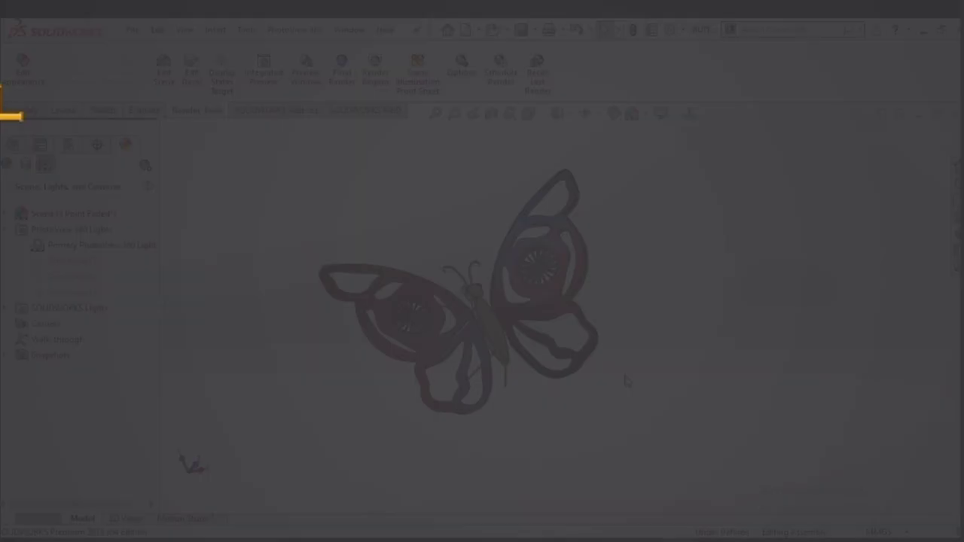
# Open the new Sketch2 on Part1's Front Plane, ready for drawing
pyautogui.moveTo(625, 381)
pyautogui.mouseDown(button='middle')
pyautogui.moveTo(665, 402)
pyautogui.moveTo(609, 391)
pyautogui.moveTo(578, 372)
pyautogui.mouseUp(button='middle')
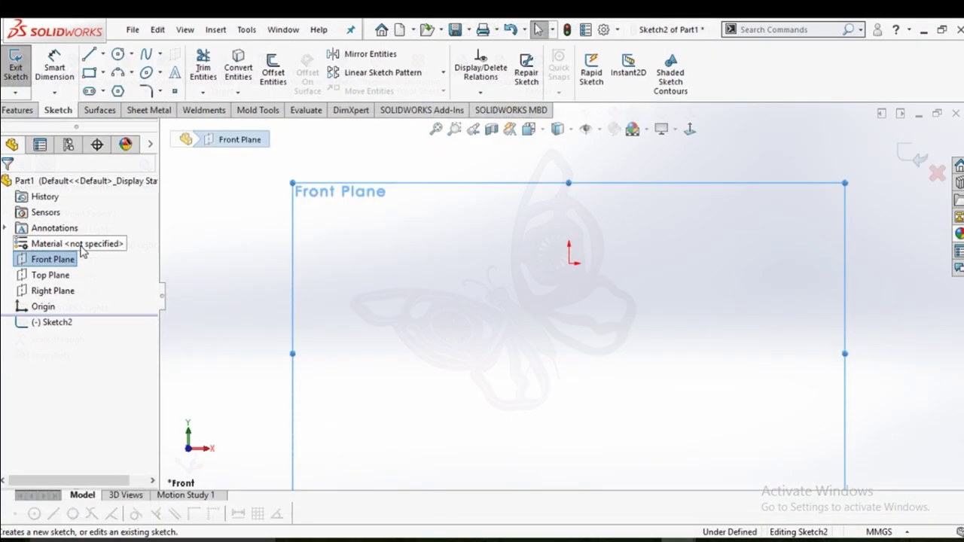
# Draw a circle centred on the origin and dimension its diameter to 20 mm
pyautogui.click(116, 56)
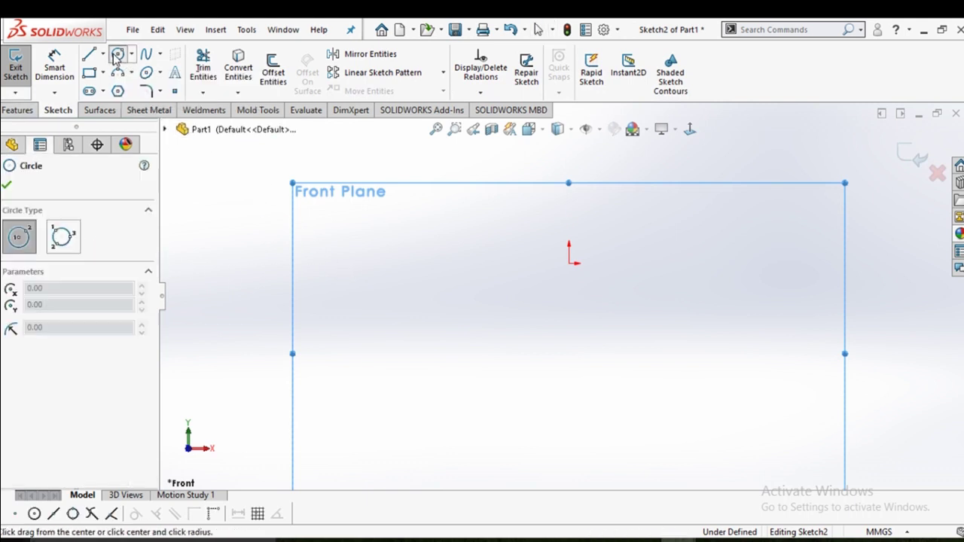
pyautogui.click(569, 264)
pyautogui.click(587, 279)
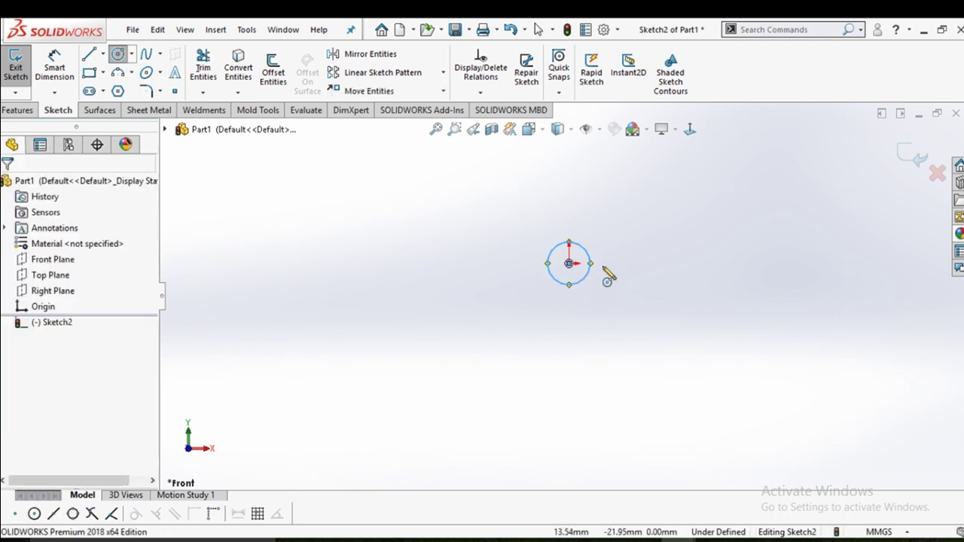
pyautogui.moveTo(609, 276); pyautogui.dragTo(590, 258, button='right')
pyautogui.click(589, 258)
pyautogui.click(649, 240)
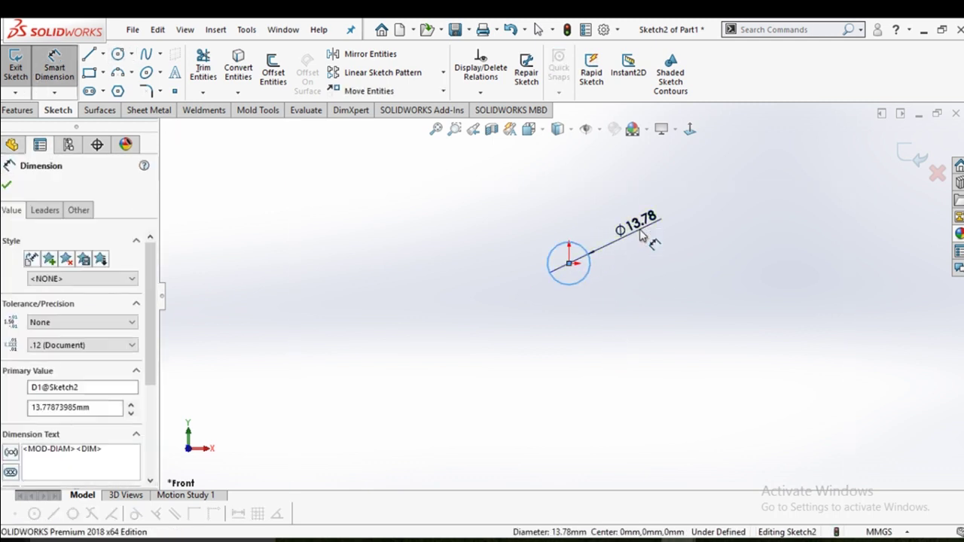
pyautogui.write('2')
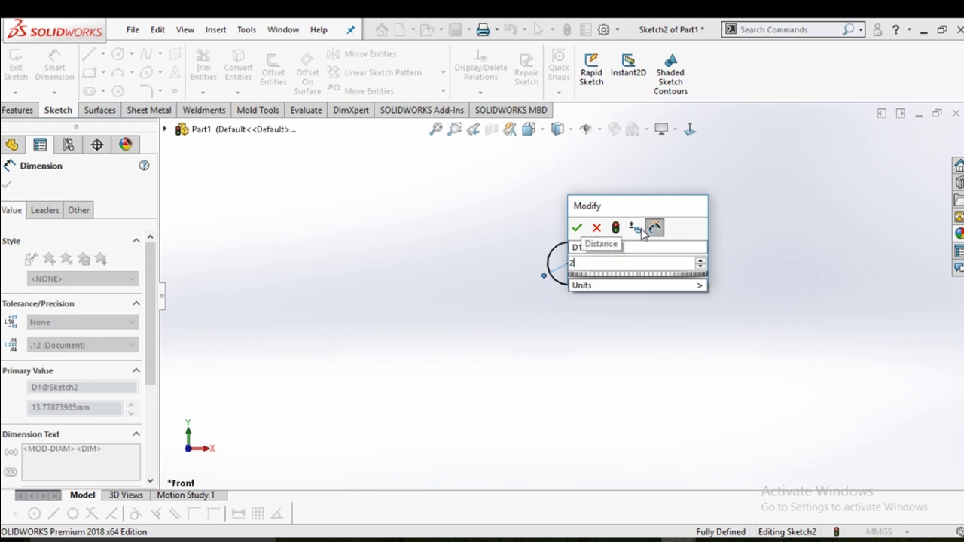
pyautogui.write('0')
pyautogui.press('Return')
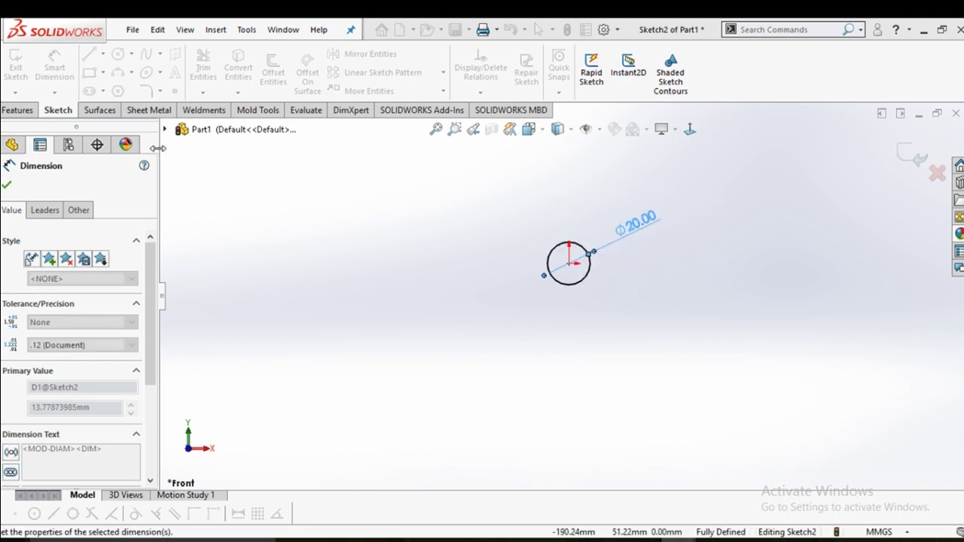
pyautogui.click(8, 188)
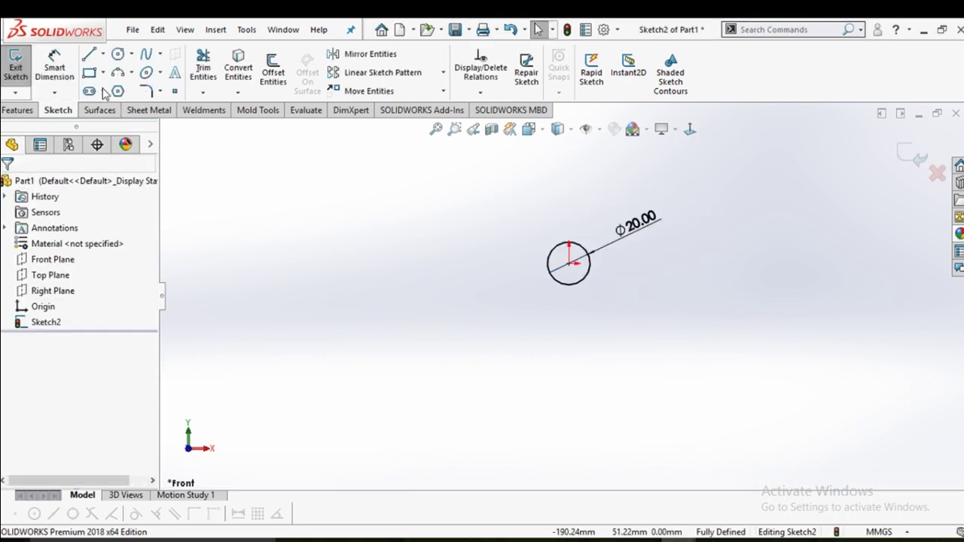
pyautogui.click(102, 55)
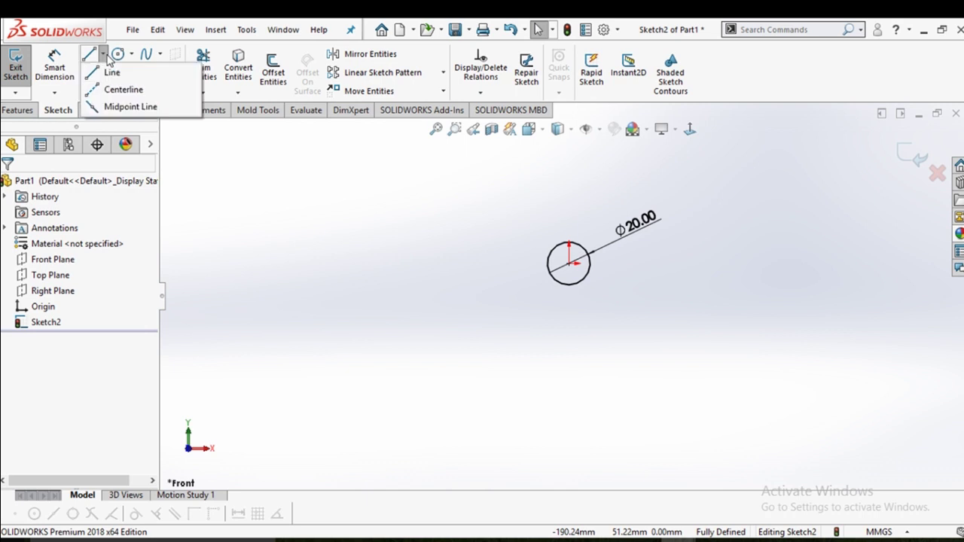
# Draw a vertical construction centreline straight down from the circle's centre
pyautogui.click(569, 263)
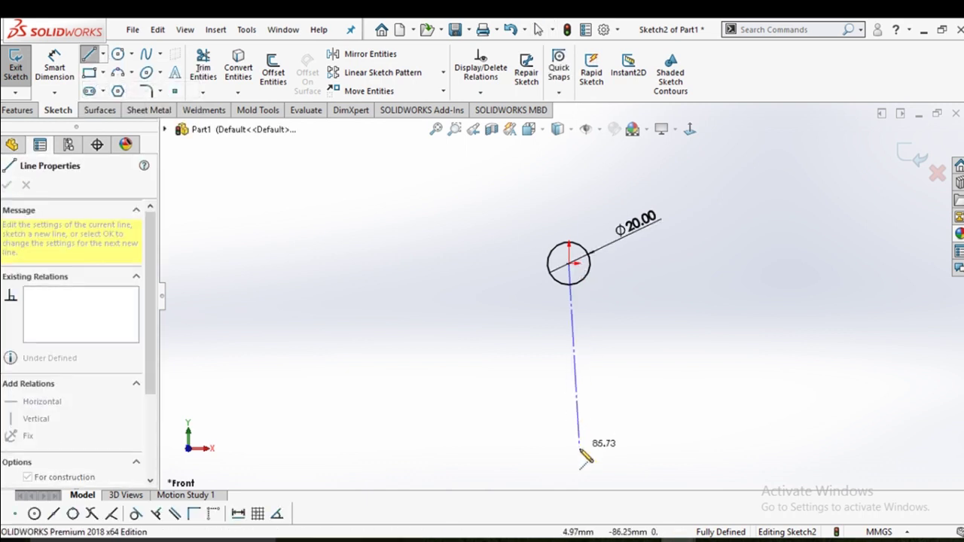
pyautogui.scroll(1, 579, 452)
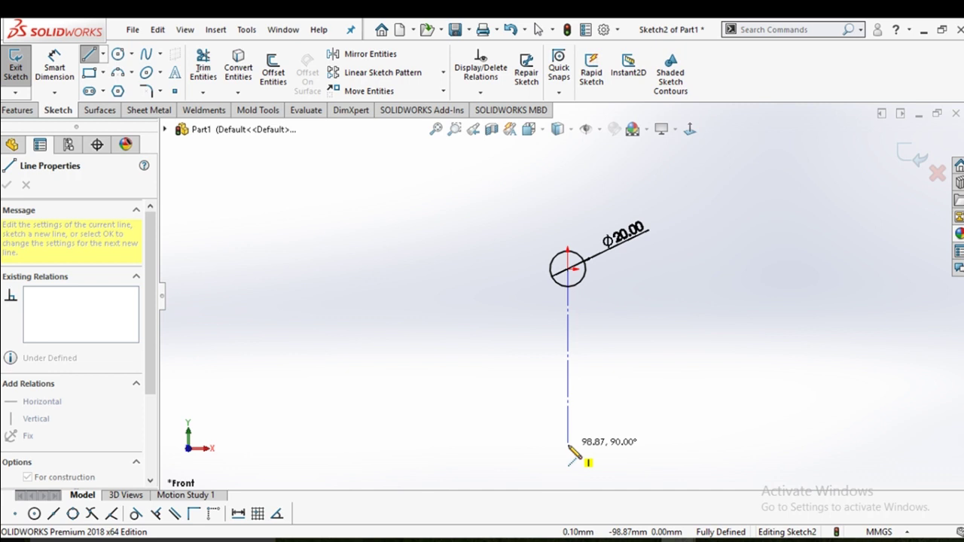
pyautogui.click(567, 455)
pyautogui.rightClick(569, 370)
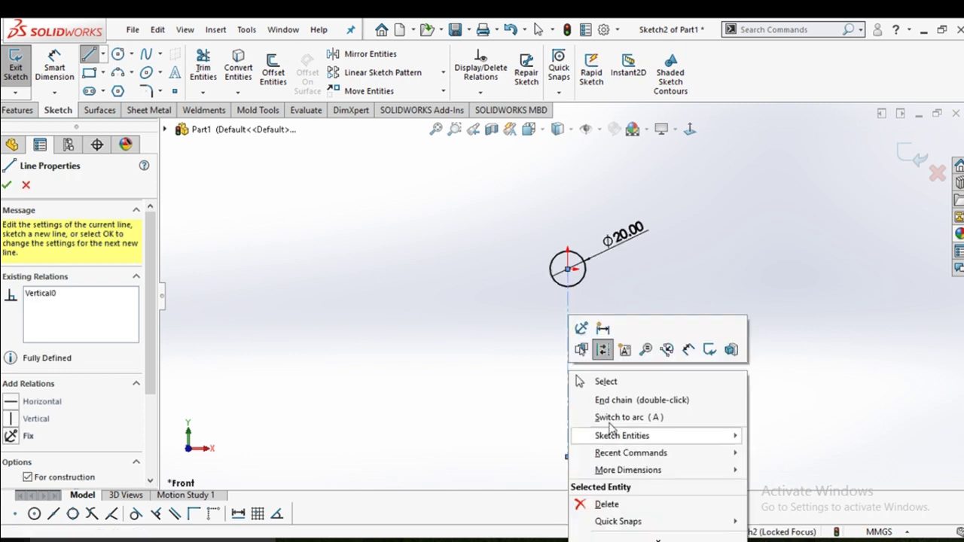
pyautogui.click(608, 380)
pyautogui.scroll(1, 602, 354)
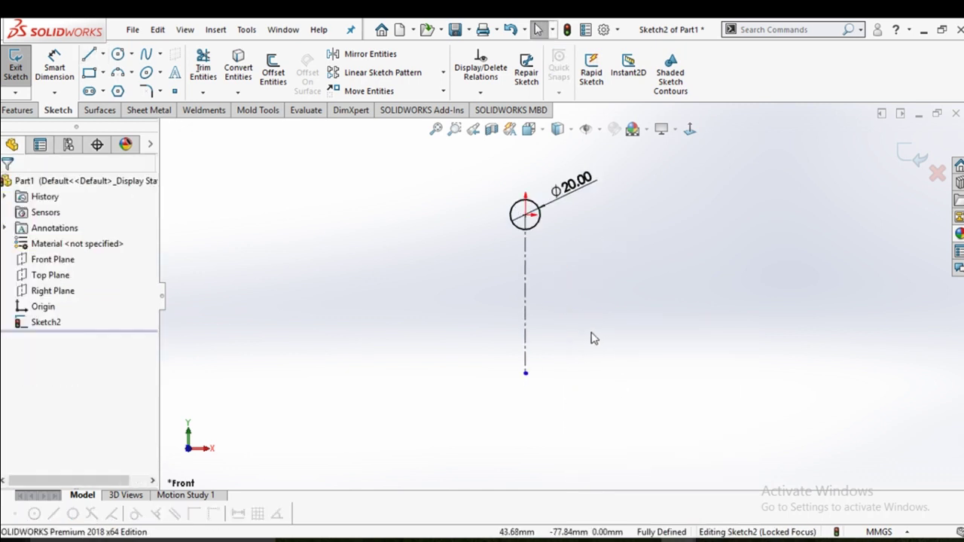
# Draw a three-point arc from the circle's edge to the centreline's bottom, bulging left
pyautogui.click(117, 73)
pyautogui.scroll(-5, 546, 226)
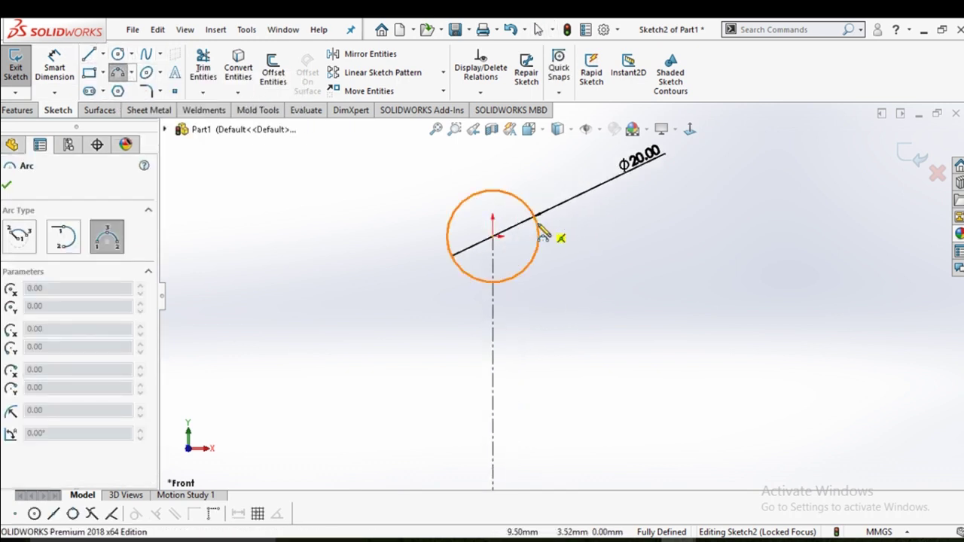
pyautogui.click(444, 286)
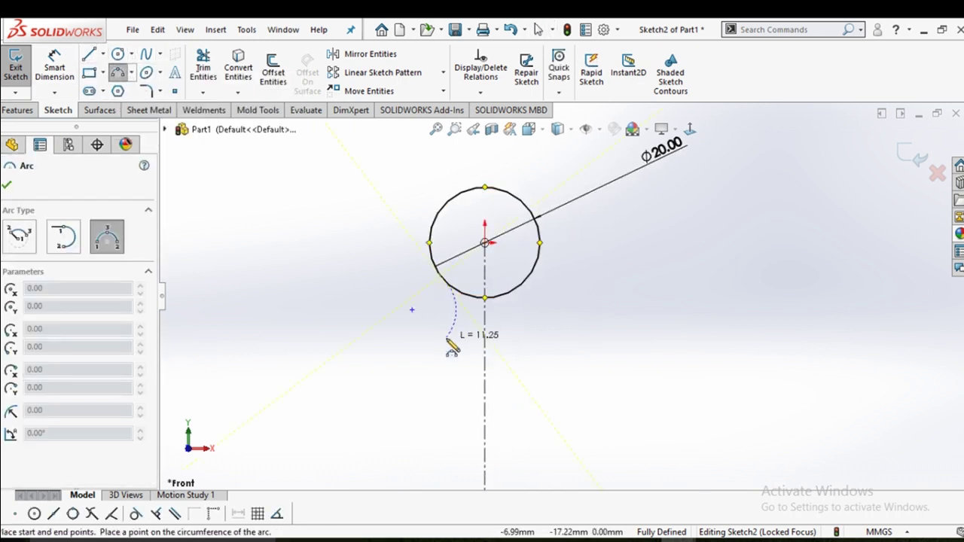
pyautogui.scroll(4, 517, 397)
pyautogui.scroll(-2, 517, 397)
pyautogui.scroll(2, 528, 402)
pyautogui.scroll(1, 536, 398)
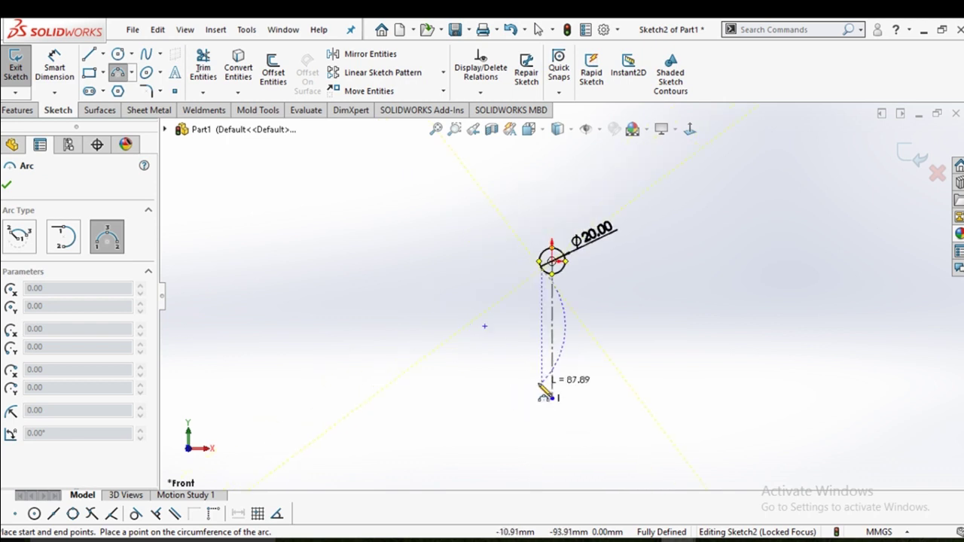
pyautogui.scroll(-1, 546, 391)
pyautogui.scroll(-1, 548, 391)
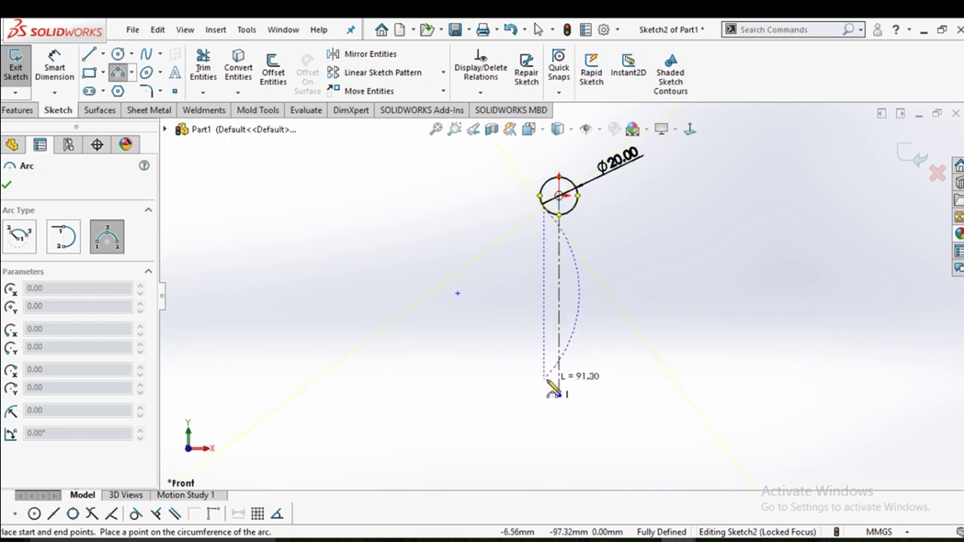
pyautogui.scroll(-2, 554, 388)
pyautogui.click(565, 385)
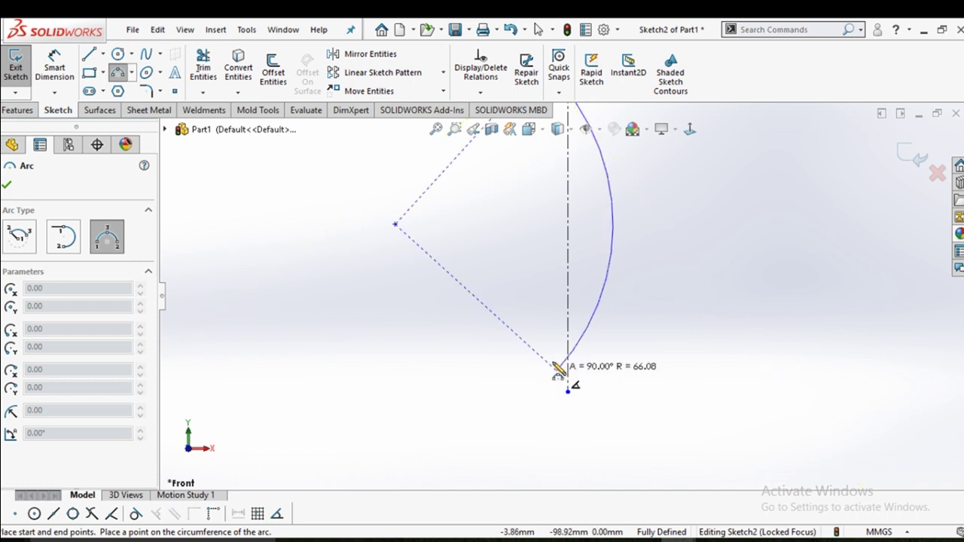
pyautogui.scroll(2, 546, 260)
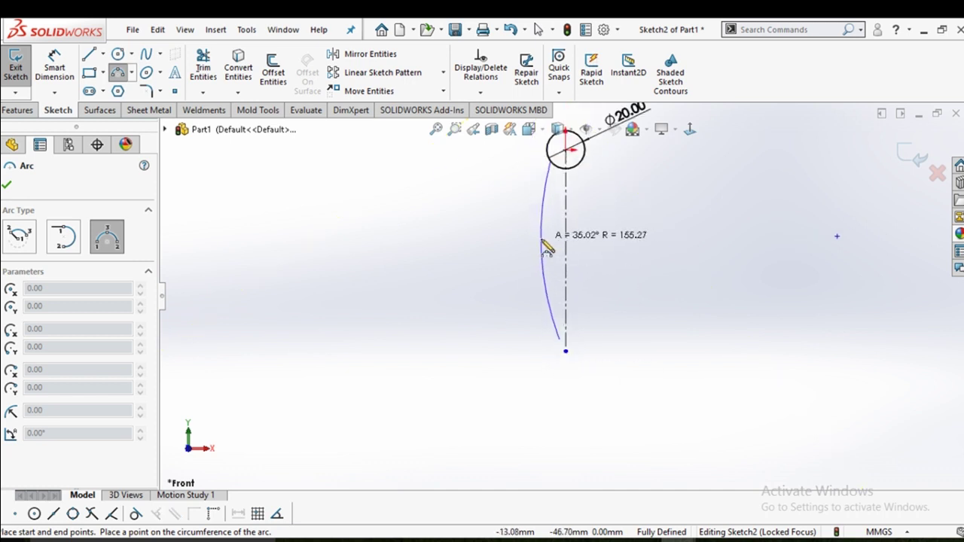
pyautogui.click(545, 249)
pyautogui.rightClick(544, 248)
pyautogui.click(578, 250)
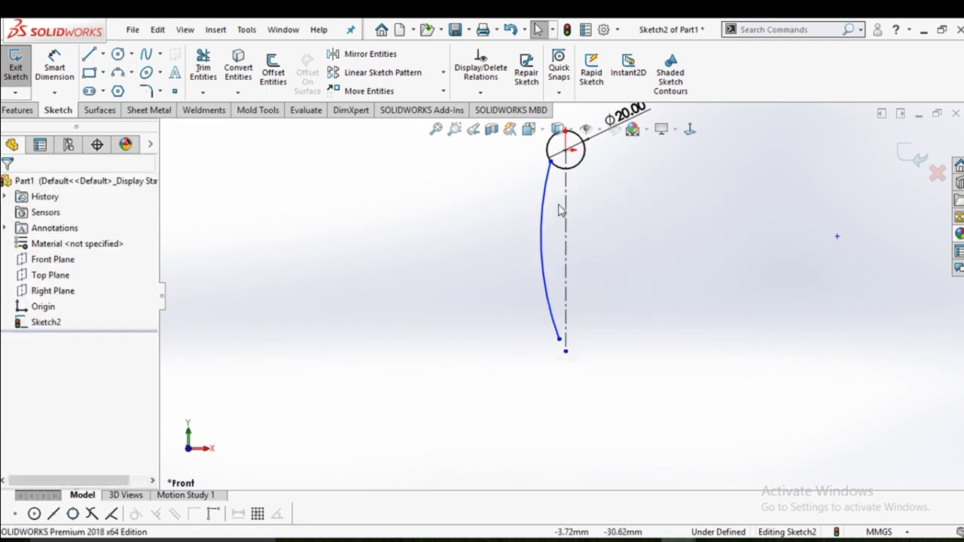
# Drag the arc's upper end onto the circle and bend the arc further left
pyautogui.scroll(3, 556, 177)
pyautogui.click(541, 200)
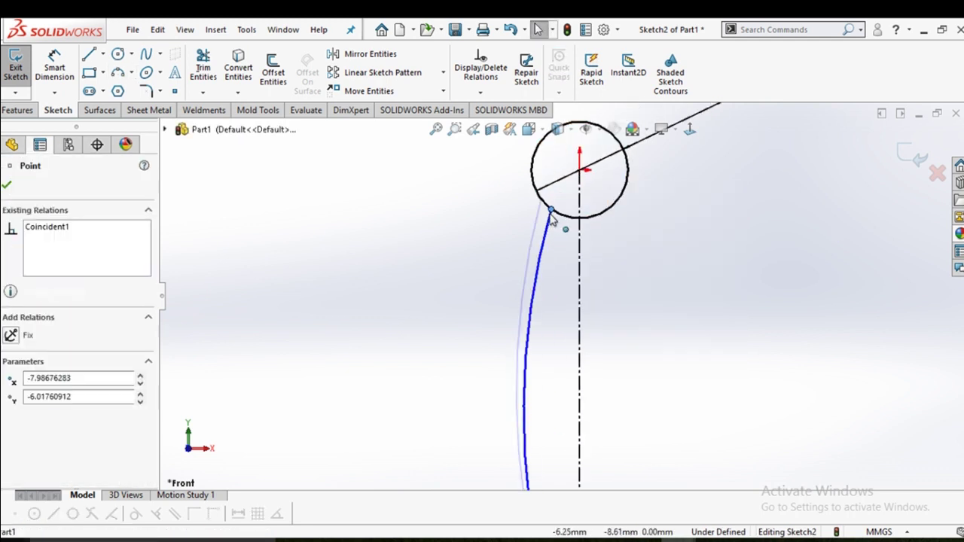
pyautogui.moveTo(555, 217); pyautogui.dragTo(497, 239)
pyautogui.click(500, 239)
pyautogui.scroll(-2, 507, 261)
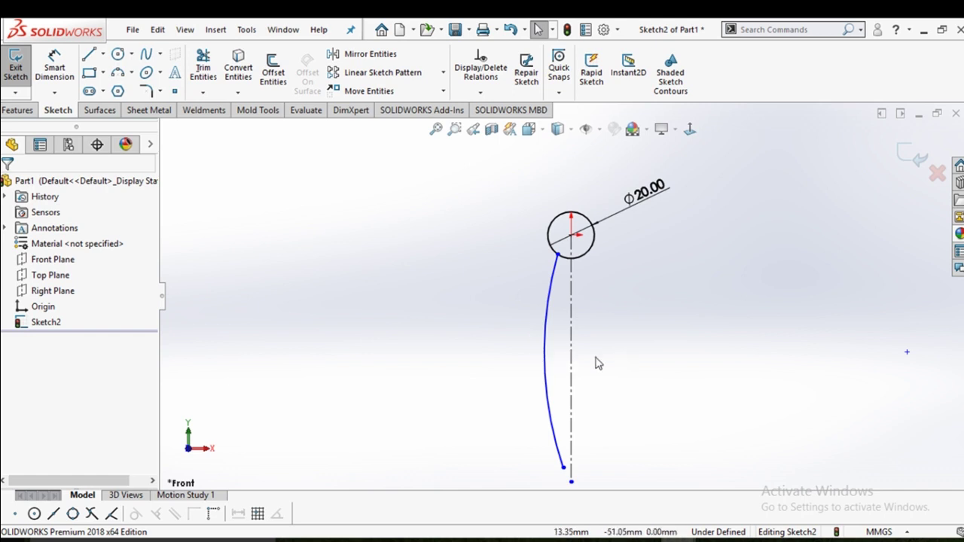
pyautogui.moveTo(547, 354); pyautogui.dragTo(540, 356)
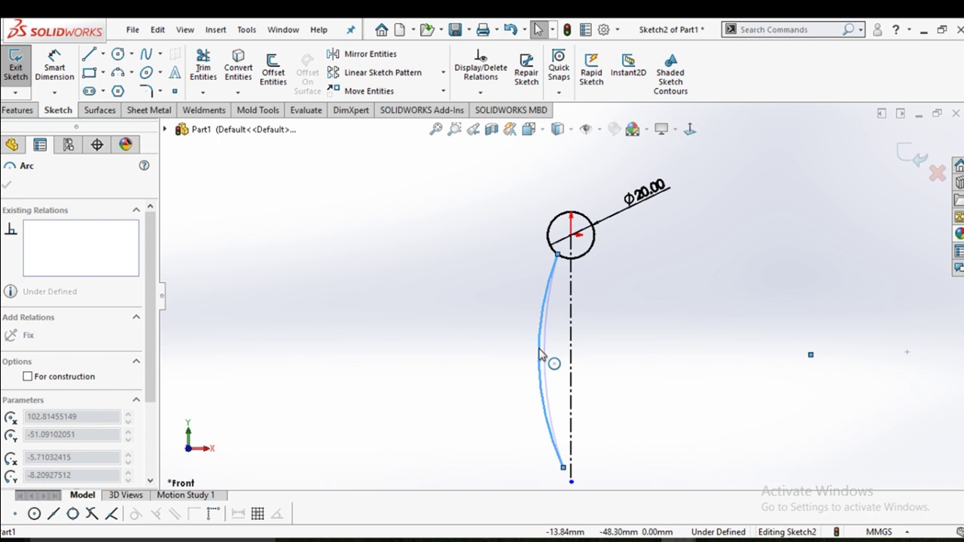
pyautogui.click(505, 319)
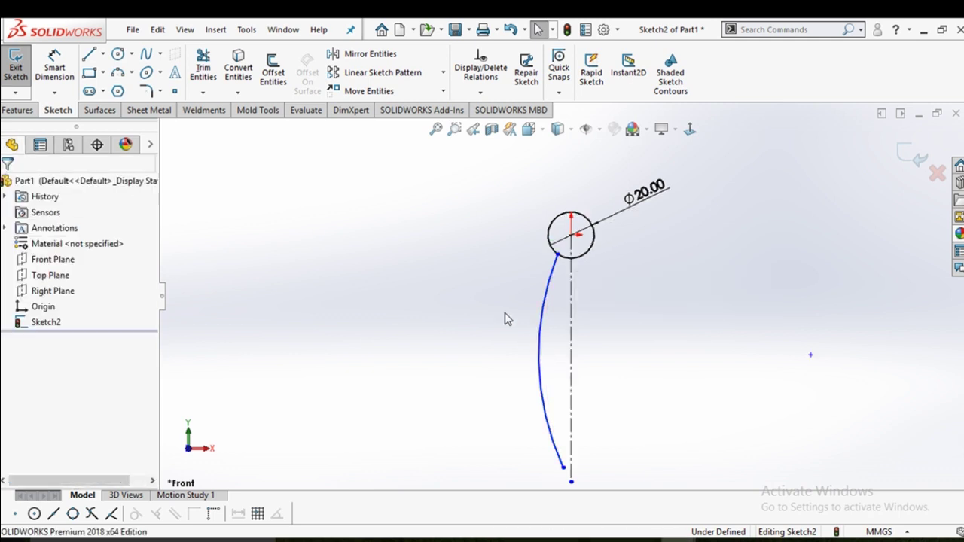
# Mirror the left arc about the vertical centreline to form the right side
pyautogui.click(350, 72)
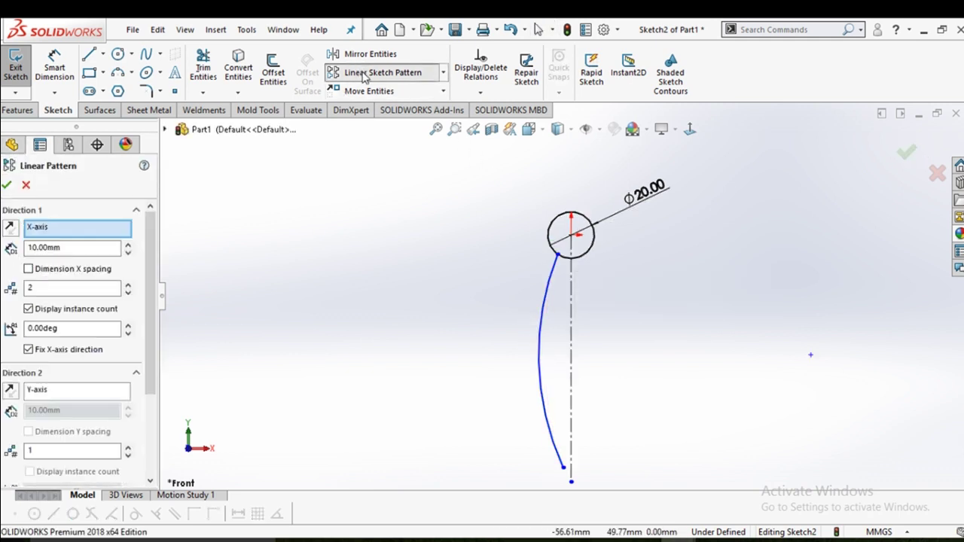
pyautogui.click(25, 185)
pyautogui.click(365, 53)
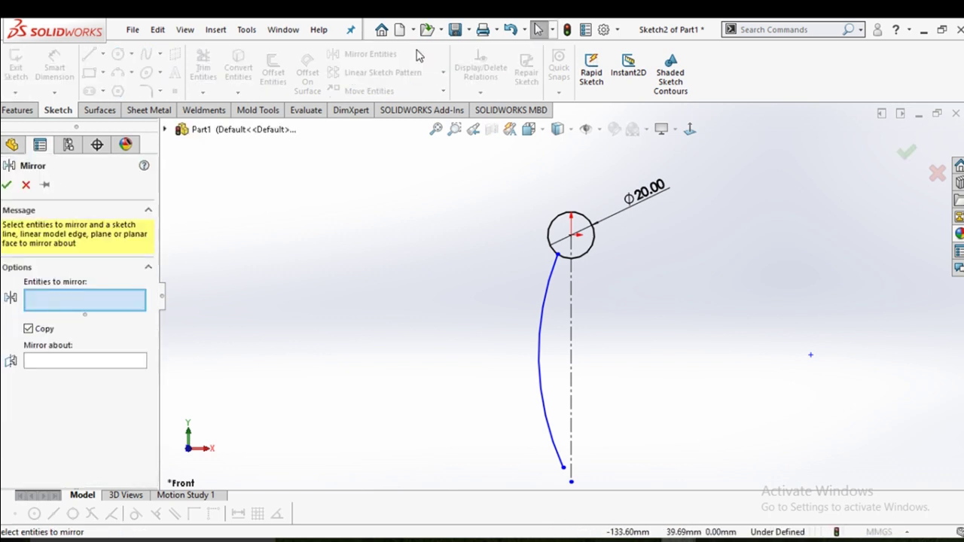
pyautogui.click(548, 294)
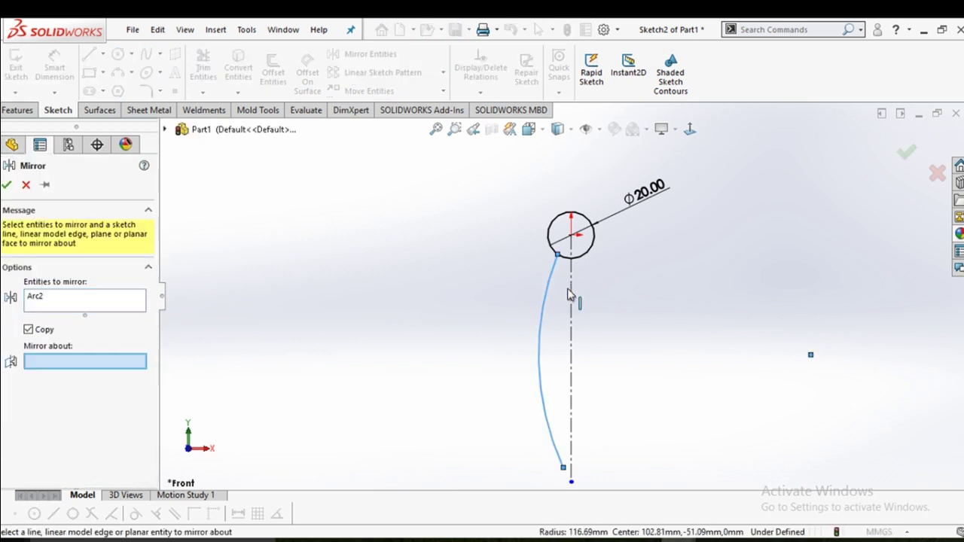
pyautogui.click(571, 295)
pyautogui.press('Return')
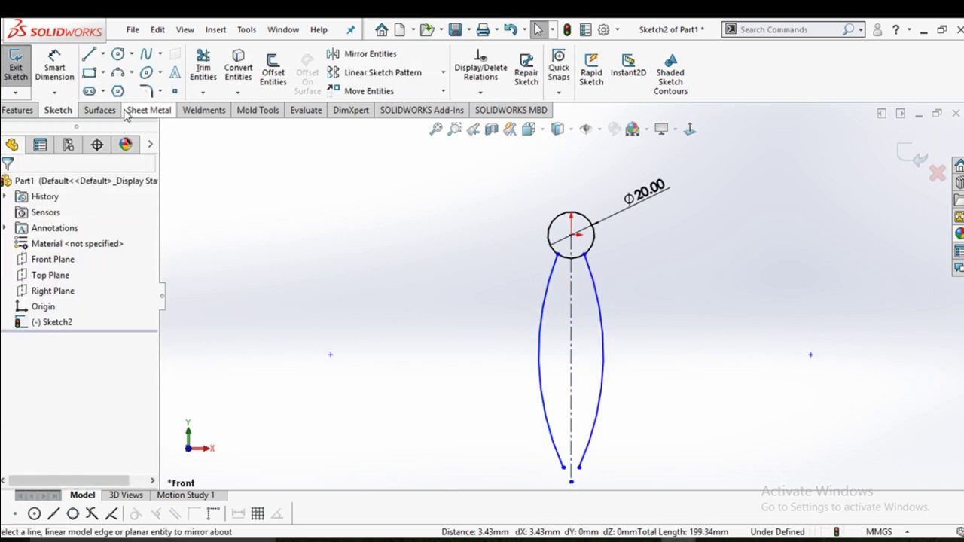
# Close the body's bottom with a small three-point arc between the curves' lower ends
pyautogui.click(118, 72)
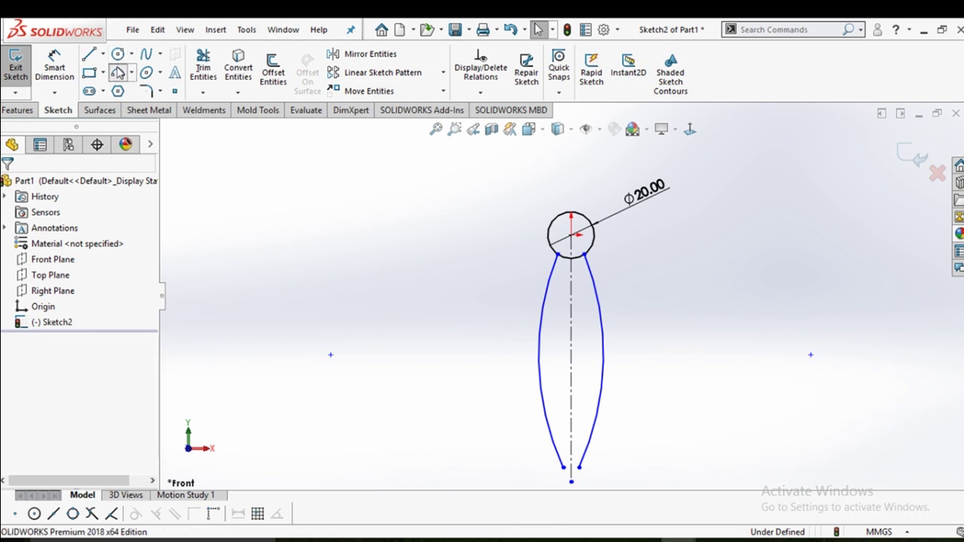
pyautogui.click(563, 467)
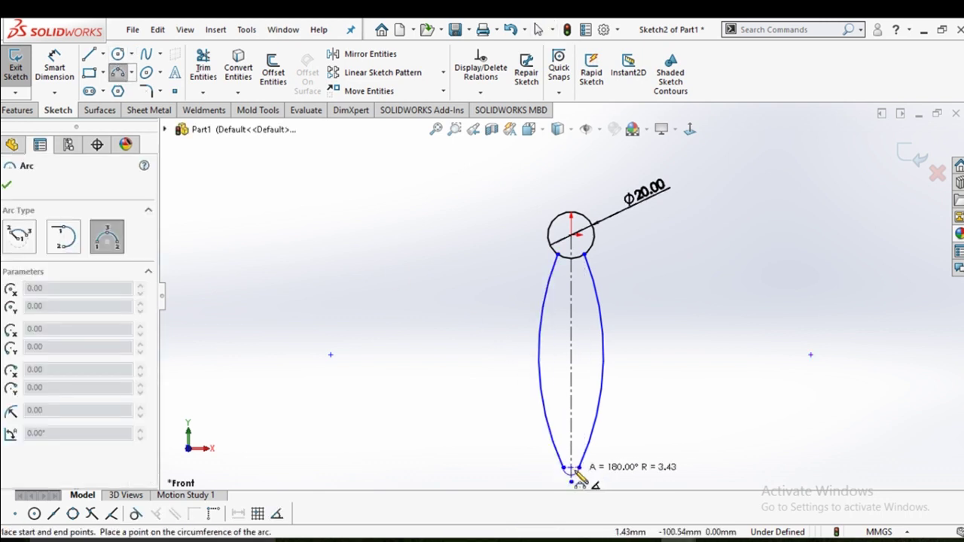
pyautogui.scroll(-3, 579, 479)
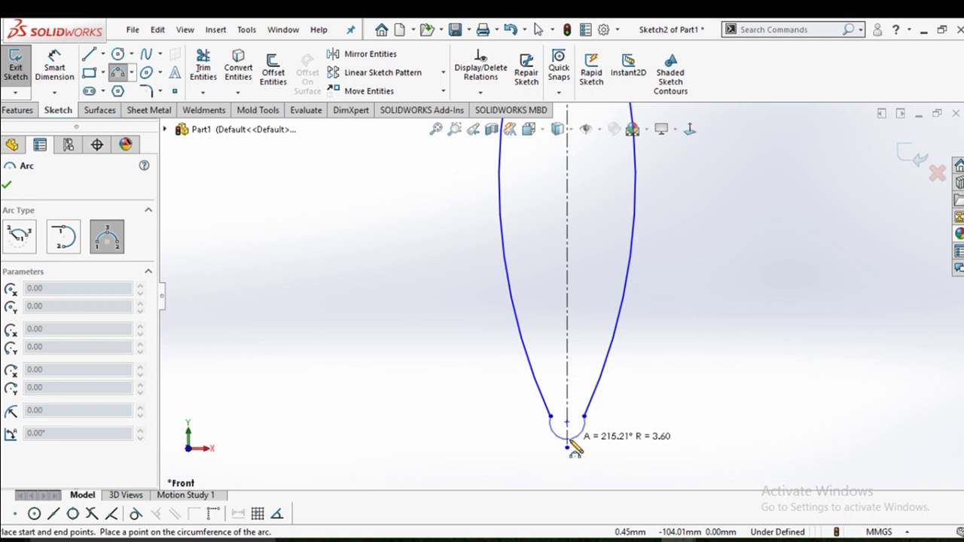
pyautogui.click(570, 445)
pyautogui.rightClick(569, 424)
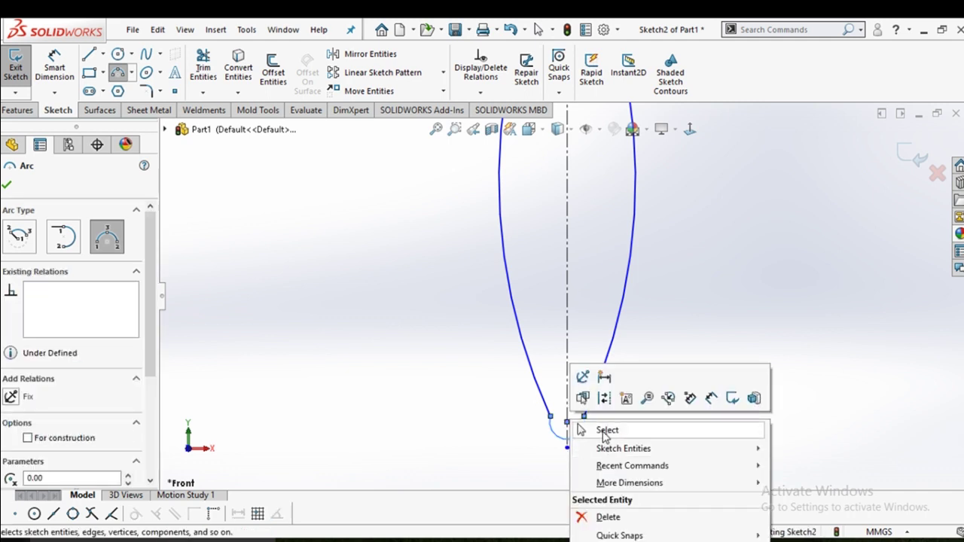
pyautogui.click(592, 431)
pyautogui.scroll(2, 588, 438)
pyautogui.scroll(-2, 577, 329)
pyautogui.scroll(-1, 576, 385)
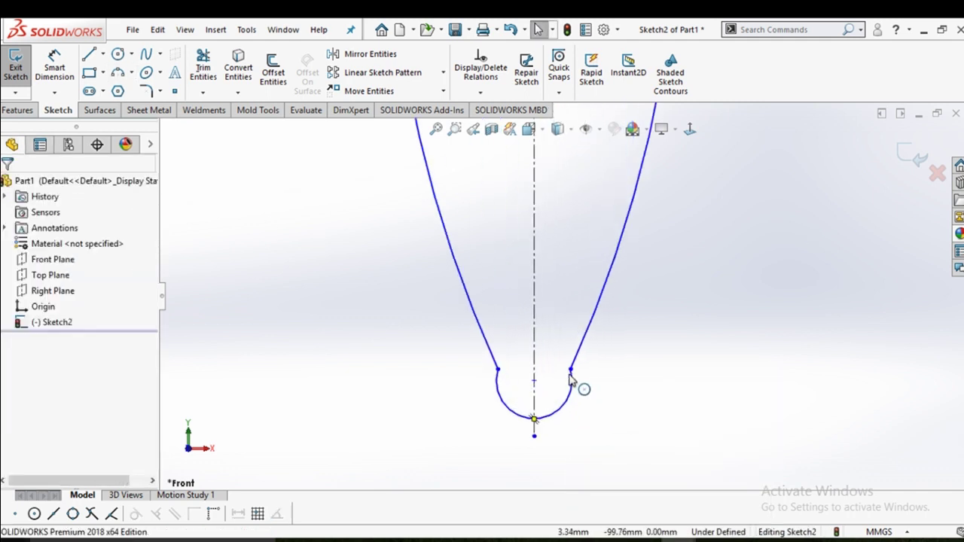
pyautogui.scroll(-1, 550, 368)
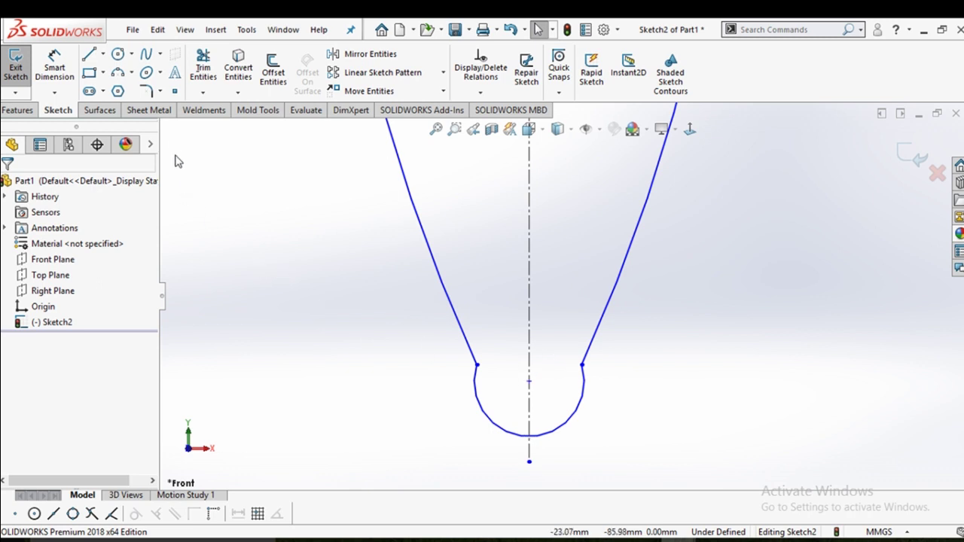
pyautogui.click(146, 92)
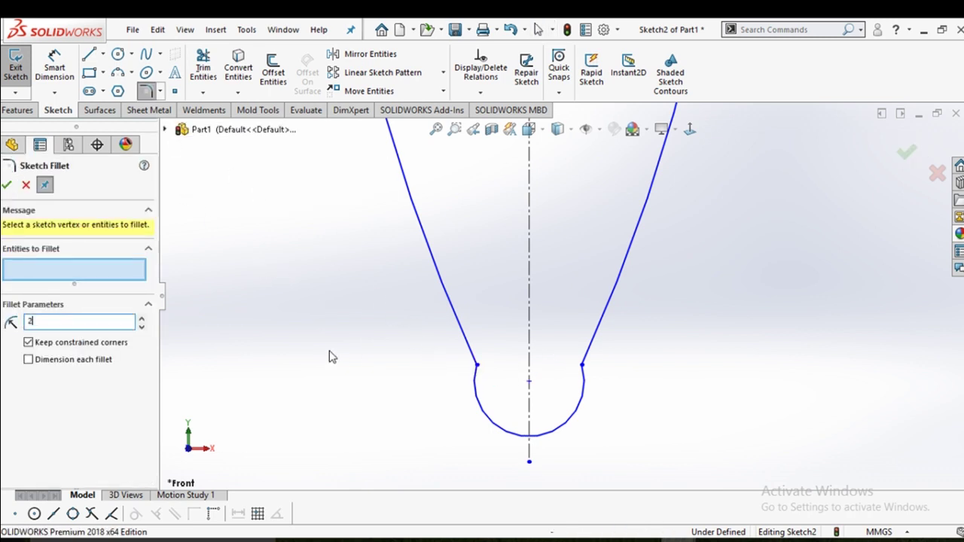
# Round the two bottom corners of the body with 2 mm sketch fillets
pyautogui.click(478, 367)
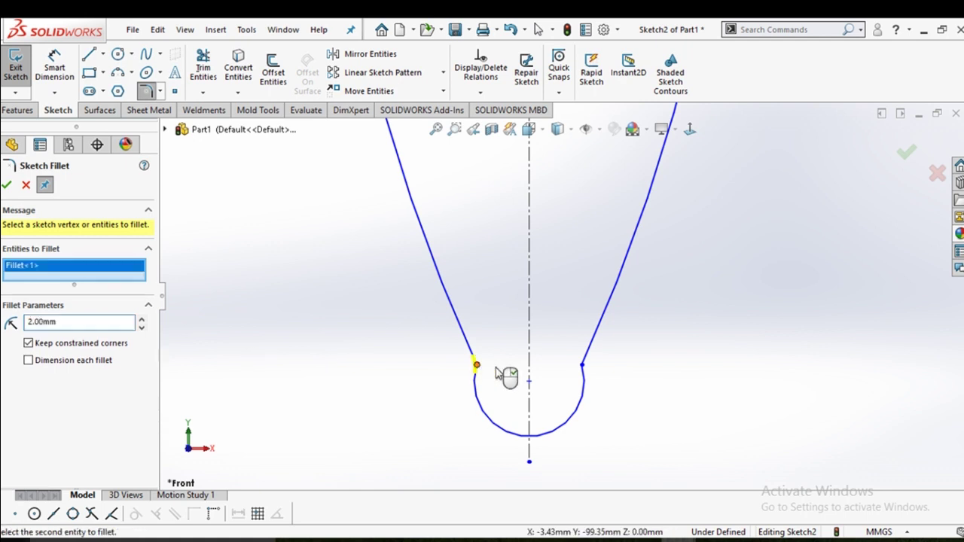
pyautogui.click(581, 367)
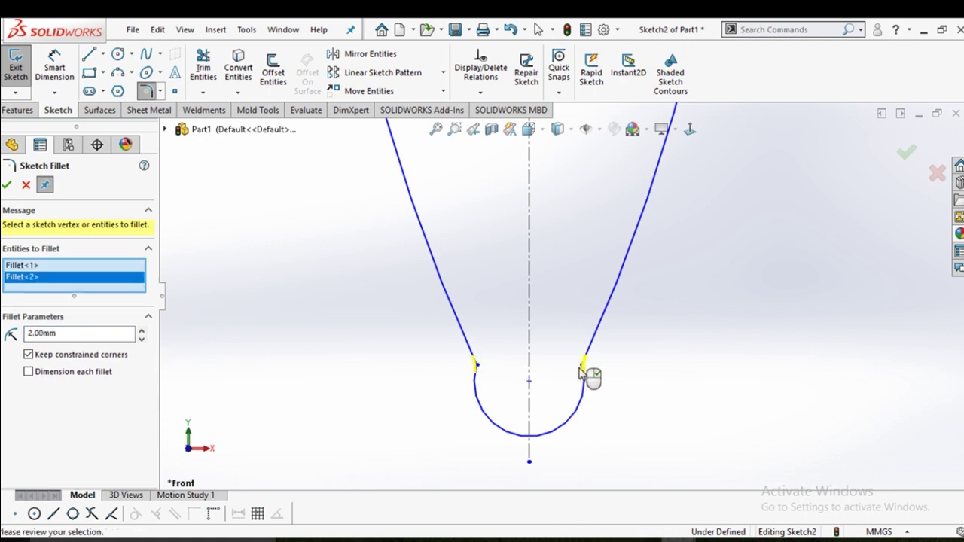
pyautogui.click(6, 186)
pyautogui.scroll(3, 495, 281)
pyautogui.scroll(3, 495, 281)
pyautogui.scroll(2, 555, 234)
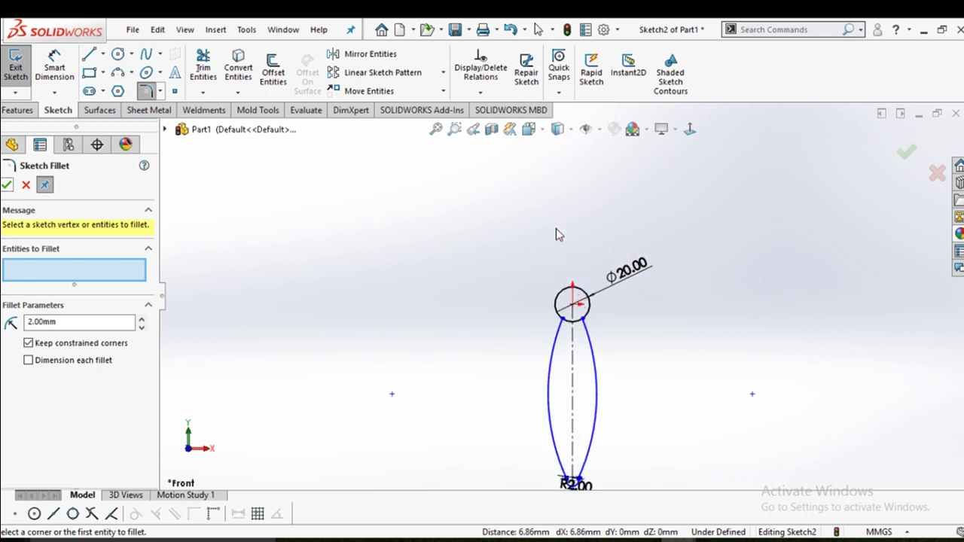
pyautogui.scroll(-1, 556, 229)
# Trim away the circle's lower arc lying between the two side curves
pyautogui.click(198, 69)
pyautogui.scroll(-2, 553, 318)
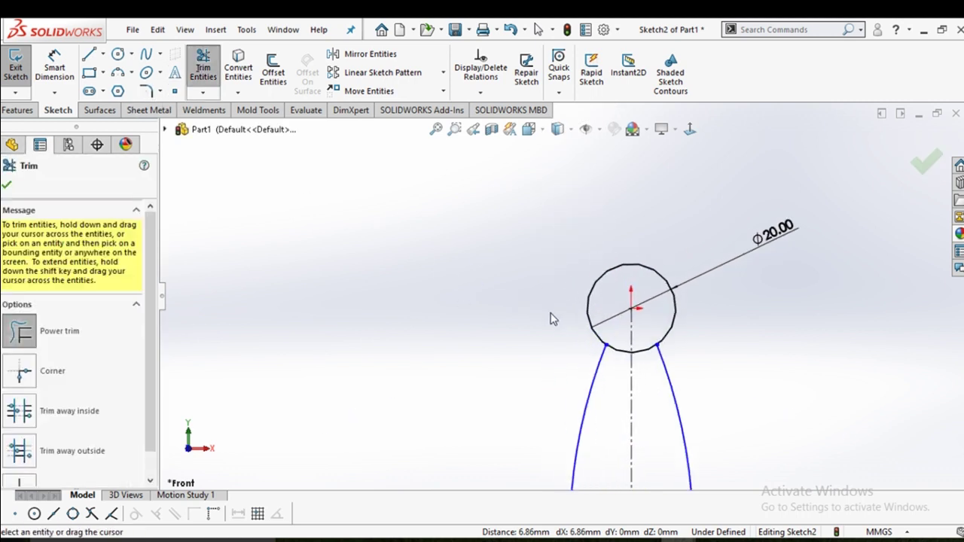
pyautogui.scroll(-6, 635, 368)
pyautogui.moveTo(608, 245); pyautogui.dragTo(631, 363)
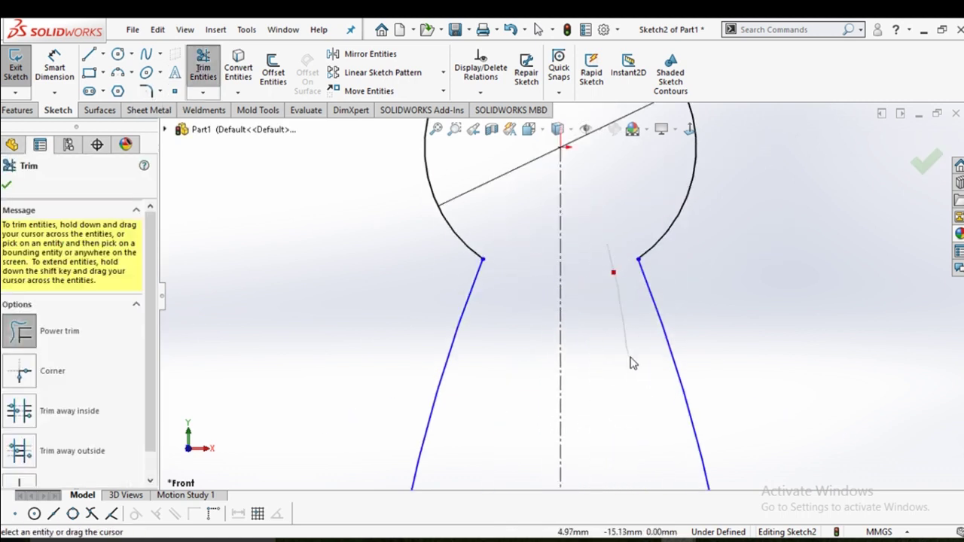
pyautogui.click(6, 186)
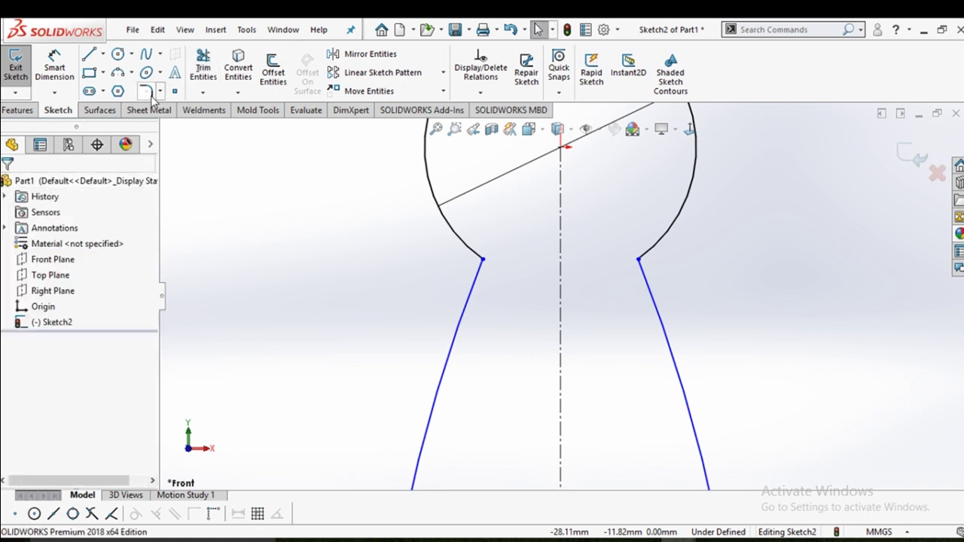
# Add R2.00 fillets at the left and right neck corners under the circle
pyautogui.click(146, 91)
pyautogui.click(483, 260)
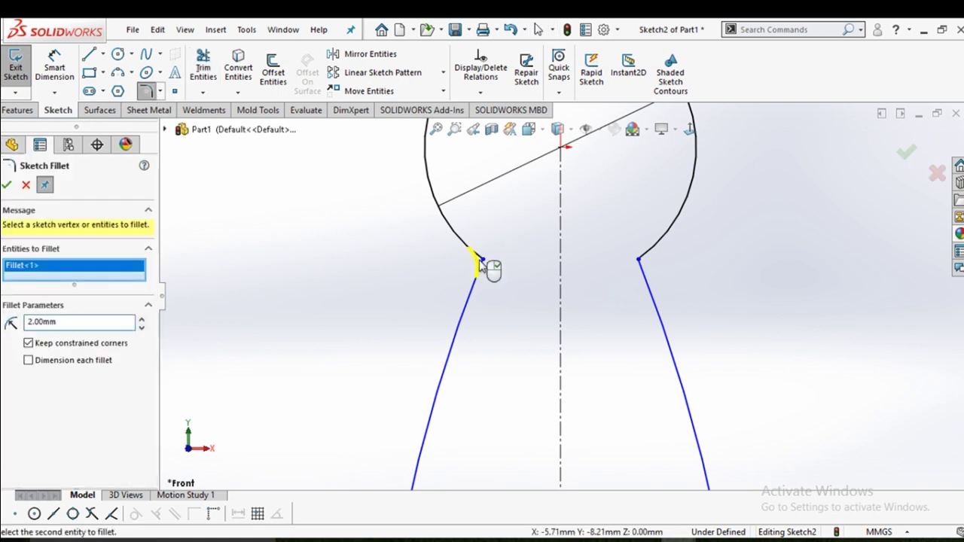
pyautogui.click(639, 260)
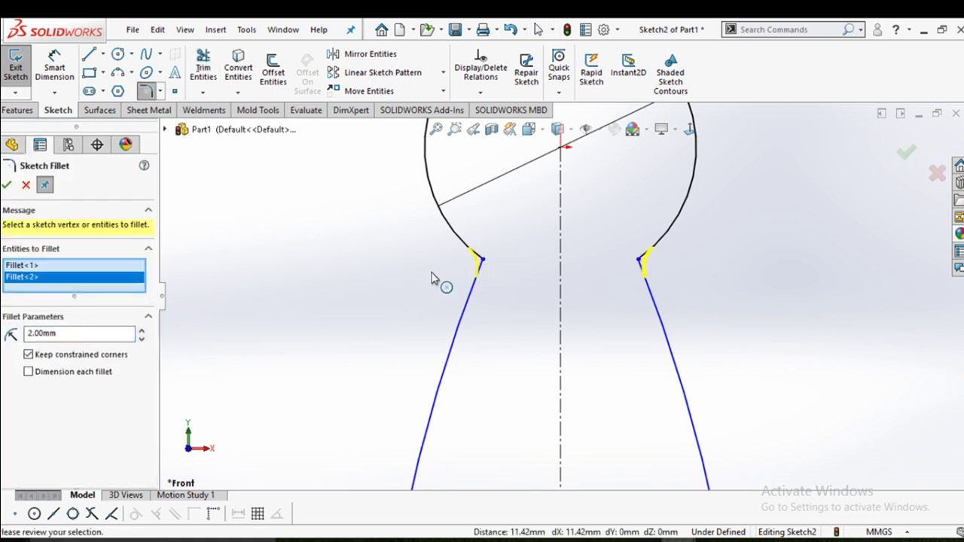
pyautogui.click(6, 184)
pyautogui.scroll(5, 457, 307)
pyautogui.scroll(3, 478, 305)
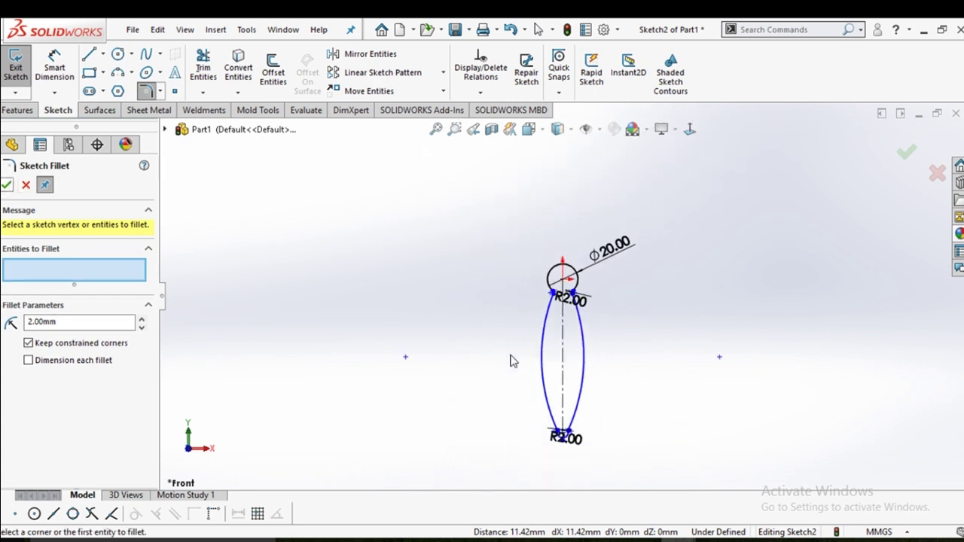
pyautogui.scroll(-3, 571, 369)
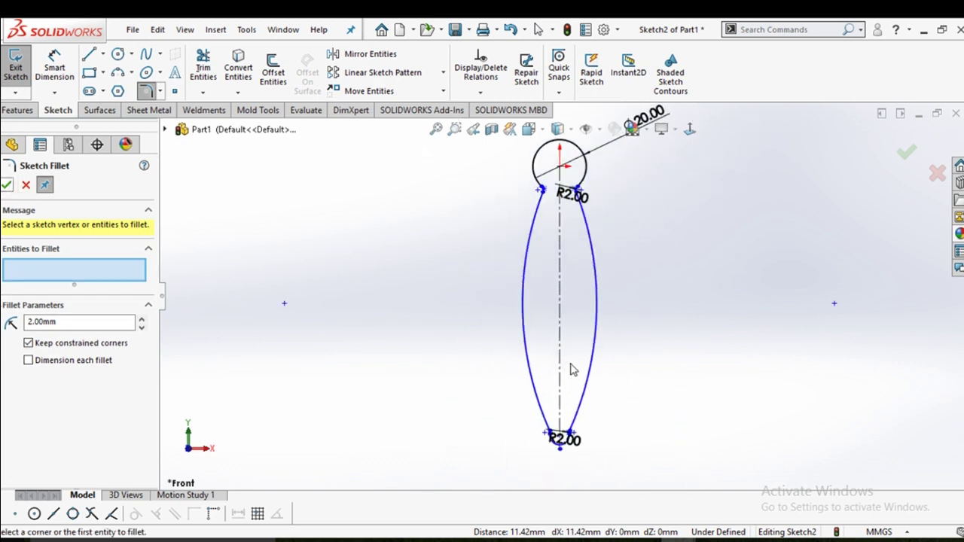
pyautogui.click(6, 186)
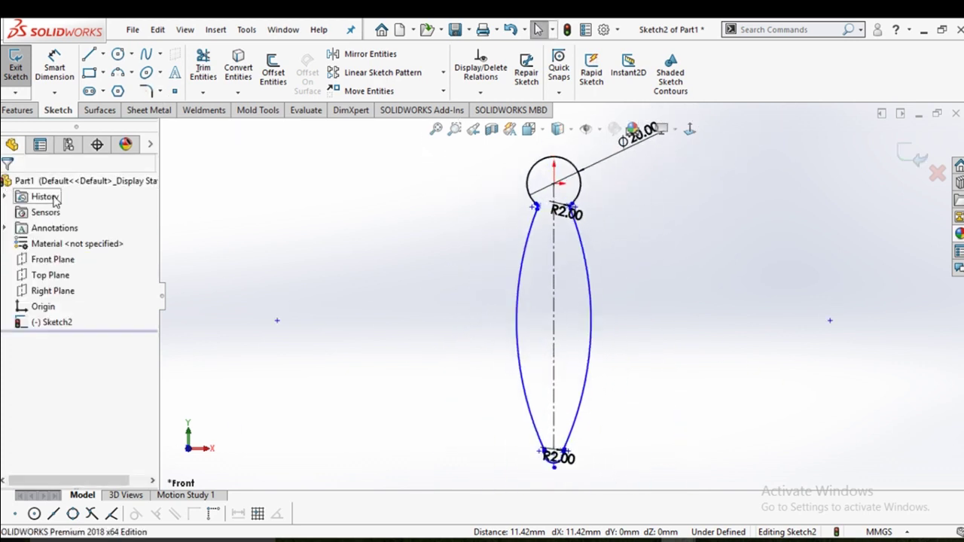
pyautogui.click(18, 110)
pyautogui.click(27, 79)
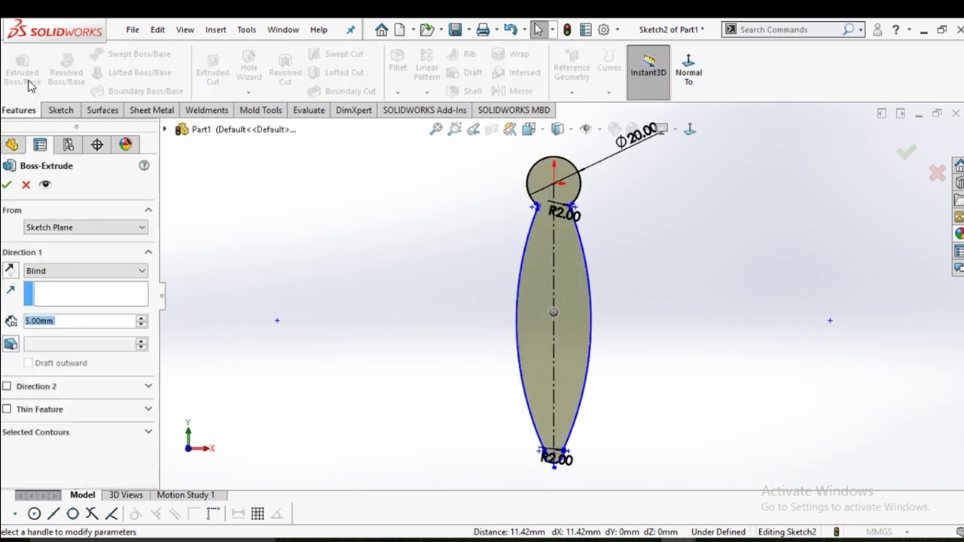
# Extrude the sketch 10 mm with a Mid Plane end condition as Boss-Extrude2
pyautogui.click(56, 272)
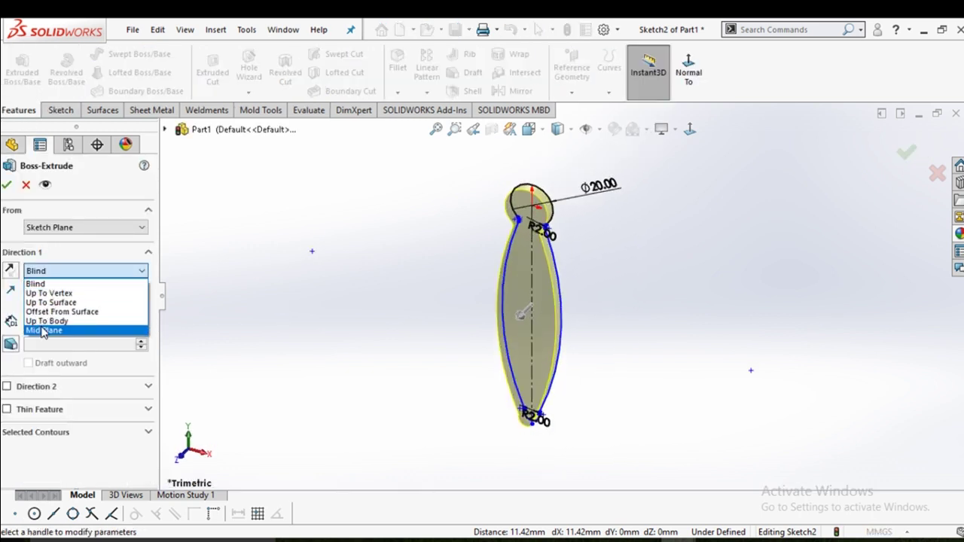
pyautogui.click(45, 331)
pyautogui.moveTo(368, 326)
pyautogui.mouseDown(button='middle')
pyautogui.moveTo(419, 189)
pyautogui.moveTo(451, 146)
pyautogui.moveTo(444, 193)
pyautogui.mouseUp(button='middle')
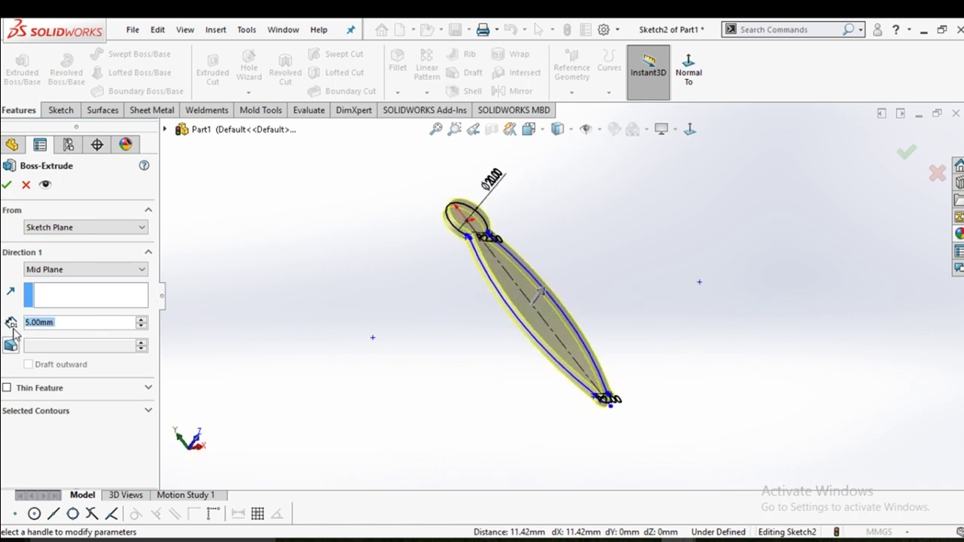
pyautogui.write('10')
pyautogui.press('Return')
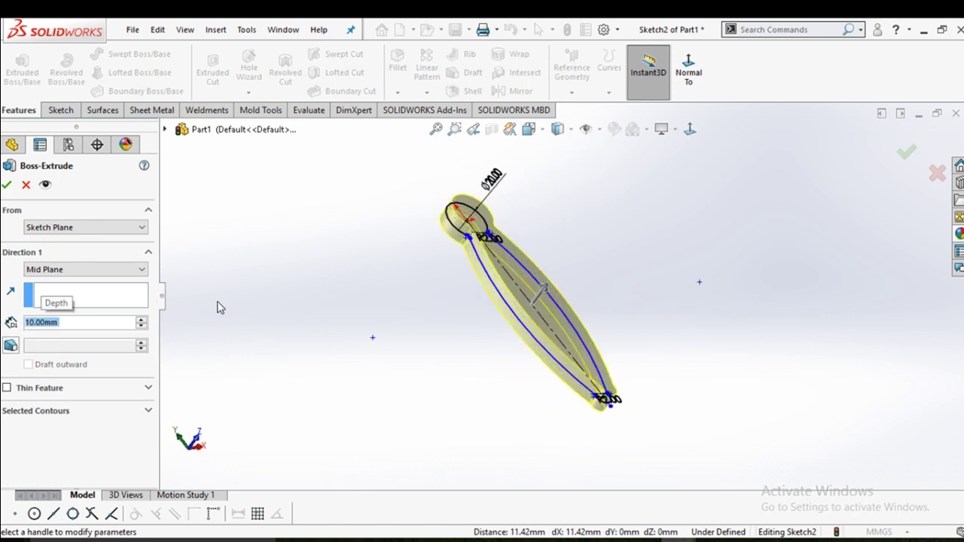
pyautogui.click(9, 186)
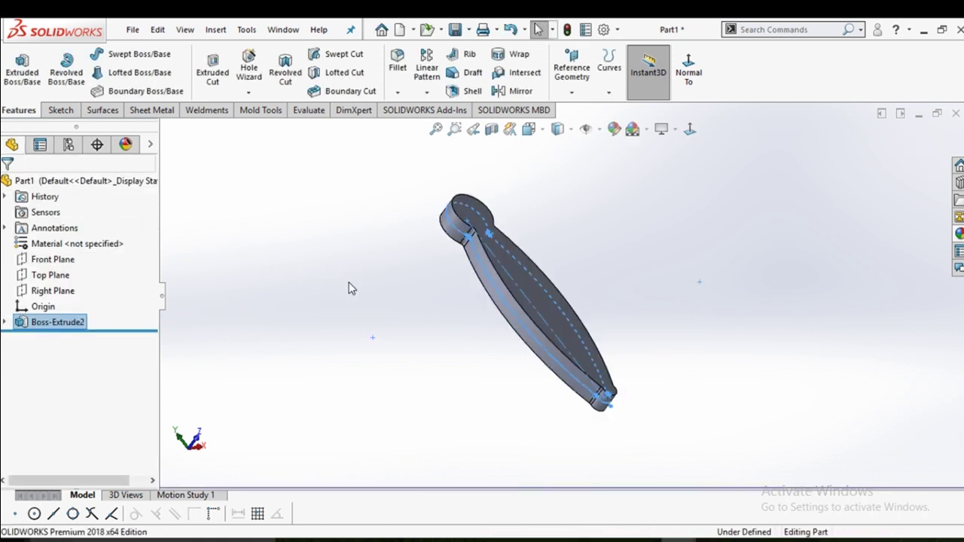
pyautogui.moveTo(361, 286)
pyautogui.mouseDown(button='middle')
pyautogui.moveTo(400, 250)
pyautogui.moveTo(447, 249)
pyautogui.moveTo(309, 256)
pyautogui.mouseUp(button='middle')
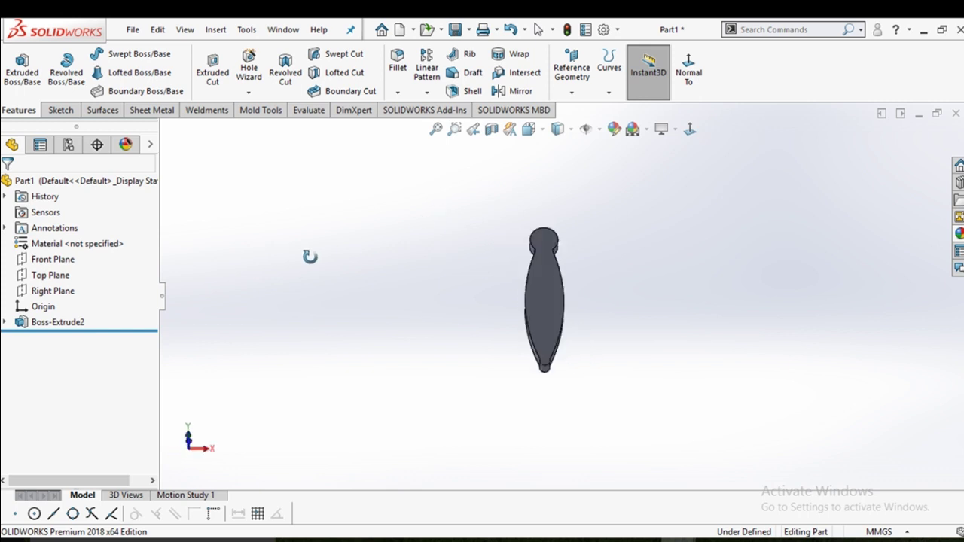
pyautogui.moveTo(520, 304)
pyautogui.mouseDown(button='middle')
pyautogui.moveTo(563, 284)
pyautogui.moveTo(613, 333)
pyautogui.moveTo(620, 287)
pyautogui.mouseUp(button='middle')
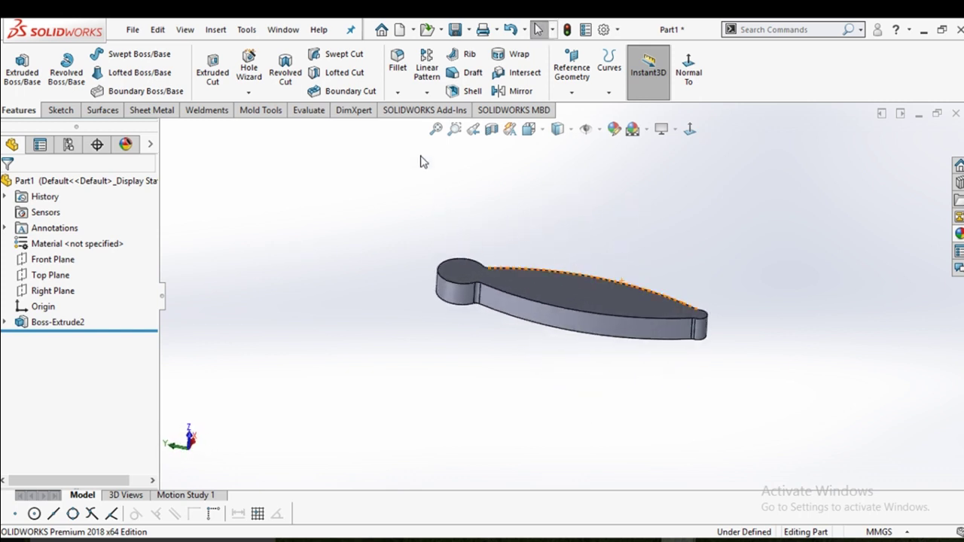
# Fillet the top and bottom face edges at 2 mm, then undo the fillet
pyautogui.click(401, 77)
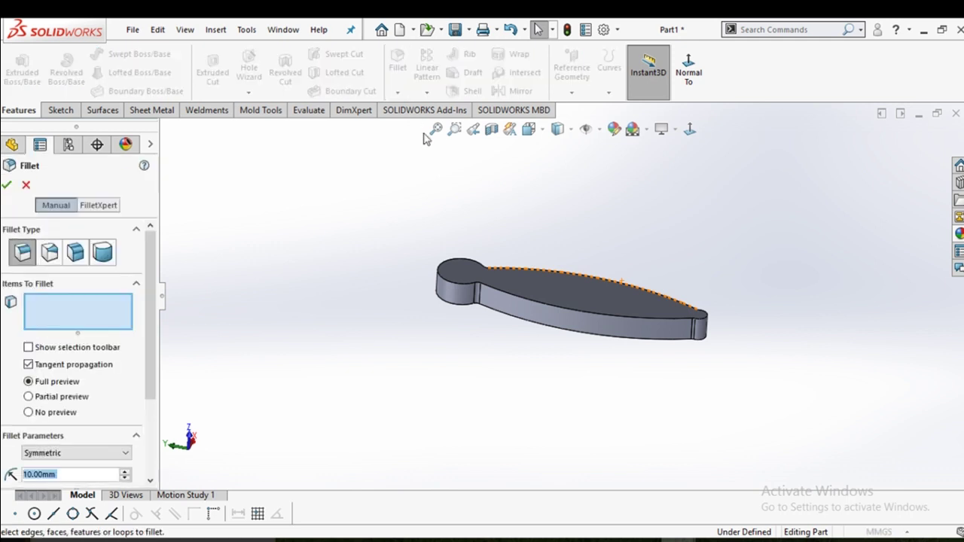
pyautogui.click(519, 279)
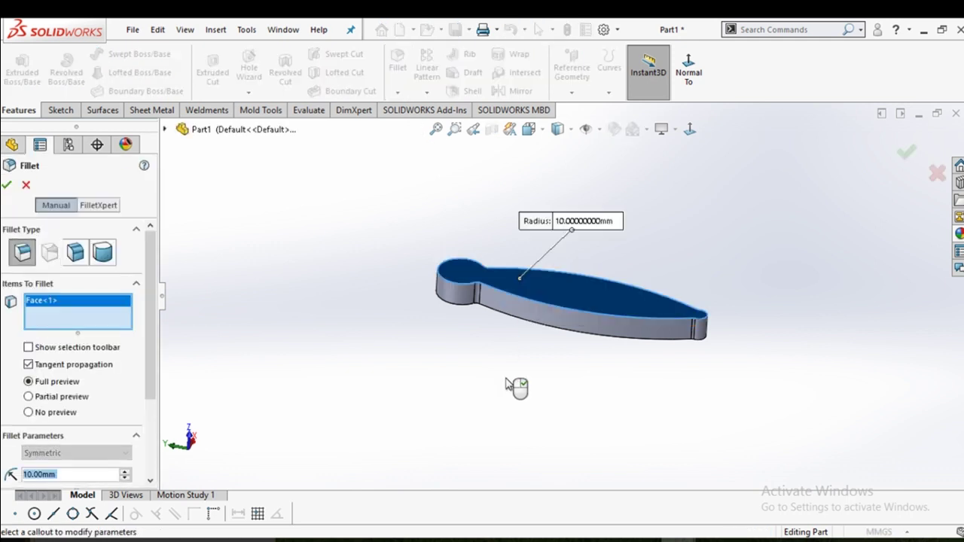
pyautogui.write('2')
pyautogui.press('Return')
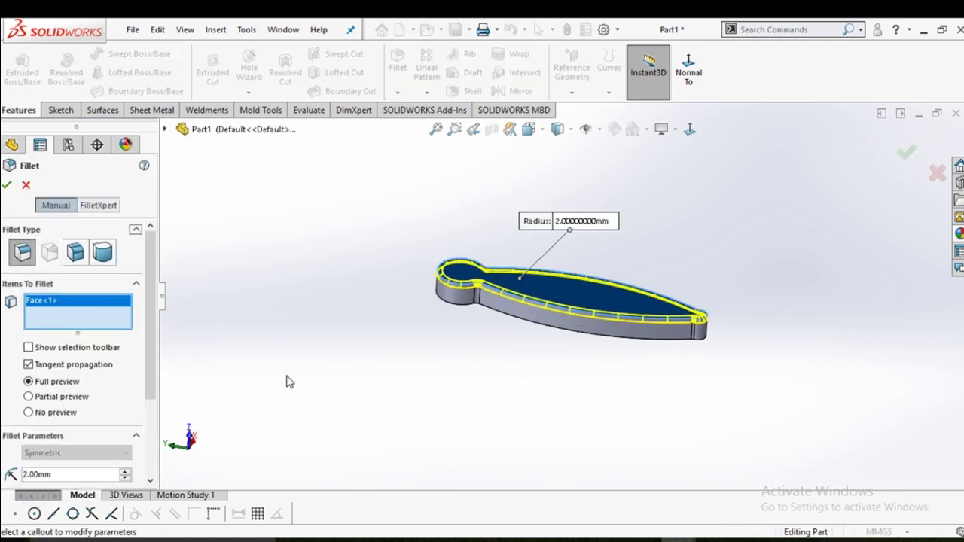
pyautogui.moveTo(433, 388); pyautogui.dragTo(435, 233, button='middle')
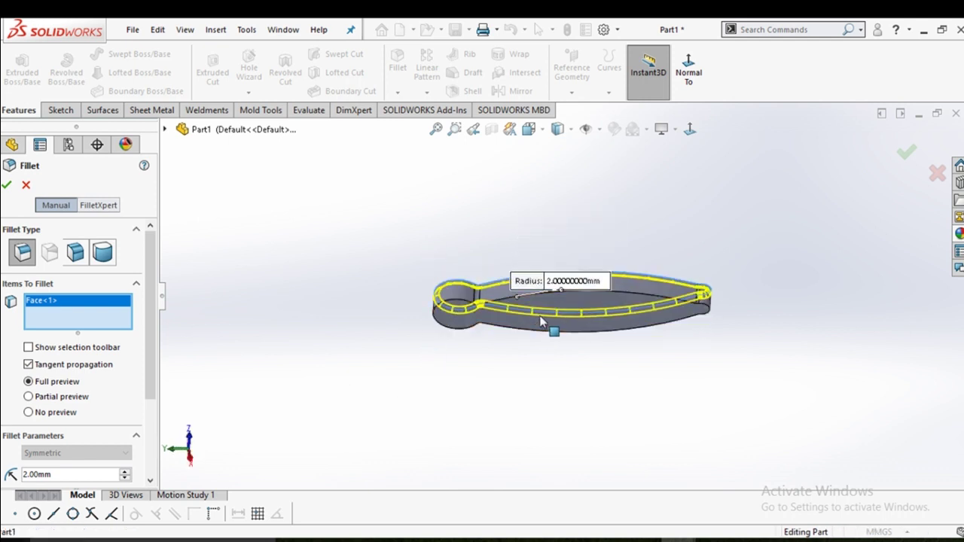
pyautogui.click(488, 322)
pyautogui.click(8, 186)
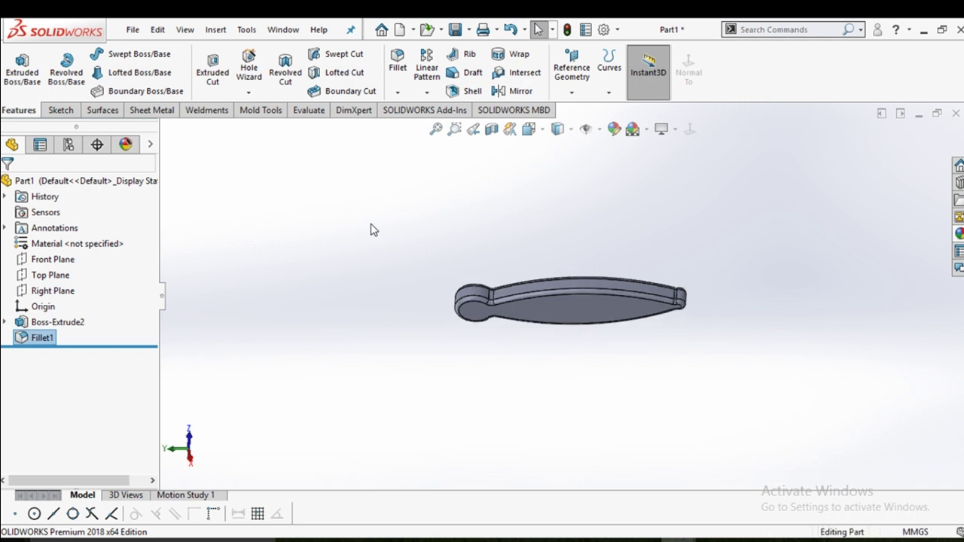
pyautogui.moveTo(372, 228)
pyautogui.mouseDown(button='middle')
pyautogui.moveTo(344, 400)
pyautogui.moveTo(574, 274)
pyautogui.moveTo(568, 303)
pyautogui.mouseUp(button='middle')
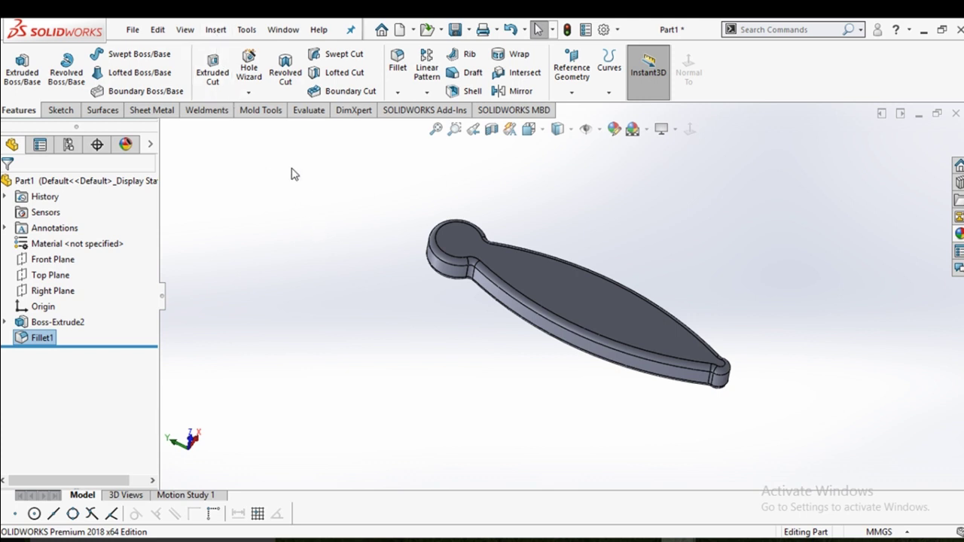
pyautogui.hotkey('ctrl', 'shift', 'z')
# Add a 5 mm Dome2 on both flat faces of the lens-shaped body
pyautogui.hotkey('ctrl', 'z')
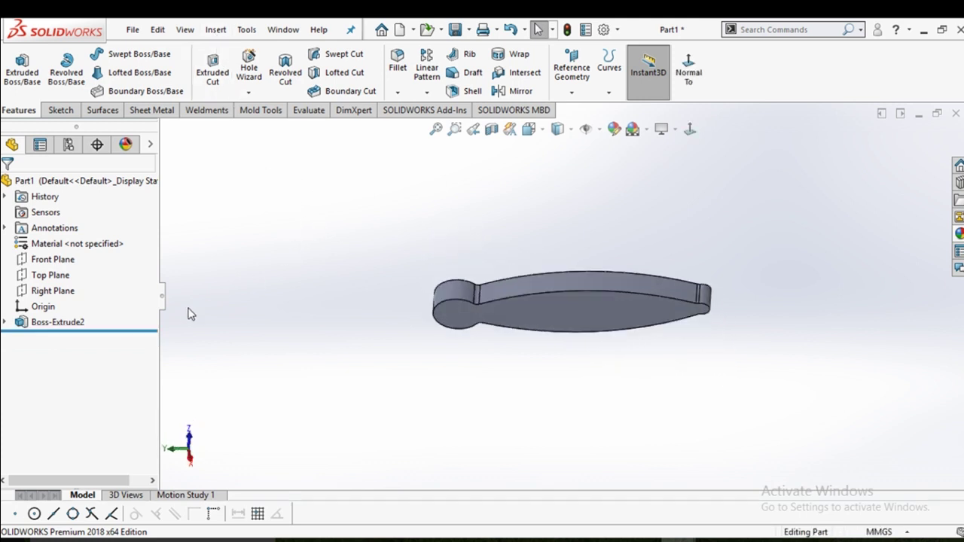
pyautogui.moveTo(595, 232); pyautogui.dragTo(566, 407, button='middle')
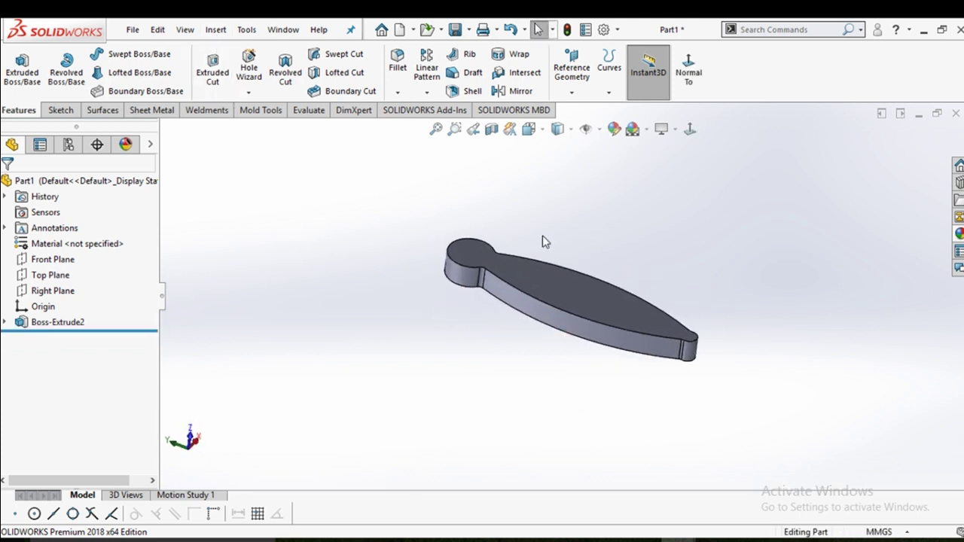
pyautogui.click(216, 30)
pyautogui.moveTo(239, 98)
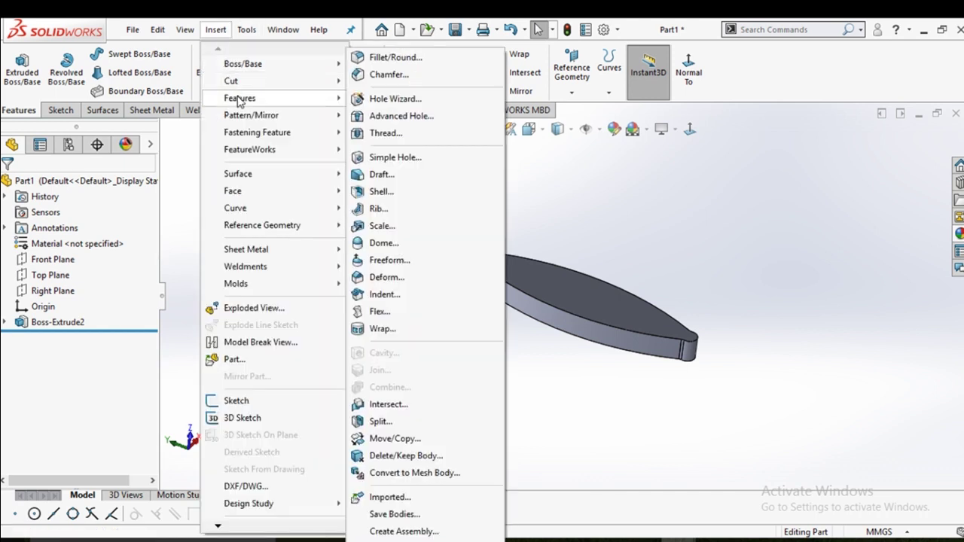
pyautogui.click(418, 242)
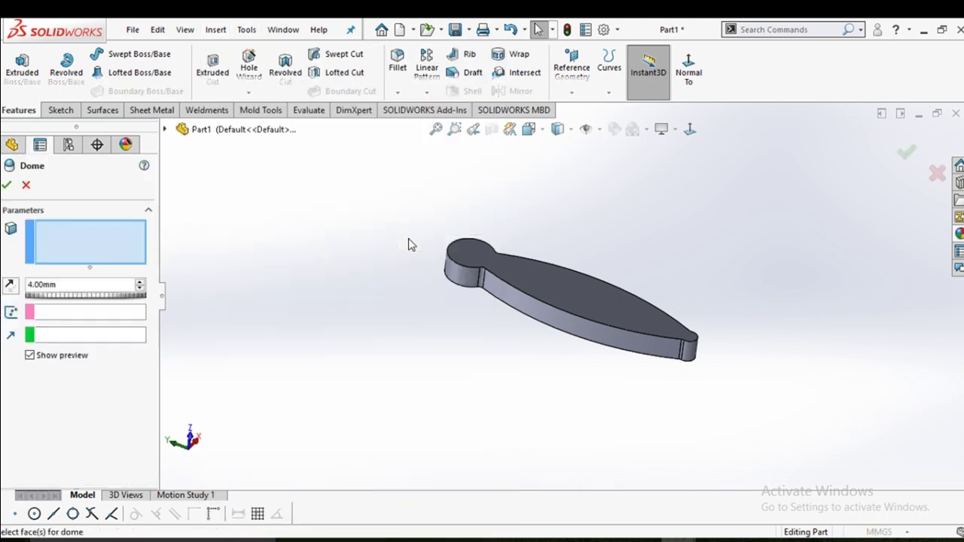
pyautogui.click(548, 284)
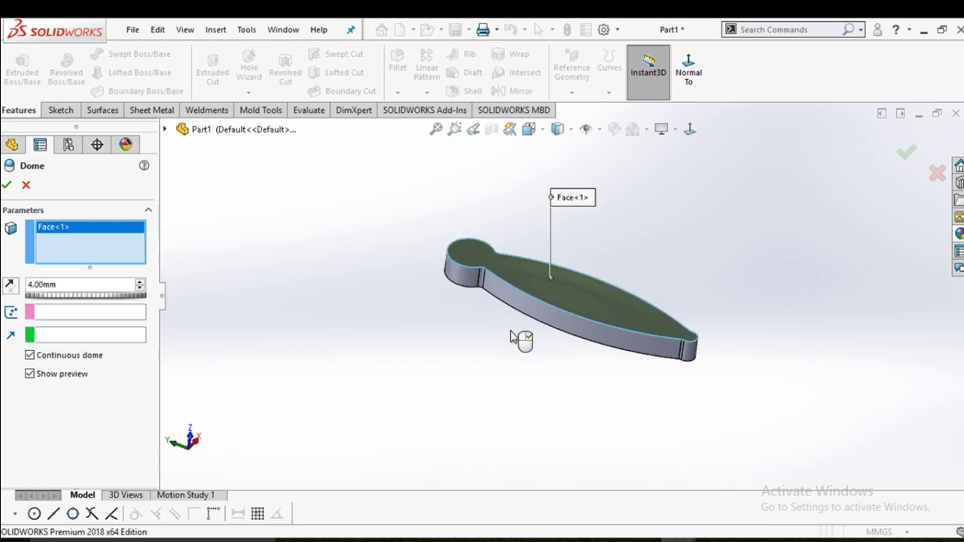
pyautogui.moveTo(517, 338)
pyautogui.mouseDown(button='middle')
pyautogui.moveTo(518, 374)
pyautogui.moveTo(527, 200)
pyautogui.moveTo(525, 329)
pyautogui.moveTo(491, 335)
pyautogui.mouseUp(button='middle')
pyautogui.click(576, 317)
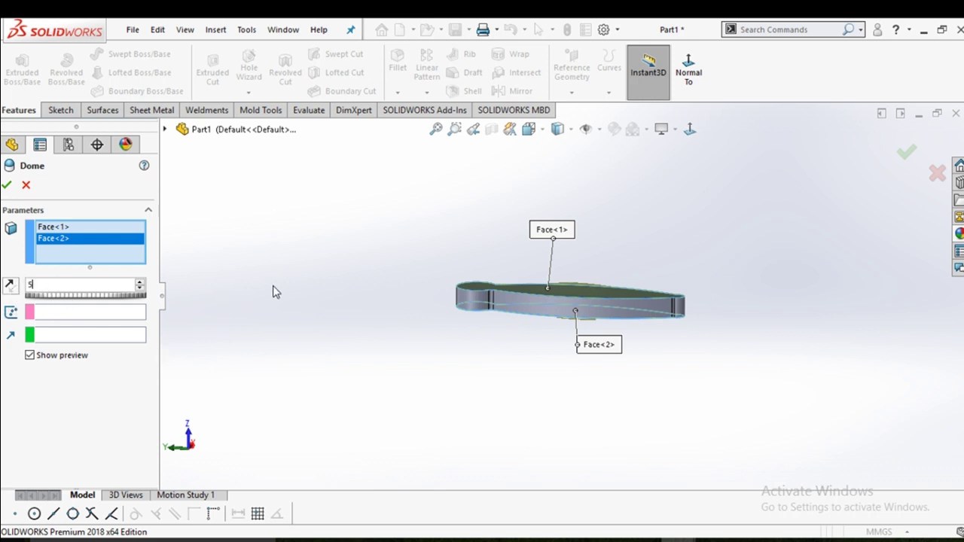
pyautogui.moveTo(329, 284)
pyautogui.mouseDown(button='middle')
pyautogui.moveTo(344, 286)
pyautogui.moveTo(357, 215)
pyautogui.moveTo(372, 282)
pyautogui.moveTo(334, 316)
pyautogui.mouseUp(button='middle')
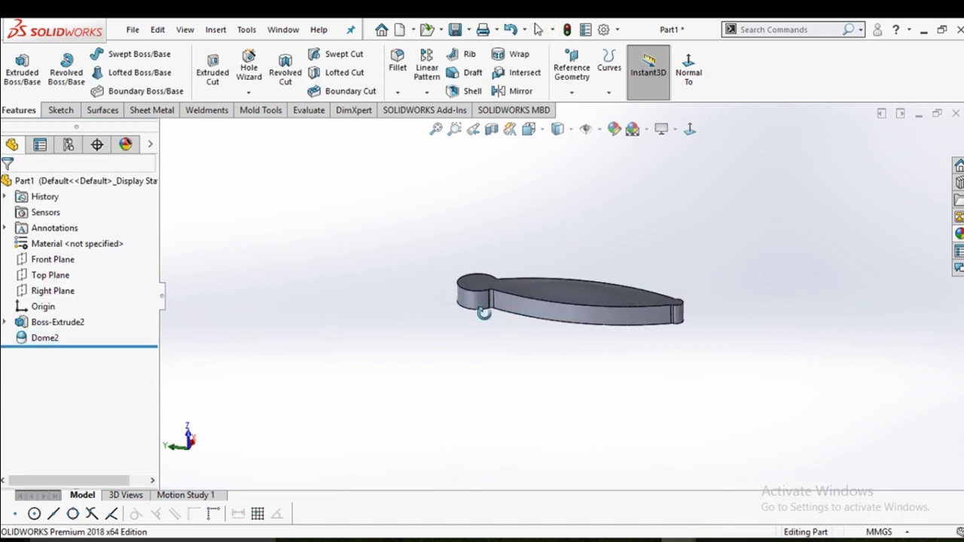
pyautogui.moveTo(485, 311)
pyautogui.mouseDown(button='middle')
pyautogui.moveTo(509, 211)
pyautogui.moveTo(476, 349)
pyautogui.mouseUp(button='middle')
pyautogui.scroll(-3, 517, 279)
# Roll the feature history back to before Dome2
pyautogui.scroll(-2, 465, 279)
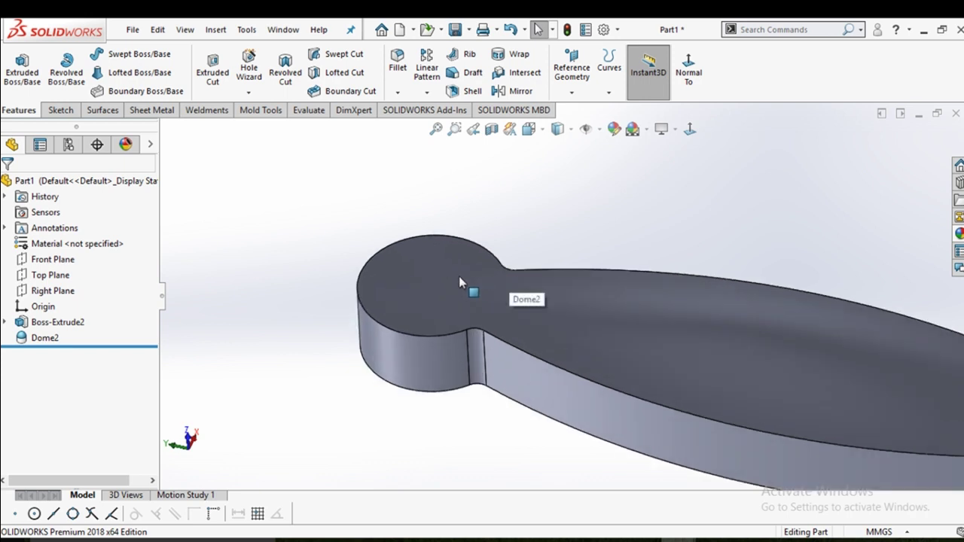
pyautogui.click(461, 282)
pyautogui.click(332, 257)
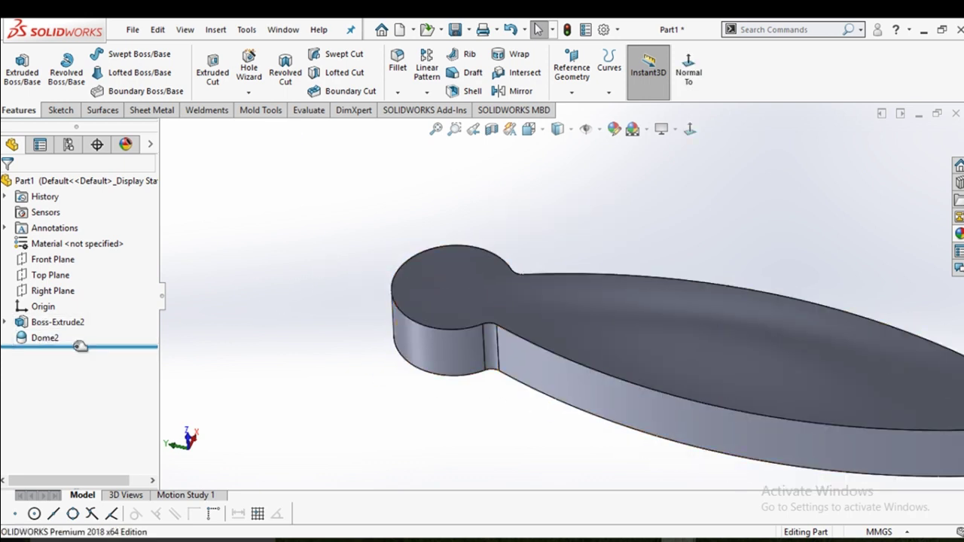
pyautogui.moveTo(81, 346); pyautogui.dragTo(75, 330)
# Open and exit Sketch2 unchanged, then start Sketch3 on the body's top face
pyautogui.click(4, 322)
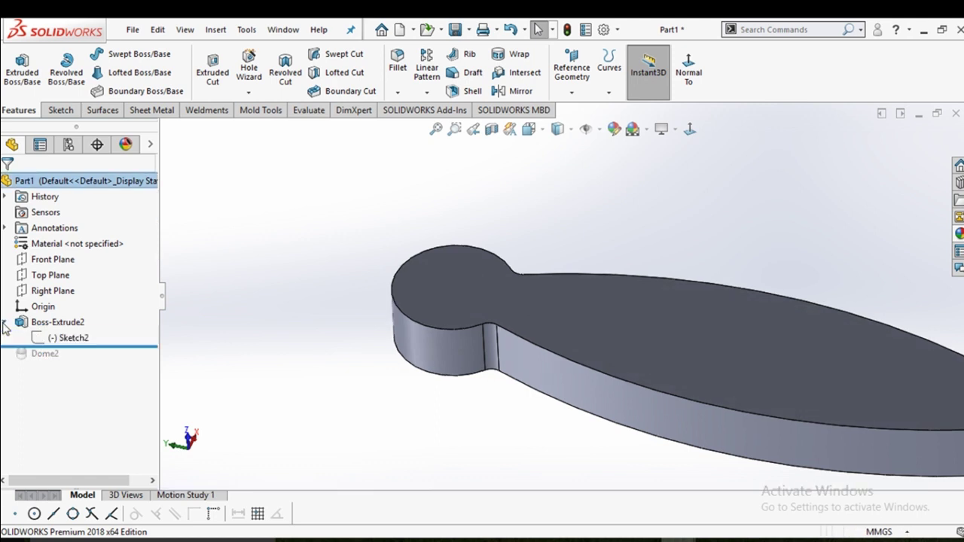
pyautogui.click(69, 338)
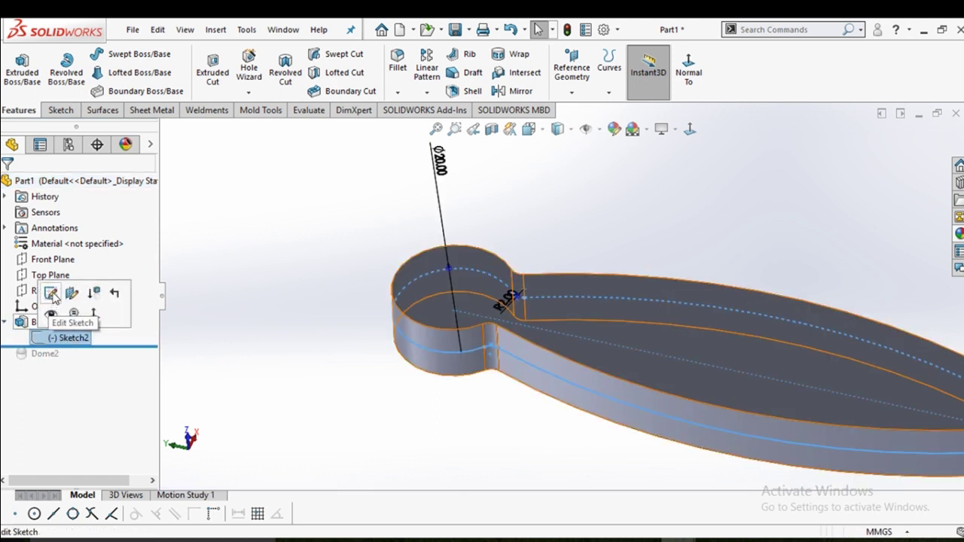
pyautogui.click(51, 294)
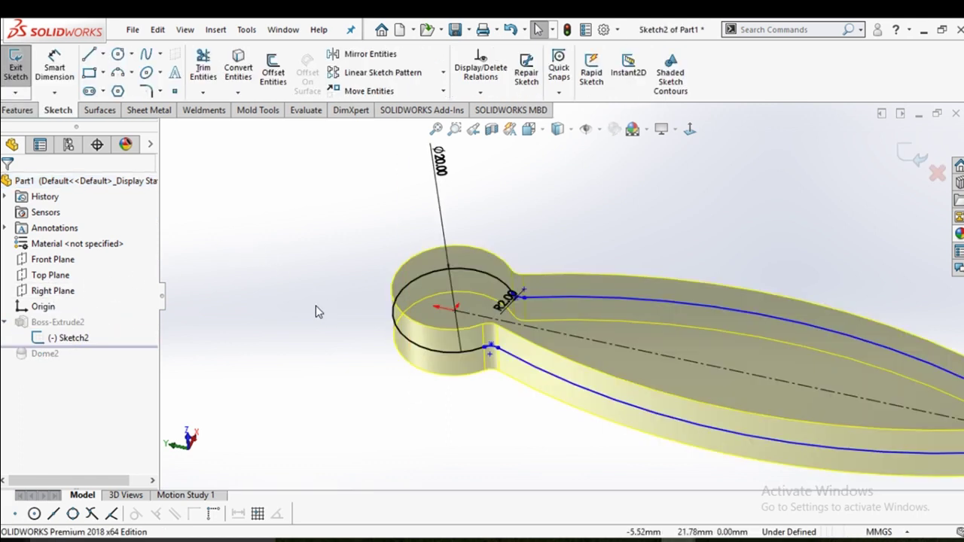
pyautogui.click(911, 156)
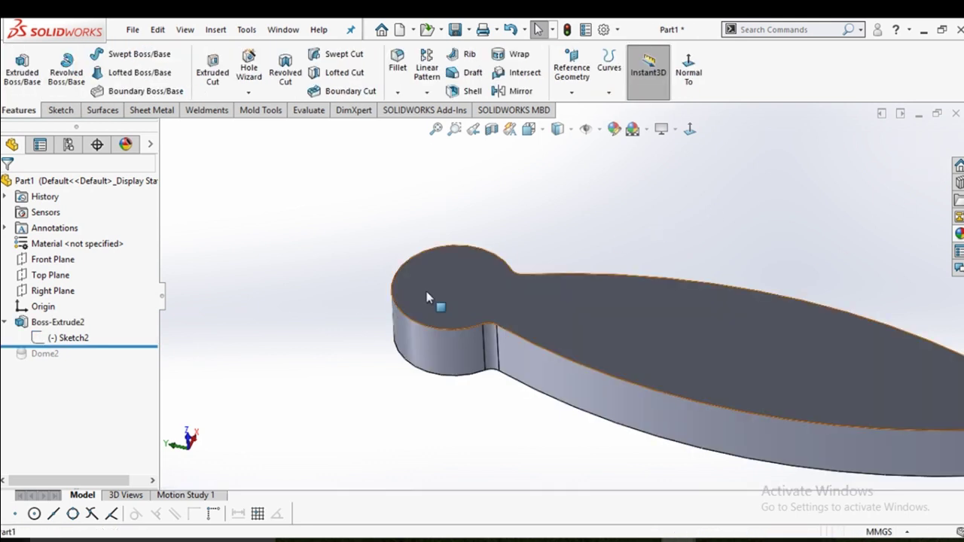
pyautogui.click(466, 272)
pyautogui.click(490, 249)
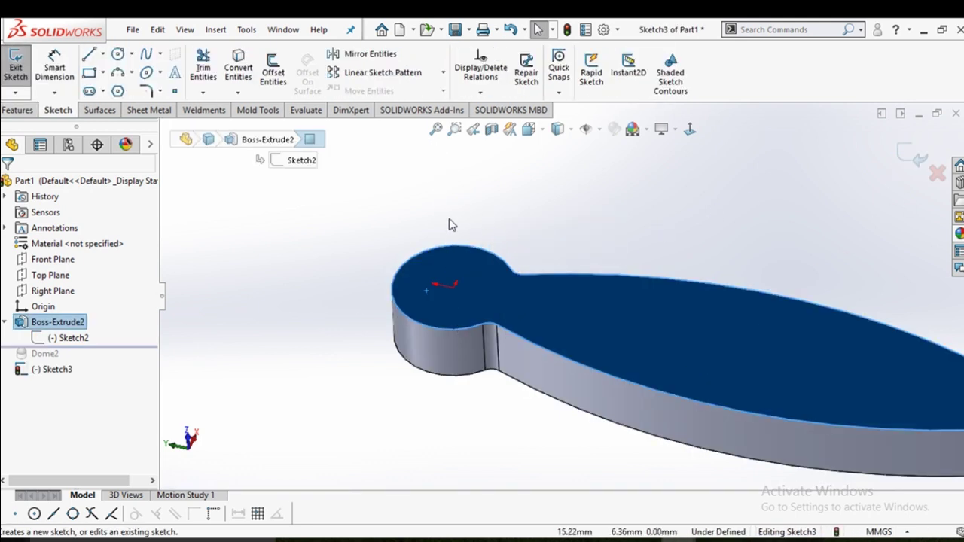
# Draw a circle in Sketch3 centred over the round head
pyautogui.click(117, 57)
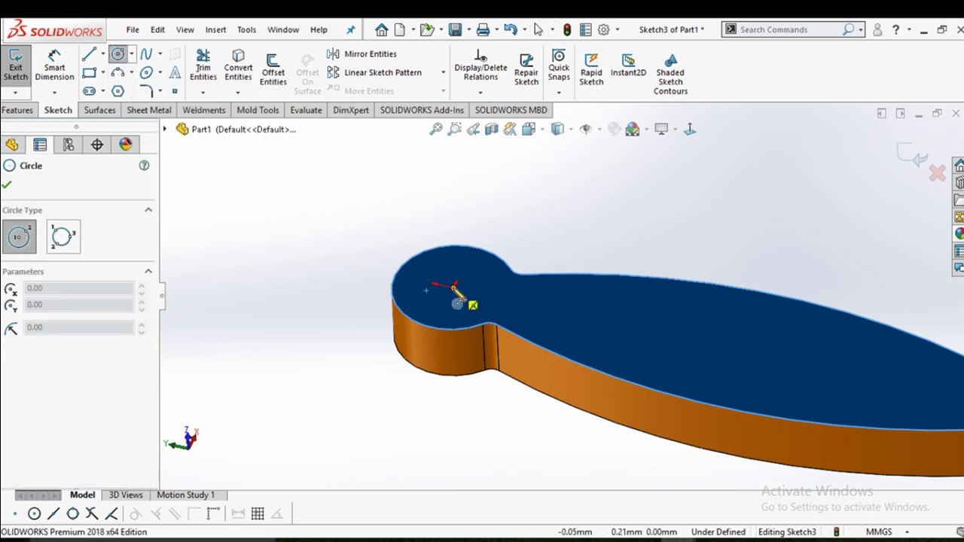
pyautogui.click(454, 287)
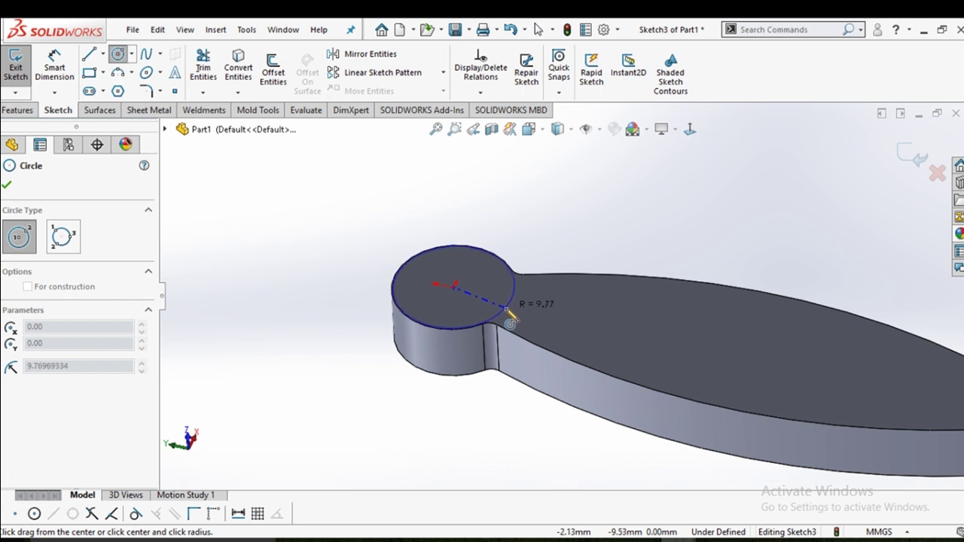
pyautogui.click(509, 322)
pyautogui.rightClick(505, 309)
pyautogui.click(517, 319)
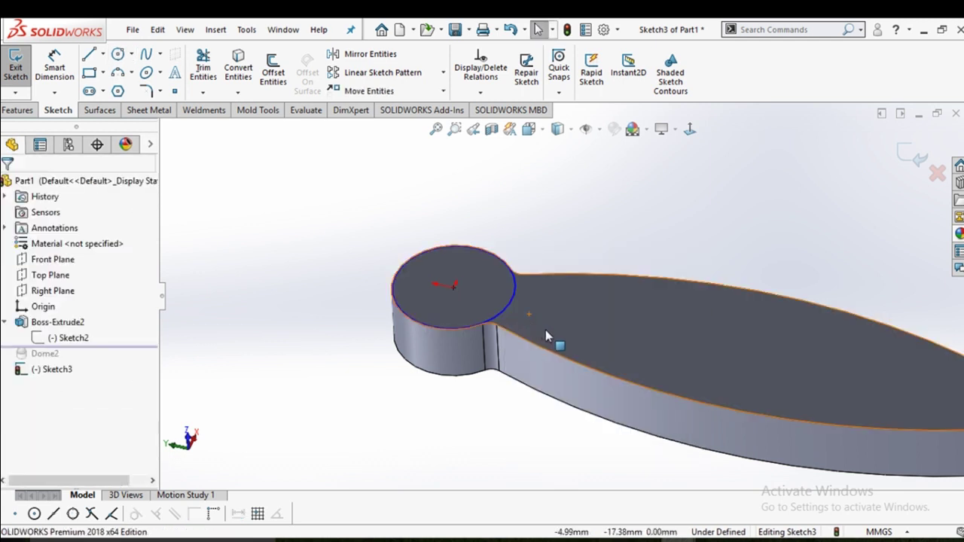
pyautogui.moveTo(547, 336); pyautogui.dragTo(549, 282, button='right')
pyautogui.moveTo(549, 282); pyautogui.dragTo(522, 274, button='middle')
pyautogui.scroll(-3, 554, 281)
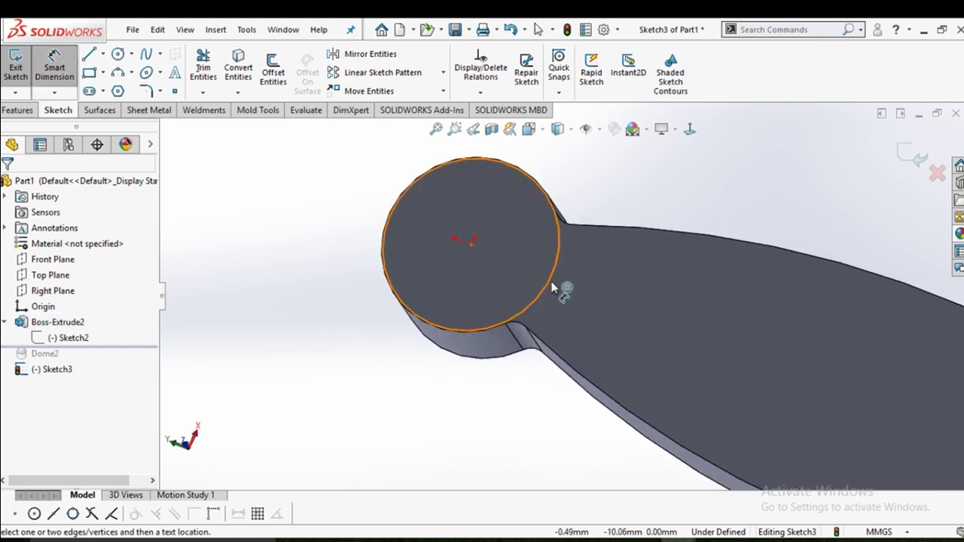
# Dimension the head circle's diameter to 20 mm, fully defining the sketch
pyautogui.click(552, 287)
pyautogui.click(629, 192)
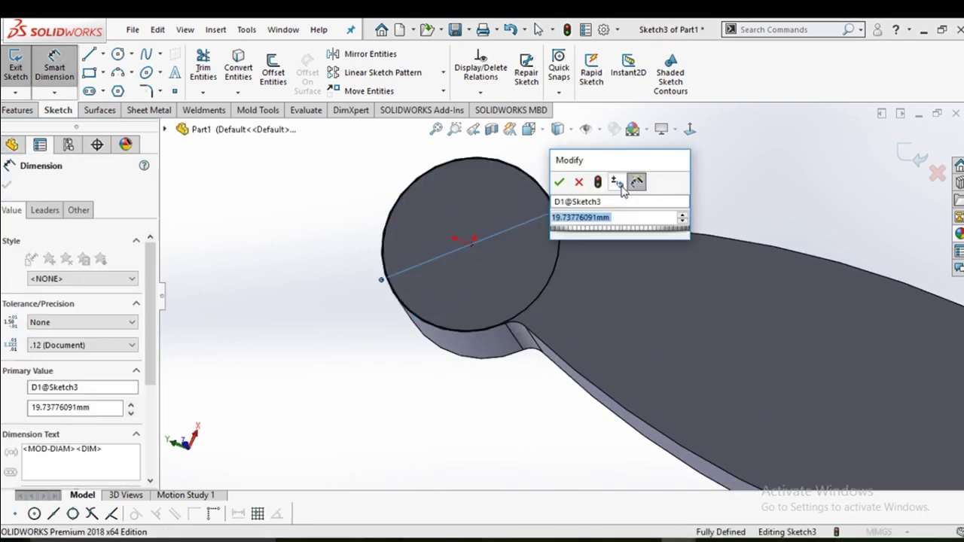
pyautogui.click(622, 189)
pyautogui.press('Return')
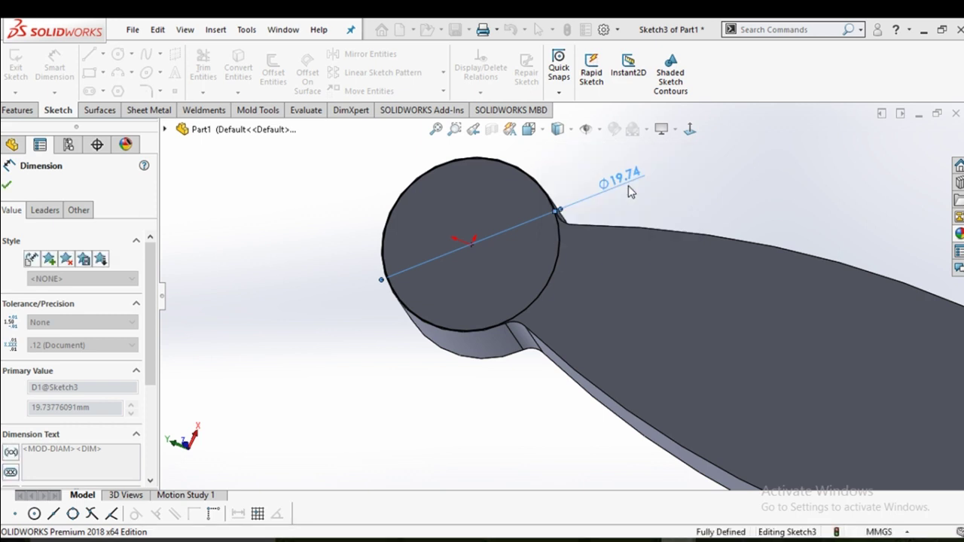
pyautogui.click(7, 185)
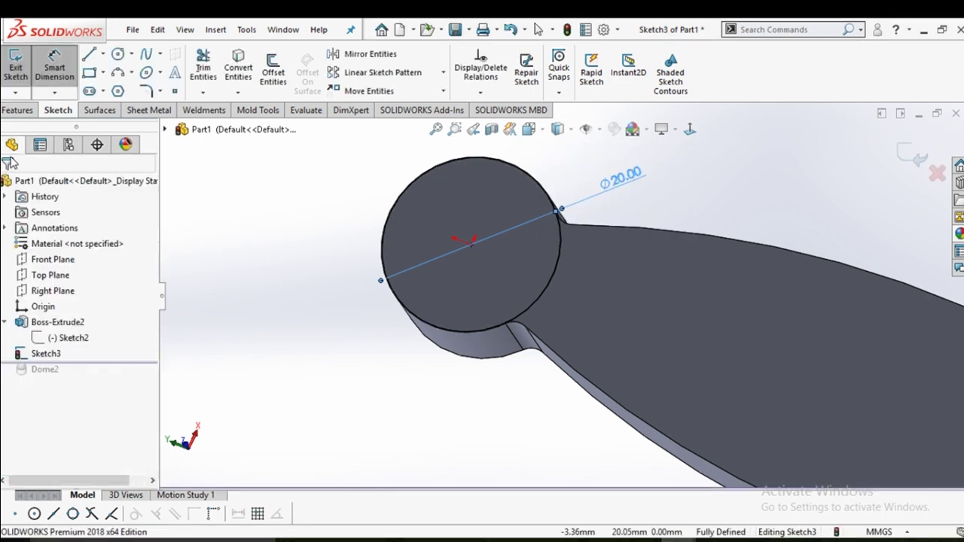
pyautogui.click(17, 110)
# Extrude the Ø20 head circle 0.5 mm blind as a thin disc on the round head
pyautogui.click(22, 67)
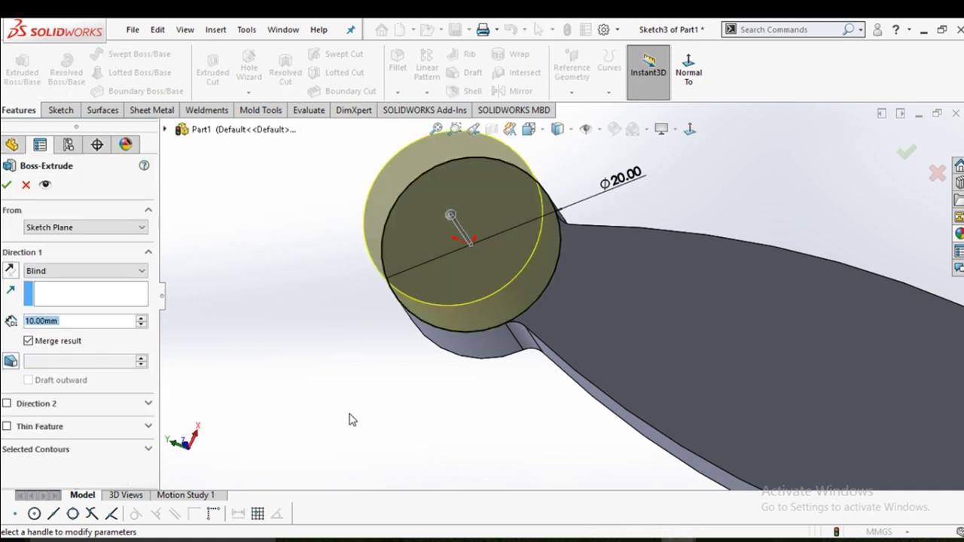
pyautogui.click(254, 372)
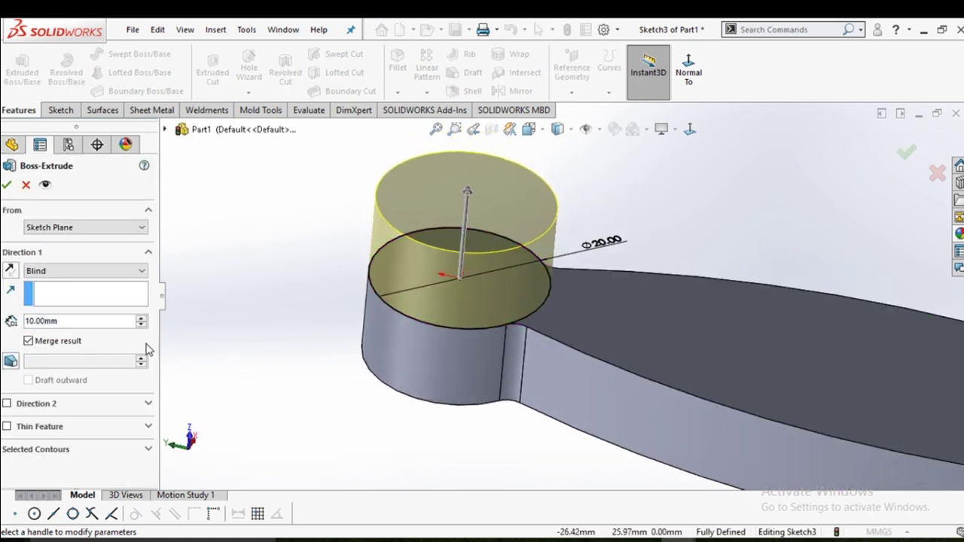
pyautogui.doubleClick(103, 322)
pyautogui.write('1')
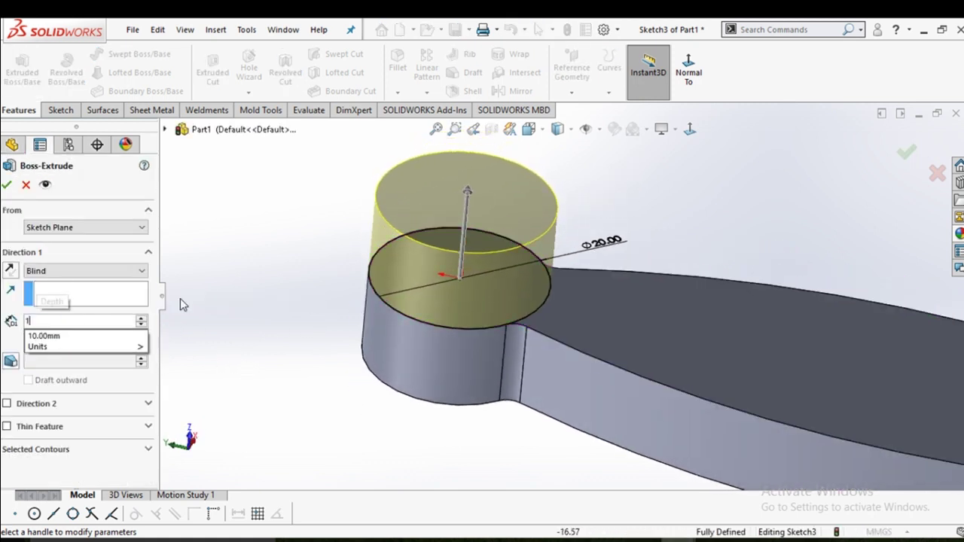
pyautogui.press('Return')
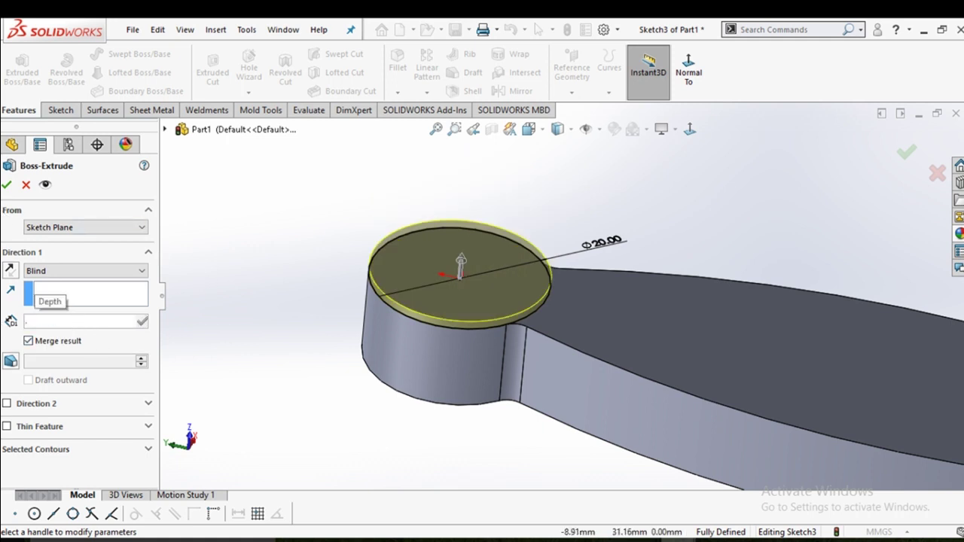
pyautogui.write('0.5')
pyautogui.press('Return')
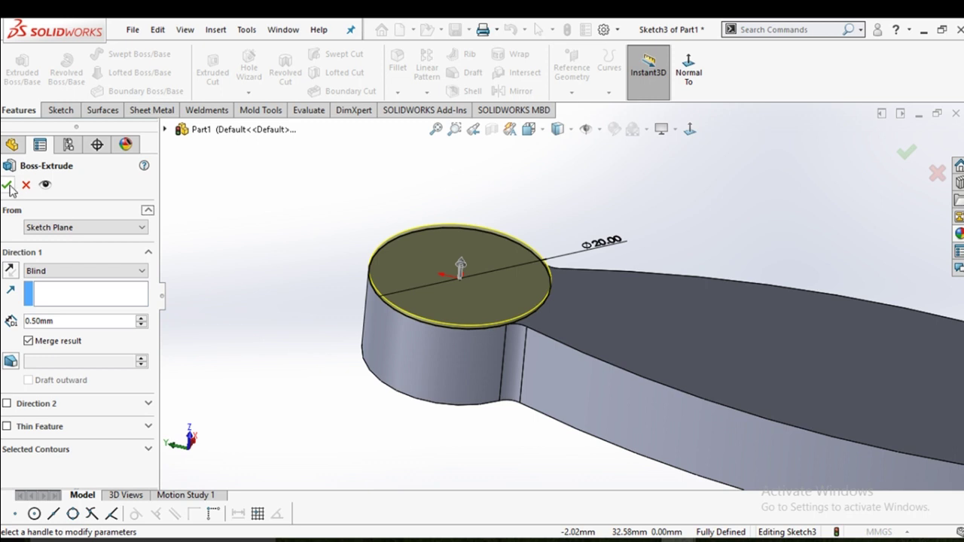
pyautogui.click(8, 184)
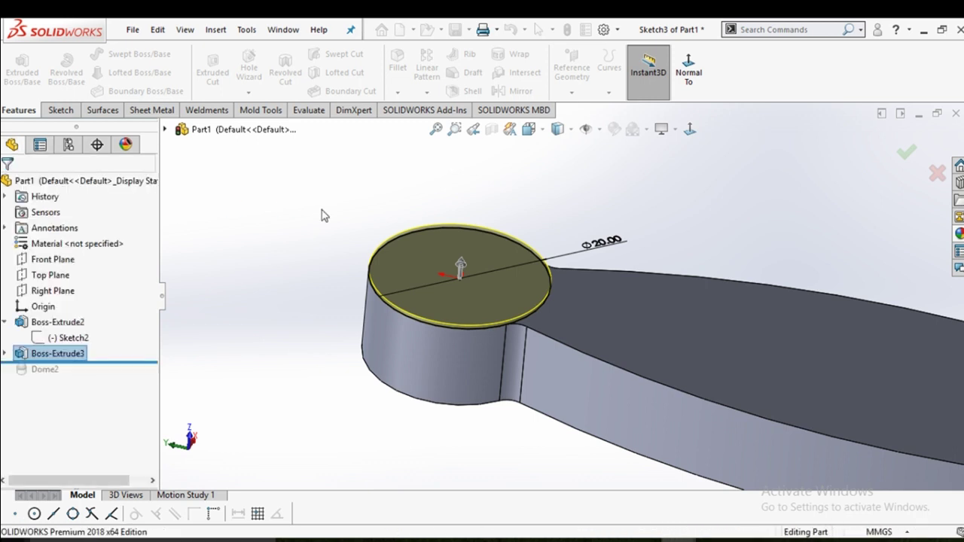
pyautogui.moveTo(434, 439); pyautogui.dragTo(447, 286, button='middle')
# Start a sketch on the body's bottom face, then exit it unused
pyautogui.click(474, 408)
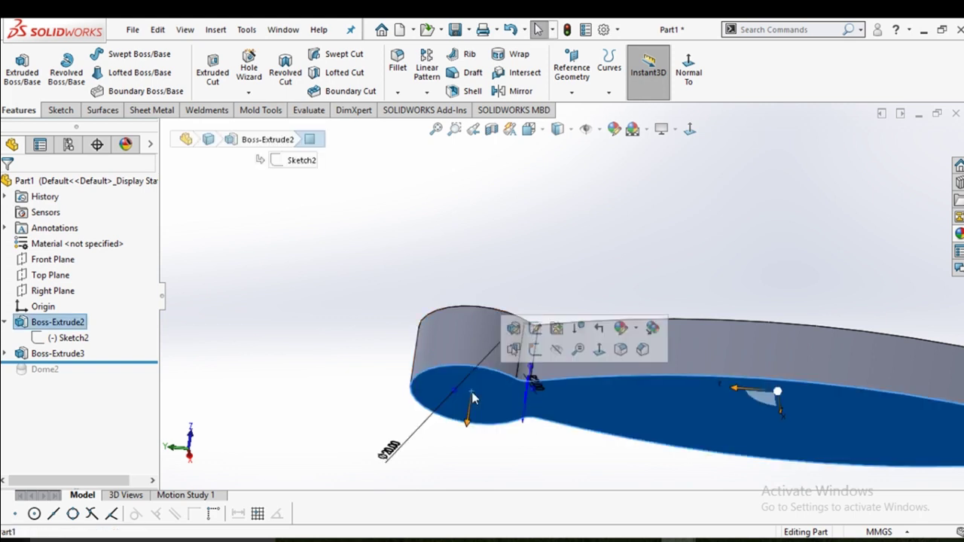
pyautogui.click(539, 352)
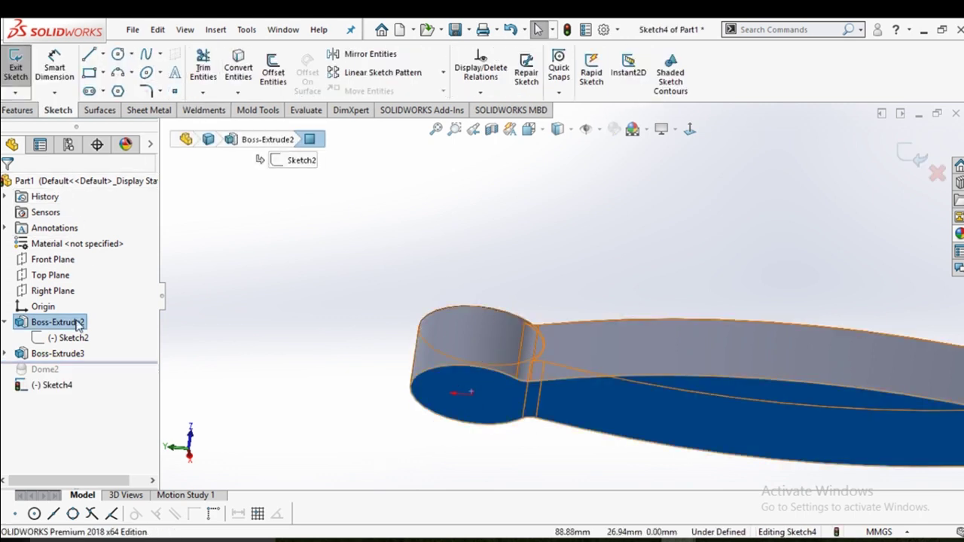
pyautogui.click(911, 164)
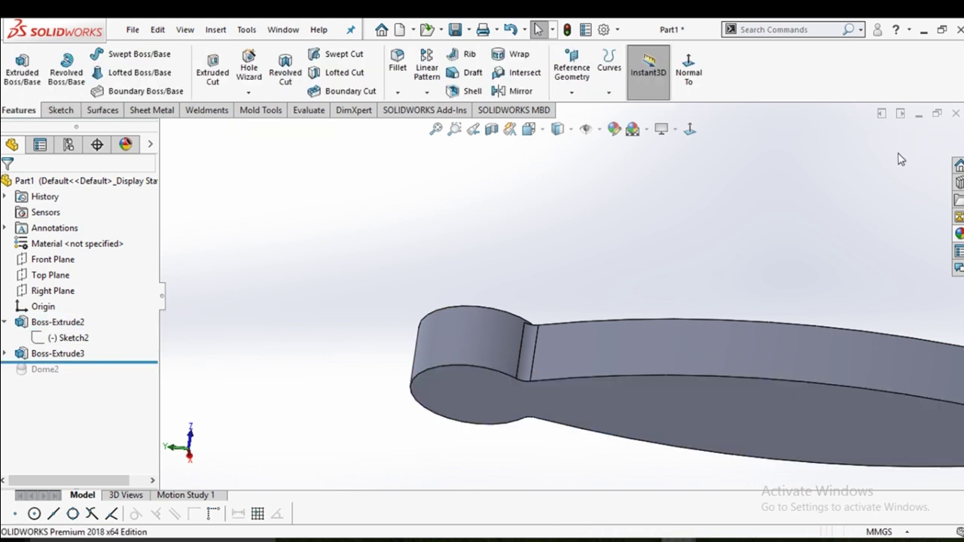
# Mirror Boss-Extrude3 across the Front Plane and roll the tree forward past Dome2
pyautogui.click(520, 91)
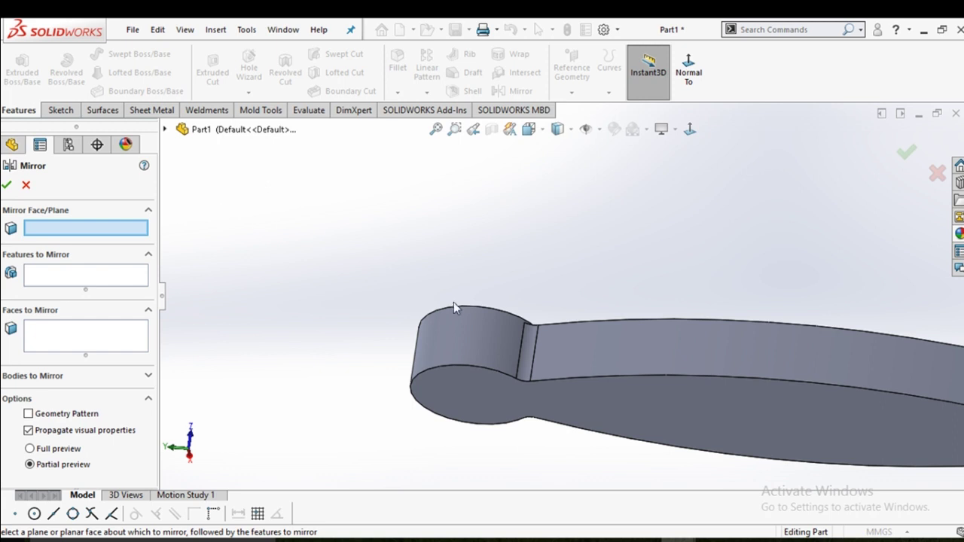
pyautogui.moveTo(439, 333); pyautogui.dragTo(424, 409, button='middle')
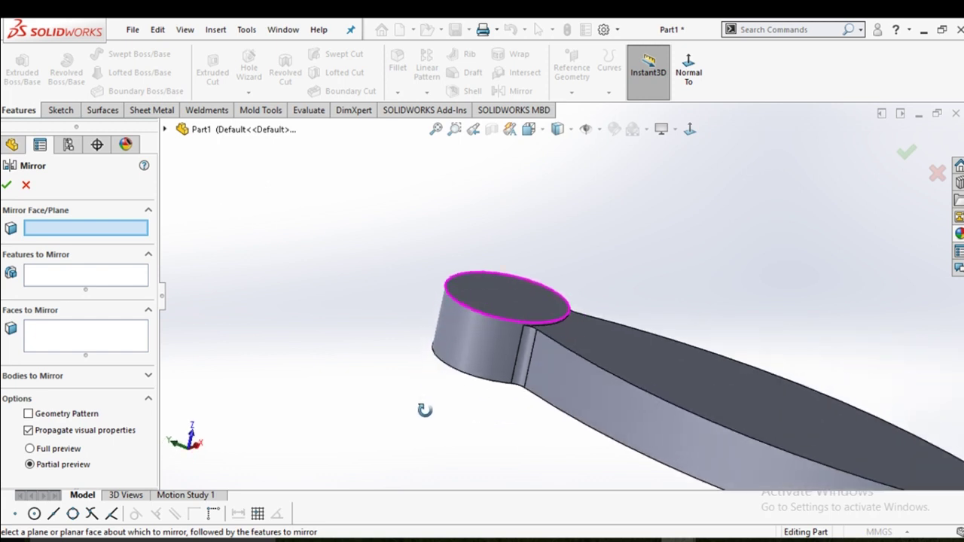
pyautogui.click(165, 130)
pyautogui.click(220, 211)
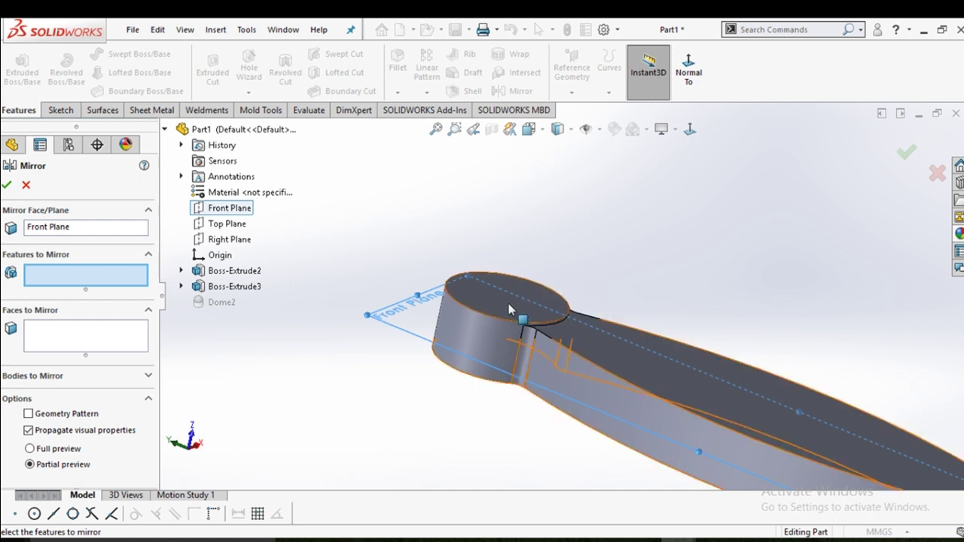
pyautogui.click(249, 290)
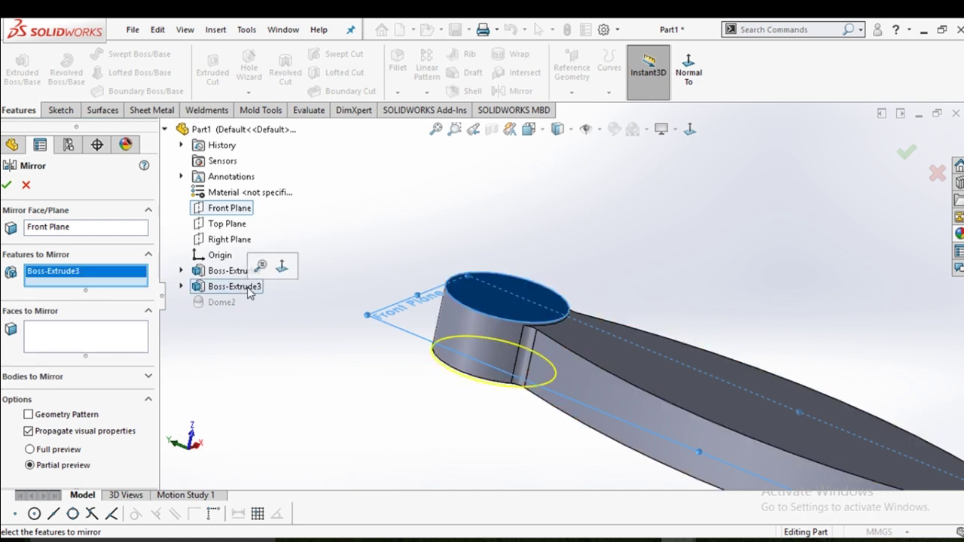
pyautogui.click(8, 185)
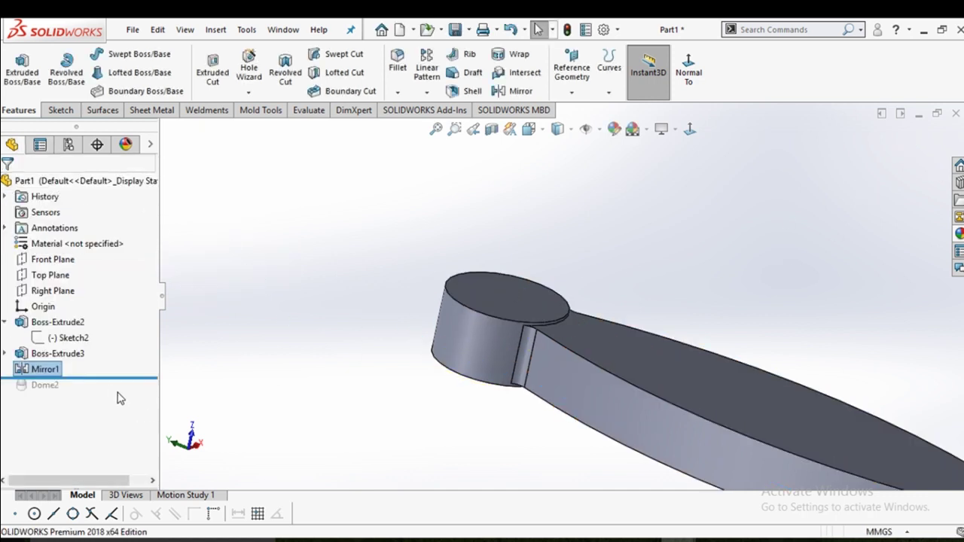
pyautogui.moveTo(125, 377); pyautogui.dragTo(119, 405)
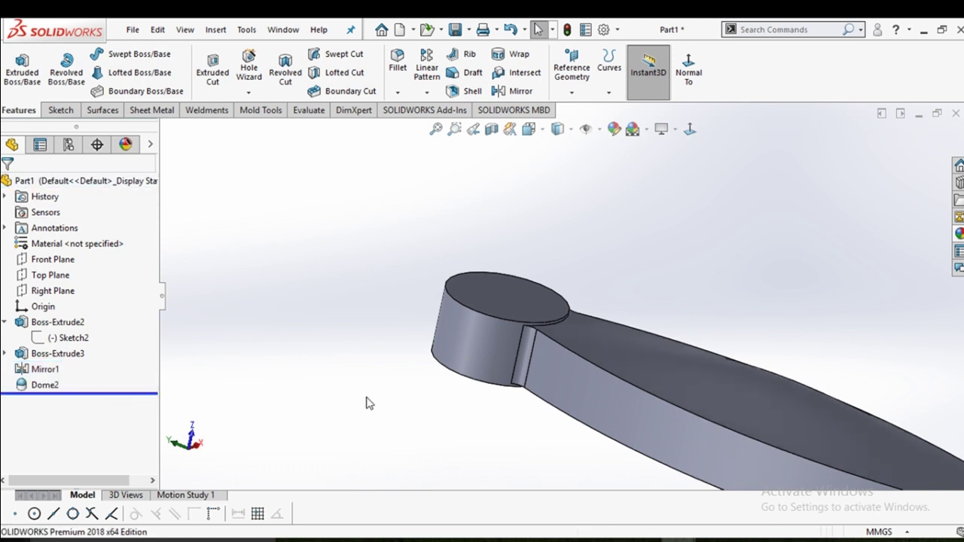
pyautogui.moveTo(399, 411); pyautogui.dragTo(531, 310, button='middle')
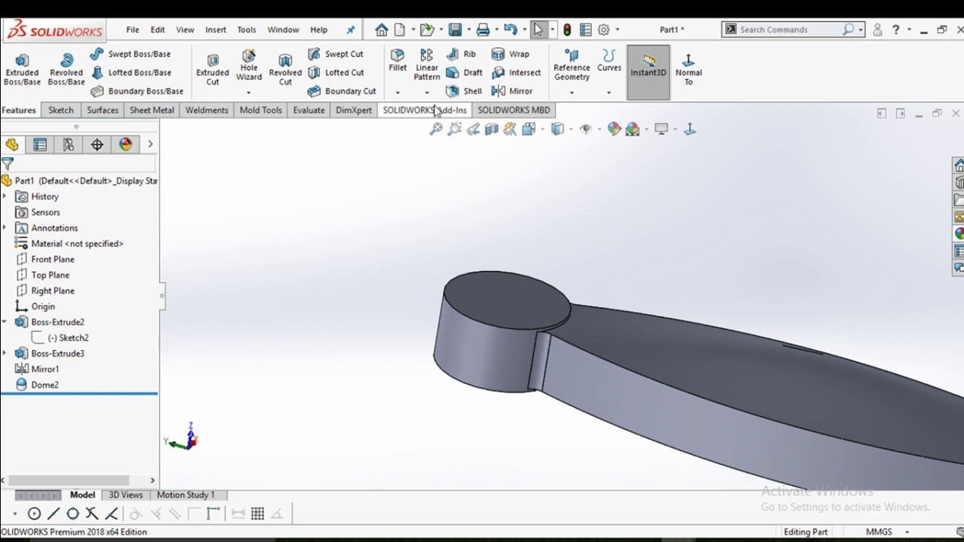
# Start a Dome on the round head's top and bottom faces
pyautogui.click(215, 29)
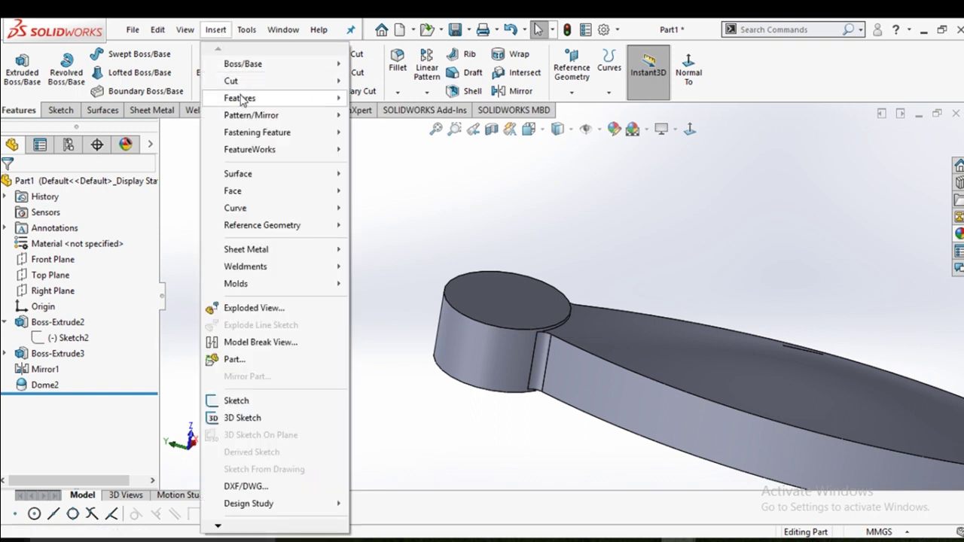
pyautogui.click(388, 242)
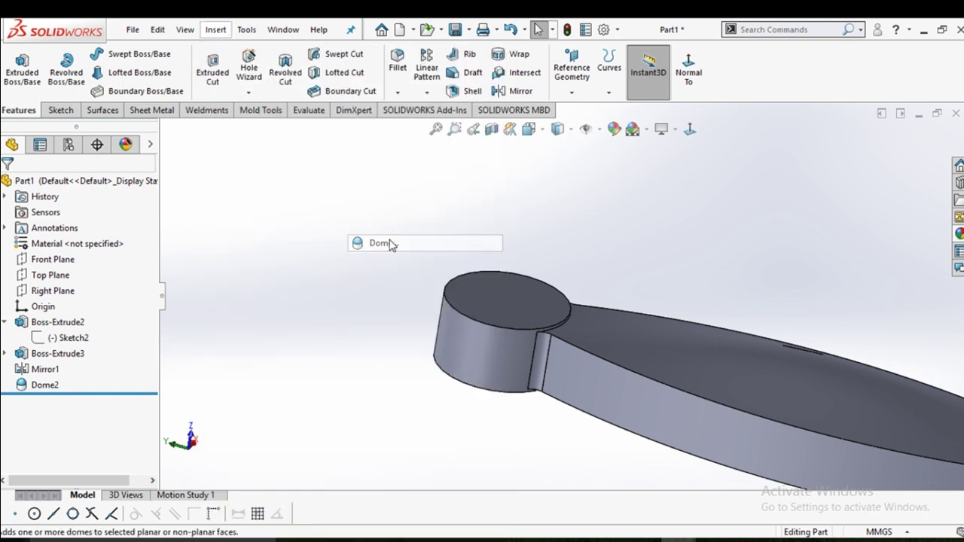
pyautogui.click(484, 292)
pyautogui.moveTo(432, 434)
pyautogui.mouseDown(button='middle')
pyautogui.moveTo(441, 311)
pyautogui.moveTo(453, 360)
pyautogui.moveTo(462, 355)
pyautogui.mouseUp(button='middle')
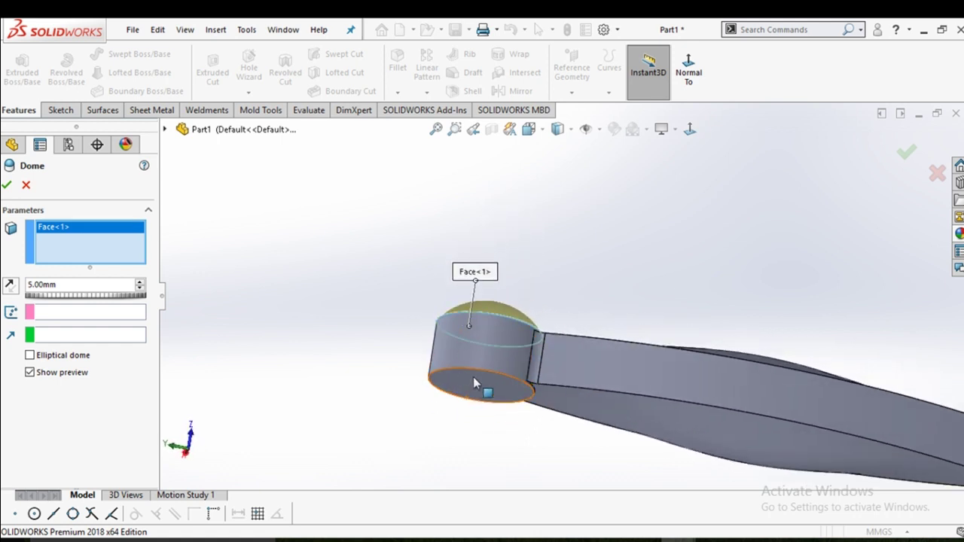
pyautogui.click(473, 379)
pyautogui.moveTo(369, 296)
pyautogui.mouseDown(button='middle')
pyautogui.moveTo(379, 344)
pyautogui.moveTo(372, 389)
pyautogui.moveTo(480, 301)
pyautogui.moveTo(439, 345)
pyautogui.moveTo(446, 323)
pyautogui.moveTo(482, 308)
pyautogui.moveTo(463, 301)
pyautogui.moveTo(459, 332)
pyautogui.mouseUp(button='middle')
pyautogui.scroll(-3, 469, 280)
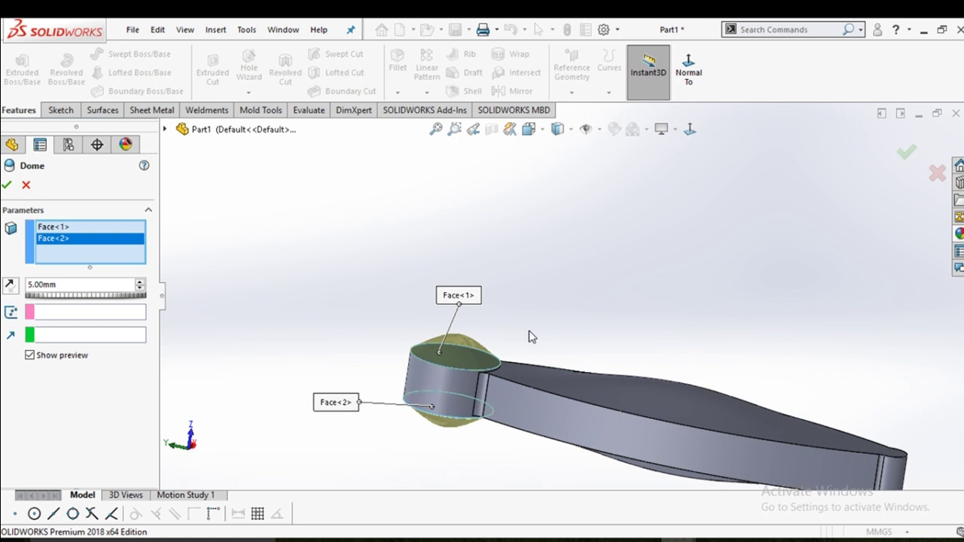
pyautogui.moveTo(529, 333)
pyautogui.mouseDown(button='middle')
pyautogui.moveTo(585, 276)
pyautogui.moveTo(478, 287)
pyautogui.moveTo(458, 249)
pyautogui.moveTo(527, 282)
pyautogui.moveTo(543, 273)
pyautogui.moveTo(509, 281)
pyautogui.mouseUp(button='middle')
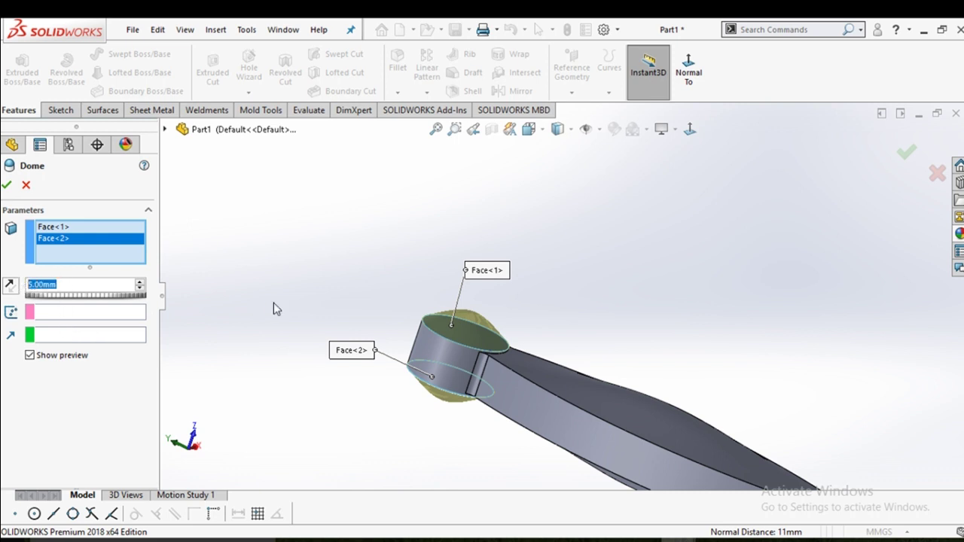
pyautogui.write('6')
pyautogui.write('4')
# Set the dome height to 4 mm and confirm Dome3
pyautogui.press('Return')
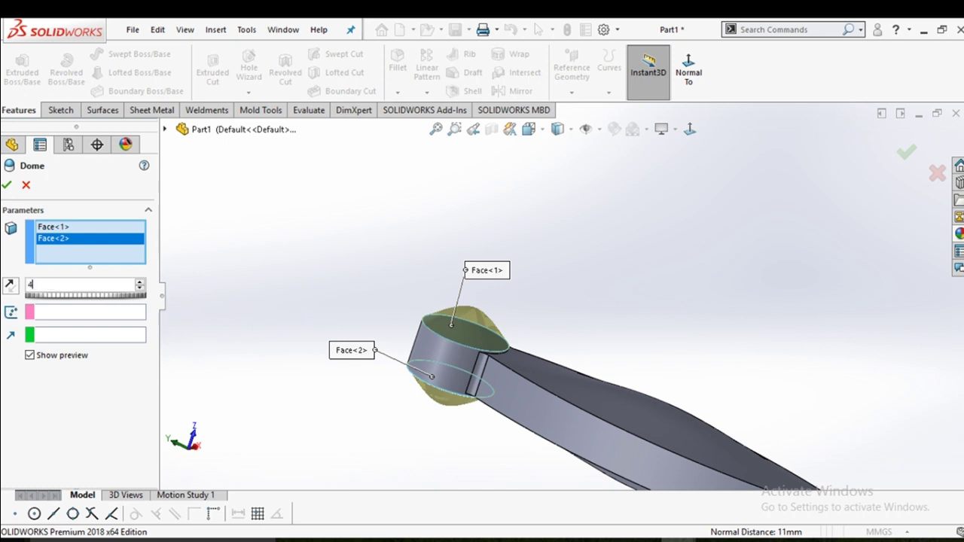
pyautogui.press('Return')
pyautogui.moveTo(350, 282)
pyautogui.mouseDown(button='middle')
pyautogui.moveTo(327, 340)
pyautogui.moveTo(336, 267)
pyautogui.moveTo(317, 336)
pyautogui.mouseUp(button='middle')
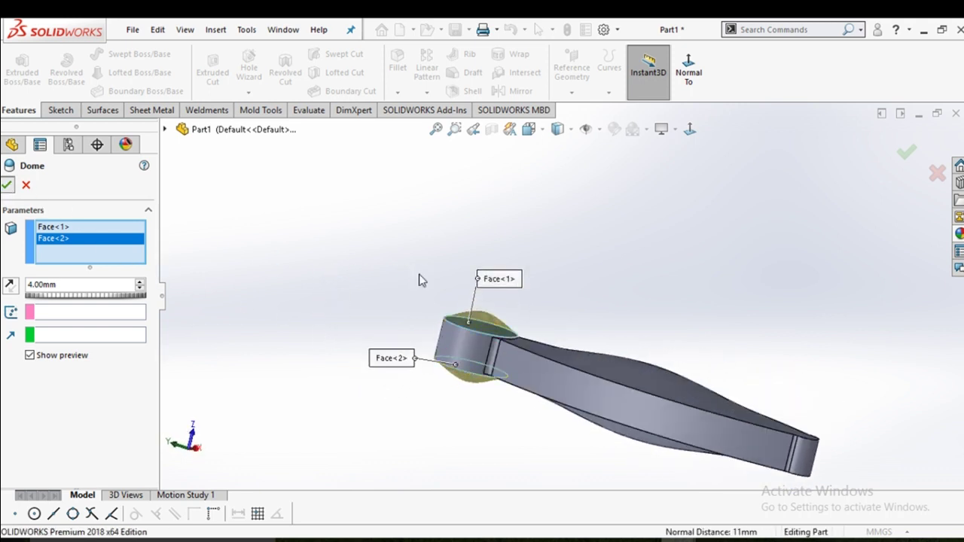
pyautogui.press('Return')
pyautogui.moveTo(421, 276)
pyautogui.mouseDown(button='middle')
pyautogui.moveTo(467, 292)
pyautogui.moveTo(520, 391)
pyautogui.moveTo(555, 376)
pyautogui.moveTo(473, 372)
pyautogui.moveTo(452, 327)
pyautogui.moveTo(535, 340)
pyautogui.moveTo(517, 308)
pyautogui.mouseUp(button='middle')
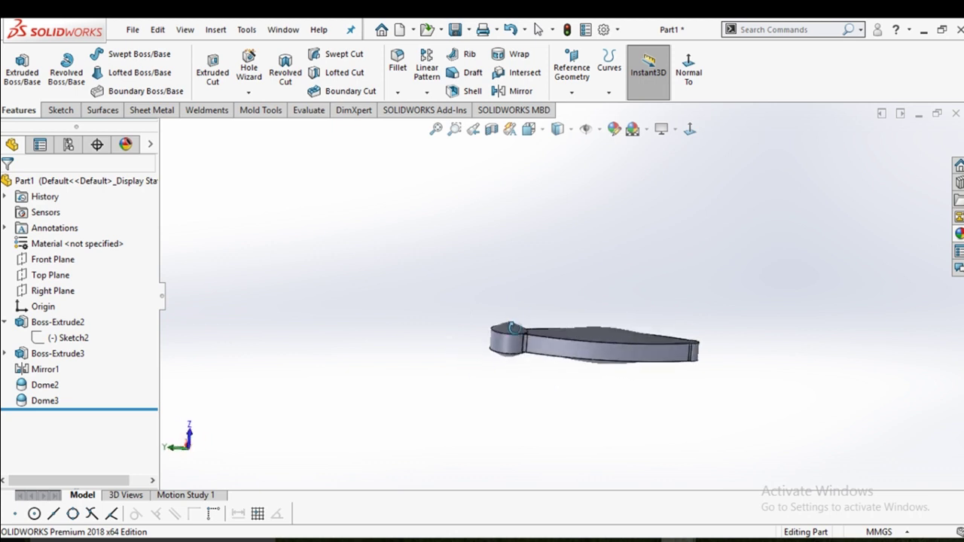
# Round the head disc's top and bottom circular edges with a 0.5 mm fillet
pyautogui.click(397, 64)
pyautogui.scroll(-3, 512, 331)
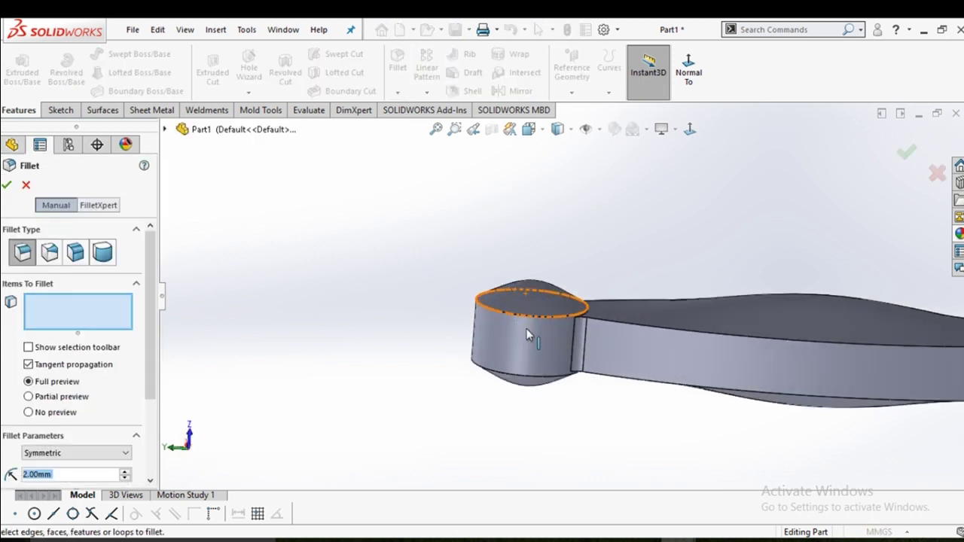
pyautogui.click(536, 317)
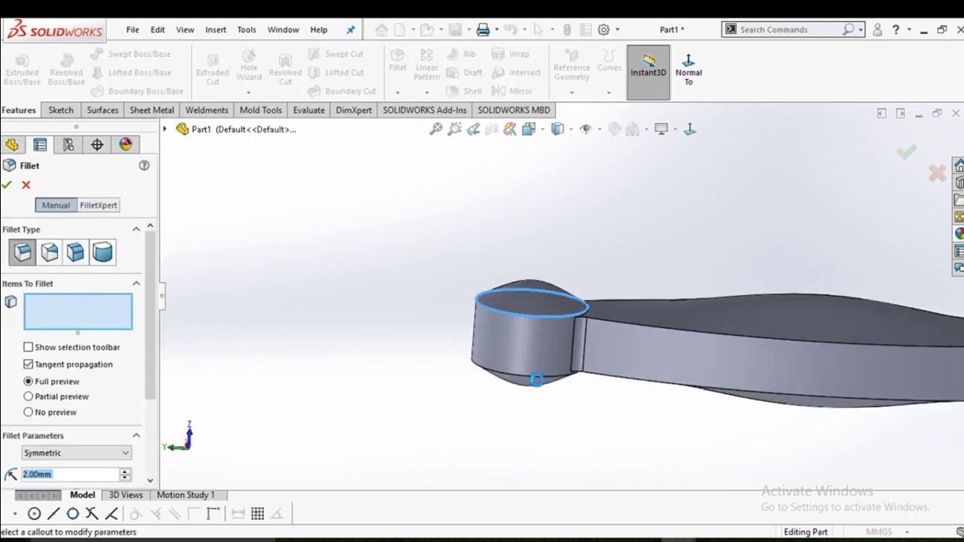
pyautogui.click(539, 380)
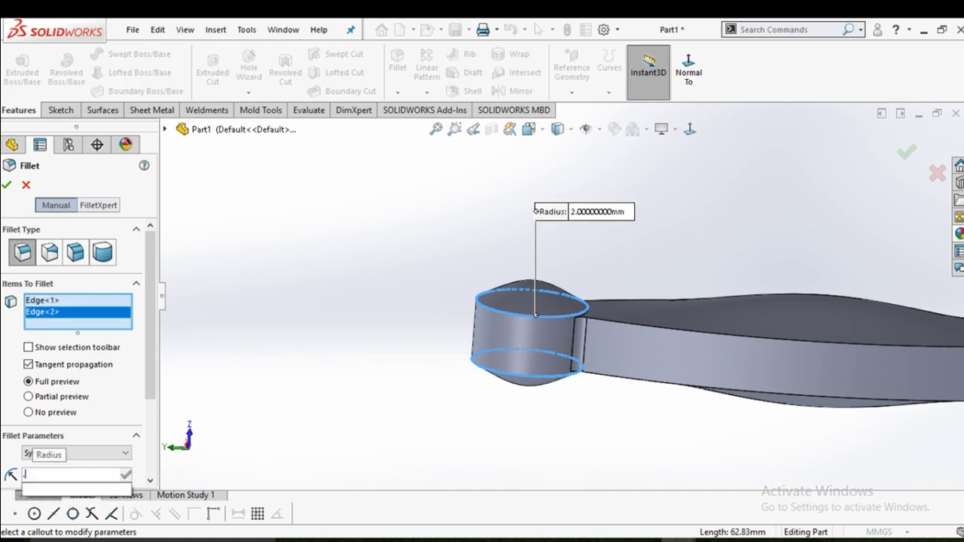
pyautogui.write('.5')
pyautogui.press('Return')
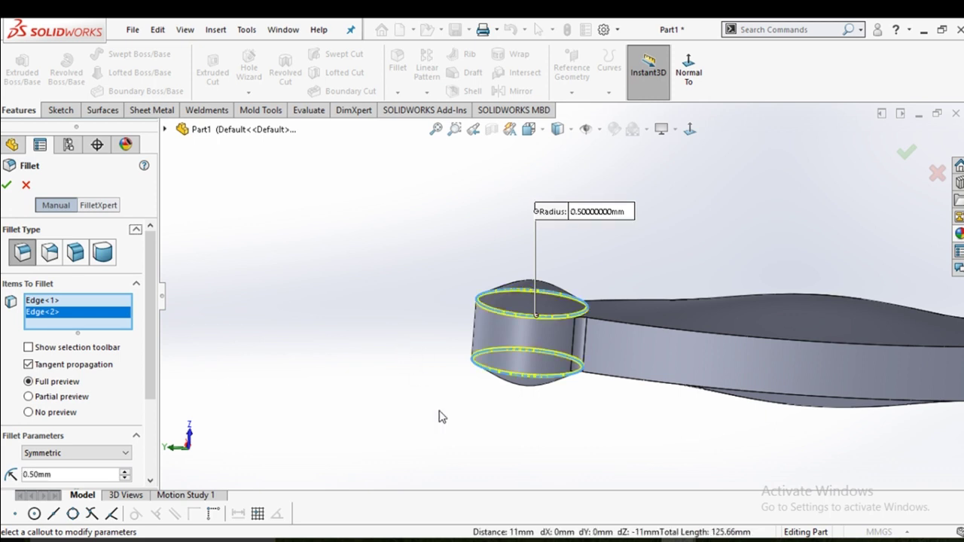
pyautogui.moveTo(441, 416); pyautogui.dragTo(426, 346, button='middle')
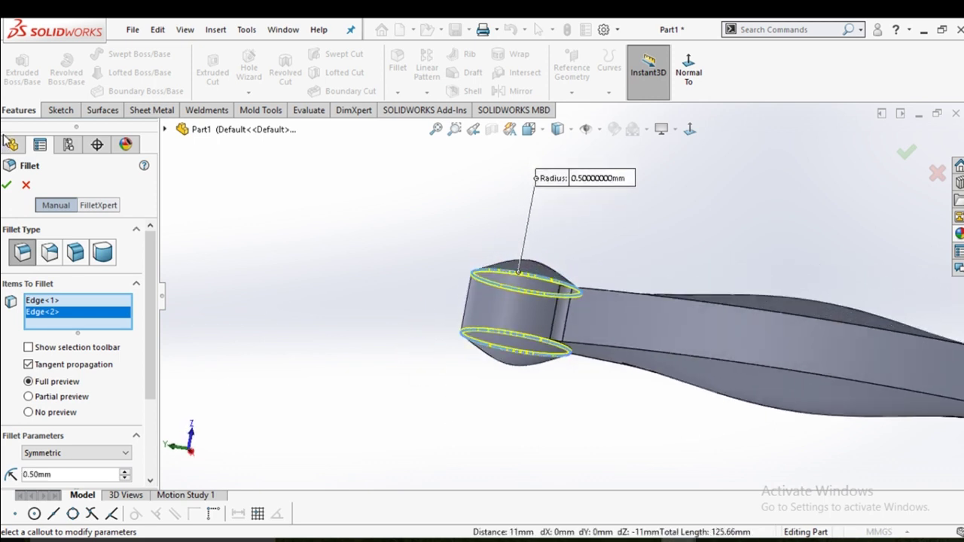
pyautogui.click(8, 186)
pyautogui.moveTo(359, 256)
pyautogui.mouseDown(button='middle')
pyautogui.moveTo(660, 317)
pyautogui.moveTo(651, 413)
pyautogui.mouseUp(button='middle')
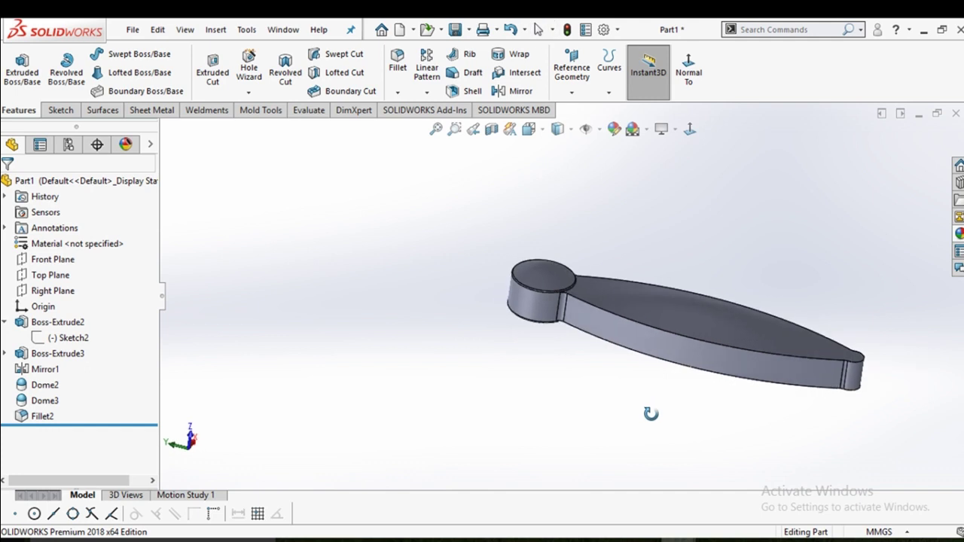
# Fillet the lens body's top and bottom outline edges with a 2 mm radius
pyautogui.click(626, 319)
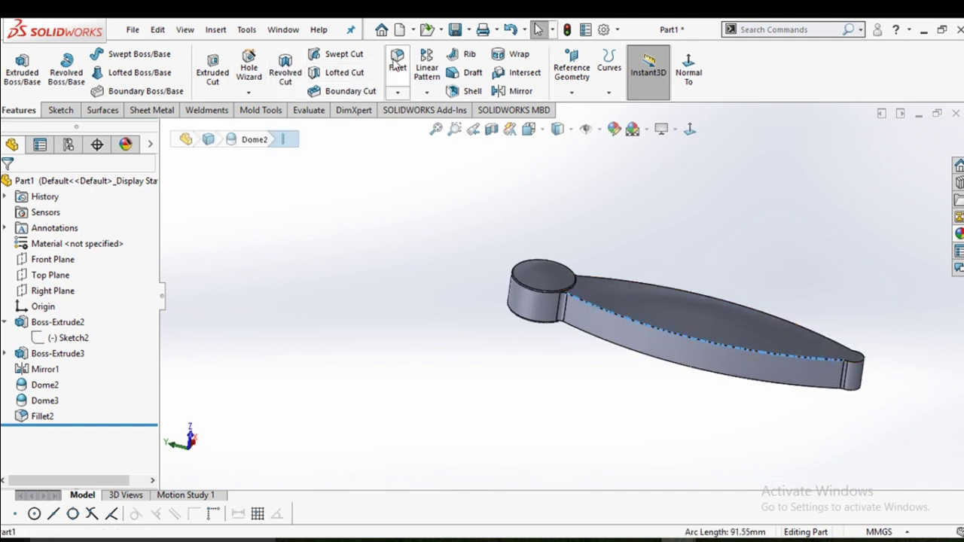
pyautogui.click(396, 61)
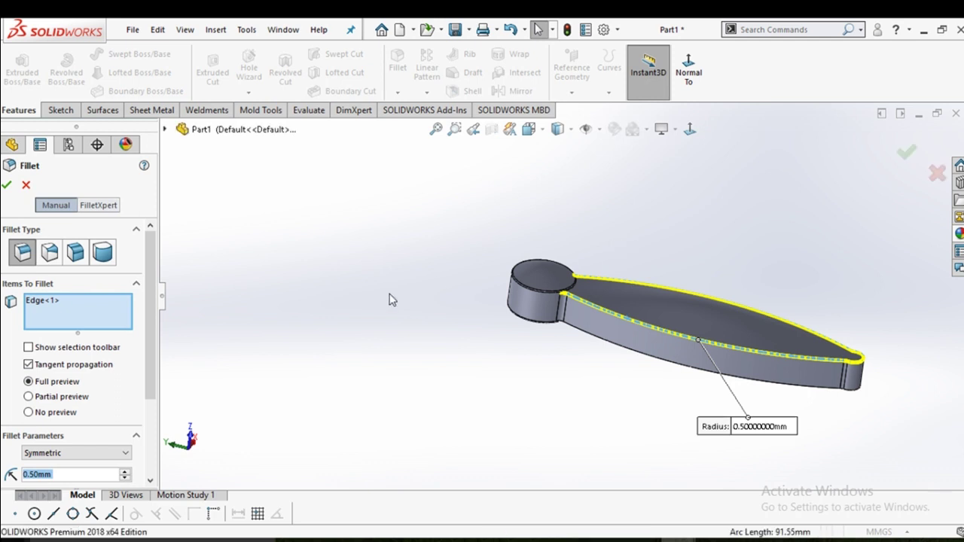
pyautogui.write('2')
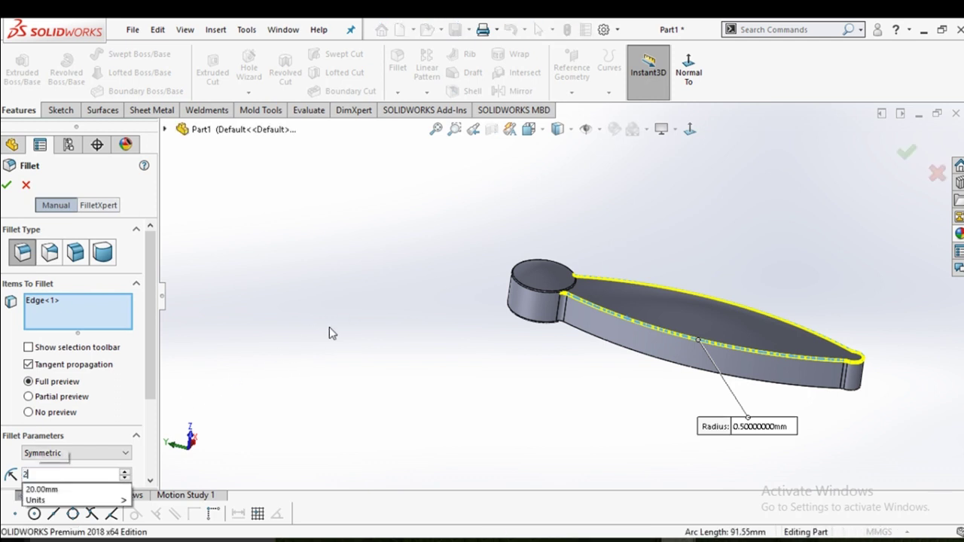
pyautogui.press('Return')
pyautogui.moveTo(401, 352)
pyautogui.mouseDown(button='middle')
pyautogui.moveTo(430, 370)
pyautogui.moveTo(442, 263)
pyautogui.moveTo(458, 281)
pyautogui.mouseUp(button='middle')
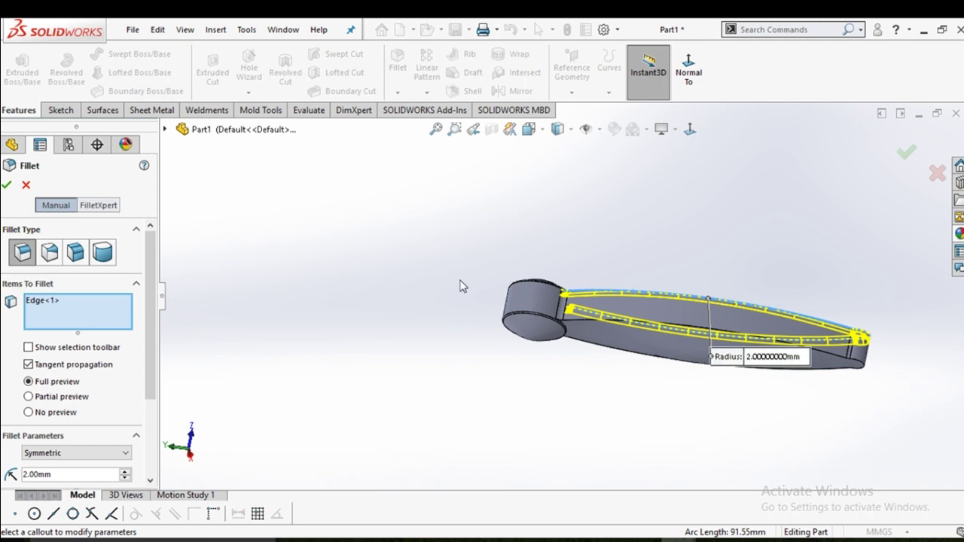
pyautogui.click(625, 333)
pyautogui.scroll(1, 545, 391)
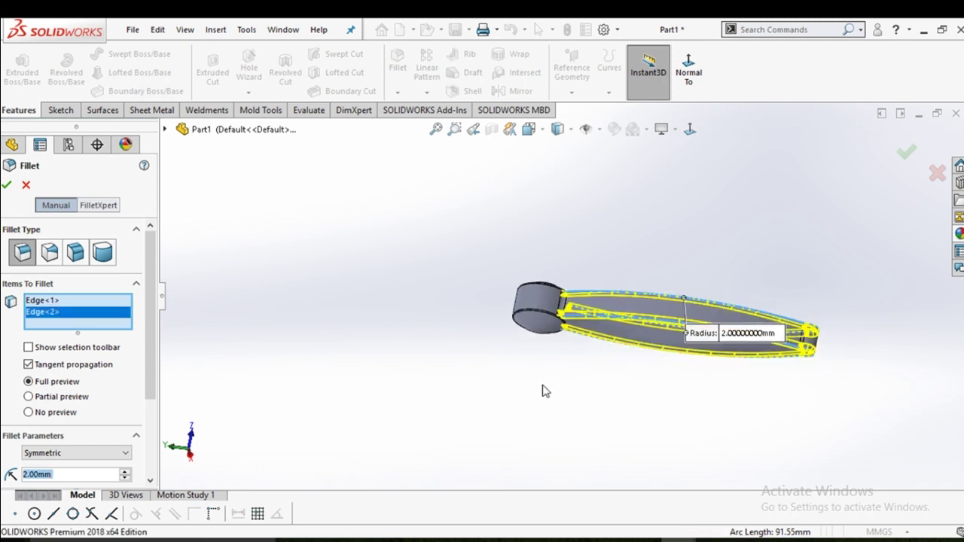
pyautogui.moveTo(545, 391)
pyautogui.mouseDown(button='middle')
pyautogui.moveTo(519, 428)
pyautogui.moveTo(723, 262)
pyautogui.moveTo(600, 343)
pyautogui.mouseUp(button='middle')
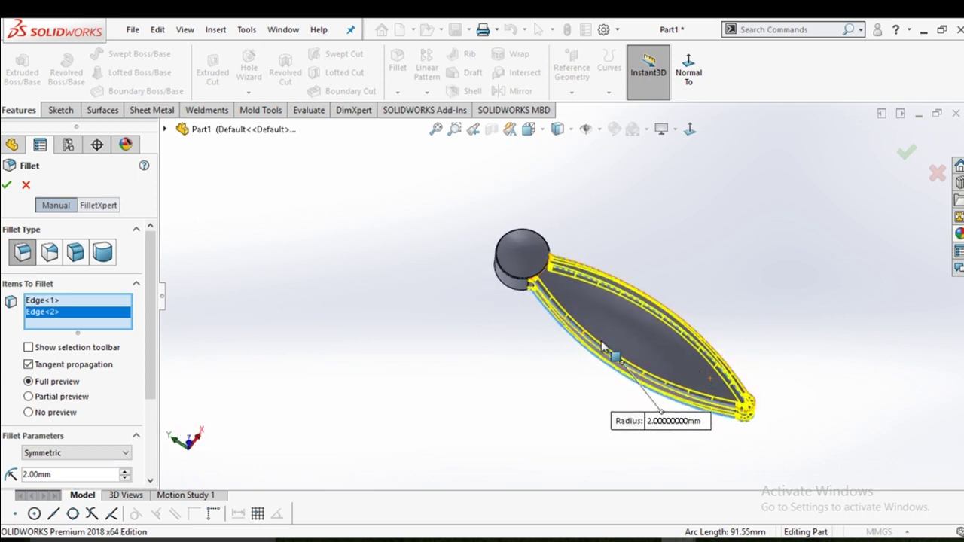
pyautogui.click(4, 186)
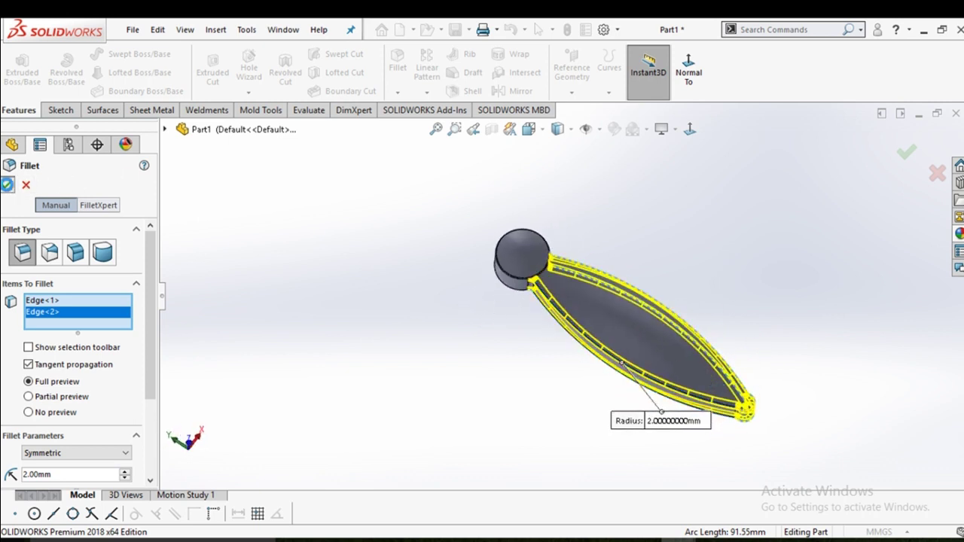
pyautogui.moveTo(517, 381)
pyautogui.mouseDown(button='middle')
pyautogui.moveTo(552, 236)
pyautogui.moveTo(465, 308)
pyautogui.moveTo(456, 249)
pyautogui.moveTo(580, 343)
pyautogui.moveTo(617, 308)
pyautogui.moveTo(555, 161)
pyautogui.moveTo(502, 181)
pyautogui.moveTo(641, 295)
pyautogui.moveTo(620, 233)
pyautogui.moveTo(727, 326)
pyautogui.moveTo(700, 310)
pyautogui.moveTo(557, 318)
pyautogui.moveTo(499, 396)
pyautogui.moveTo(538, 314)
pyautogui.moveTo(490, 405)
pyautogui.moveTo(572, 311)
pyautogui.moveTo(520, 396)
pyautogui.moveTo(614, 321)
pyautogui.moveTo(575, 266)
pyautogui.moveTo(592, 215)
pyautogui.moveTo(574, 229)
pyautogui.moveTo(594, 209)
pyautogui.moveTo(566, 226)
pyautogui.moveTo(612, 377)
pyautogui.moveTo(564, 280)
pyautogui.moveTo(669, 359)
pyautogui.moveTo(576, 336)
pyautogui.moveTo(628, 316)
pyautogui.moveTo(592, 332)
pyautogui.moveTo(594, 323)
pyautogui.moveTo(594, 372)
pyautogui.moveTo(568, 381)
pyautogui.moveTo(570, 412)
pyautogui.moveTo(552, 357)
pyautogui.mouseUp(button='middle')
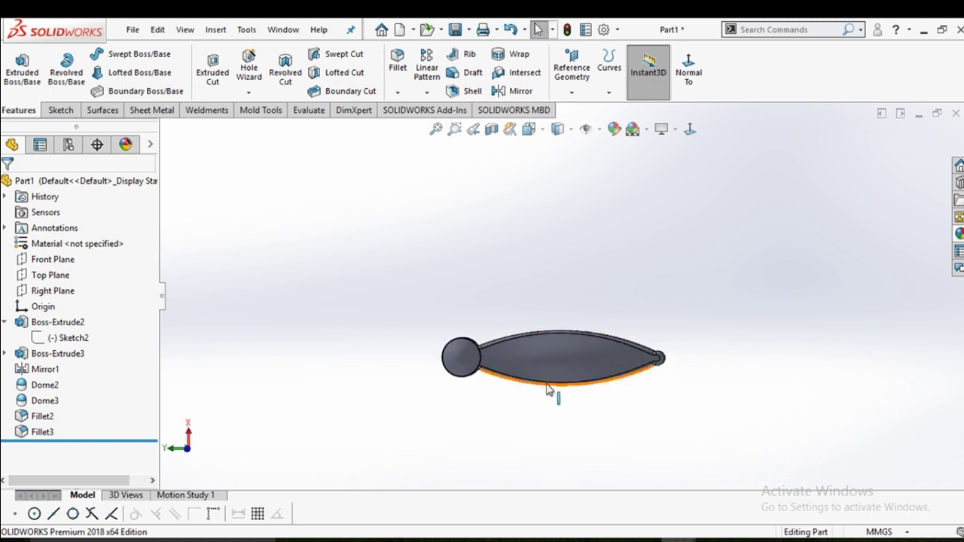
# View the part Normal To and begin a sketch on the Front Plane
pyautogui.press('space')
pyautogui.click(443, 329)
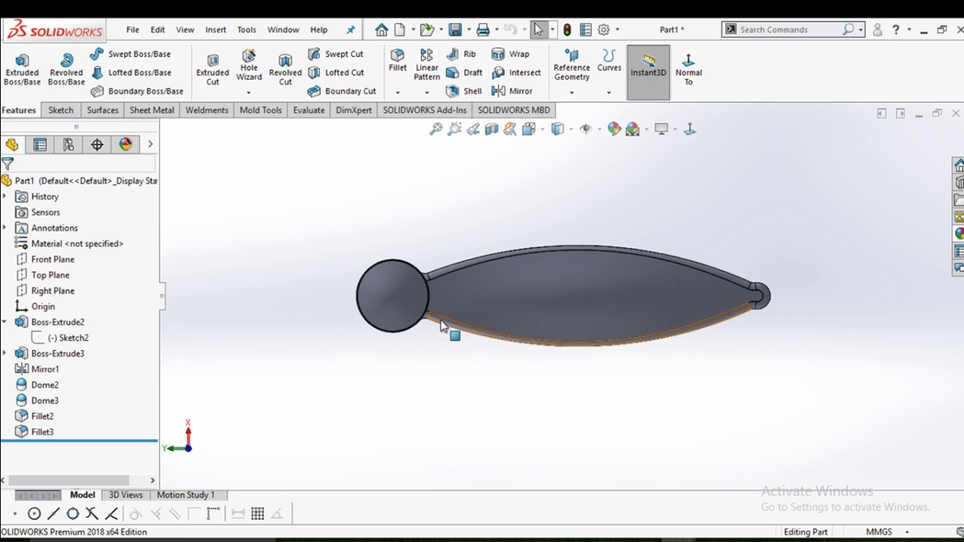
pyautogui.click(54, 259)
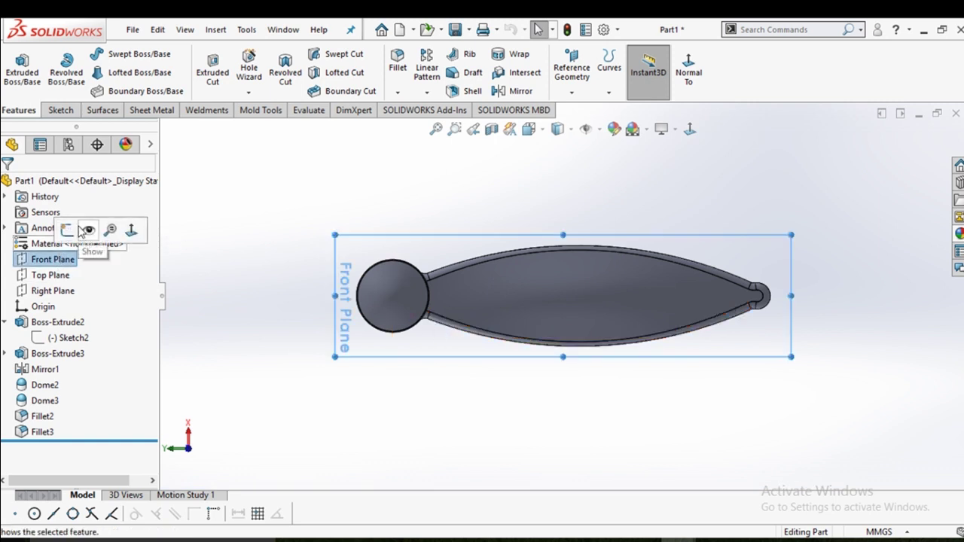
pyautogui.click(66, 233)
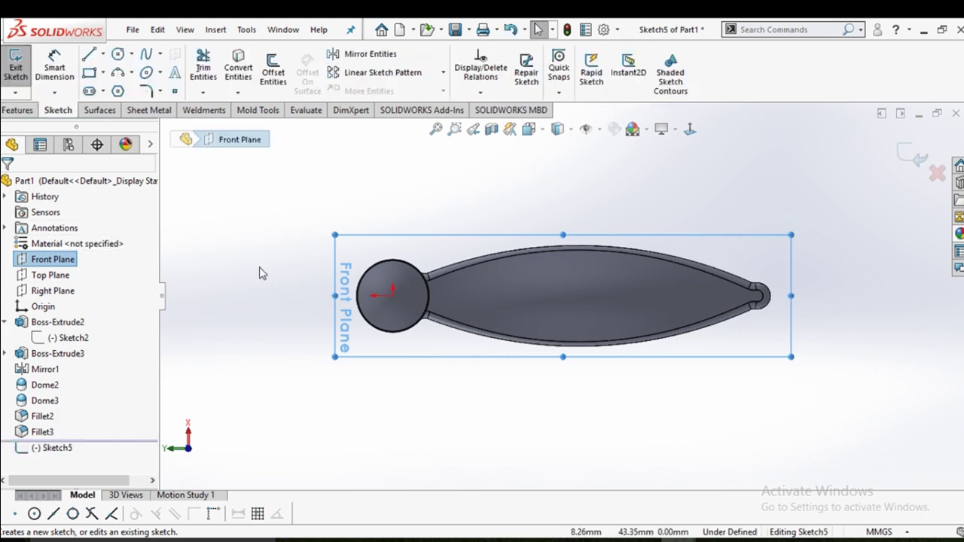
# Draw a construction centerline from the head's centre toward its upper-left rim
pyautogui.click(103, 54)
pyautogui.click(118, 89)
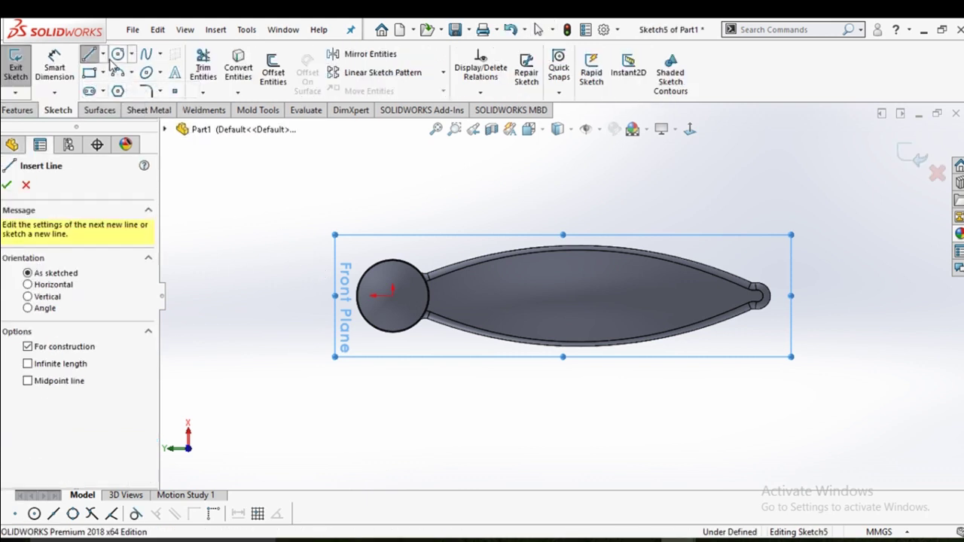
pyautogui.click(392, 293)
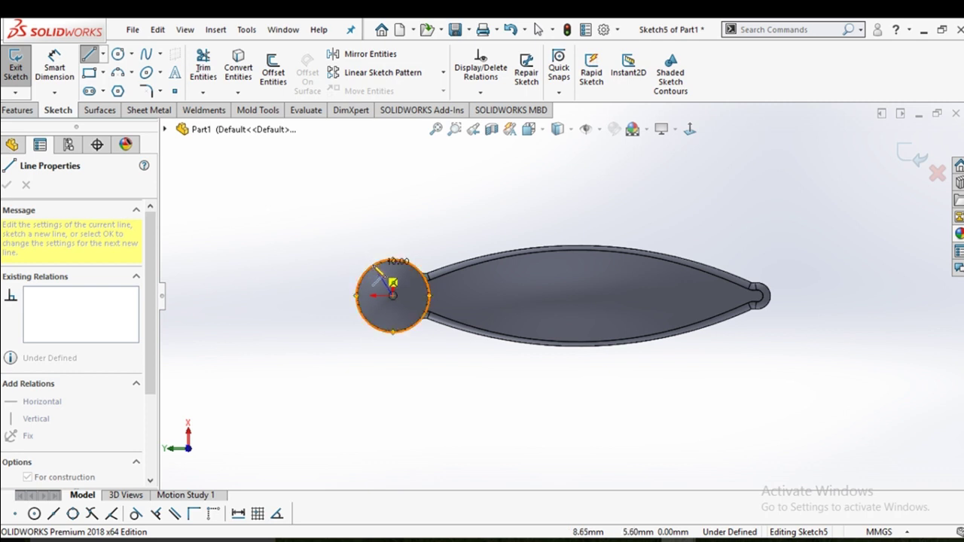
pyautogui.rightClick(383, 264)
pyautogui.click(385, 272)
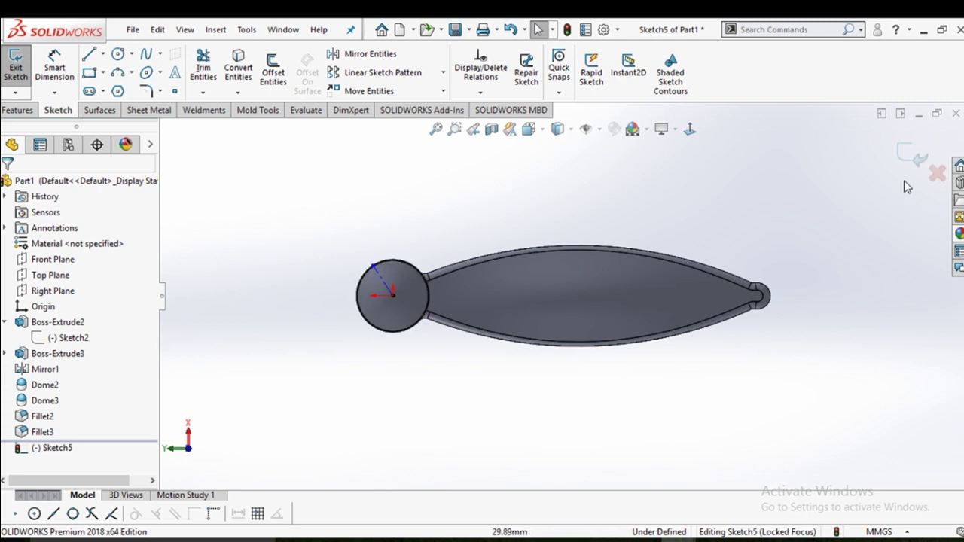
# Create Plane1 through the centerline's outer end, perpendicular to it, and view it Normal To
pyautogui.click(912, 157)
pyautogui.click(569, 74)
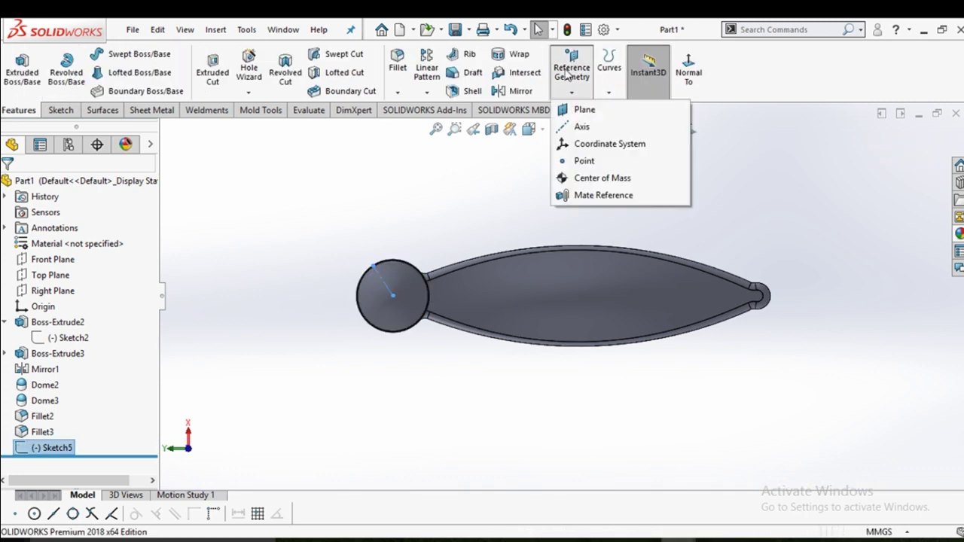
pyautogui.click(579, 110)
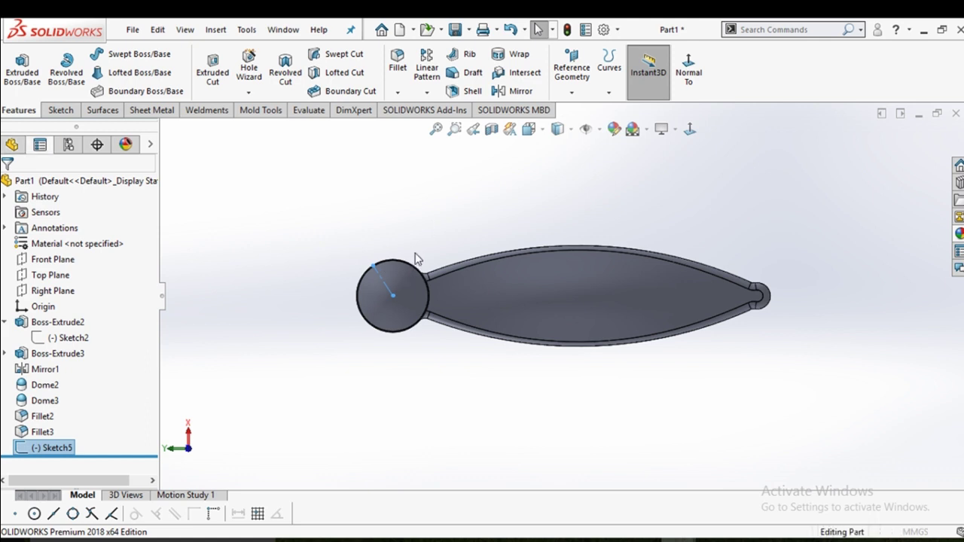
pyautogui.moveTo(418, 259); pyautogui.dragTo(438, 277, button='middle')
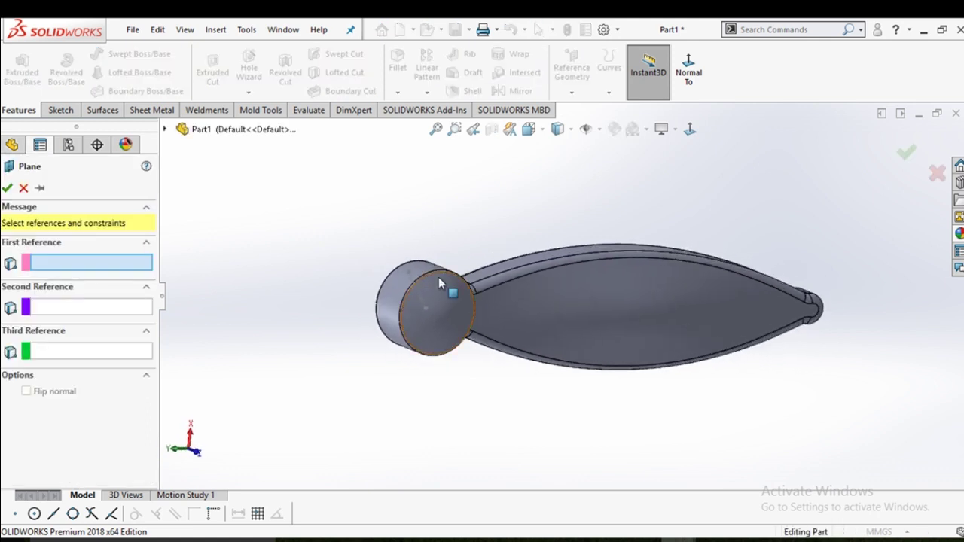
pyautogui.scroll(-2, 438, 277)
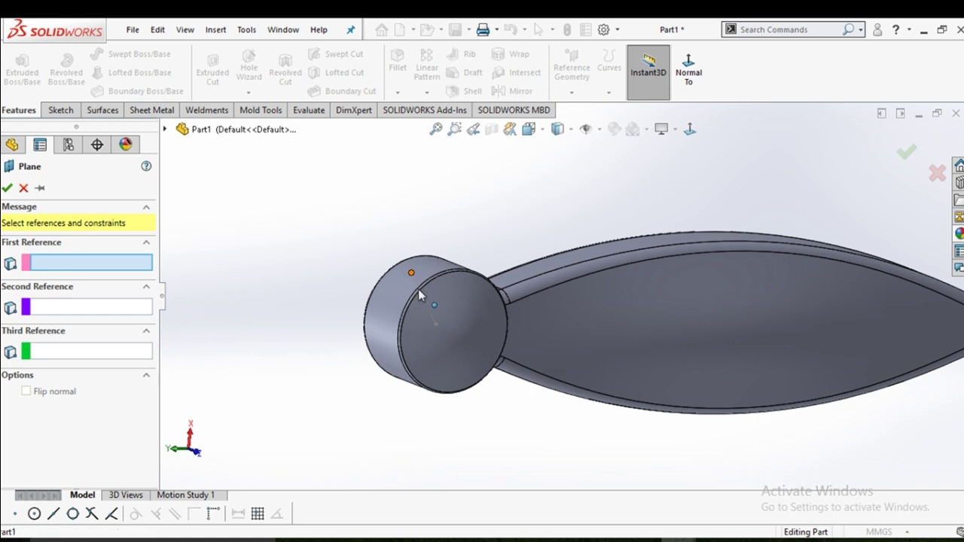
pyautogui.click(412, 273)
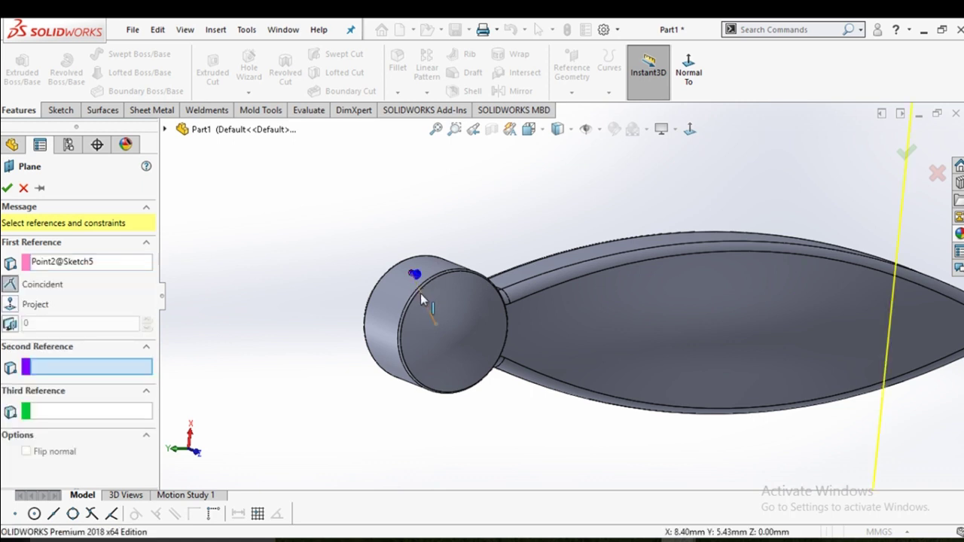
pyautogui.click(420, 295)
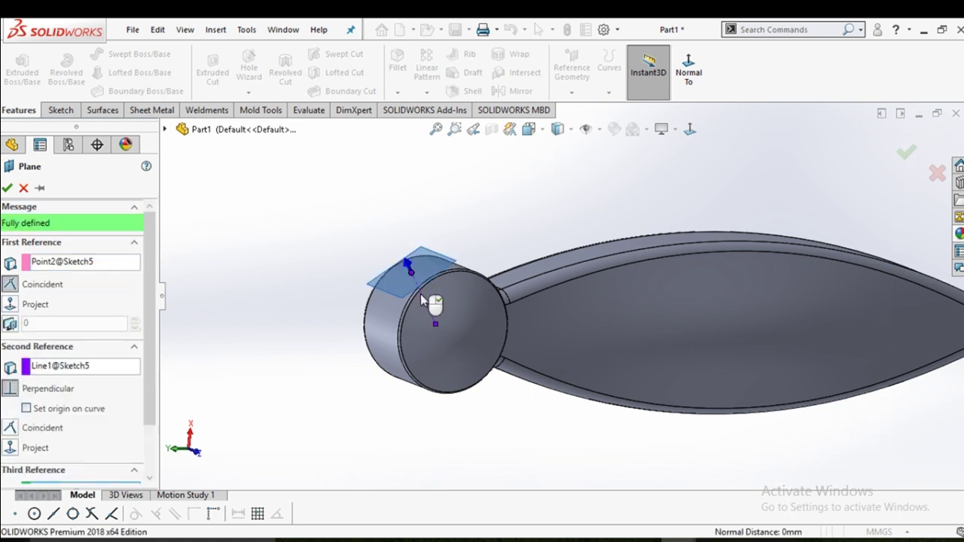
pyautogui.click(7, 188)
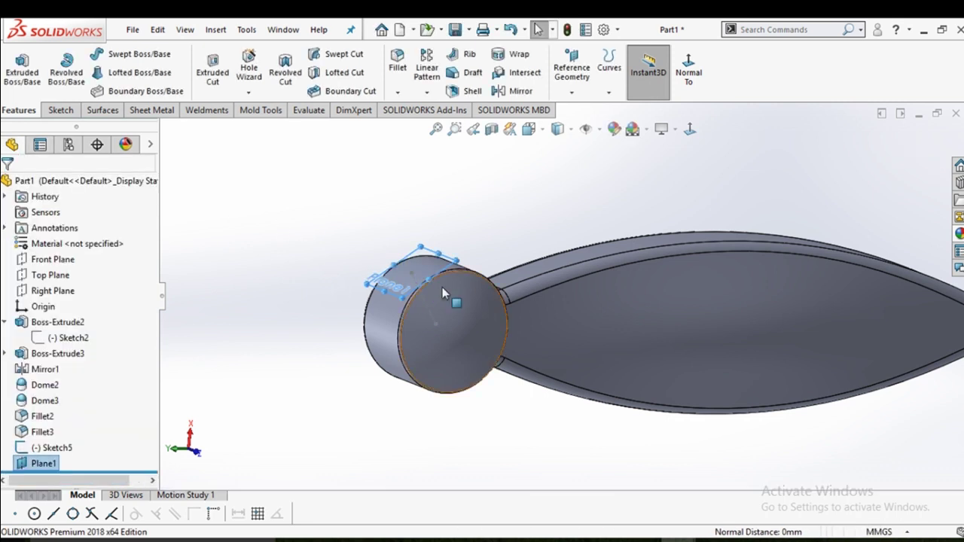
pyautogui.moveTo(538, 271); pyautogui.dragTo(511, 382, button='middle')
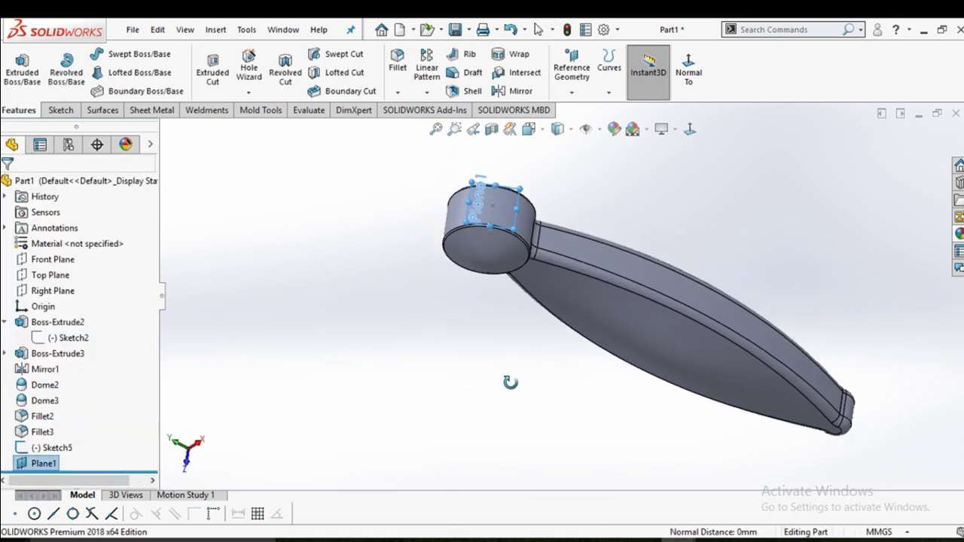
pyautogui.click(690, 130)
pyautogui.scroll(-3, 595, 177)
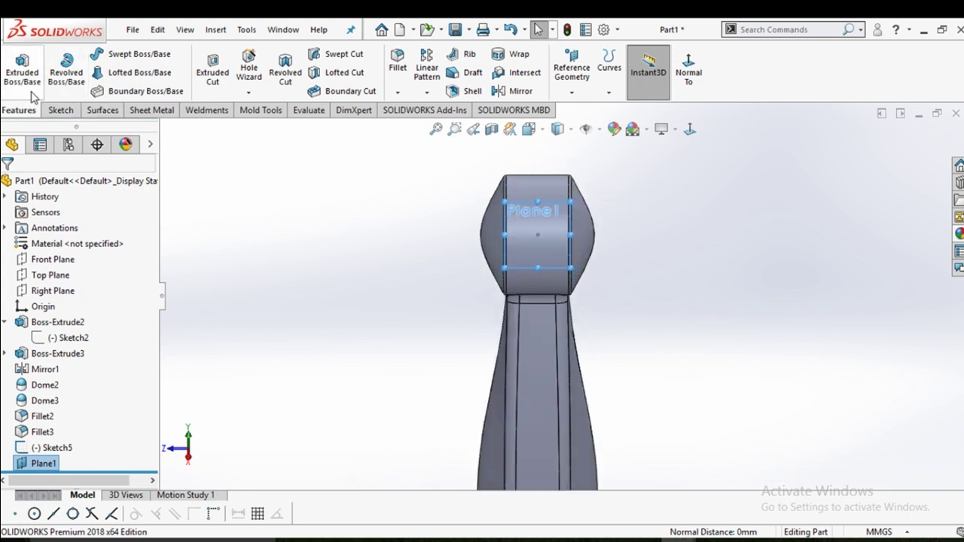
# Sketch a circle centred on Plane1's origin
pyautogui.click(60, 110)
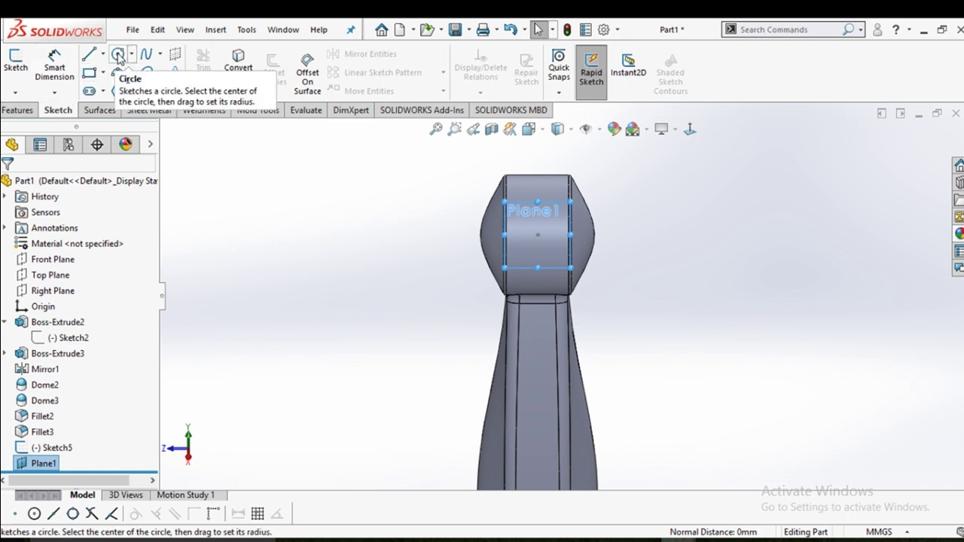
pyautogui.click(118, 54)
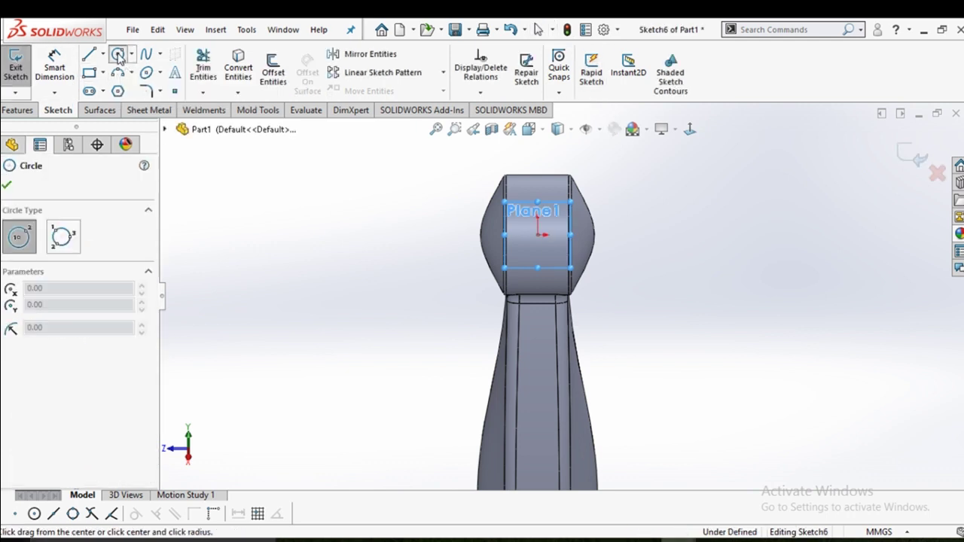
pyautogui.click(537, 235)
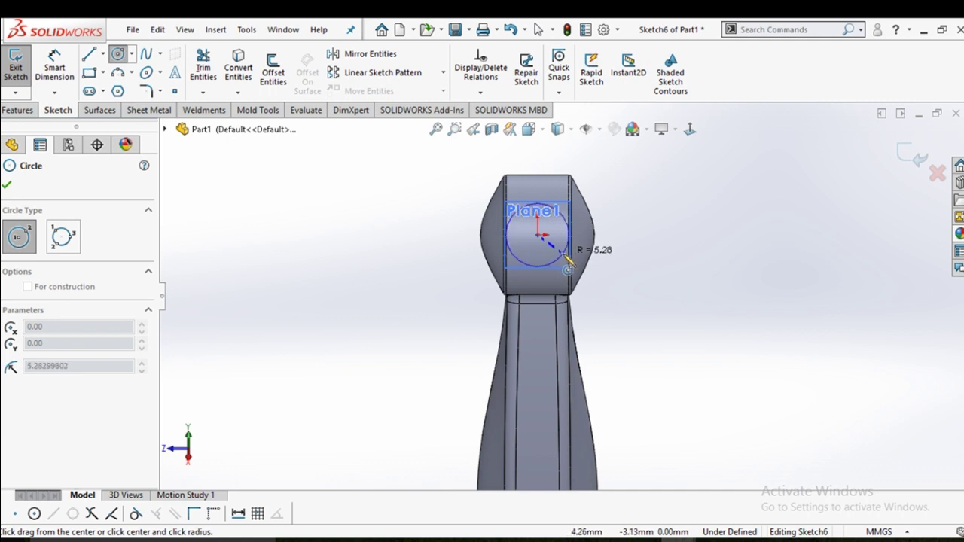
pyautogui.click(568, 257)
# Dimension the circle's diameter to 11 mm, fully defining Sketch6
pyautogui.moveTo(637, 349); pyautogui.dragTo(609, 195, button='right')
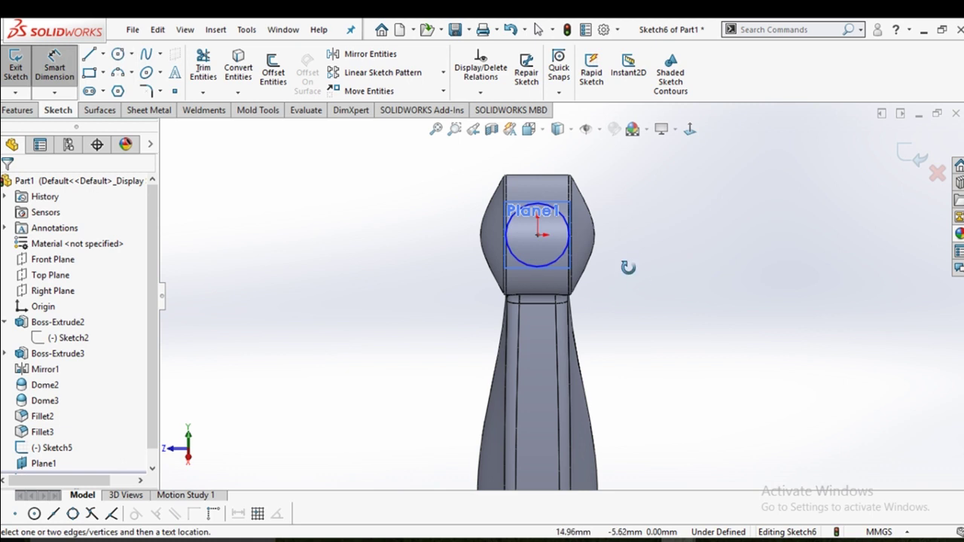
pyautogui.moveTo(627, 267); pyautogui.dragTo(578, 201, button='middle')
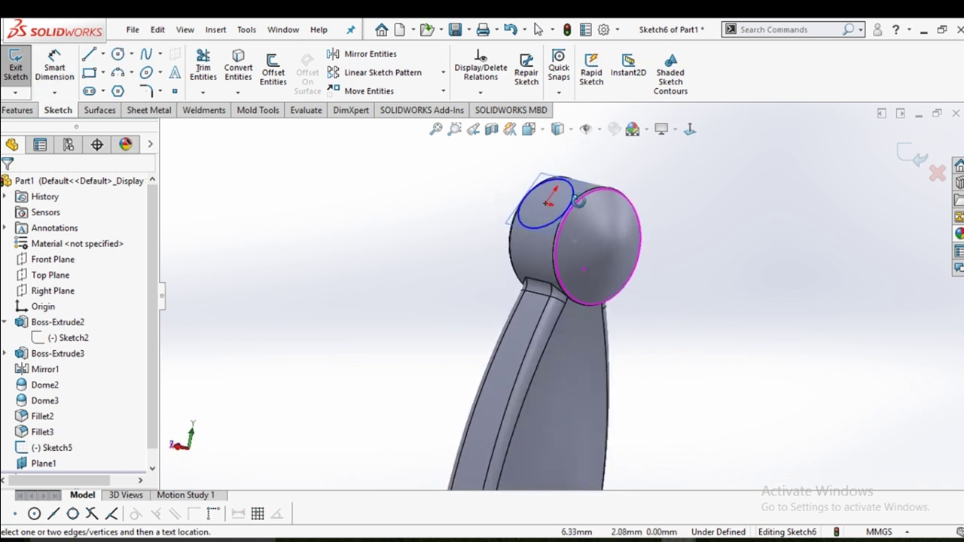
pyautogui.scroll(-3, 578, 201)
pyautogui.click(556, 212)
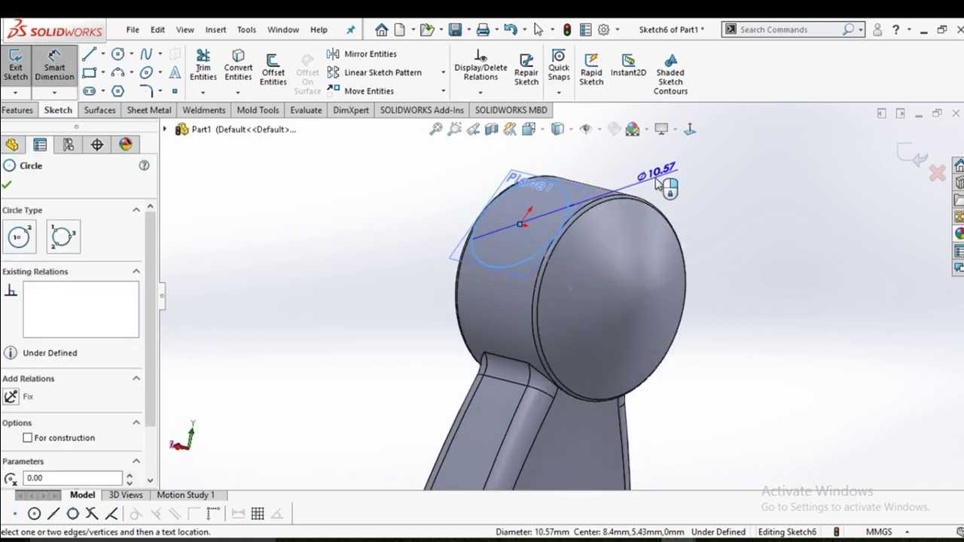
pyautogui.click(656, 183)
pyautogui.write('1')
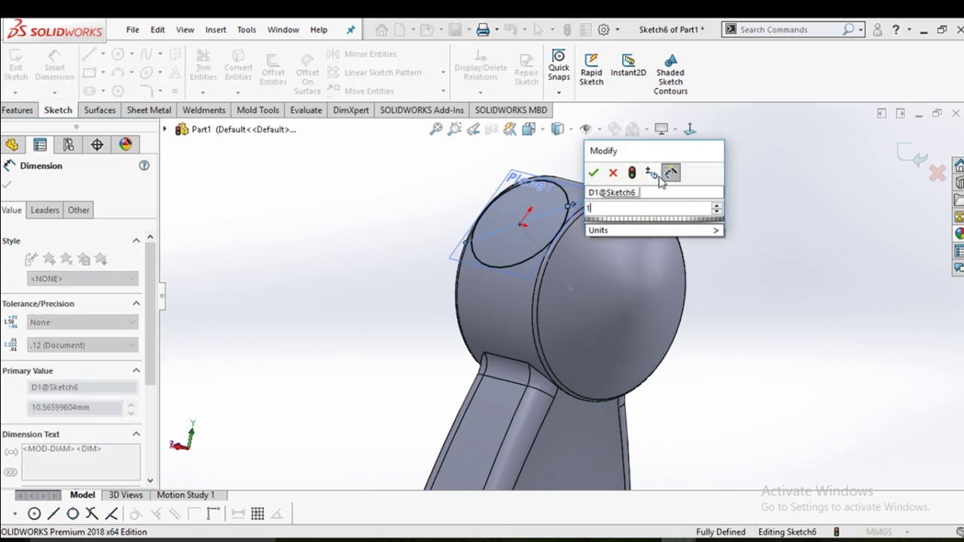
pyautogui.press('BackSpace')
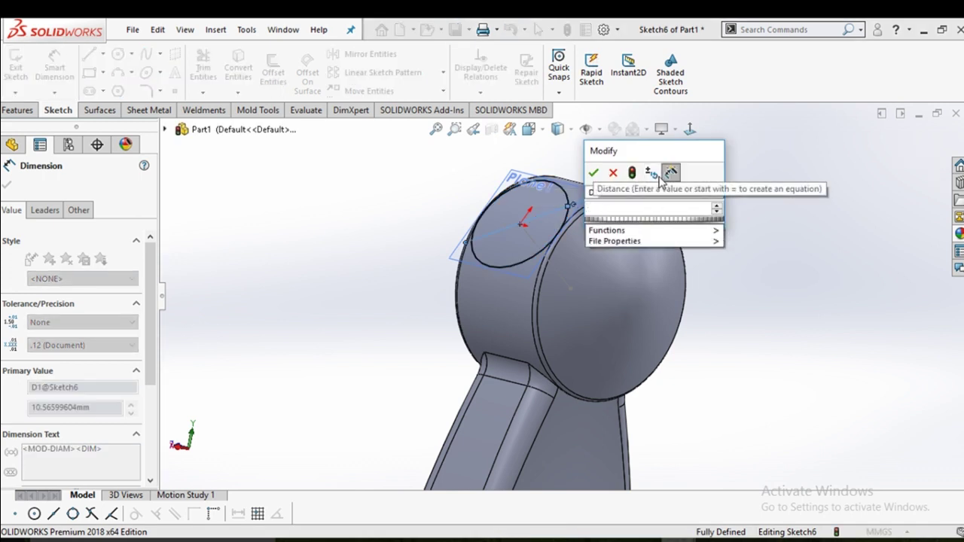
pyautogui.write('11')
pyautogui.click(593, 172)
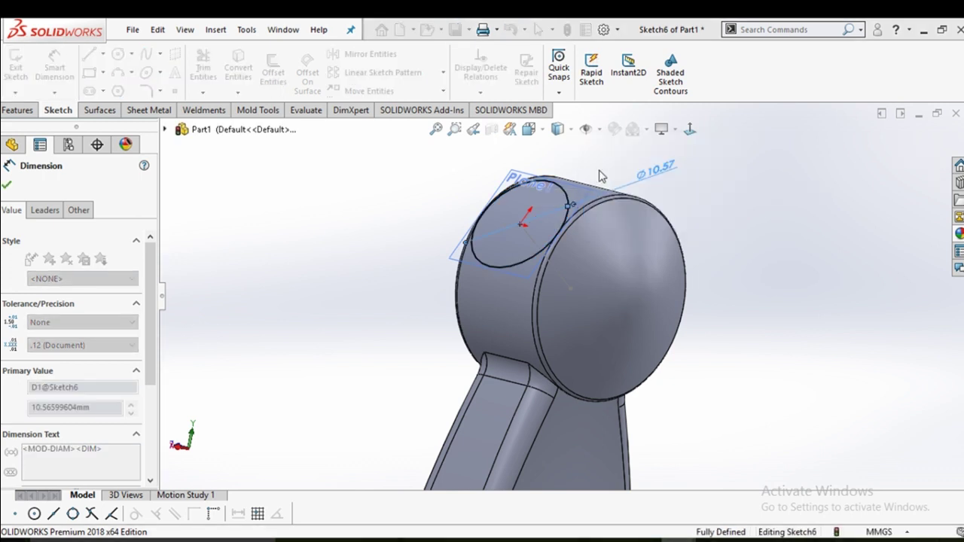
pyautogui.scroll(4, 681, 264)
pyautogui.moveTo(680, 267); pyautogui.dragTo(656, 306, button='middle')
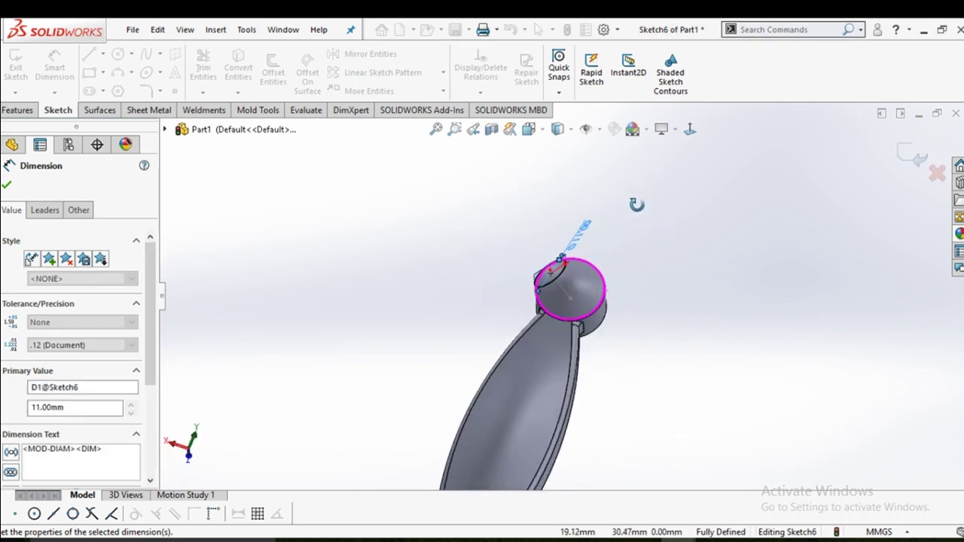
pyautogui.click(8, 186)
pyautogui.click(17, 111)
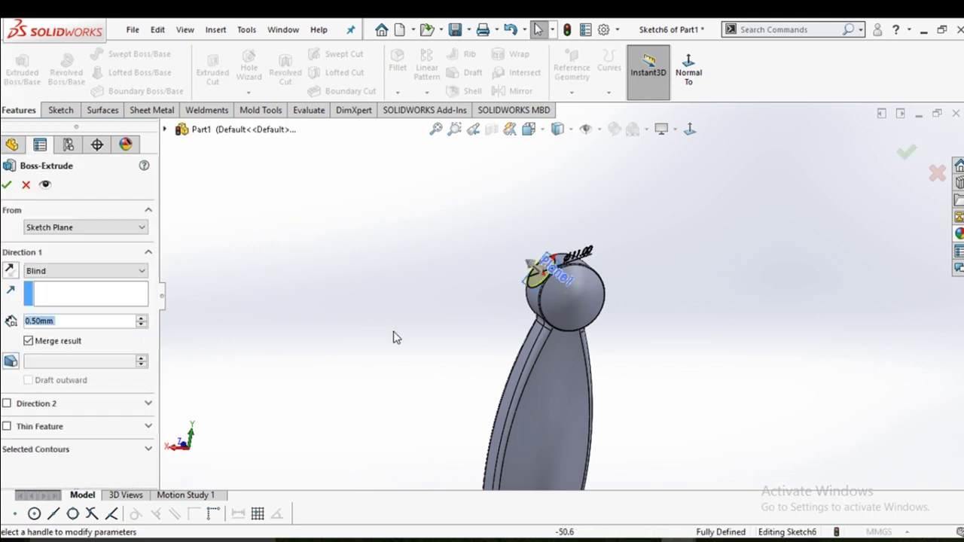
# Set the eye boss extrusion's end condition to Mid Plane
pyautogui.moveTo(393, 337); pyautogui.dragTo(363, 278, button='middle')
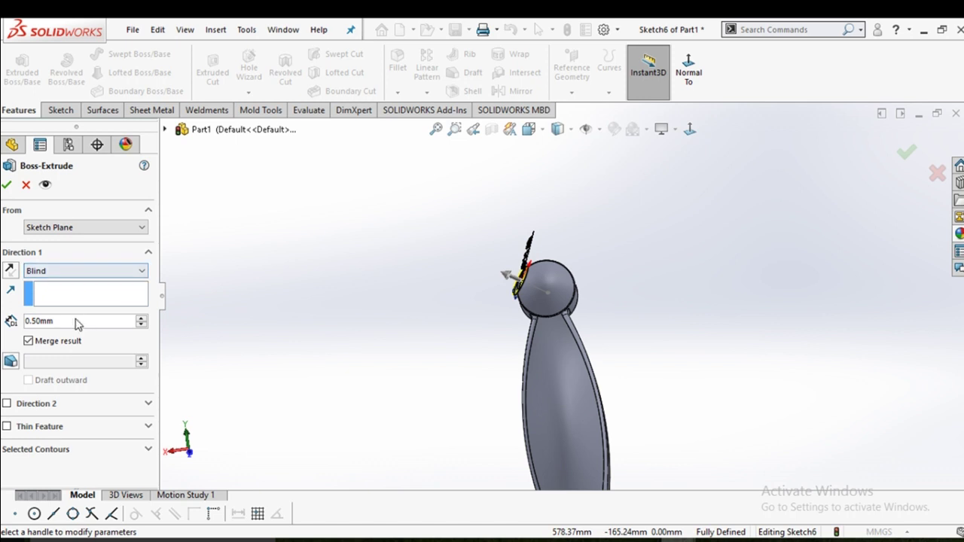
pyautogui.click(86, 271)
pyautogui.click(61, 341)
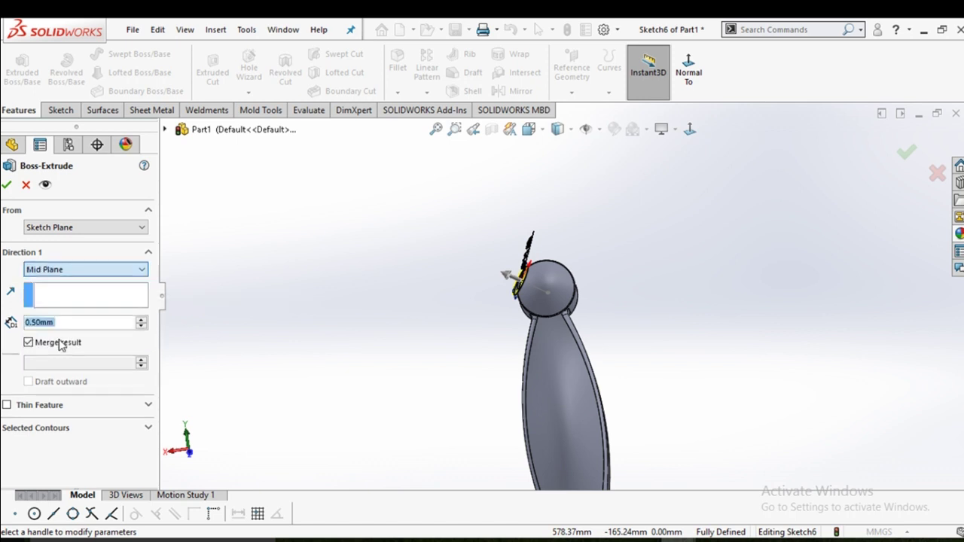
pyautogui.scroll(-3, 509, 301)
pyautogui.scroll(-2, 525, 304)
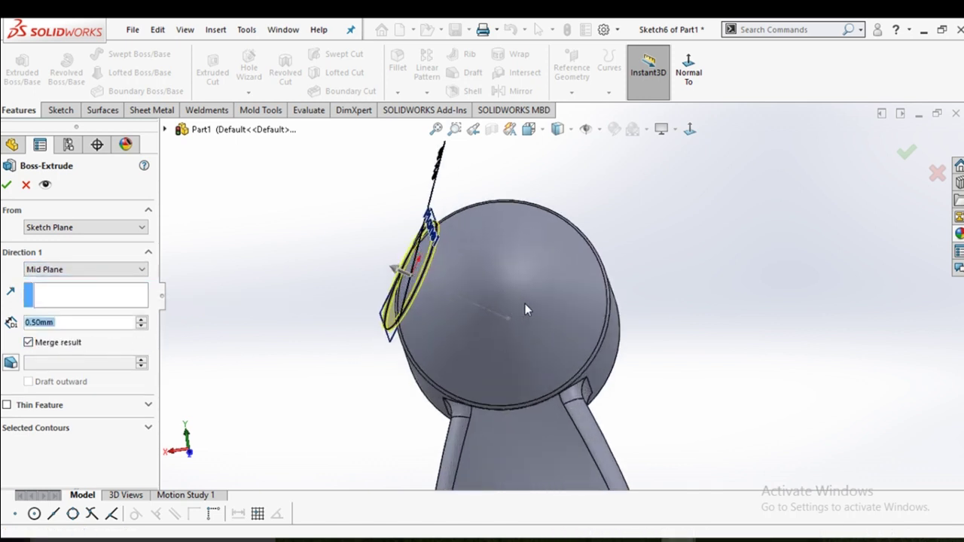
pyautogui.moveTo(525, 304)
pyautogui.mouseDown(button='middle')
pyautogui.moveTo(544, 269)
pyautogui.moveTo(527, 291)
pyautogui.mouseUp(button='middle')
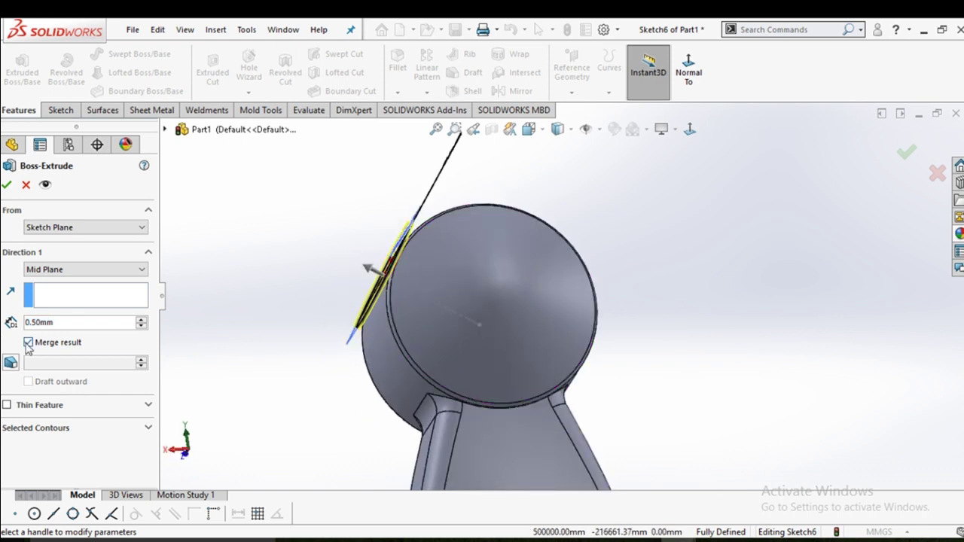
pyautogui.click(58, 272)
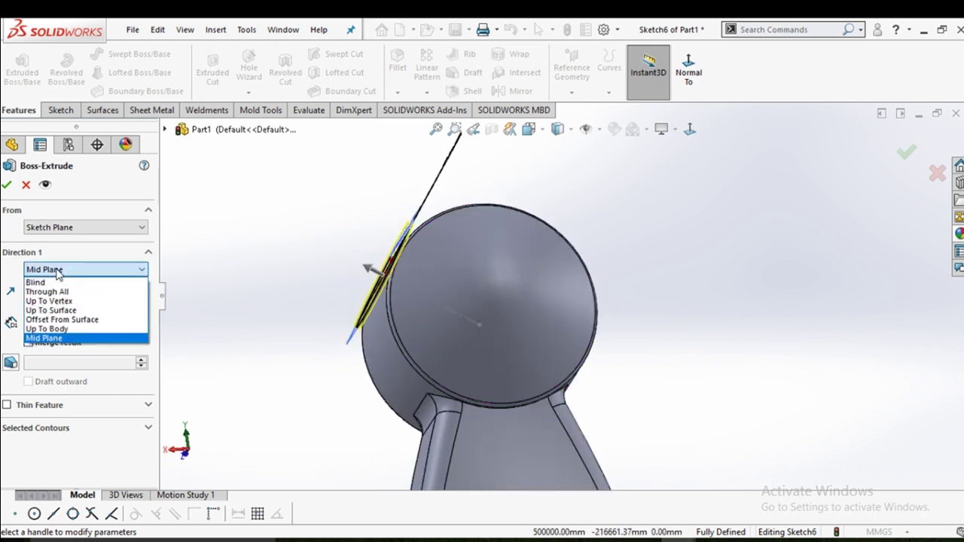
pyautogui.click(58, 271)
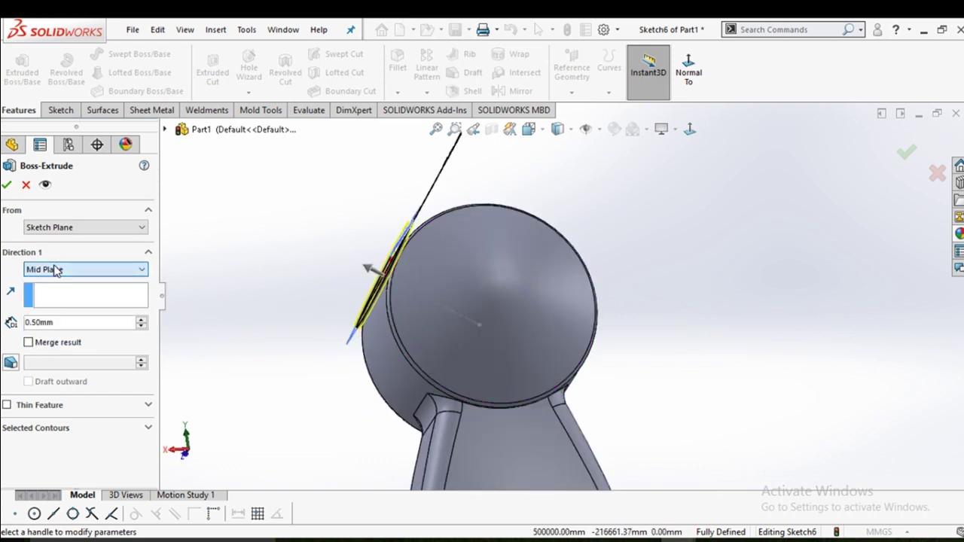
# Give the eye boss a 5 mm depth and accept it as an unmerged body
pyautogui.click(141, 320)
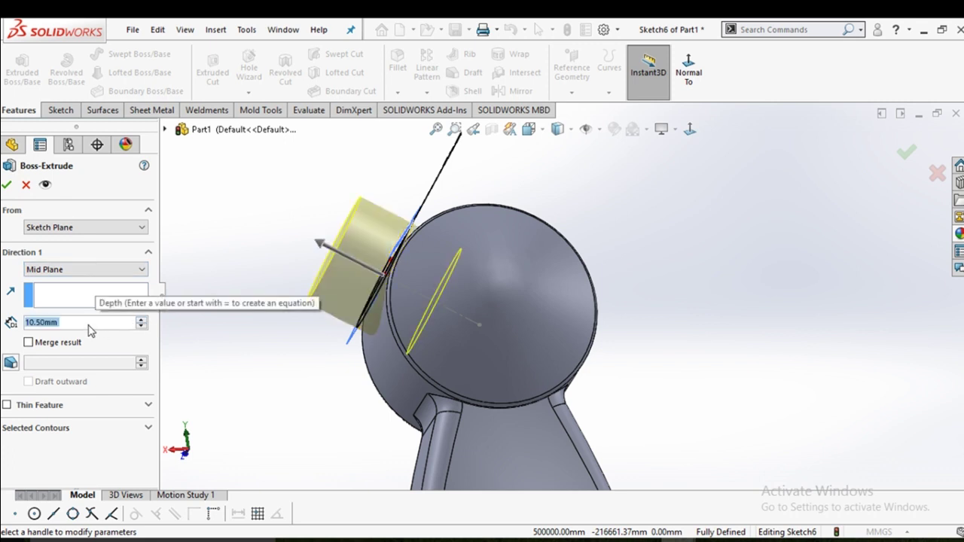
pyautogui.write('5')
pyautogui.press('Return')
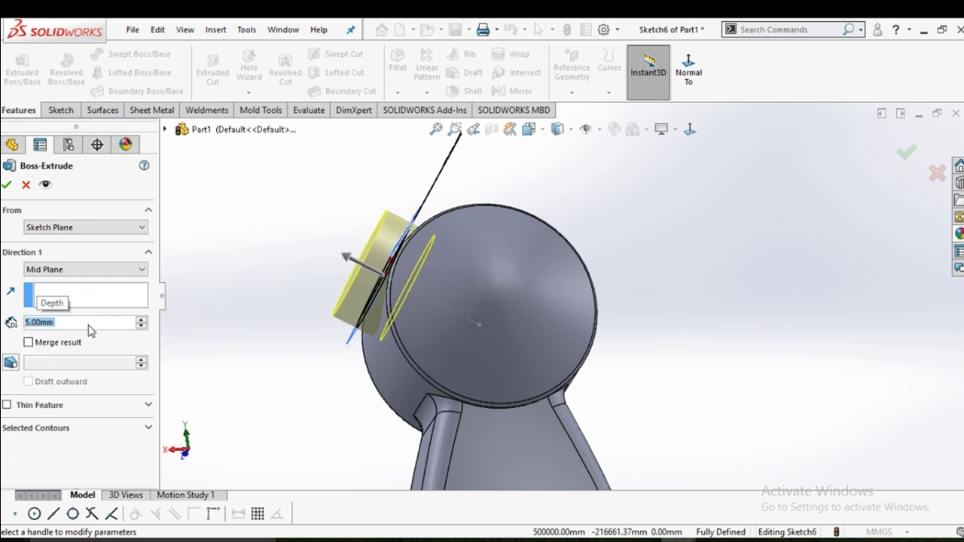
pyautogui.click(6, 185)
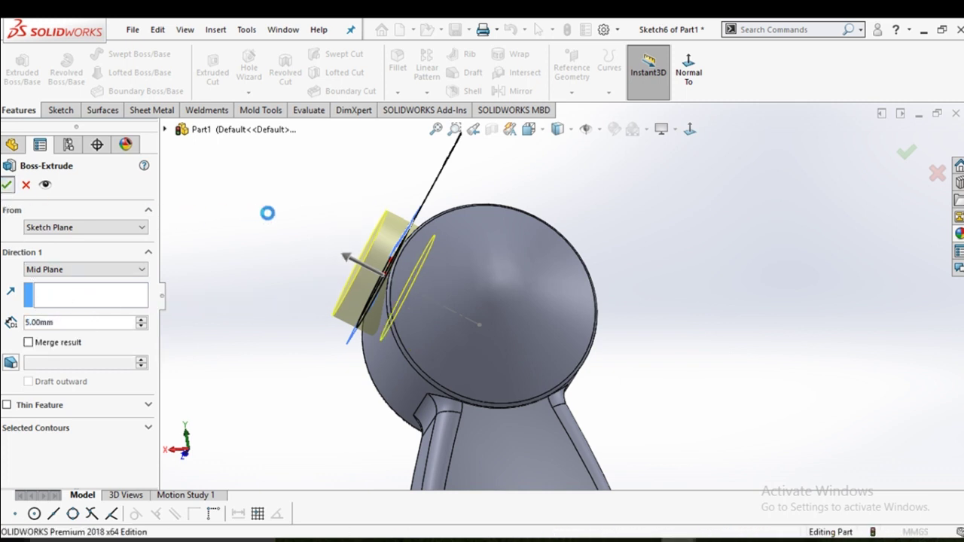
pyautogui.moveTo(269, 217); pyautogui.dragTo(459, 307, button='middle')
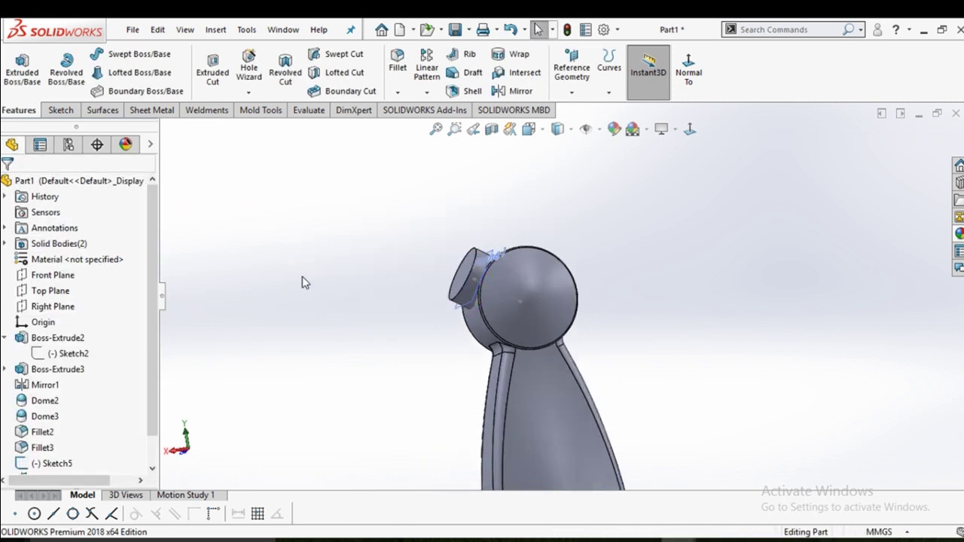
# Hide Plane1 and Sketch5
pyautogui.click(619, 248)
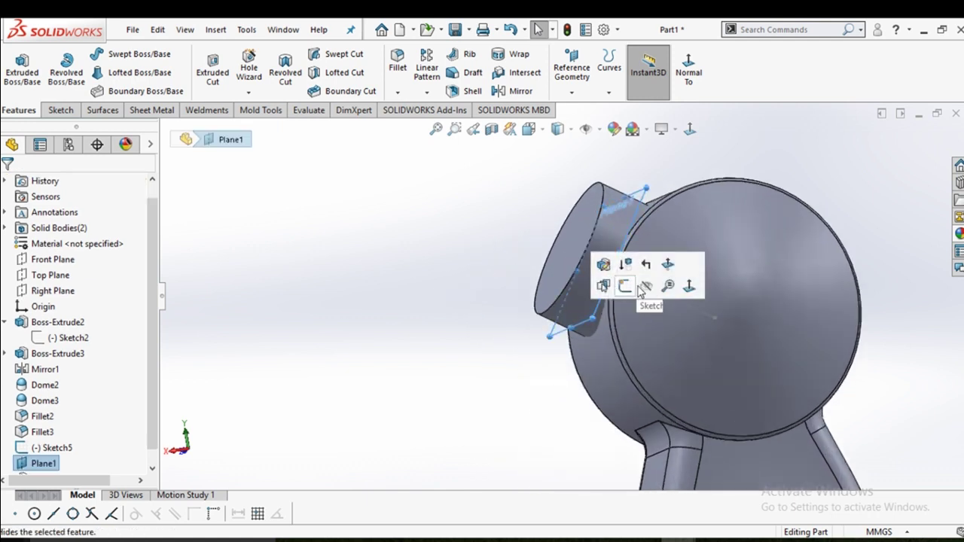
pyautogui.click(639, 287)
pyautogui.moveTo(553, 296); pyautogui.dragTo(608, 301, button='middle')
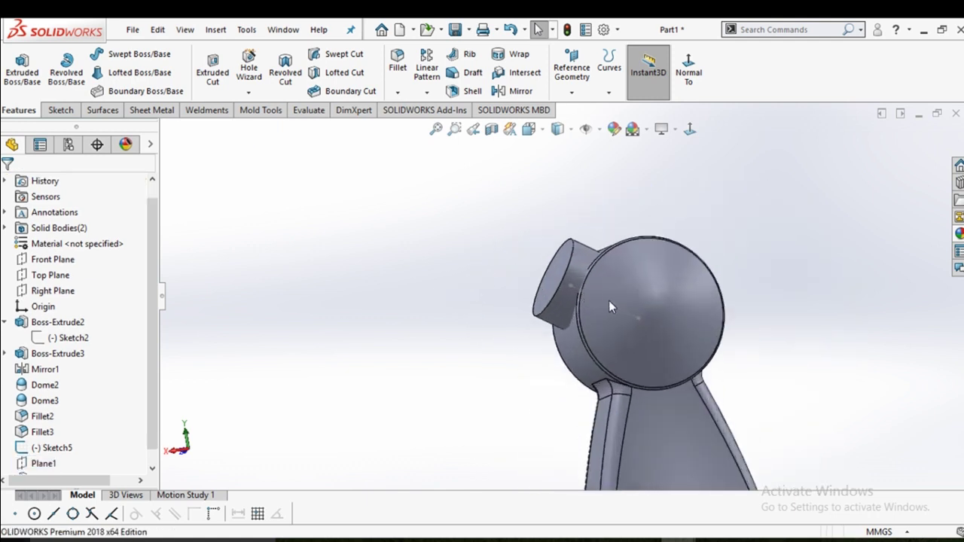
pyautogui.click(595, 297)
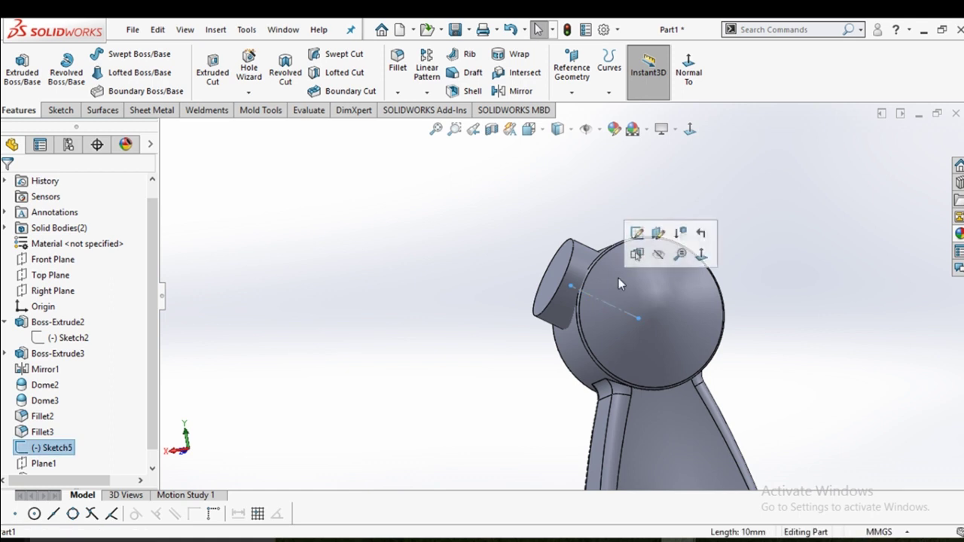
pyautogui.click(659, 254)
pyautogui.moveTo(674, 263)
pyautogui.mouseDown(button='middle')
pyautogui.moveTo(591, 335)
pyautogui.moveTo(616, 273)
pyautogui.mouseUp(button='middle')
pyautogui.scroll(-2, 616, 273)
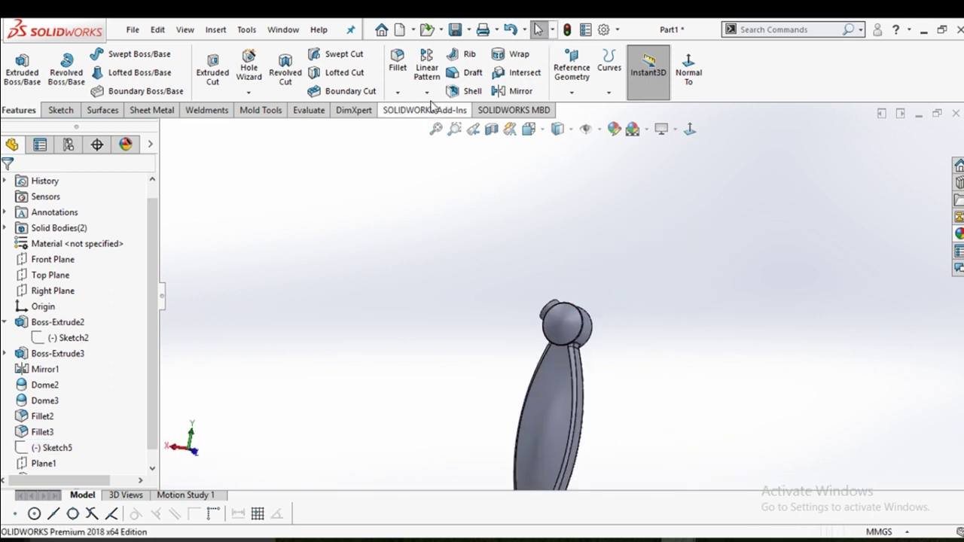
# Mirror the eye boss Boss-Extrude4 across the Right Plane
pyautogui.click(502, 91)
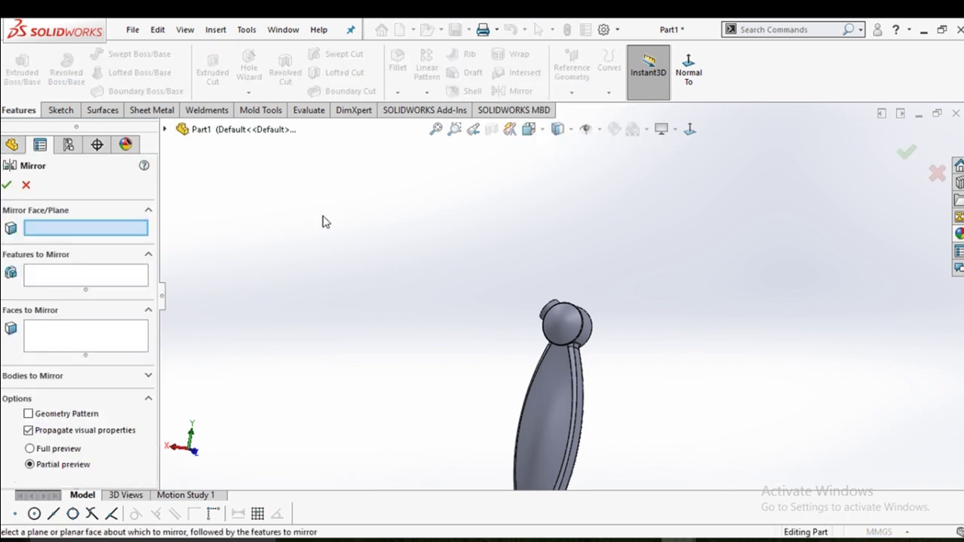
pyautogui.click(164, 130)
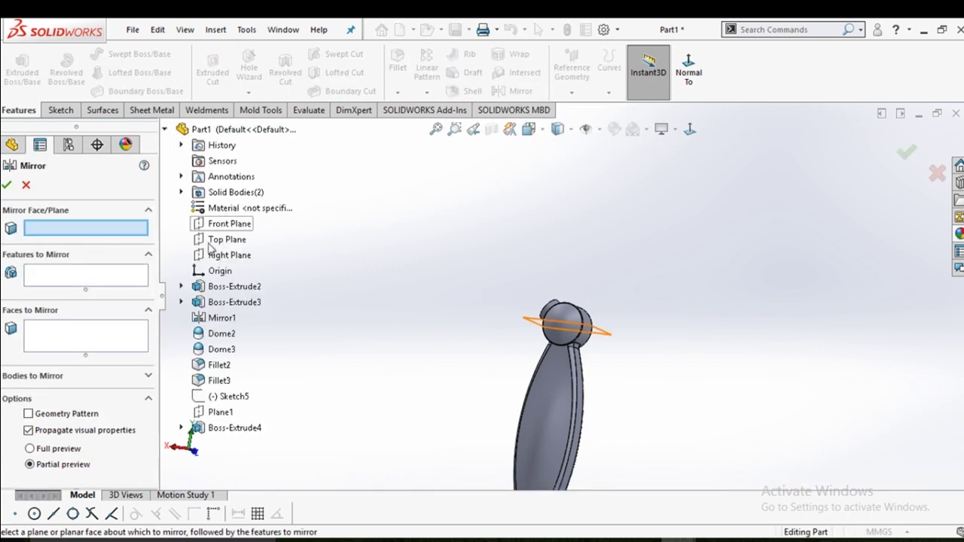
pyautogui.click(227, 255)
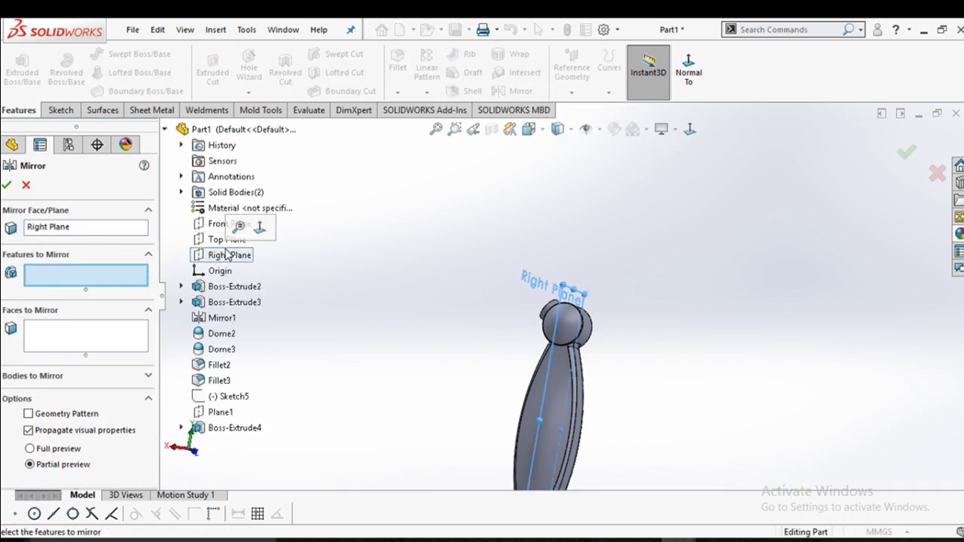
pyautogui.scroll(-5, 557, 317)
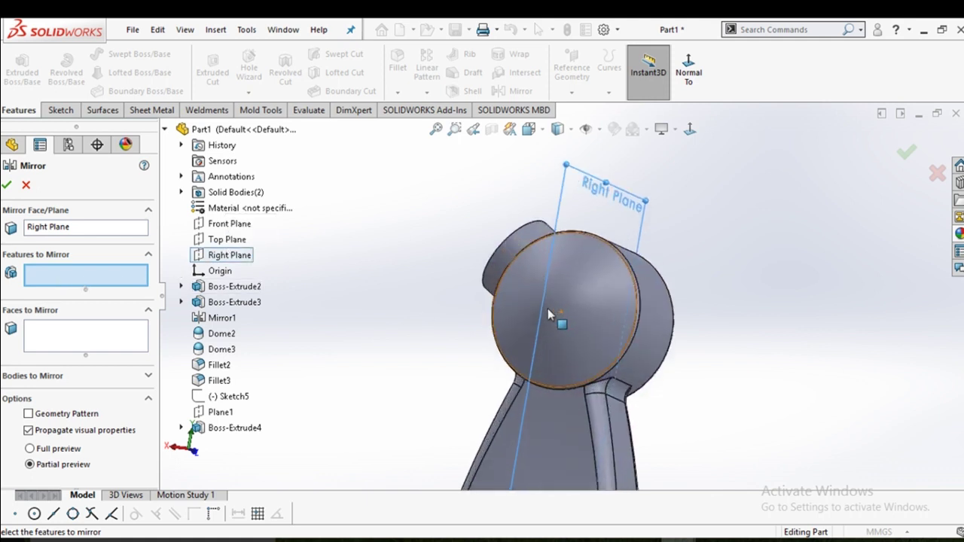
pyautogui.click(516, 240)
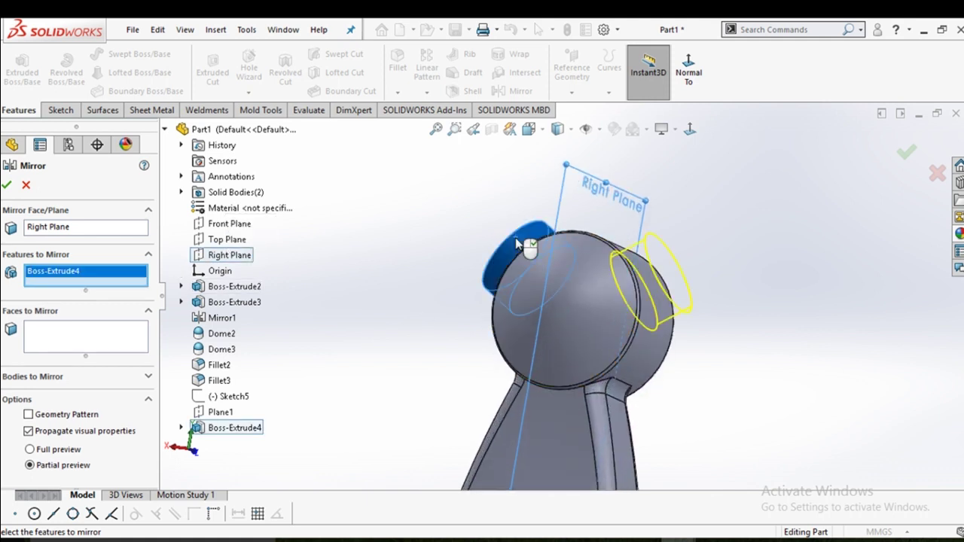
pyautogui.click(7, 185)
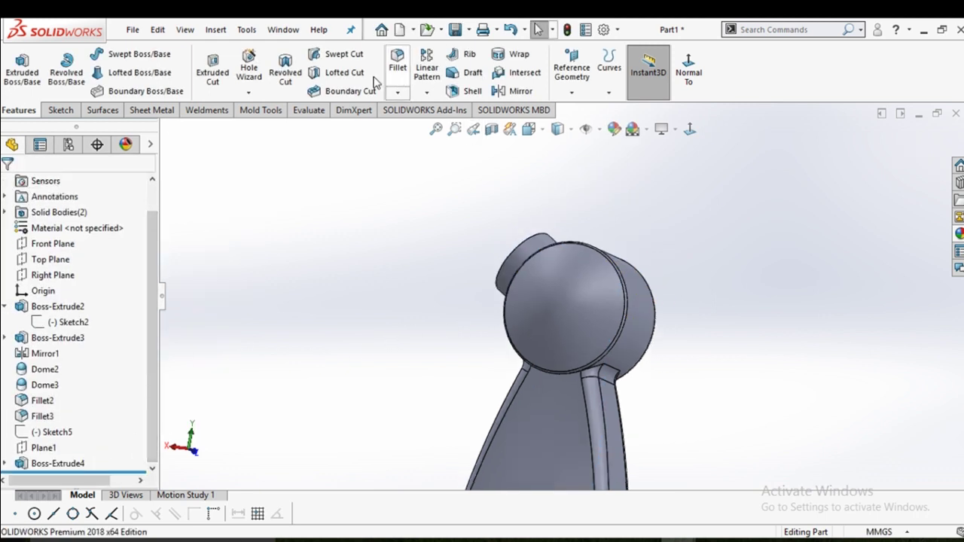
# Add a 5 mm dome to the outer end face of the eye boss
pyautogui.click(215, 29)
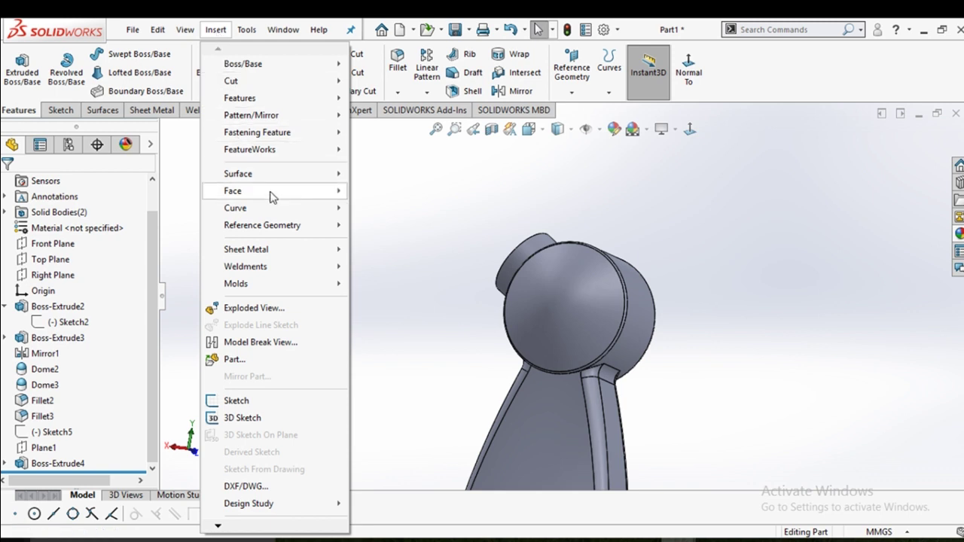
pyautogui.moveTo(239, 98)
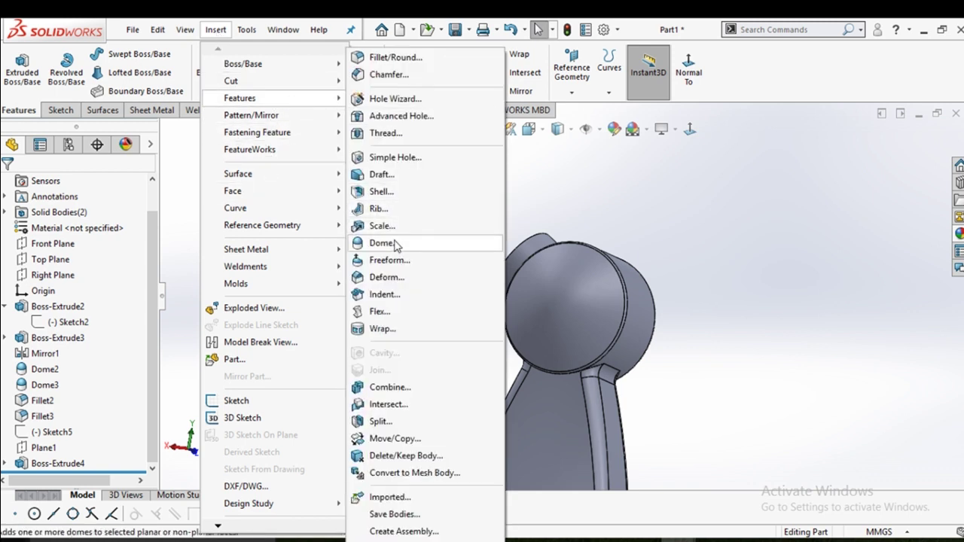
pyautogui.click(395, 243)
pyautogui.moveTo(572, 316); pyautogui.dragTo(489, 265, button='middle')
pyautogui.click(489, 265)
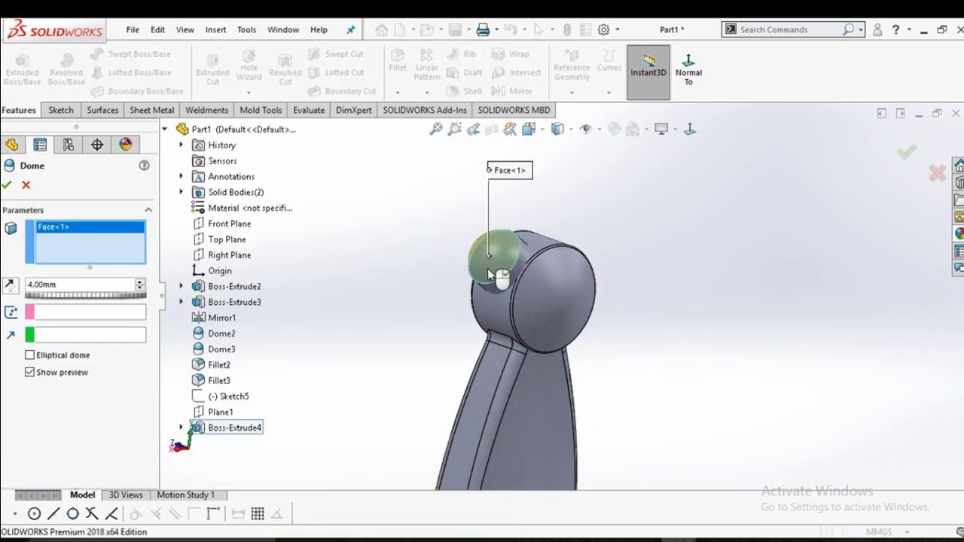
pyautogui.moveTo(437, 308)
pyautogui.mouseDown(button='middle')
pyautogui.moveTo(407, 211)
pyautogui.moveTo(415, 226)
pyautogui.moveTo(387, 188)
pyautogui.moveTo(403, 216)
pyautogui.mouseUp(button='middle')
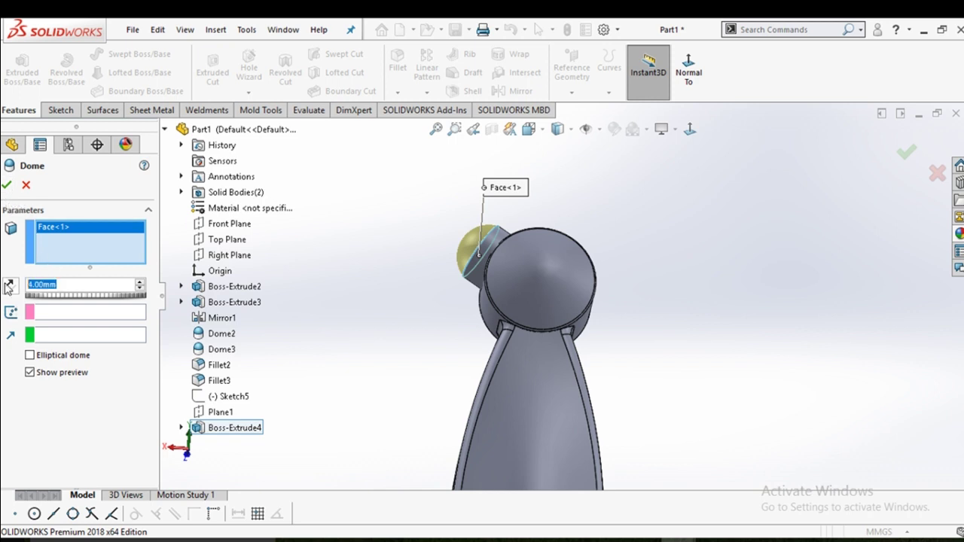
pyautogui.write('5')
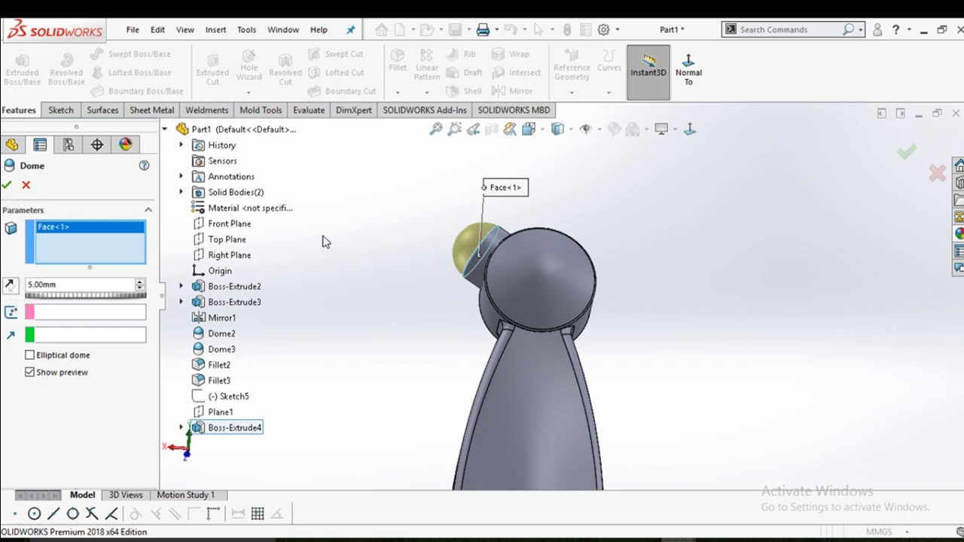
pyautogui.click(7, 184)
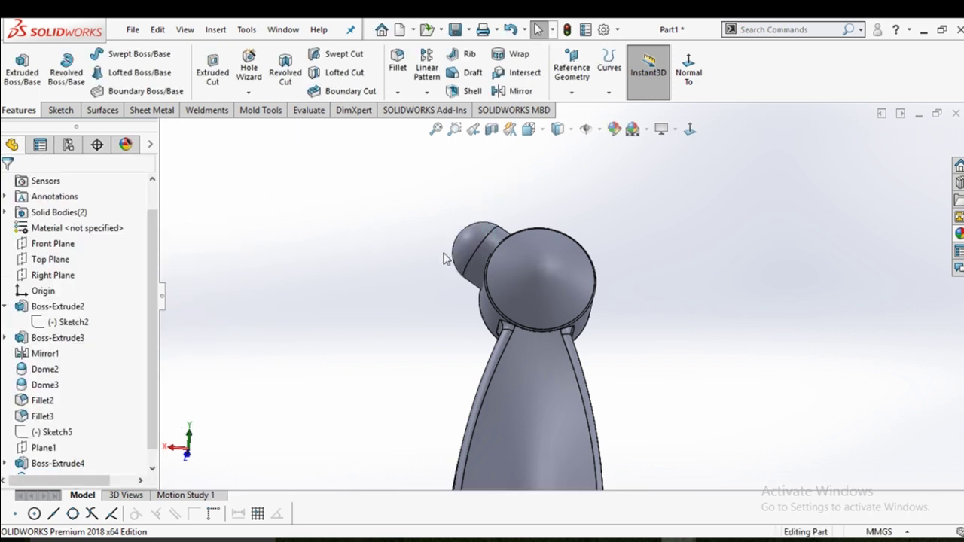
pyautogui.moveTo(445, 258)
pyautogui.mouseDown(button='middle')
pyautogui.moveTo(518, 309)
pyautogui.moveTo(473, 271)
pyautogui.moveTo(458, 303)
pyautogui.moveTo(478, 245)
pyautogui.moveTo(463, 293)
pyautogui.moveTo(456, 251)
pyautogui.moveTo(462, 294)
pyautogui.moveTo(474, 299)
pyautogui.mouseUp(button='middle')
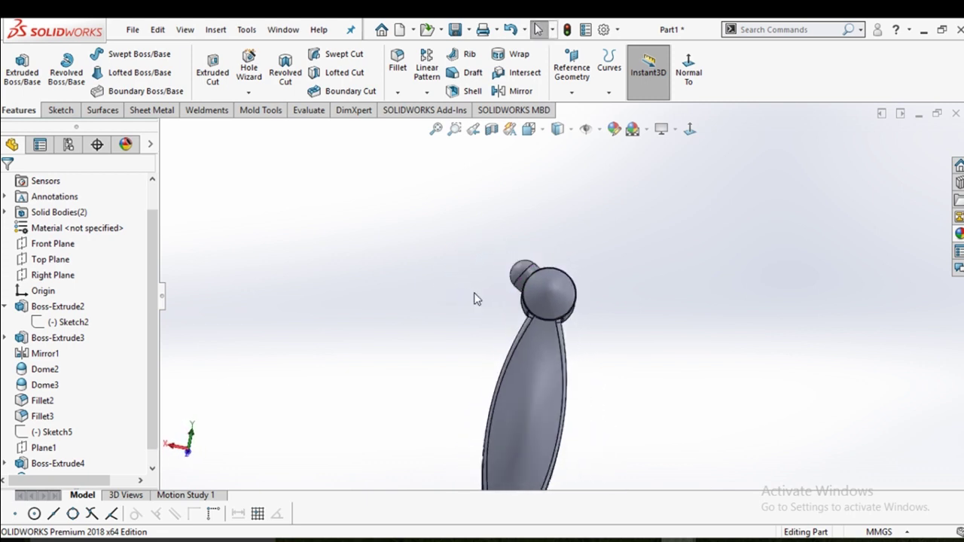
pyautogui.scroll(3, 643, 304)
pyautogui.moveTo(647, 314); pyautogui.dragTo(640, 339, button='middle')
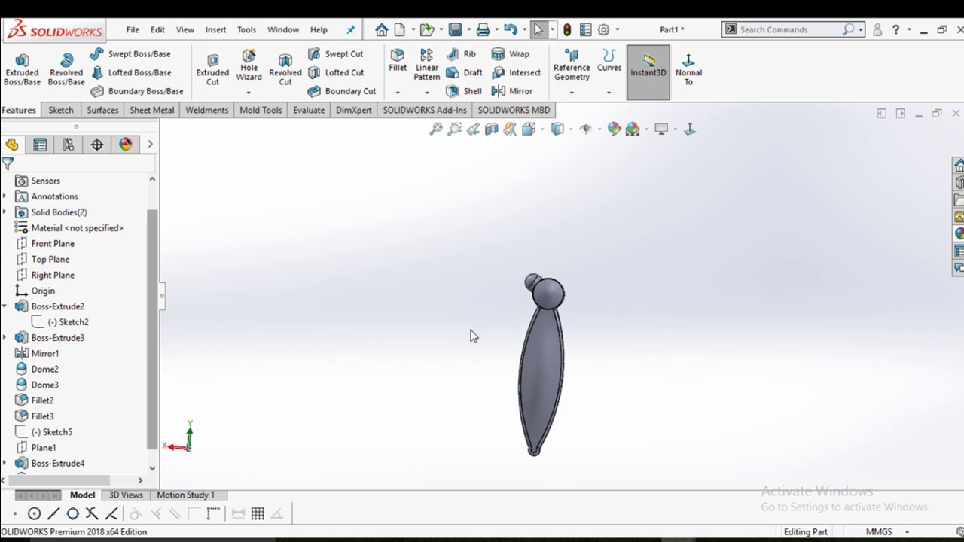
pyautogui.press('space')
pyautogui.click(437, 331)
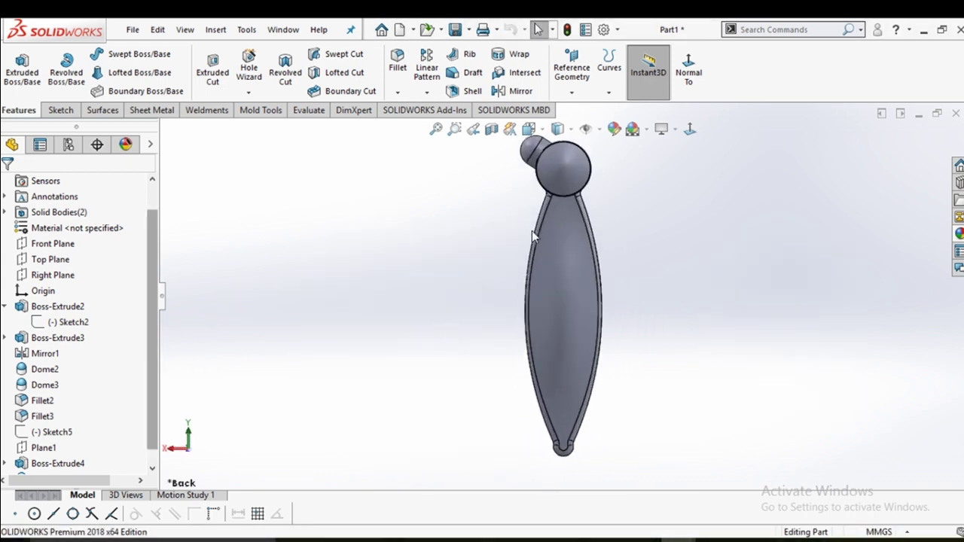
pyautogui.keyDown('ctrl'); pyautogui.moveTo(563, 184); pyautogui.dragTo(576, 359, button='middle'); pyautogui.keyUp('ctrl')
pyautogui.scroll(-2, 575, 359)
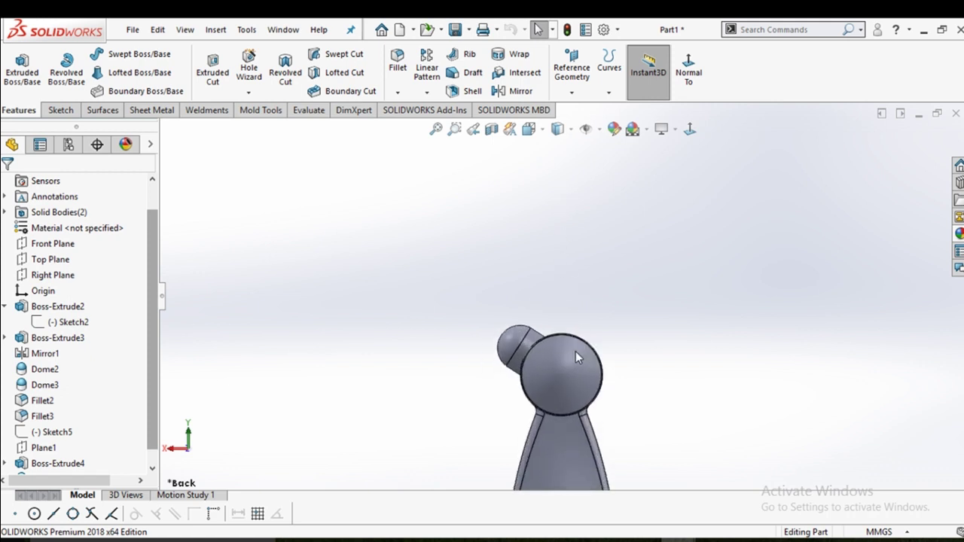
pyautogui.scroll(-2, 576, 359)
pyautogui.scroll(-1, 575, 348)
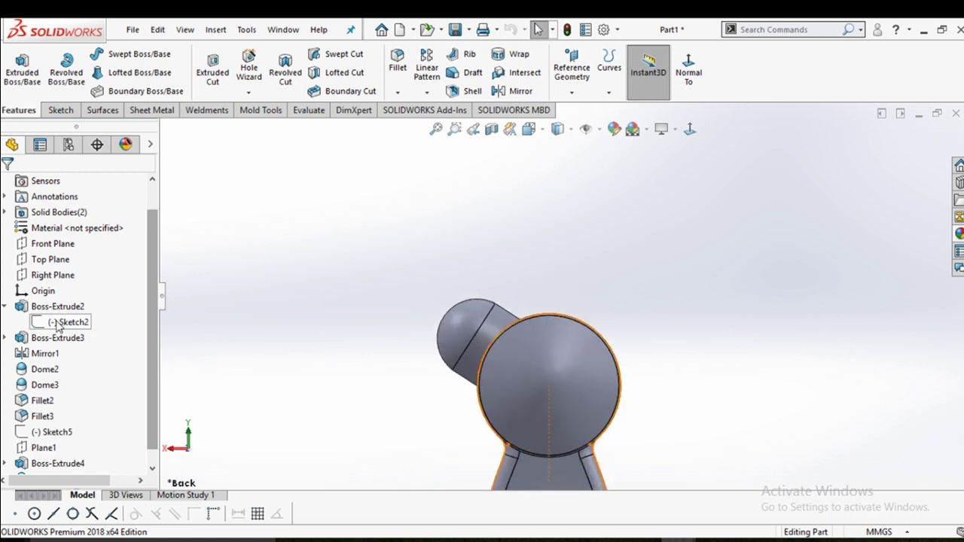
# Open a new sketch on the Front Plane and view it face-on
pyautogui.click(36, 244)
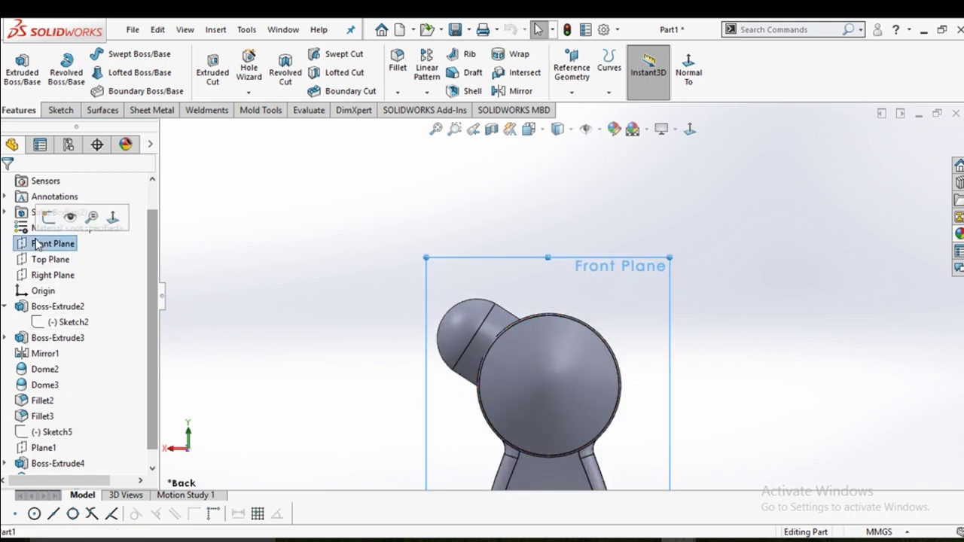
pyautogui.click(43, 216)
pyautogui.click(693, 129)
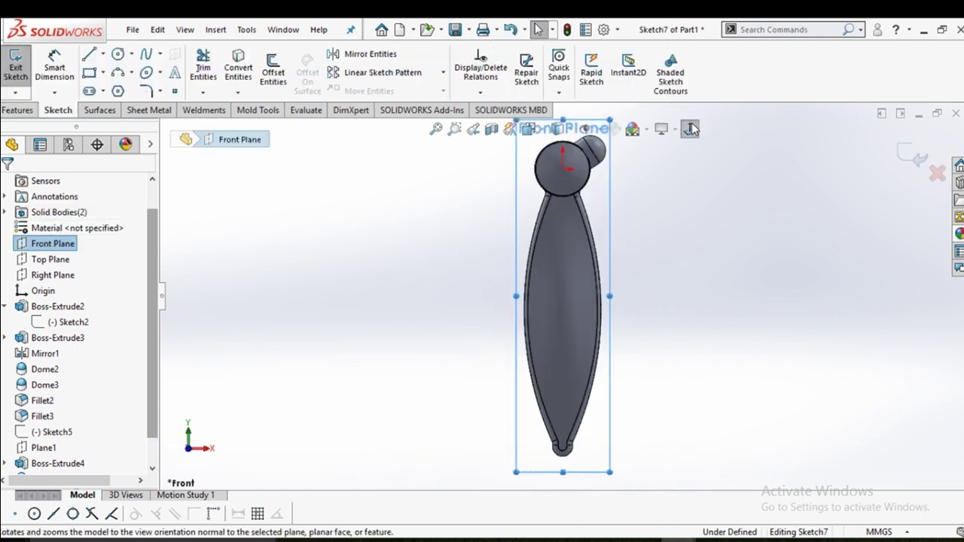
pyautogui.scroll(3, 678, 254)
pyautogui.moveTo(636, 280); pyautogui.dragTo(700, 344, button='middle')
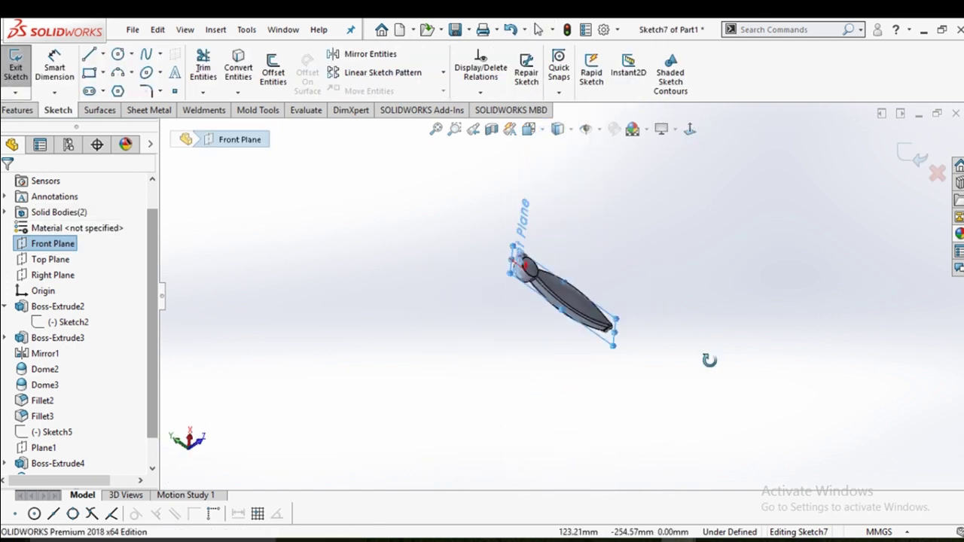
pyautogui.press('space')
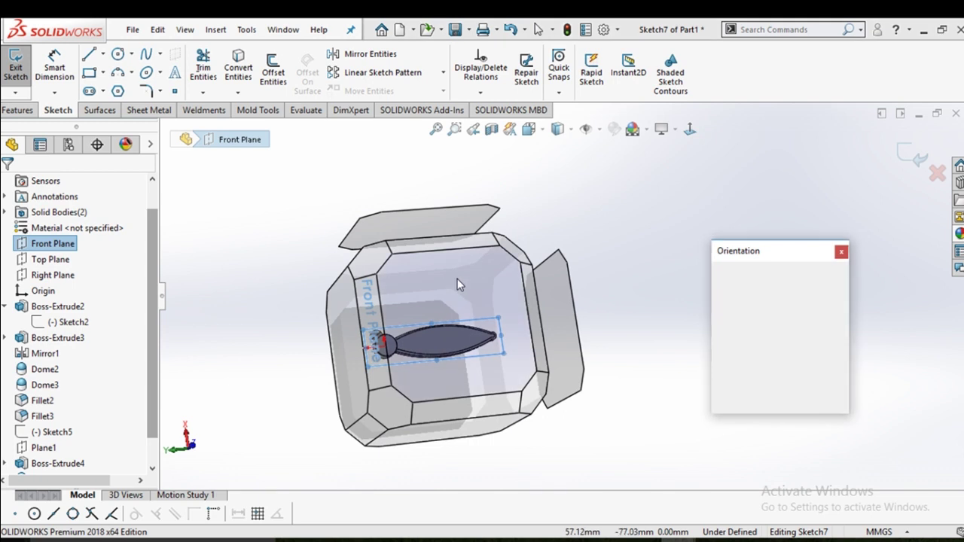
pyautogui.hotkey('ctrl', '8')
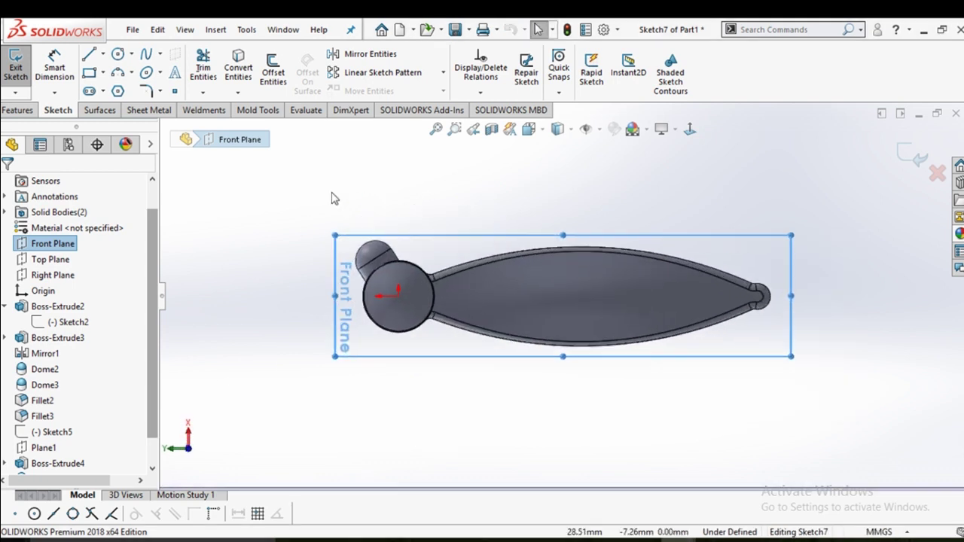
pyautogui.press('Escape')
# Draw a horizontal centerline from the head's centre out to the left
pyautogui.click(160, 55)
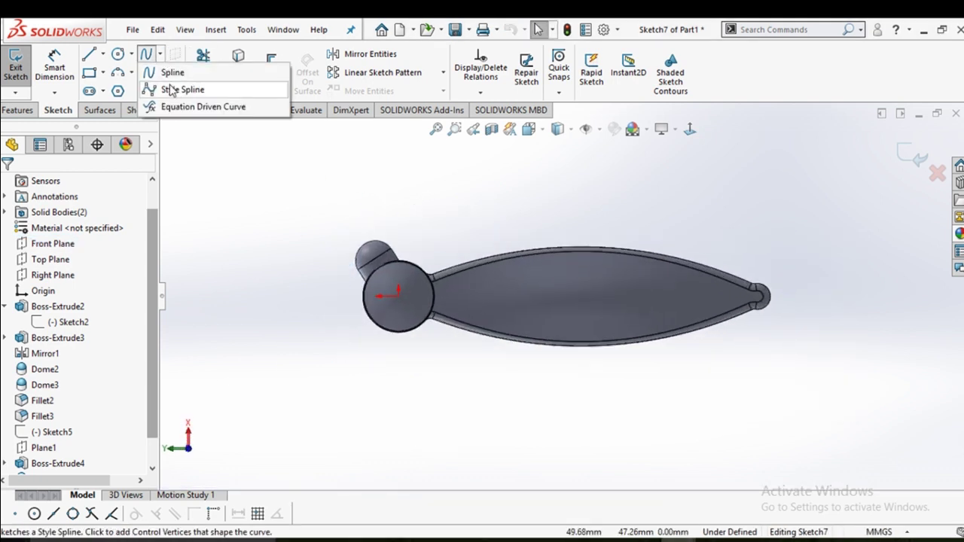
pyautogui.click(169, 72)
pyautogui.scroll(-5, 369, 272)
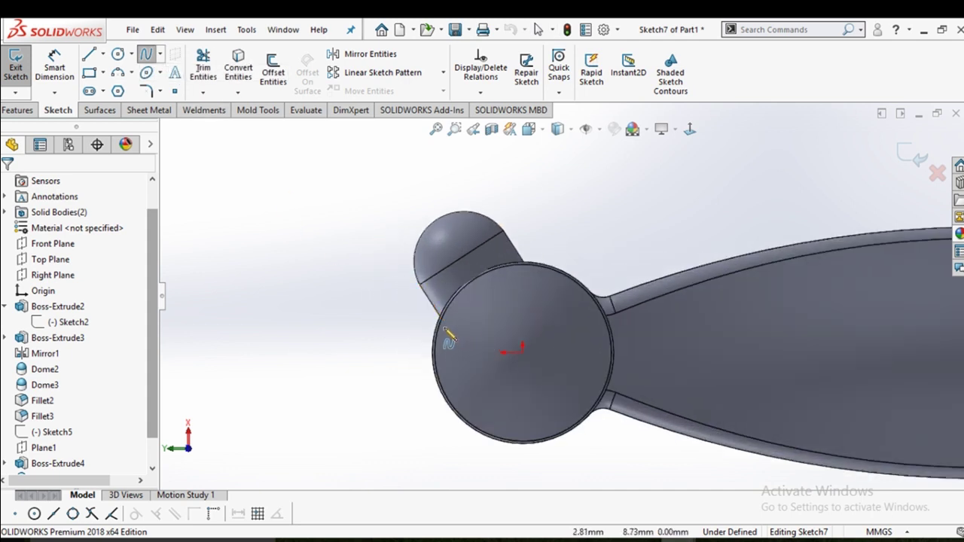
pyautogui.click(102, 54)
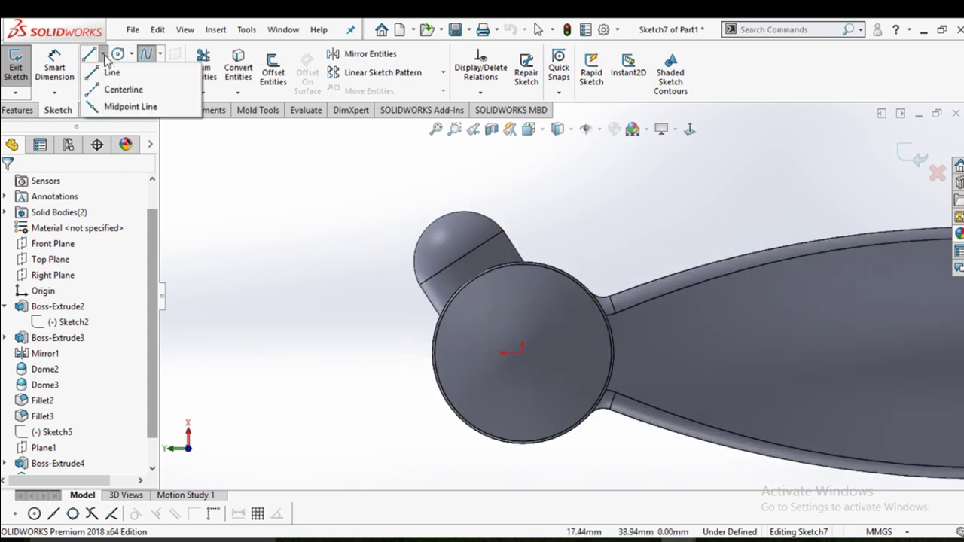
pyautogui.click(113, 88)
pyautogui.click(523, 349)
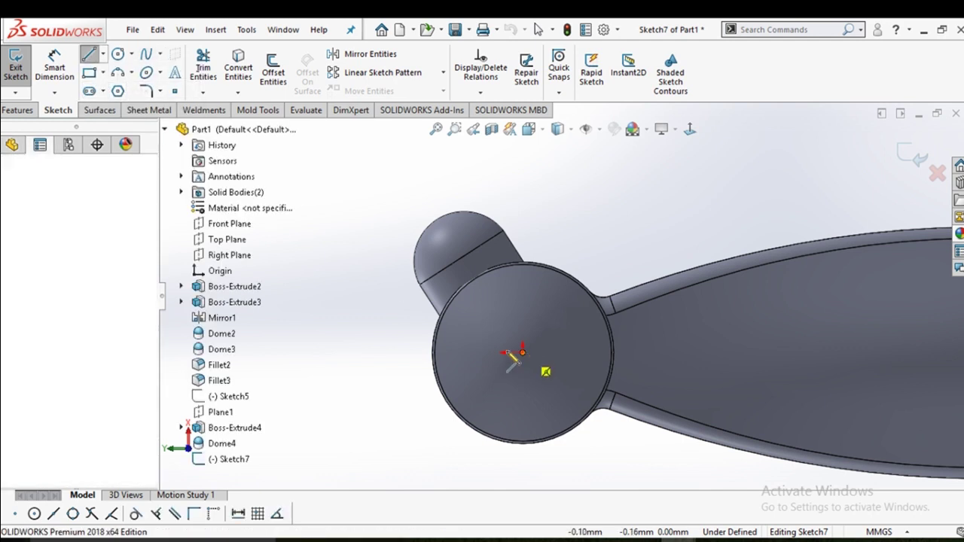
pyautogui.click(287, 346)
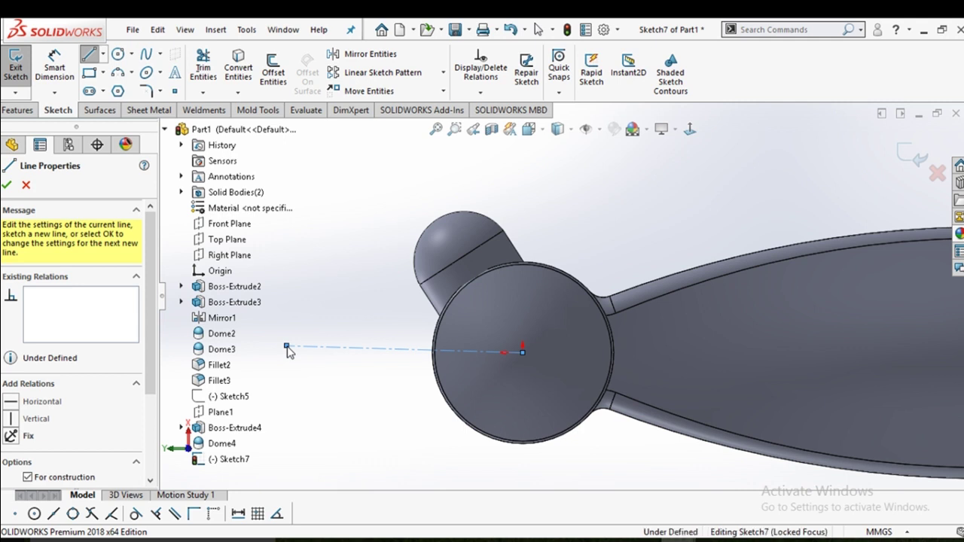
pyautogui.rightClick(287, 348)
pyautogui.click(320, 354)
pyautogui.scroll(3, 490, 324)
pyautogui.scroll(-2, 495, 329)
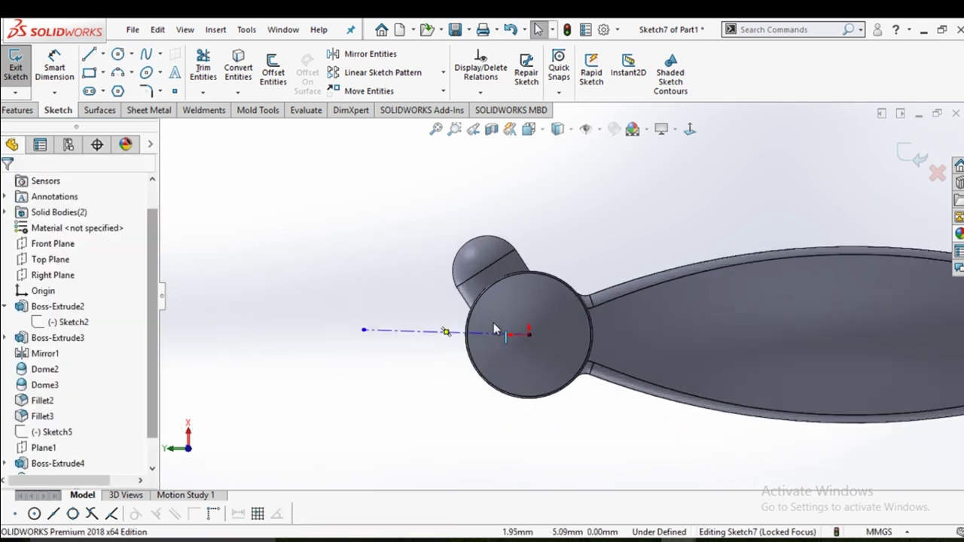
pyautogui.click(418, 333)
pyautogui.click(474, 268)
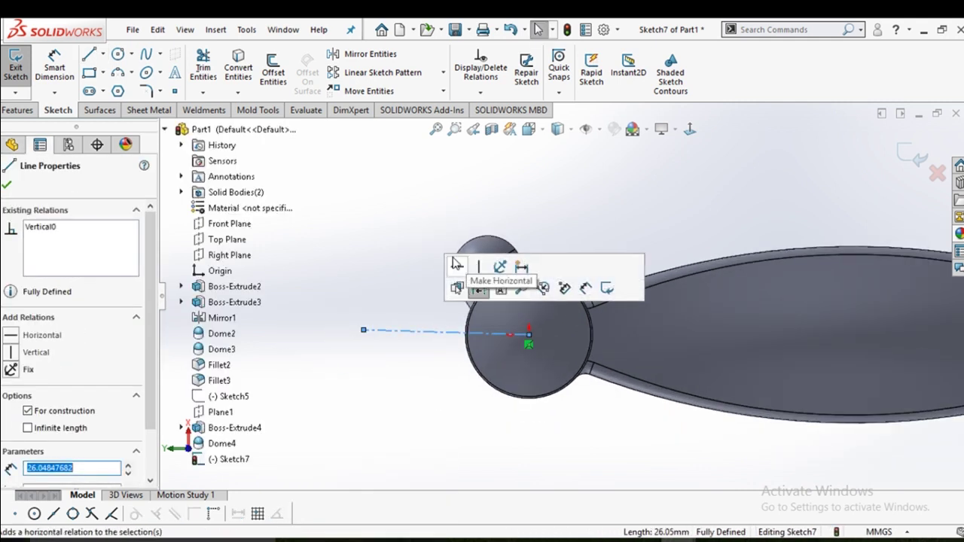
pyautogui.click(410, 234)
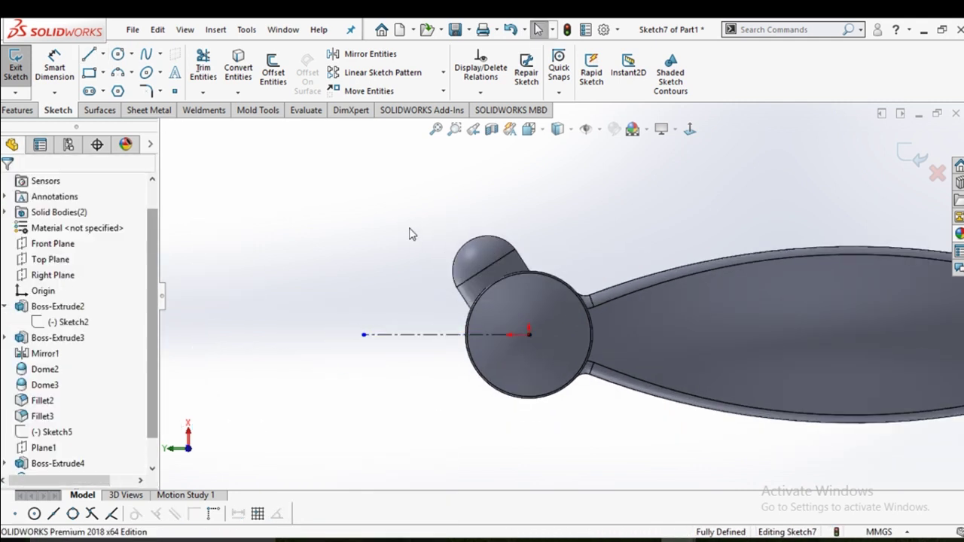
# Draw a spline from the head's edge curving up and to the left
pyautogui.click(146, 56)
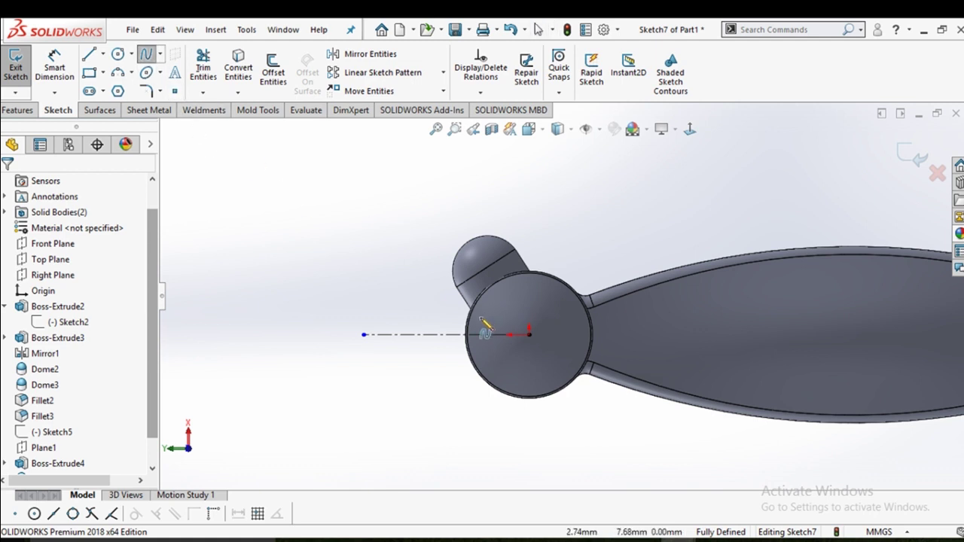
pyautogui.click(482, 322)
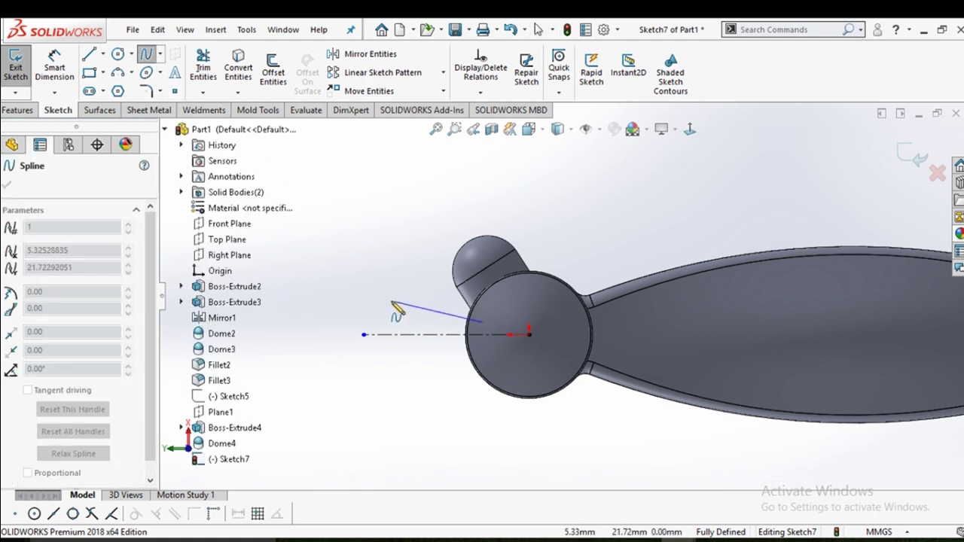
pyautogui.scroll(2, 390, 307)
pyautogui.scroll(2, 407, 305)
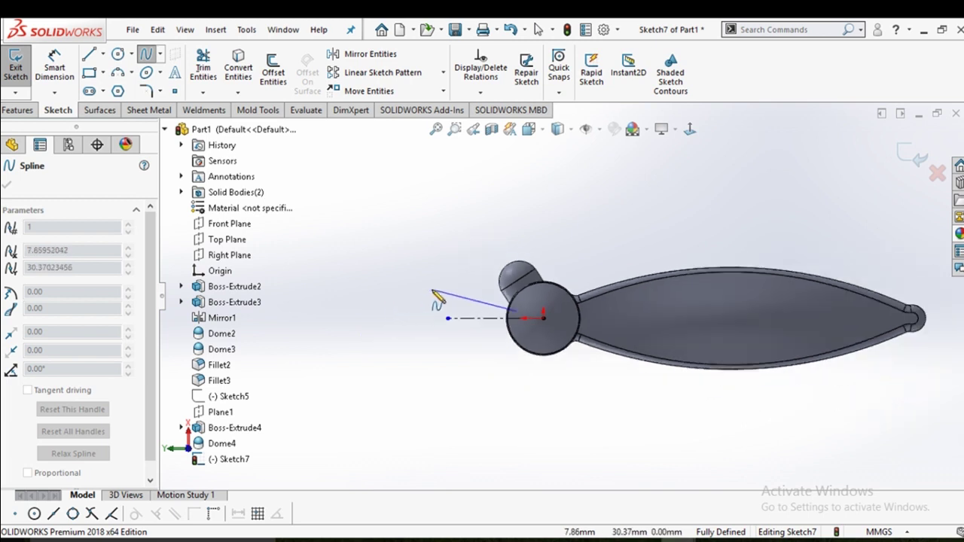
pyautogui.click(437, 293)
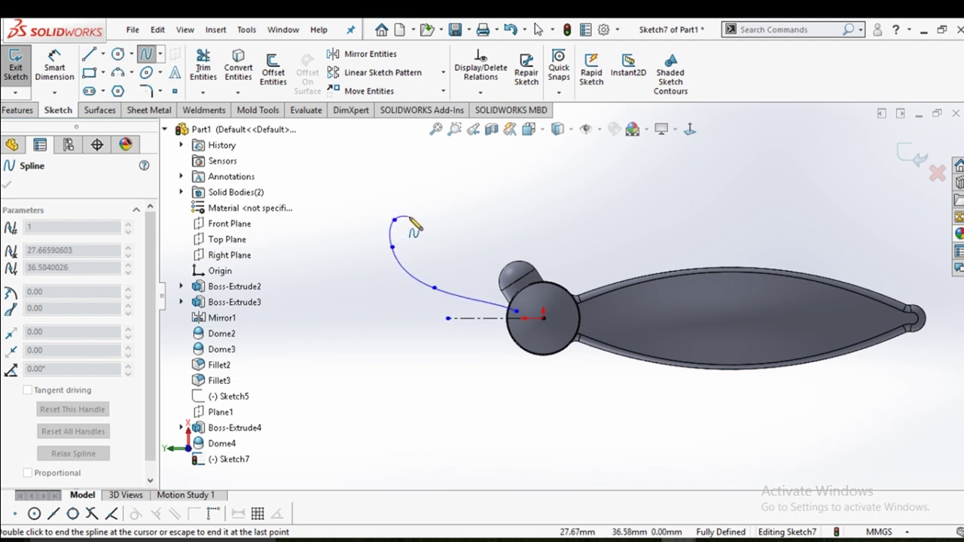
pyautogui.rightClick(409, 217)
pyautogui.click(440, 227)
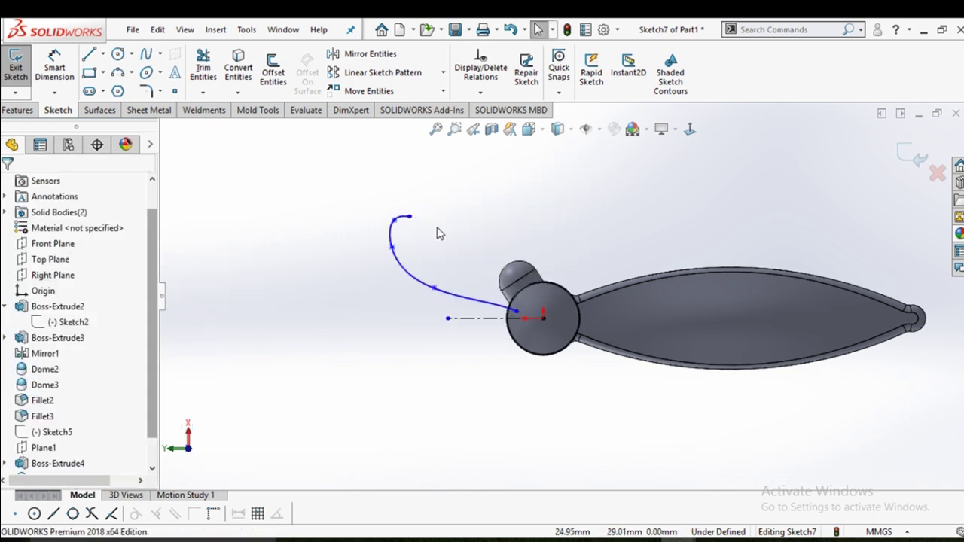
pyautogui.scroll(1, 466, 261)
pyautogui.scroll(1, 520, 281)
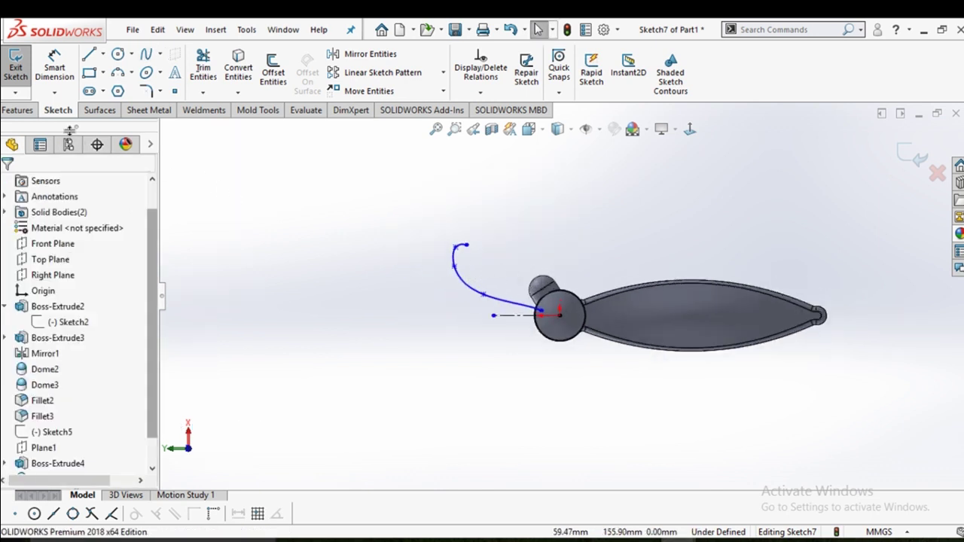
pyautogui.click(18, 111)
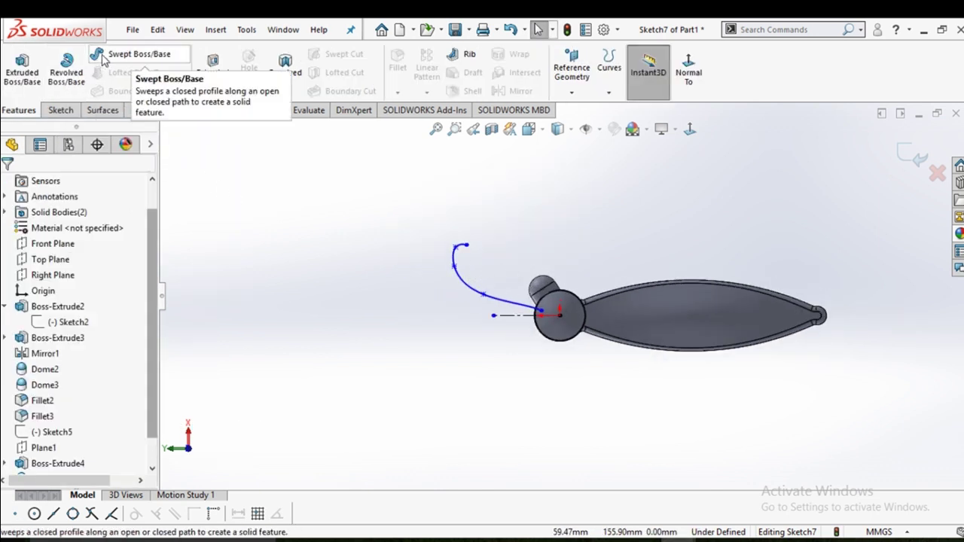
# Sweep a 2.00 mm circular profile along the Sketch7 spline to form the antenna
pyautogui.click(128, 54)
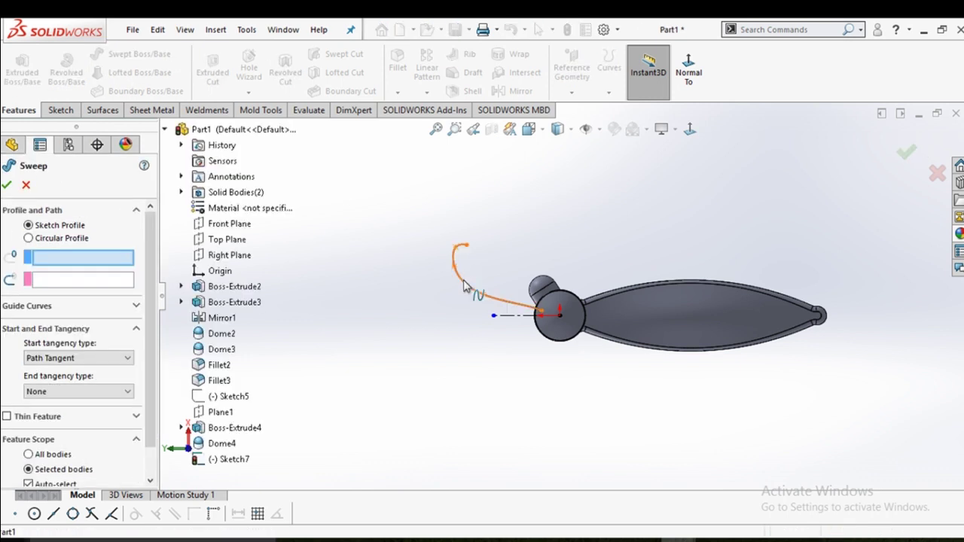
pyautogui.click(460, 279)
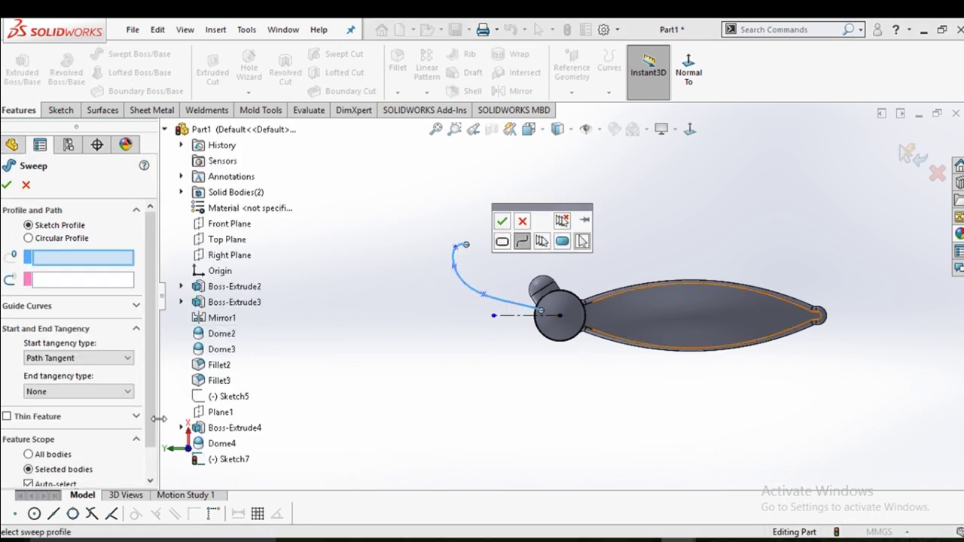
pyautogui.click(52, 238)
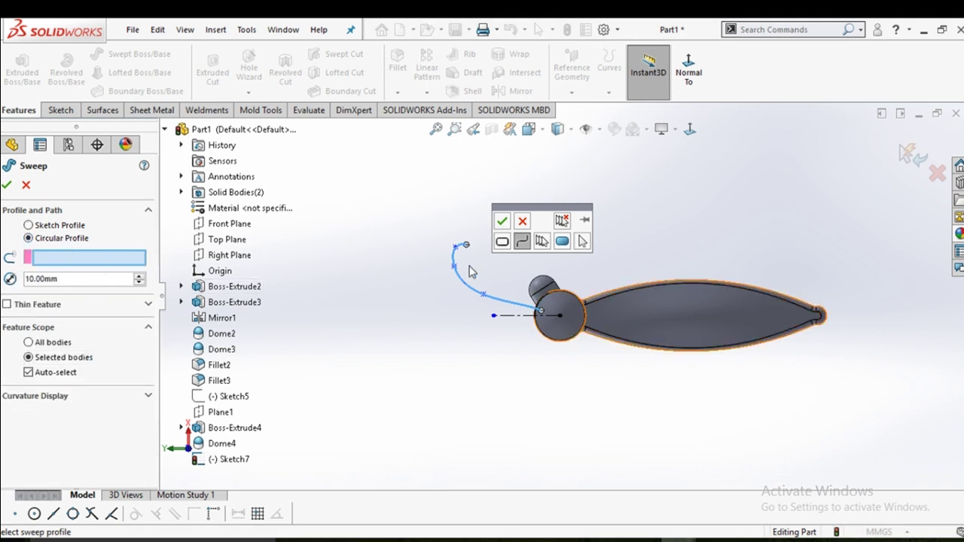
pyautogui.scroll(-5, 471, 256)
pyautogui.doubleClick(87, 278)
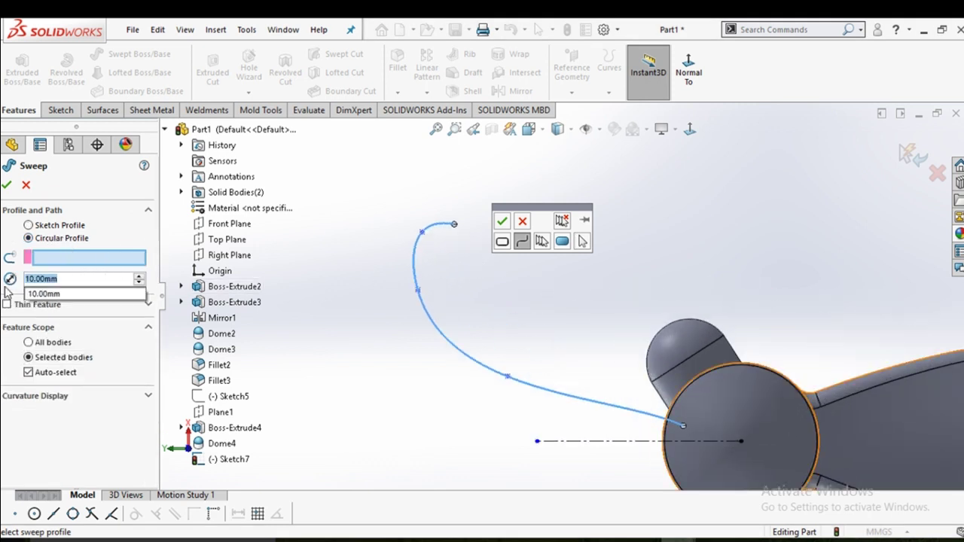
pyautogui.write('2')
pyautogui.press('Return')
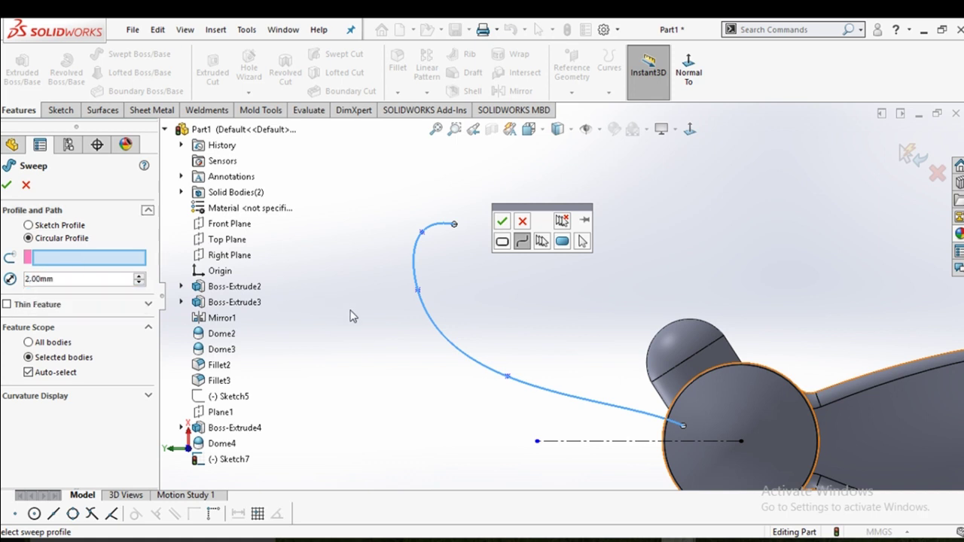
pyautogui.click(509, 220)
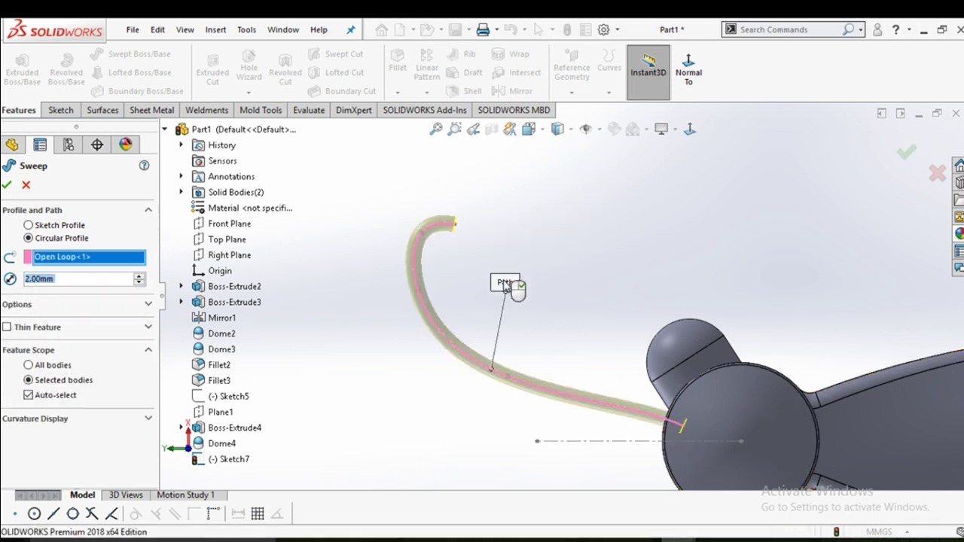
pyautogui.scroll(3, 391, 341)
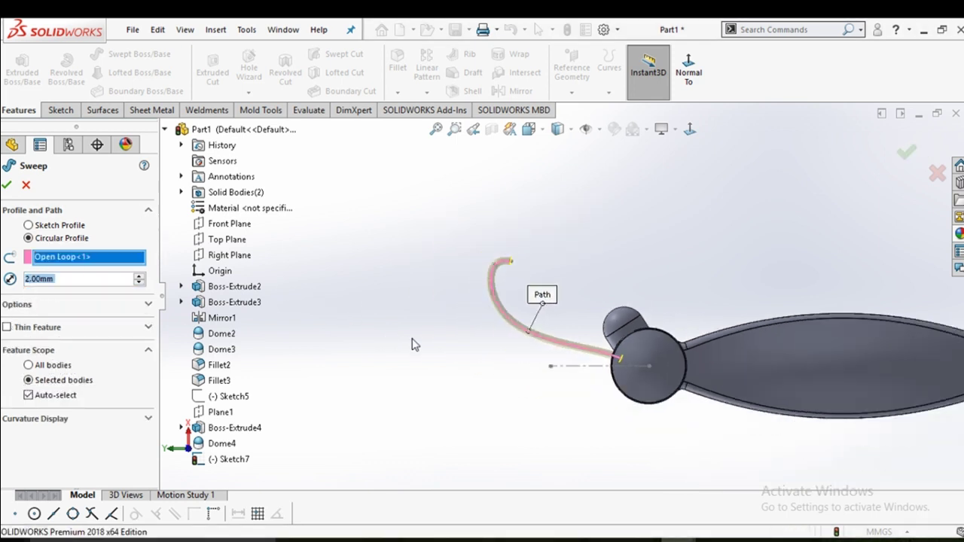
pyautogui.scroll(2, 422, 344)
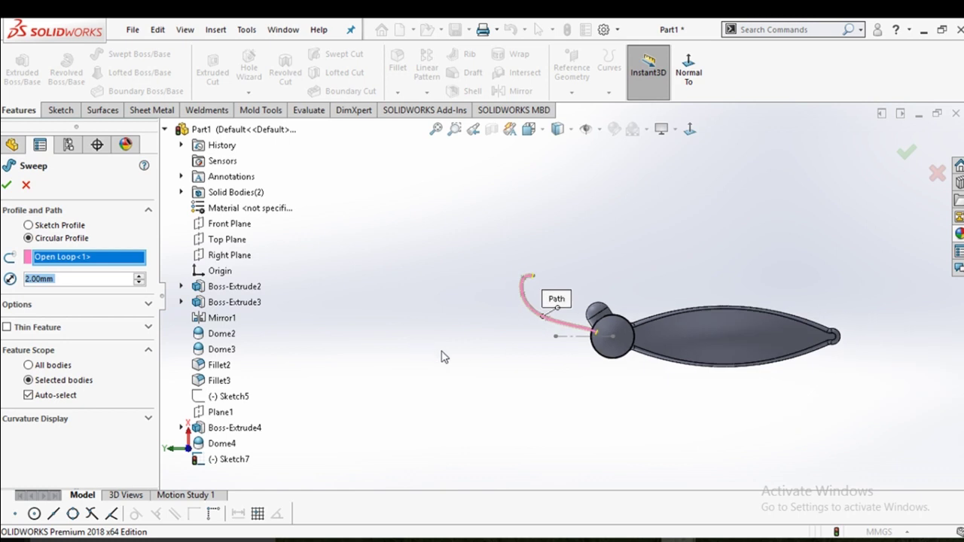
pyautogui.click(7, 186)
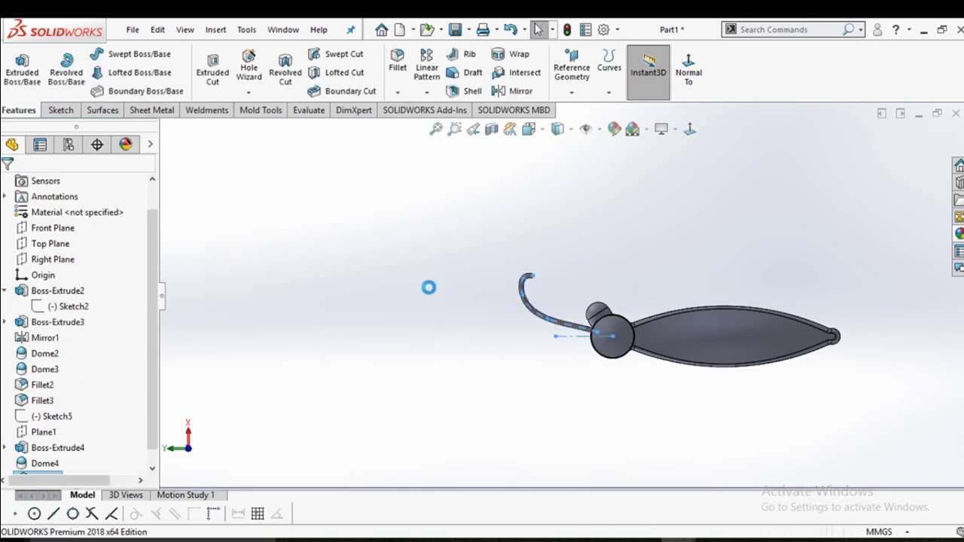
# Round off the antenna's end face with a 1.00 mm dome
pyautogui.moveTo(576, 301)
pyautogui.mouseDown(button='middle')
pyautogui.moveTo(535, 271)
pyautogui.moveTo(580, 282)
pyautogui.mouseUp(button='middle')
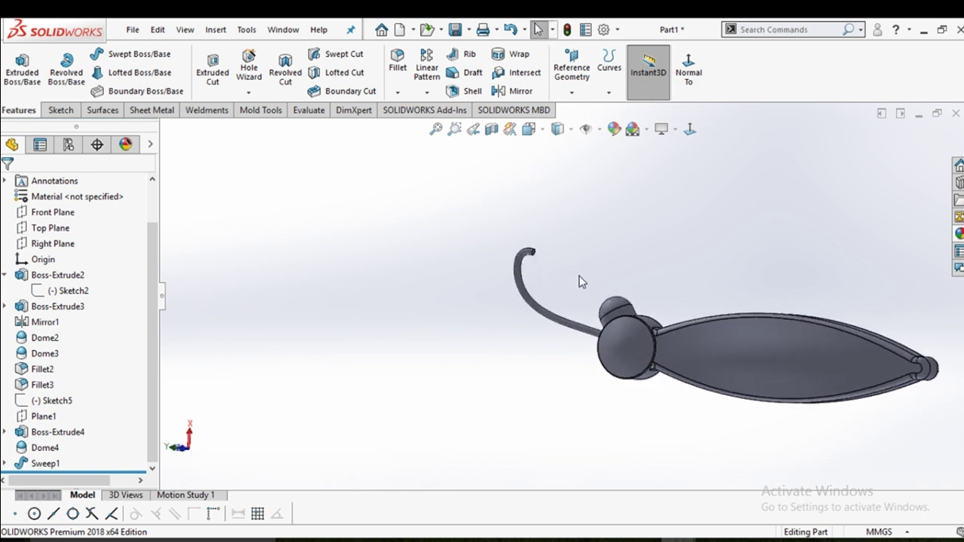
pyautogui.scroll(-2, 527, 256)
pyautogui.scroll(-2, 519, 233)
pyautogui.click(215, 34)
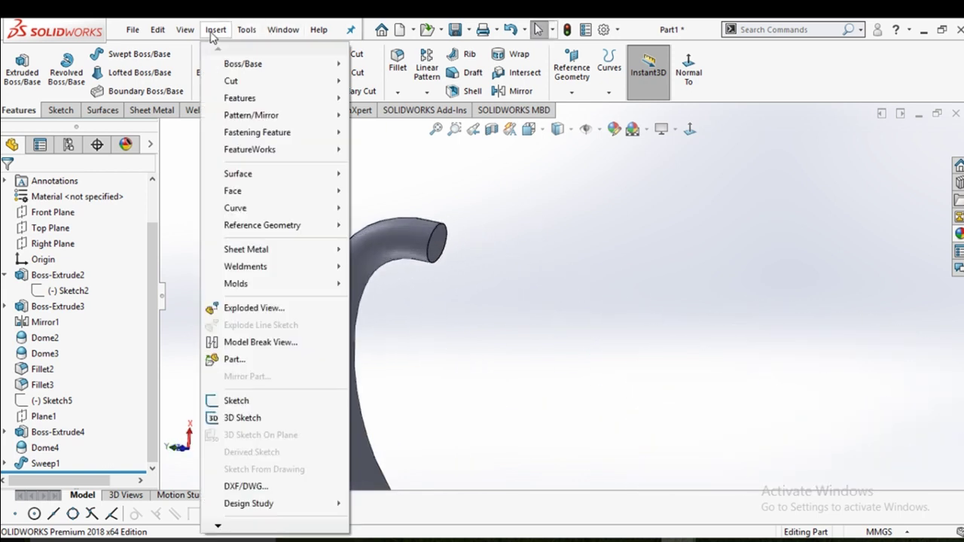
pyautogui.moveTo(239, 98)
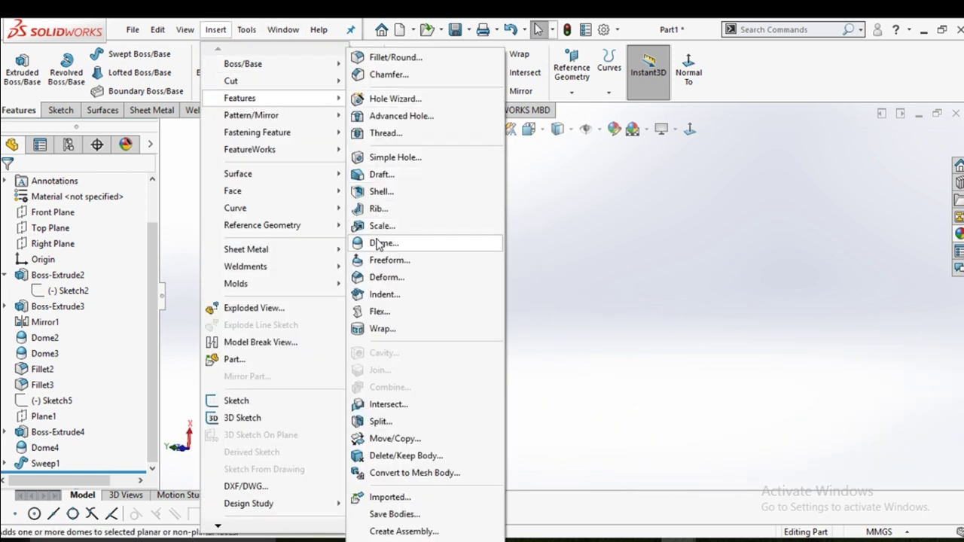
pyautogui.click(380, 243)
pyautogui.click(445, 256)
pyautogui.write('1')
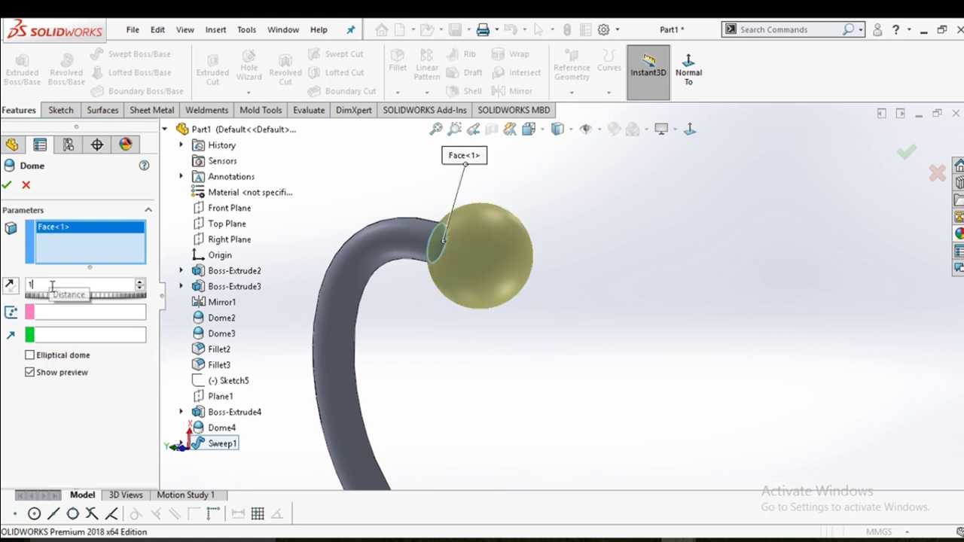
pyautogui.press('Return')
pyautogui.moveTo(450, 327)
pyautogui.mouseDown(button='middle')
pyautogui.moveTo(501, 318)
pyautogui.moveTo(505, 278)
pyautogui.moveTo(484, 296)
pyautogui.mouseUp(button='middle')
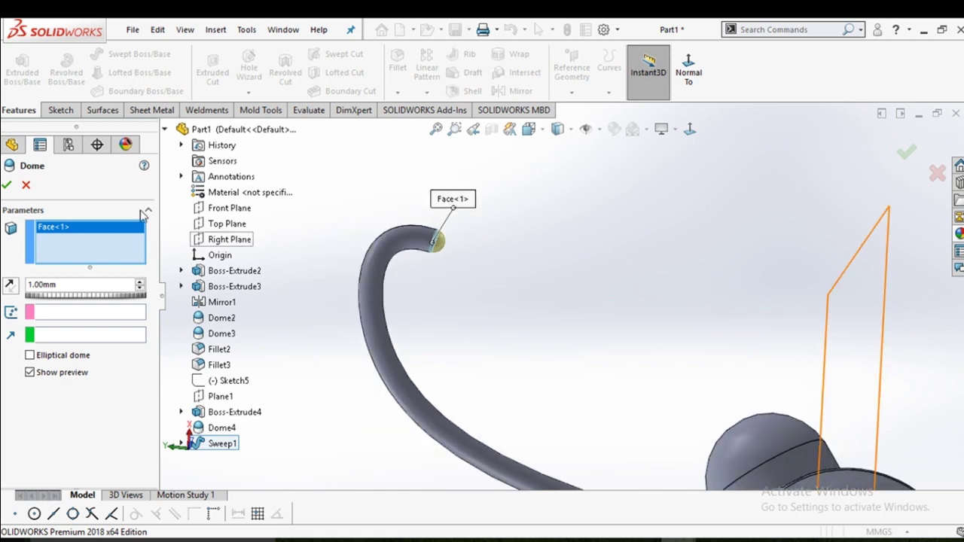
pyautogui.click(8, 186)
pyautogui.scroll(3, 553, 276)
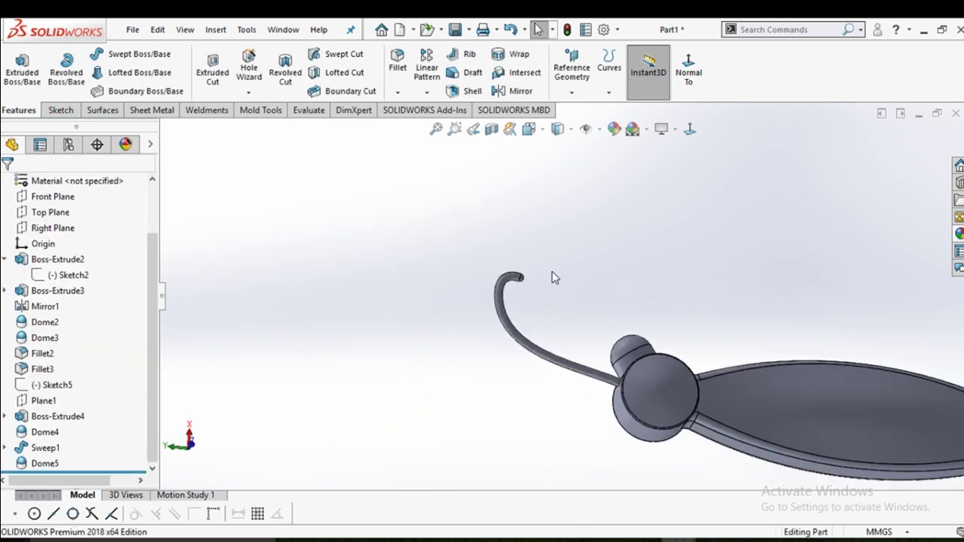
pyautogui.scroll(3, 643, 339)
pyautogui.moveTo(643, 332)
pyautogui.mouseDown(button='middle')
pyautogui.moveTo(577, 266)
pyautogui.moveTo(613, 381)
pyautogui.mouseUp(button='middle')
# Mirror Boss-Extrude4, Dome4, Sweep1 and Dome5 about the Right Plane as a geometry pattern
pyautogui.scroll(-2, 595, 301)
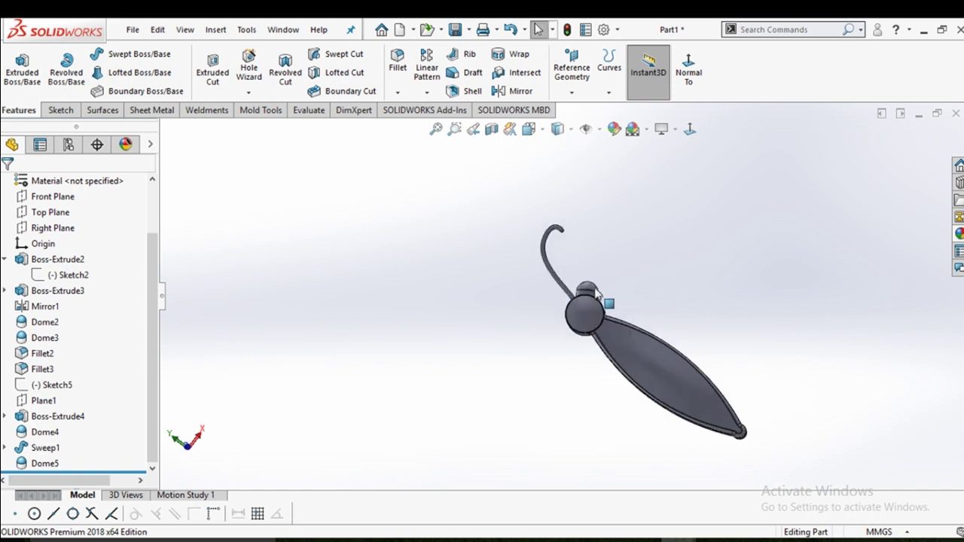
pyautogui.scroll(-3, 616, 295)
pyautogui.moveTo(616, 294)
pyautogui.mouseDown(button='middle')
pyautogui.moveTo(628, 269)
pyautogui.moveTo(607, 247)
pyautogui.moveTo(616, 312)
pyautogui.moveTo(645, 325)
pyautogui.moveTo(613, 281)
pyautogui.moveTo(667, 279)
pyautogui.moveTo(628, 296)
pyautogui.moveTo(667, 323)
pyautogui.moveTo(532, 224)
pyautogui.mouseUp(button='middle')
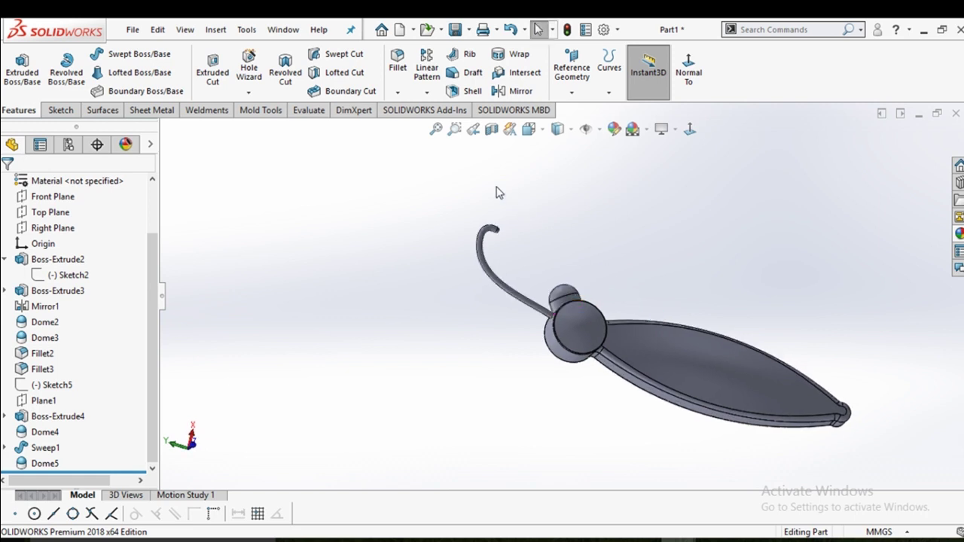
pyautogui.click(505, 96)
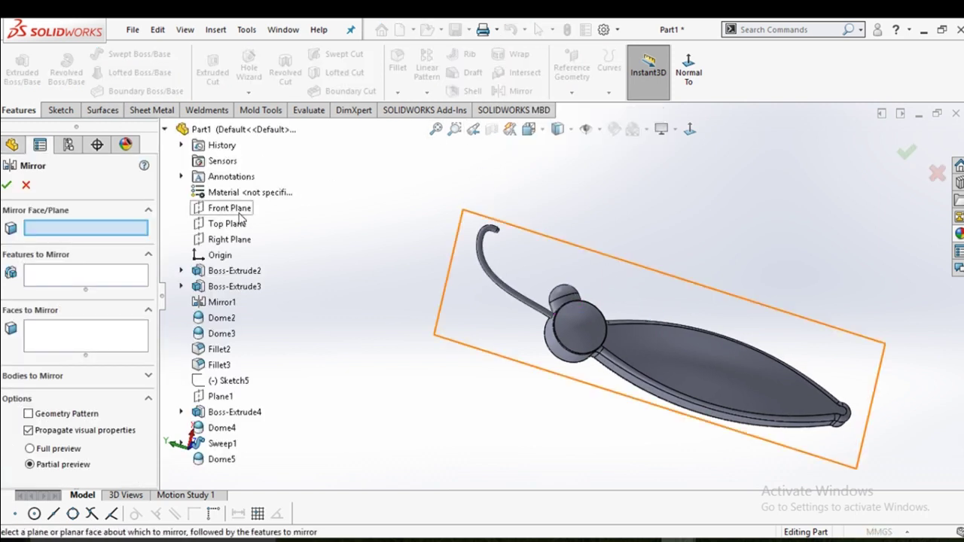
pyautogui.click(238, 241)
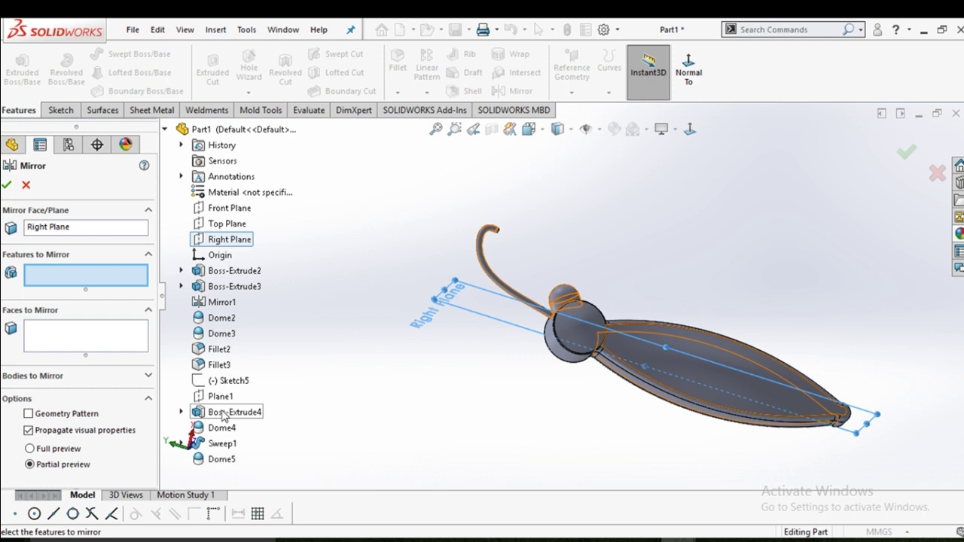
pyautogui.click(230, 415)
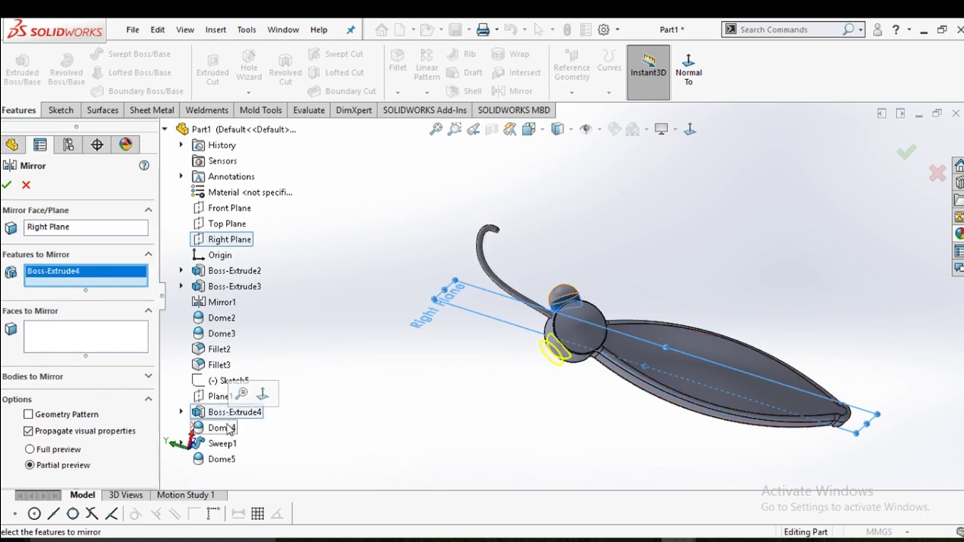
pyautogui.click(221, 427)
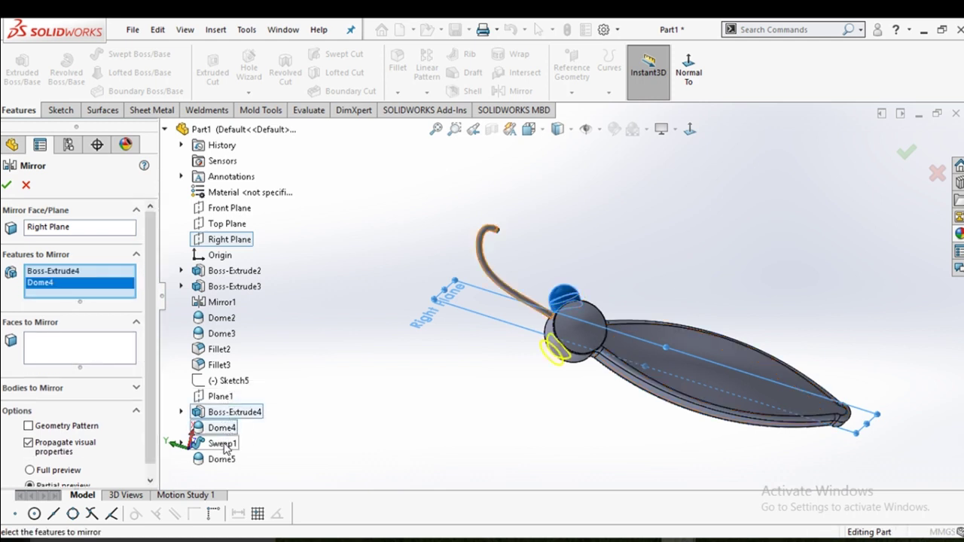
pyautogui.click(224, 446)
pyautogui.click(229, 461)
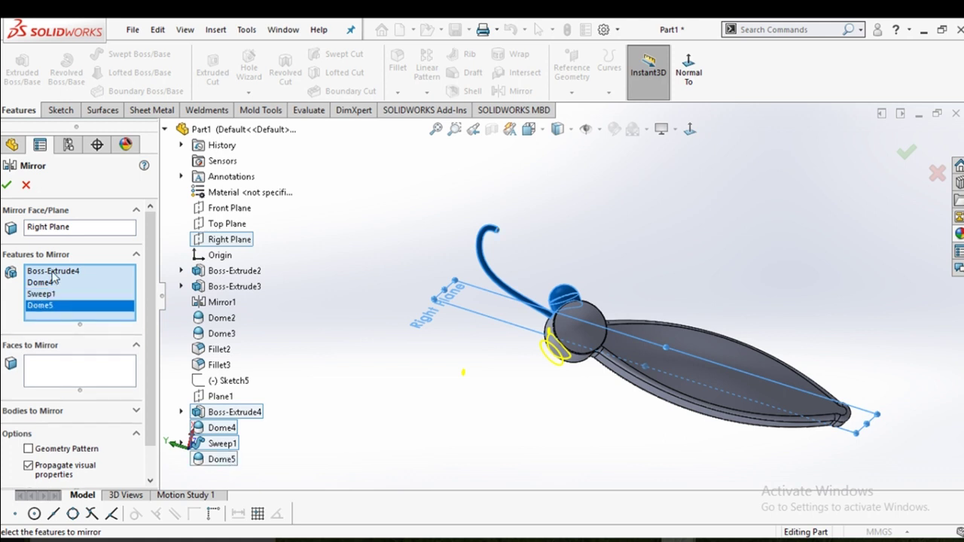
pyautogui.click(6, 186)
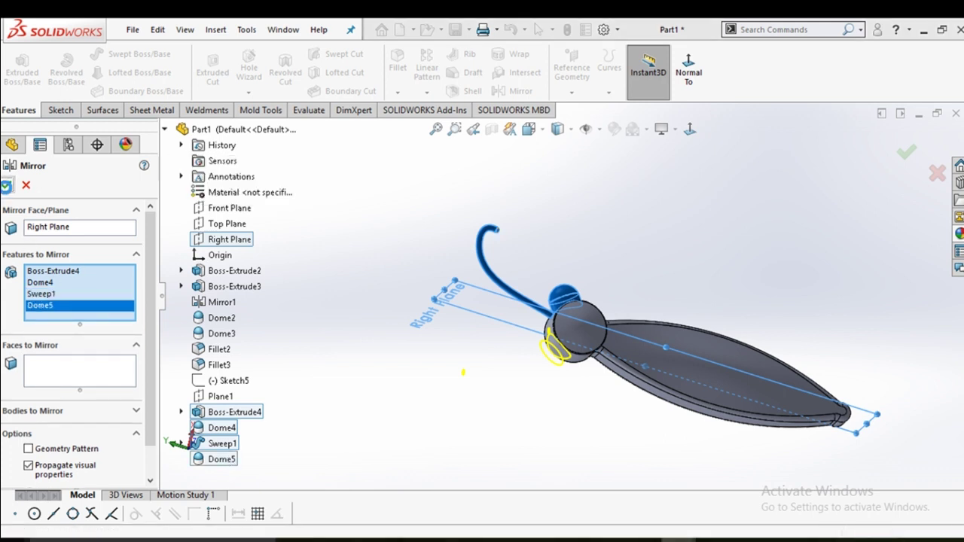
pyautogui.click(29, 449)
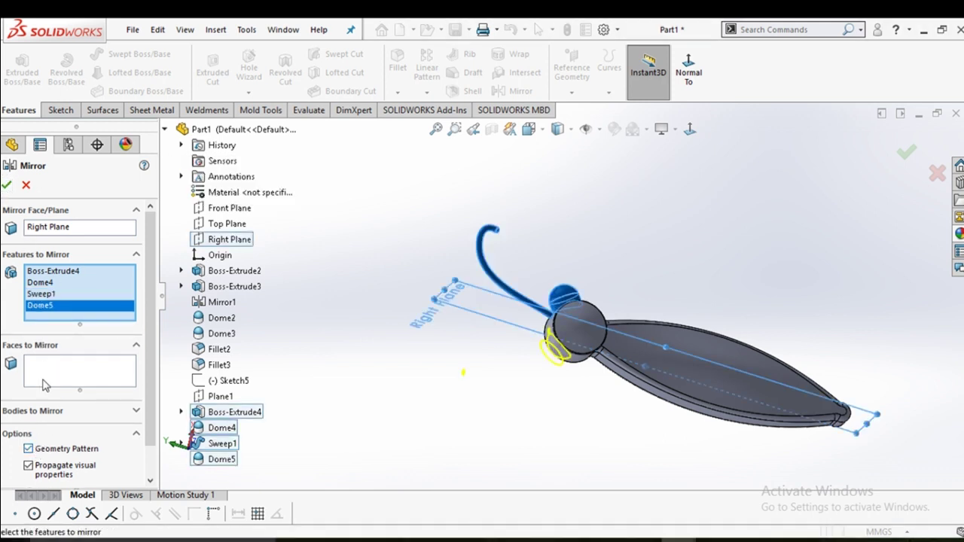
pyautogui.press('Return')
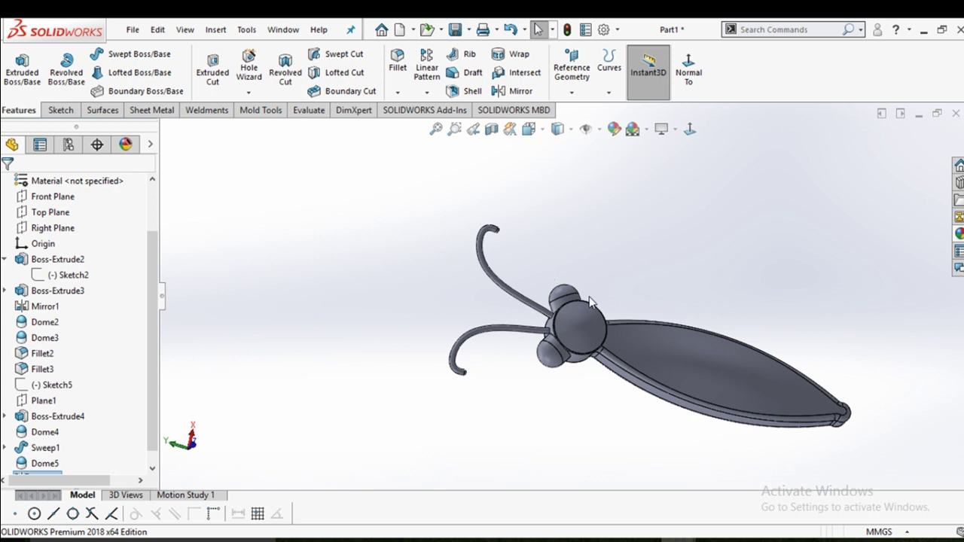
pyautogui.scroll(3, 667, 282)
pyautogui.moveTo(680, 318); pyautogui.dragTo(680, 315, button='middle')
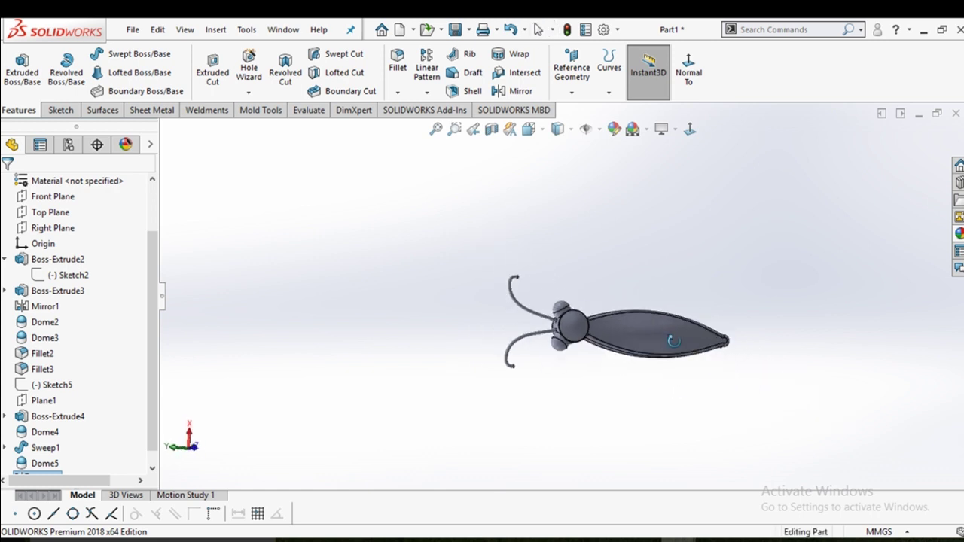
pyautogui.scroll(-2, 587, 316)
pyautogui.scroll(-2, 565, 318)
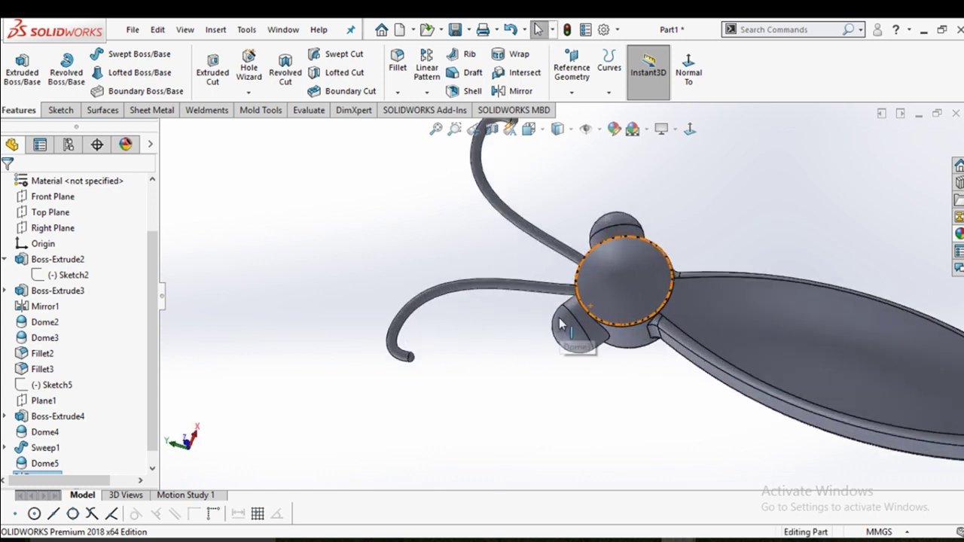
pyautogui.scroll(3, 648, 301)
pyautogui.moveTo(662, 295)
pyautogui.mouseDown(button='middle')
pyautogui.moveTo(693, 217)
pyautogui.moveTo(618, 329)
pyautogui.moveTo(662, 276)
pyautogui.moveTo(656, 344)
pyautogui.mouseUp(button='middle')
pyautogui.scroll(-2, 645, 300)
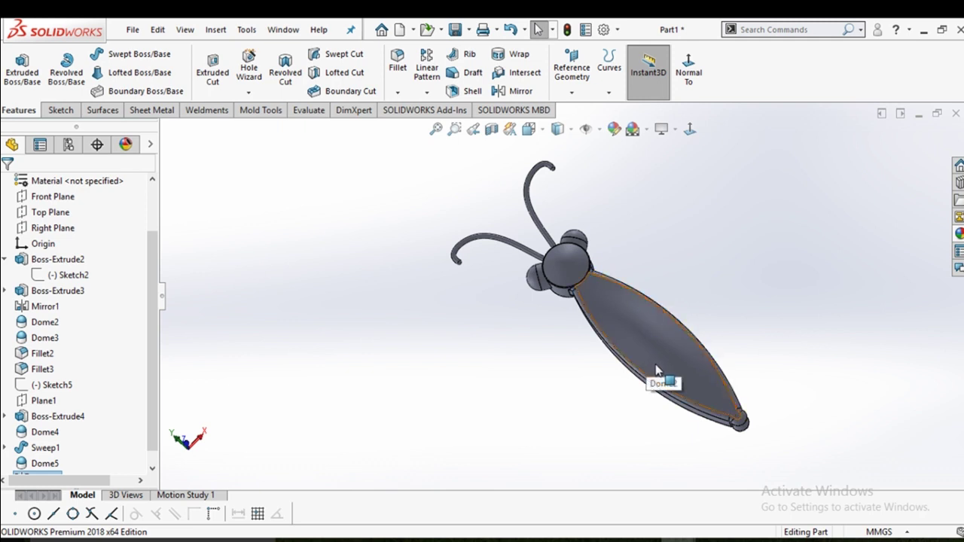
pyautogui.moveTo(667, 379)
pyautogui.mouseDown(button='middle')
pyautogui.moveTo(716, 273)
pyautogui.moveTo(688, 387)
pyautogui.moveTo(631, 326)
pyautogui.moveTo(621, 296)
pyautogui.moveTo(564, 269)
pyautogui.moveTo(581, 323)
pyautogui.moveTo(692, 248)
pyautogui.moveTo(693, 288)
pyautogui.moveTo(735, 298)
pyautogui.mouseUp(button='middle')
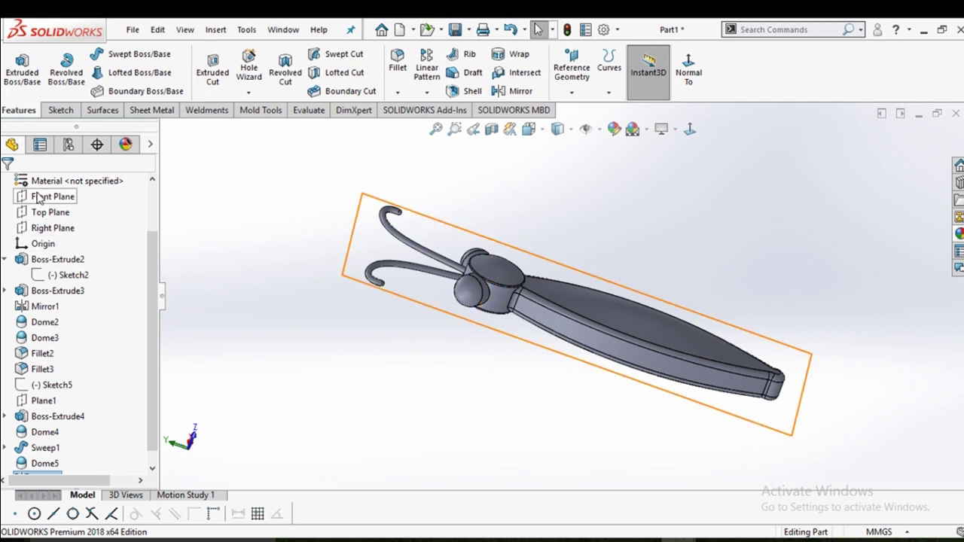
# Start Sketch16 on the Front Plane and turn the view normal to it
pyautogui.click(50, 227)
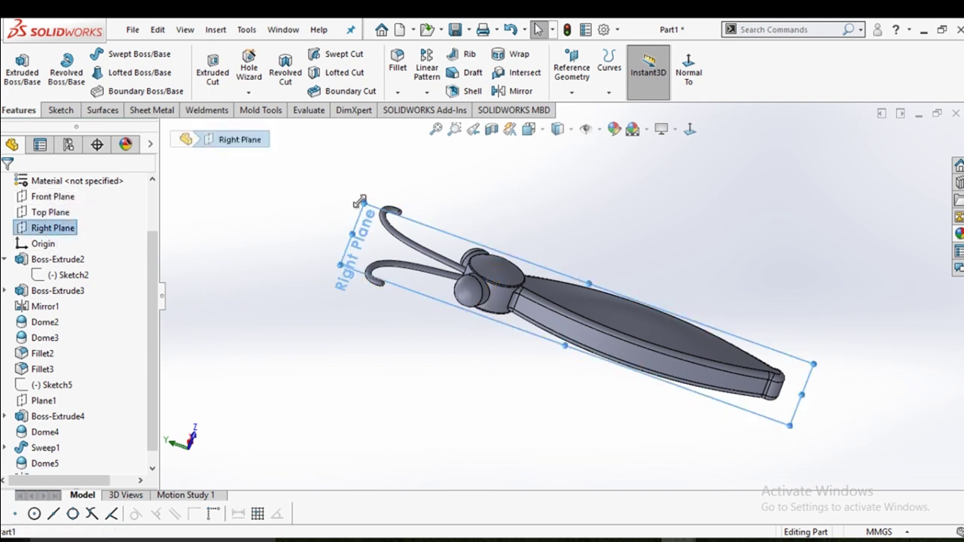
pyautogui.moveTo(482, 302)
pyautogui.mouseDown(button='middle')
pyautogui.moveTo(419, 296)
pyautogui.moveTo(381, 221)
pyautogui.moveTo(338, 221)
pyautogui.moveTo(345, 217)
pyautogui.moveTo(342, 234)
pyautogui.moveTo(298, 238)
pyautogui.mouseUp(button='middle')
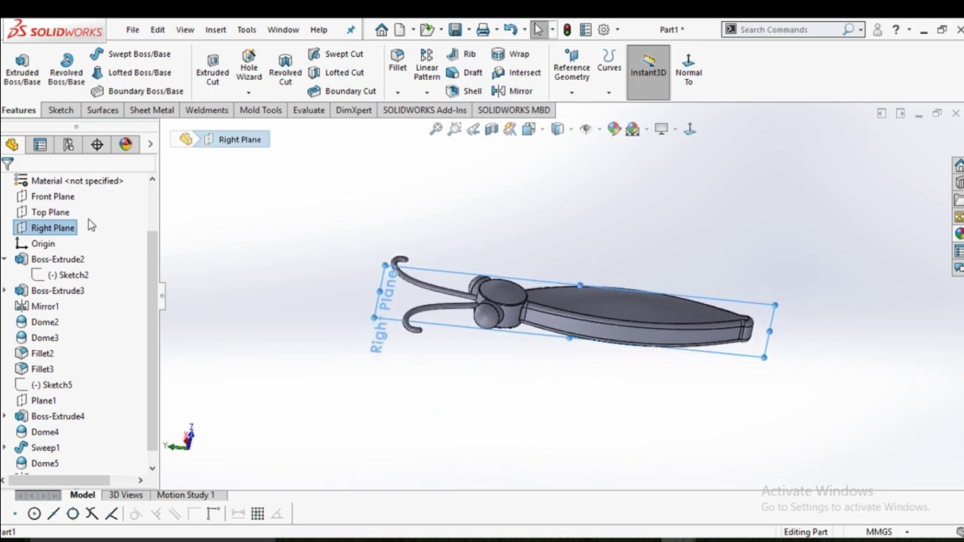
pyautogui.click(53, 196)
pyautogui.moveTo(383, 178)
pyautogui.mouseDown(button='middle')
pyautogui.moveTo(449, 243)
pyautogui.moveTo(474, 128)
pyautogui.moveTo(445, 279)
pyautogui.mouseUp(button='middle')
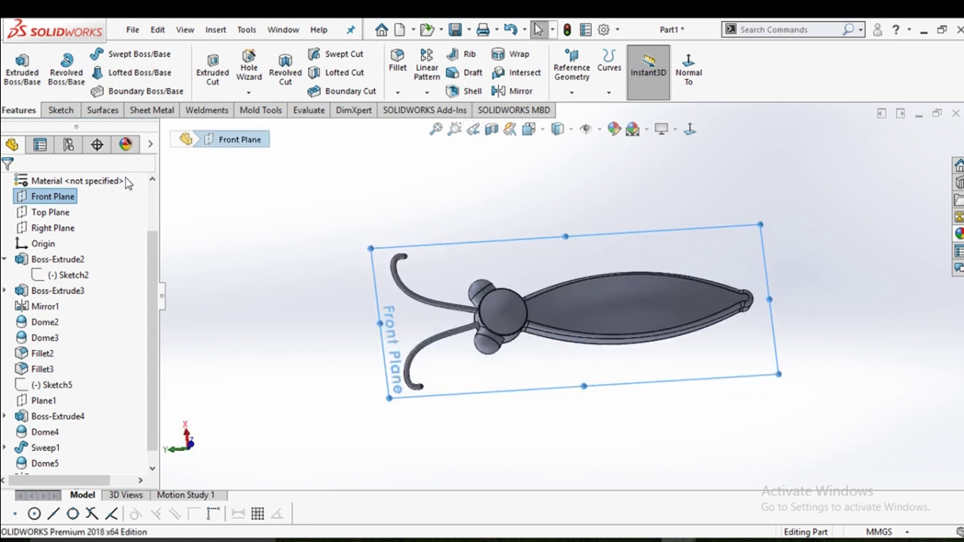
pyautogui.click(36, 198)
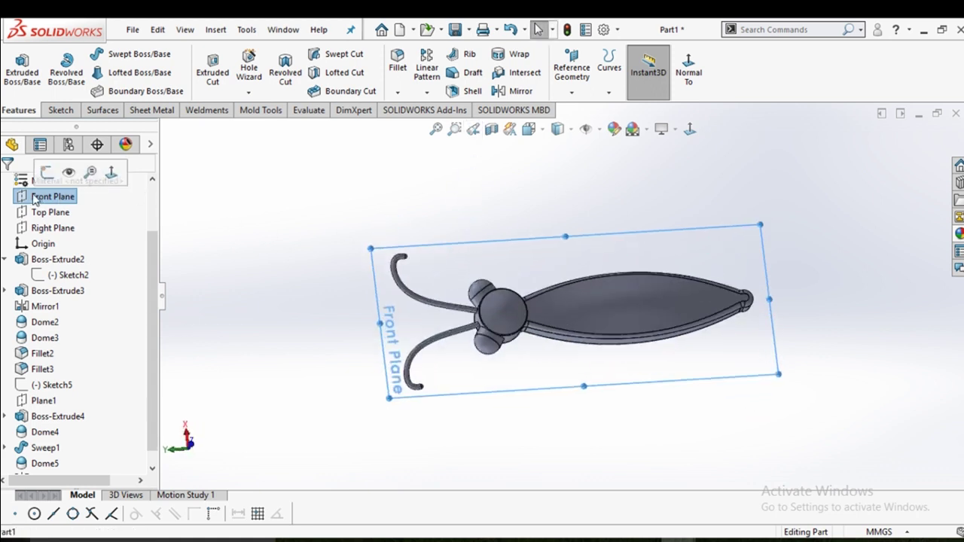
pyautogui.click(20, 197)
pyautogui.click(34, 173)
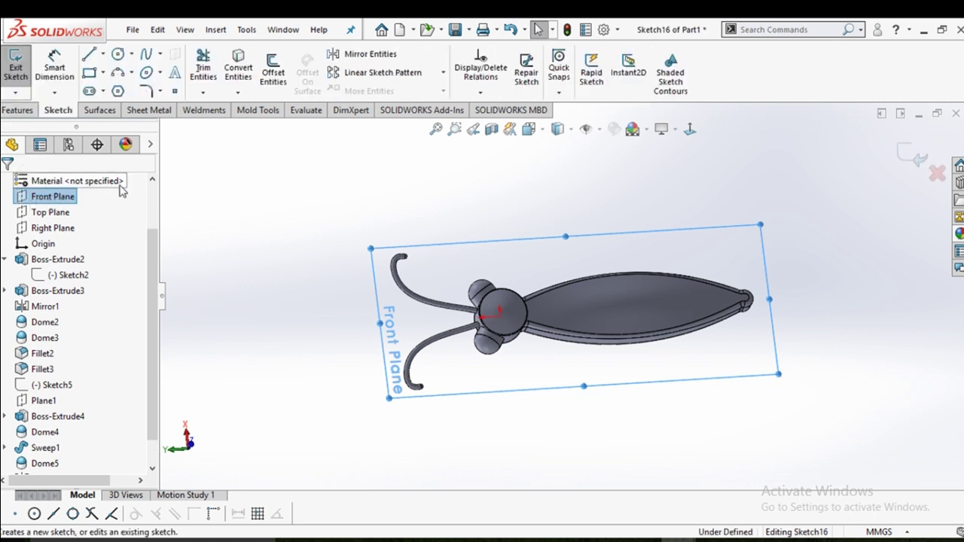
pyautogui.click(691, 130)
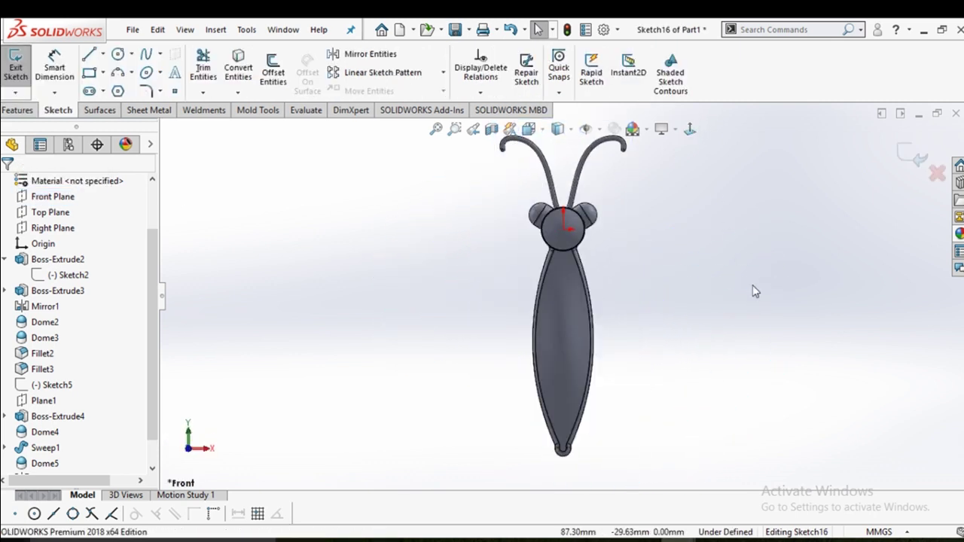
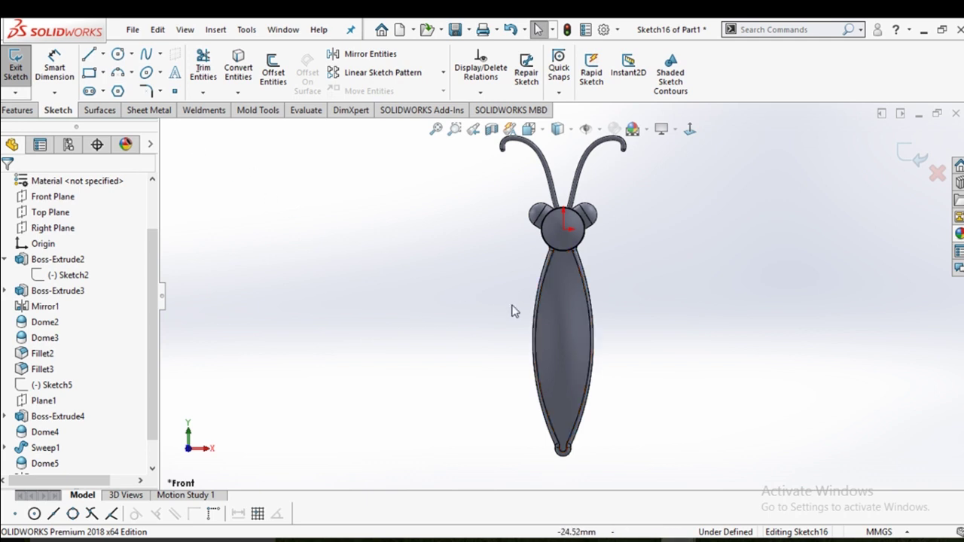
# Draw a tall narrow corner rectangle straddling the body's left edge
pyautogui.click(89, 73)
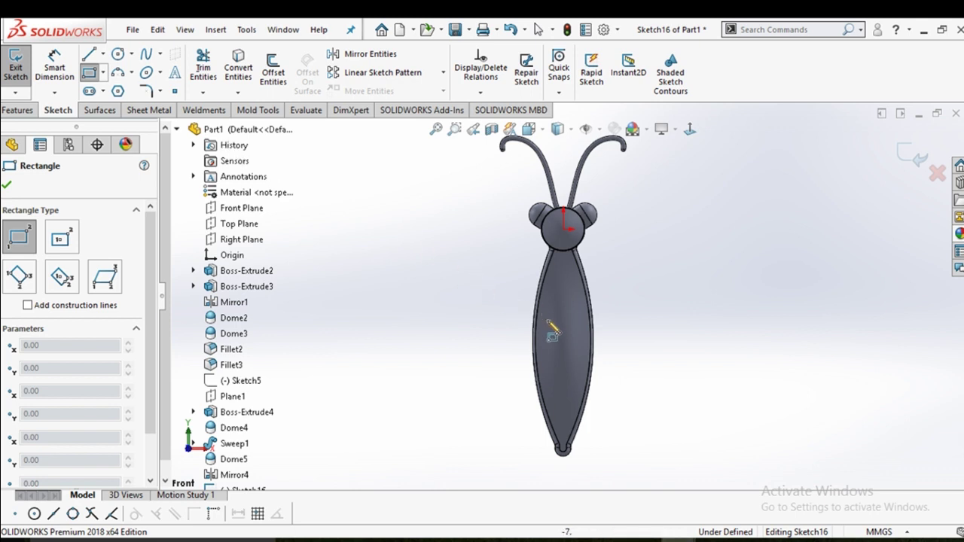
pyautogui.scroll(-1, 552, 331)
pyautogui.scroll(-1, 552, 328)
pyautogui.scroll(-1, 550, 309)
pyautogui.scroll(-1, 552, 290)
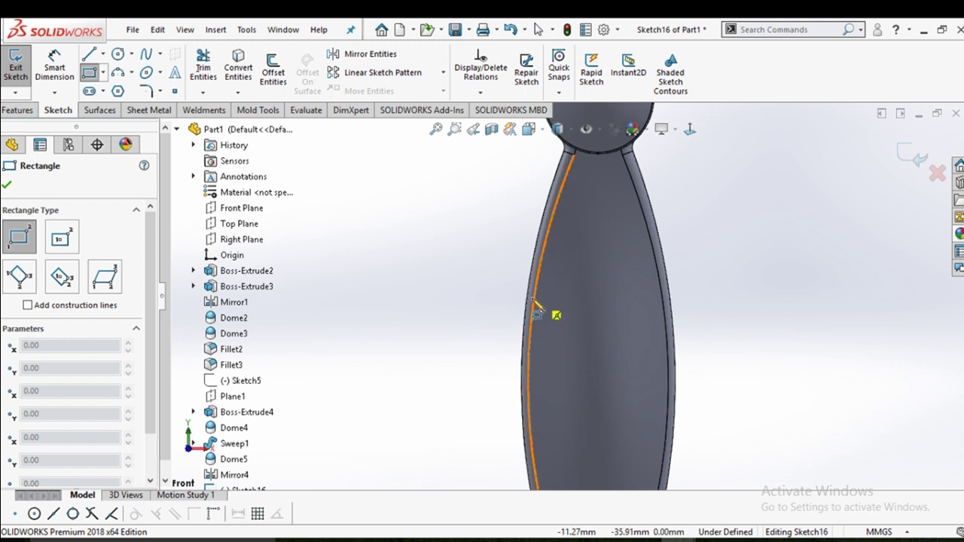
pyautogui.click(530, 299)
pyautogui.scroll(2, 543, 339)
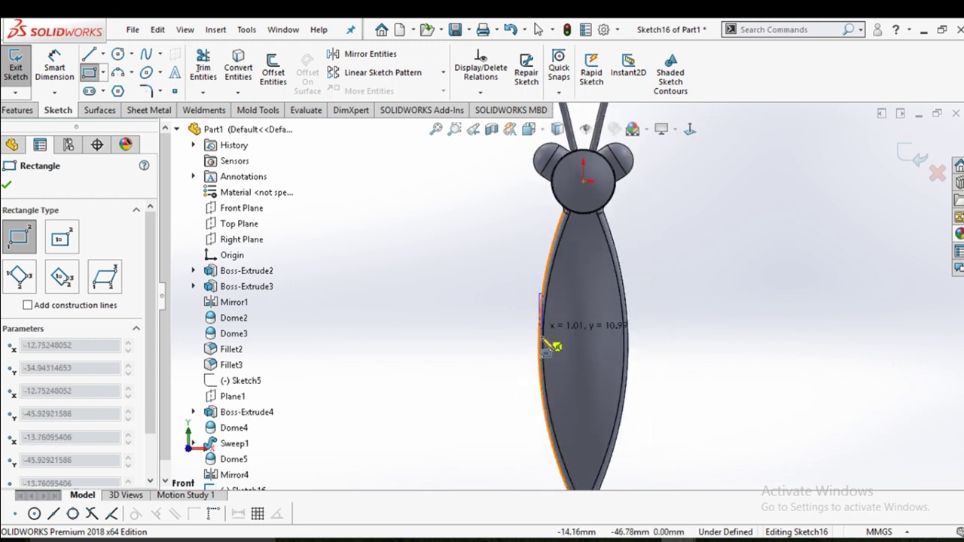
pyautogui.scroll(-1, 549, 344)
pyautogui.scroll(-1, 544, 350)
pyautogui.press('Escape')
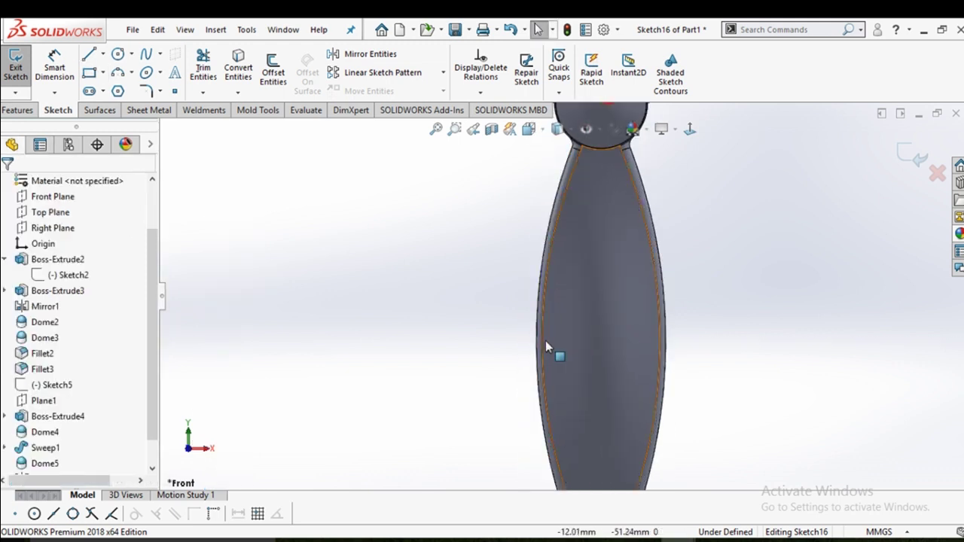
pyautogui.click(91, 72)
pyautogui.click(518, 274)
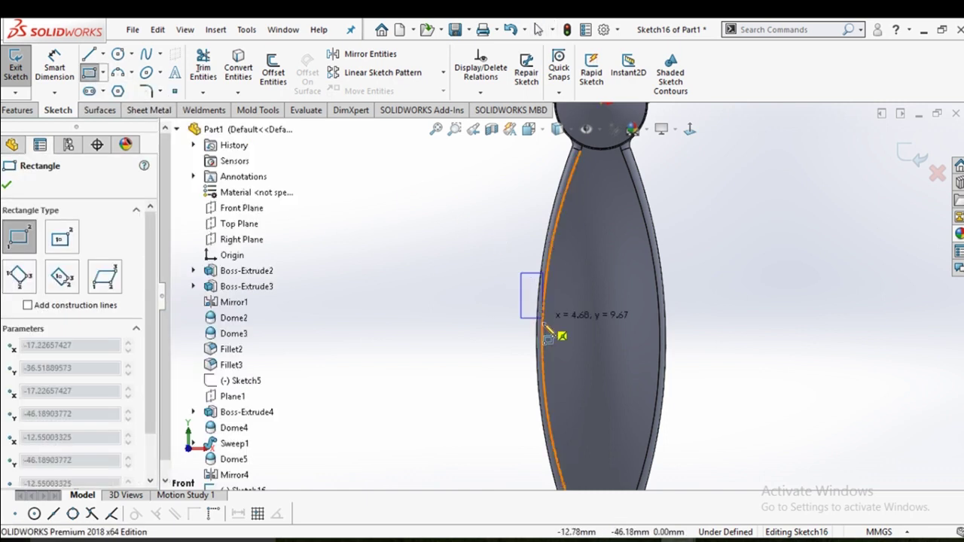
pyautogui.scroll(1, 565, 346)
pyautogui.scroll(1, 561, 357)
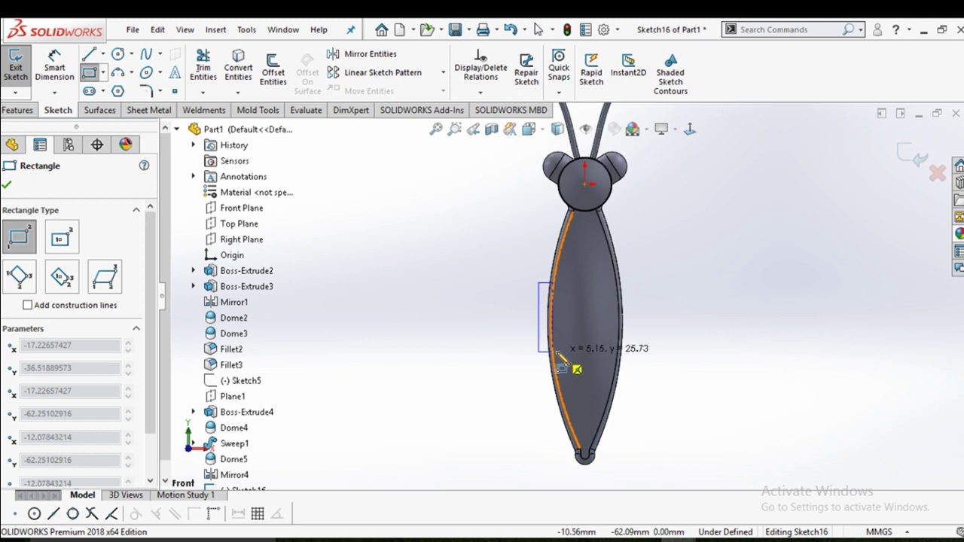
pyautogui.scroll(-2, 561, 351)
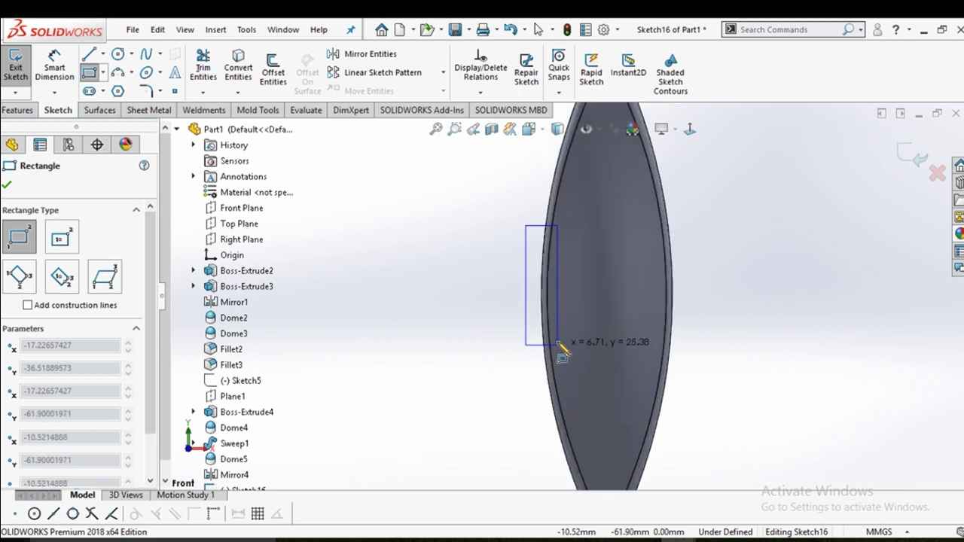
pyautogui.click(559, 332)
pyautogui.rightClick(562, 338)
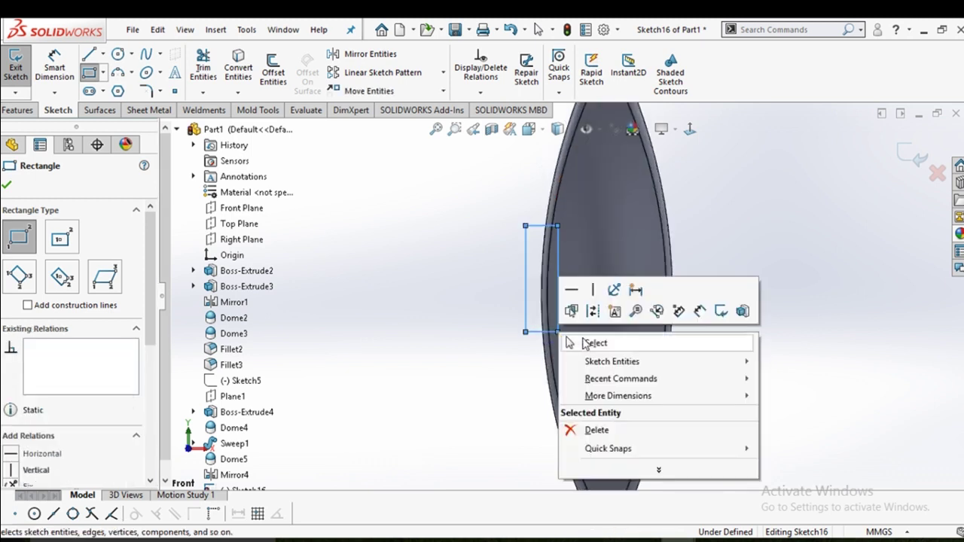
pyautogui.click(585, 344)
# Add a vertical centerline down from the origin, then drag a rectangle corner to widen it
pyautogui.click(103, 54)
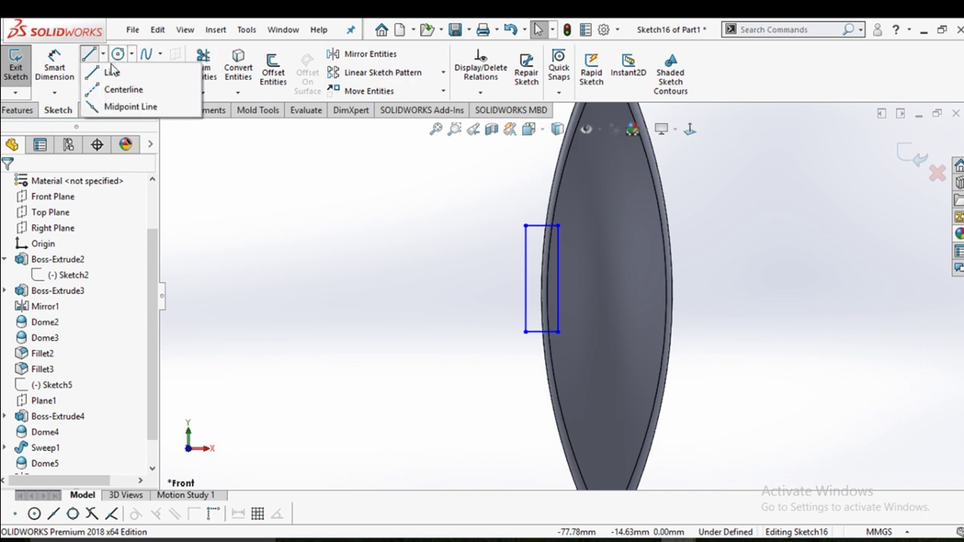
pyautogui.click(124, 88)
pyautogui.scroll(2, 572, 199)
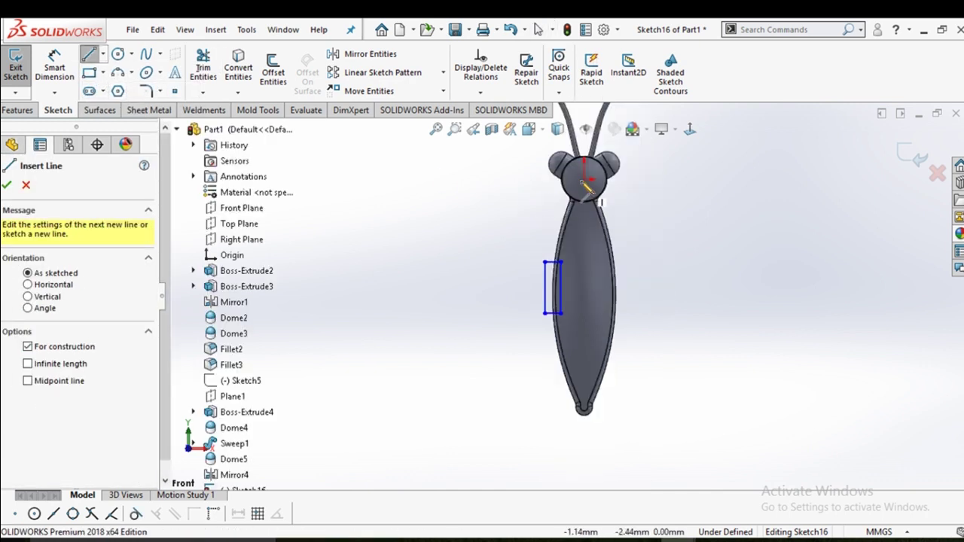
pyautogui.click(585, 181)
pyautogui.click(584, 237)
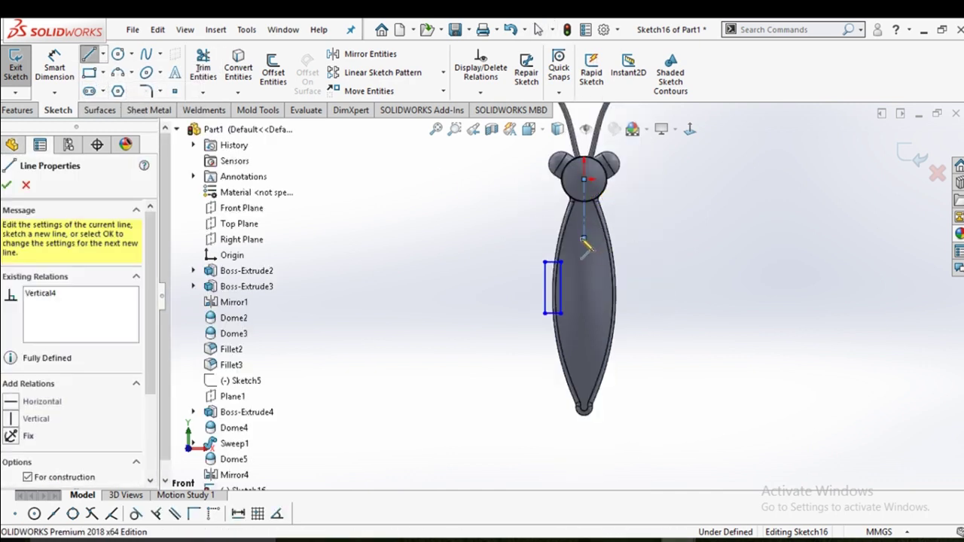
pyautogui.rightClick(591, 247)
pyautogui.click(612, 250)
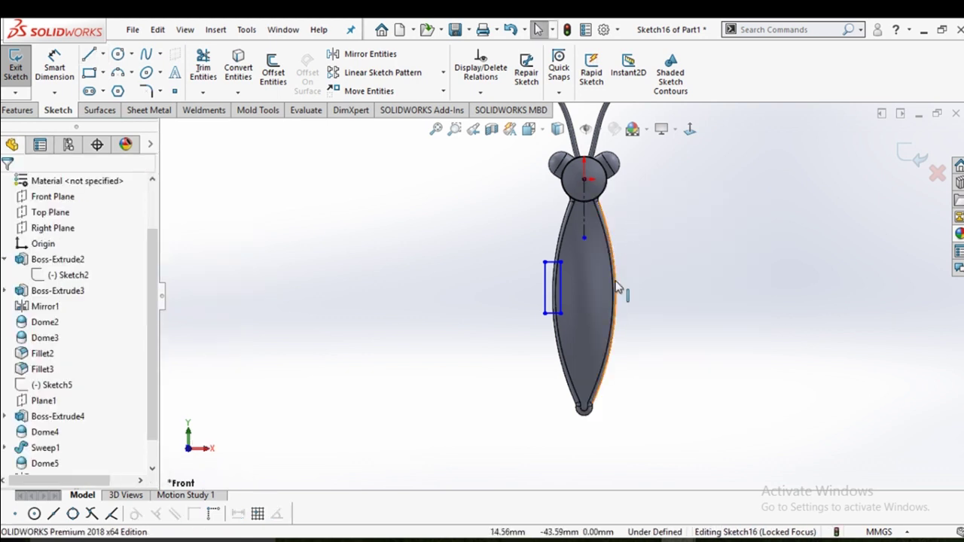
pyautogui.scroll(-3, 622, 290)
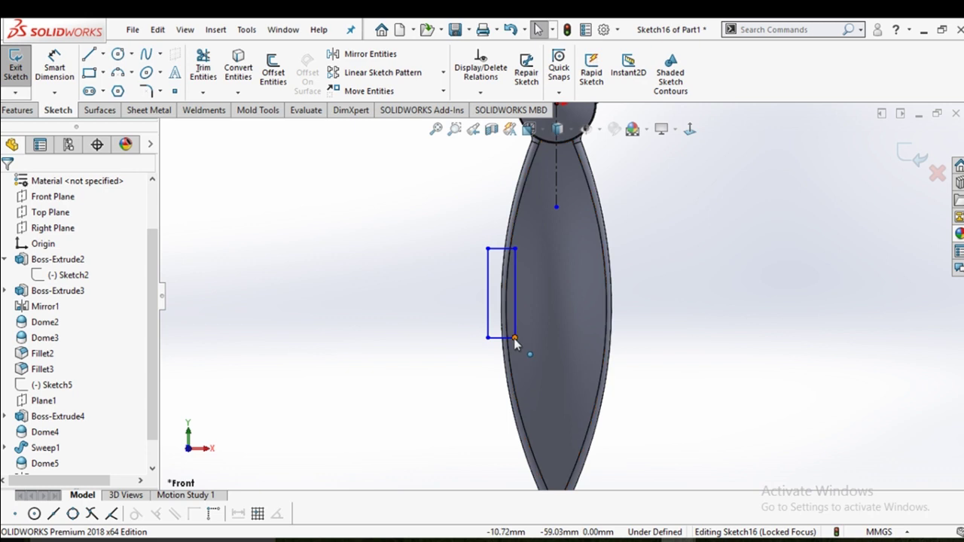
pyautogui.moveTo(515, 337)
pyautogui.mouseDown()
pyautogui.moveTo(534, 353)
pyautogui.moveTo(525, 347)
pyautogui.mouseUp()
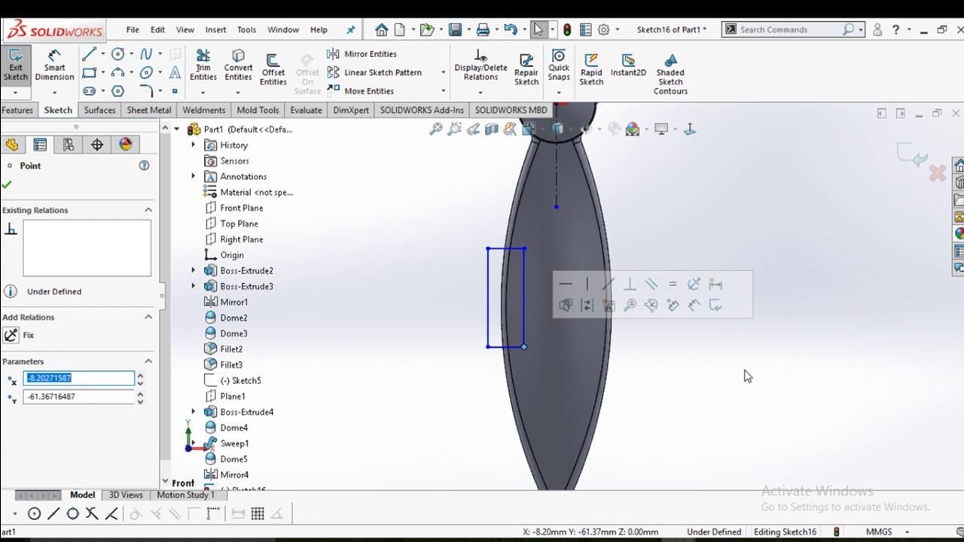
# Cut the rectangle into the body as an Extruded Cut, Mid Plane 5 mm
pyautogui.click(18, 110)
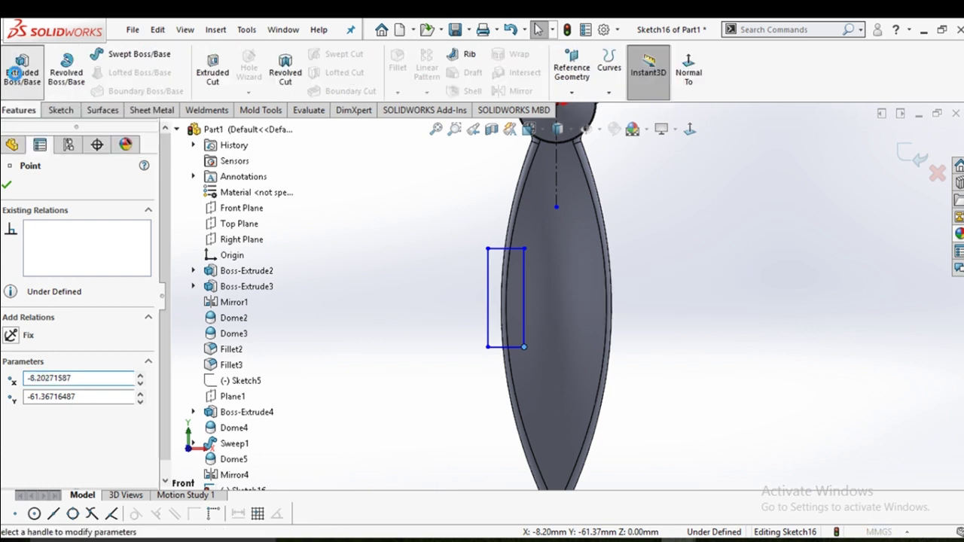
pyautogui.click(15, 73)
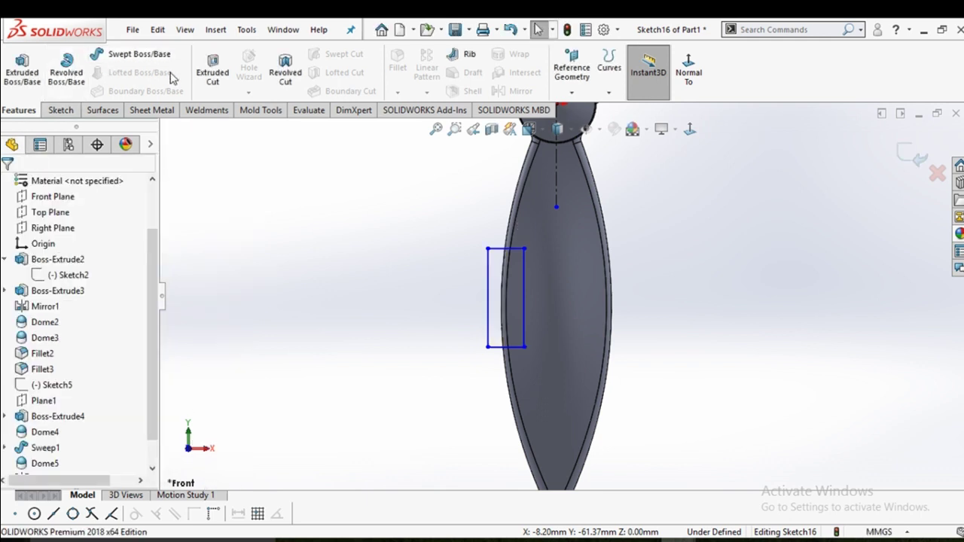
pyautogui.click(213, 69)
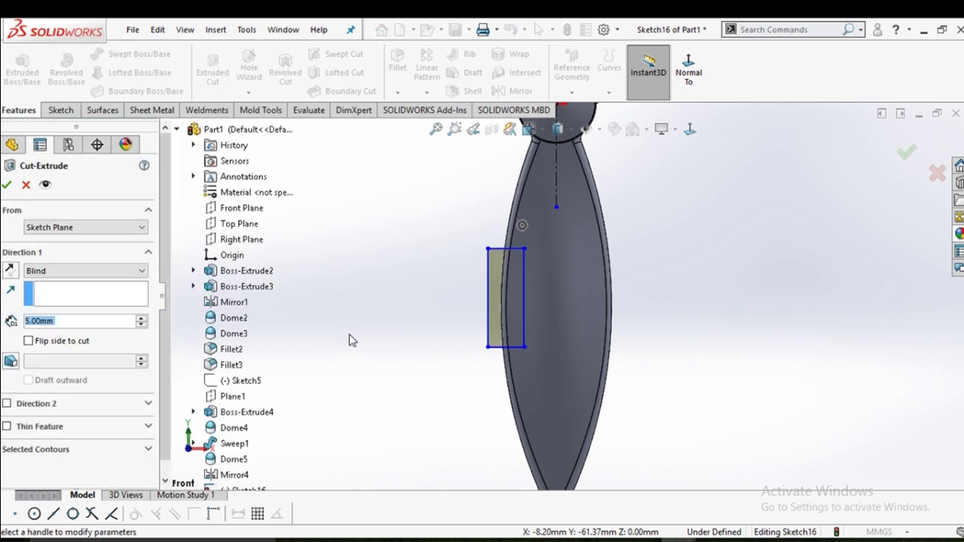
pyautogui.click(91, 274)
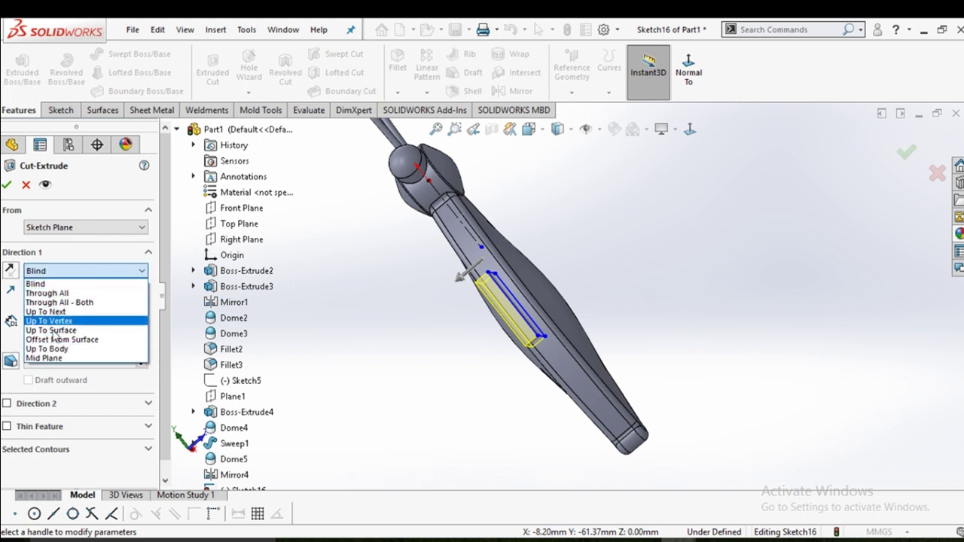
pyautogui.click(45, 358)
pyautogui.moveTo(379, 358); pyautogui.dragTo(349, 403, button='middle')
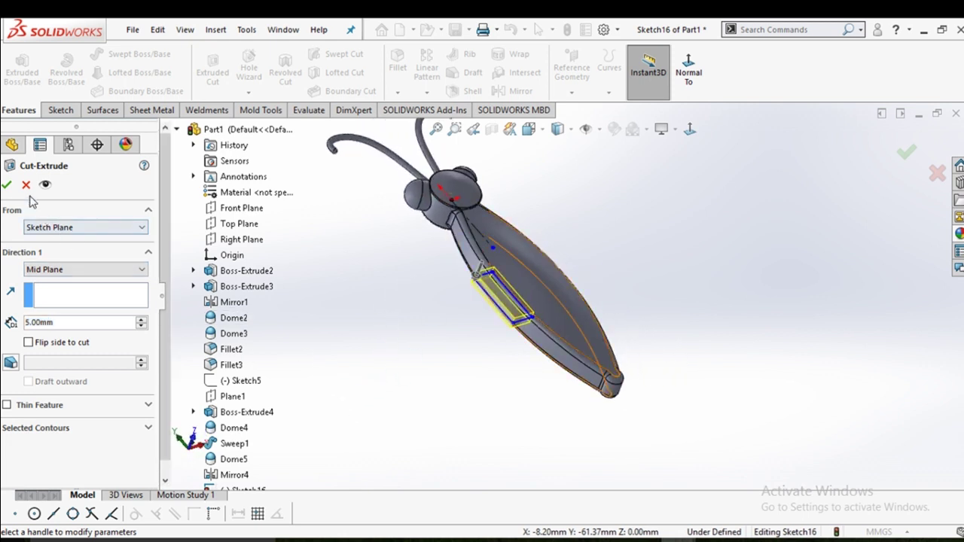
pyautogui.click(9, 186)
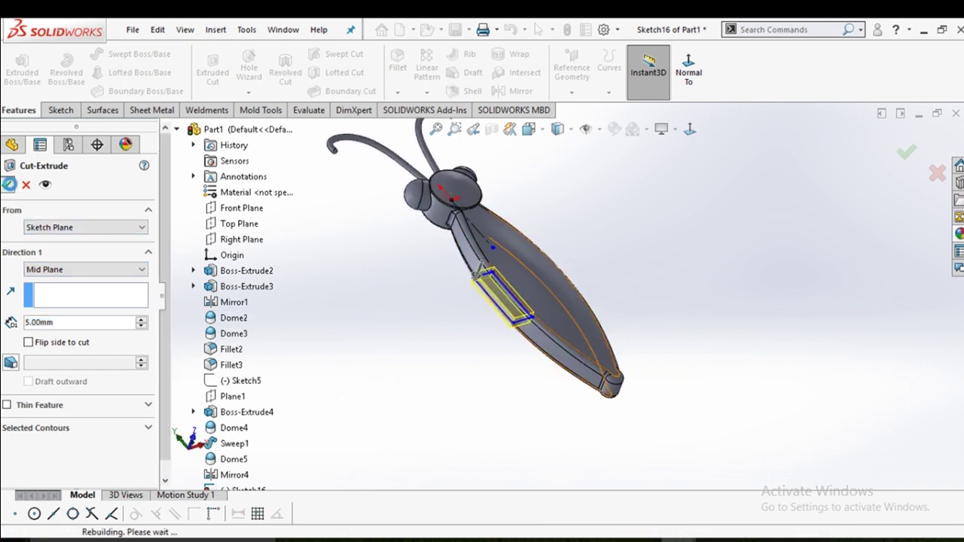
# Mirror Cut-Extrude1 about the Right Plane onto the opposite side
pyautogui.moveTo(646, 243)
pyautogui.mouseDown(button='middle')
pyautogui.moveTo(570, 221)
pyautogui.moveTo(591, 248)
pyautogui.mouseUp(button='middle')
pyautogui.click(509, 91)
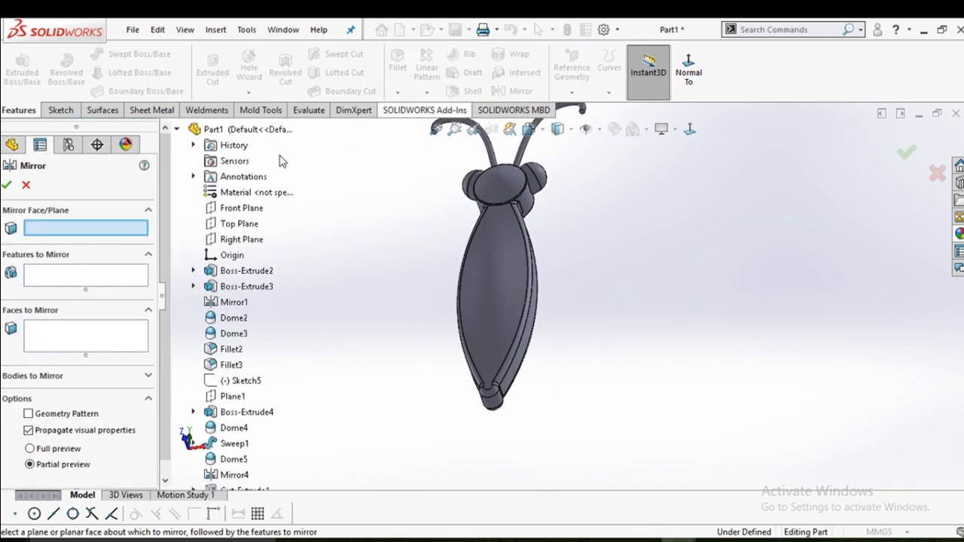
pyautogui.click(245, 240)
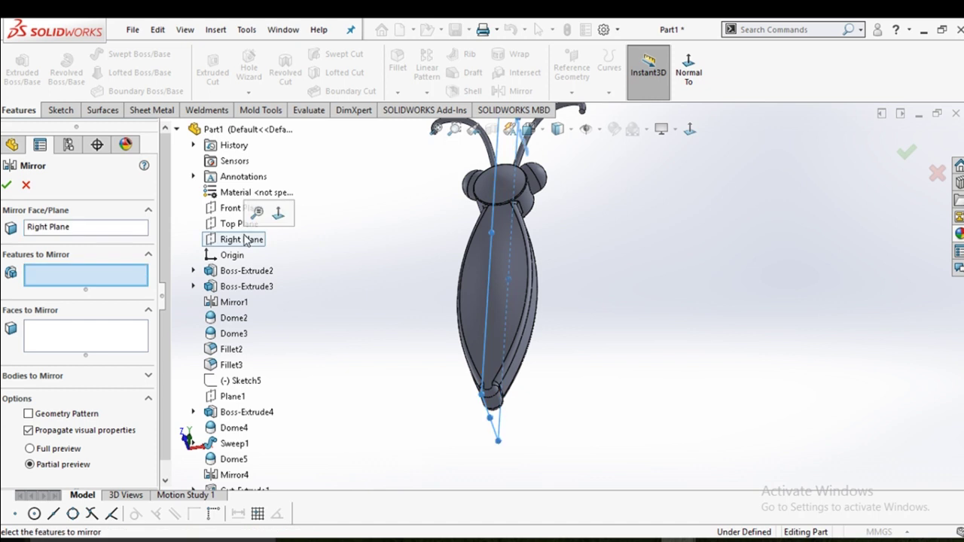
pyautogui.scroll(-1, 277, 443)
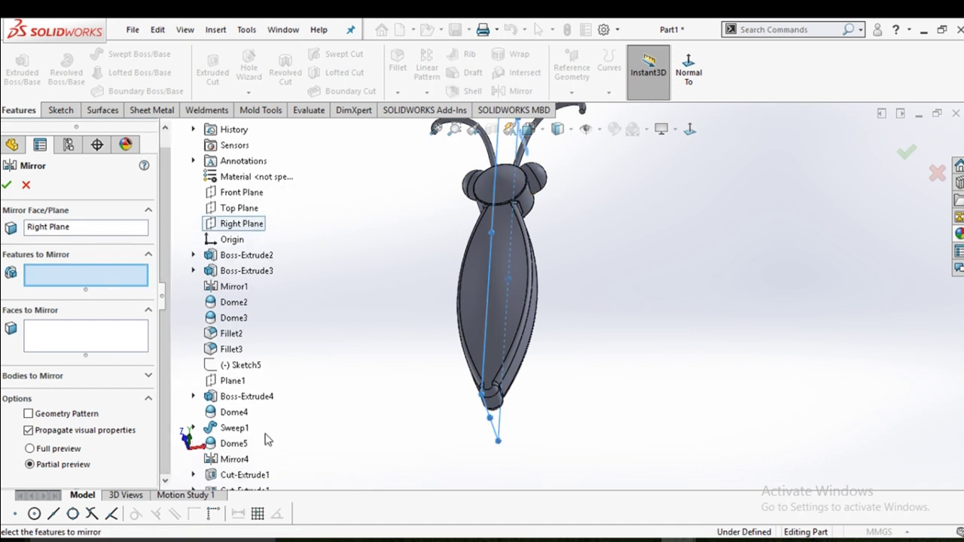
pyautogui.click(253, 476)
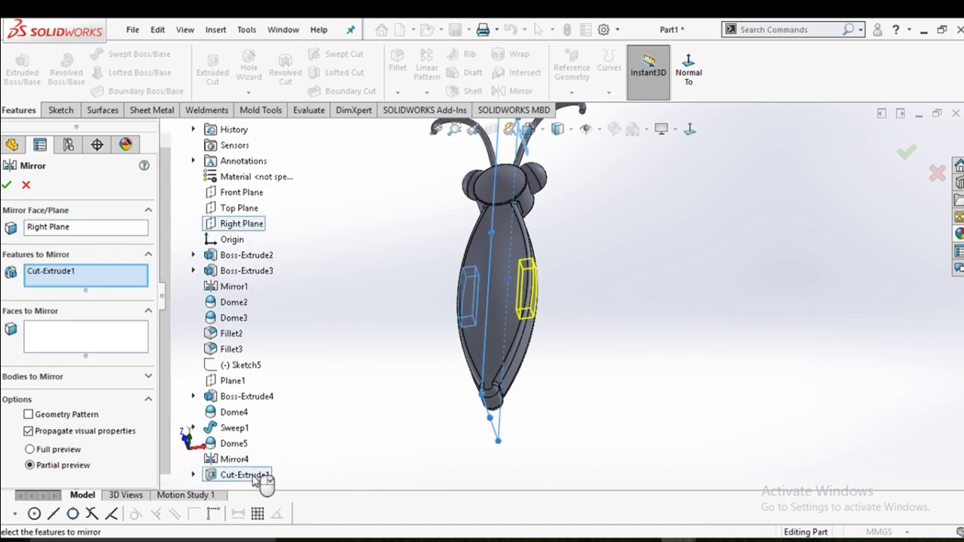
pyautogui.click(7, 188)
pyautogui.moveTo(419, 299)
pyautogui.mouseDown(button='middle')
pyautogui.moveTo(495, 196)
pyautogui.moveTo(537, 280)
pyautogui.moveTo(497, 281)
pyautogui.mouseUp(button='middle')
pyautogui.scroll(-5, 538, 280)
# Start a sketch on the slot's inner face and draw a small circle on it
pyautogui.click(497, 280)
pyautogui.click(563, 235)
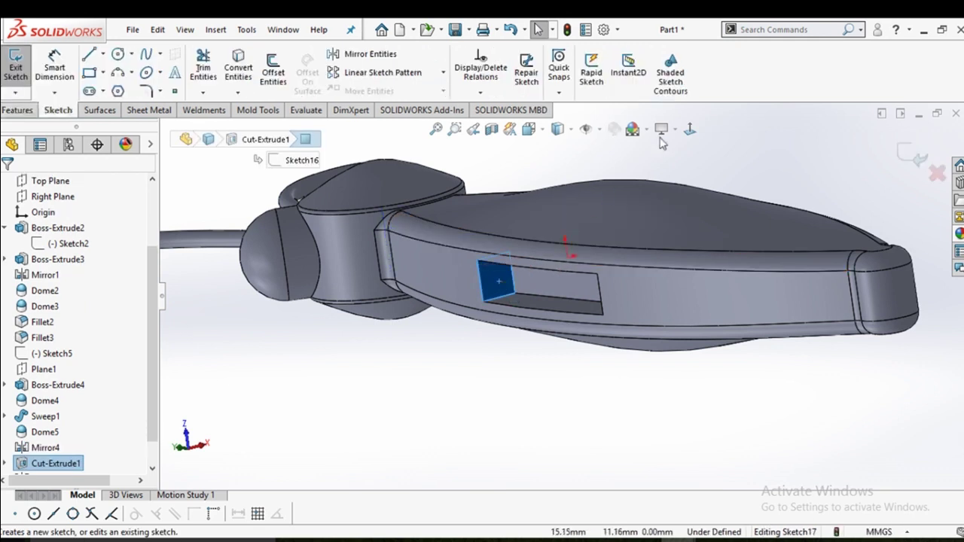
pyautogui.click(690, 129)
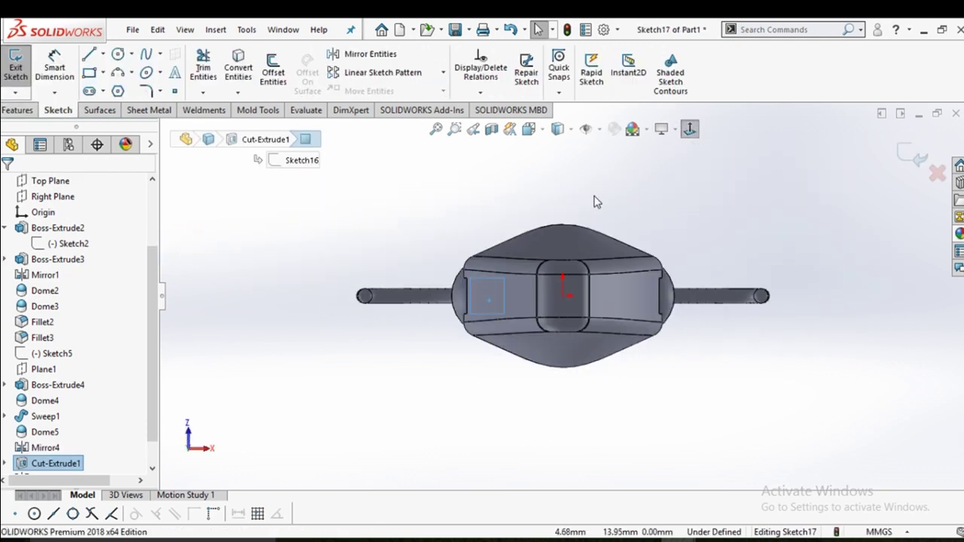
pyautogui.click(118, 54)
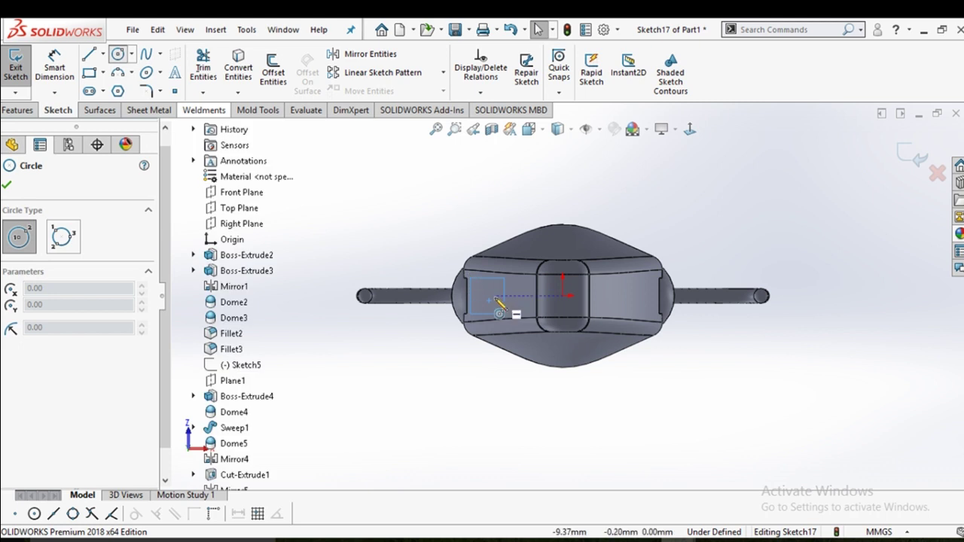
pyautogui.scroll(-3, 496, 307)
pyautogui.scroll(-2, 496, 307)
pyautogui.scroll(-2, 504, 299)
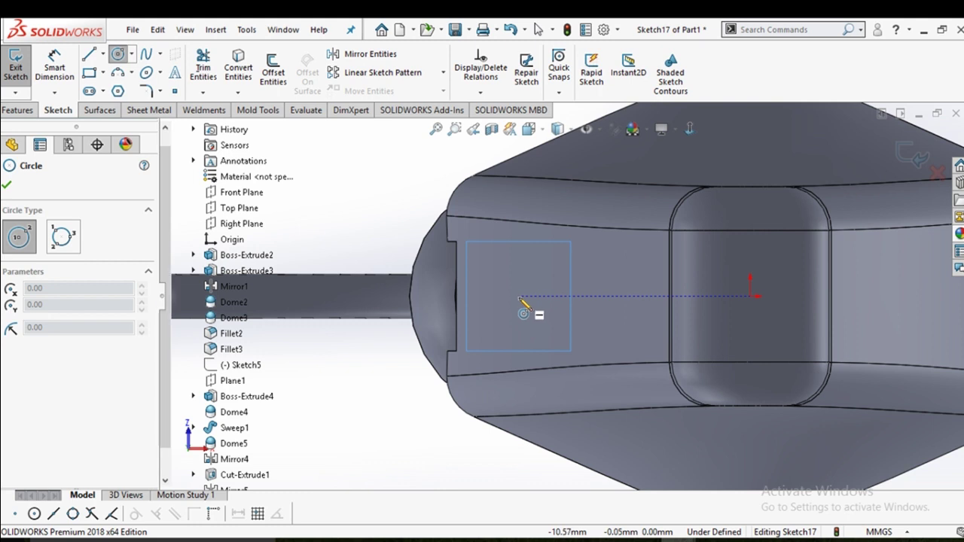
pyautogui.click(520, 297)
pyautogui.click(531, 306)
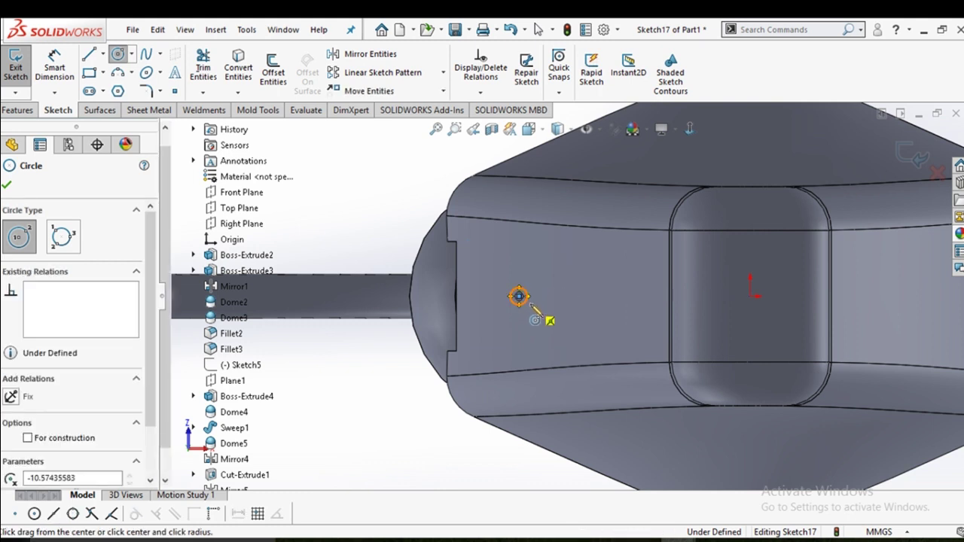
pyautogui.press('Escape')
# Dimension the small circle to a 1.00 mm diameter
pyautogui.press('d')
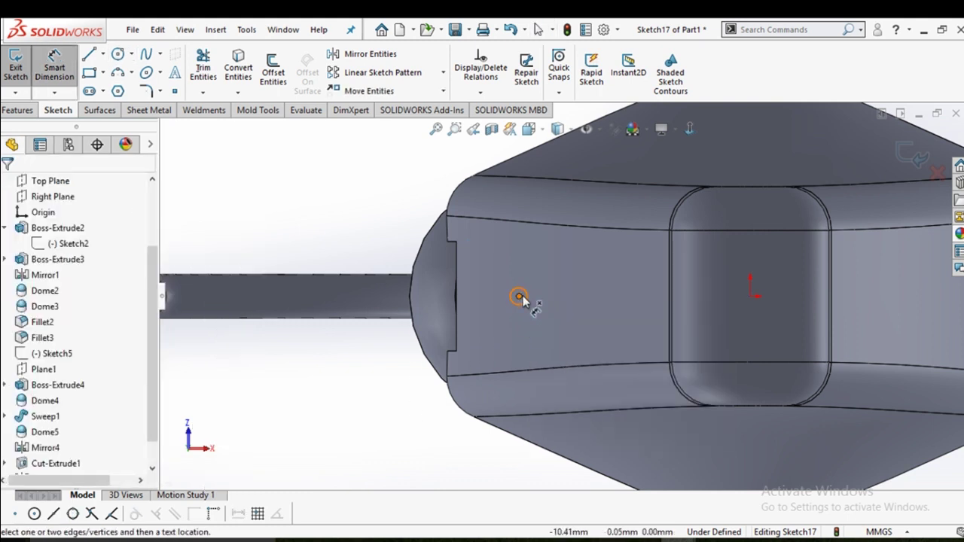
pyautogui.click(526, 299)
pyautogui.click(569, 260)
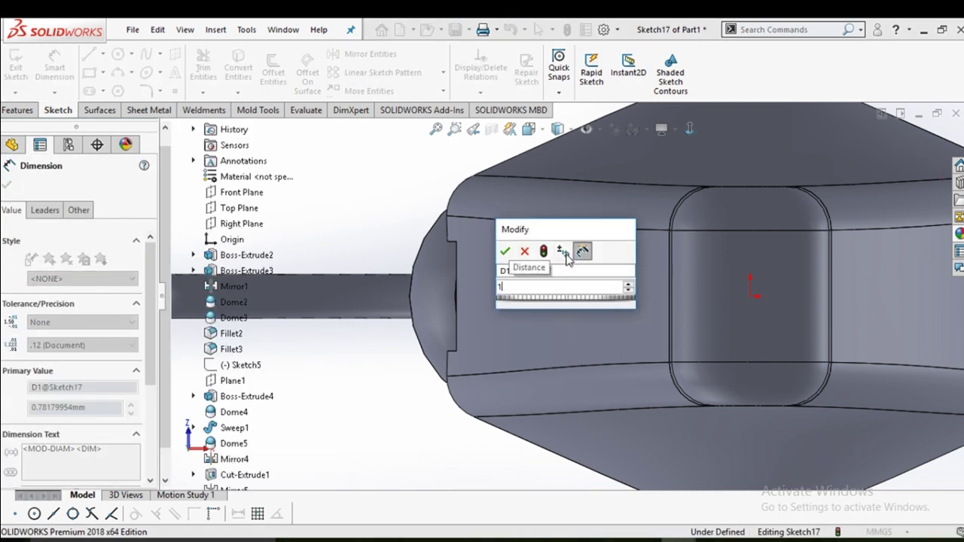
pyautogui.click(509, 250)
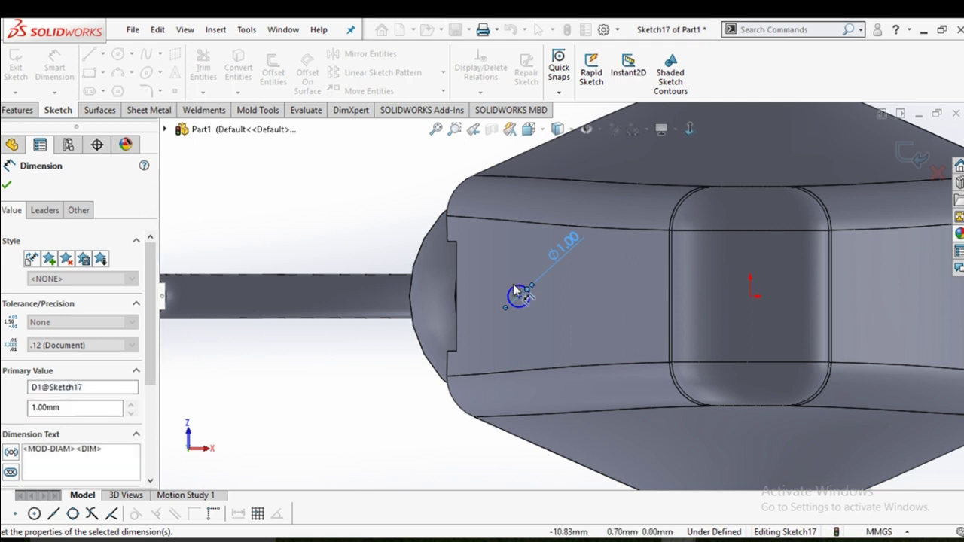
pyautogui.scroll(5, 532, 310)
pyautogui.moveTo(614, 323); pyautogui.dragTo(654, 294, button='middle')
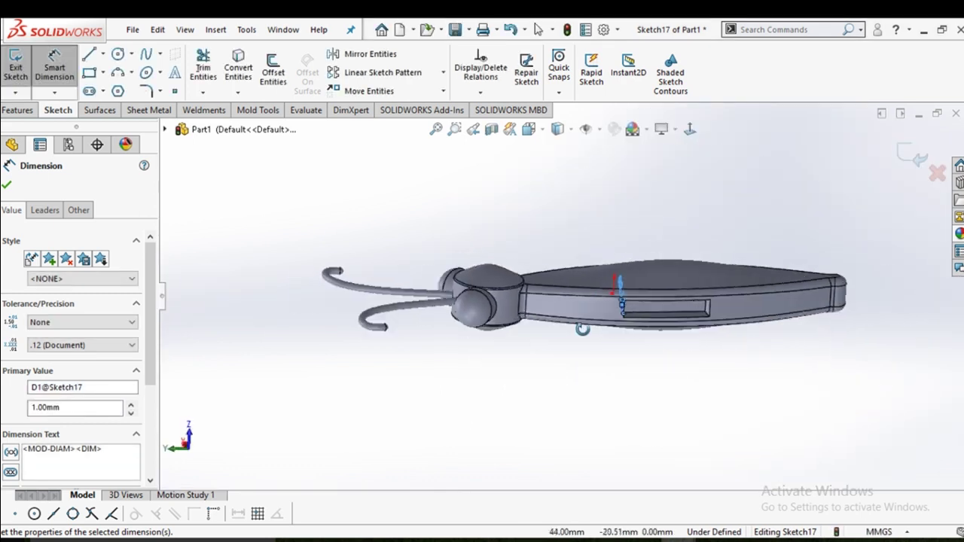
pyautogui.scroll(-3, 654, 294)
pyautogui.moveTo(716, 395); pyautogui.dragTo(655, 346, button='middle')
pyautogui.click(17, 109)
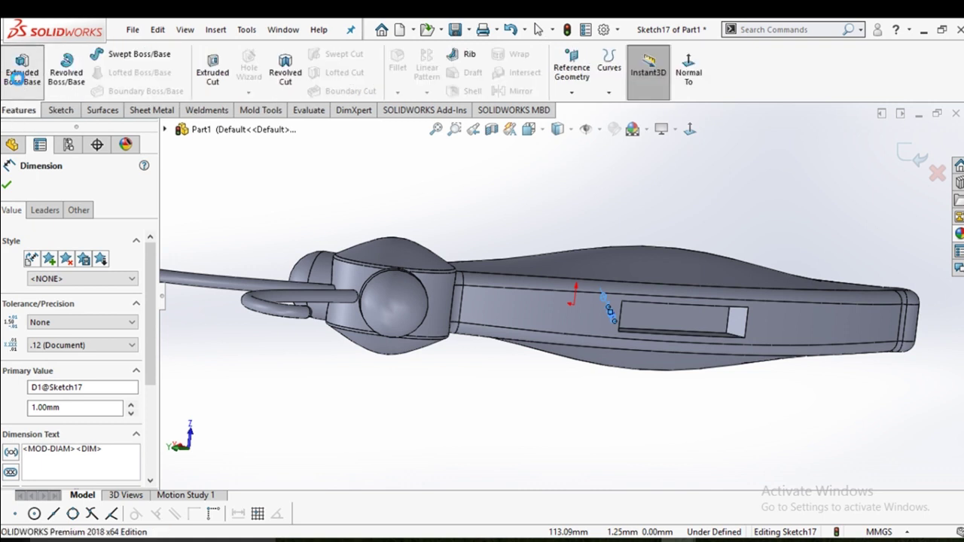
# Extrude the 1 mm circle Up To Surface on the slot's end face as Boss-Extrude5
pyautogui.click(22, 68)
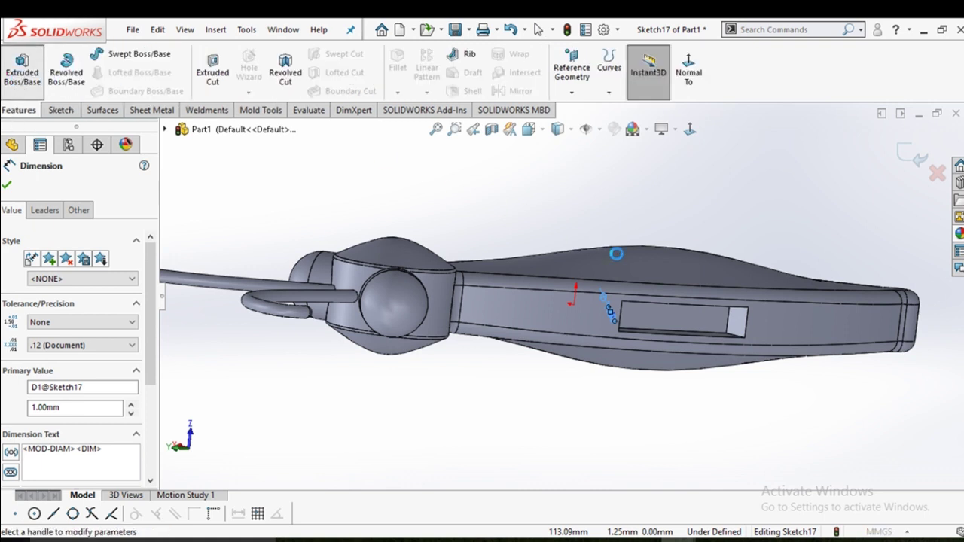
pyautogui.click(742, 325)
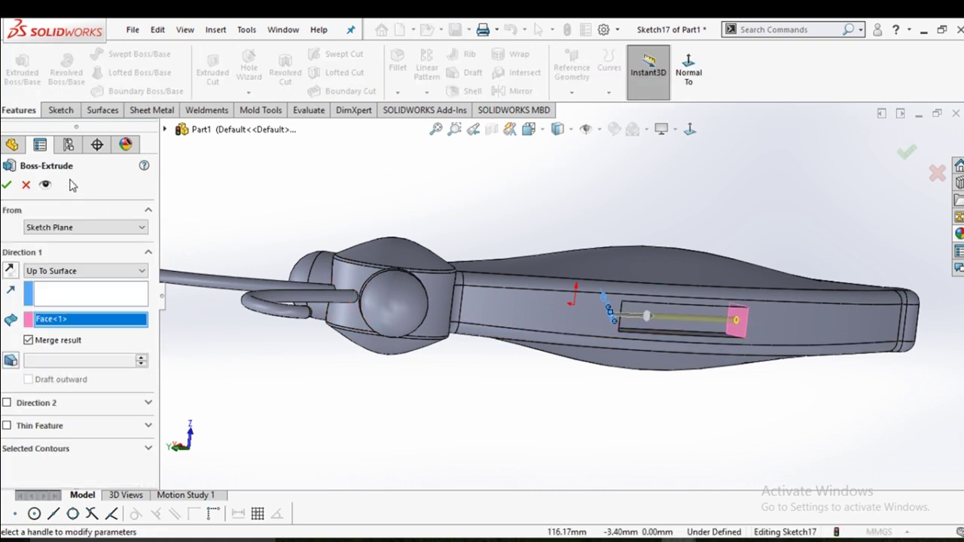
pyautogui.click(7, 185)
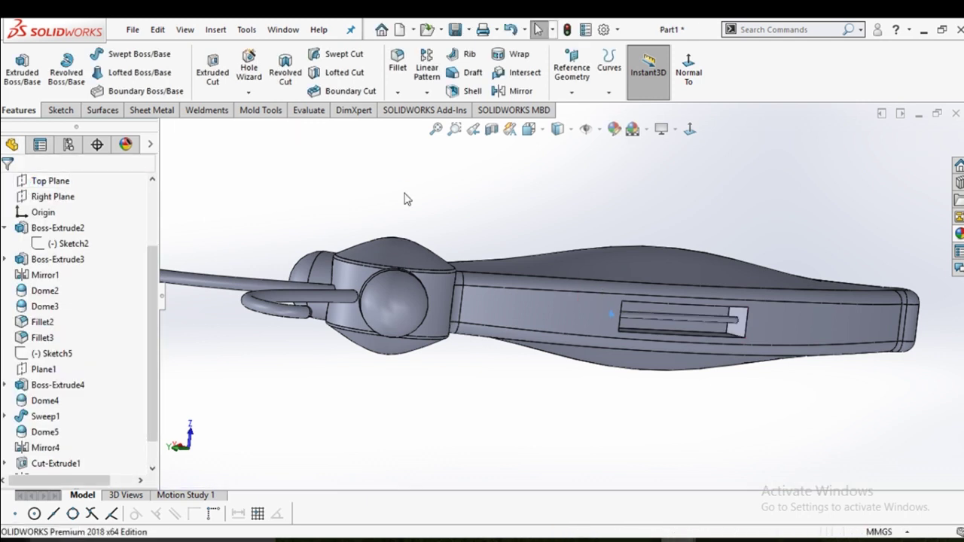
pyautogui.scroll(2, 622, 235)
pyautogui.moveTo(622, 236)
pyautogui.mouseDown(button='middle')
pyautogui.moveTo(541, 217)
pyautogui.moveTo(518, 267)
pyautogui.mouseUp(button='middle')
pyautogui.moveTo(552, 234)
pyautogui.mouseDown(button='middle')
pyautogui.moveTo(509, 308)
pyautogui.moveTo(501, 209)
pyautogui.mouseUp(button='middle')
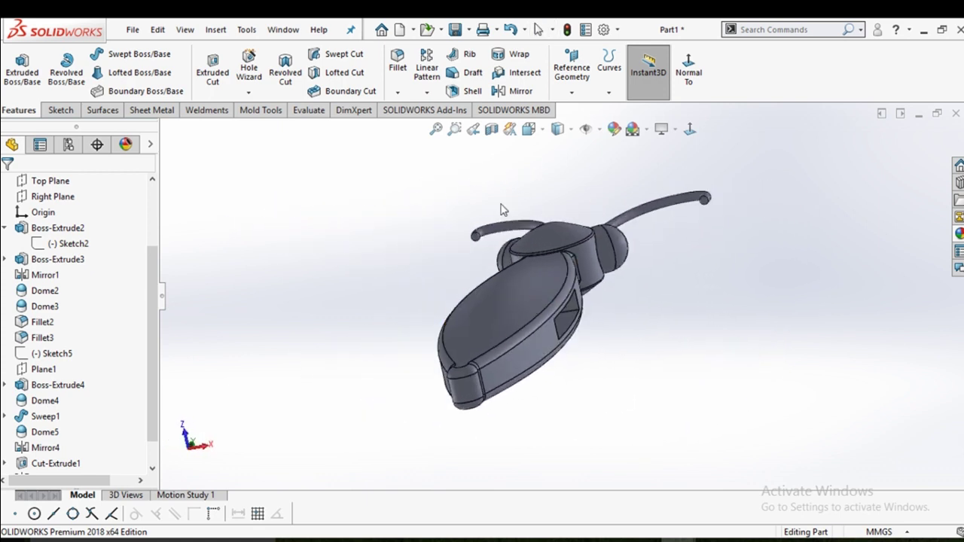
# Mirror Boss-Extrude5 about the Right Plane
pyautogui.click(519, 93)
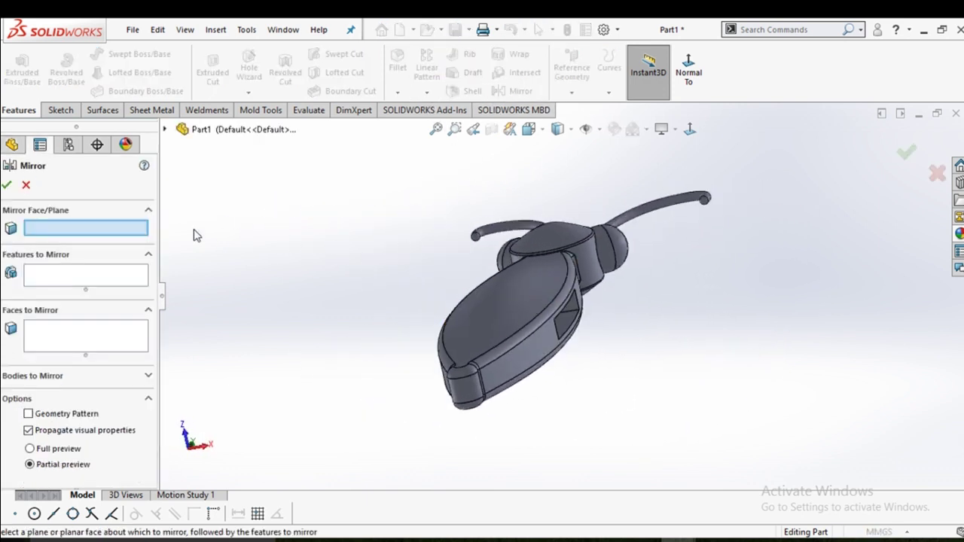
pyautogui.click(165, 128)
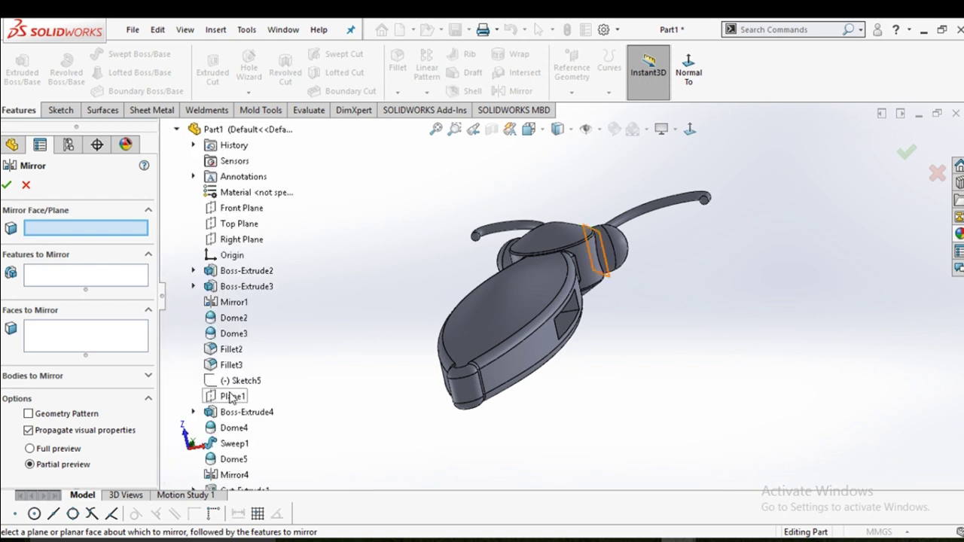
pyautogui.scroll(-1, 256, 442)
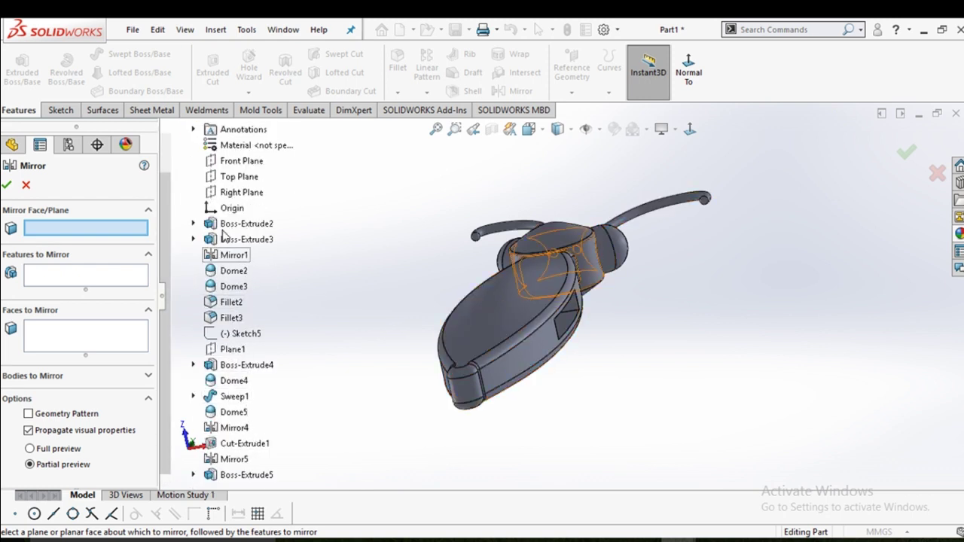
pyautogui.click(235, 192)
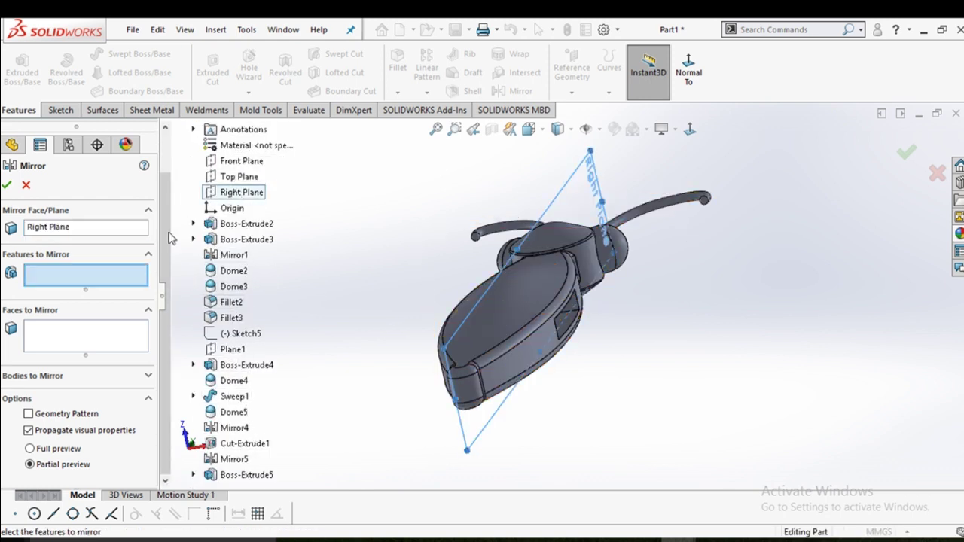
pyautogui.click(247, 475)
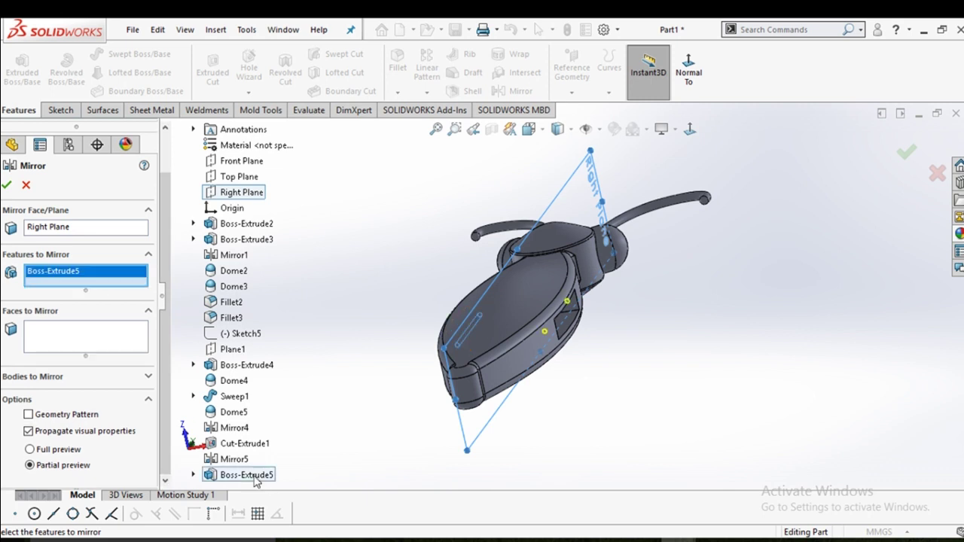
pyautogui.click(8, 186)
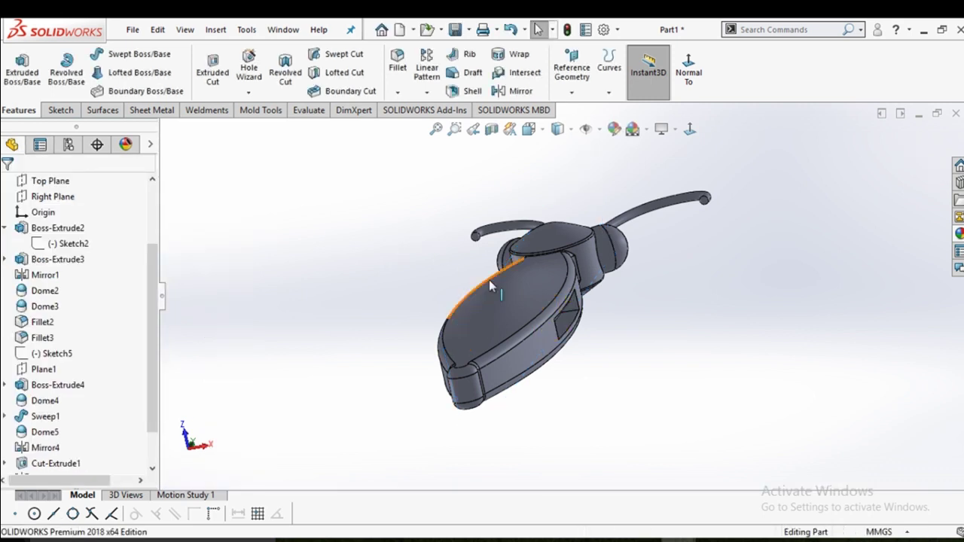
pyautogui.moveTo(434, 240)
pyautogui.mouseDown(button='middle')
pyautogui.moveTo(456, 238)
pyautogui.moveTo(598, 337)
pyautogui.moveTo(511, 219)
pyautogui.moveTo(534, 338)
pyautogui.moveTo(538, 243)
pyautogui.moveTo(493, 295)
pyautogui.moveTo(522, 326)
pyautogui.moveTo(580, 354)
pyautogui.mouseUp(button='middle')
pyautogui.press('space')
pyautogui.click(489, 308)
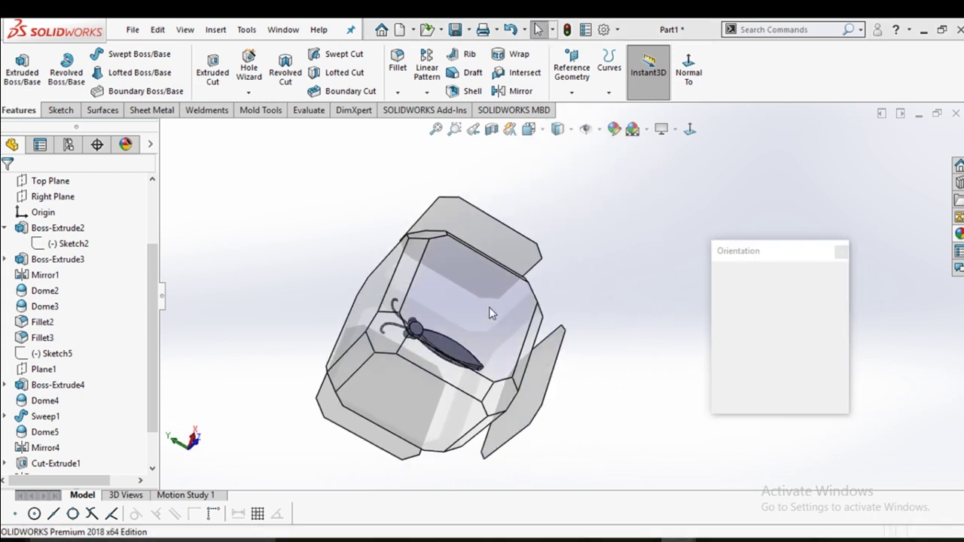
pyautogui.click(69, 244)
pyautogui.click(83, 199)
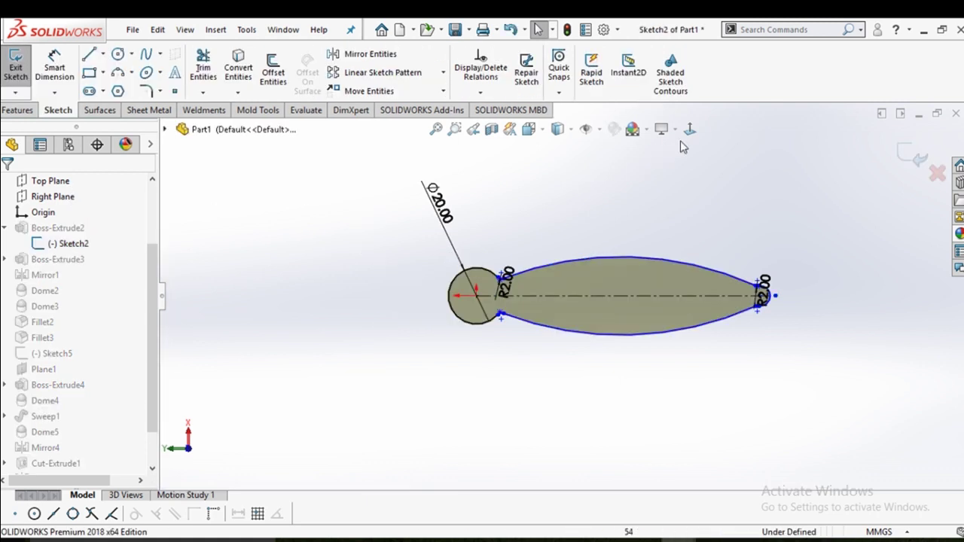
pyautogui.moveTo(742, 409); pyautogui.dragTo(686, 247, button='right')
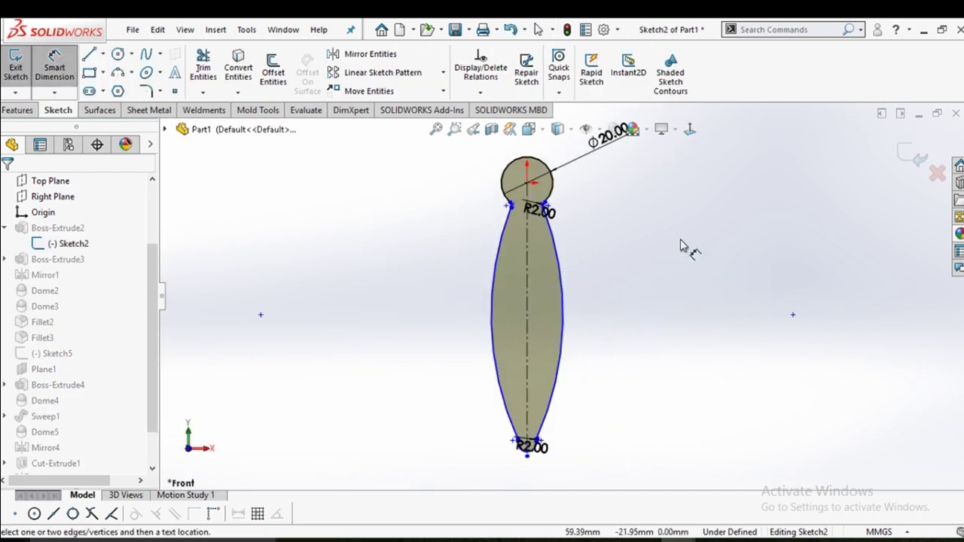
pyautogui.click(527, 182)
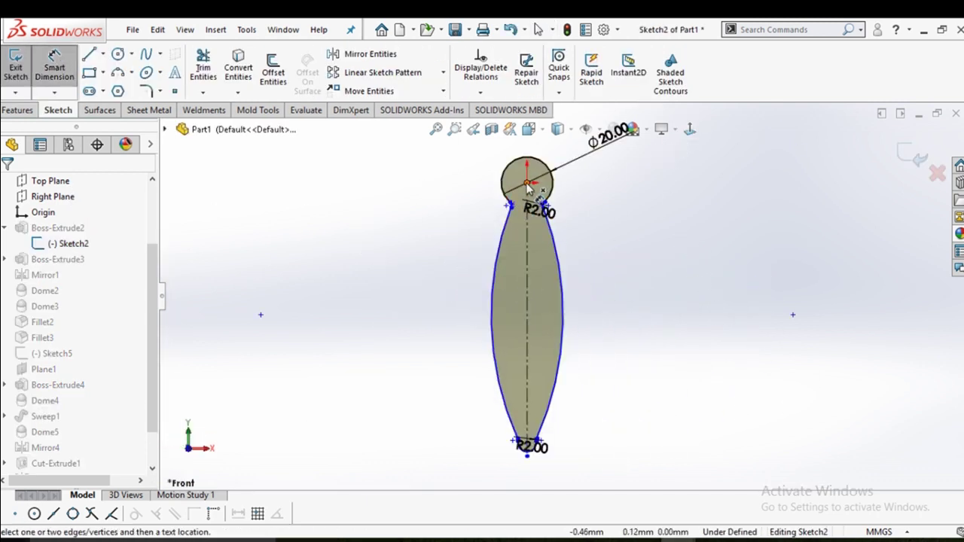
pyautogui.click(540, 448)
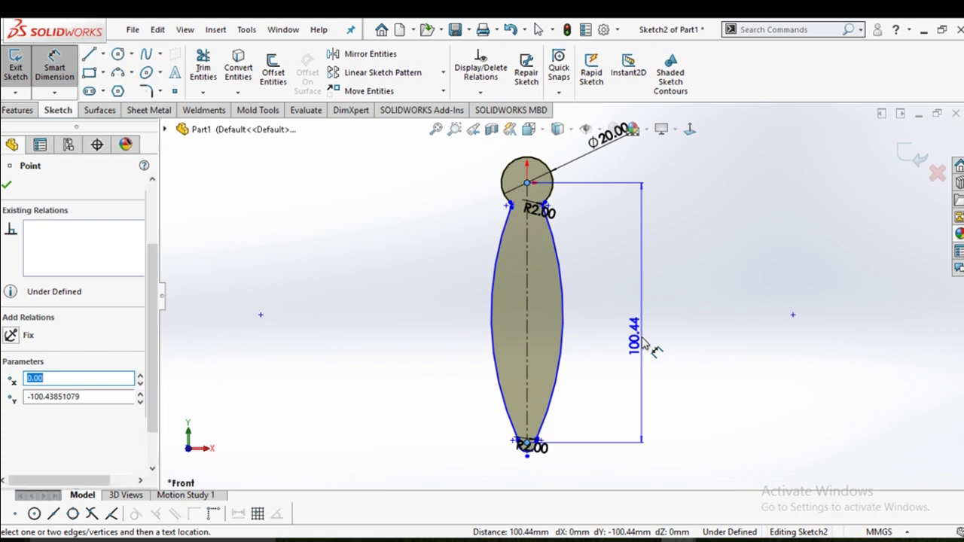
pyautogui.press('Escape')
pyautogui.press('Escape')
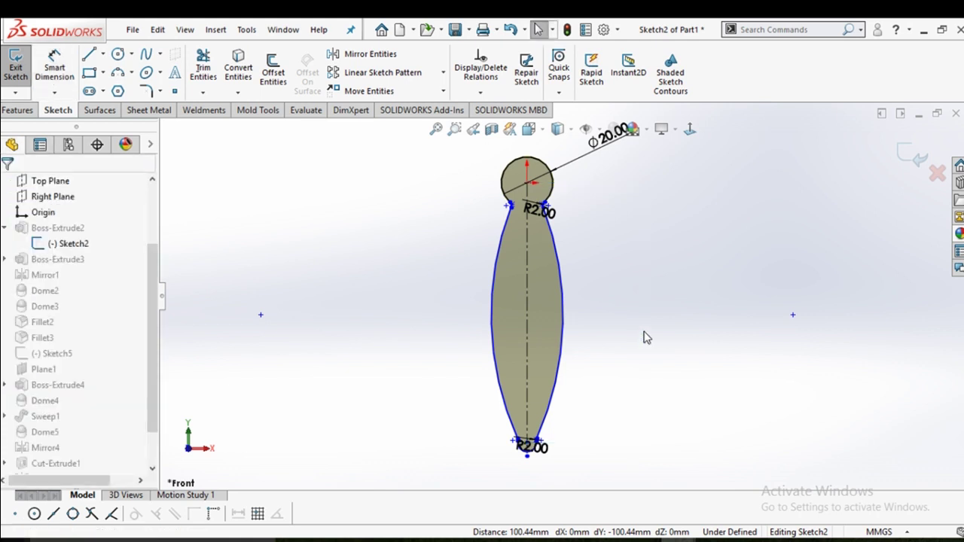
pyautogui.click(915, 156)
pyautogui.moveTo(622, 346)
pyautogui.mouseDown(button='middle')
pyautogui.moveTo(620, 179)
pyautogui.moveTo(731, 241)
pyautogui.moveTo(639, 309)
pyautogui.moveTo(558, 248)
pyautogui.moveTo(548, 316)
pyautogui.mouseUp(button='middle')
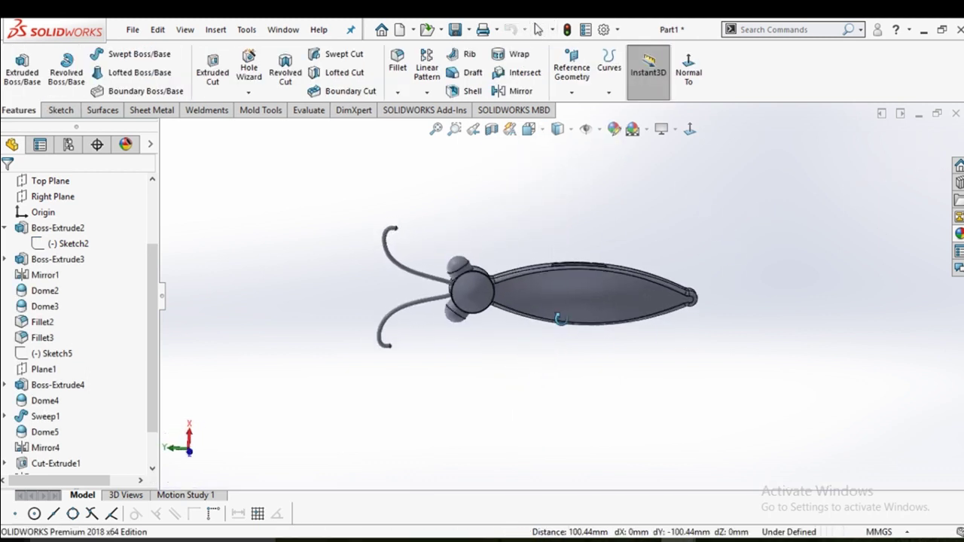
# Create a new part, Part3, and start Sketch1 on its Front Plane
pyautogui.click(312, 30)
pyautogui.click(324, 50)
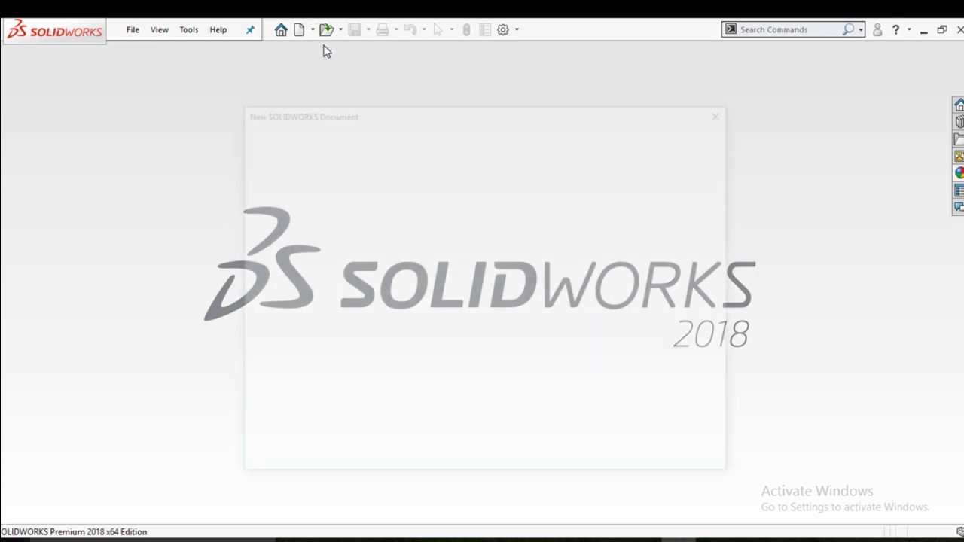
pyautogui.click(561, 445)
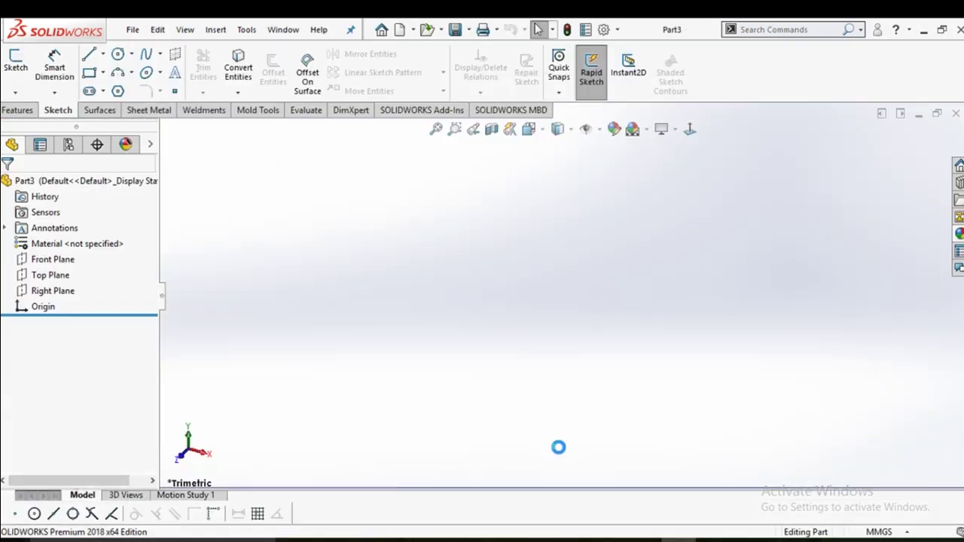
pyautogui.click(67, 260)
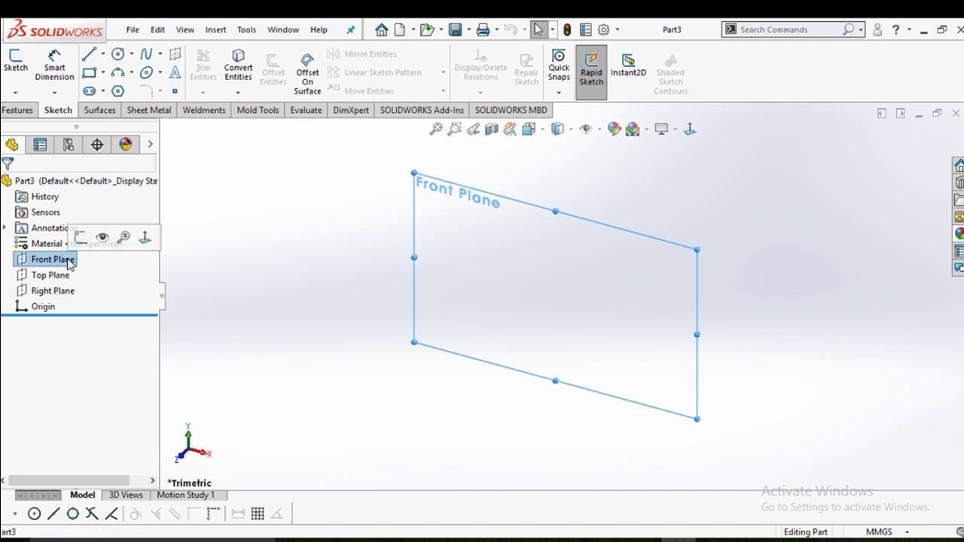
pyautogui.click(79, 237)
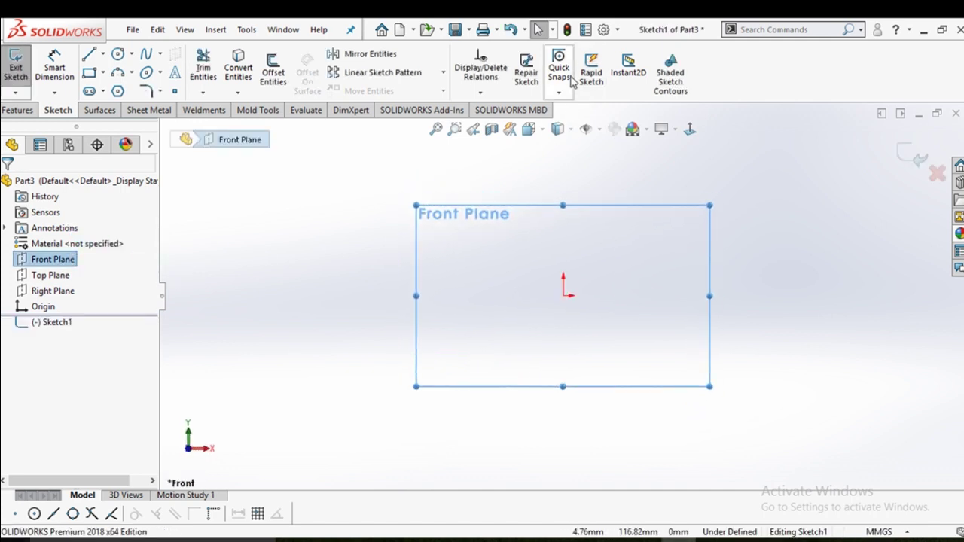
pyautogui.click(617, 31)
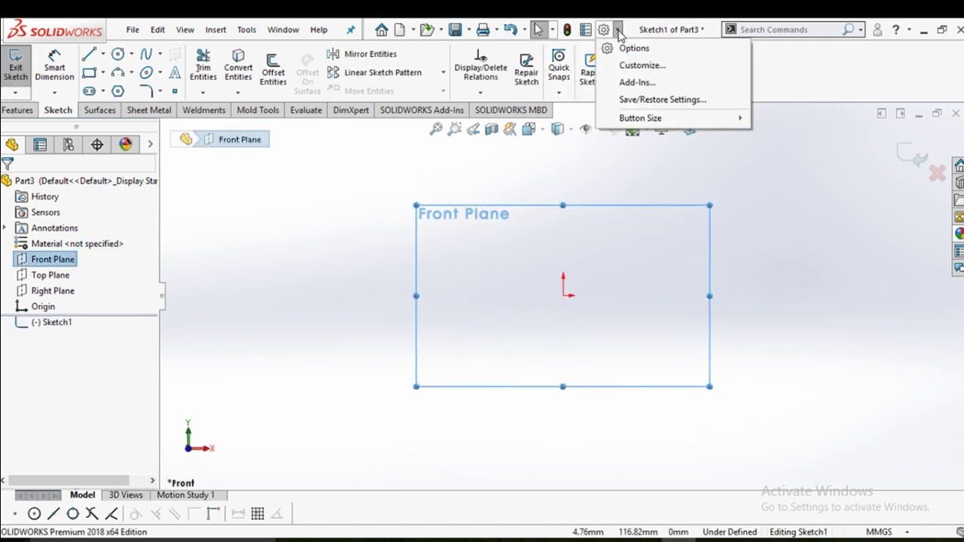
# Enable the Autotrace add-in
pyautogui.click(637, 82)
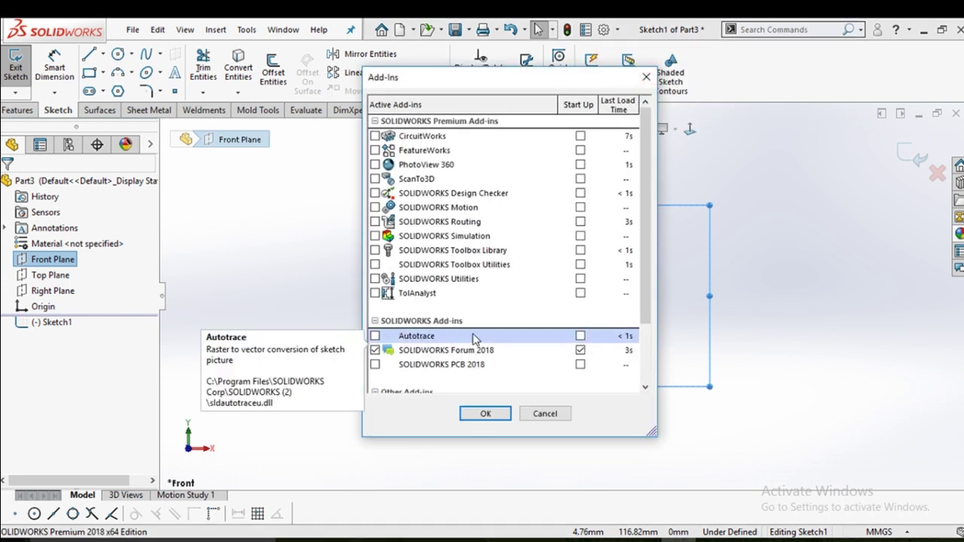
pyautogui.click(375, 336)
pyautogui.click(485, 413)
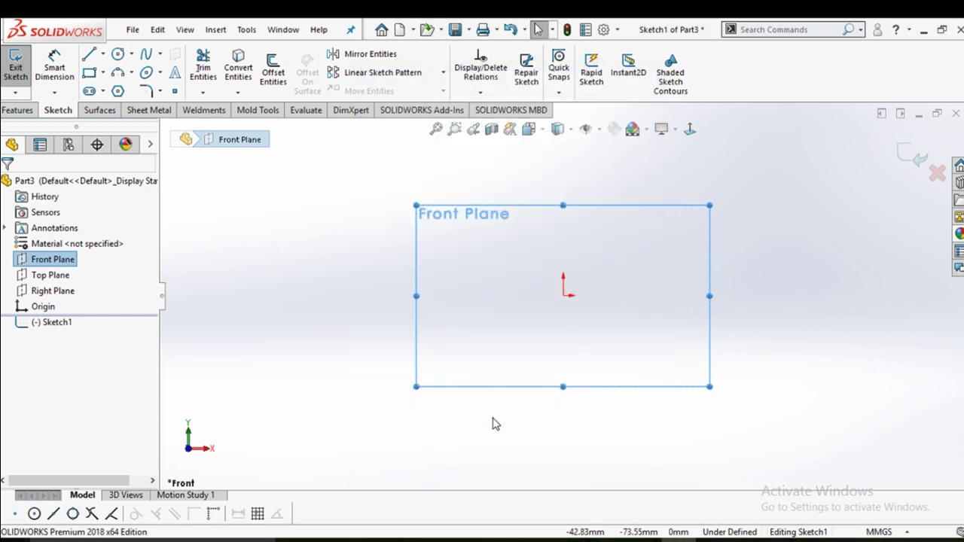
# Choose Tools > Sketch Tools > Sketch Picture to bring up the picture file window
pyautogui.click(216, 30)
pyautogui.click(220, 31)
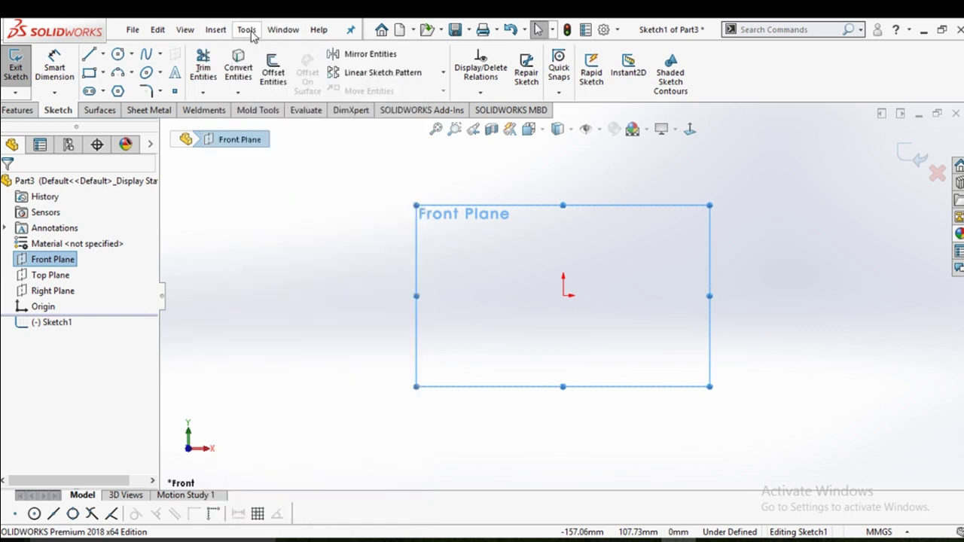
pyautogui.click(248, 32)
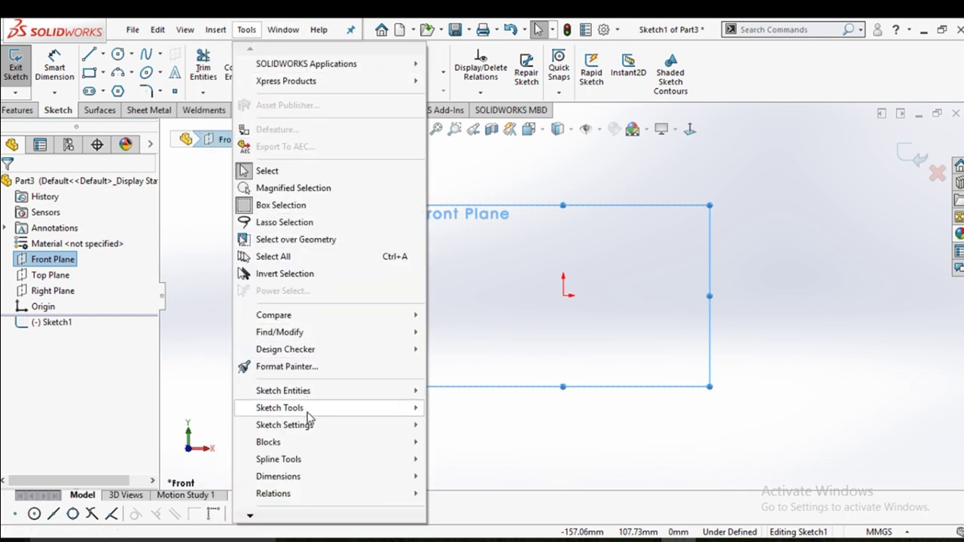
pyautogui.moveTo(279, 407)
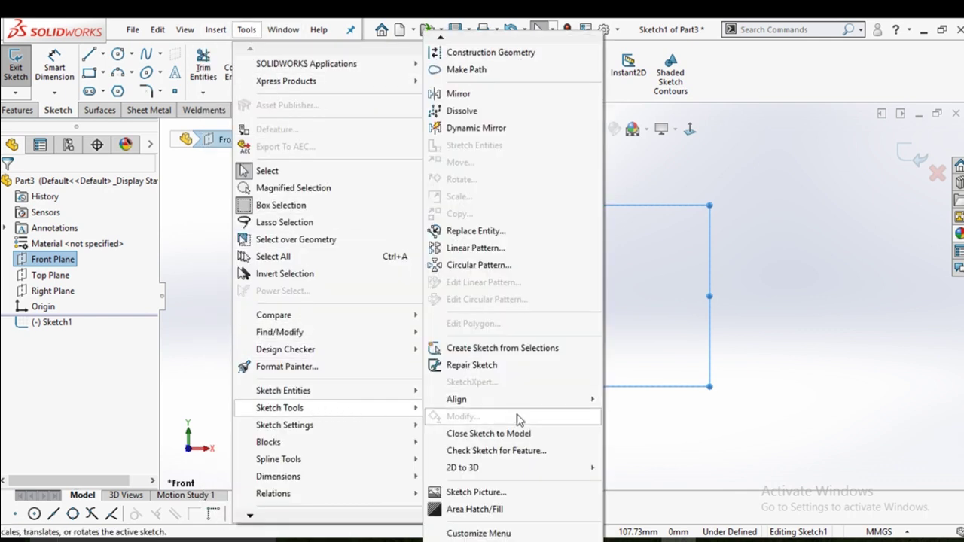
pyautogui.click(544, 498)
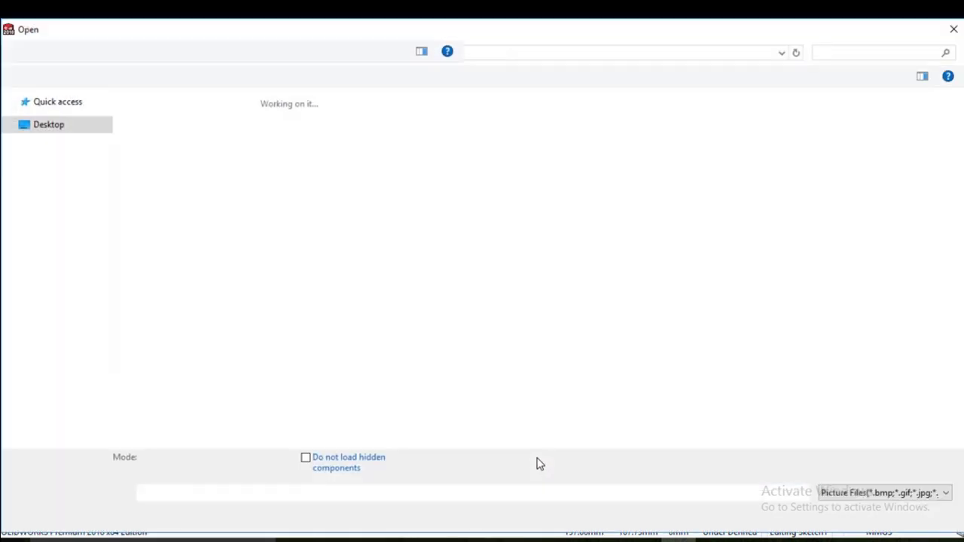
# Insert the butterfly image as Sketch Picture1 and accept its 580 × 386 mm placement
pyautogui.click(844, 131)
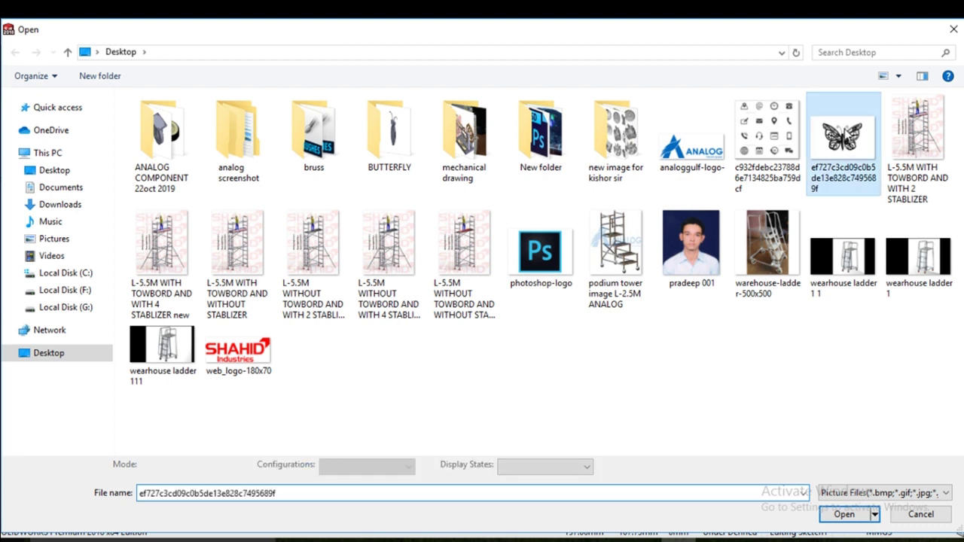
pyautogui.click(841, 519)
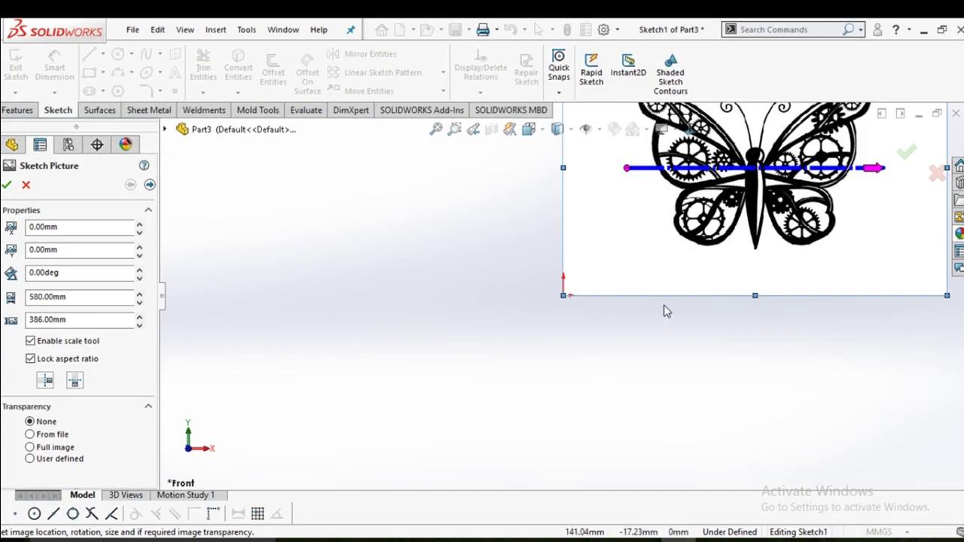
pyautogui.click(906, 152)
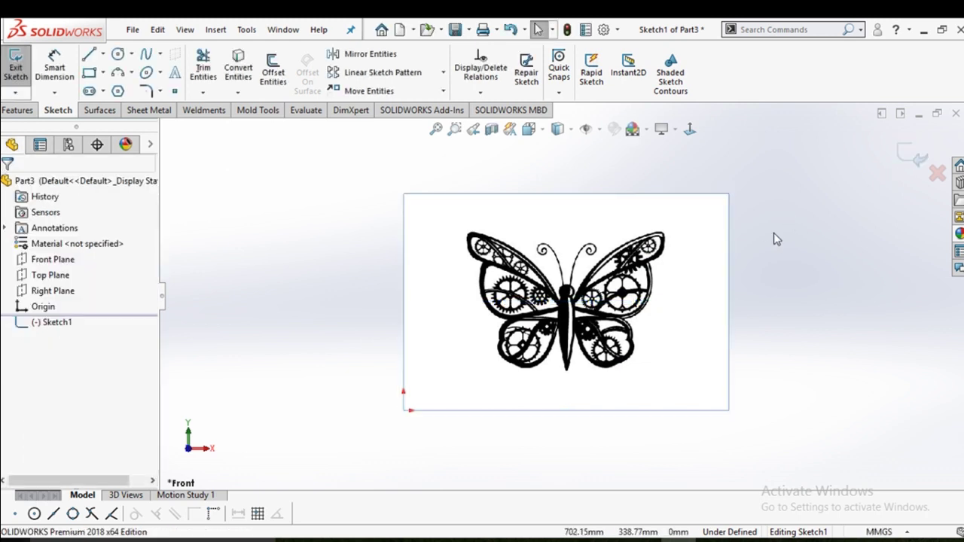
pyautogui.scroll(-1, 547, 320)
pyautogui.scroll(-1, 549, 320)
pyautogui.scroll(-1, 554, 320)
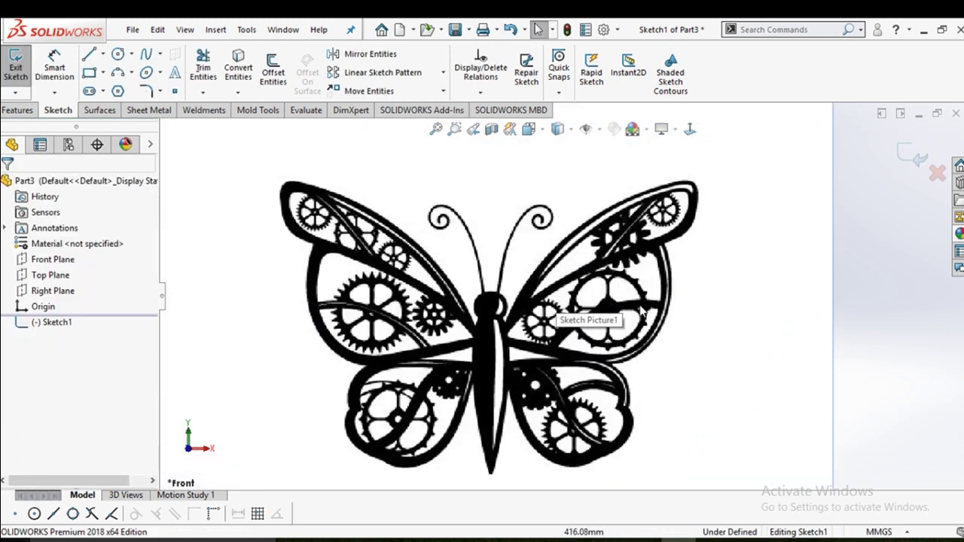
pyautogui.scroll(-1, 646, 407)
pyautogui.scroll(-2, 646, 407)
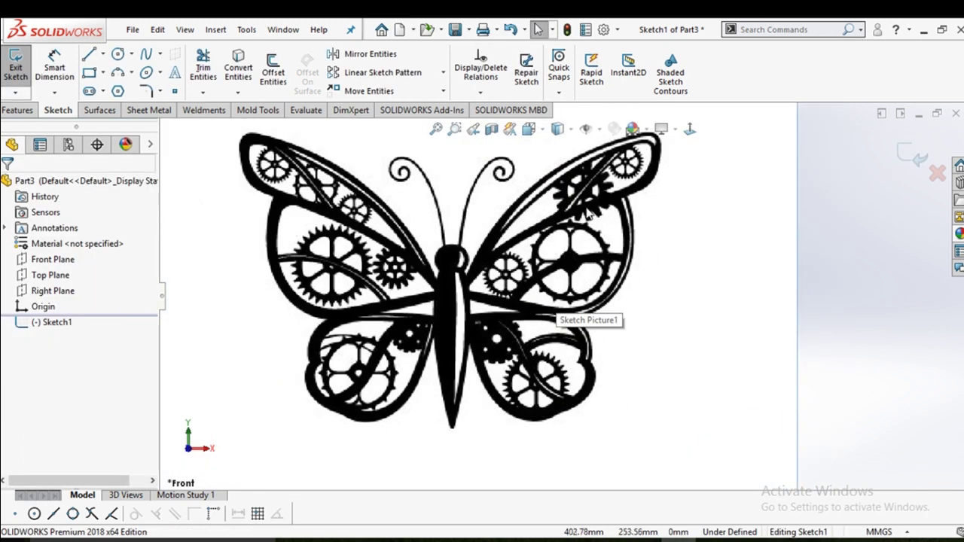
pyautogui.scroll(-1, 590, 217)
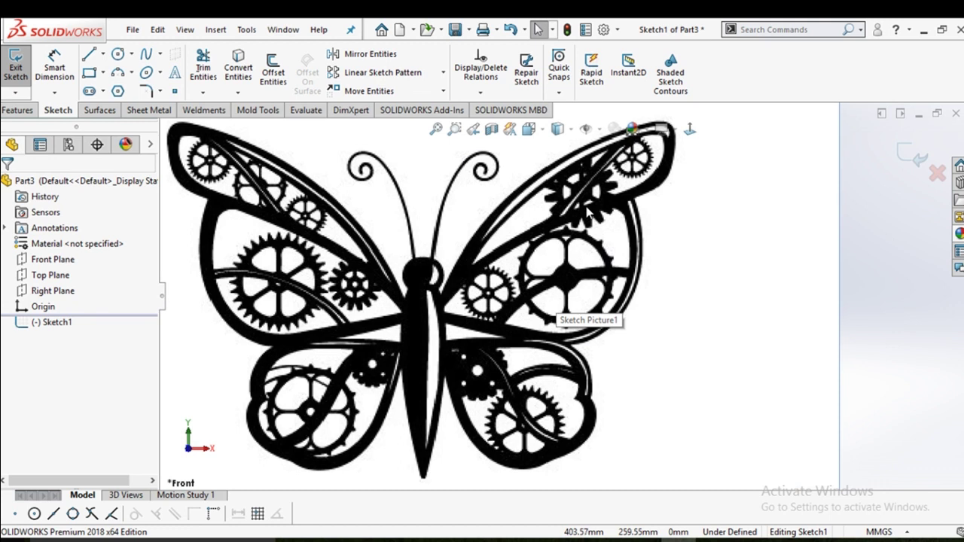
# Trace a spline from the body along the upper right wing edge to the wing tip
pyautogui.click(149, 58)
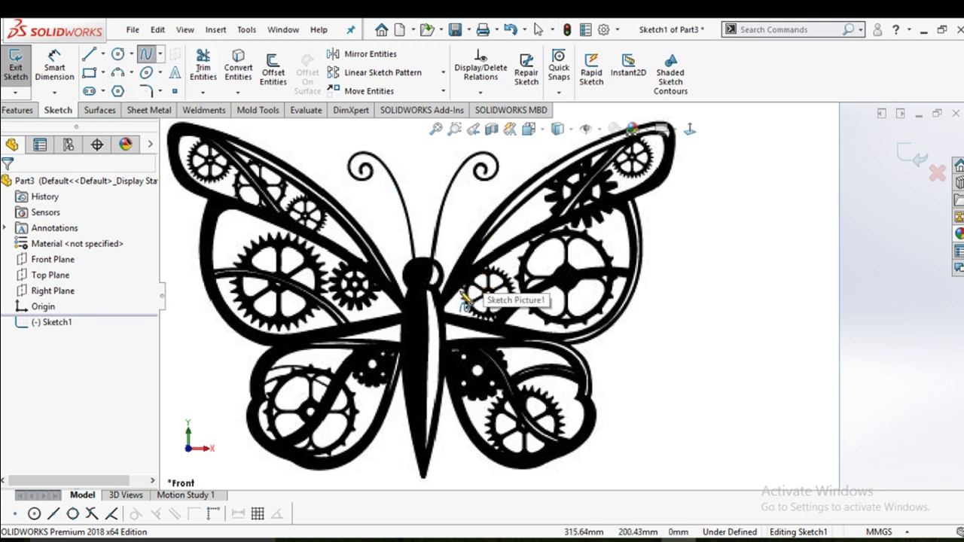
pyautogui.scroll(-2, 463, 303)
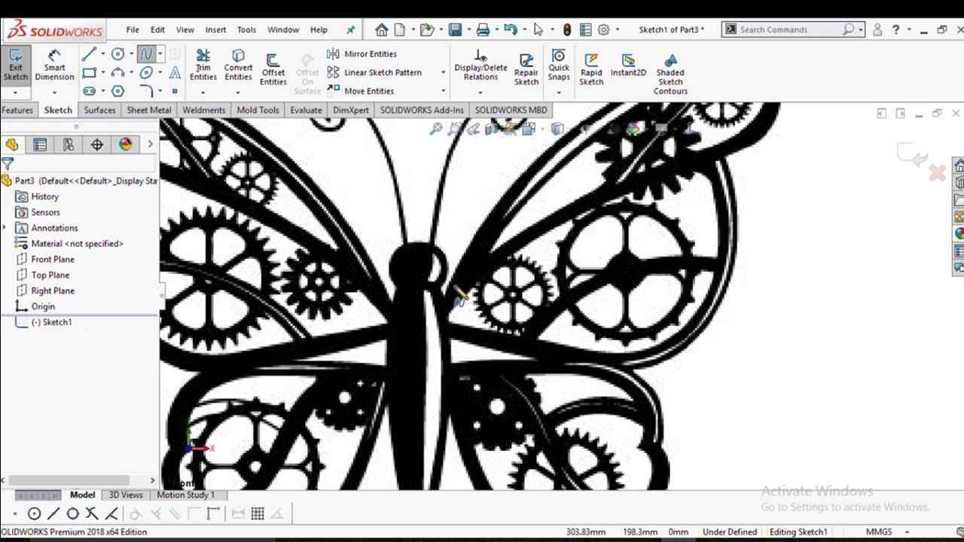
pyautogui.click(449, 303)
pyautogui.click(486, 235)
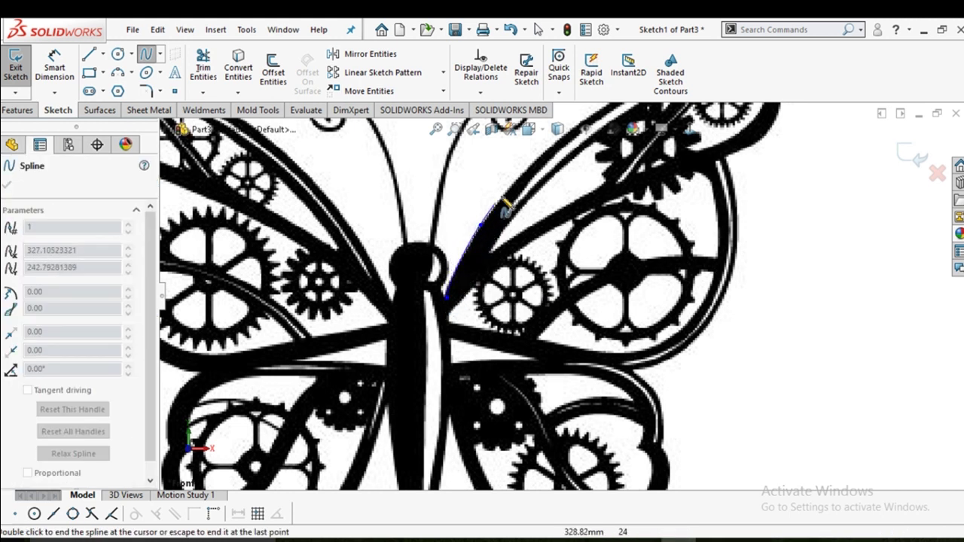
pyautogui.scroll(3, 517, 189)
pyautogui.scroll(-2, 595, 188)
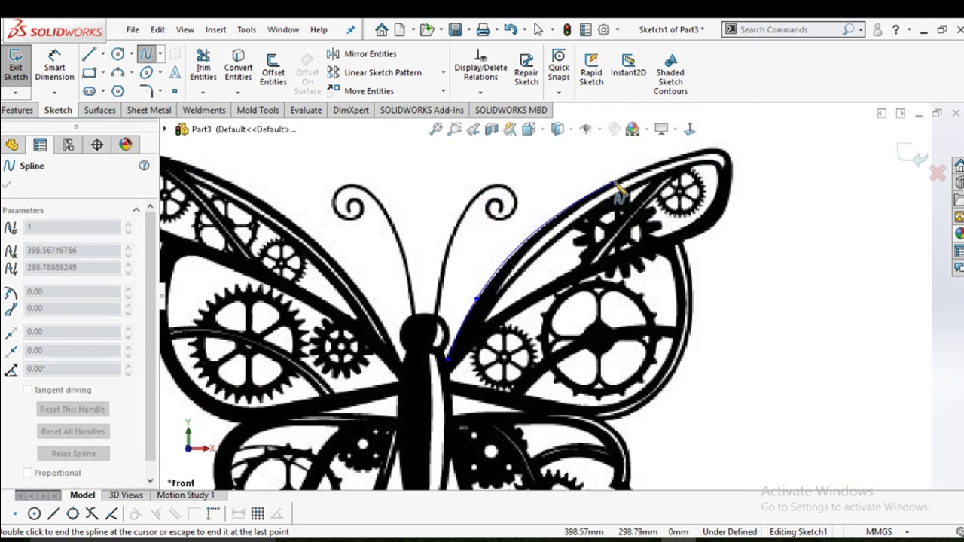
pyautogui.click(618, 180)
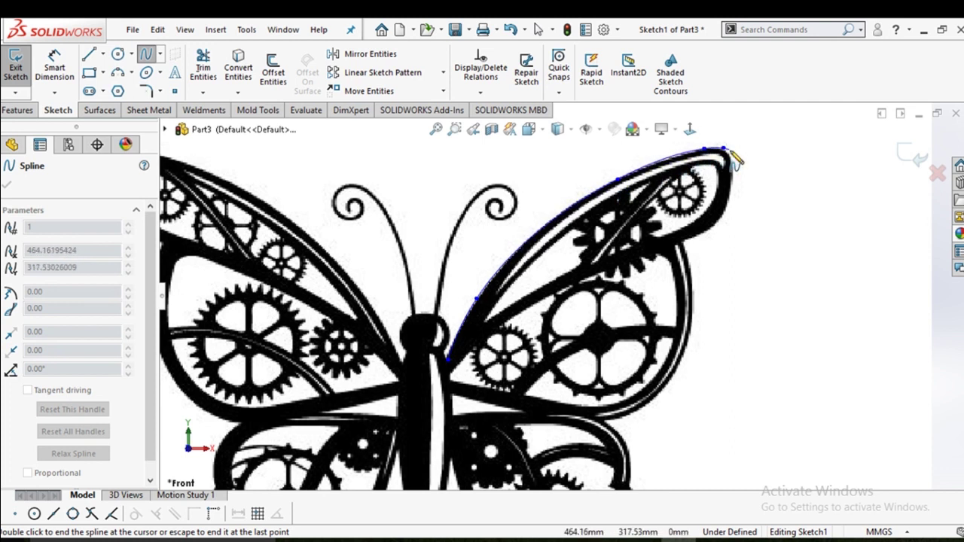
pyautogui.click(731, 156)
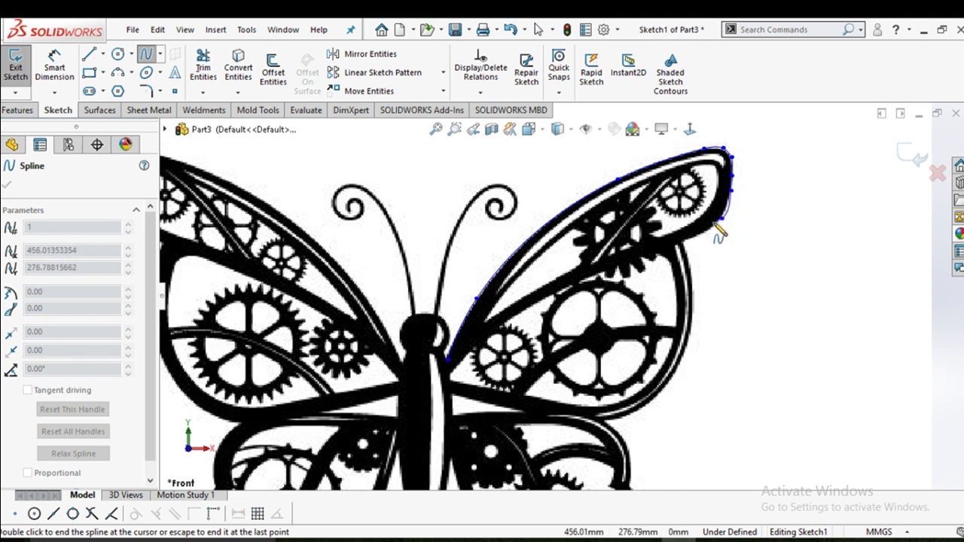
pyautogui.rightClick(685, 252)
pyautogui.click(695, 252)
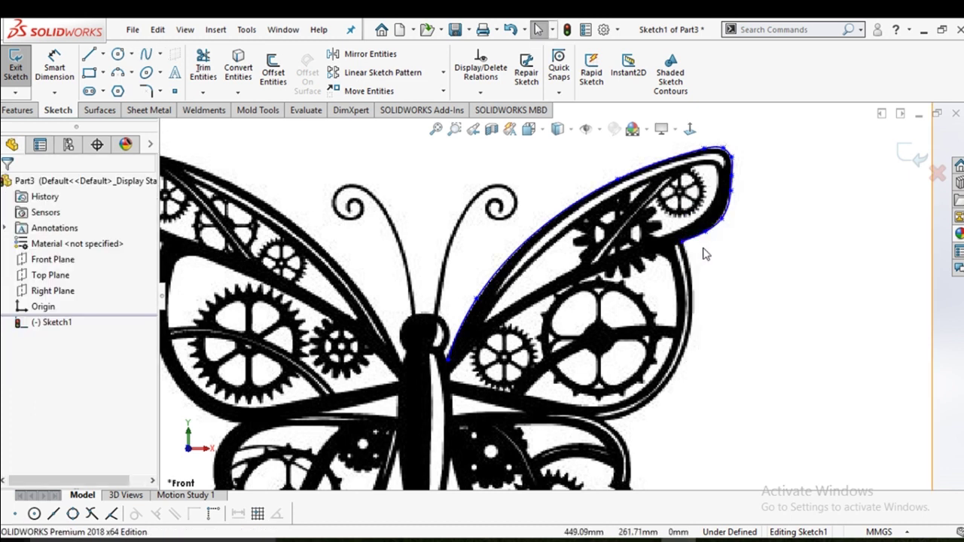
pyautogui.keyDown('ctrl'); pyautogui.moveTo(703, 251); pyautogui.dragTo(660, 262, button='middle'); pyautogui.keyUp('ctrl')
pyautogui.scroll(-2, 585, 302)
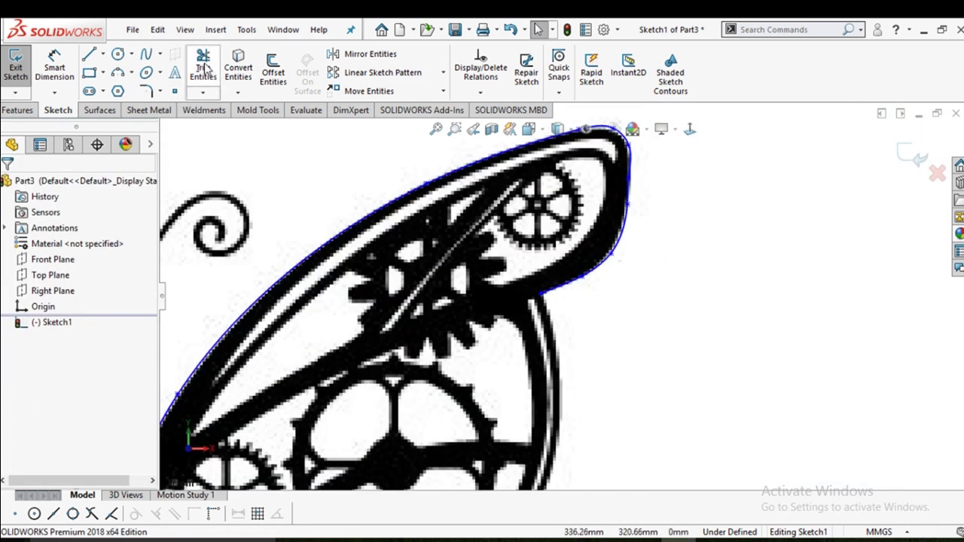
# Draw a second spline from the first curve's end down the wing's outer edge
pyautogui.click(203, 66)
pyautogui.press('Escape')
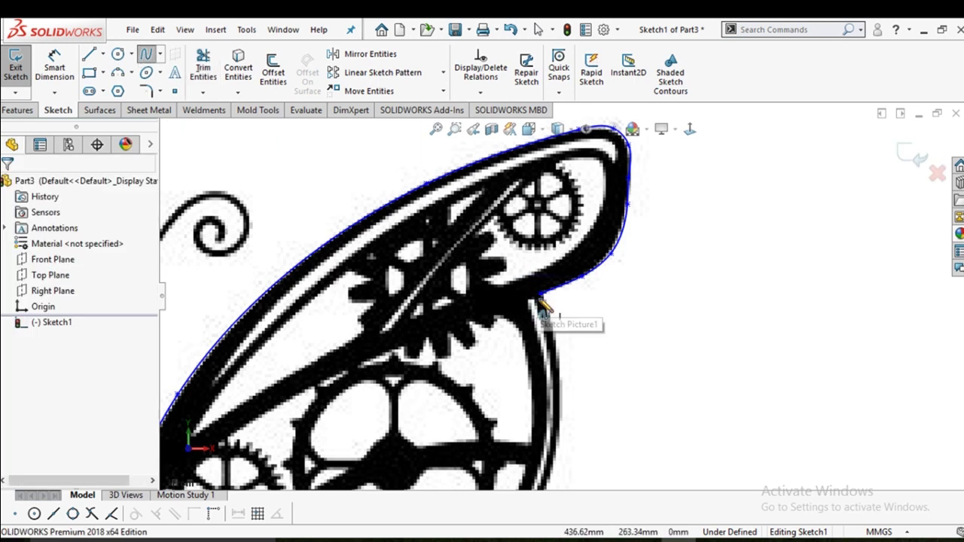
pyautogui.click(554, 307)
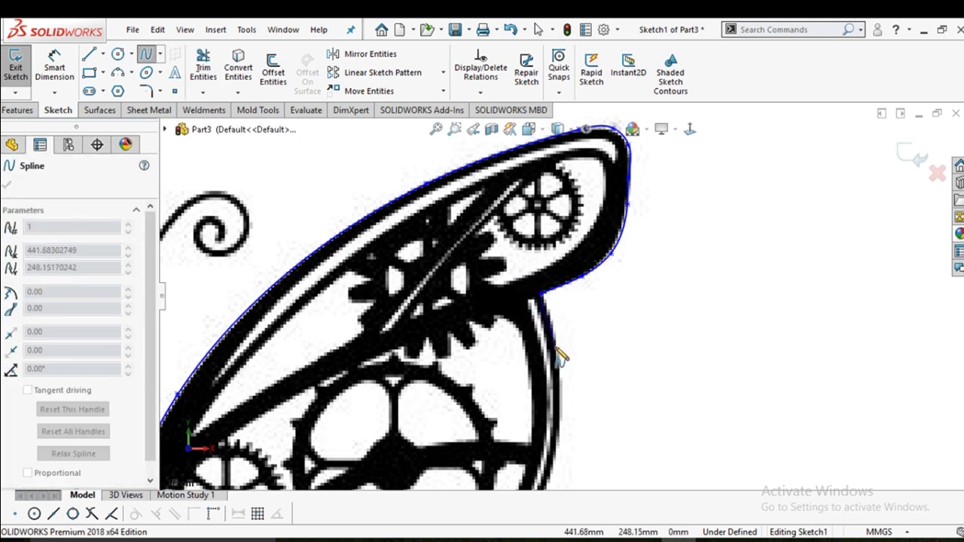
pyautogui.scroll(3, 561, 369)
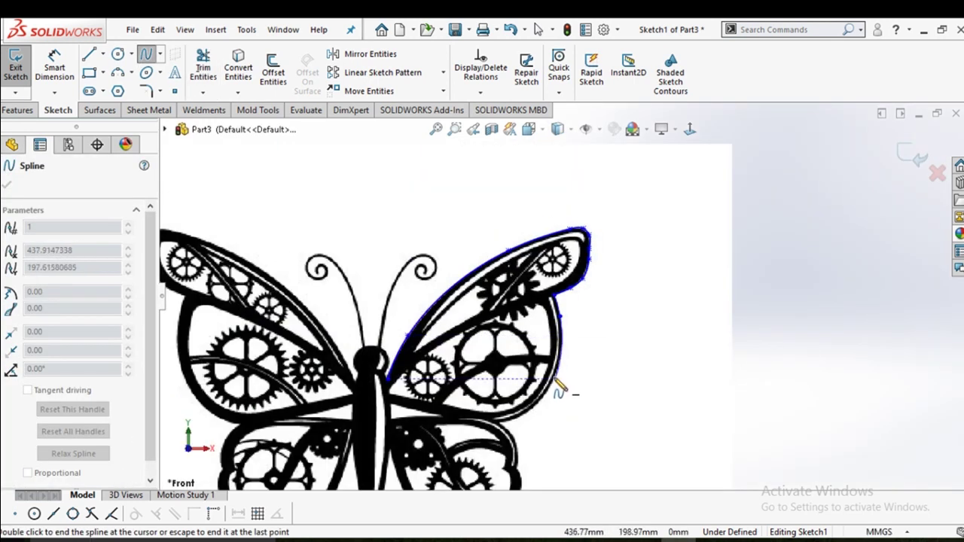
pyautogui.scroll(-3, 545, 406)
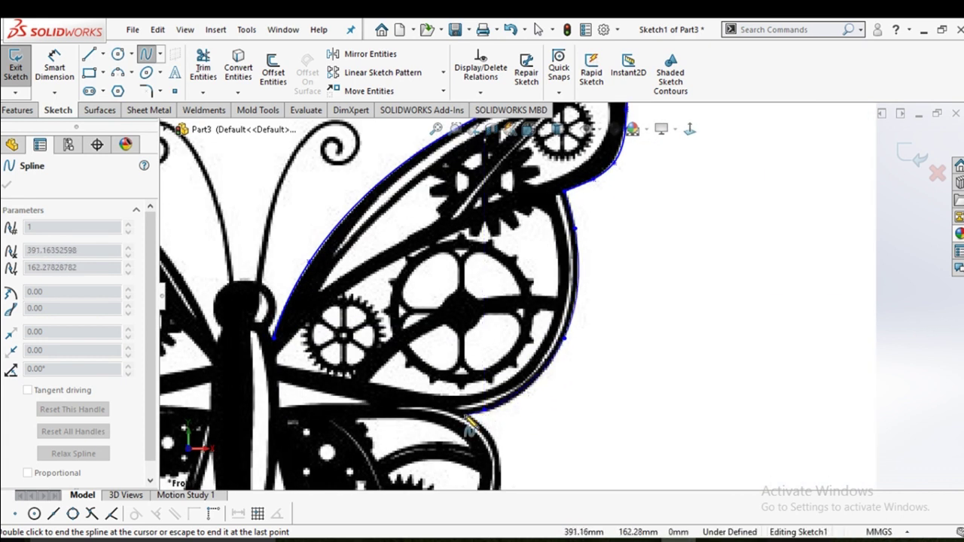
pyautogui.rightClick(468, 423)
pyautogui.click(497, 427)
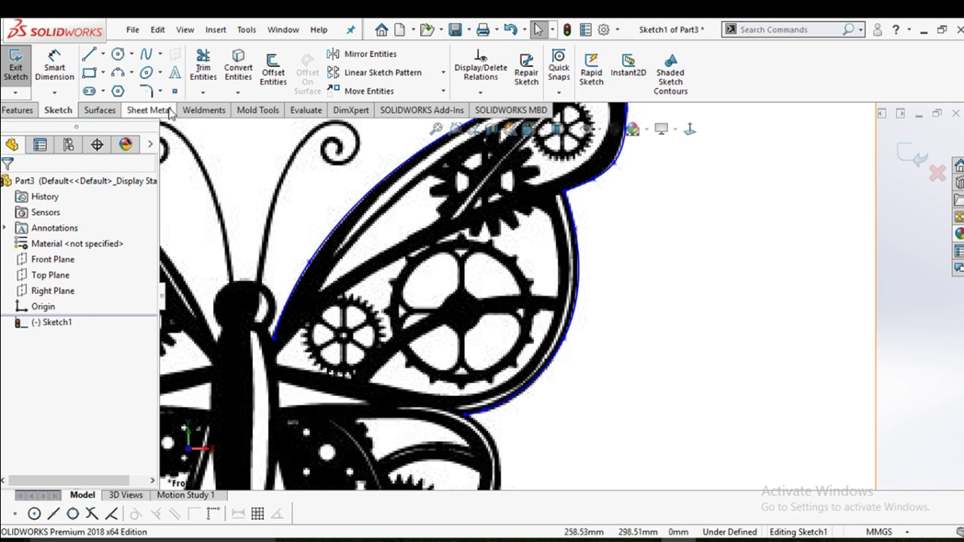
pyautogui.click(151, 59)
pyautogui.scroll(3, 437, 334)
pyautogui.scroll(-4, 546, 294)
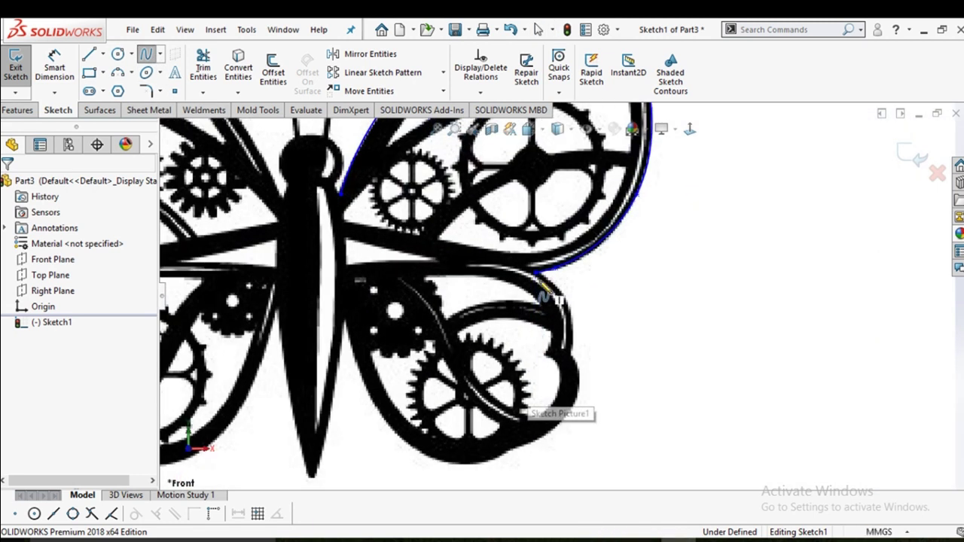
# Trace a spline along the lower wing edge
pyautogui.click(541, 276)
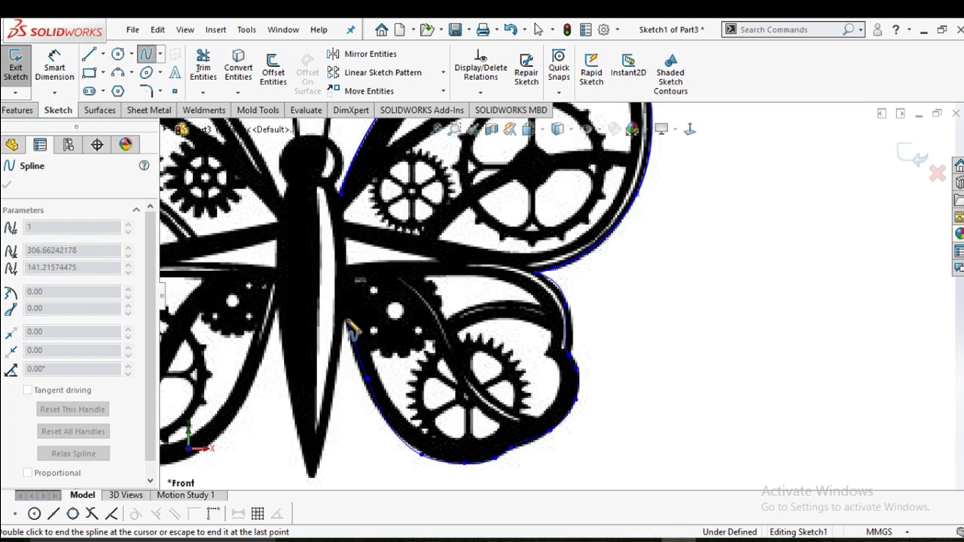
pyautogui.rightClick(353, 329)
pyautogui.click(382, 329)
pyautogui.scroll(3, 372, 208)
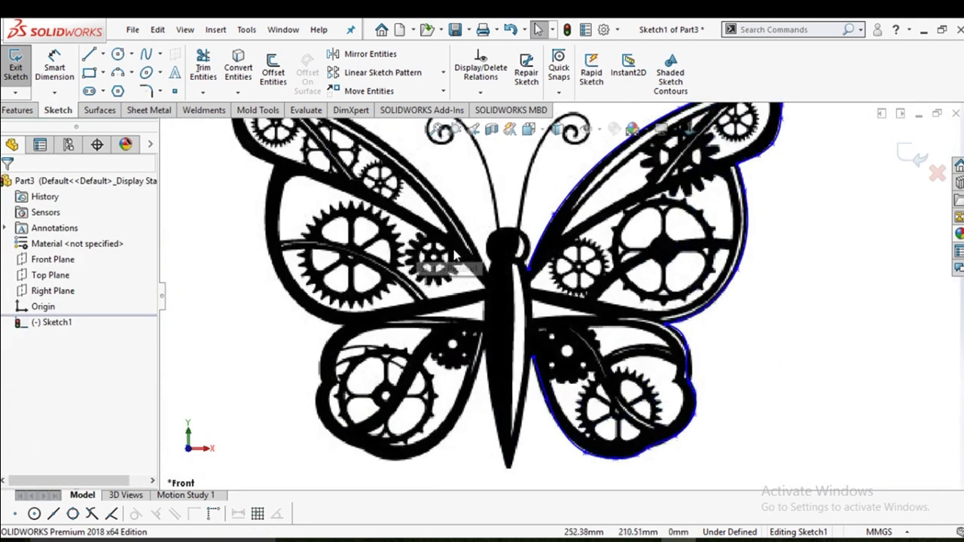
pyautogui.scroll(-2, 372, 208)
# Add another spline along the lower wing back toward the body to close the right-wing outline
pyautogui.click(146, 54)
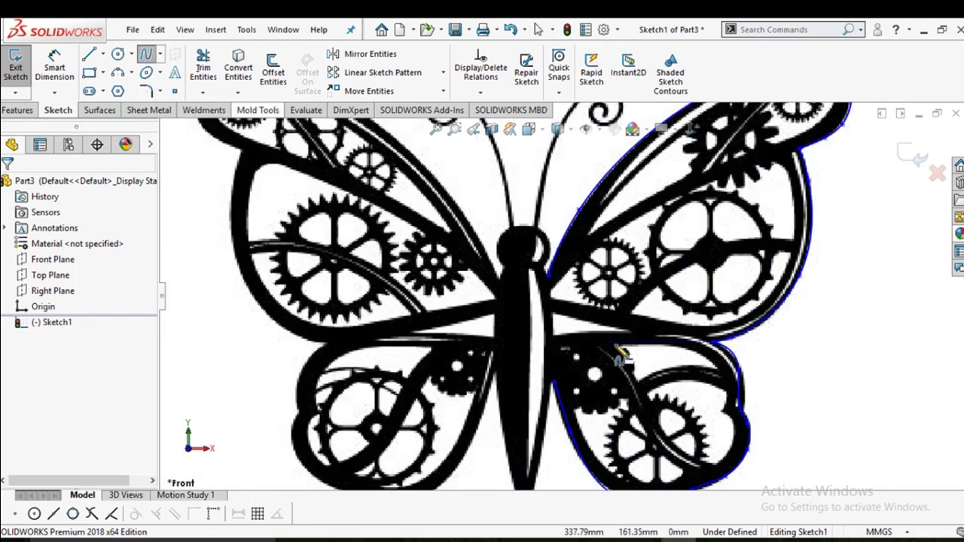
pyautogui.click(555, 386)
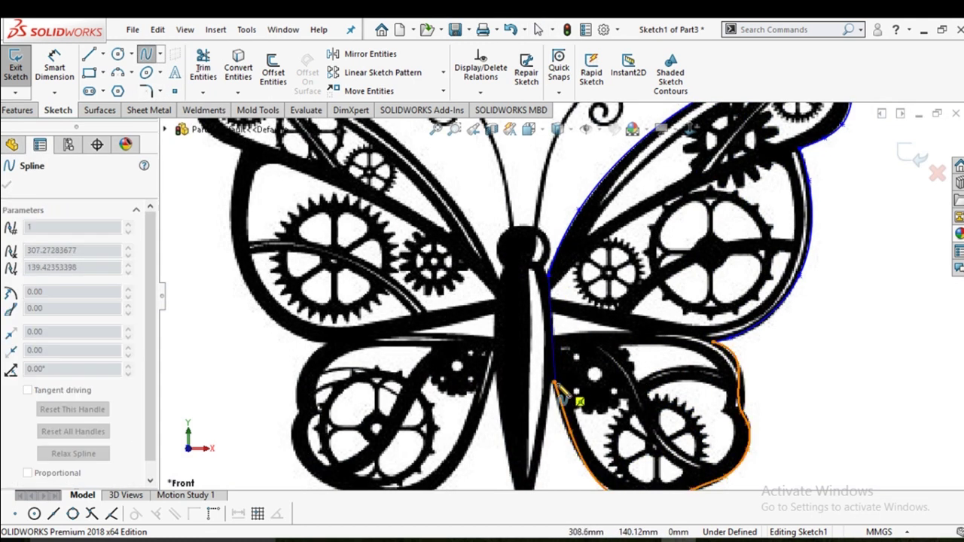
pyautogui.scroll(-2, 555, 329)
pyautogui.click(553, 322)
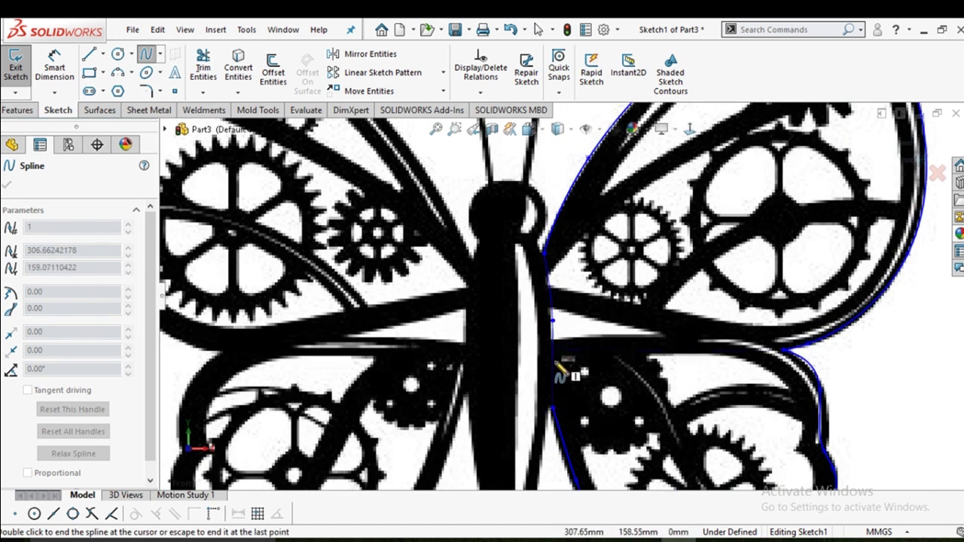
pyautogui.rightClick(553, 412)
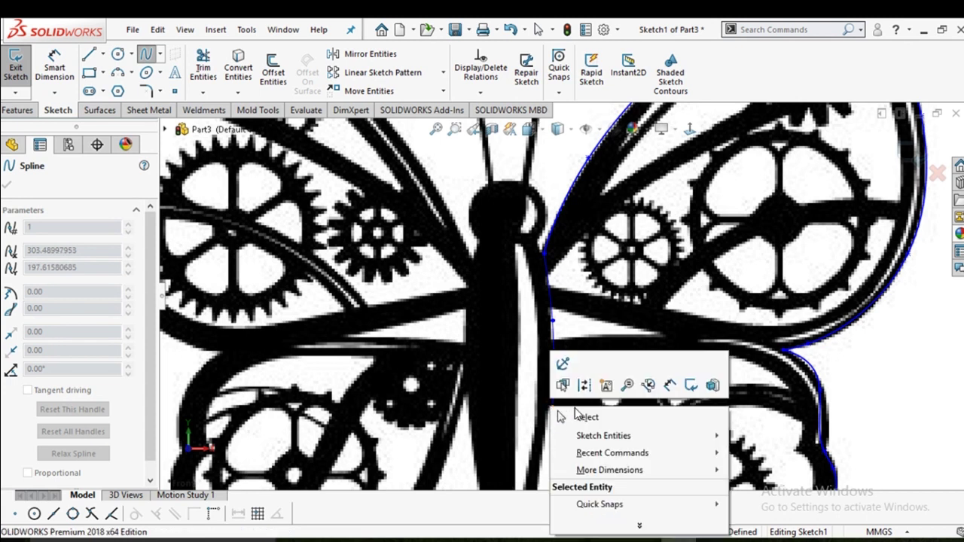
pyautogui.click(578, 415)
pyautogui.scroll(5, 602, 328)
pyautogui.scroll(2, 602, 328)
pyautogui.scroll(-3, 605, 330)
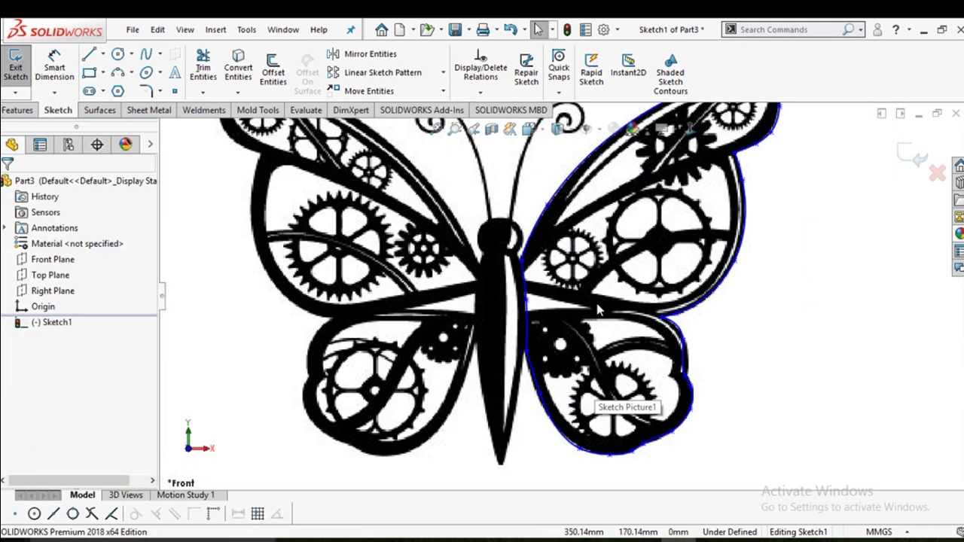
pyautogui.scroll(2, 600, 313)
pyautogui.scroll(-2, 601, 294)
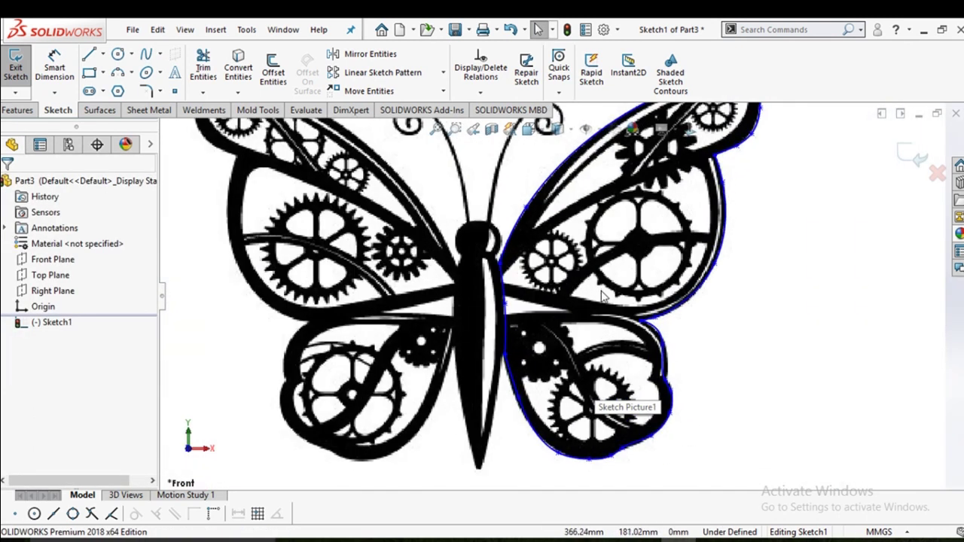
pyautogui.scroll(1, 603, 295)
pyautogui.scroll(-1, 680, 223)
pyautogui.scroll(-2, 681, 226)
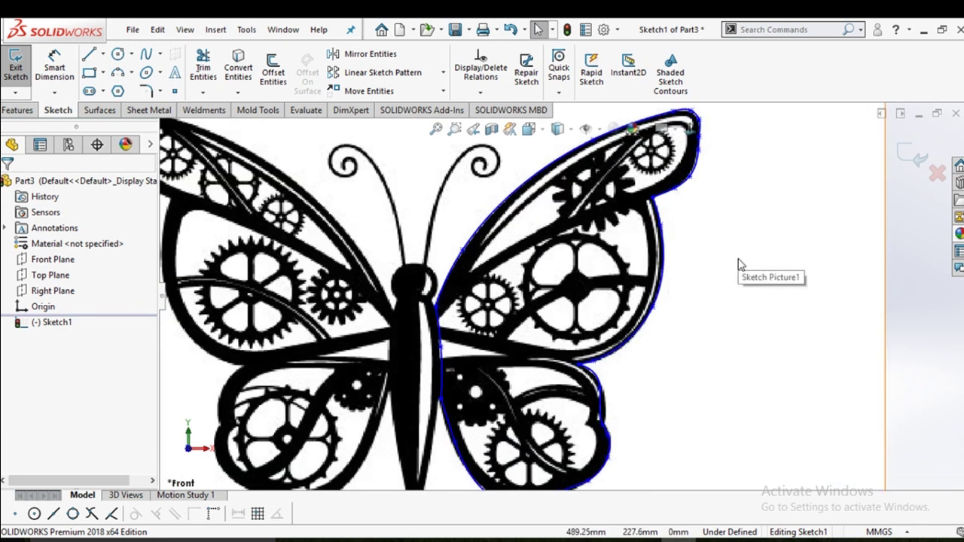
pyautogui.click(13, 111)
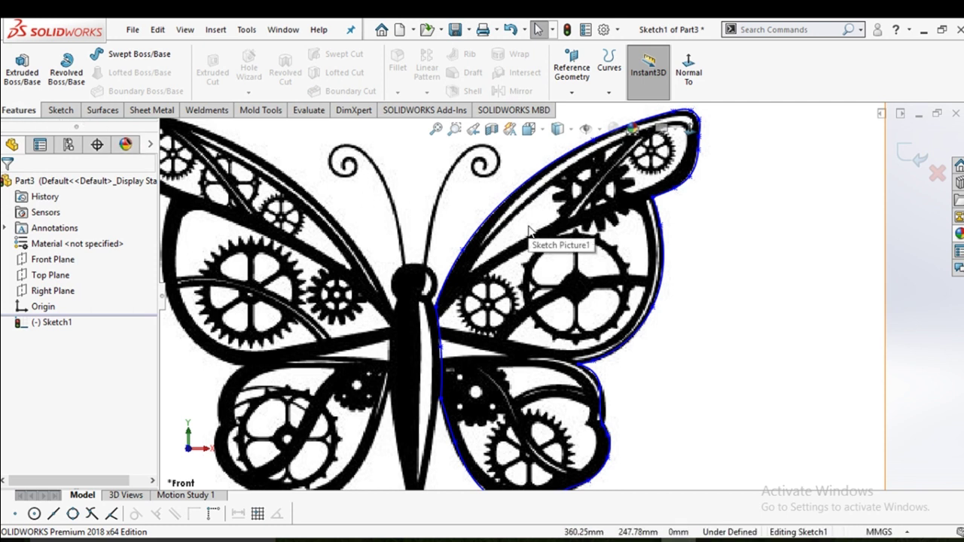
pyautogui.scroll(2, 555, 237)
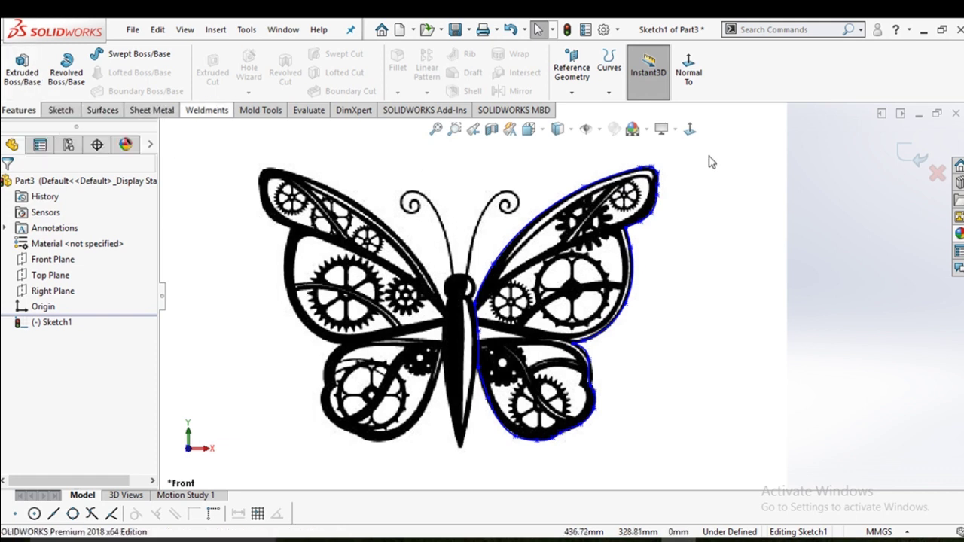
# Exit the wing sketch and delete Sketch Picture1 from under Sketch1
pyautogui.click(904, 156)
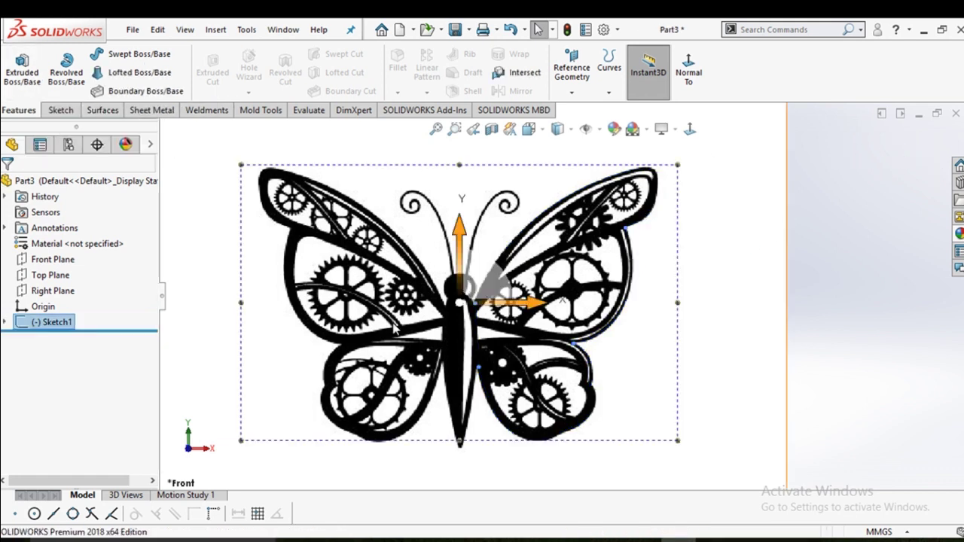
pyautogui.click(5, 321)
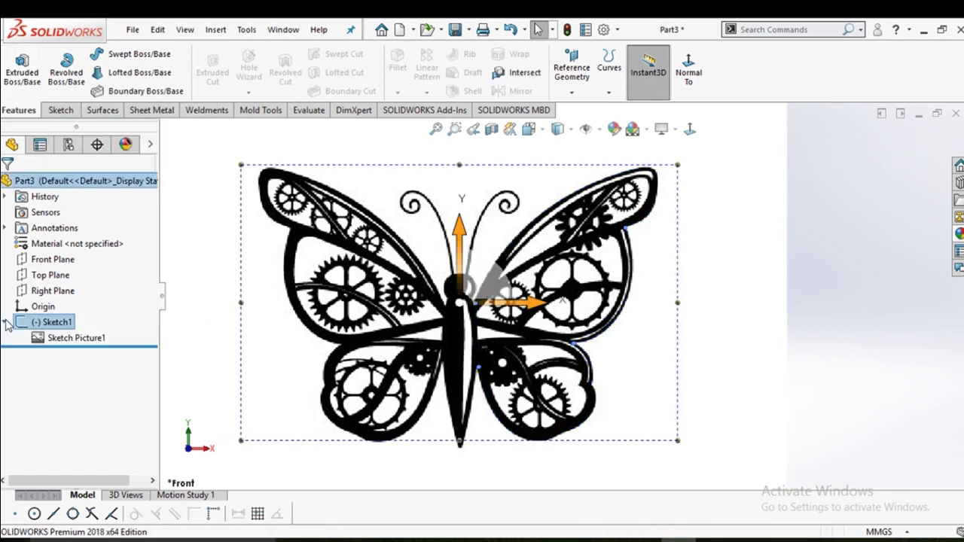
pyautogui.click(76, 340)
pyautogui.rightClick(75, 345)
pyautogui.rightClick(66, 339)
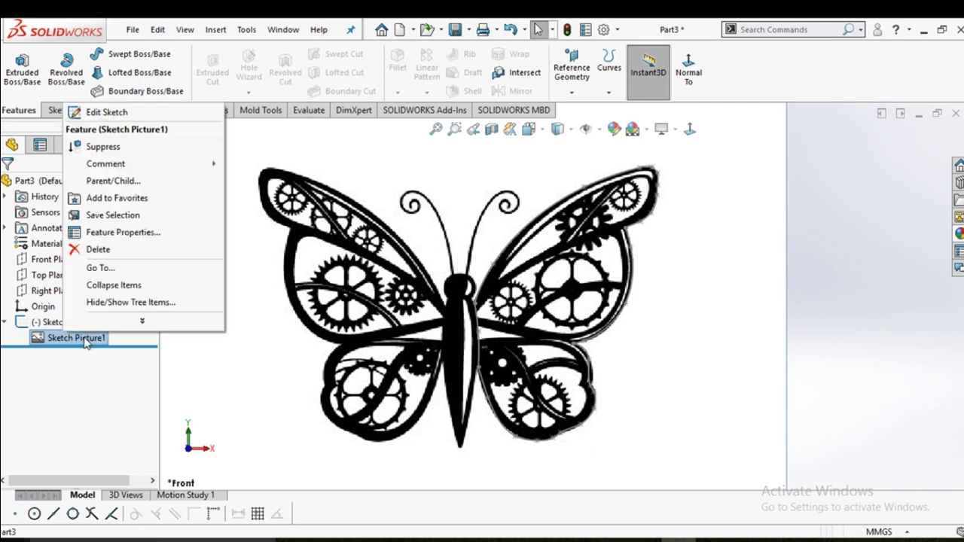
pyautogui.click(105, 248)
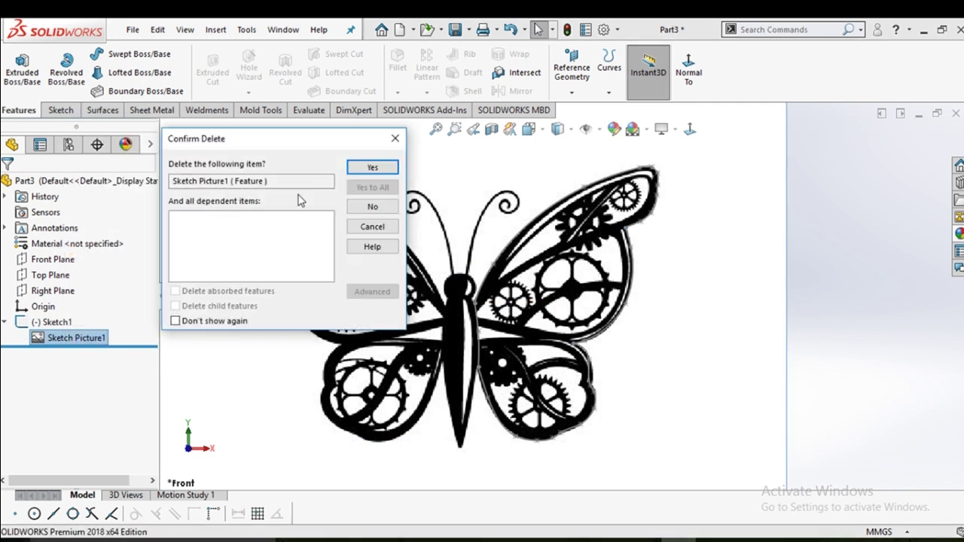
pyautogui.click(369, 169)
pyautogui.scroll(2, 545, 296)
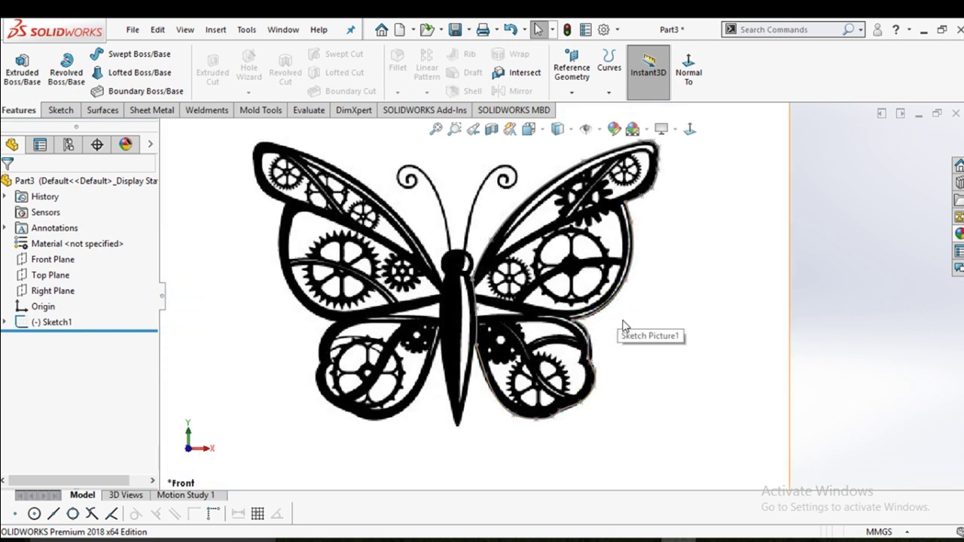
# Reopen and close Sketch1, then delete the butterfly reference picture again
pyautogui.doubleClick(527, 319)
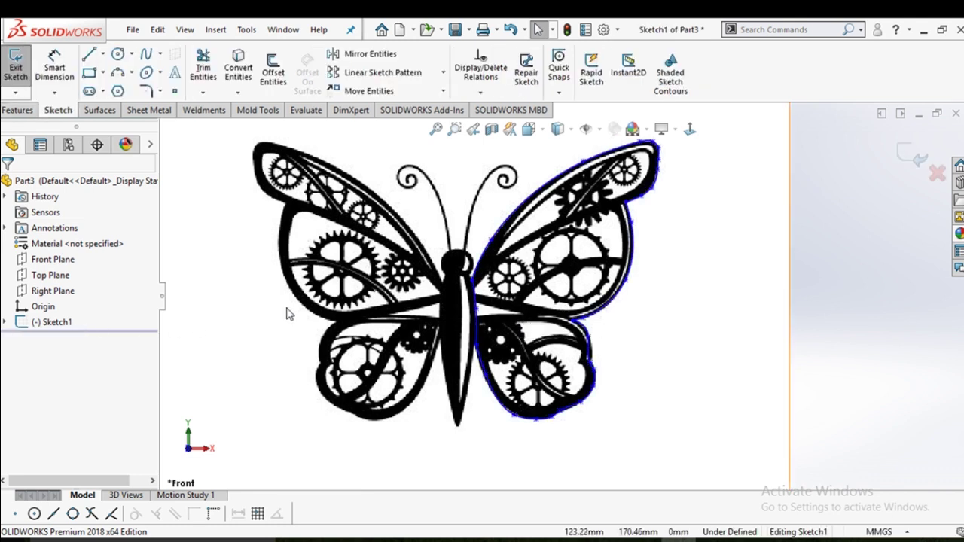
pyautogui.click(913, 155)
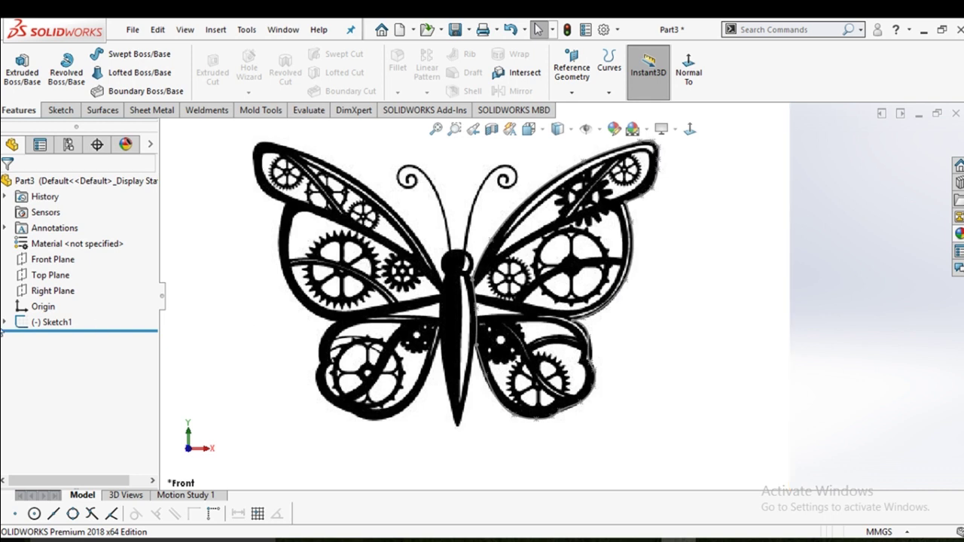
pyautogui.click(30, 324)
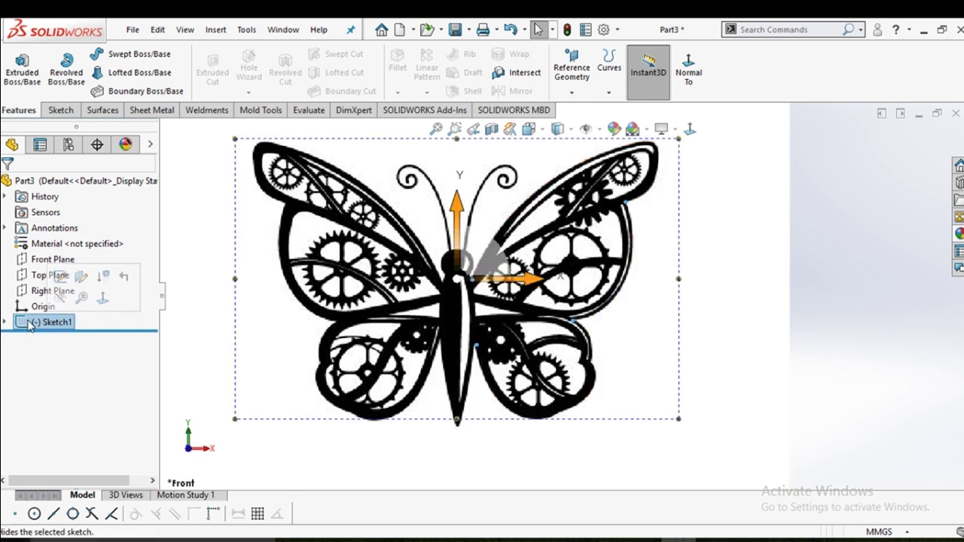
pyautogui.click(6, 322)
pyautogui.click(76, 337)
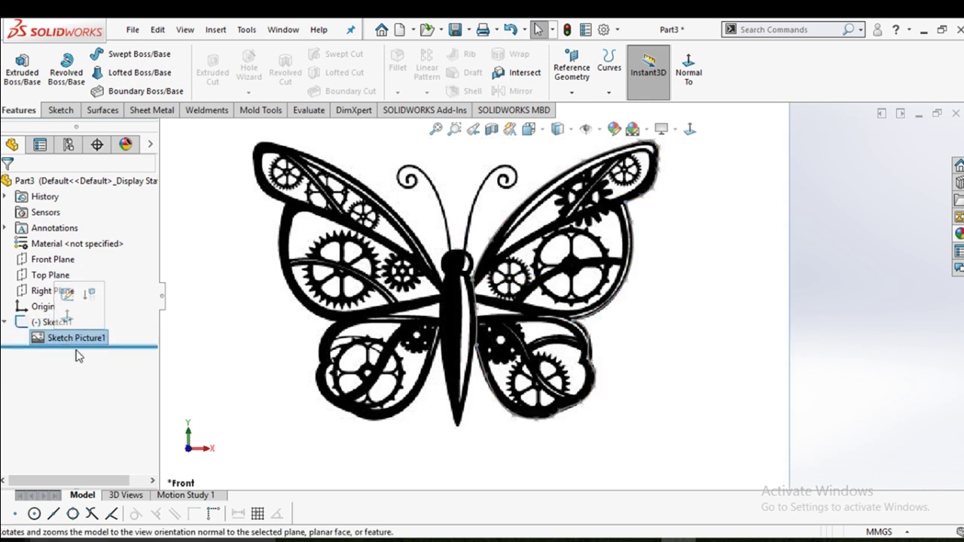
pyautogui.rightClick(69, 339)
pyautogui.click(106, 251)
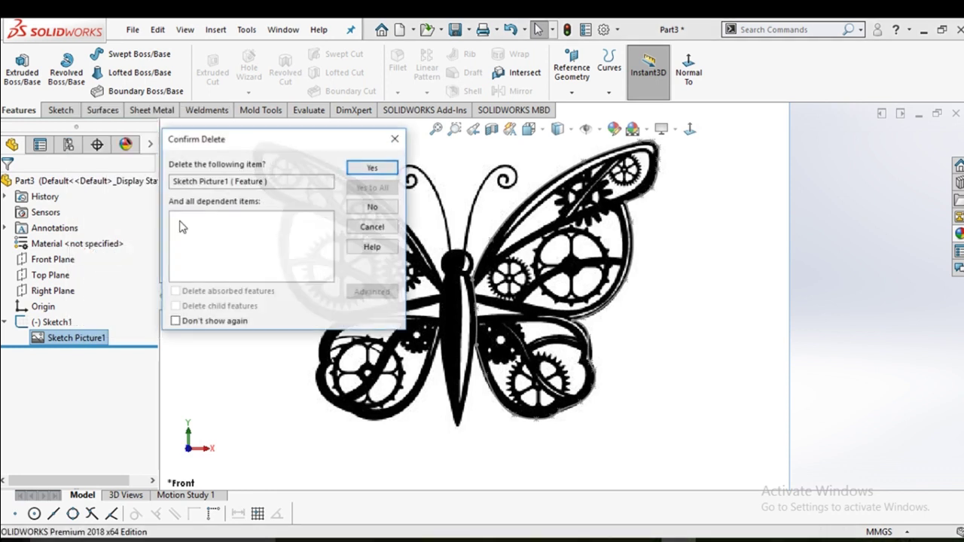
pyautogui.click(372, 167)
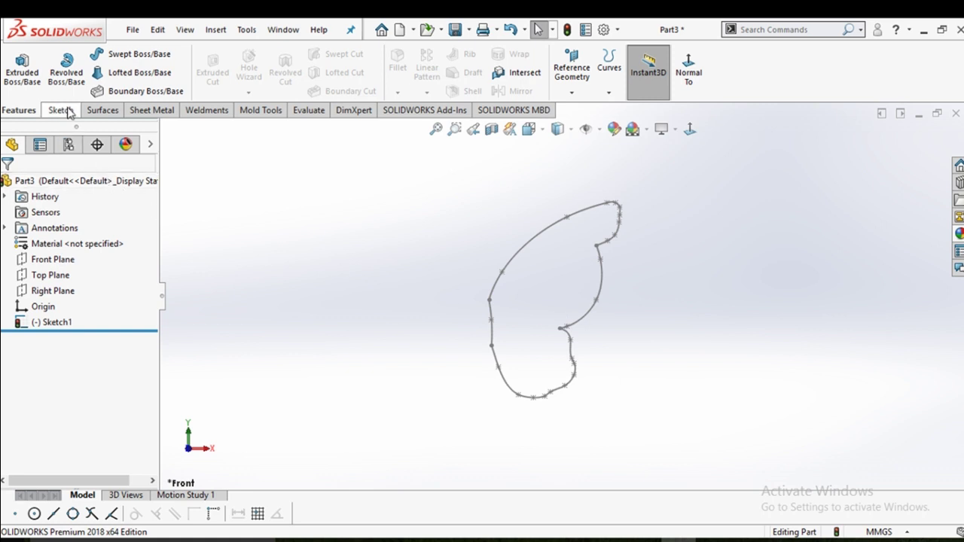
# Start an Extruded Boss/Base on the Sketch1 wing outline with a Mid Plane end condition
pyautogui.click(60, 110)
pyautogui.click(9, 110)
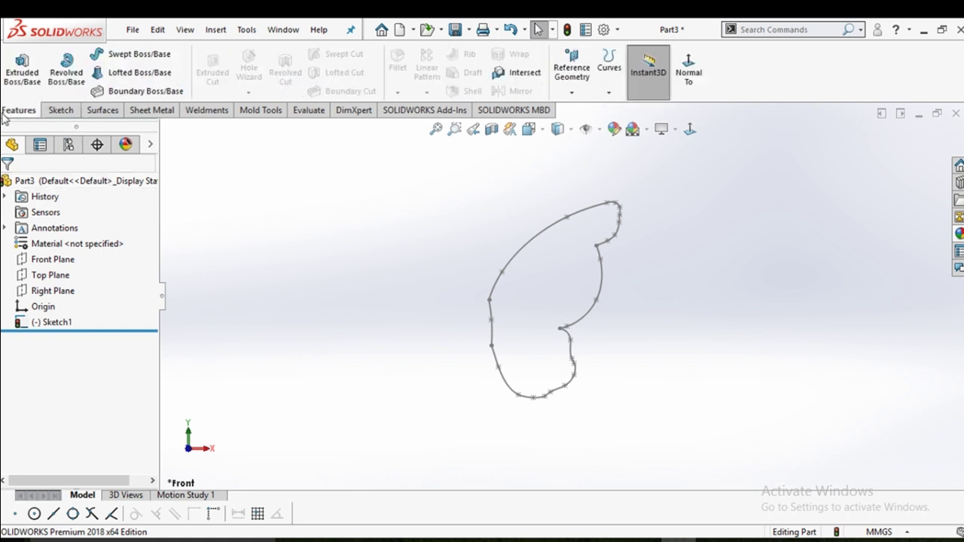
pyautogui.click(22, 66)
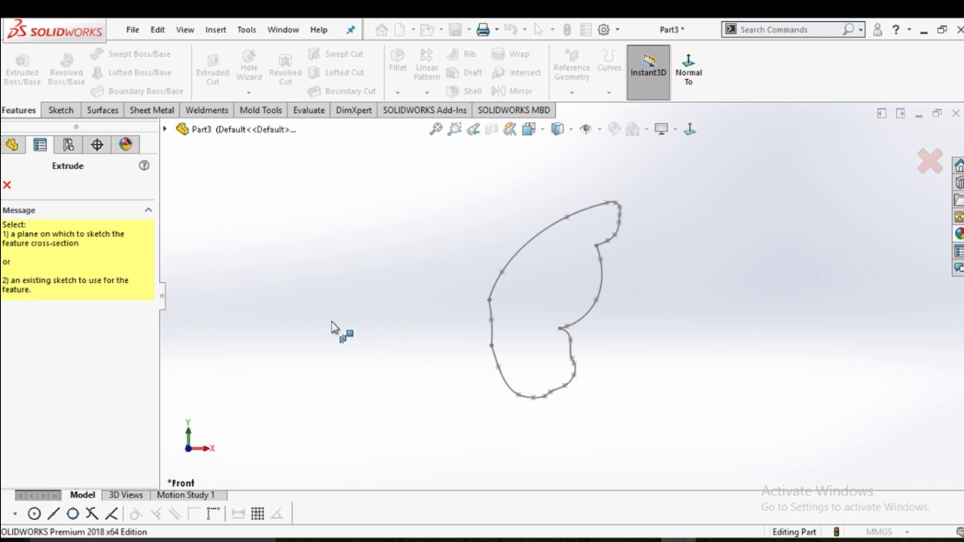
pyautogui.click(520, 270)
pyautogui.moveTo(484, 367); pyautogui.dragTo(542, 258, button='middle')
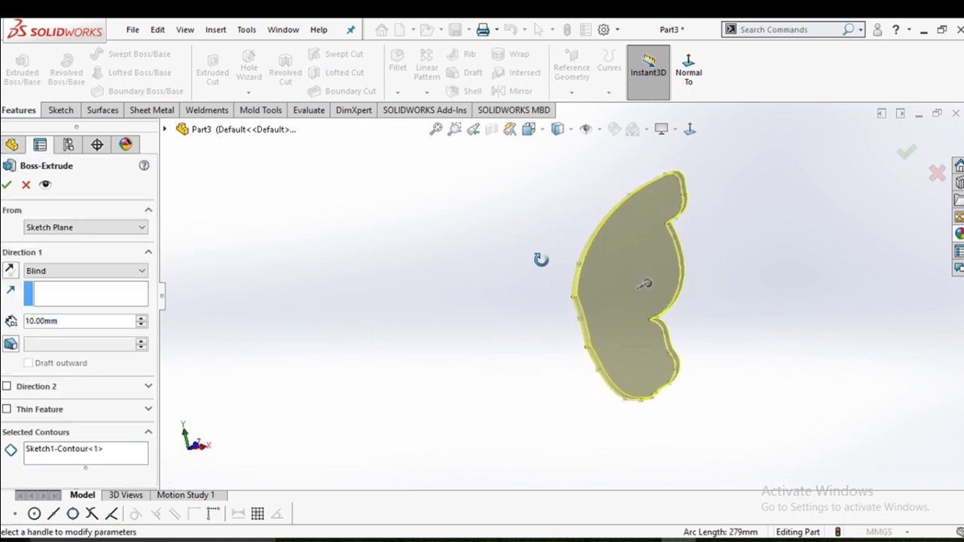
pyautogui.click(97, 271)
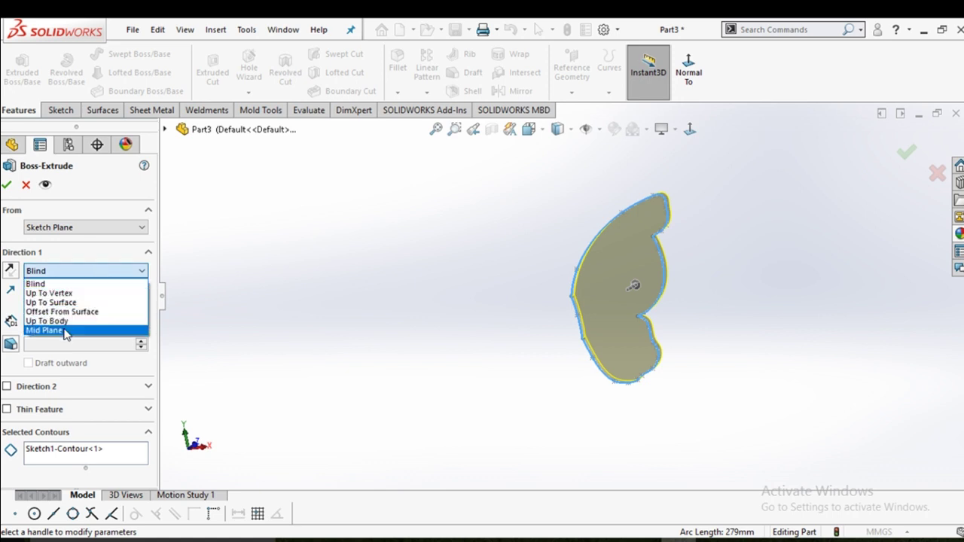
pyautogui.click(45, 329)
# Set the mid-plane extrusion depth to 10.00 mm and accept Boss-Extrude1
pyautogui.moveTo(424, 381)
pyautogui.mouseDown(button='middle')
pyautogui.moveTo(415, 272)
pyautogui.moveTo(415, 325)
pyautogui.moveTo(699, 301)
pyautogui.moveTo(682, 347)
pyautogui.moveTo(699, 378)
pyautogui.mouseUp(button='middle')
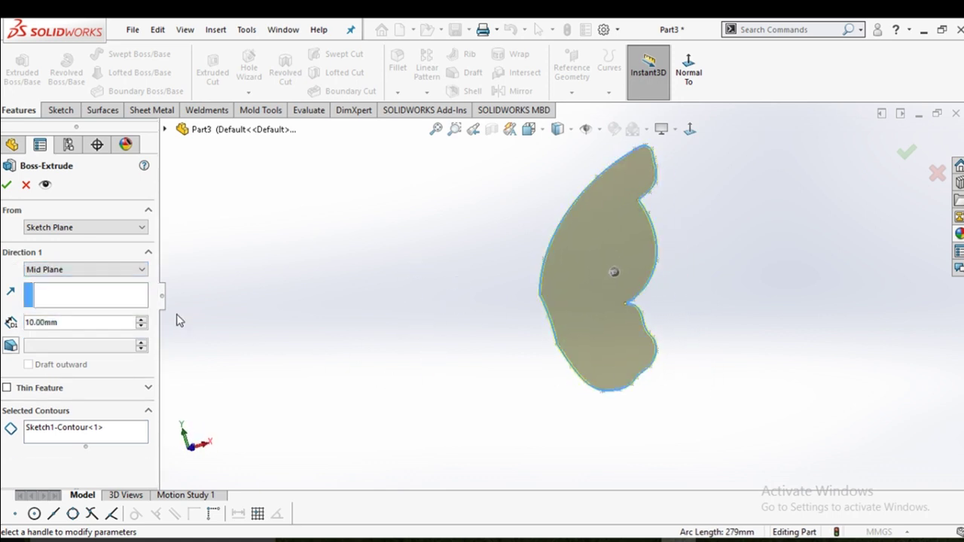
pyautogui.click(147, 319)
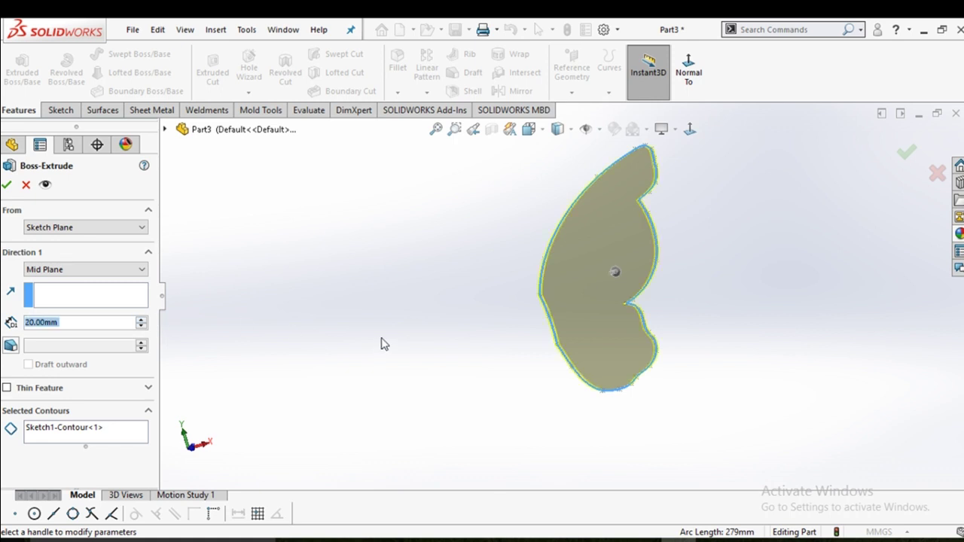
pyautogui.moveTo(383, 343)
pyautogui.mouseDown(button='middle')
pyautogui.moveTo(439, 252)
pyautogui.moveTo(317, 316)
pyautogui.mouseUp(button='middle')
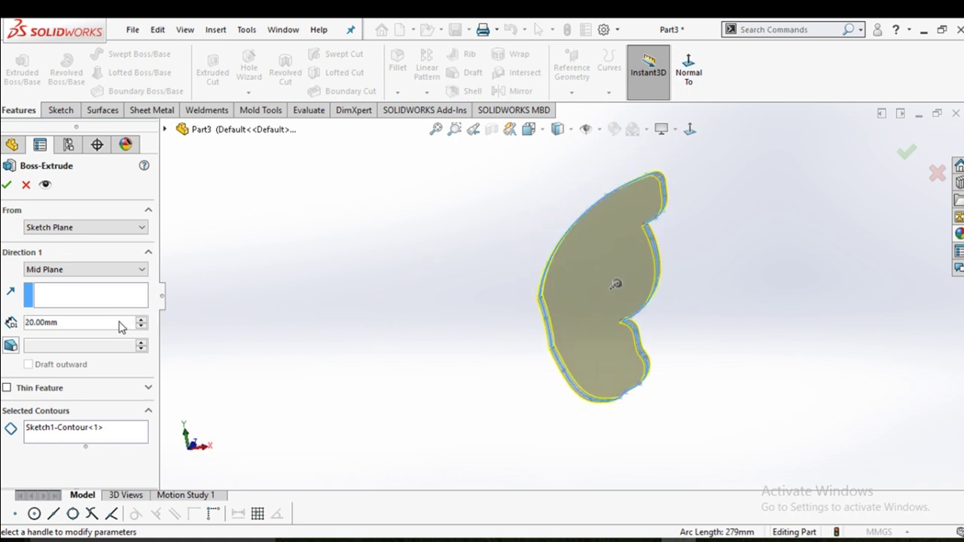
pyautogui.click(145, 327)
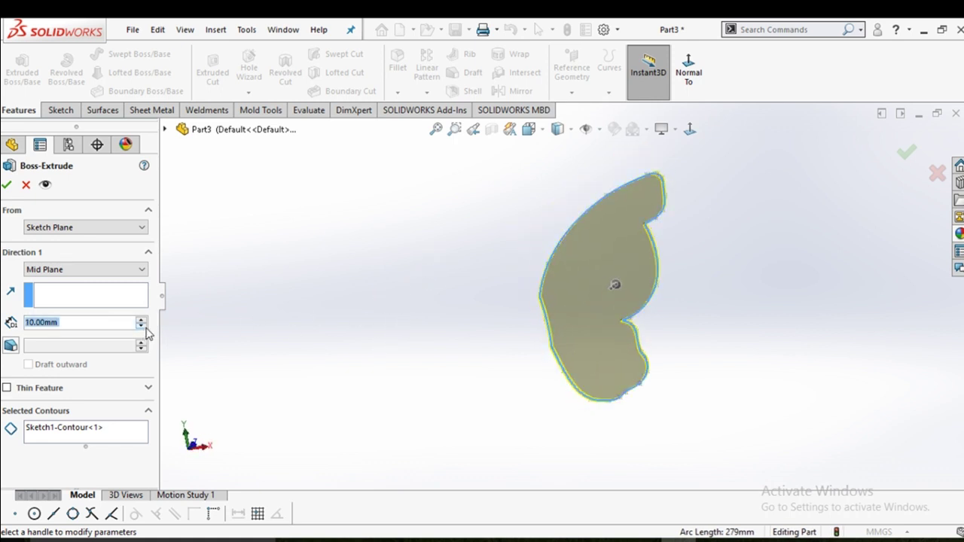
pyautogui.click(92, 270)
pyautogui.click(75, 327)
pyautogui.scroll(-3, 659, 278)
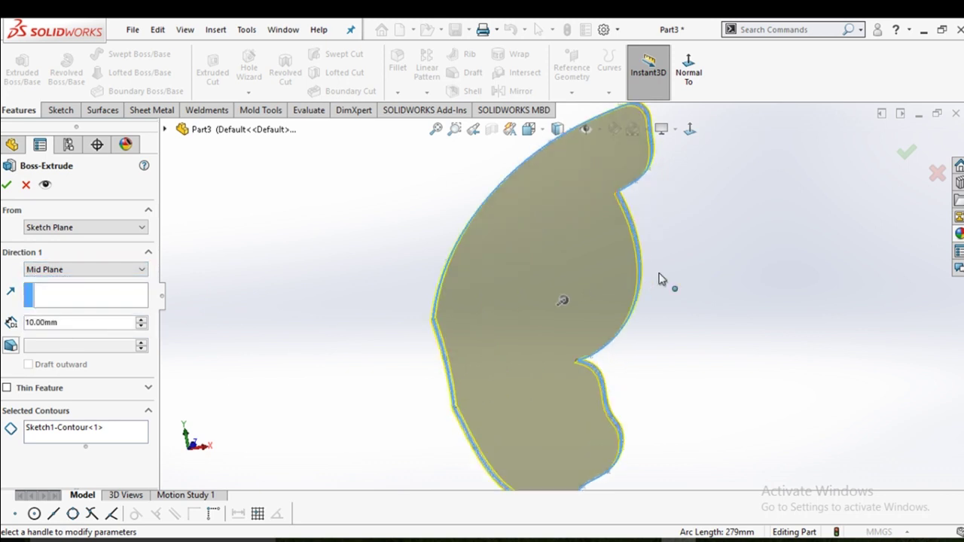
pyautogui.moveTo(659, 278); pyautogui.dragTo(624, 301, button='middle')
pyautogui.scroll(3, 673, 279)
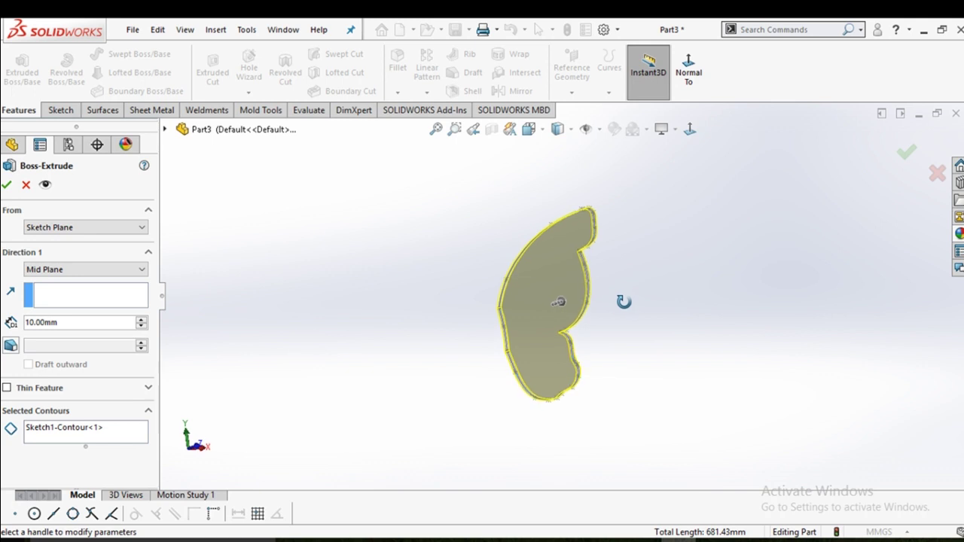
pyautogui.click(8, 187)
pyautogui.moveTo(439, 311)
pyautogui.mouseDown(button='middle')
pyautogui.moveTo(465, 309)
pyautogui.moveTo(422, 297)
pyautogui.moveTo(435, 353)
pyautogui.mouseUp(button='middle')
pyautogui.press('space')
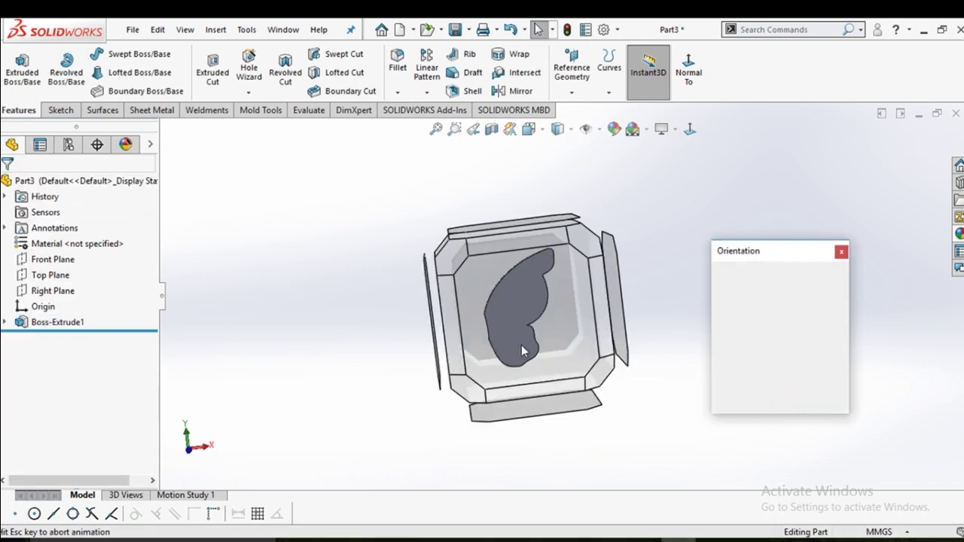
pyautogui.click(452, 335)
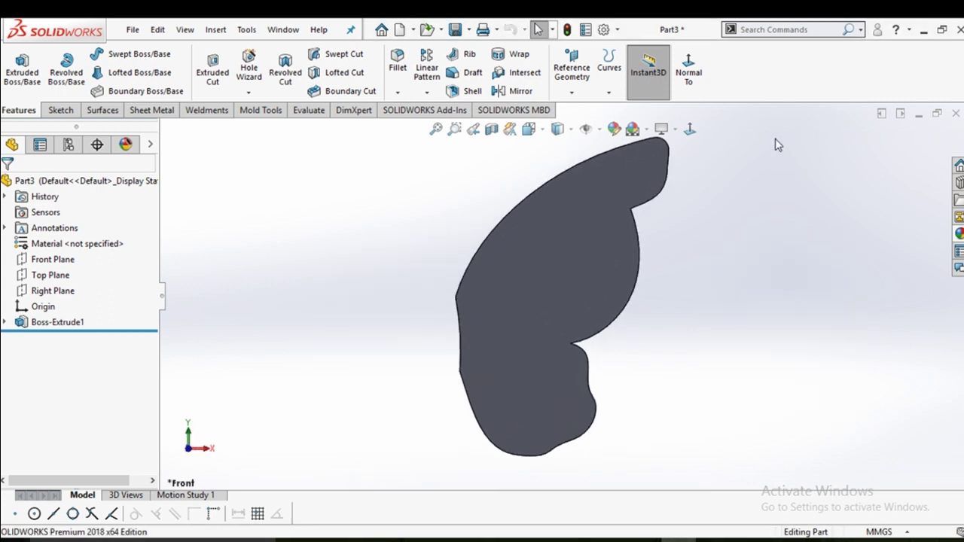
pyautogui.scroll(2, 667, 275)
pyautogui.moveTo(666, 275)
pyautogui.mouseDown(button='middle')
pyautogui.moveTo(727, 284)
pyautogui.moveTo(666, 299)
pyautogui.moveTo(648, 283)
pyautogui.mouseUp(button='middle')
pyautogui.press('space')
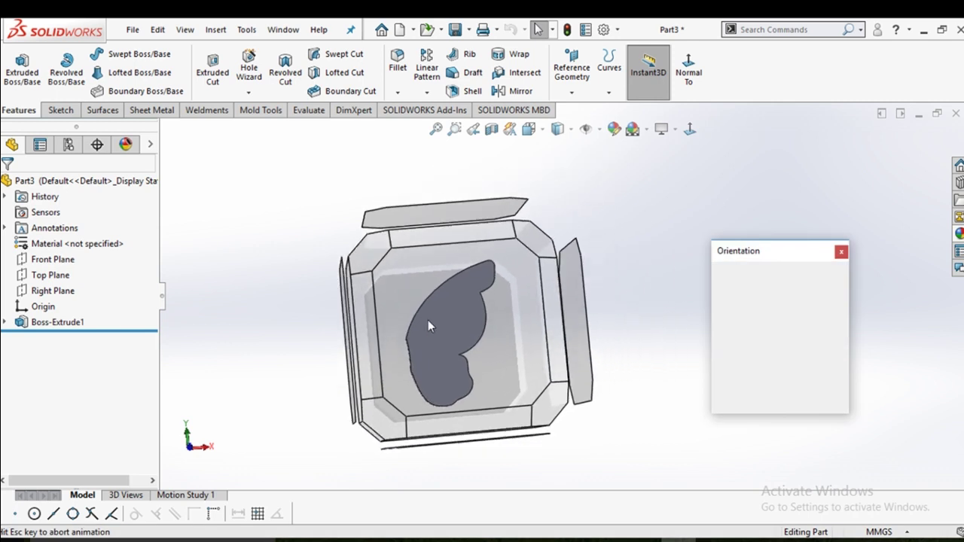
pyautogui.click(430, 320)
pyautogui.click(560, 261)
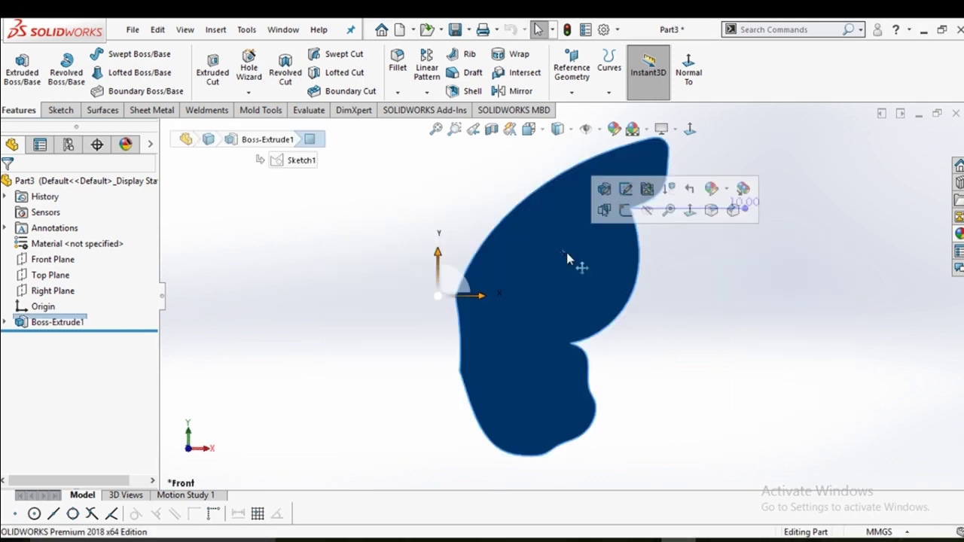
pyautogui.click(624, 211)
pyautogui.click(696, 133)
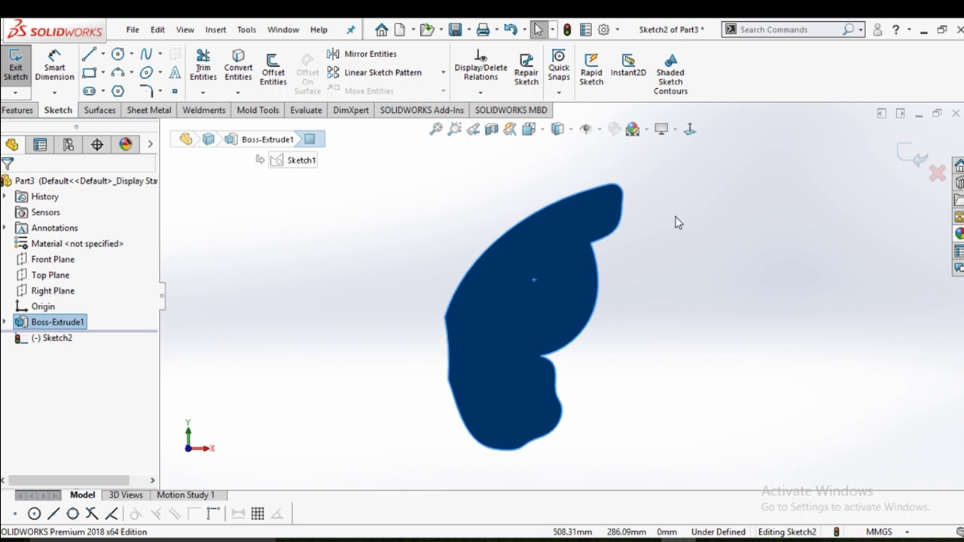
pyautogui.hotkey('ctrl', 'b')
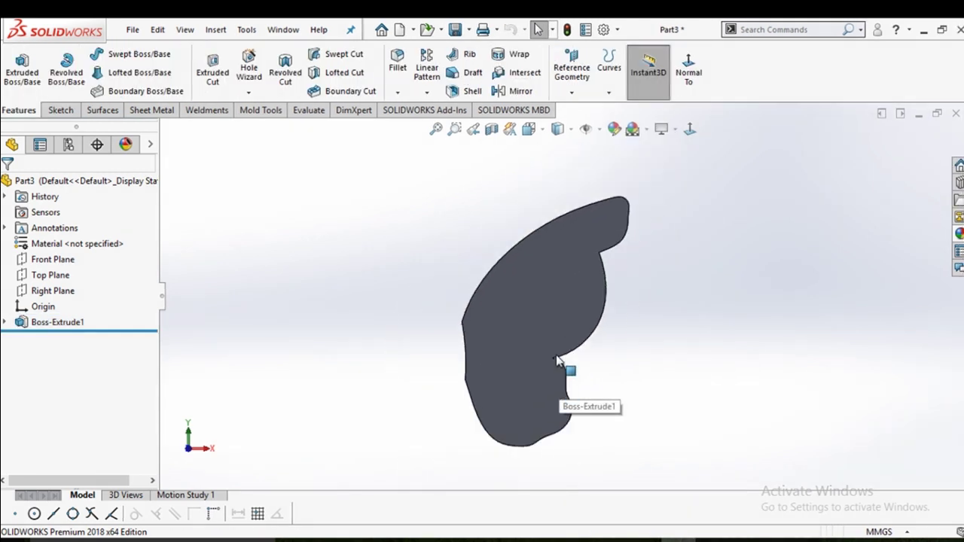
pyautogui.scroll(-3, 561, 293)
pyautogui.click(564, 286)
# Sketch on the wing face and offset its outline 2 mm inward
pyautogui.click(624, 238)
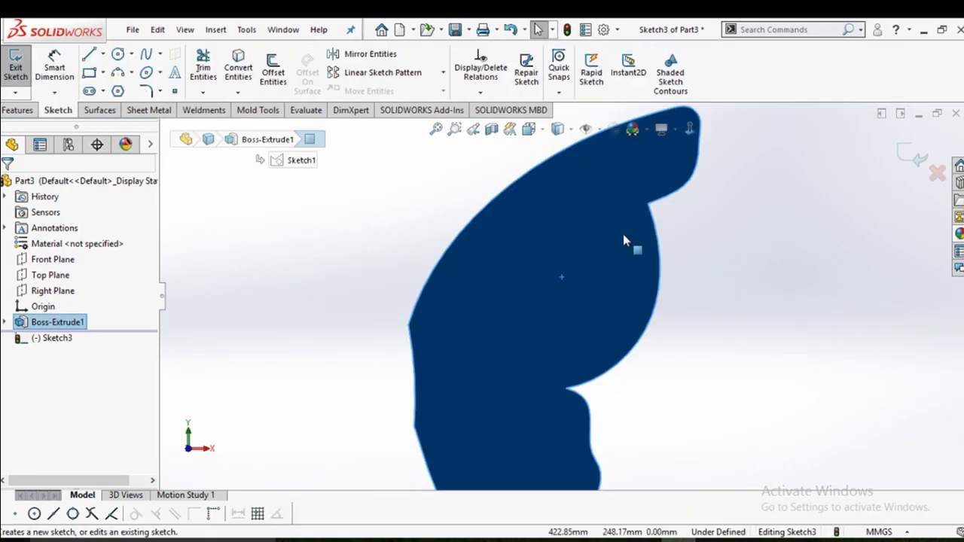
pyautogui.press('f')
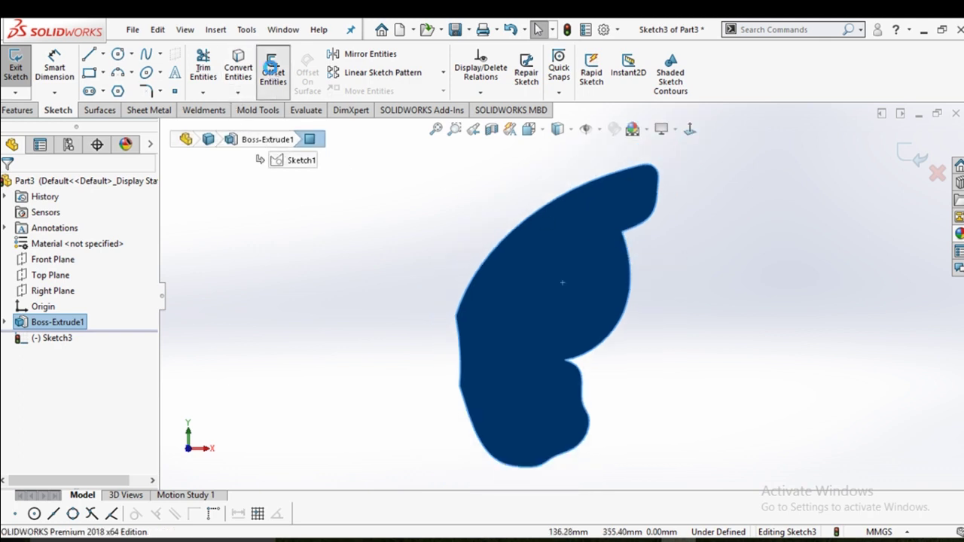
pyautogui.click(271, 69)
pyautogui.click(31, 258)
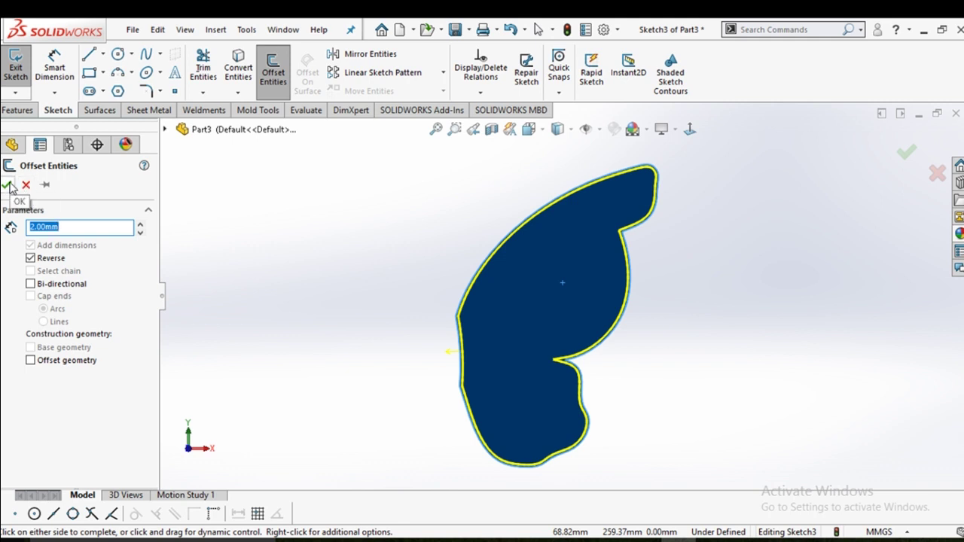
pyautogui.click(8, 186)
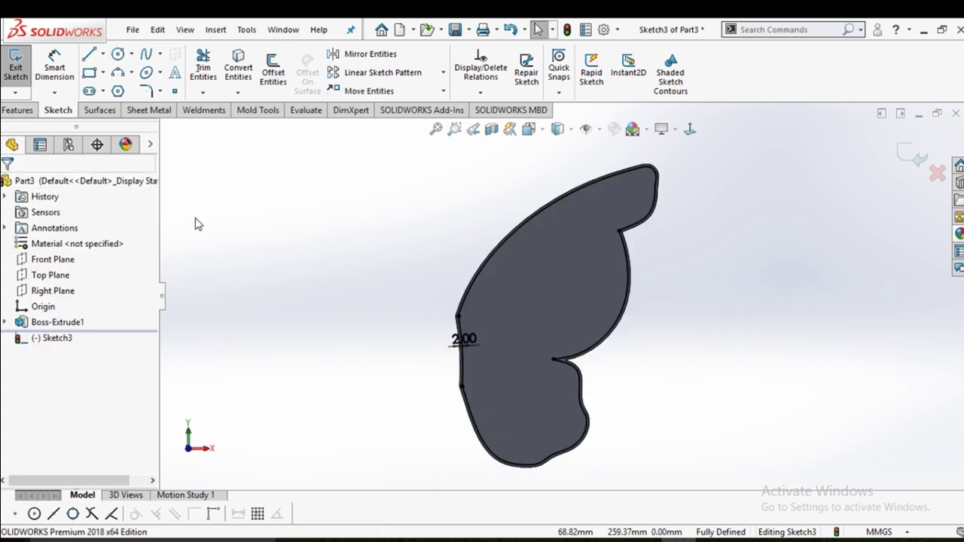
# Extrude the inset contour as a boss 1.00 mm deep
pyautogui.click(31, 112)
pyautogui.click(21, 69)
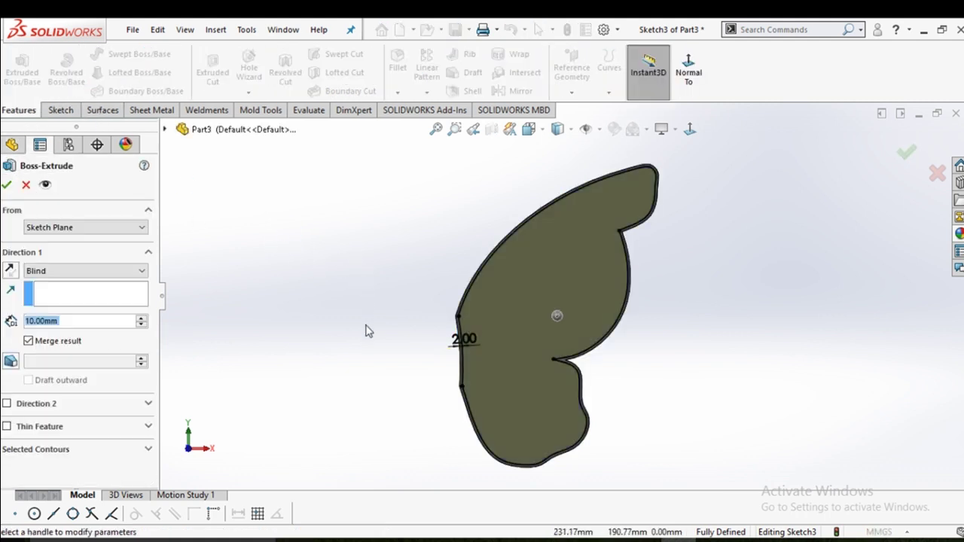
pyautogui.moveTo(367, 331); pyautogui.dragTo(413, 319, button='middle')
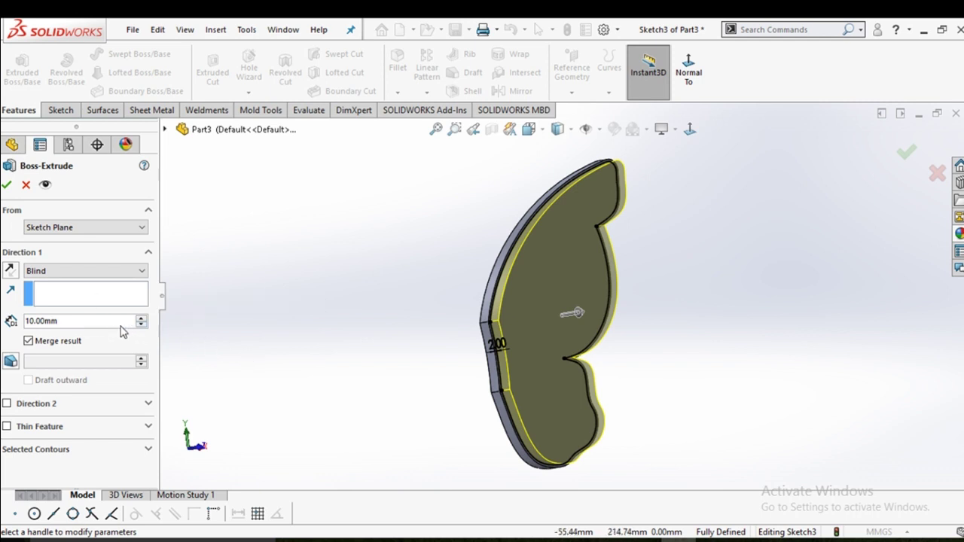
pyautogui.doubleClick(76, 322)
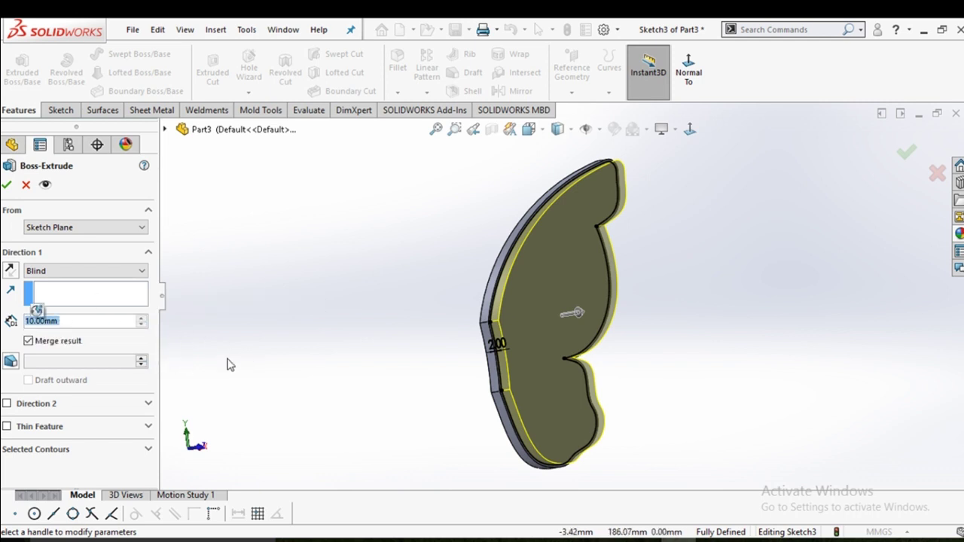
pyautogui.write('Q1')
pyautogui.press('Return')
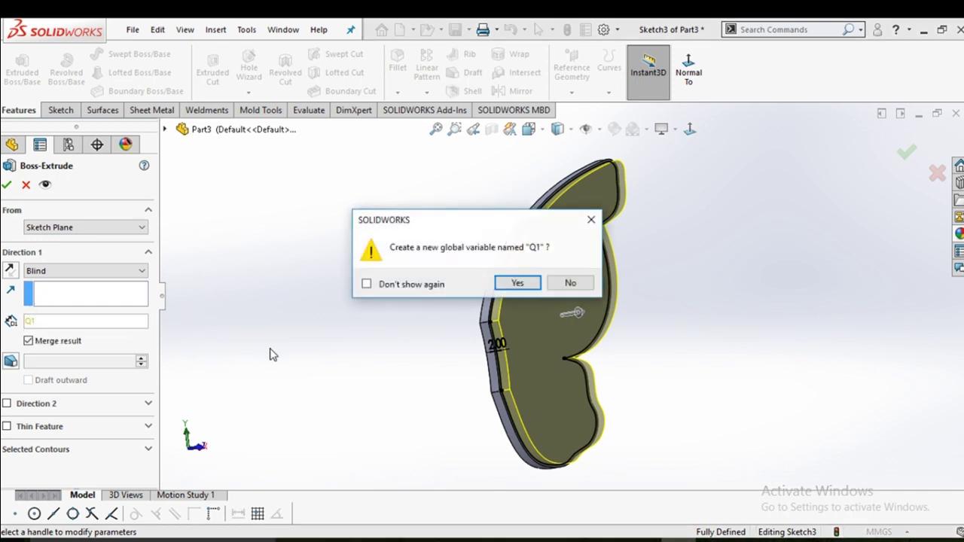
pyautogui.click(565, 282)
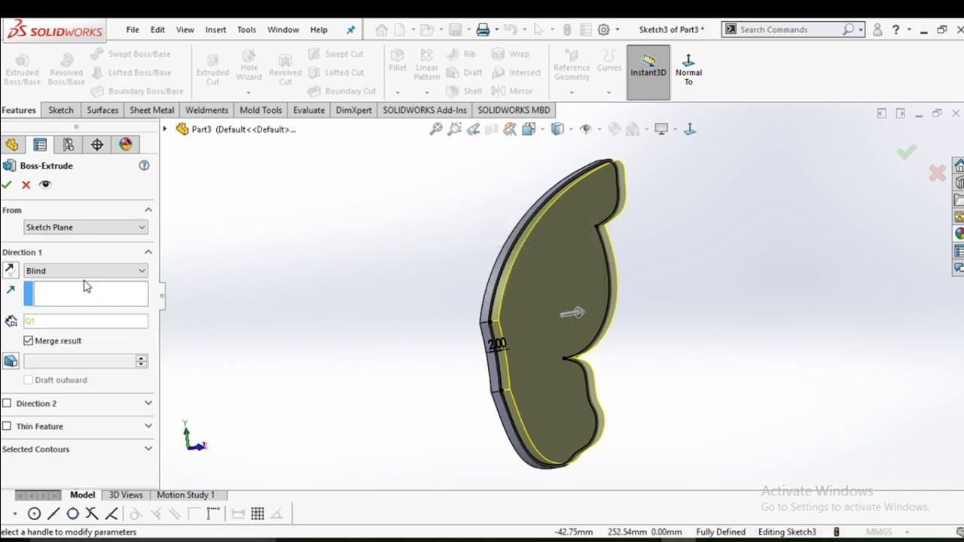
pyautogui.click(88, 322)
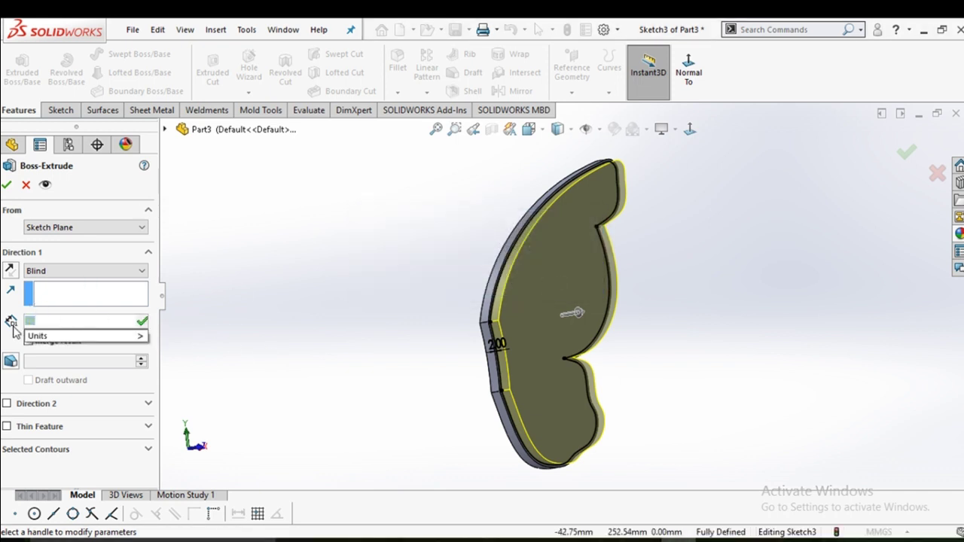
pyautogui.write('1')
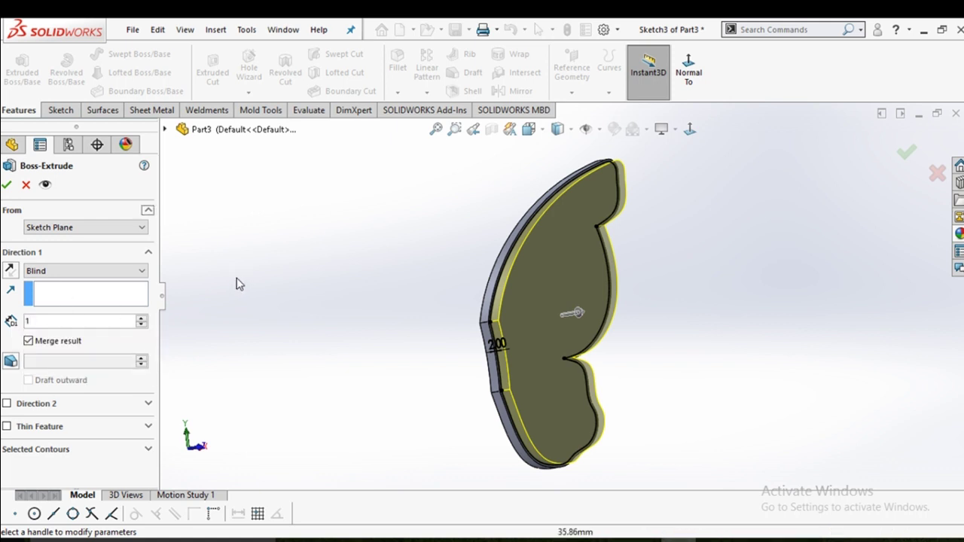
pyautogui.press('Return')
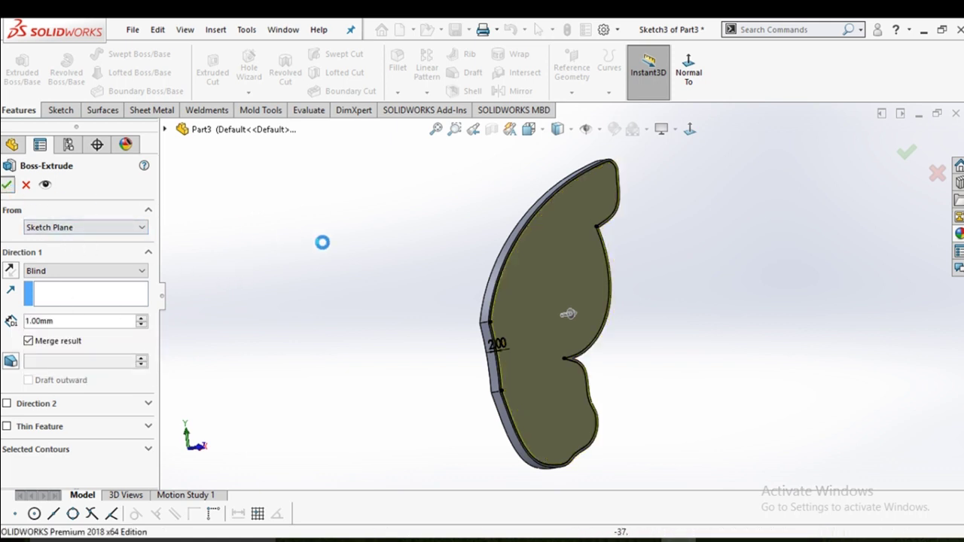
pyautogui.click(325, 248)
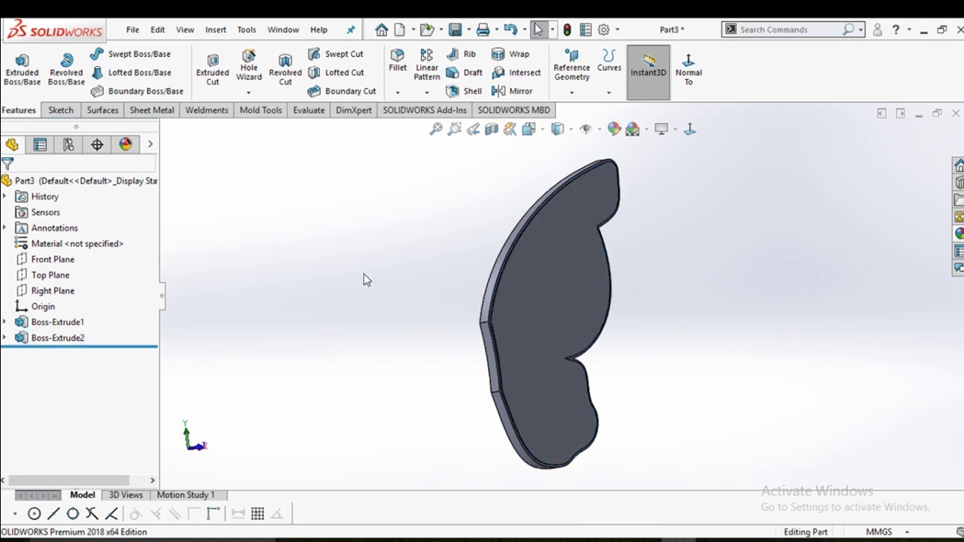
pyautogui.moveTo(366, 279); pyautogui.dragTo(383, 297, button='middle')
pyautogui.scroll(-2, 543, 302)
pyautogui.moveTo(543, 302)
pyautogui.mouseDown(button='middle')
pyautogui.moveTo(484, 316)
pyautogui.moveTo(439, 312)
pyautogui.moveTo(497, 295)
pyautogui.mouseUp(button='middle')
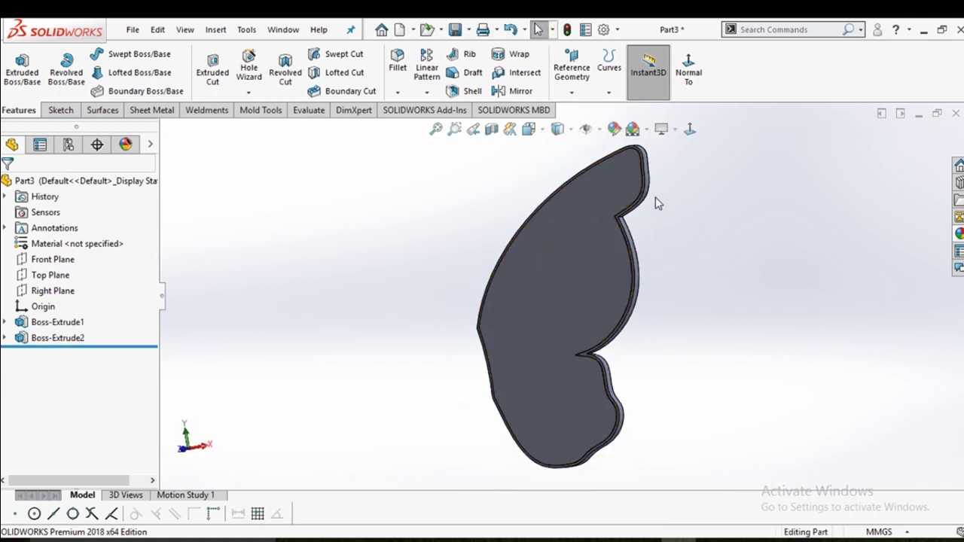
pyautogui.moveTo(656, 201)
pyautogui.mouseDown(button='middle')
pyautogui.moveTo(706, 188)
pyautogui.moveTo(773, 209)
pyautogui.moveTo(645, 213)
pyautogui.moveTo(654, 261)
pyautogui.moveTo(543, 291)
pyautogui.moveTo(643, 333)
pyautogui.moveTo(647, 314)
pyautogui.moveTo(598, 293)
pyautogui.moveTo(618, 318)
pyautogui.moveTo(596, 303)
pyautogui.mouseUp(button='middle')
pyautogui.scroll(3, 614, 332)
pyautogui.scroll(-2, 606, 320)
pyautogui.scroll(-2, 610, 315)
pyautogui.press('Escape')
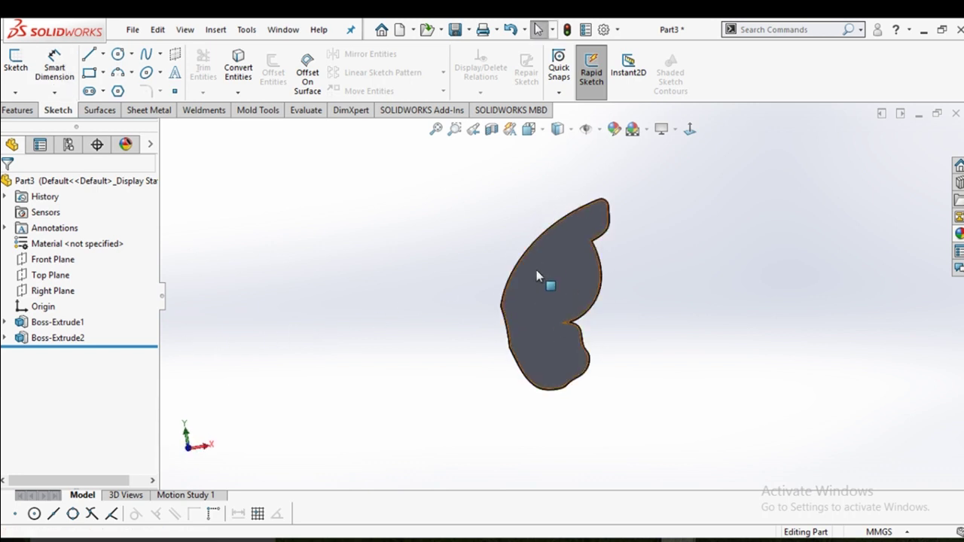
# Open Sketch4 on the wing's front face, viewed normal to it
pyautogui.click(554, 264)
pyautogui.click(623, 216)
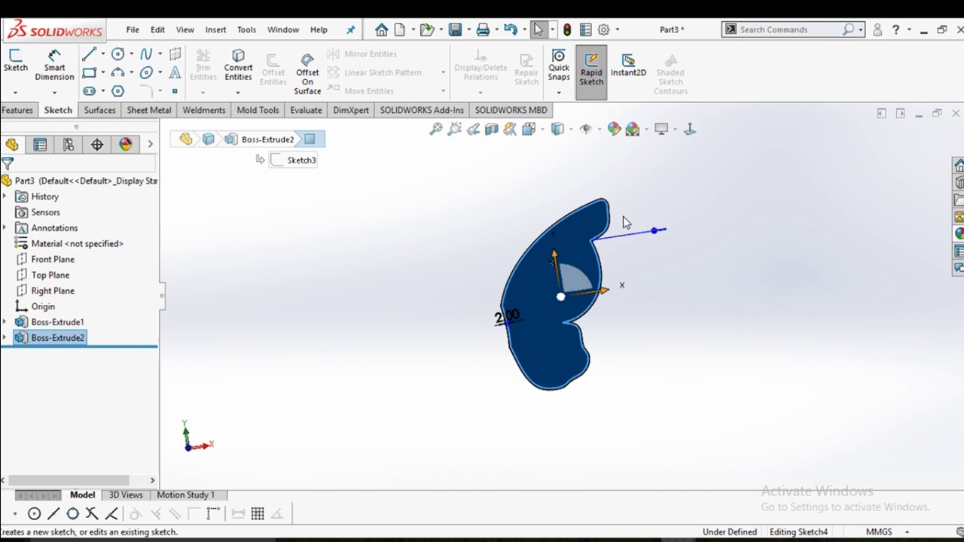
pyautogui.click(690, 130)
pyautogui.click(393, 269)
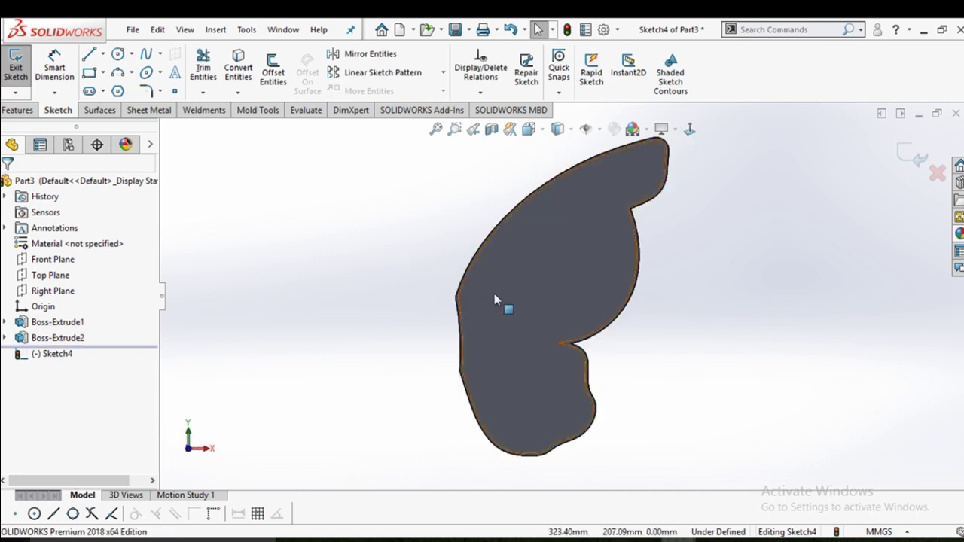
pyautogui.scroll(-3, 550, 331)
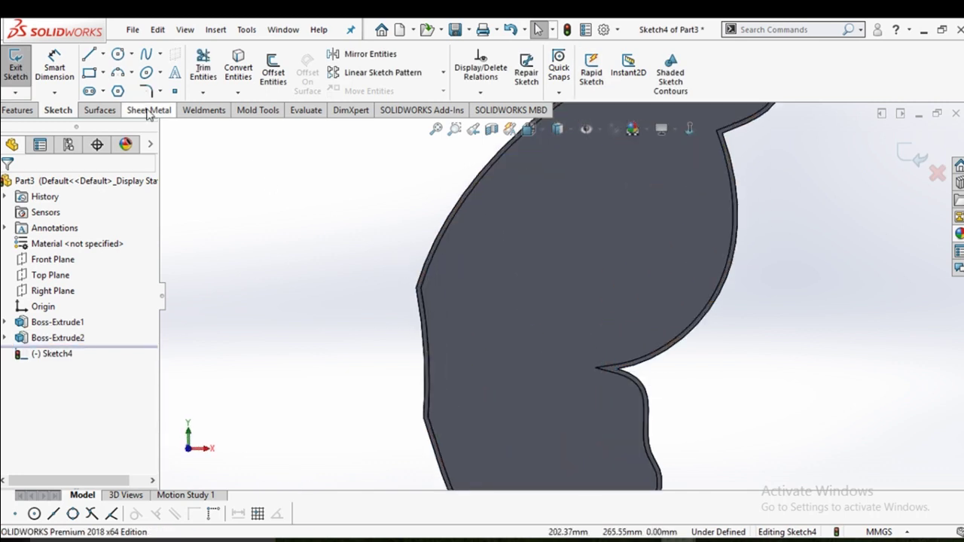
# Draw a spline along the wing's dividing curve and offset it 4.00 to form a parallel curve
pyautogui.click(146, 53)
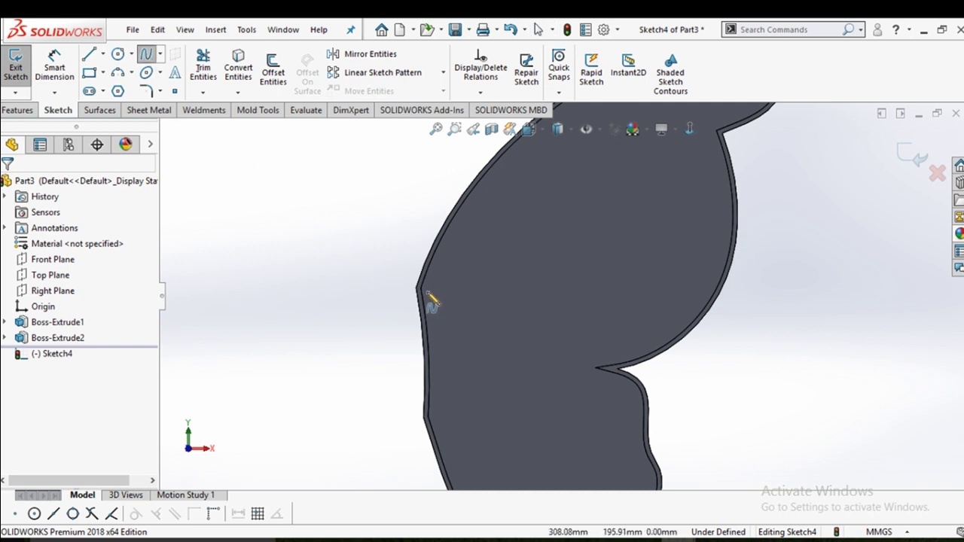
pyautogui.click(427, 292)
pyautogui.click(508, 333)
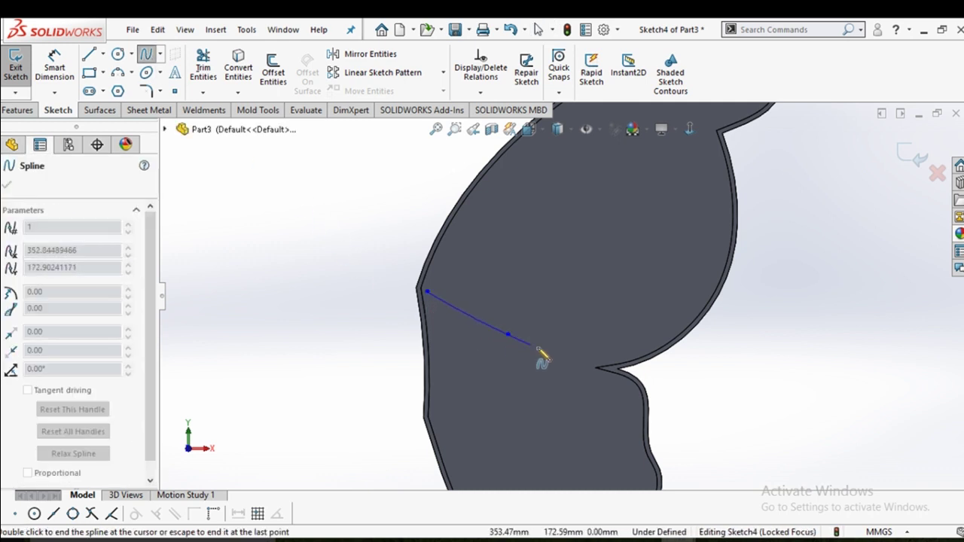
pyautogui.rightClick(590, 363)
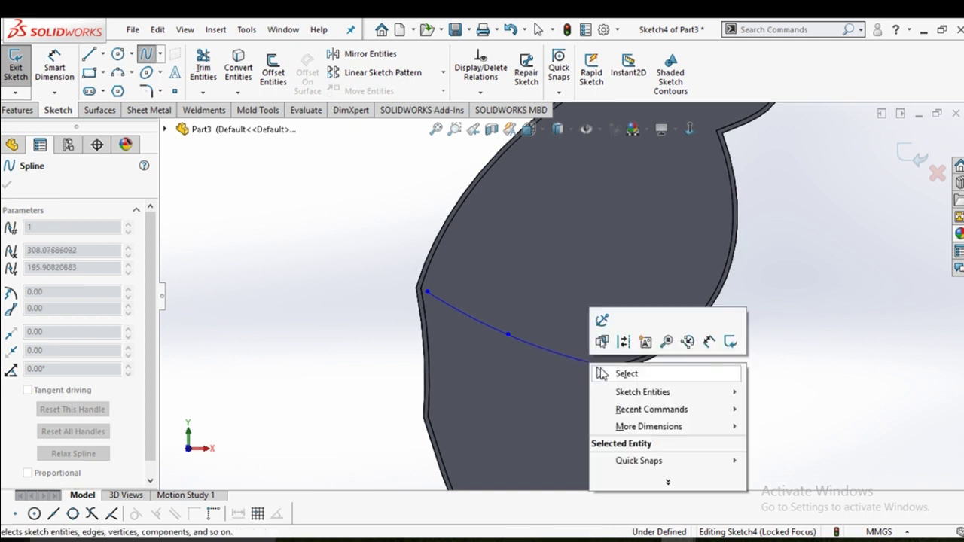
pyautogui.click(625, 374)
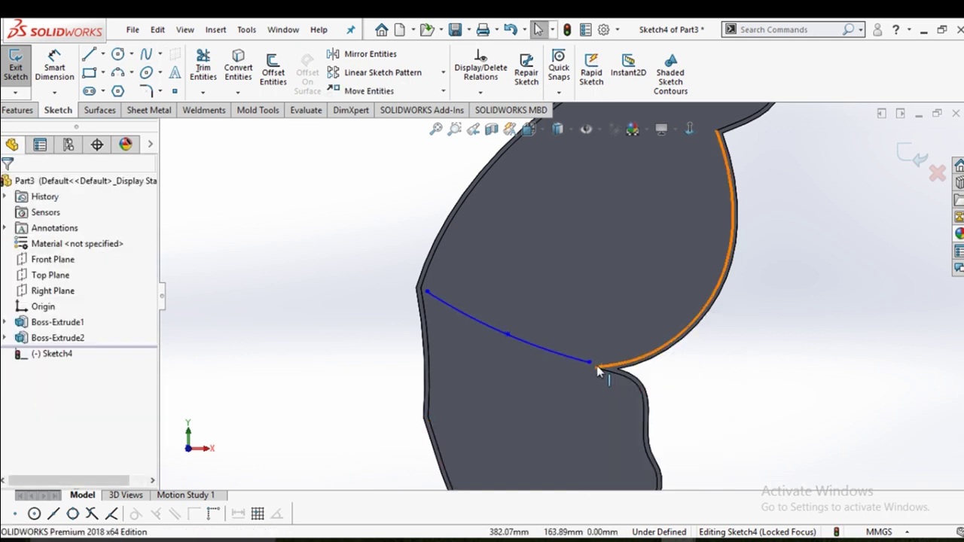
pyautogui.click(273, 72)
pyautogui.click(480, 322)
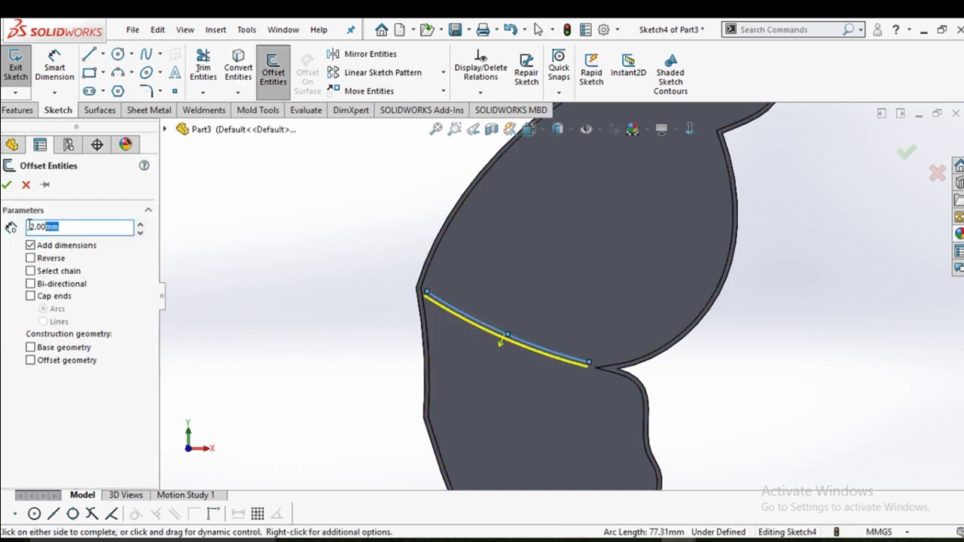
pyautogui.write('8')
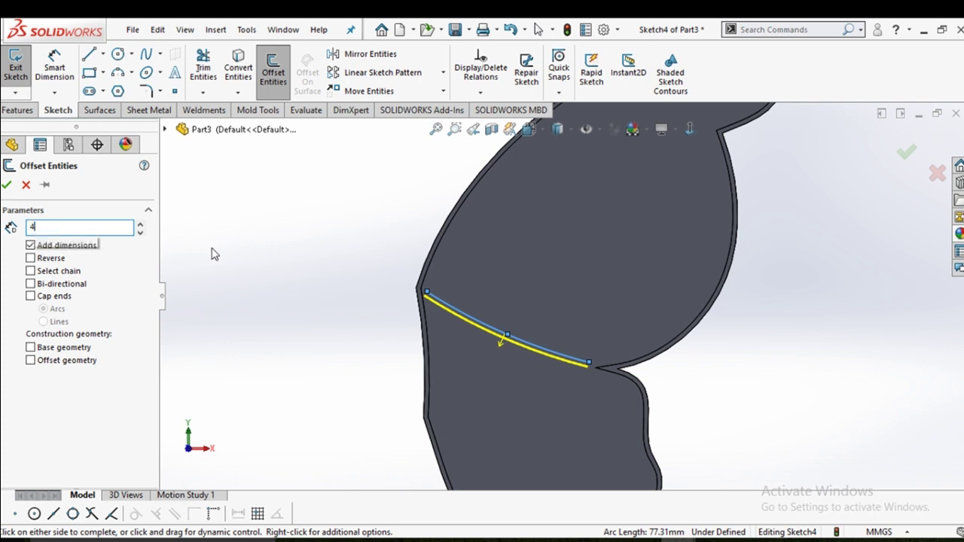
pyautogui.press('Return')
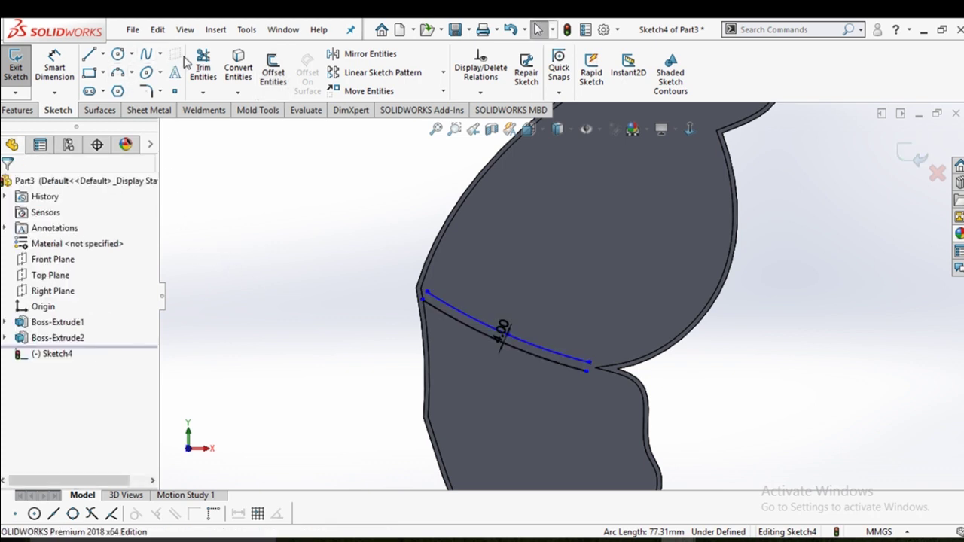
# Draw a line joining the spline's left end to the offset curve
pyautogui.click(88, 55)
pyautogui.scroll(-3, 485, 312)
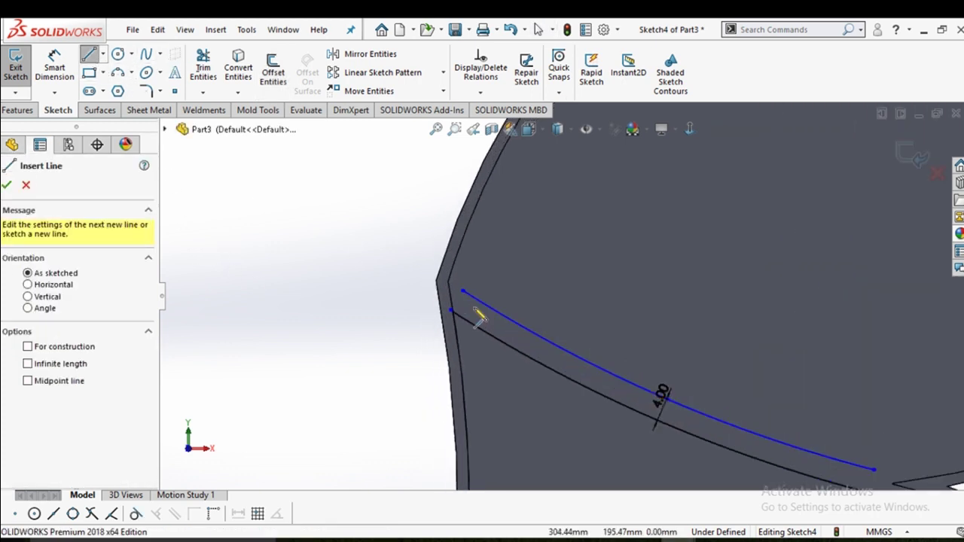
pyautogui.scroll(-1, 510, 323)
pyautogui.scroll(-2, 452, 279)
pyautogui.click(449, 276)
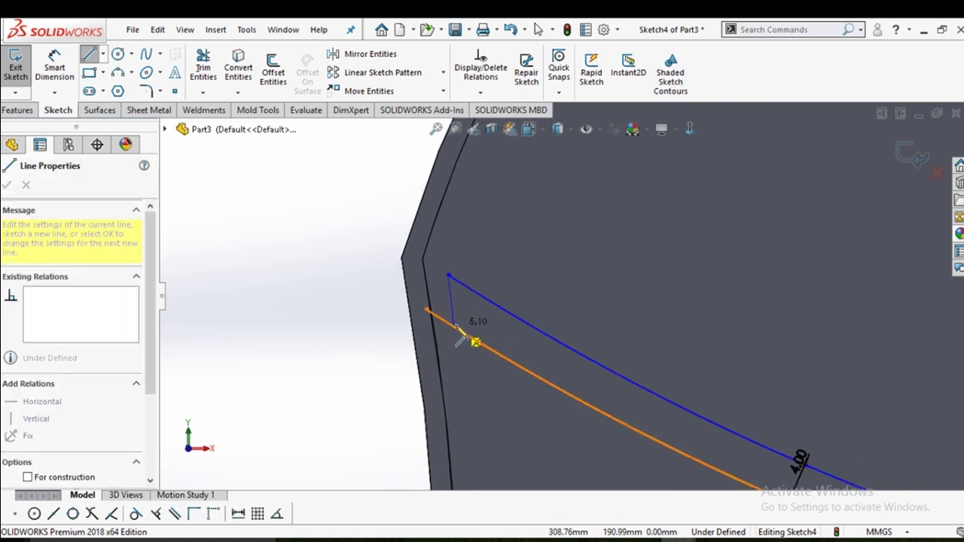
pyautogui.click(456, 333)
pyautogui.rightClick(456, 333)
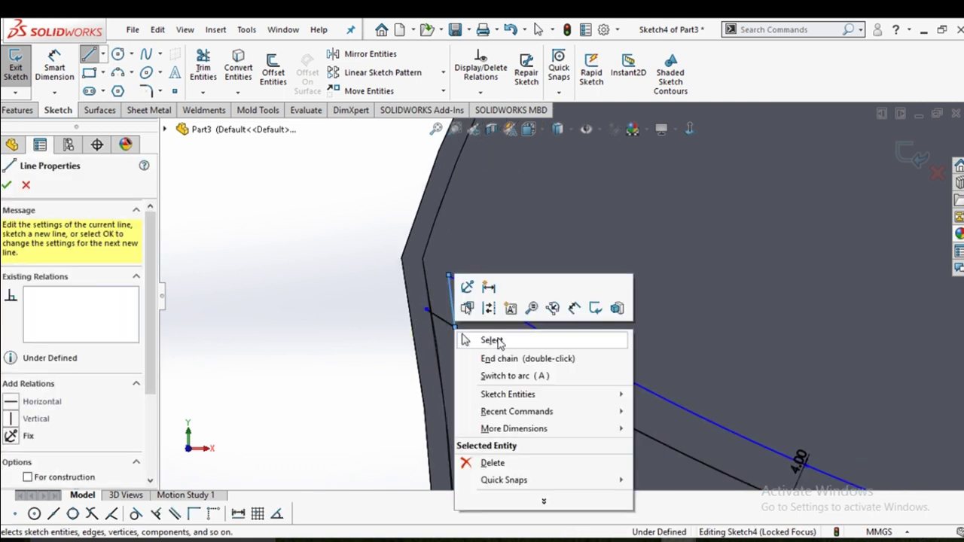
pyautogui.click(490, 338)
pyautogui.scroll(3, 562, 297)
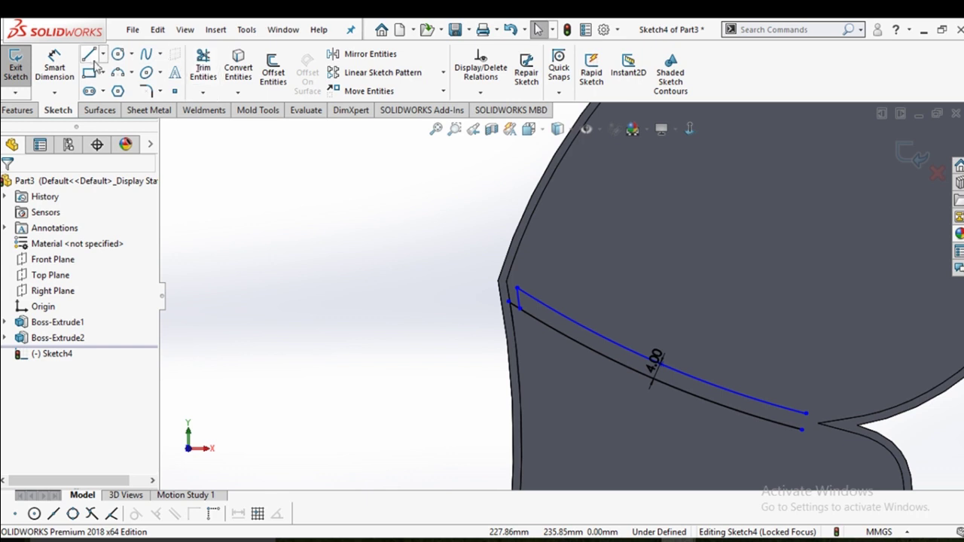
pyautogui.scroll(-3, 813, 428)
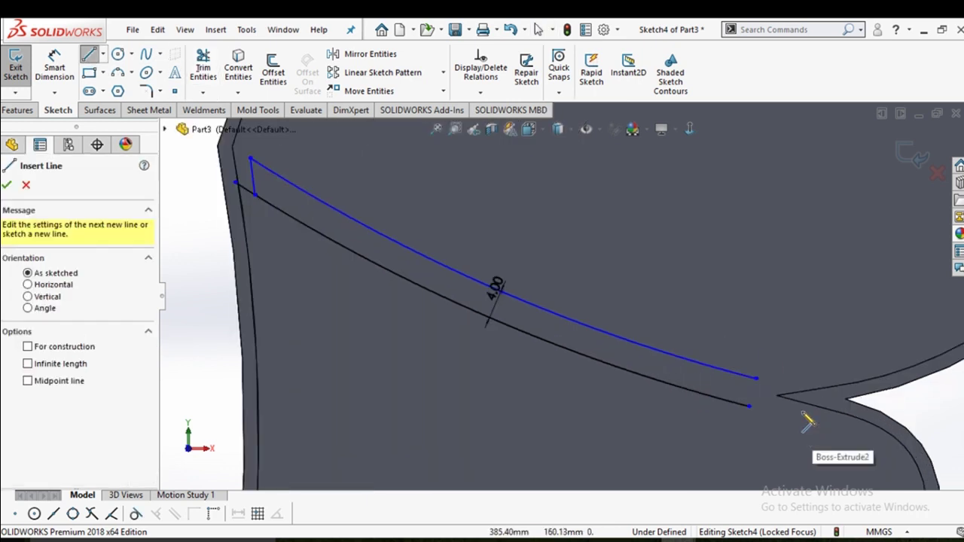
# Close the strip's right end with a short line and trim the excess ends
pyautogui.click(756, 378)
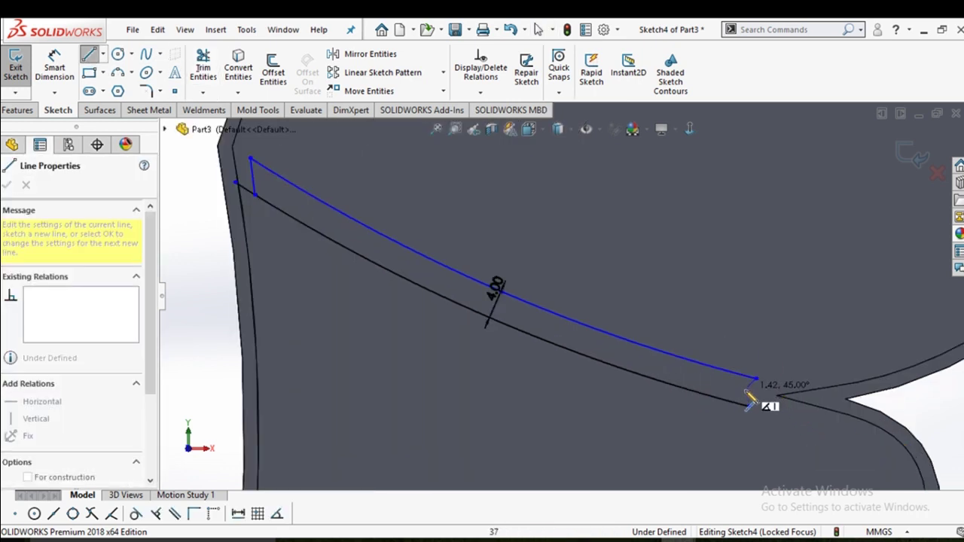
pyautogui.click(749, 406)
pyautogui.rightClick(750, 408)
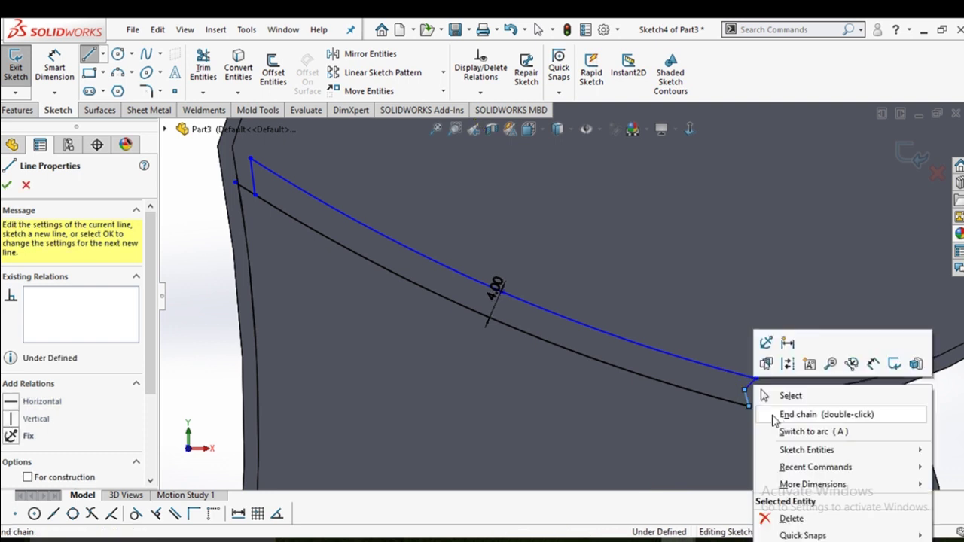
pyautogui.click(789, 393)
pyautogui.scroll(2, 788, 395)
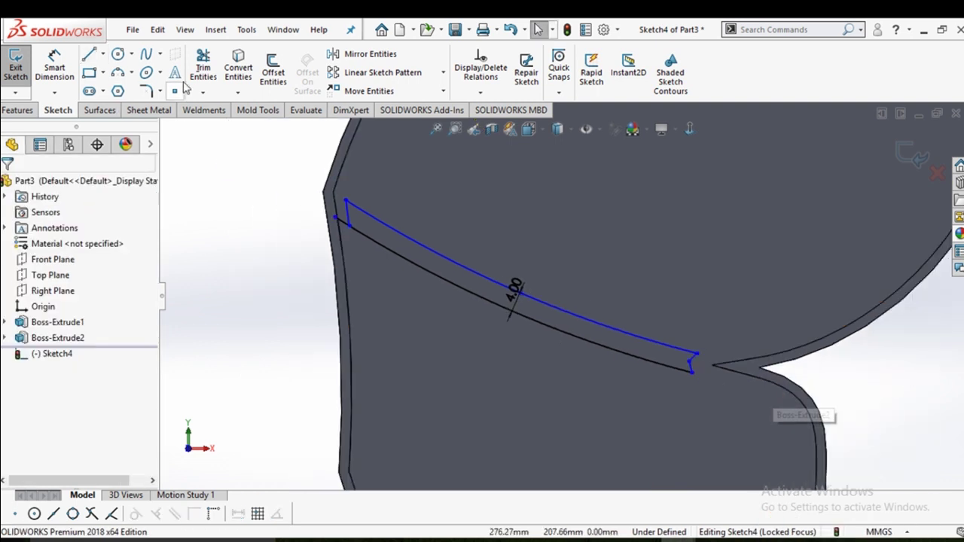
pyautogui.click(203, 67)
pyautogui.scroll(-3, 402, 241)
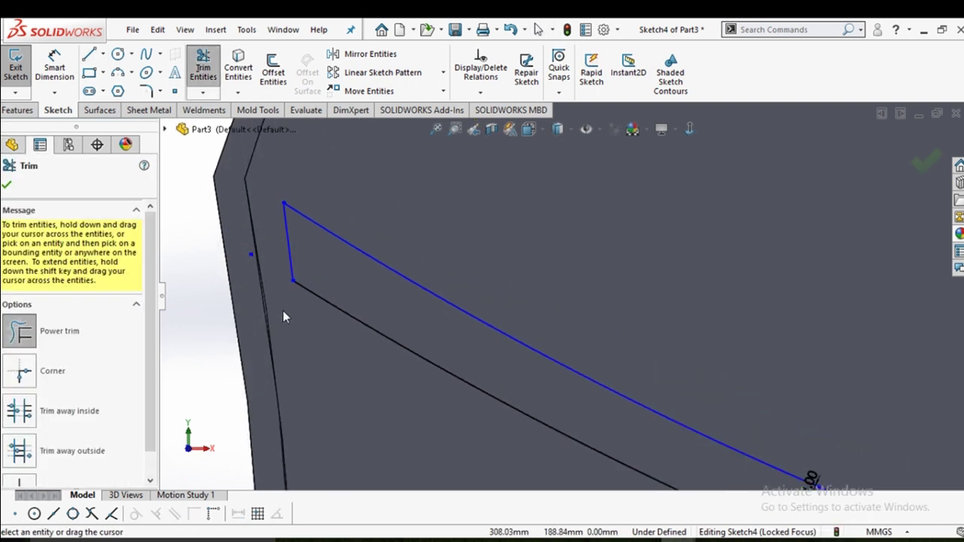
pyautogui.click(6, 184)
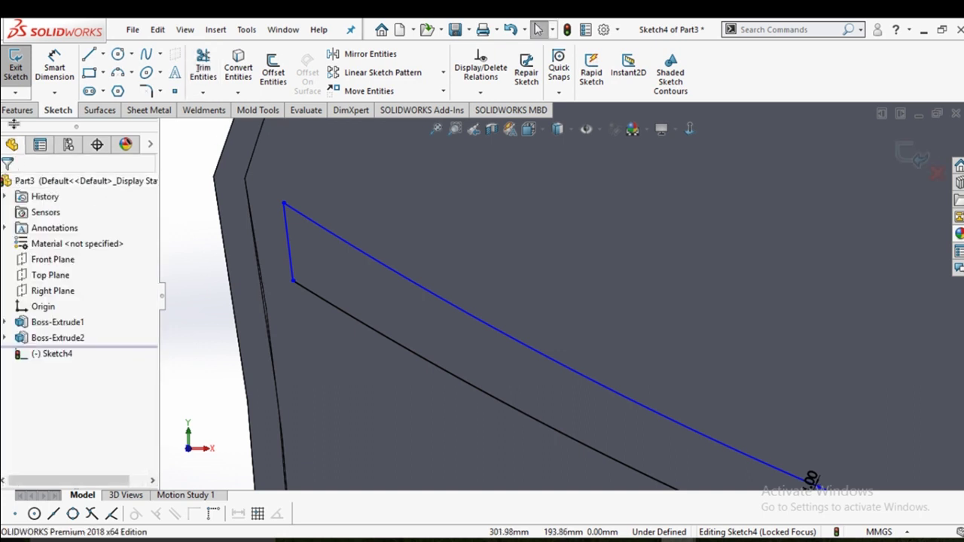
# Cut the strip into the wing up to the far face as Cut-Extrude1
pyautogui.click(22, 112)
pyautogui.click(212, 72)
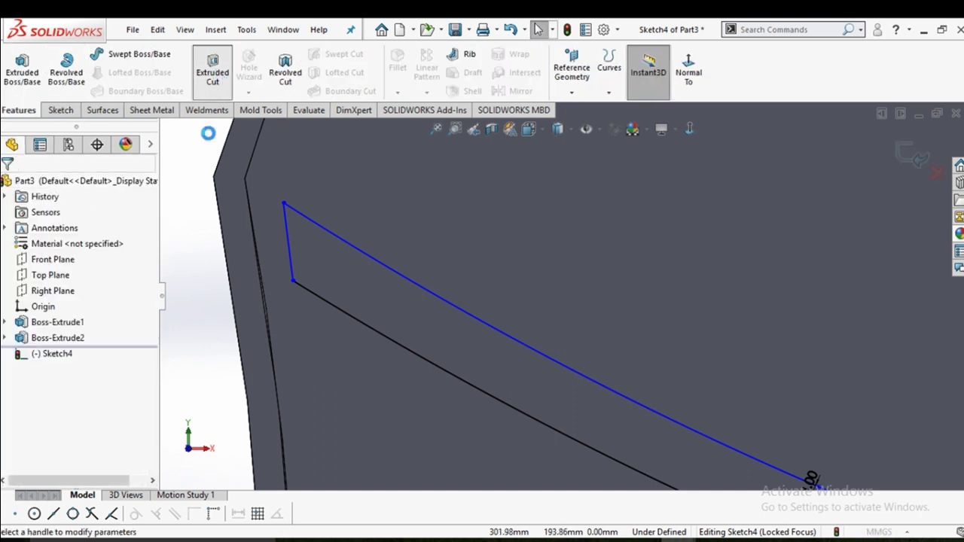
pyautogui.moveTo(279, 288); pyautogui.dragTo(420, 288, button='middle')
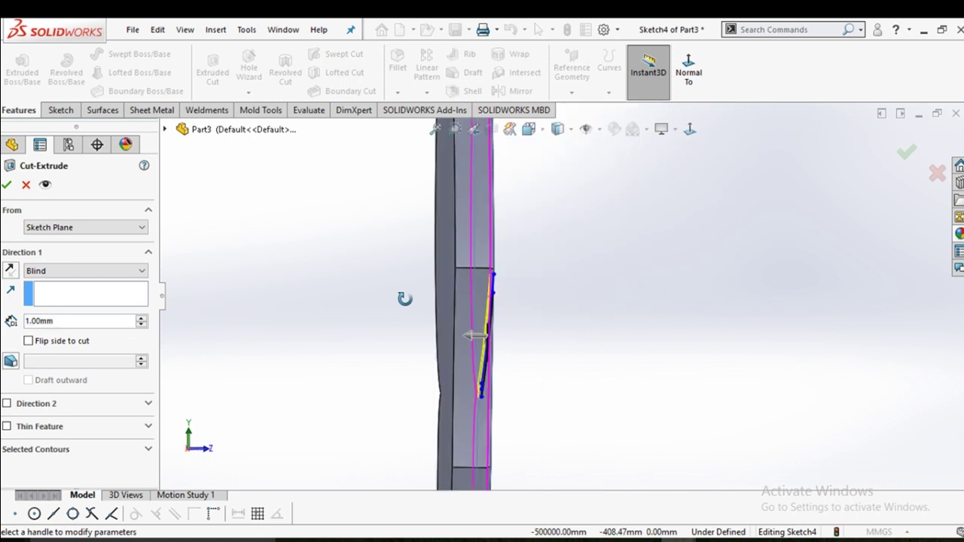
pyautogui.click(420, 291)
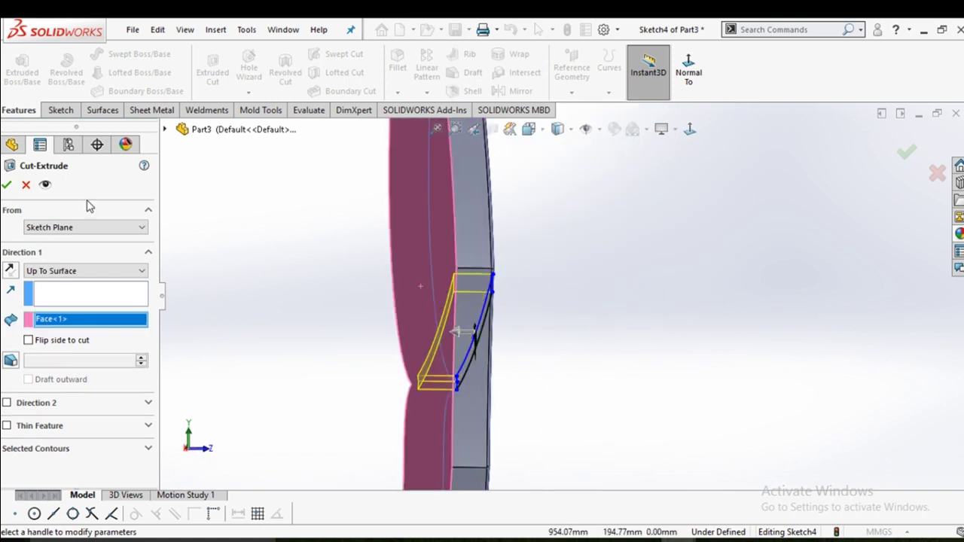
pyautogui.click(7, 188)
# Open a new Sketch5 on the wing's front face, viewed normal to it
pyautogui.moveTo(312, 261)
pyautogui.mouseDown(button='middle')
pyautogui.moveTo(233, 274)
pyautogui.moveTo(522, 317)
pyautogui.moveTo(491, 344)
pyautogui.moveTo(429, 318)
pyautogui.moveTo(508, 340)
pyautogui.mouseUp(button='middle')
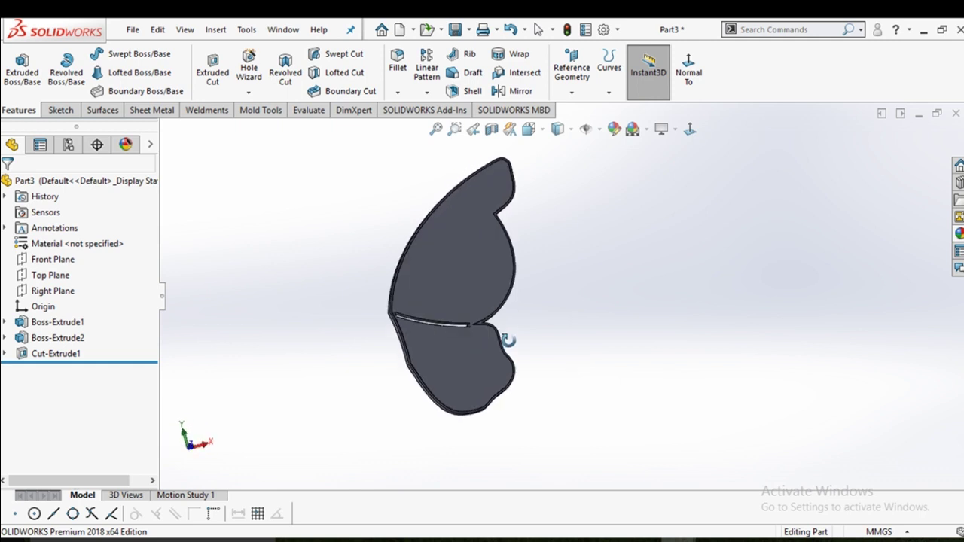
pyautogui.scroll(-3, 572, 271)
pyautogui.click(515, 262)
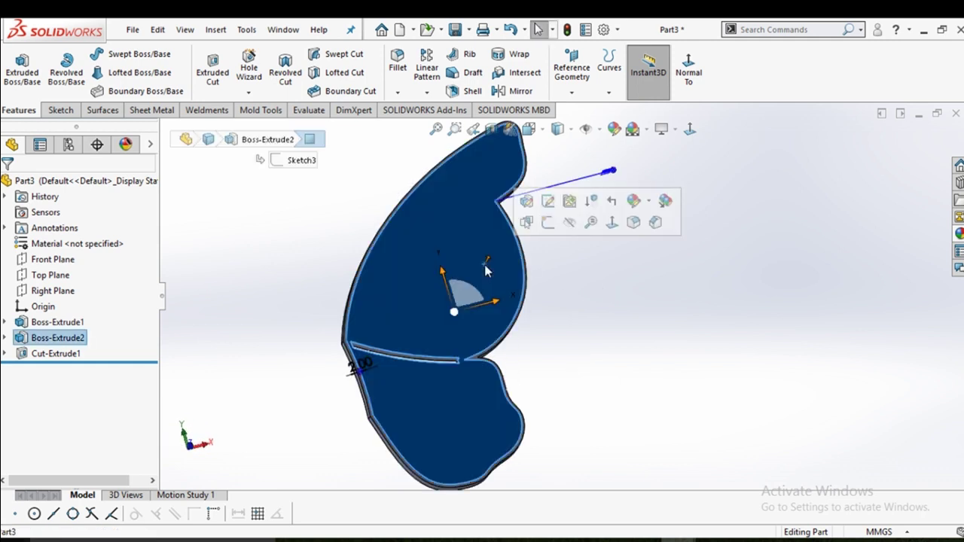
pyautogui.click(547, 222)
pyautogui.click(693, 134)
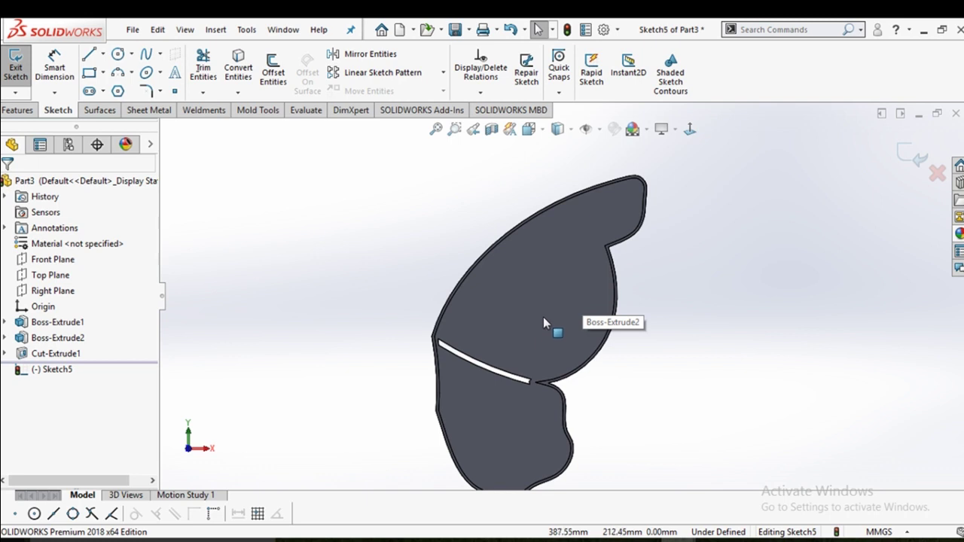
# Draw two small concentric circles in the wing's upper lobe
pyautogui.click(117, 55)
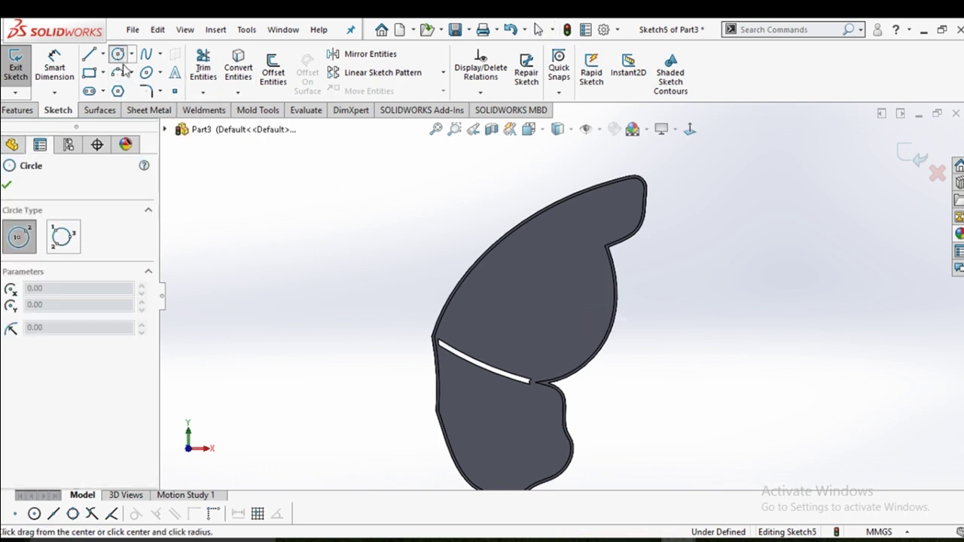
pyautogui.click(534, 309)
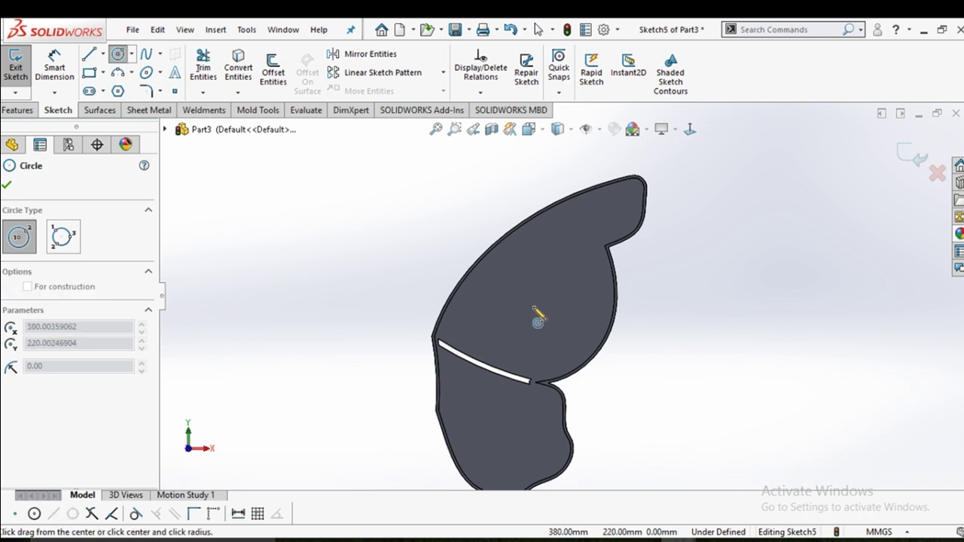
pyautogui.scroll(-3, 541, 312)
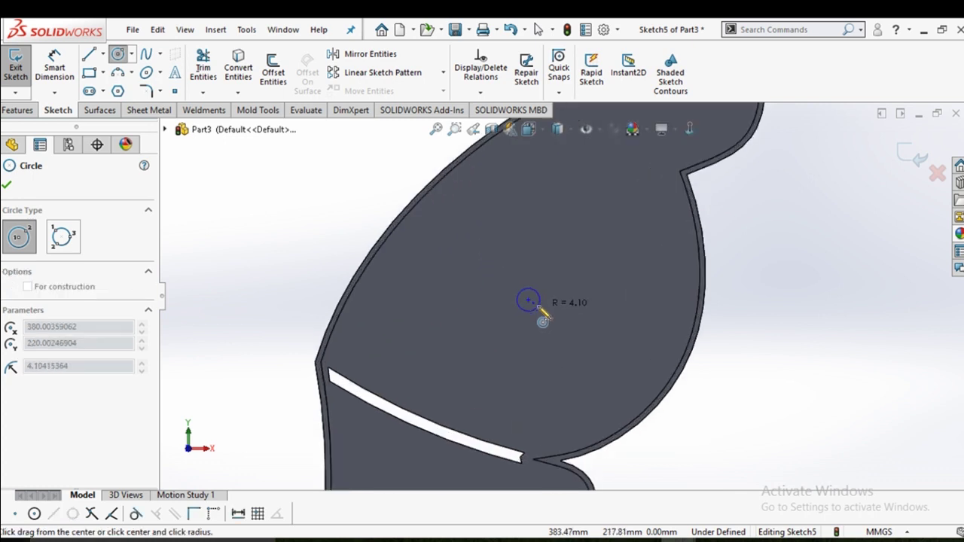
pyautogui.click(537, 309)
pyautogui.rightClick(539, 312)
pyautogui.click(570, 317)
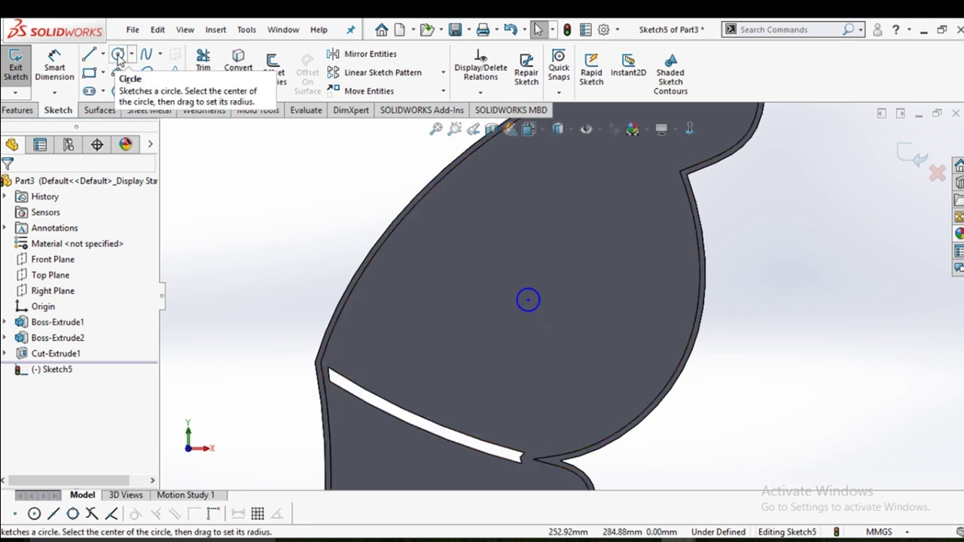
pyautogui.click(118, 55)
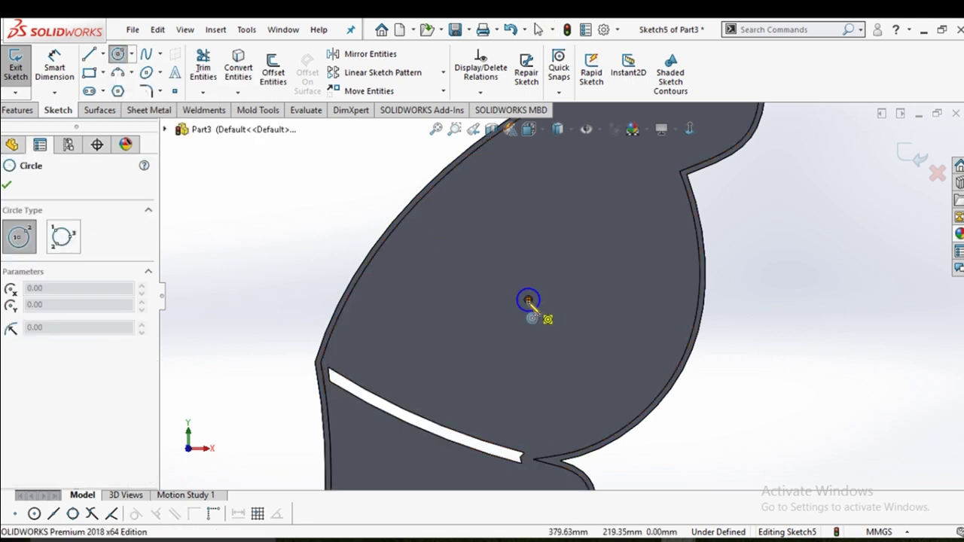
pyautogui.click(528, 301)
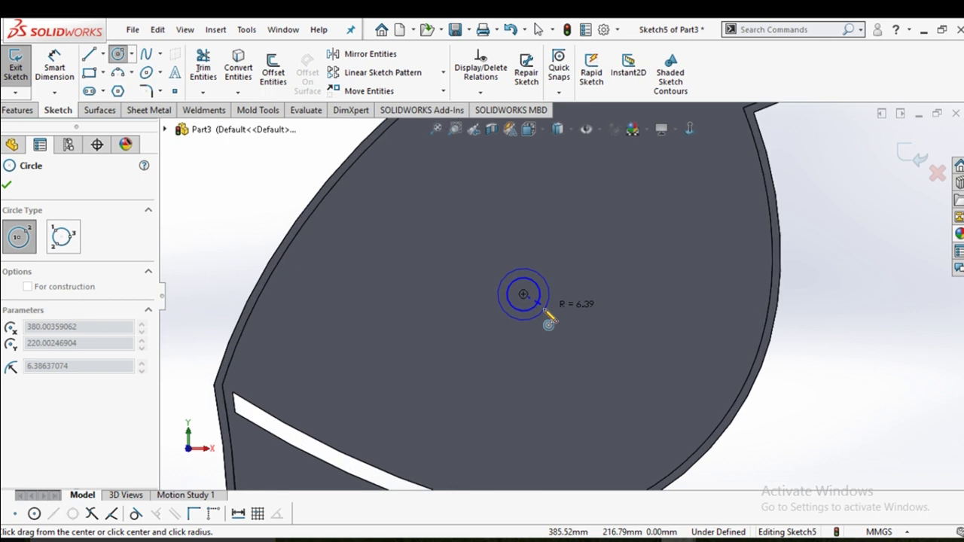
pyautogui.click(549, 322)
pyautogui.rightClick(545, 309)
pyautogui.click(576, 316)
pyautogui.scroll(3, 576, 316)
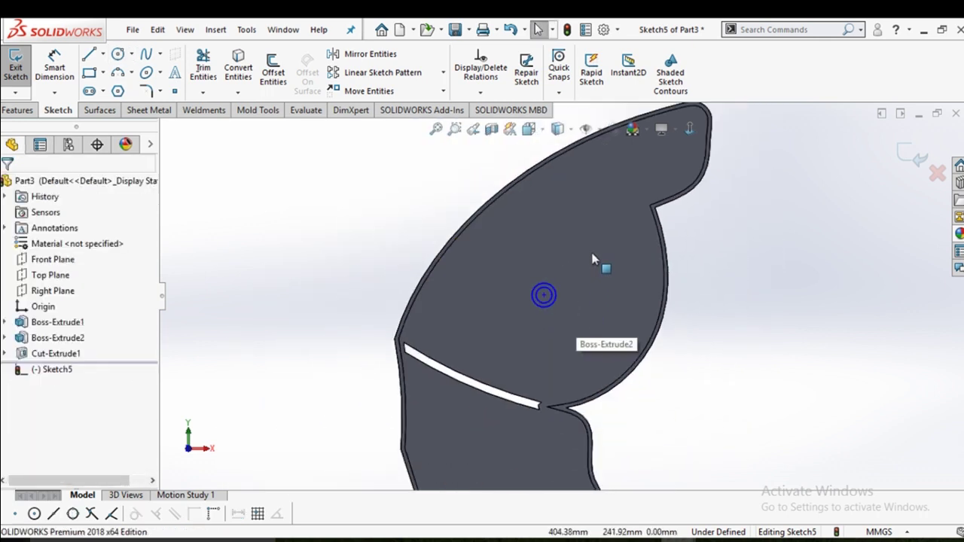
# Add a large circle of radius about 27 on the same centre
pyautogui.click(117, 59)
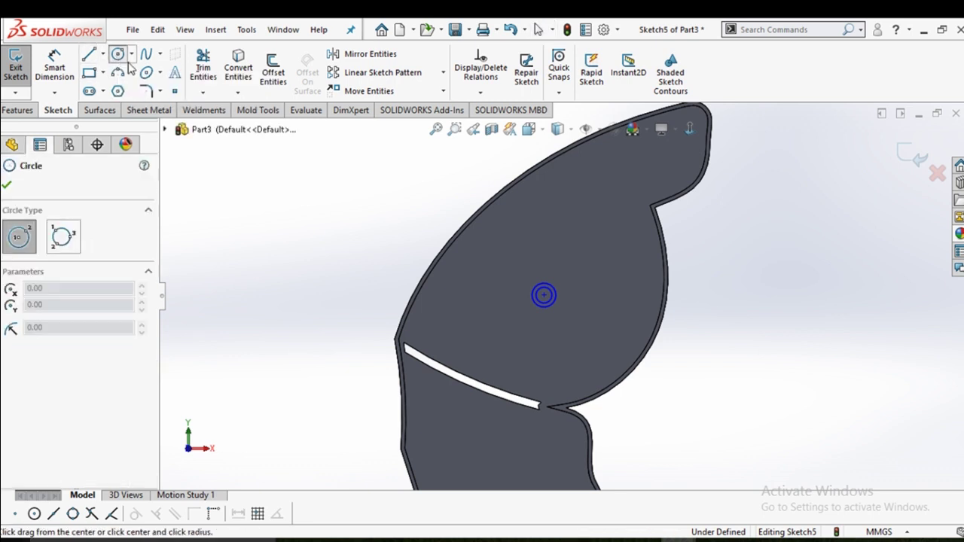
pyautogui.click(543, 295)
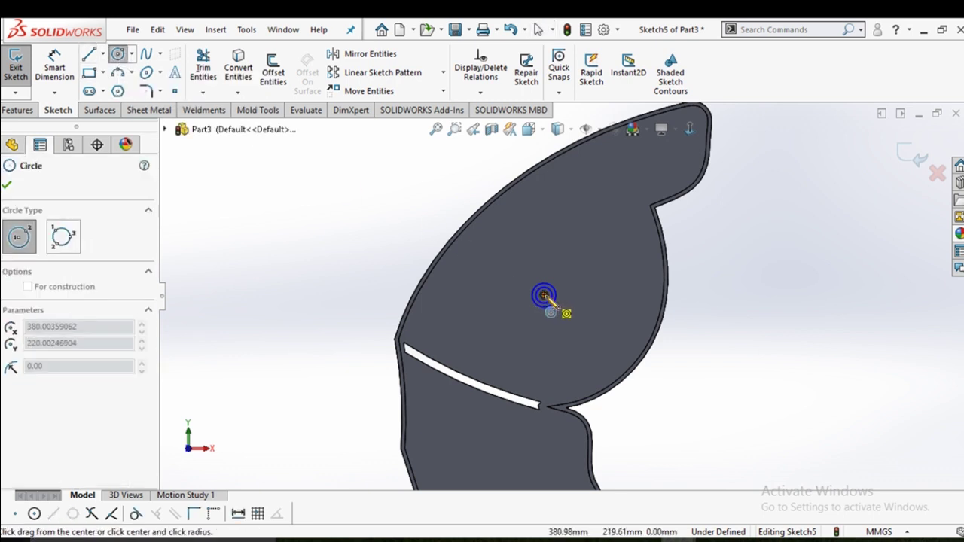
pyautogui.click(597, 329)
pyautogui.rightClick(640, 327)
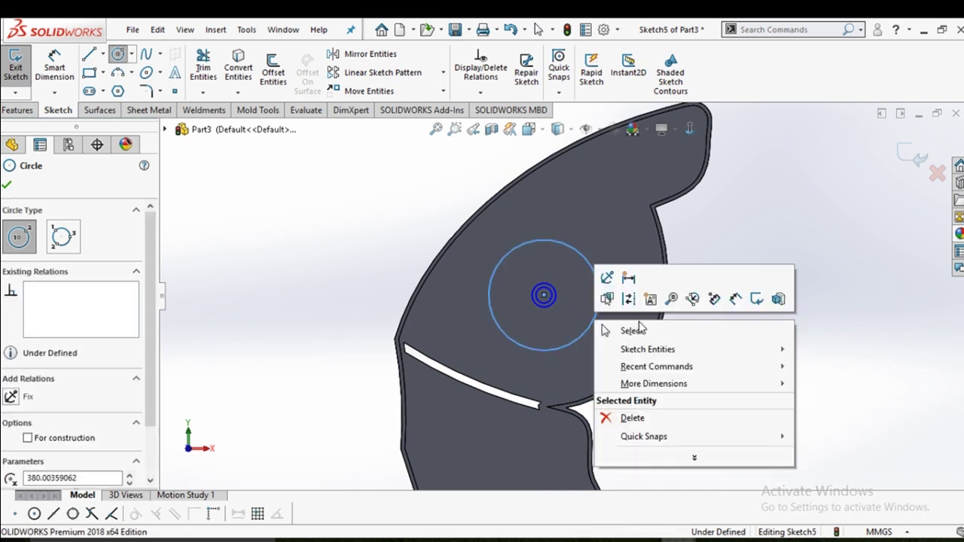
pyautogui.click(645, 330)
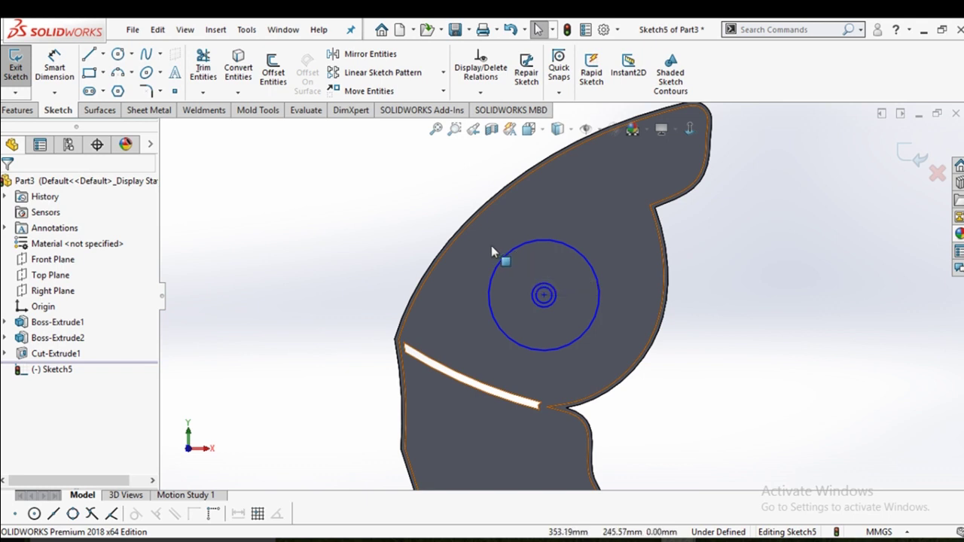
pyautogui.click(117, 56)
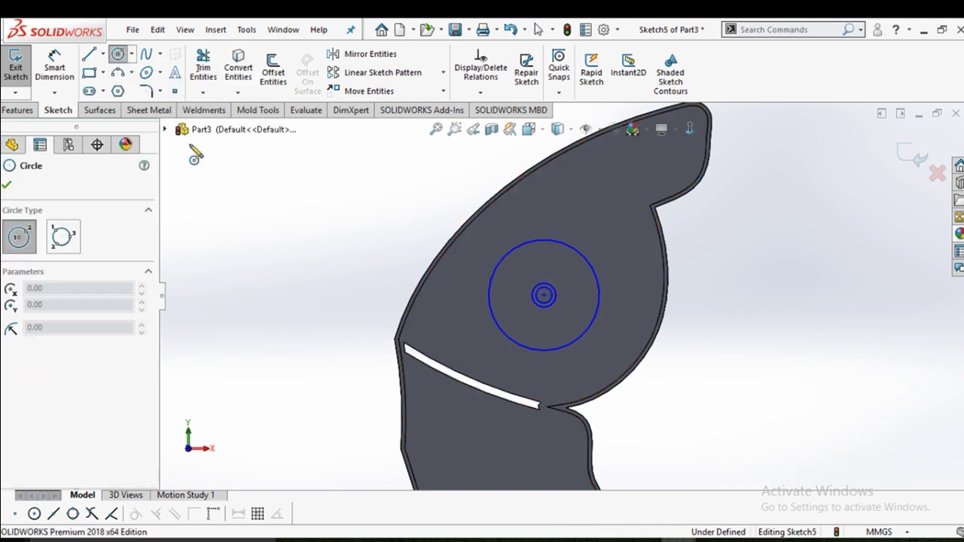
pyautogui.press('Escape')
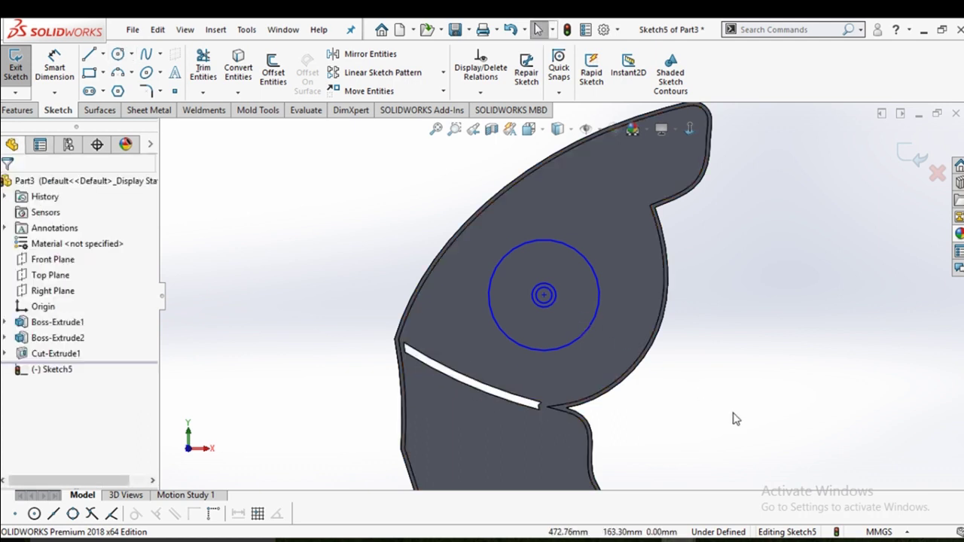
# Dimension the smallest circle at Ø6
pyautogui.moveTo(731, 415); pyautogui.dragTo(570, 327, button='right')
pyautogui.scroll(-5, 565, 320)
pyautogui.click(542, 272)
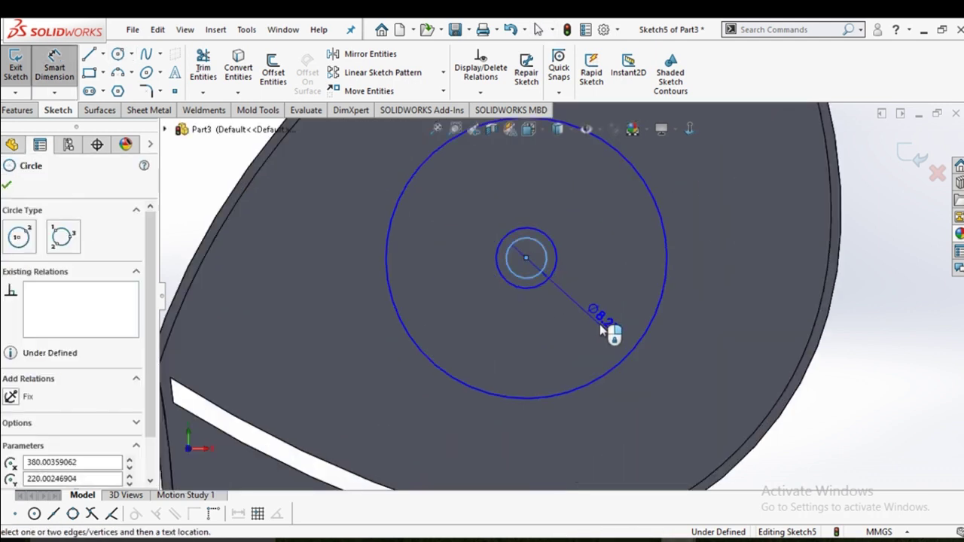
pyautogui.click(612, 335)
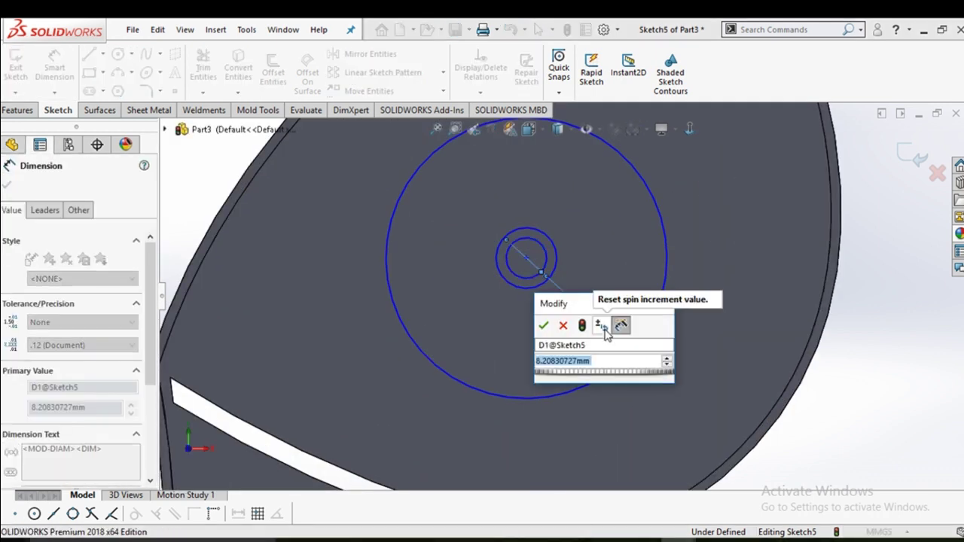
pyautogui.press('BackSpace')
pyautogui.write('6')
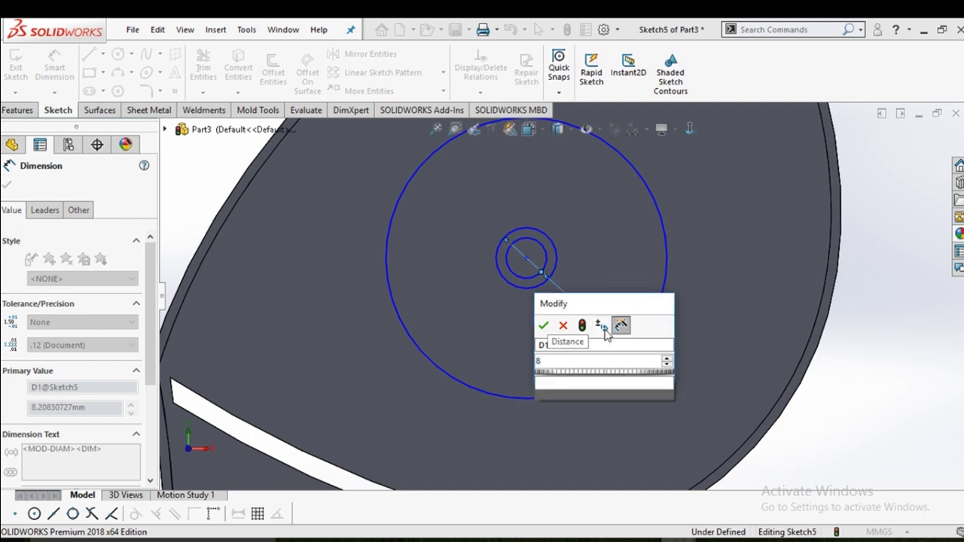
pyautogui.click(543, 325)
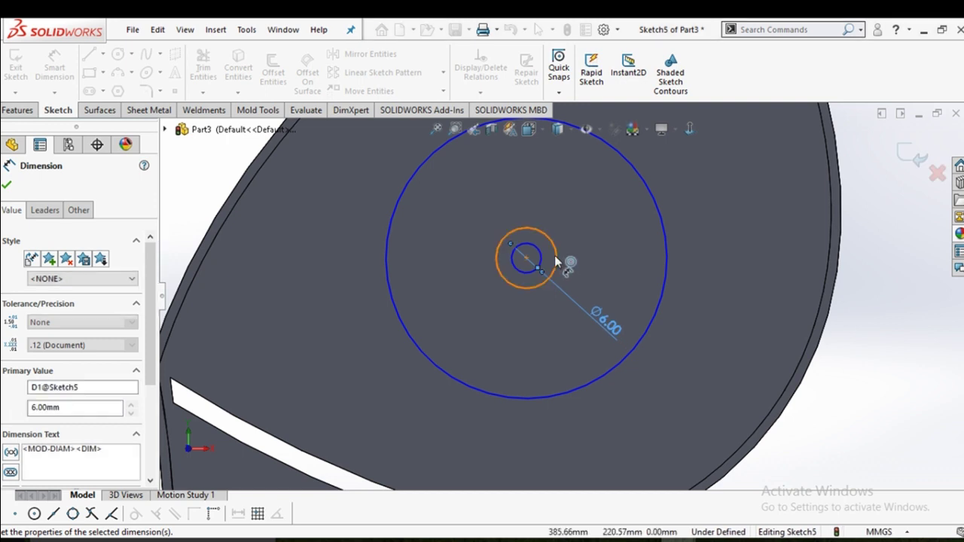
# Dimension the middle circle and set its diameter to Ø50
pyautogui.click(609, 263)
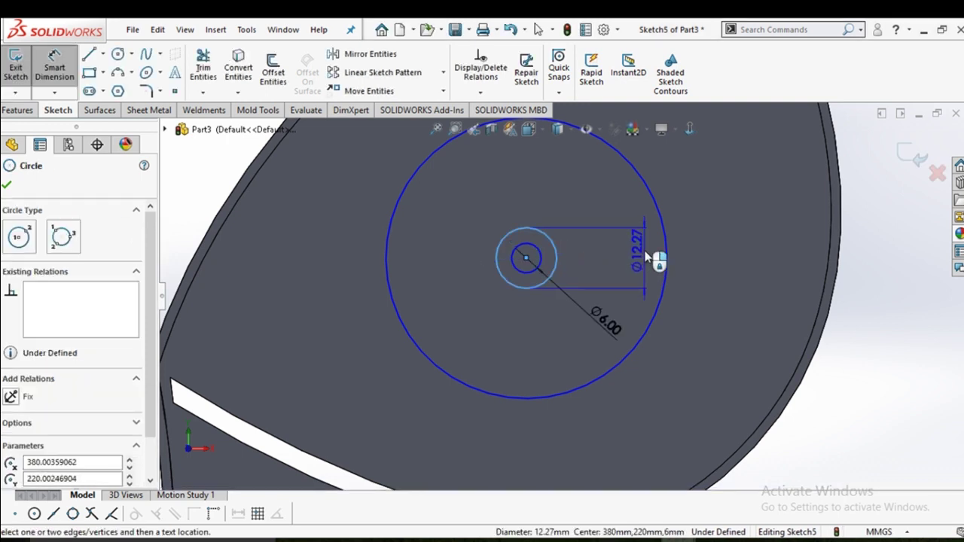
pyautogui.click(646, 257)
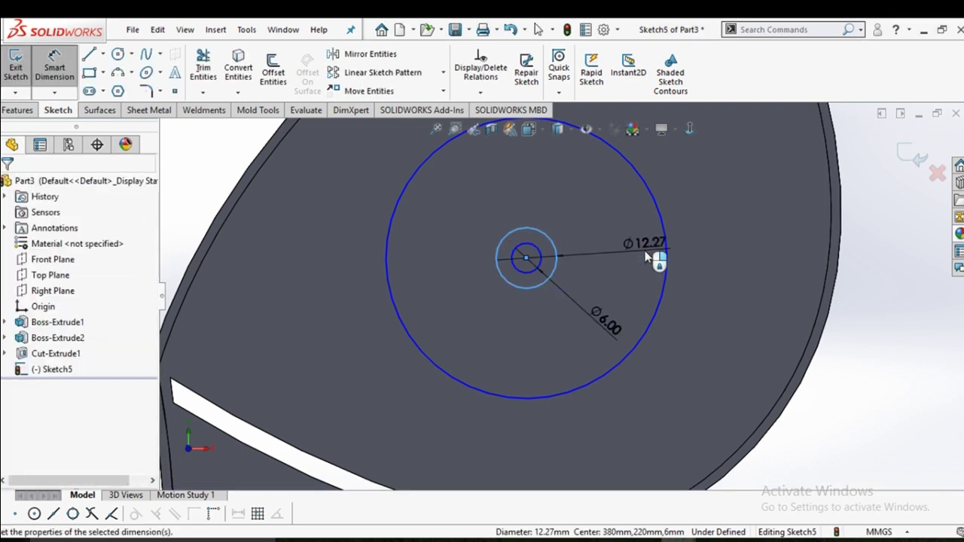
pyautogui.click(646, 258)
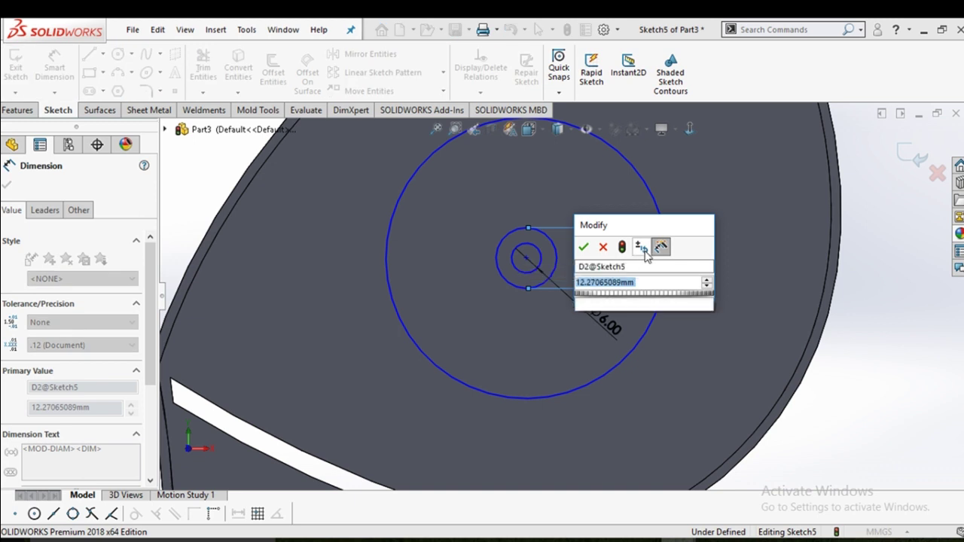
pyautogui.write('20')
pyautogui.press('Escape')
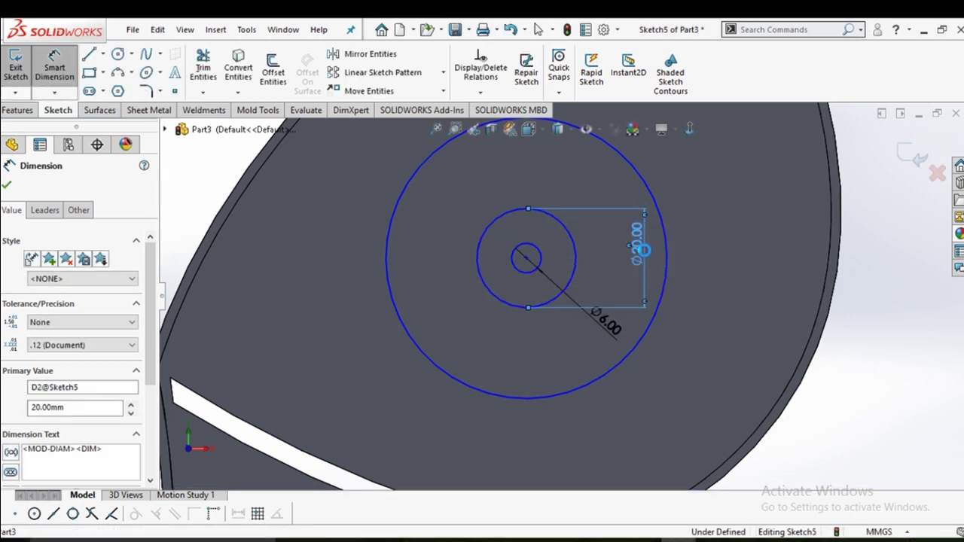
pyautogui.doubleClick(645, 257)
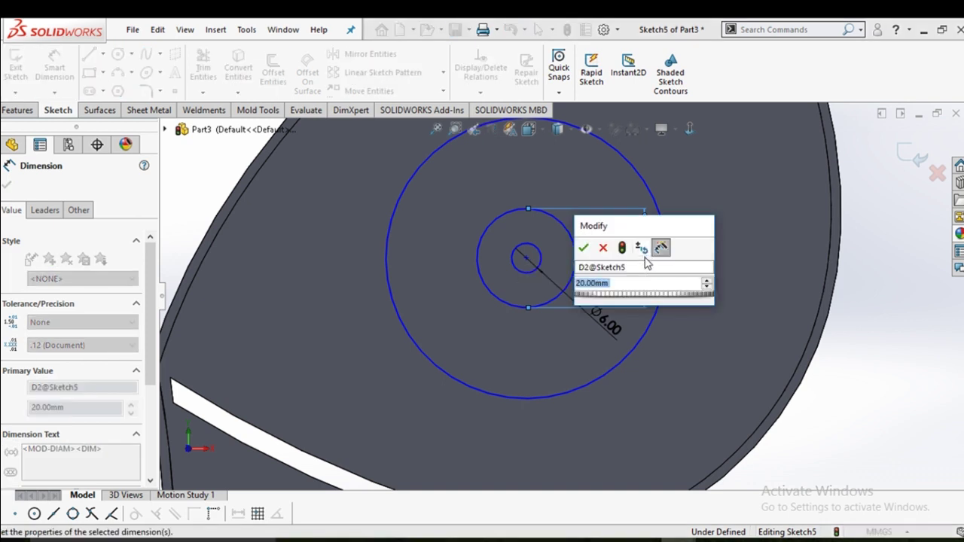
pyautogui.write('20')
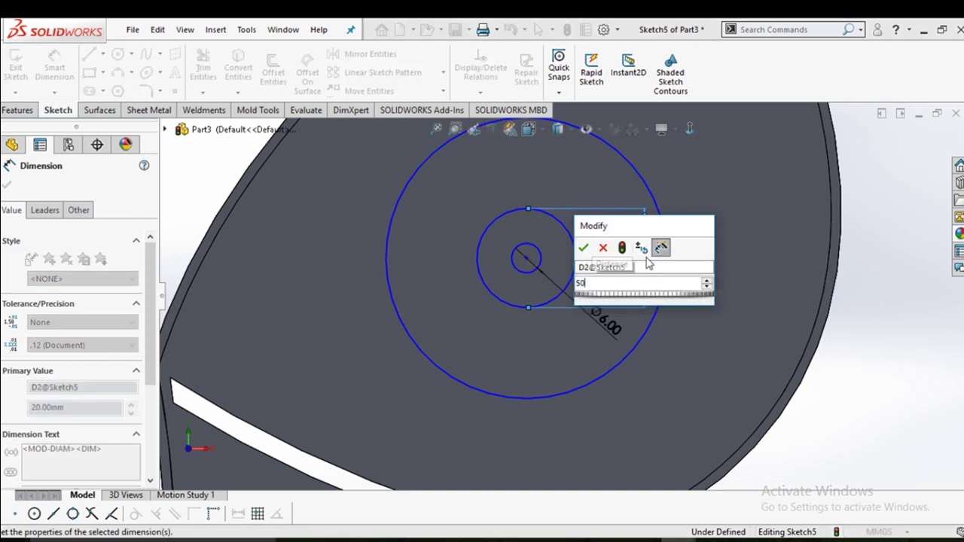
pyautogui.press('Return')
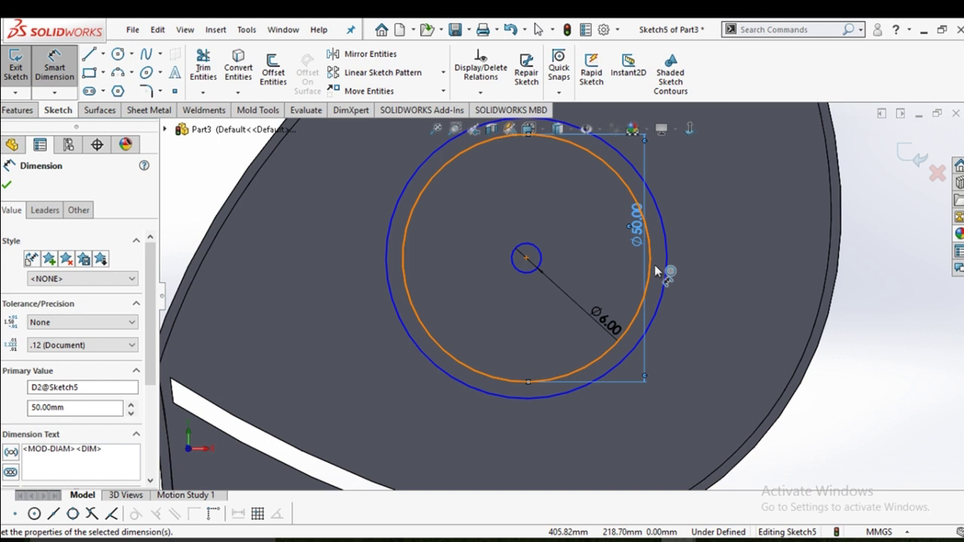
pyautogui.scroll(1, 654, 266)
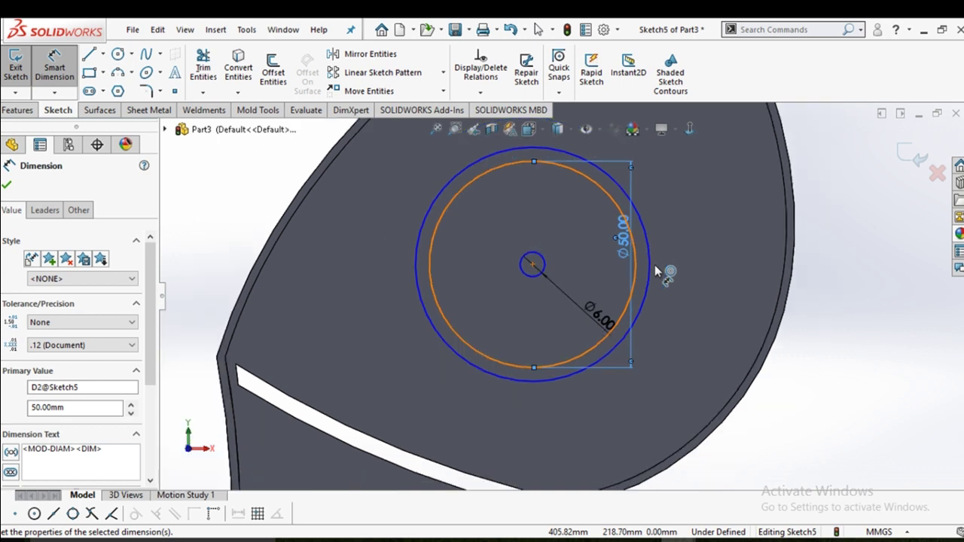
pyautogui.press('Escape')
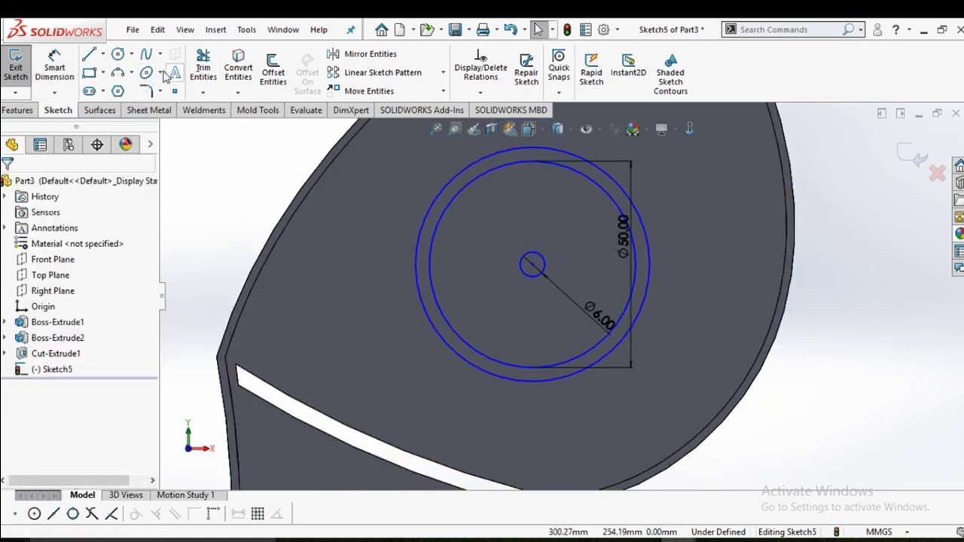
# Draw a vertical centreline upward from the circles' shared centre
pyautogui.click(104, 55)
pyautogui.click(123, 90)
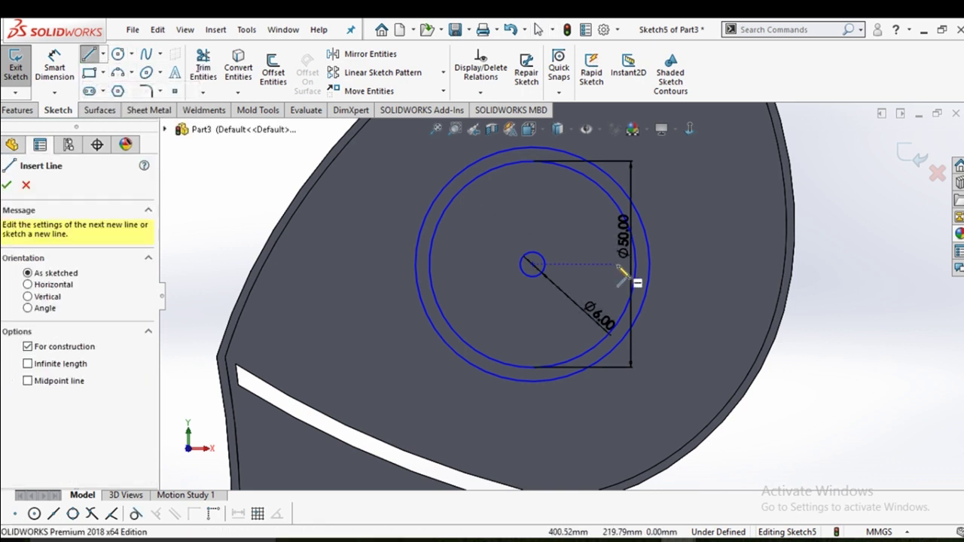
pyautogui.scroll(4, 661, 275)
pyautogui.scroll(-5, 474, 286)
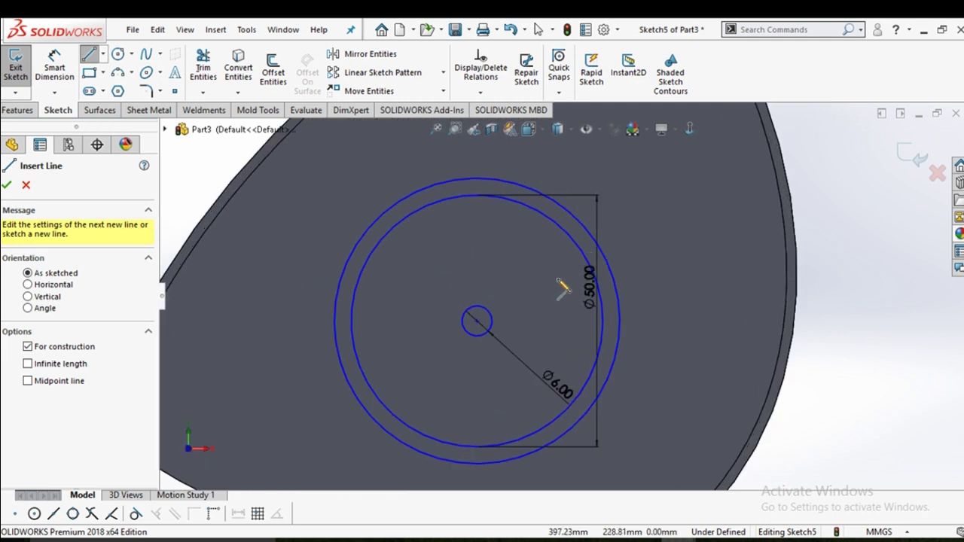
pyautogui.click(477, 323)
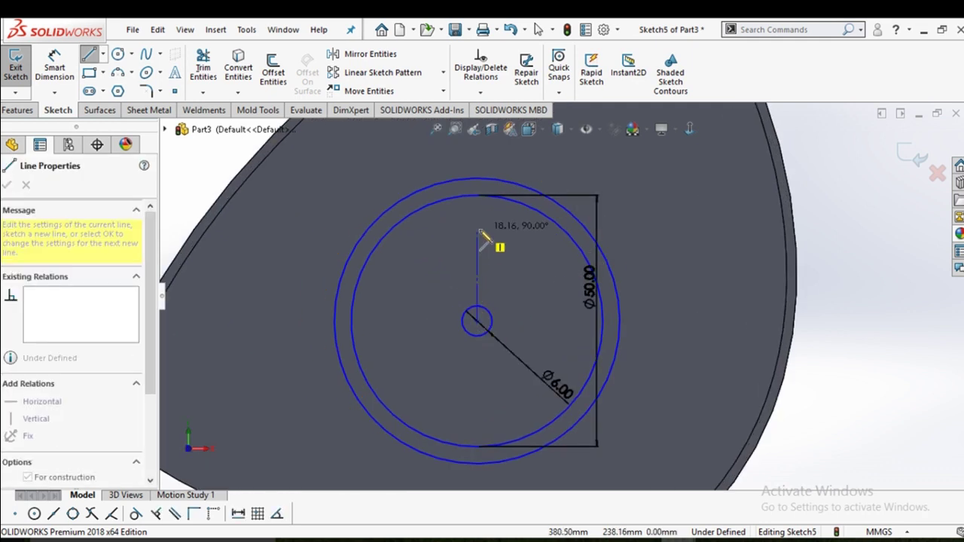
pyautogui.click(478, 228)
pyautogui.rightClick(478, 229)
pyautogui.click(517, 241)
# Drag the centreline's top endpoint onto the outer circle
pyautogui.scroll(2, 515, 232)
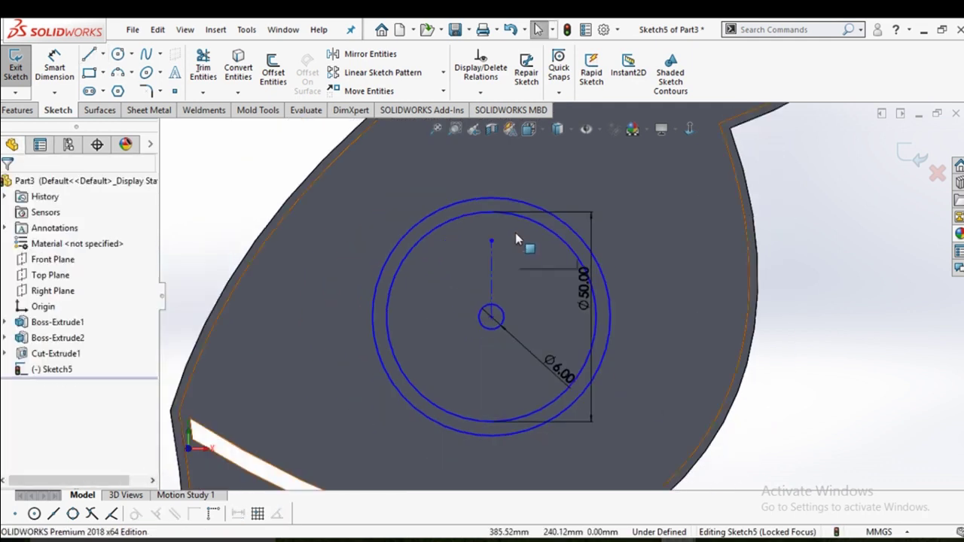
pyautogui.scroll(-4, 516, 231)
pyautogui.moveTo(528, 322); pyautogui.dragTo(524, 248)
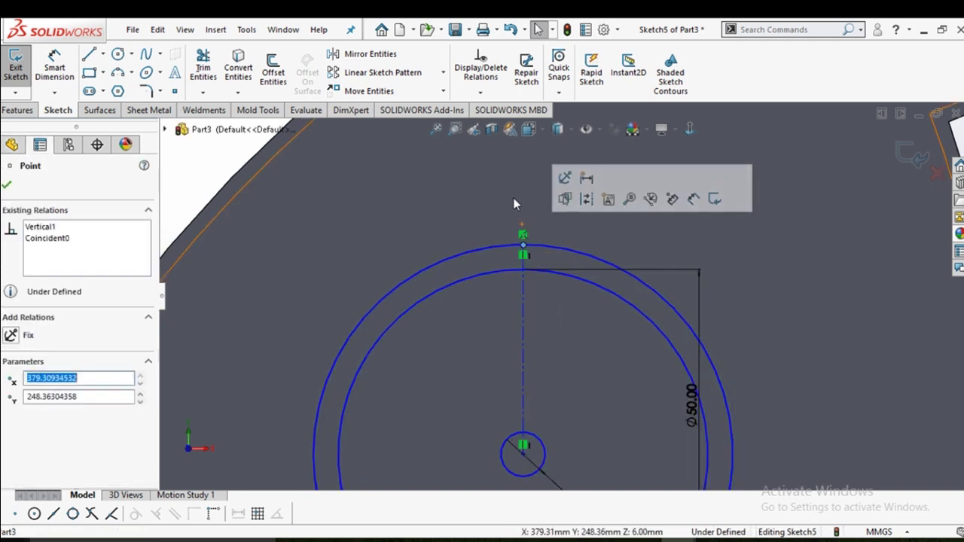
pyautogui.click(527, 226)
pyautogui.scroll(3, 530, 228)
pyautogui.scroll(2, 542, 256)
pyautogui.scroll(2, 559, 283)
# Draw one slanted line from the outer circle to the Ø50 circle, just left of the centreline
pyautogui.scroll(-2, 602, 295)
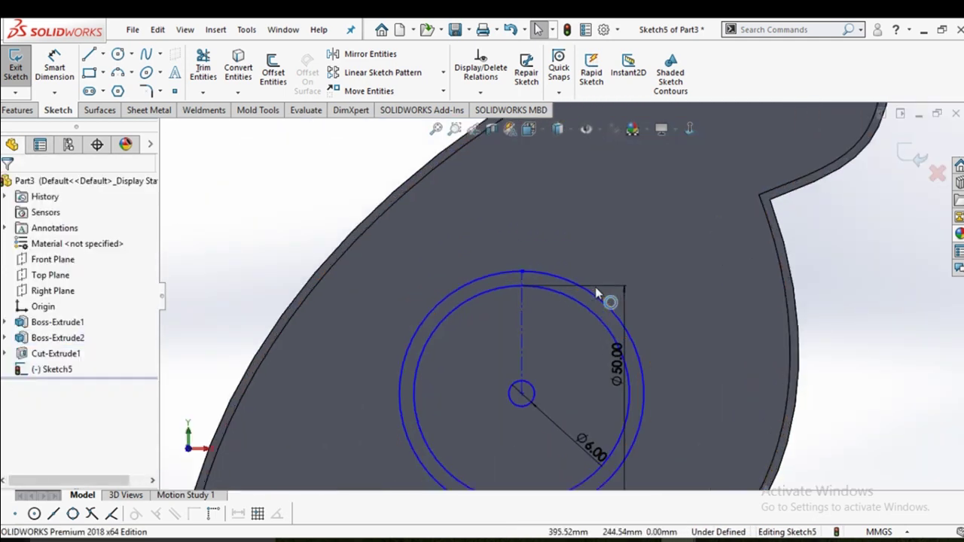
pyautogui.scroll(-2, 609, 299)
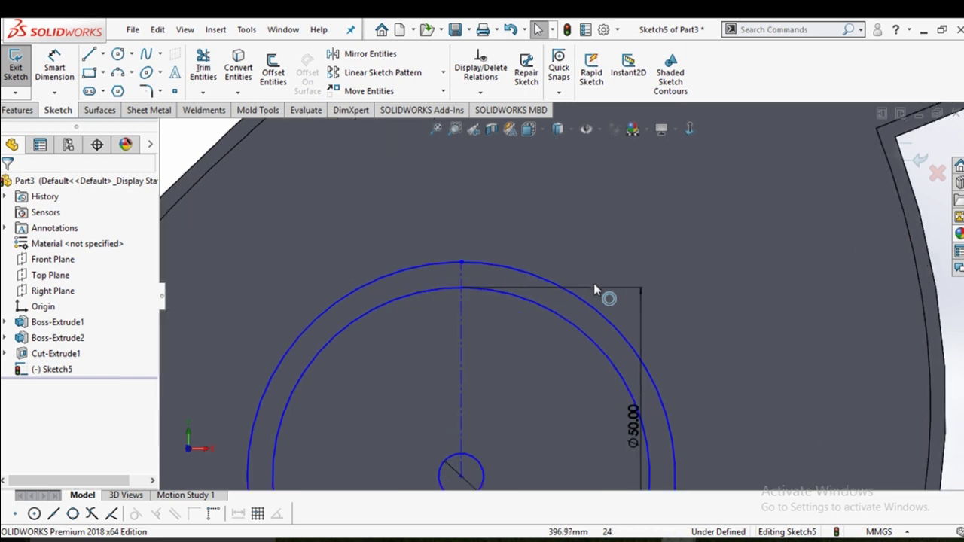
pyautogui.click(103, 53)
pyautogui.click(115, 71)
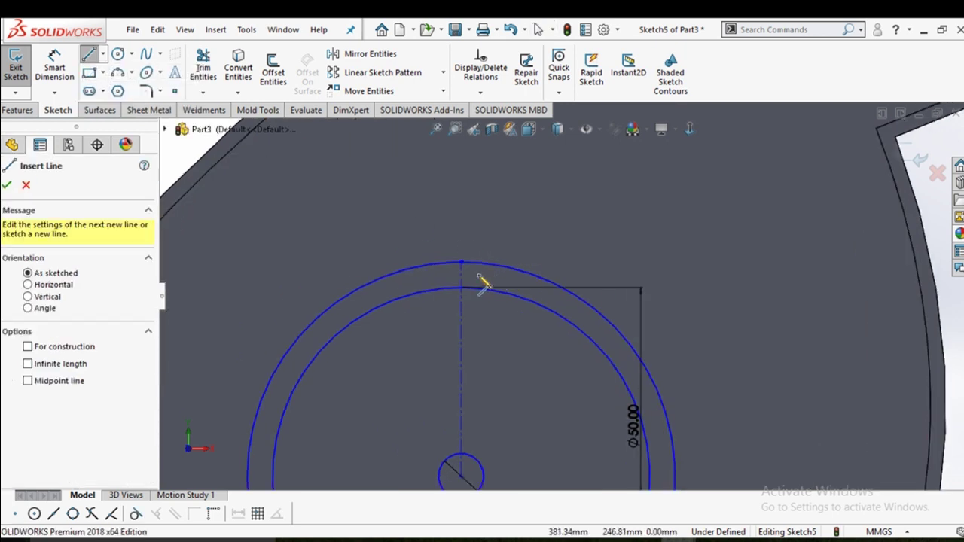
pyautogui.scroll(-4, 471, 260)
pyautogui.click(468, 250)
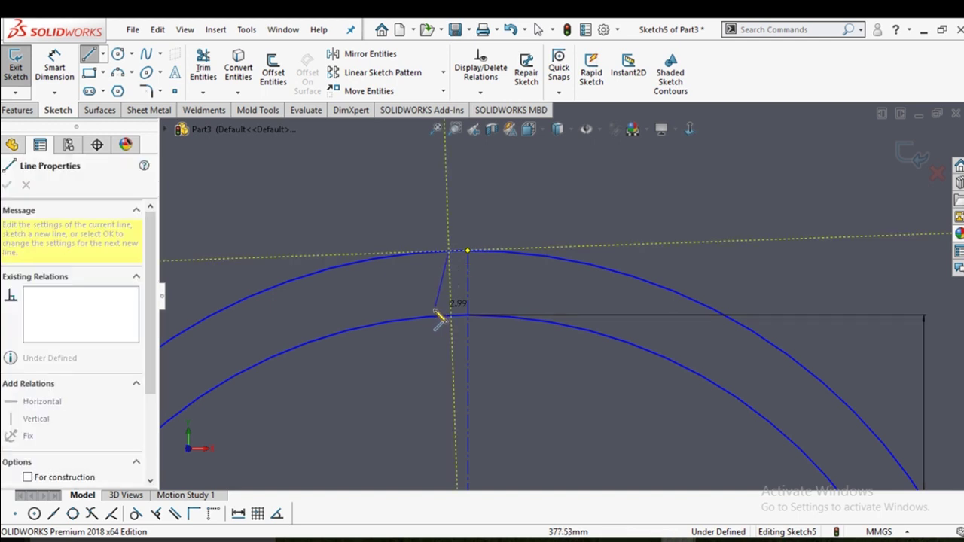
pyautogui.rightClick(425, 317)
pyautogui.click(467, 327)
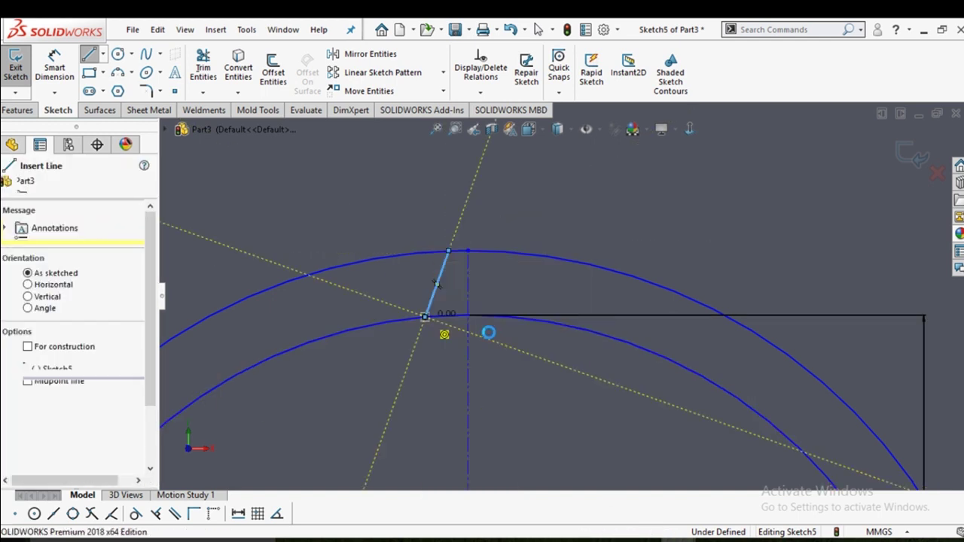
pyautogui.click(495, 253)
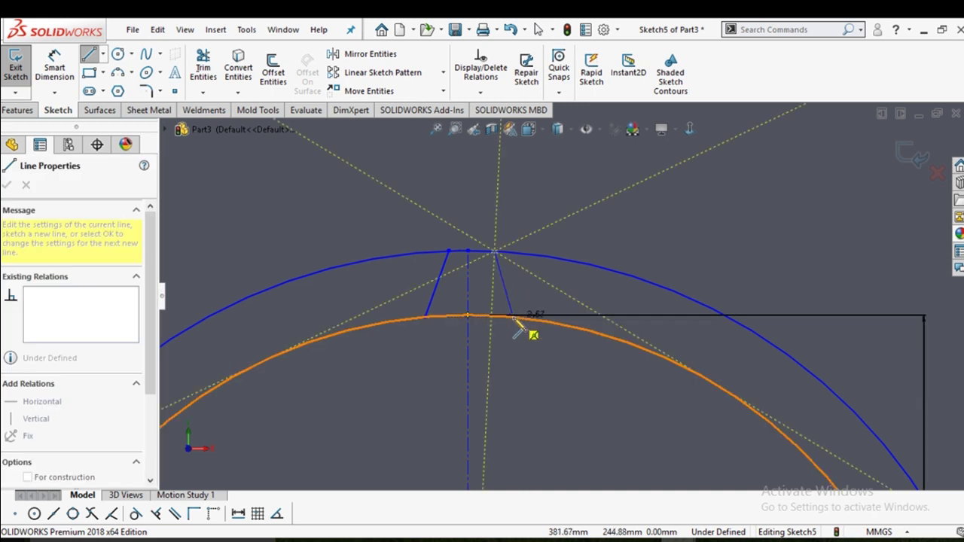
pyautogui.press('Escape')
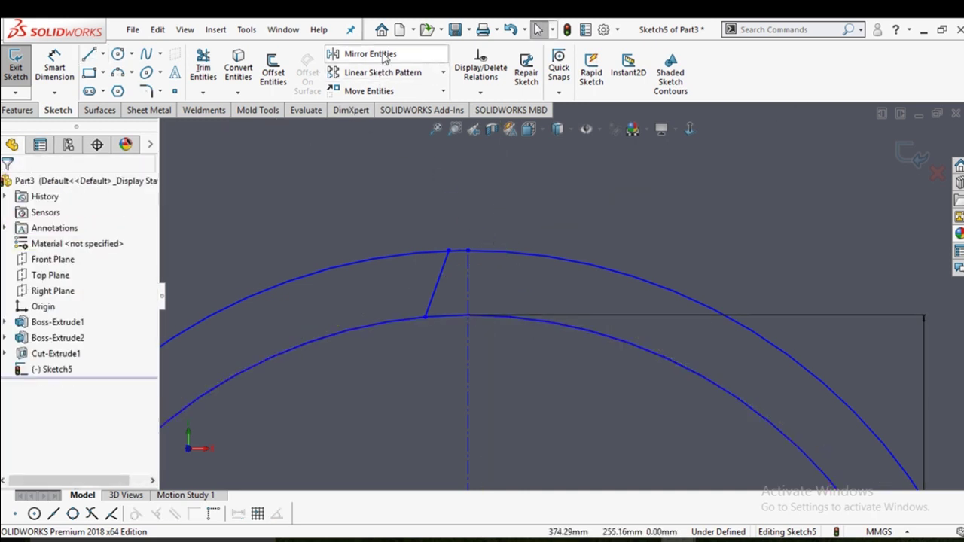
# Mirror the slanted line about the vertical centreline to form one tapered tooth
pyautogui.click(359, 53)
pyautogui.click(439, 279)
pyautogui.rightClick(444, 276)
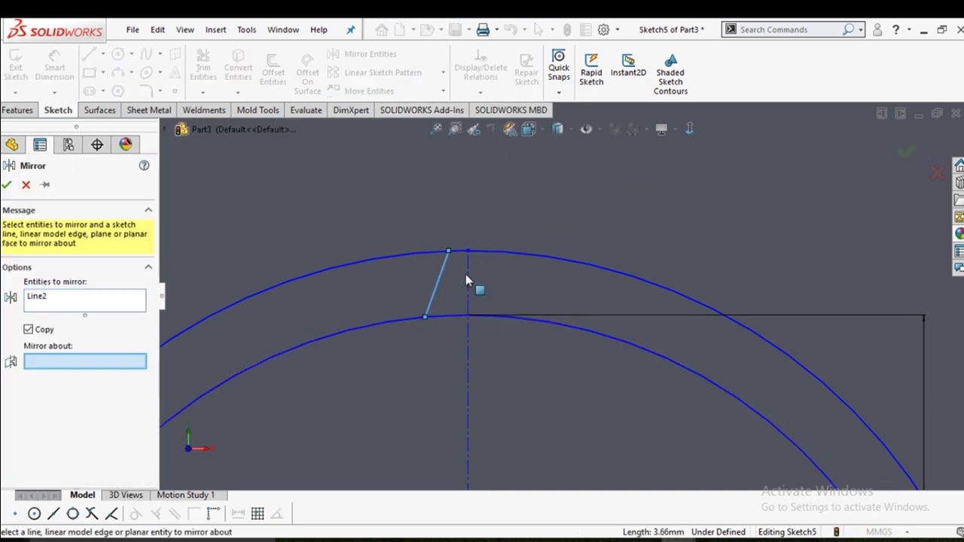
pyautogui.click(468, 279)
pyautogui.rightClick(482, 276)
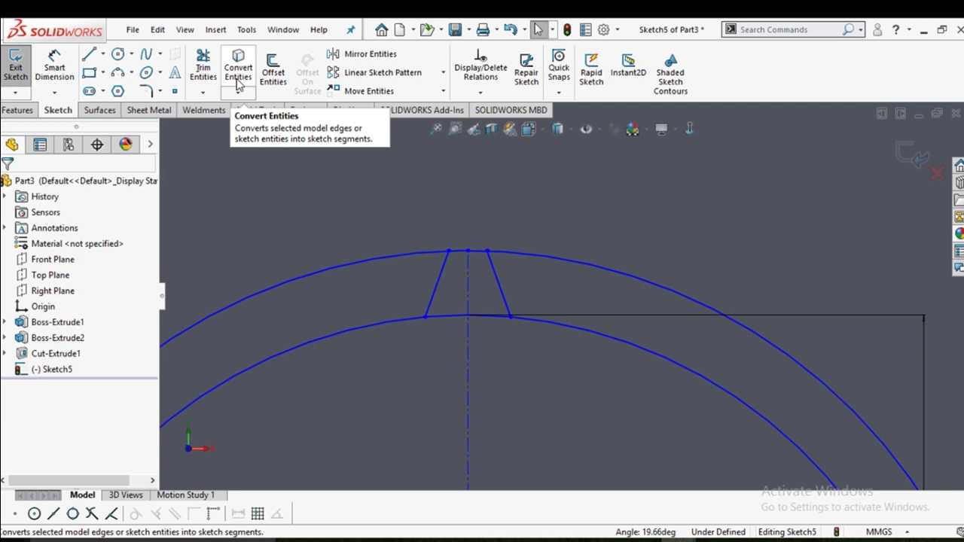
pyautogui.click(370, 53)
pyautogui.scroll(2, 501, 237)
pyautogui.scroll(2, 554, 295)
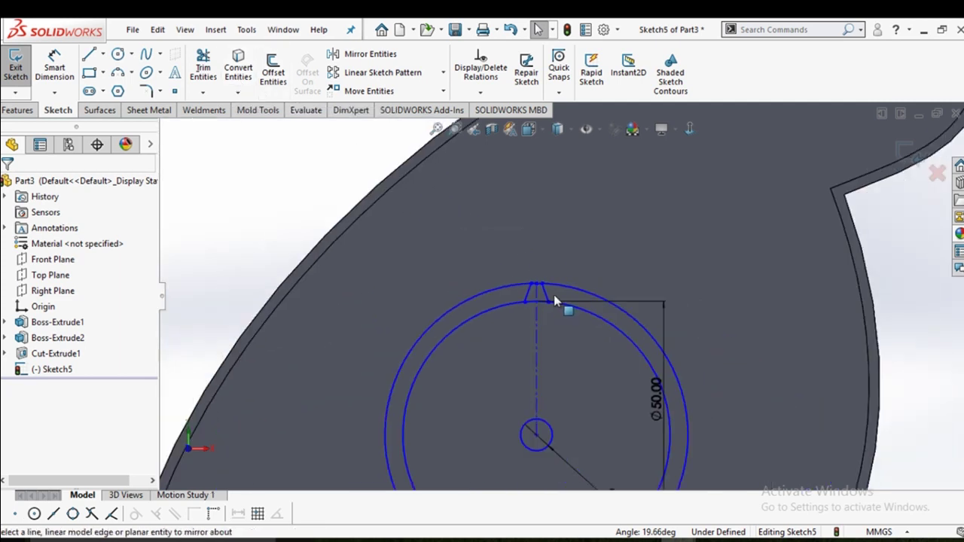
pyautogui.scroll(2, 553, 294)
pyautogui.scroll(-2, 561, 318)
pyautogui.scroll(2, 561, 318)
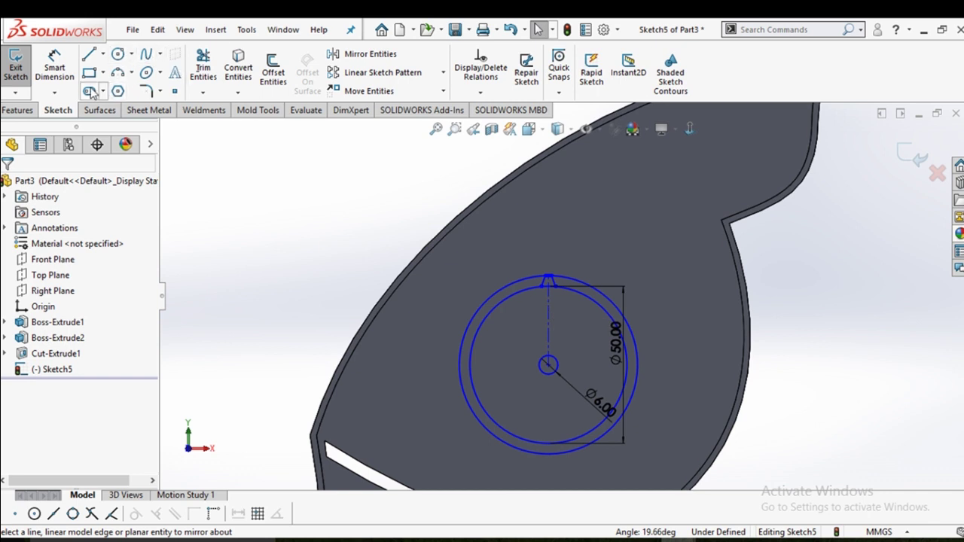
# Start a circular sketch pattern and clear its pre-filled centre point and entity selections
pyautogui.click(442, 73)
pyautogui.click(391, 108)
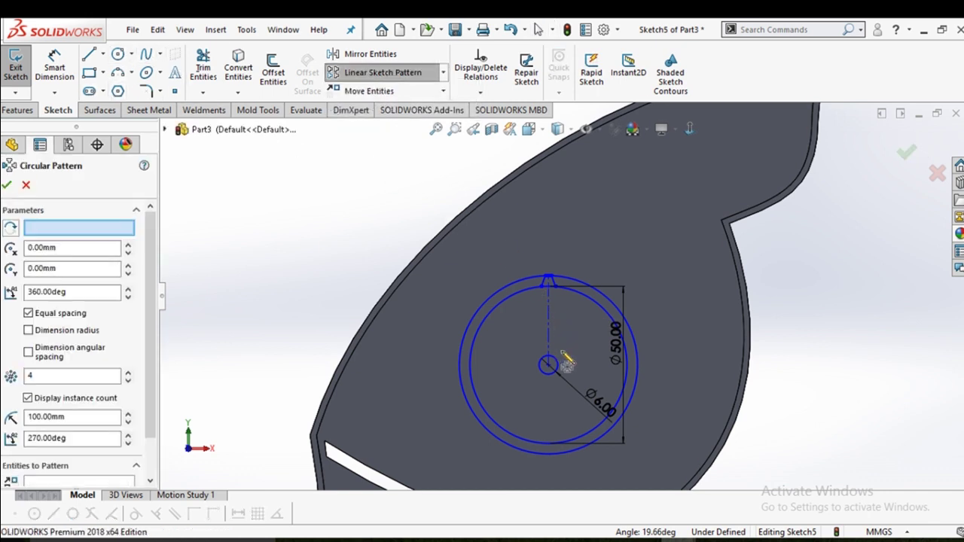
pyautogui.scroll(-2, 552, 353)
pyautogui.scroll(-2, 555, 344)
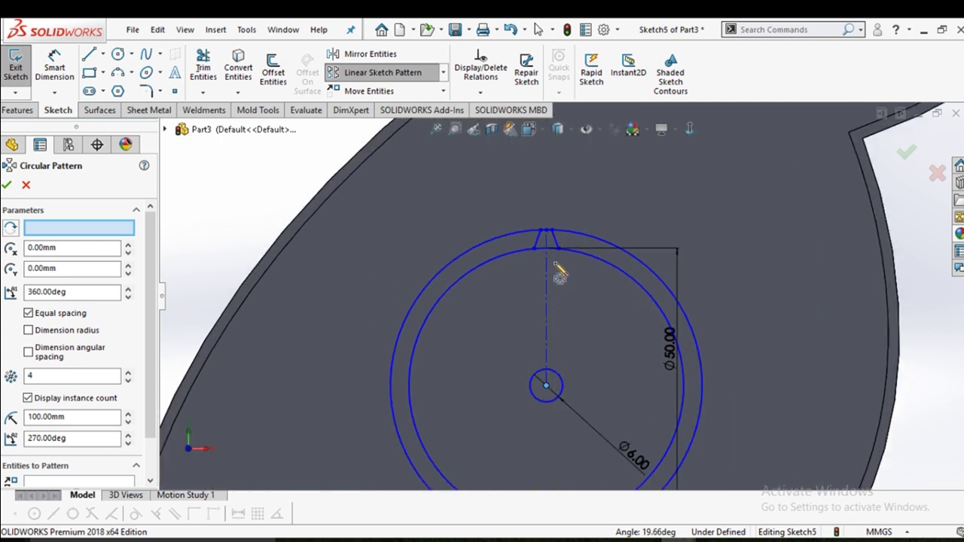
pyautogui.click(555, 240)
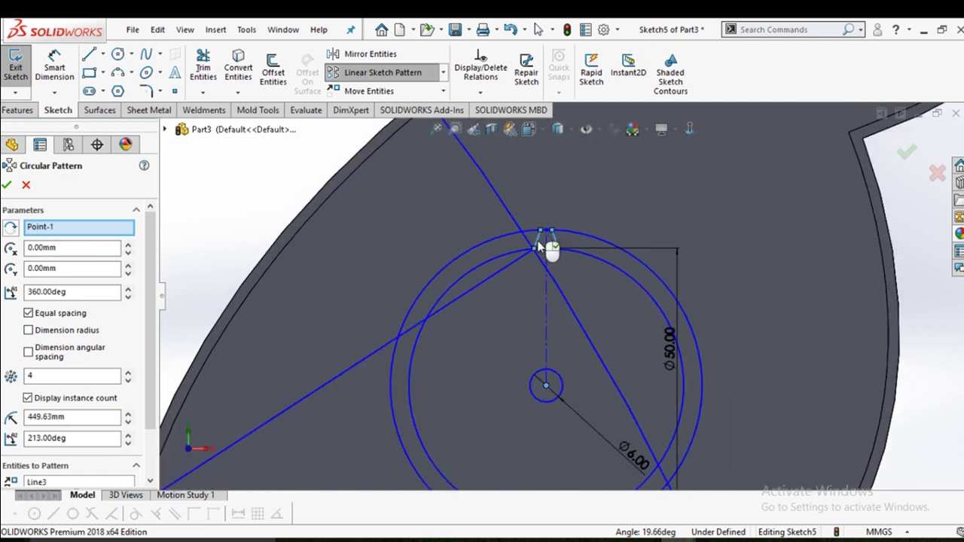
pyautogui.scroll(5, 547, 271)
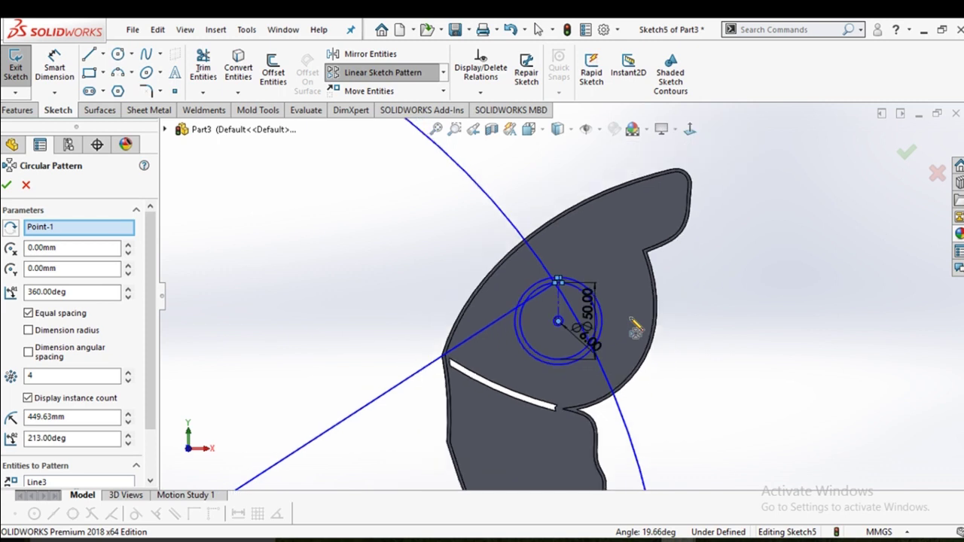
pyautogui.scroll(2, 635, 326)
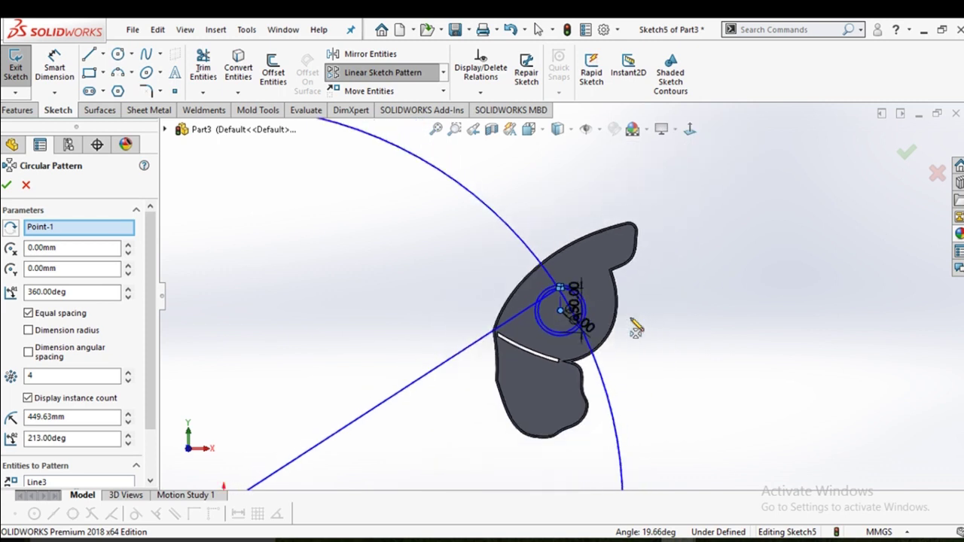
pyautogui.rightClick(79, 227)
pyautogui.click(113, 239)
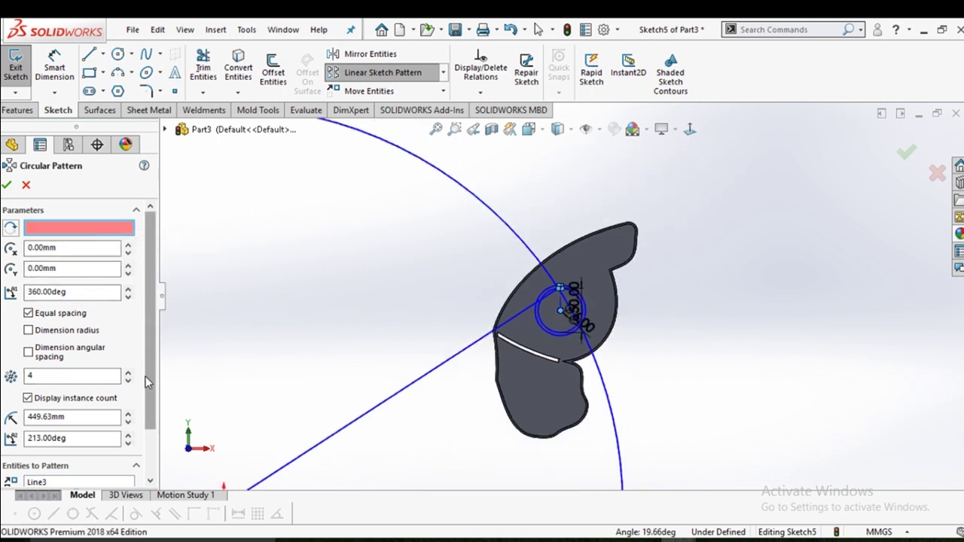
pyautogui.scroll(-2, 117, 447)
pyautogui.rightClick(124, 437)
pyautogui.click(162, 441)
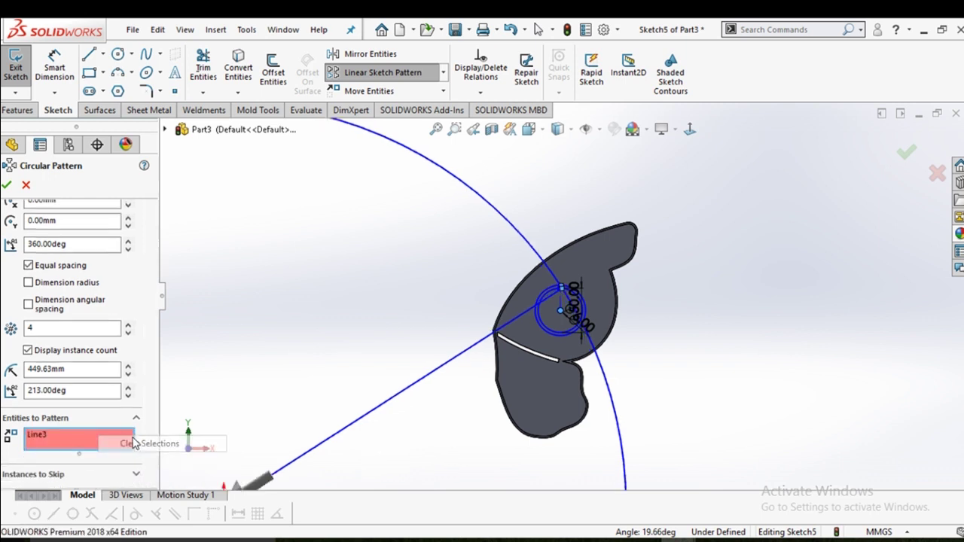
# Set the circles' centre point as pattern centre and select the short slanted line Line3
pyautogui.scroll(2, 106, 247)
pyautogui.click(79, 228)
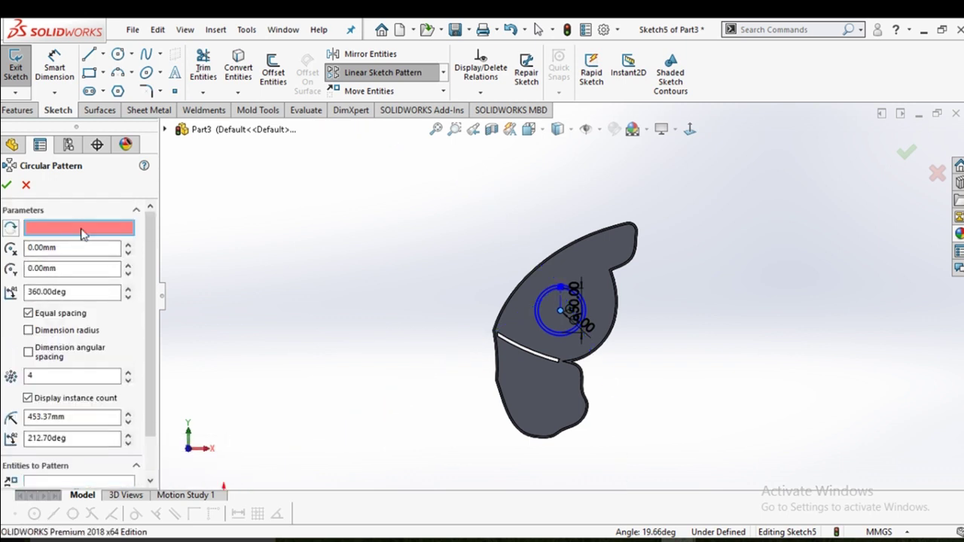
pyautogui.scroll(-5, 482, 354)
pyautogui.click(766, 225)
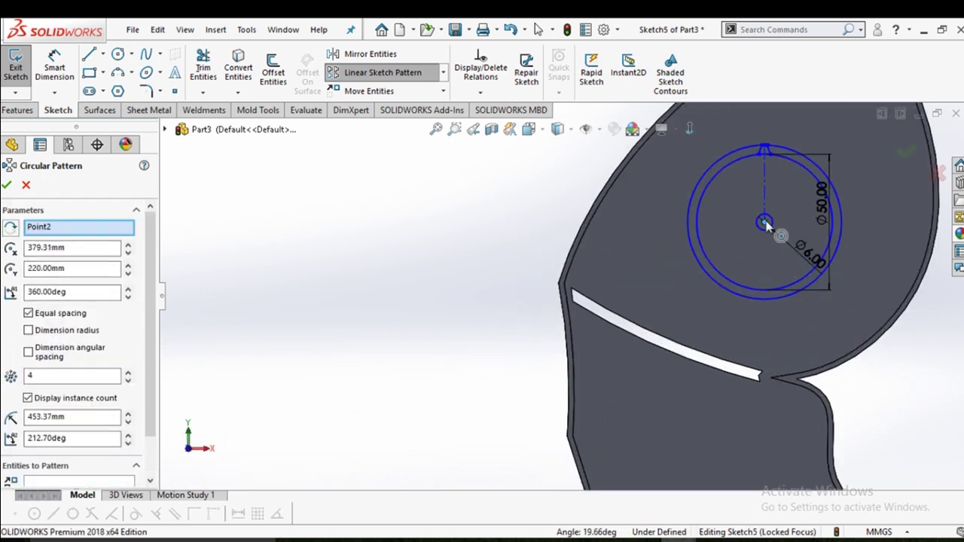
pyautogui.click(113, 482)
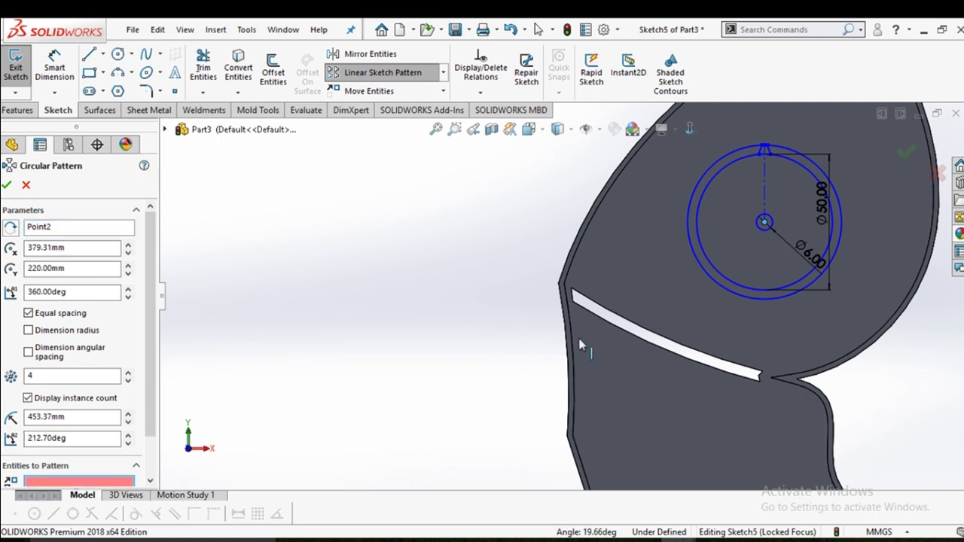
pyautogui.scroll(2, 557, 248)
pyautogui.scroll(-5, 677, 211)
pyautogui.click(574, 181)
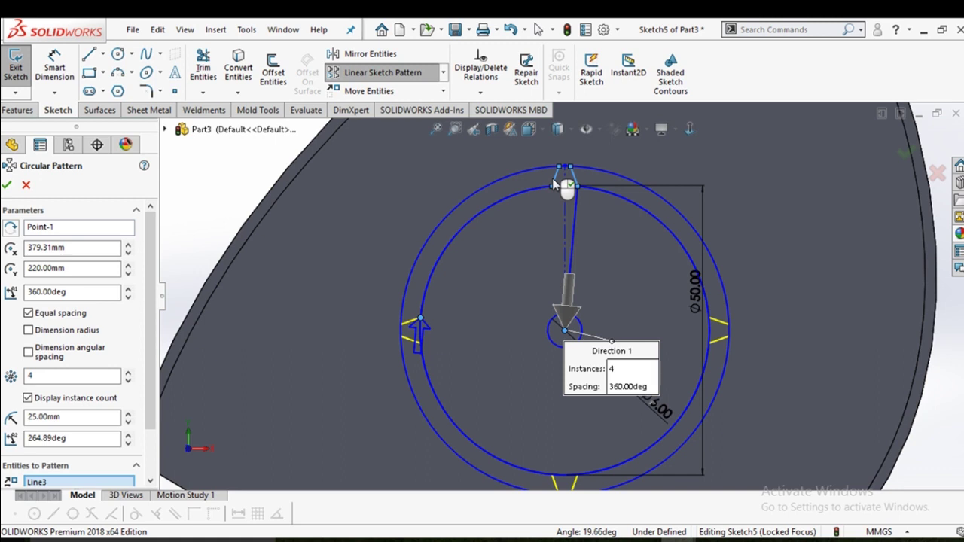
# Raise the circular pattern of the tooth line to 30 instances and accept it
pyautogui.click(128, 372)
pyautogui.click(128, 372)
pyautogui.click(128, 372)
pyautogui.click(128, 372)
pyautogui.click(128, 372)
pyautogui.click(128, 372)
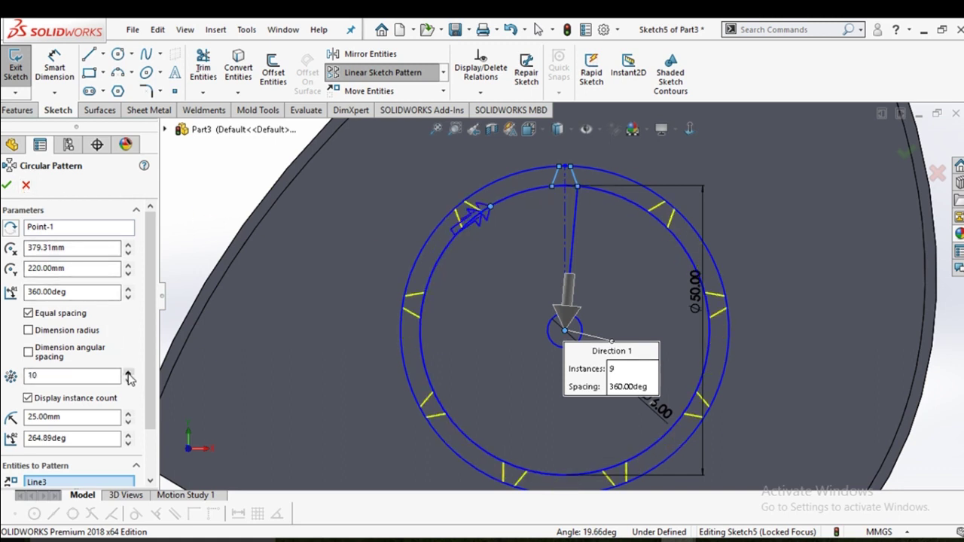
pyautogui.click(128, 375)
pyautogui.click(128, 374)
pyautogui.click(128, 374)
pyautogui.click(128, 375)
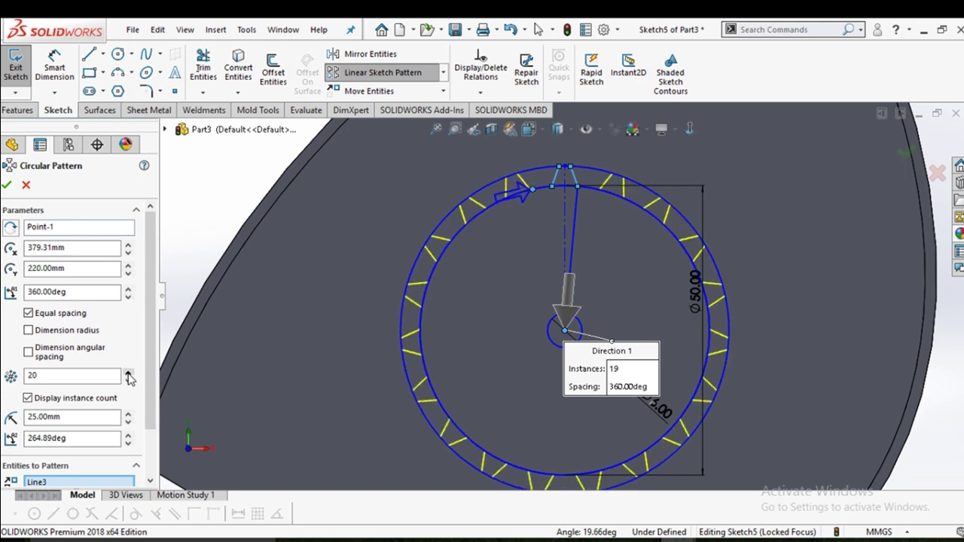
pyautogui.click(128, 375)
pyautogui.click(128, 375)
pyautogui.click(128, 374)
pyautogui.click(128, 374)
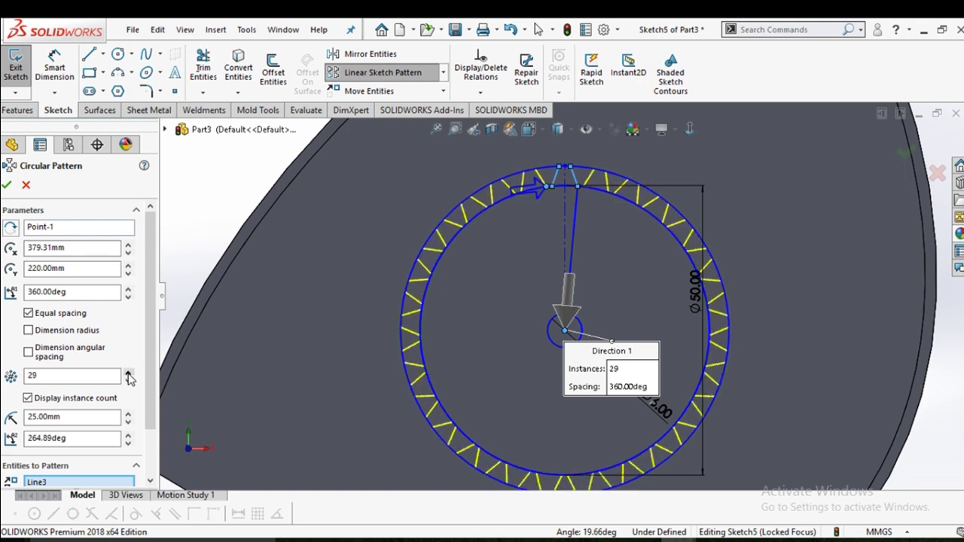
pyautogui.click(6, 185)
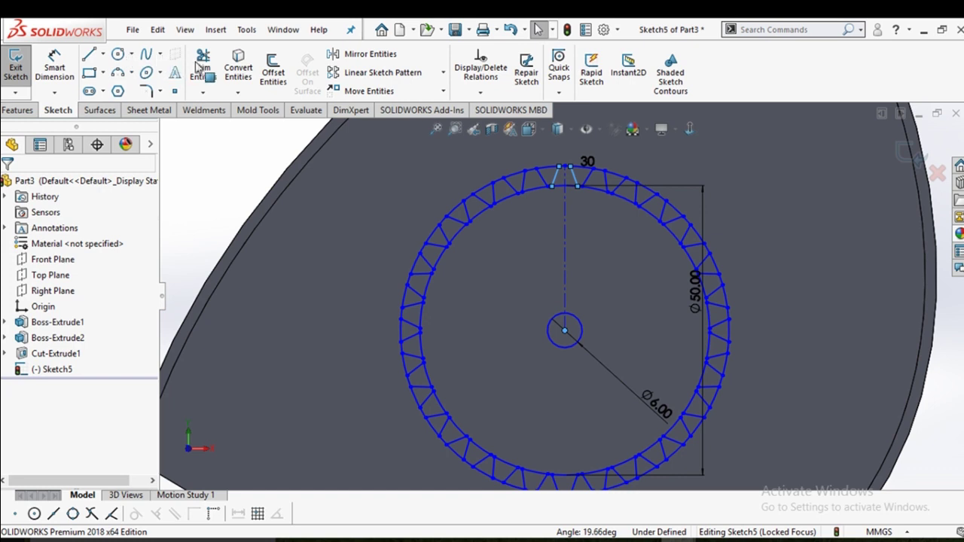
# Power-trim the outer circle's arcs between teeth across the top and right side
pyautogui.click(214, 70)
pyautogui.scroll(-2, 608, 198)
pyautogui.scroll(-2, 573, 212)
pyautogui.scroll(-2, 527, 198)
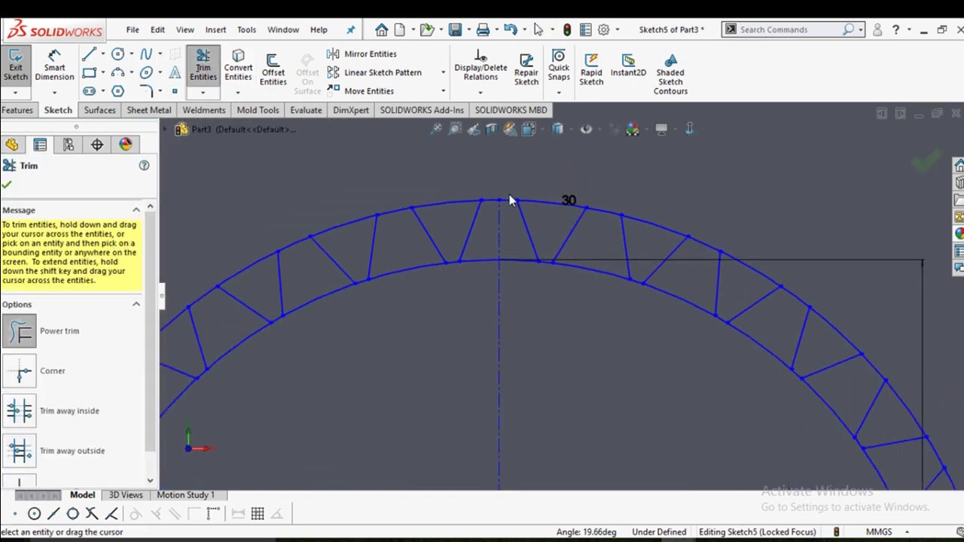
pyautogui.scroll(-2, 546, 195)
pyautogui.moveTo(546, 195); pyautogui.dragTo(565, 233)
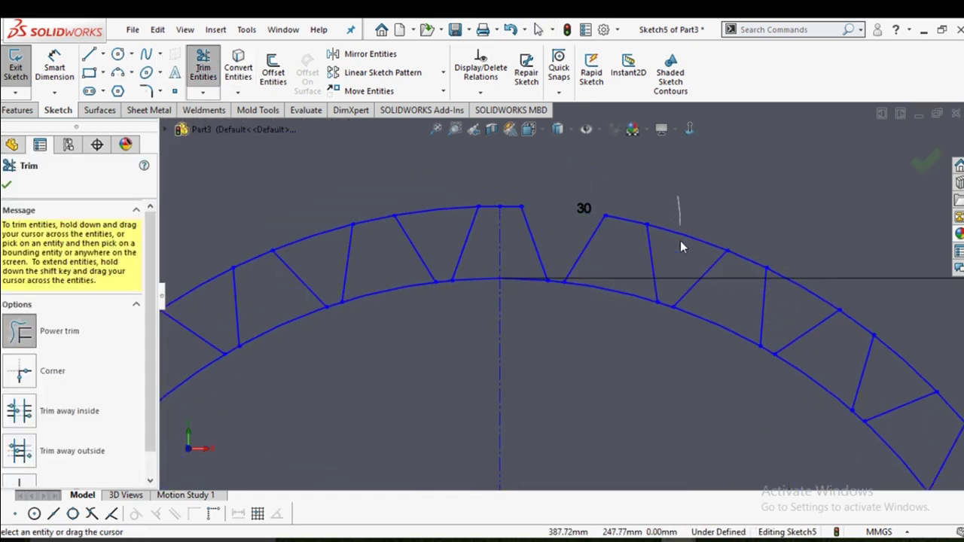
pyautogui.moveTo(797, 289); pyautogui.dragTo(796, 301)
pyautogui.scroll(3, 766, 316)
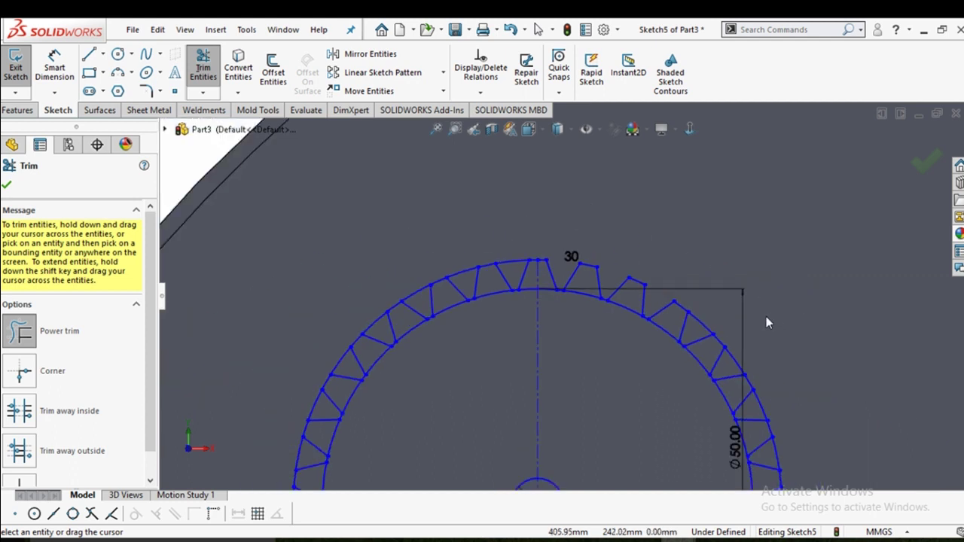
pyautogui.scroll(-2, 662, 334)
pyautogui.scroll(-2, 520, 270)
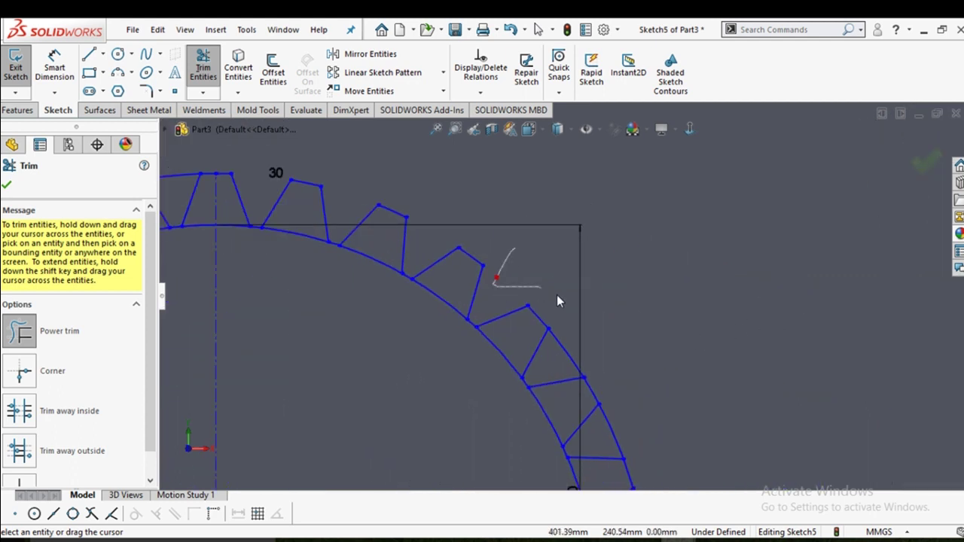
pyautogui.moveTo(621, 410); pyautogui.dragTo(614, 414)
pyautogui.scroll(3, 619, 400)
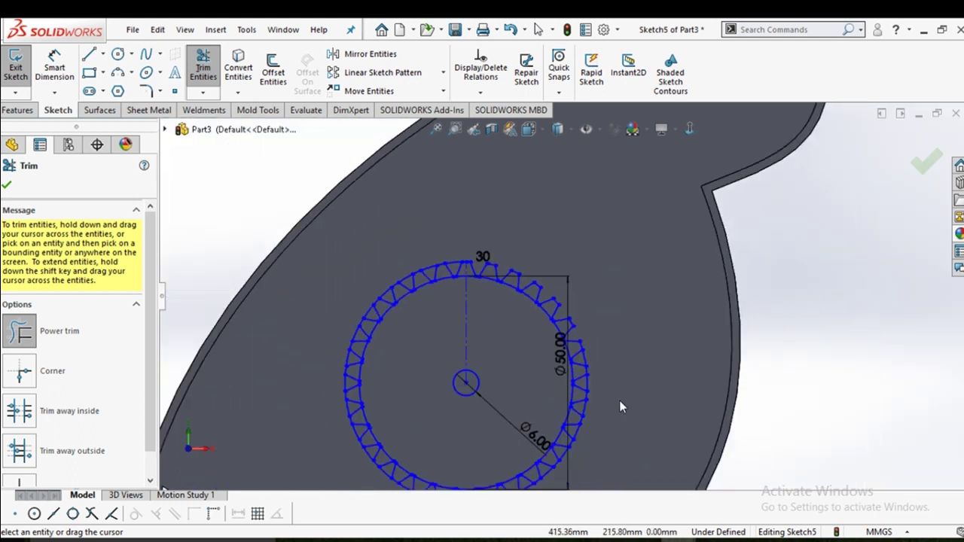
pyautogui.scroll(-3, 619, 399)
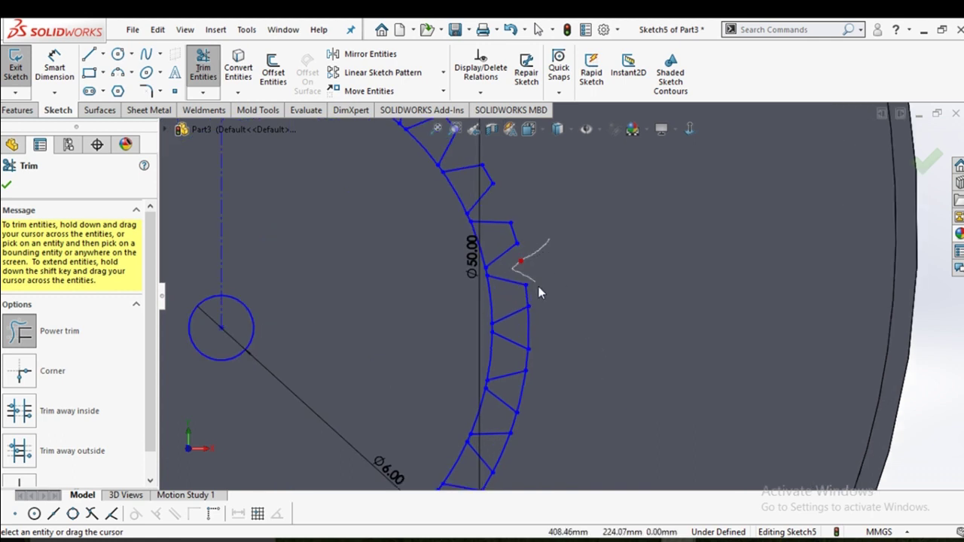
pyautogui.moveTo(534, 390); pyautogui.dragTo(537, 391)
pyautogui.scroll(3, 537, 391)
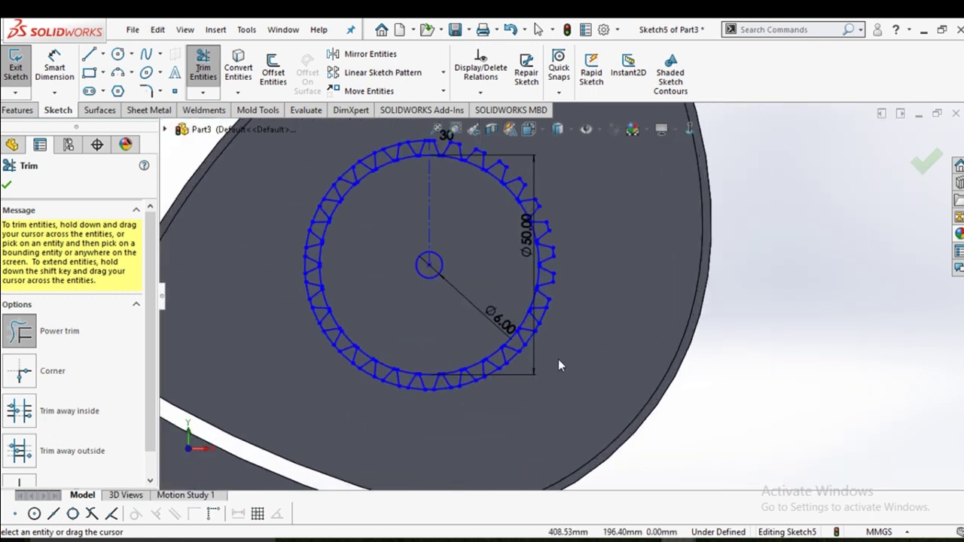
pyautogui.scroll(-3, 558, 316)
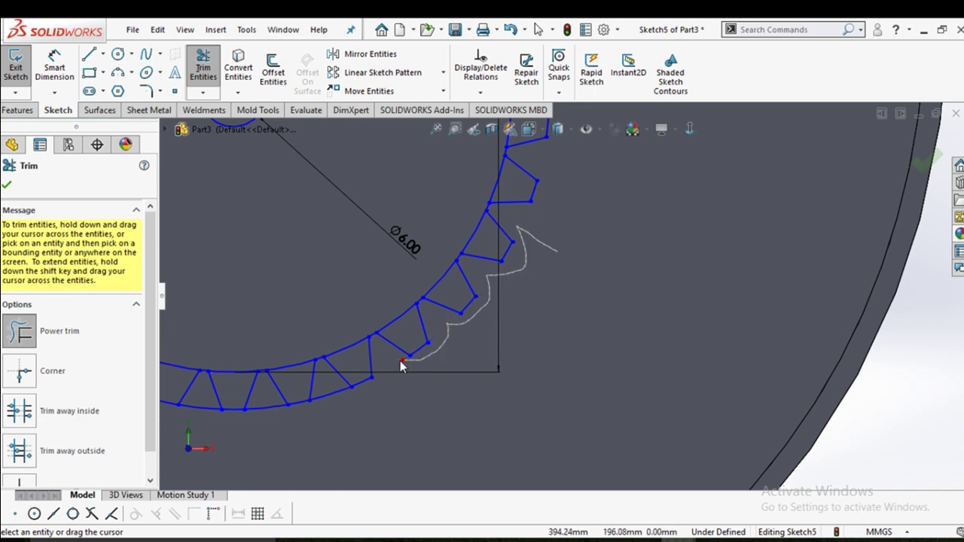
pyautogui.moveTo(335, 394); pyautogui.dragTo(318, 383)
pyautogui.scroll(3, 365, 347)
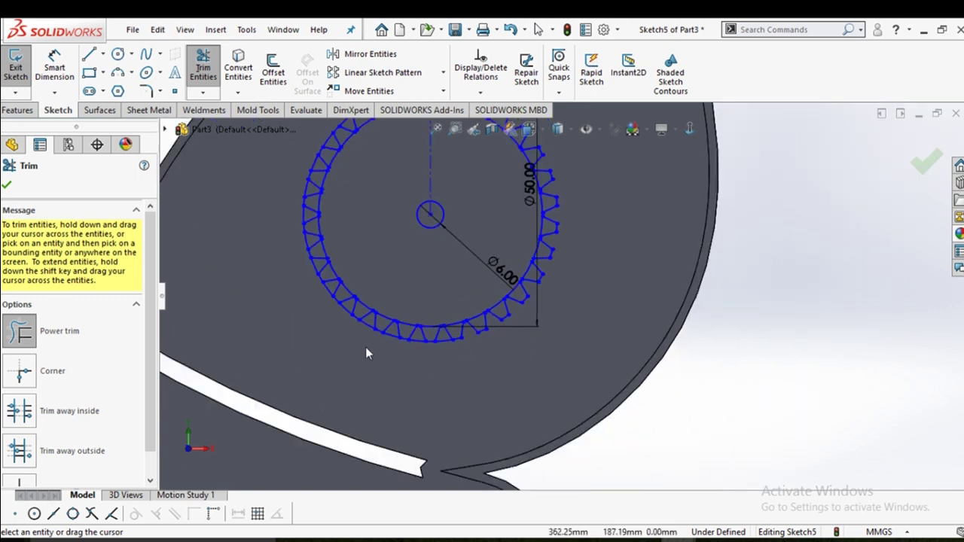
pyautogui.scroll(-3, 597, 373)
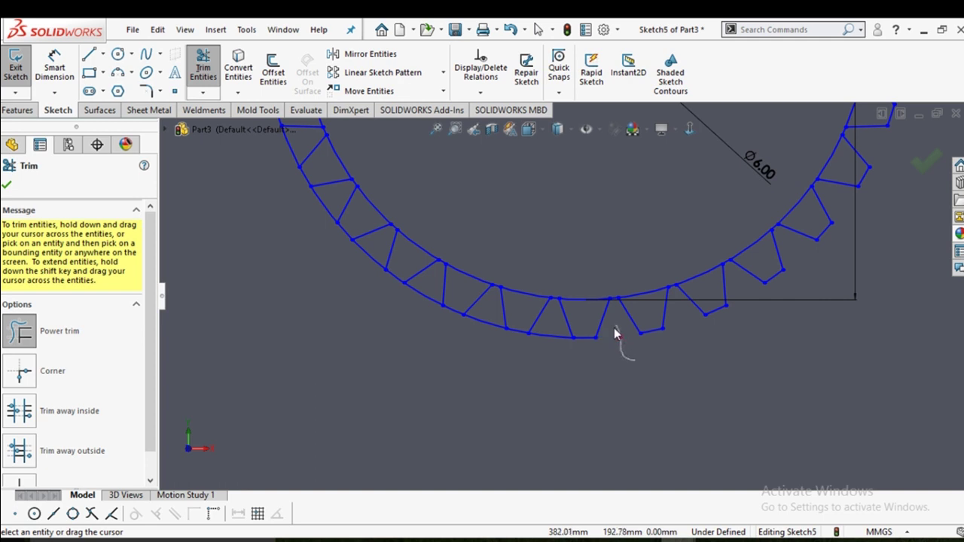
# Trim the remaining outer arcs along the bottom, left and top until only the teeth remain
pyautogui.moveTo(615, 333)
pyautogui.mouseDown()
pyautogui.moveTo(564, 355)
pyautogui.moveTo(537, 347)
pyautogui.mouseUp()
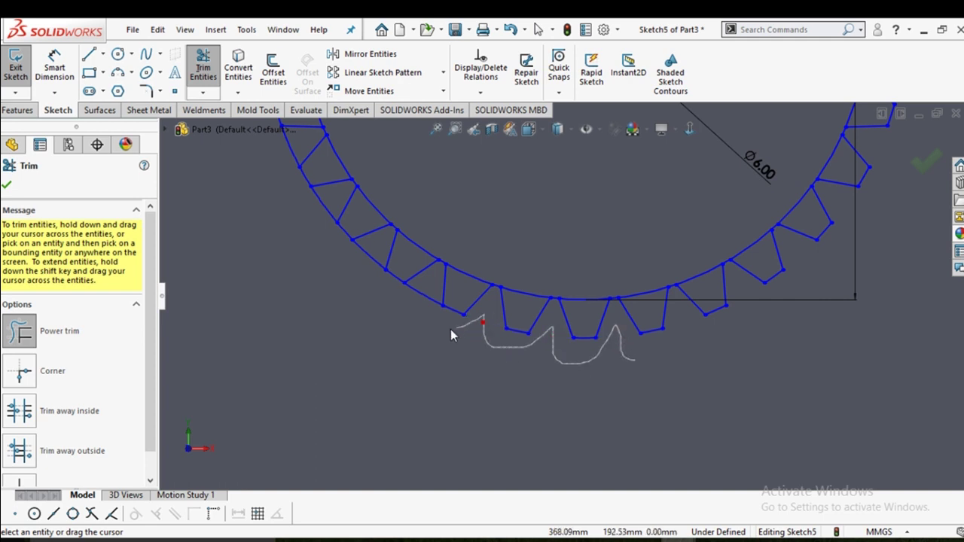
pyautogui.moveTo(367, 288); pyautogui.dragTo(369, 249)
pyautogui.scroll(3, 369, 249)
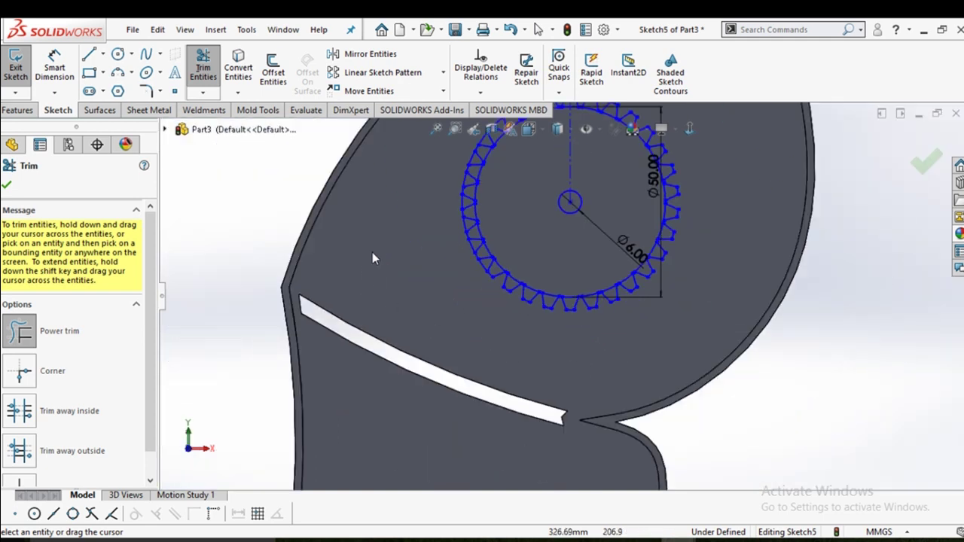
pyautogui.scroll(-3, 509, 248)
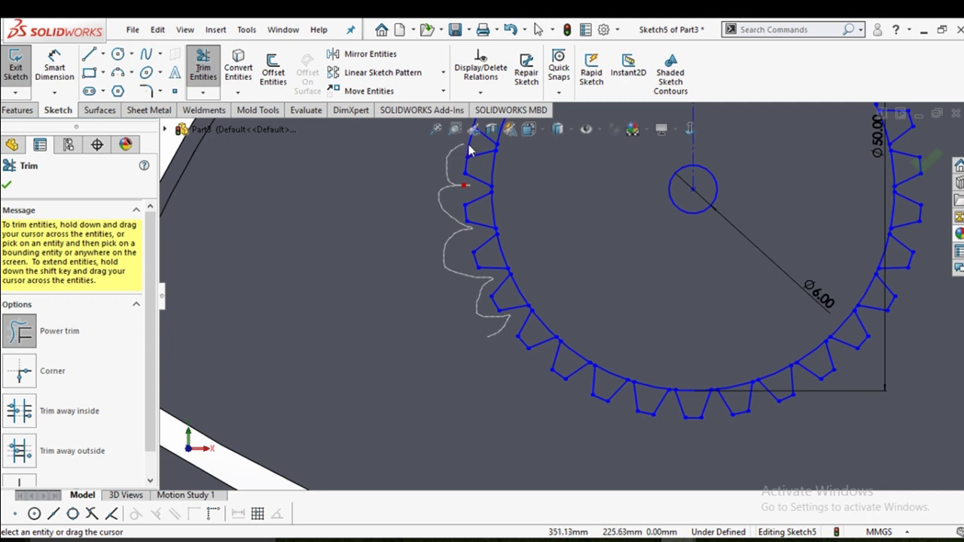
pyautogui.moveTo(468, 151); pyautogui.dragTo(469, 155)
pyautogui.scroll(3, 582, 204)
pyautogui.scroll(-2, 539, 332)
pyautogui.scroll(-2, 557, 285)
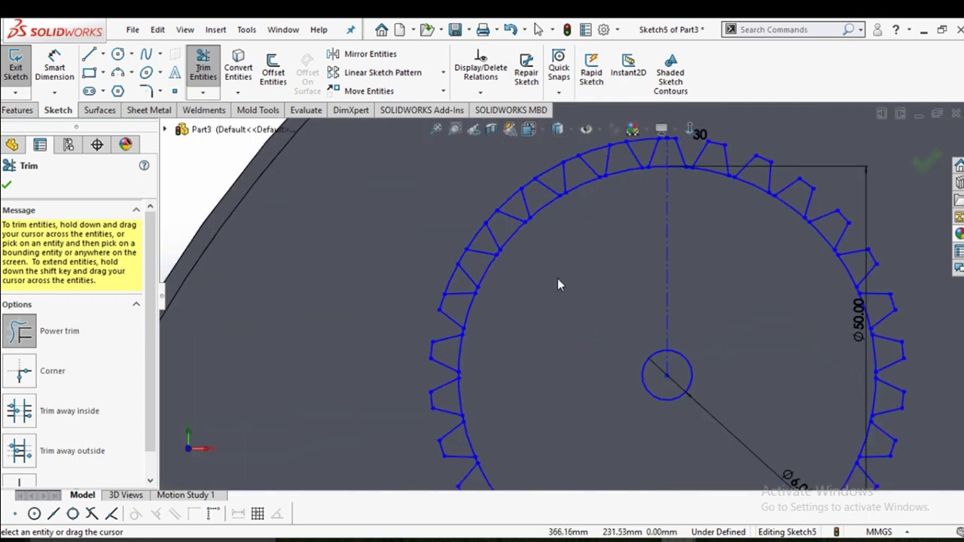
pyautogui.scroll(-2, 557, 285)
pyautogui.moveTo(427, 291); pyautogui.dragTo(397, 226)
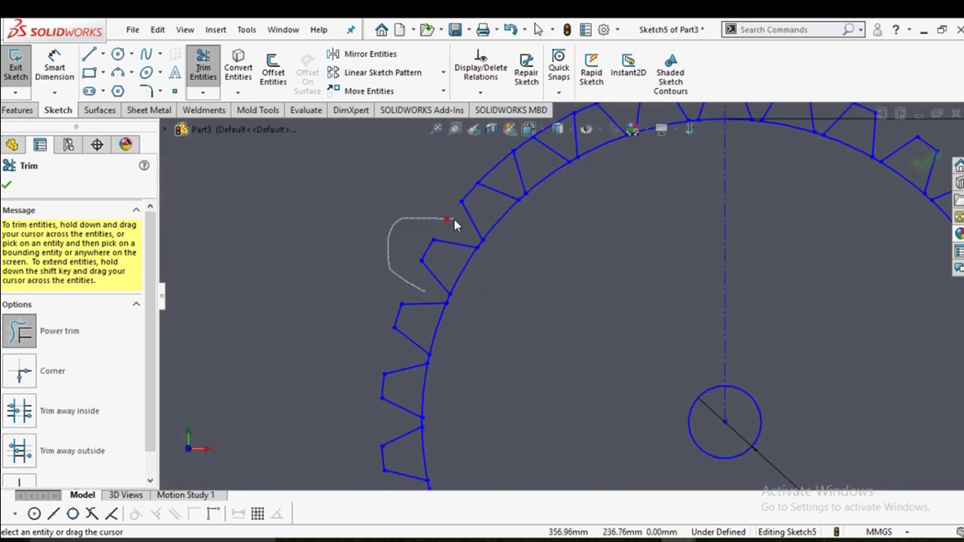
pyautogui.moveTo(499, 173); pyautogui.dragTo(497, 161)
pyautogui.scroll(3, 572, 184)
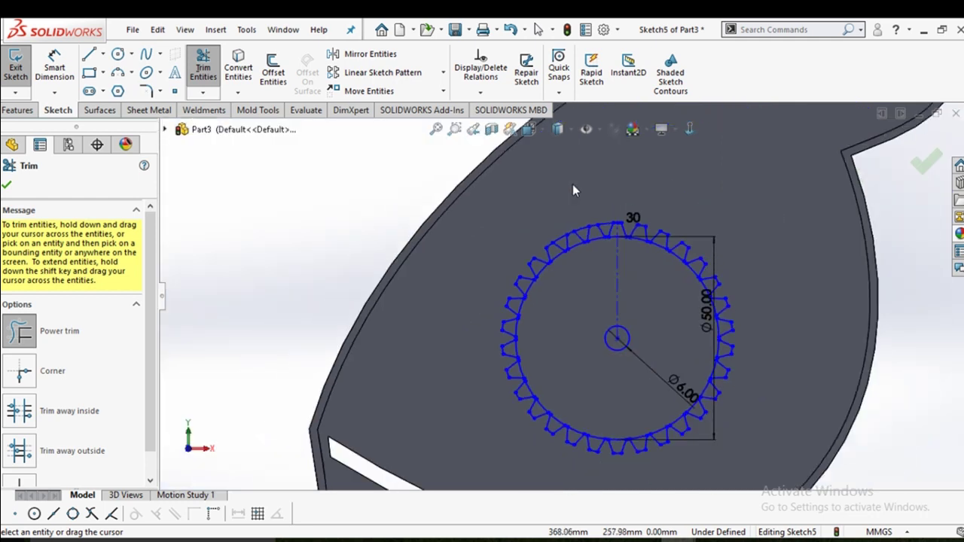
pyautogui.scroll(-3, 572, 184)
pyautogui.scroll(-1, 529, 318)
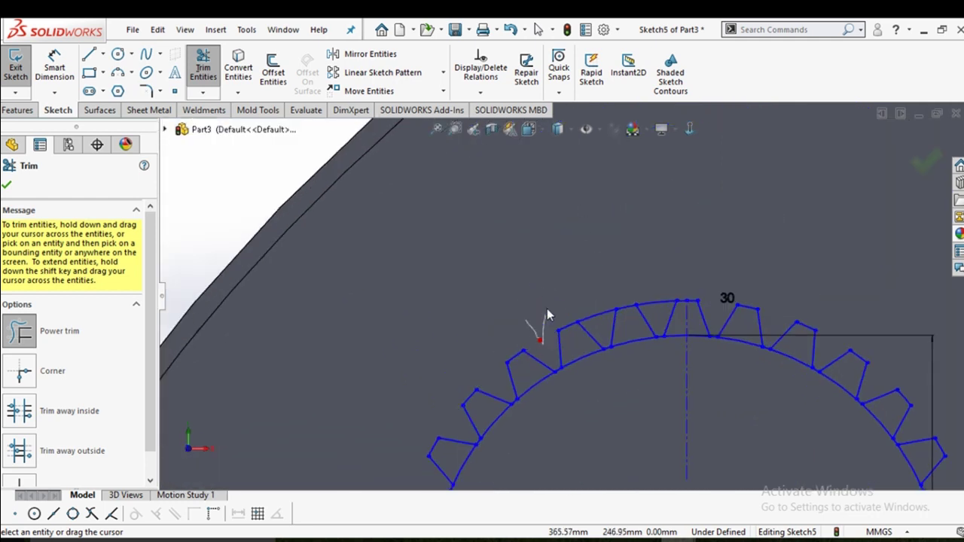
pyautogui.moveTo(660, 309); pyautogui.dragTo(661, 312)
pyautogui.scroll(3, 673, 346)
pyautogui.scroll(2, 644, 371)
pyautogui.scroll(-2, 628, 316)
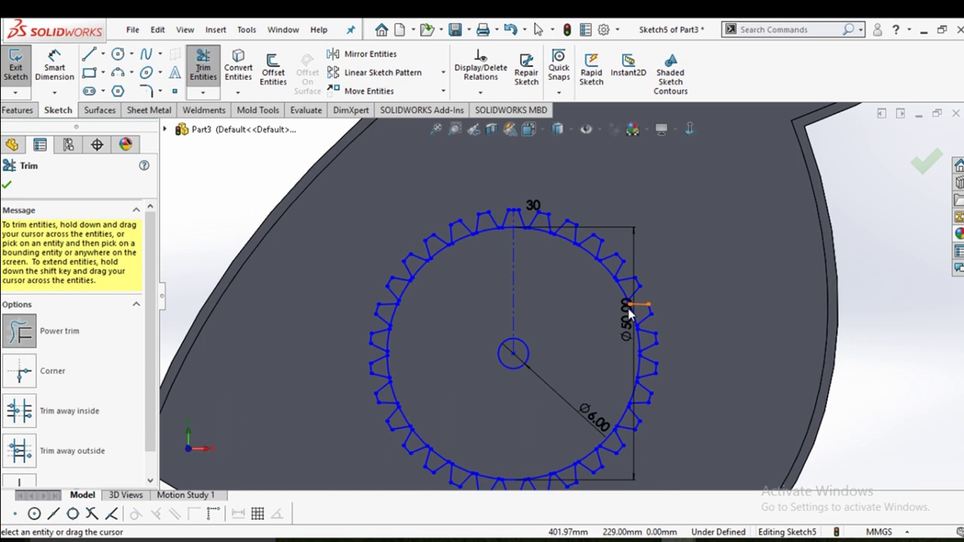
# Draw a circle centred on the hub, sized just inside the gear teeth
pyautogui.click(117, 53)
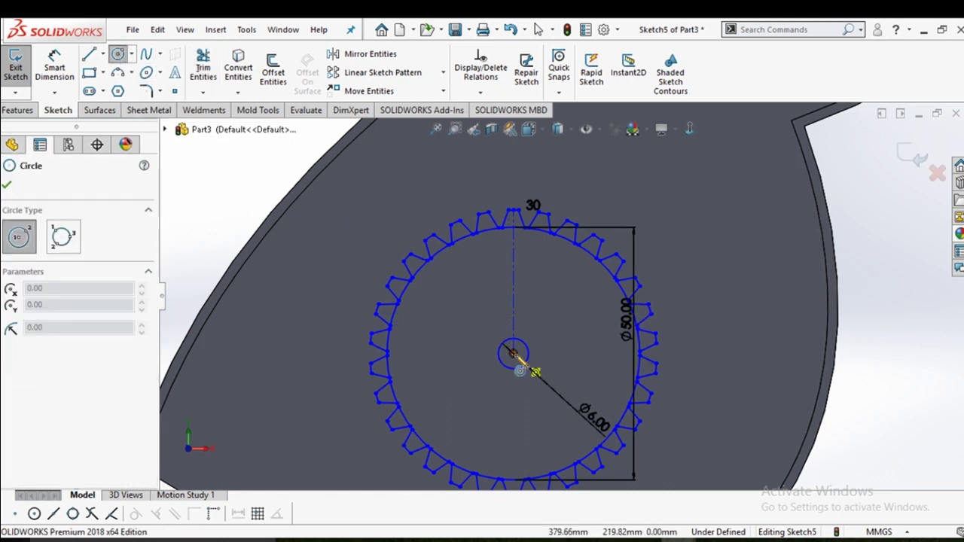
pyautogui.click(514, 354)
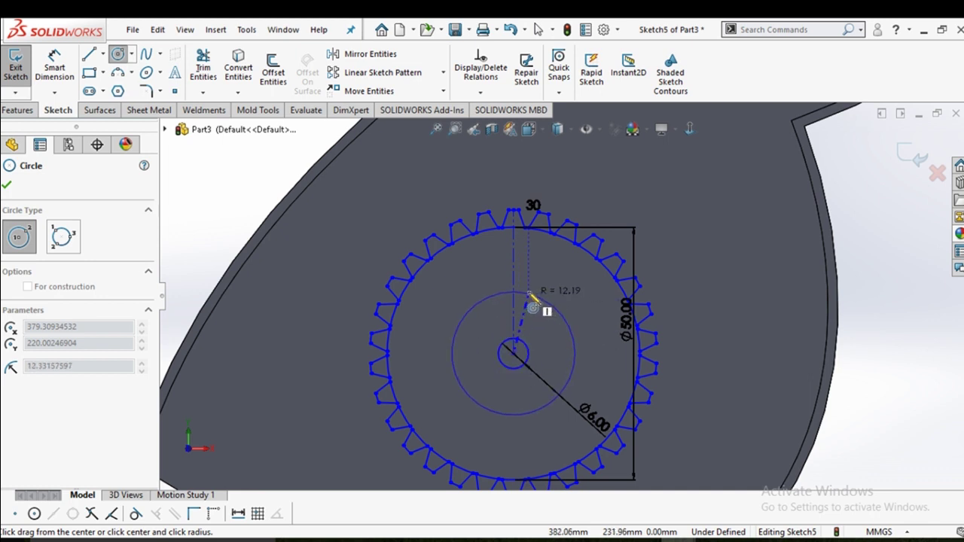
pyautogui.click(531, 241)
pyautogui.rightClick(531, 241)
pyautogui.click(565, 248)
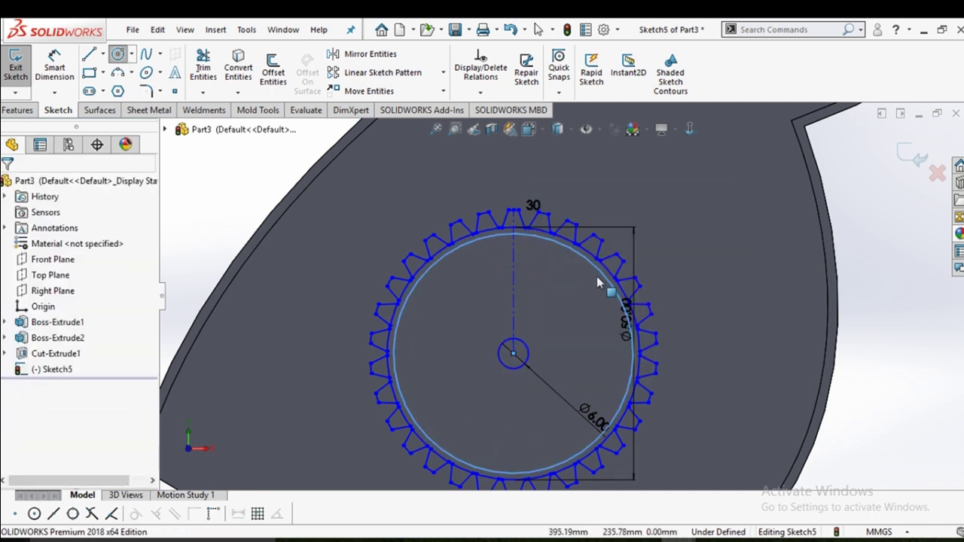
pyautogui.scroll(-3, 592, 263)
pyautogui.scroll(3, 661, 337)
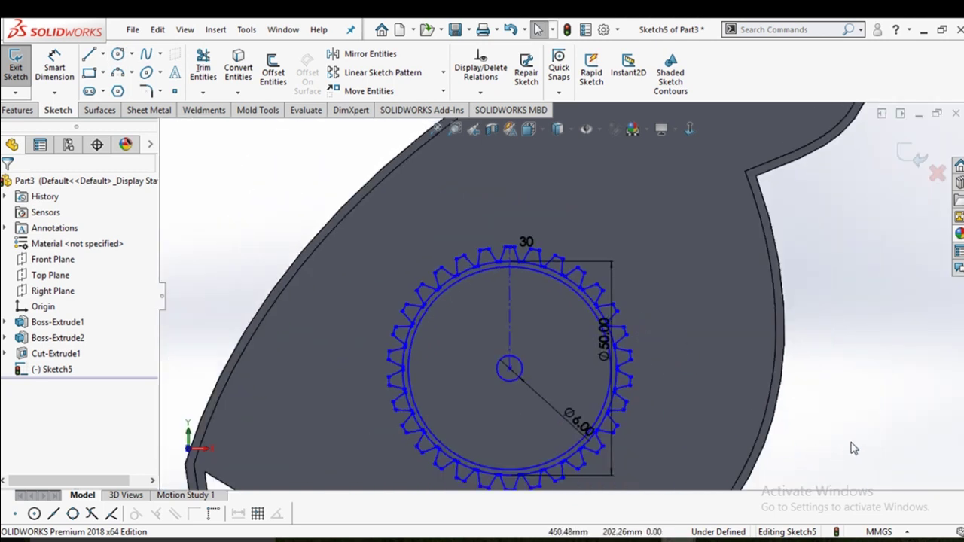
# Draw a vertical spoke line from the inner rim circle down to the hub circle
pyautogui.click(103, 54)
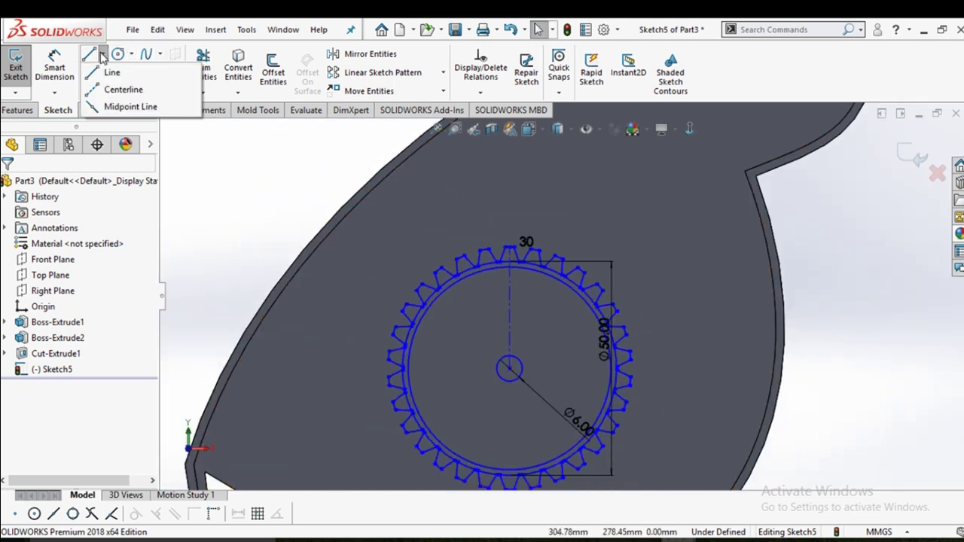
pyautogui.click(113, 75)
pyautogui.scroll(-3, 503, 299)
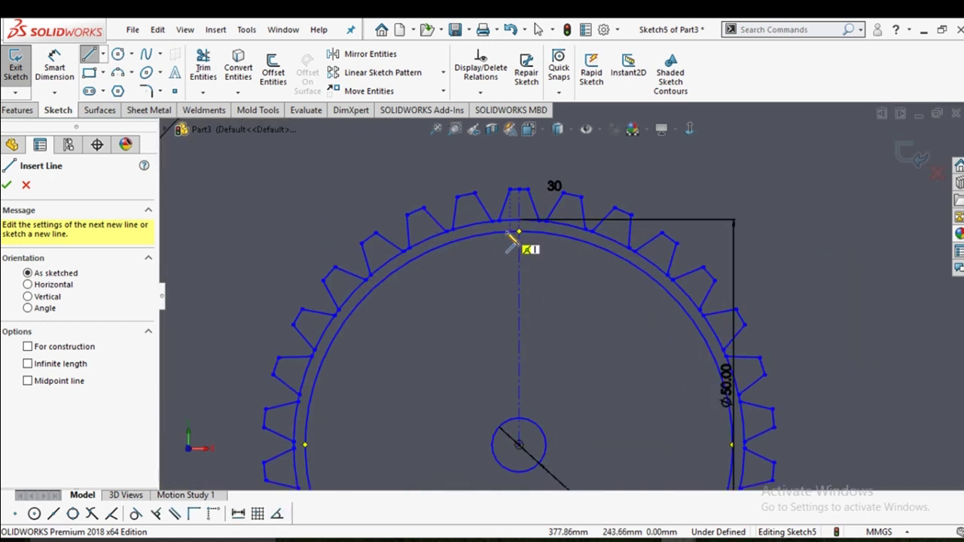
pyautogui.click(518, 231)
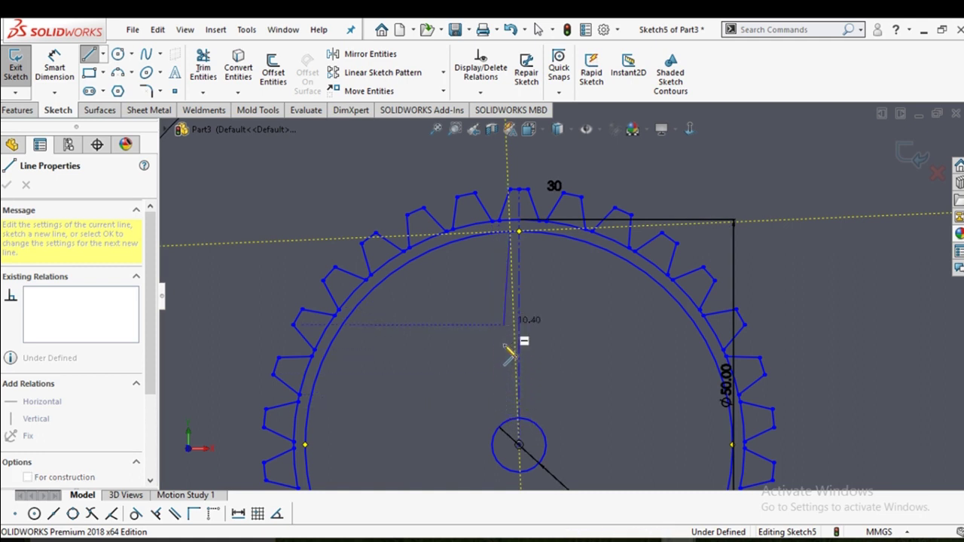
pyautogui.scroll(-3, 523, 423)
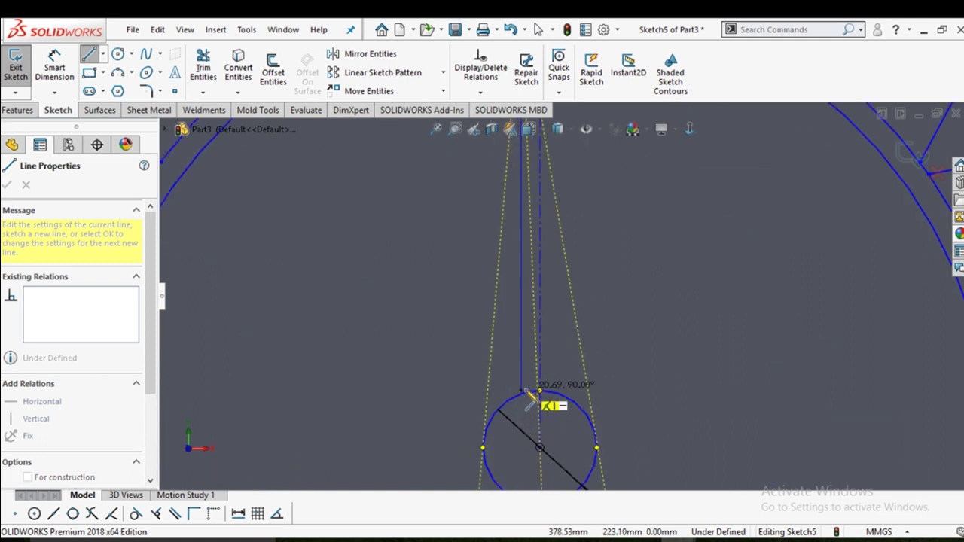
pyautogui.click(532, 391)
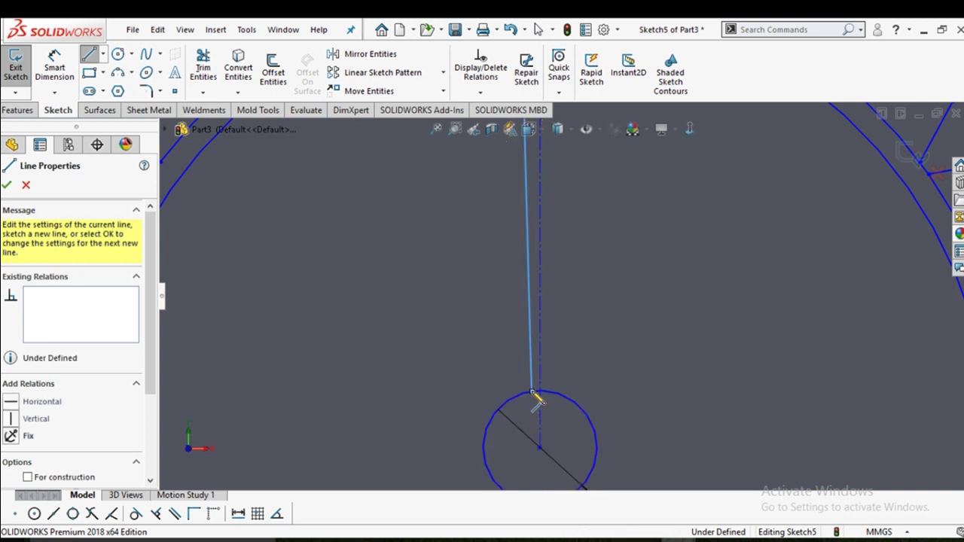
pyautogui.rightClick(532, 389)
pyautogui.click(560, 395)
pyautogui.press('Escape')
pyautogui.scroll(3, 560, 339)
pyautogui.scroll(-1, 561, 244)
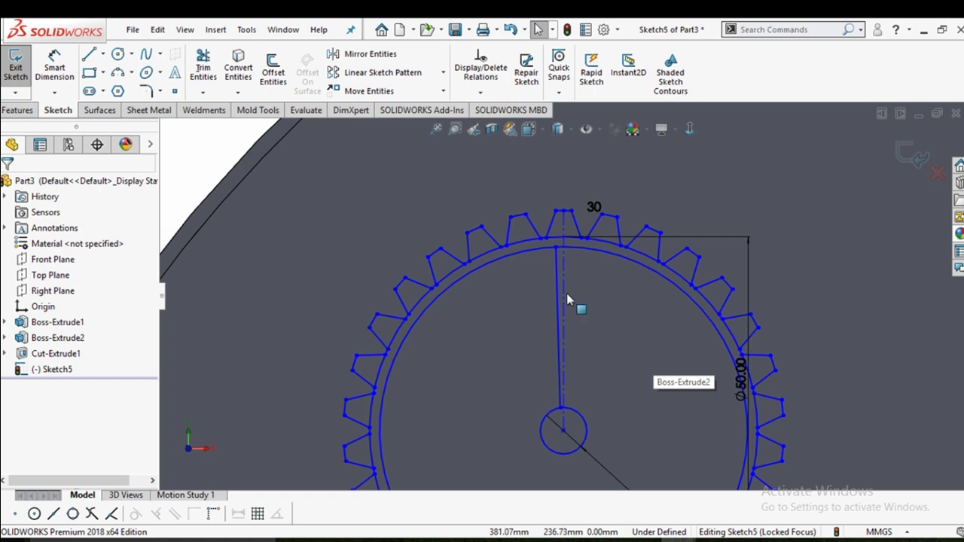
# Start Mirror Entities on the spoke line, then clear the wrongly chosen mirror axis
pyautogui.click(371, 56)
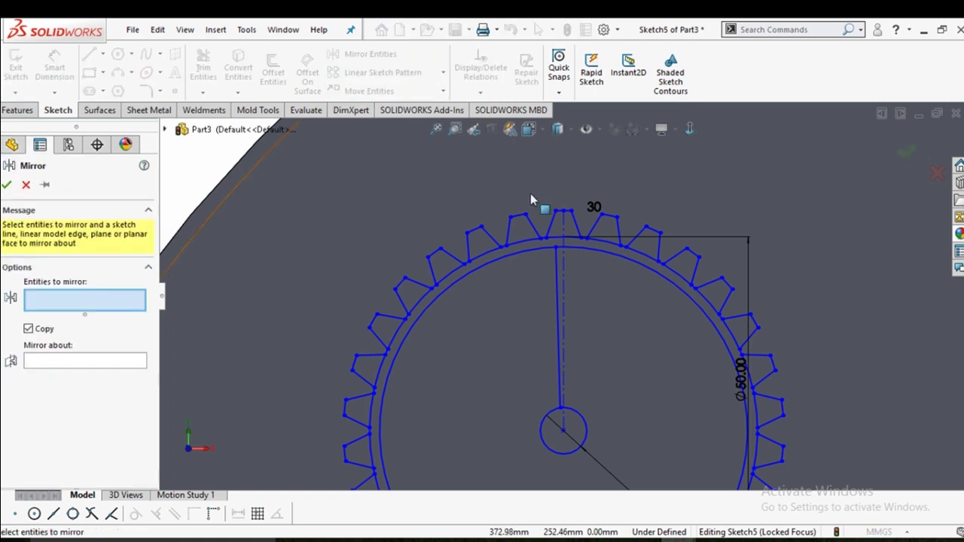
pyautogui.click(565, 285)
pyautogui.click(565, 285)
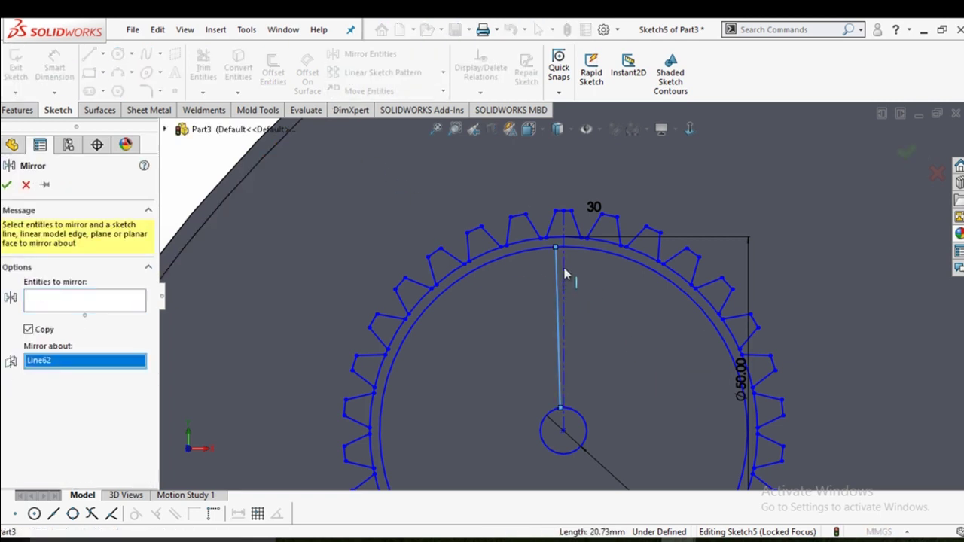
pyautogui.click(565, 266)
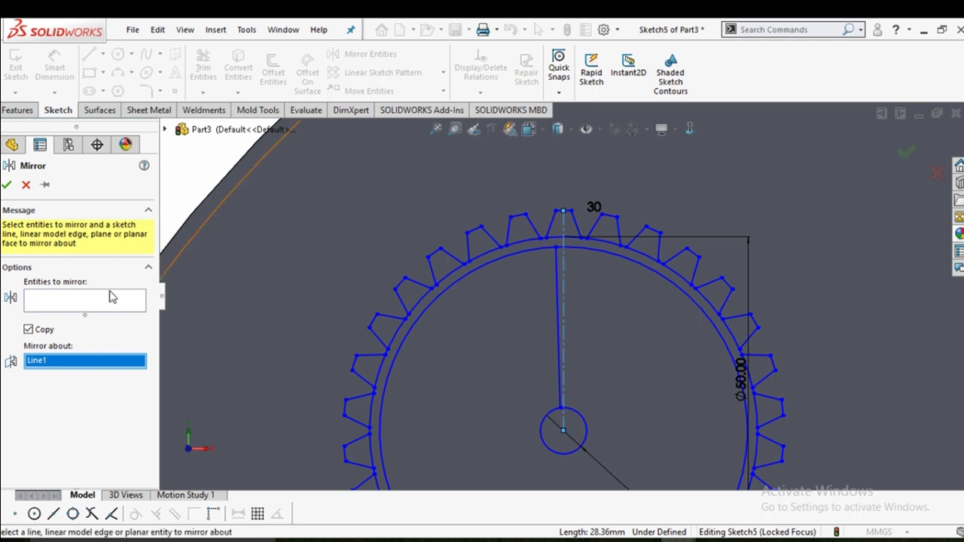
pyautogui.rightClick(132, 365)
pyautogui.click(173, 372)
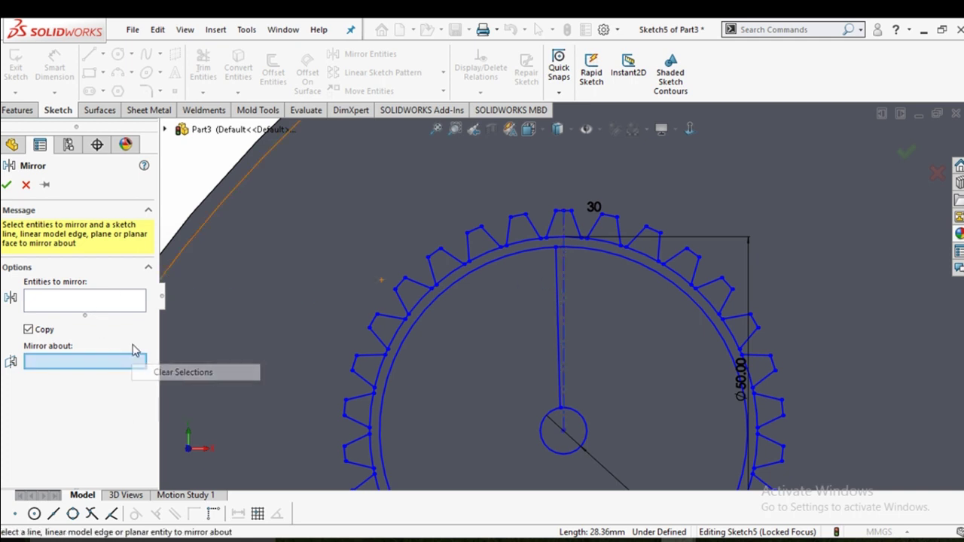
pyautogui.click(108, 301)
pyautogui.click(557, 333)
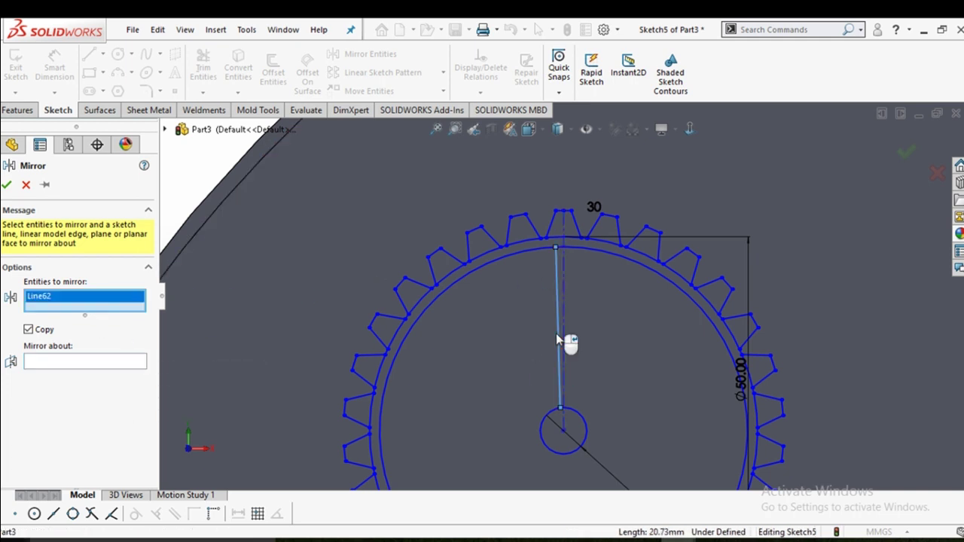
pyautogui.click(565, 326)
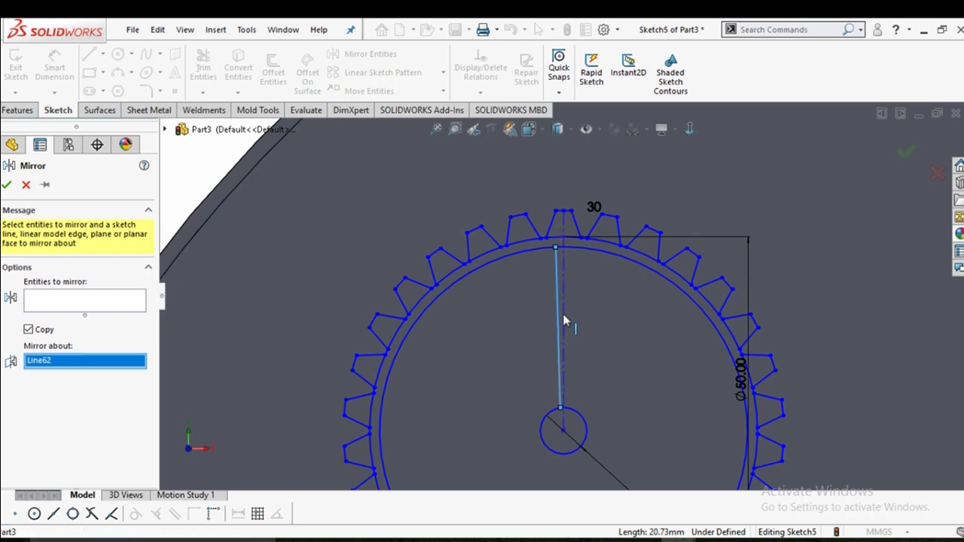
# Mirror spoke line Line62 about centerline Line1 to form the spoke's second side
pyautogui.click(85, 303)
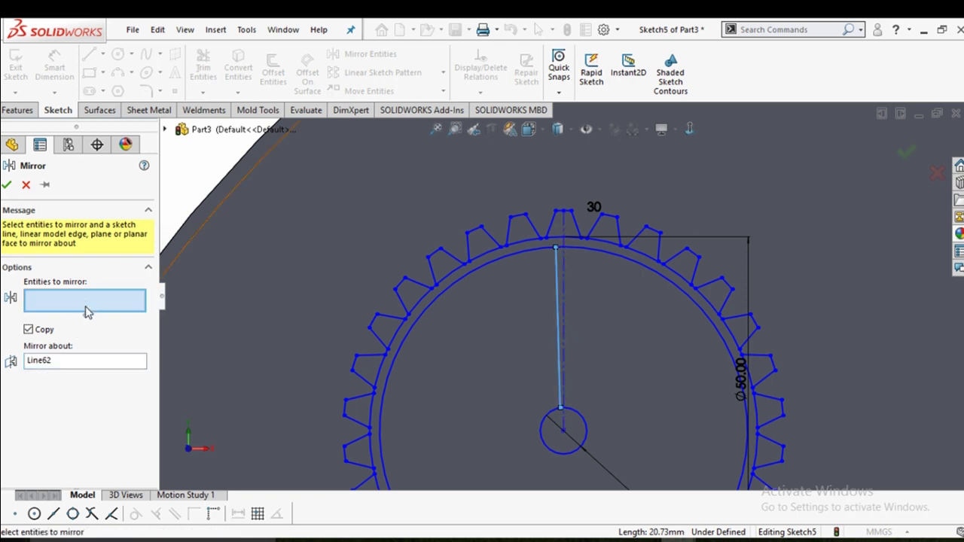
pyautogui.rightClick(83, 367)
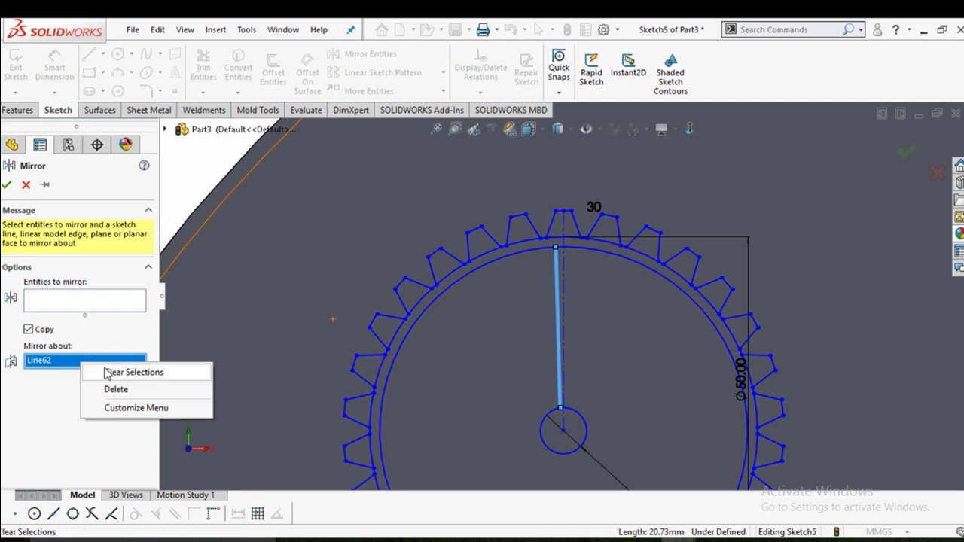
pyautogui.click(105, 371)
pyautogui.click(77, 304)
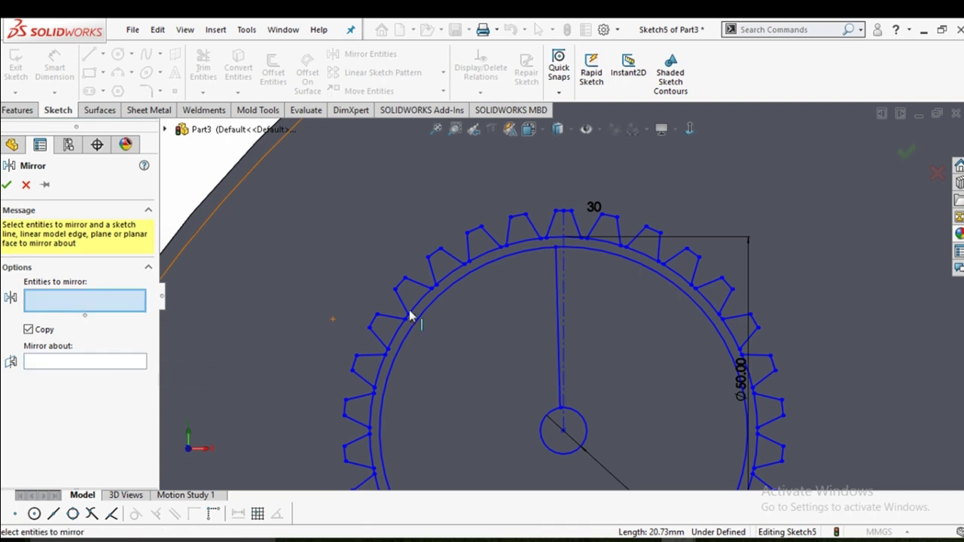
pyautogui.click(556, 301)
pyautogui.click(118, 364)
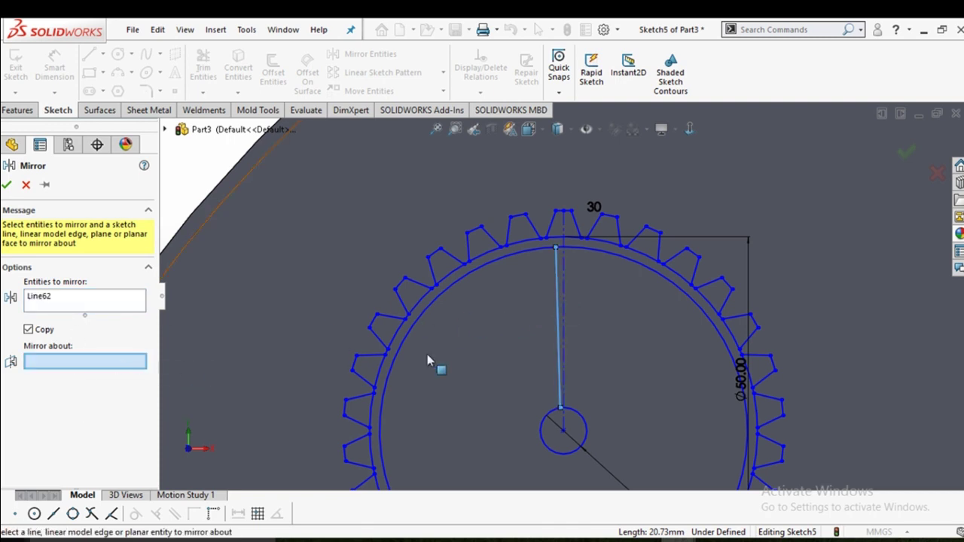
pyautogui.click(566, 274)
pyautogui.press('Return')
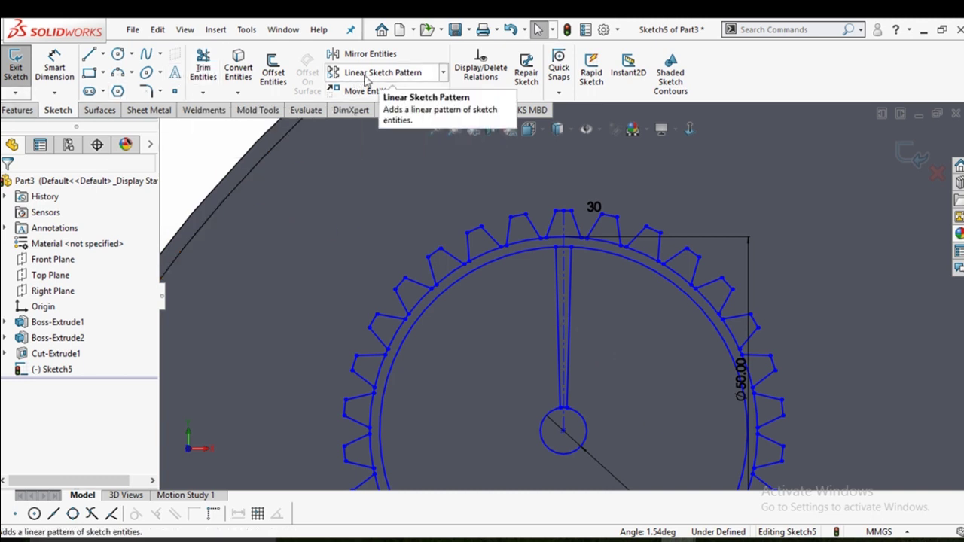
# Set up a circular sketch pattern about the hub centre using both spoke lines
pyautogui.click(444, 73)
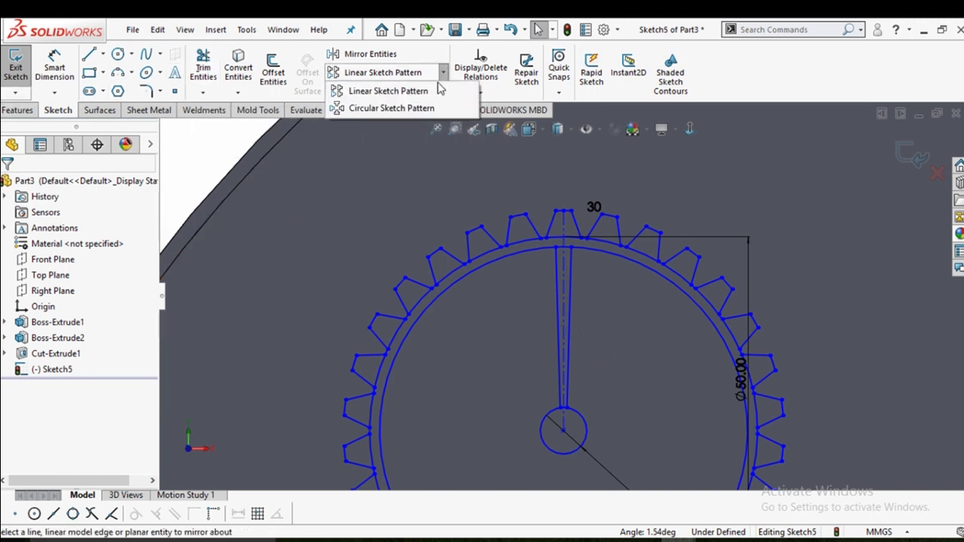
pyautogui.click(396, 106)
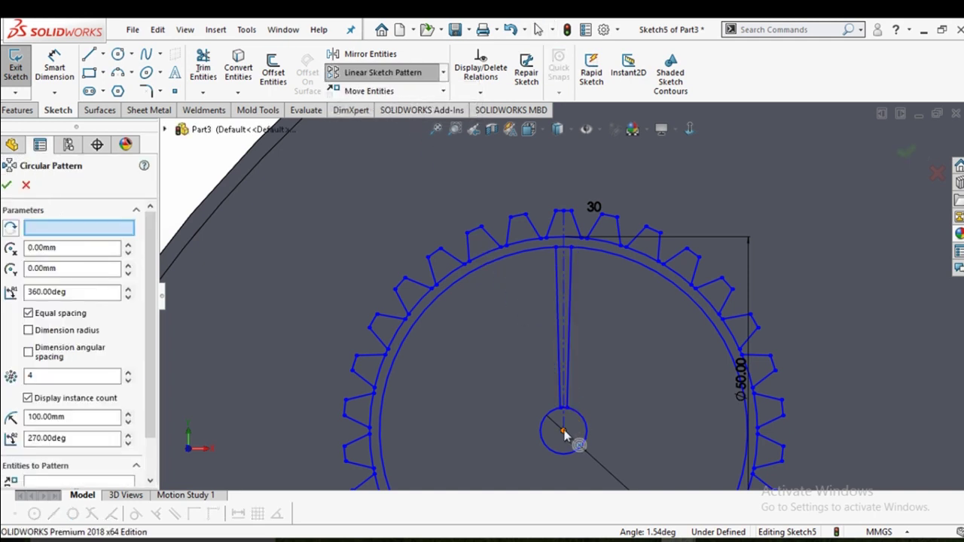
pyautogui.click(84, 227)
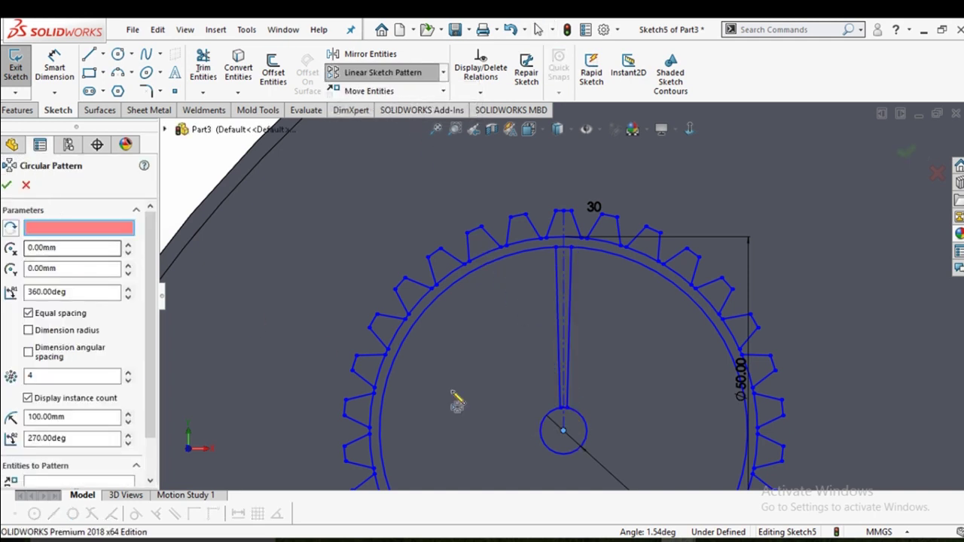
pyautogui.click(562, 431)
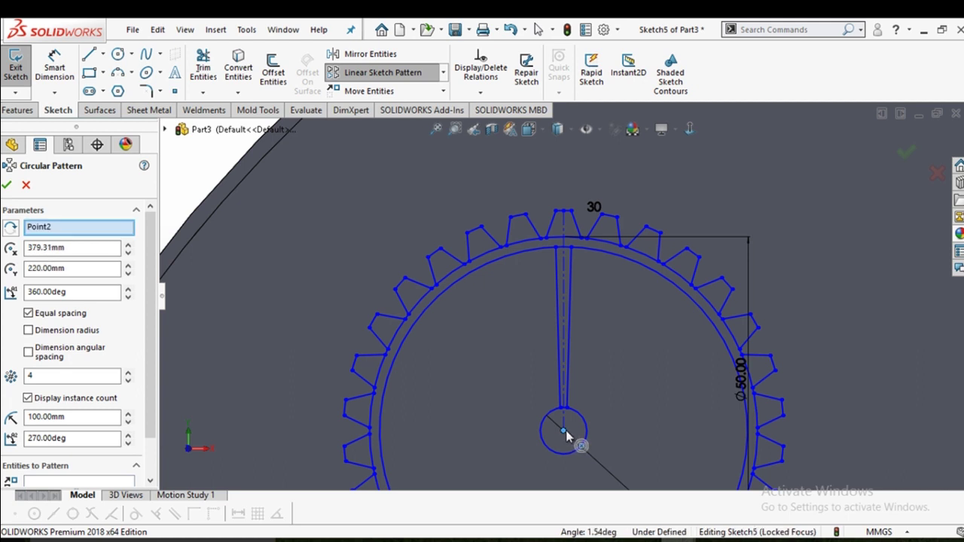
pyautogui.scroll(-2, 563, 430)
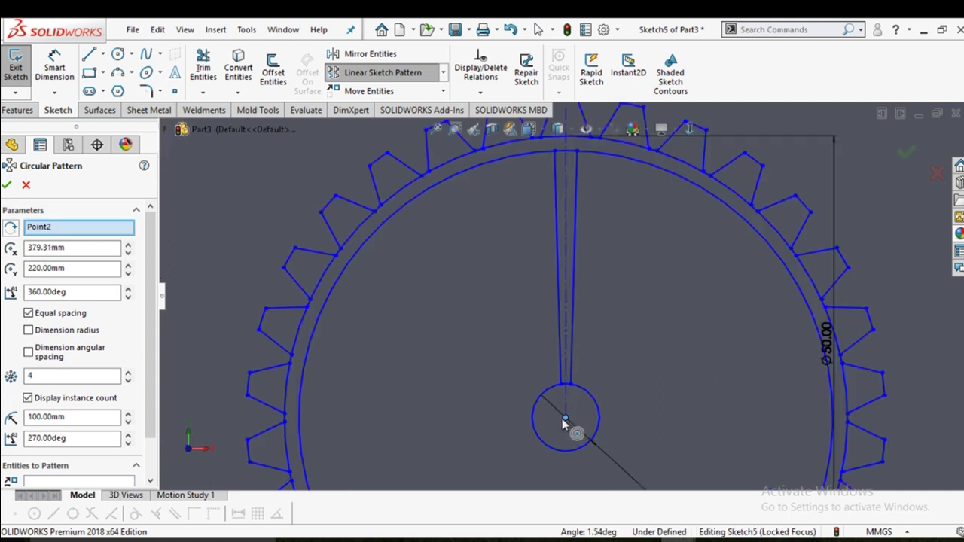
pyautogui.scroll(-2, 75, 338)
pyautogui.click(104, 439)
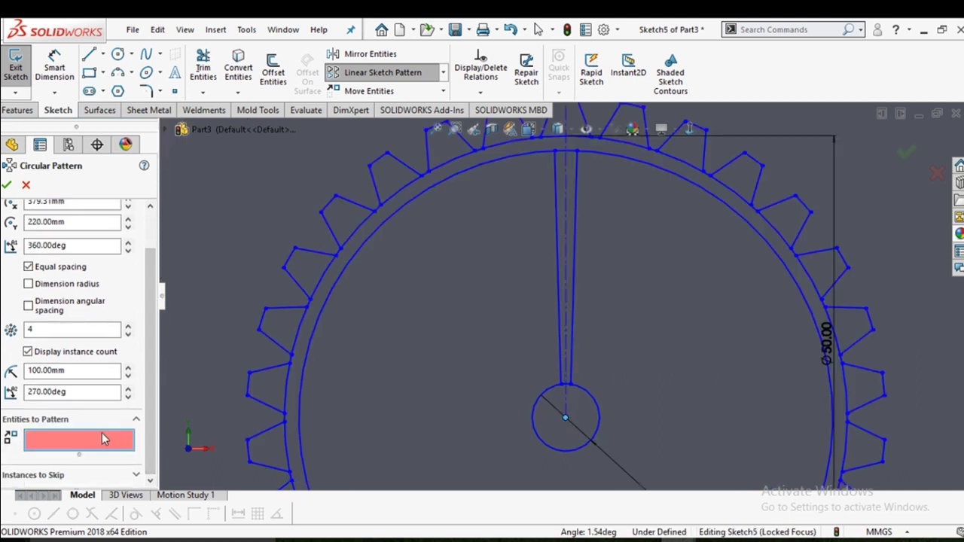
pyautogui.click(577, 256)
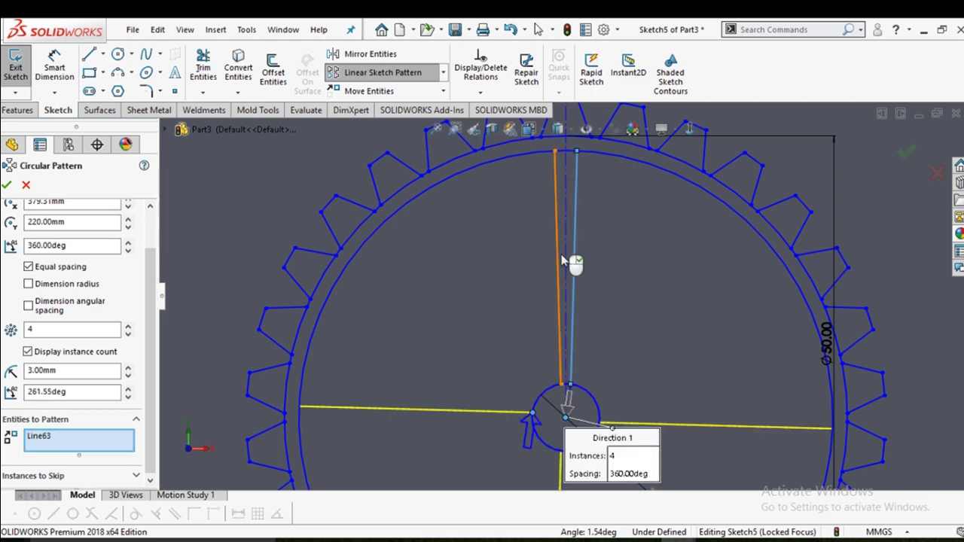
pyautogui.click(560, 261)
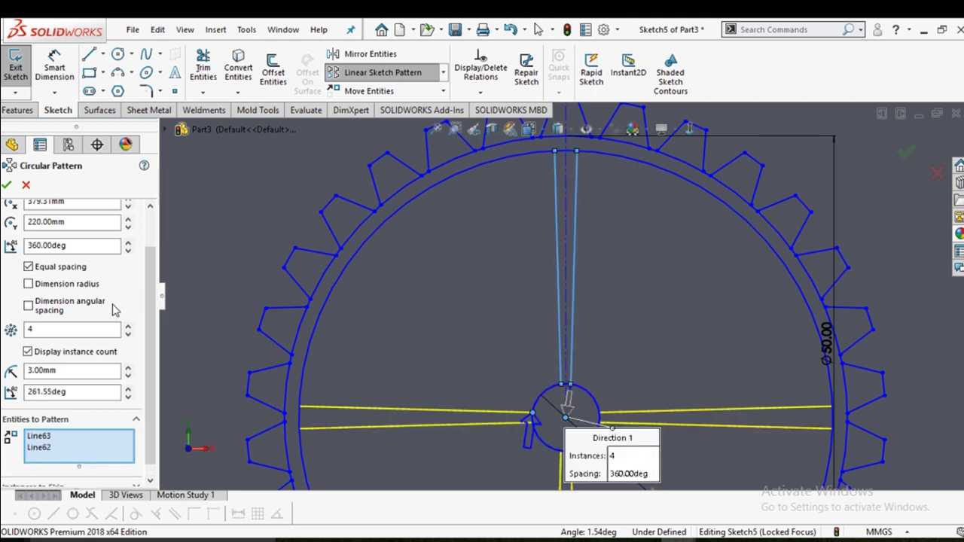
# Set the pattern to 16 instances over 360° and accept it
pyautogui.click(129, 326)
pyautogui.click(129, 326)
pyautogui.click(129, 326)
pyautogui.click(129, 328)
pyautogui.click(129, 329)
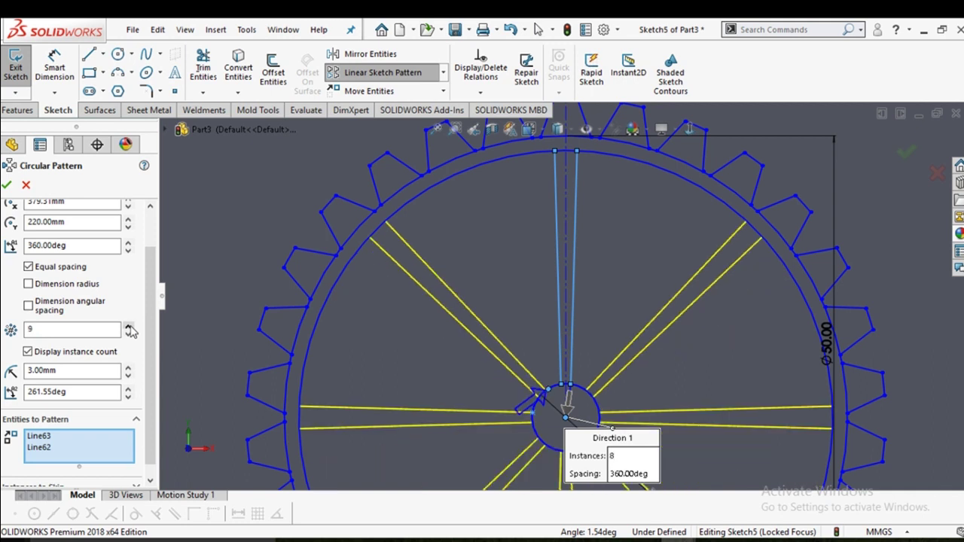
pyautogui.click(129, 328)
pyautogui.click(129, 329)
pyautogui.click(129, 328)
pyautogui.click(129, 328)
pyautogui.click(129, 328)
pyautogui.click(128, 328)
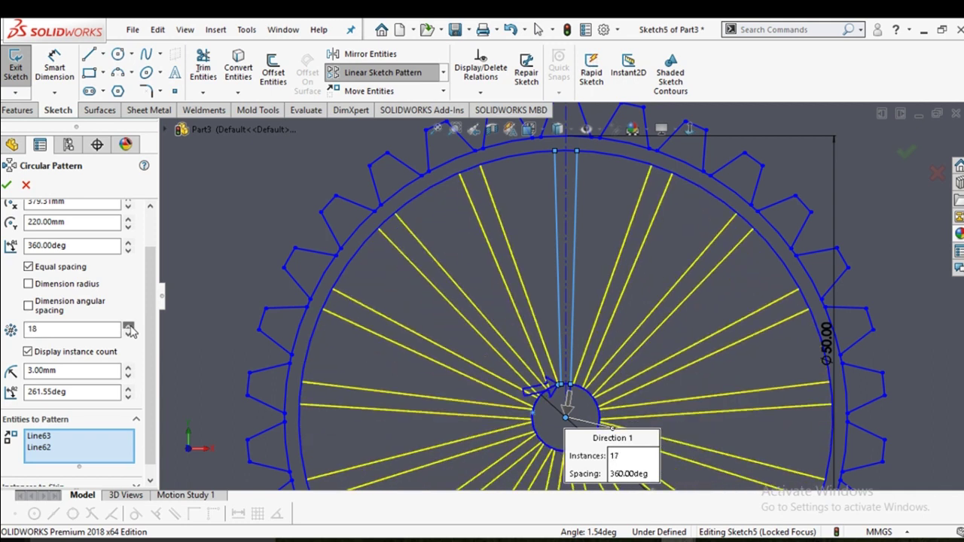
pyautogui.click(129, 329)
pyautogui.click(129, 328)
pyautogui.click(129, 329)
pyautogui.click(129, 328)
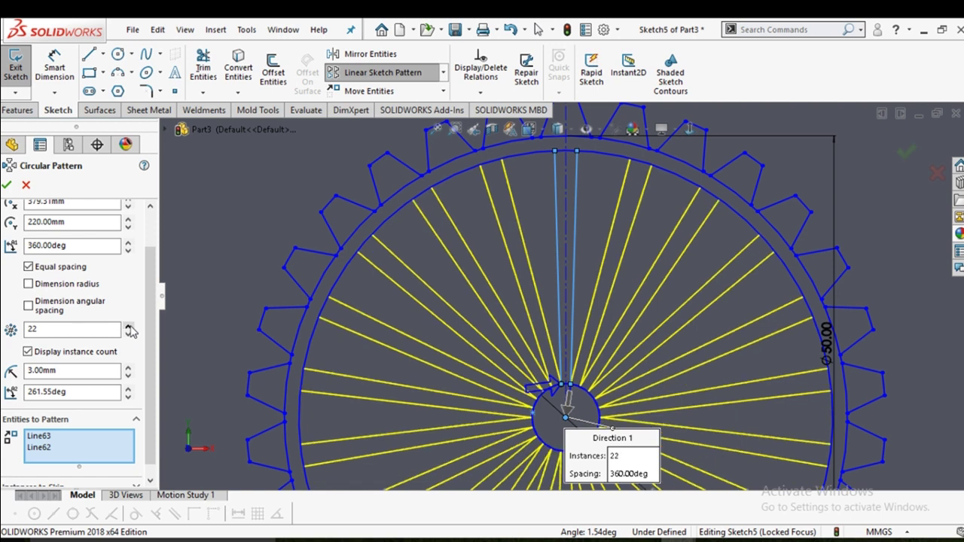
pyautogui.click(128, 335)
pyautogui.click(128, 334)
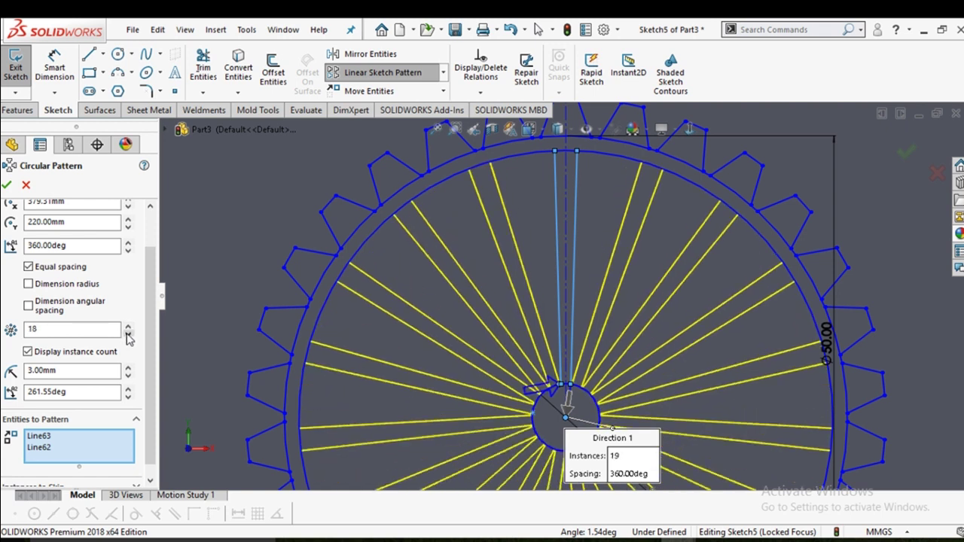
pyautogui.click(128, 335)
pyautogui.click(128, 334)
pyautogui.click(128, 334)
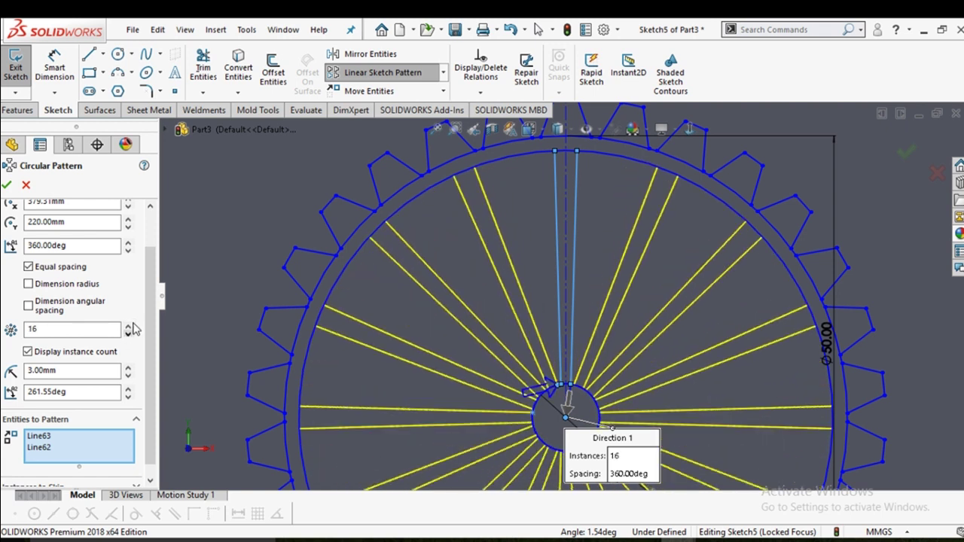
pyautogui.click(6, 186)
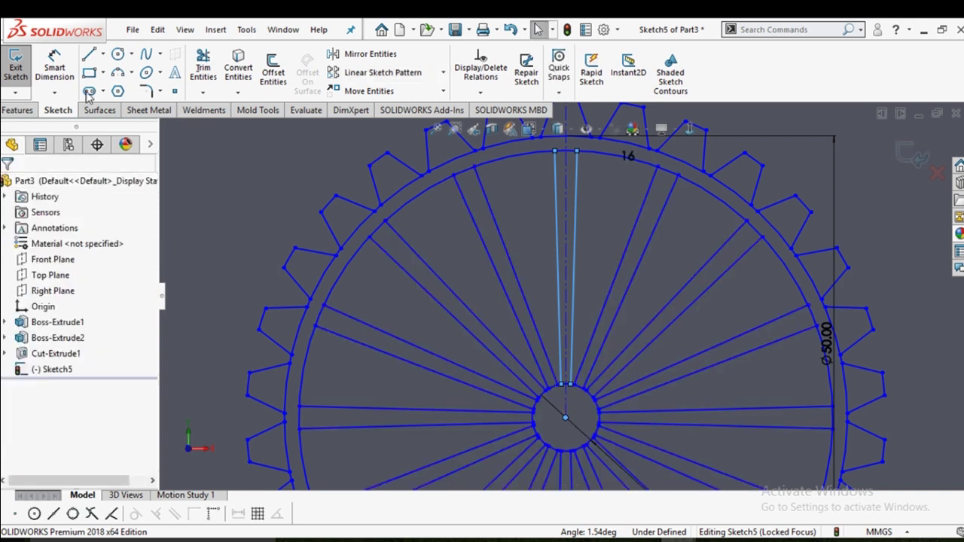
# Power-trim two inner arc pieces between spoke lines, undoing the second trim
pyautogui.click(203, 67)
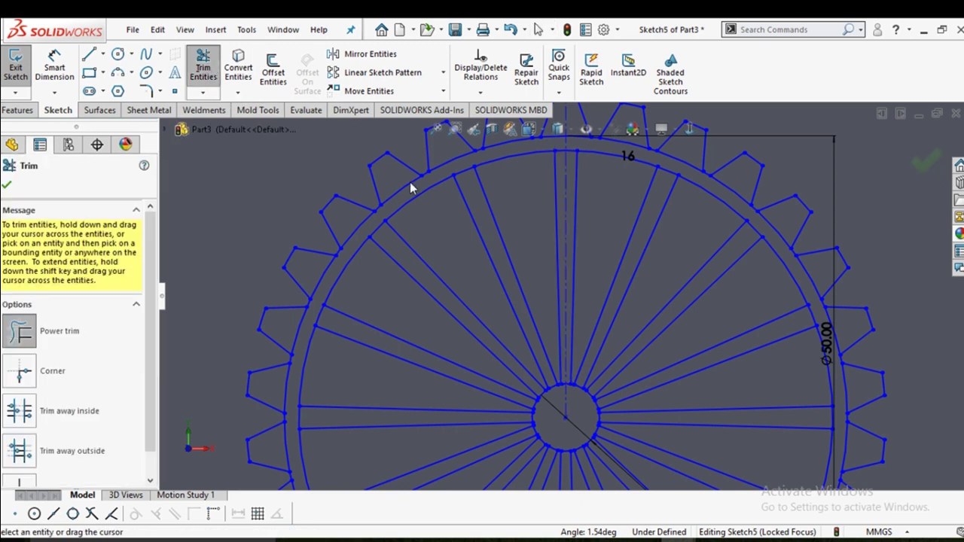
pyautogui.scroll(-2, 596, 208)
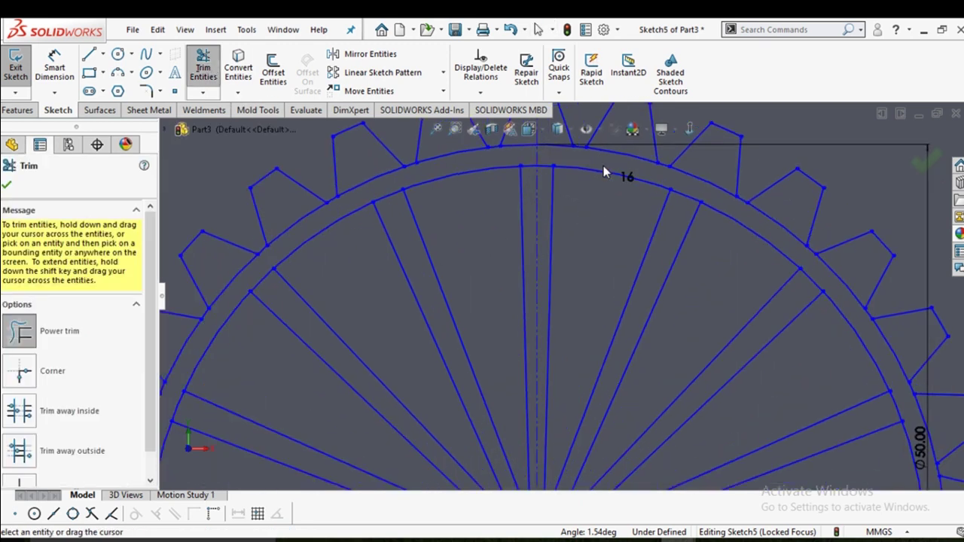
pyautogui.moveTo(604, 160); pyautogui.dragTo(582, 229)
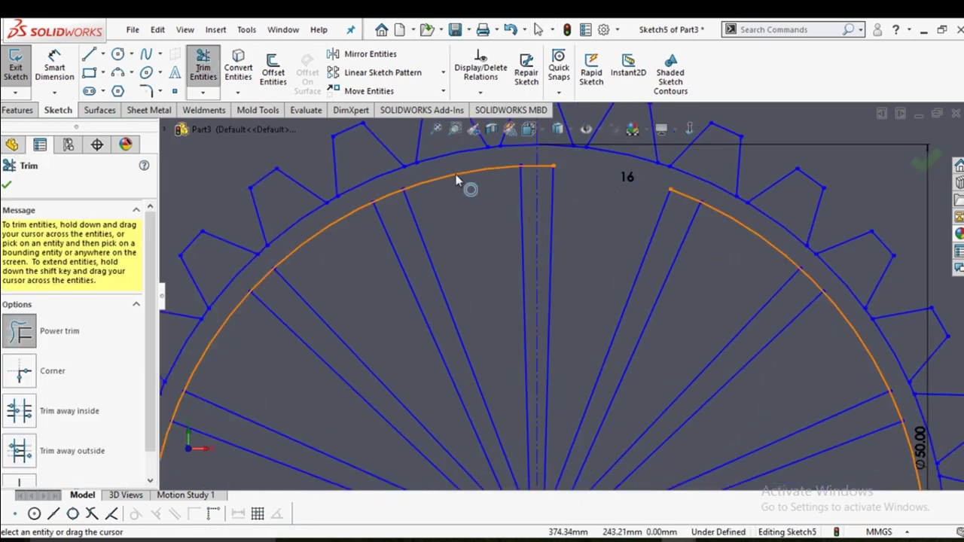
pyautogui.moveTo(455, 158); pyautogui.dragTo(480, 216)
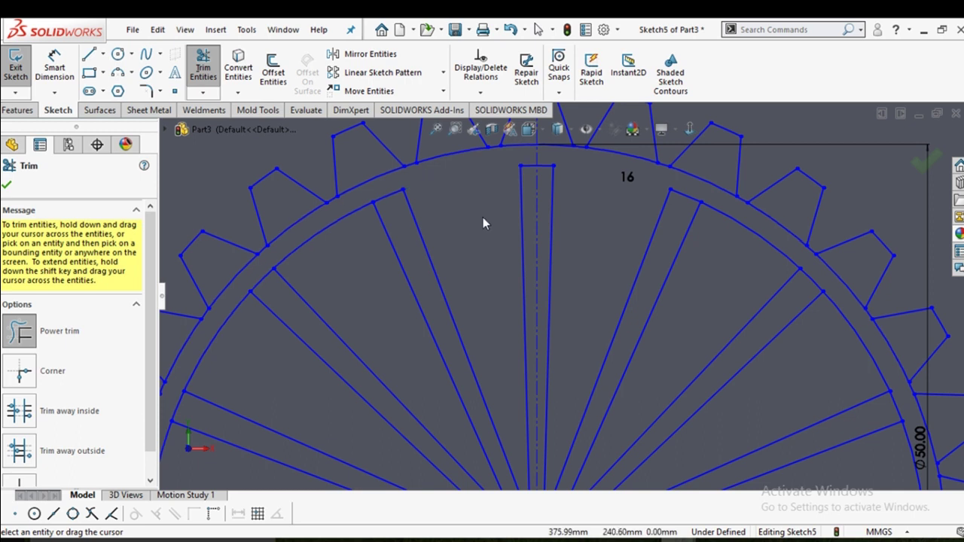
pyautogui.hotkey('ctrl', 'z')
pyautogui.hotkey('ctrl', 'z')
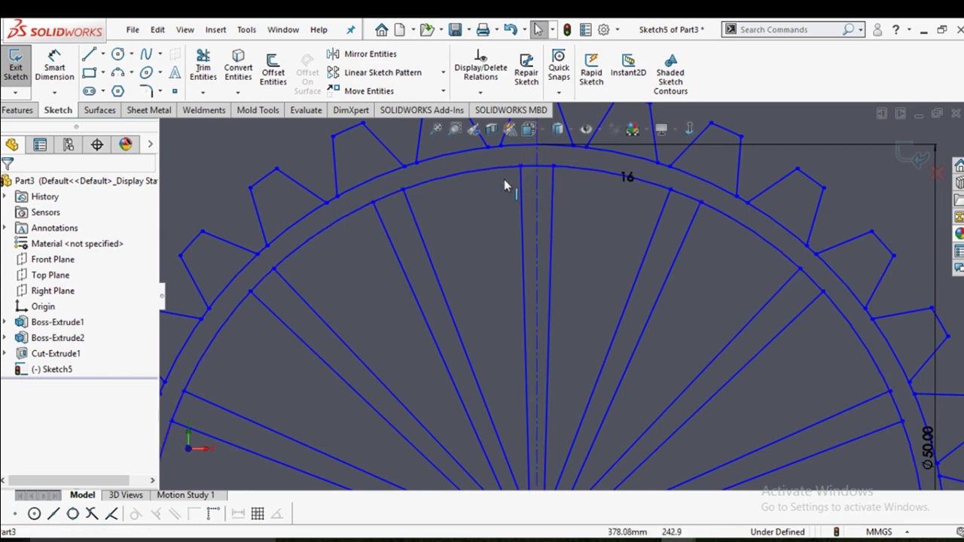
# Trim the inner rim arc pieces on either side of the vertical centerline
pyautogui.click(204, 66)
pyautogui.scroll(3, 556, 250)
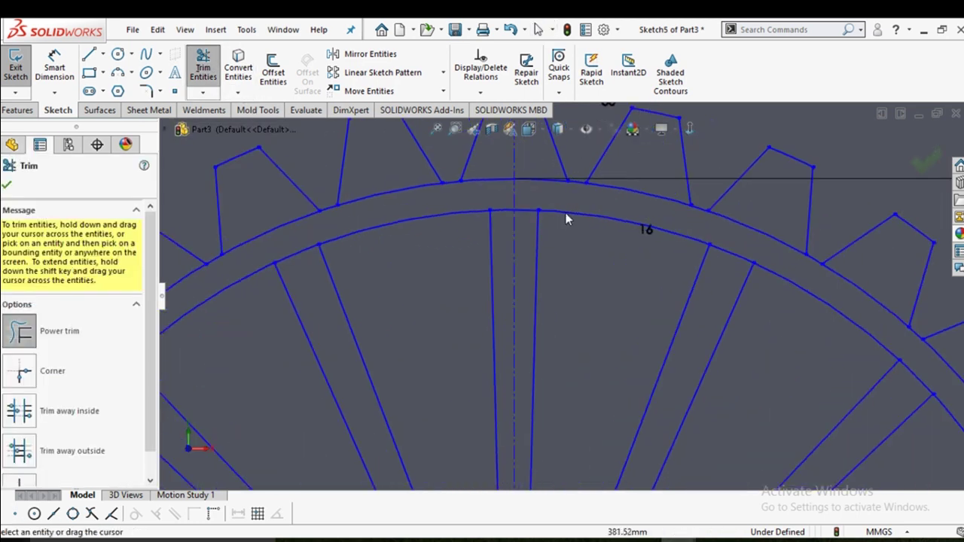
pyautogui.moveTo(529, 193); pyautogui.dragTo(525, 230)
pyautogui.moveTo(493, 198); pyautogui.dragTo(497, 235)
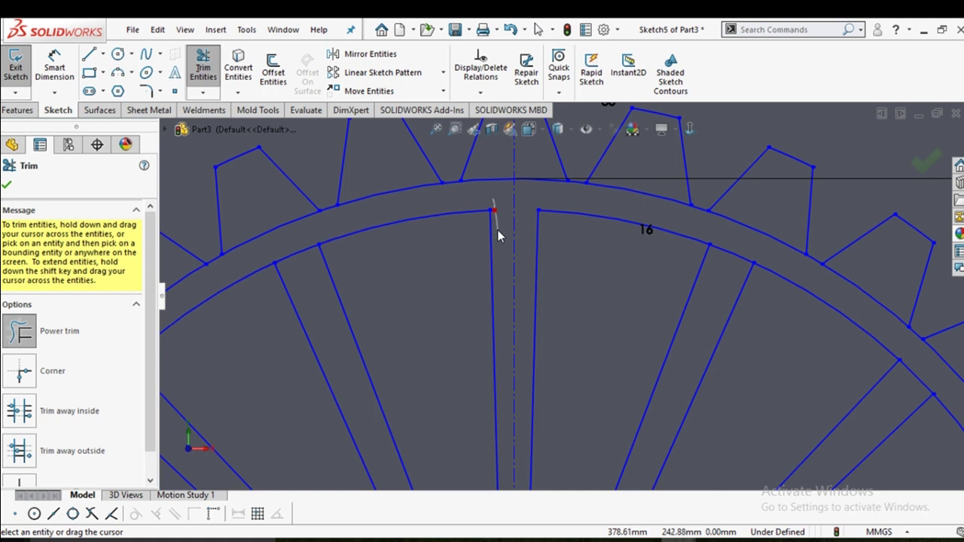
pyautogui.scroll(3, 308, 279)
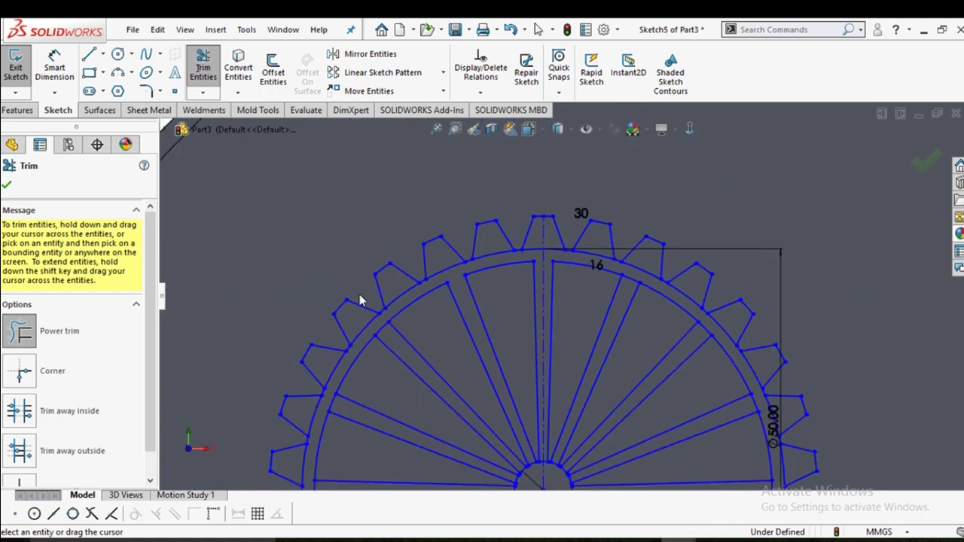
pyautogui.scroll(-3, 402, 326)
pyautogui.scroll(3, 427, 350)
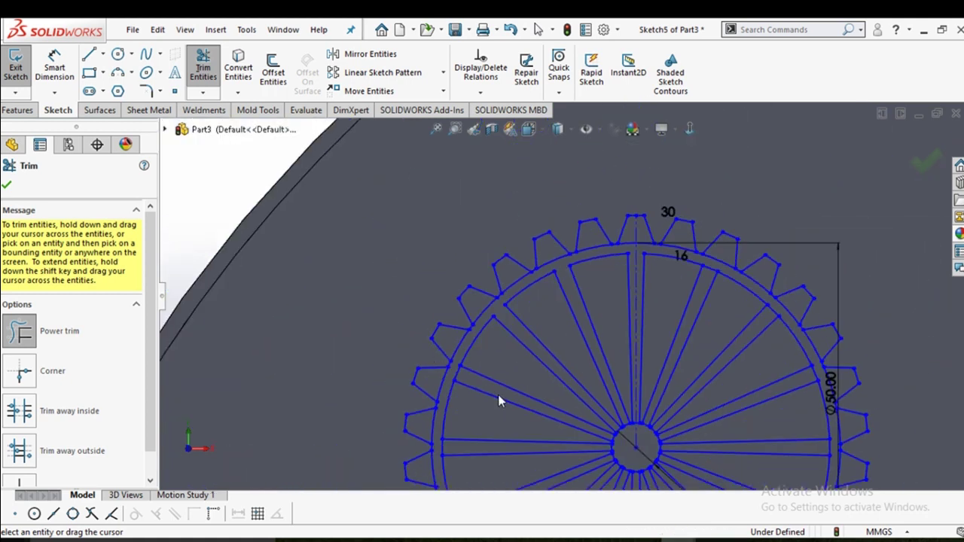
pyautogui.scroll(-3, 498, 395)
# Trim the inner rim arc between the lines of three more spokes
pyautogui.moveTo(411, 313); pyautogui.dragTo(406, 316)
pyautogui.scroll(3, 510, 386)
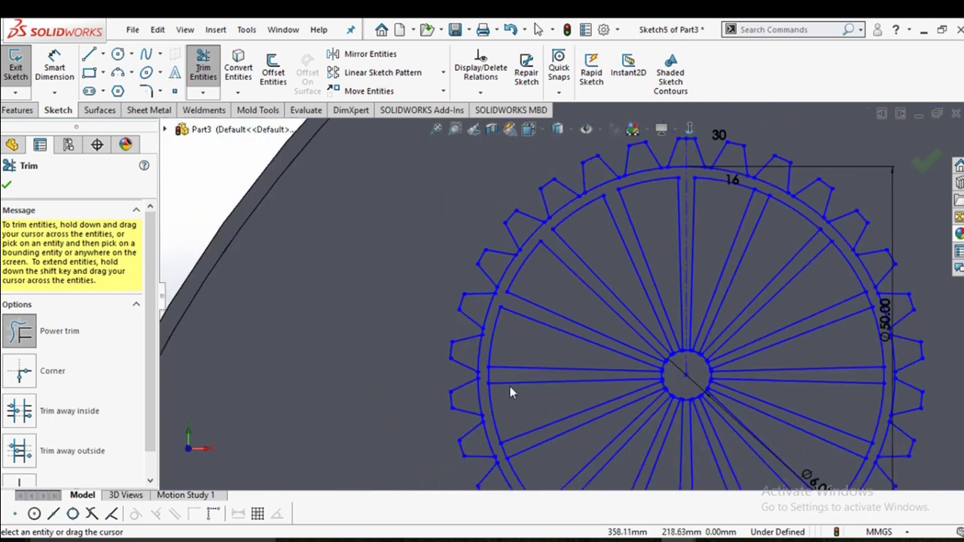
pyautogui.scroll(-3, 502, 327)
pyautogui.scroll(3, 468, 325)
pyautogui.scroll(-3, 537, 357)
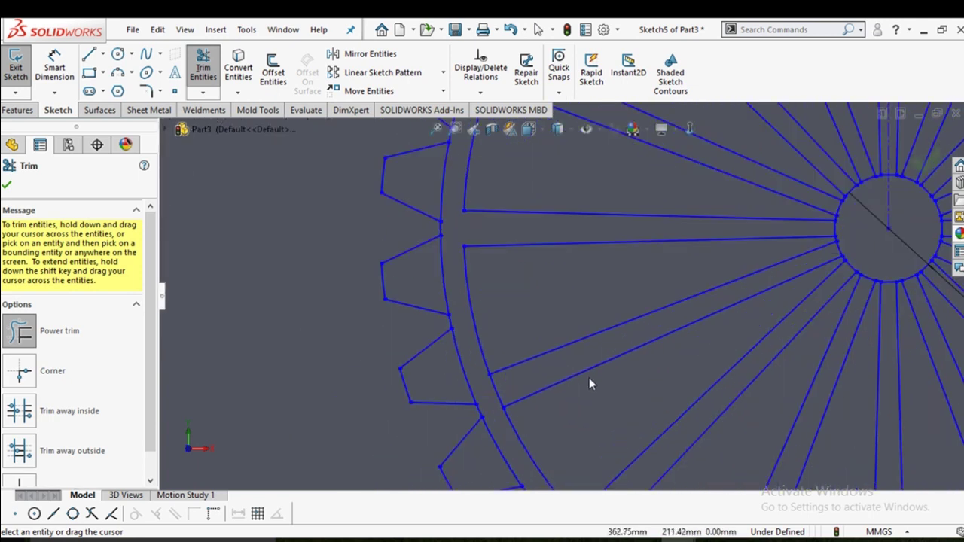
pyautogui.scroll(3, 489, 390)
pyautogui.scroll(-2, 555, 383)
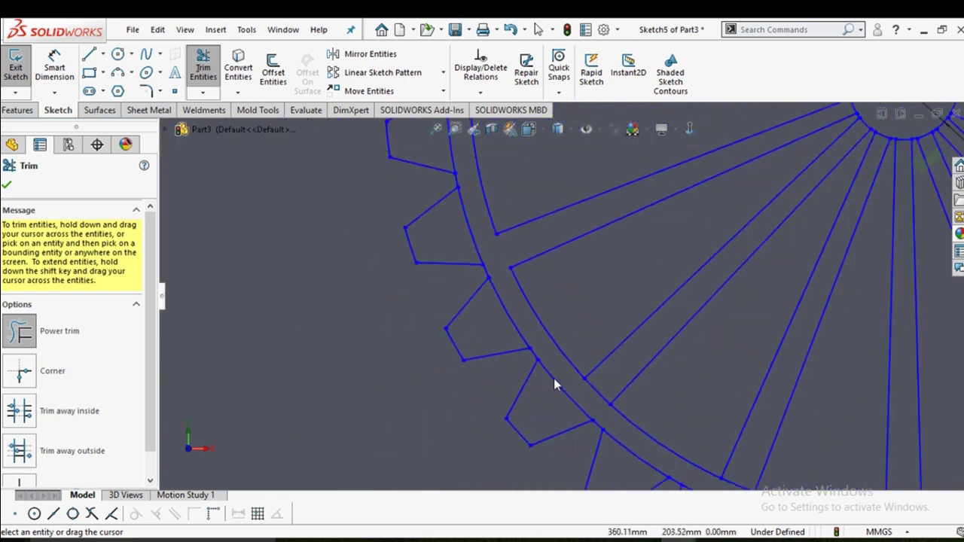
pyautogui.scroll(-1, 635, 359)
pyautogui.moveTo(633, 357); pyautogui.dragTo(609, 396)
pyautogui.scroll(3, 610, 398)
pyautogui.scroll(-3, 674, 388)
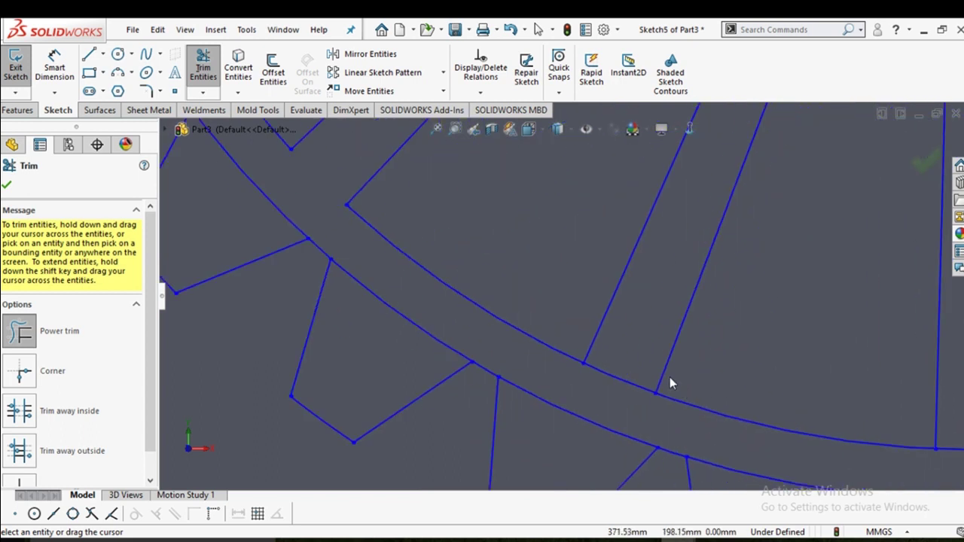
pyautogui.scroll(3, 615, 398)
pyautogui.scroll(-2, 659, 405)
pyautogui.scroll(-1, 699, 354)
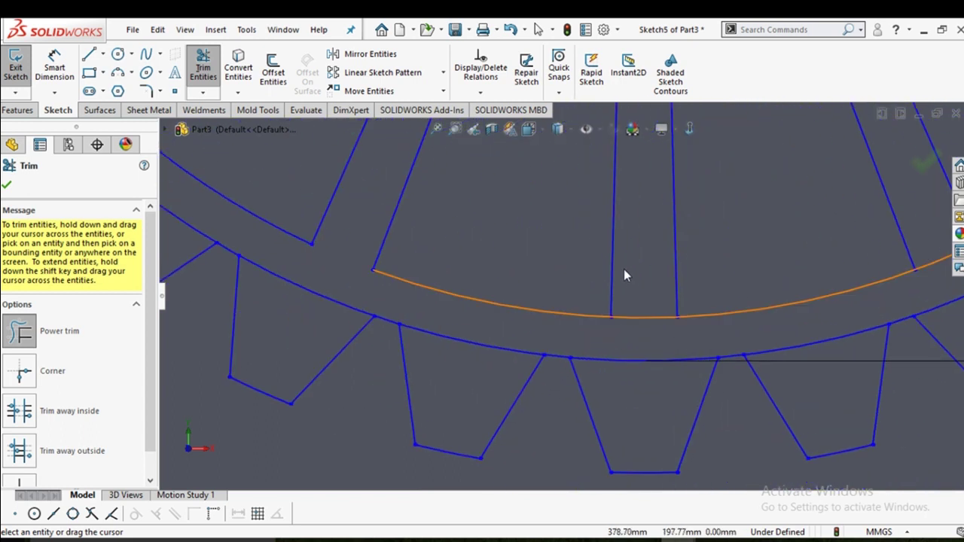
pyautogui.scroll(3, 653, 338)
pyautogui.scroll(-3, 696, 289)
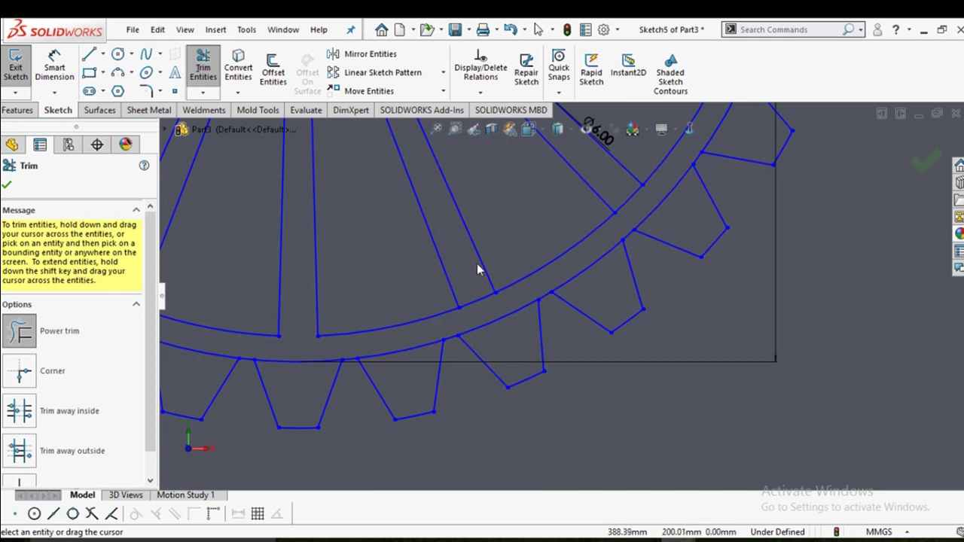
pyautogui.moveTo(488, 310); pyautogui.dragTo(497, 311)
pyautogui.scroll(3, 530, 277)
pyautogui.scroll(-3, 570, 244)
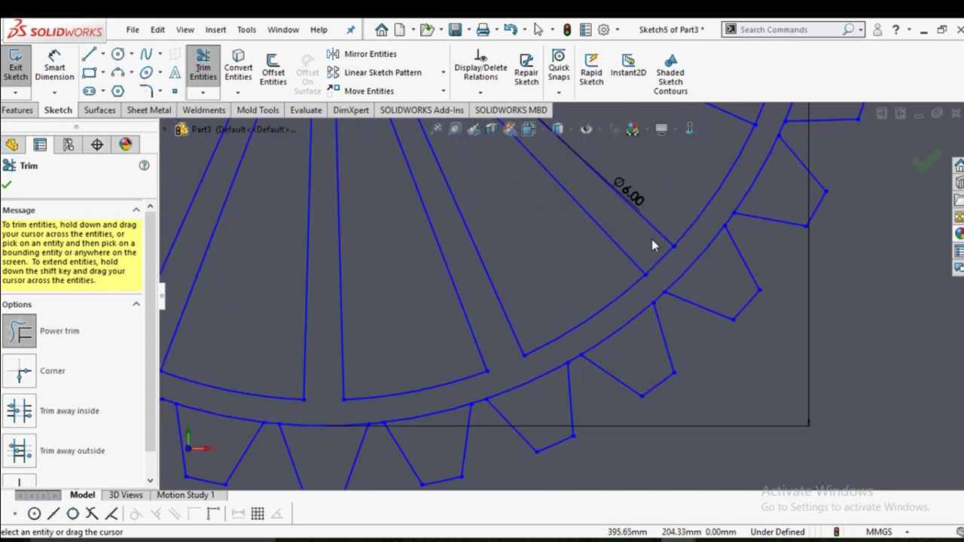
pyautogui.scroll(3, 675, 256)
pyautogui.scroll(-3, 658, 228)
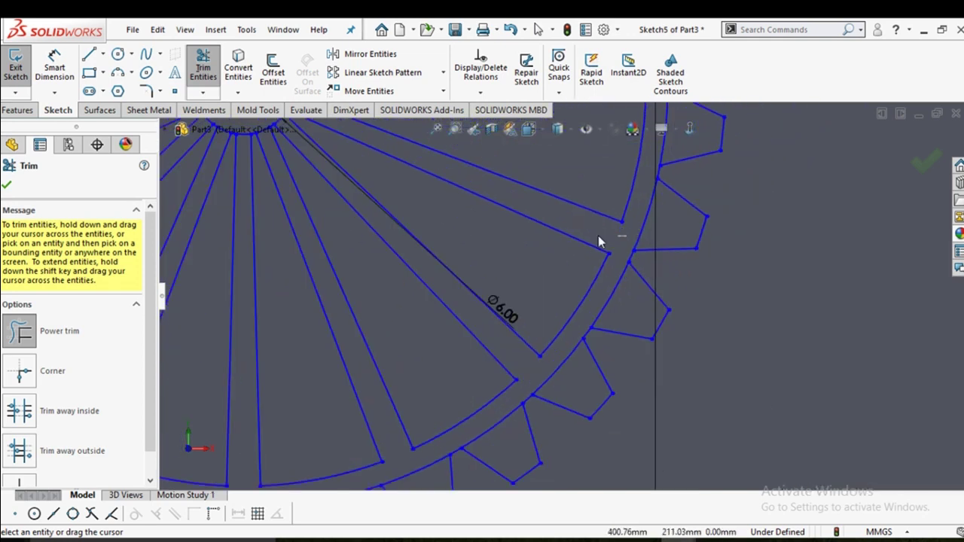
pyautogui.scroll(2, 599, 241)
pyautogui.scroll(1, 610, 236)
pyautogui.scroll(-3, 594, 216)
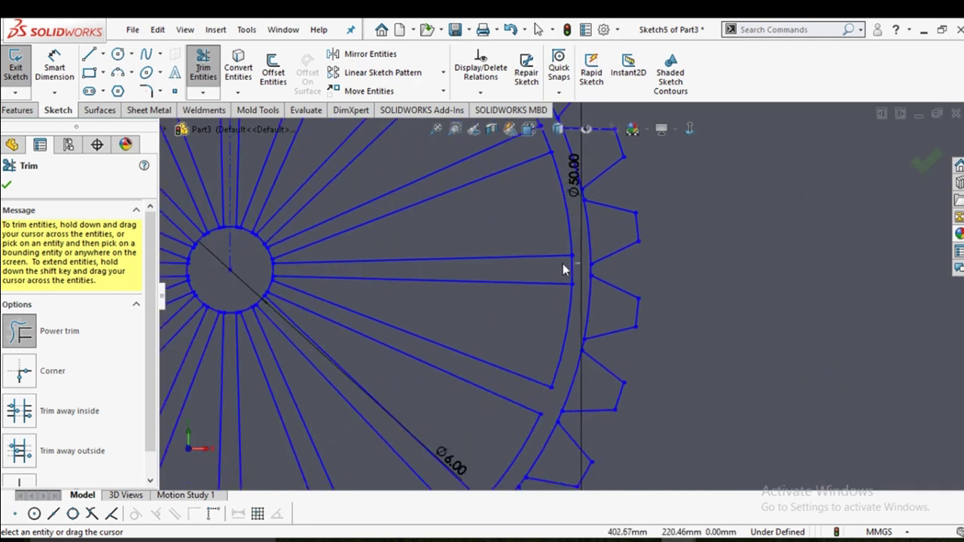
pyautogui.scroll(1, 565, 264)
pyautogui.scroll(-2, 563, 279)
pyautogui.scroll(-2, 555, 294)
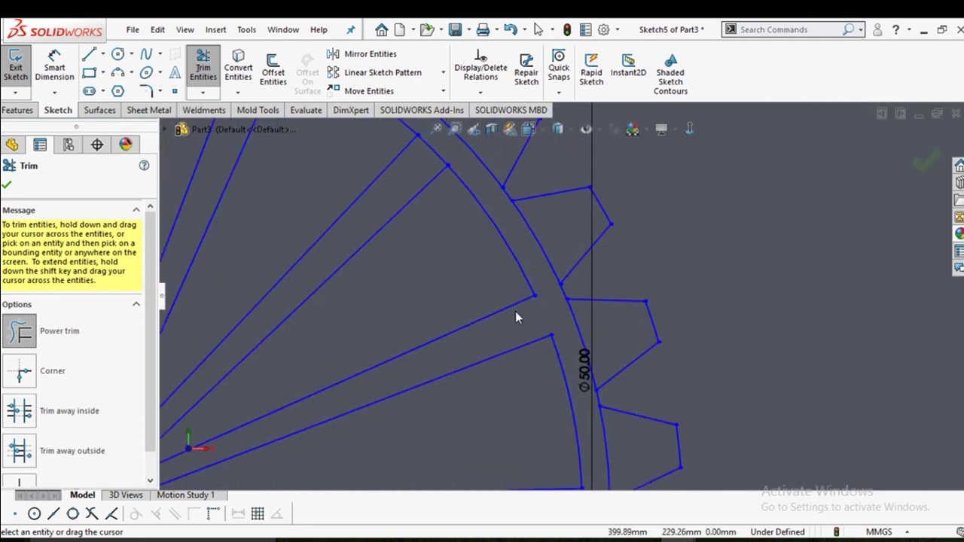
pyautogui.scroll(3, 515, 286)
pyautogui.scroll(-3, 529, 241)
pyautogui.scroll(2, 515, 263)
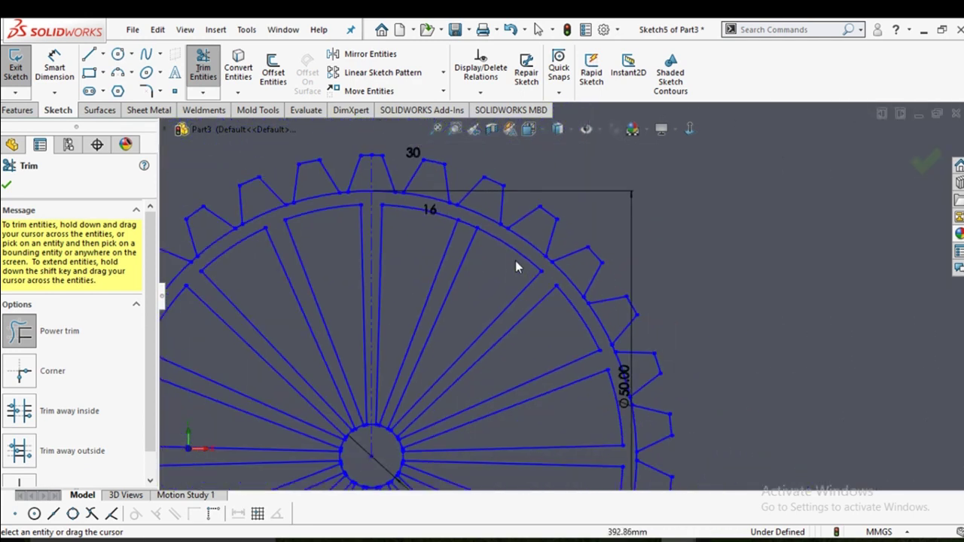
pyautogui.scroll(-2, 516, 261)
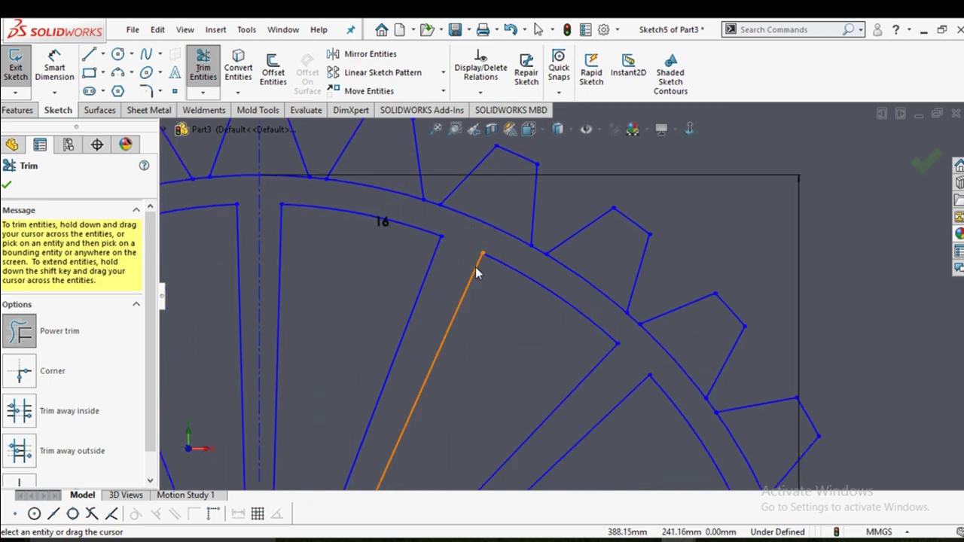
pyautogui.scroll(3, 486, 279)
pyautogui.scroll(3, 493, 301)
pyautogui.scroll(1, 520, 331)
pyautogui.scroll(-3, 540, 348)
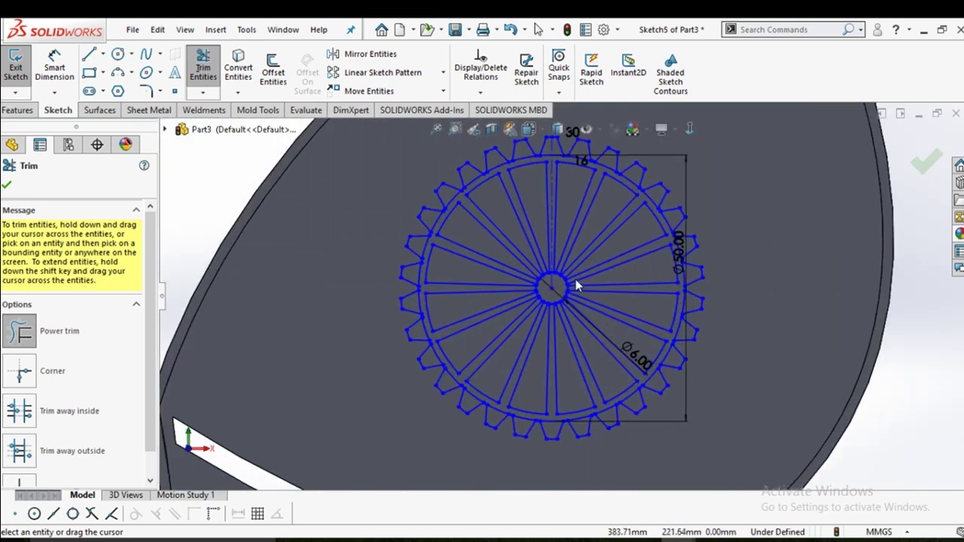
pyautogui.scroll(-3, 539, 233)
pyautogui.scroll(-2, 539, 233)
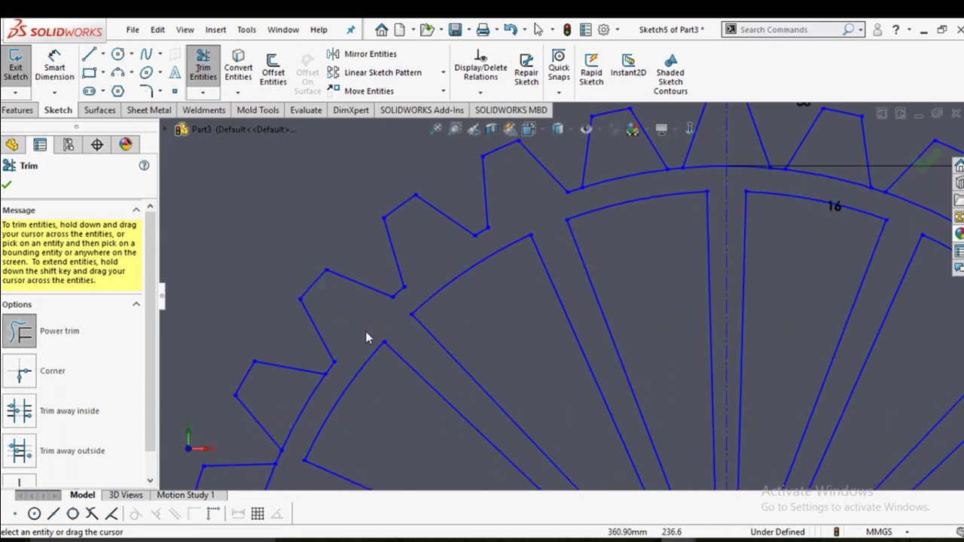
# Power-trim the outer-circle arcs between the side and lower gear teeth
pyautogui.scroll(3, 422, 362)
pyautogui.scroll(-3, 482, 301)
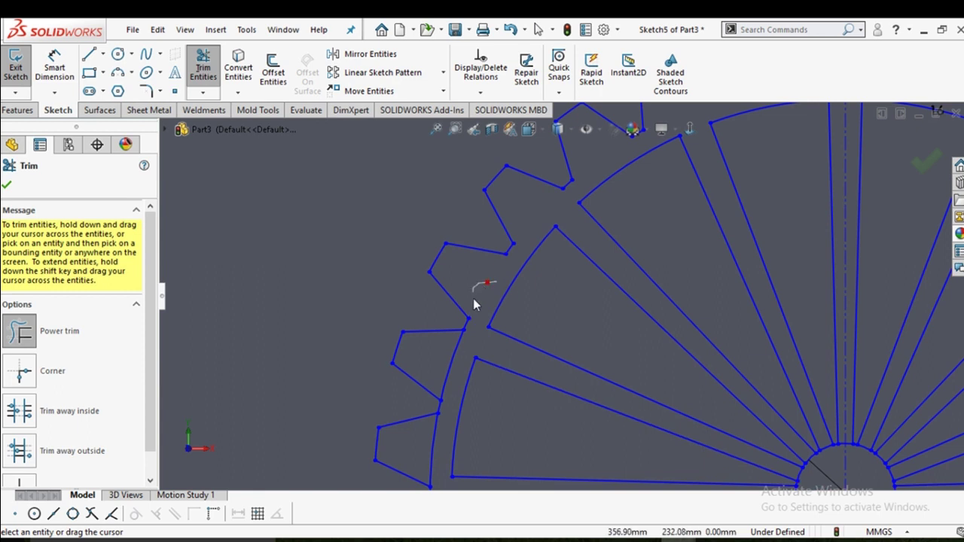
pyautogui.moveTo(446, 431); pyautogui.dragTo(447, 437)
pyautogui.scroll(2, 447, 437)
pyautogui.scroll(2, 534, 425)
pyautogui.scroll(-3, 528, 419)
pyautogui.scroll(-3, 528, 419)
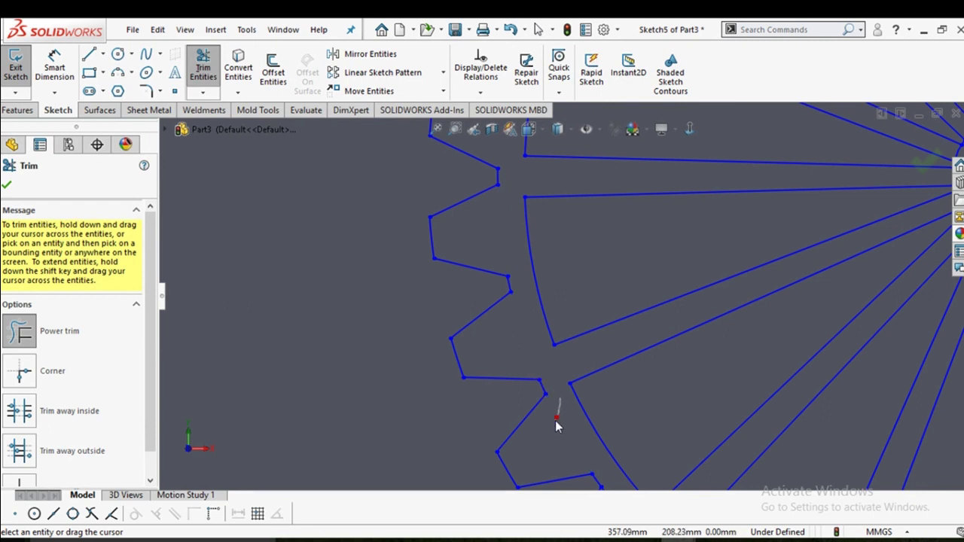
pyautogui.scroll(3, 571, 418)
pyautogui.scroll(-3, 536, 335)
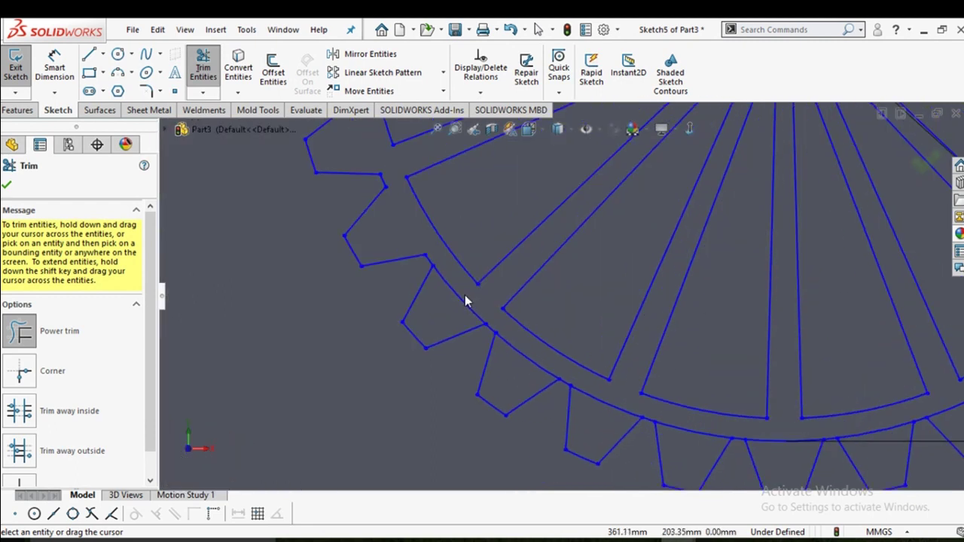
pyautogui.moveTo(465, 301); pyautogui.dragTo(480, 326)
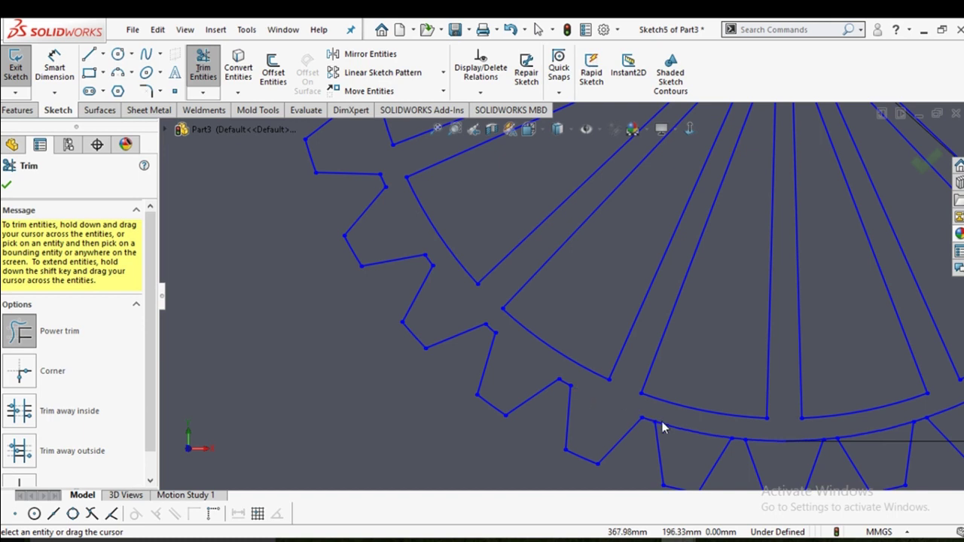
pyautogui.moveTo(720, 440); pyautogui.dragTo(779, 441)
pyautogui.scroll(2, 788, 441)
pyautogui.scroll(-2, 789, 400)
pyautogui.moveTo(689, 316); pyautogui.dragTo(711, 369)
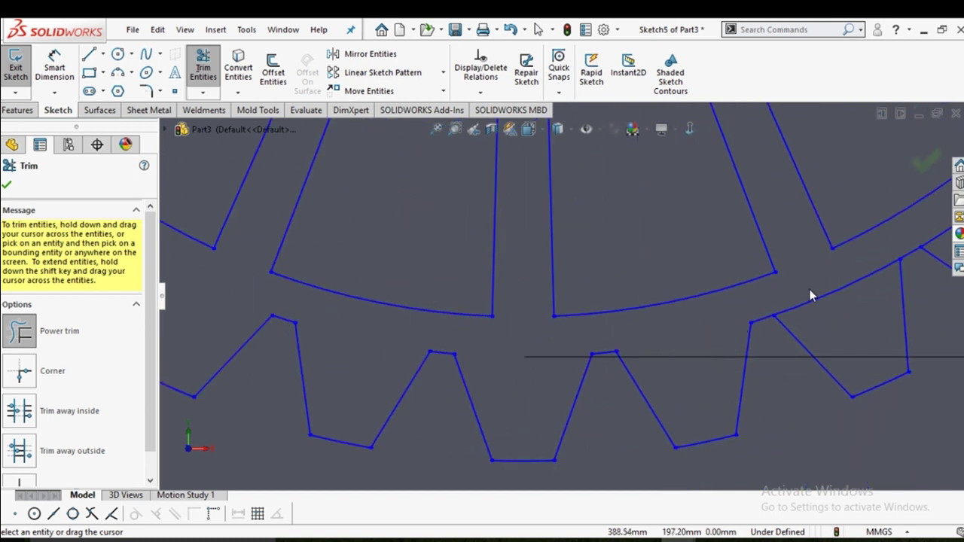
# Trim the outer-circle arcs between the upper gear teeth into a continuous toothed outline
pyautogui.scroll(2, 828, 309)
pyautogui.scroll(-3, 763, 256)
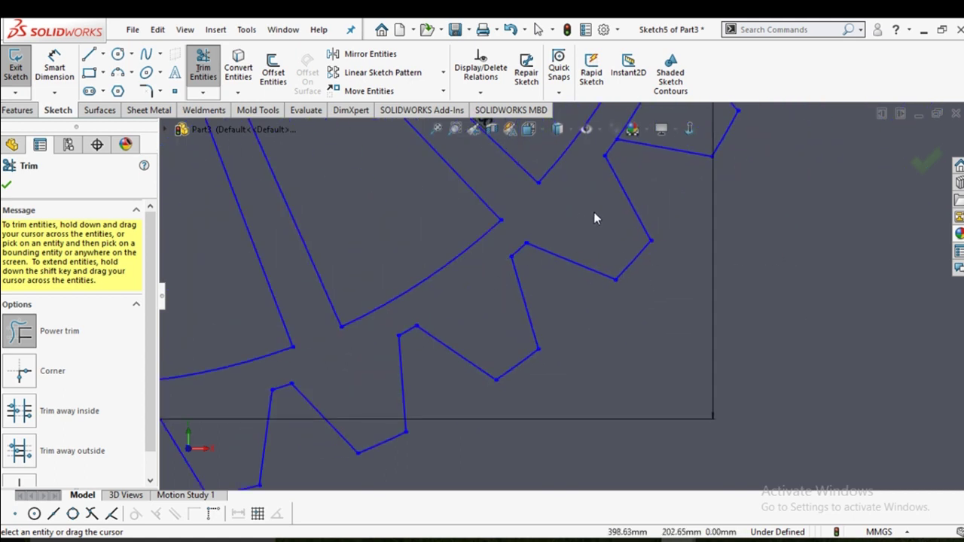
pyautogui.scroll(2, 593, 212)
pyautogui.scroll(-3, 593, 226)
pyautogui.moveTo(515, 279); pyautogui.dragTo(554, 272)
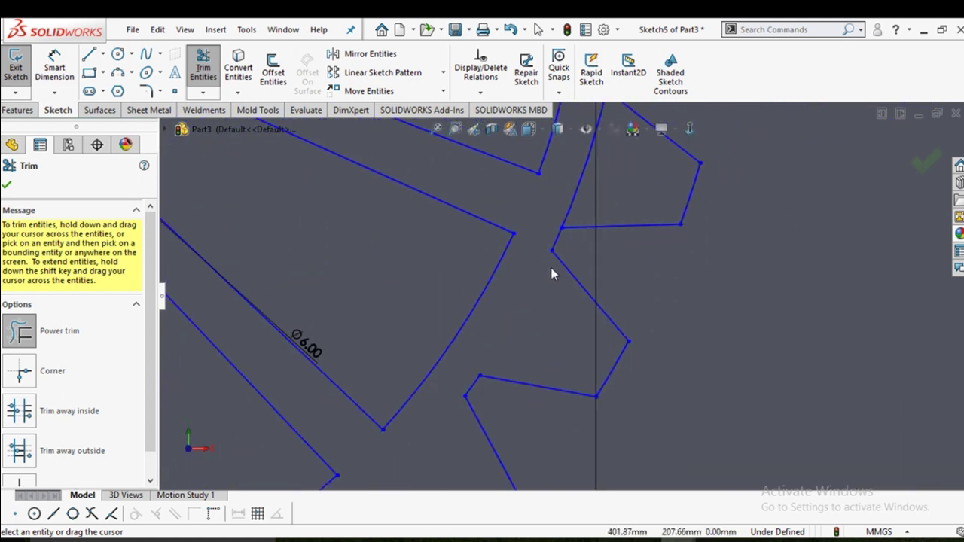
pyautogui.scroll(2, 596, 195)
pyautogui.scroll(-3, 528, 300)
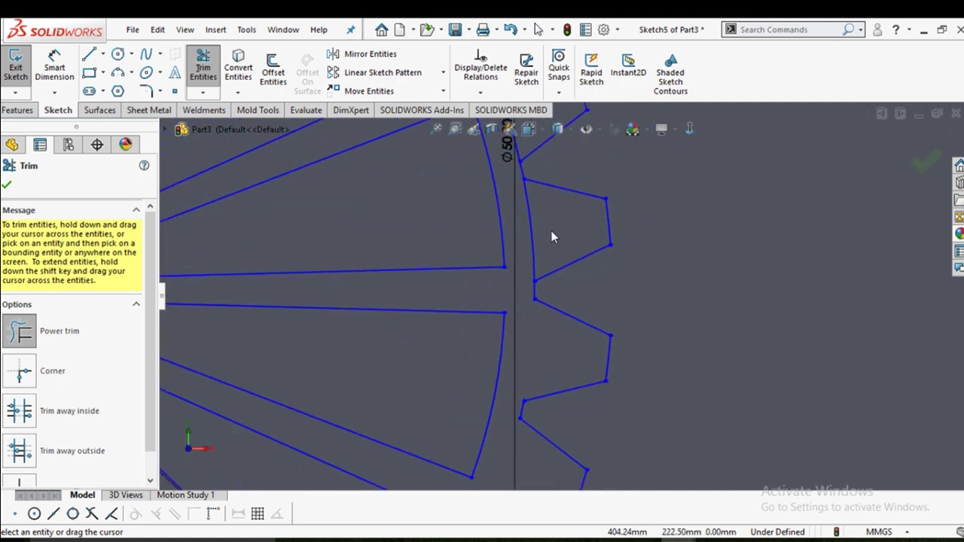
pyautogui.scroll(1, 544, 217)
pyautogui.scroll(1, 554, 220)
pyautogui.scroll(-3, 542, 294)
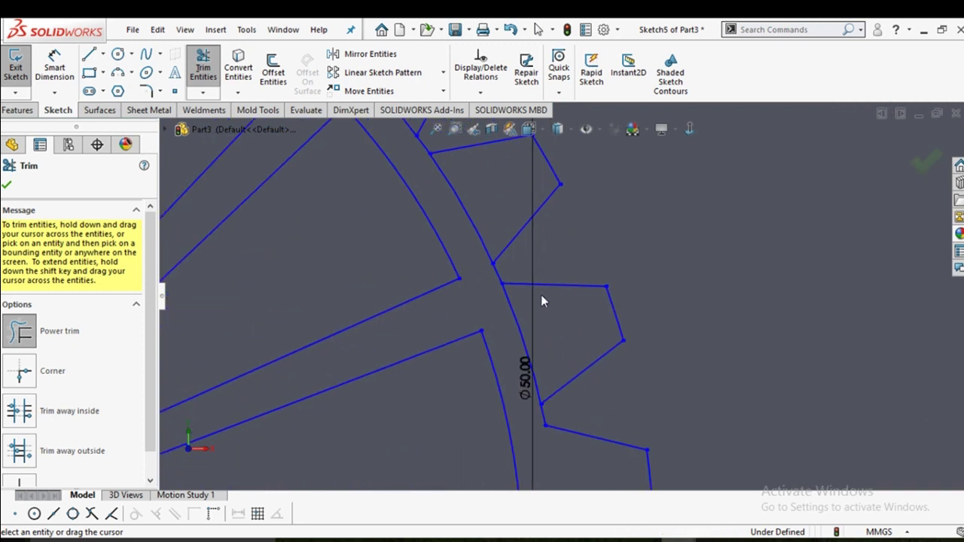
pyautogui.moveTo(519, 323); pyautogui.dragTo(496, 263)
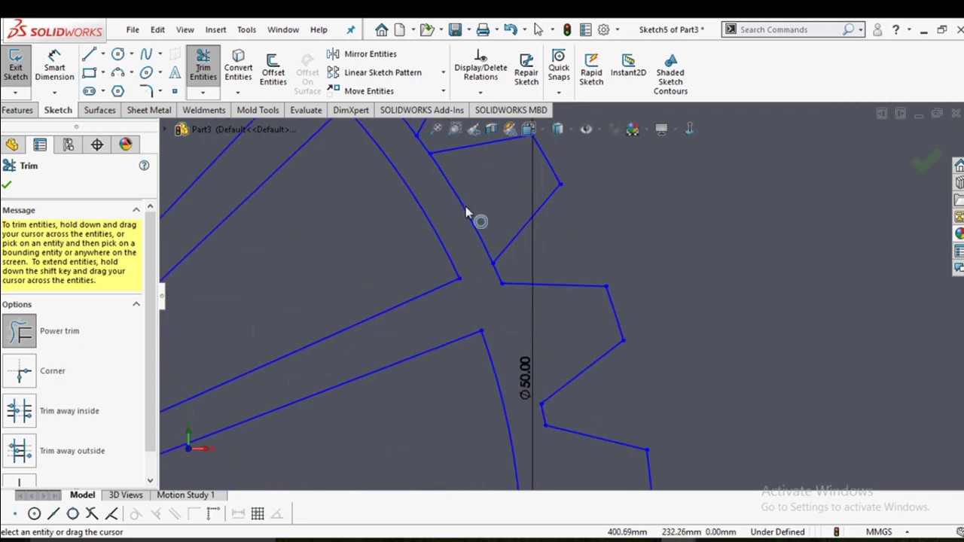
pyautogui.moveTo(454, 221); pyautogui.dragTo(470, 214)
pyautogui.scroll(2, 471, 218)
pyautogui.scroll(-2, 478, 216)
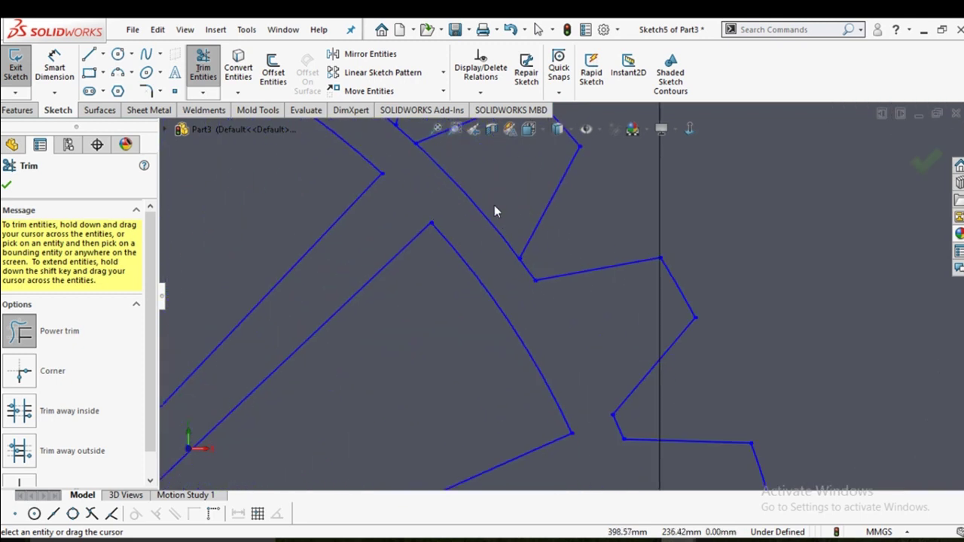
pyautogui.scroll(1, 467, 195)
pyautogui.scroll(1, 467, 196)
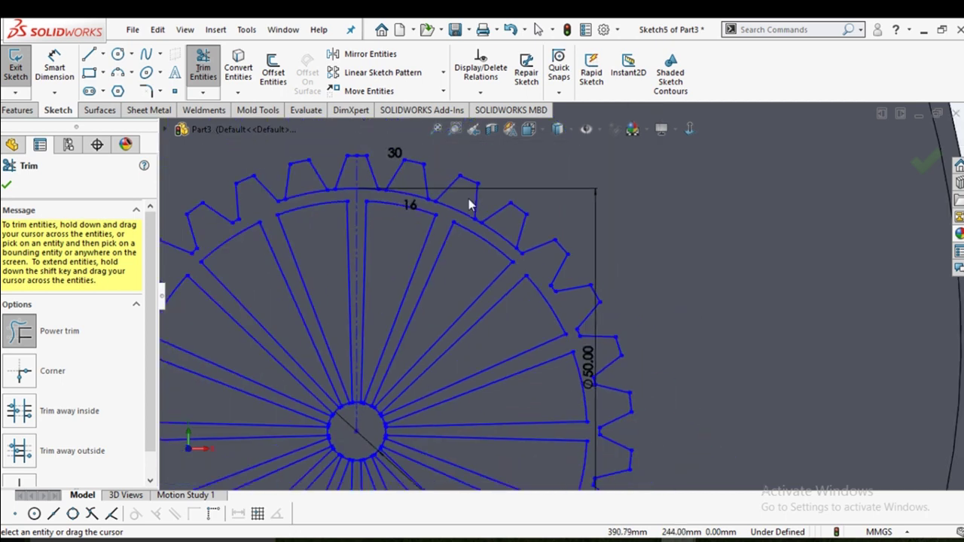
pyautogui.scroll(-2, 536, 272)
pyautogui.moveTo(573, 278); pyautogui.dragTo(539, 297)
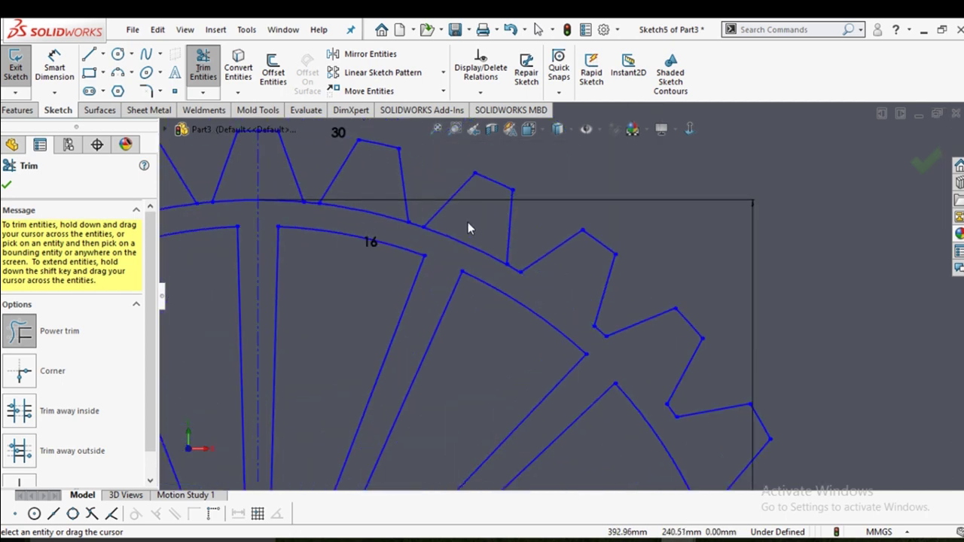
pyautogui.moveTo(463, 227); pyautogui.dragTo(456, 254)
pyautogui.moveTo(353, 218); pyautogui.dragTo(362, 189)
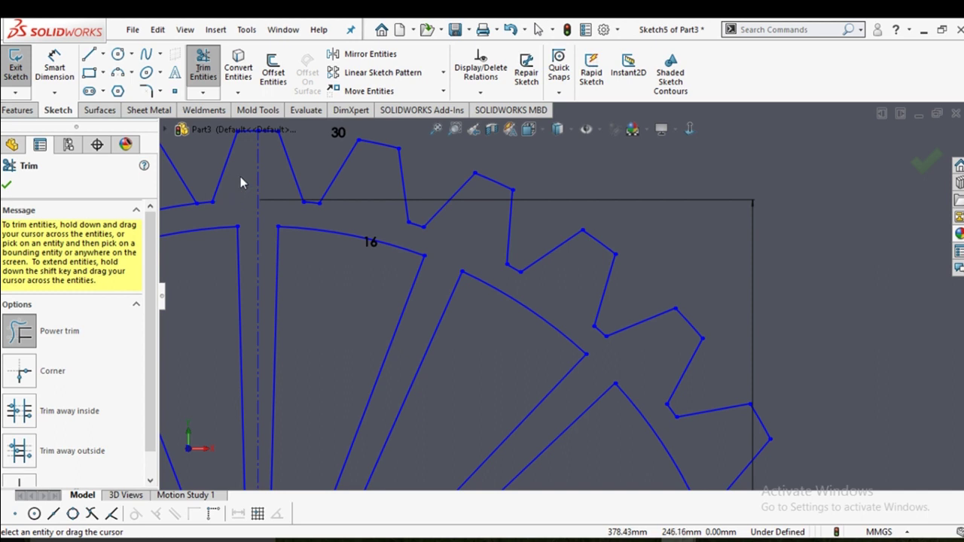
pyautogui.scroll(5, 300, 230)
pyautogui.scroll(-5, 510, 317)
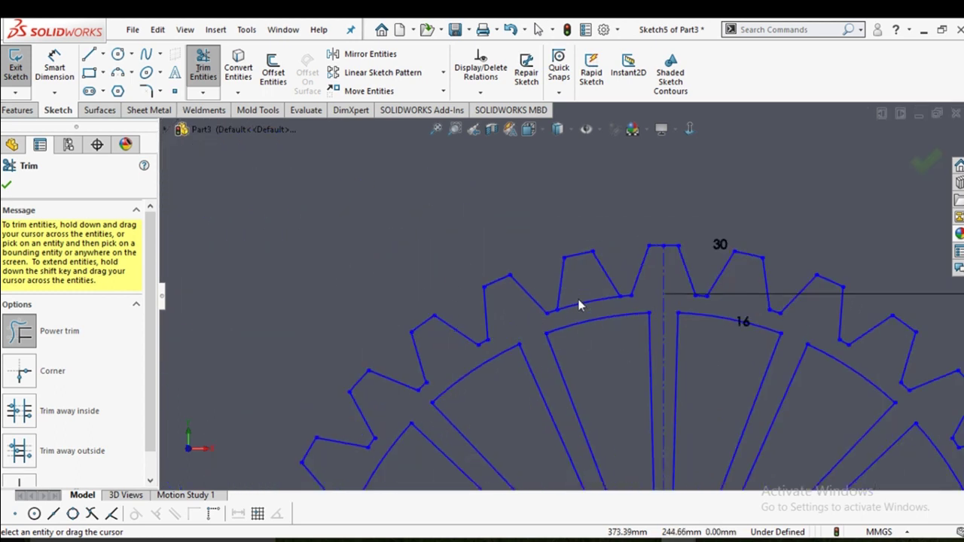
# Trim the last remaining tooth-root arc and zoom in on the hub
pyautogui.moveTo(579, 290); pyautogui.dragTo(581, 312)
pyautogui.scroll(3, 586, 305)
pyautogui.scroll(3, 595, 305)
pyautogui.scroll(-4, 586, 312)
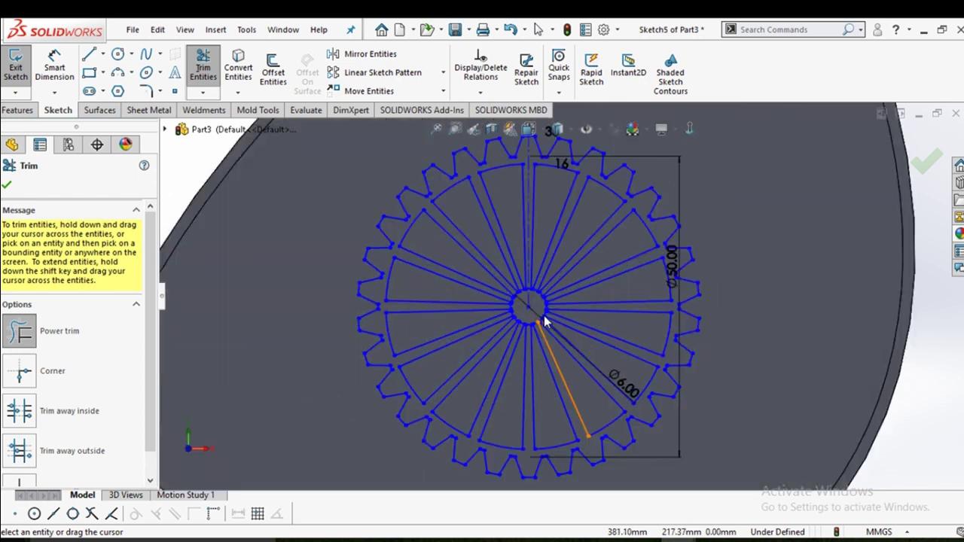
pyautogui.scroll(-2, 546, 315)
pyautogui.scroll(-2, 488, 263)
pyautogui.scroll(-2, 508, 264)
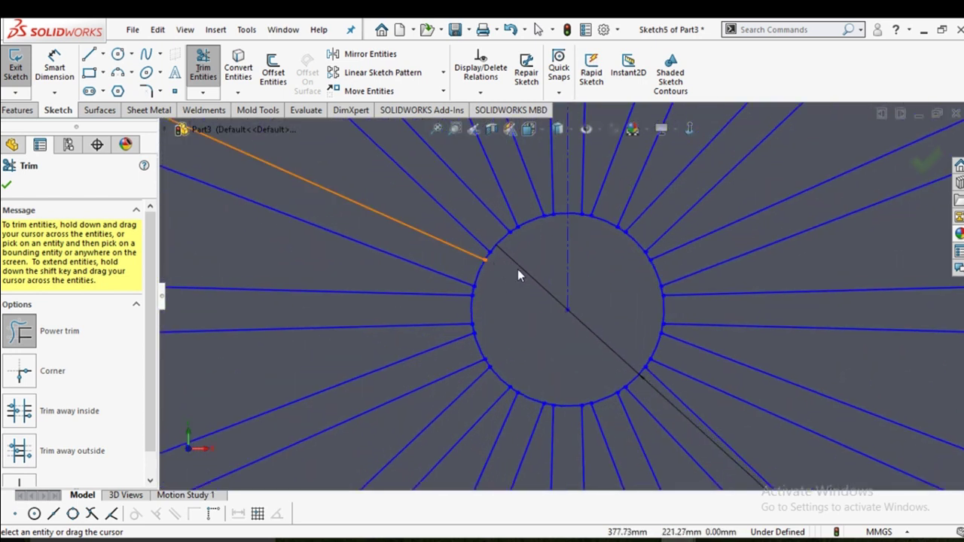
# Power-trim the 6 mm hub circle arcs between the spokes at the gear centre
pyautogui.moveTo(521, 253); pyautogui.dragTo(494, 256)
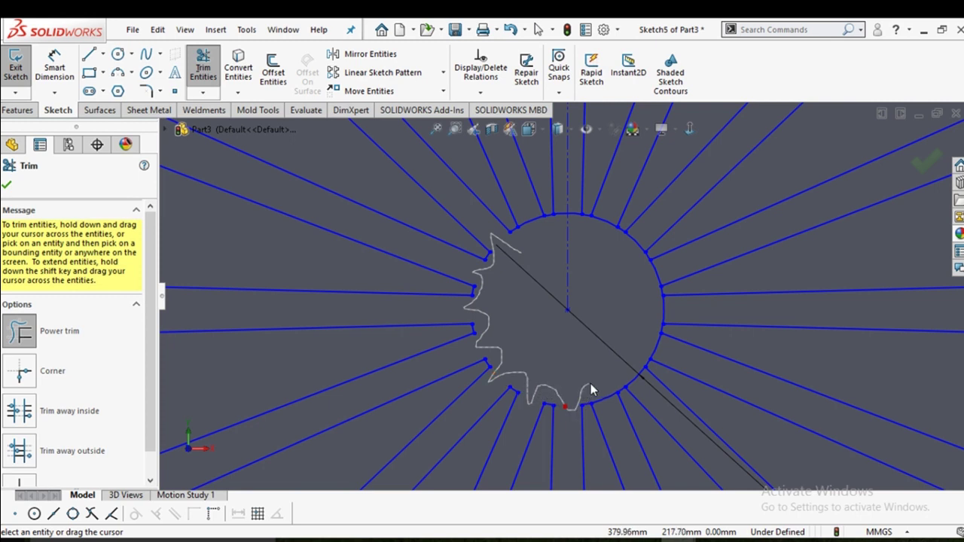
pyautogui.moveTo(610, 371); pyautogui.dragTo(664, 354)
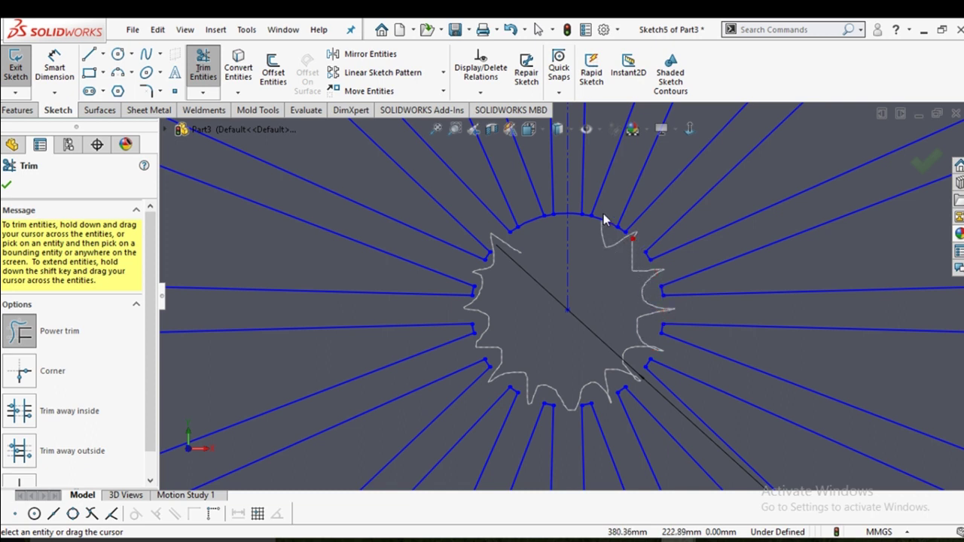
pyautogui.moveTo(604, 219); pyautogui.dragTo(575, 215)
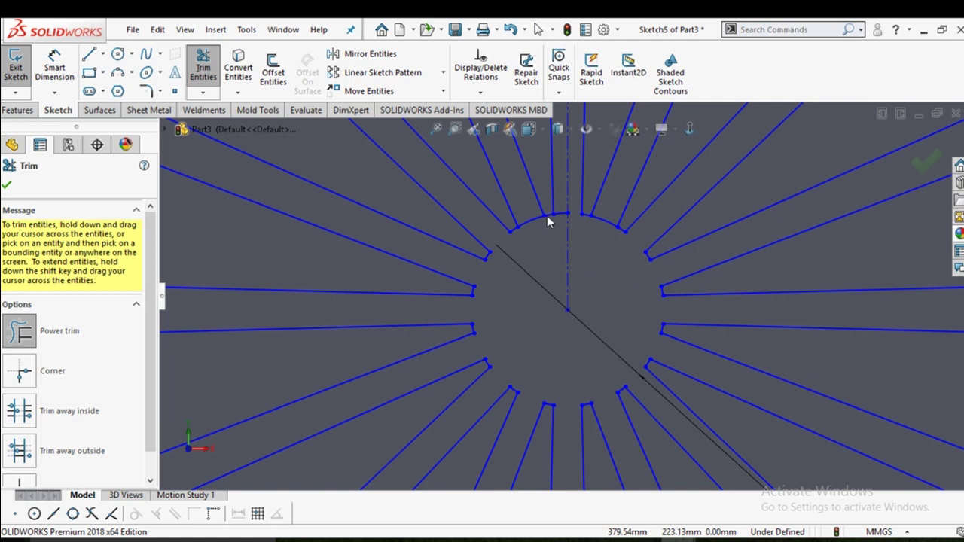
pyautogui.scroll(-2, 547, 215)
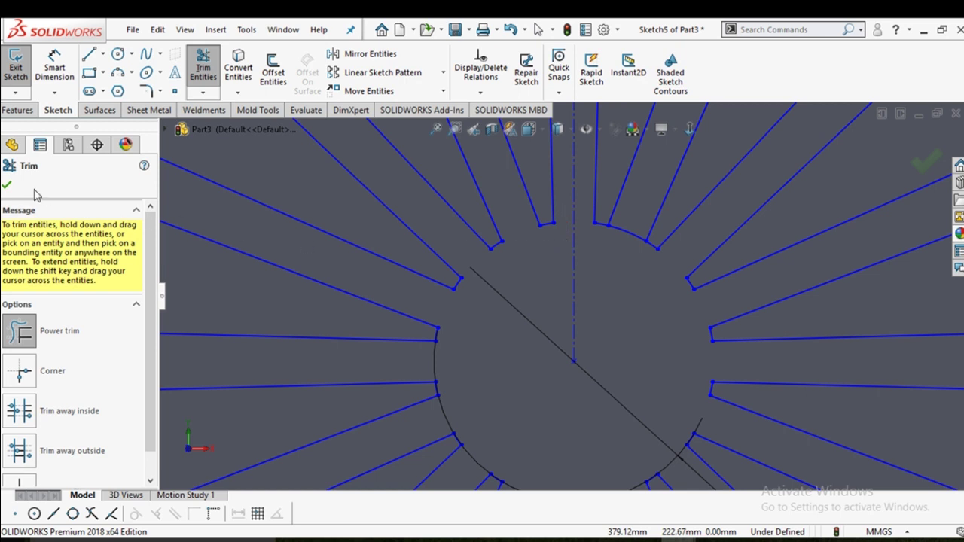
# Draw a circle of about R24.2 mm from the gear centre out to the tooth roots
pyautogui.click(9, 186)
pyautogui.scroll(2, 527, 301)
pyautogui.scroll(4, 595, 320)
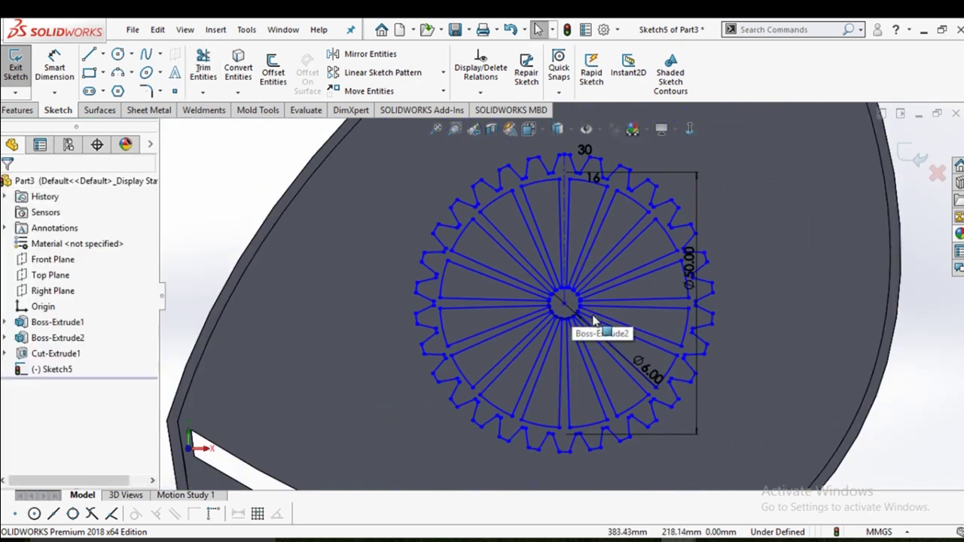
pyautogui.click(23, 111)
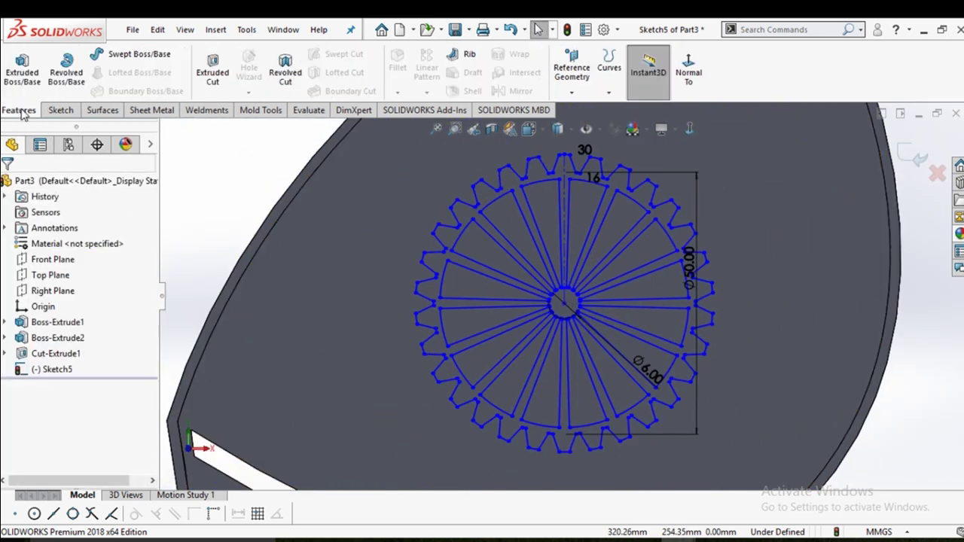
pyautogui.click(213, 72)
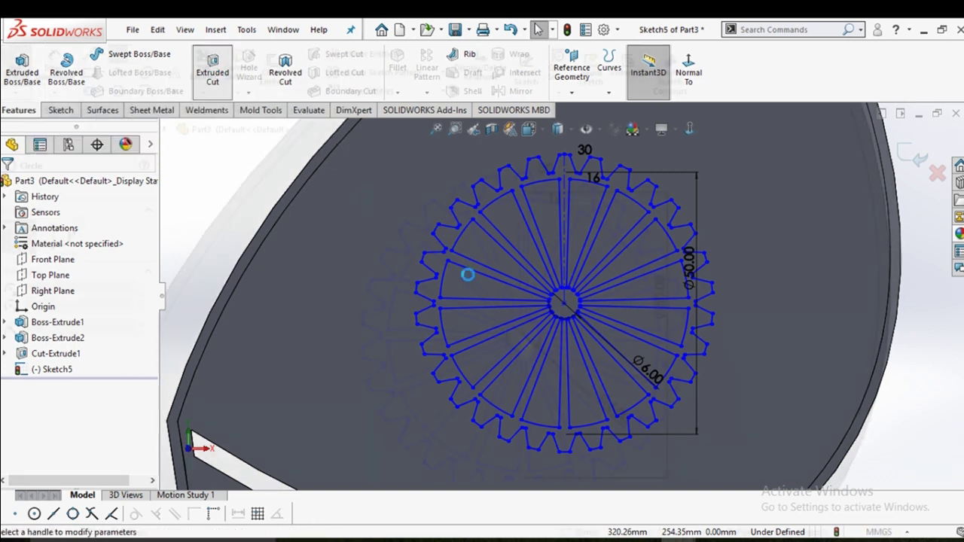
pyautogui.click(526, 342)
pyautogui.scroll(-2, 503, 216)
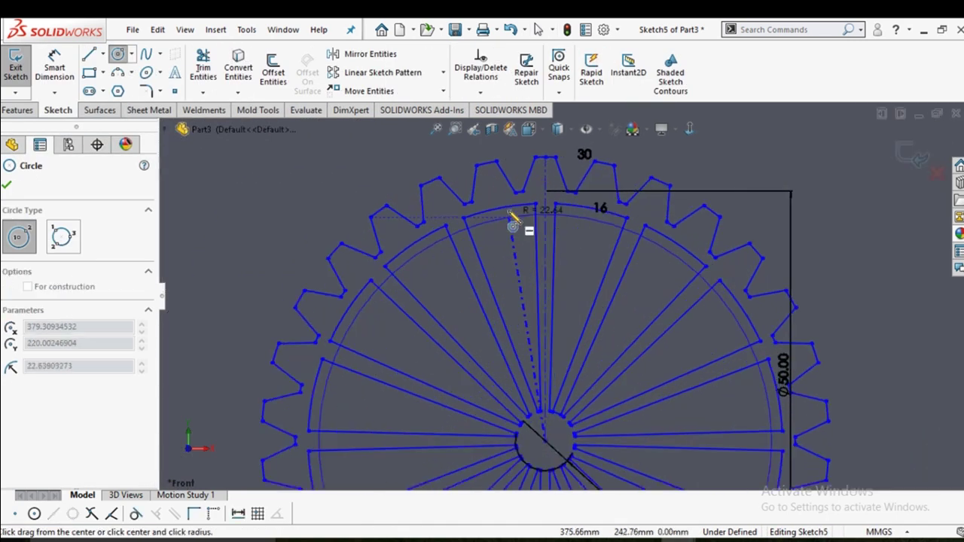
pyautogui.scroll(-1, 508, 216)
pyautogui.scroll(-1, 491, 225)
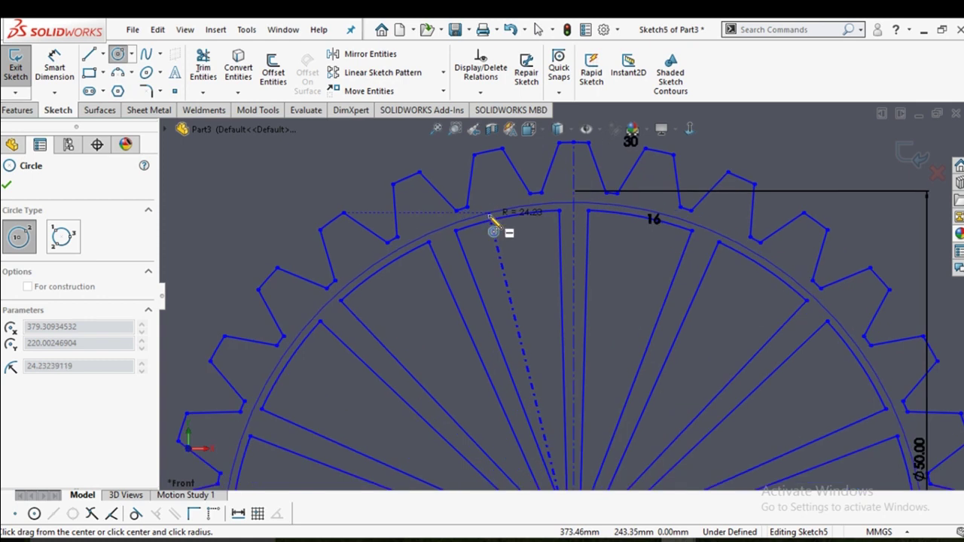
pyautogui.click(490, 216)
pyautogui.rightClick(491, 218)
pyautogui.click(522, 225)
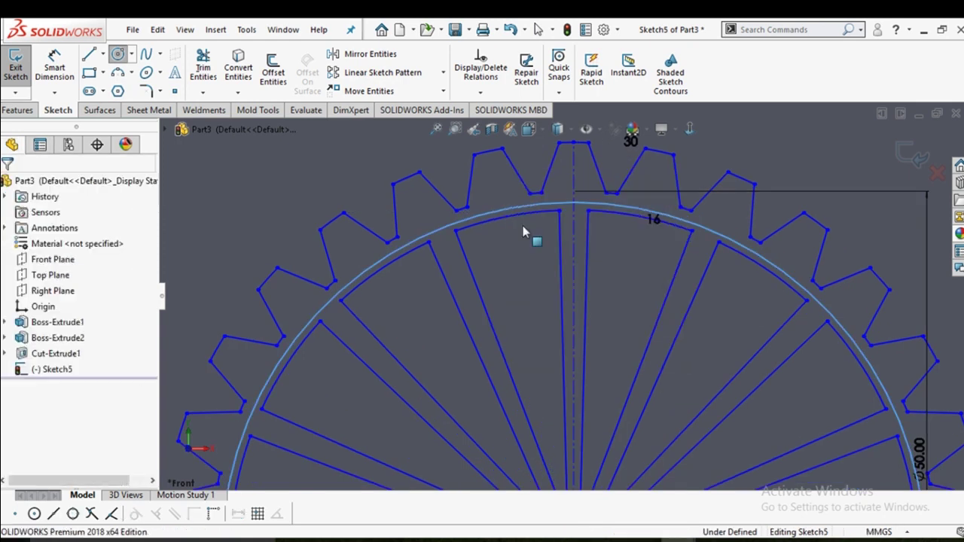
pyautogui.scroll(3, 536, 251)
pyautogui.scroll(2, 671, 266)
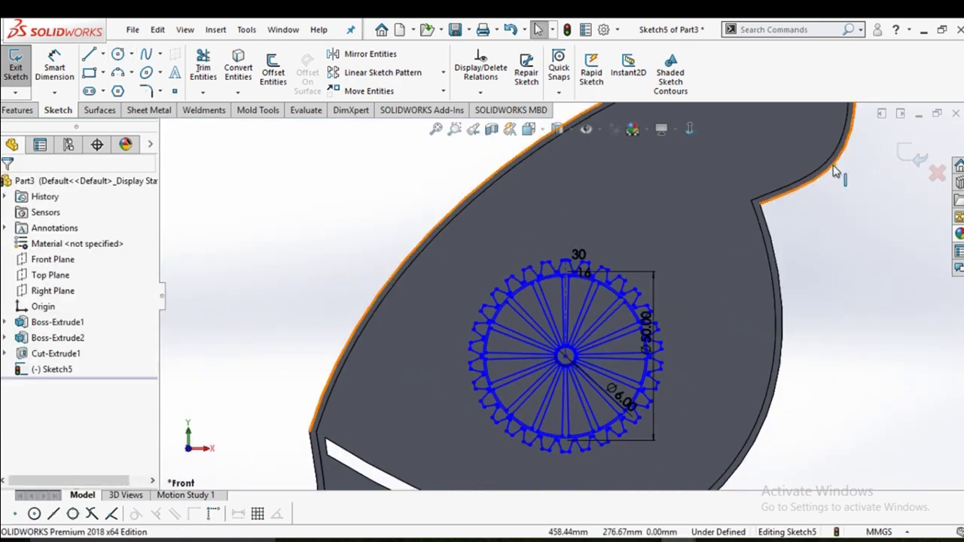
# Exit the gear sketch; an accidental extrude on the plate face opens a stray sketch
pyautogui.click(917, 162)
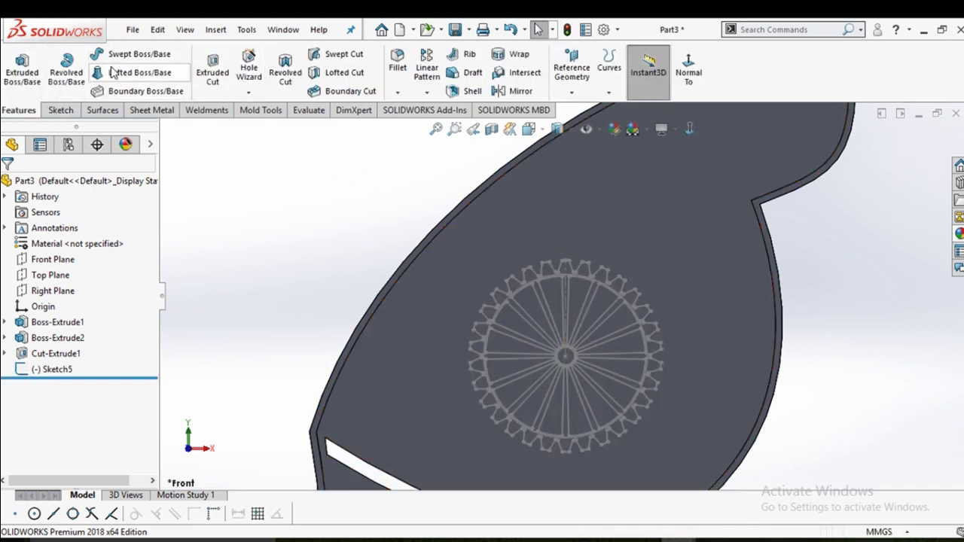
pyautogui.click(213, 72)
pyautogui.scroll(-3, 596, 338)
pyautogui.scroll(-5, 595, 338)
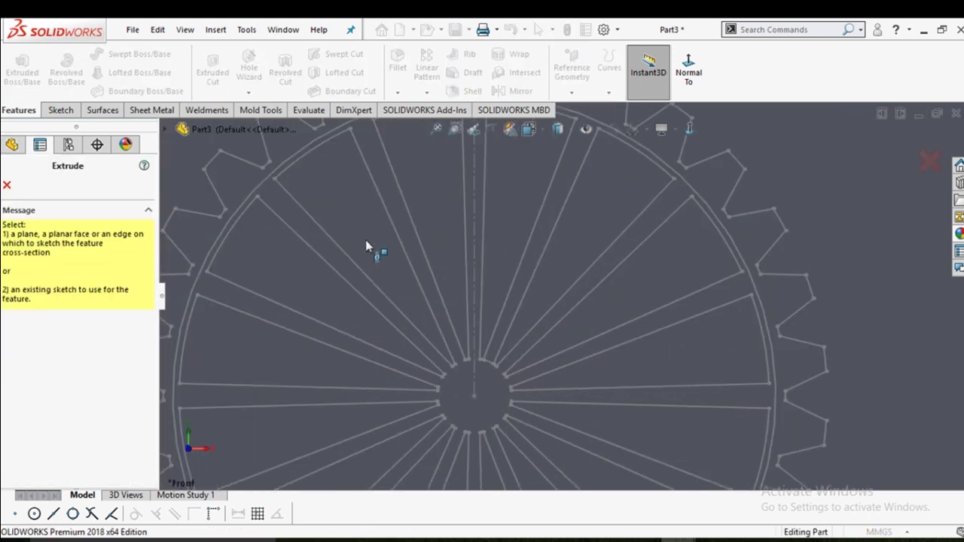
pyautogui.click(367, 237)
pyautogui.scroll(5, 553, 298)
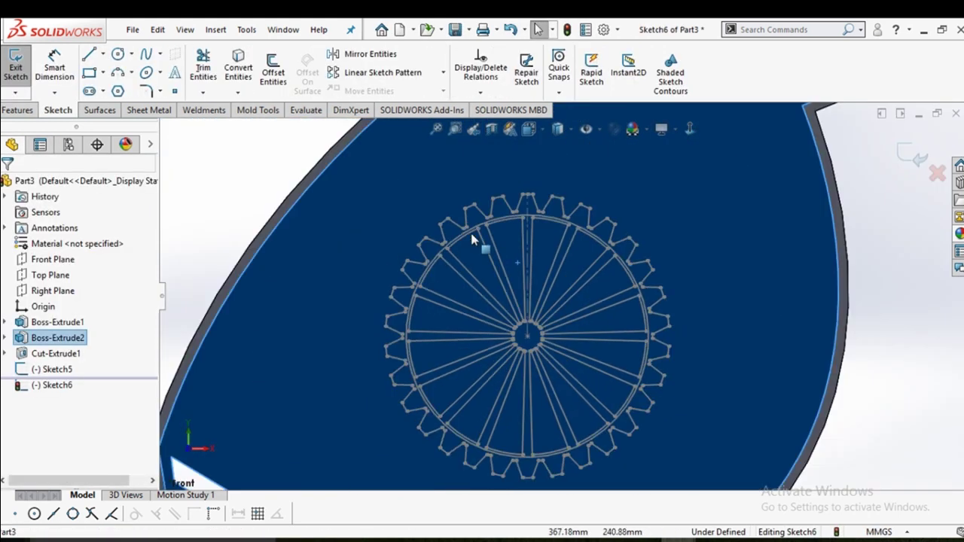
pyautogui.moveTo(530, 262); pyautogui.dragTo(226, 137, button='middle')
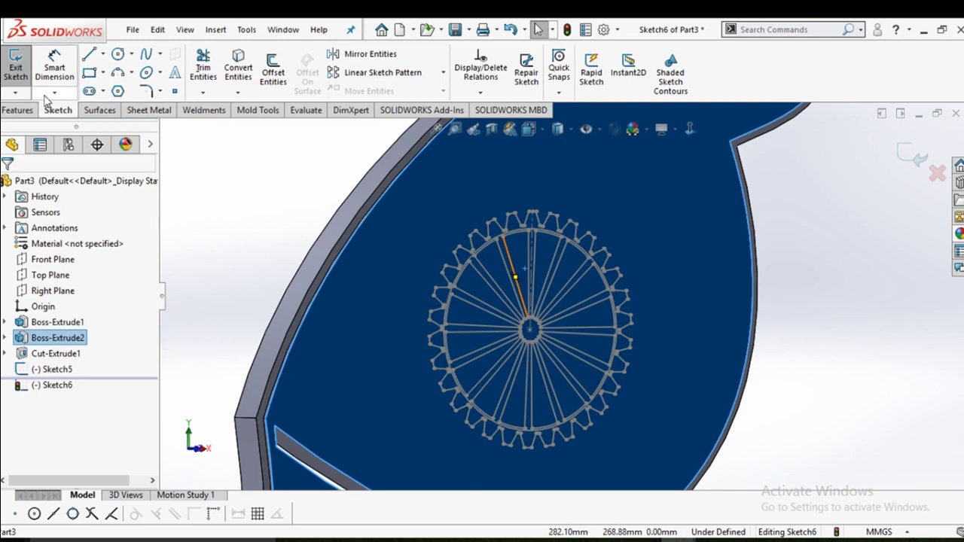
# Discard the stray Sketch6 and start an Extruded Cut
pyautogui.click(16, 64)
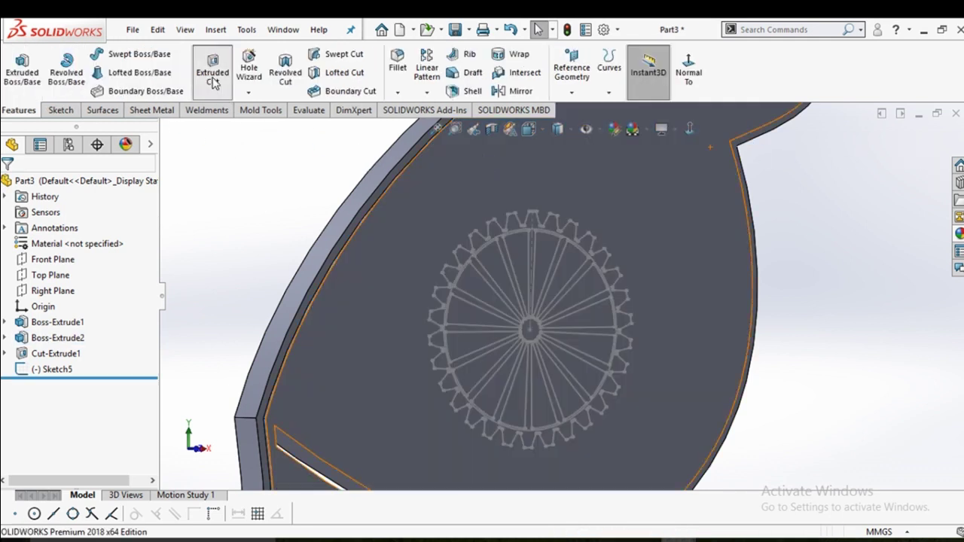
pyautogui.click(213, 75)
pyautogui.scroll(-5, 500, 269)
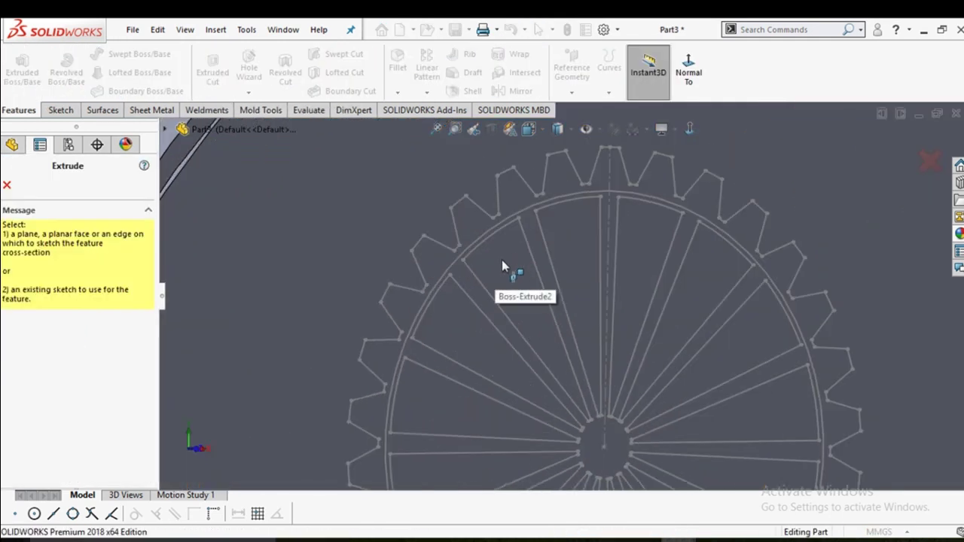
# Use the gear sketch as the cut profile and add the upper-right gear wedges to Selected Contours
pyautogui.click(506, 232)
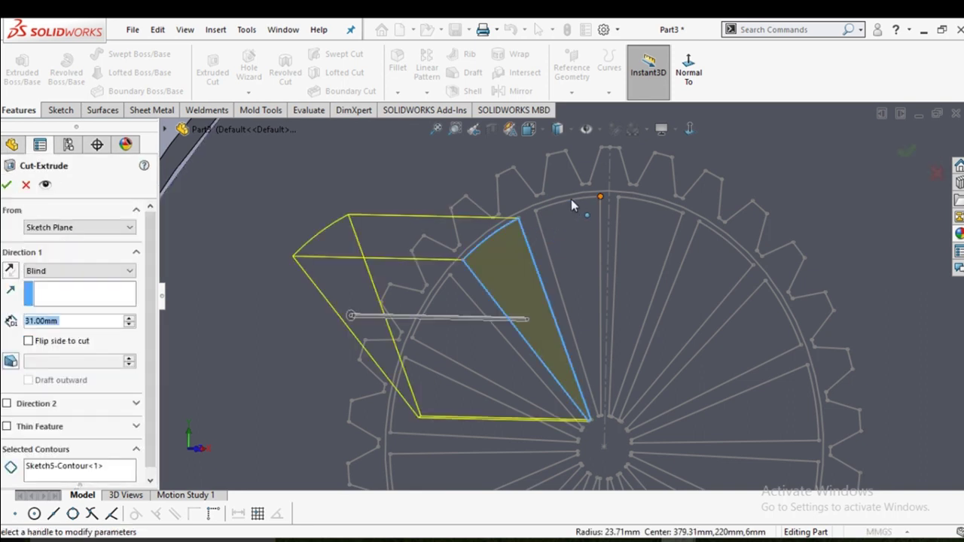
pyautogui.moveTo(595, 264); pyautogui.dragTo(571, 219, button='middle')
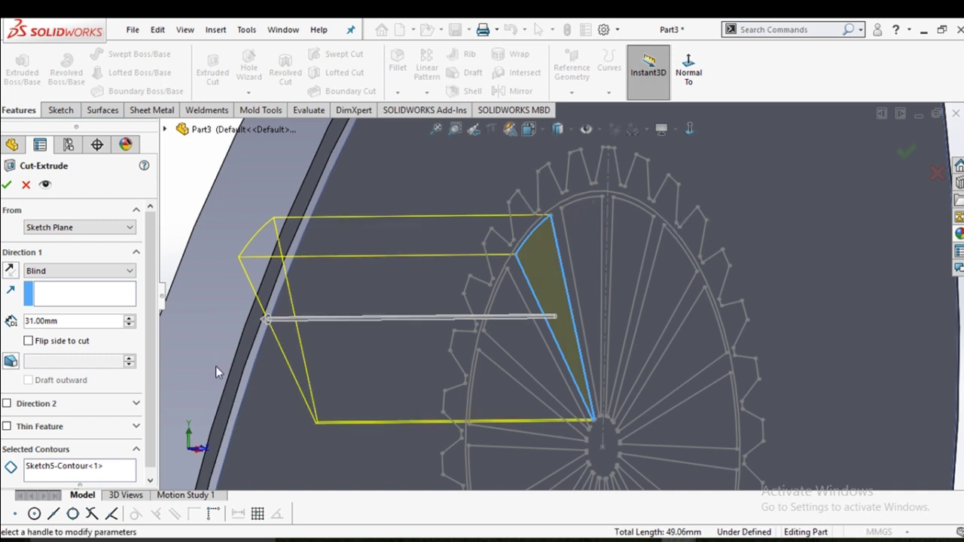
pyautogui.click(126, 473)
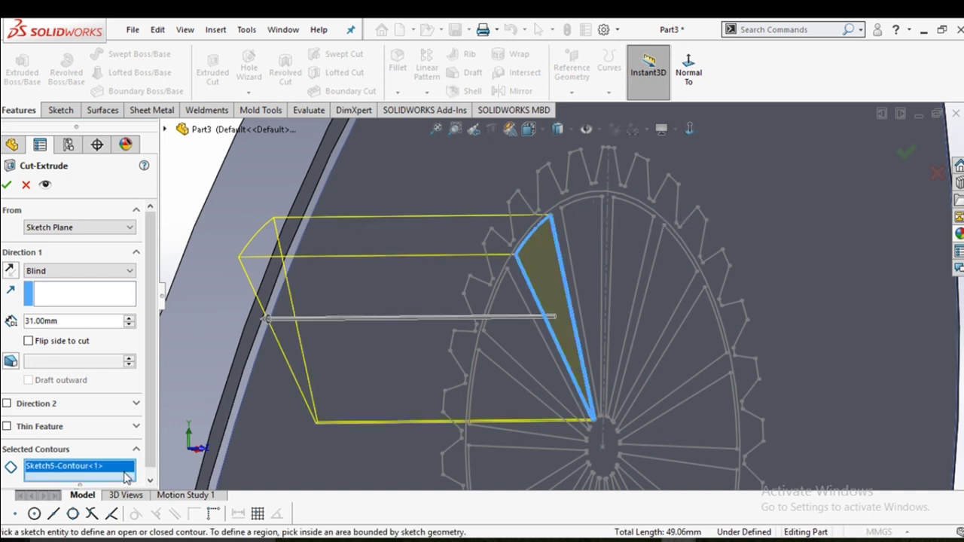
pyautogui.click(599, 245)
pyautogui.click(651, 246)
pyautogui.click(667, 260)
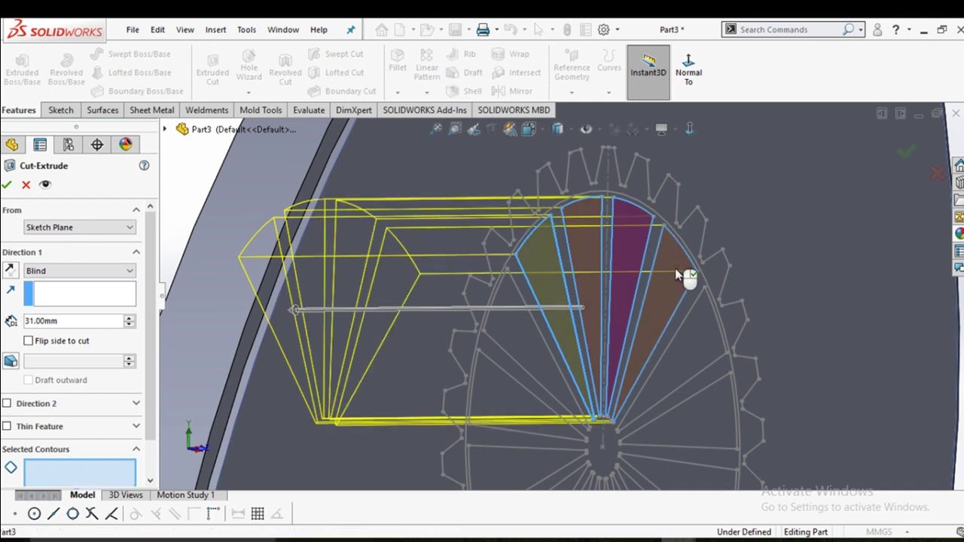
pyautogui.click(700, 331)
pyautogui.click(710, 398)
pyautogui.scroll(5, 711, 412)
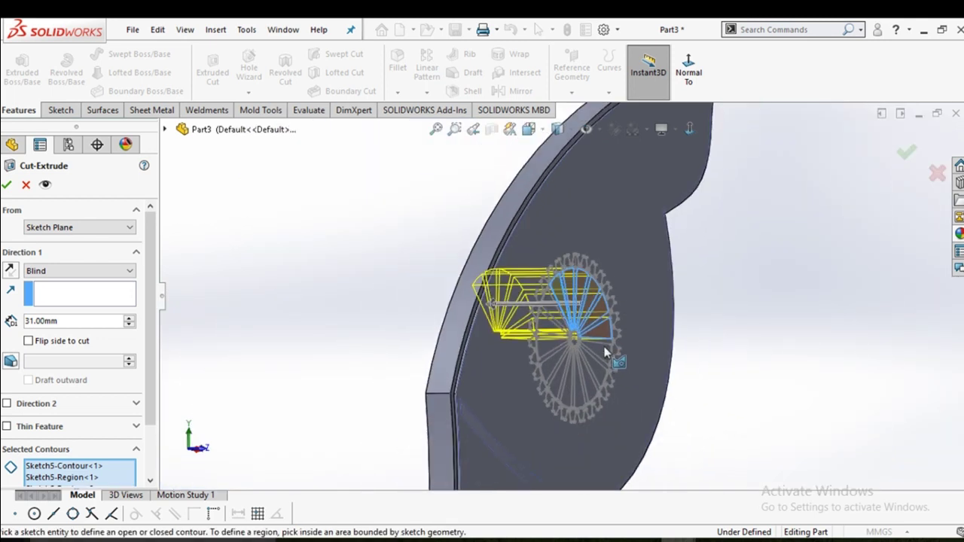
pyautogui.scroll(-5, 607, 353)
# Add the remaining lower and left gear wedges plus the outer teeth ring to the contours
pyautogui.click(591, 331)
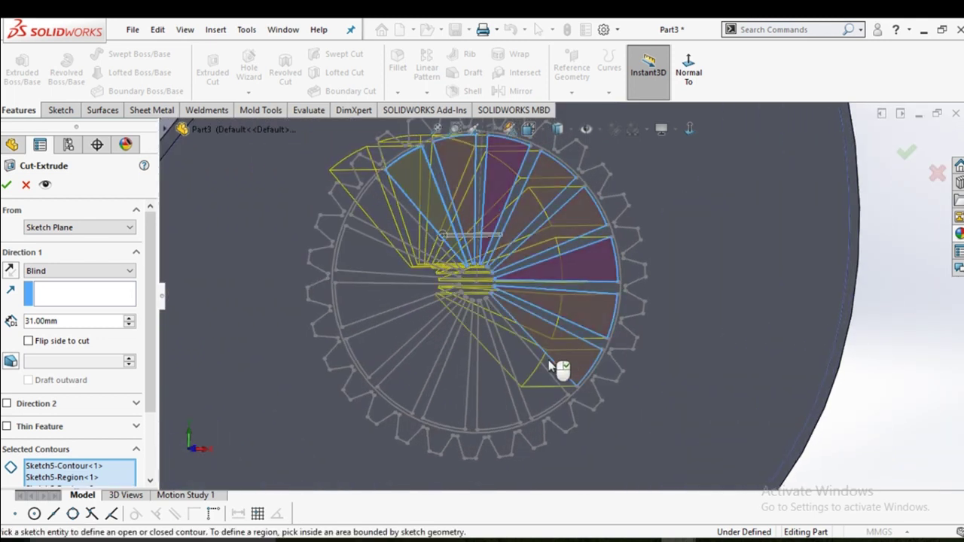
pyautogui.click(542, 388)
pyautogui.click(495, 401)
pyautogui.click(452, 405)
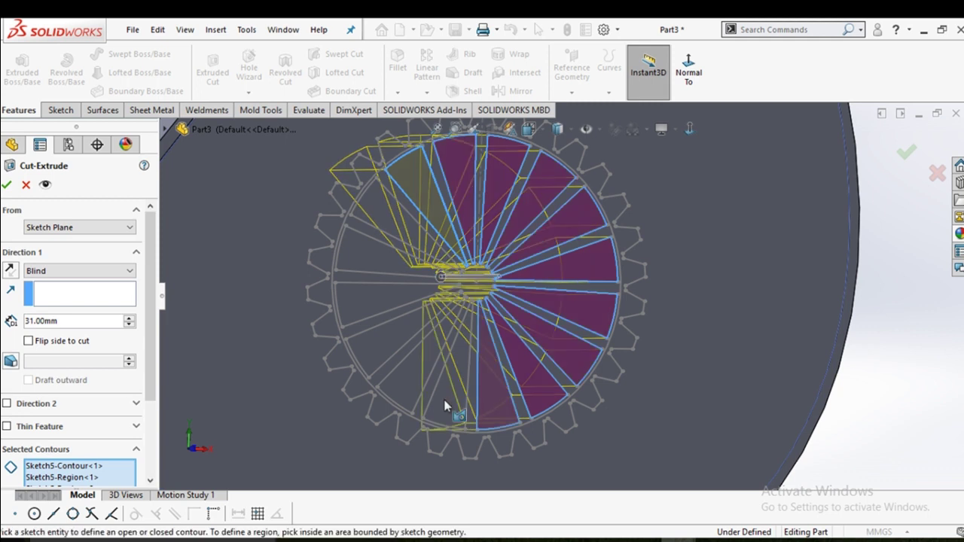
pyautogui.click(403, 392)
pyautogui.click(376, 345)
pyautogui.click(366, 310)
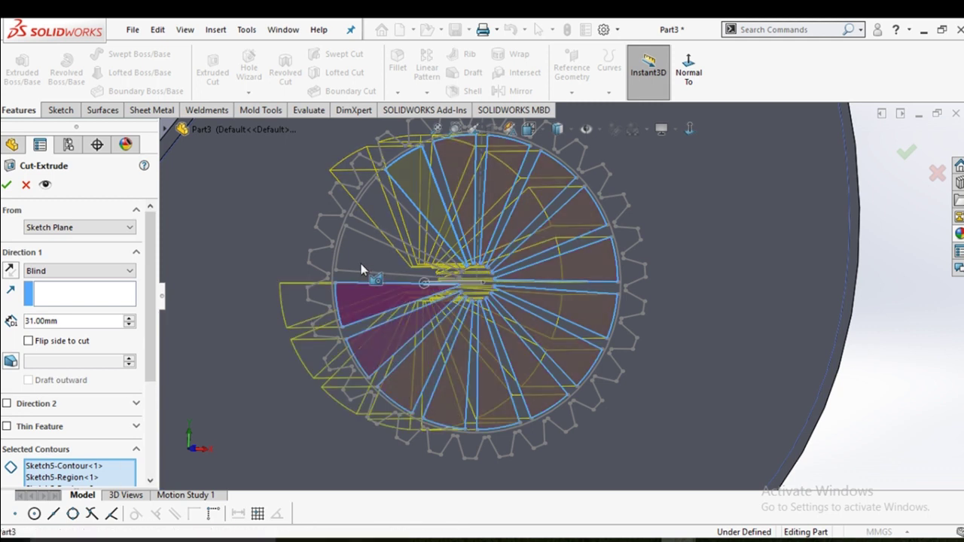
pyautogui.click(370, 207)
pyautogui.scroll(3, 380, 259)
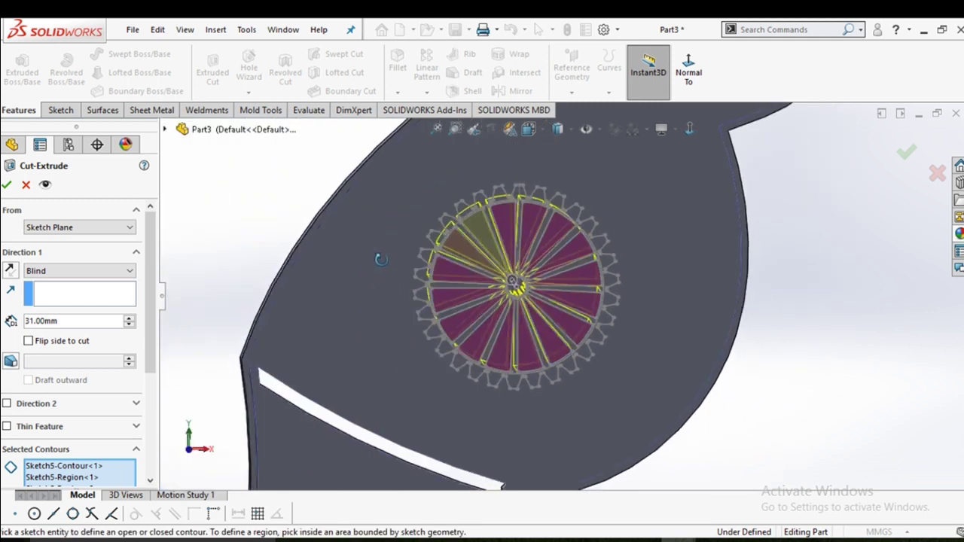
pyautogui.scroll(-2, 482, 214)
pyautogui.scroll(-3, 527, 218)
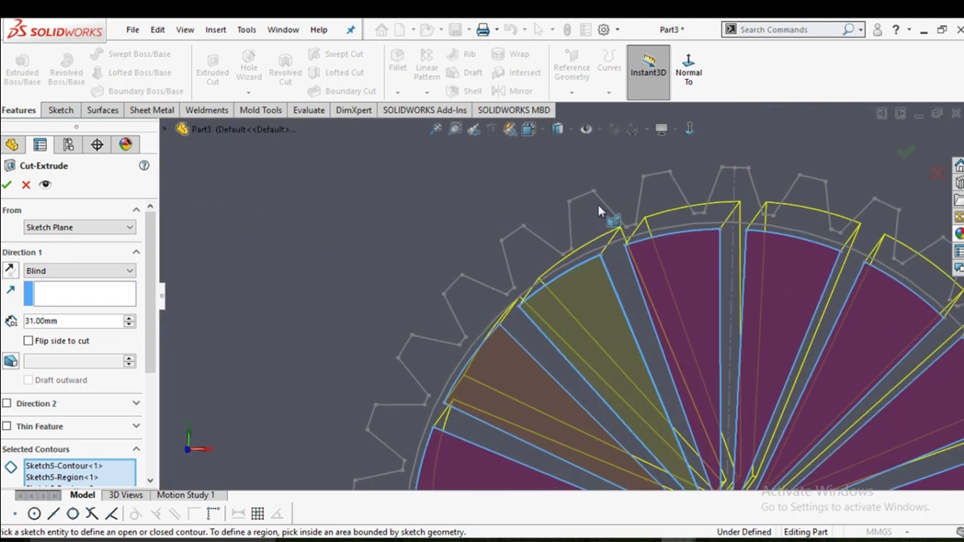
pyautogui.click(605, 212)
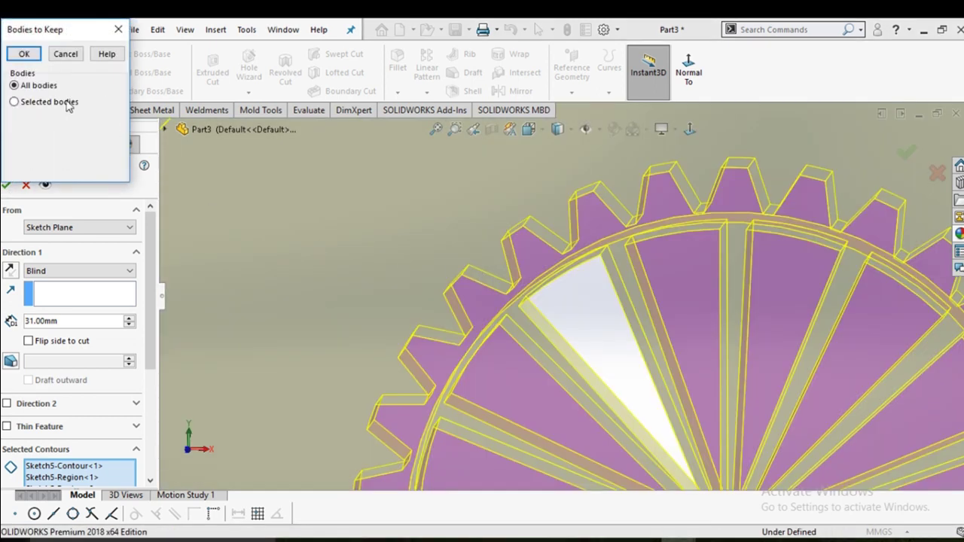
# Keep all bodies to apply Cut-Extrude4 and return to the front view
pyautogui.click(25, 54)
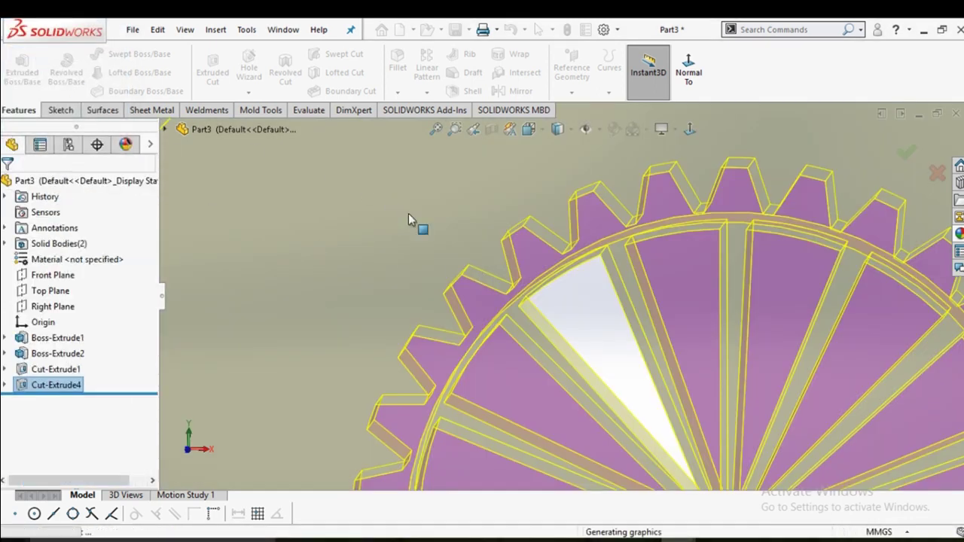
pyautogui.scroll(5, 501, 260)
pyautogui.scroll(2, 467, 275)
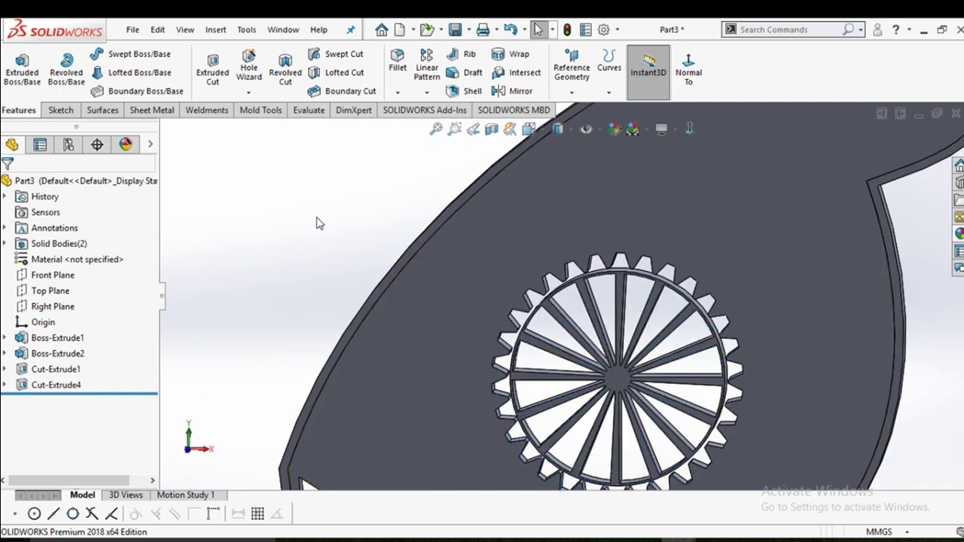
pyautogui.moveTo(539, 346); pyautogui.dragTo(544, 397, button='middle')
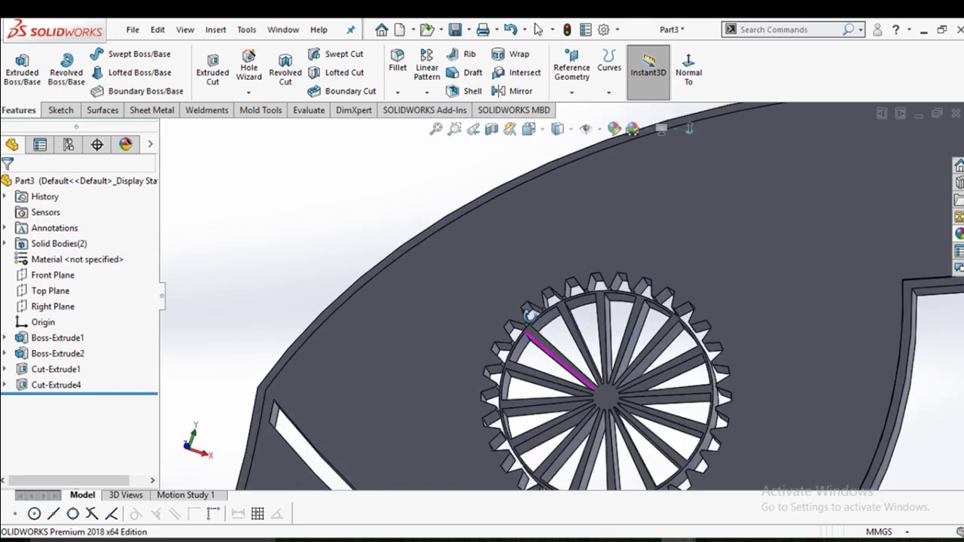
pyautogui.hotkey('ctrl', '1')
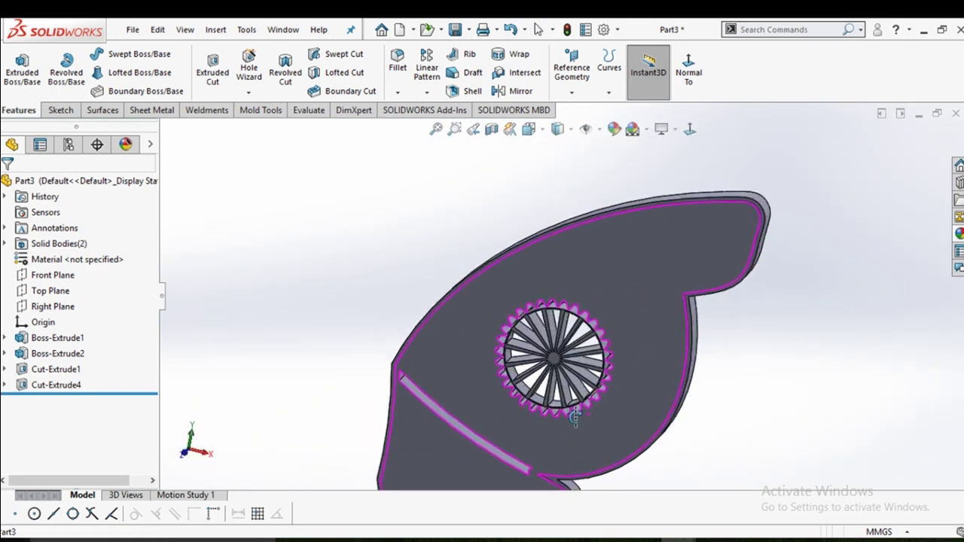
# Orbit to inspect the plate thickness and cut gear, then bring up the view orientation choices
pyautogui.moveTo(599, 368); pyautogui.dragTo(602, 396, button='middle')
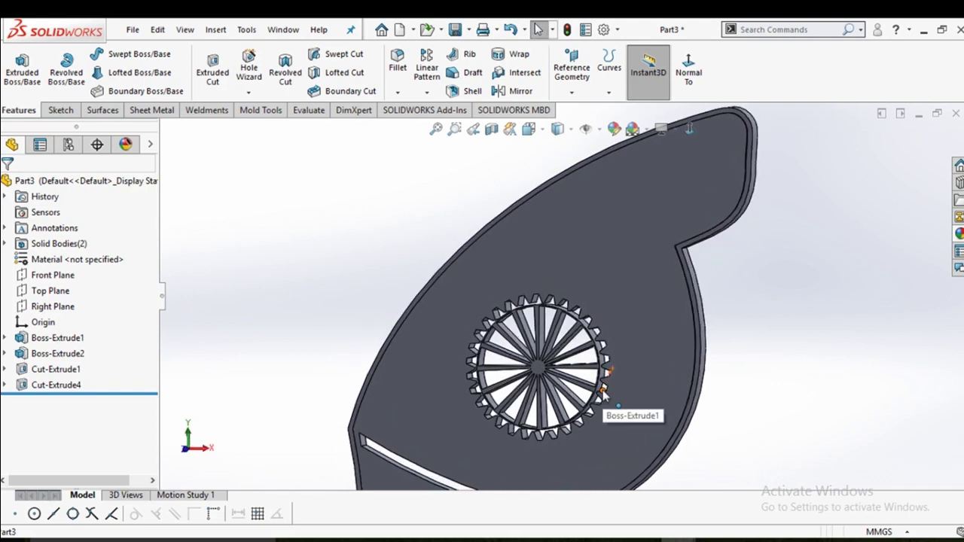
pyautogui.moveTo(598, 388)
pyautogui.mouseDown(button='middle')
pyautogui.moveTo(646, 404)
pyautogui.moveTo(662, 334)
pyautogui.moveTo(686, 365)
pyautogui.moveTo(599, 367)
pyautogui.moveTo(473, 301)
pyautogui.moveTo(573, 361)
pyautogui.moveTo(650, 430)
pyautogui.moveTo(619, 423)
pyautogui.mouseUp(button='middle')
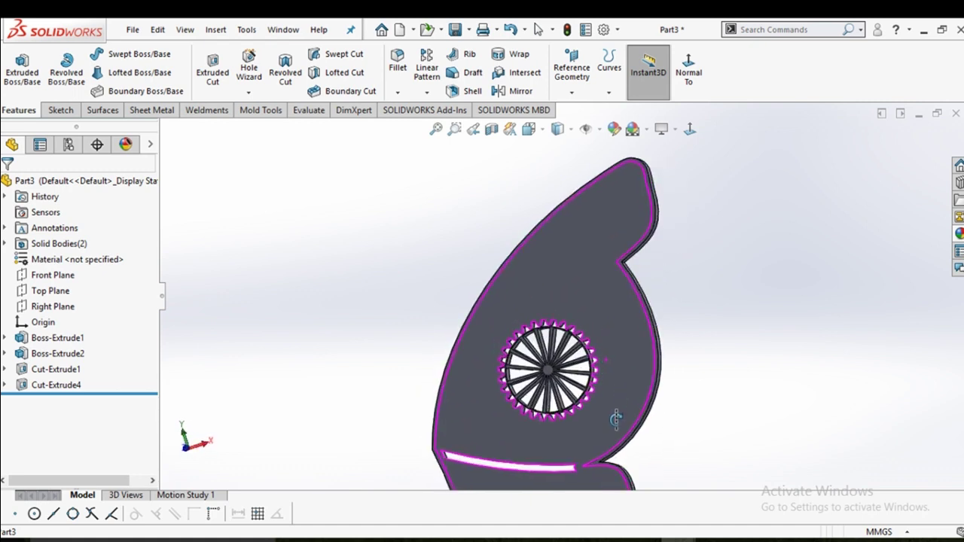
pyautogui.scroll(-1, 602, 362)
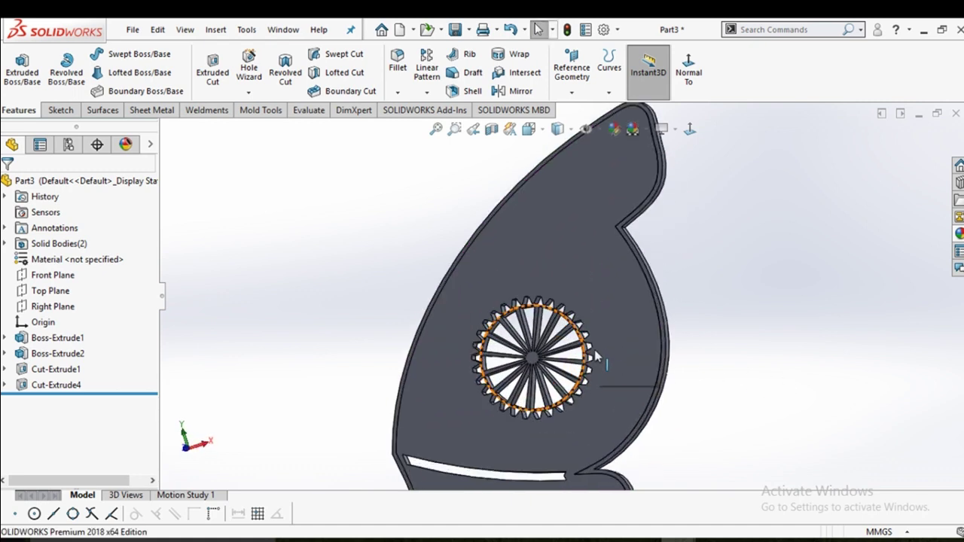
pyautogui.scroll(-1, 607, 369)
pyautogui.scroll(1, 609, 367)
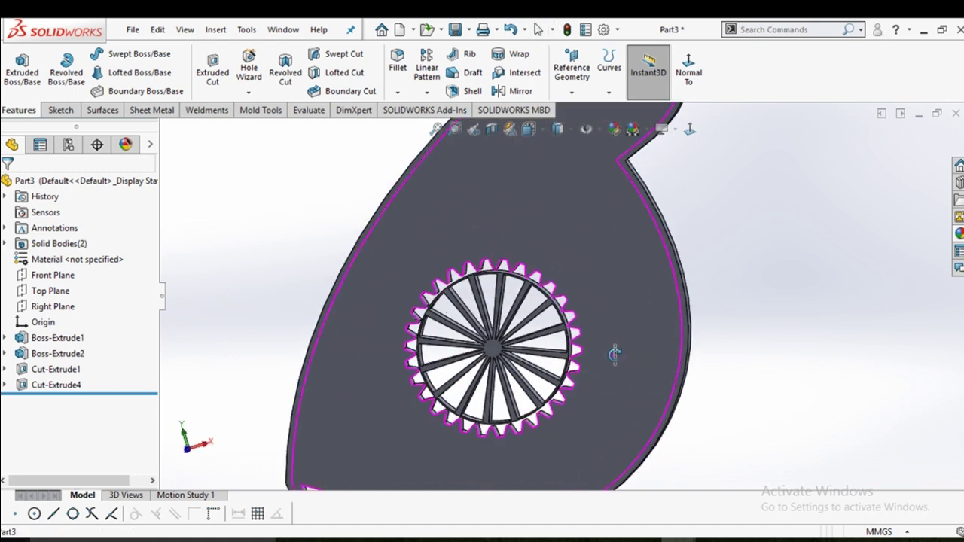
pyautogui.press('space')
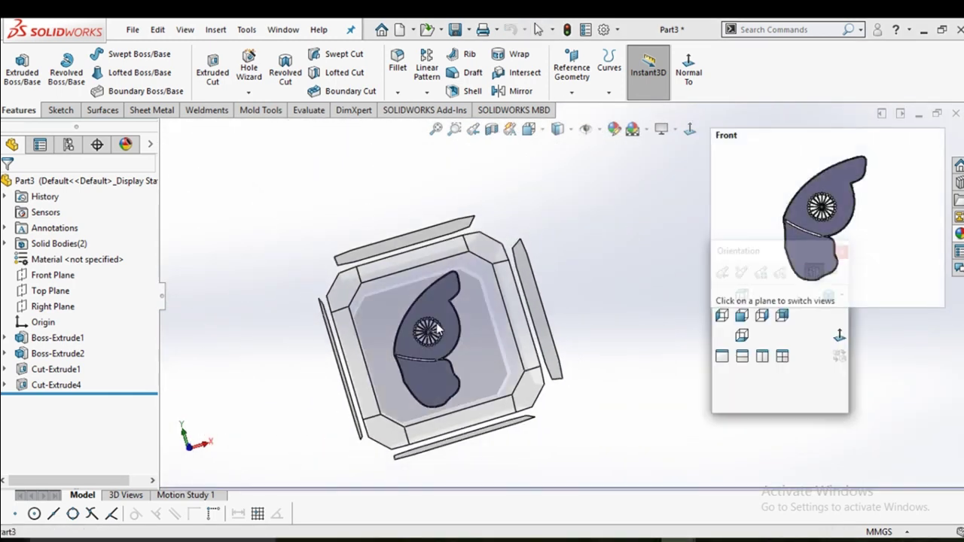
pyautogui.scroll(-3, 454, 330)
pyautogui.scroll(1, 455, 330)
pyautogui.scroll(-1, 576, 279)
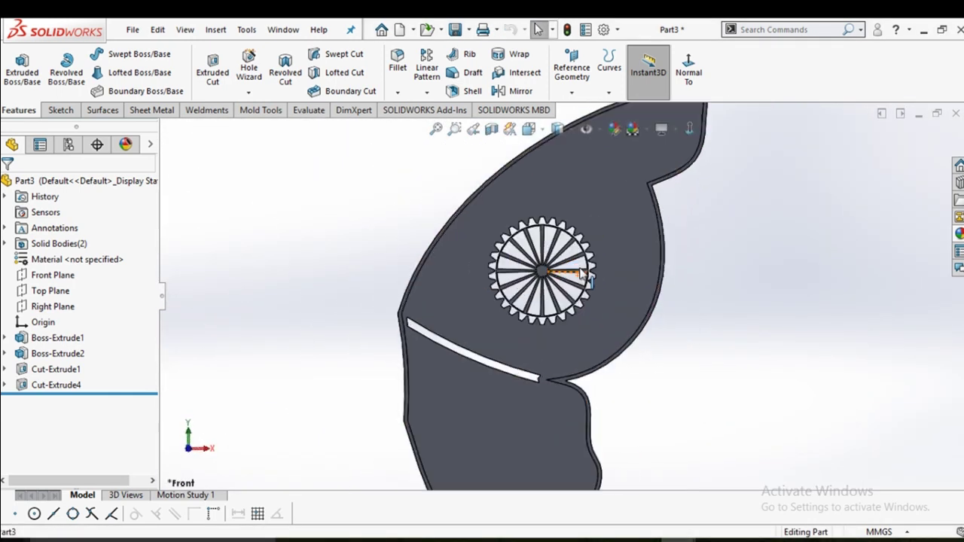
pyautogui.scroll(-1, 579, 280)
pyautogui.scroll(-2, 576, 241)
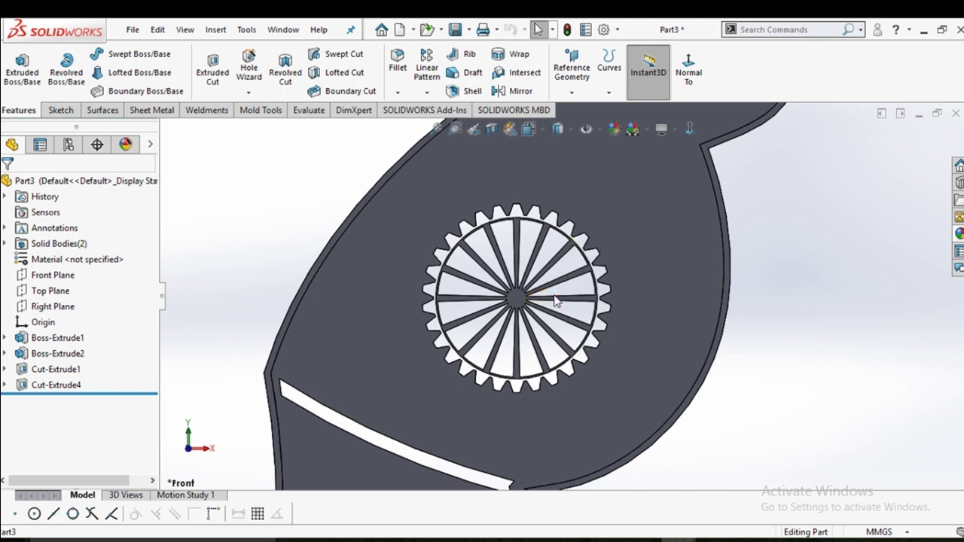
# Start a sketch on the Front Plane and draw a construction centreline from tooth root to rim
pyautogui.click(53, 275)
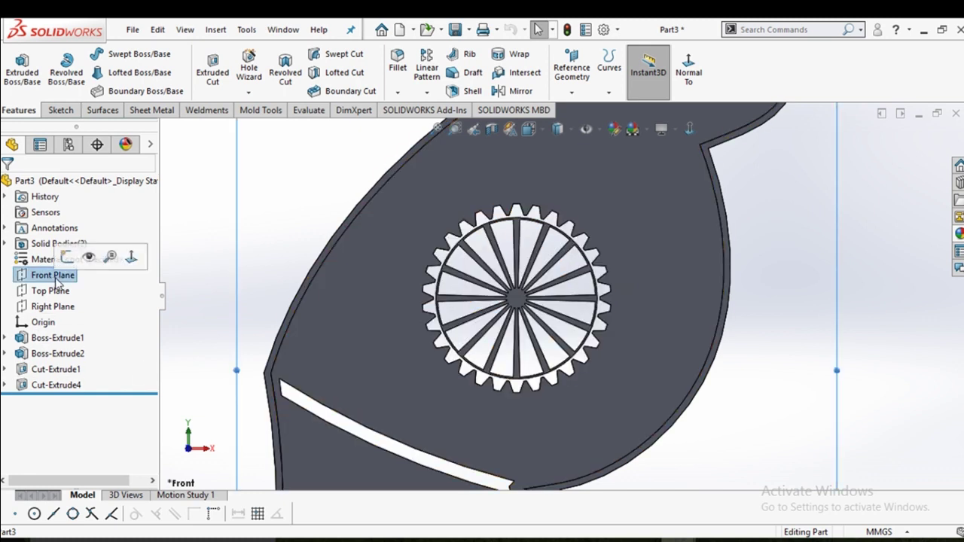
pyautogui.click(67, 257)
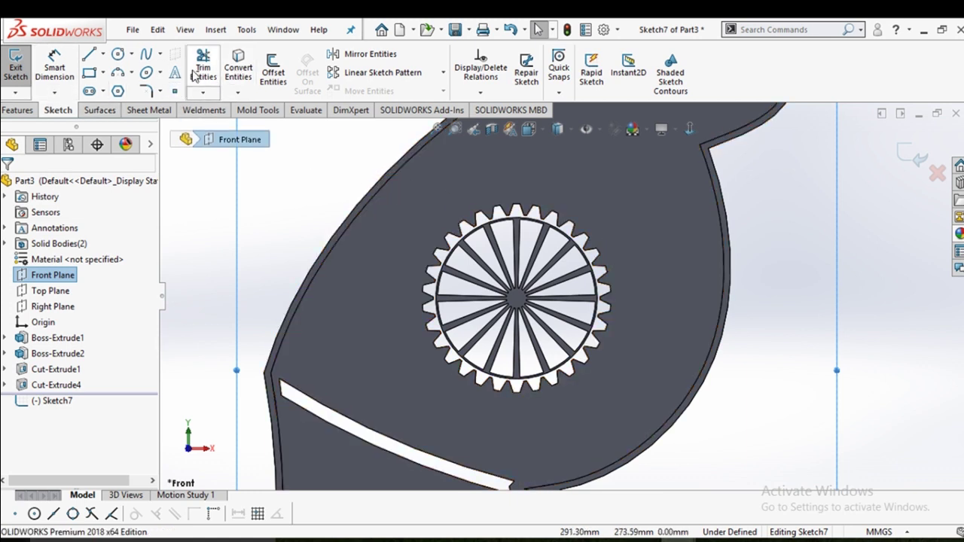
pyautogui.click(103, 54)
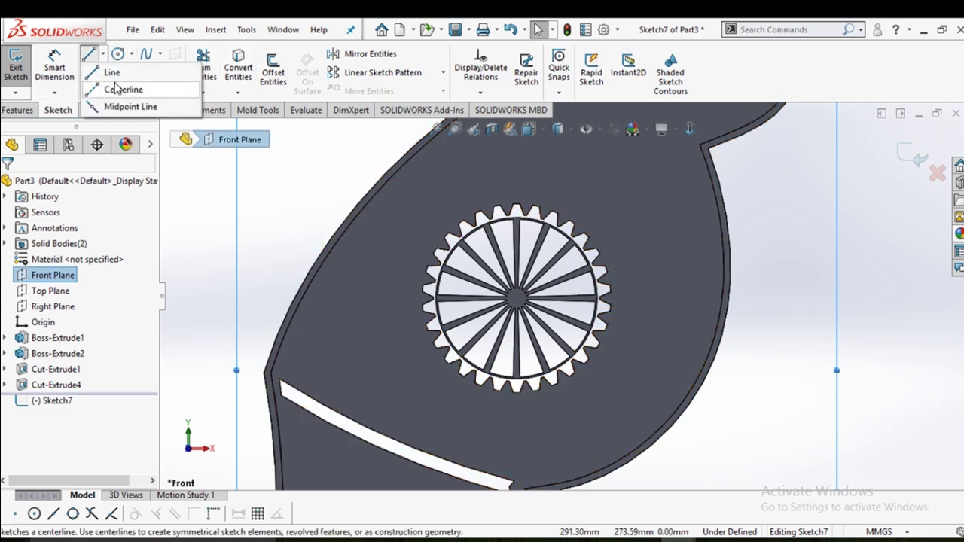
pyautogui.click(114, 71)
pyautogui.scroll(-3, 561, 201)
pyautogui.scroll(-3, 555, 241)
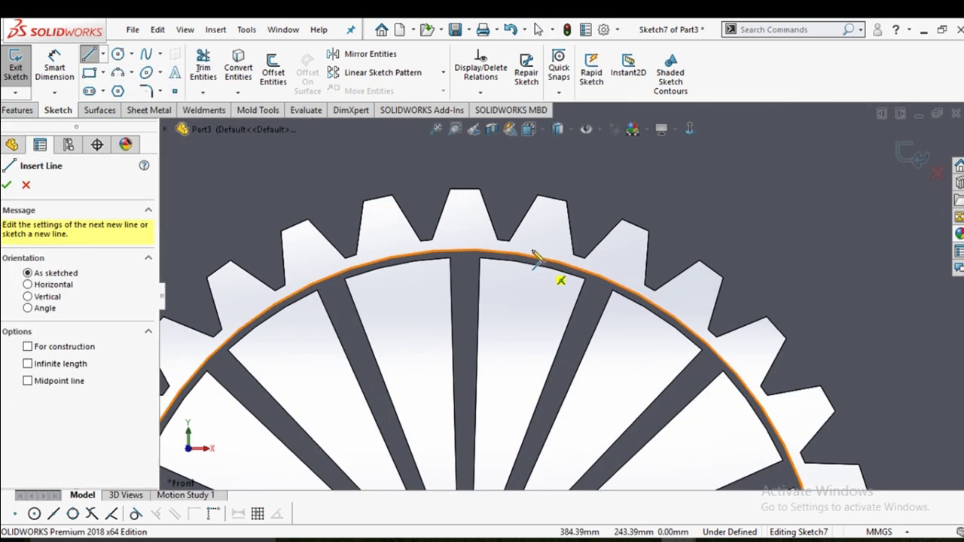
pyautogui.scroll(3, 536, 258)
pyautogui.scroll(2, 534, 254)
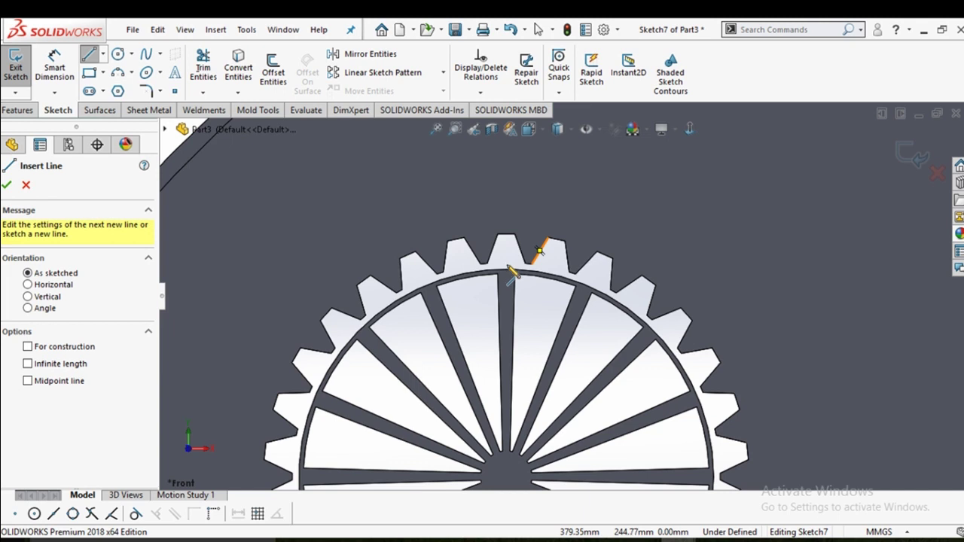
pyautogui.scroll(-2, 491, 275)
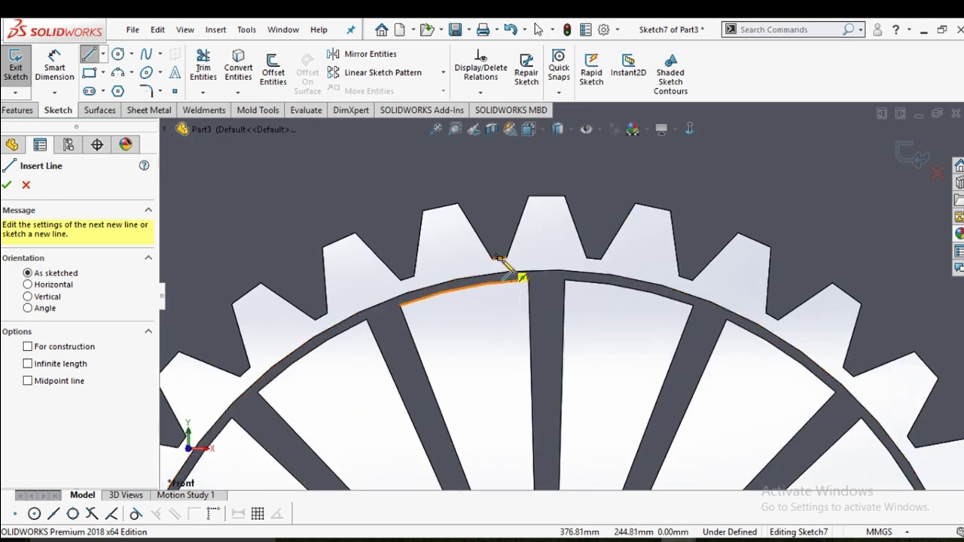
pyautogui.click(498, 258)
pyautogui.scroll(-1, 500, 259)
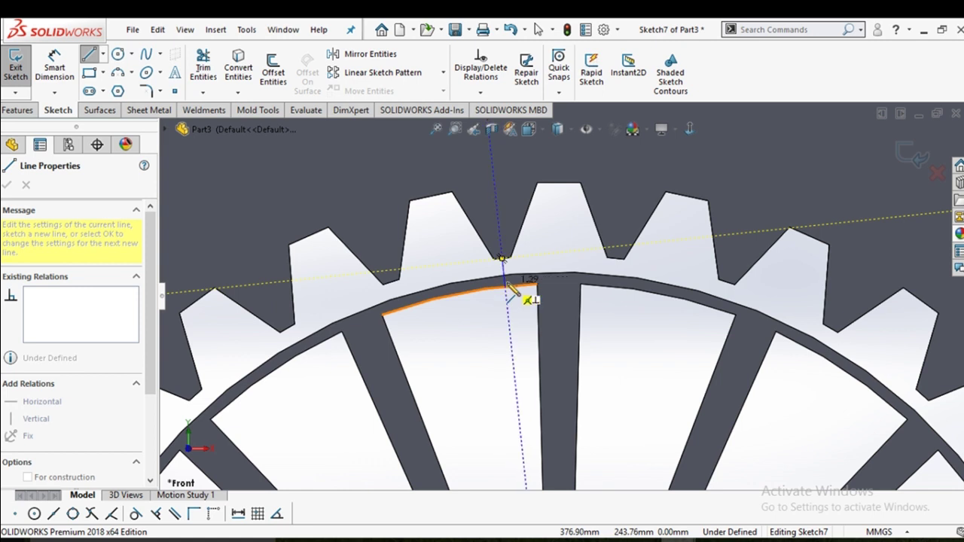
pyautogui.click(509, 288)
pyautogui.rightClick(511, 290)
pyautogui.click(563, 314)
pyautogui.press('Escape')
pyautogui.scroll(-3, 497, 277)
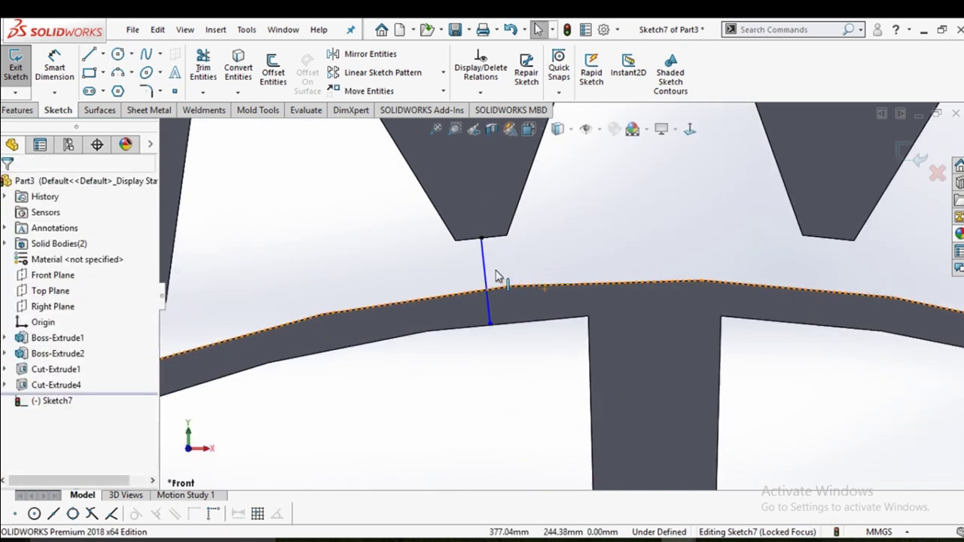
pyautogui.click(486, 275)
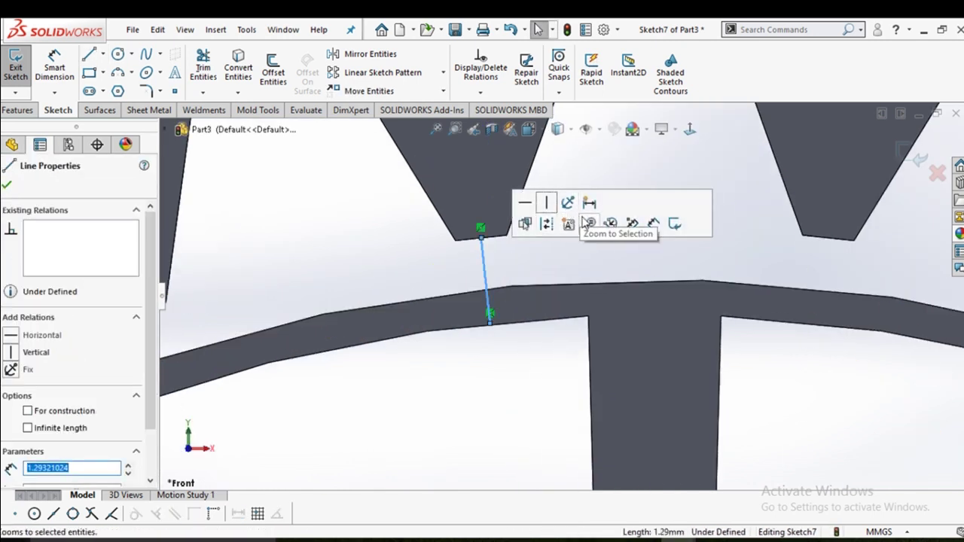
pyautogui.click(545, 224)
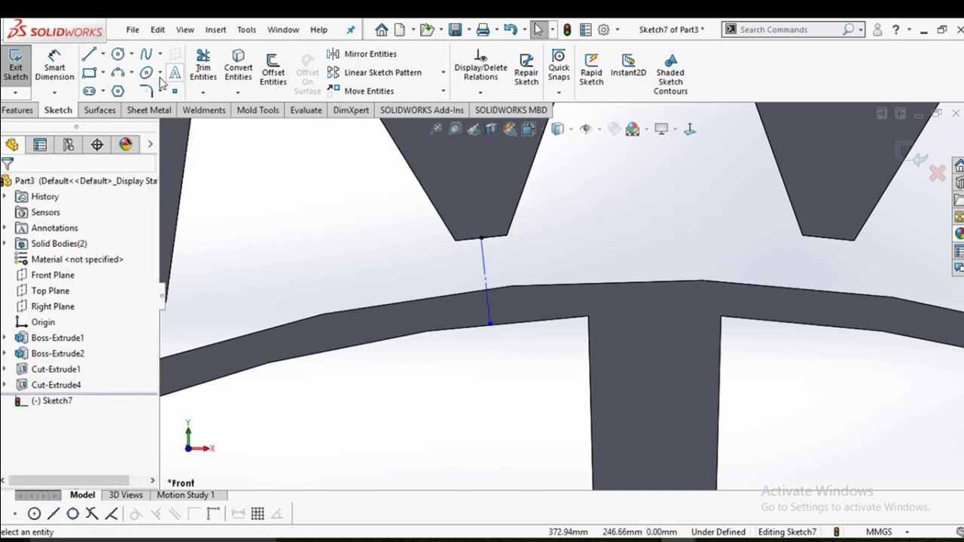
# Draw a line from the tooth's bottom edge down to the gear rim
pyautogui.click(89, 56)
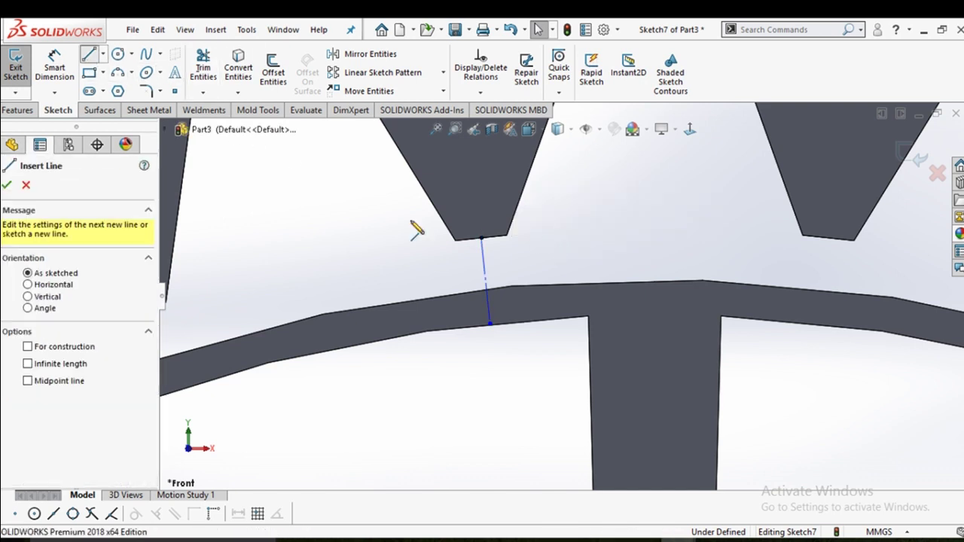
pyautogui.click(477, 254)
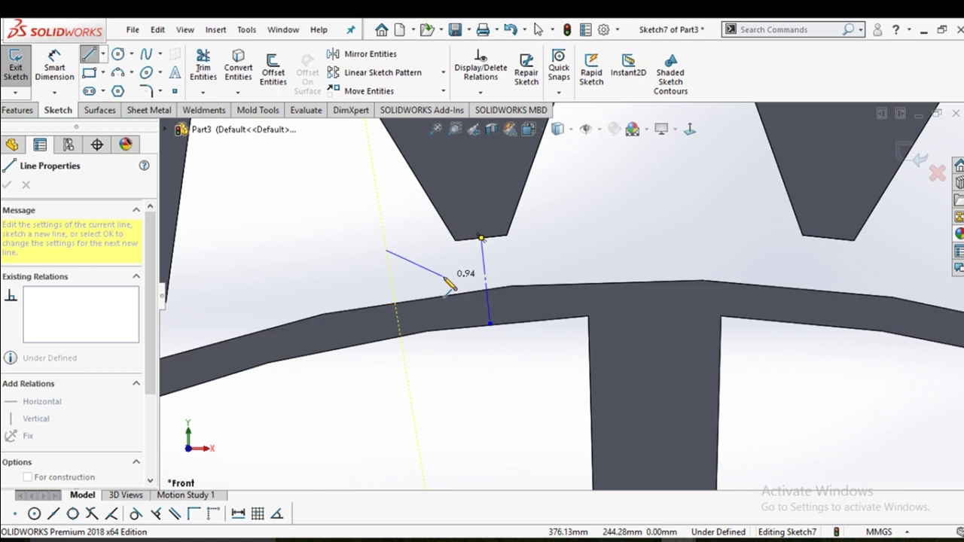
pyautogui.press('Escape')
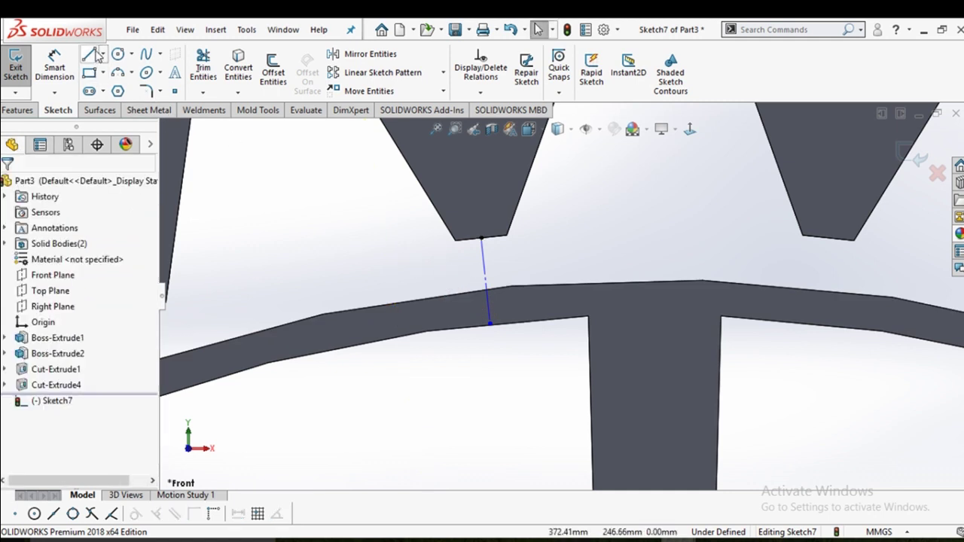
pyautogui.click(92, 53)
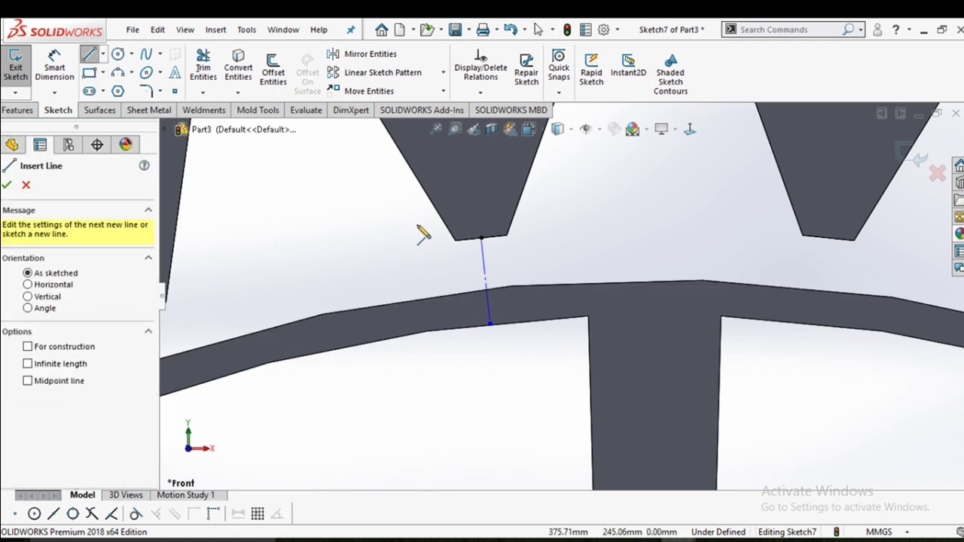
pyautogui.click(460, 240)
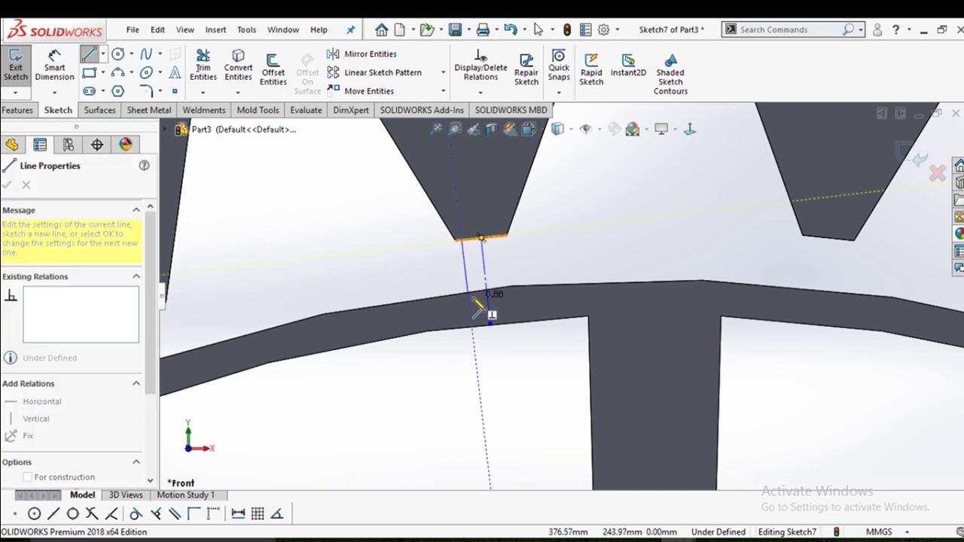
pyautogui.click(467, 298)
pyautogui.rightClick(485, 305)
pyautogui.click(509, 308)
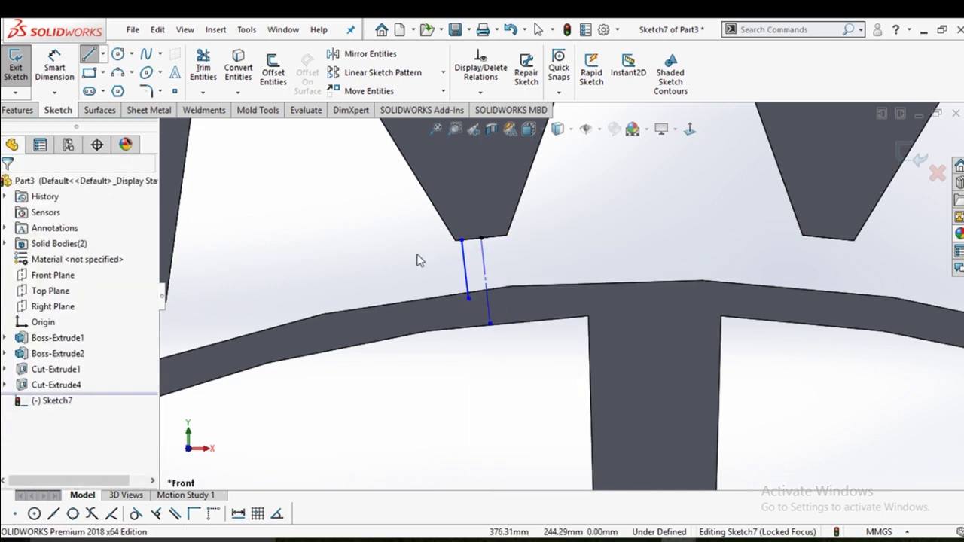
pyautogui.click(89, 57)
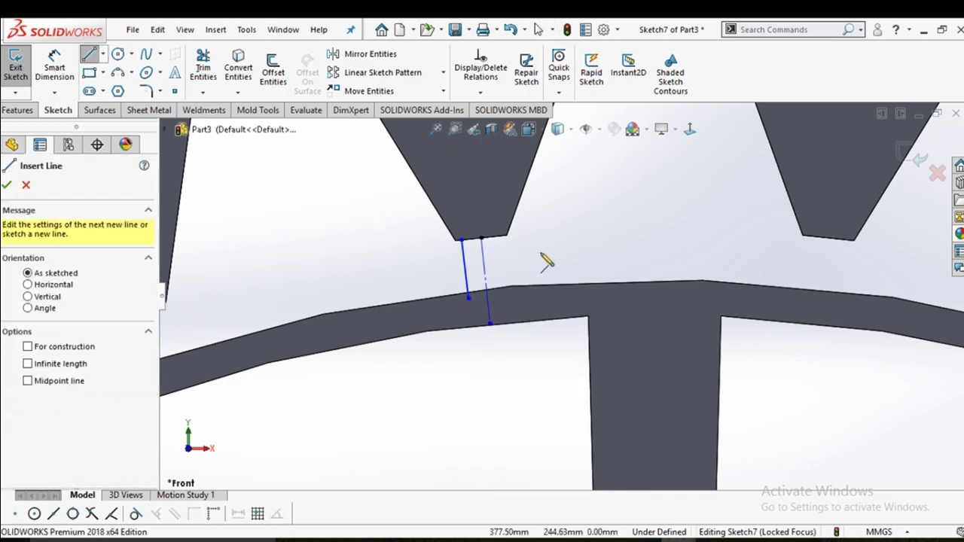
pyautogui.click(504, 242)
pyautogui.press('Escape')
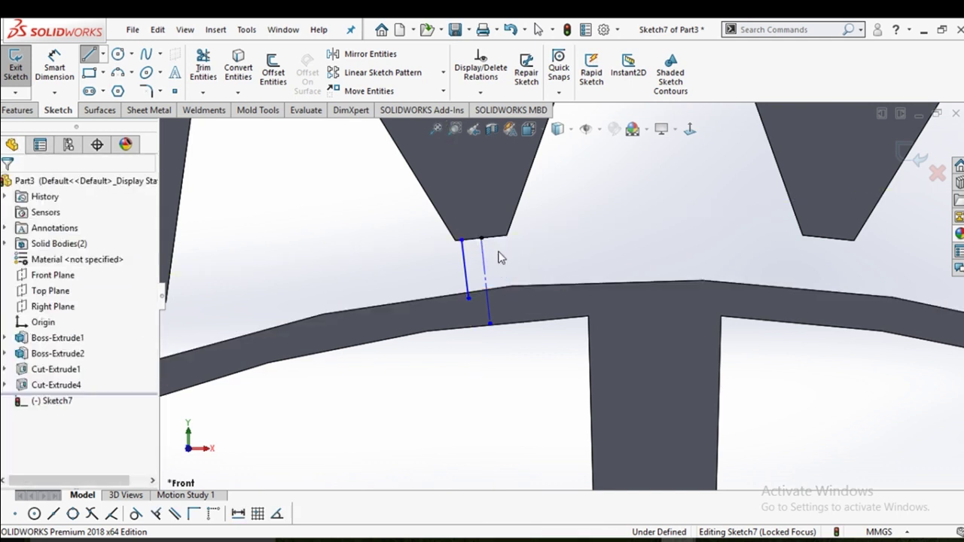
pyautogui.click(88, 56)
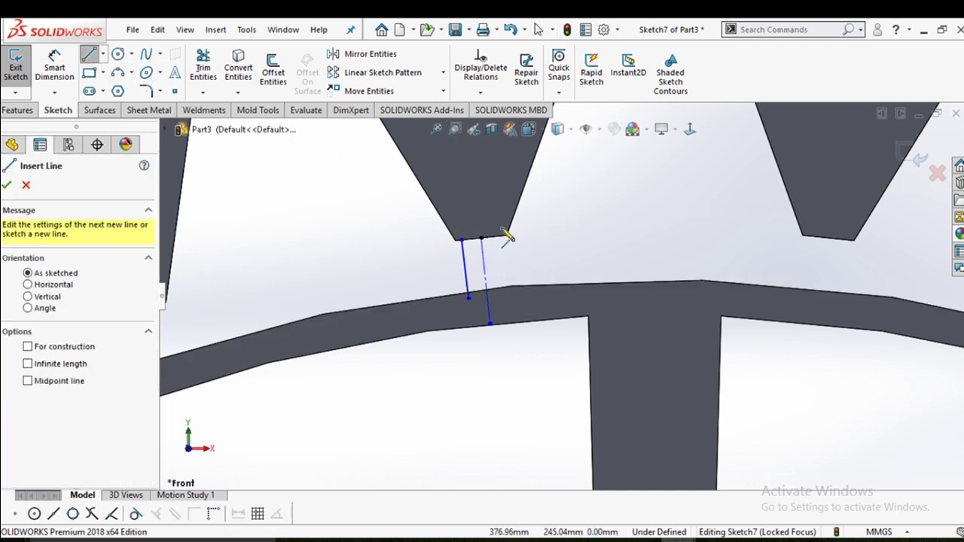
pyautogui.click(505, 243)
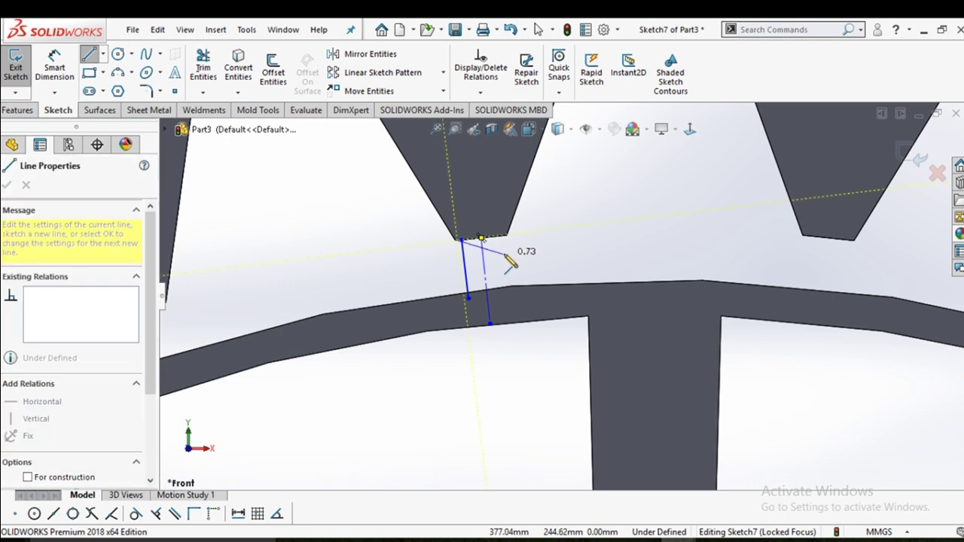
pyautogui.press('Escape')
pyautogui.scroll(-3, 530, 269)
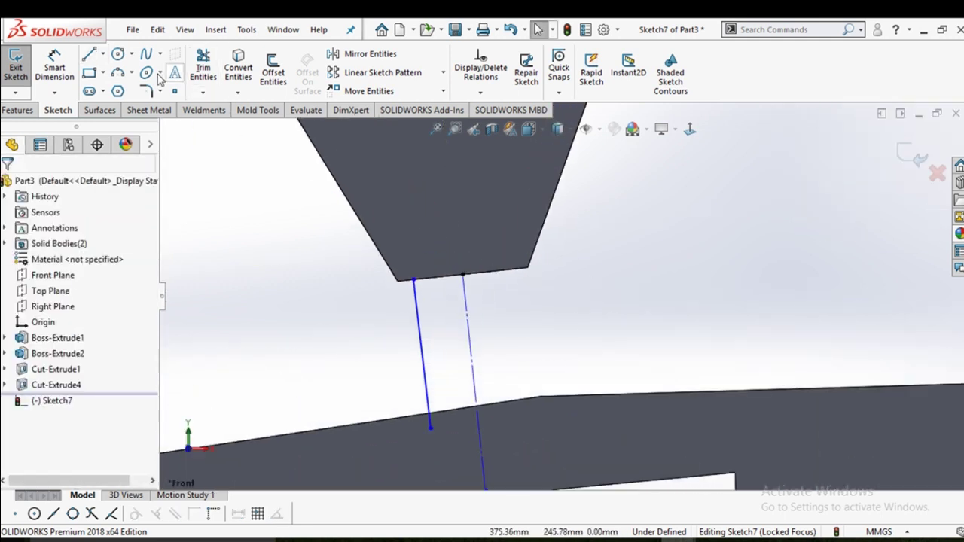
pyautogui.click(91, 56)
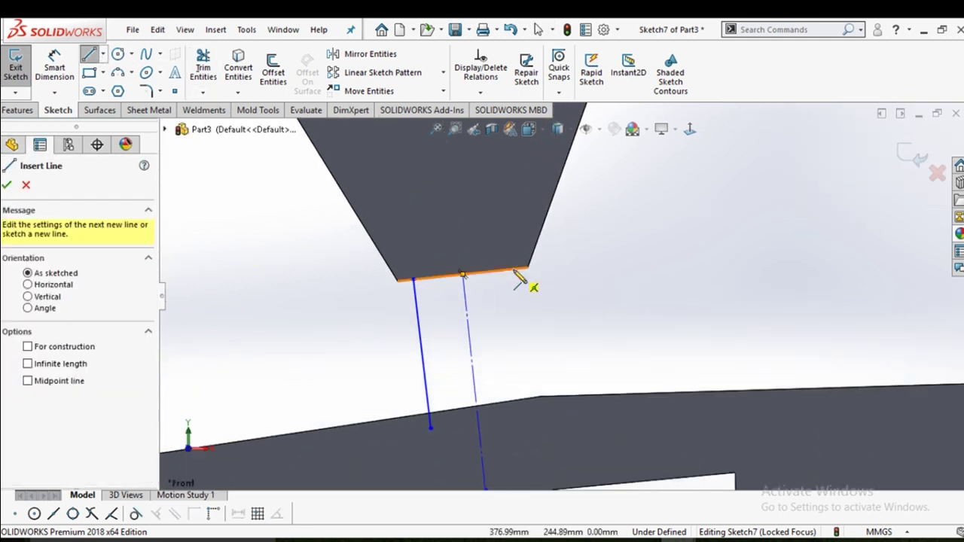
pyautogui.press('Escape')
# Mirror the new line about the centreline to create its matching side
pyautogui.click(362, 54)
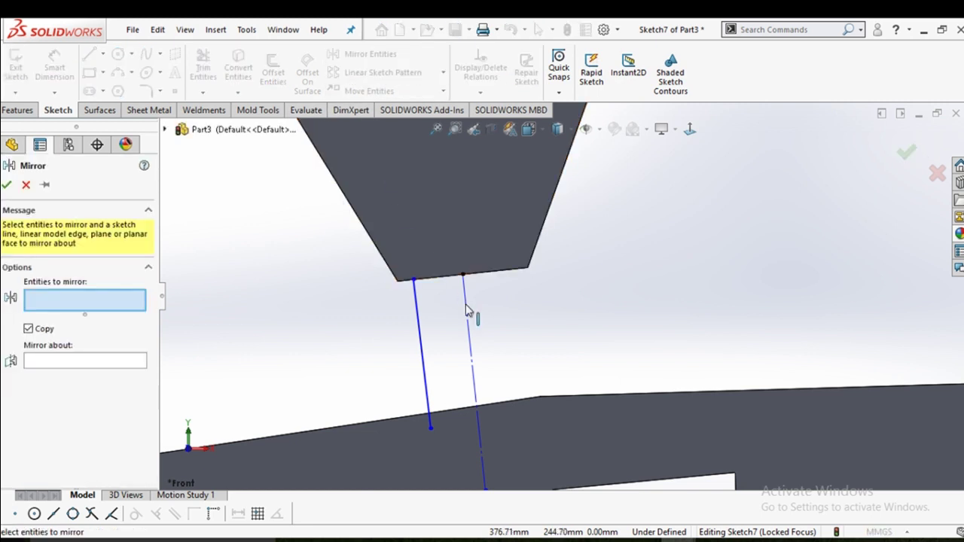
pyautogui.click(423, 331)
pyautogui.click(469, 330)
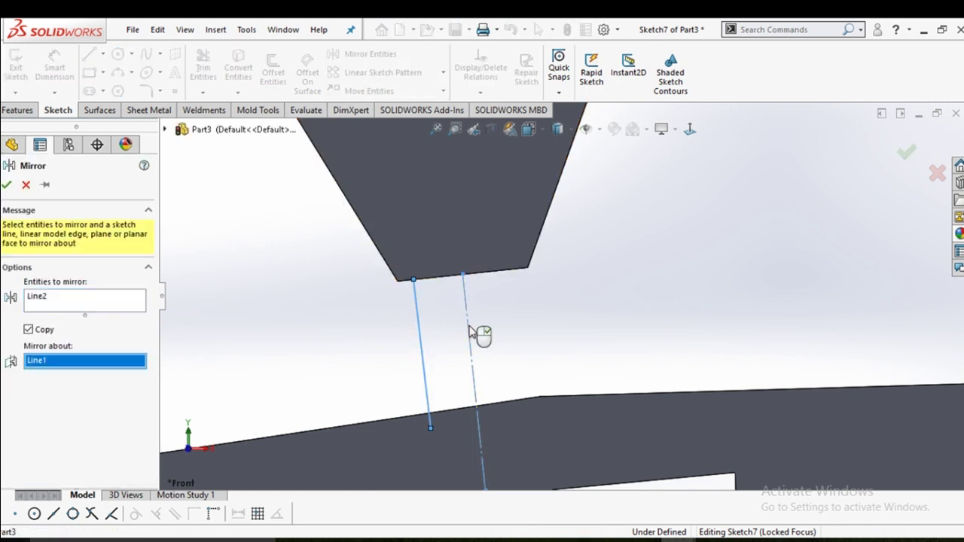
pyautogui.rightClick(468, 331)
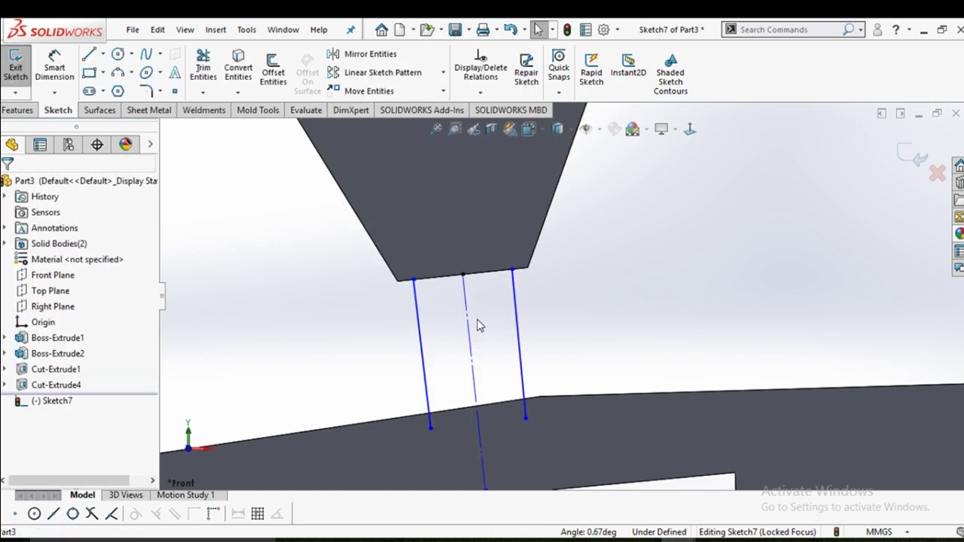
# Convert the tooth's bottom edge and the rim's top edge into sketch lines
pyautogui.click(238, 75)
pyautogui.click(476, 277)
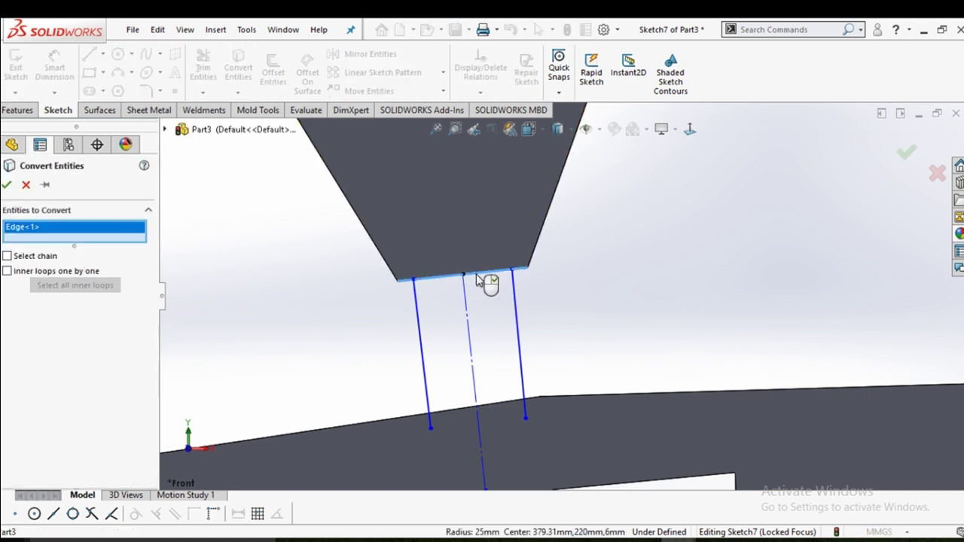
pyautogui.click(506, 407)
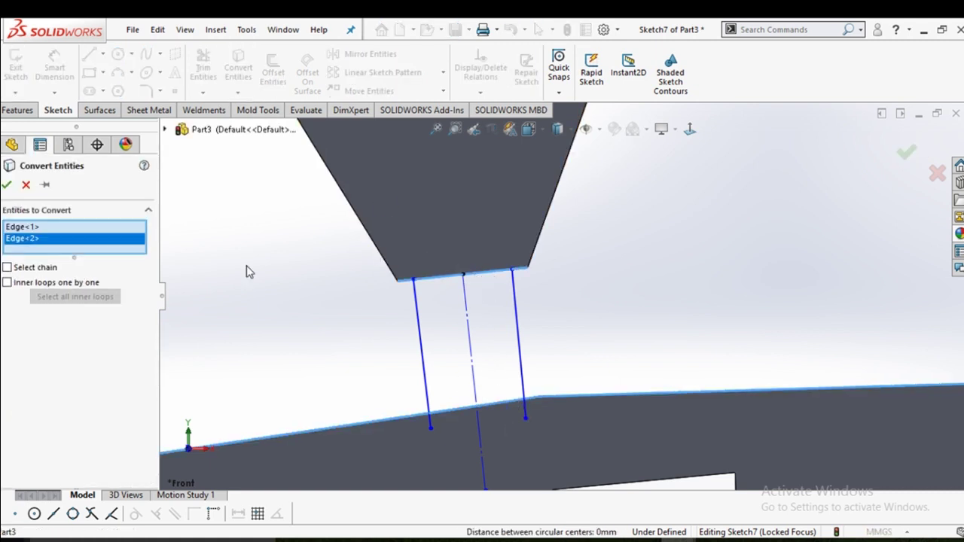
pyautogui.click(6, 185)
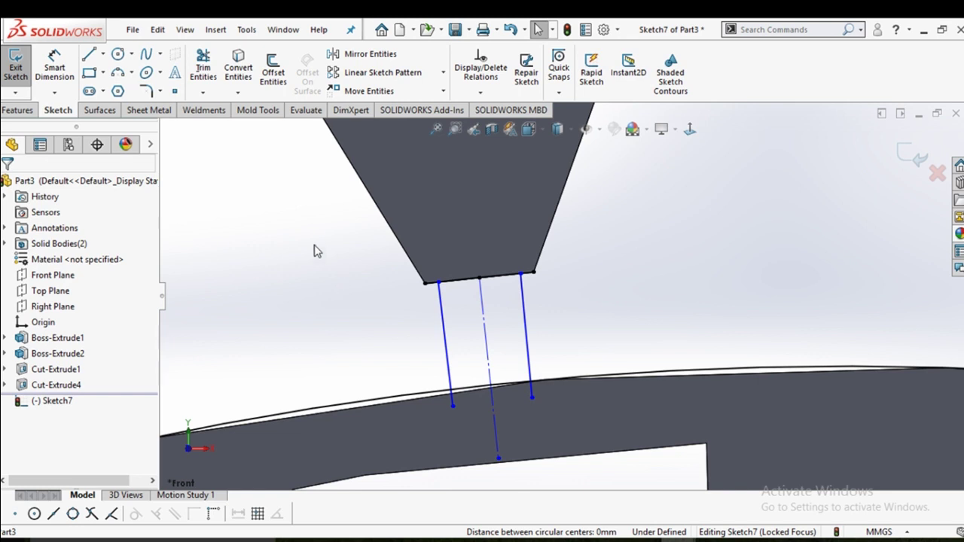
# Trim the excess rim line, tooth edge and stub to close the four-sided profile
pyautogui.click(203, 67)
pyautogui.moveTo(316, 261); pyautogui.dragTo(341, 411)
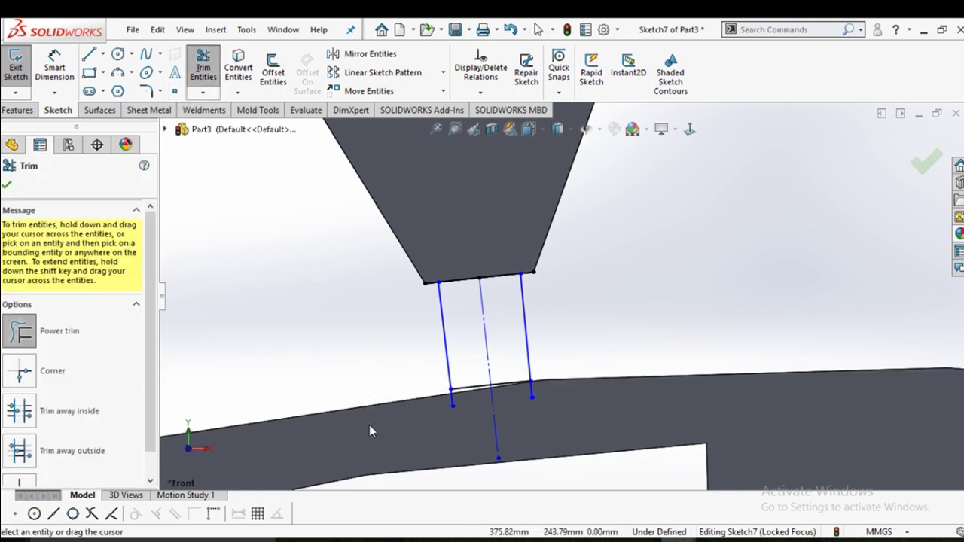
pyautogui.scroll(-3, 519, 270)
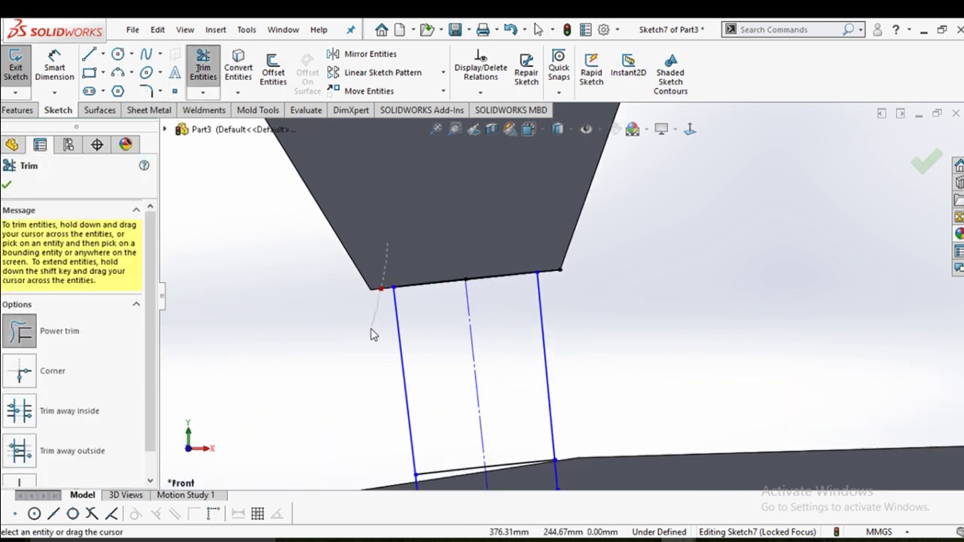
pyautogui.moveTo(371, 330); pyautogui.dragTo(543, 211)
pyautogui.scroll(3, 565, 323)
pyautogui.scroll(-3, 580, 338)
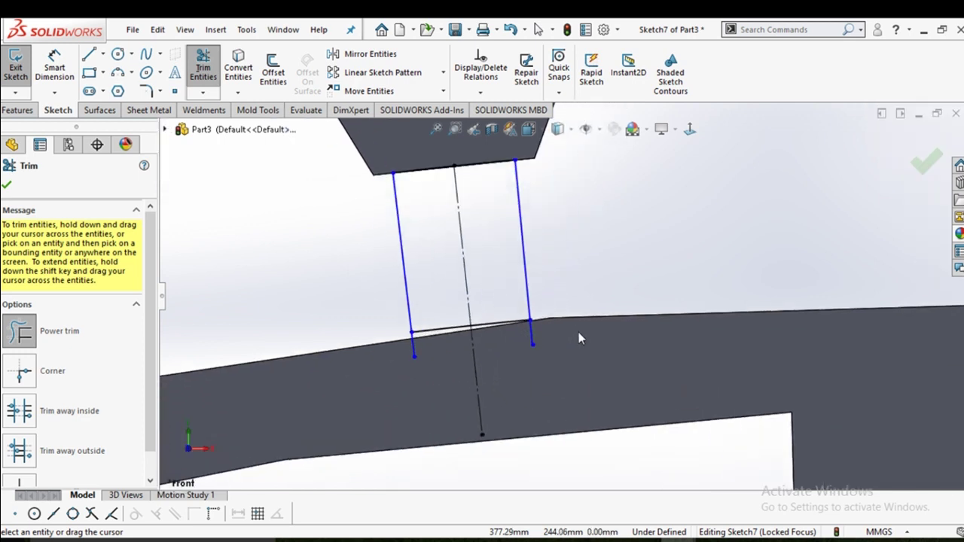
pyautogui.moveTo(534, 344); pyautogui.dragTo(507, 345)
pyautogui.scroll(1, 436, 338)
pyautogui.scroll(1, 478, 319)
pyautogui.scroll(1, 489, 313)
pyautogui.scroll(1, 488, 313)
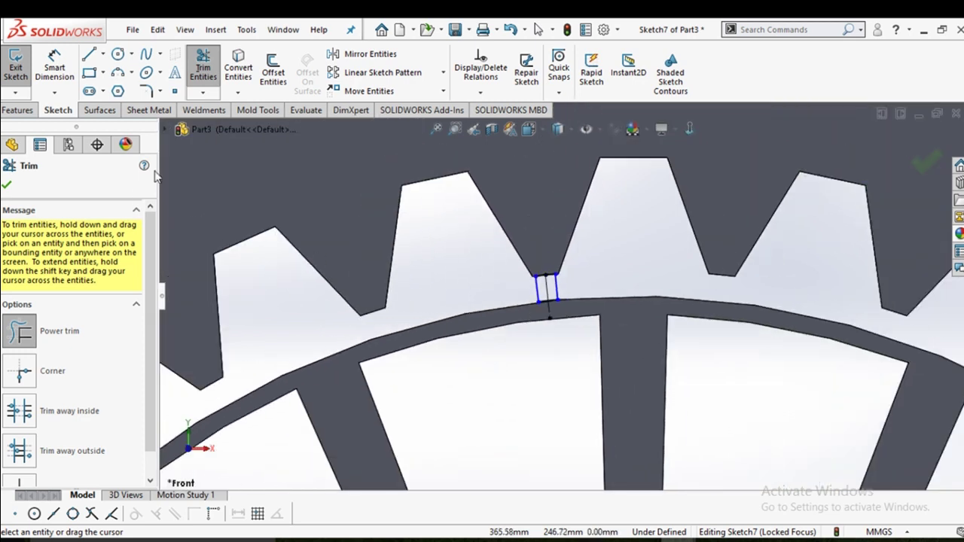
# Start a Circular Sketch Pattern centred on the gear's centre point
pyautogui.click(444, 73)
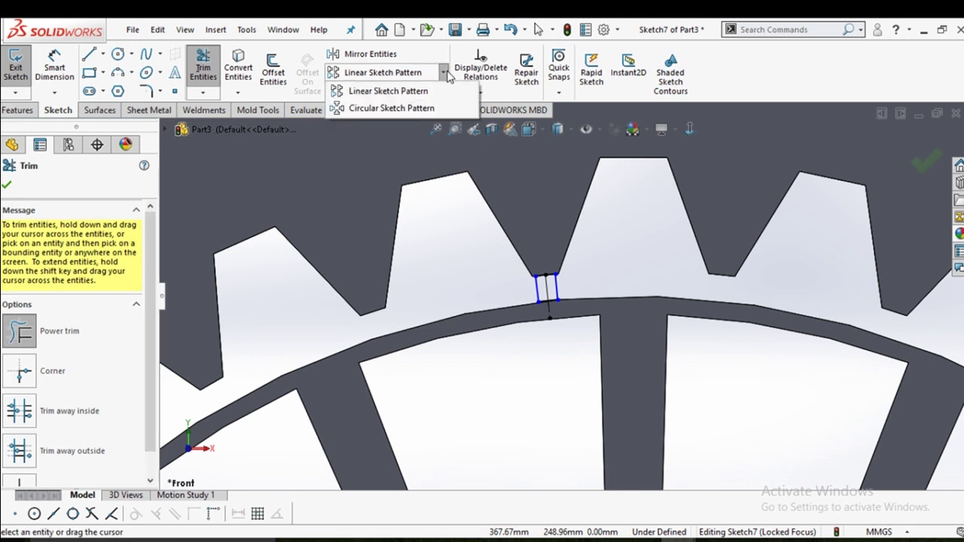
pyautogui.click(402, 109)
pyautogui.scroll(2, 613, 337)
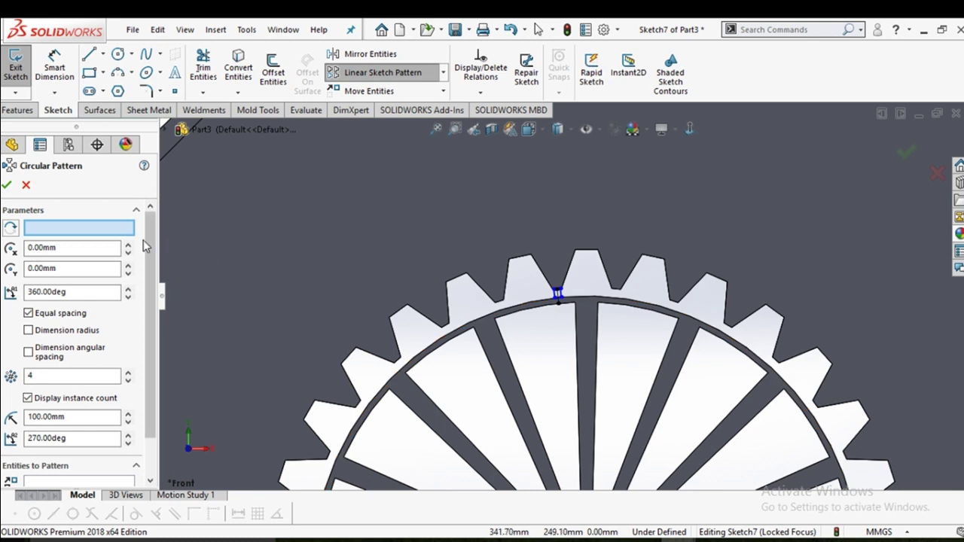
pyautogui.scroll(1, 566, 400)
pyautogui.scroll(-2, 567, 401)
pyautogui.scroll(-2, 563, 396)
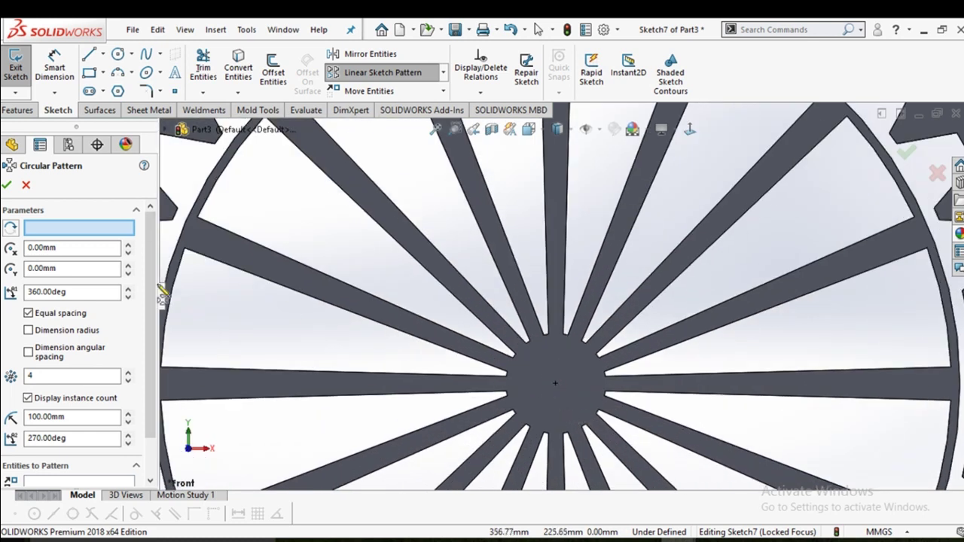
pyautogui.click(113, 228)
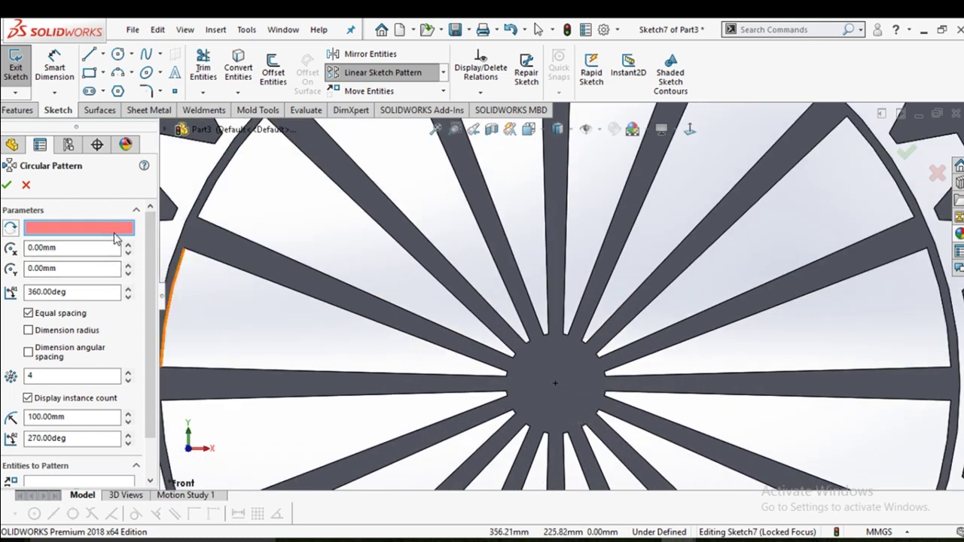
pyautogui.click(556, 384)
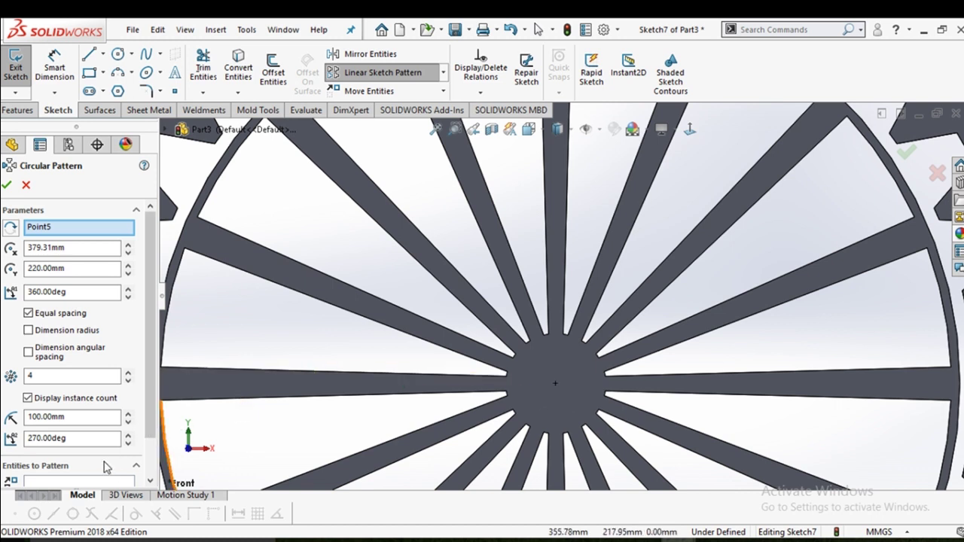
# Pattern the bridge lines as 10 instances over 360° and confirm
pyautogui.click(128, 481)
pyautogui.scroll(3, 555, 387)
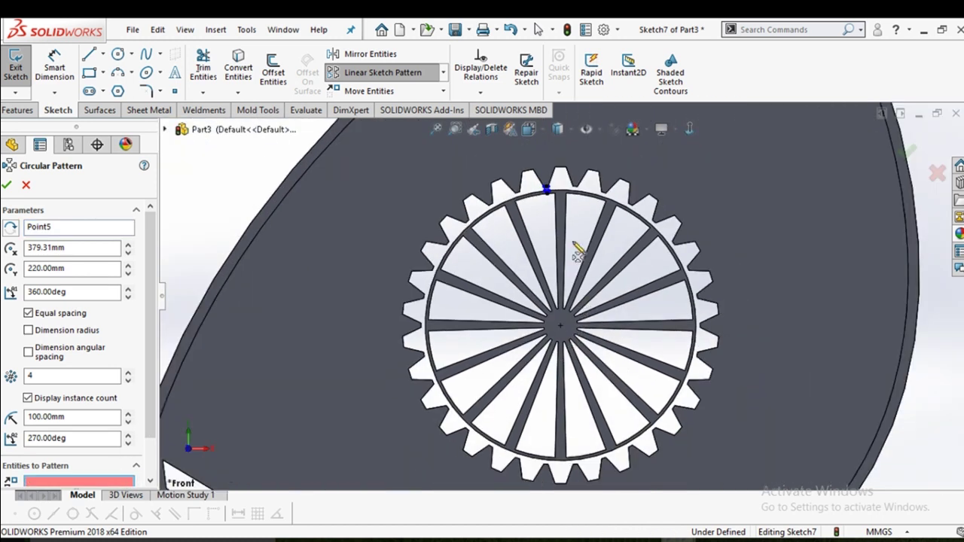
pyautogui.scroll(-2, 577, 248)
pyautogui.scroll(-3, 536, 181)
pyautogui.scroll(-3, 548, 187)
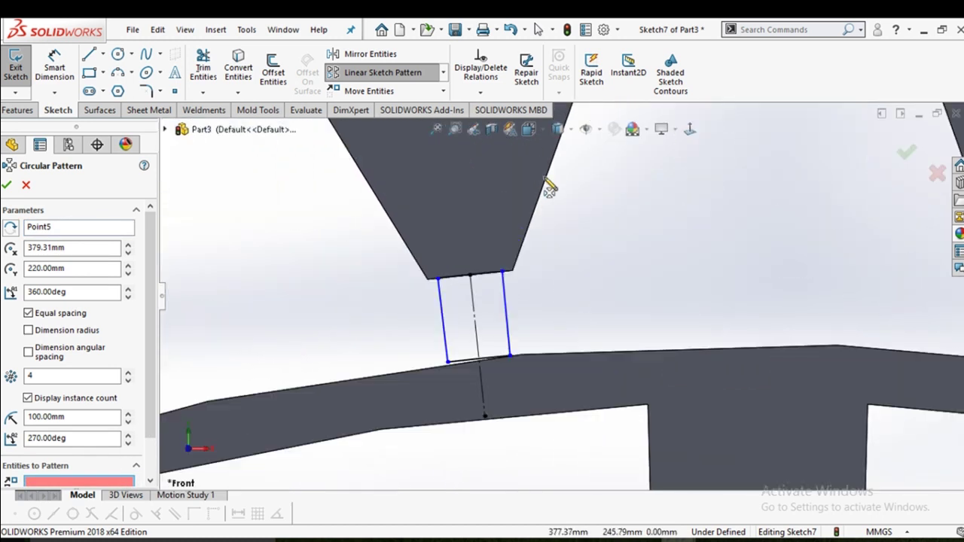
pyautogui.click(506, 316)
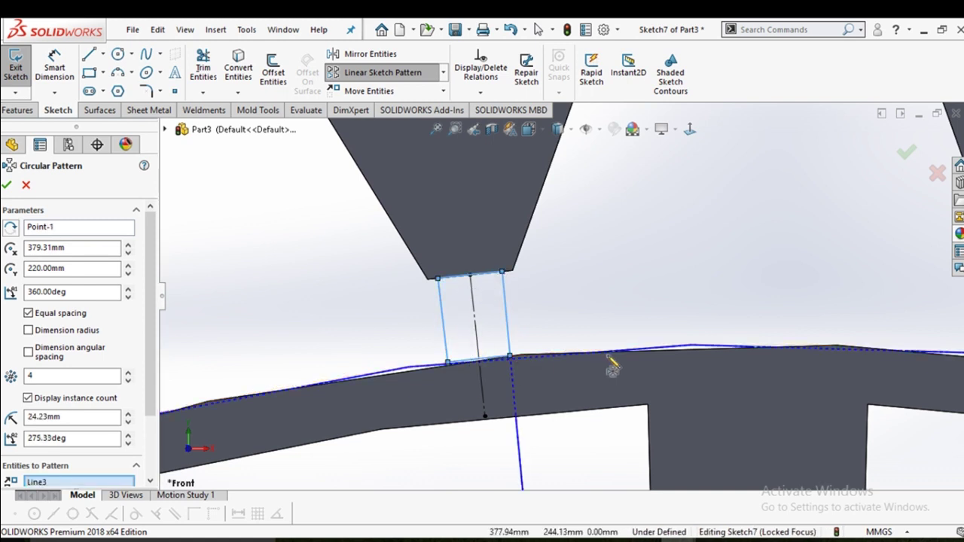
pyautogui.scroll(3, 613, 367)
pyautogui.scroll(2, 639, 370)
pyautogui.scroll(3, 646, 387)
pyautogui.scroll(2, 639, 391)
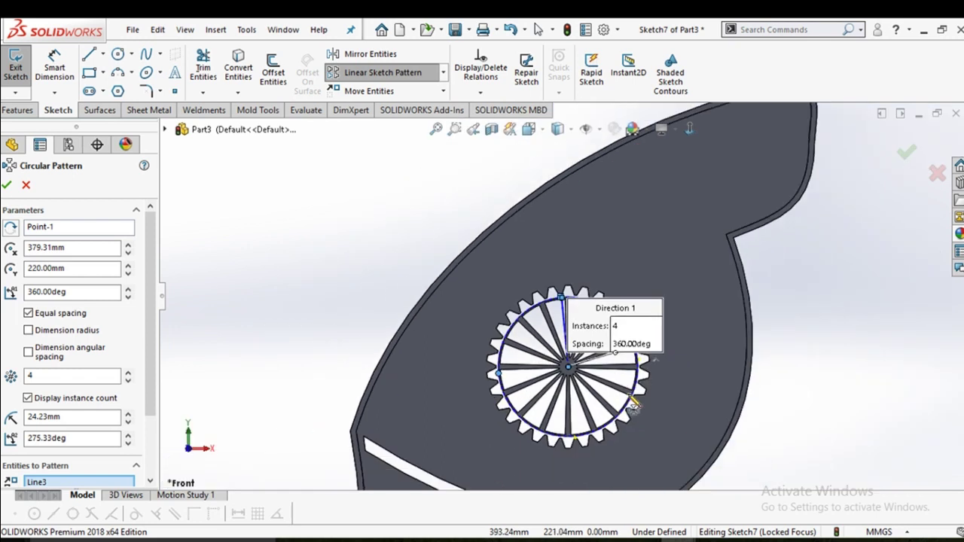
pyautogui.scroll(-4, 635, 405)
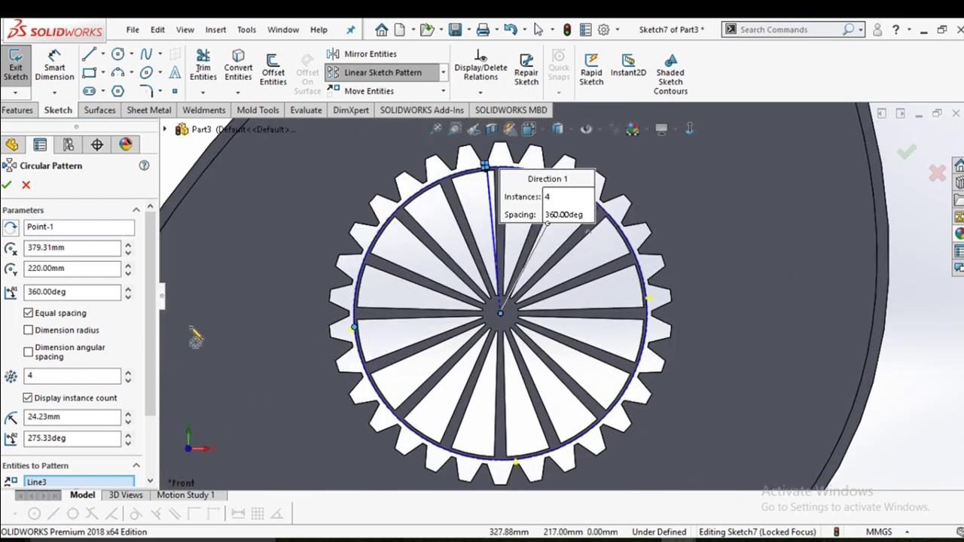
pyautogui.click(129, 378)
pyautogui.write('10')
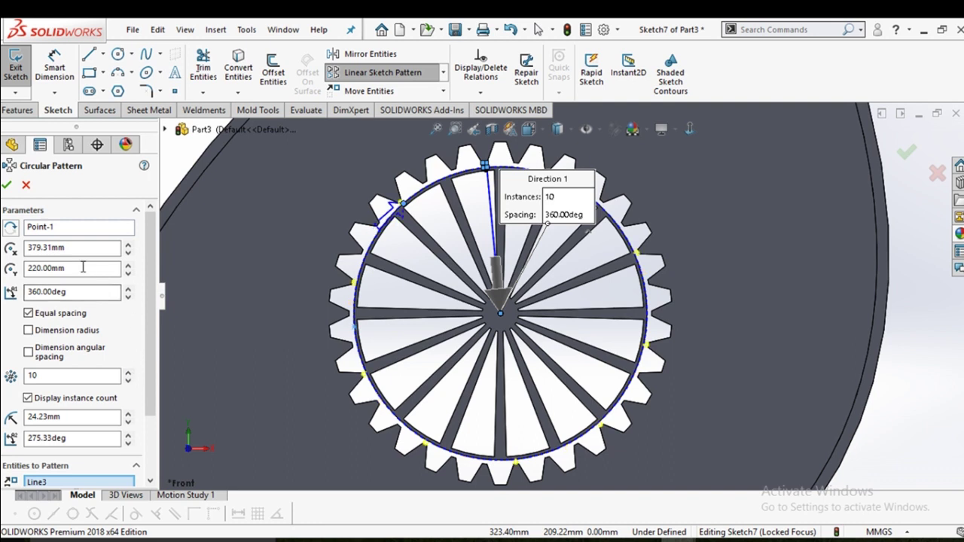
pyautogui.click(6, 185)
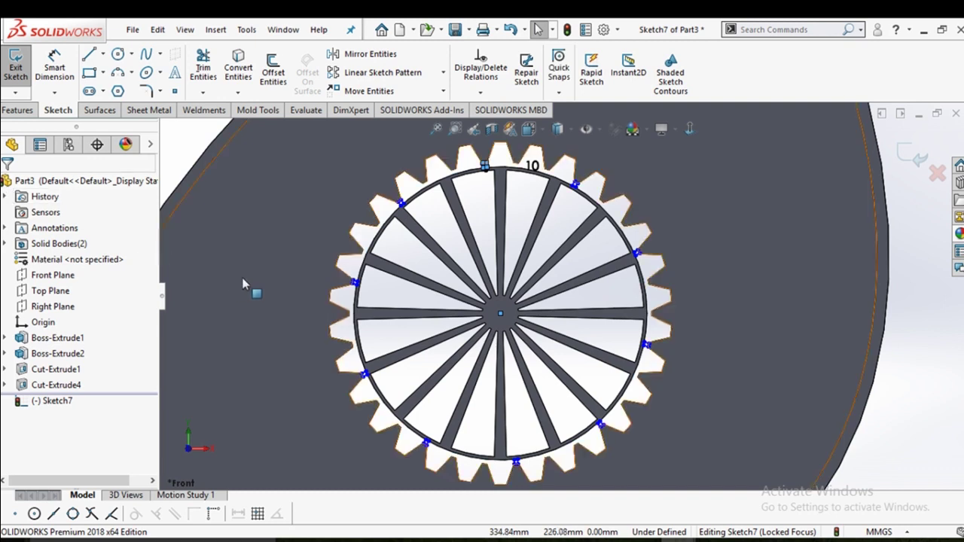
# Extrude the 10 bridge profiles Up To Surface at the plate face as Boss-Extrude3
pyautogui.click(18, 110)
pyautogui.click(22, 69)
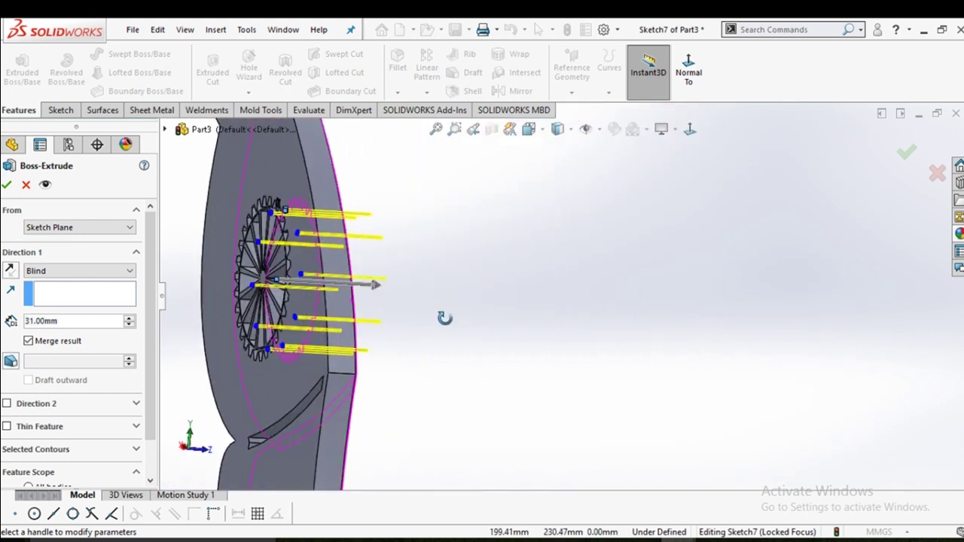
pyautogui.click(305, 256)
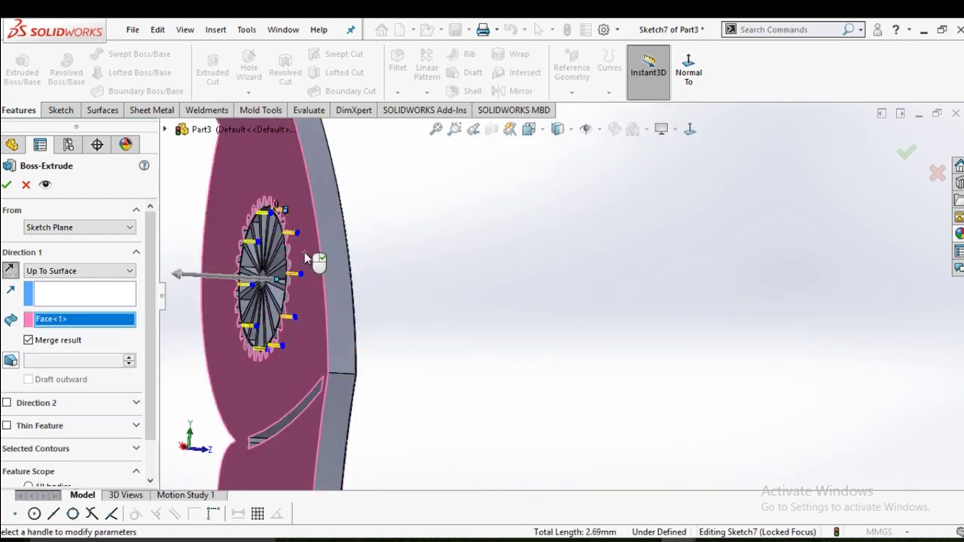
pyautogui.press('Return')
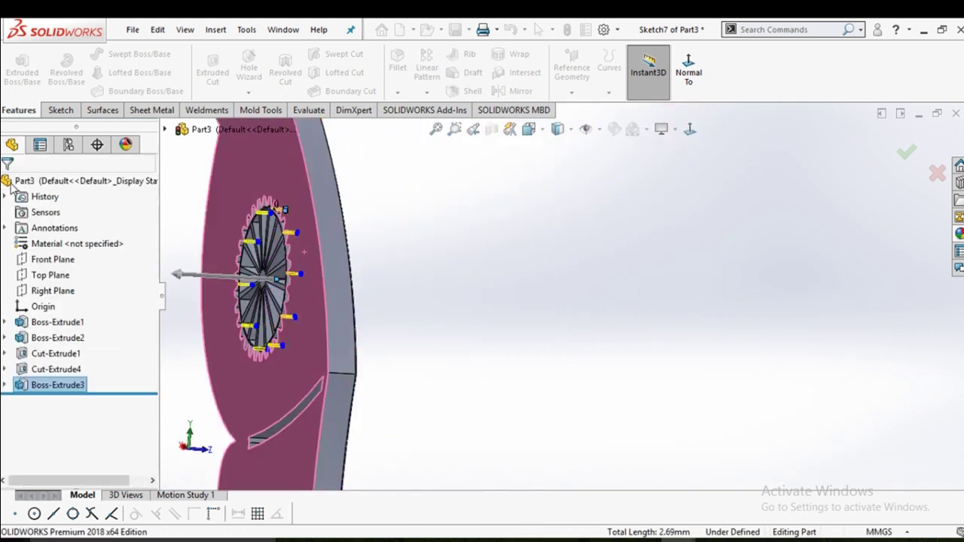
pyautogui.moveTo(495, 314)
pyautogui.mouseDown(button='middle')
pyautogui.moveTo(466, 314)
pyautogui.moveTo(520, 324)
pyautogui.mouseUp(button='middle')
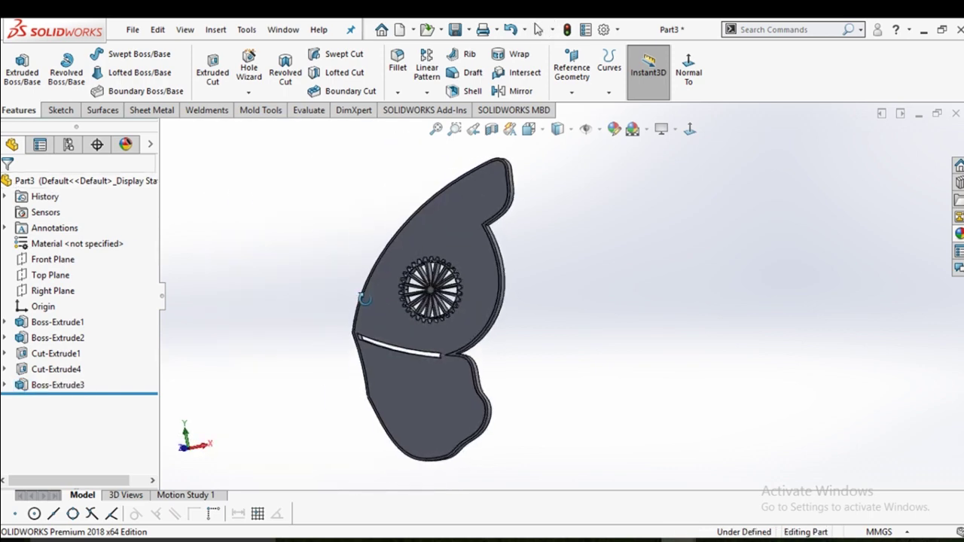
pyautogui.scroll(-3, 520, 324)
pyautogui.scroll(-3, 528, 324)
pyautogui.scroll(-3, 592, 233)
pyautogui.moveTo(591, 234)
pyautogui.mouseDown(button='middle')
pyautogui.moveTo(549, 275)
pyautogui.moveTo(588, 287)
pyautogui.moveTo(565, 306)
pyautogui.moveTo(692, 273)
pyautogui.moveTo(738, 245)
pyautogui.moveTo(712, 296)
pyautogui.mouseUp(button='middle')
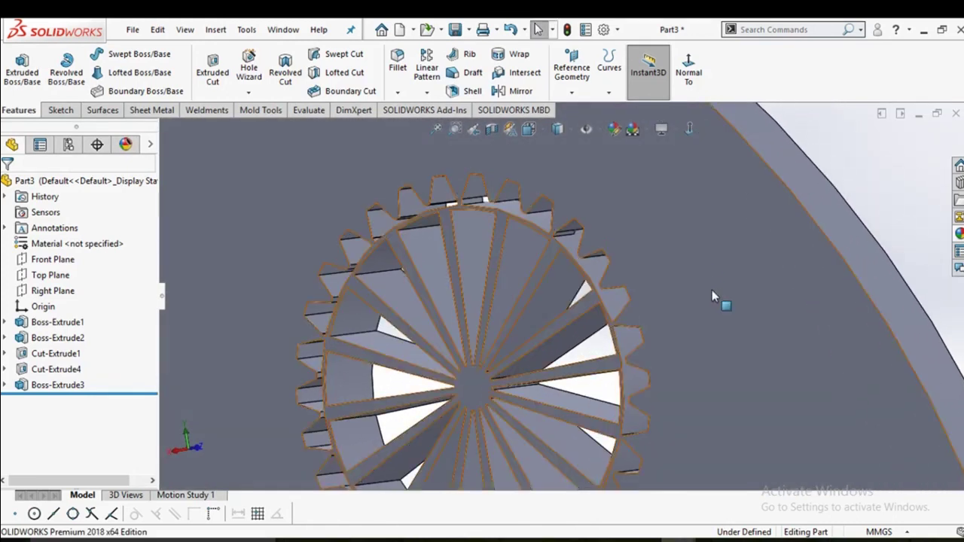
# Edit Boss-Extrude3, clear Face<1> and pick the plate face as the new reference
pyautogui.click(57, 385)
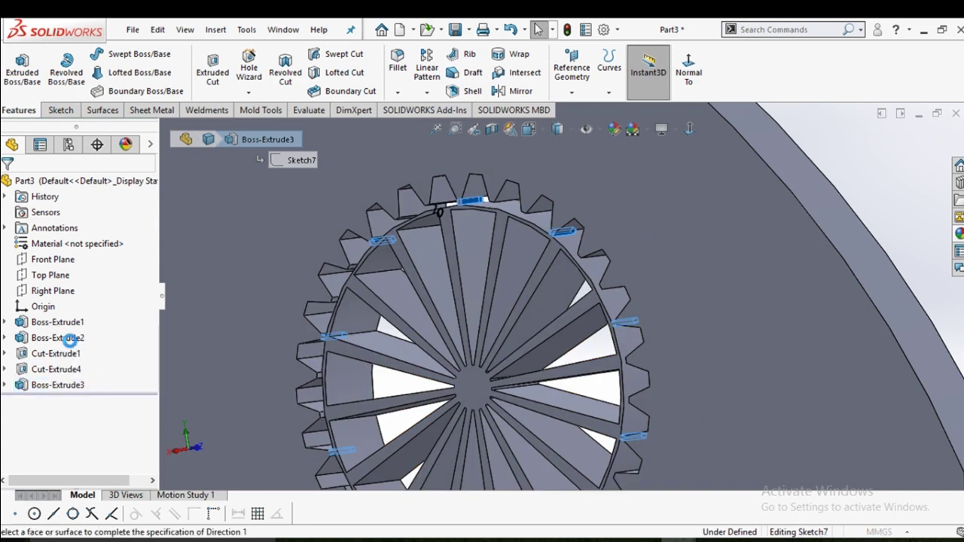
pyautogui.click(76, 341)
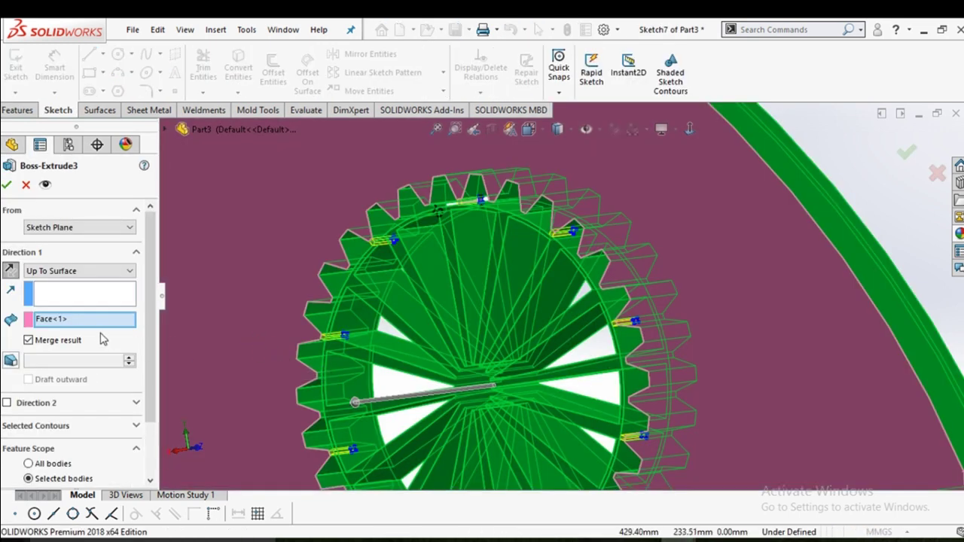
pyautogui.rightClick(95, 325)
pyautogui.click(122, 330)
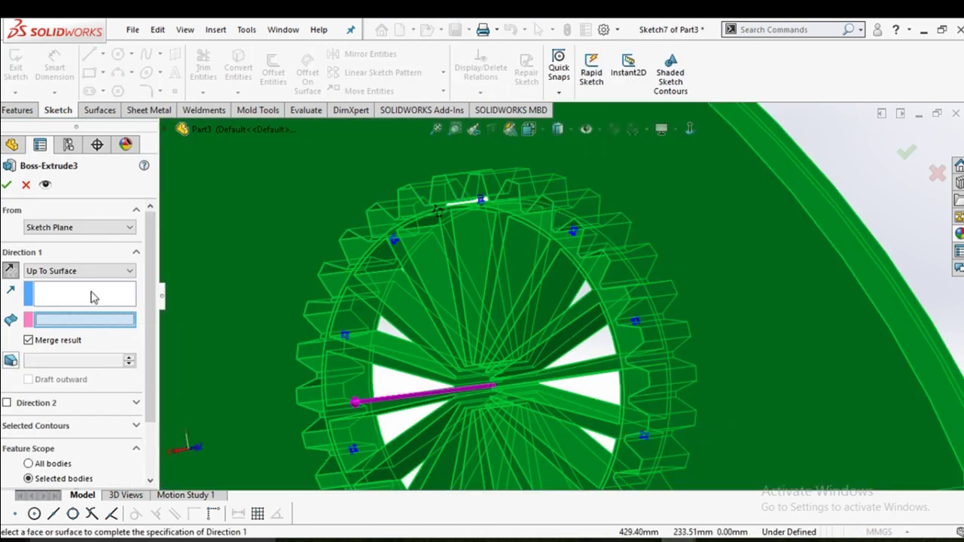
pyautogui.click(89, 296)
pyautogui.scroll(5, 447, 327)
pyautogui.moveTo(447, 327); pyautogui.dragTo(559, 226, button='middle')
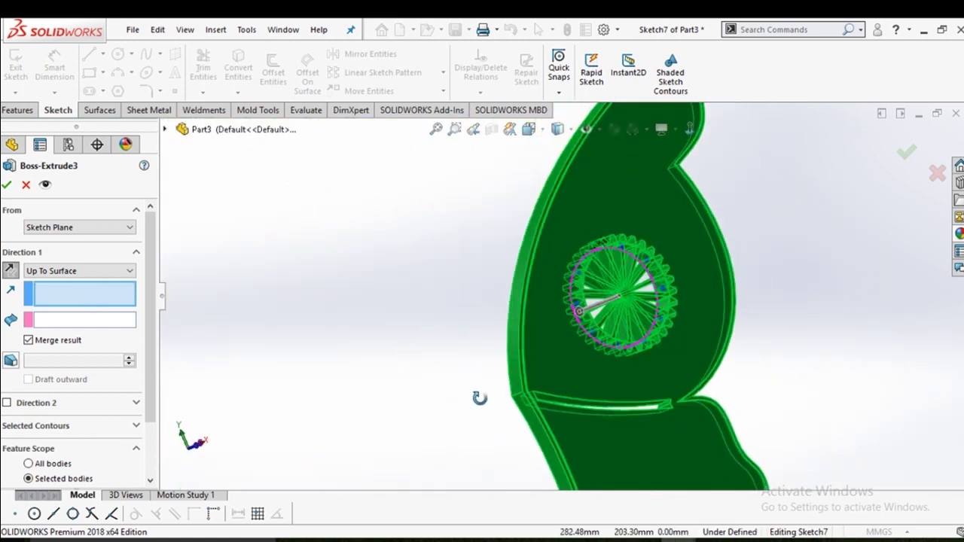
pyautogui.click(585, 199)
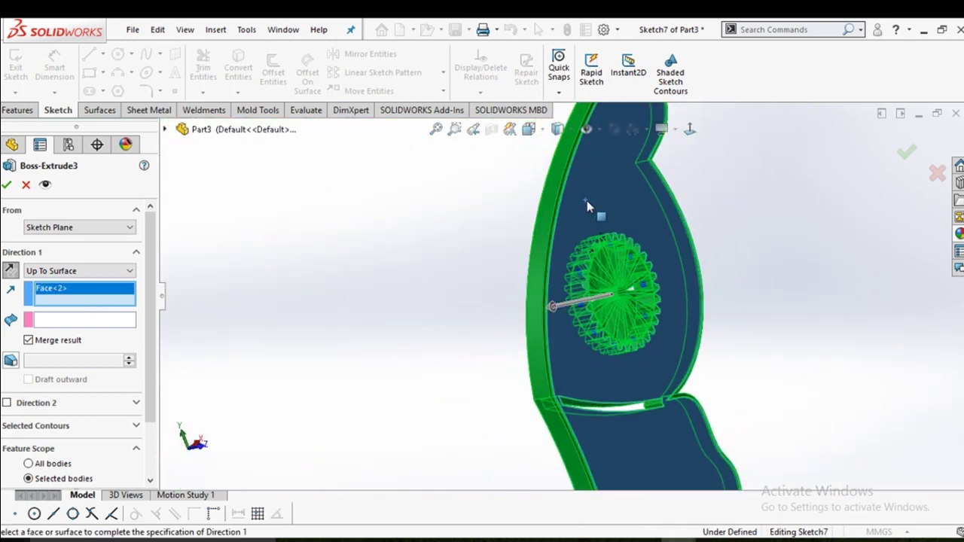
# Change the end condition to Blind at 31.00mm and uncheck Merge result
pyautogui.click(110, 273)
pyautogui.click(109, 283)
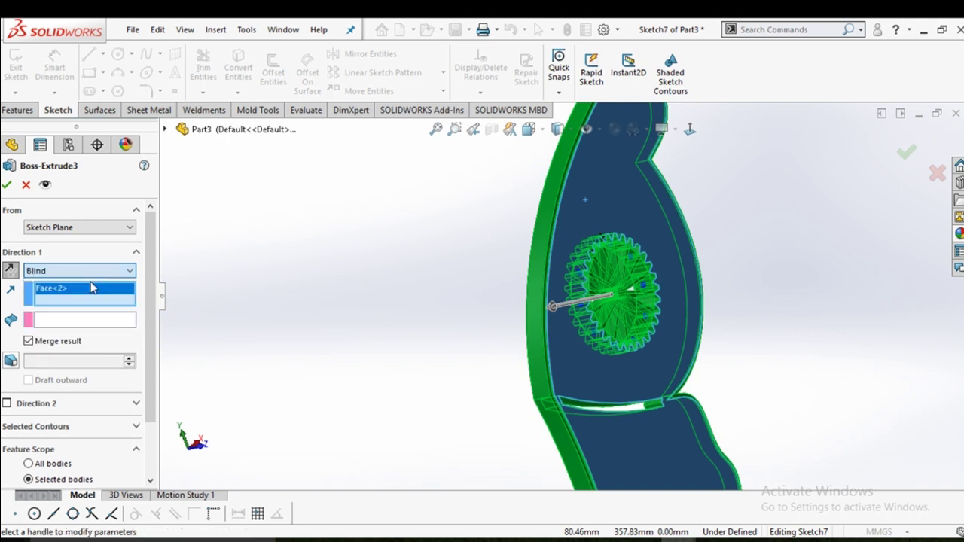
pyautogui.moveTo(354, 345)
pyautogui.mouseDown(button='middle')
pyautogui.moveTo(400, 327)
pyautogui.moveTo(377, 325)
pyautogui.moveTo(430, 323)
pyautogui.mouseUp(button='middle')
pyautogui.click(28, 342)
pyautogui.scroll(-2, 430, 323)
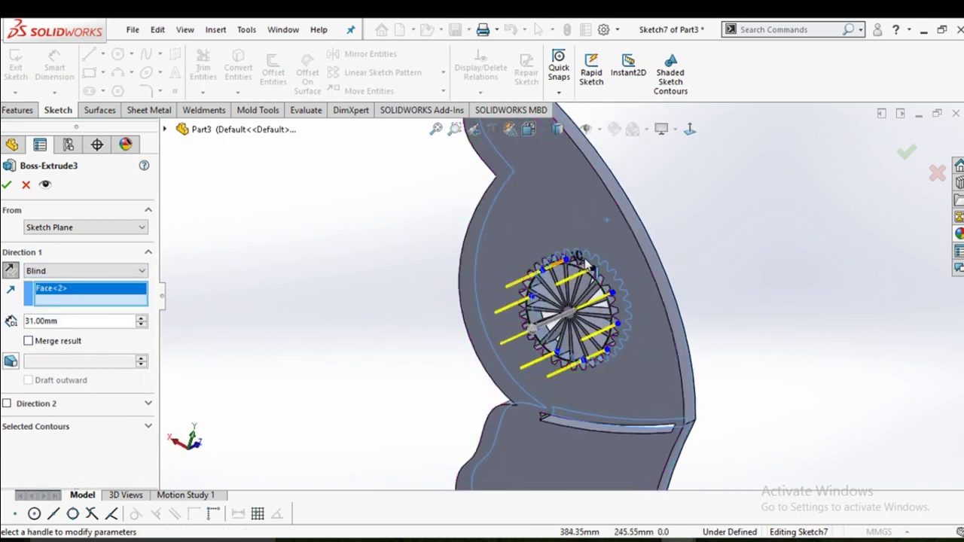
pyautogui.scroll(-5, 591, 279)
pyautogui.scroll(-3, 590, 290)
pyautogui.moveTo(591, 290)
pyautogui.mouseDown(button='middle')
pyautogui.moveTo(620, 263)
pyautogui.moveTo(646, 201)
pyautogui.moveTo(657, 233)
pyautogui.moveTo(637, 258)
pyautogui.mouseUp(button='middle')
# Switch Boss-Extrude3 to Mid Plane and step the depth down to 11.00mm
pyautogui.click(82, 271)
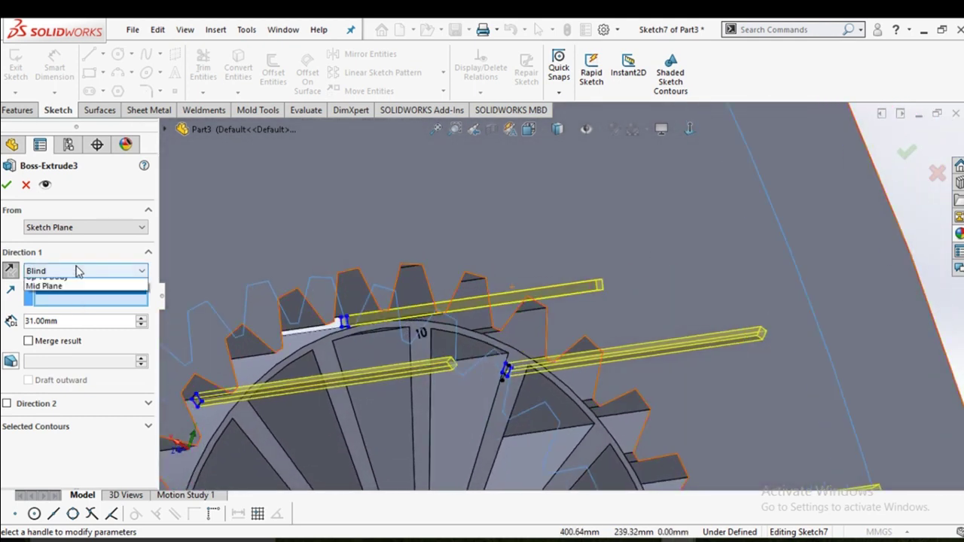
pyautogui.click(71, 343)
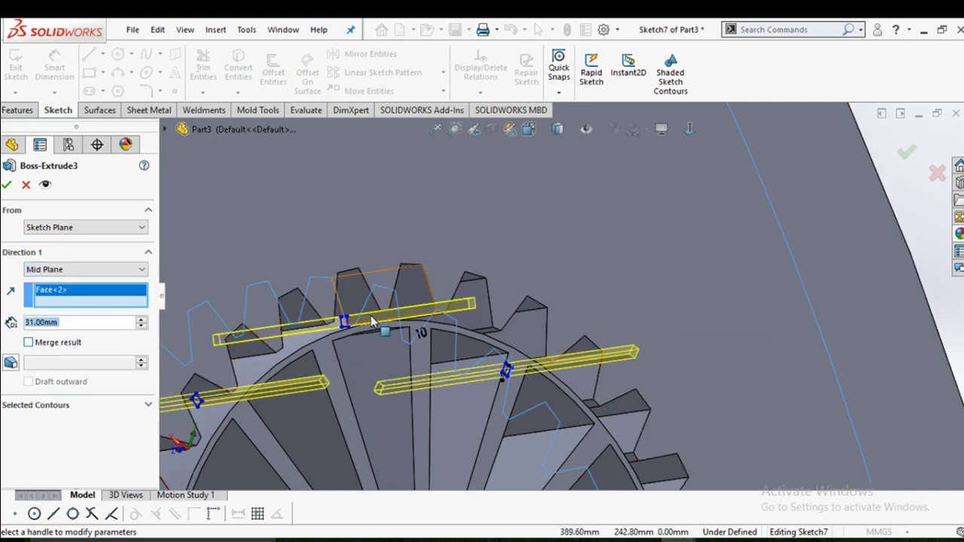
pyautogui.scroll(-5, 452, 361)
pyautogui.moveTo(452, 361); pyautogui.dragTo(430, 318, button='middle')
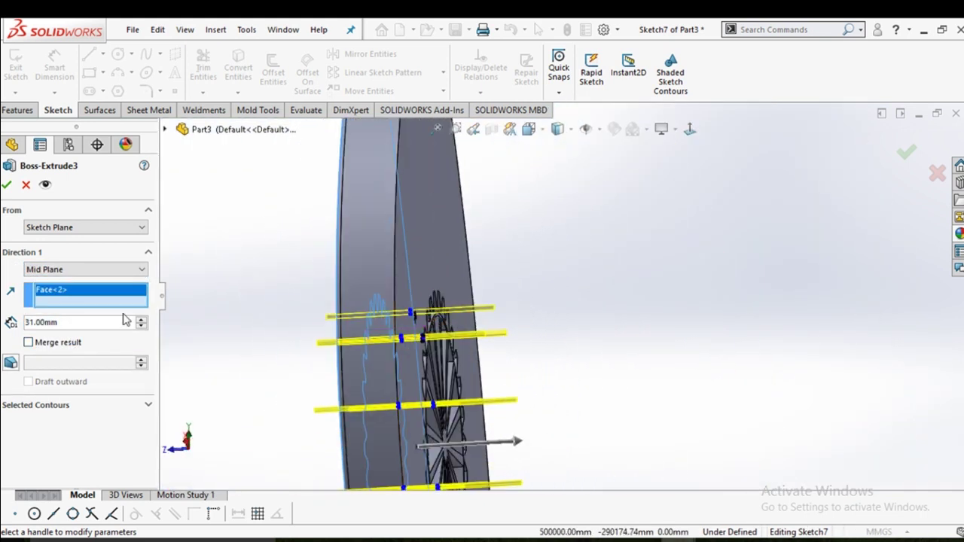
pyautogui.click(141, 327)
pyautogui.click(141, 327)
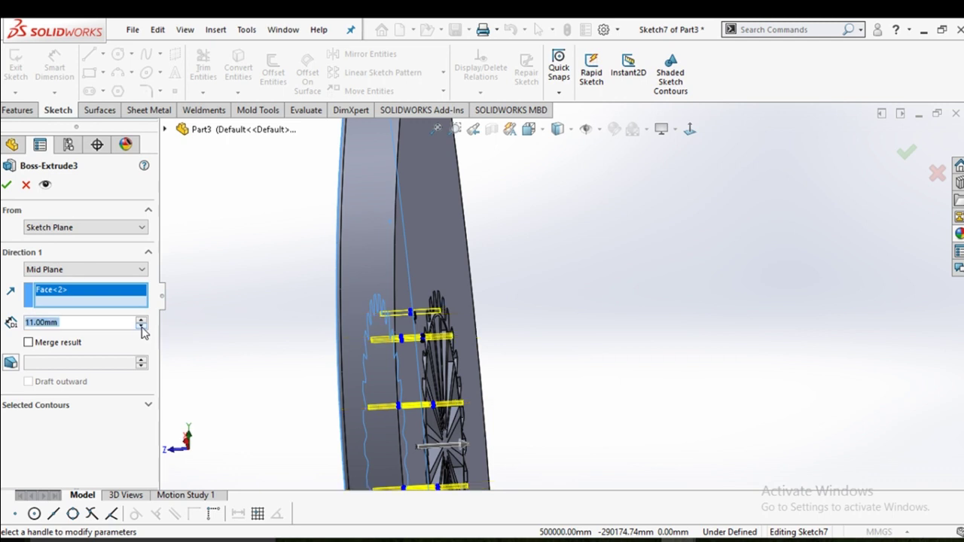
pyautogui.moveTo(273, 324); pyautogui.dragTo(492, 320, button='middle')
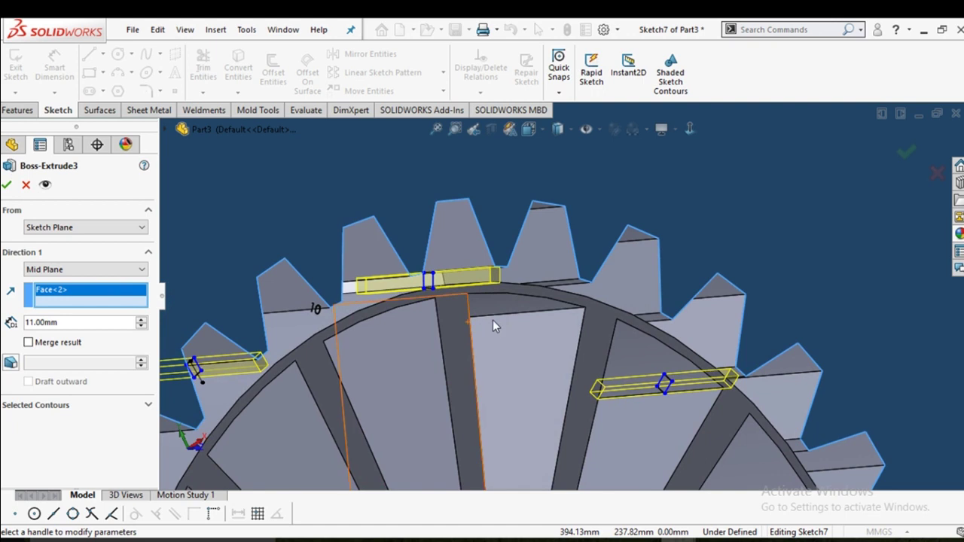
# Enter trial depths of 12 and 13 mm, then clear a 12.5 entry
pyautogui.click(73, 323)
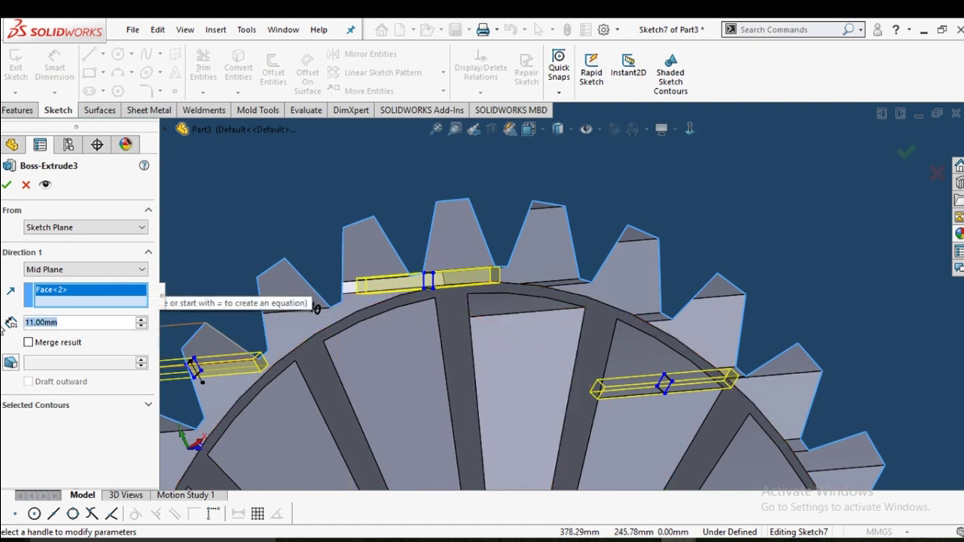
pyautogui.write('12')
pyautogui.press('Return')
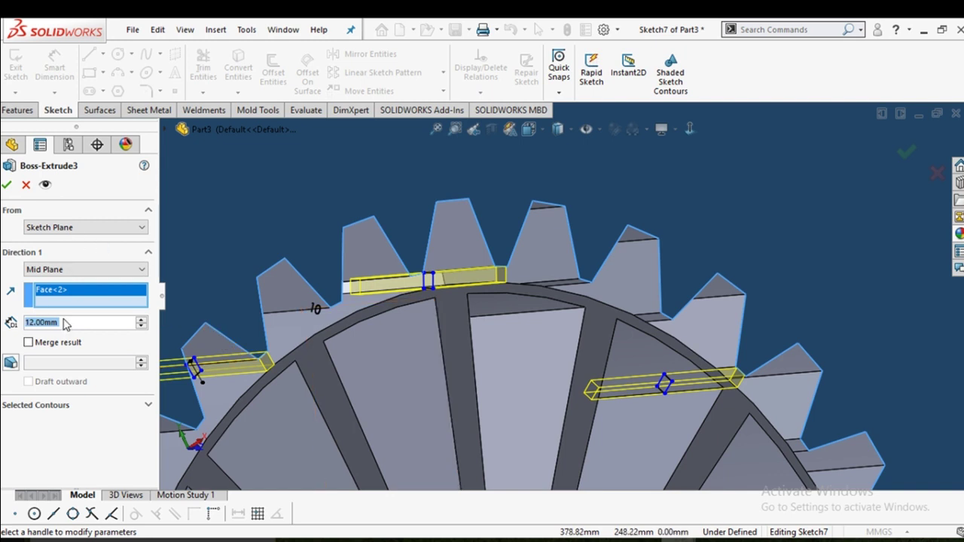
pyautogui.write('13')
pyautogui.press('Return')
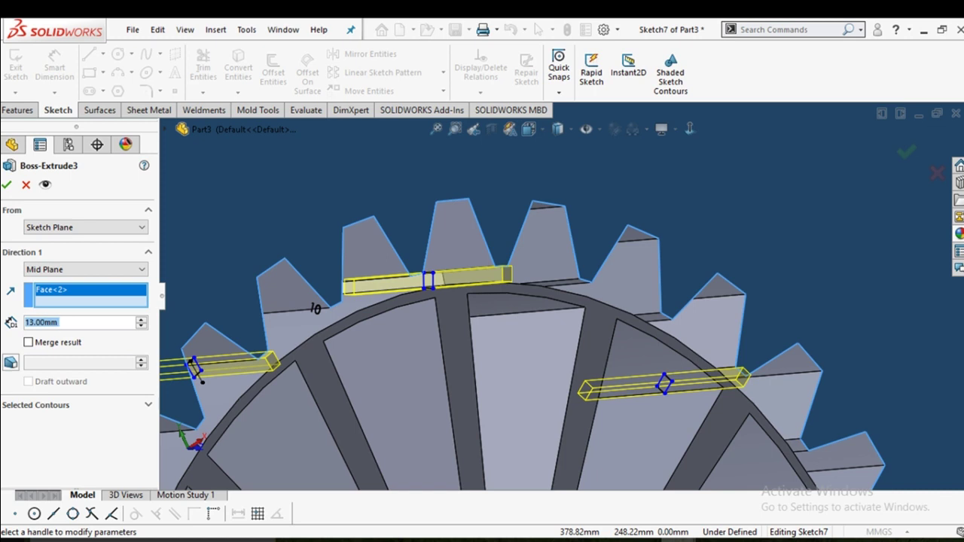
pyautogui.write('12.5')
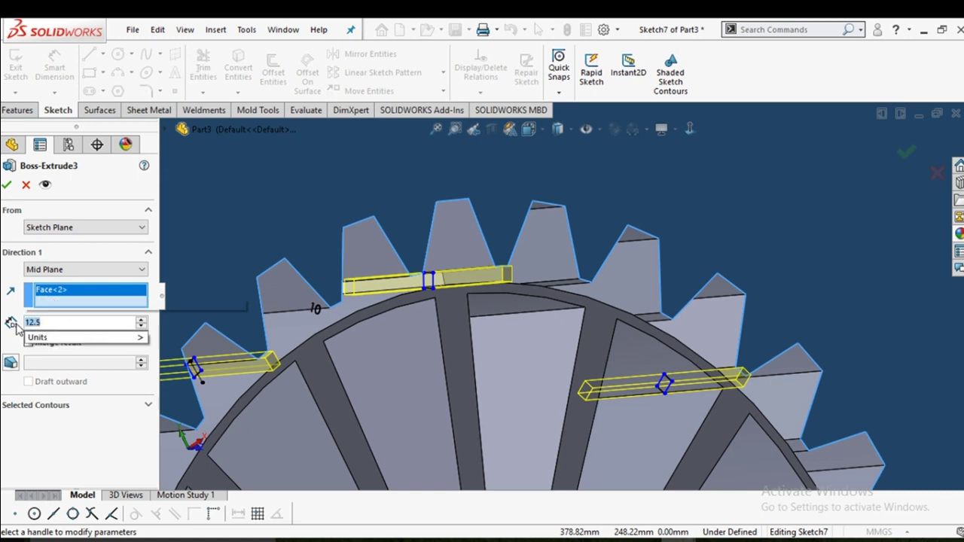
pyautogui.press('BackSpace')
# Commit the 12.00mm Mid Plane depth and accept the Boss-Extrude3 revision
pyautogui.write('12')
pyautogui.press('Return')
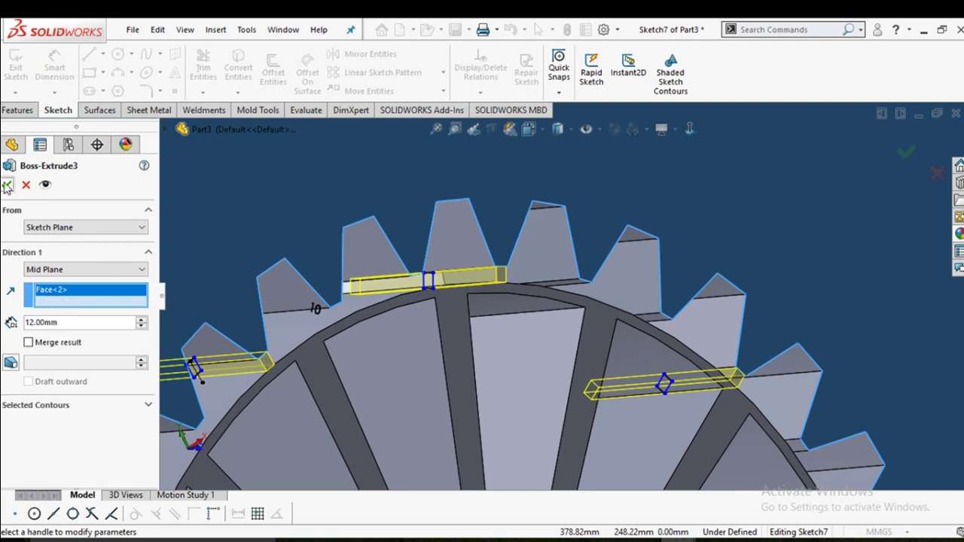
pyautogui.click(7, 185)
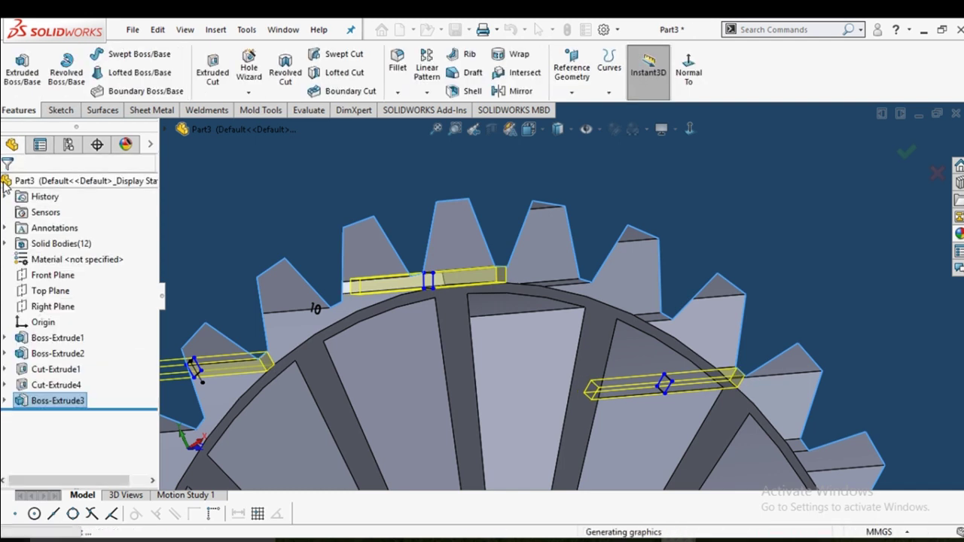
# Orbit and zoom around the solid gear to inspect it, then switch to the Front view
pyautogui.scroll(2, 345, 286)
pyautogui.scroll(4, 382, 302)
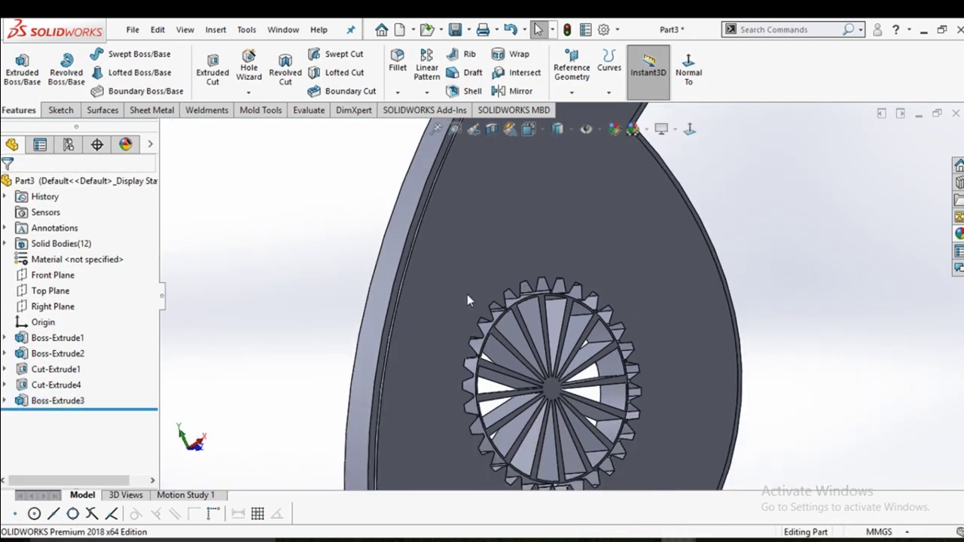
pyautogui.moveTo(466, 294)
pyautogui.mouseDown(button='middle')
pyautogui.moveTo(465, 356)
pyautogui.moveTo(571, 302)
pyautogui.moveTo(588, 260)
pyautogui.moveTo(607, 374)
pyautogui.mouseUp(button='middle')
pyautogui.scroll(-5, 574, 296)
pyautogui.scroll(-2, 574, 296)
pyautogui.scroll(3, 607, 375)
pyautogui.scroll(3, 585, 384)
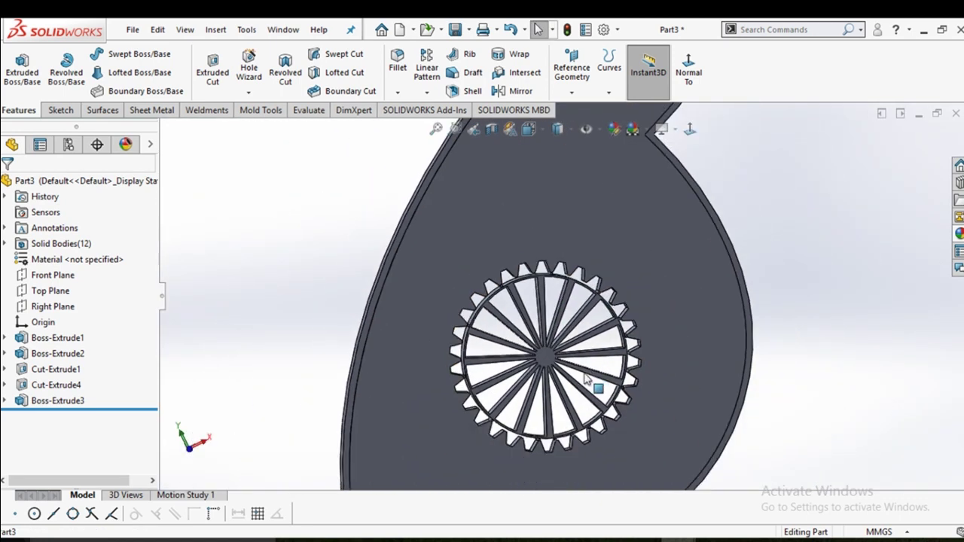
pyautogui.scroll(1, 535, 381)
pyautogui.moveTo(532, 382); pyautogui.dragTo(490, 365, button='middle')
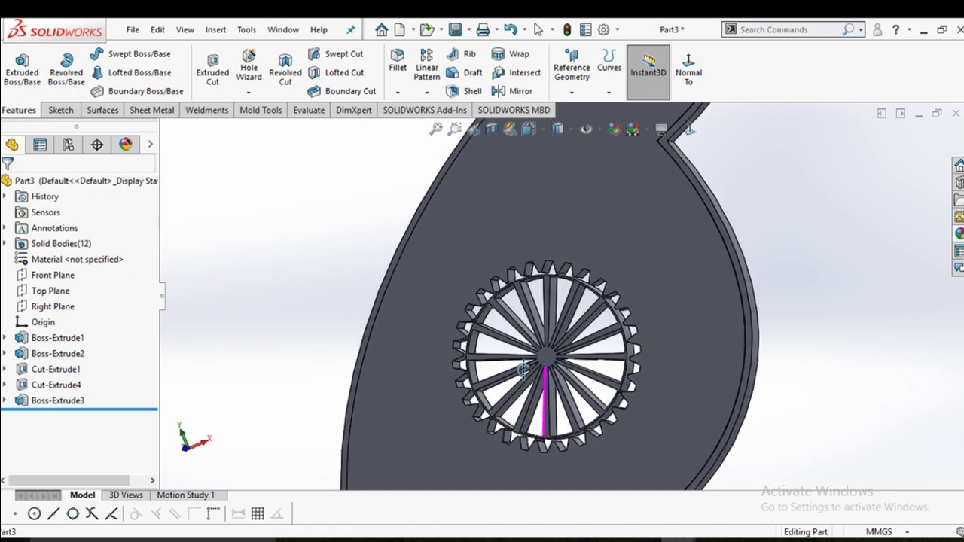
pyautogui.scroll(-5, 482, 361)
pyautogui.scroll(1, 542, 389)
pyautogui.scroll(4, 542, 390)
pyautogui.moveTo(542, 389)
pyautogui.mouseDown(button='middle')
pyautogui.moveTo(626, 415)
pyautogui.moveTo(620, 390)
pyautogui.moveTo(635, 325)
pyautogui.moveTo(624, 224)
pyautogui.moveTo(654, 349)
pyautogui.moveTo(633, 292)
pyautogui.moveTo(661, 331)
pyautogui.moveTo(637, 357)
pyautogui.moveTo(658, 340)
pyautogui.moveTo(646, 348)
pyautogui.mouseUp(button='middle')
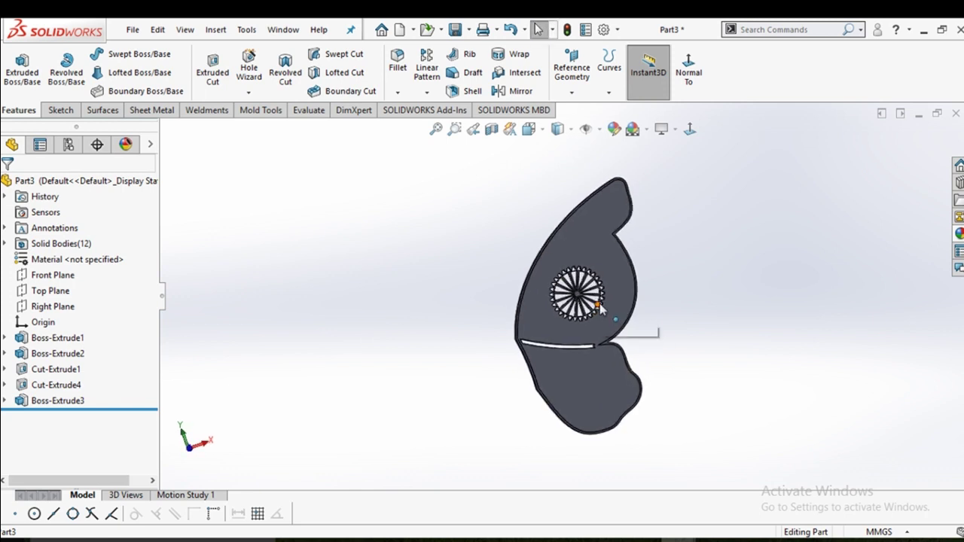
pyautogui.press('space')
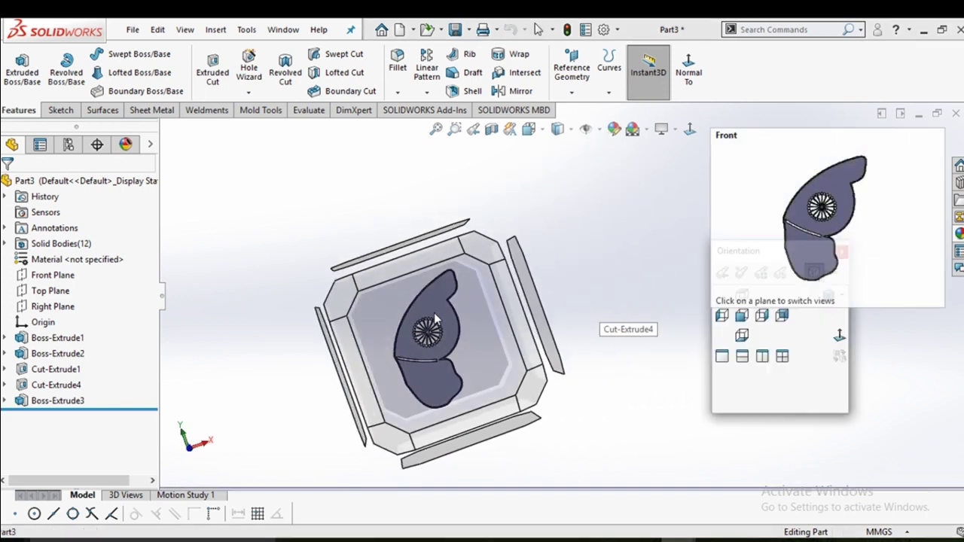
pyautogui.click(434, 313)
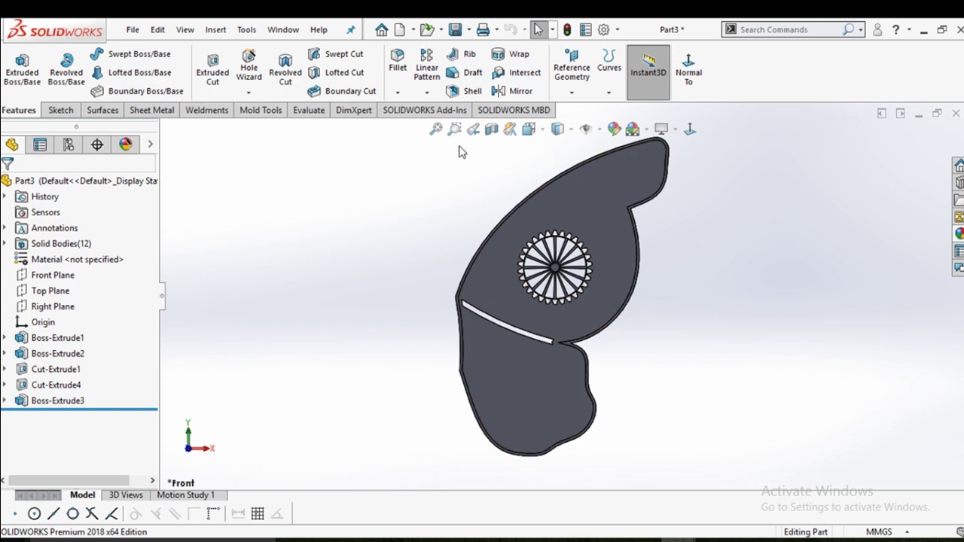
# On the plate face, draw a closed six-point spline vein below the slot in the lower lobe
pyautogui.click(582, 184)
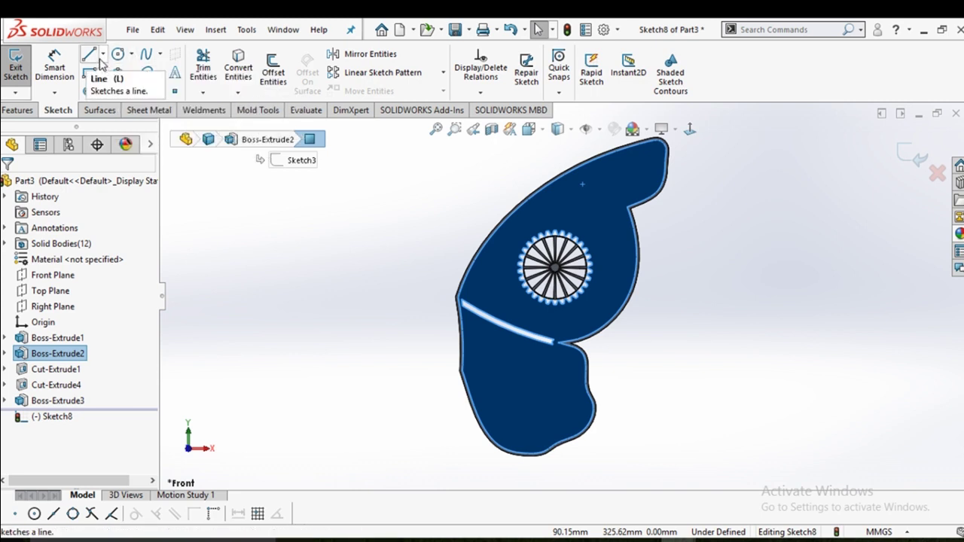
pyautogui.click(146, 55)
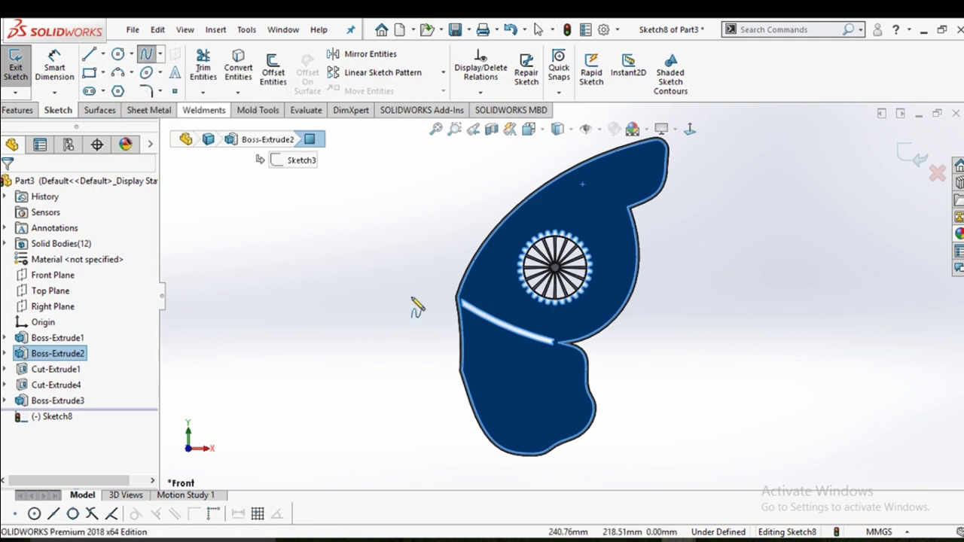
pyautogui.click(475, 334)
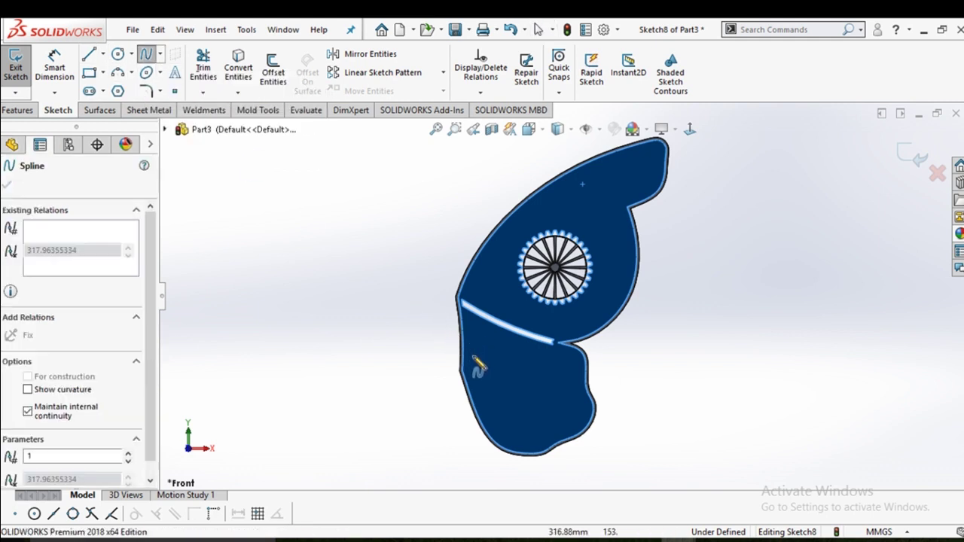
pyautogui.click(483, 398)
pyautogui.click(499, 437)
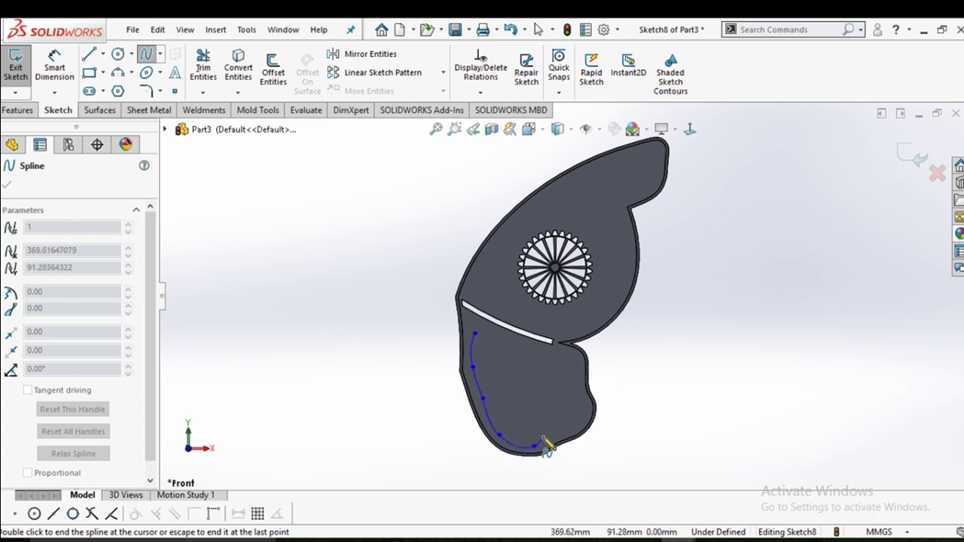
pyautogui.click(541, 437)
pyautogui.click(517, 418)
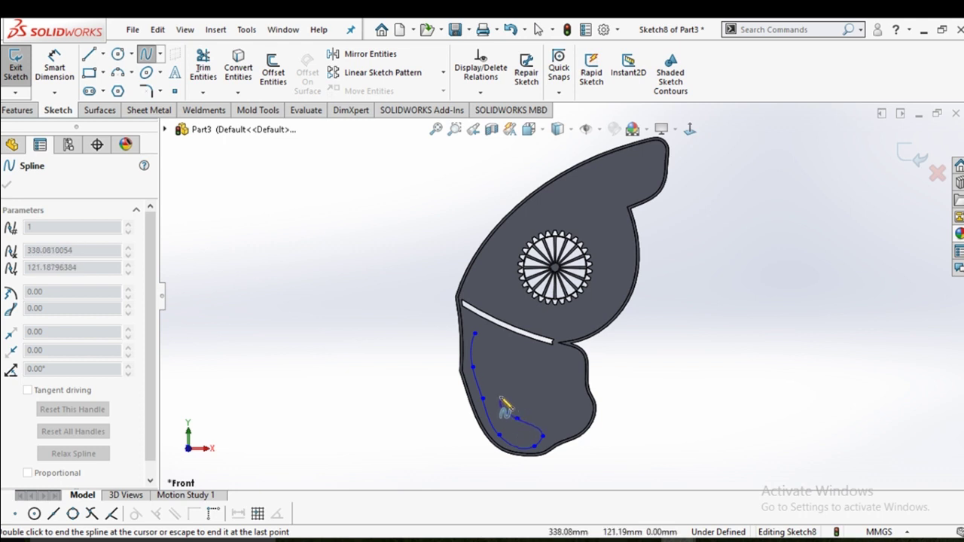
pyautogui.click(515, 401)
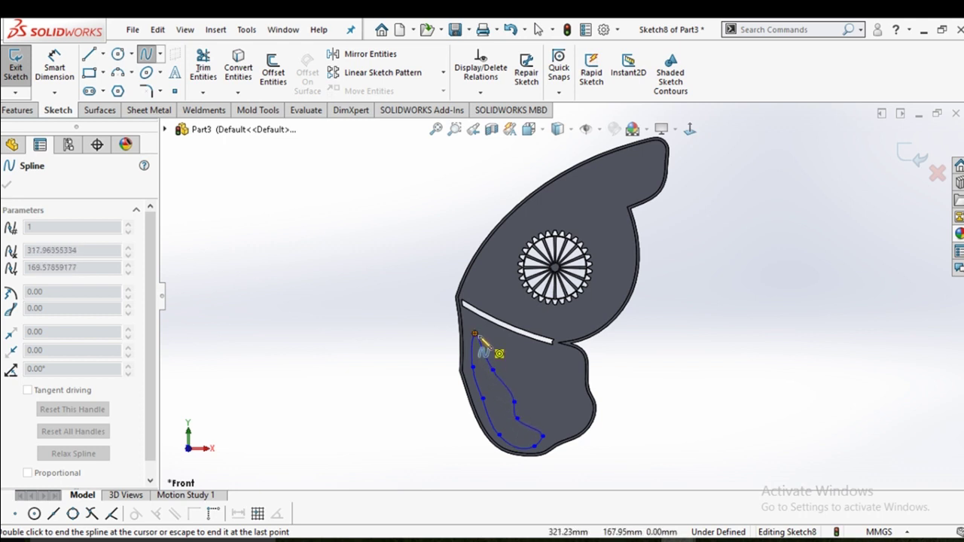
pyautogui.click(475, 335)
pyautogui.rightClick(484, 340)
# Begin a second spline near the first vein's top and run it down the lower lobe's right edge
pyautogui.click(513, 348)
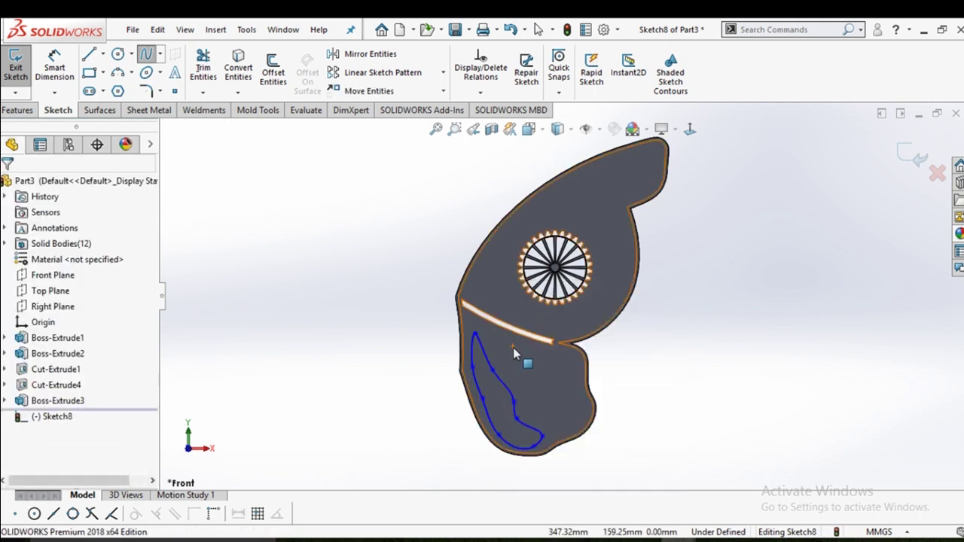
pyautogui.scroll(3, 550, 374)
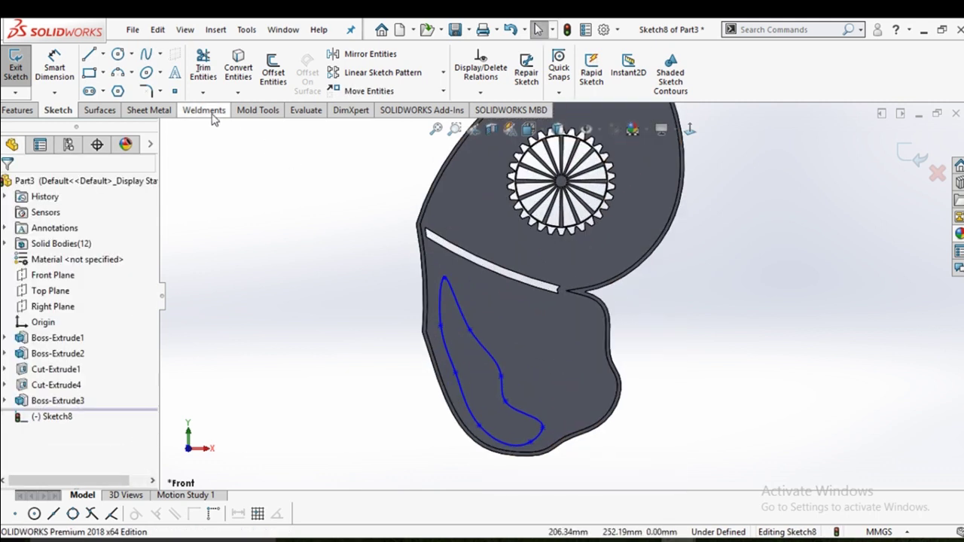
pyautogui.click(145, 55)
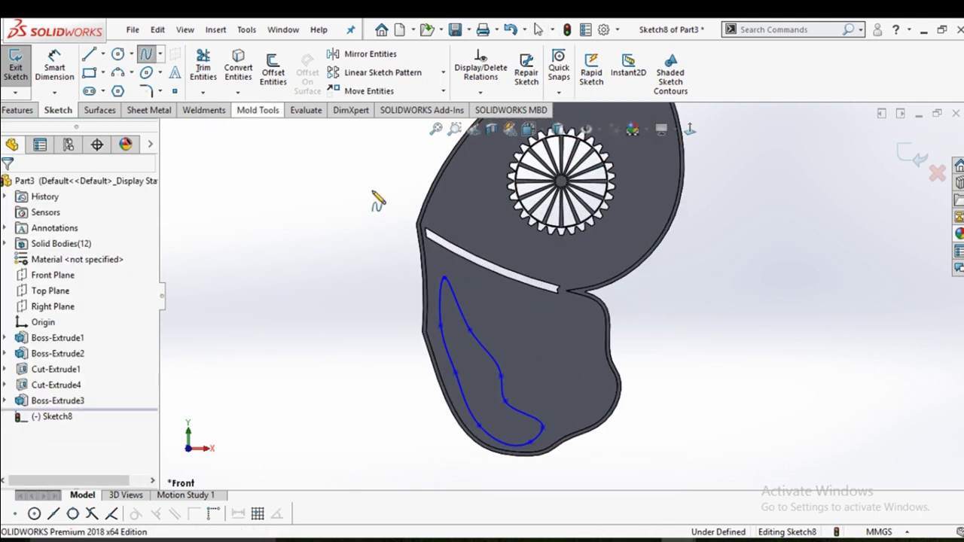
pyautogui.click(461, 279)
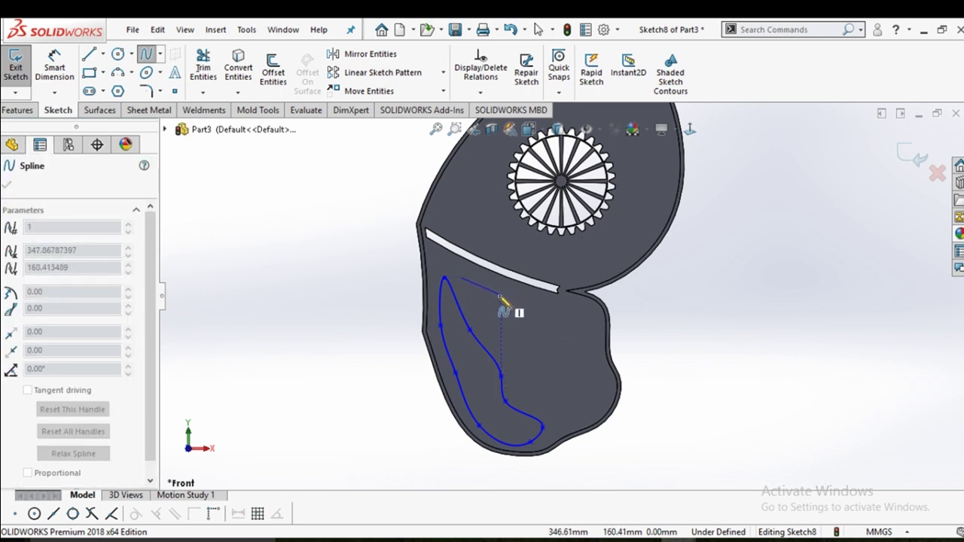
pyautogui.click(502, 295)
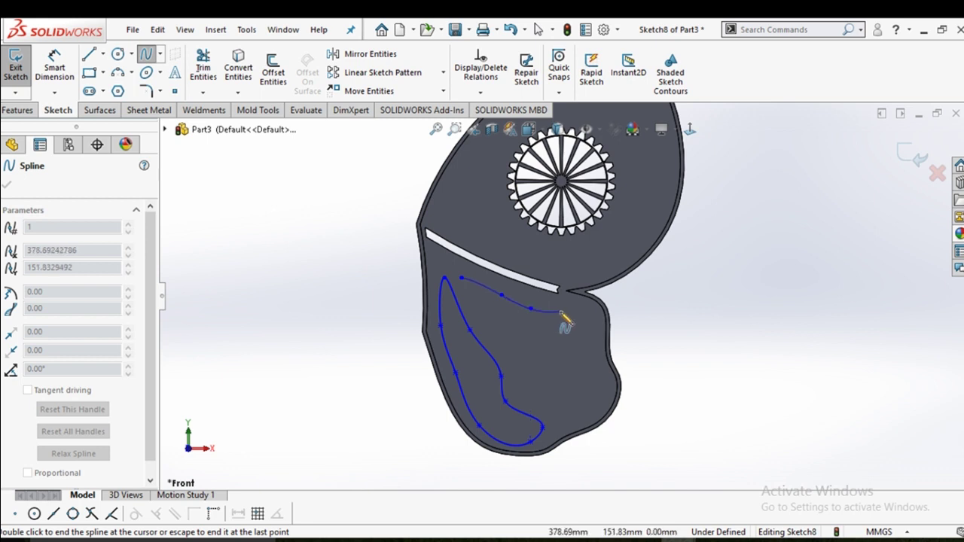
pyautogui.scroll(-3, 595, 346)
pyautogui.click(591, 355)
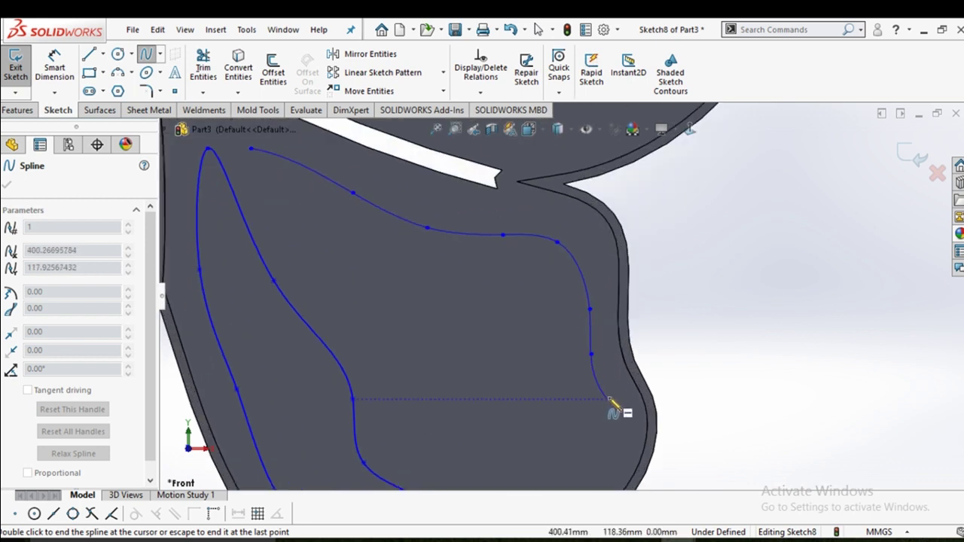
pyautogui.click(610, 400)
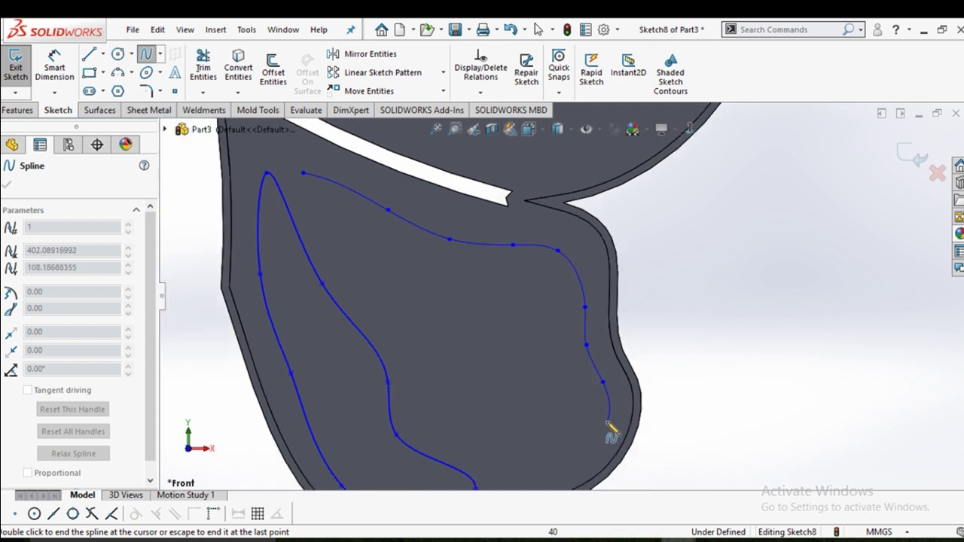
# Carry the second spline around the lobe's bottom and back up its middle, ending it with a double-click
pyautogui.scroll(-1, 608, 425)
pyautogui.scroll(2, 595, 435)
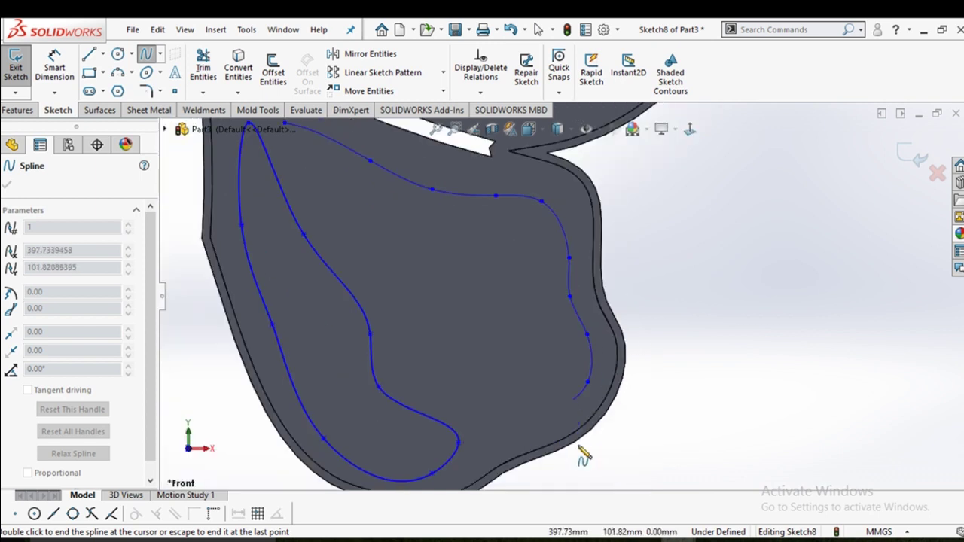
pyautogui.click(540, 418)
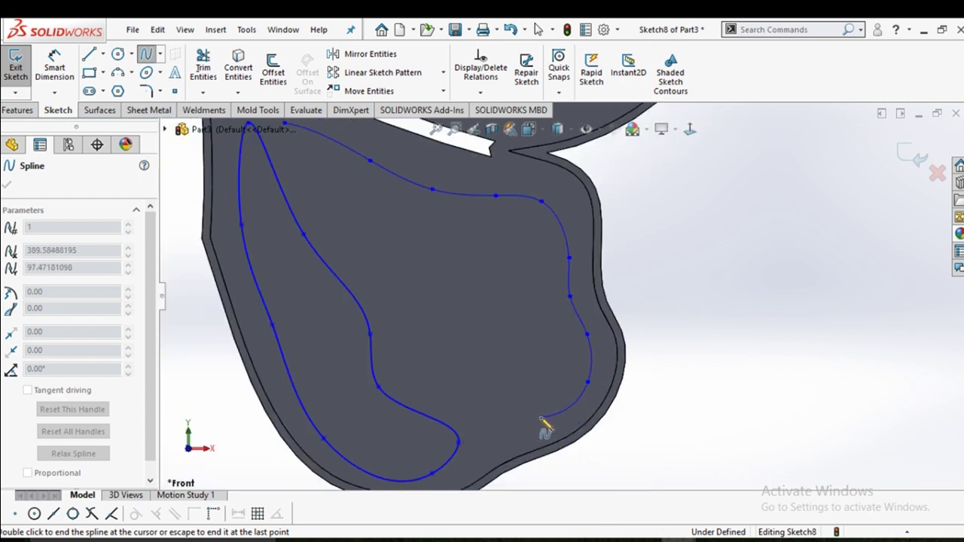
pyautogui.click(457, 388)
pyautogui.click(413, 357)
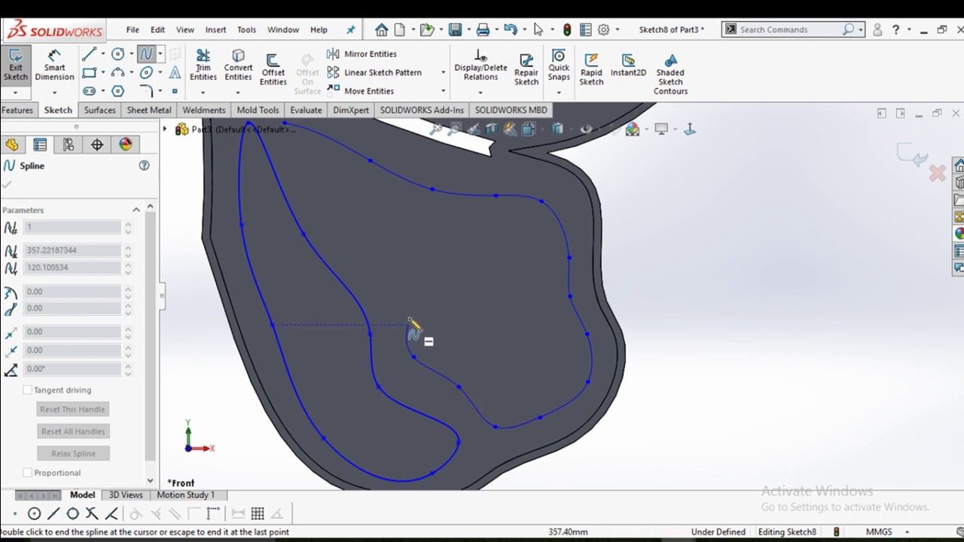
pyautogui.click(408, 302)
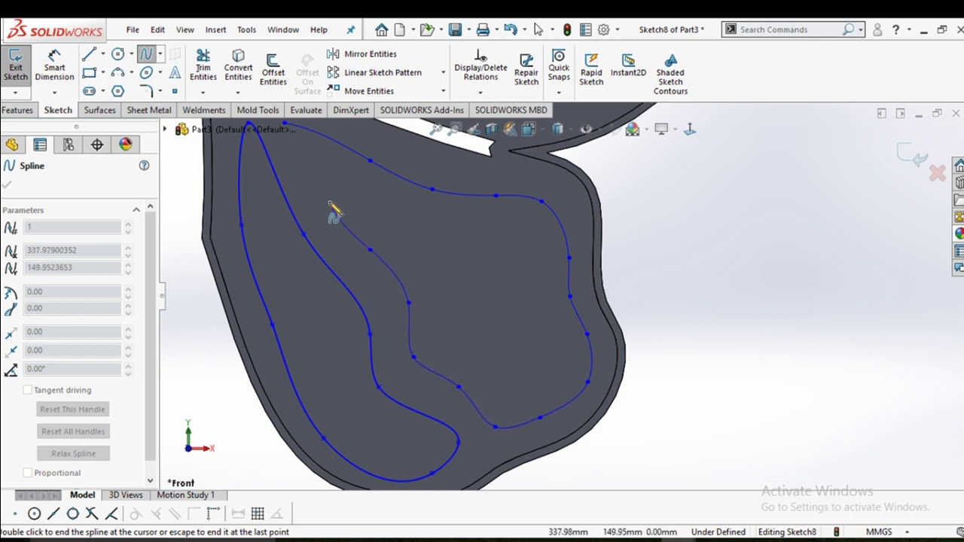
pyautogui.scroll(2, 331, 207)
pyautogui.scroll(-2, 391, 219)
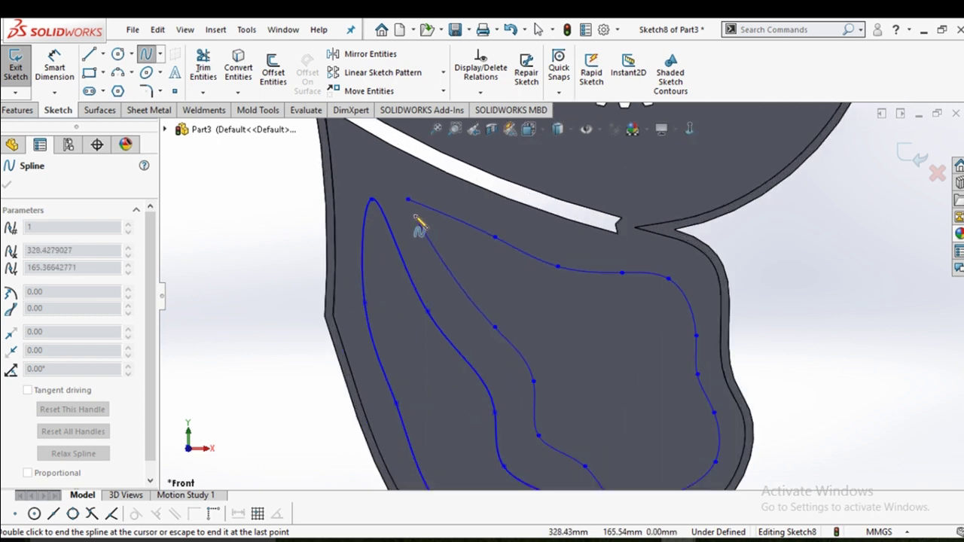
pyautogui.doubleClick(408, 202)
pyautogui.rightClick(410, 199)
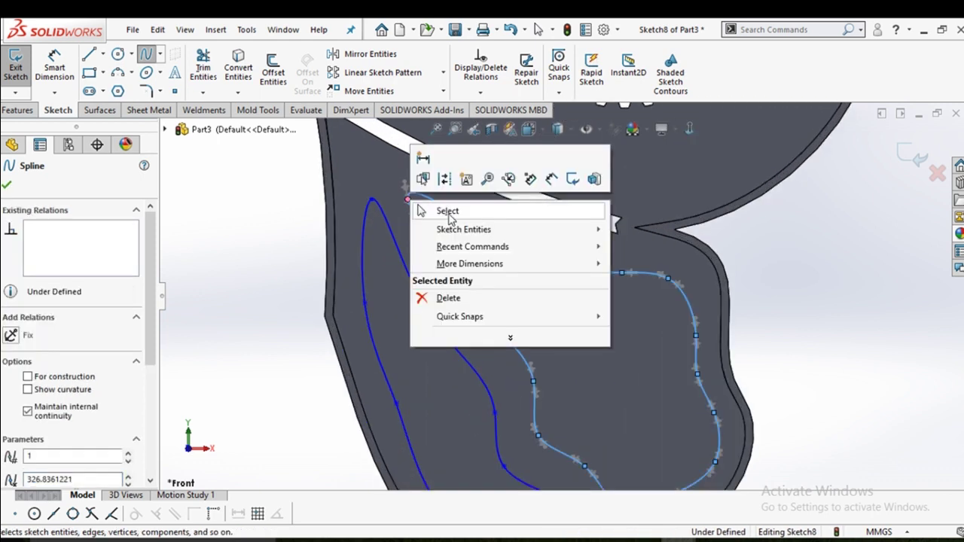
pyautogui.click(449, 212)
pyautogui.scroll(2, 527, 264)
pyautogui.scroll(2, 527, 264)
# Draw a closed four-point spline vein inside the wing's pointed upper tip
pyautogui.scroll(-1, 593, 255)
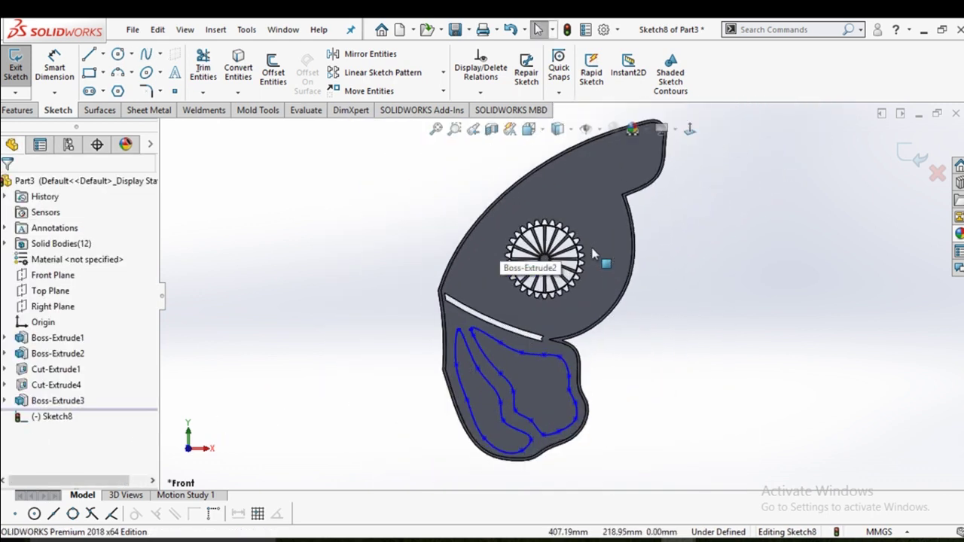
pyautogui.scroll(1, 590, 253)
pyautogui.scroll(-1, 587, 252)
pyautogui.scroll(1, 584, 252)
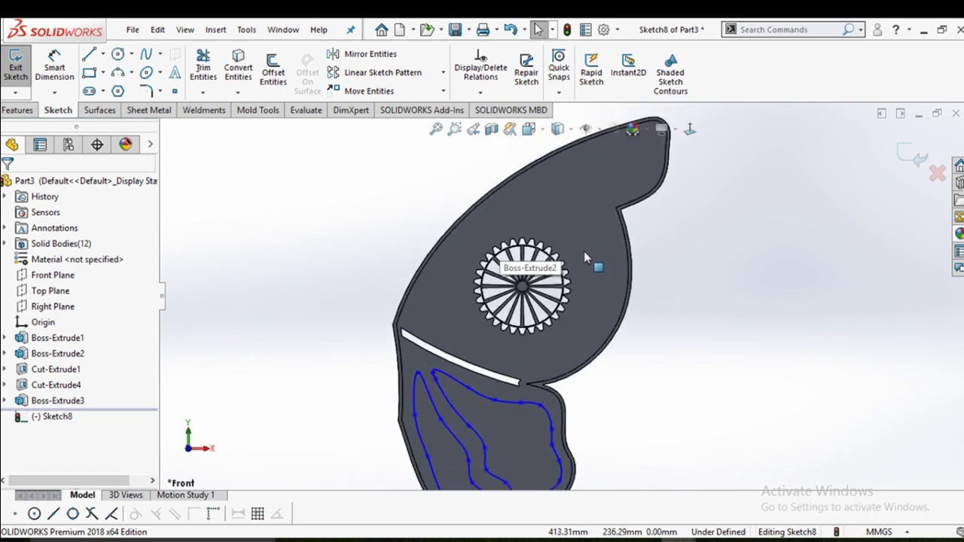
pyautogui.scroll(-3, 582, 245)
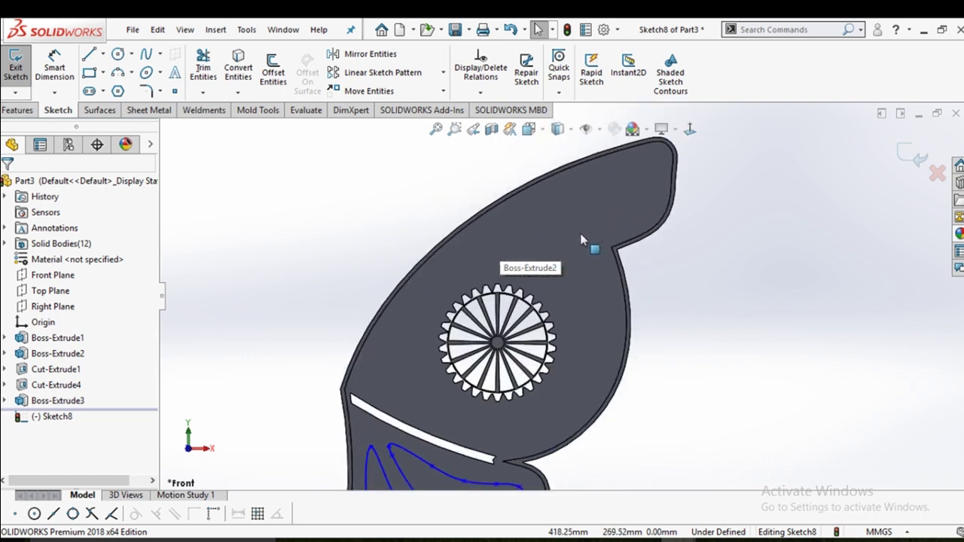
pyautogui.click(146, 55)
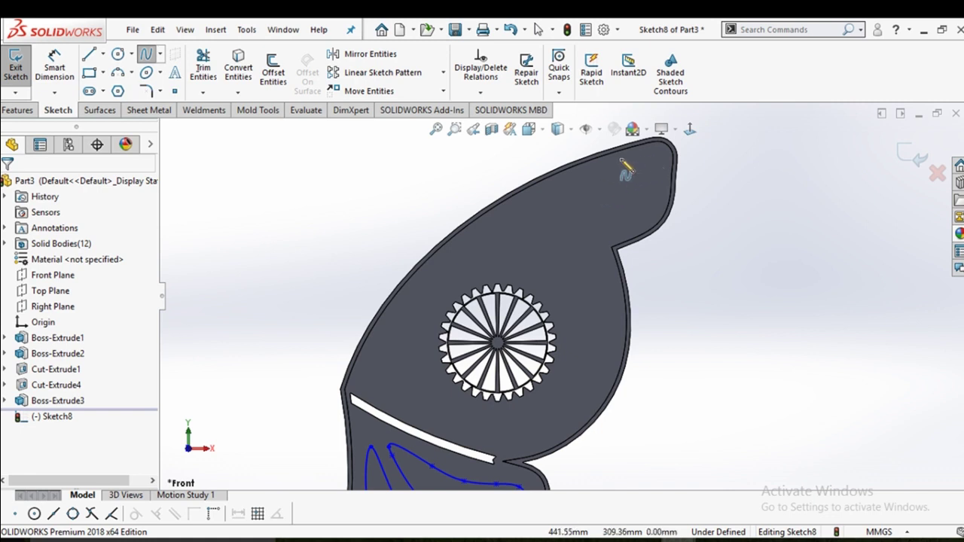
pyautogui.click(645, 154)
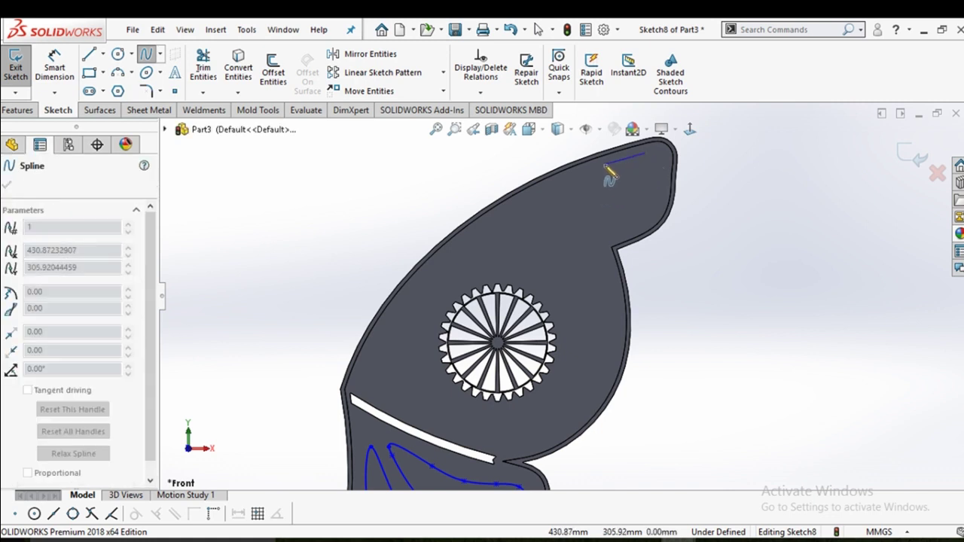
pyautogui.click(558, 182)
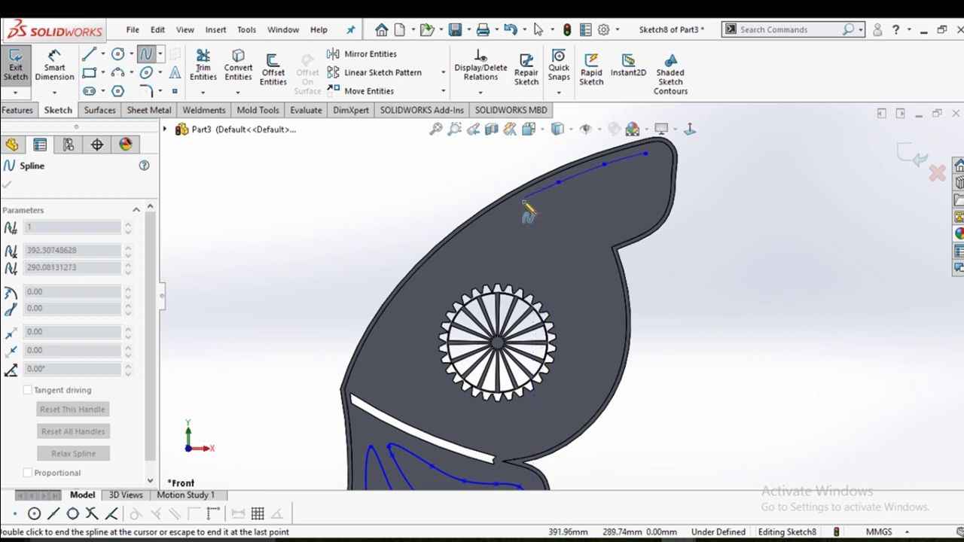
pyautogui.click(520, 205)
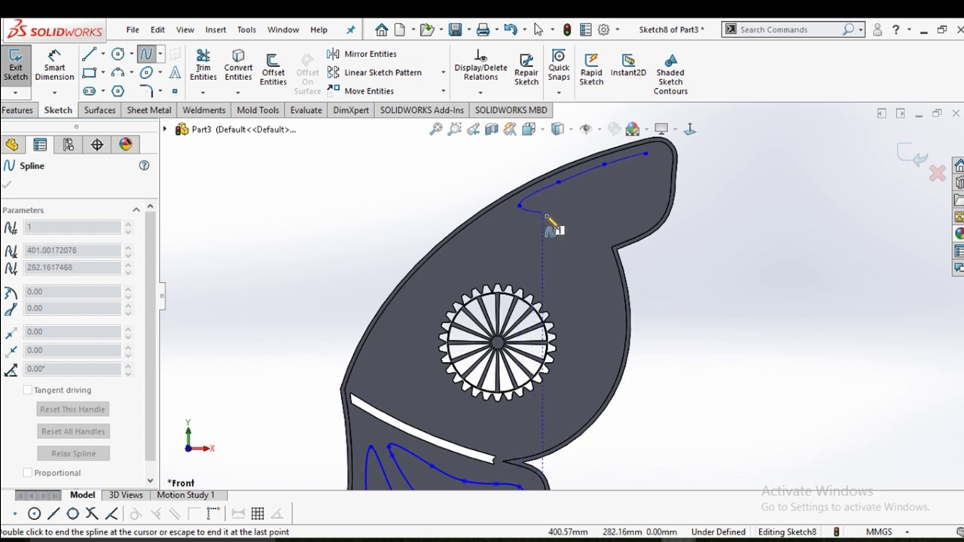
pyautogui.click(603, 239)
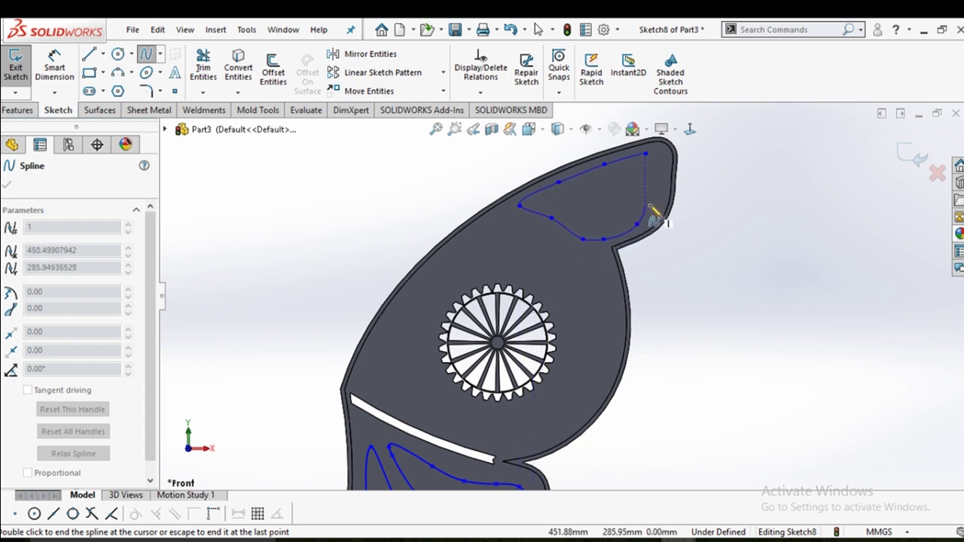
pyautogui.click(646, 154)
pyautogui.rightClick(652, 157)
# Start a wavy spline just above the gear and run it left to the loop's far end
pyautogui.click(655, 162)
pyautogui.scroll(2, 648, 196)
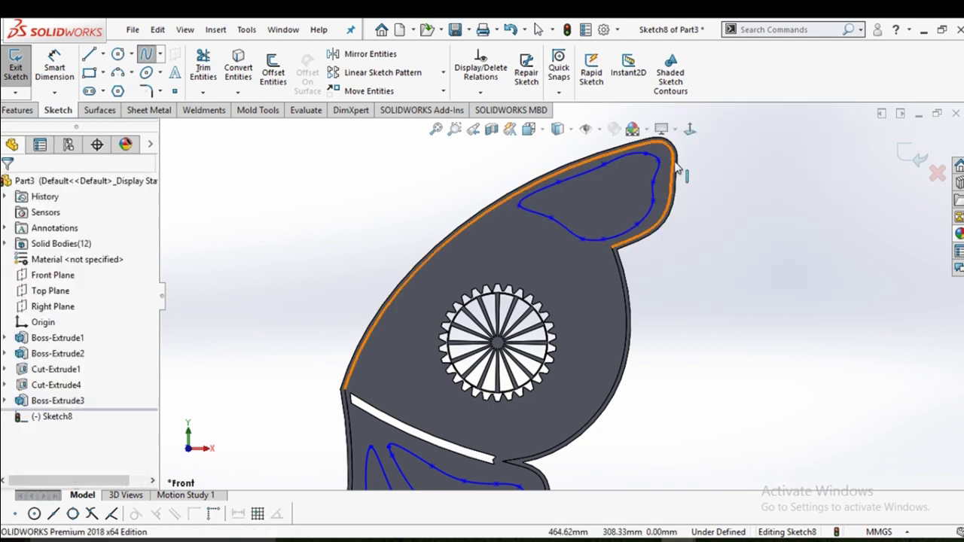
pyautogui.scroll(2, 637, 236)
pyautogui.scroll(-3, 610, 271)
pyautogui.scroll(2, 610, 317)
pyautogui.scroll(-2, 610, 317)
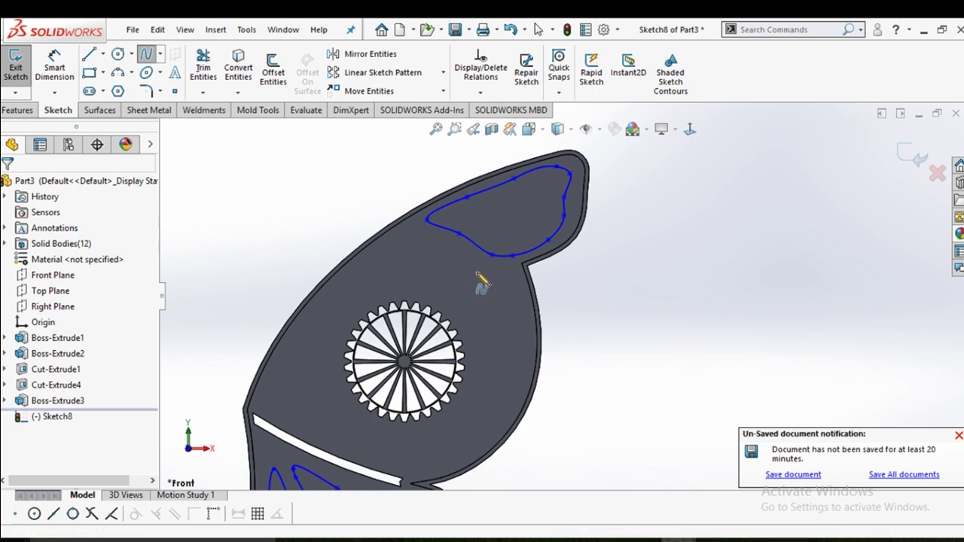
pyautogui.click(477, 272)
pyautogui.click(413, 244)
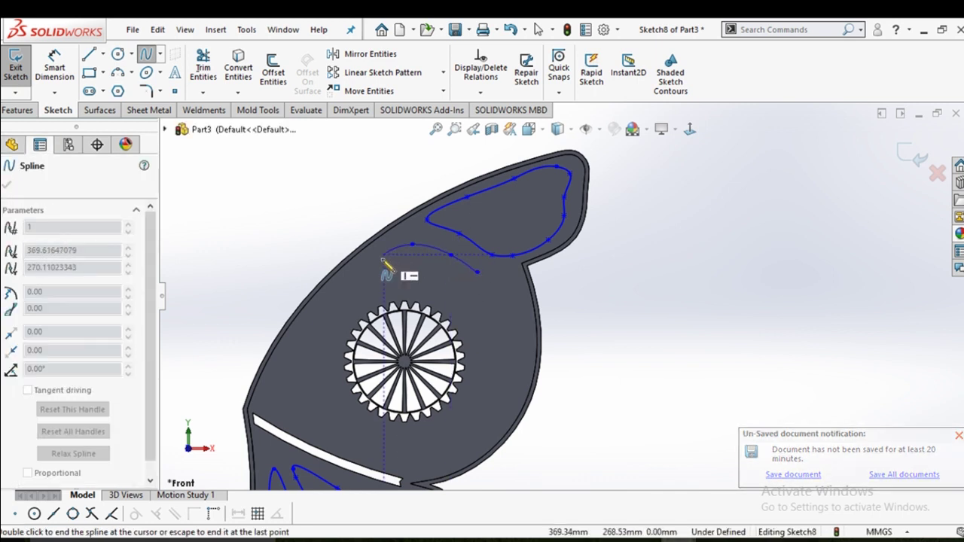
pyautogui.click(384, 254)
pyautogui.click(351, 279)
pyautogui.click(338, 288)
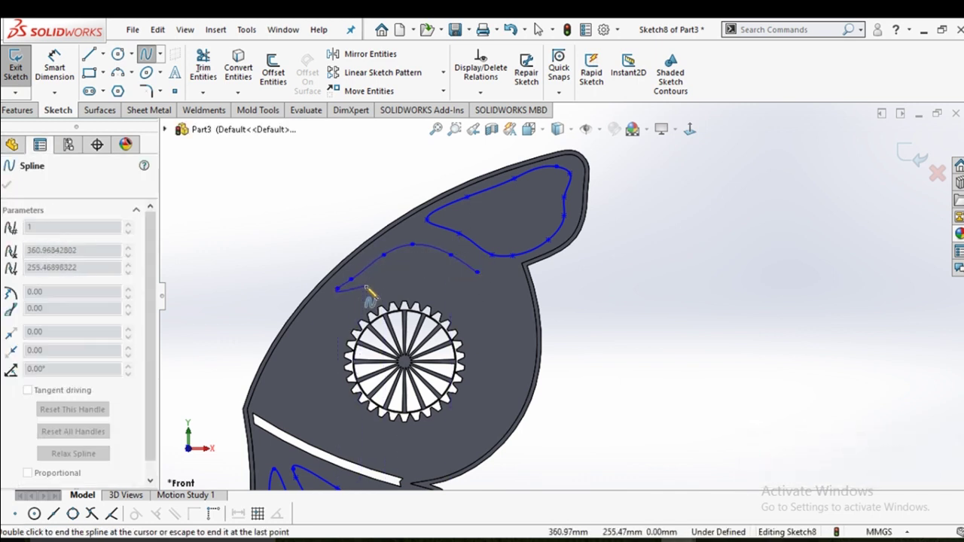
# Bring the wavy spline back along the gear's top and close it on its start point
pyautogui.click(366, 284)
pyautogui.click(384, 272)
pyautogui.click(420, 283)
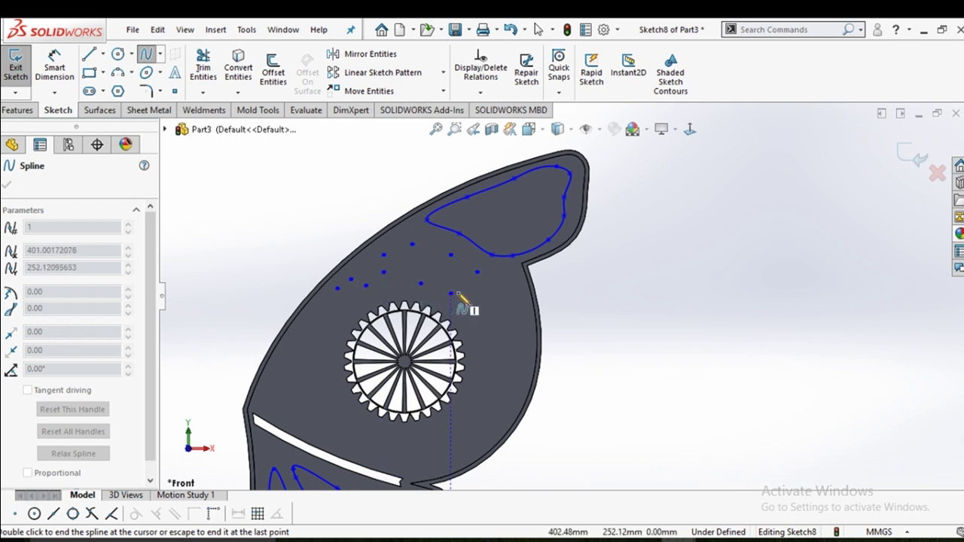
pyautogui.click(450, 292)
pyautogui.click(478, 271)
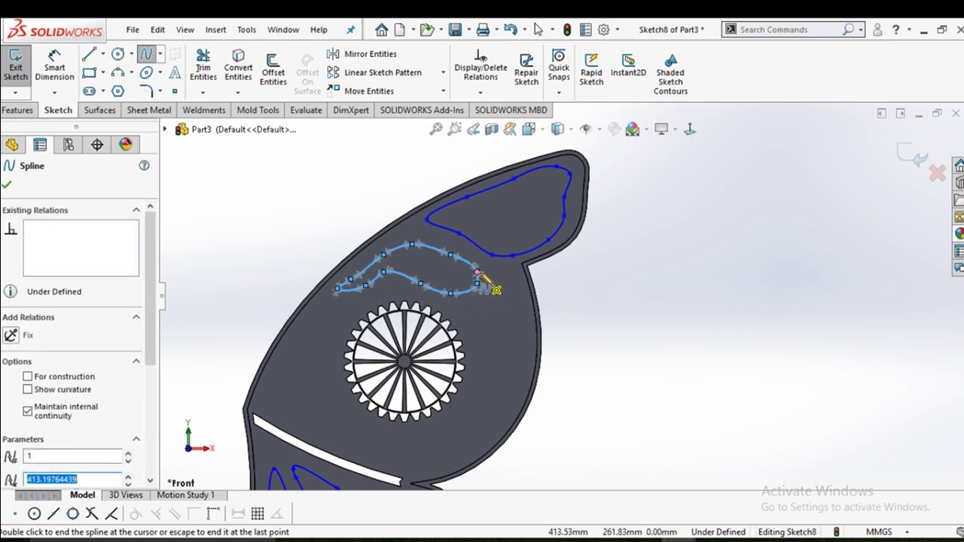
pyautogui.rightClick(477, 273)
pyautogui.click(514, 287)
pyautogui.scroll(5, 544, 315)
pyautogui.scroll(-3, 546, 315)
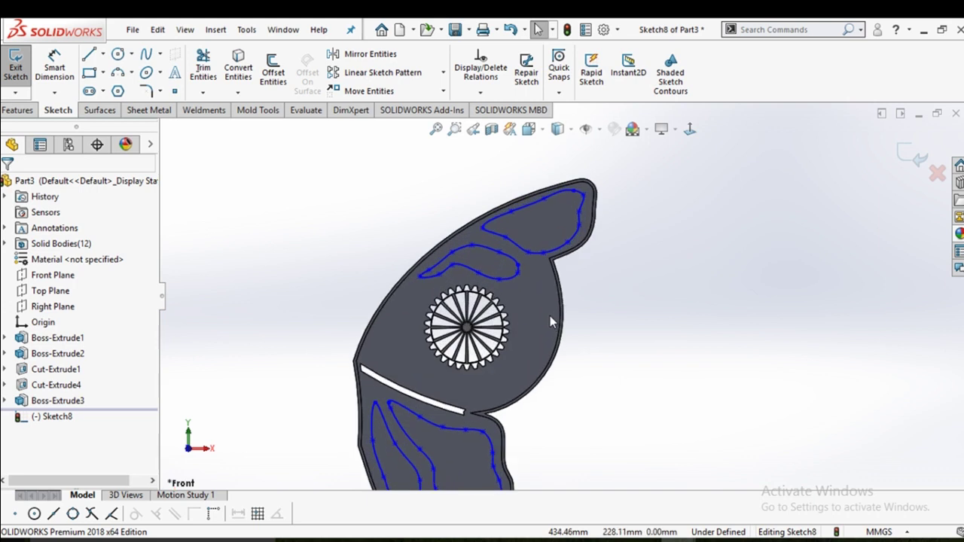
pyautogui.click(148, 57)
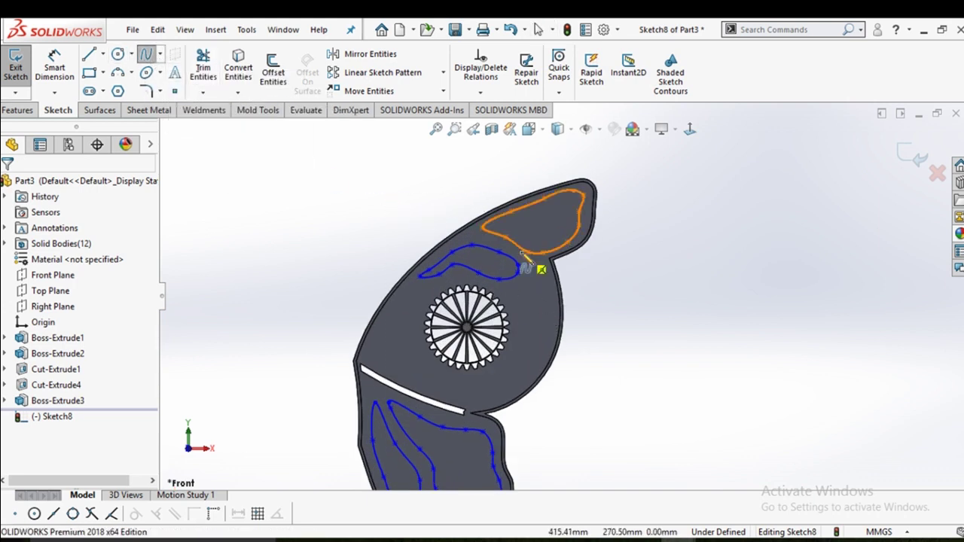
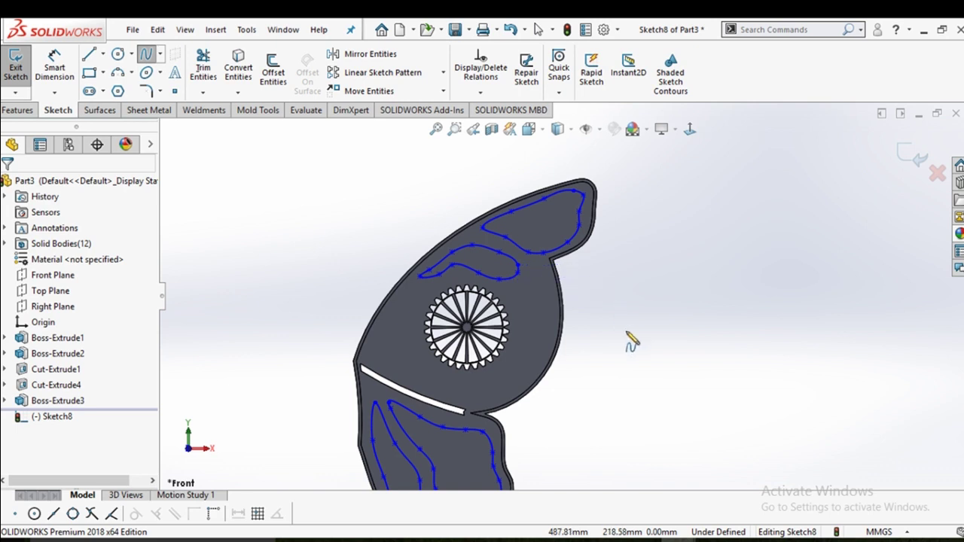
# Draw a closed spline loop in the wing's right lobe beside the wheel
pyautogui.click(547, 305)
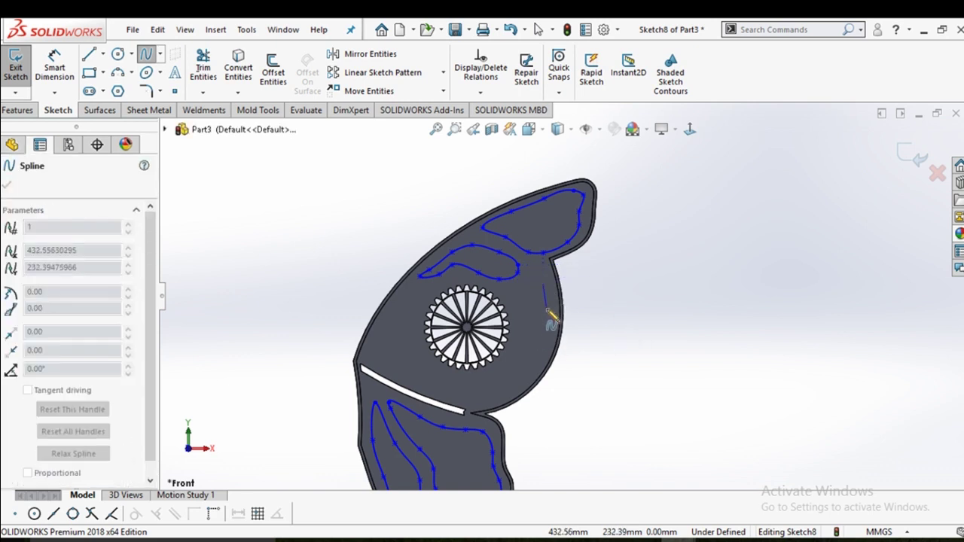
pyautogui.click(537, 354)
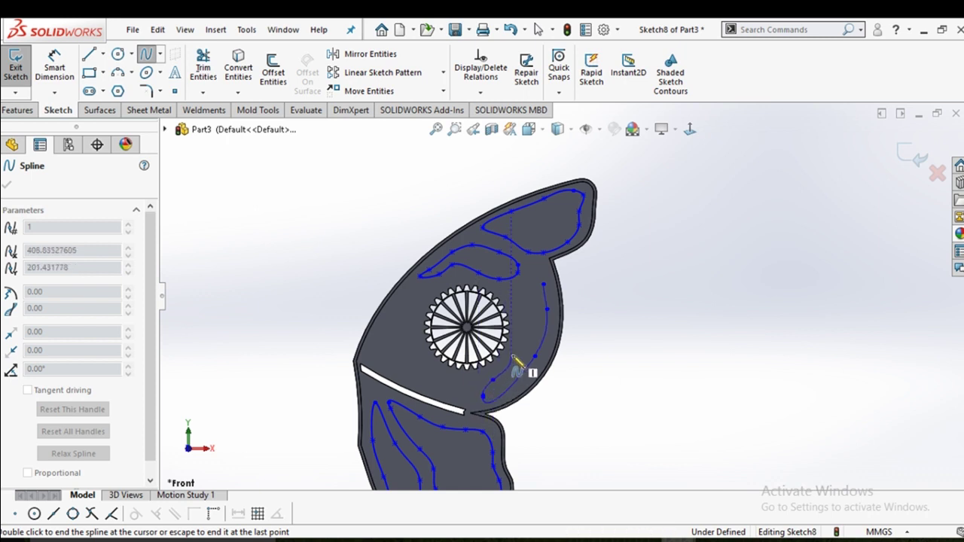
pyautogui.doubleClick(542, 285)
pyautogui.rightClick(543, 286)
pyautogui.click(575, 295)
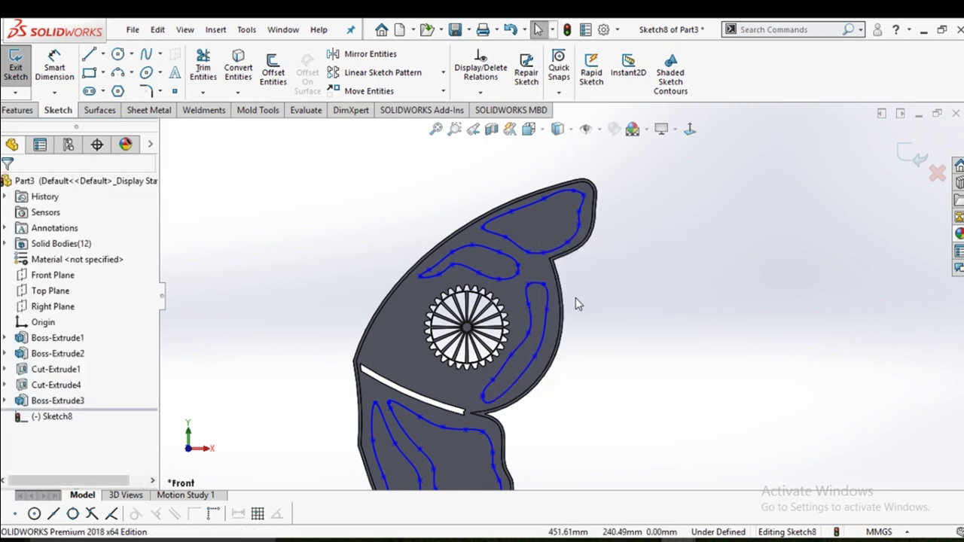
pyautogui.press('f')
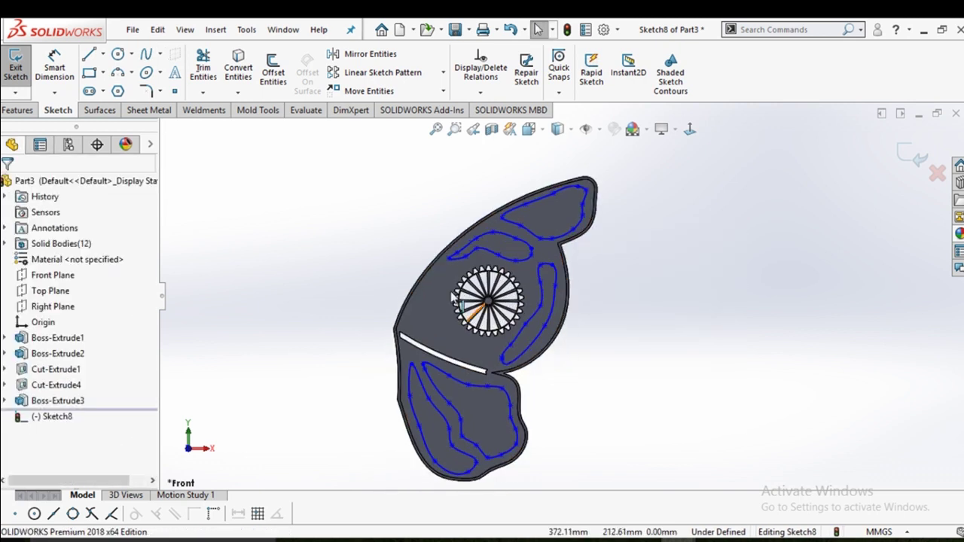
# Draw a second closed spline loop left of the wheel, above the slit
pyautogui.click(146, 59)
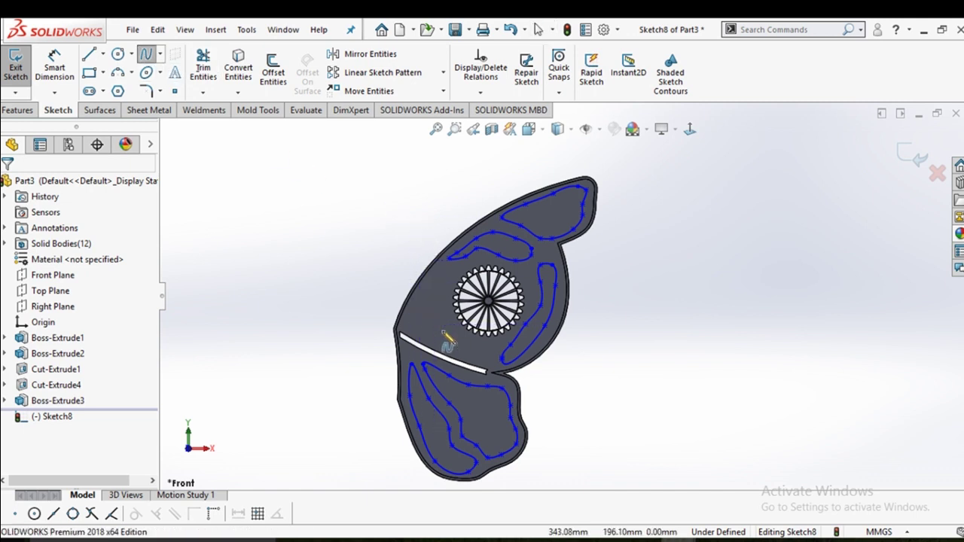
pyautogui.click(442, 288)
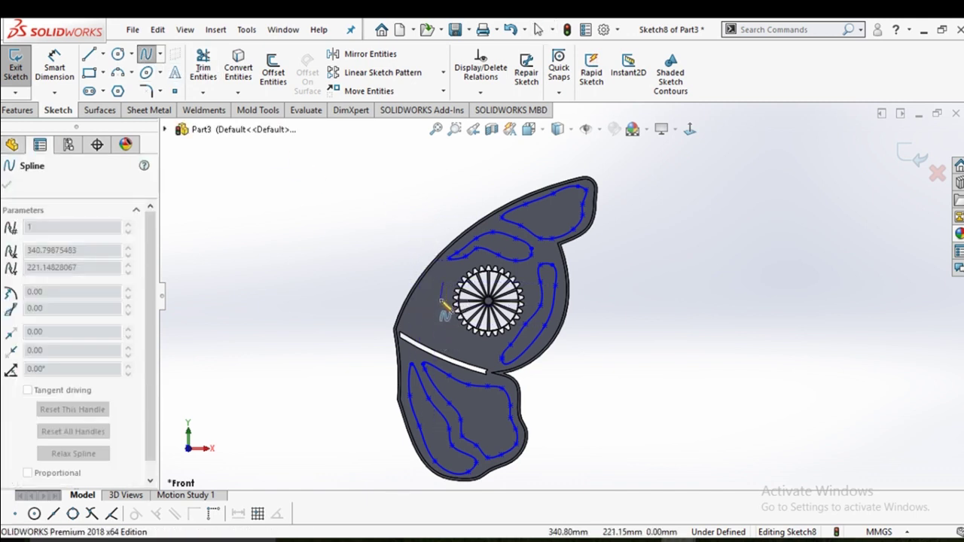
pyautogui.click(443, 324)
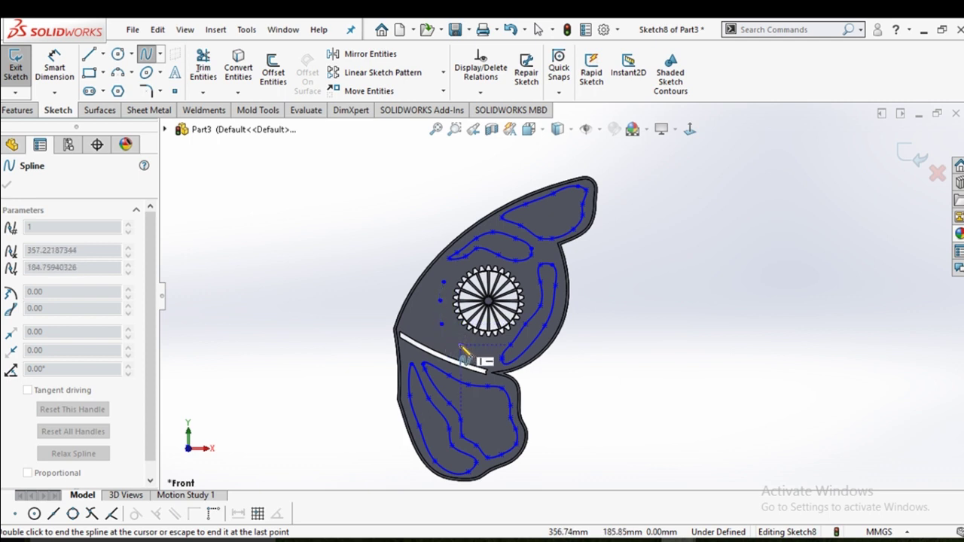
pyautogui.click(457, 345)
pyautogui.scroll(-2, 425, 332)
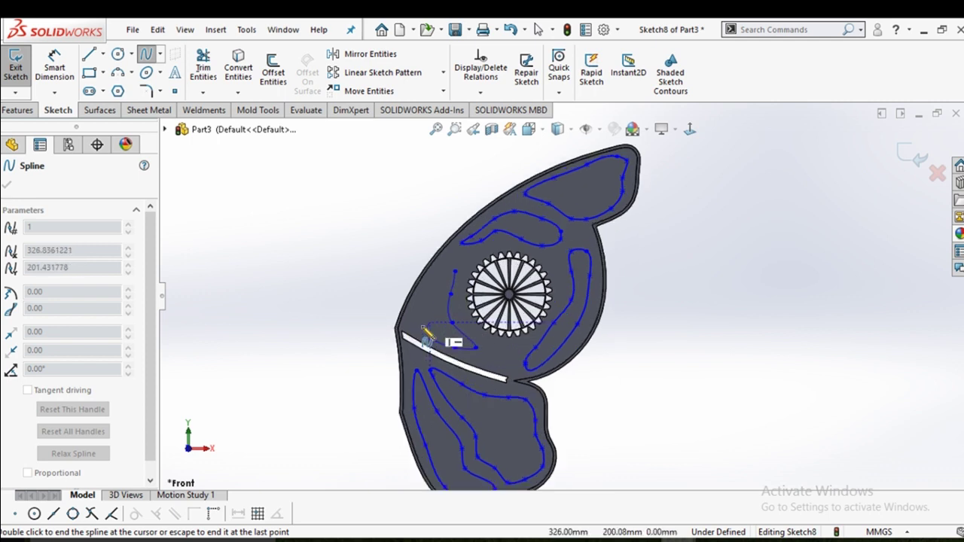
pyautogui.scroll(-1, 436, 328)
pyautogui.click(433, 323)
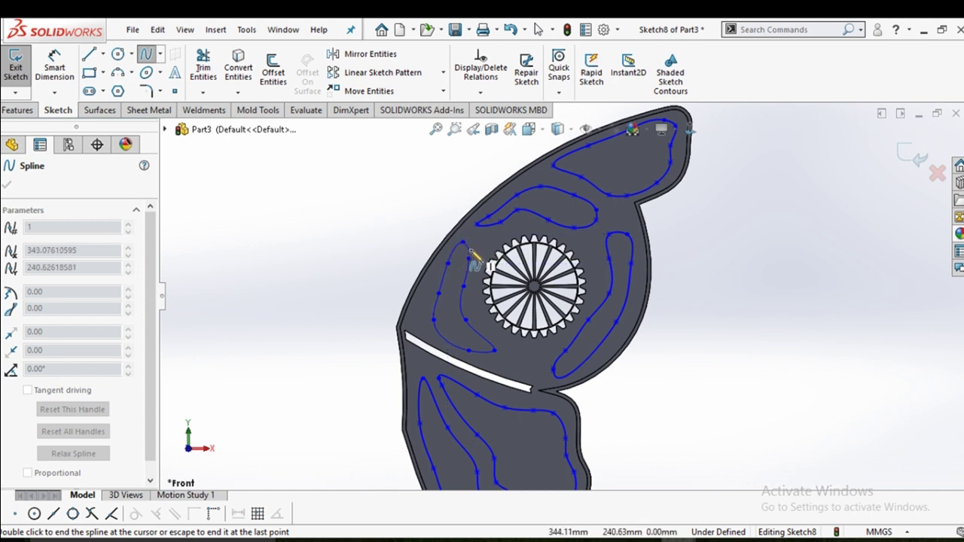
pyautogui.doubleClick(468, 260)
pyautogui.rightClick(468, 259)
pyautogui.click(501, 269)
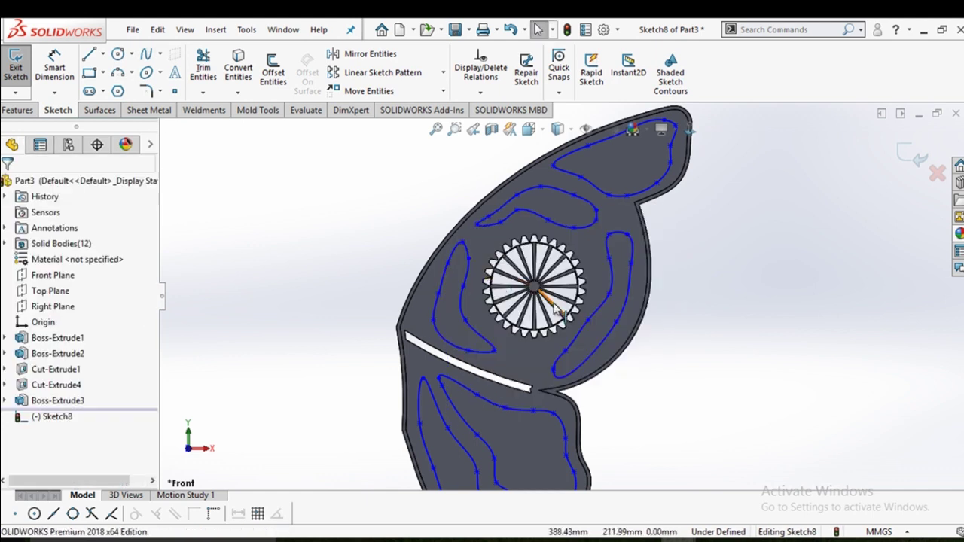
pyautogui.scroll(5, 564, 298)
pyautogui.scroll(3, 630, 362)
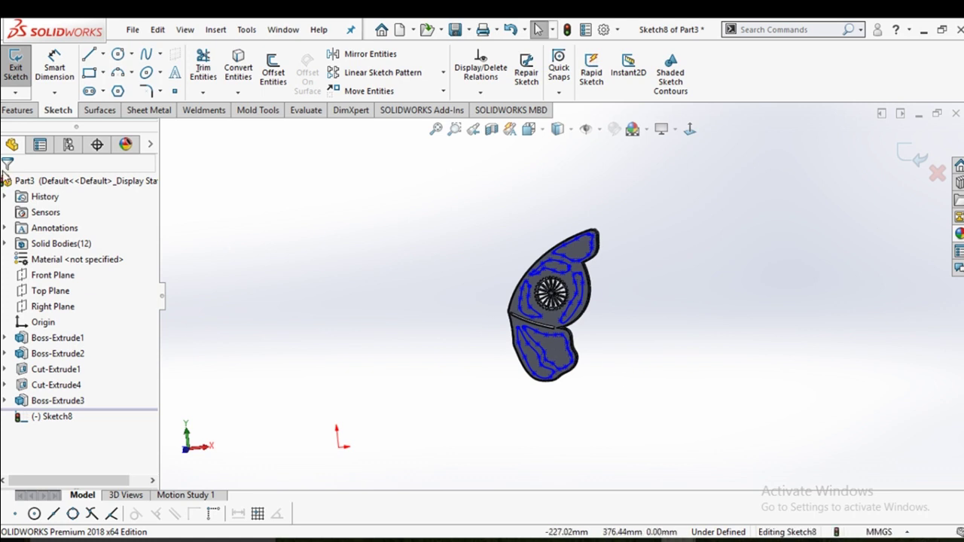
# Start an Extruded Cut of Sketch8 and try Up To Body, Mid Plane and Up To Vertex end conditions
pyautogui.click(18, 110)
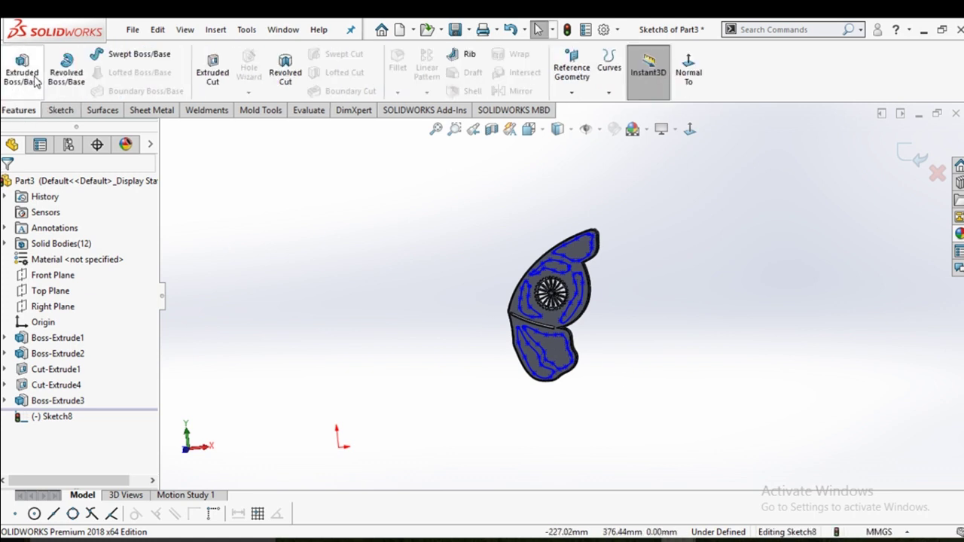
pyautogui.click(213, 76)
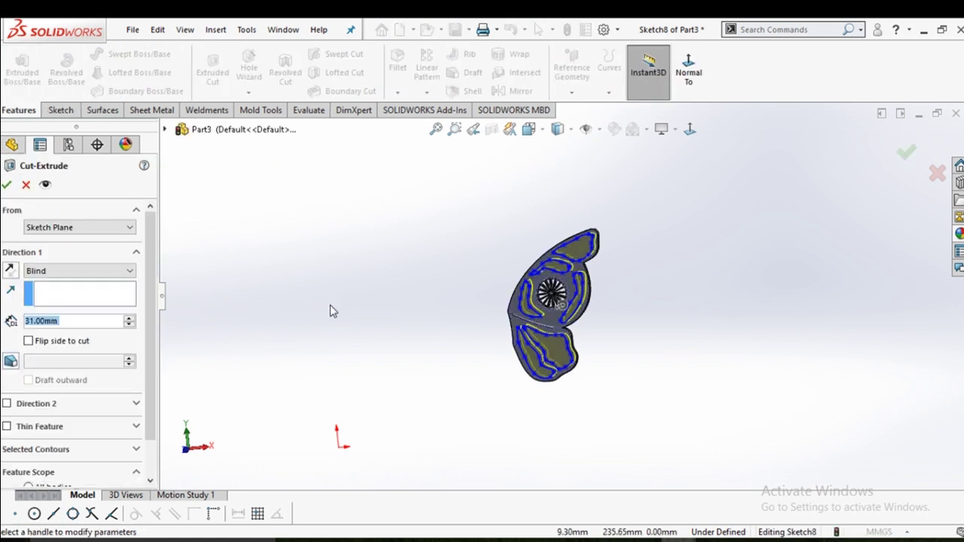
pyautogui.moveTo(330, 310); pyautogui.dragTo(407, 371, button='middle')
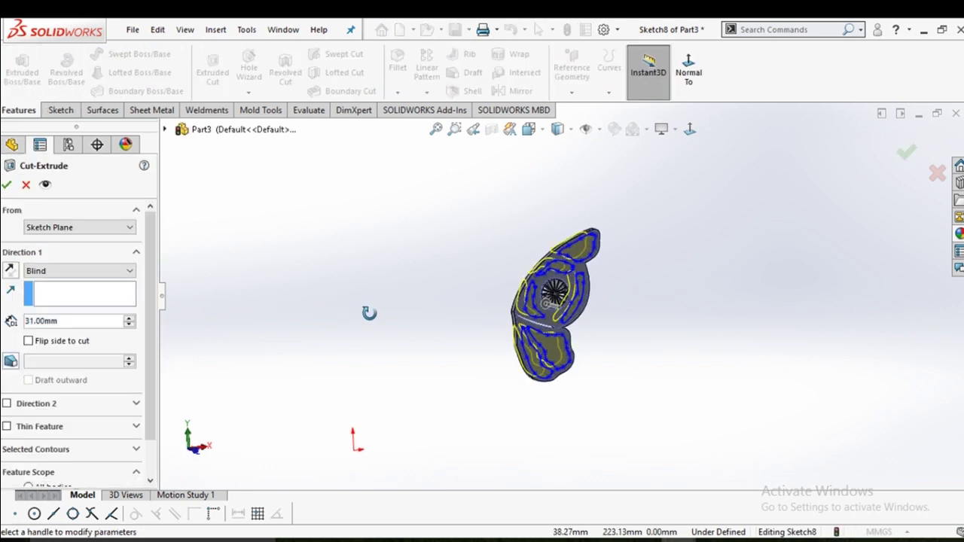
pyautogui.click(79, 271)
pyautogui.click(68, 349)
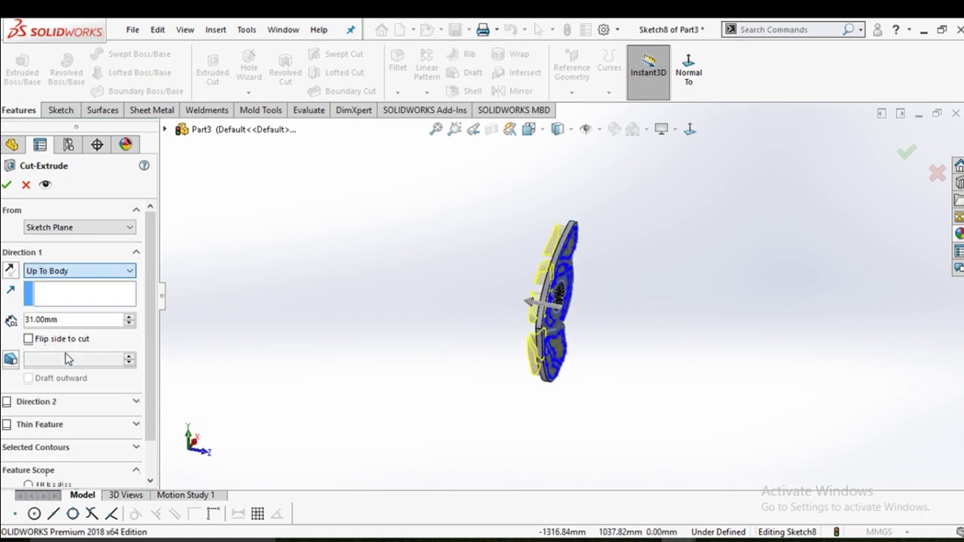
pyautogui.click(76, 272)
pyautogui.click(75, 359)
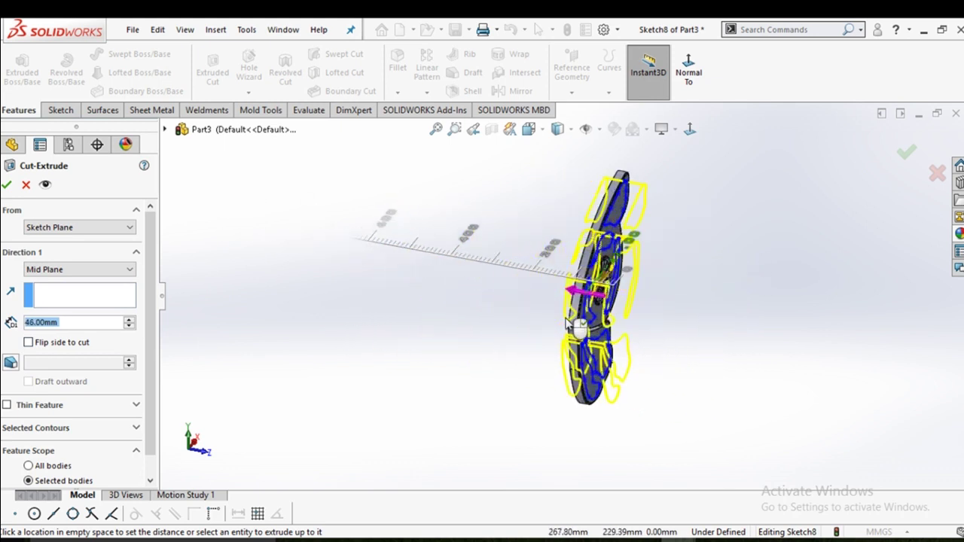
pyautogui.scroll(-5, 570, 324)
pyautogui.moveTo(595, 316)
pyautogui.mouseDown(button='middle')
pyautogui.moveTo(613, 308)
pyautogui.moveTo(576, 239)
pyautogui.moveTo(596, 239)
pyautogui.mouseUp(button='middle')
pyautogui.moveTo(577, 277)
pyautogui.mouseDown(button='middle')
pyautogui.moveTo(253, 269)
pyautogui.moveTo(543, 269)
pyautogui.moveTo(486, 279)
pyautogui.moveTo(417, 274)
pyautogui.moveTo(415, 237)
pyautogui.moveTo(411, 260)
pyautogui.mouseUp(button='middle')
pyautogui.click(532, 262)
pyautogui.click(532, 261)
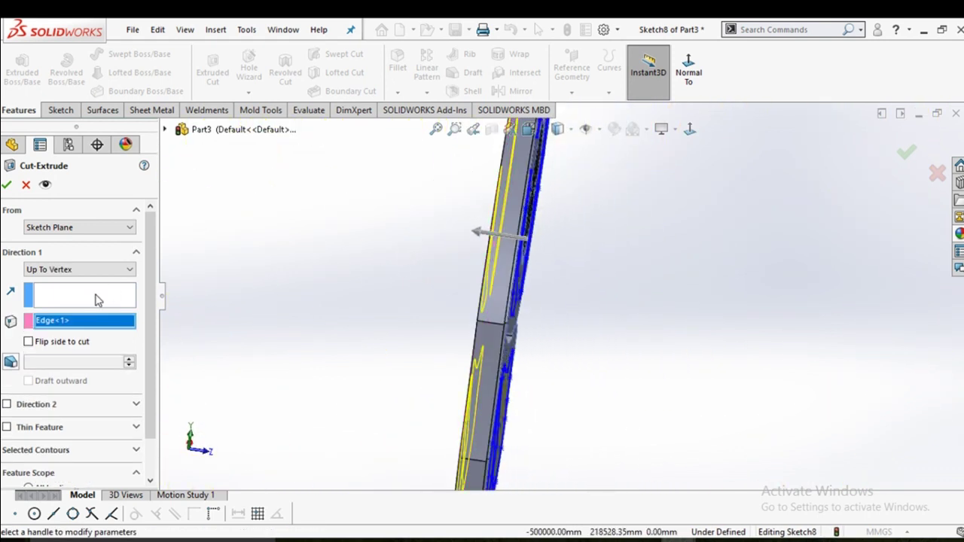
pyautogui.click(79, 270)
pyautogui.click(76, 357)
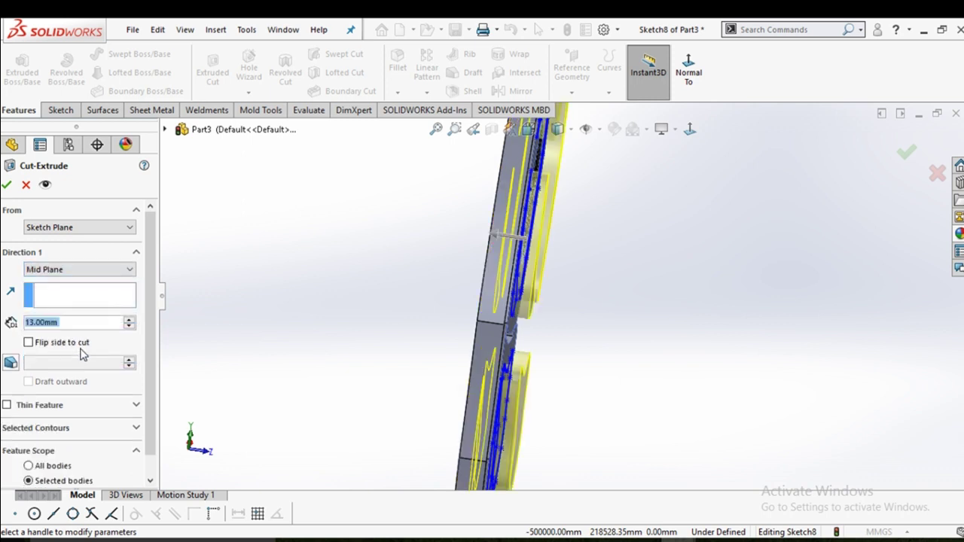
# Settle on a 13 mm Blind end condition and apply the cut
pyautogui.moveTo(307, 303)
pyautogui.mouseDown(button='middle')
pyautogui.moveTo(316, 282)
pyautogui.moveTo(280, 300)
pyautogui.mouseUp(button='middle')
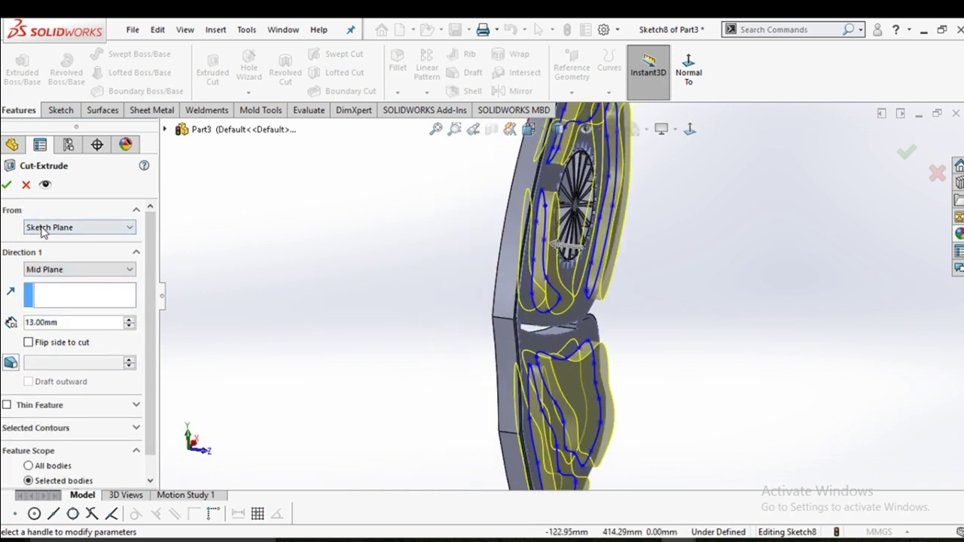
pyautogui.click(69, 269)
pyautogui.click(45, 277)
pyautogui.moveTo(202, 281); pyautogui.dragTo(349, 254, button='middle')
pyautogui.click(8, 186)
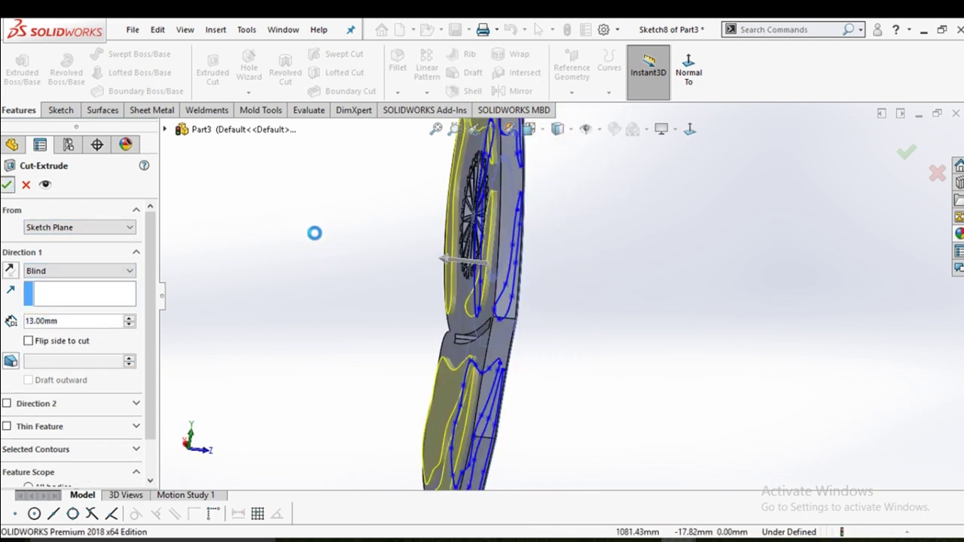
pyautogui.moveTo(318, 239)
pyautogui.mouseDown(button='middle')
pyautogui.moveTo(368, 260)
pyautogui.moveTo(319, 250)
pyautogui.moveTo(456, 276)
pyautogui.moveTo(396, 188)
pyautogui.moveTo(426, 251)
pyautogui.moveTo(417, 243)
pyautogui.moveTo(475, 261)
pyautogui.moveTo(462, 259)
pyautogui.moveTo(477, 271)
pyautogui.mouseUp(button='middle')
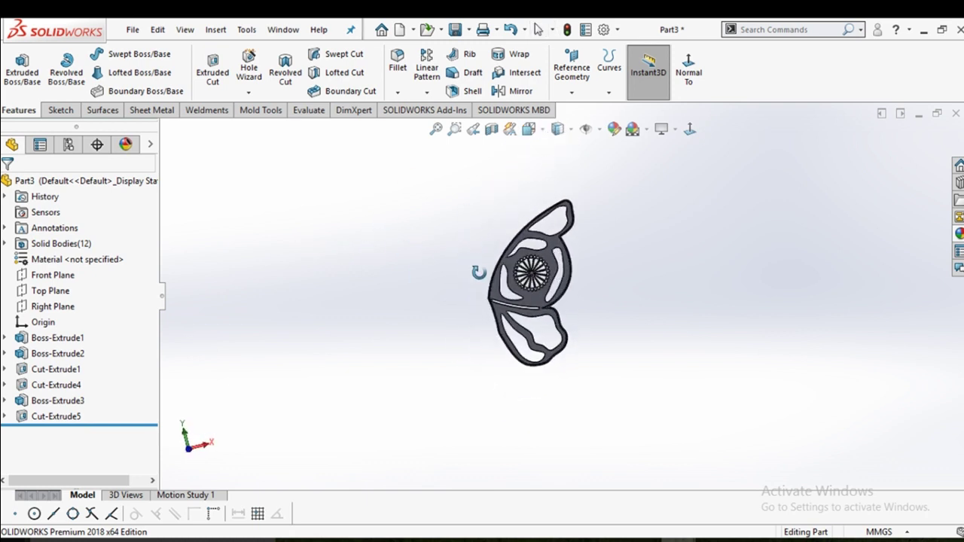
pyautogui.scroll(2, 477, 271)
pyautogui.scroll(3, 512, 241)
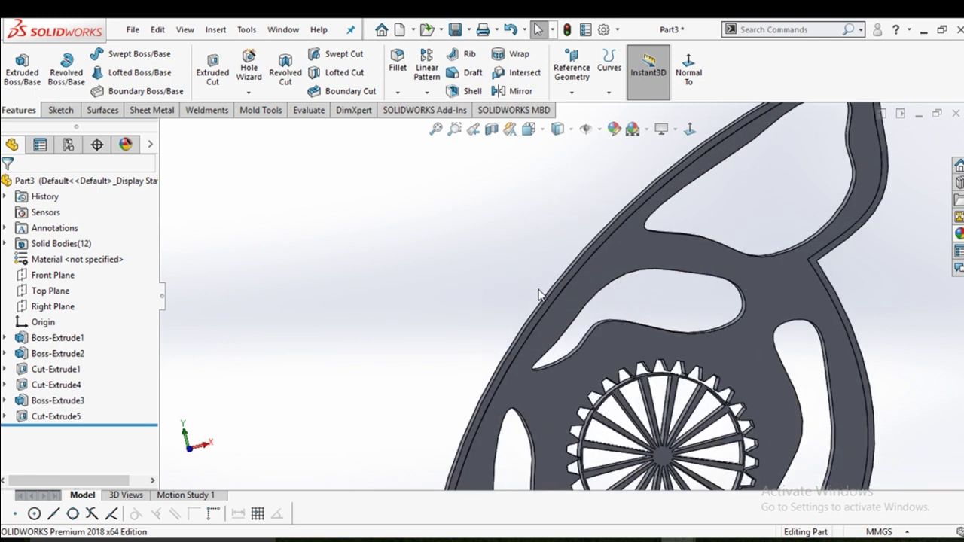
pyautogui.scroll(1, 616, 315)
pyautogui.scroll(3, 629, 331)
pyautogui.scroll(1, 629, 332)
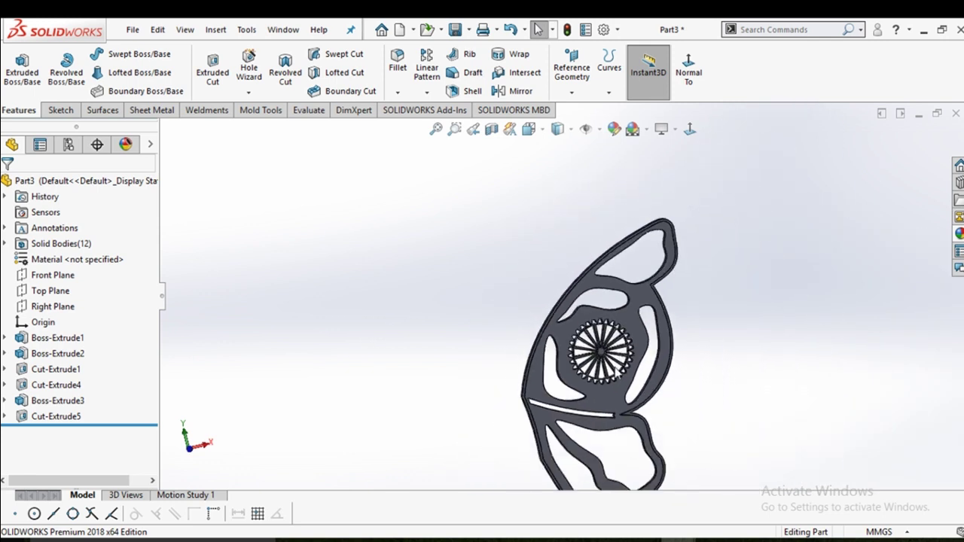
pyautogui.moveTo(623, 361)
pyautogui.mouseDown(button='middle')
pyautogui.moveTo(606, 382)
pyautogui.moveTo(583, 348)
pyautogui.moveTo(592, 367)
pyautogui.mouseUp(button='middle')
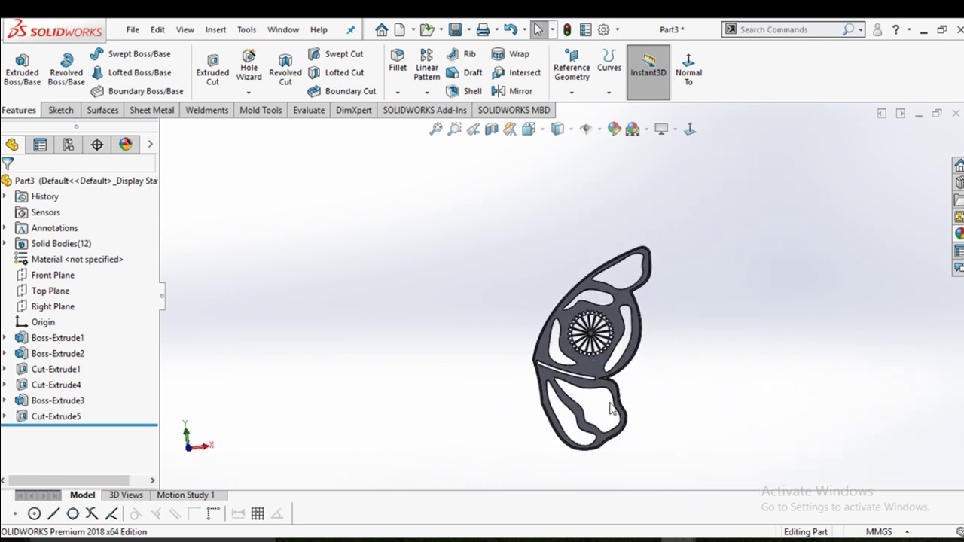
pyautogui.moveTo(610, 405); pyautogui.dragTo(595, 388, button='middle')
pyautogui.press('space')
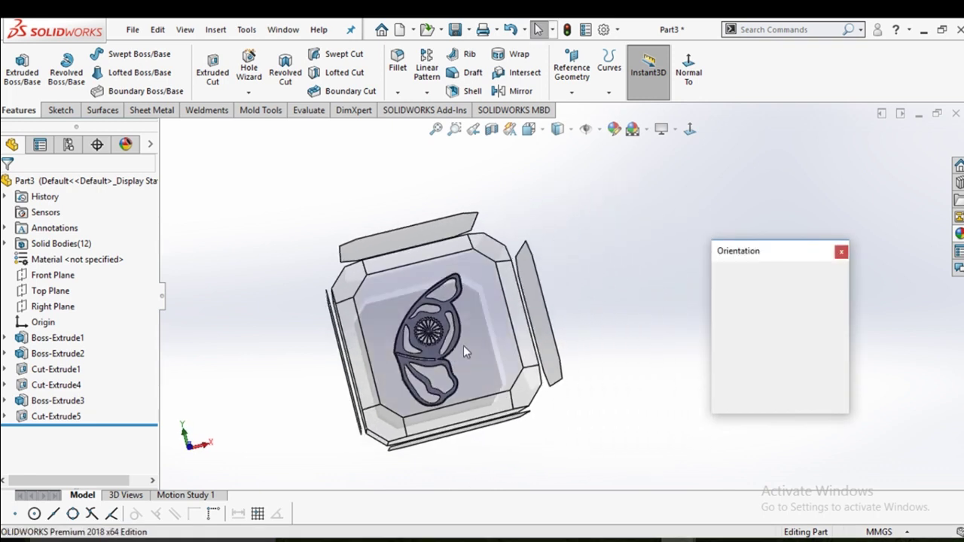
pyautogui.click(461, 344)
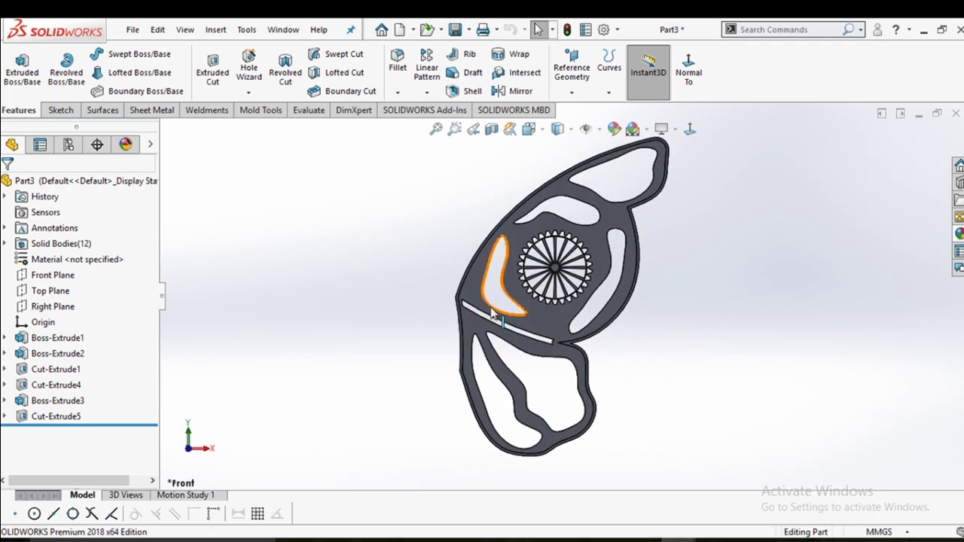
pyautogui.moveTo(461, 303)
pyautogui.mouseDown(button='middle')
pyautogui.moveTo(530, 276)
pyautogui.moveTo(471, 293)
pyautogui.moveTo(482, 307)
pyautogui.mouseUp(button='middle')
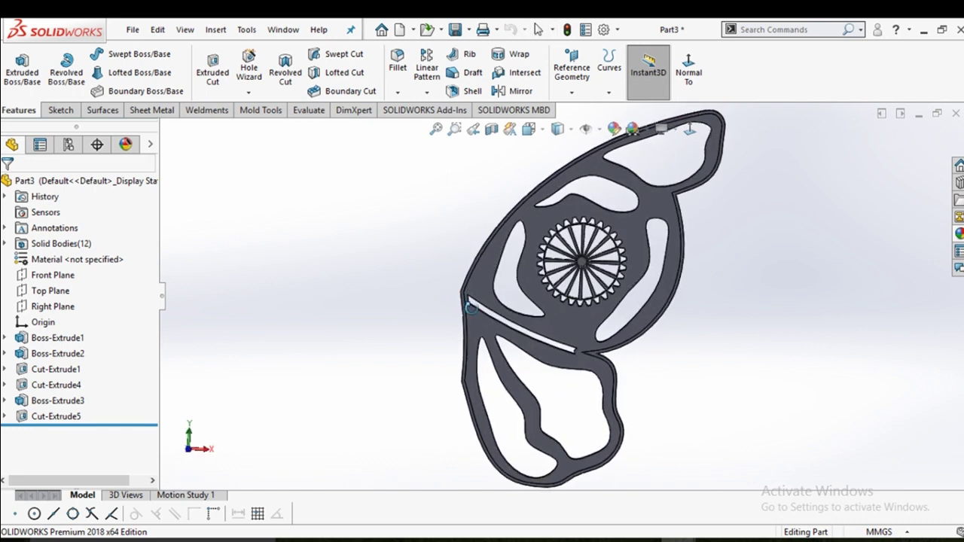
# Start a new sketch on the Front Plane, viewed face-on
pyautogui.click(43, 277)
pyautogui.click(61, 257)
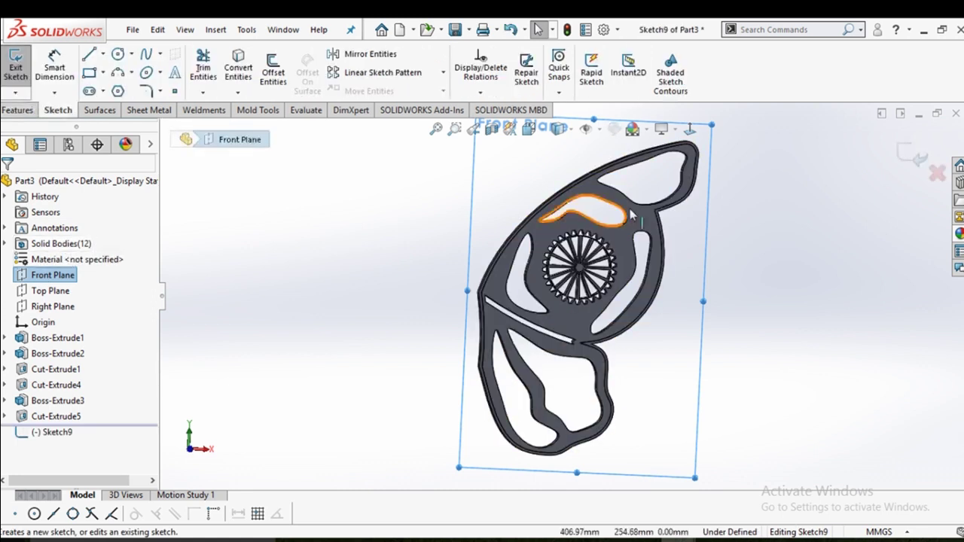
pyautogui.click(688, 129)
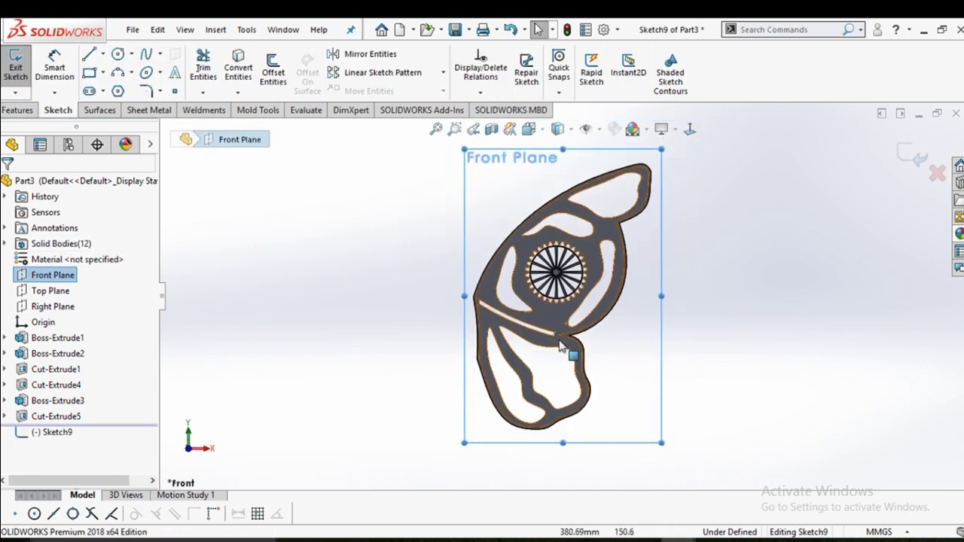
pyautogui.scroll(-1, 527, 309)
pyautogui.scroll(-1, 493, 279)
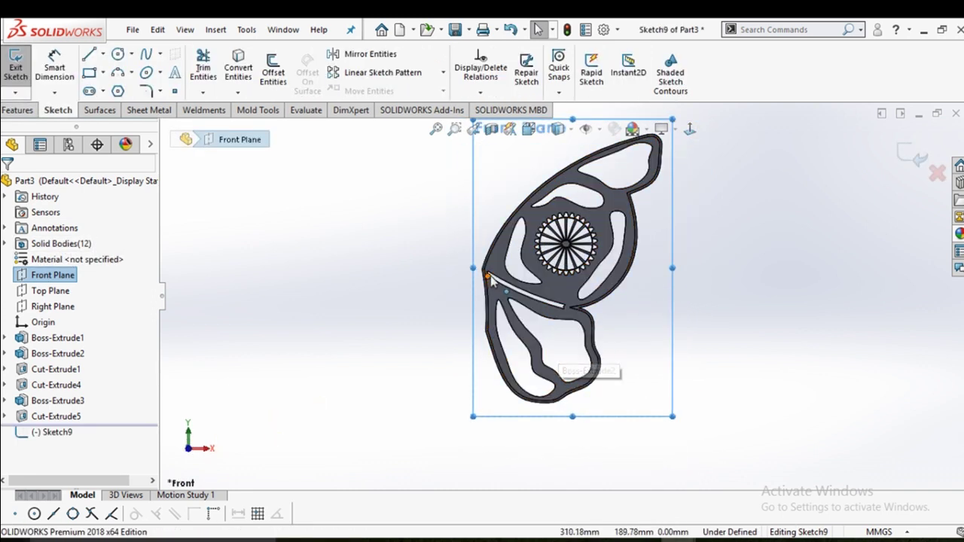
pyautogui.scroll(-2, 491, 276)
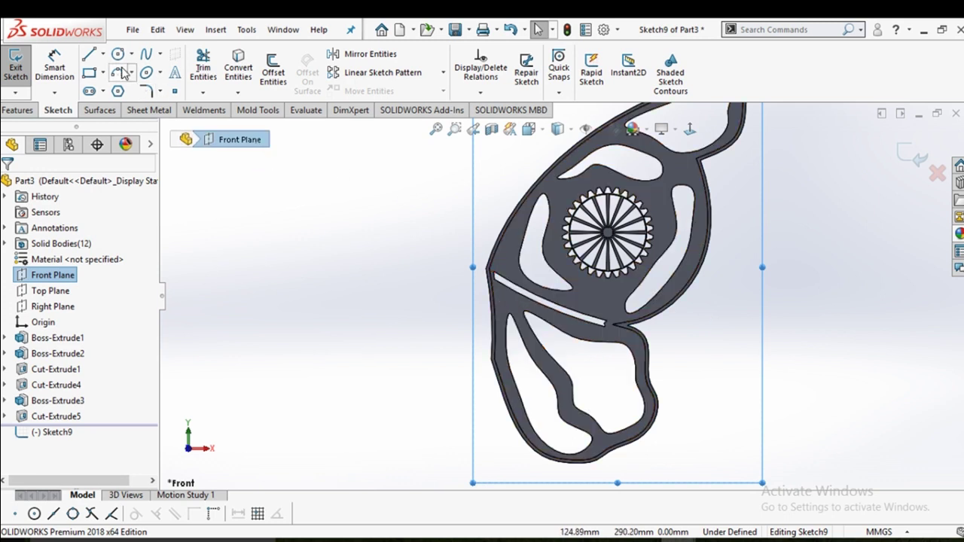
# Draw three connected lines just outside the wing's left edge
pyautogui.click(89, 54)
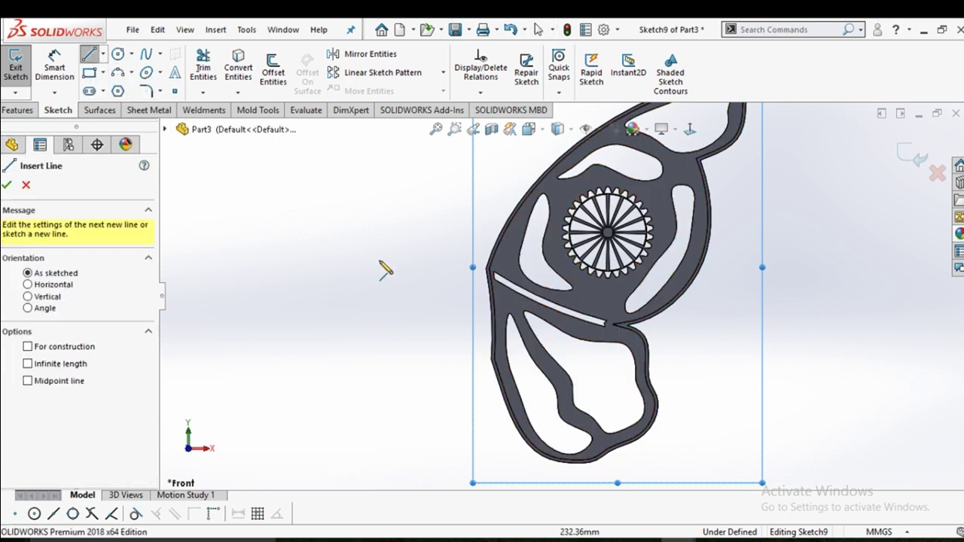
pyautogui.scroll(-1, 488, 292)
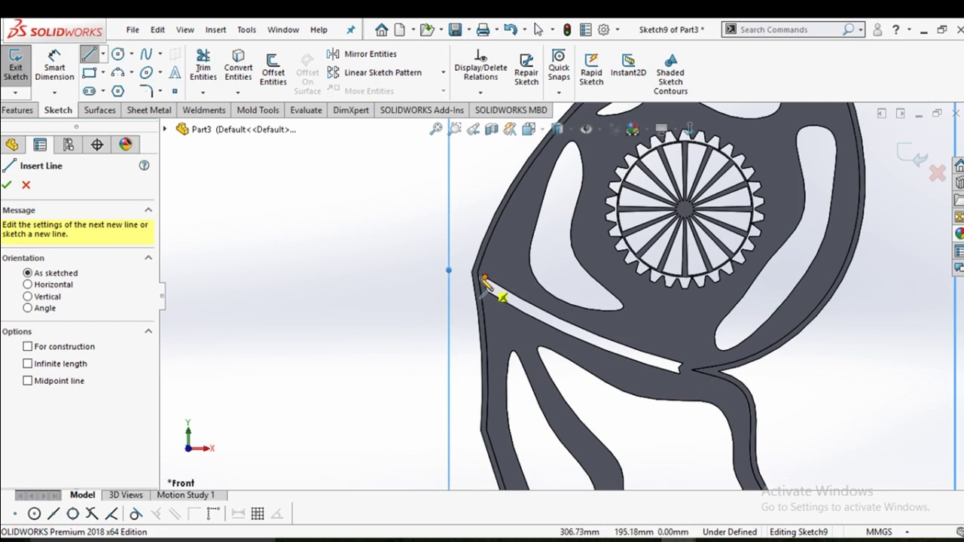
pyautogui.click(473, 273)
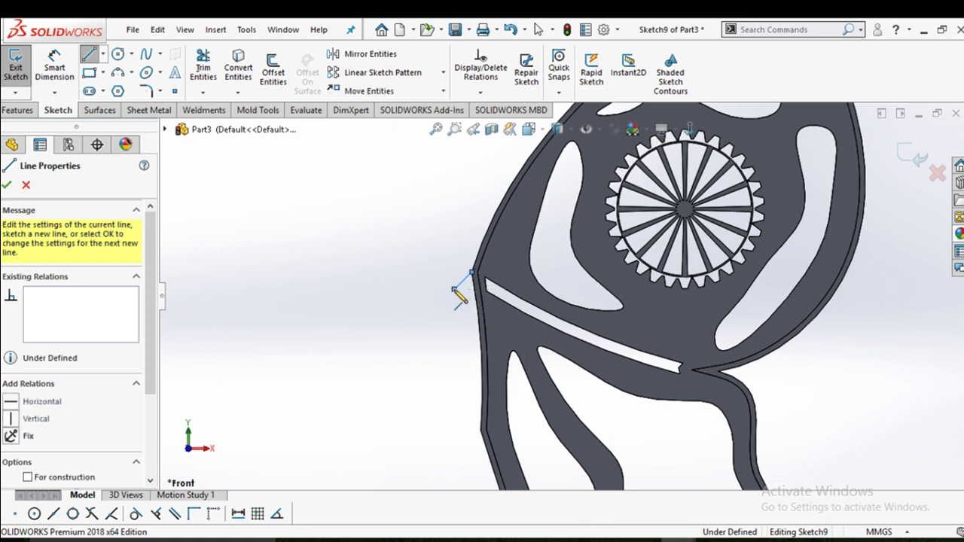
pyautogui.click(455, 289)
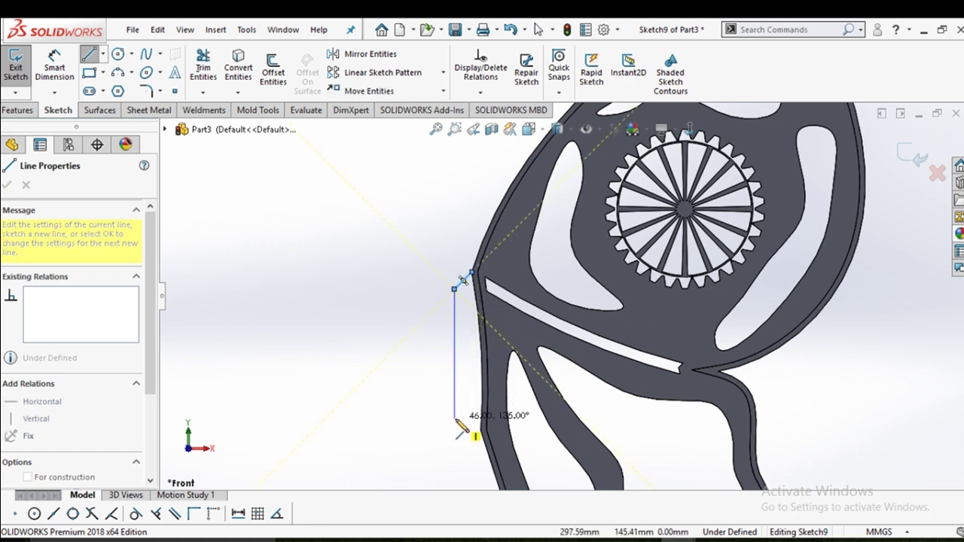
pyautogui.click(454, 421)
pyautogui.click(480, 430)
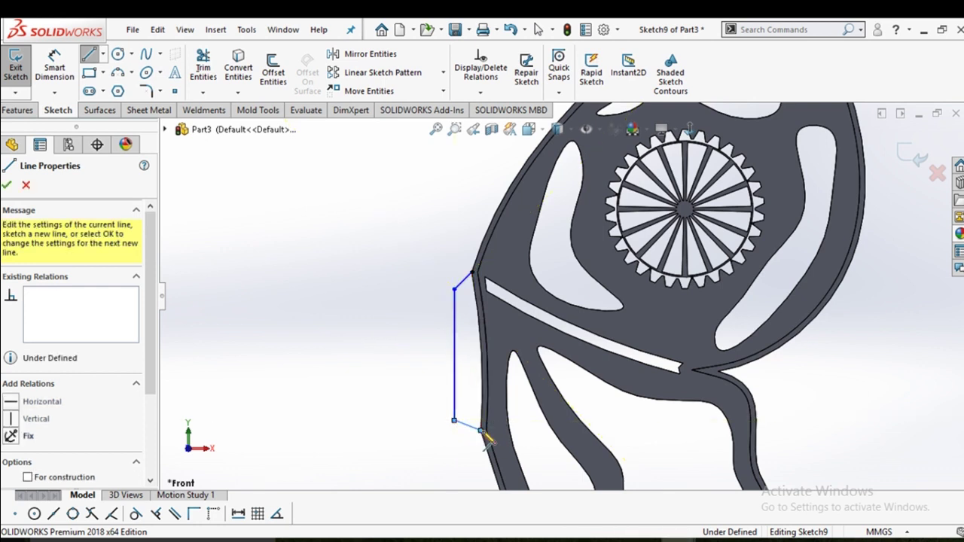
pyautogui.rightClick(482, 433)
pyautogui.click(512, 392)
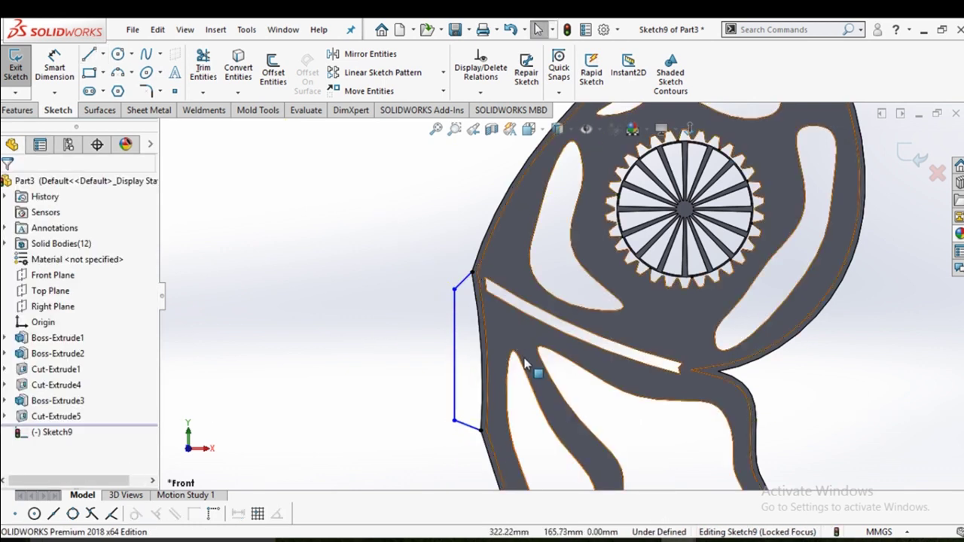
# Convert the wing's curved left edge into the sketch to close the profile
pyautogui.click(238, 66)
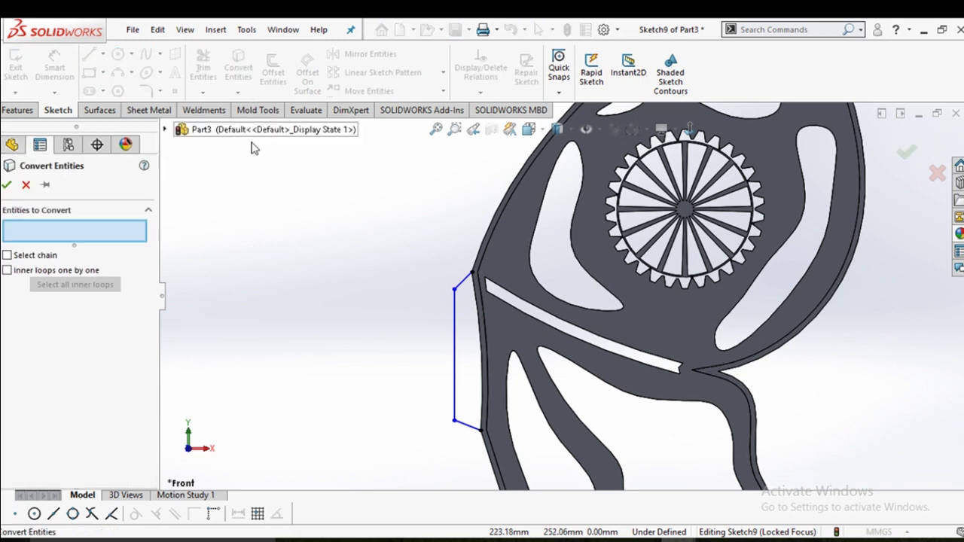
pyautogui.click(481, 339)
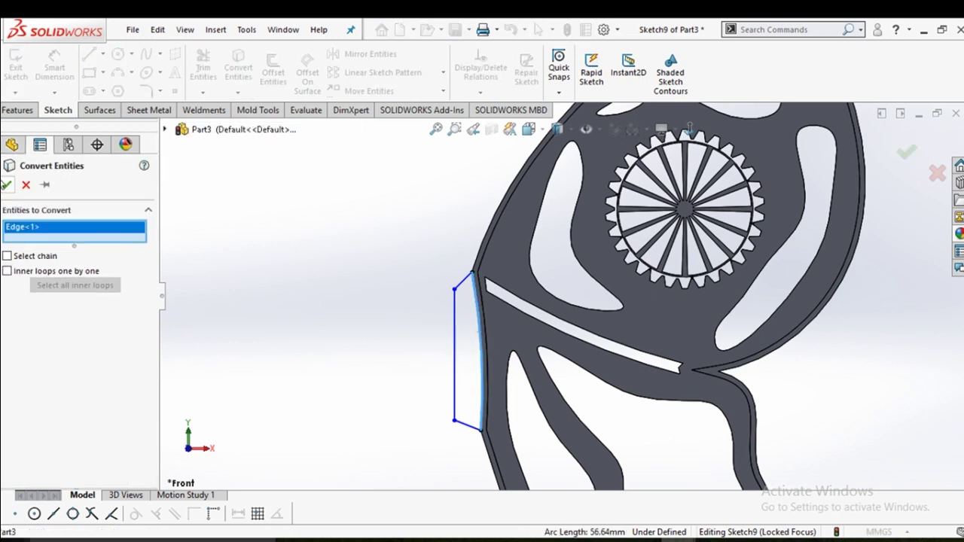
pyautogui.click(7, 185)
pyautogui.moveTo(283, 301)
pyautogui.mouseDown(button='middle')
pyautogui.moveTo(467, 311)
pyautogui.moveTo(273, 248)
pyautogui.mouseUp(button='middle')
# Extrude Sketch9 as a boss, Mid Plane with 10 mm depth
pyautogui.click(17, 110)
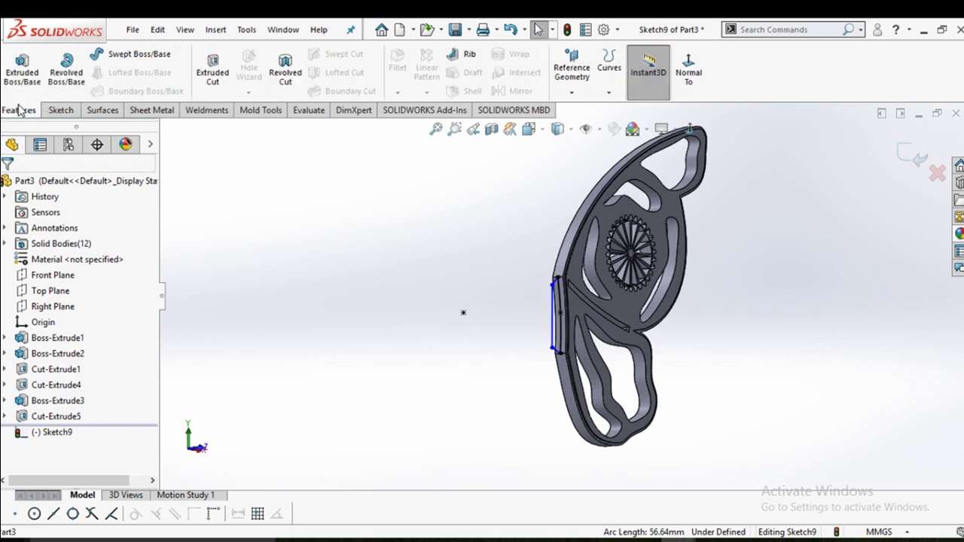
pyautogui.click(22, 70)
pyautogui.moveTo(420, 297); pyautogui.dragTo(406, 297, button='middle')
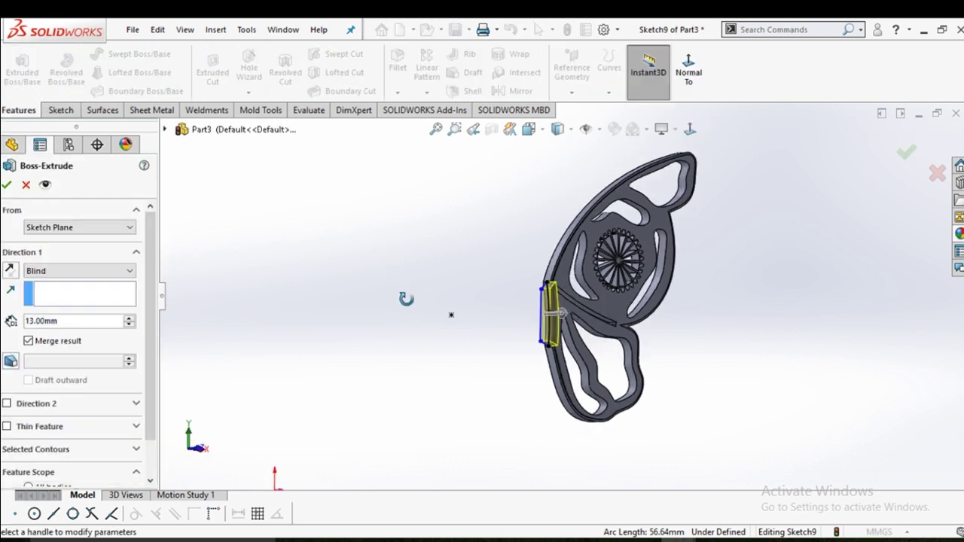
pyautogui.click(103, 271)
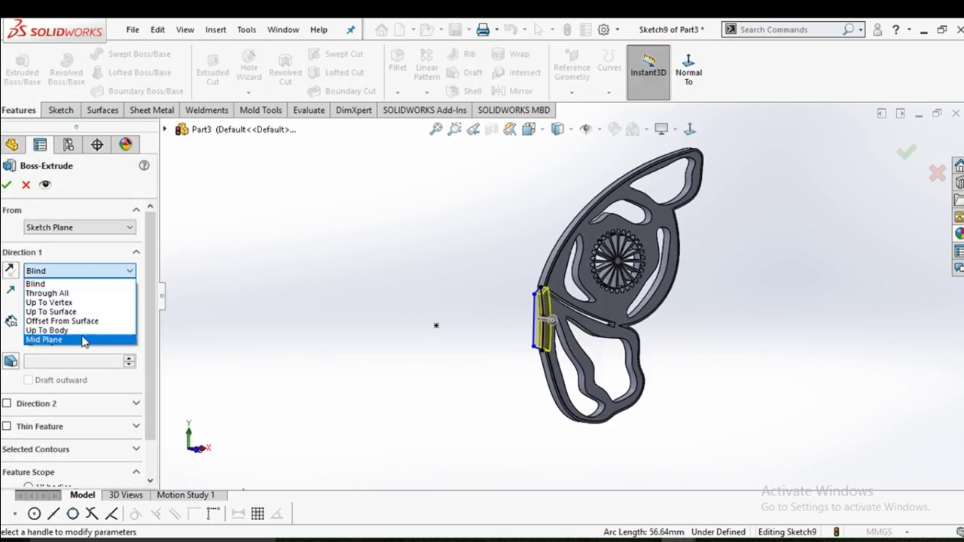
pyautogui.click(84, 339)
pyautogui.moveTo(349, 328)
pyautogui.mouseDown(button='middle')
pyautogui.moveTo(395, 307)
pyautogui.moveTo(344, 323)
pyautogui.mouseUp(button='middle')
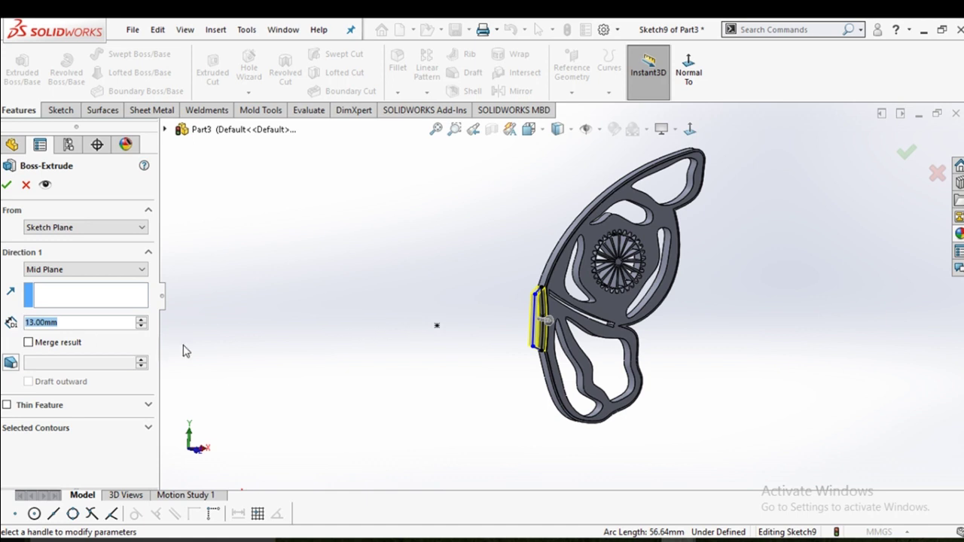
pyautogui.write('10')
pyautogui.press('Return')
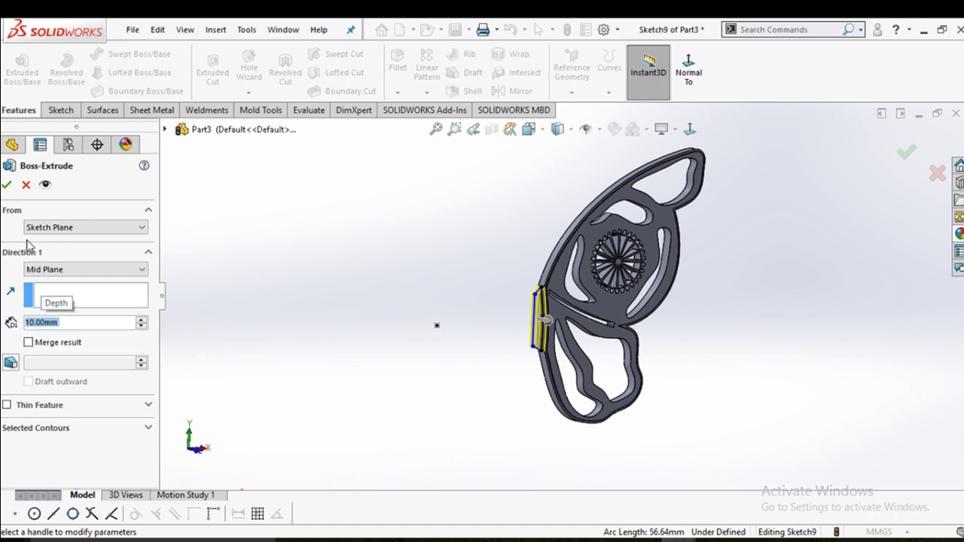
pyautogui.click(6, 187)
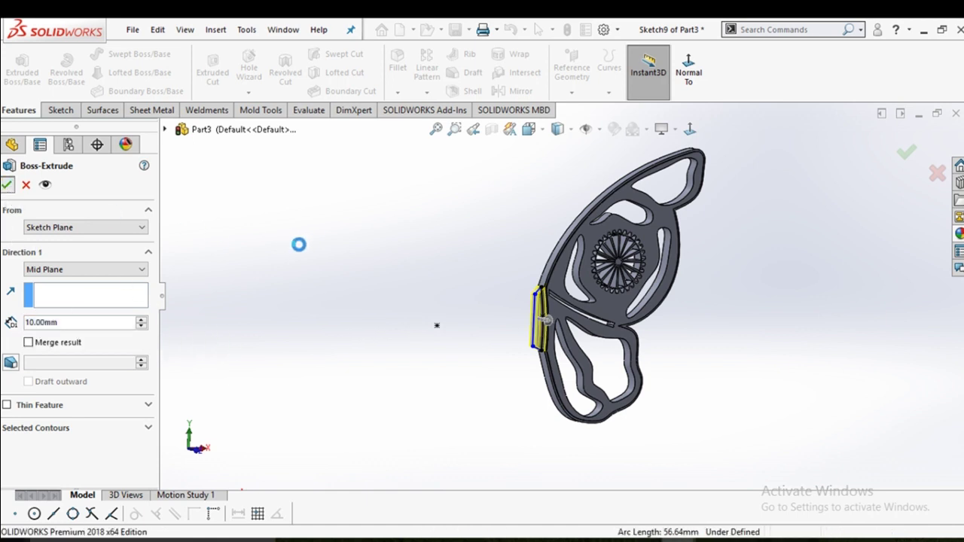
pyautogui.click(424, 291)
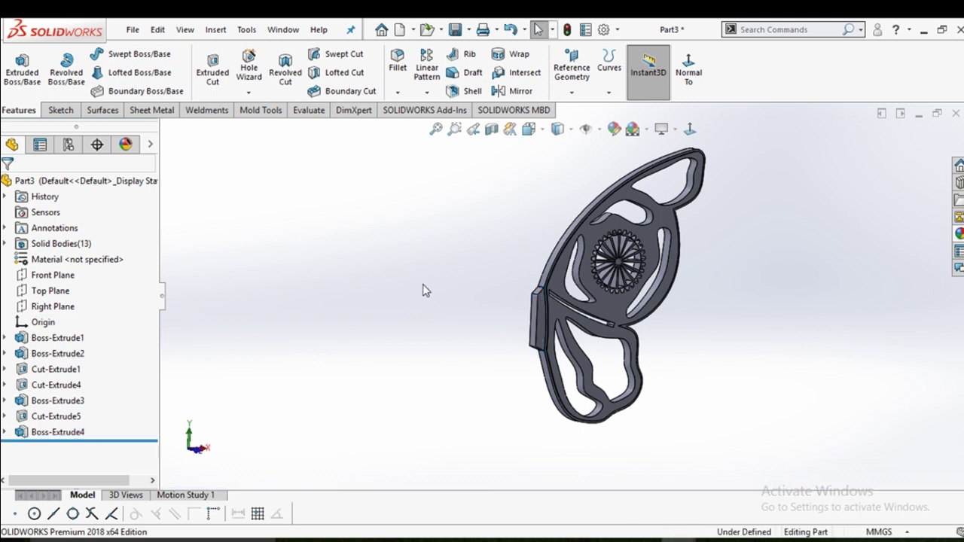
pyautogui.moveTo(484, 300); pyautogui.dragTo(457, 313, button='middle')
pyautogui.scroll(-2, 546, 323)
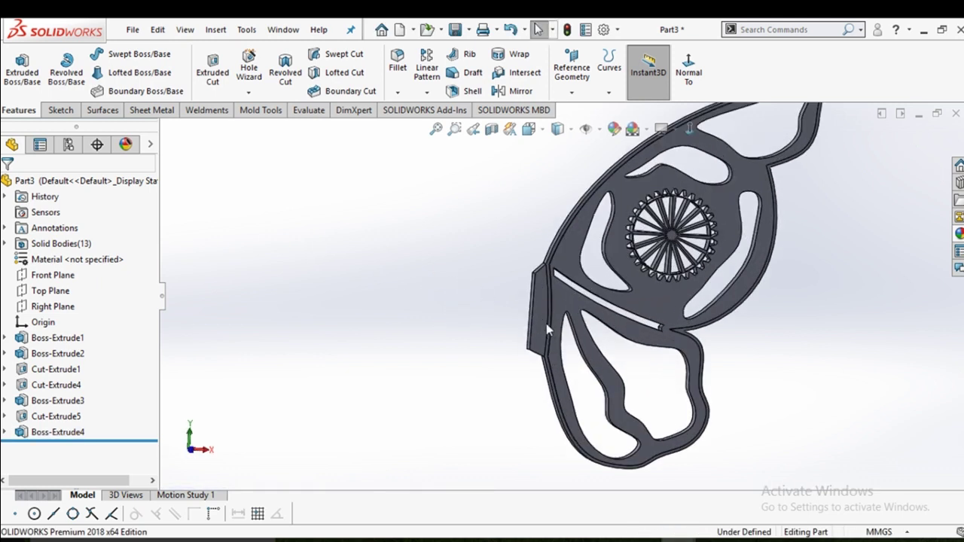
pyautogui.scroll(-2, 543, 316)
pyautogui.scroll(-2, 538, 308)
pyautogui.moveTo(550, 287); pyautogui.dragTo(546, 332, button='middle')
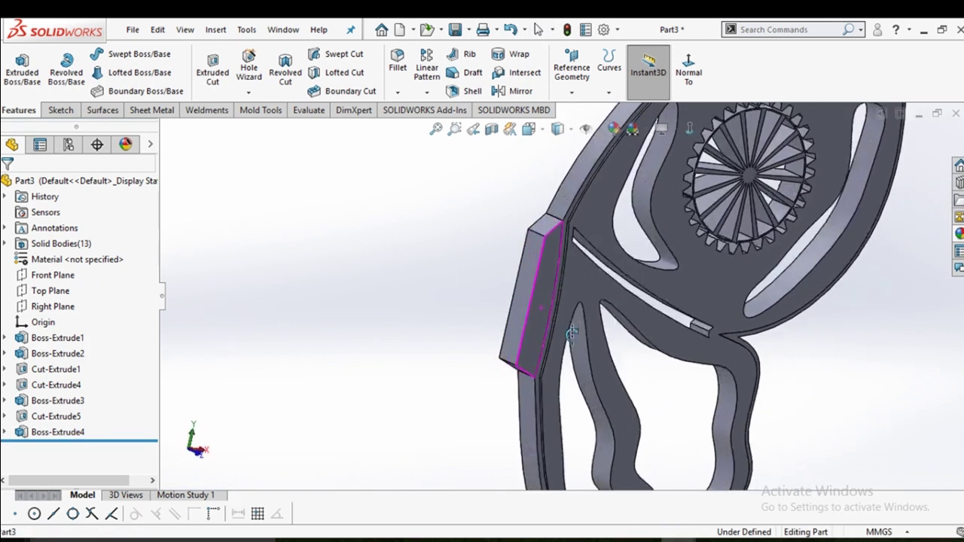
pyautogui.moveTo(546, 331); pyautogui.dragTo(527, 324)
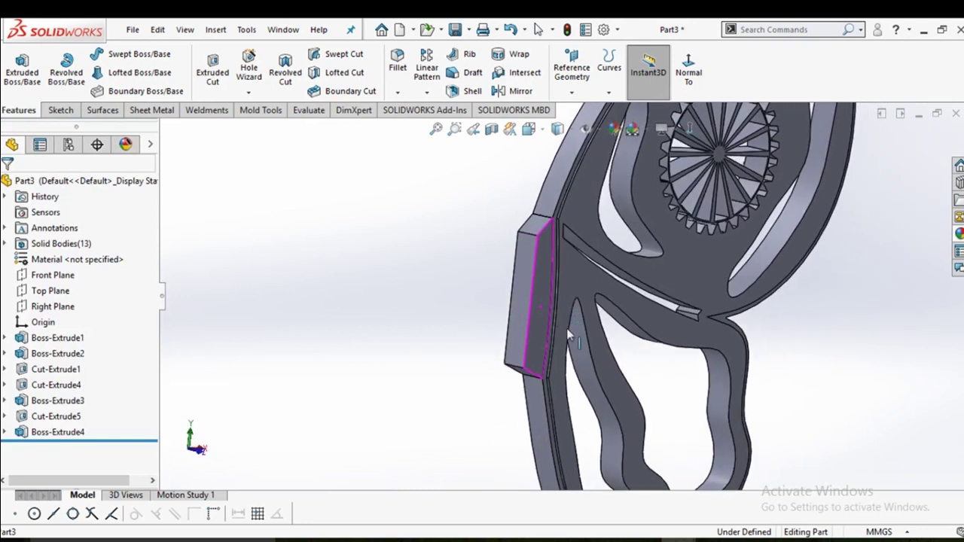
pyautogui.press('Escape')
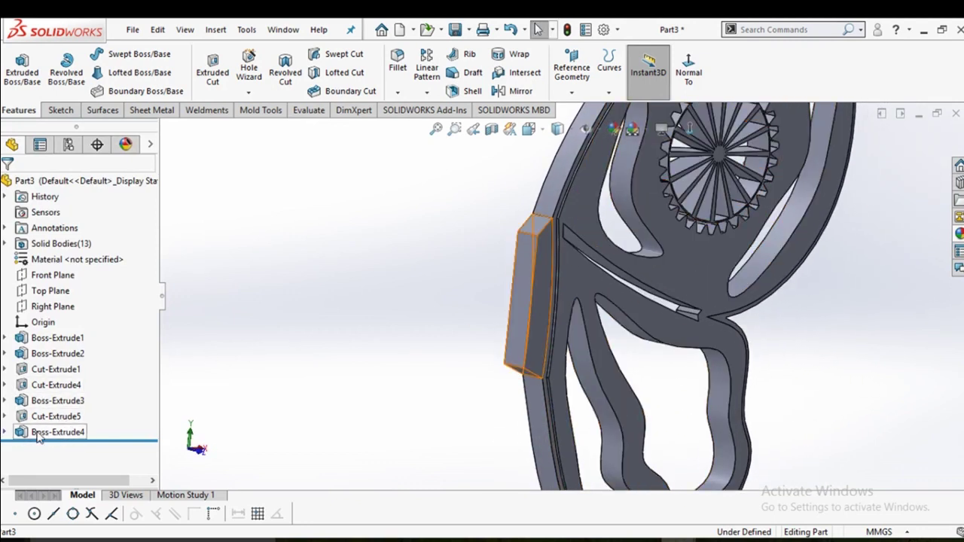
pyautogui.click(45, 433)
pyautogui.click(71, 388)
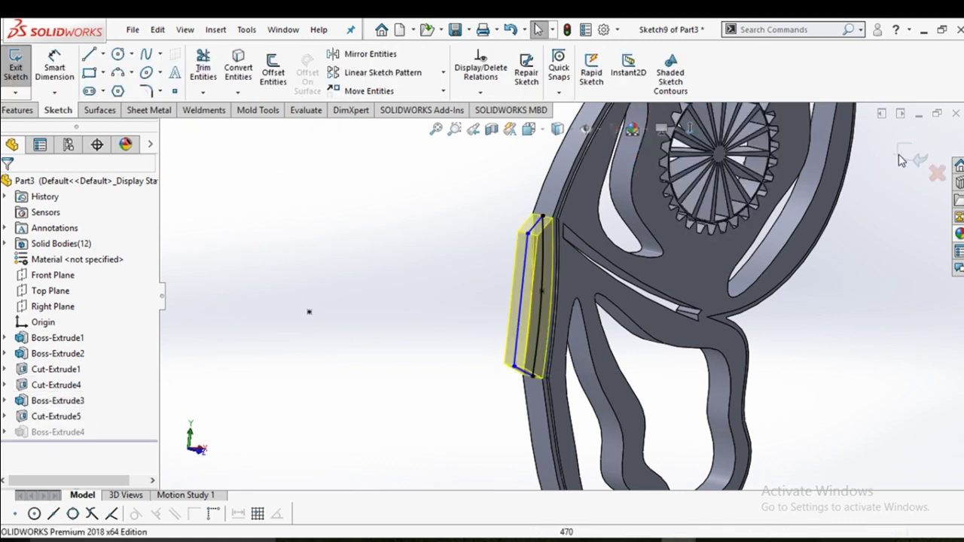
pyautogui.click(912, 154)
pyautogui.click(41, 277)
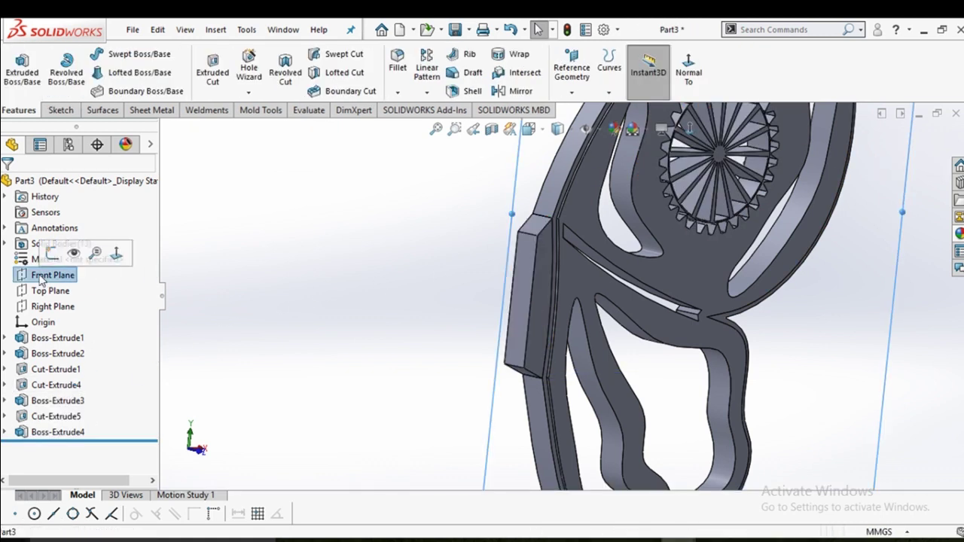
# Sketch a corner rectangle on the Front Plane over the left-edge block
pyautogui.click(60, 253)
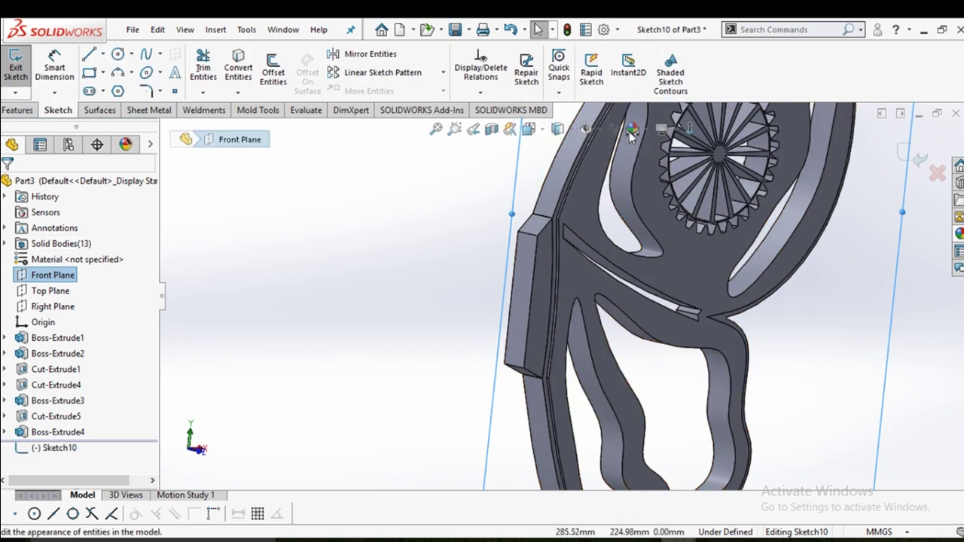
pyautogui.click(689, 128)
pyautogui.click(305, 332)
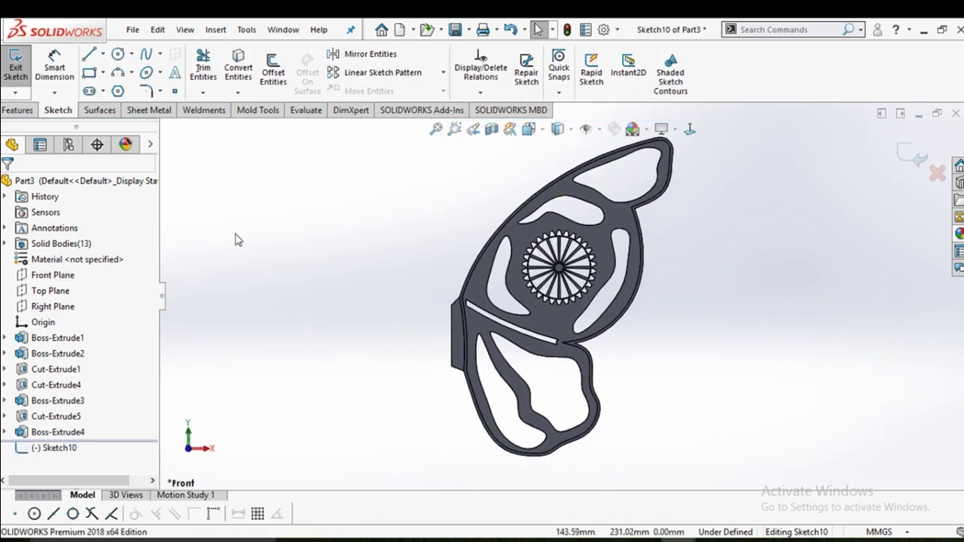
pyautogui.click(89, 77)
pyautogui.scroll(-2, 566, 420)
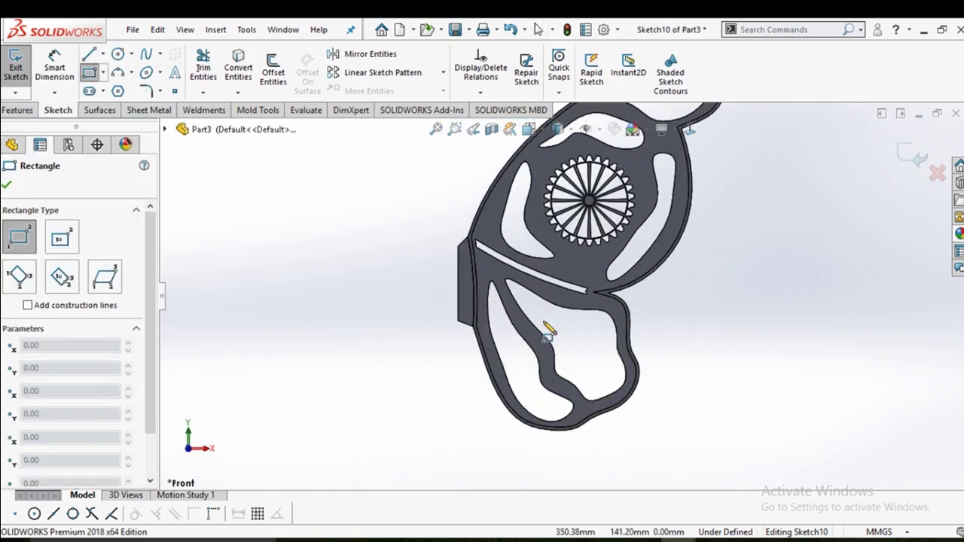
pyautogui.scroll(-4, 548, 329)
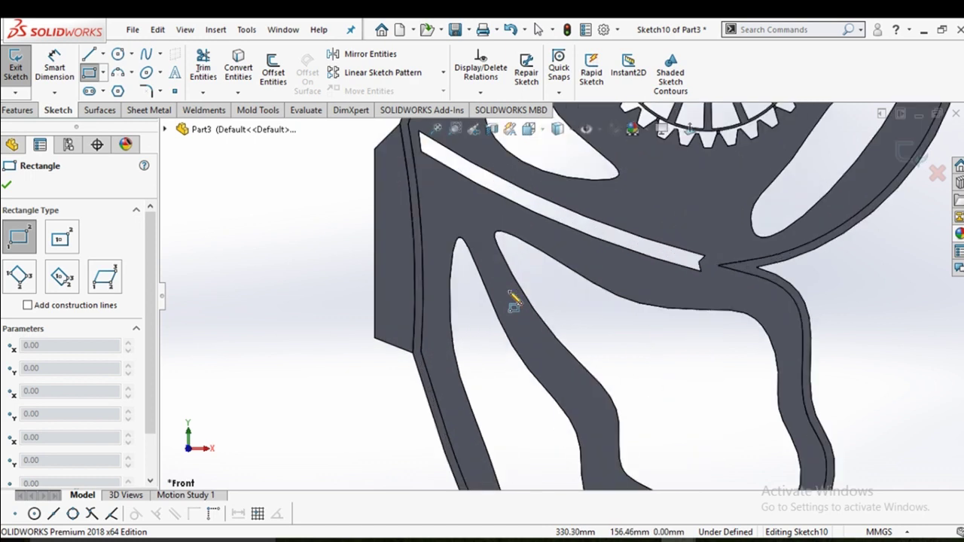
pyautogui.click(366, 163)
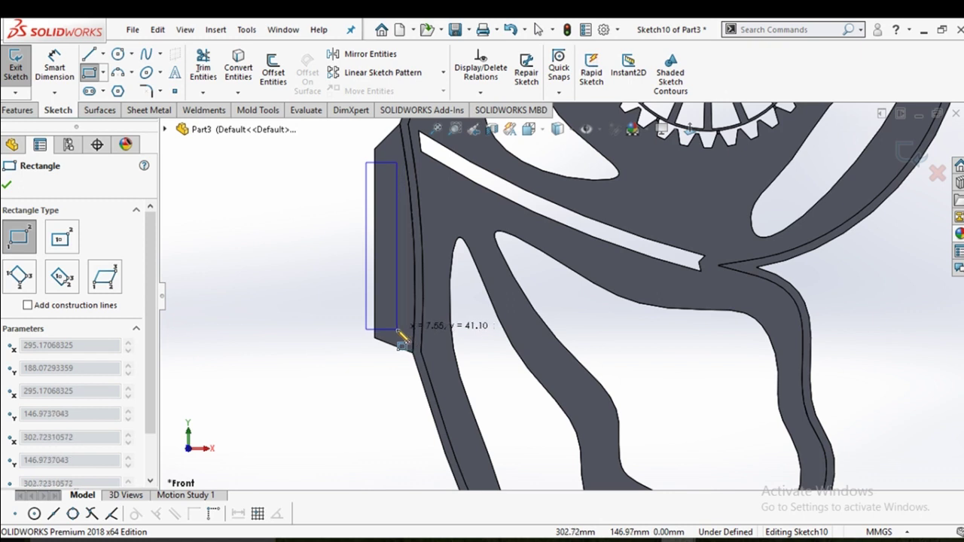
pyautogui.click(397, 330)
pyautogui.rightClick(397, 331)
pyautogui.click(424, 337)
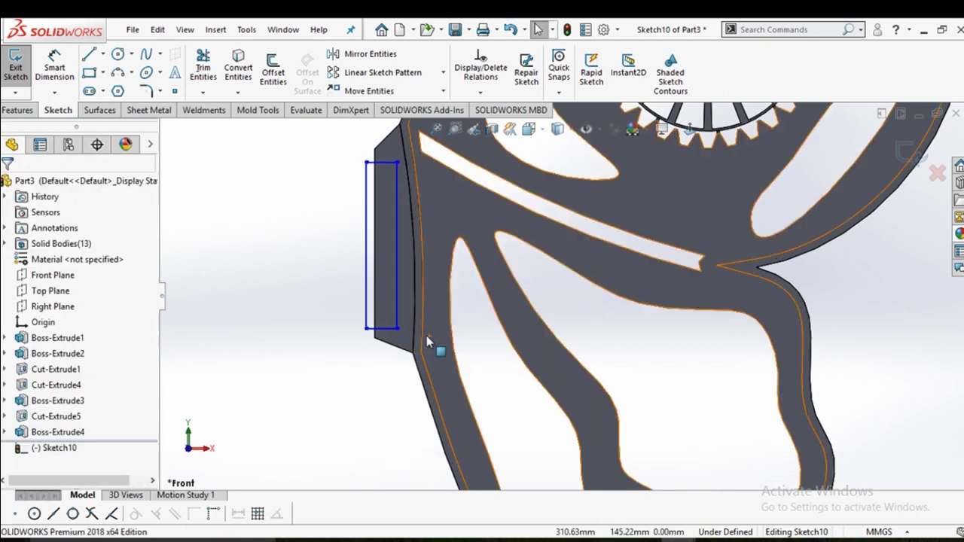
# Cut the rectangle out 6 mm Mid Plane through the block
pyautogui.click(26, 113)
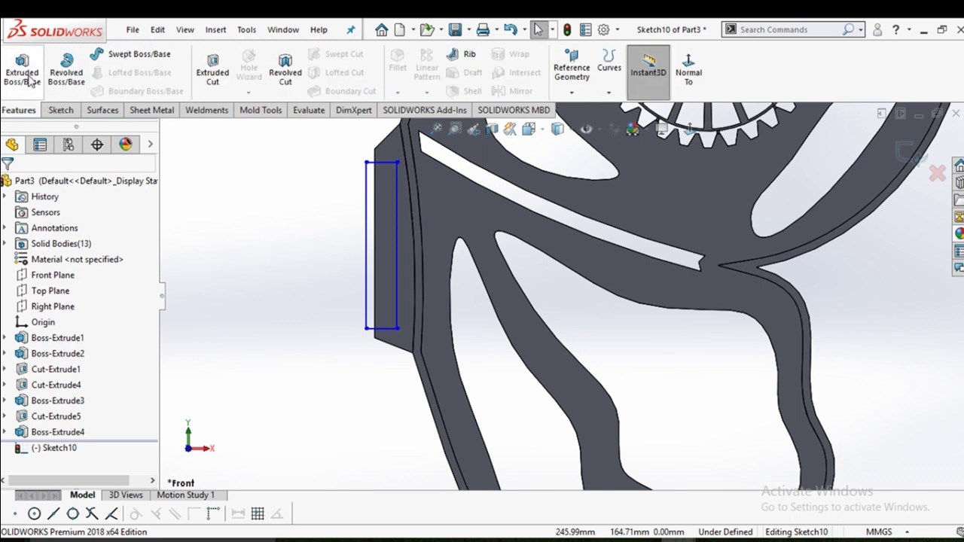
pyautogui.click(212, 71)
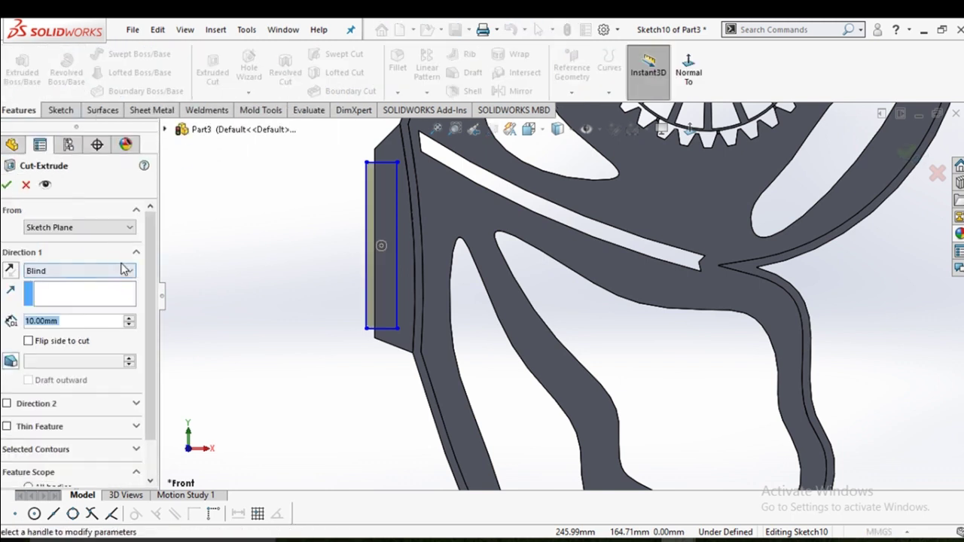
pyautogui.click(124, 269)
pyautogui.click(127, 356)
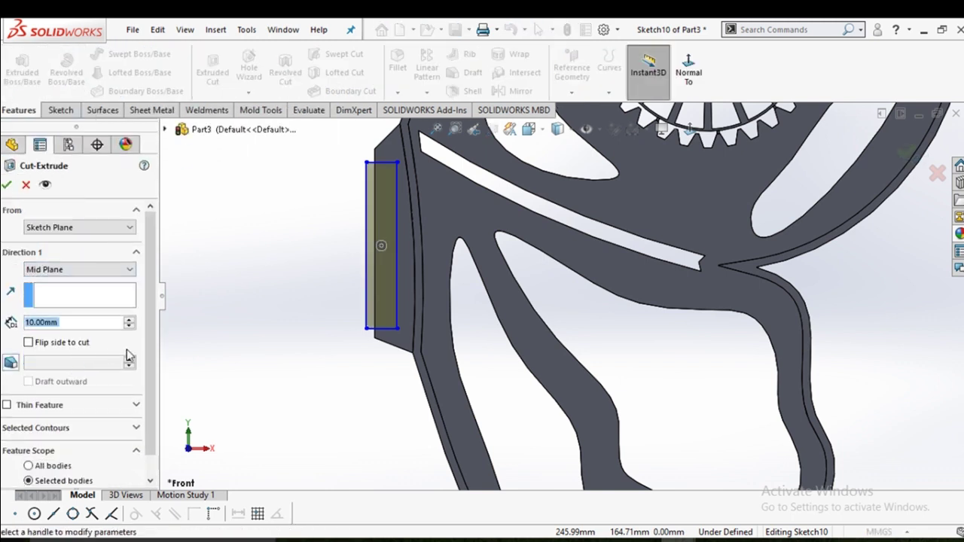
pyautogui.write('6')
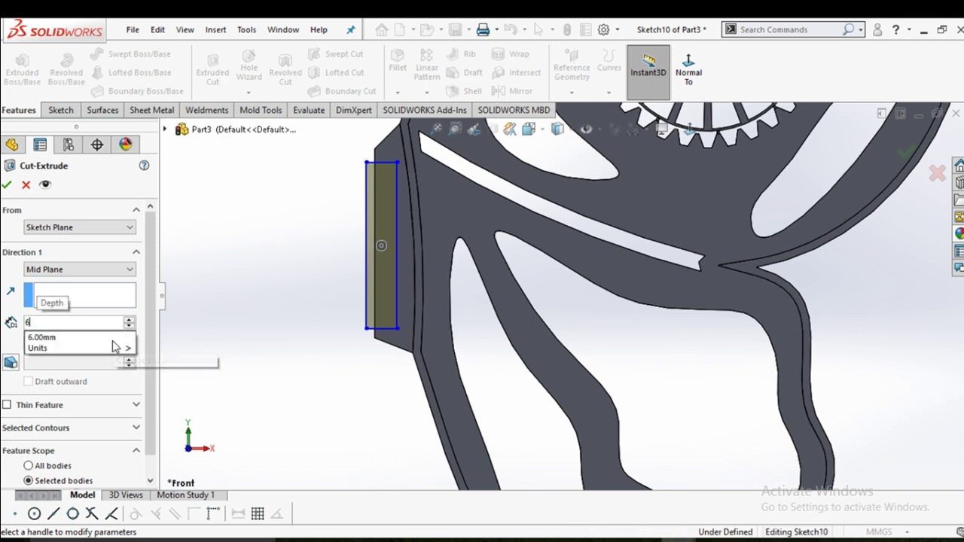
pyautogui.click(6, 186)
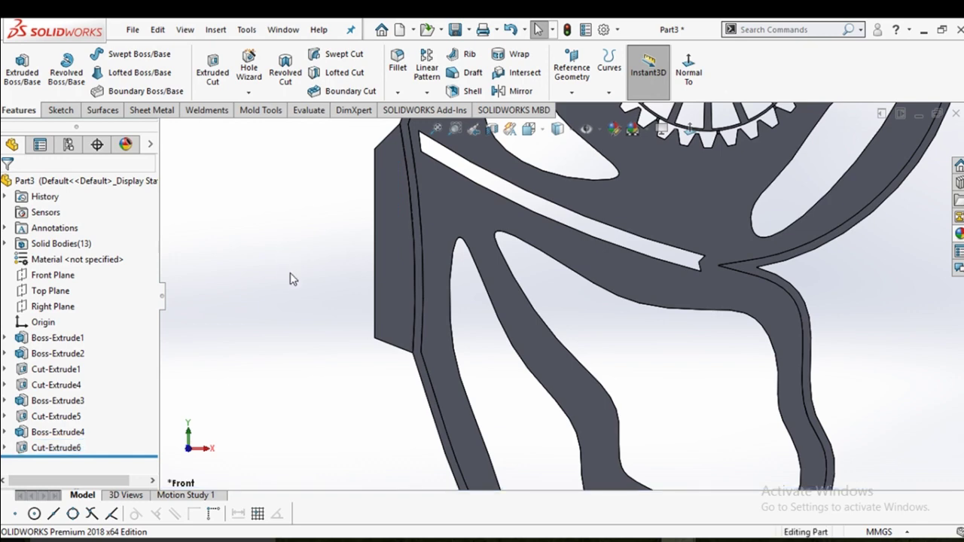
# Inspect the pocket, then undo Cut-Extrude6, Sketch10 and Boss-Extrude4 to reopen Sketch9
pyautogui.moveTo(290, 273)
pyautogui.mouseDown(button='middle')
pyautogui.moveTo(407, 193)
pyautogui.moveTo(349, 241)
pyautogui.mouseUp(button='middle')
pyautogui.scroll(-3, 466, 271)
pyautogui.scroll(3, 466, 271)
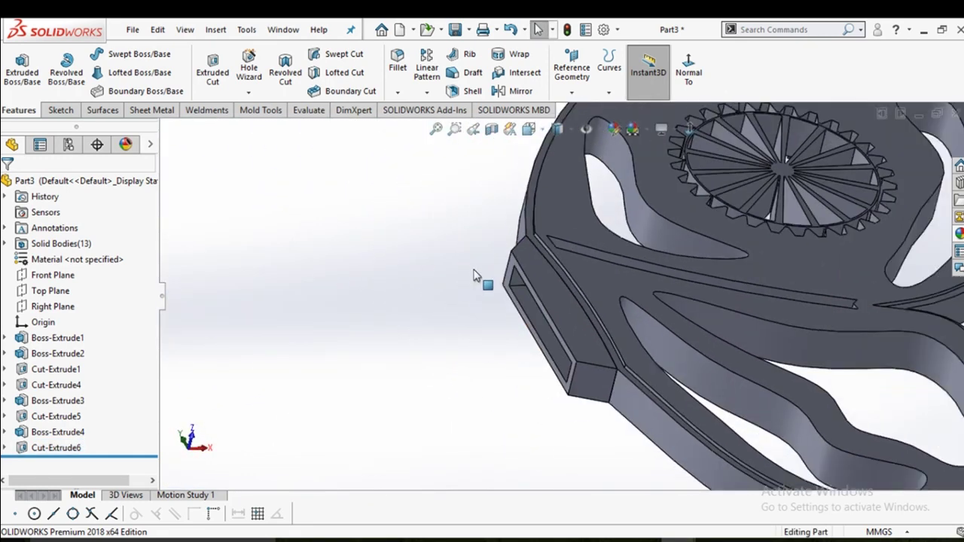
pyautogui.moveTo(465, 271)
pyautogui.mouseDown(button='middle')
pyautogui.moveTo(503, 279)
pyautogui.moveTo(454, 248)
pyautogui.moveTo(473, 325)
pyautogui.moveTo(474, 389)
pyautogui.moveTo(469, 361)
pyautogui.moveTo(476, 375)
pyautogui.mouseUp(button='middle')
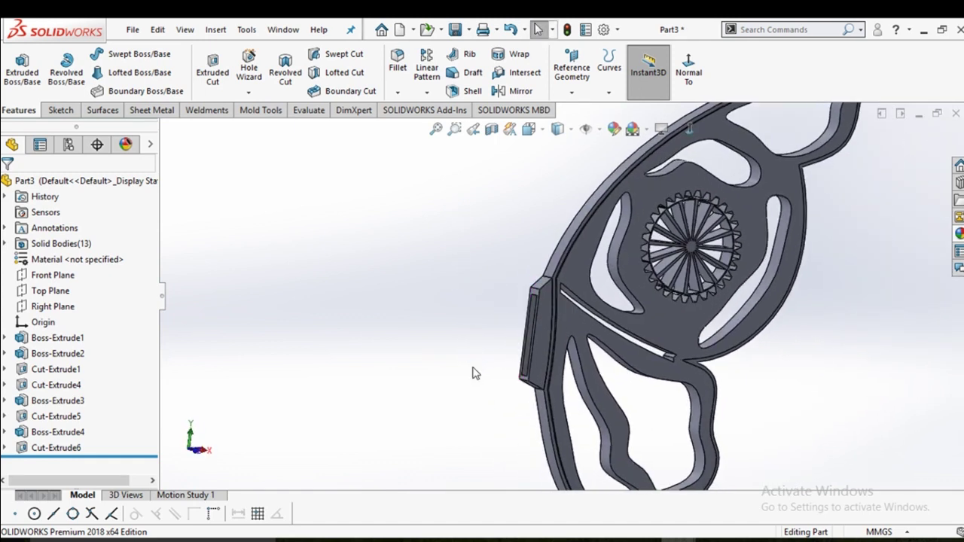
pyautogui.click(473, 364)
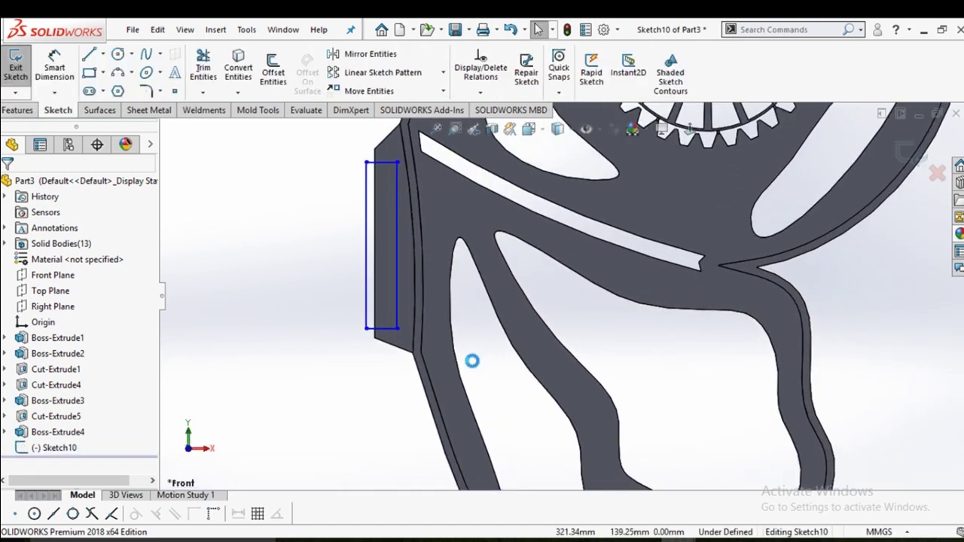
pyautogui.hotkey('ctrl', 'z')
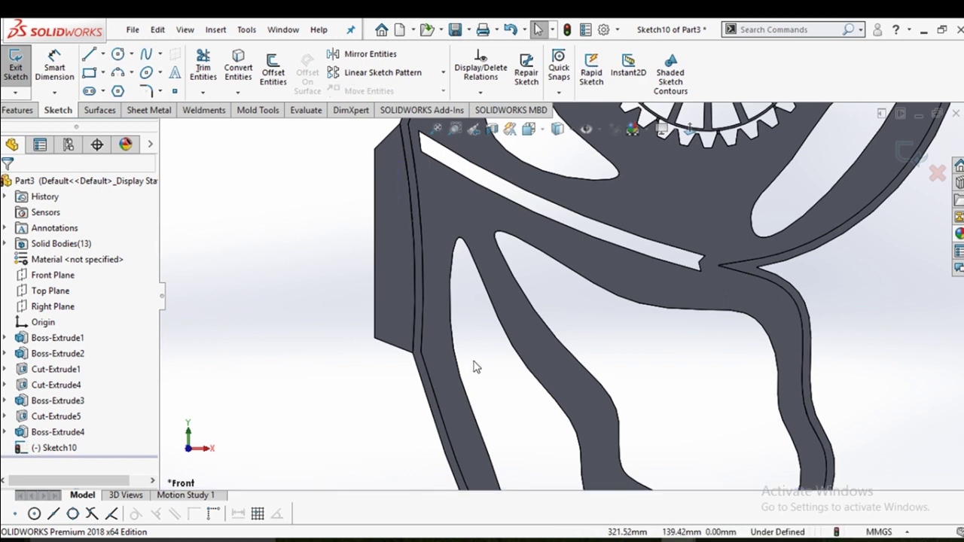
pyautogui.hotkey('ctrl', 'z')
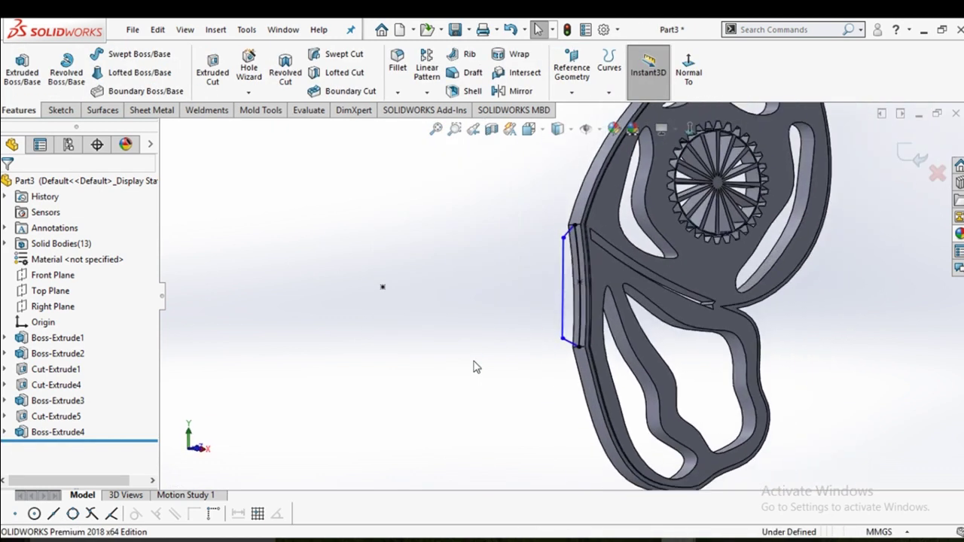
pyautogui.hotkey('ctrl', 'z')
# Sweep a 2 mm circular profile along the Sketch9 path to form Sweep1
pyautogui.scroll(-3, 542, 297)
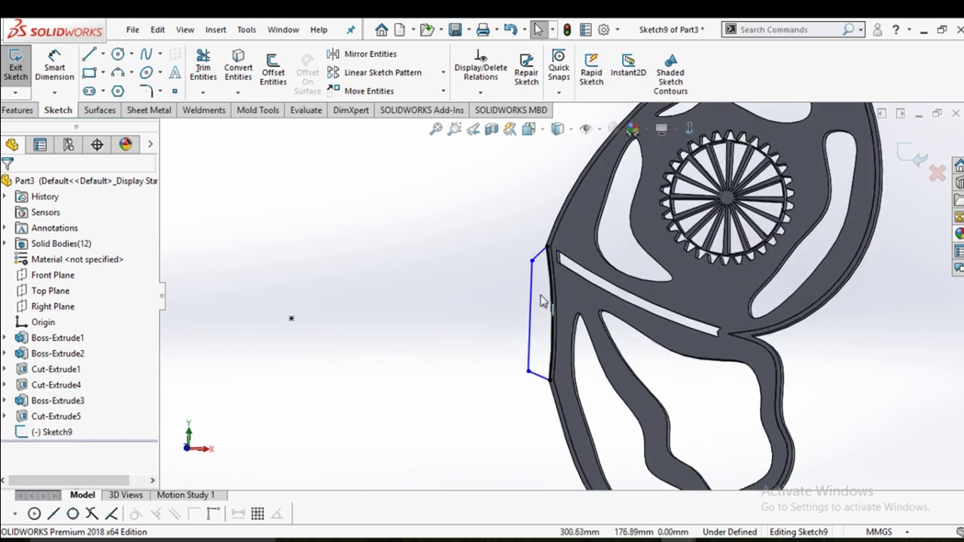
pyautogui.scroll(-3, 553, 301)
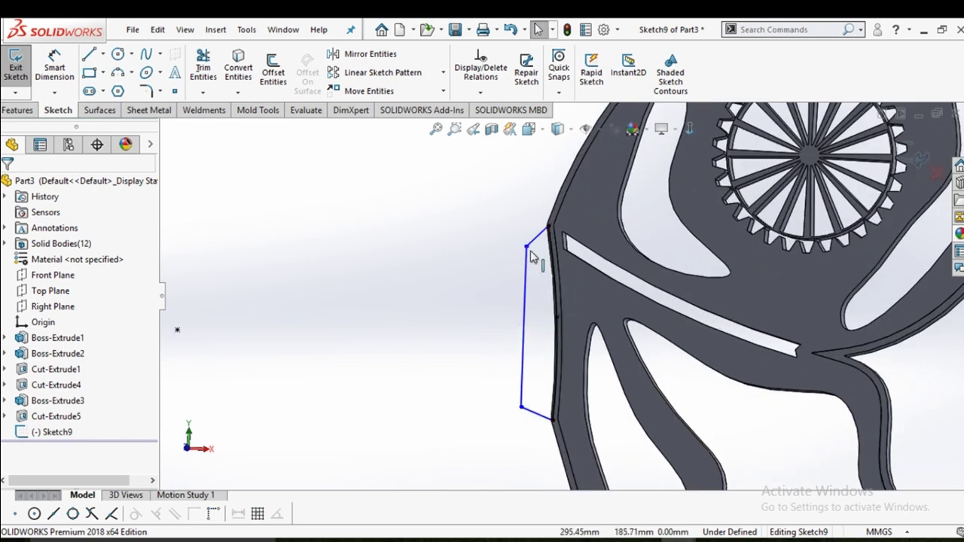
pyautogui.scroll(3, 548, 312)
pyautogui.moveTo(573, 316); pyautogui.dragTo(569, 298, button='middle')
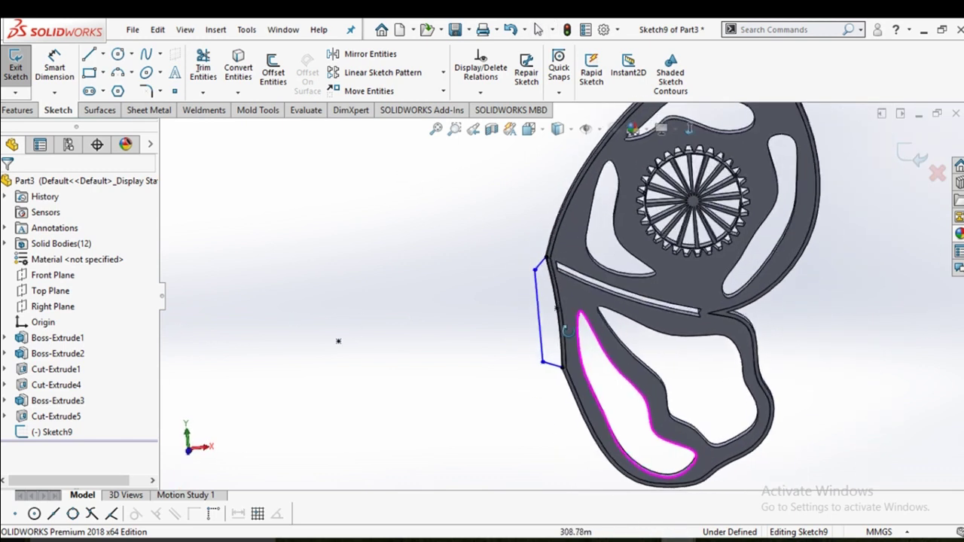
pyautogui.scroll(-3, 568, 298)
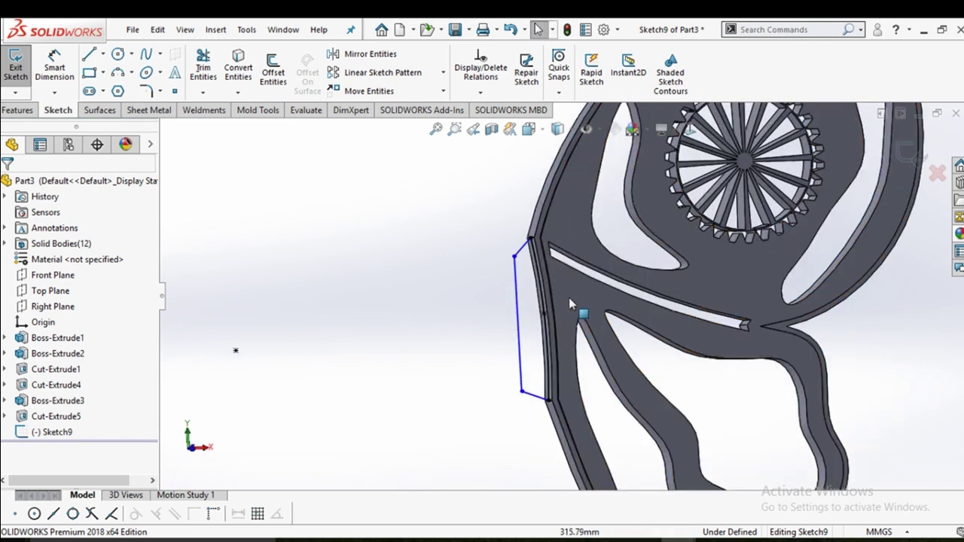
pyautogui.click(22, 112)
pyautogui.click(132, 55)
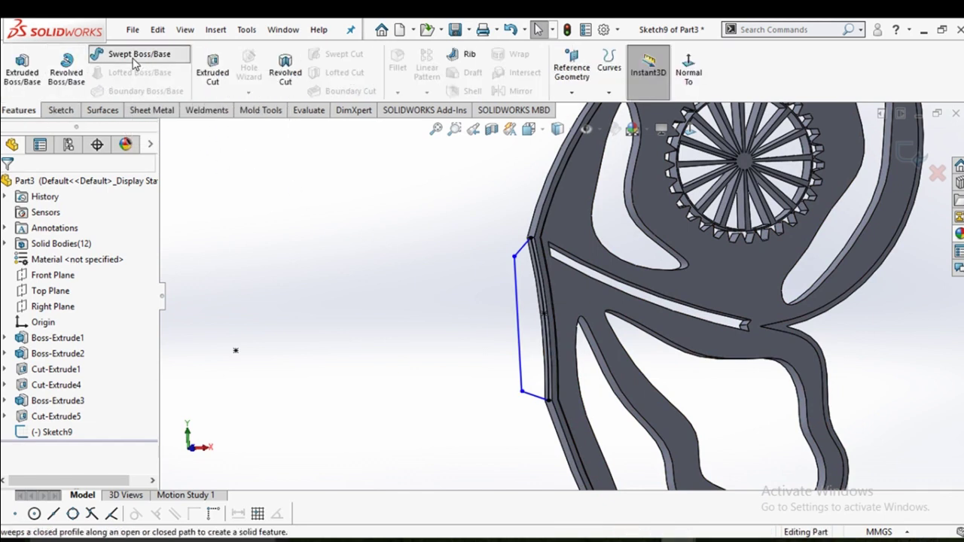
pyautogui.click(46, 238)
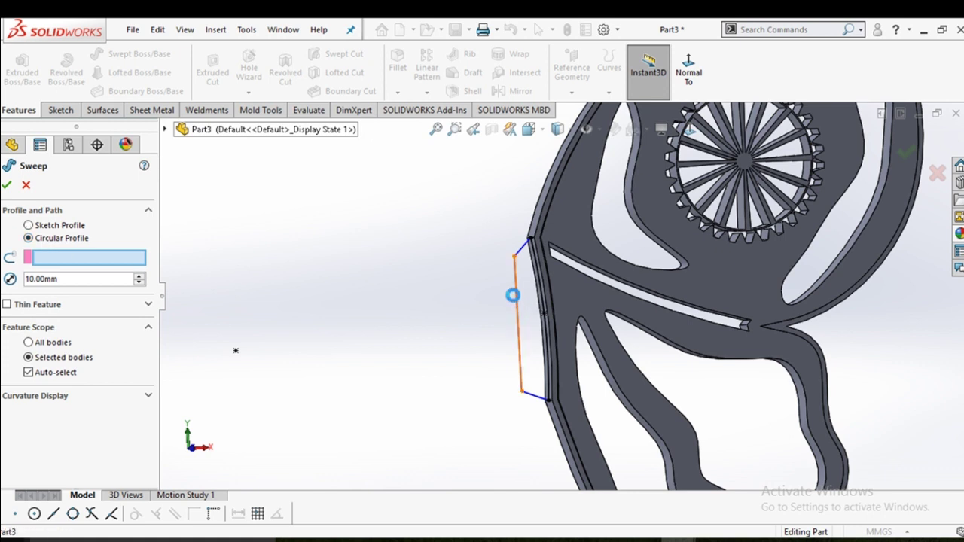
pyautogui.click(516, 301)
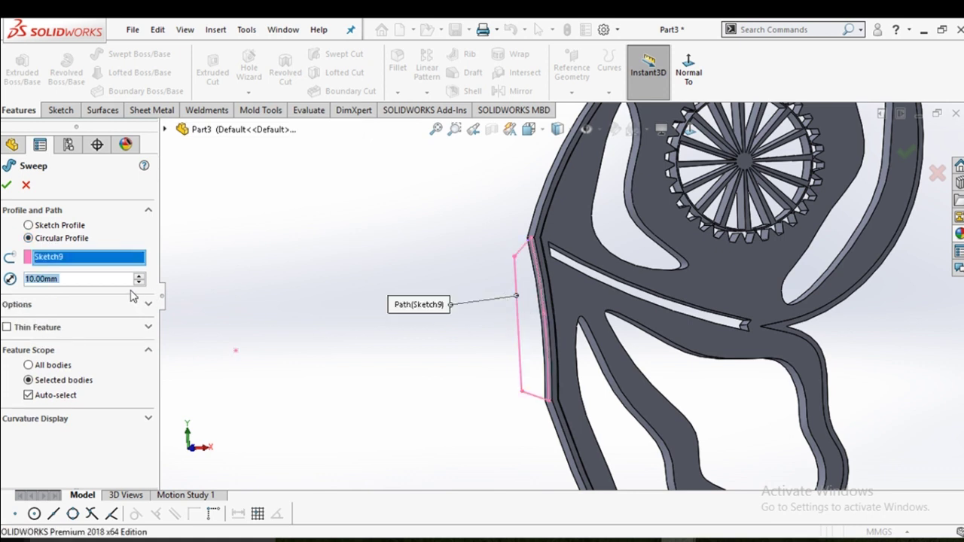
pyautogui.write('2')
pyautogui.click(254, 264)
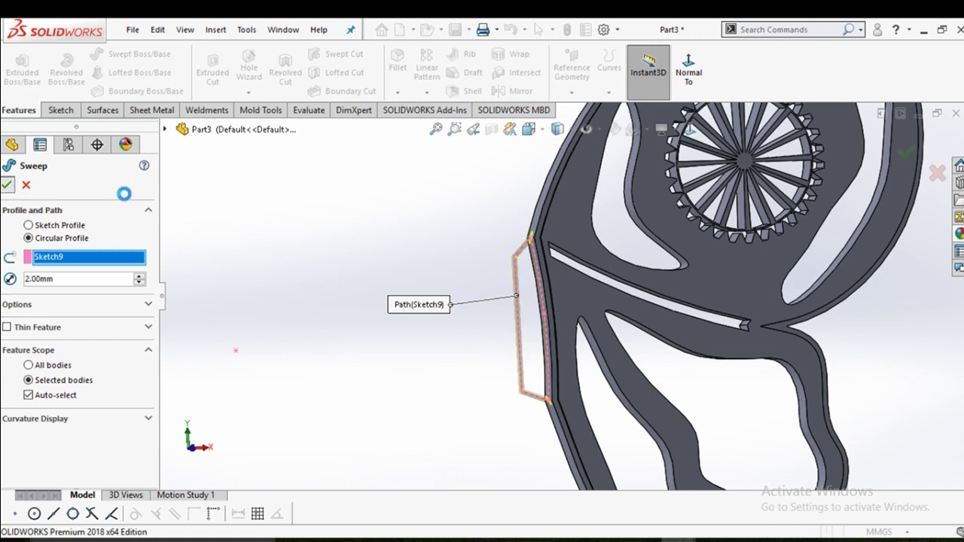
pyautogui.press('Return')
# Orbit and zoom around the wing to inspect the new edge tube
pyautogui.moveTo(387, 276)
pyautogui.mouseDown(button='middle')
pyautogui.moveTo(468, 257)
pyautogui.moveTo(422, 318)
pyautogui.moveTo(535, 309)
pyautogui.moveTo(510, 333)
pyautogui.moveTo(694, 283)
pyautogui.moveTo(595, 323)
pyautogui.moveTo(482, 342)
pyautogui.moveTo(655, 301)
pyautogui.moveTo(624, 318)
pyautogui.moveTo(592, 361)
pyautogui.moveTo(616, 302)
pyautogui.moveTo(606, 293)
pyautogui.moveTo(641, 382)
pyautogui.mouseUp(button='middle')
pyautogui.scroll(3, 421, 319)
pyautogui.scroll(-3, 596, 354)
pyautogui.scroll(3, 607, 293)
pyautogui.scroll(2, 606, 294)
pyautogui.scroll(-1, 606, 292)
pyautogui.moveTo(645, 344)
pyautogui.mouseDown(button='middle')
pyautogui.moveTo(680, 340)
pyautogui.moveTo(631, 335)
pyautogui.moveTo(595, 296)
pyautogui.mouseUp(button='middle')
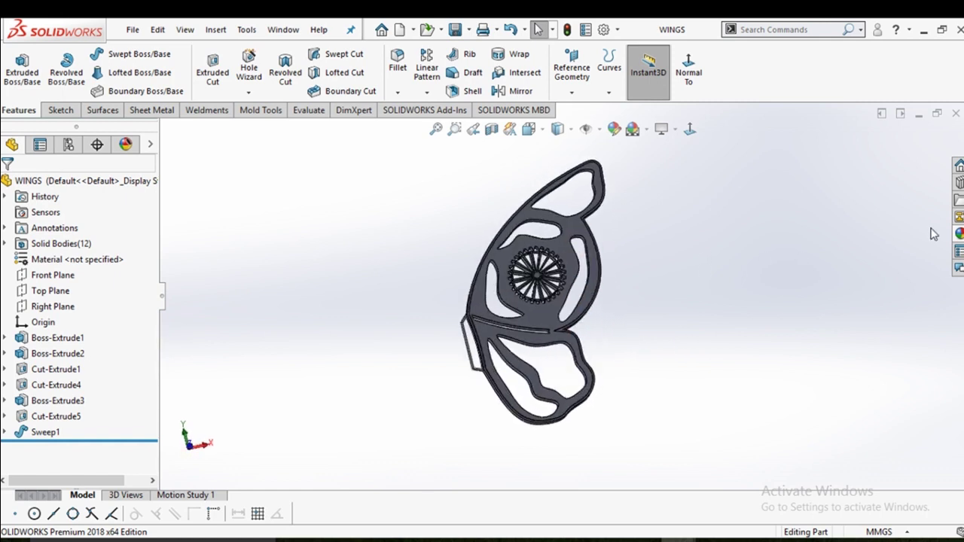
# Open the appearances library and expand Metal > Gold
pyautogui.click(958, 233)
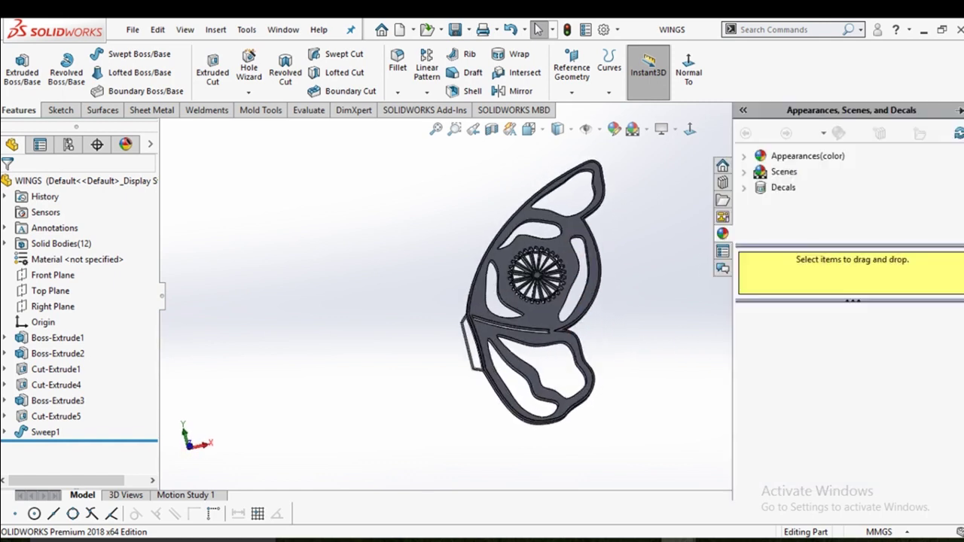
pyautogui.click(746, 156)
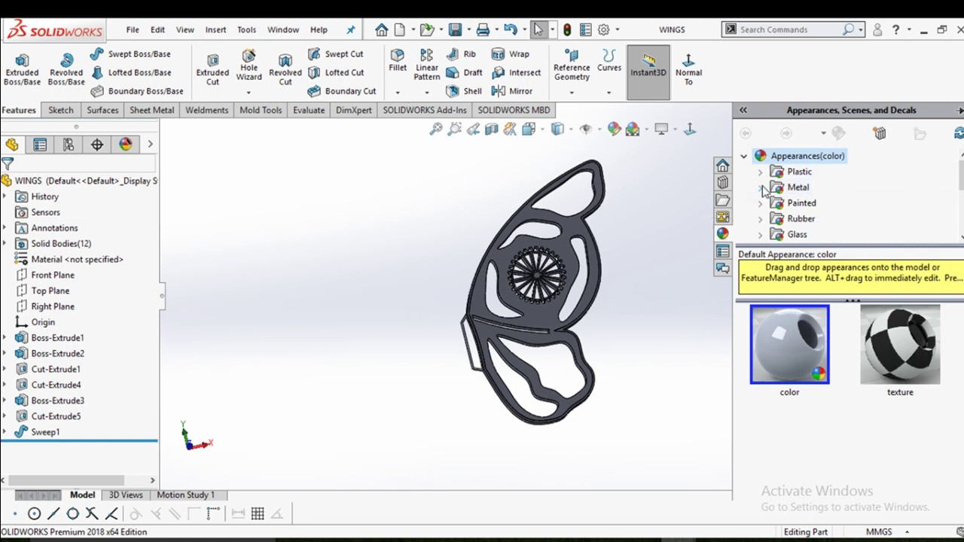
pyautogui.click(761, 188)
pyautogui.scroll(-1, 813, 199)
pyautogui.scroll(-1, 829, 200)
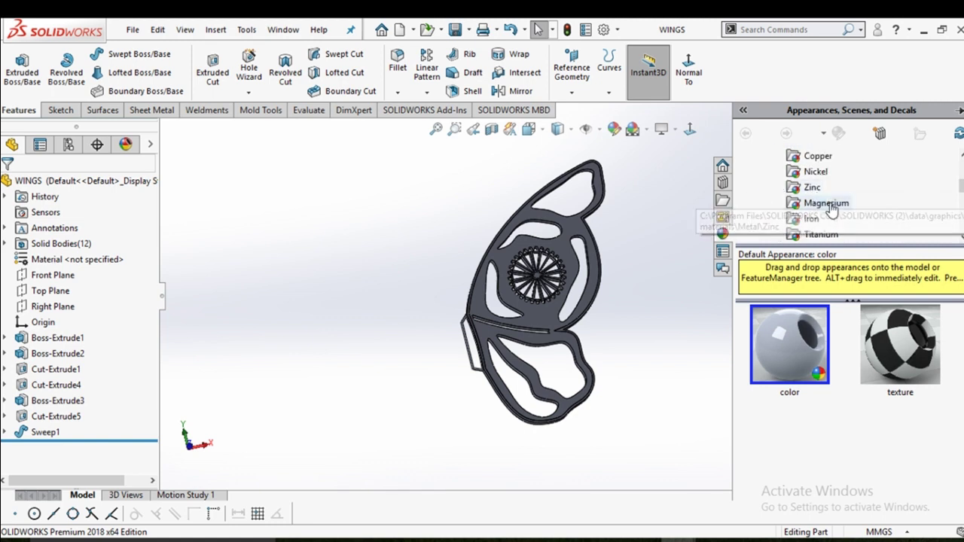
pyautogui.scroll(-1, 849, 212)
pyautogui.scroll(-1, 849, 212)
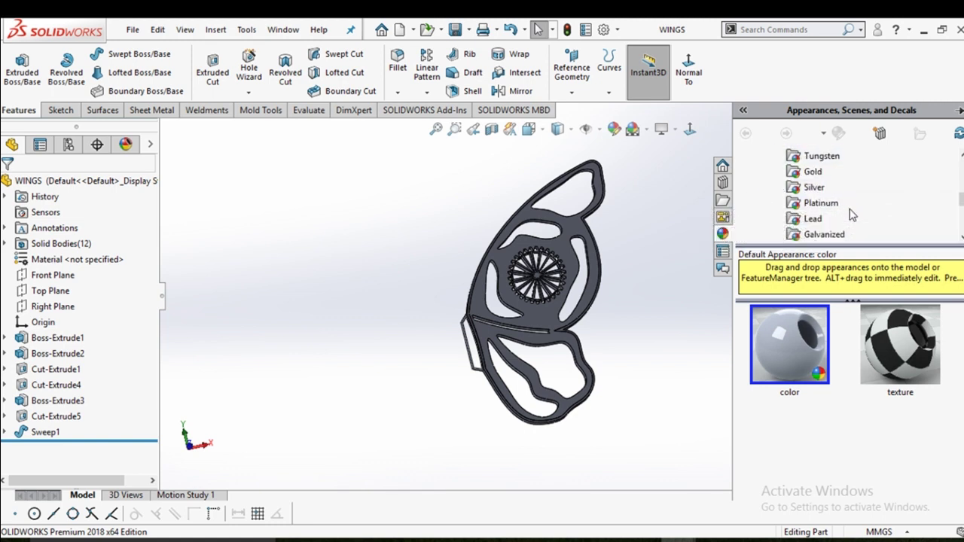
pyautogui.click(809, 171)
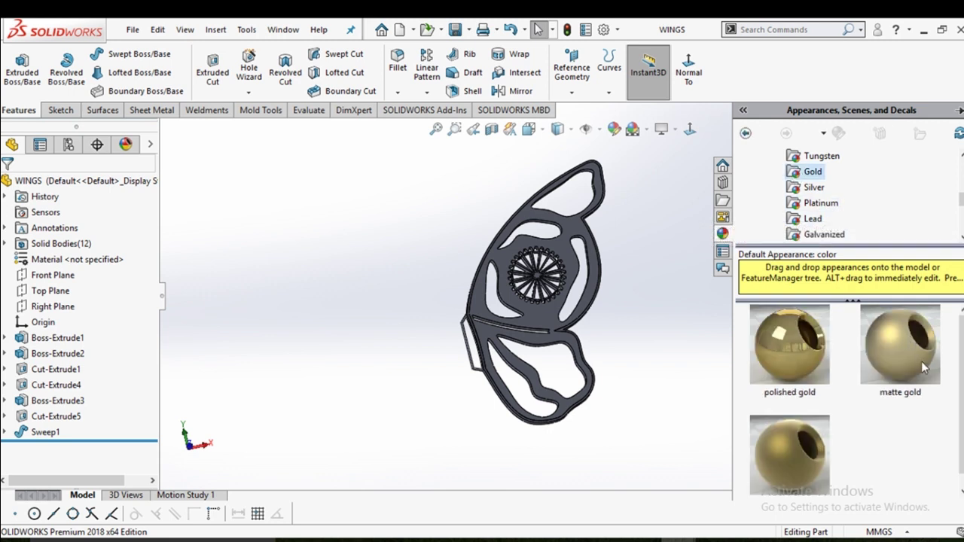
# Drag matte gold onto the wing and apply it to the whole part
pyautogui.scroll(-2, 598, 282)
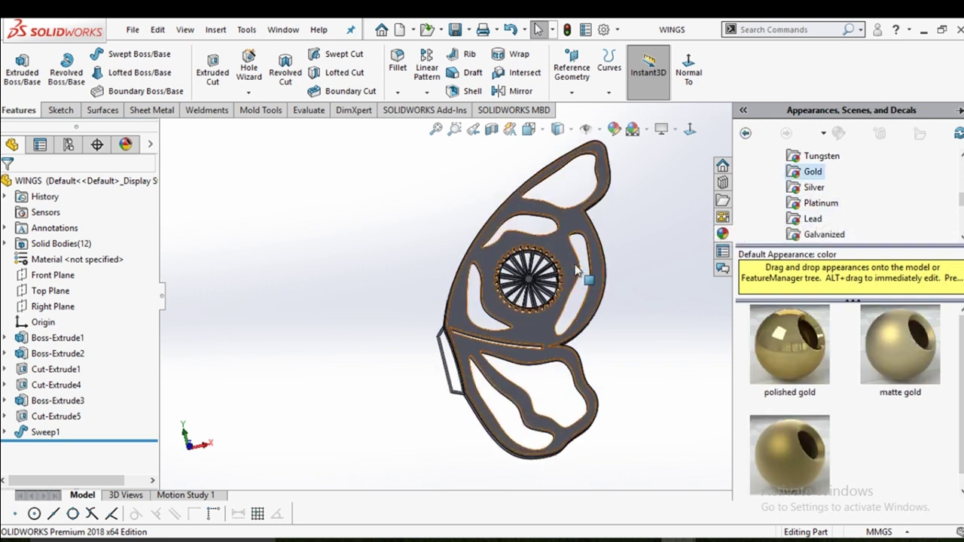
pyautogui.scroll(1, 591, 301)
pyautogui.scroll(1, 588, 323)
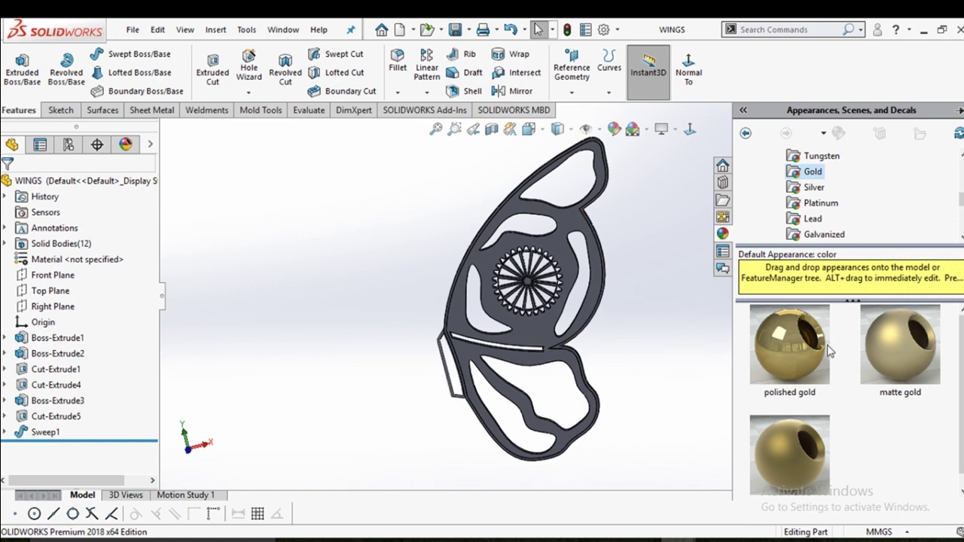
pyautogui.moveTo(901, 348); pyautogui.dragTo(565, 216)
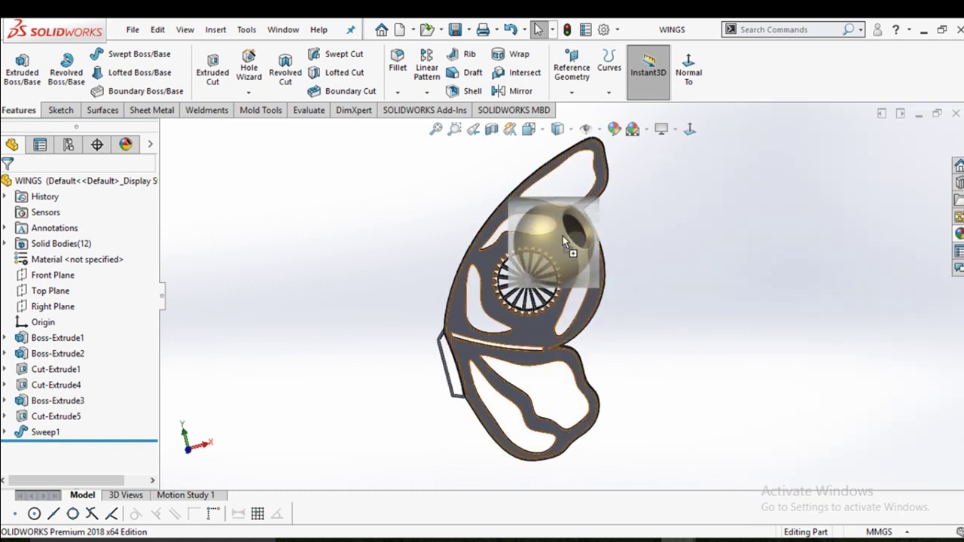
pyautogui.click(567, 218)
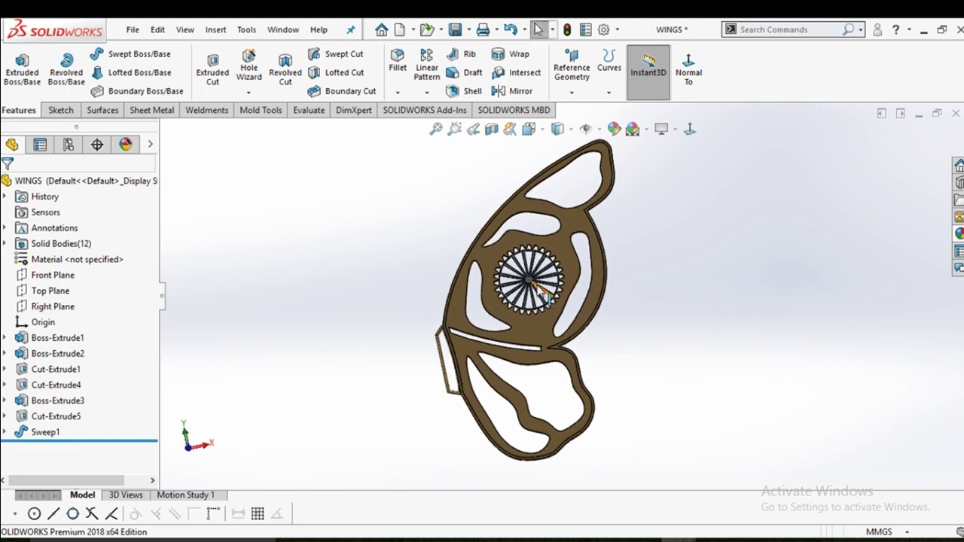
pyautogui.scroll(-3, 542, 294)
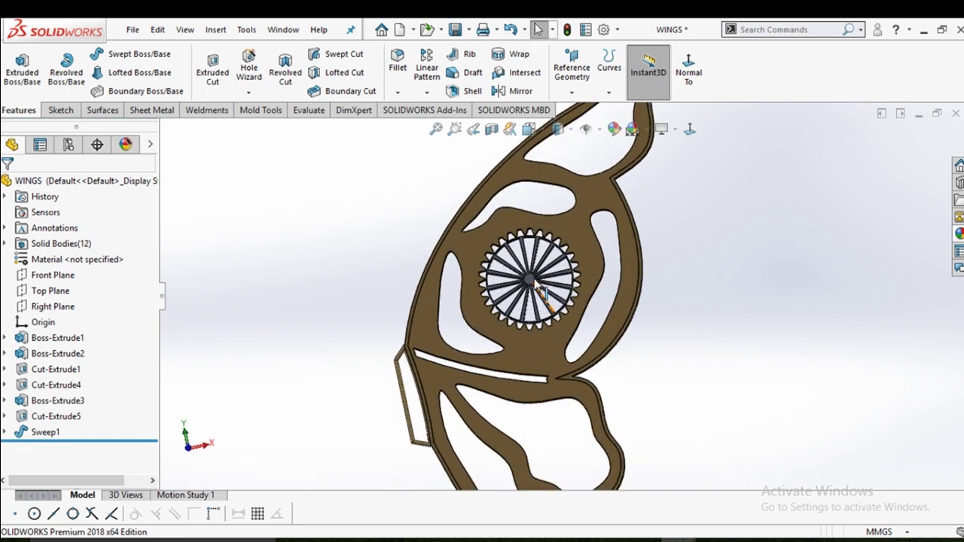
# Apply a matte platinum metal appearance to the gear body
pyautogui.click(960, 234)
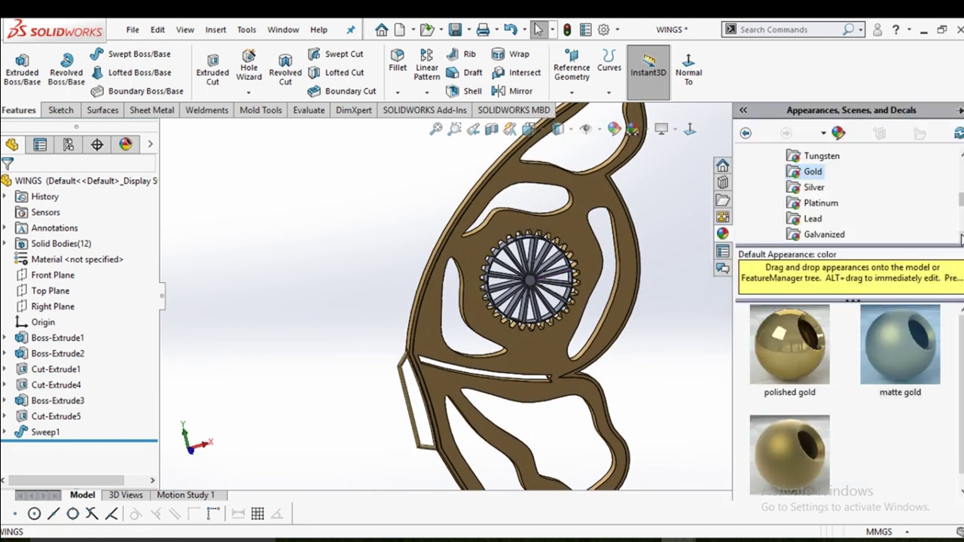
pyautogui.click(807, 189)
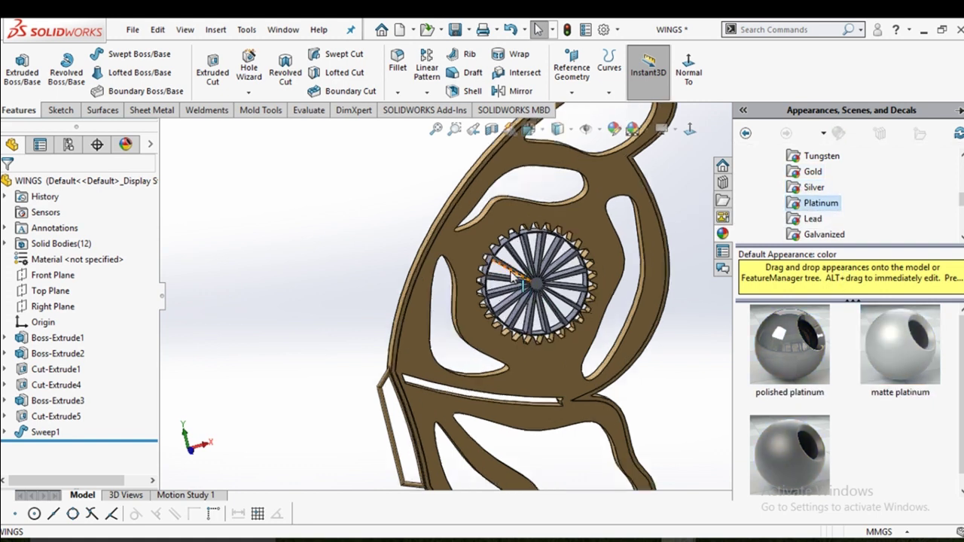
pyautogui.scroll(-3, 500, 262)
pyautogui.moveTo(908, 346); pyautogui.dragTo(567, 265)
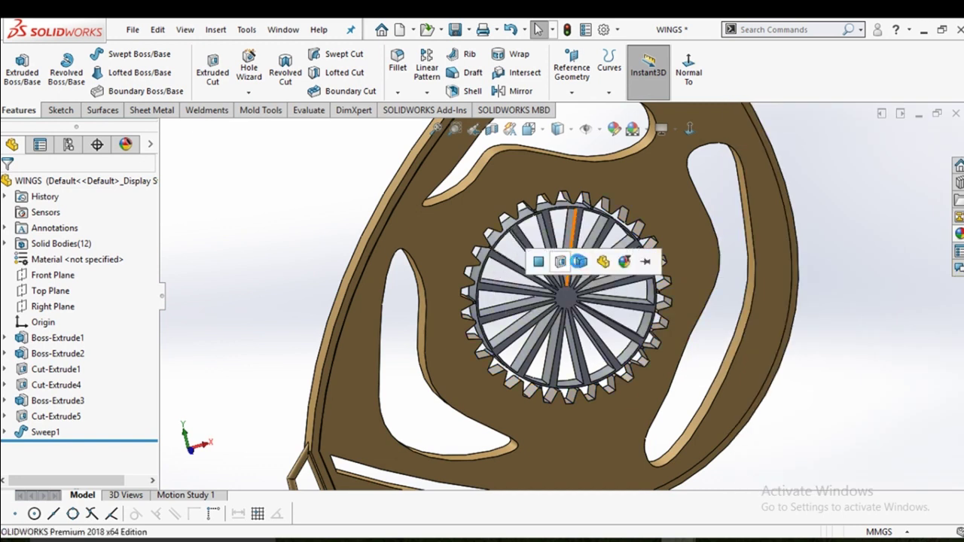
pyautogui.click(583, 267)
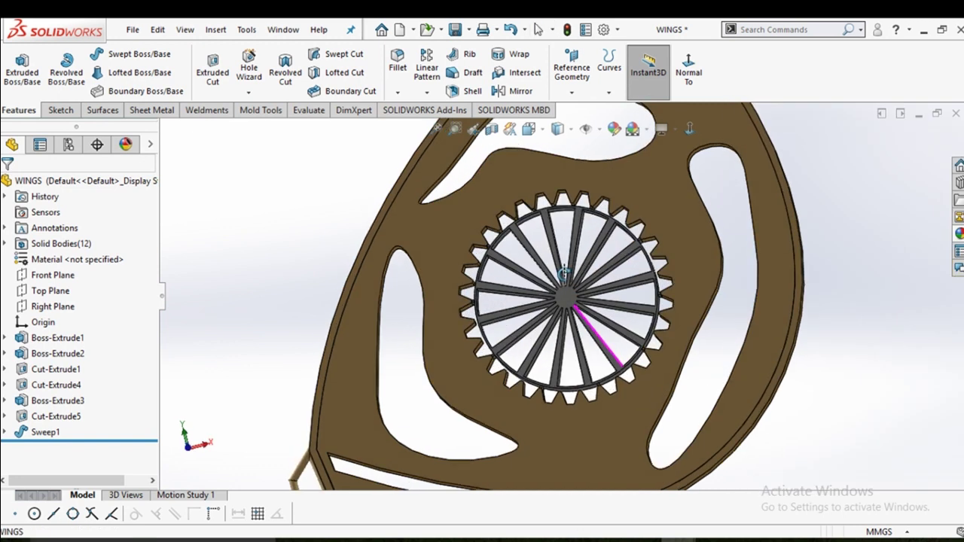
pyautogui.moveTo(561, 294)
pyautogui.mouseDown(button='middle')
pyautogui.moveTo(607, 317)
pyautogui.moveTo(641, 299)
pyautogui.moveTo(613, 338)
pyautogui.moveTo(658, 353)
pyautogui.moveTo(624, 346)
pyautogui.mouseUp(button='middle')
pyautogui.scroll(5, 570, 296)
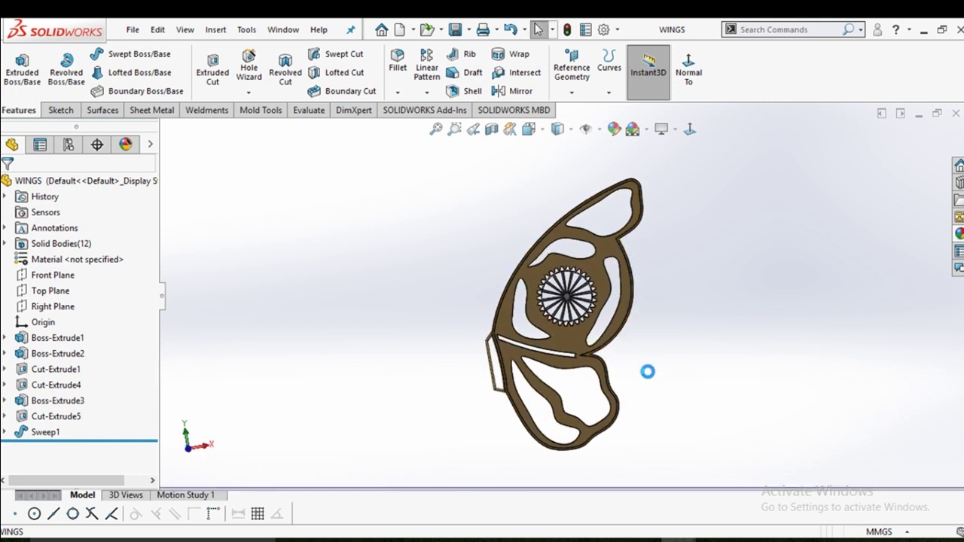
pyautogui.moveTo(633, 359)
pyautogui.mouseDown(button='middle')
pyautogui.moveTo(660, 301)
pyautogui.moveTo(625, 355)
pyautogui.moveTo(616, 351)
pyautogui.mouseUp(button='middle')
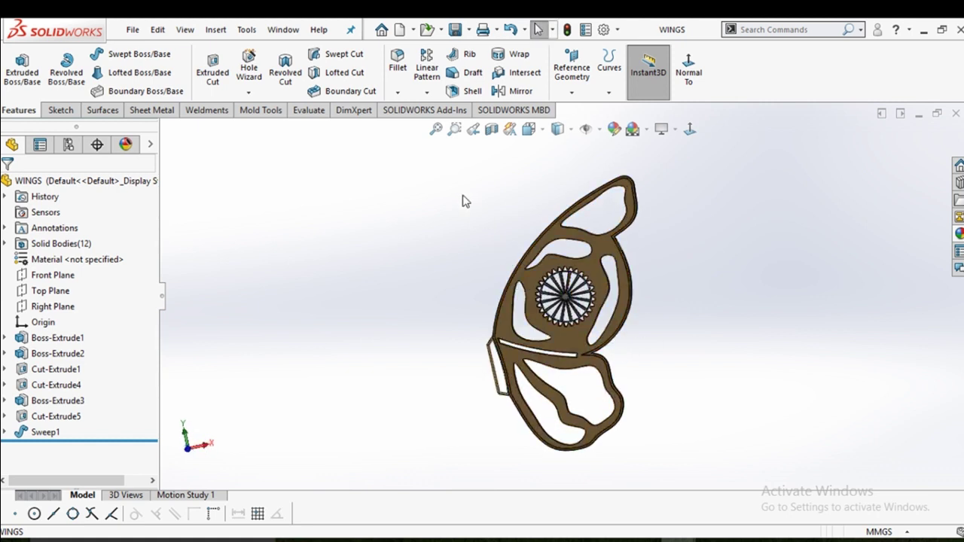
# Open the MID PART part from the recent documents list
pyautogui.hotkey('ctrl', 'F2')
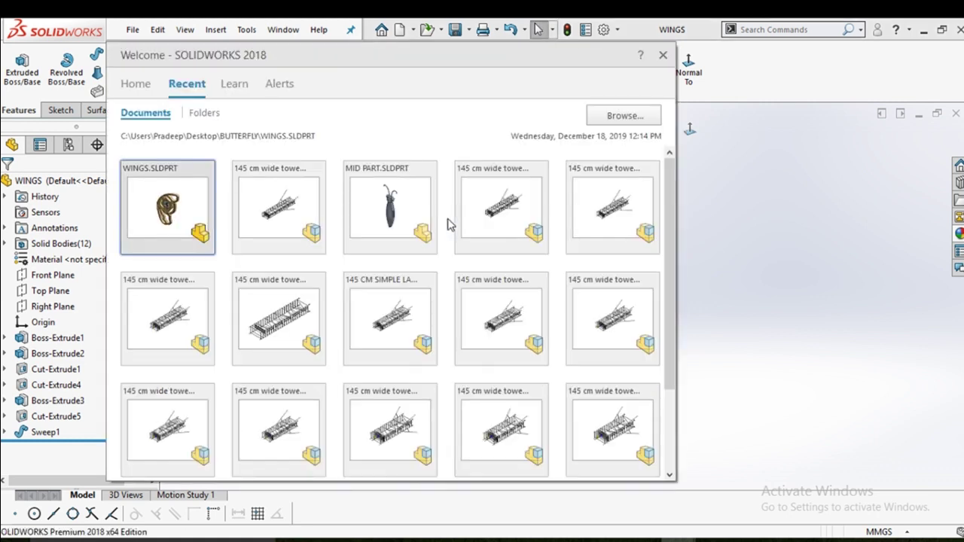
pyautogui.press('Escape')
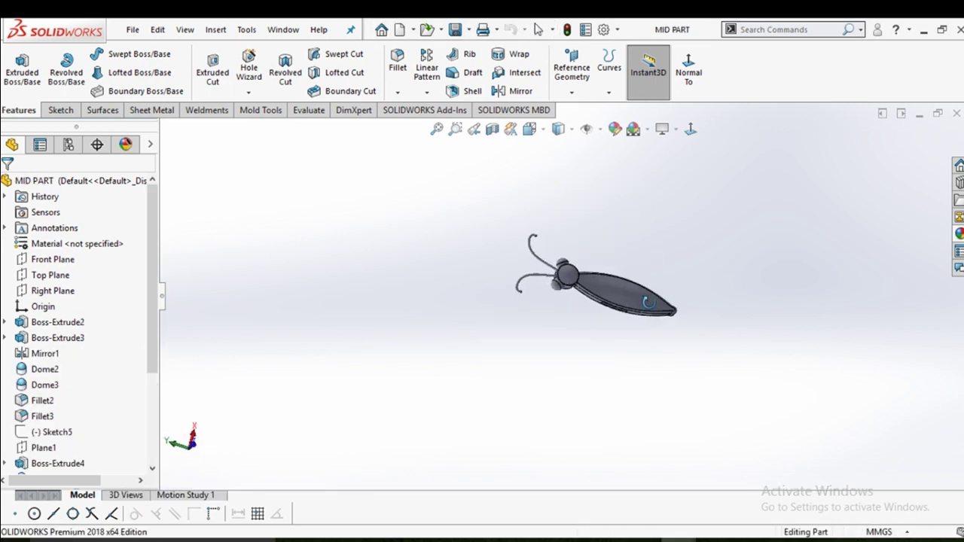
pyautogui.scroll(-3, 591, 278)
# Browse the Appearances library's metal folders to reach the Gold finishes
pyautogui.click(958, 233)
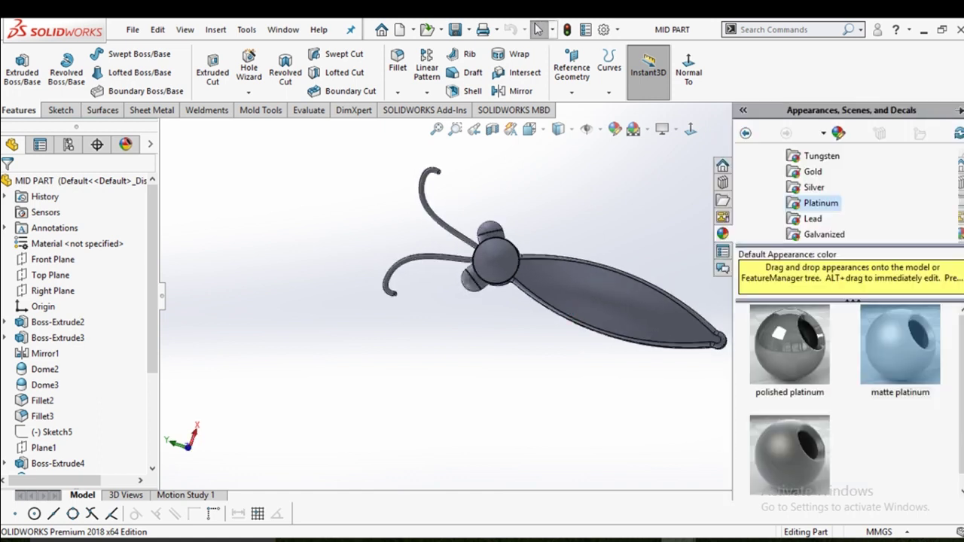
pyautogui.click(805, 219)
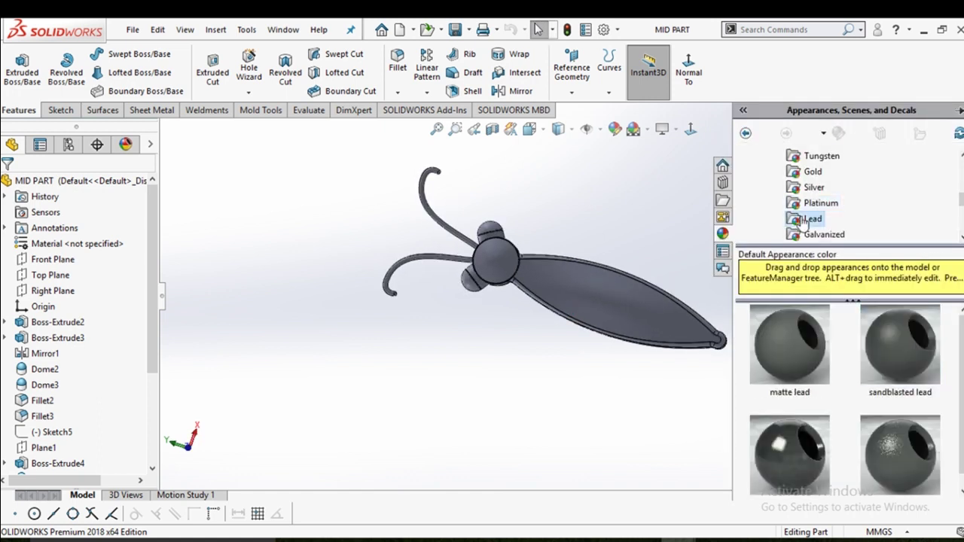
pyautogui.click(800, 203)
pyautogui.click(797, 189)
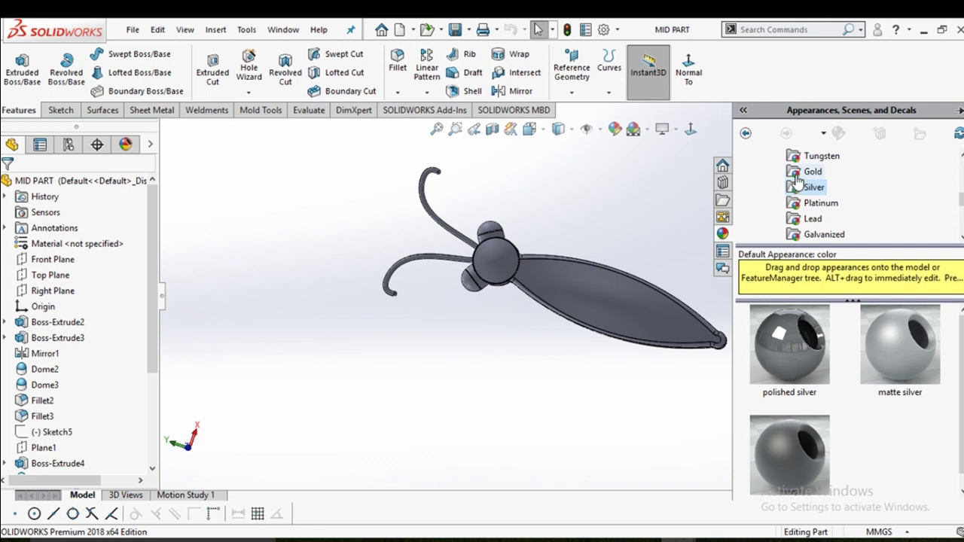
pyautogui.click(798, 172)
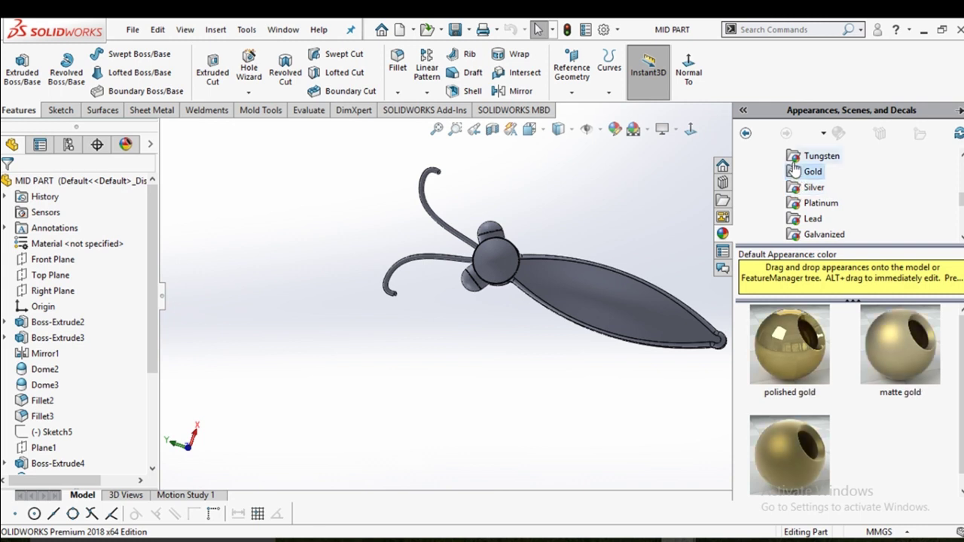
pyautogui.click(793, 158)
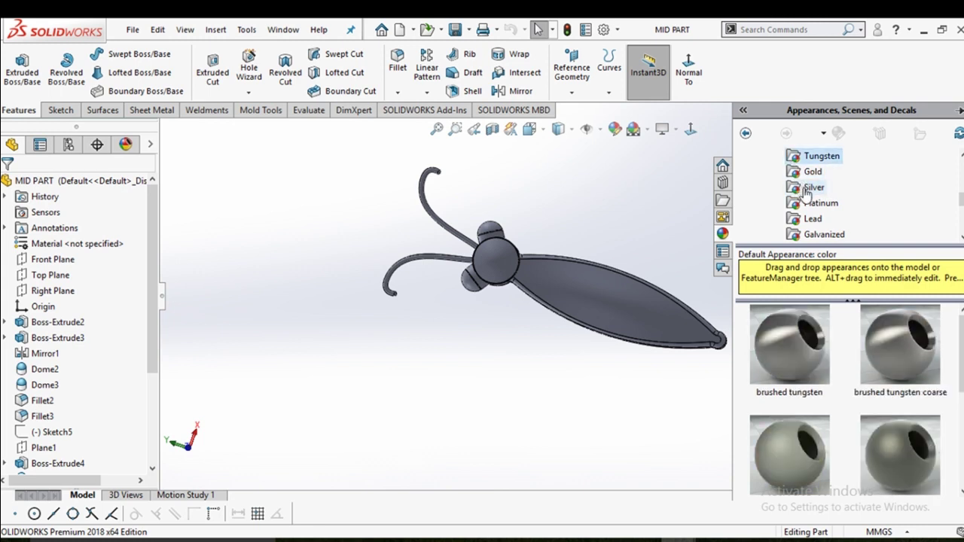
pyautogui.scroll(-1, 806, 222)
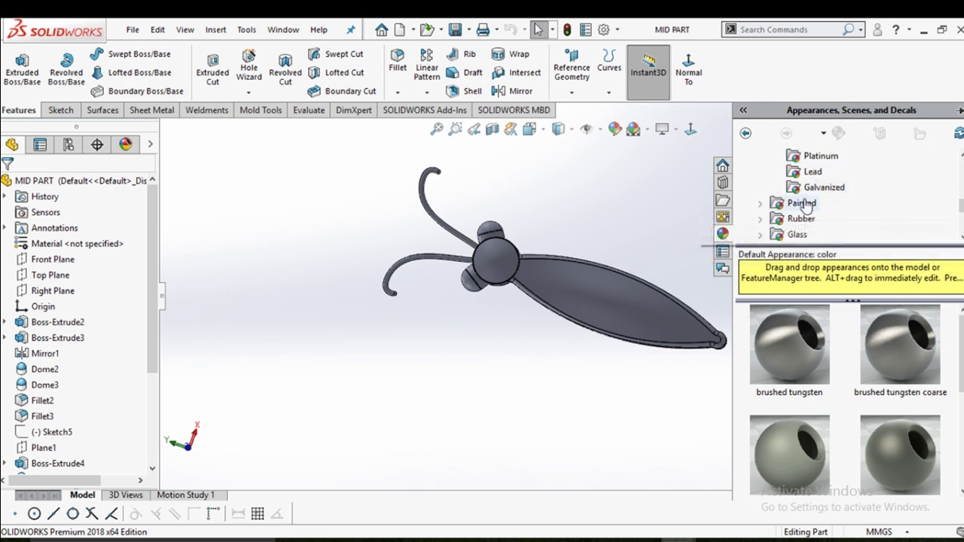
pyautogui.scroll(2, 818, 188)
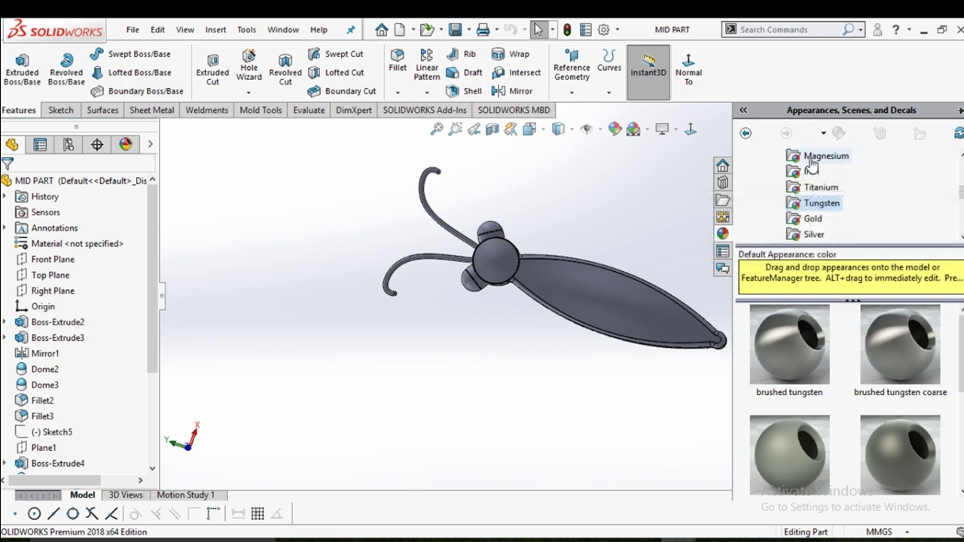
pyautogui.scroll(1, 811, 167)
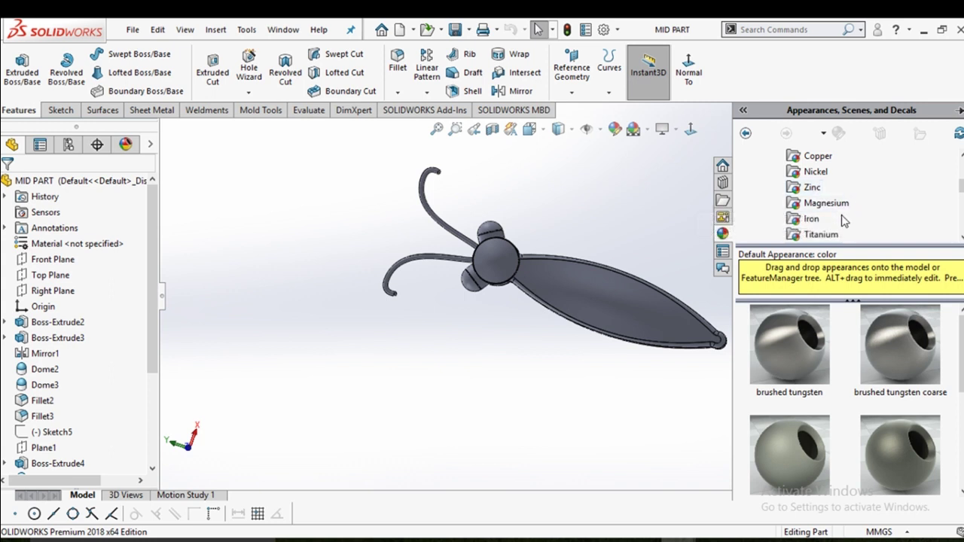
pyautogui.scroll(-1, 844, 219)
pyautogui.click(813, 218)
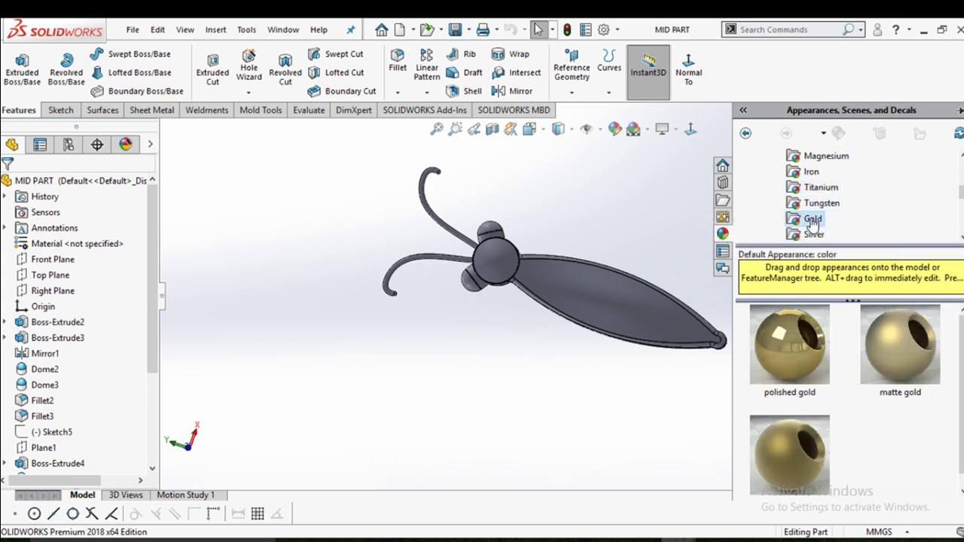
# Apply the satin finish gold appearance to the entire MID PART body
pyautogui.moveTo(788, 454); pyautogui.dragTo(623, 310)
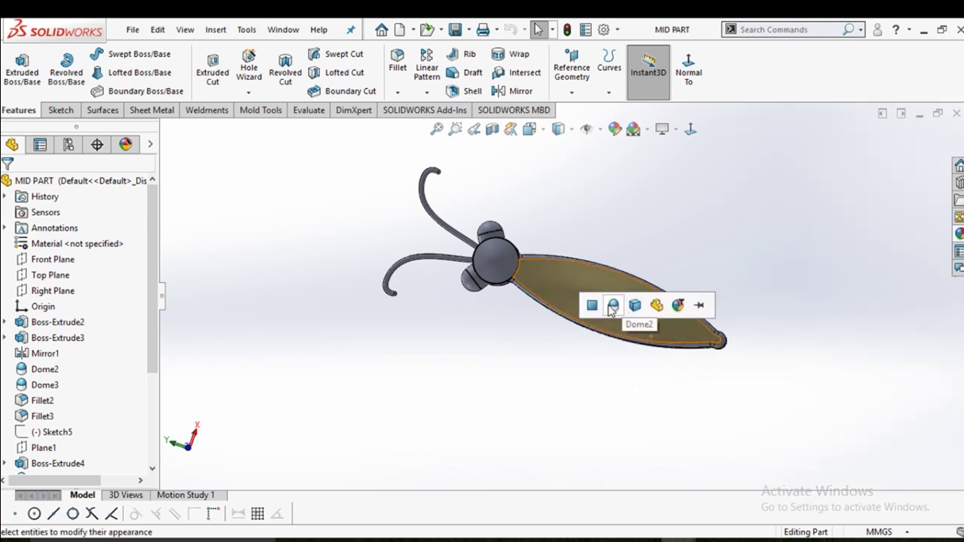
pyautogui.click(610, 306)
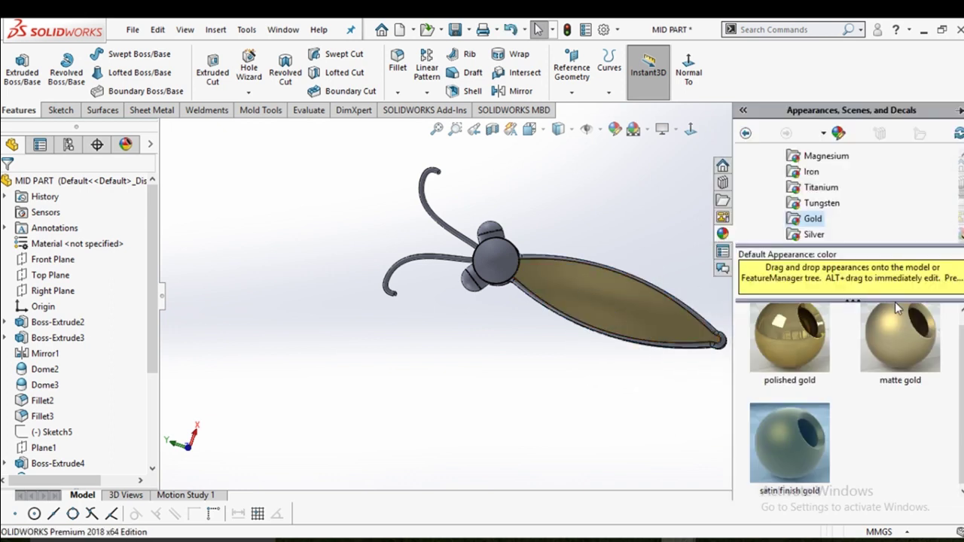
pyautogui.moveTo(792, 420); pyautogui.dragTo(491, 260)
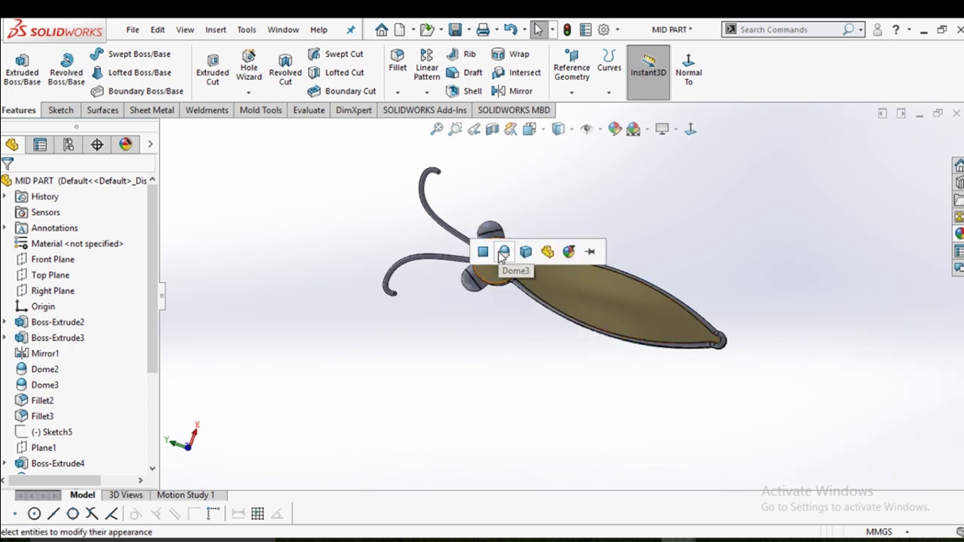
pyautogui.click(527, 251)
pyautogui.moveTo(549, 296)
pyautogui.mouseDown(button='middle')
pyautogui.moveTo(621, 212)
pyautogui.moveTo(538, 253)
pyautogui.mouseUp(button='middle')
pyautogui.scroll(-2, 538, 253)
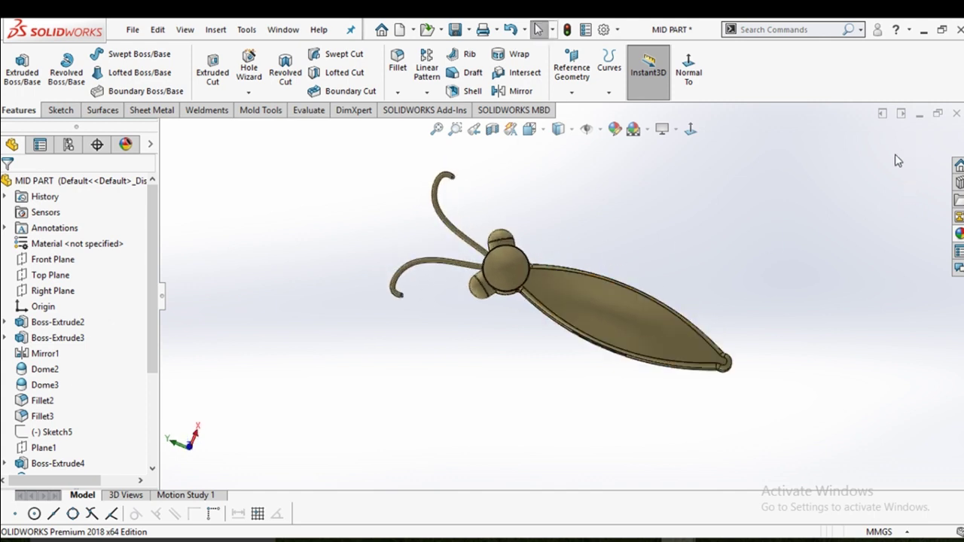
pyautogui.scroll(3, 641, 254)
# Create a new blank part and start a sketch on the Front Plane
pyautogui.click(470, 31)
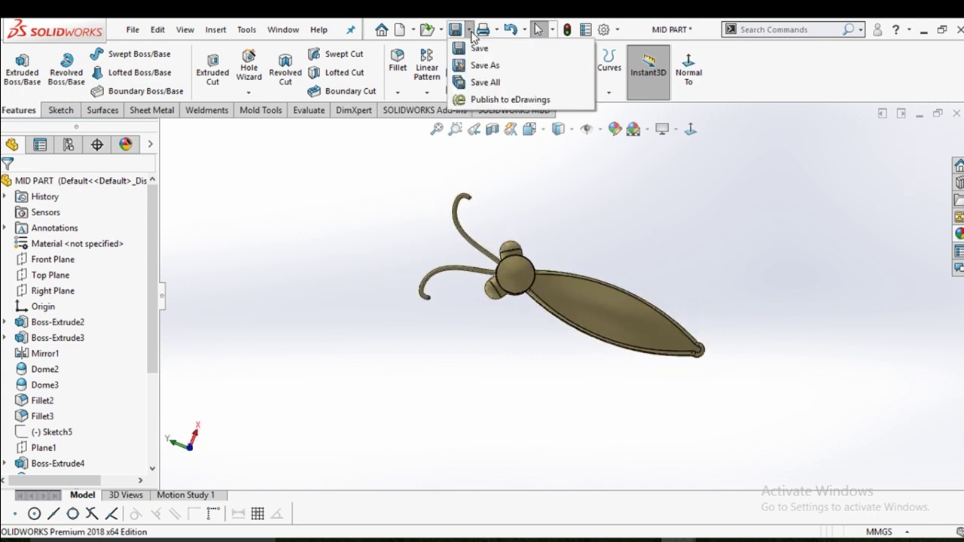
pyautogui.moveTo(413, 30)
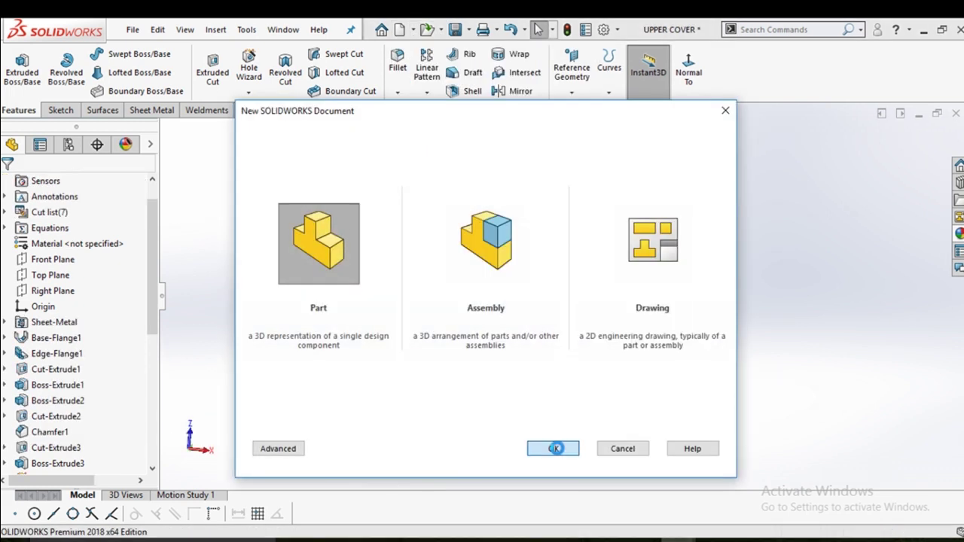
pyautogui.click(555, 448)
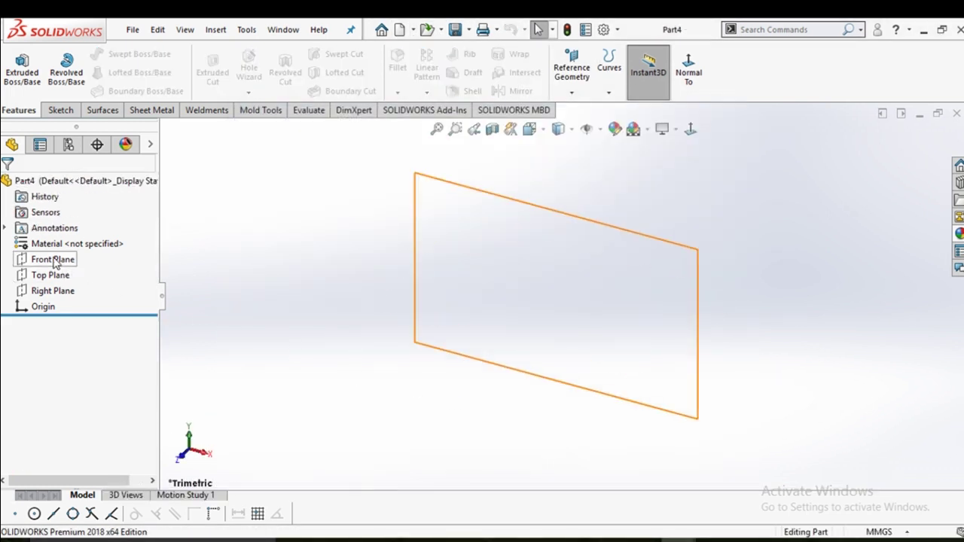
pyautogui.click(54, 259)
pyautogui.click(67, 235)
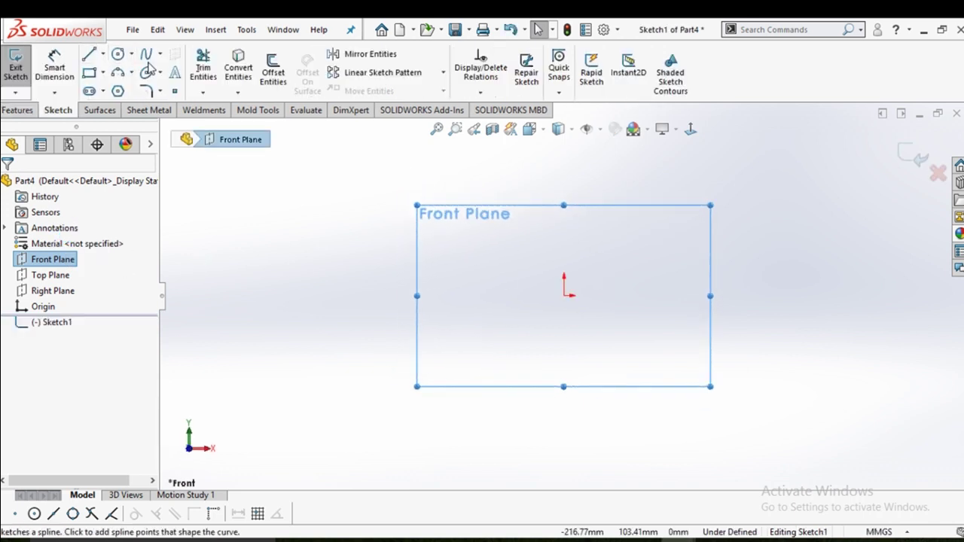
pyautogui.scroll(-3, 666, 304)
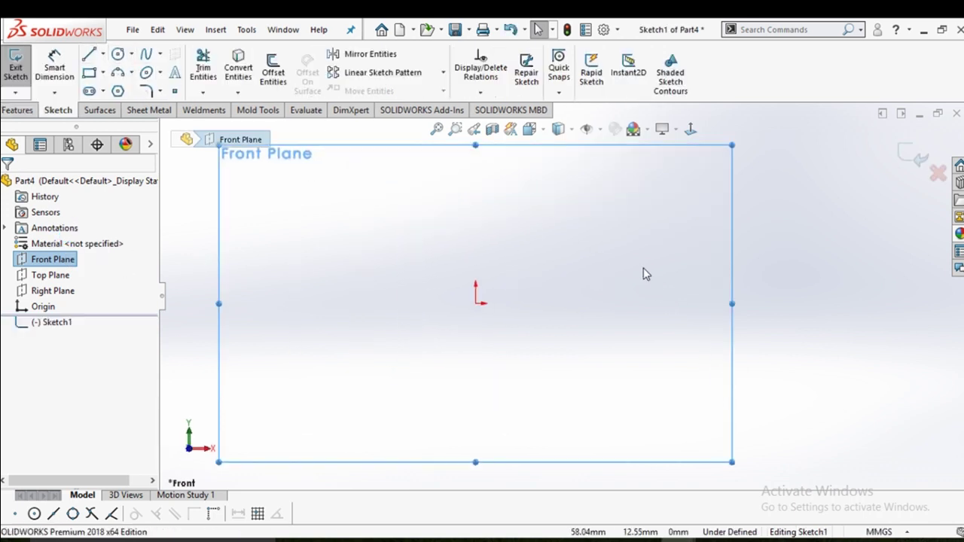
# Draw a trial spline from the origin, then delete it
pyautogui.click(149, 54)
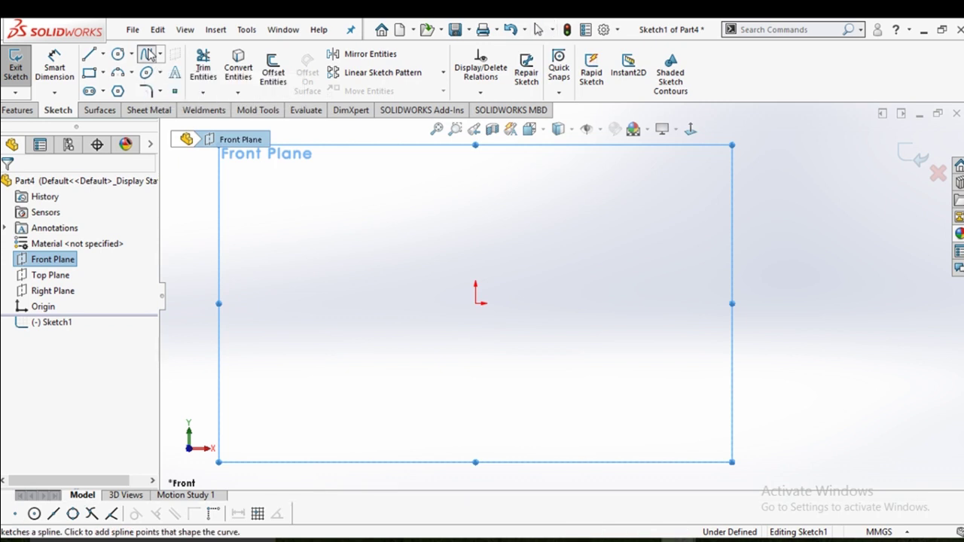
pyautogui.click(475, 303)
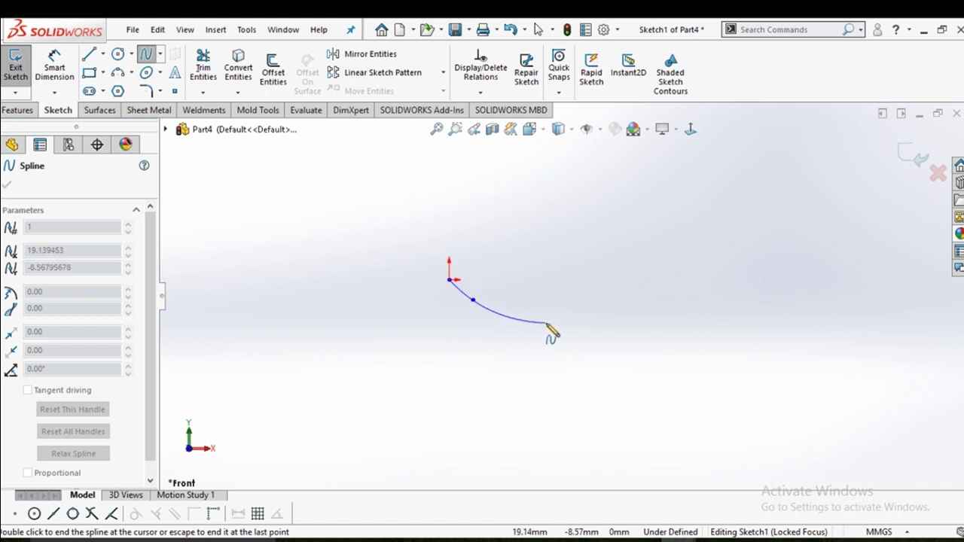
pyautogui.press('Escape')
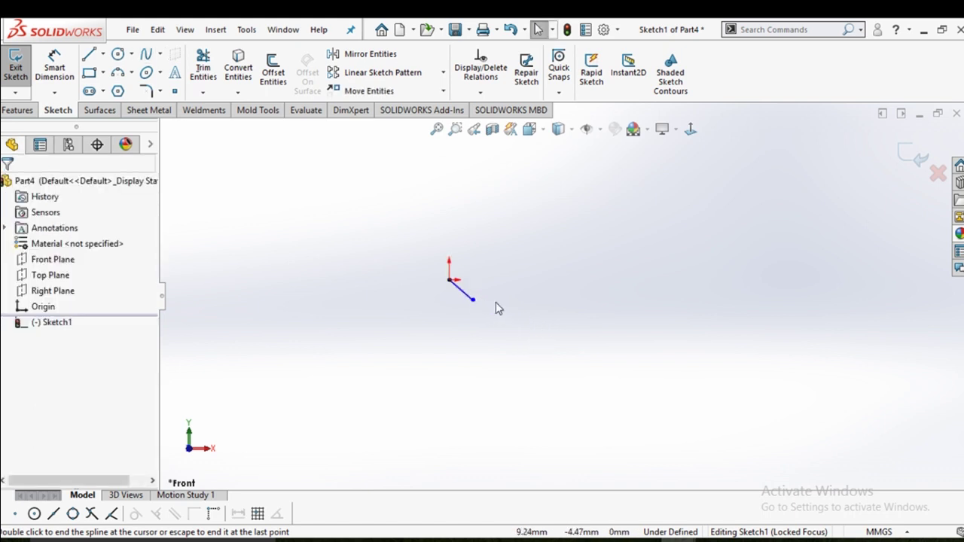
pyautogui.doubleClick(465, 294)
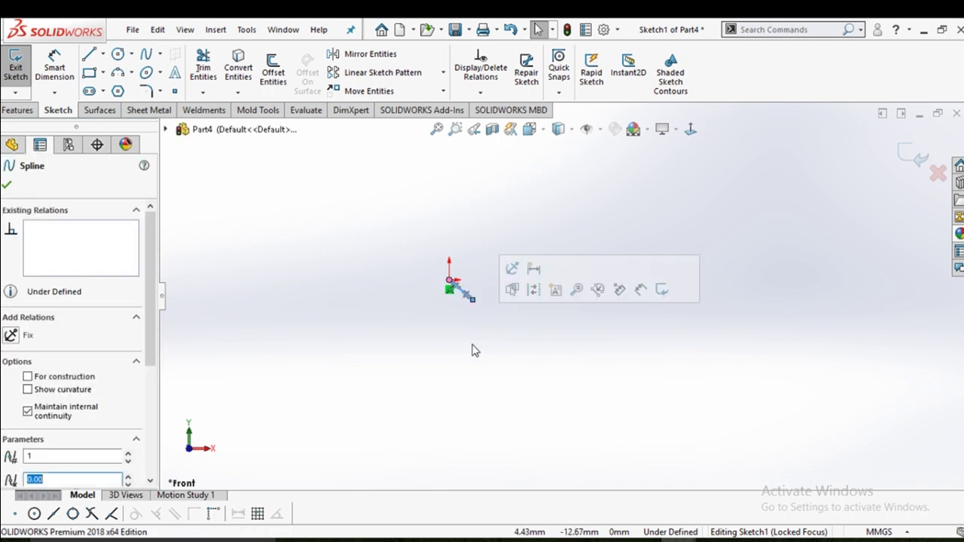
pyautogui.press('Delete')
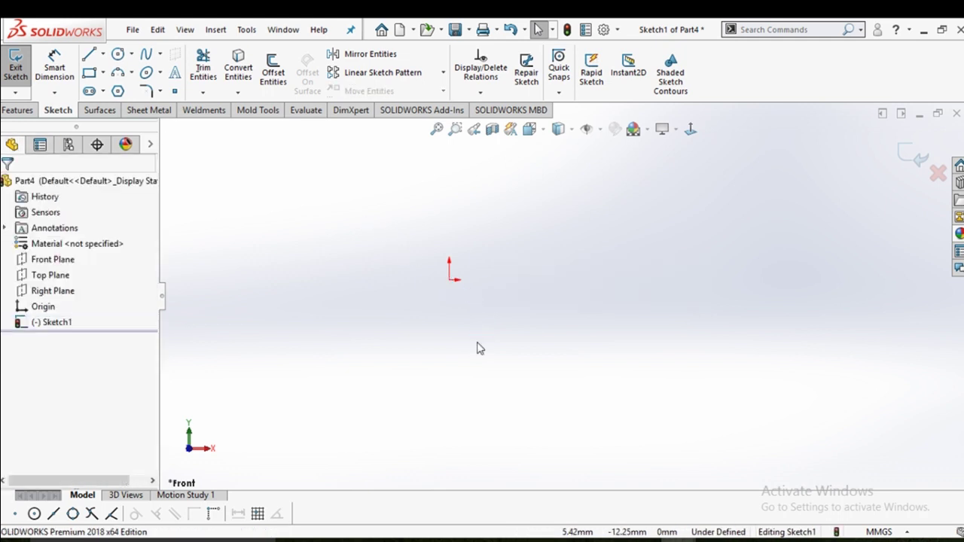
# Draw a three-segment line chain starting at the sketch origin
pyautogui.click(89, 55)
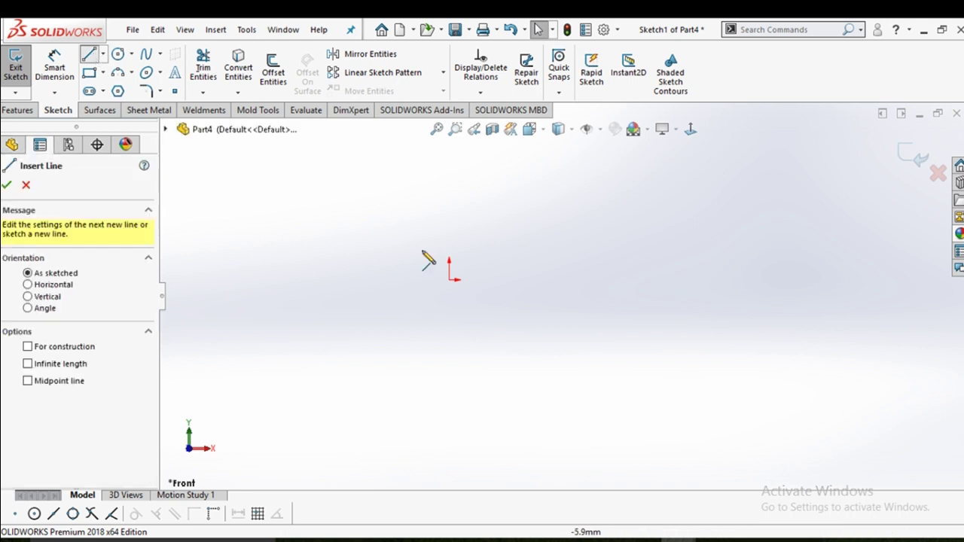
pyautogui.click(449, 280)
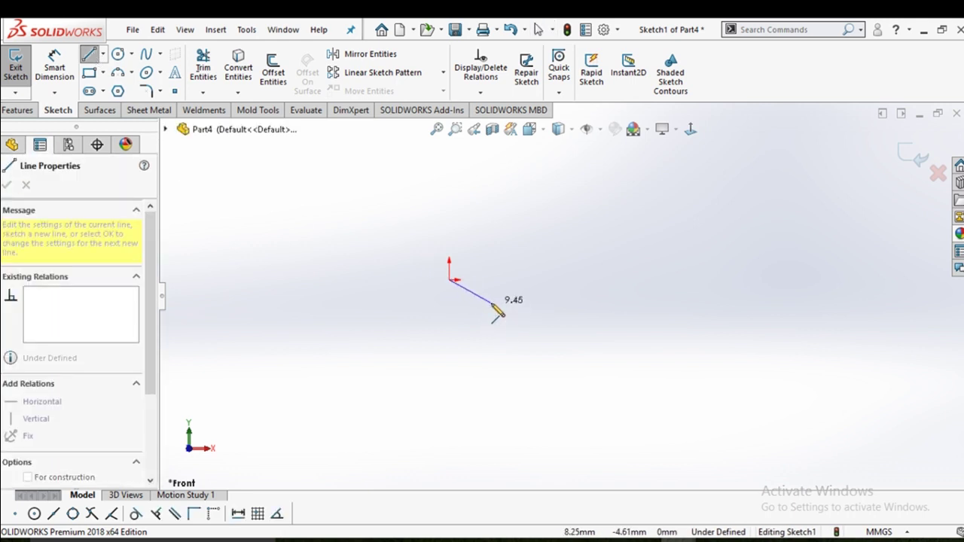
pyautogui.click(491, 302)
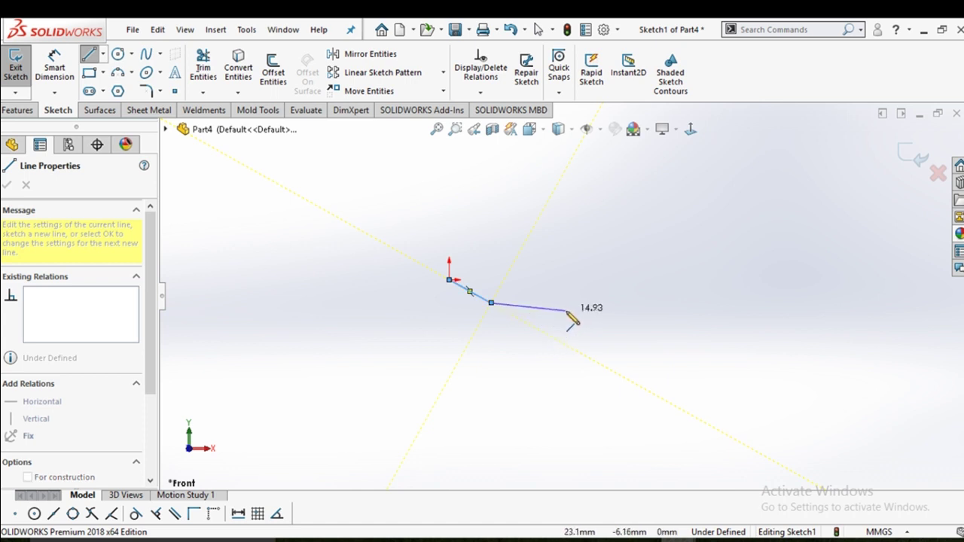
pyautogui.click(571, 316)
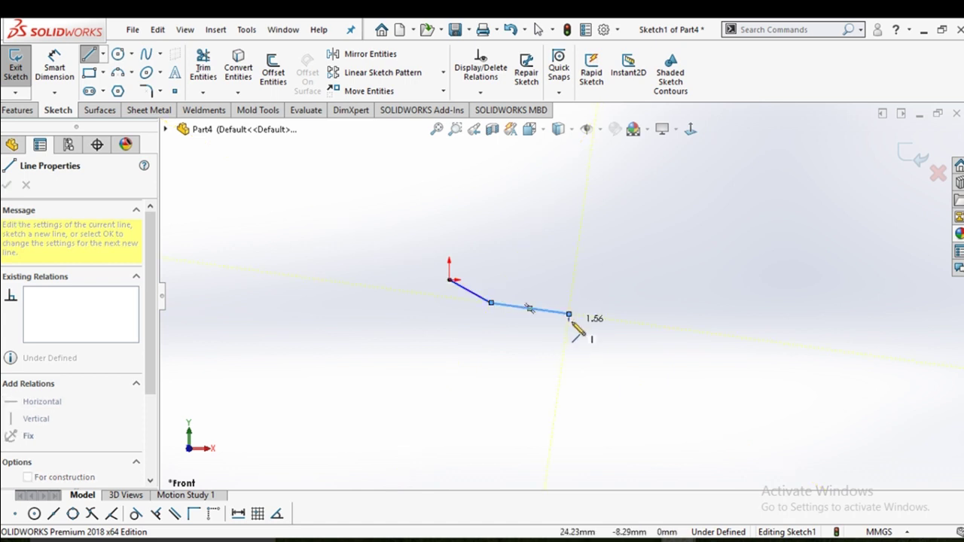
pyautogui.scroll(-2, 576, 319)
pyautogui.click(578, 316)
pyautogui.rightClick(579, 316)
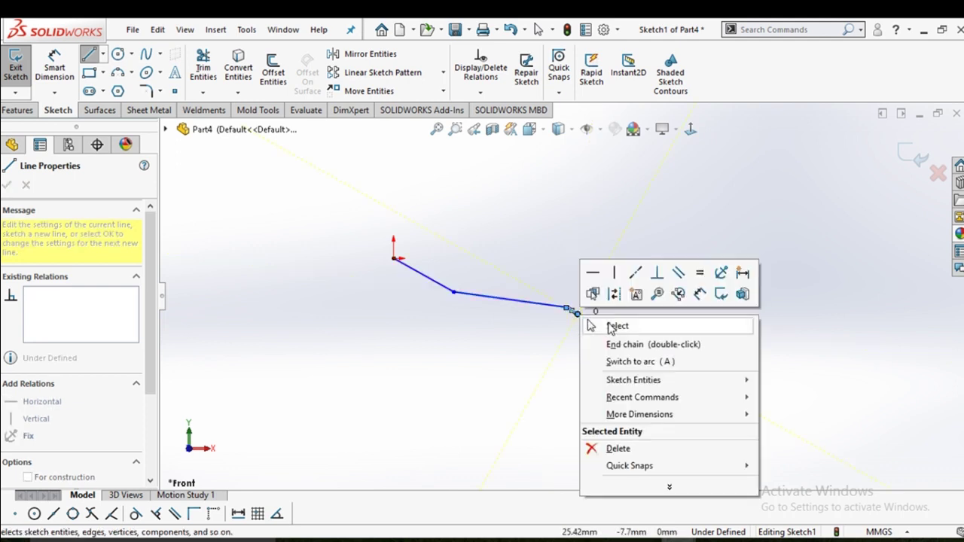
pyautogui.click(607, 324)
pyautogui.moveTo(548, 302); pyautogui.dragTo(354, 169, button='middle')
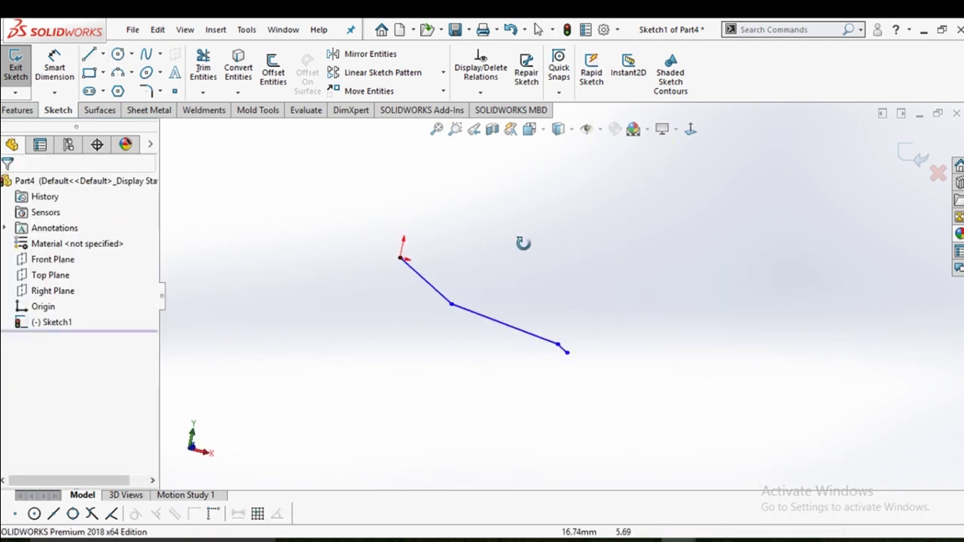
# Round both corners with 5 mm sketch fillets and return to the Front view
pyautogui.click(149, 90)
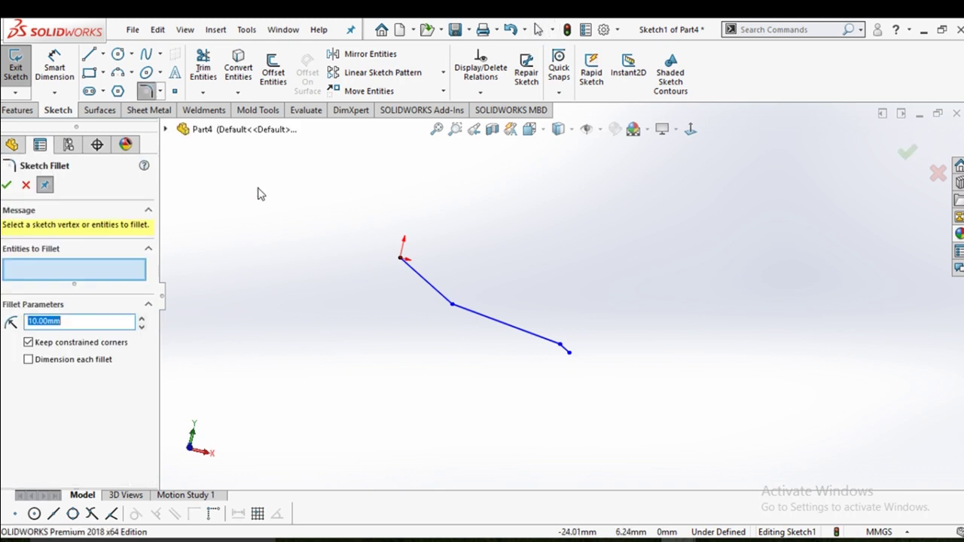
pyautogui.click(453, 305)
pyautogui.write('5')
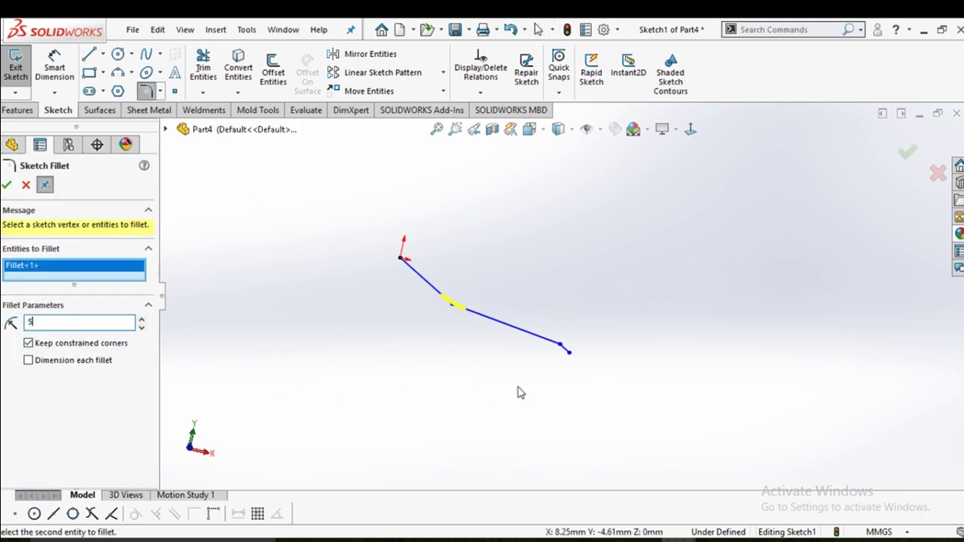
pyautogui.click(559, 350)
pyautogui.scroll(-1, 570, 361)
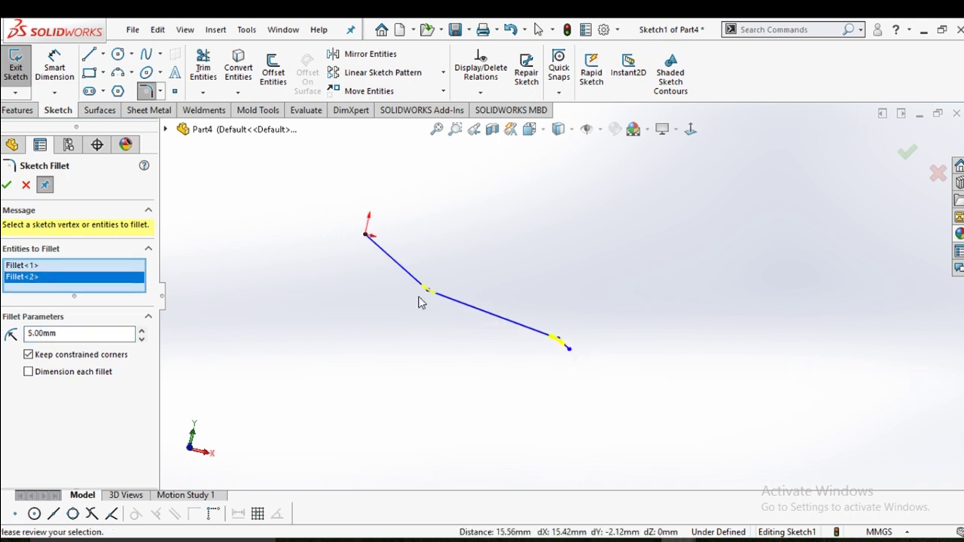
pyautogui.click(6, 185)
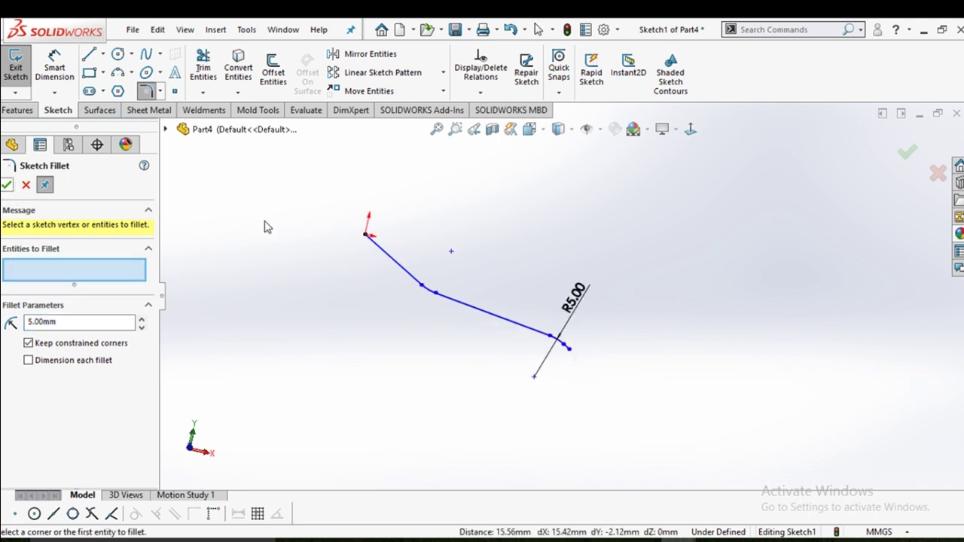
pyautogui.moveTo(331, 278)
pyautogui.mouseDown(button='middle')
pyautogui.moveTo(452, 303)
pyautogui.moveTo(374, 350)
pyautogui.mouseUp(button='middle')
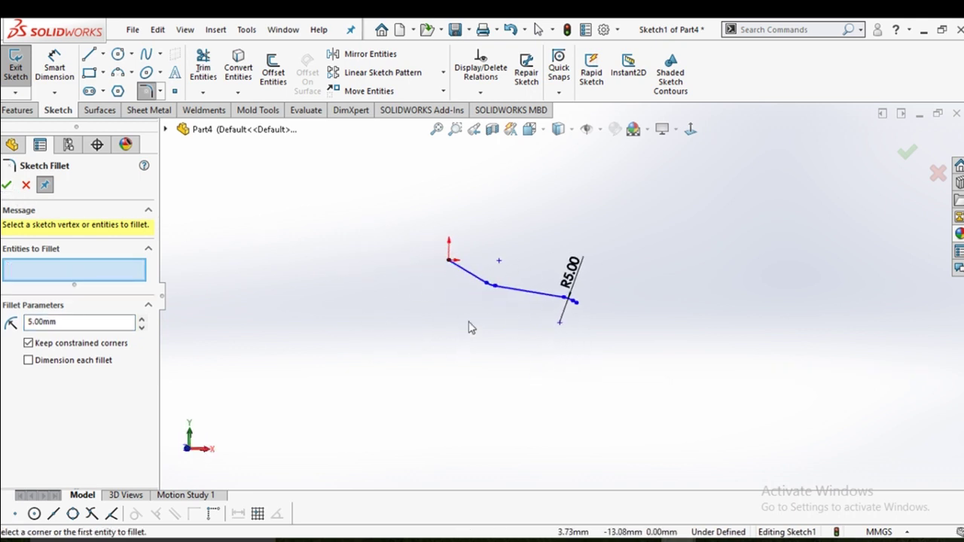
pyautogui.press('space')
pyautogui.hotkey('ctrl', '1')
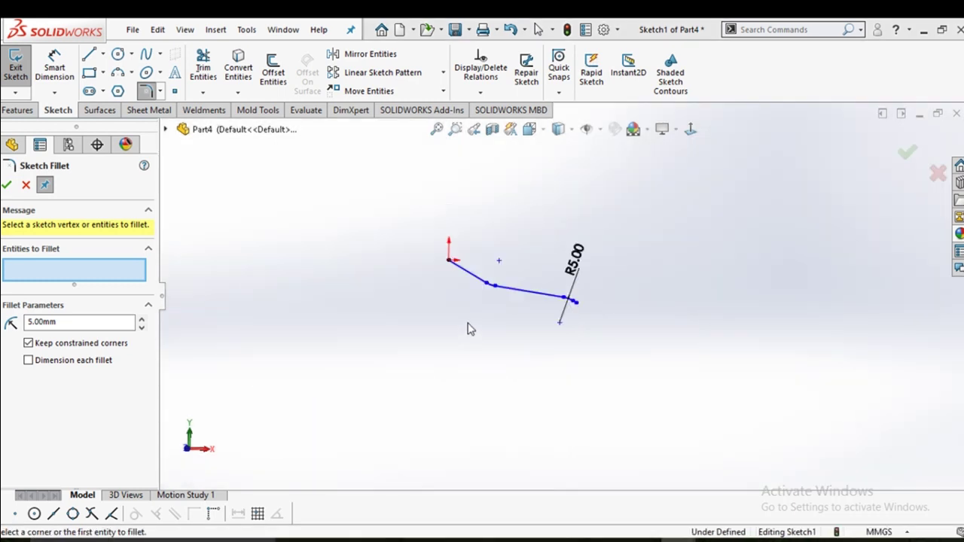
# Dimension the horizontal distance from the origin to the far endpoint as 45 mm
pyautogui.press('d')
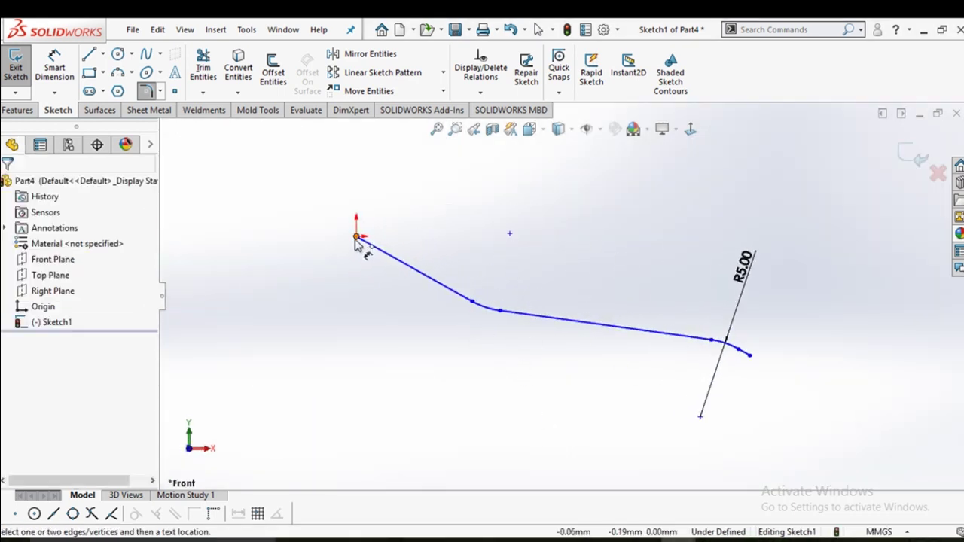
pyautogui.click(357, 238)
pyautogui.click(749, 355)
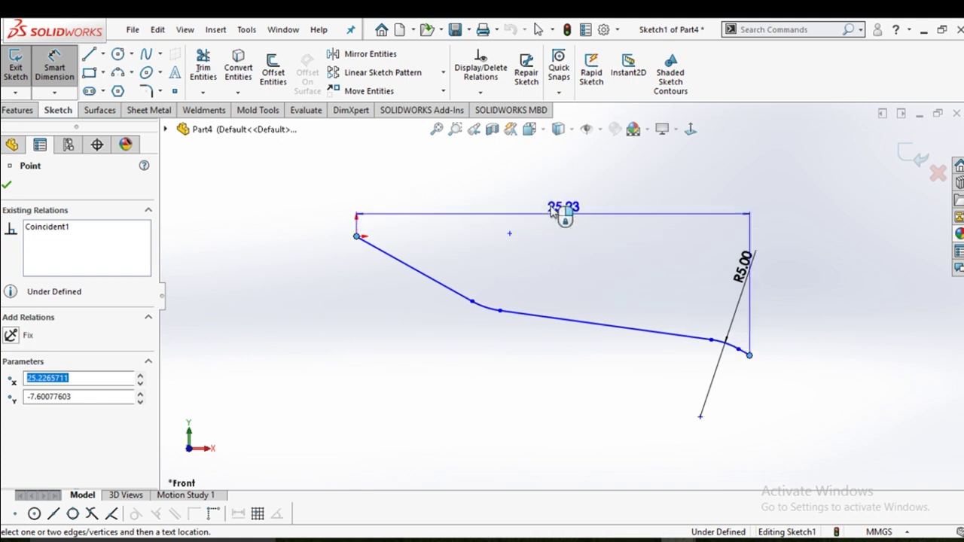
pyautogui.click(554, 189)
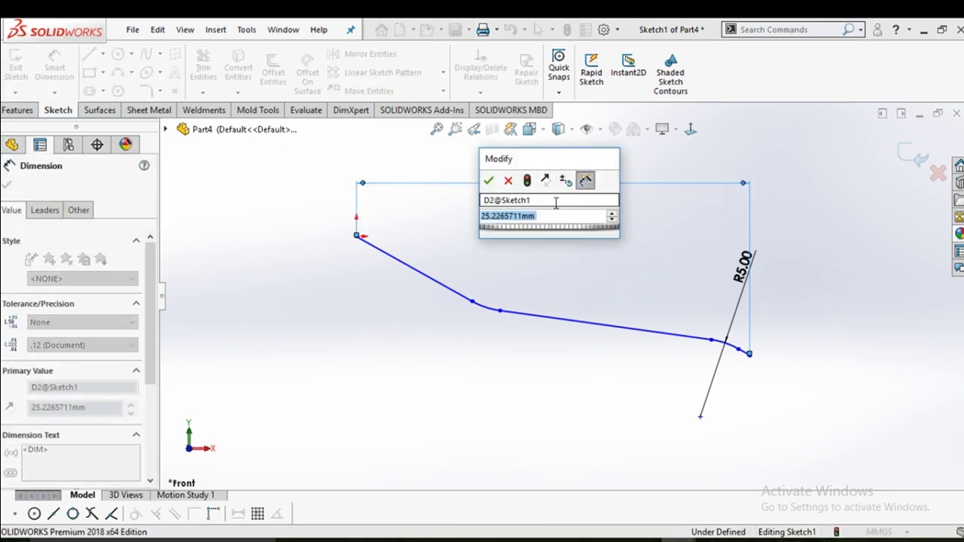
pyautogui.write('45')
pyautogui.press('Return')
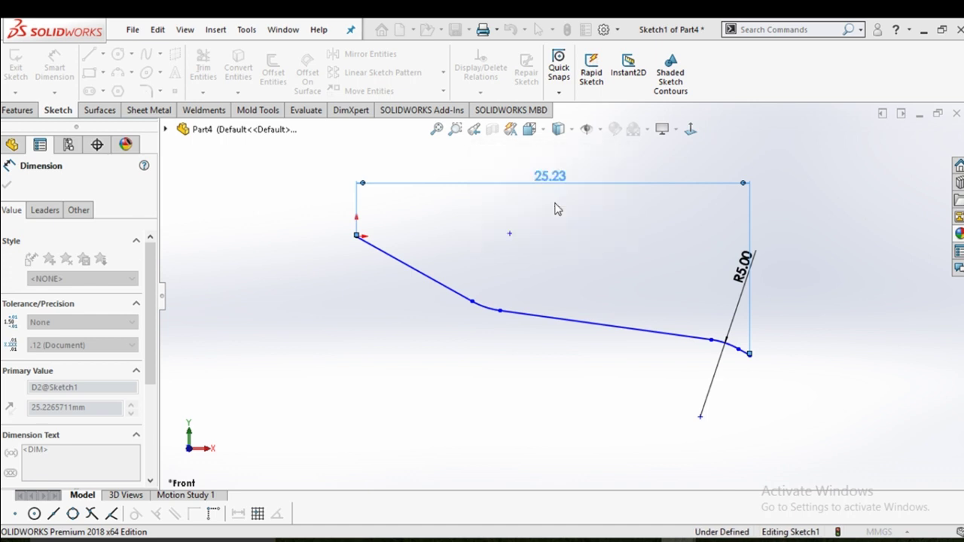
pyautogui.press('f')
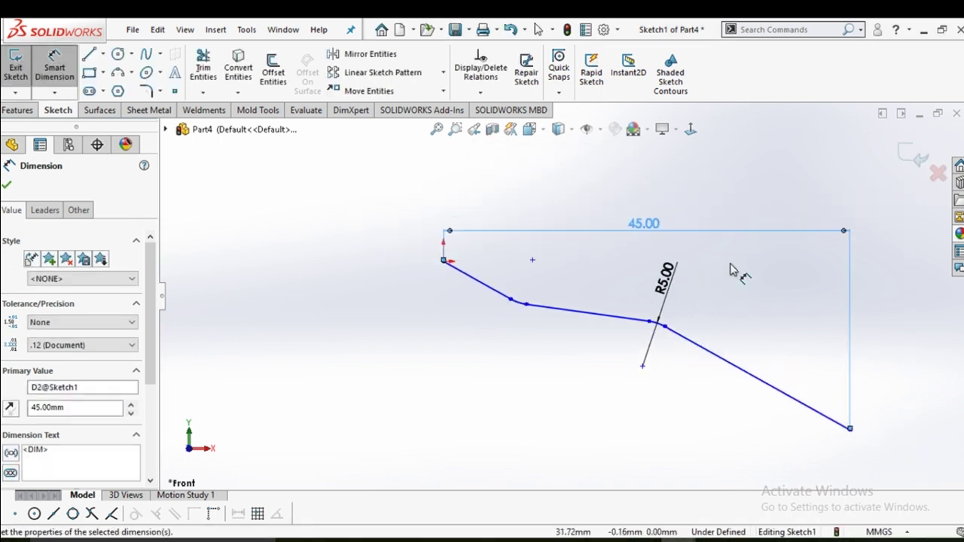
pyautogui.press('Escape')
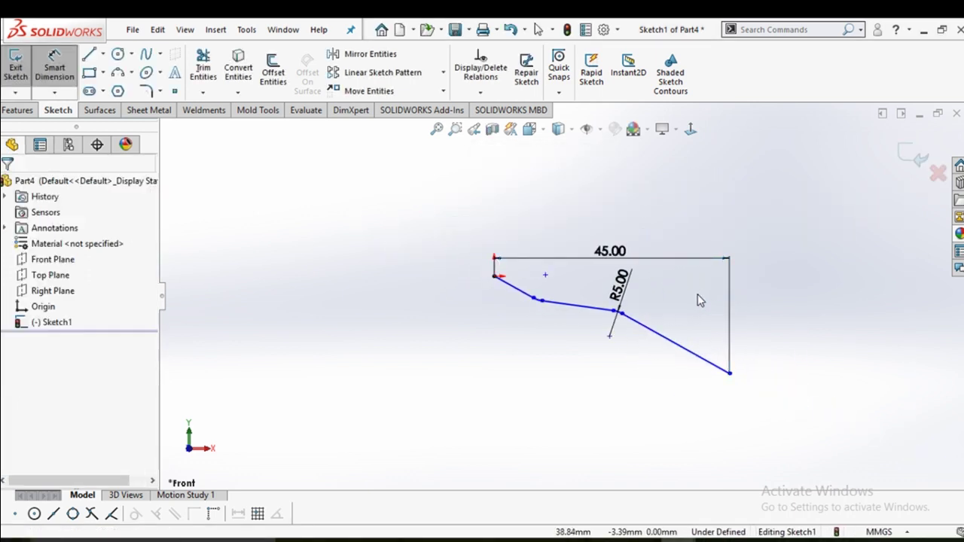
# Drag sketch points to reshape the path, then exit the sketch
pyautogui.scroll(-1, 640, 320)
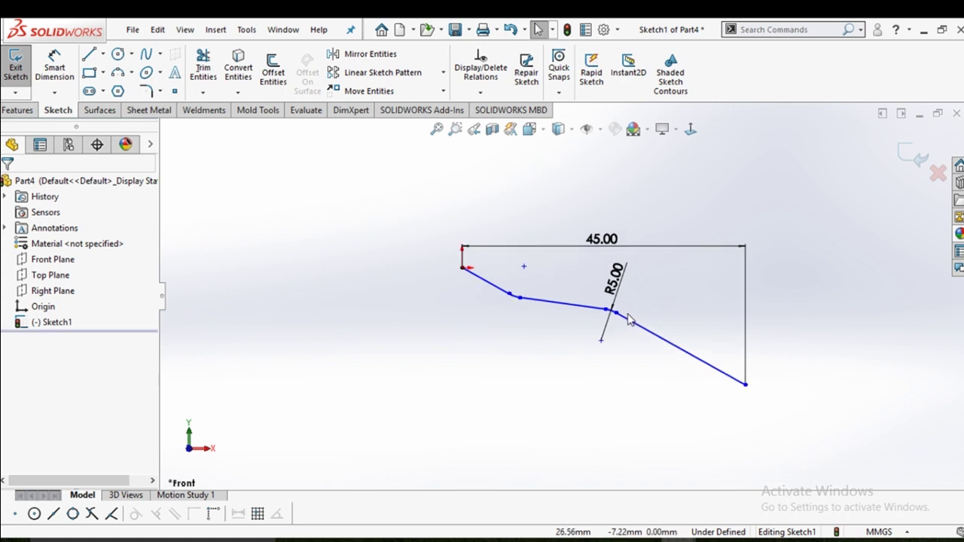
pyautogui.scroll(-1, 631, 320)
pyautogui.moveTo(594, 311); pyautogui.dragTo(749, 390)
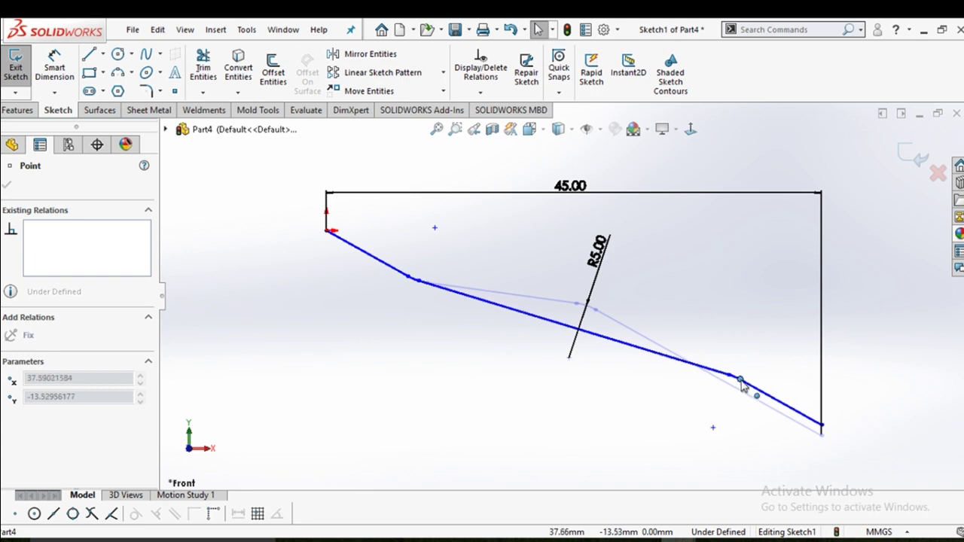
pyautogui.scroll(-2, 441, 294)
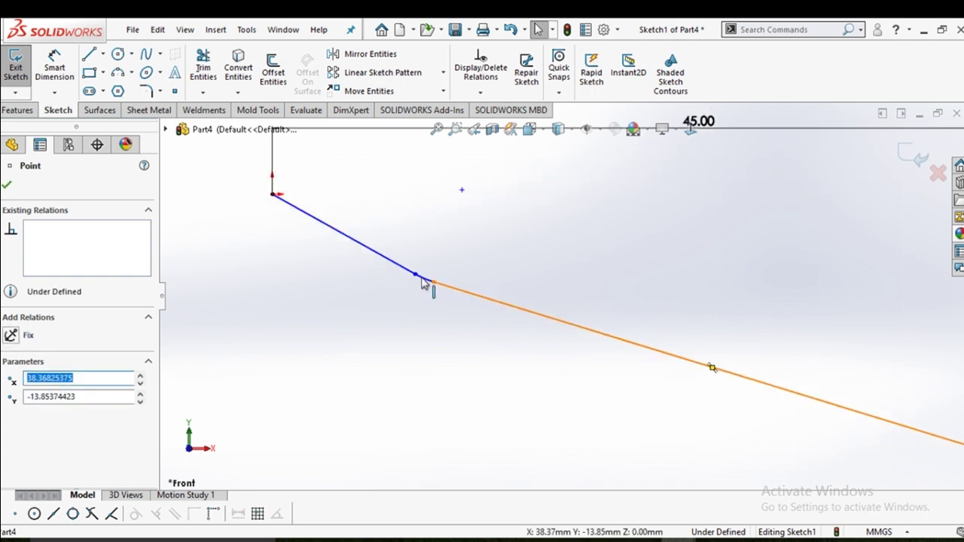
pyautogui.moveTo(423, 282); pyautogui.dragTo(473, 305)
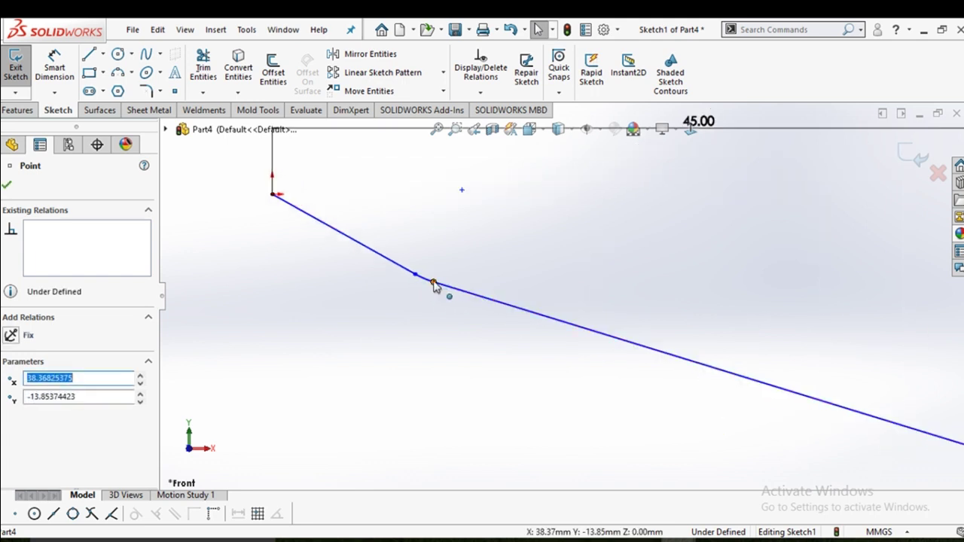
pyautogui.click(473, 304)
pyautogui.scroll(2, 574, 301)
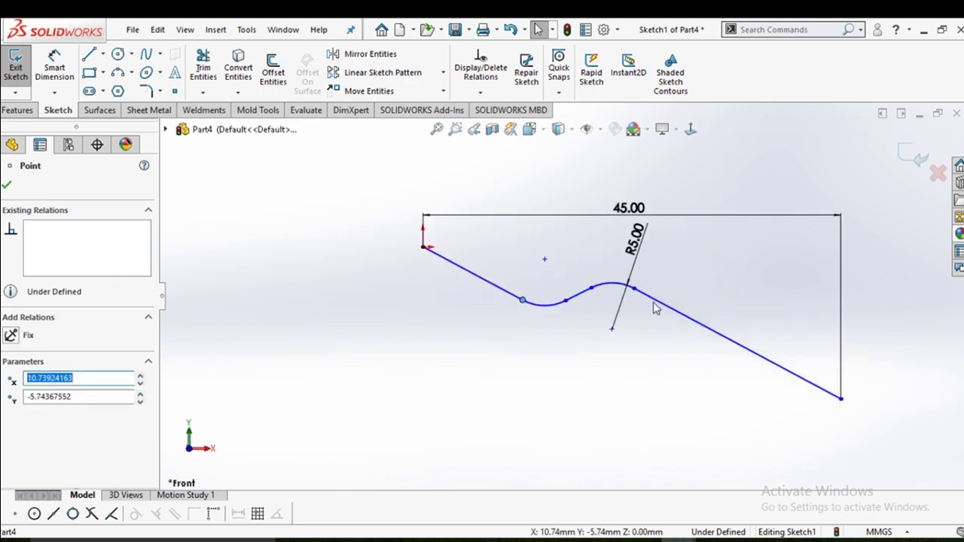
pyautogui.moveTo(644, 304); pyautogui.dragTo(672, 331)
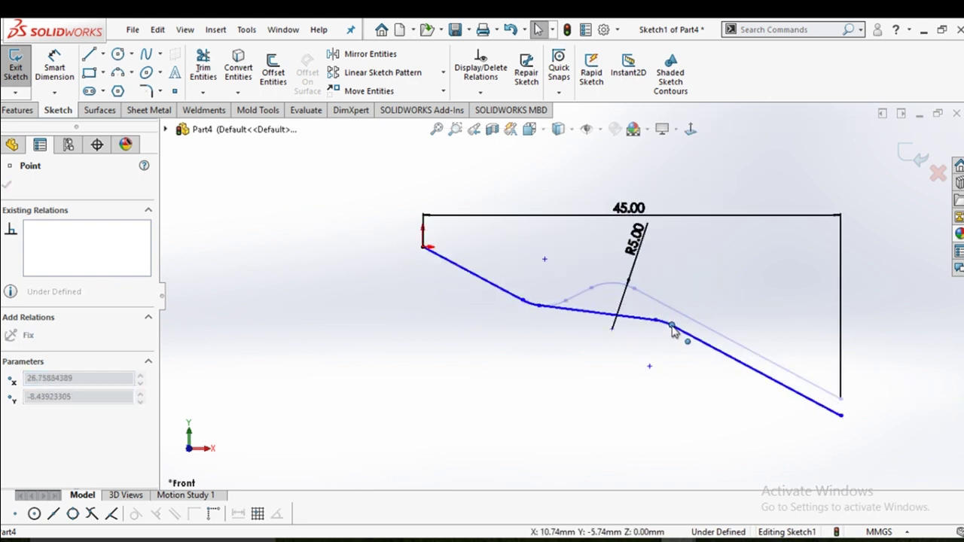
pyautogui.moveTo(672, 331); pyautogui.dragTo(814, 366)
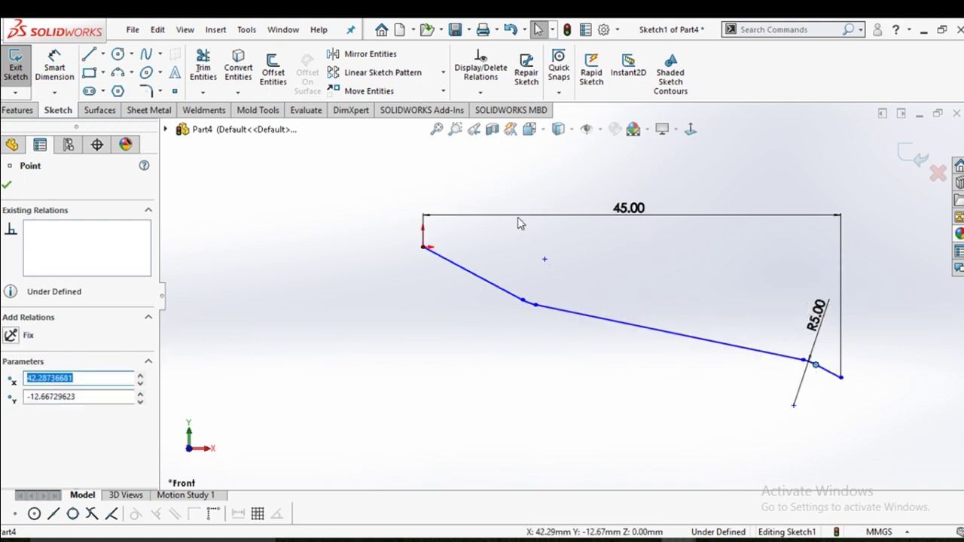
pyautogui.click(908, 160)
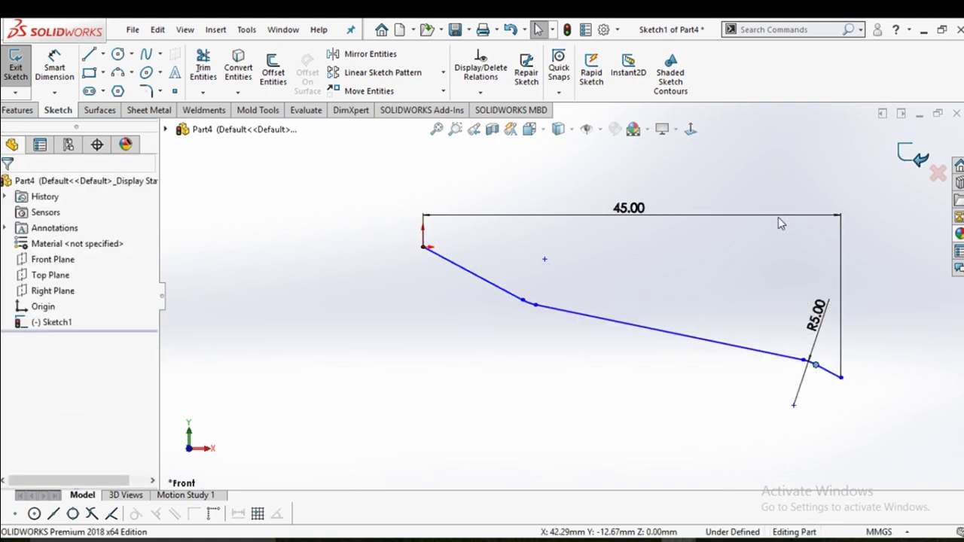
# Sweep a 1 mm diameter circular profile along Sketch1 to create Sweep1
pyautogui.press('z')
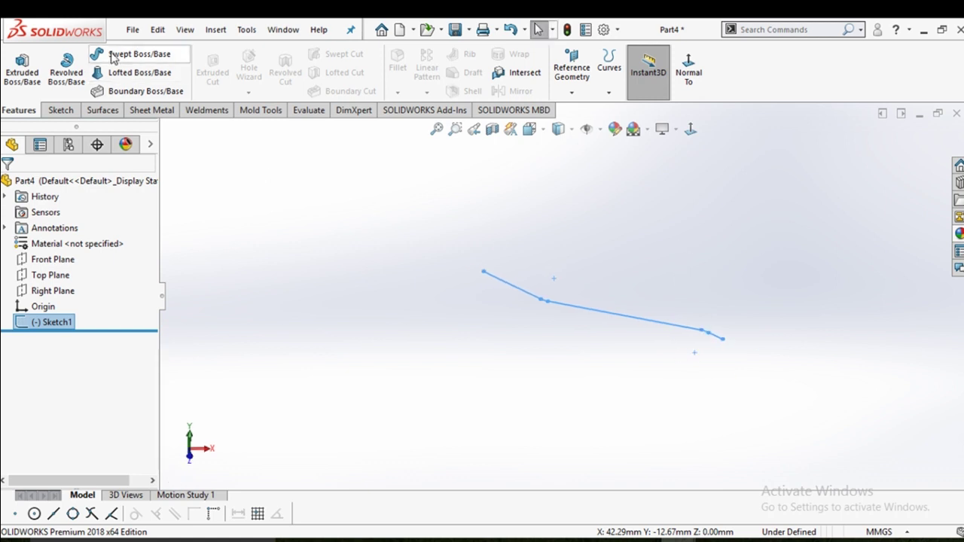
pyautogui.click(137, 54)
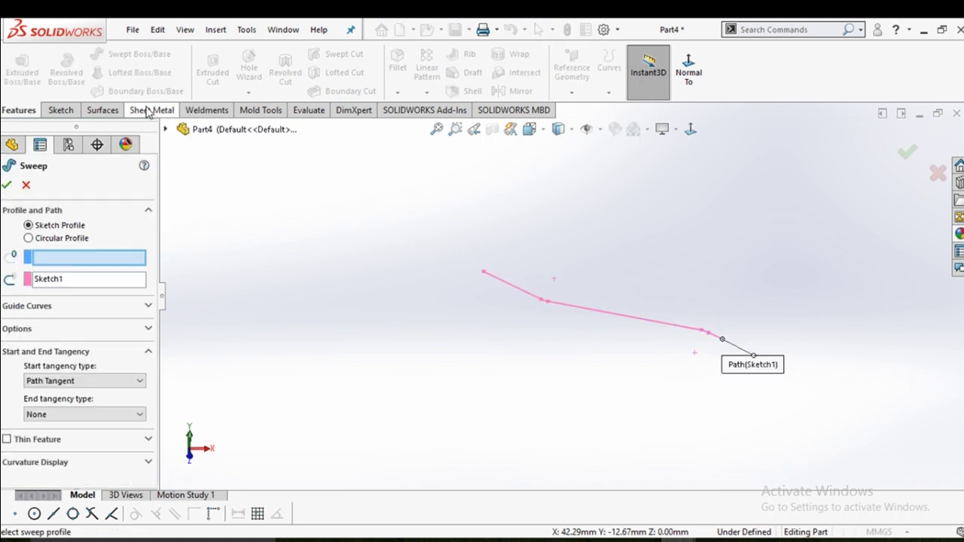
pyautogui.click(29, 239)
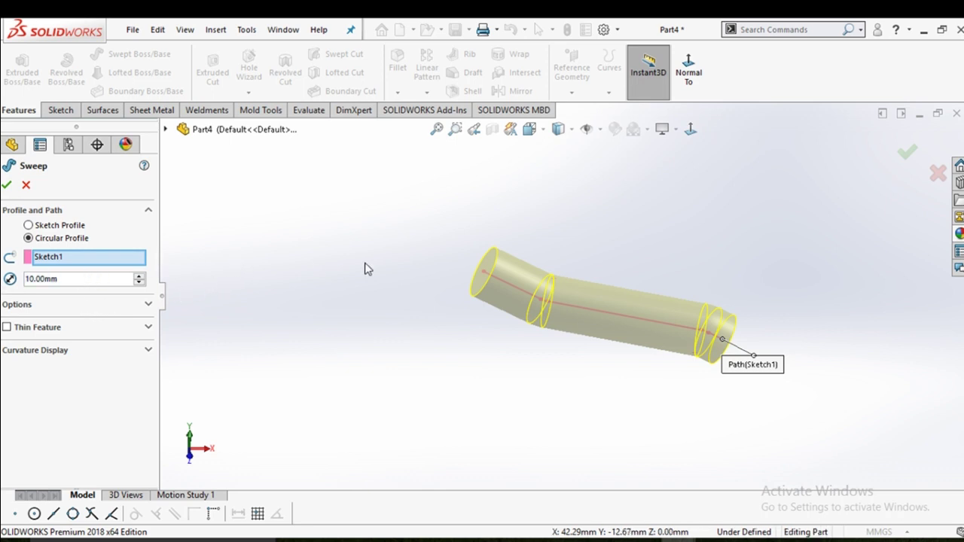
pyautogui.write('2')
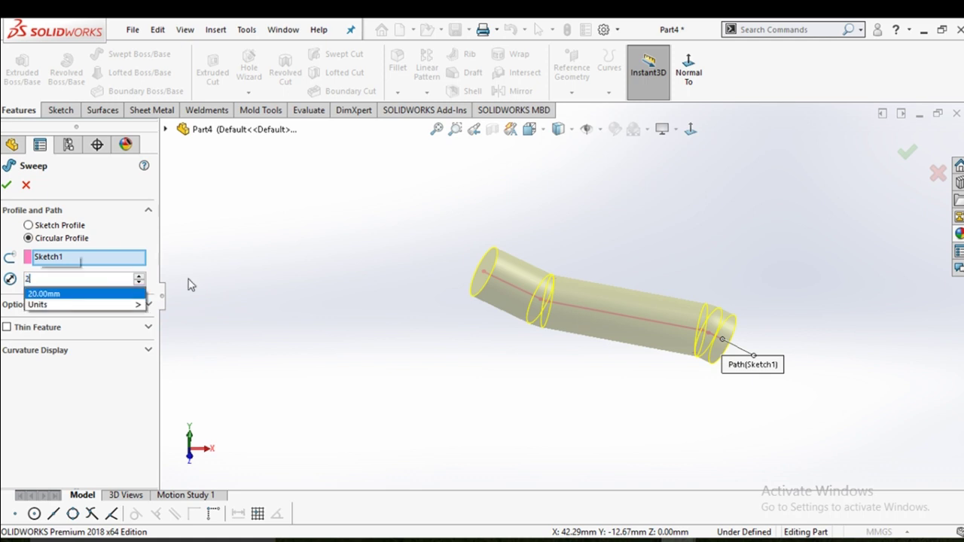
pyautogui.press('Return')
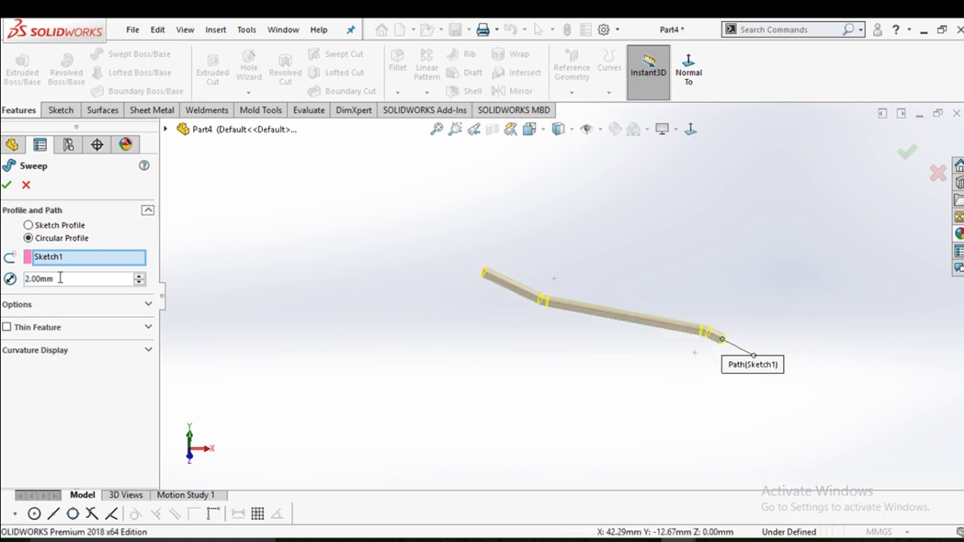
pyautogui.write('1')
pyautogui.press('Return')
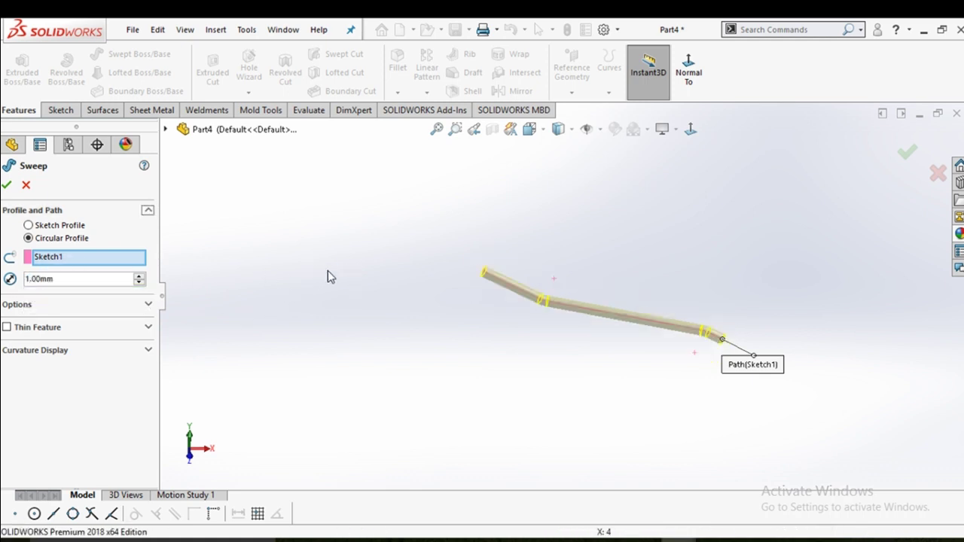
pyautogui.moveTo(357, 273)
pyautogui.mouseDown(button='middle')
pyautogui.moveTo(401, 184)
pyautogui.moveTo(357, 239)
pyautogui.mouseUp(button='middle')
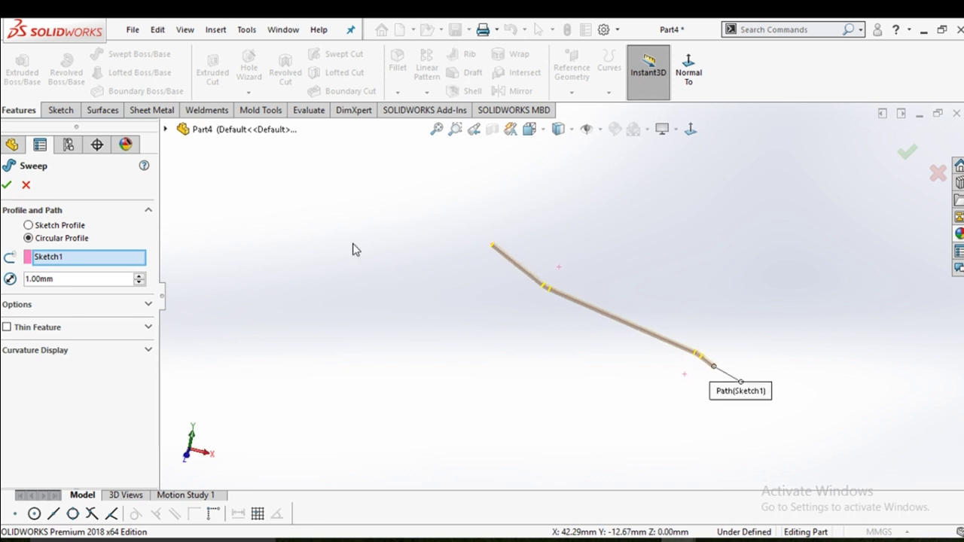
pyautogui.click(6, 186)
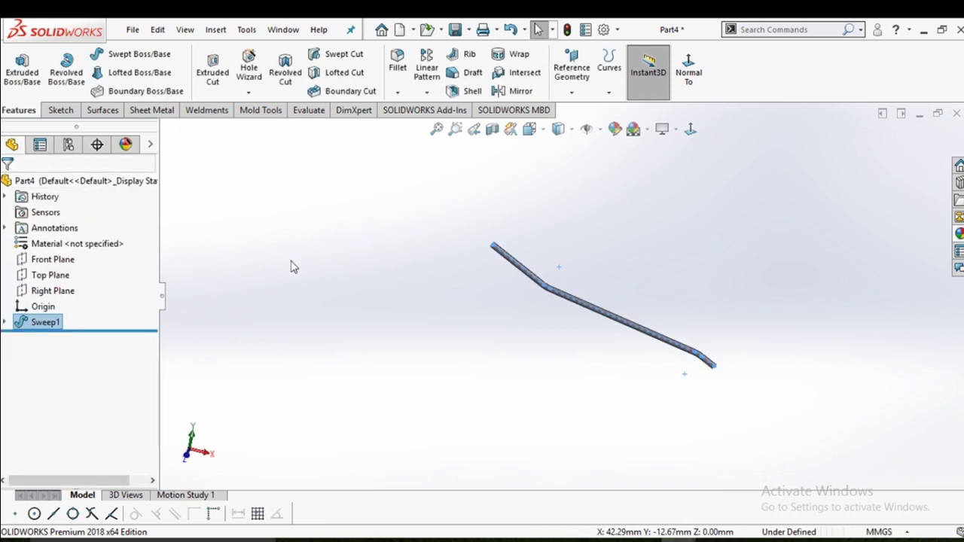
# Apply a matte gold appearance to the swept tube
pyautogui.moveTo(436, 268)
pyautogui.mouseDown(button='middle')
pyautogui.moveTo(489, 276)
pyautogui.moveTo(452, 331)
pyautogui.moveTo(501, 279)
pyautogui.moveTo(663, 301)
pyautogui.moveTo(696, 327)
pyautogui.moveTo(732, 311)
pyautogui.moveTo(725, 324)
pyautogui.mouseUp(button='middle')
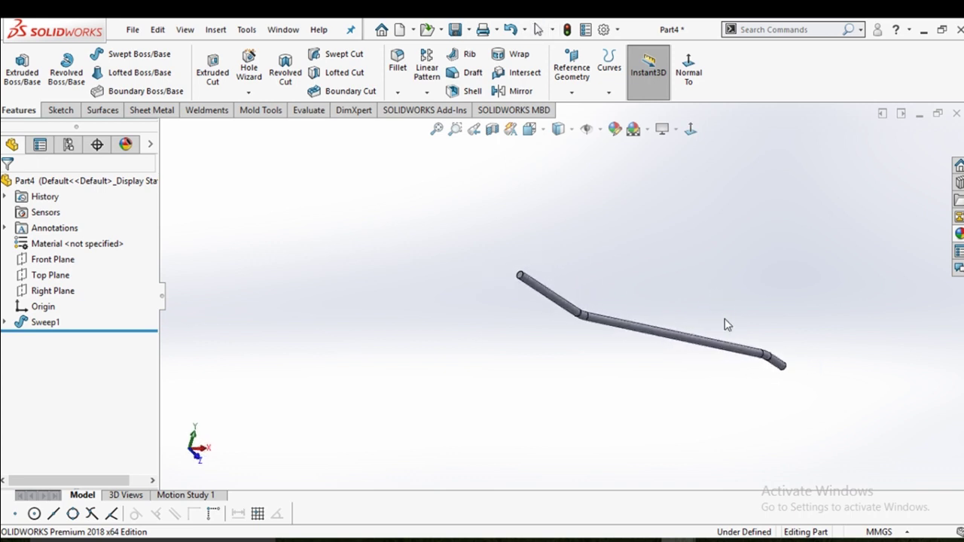
pyautogui.click(958, 235)
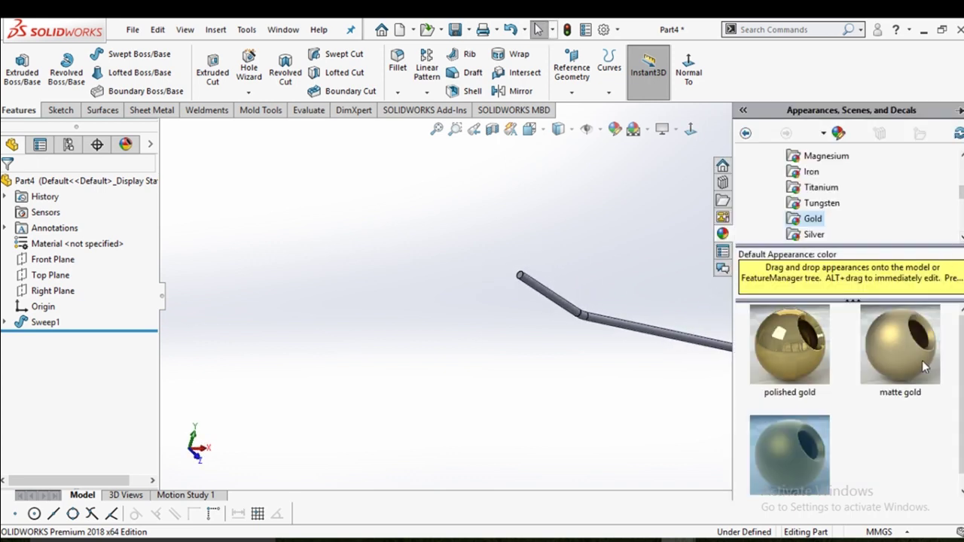
pyautogui.moveTo(904, 365); pyautogui.dragTo(662, 340)
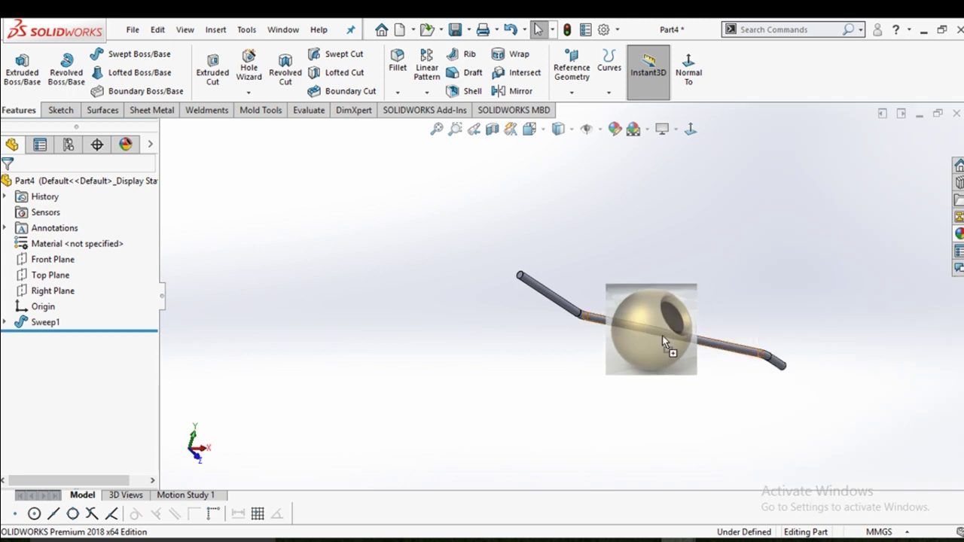
pyautogui.click(671, 336)
# Inspect the gold tube from several angles, then bring up Save As for Part4
pyautogui.moveTo(662, 323)
pyautogui.mouseDown(button='middle')
pyautogui.moveTo(626, 228)
pyautogui.moveTo(587, 255)
pyautogui.moveTo(643, 259)
pyautogui.moveTo(620, 237)
pyautogui.moveTo(614, 195)
pyautogui.mouseUp(button='middle')
pyautogui.scroll(-1, 613, 283)
pyautogui.scroll(1, 613, 283)
pyautogui.moveTo(668, 323); pyautogui.dragTo(645, 372, button='middle')
pyautogui.scroll(-1, 618, 316)
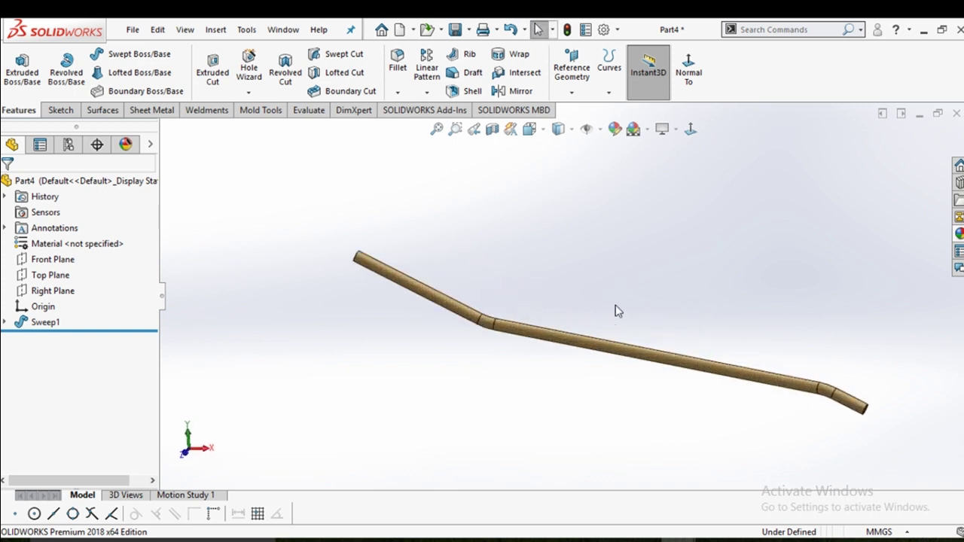
pyautogui.scroll(1, 617, 310)
pyautogui.moveTo(617, 309)
pyautogui.mouseDown(button='middle')
pyautogui.moveTo(680, 309)
pyautogui.moveTo(669, 304)
pyautogui.moveTo(670, 320)
pyautogui.mouseUp(button='middle')
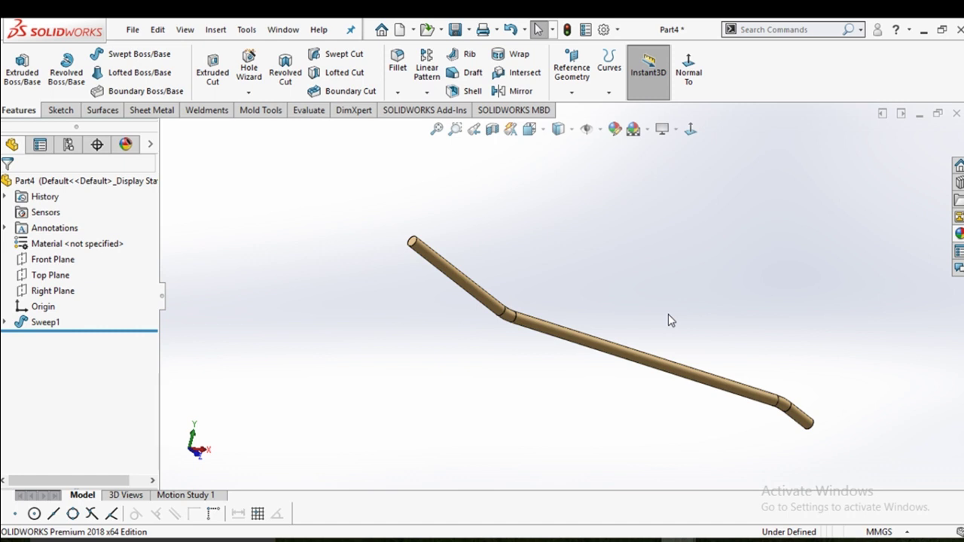
pyautogui.hotkey('ctrl', 's')
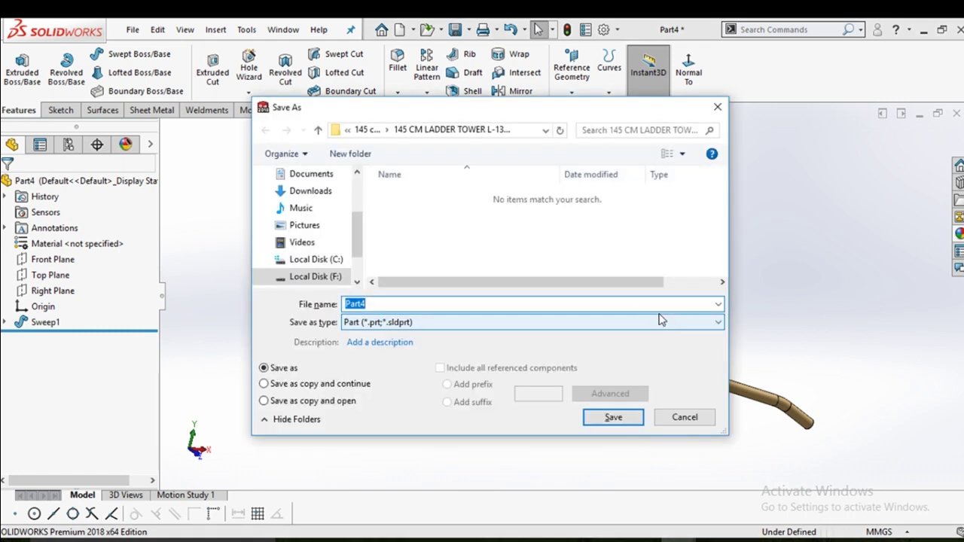
pyautogui.moveTo(317, 207)
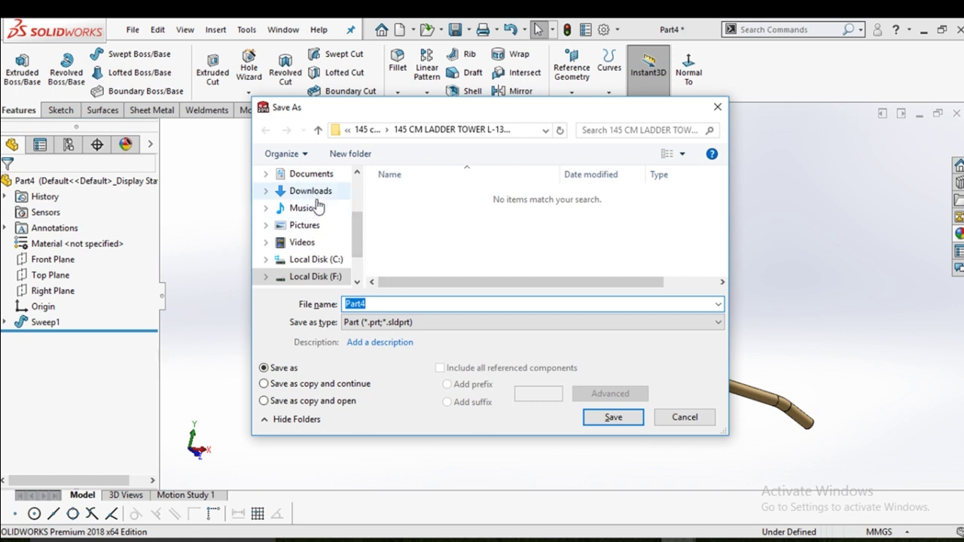
# Save the tube part as LEG in the Desktop BUTTERFLY folder
pyautogui.scroll(3, 317, 211)
pyautogui.click(302, 249)
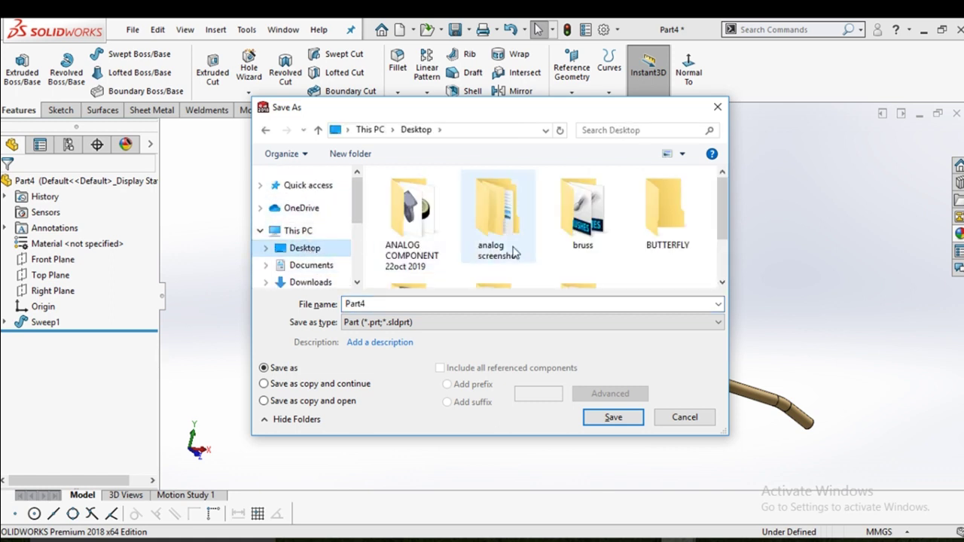
pyautogui.doubleClick(665, 214)
pyautogui.doubleClick(387, 303)
pyautogui.write('LEG')
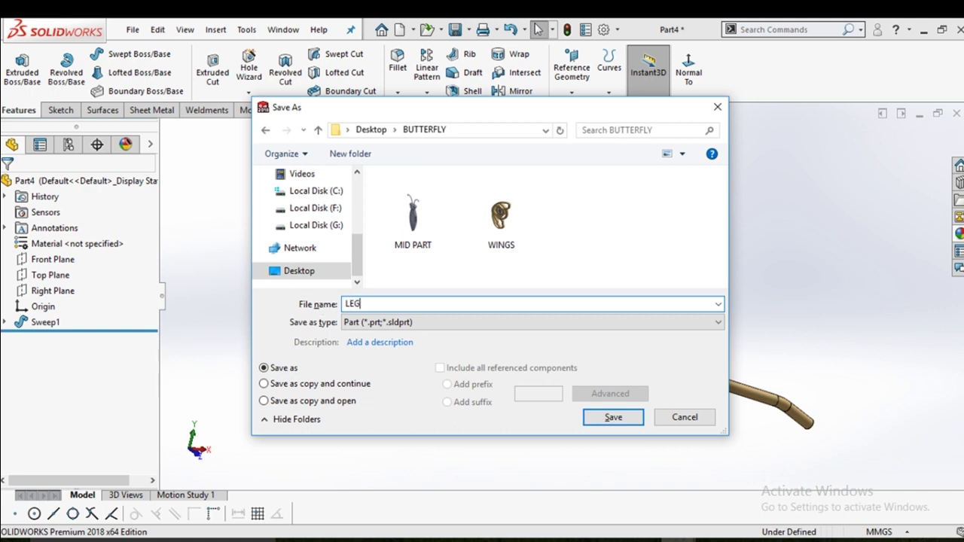
pyautogui.click(632, 423)
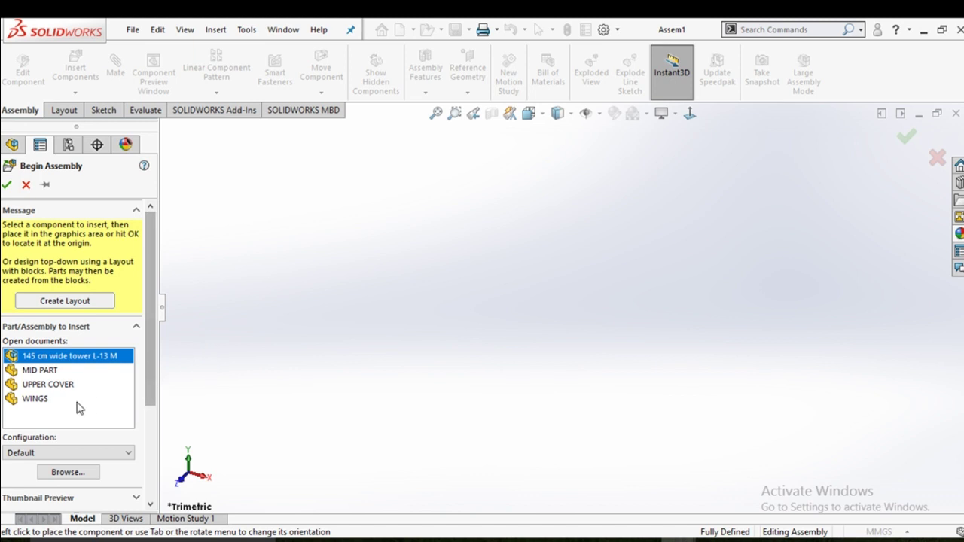
# Place UPPER COVER and WINGS in the assembly, then delete UPPER COVER
pyautogui.click(59, 388)
pyautogui.keyDown('ctrl'); pyautogui.click(36, 400); pyautogui.keyUp('ctrl')
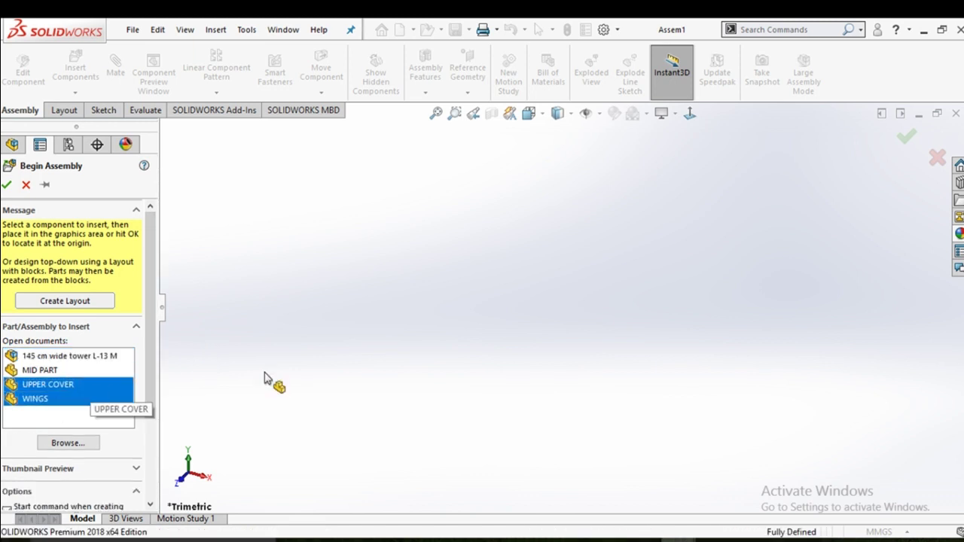
pyautogui.click(492, 329)
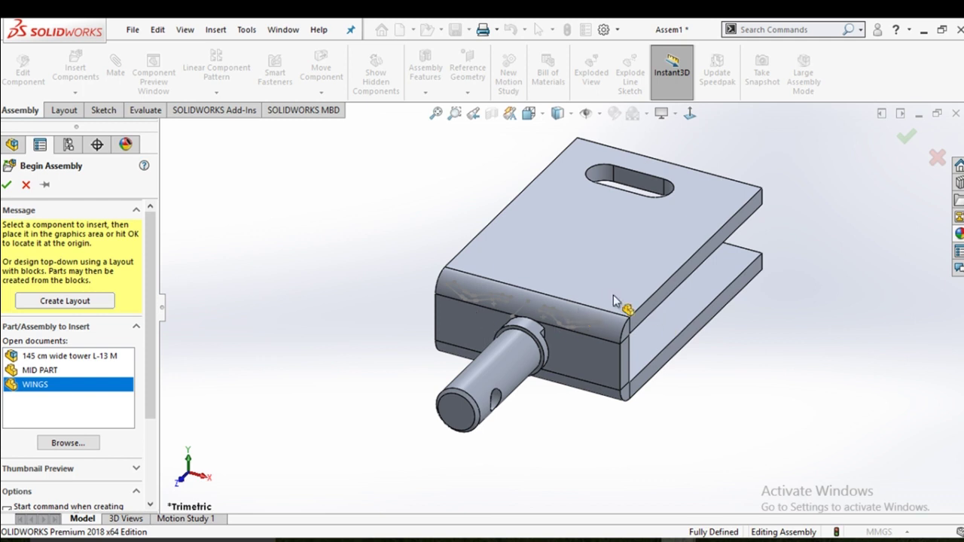
pyautogui.click(648, 301)
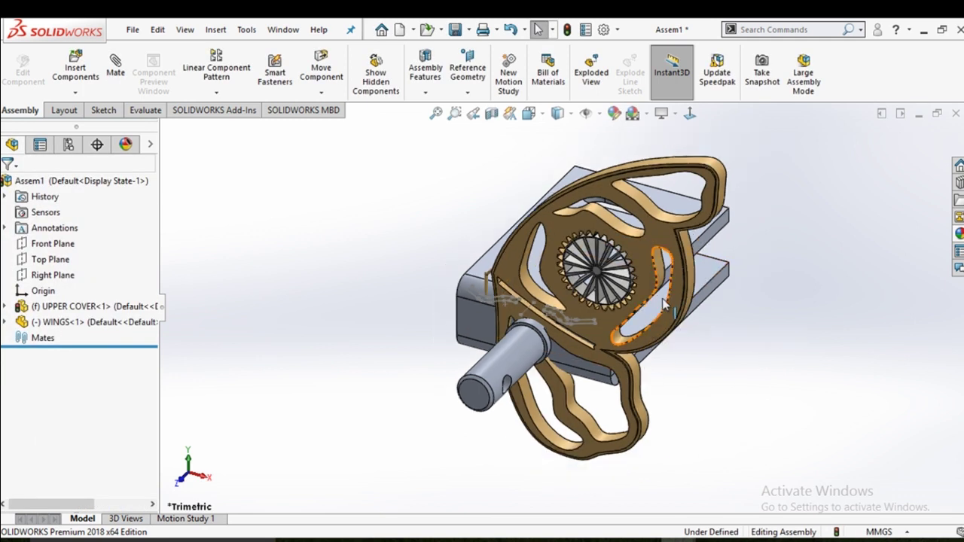
pyautogui.click(490, 373)
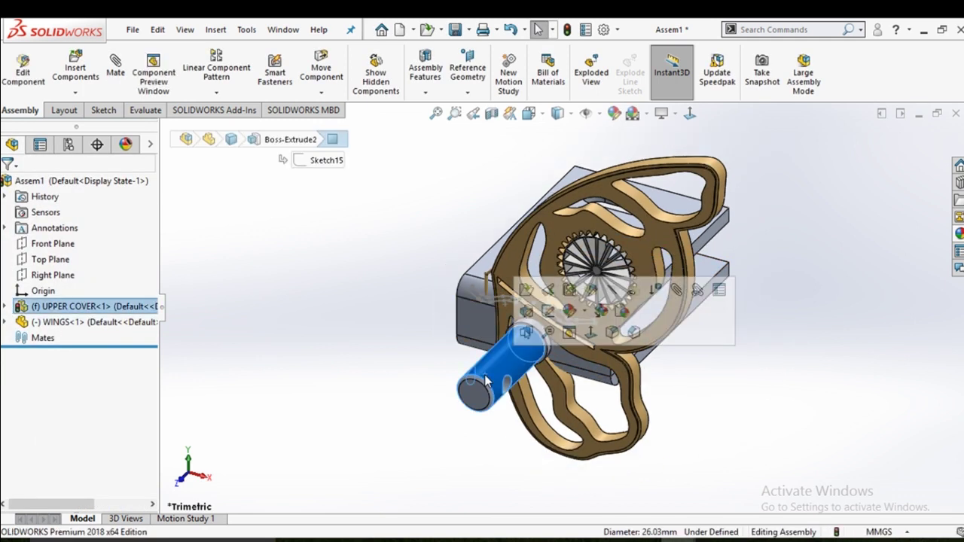
pyautogui.press('Delete')
pyautogui.click(368, 172)
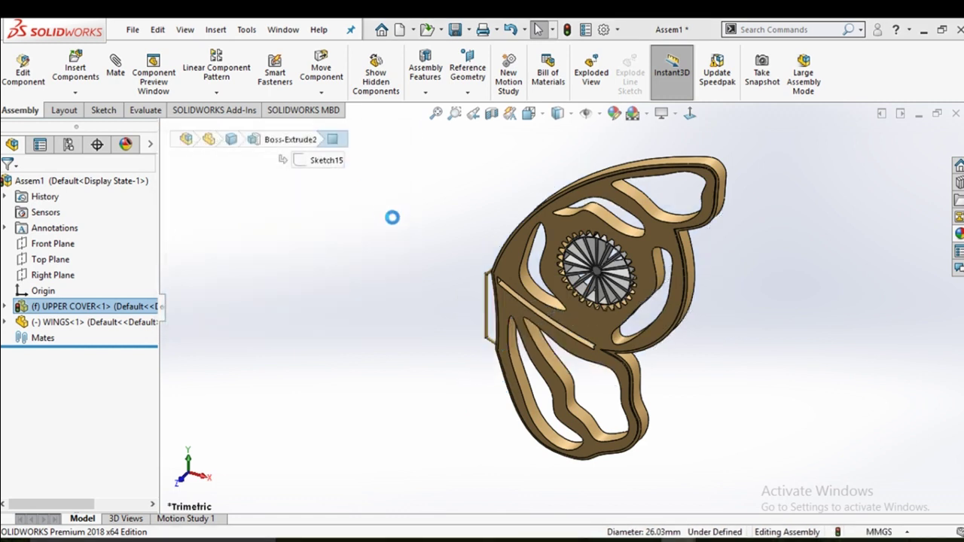
pyautogui.moveTo(500, 299)
pyautogui.mouseDown(button='middle')
pyautogui.moveTo(517, 302)
pyautogui.moveTo(570, 209)
pyautogui.moveTo(527, 301)
pyautogui.moveTo(496, 277)
pyautogui.mouseUp(button='middle')
# Start inserting another WINGS copy and cancel its placement
pyautogui.click(75, 92)
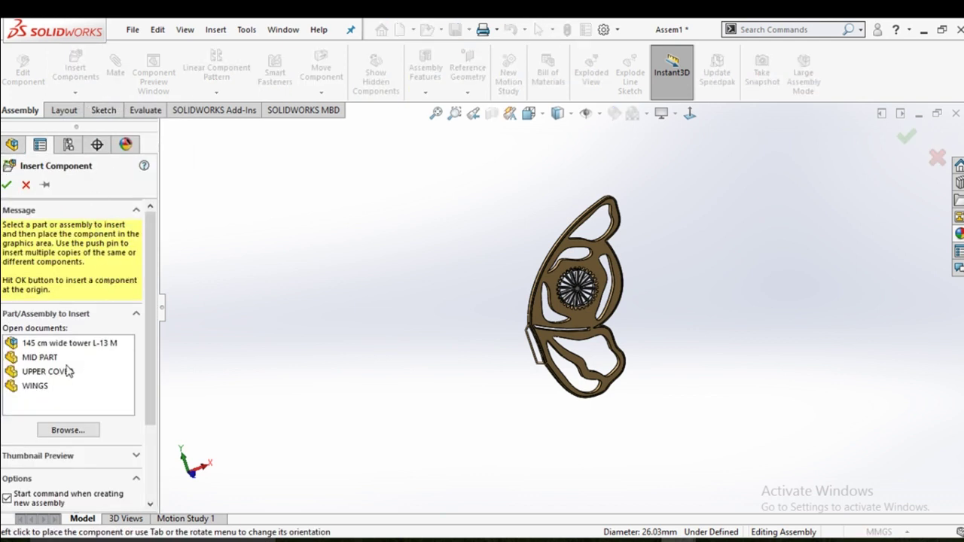
pyautogui.click(42, 390)
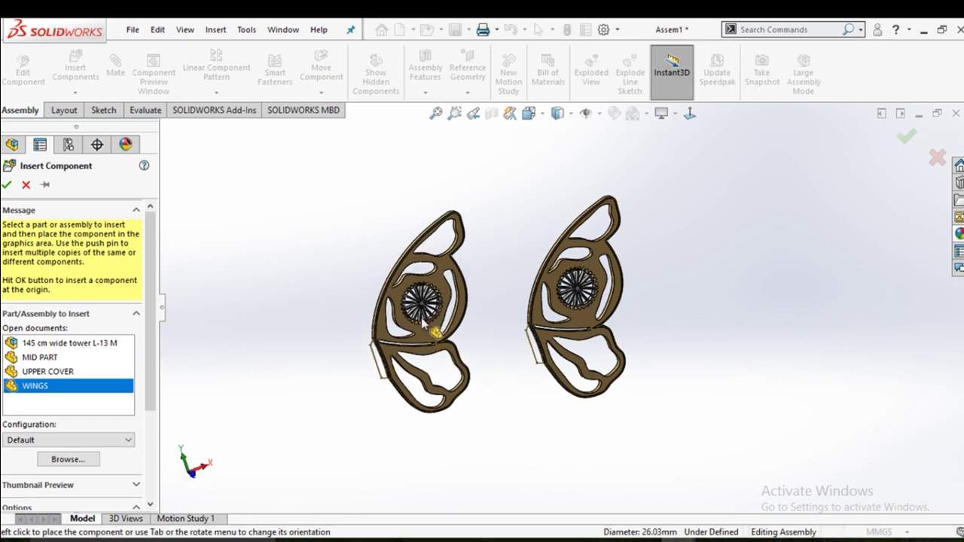
pyautogui.press('Escape')
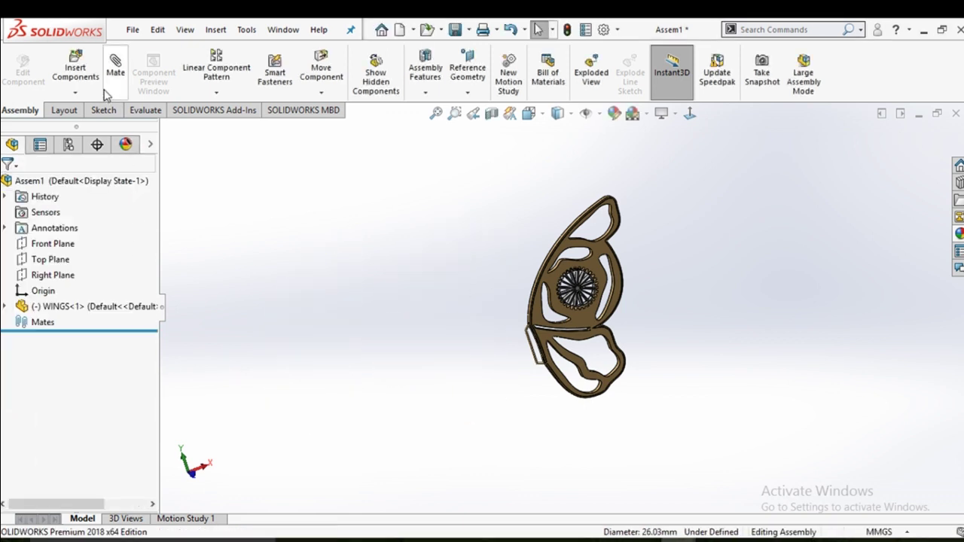
# Insert the MID PART component and place it beside the wings
pyautogui.click(76, 92)
pyautogui.click(89, 113)
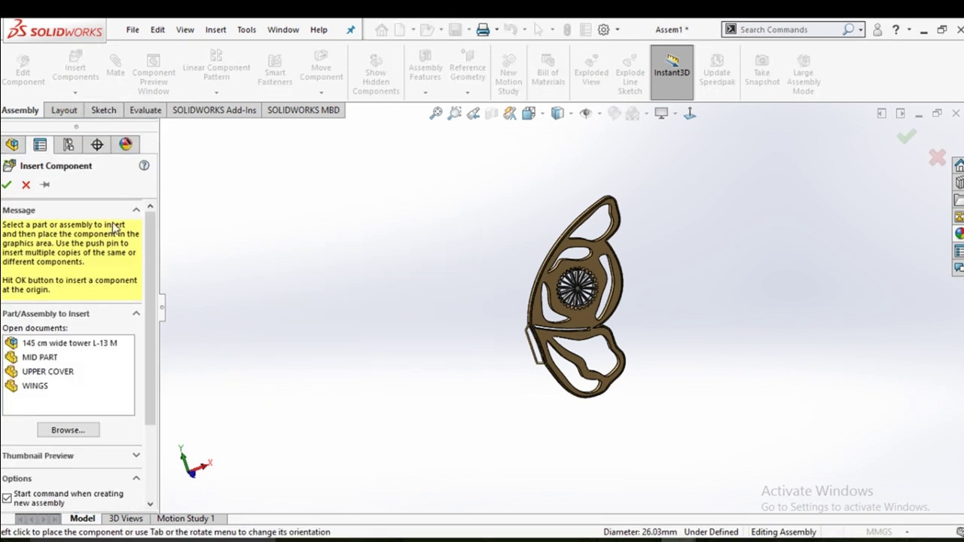
pyautogui.click(40, 359)
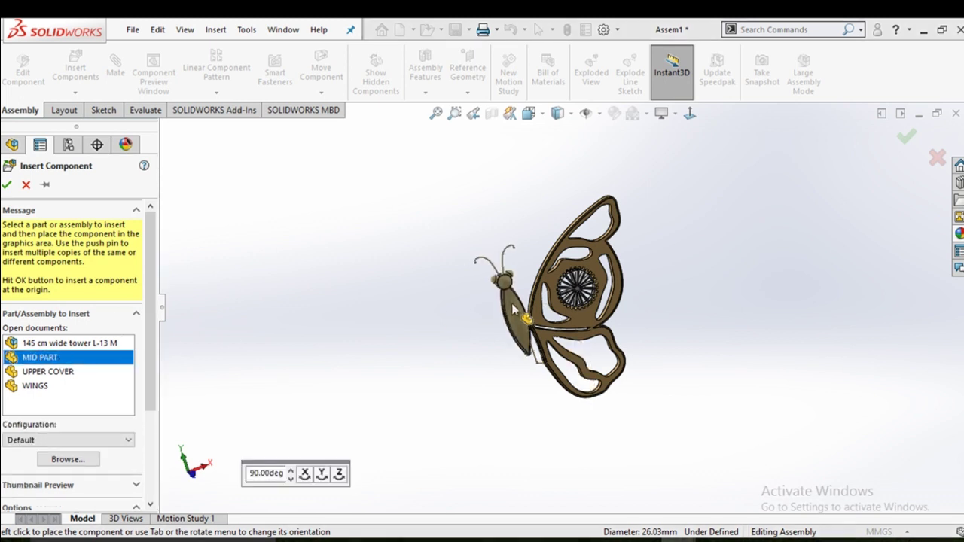
pyautogui.click(495, 309)
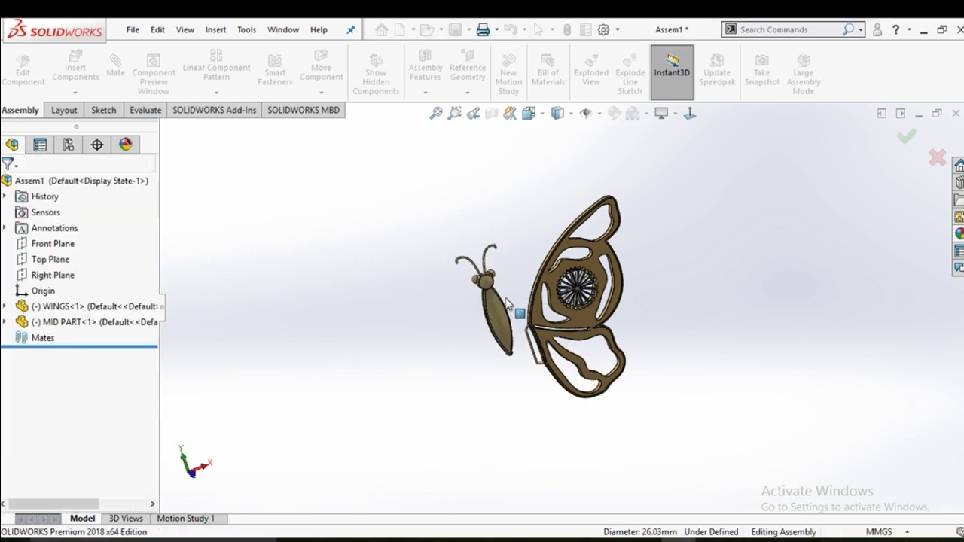
pyautogui.scroll(2, 553, 264)
pyautogui.moveTo(570, 329); pyautogui.dragTo(527, 316, button='middle')
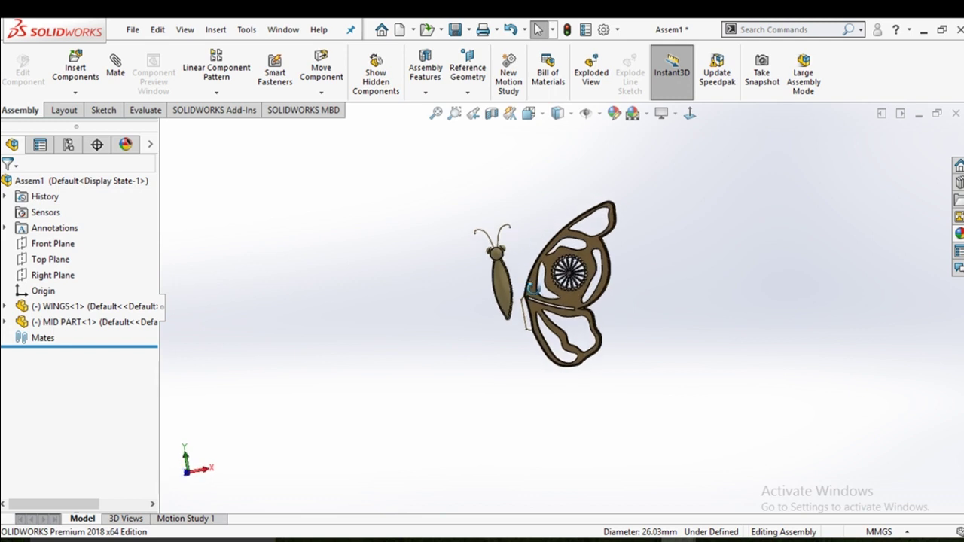
pyautogui.scroll(3, 527, 317)
# Drag the MID PART body down to line up alongside the wings
pyautogui.click(488, 306)
pyautogui.moveTo(488, 307); pyautogui.dragTo(497, 380)
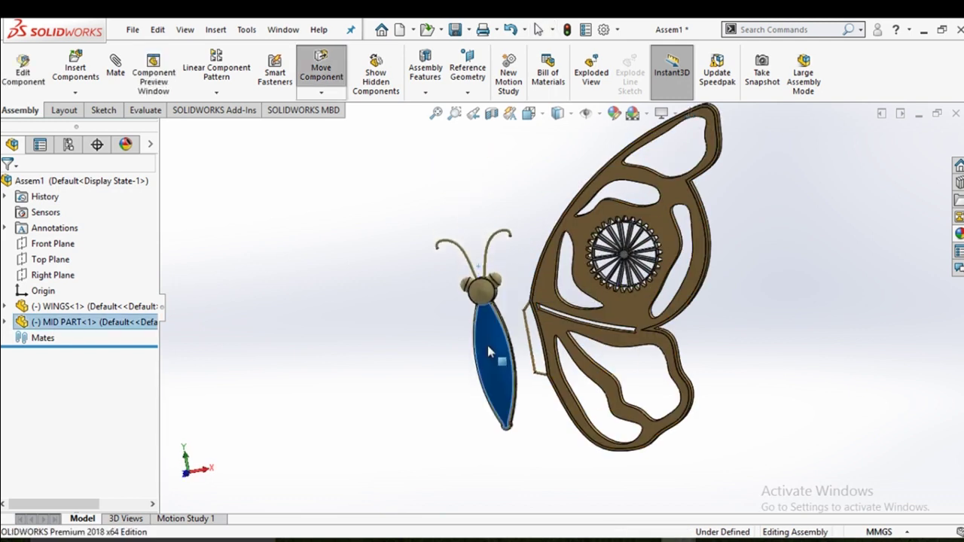
pyautogui.click(445, 333)
pyautogui.moveTo(569, 328); pyautogui.dragTo(573, 346, button='middle')
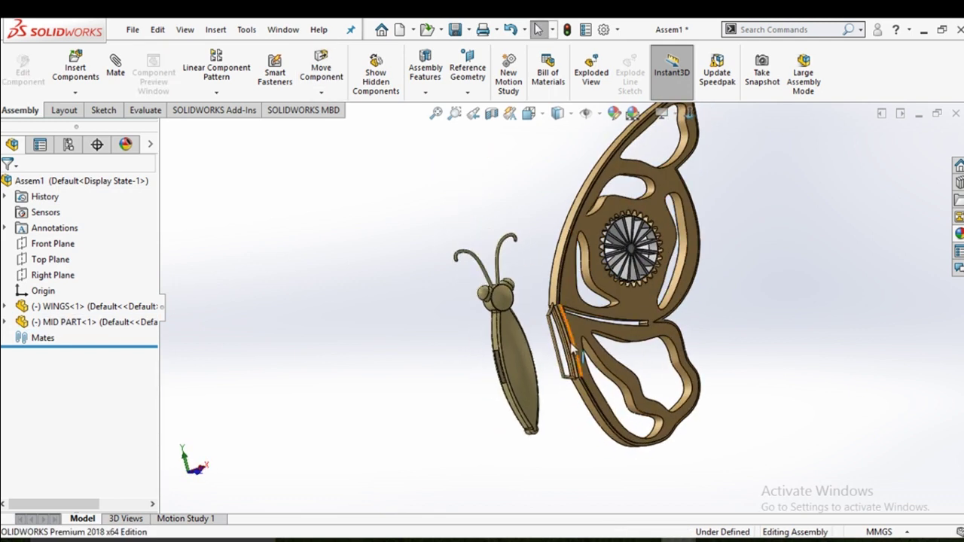
pyautogui.click(523, 356)
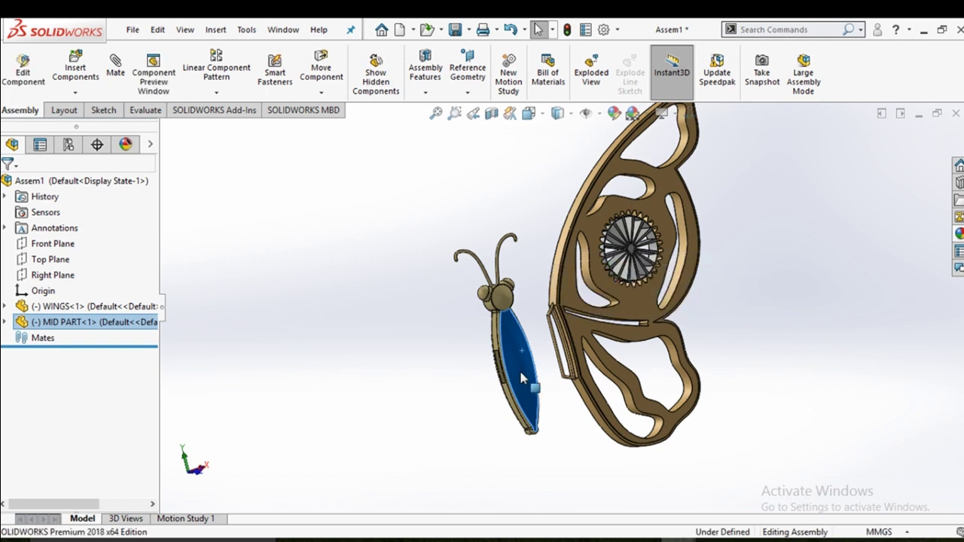
pyautogui.rightClick(521, 378)
pyautogui.press('Escape')
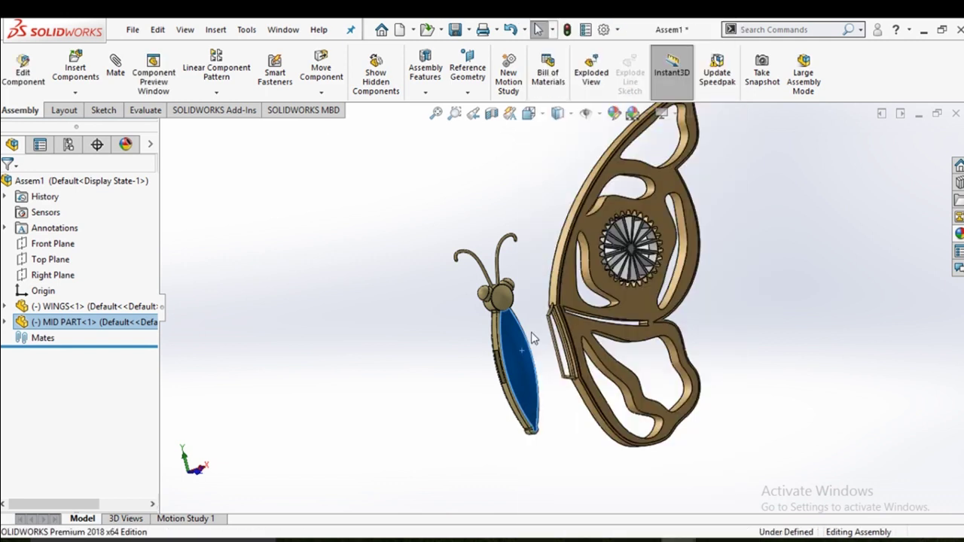
pyautogui.click(627, 301)
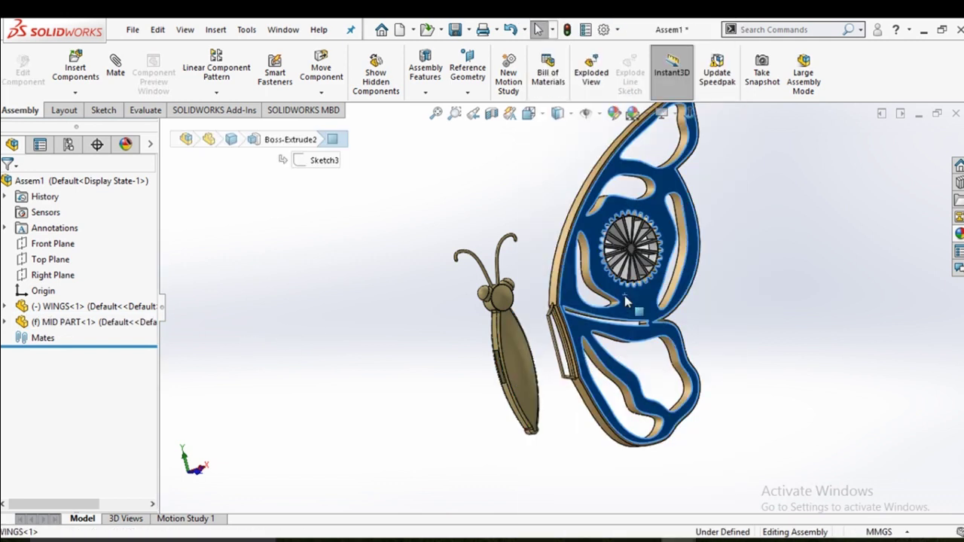
# Orbit the assembly to inspect the wing edge and part thickness
pyautogui.rightClick(629, 301)
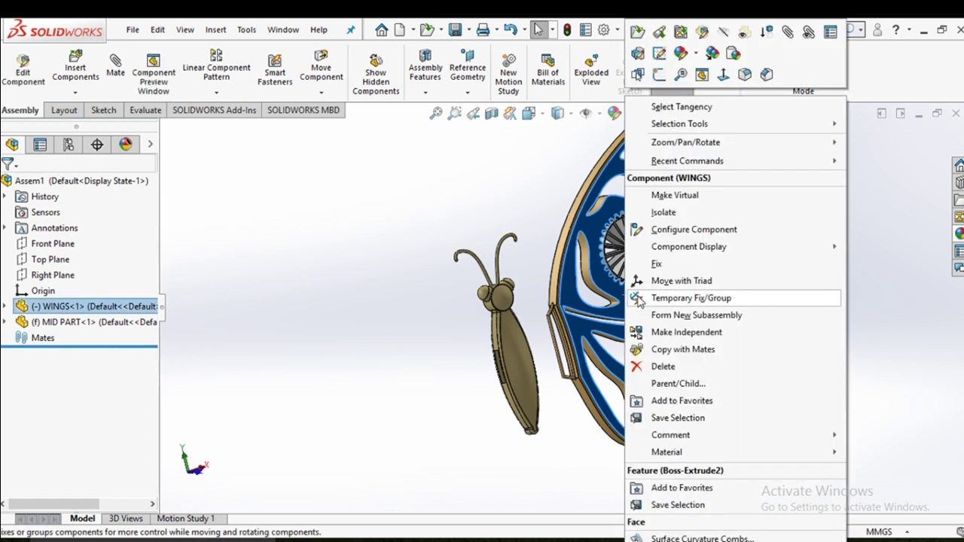
pyautogui.click(884, 324)
pyautogui.moveTo(899, 327); pyautogui.dragTo(584, 361, button='middle')
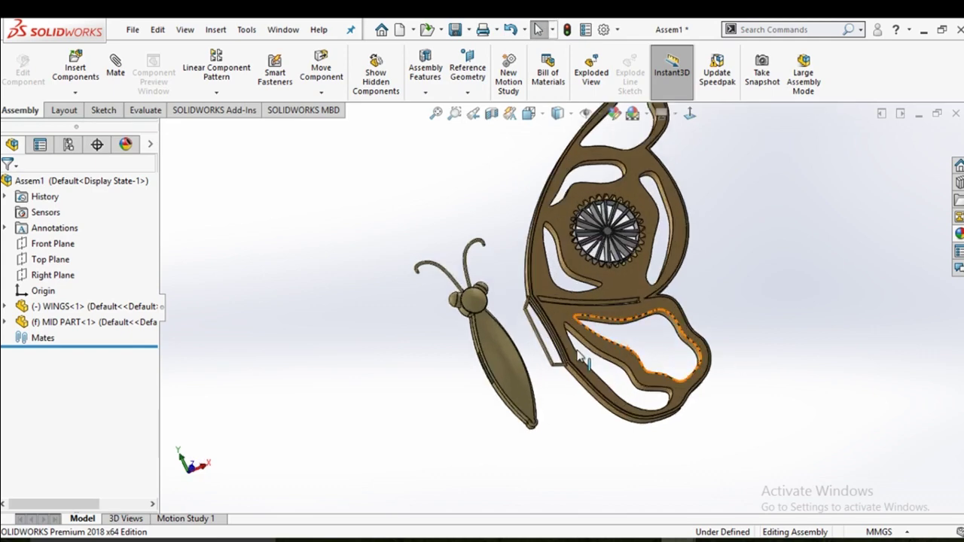
pyautogui.scroll(-3, 583, 362)
pyautogui.moveTo(580, 354)
pyautogui.mouseDown(button='middle')
pyautogui.moveTo(561, 322)
pyautogui.moveTo(553, 326)
pyautogui.mouseUp(button='middle')
pyautogui.scroll(-3, 553, 327)
pyautogui.scroll(-2, 552, 374)
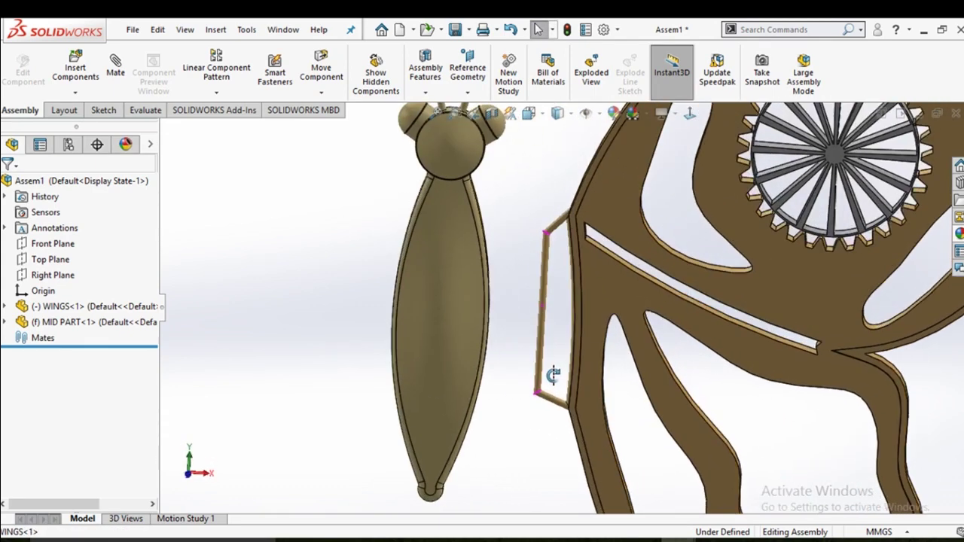
pyautogui.moveTo(553, 375); pyautogui.dragTo(549, 282, button='middle')
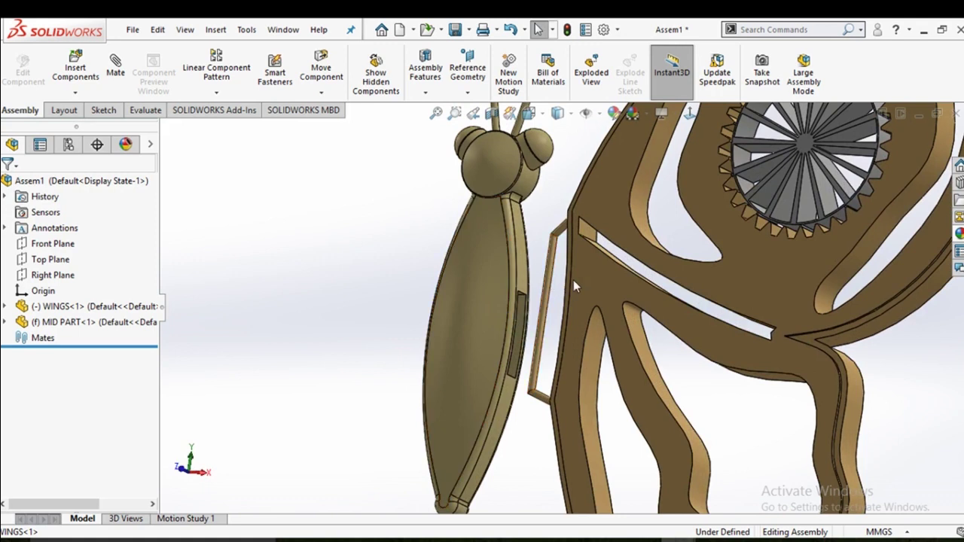
# Open the WINGS component as a part in its own window
pyautogui.click(603, 274)
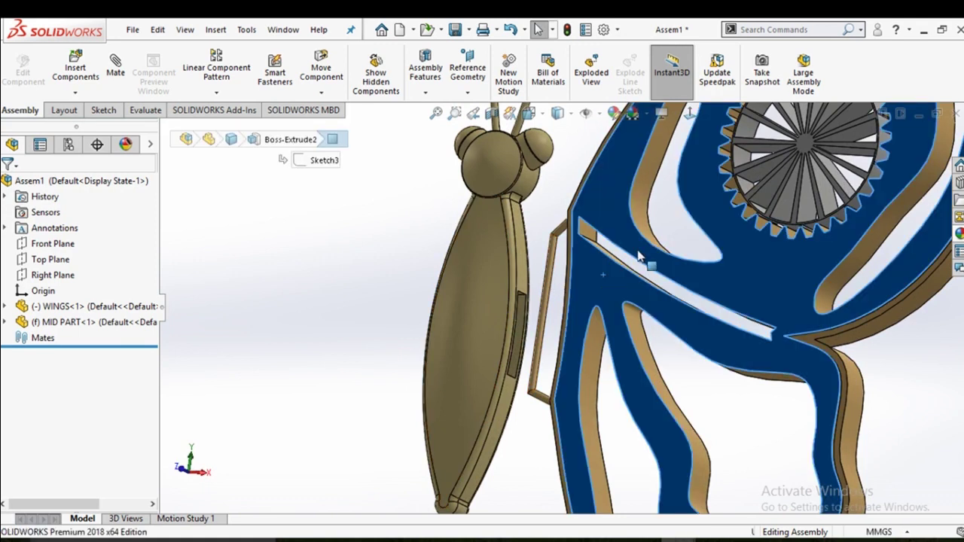
pyautogui.click(652, 195)
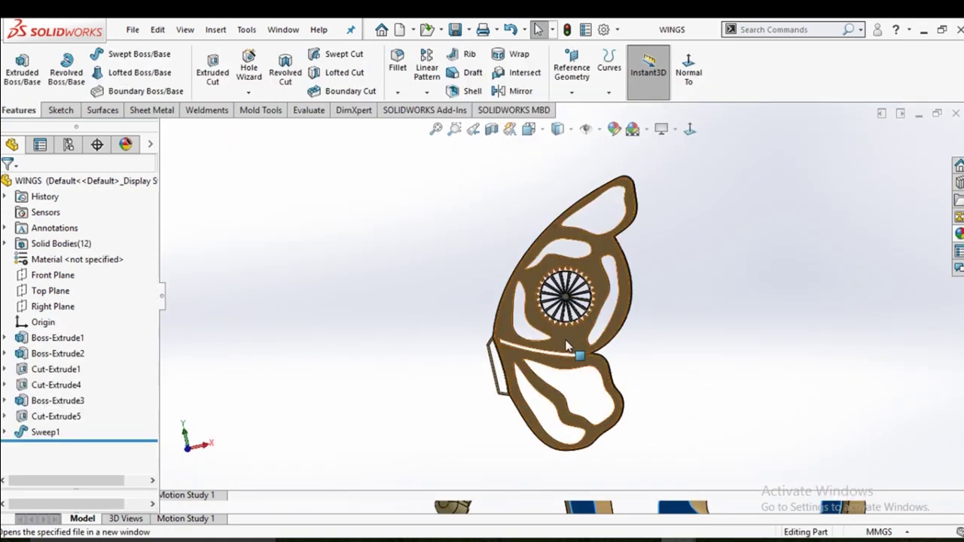
pyautogui.scroll(-2, 520, 422)
pyautogui.scroll(-2, 519, 422)
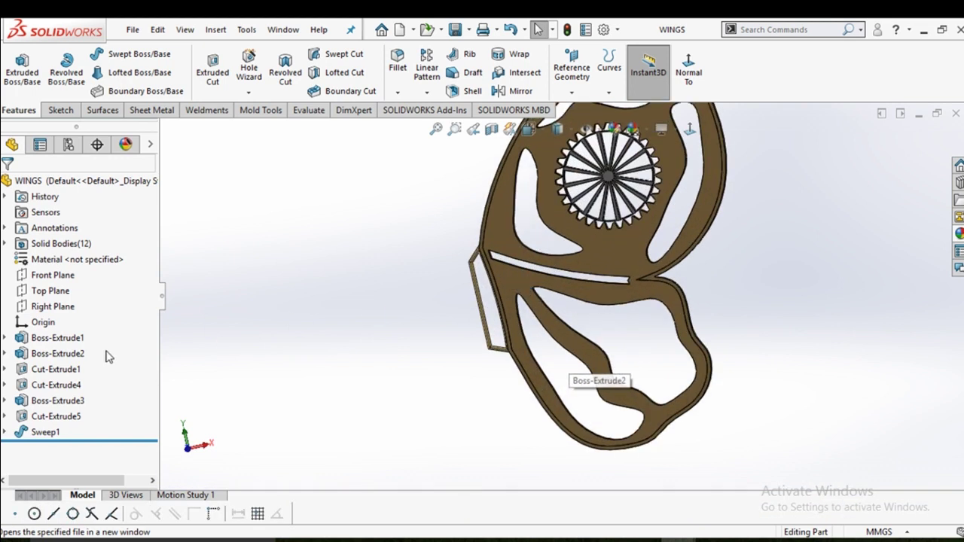
# Reopen Sketch9 of Sweep1 and drag the path's endpoints and outer corners closer along the wing edge
pyautogui.click(4, 432)
pyautogui.click(46, 449)
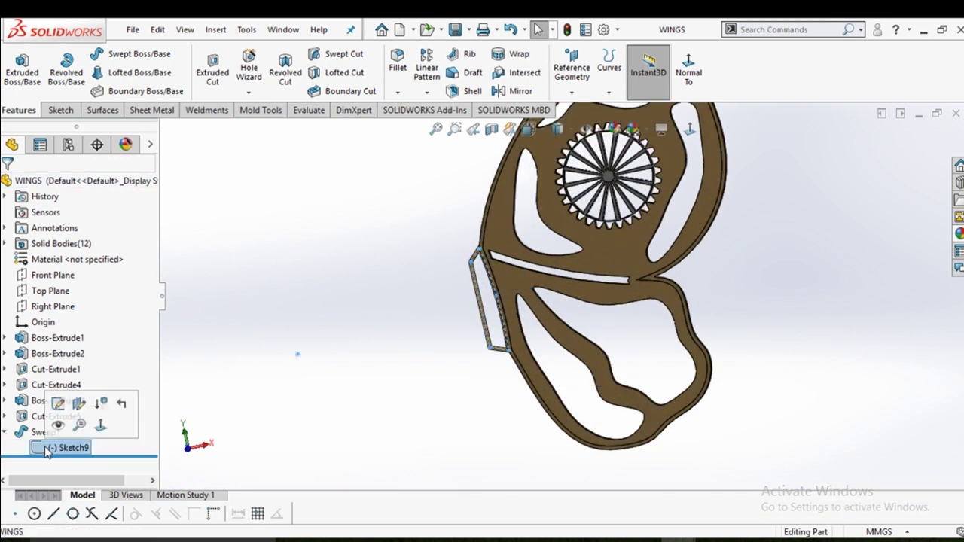
pyautogui.click(55, 403)
pyautogui.scroll(-2, 485, 278)
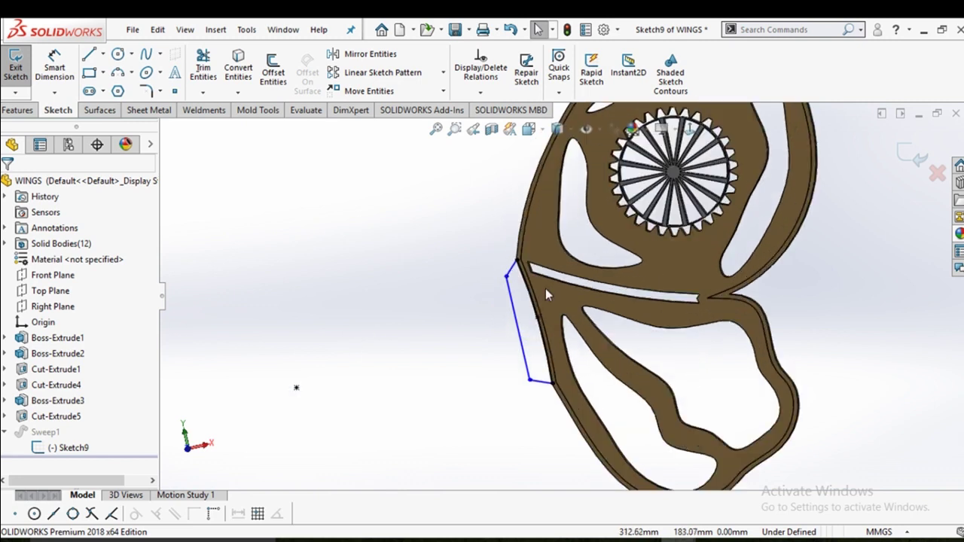
pyautogui.scroll(-2, 486, 278)
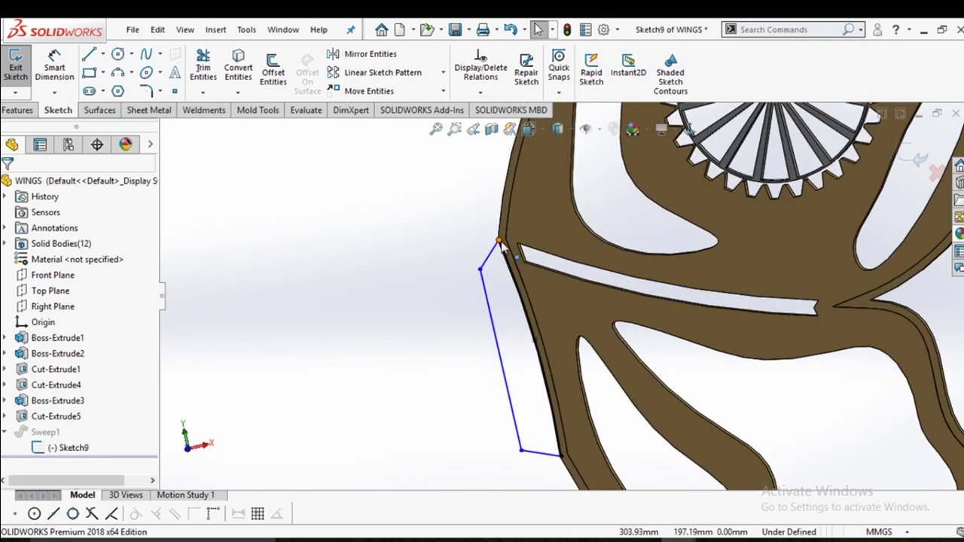
pyautogui.moveTo(499, 241); pyautogui.dragTo(509, 266)
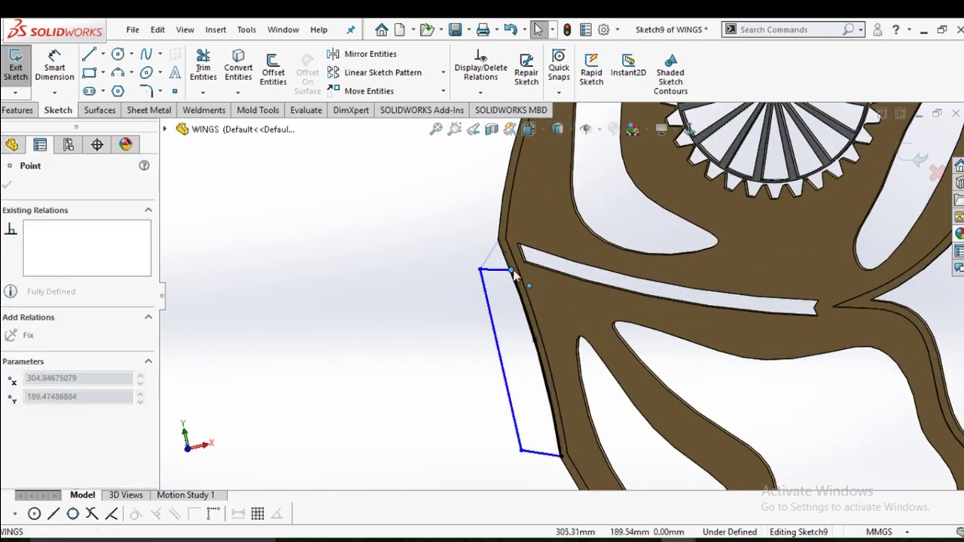
pyautogui.click(479, 269)
pyautogui.moveTo(479, 269); pyautogui.dragTo(491, 301)
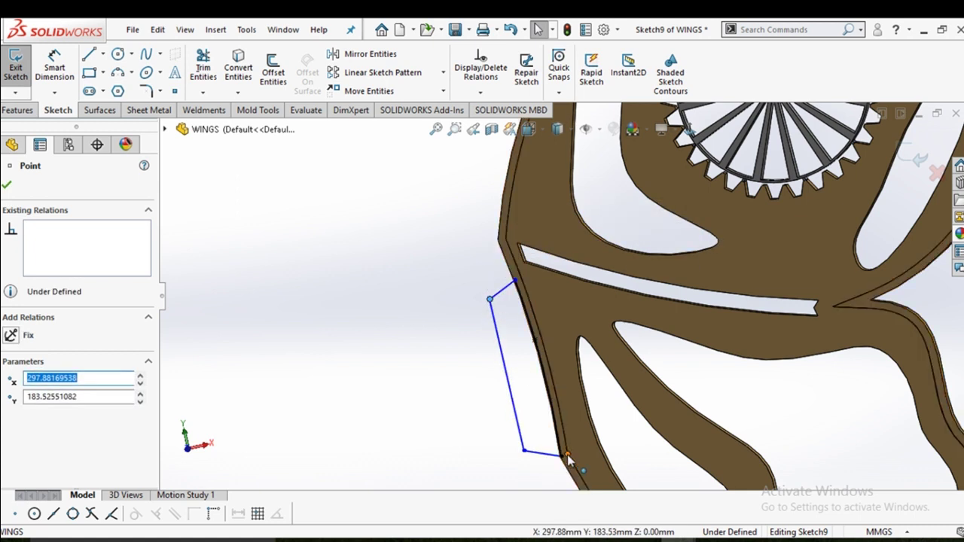
pyautogui.moveTo(562, 459); pyautogui.dragTo(560, 441)
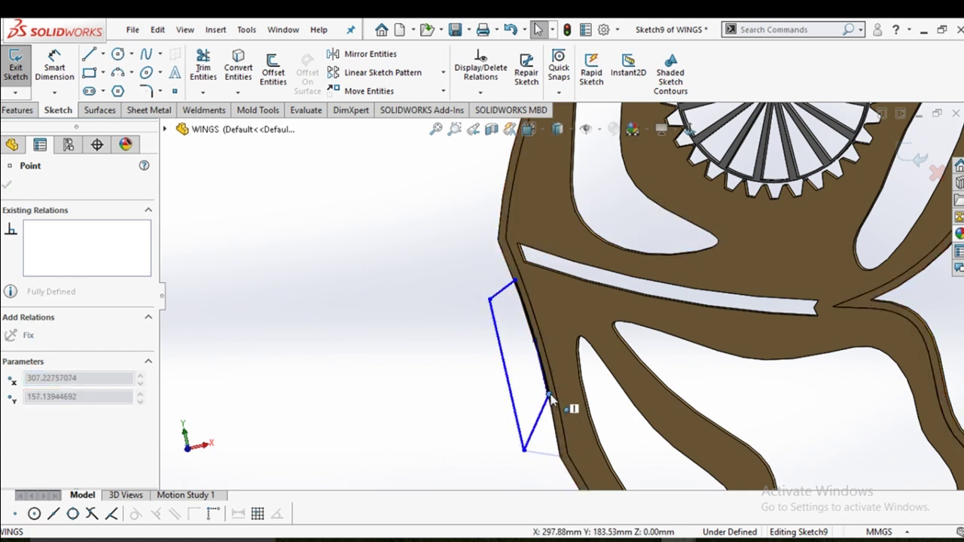
pyautogui.moveTo(550, 399); pyautogui.dragTo(550, 398)
pyautogui.moveTo(525, 454); pyautogui.dragTo(520, 408)
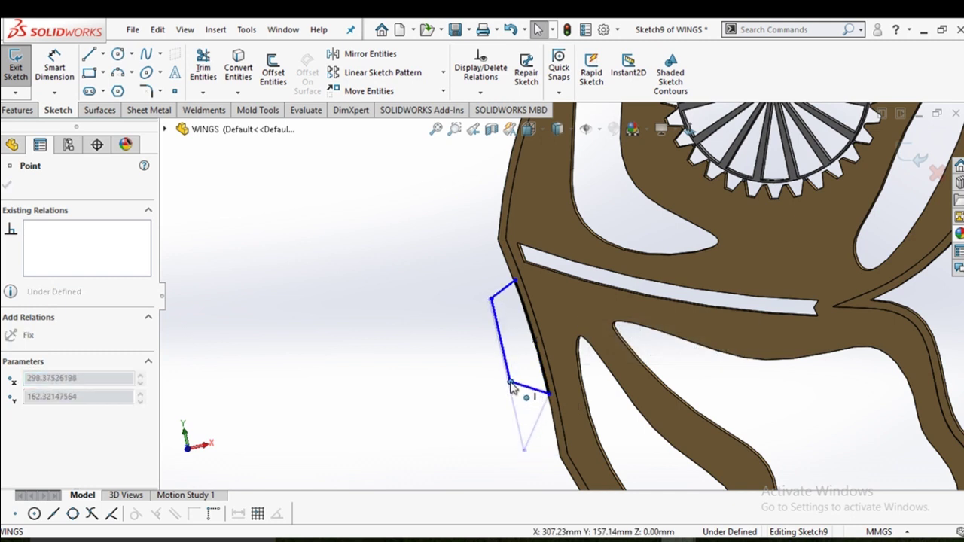
pyautogui.moveTo(511, 386); pyautogui.dragTo(511, 383)
# Raise the path's lower endpoint, lower line and lower corner to shorten the loop further
pyautogui.press('Escape')
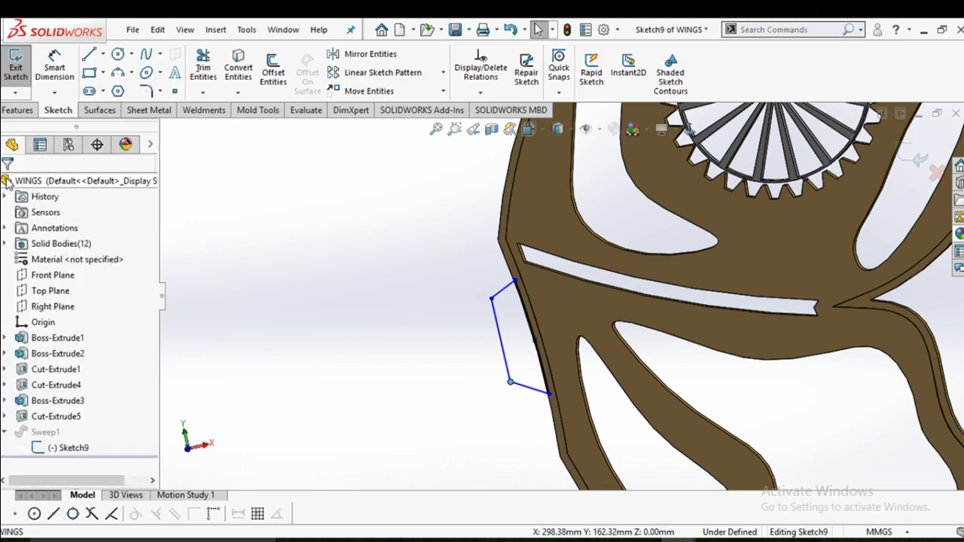
pyautogui.scroll(3, 695, 314)
pyautogui.scroll(-3, 603, 325)
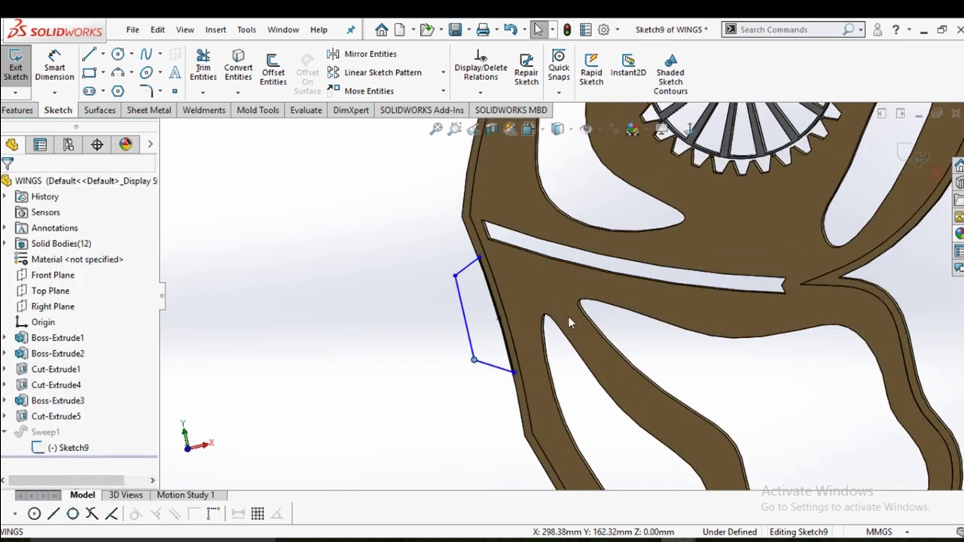
pyautogui.scroll(-2, 568, 316)
pyautogui.moveTo(548, 397); pyautogui.dragTo(541, 360)
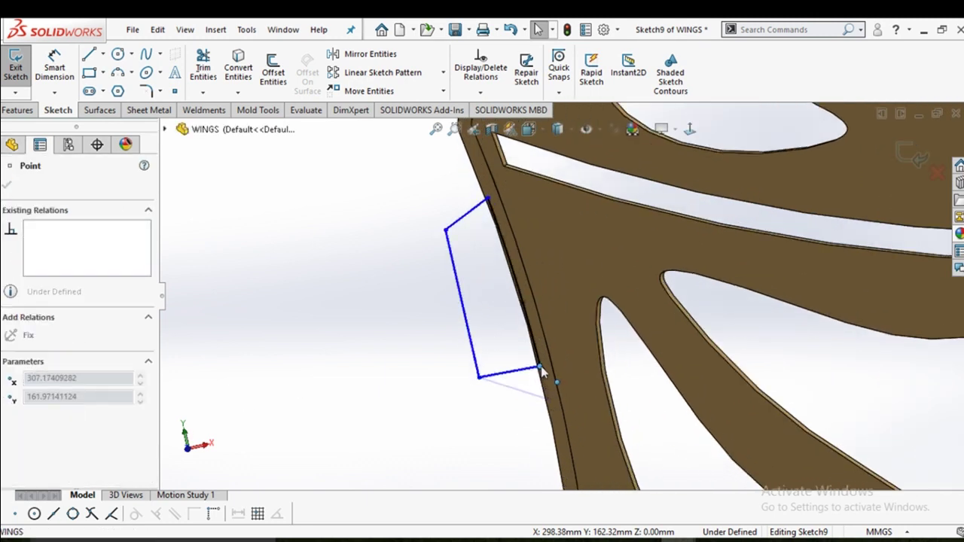
pyautogui.moveTo(482, 384); pyautogui.dragTo(466, 336)
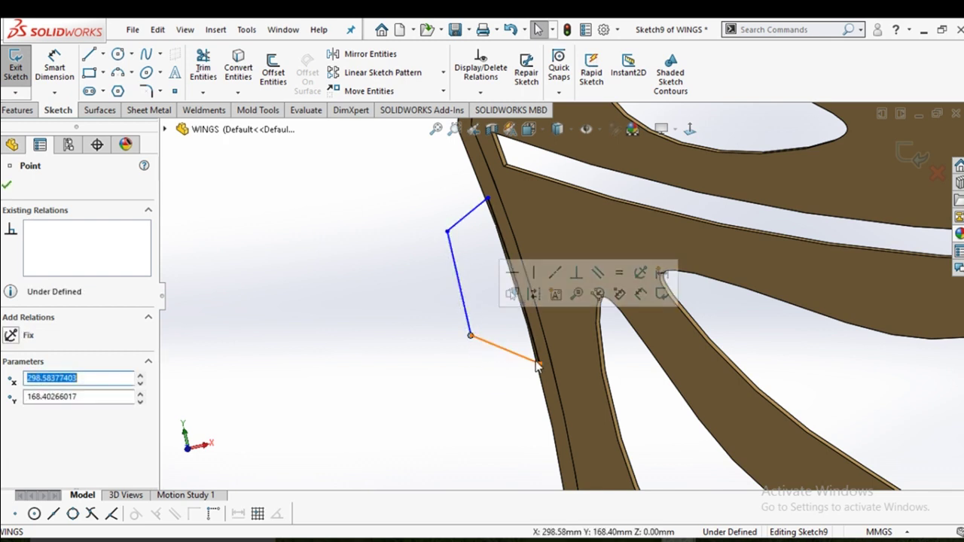
pyautogui.moveTo(537, 362); pyautogui.dragTo(532, 335)
pyautogui.moveTo(464, 307); pyautogui.dragTo(470, 328)
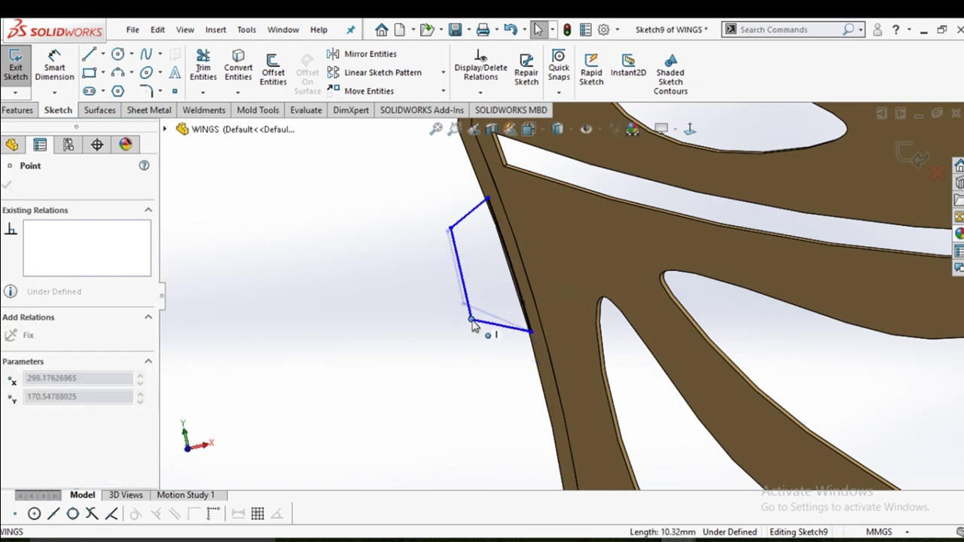
pyautogui.moveTo(475, 329); pyautogui.dragTo(467, 324)
pyautogui.click(427, 299)
# Exit Sketch9, inspect the rebuilt leg loop, and bring up the Assem1 window
pyautogui.scroll(3, 560, 292)
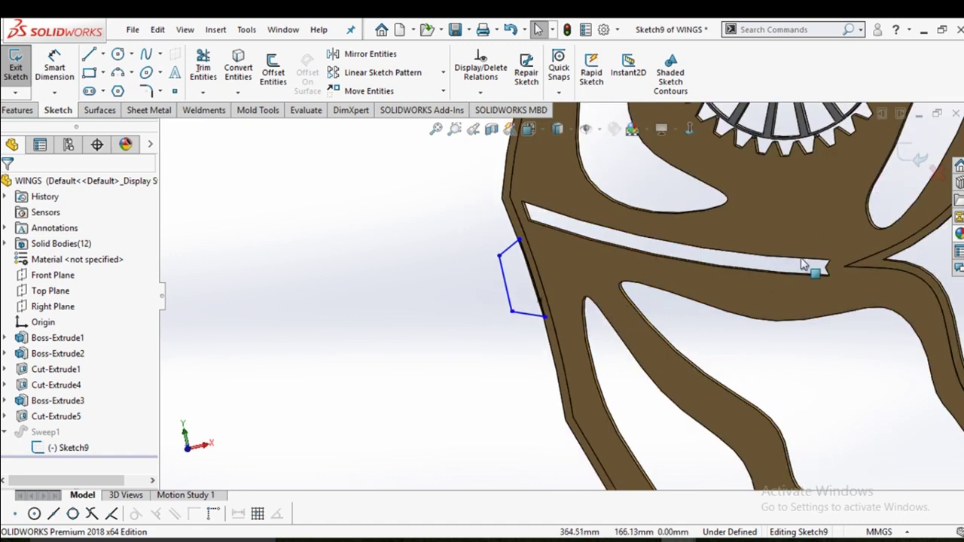
pyautogui.click(902, 154)
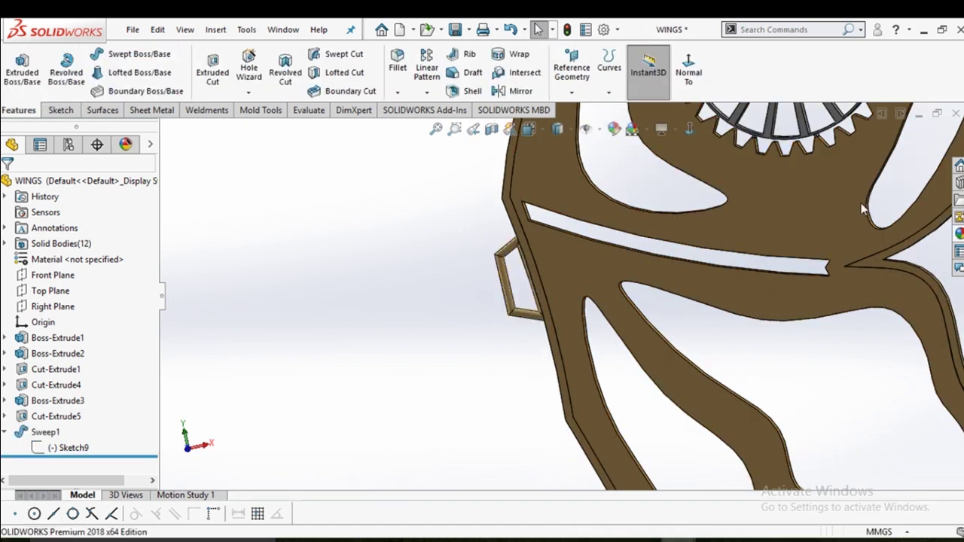
pyautogui.scroll(2, 673, 322)
pyautogui.scroll(-3, 627, 254)
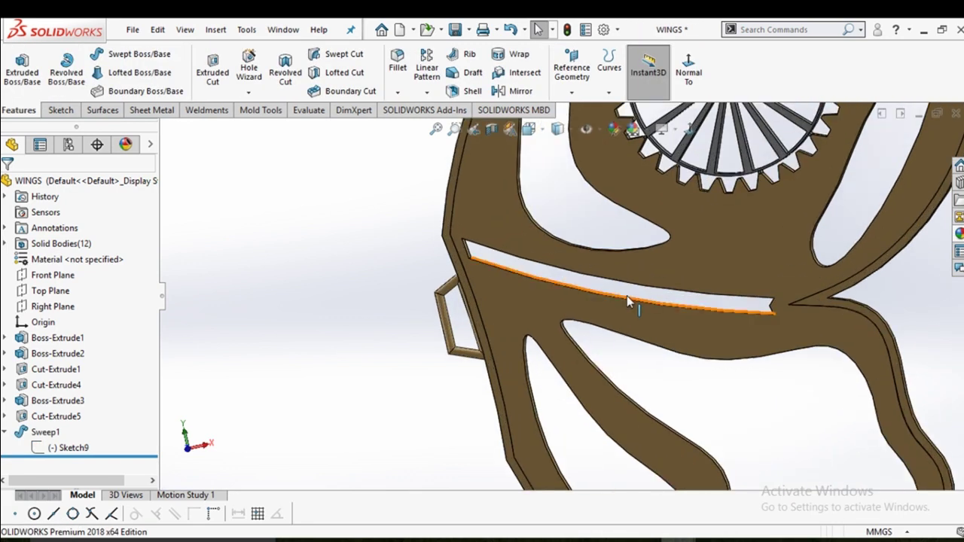
pyautogui.moveTo(629, 297)
pyautogui.mouseDown(button='middle')
pyautogui.moveTo(545, 274)
pyautogui.moveTo(570, 305)
pyautogui.moveTo(580, 390)
pyautogui.mouseUp(button='middle')
pyautogui.scroll(3, 561, 328)
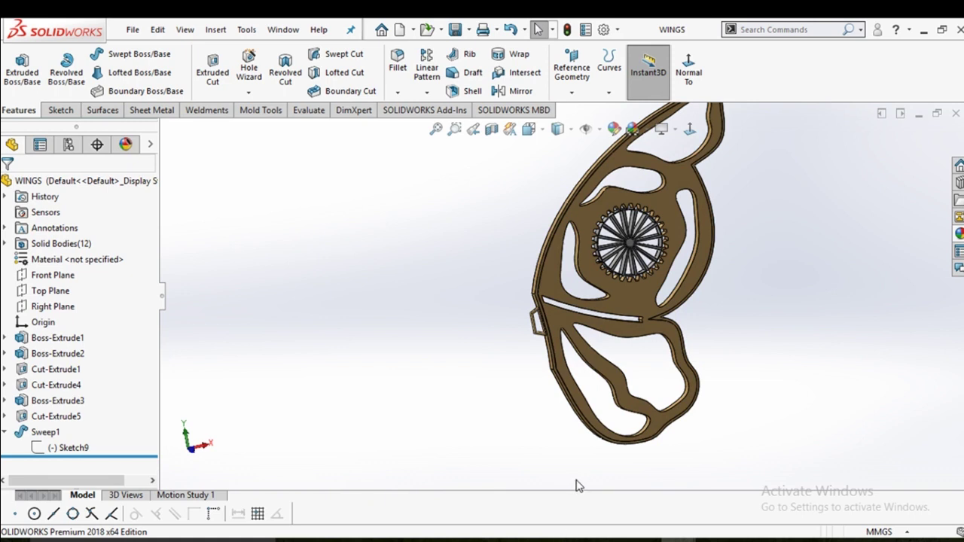
pyautogui.hotkey('ctrl', 'Tab')
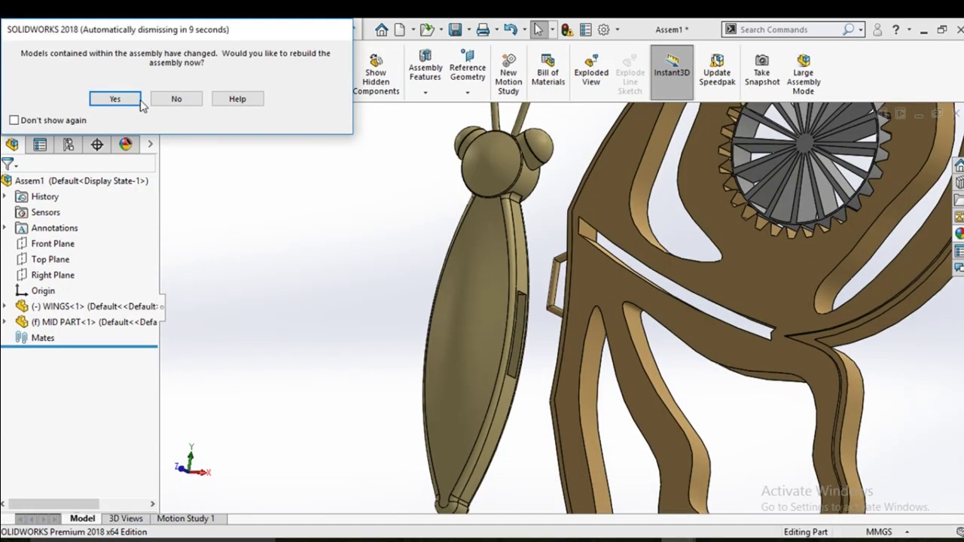
# Rebuild Assem1, orbit it, and move the wing component away from the body
pyautogui.click(116, 98)
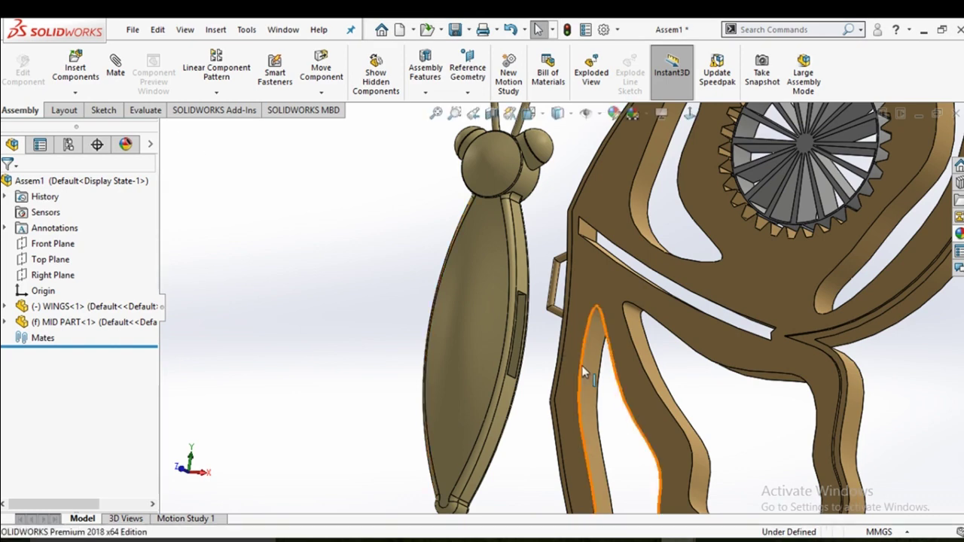
pyautogui.scroll(3, 582, 365)
pyautogui.scroll(-5, 527, 358)
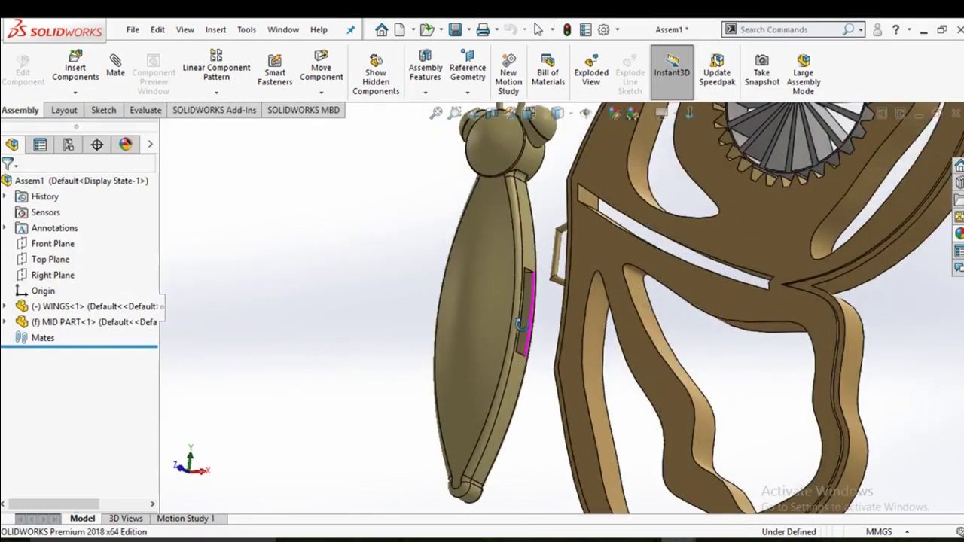
pyautogui.moveTo(515, 354)
pyautogui.mouseDown(button='middle')
pyautogui.moveTo(488, 263)
pyautogui.moveTo(624, 315)
pyautogui.mouseUp(button='middle')
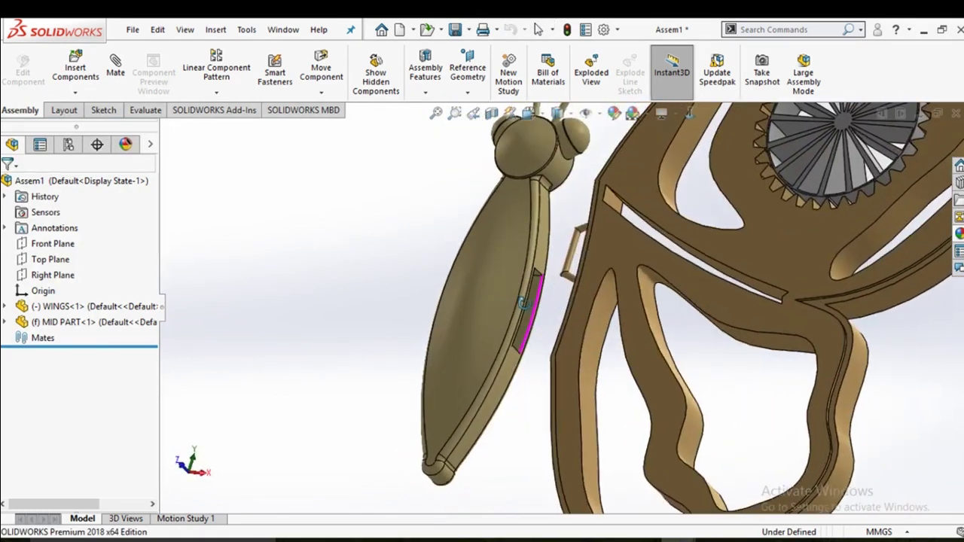
pyautogui.scroll(-3, 624, 315)
pyautogui.moveTo(624, 314); pyautogui.dragTo(700, 375)
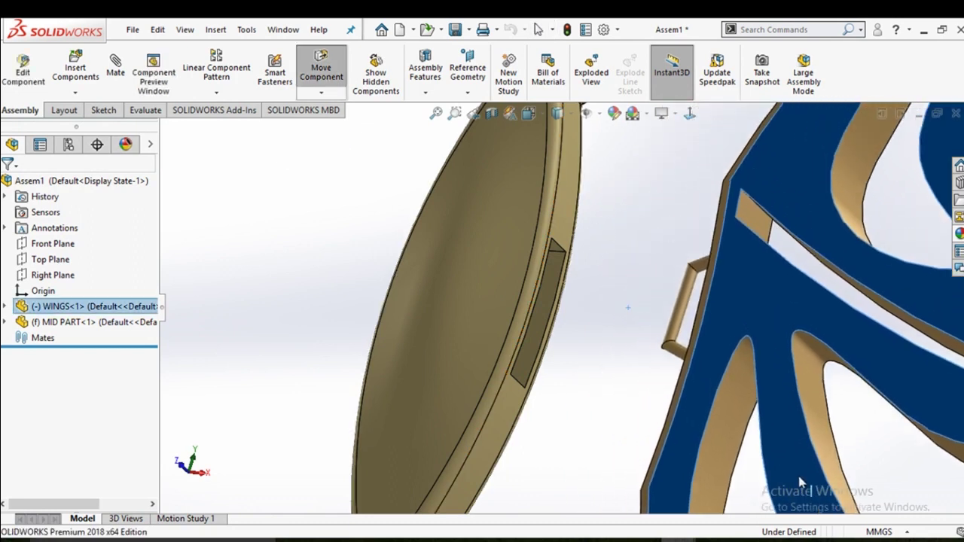
pyautogui.scroll(3, 603, 334)
pyautogui.moveTo(602, 334); pyautogui.dragTo(545, 300, button='middle')
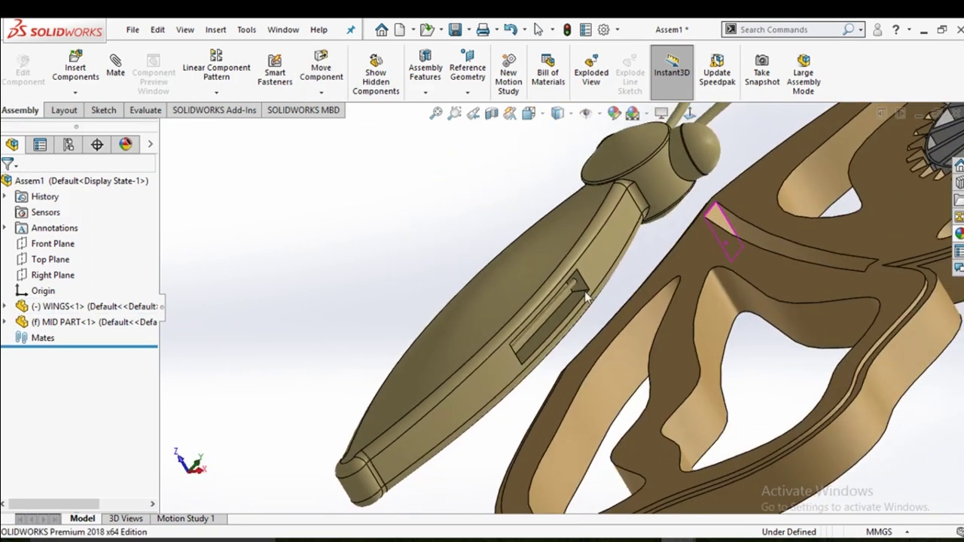
pyautogui.scroll(-5, 544, 300)
# Mate the wing's leg loop face tangent to the body's slot edge
pyautogui.click(531, 294)
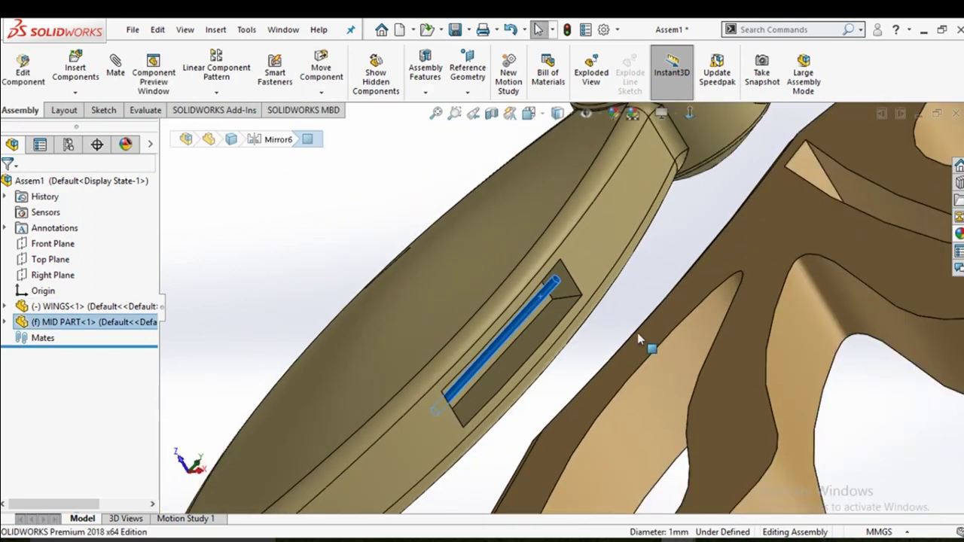
pyautogui.scroll(5, 641, 335)
pyautogui.scroll(-3, 512, 265)
pyautogui.scroll(-2, 534, 265)
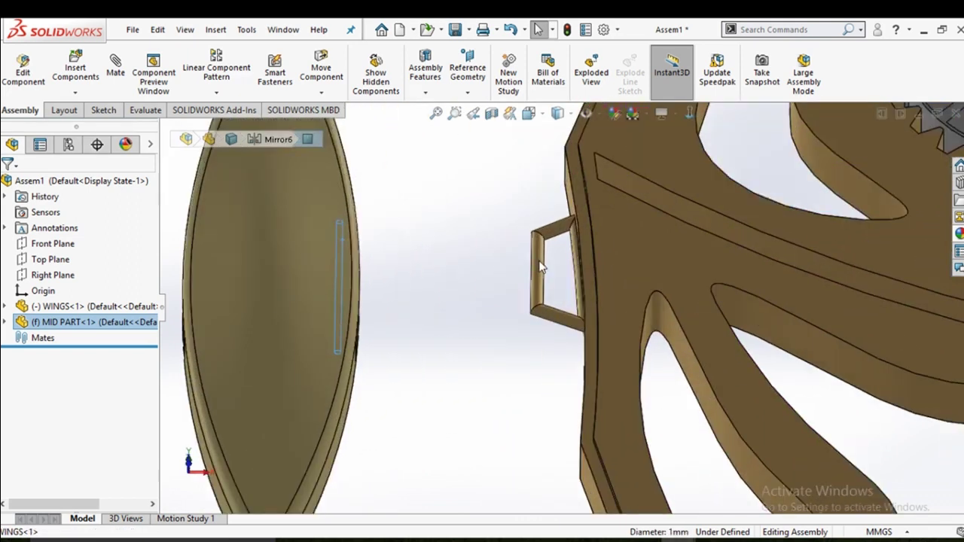
pyautogui.click(539, 265)
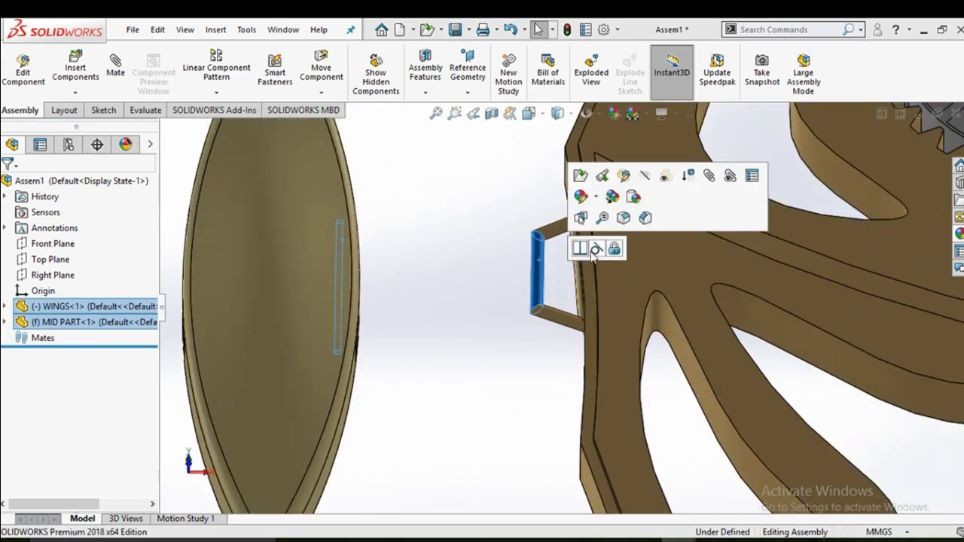
pyautogui.click(476, 256)
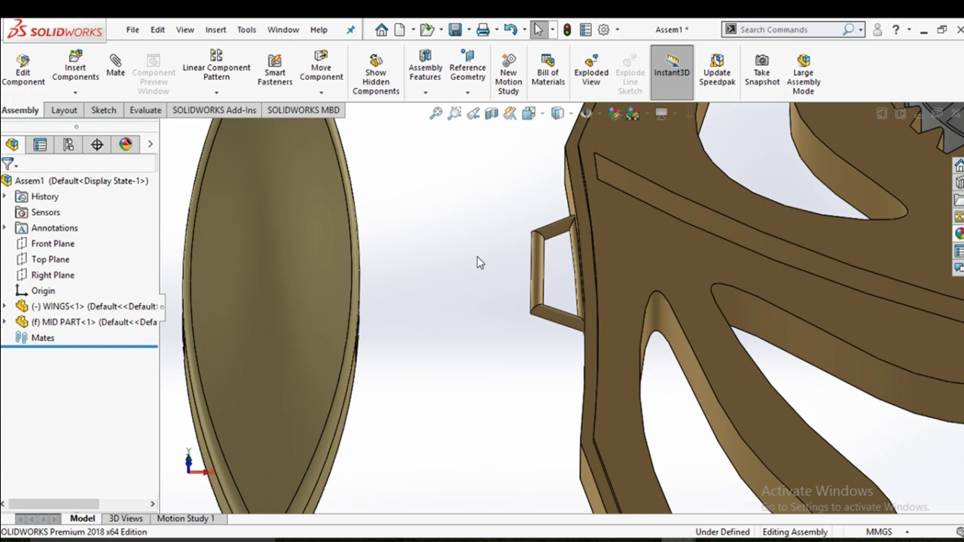
pyautogui.click(537, 273)
pyautogui.moveTo(501, 305); pyautogui.dragTo(428, 285, button='middle')
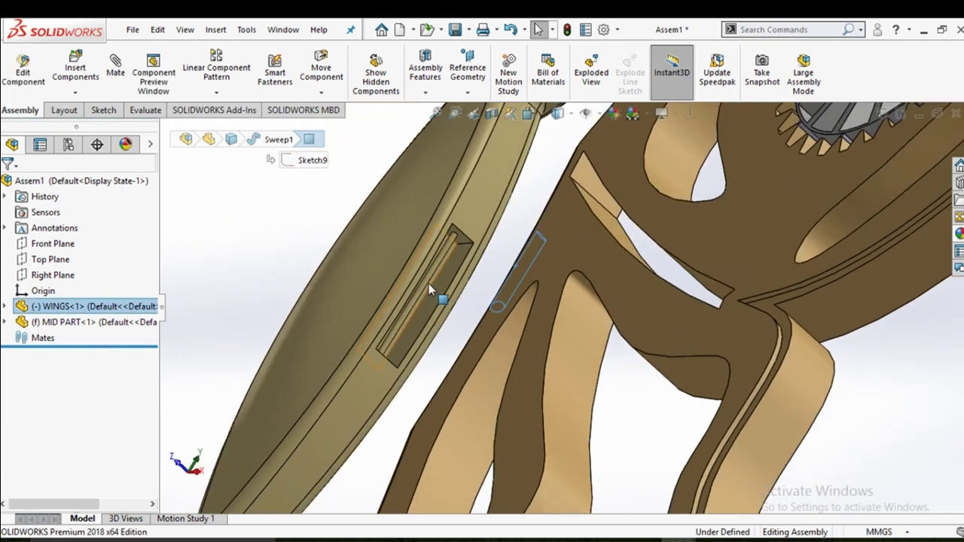
pyautogui.keyDown('ctrl'); pyautogui.click(428, 283); pyautogui.keyUp('ctrl')
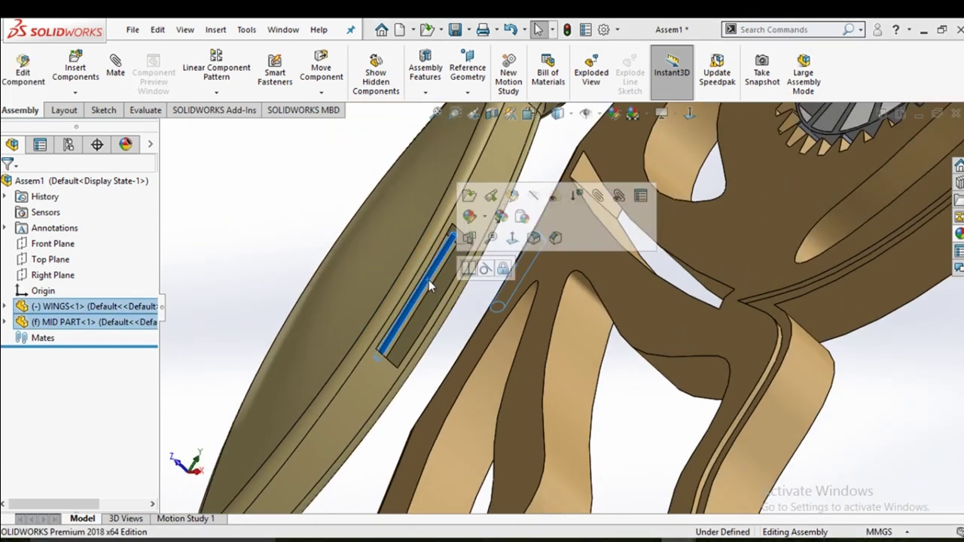
pyautogui.click(484, 272)
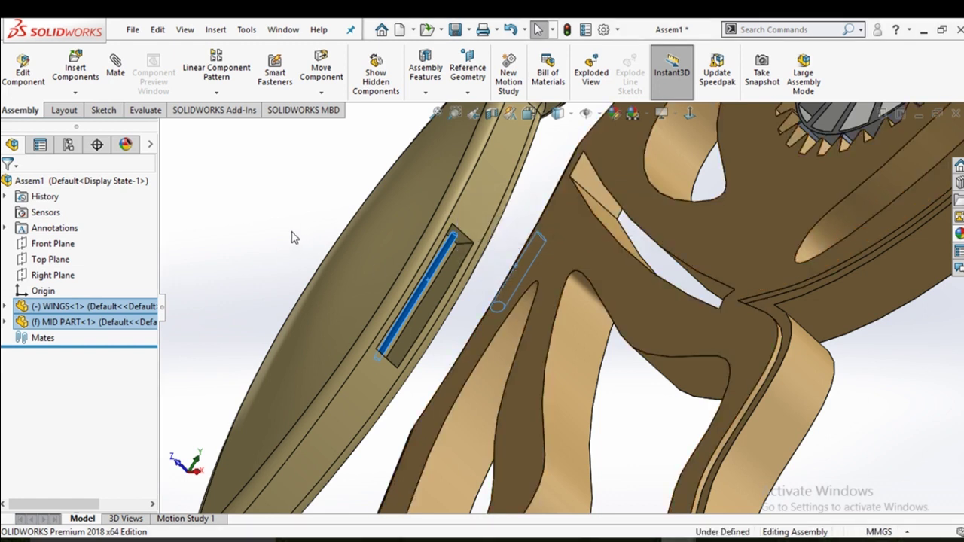
# Select the leg loop face together with the mid part's slot edge
pyautogui.scroll(-3, 346, 248)
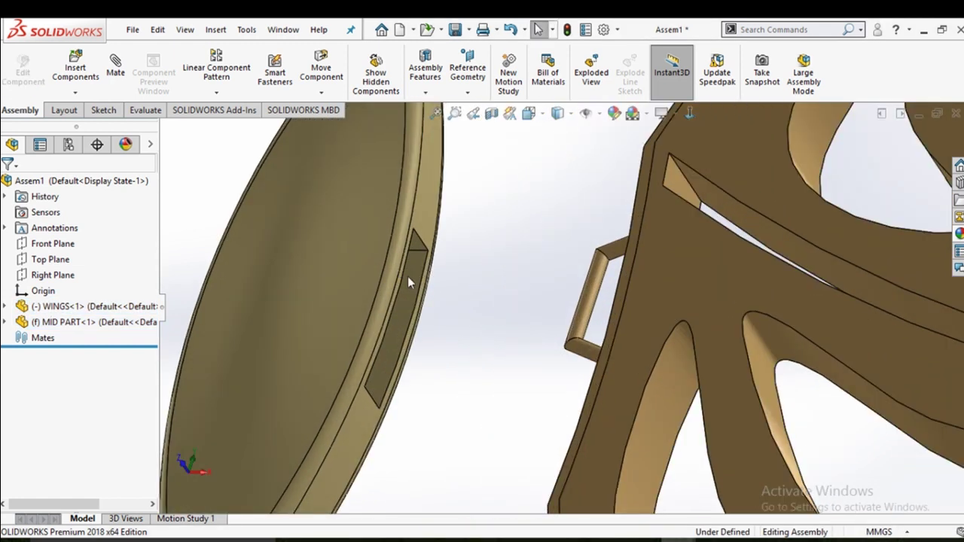
pyautogui.scroll(2, 588, 332)
pyautogui.scroll(1, 588, 332)
pyautogui.click(580, 316)
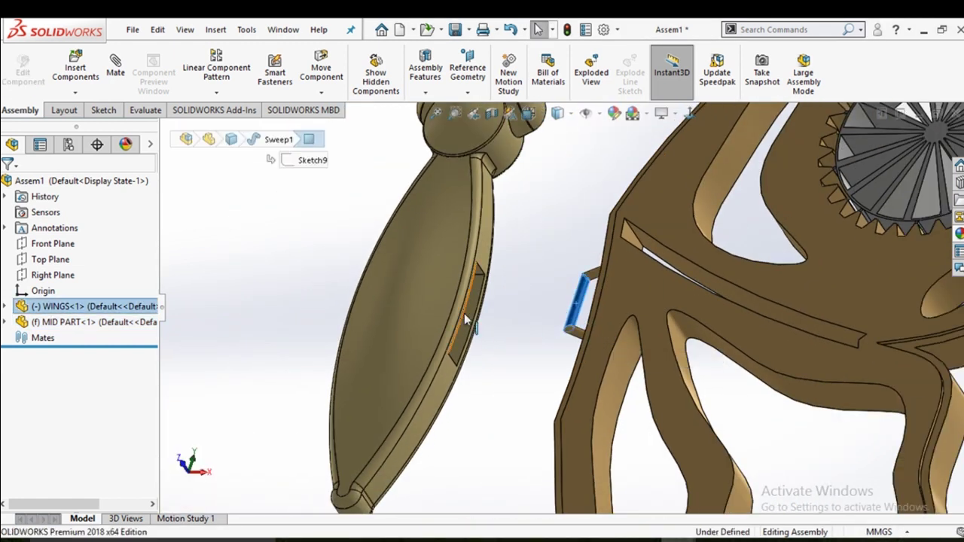
pyautogui.scroll(-2, 481, 309)
pyautogui.scroll(-2, 487, 297)
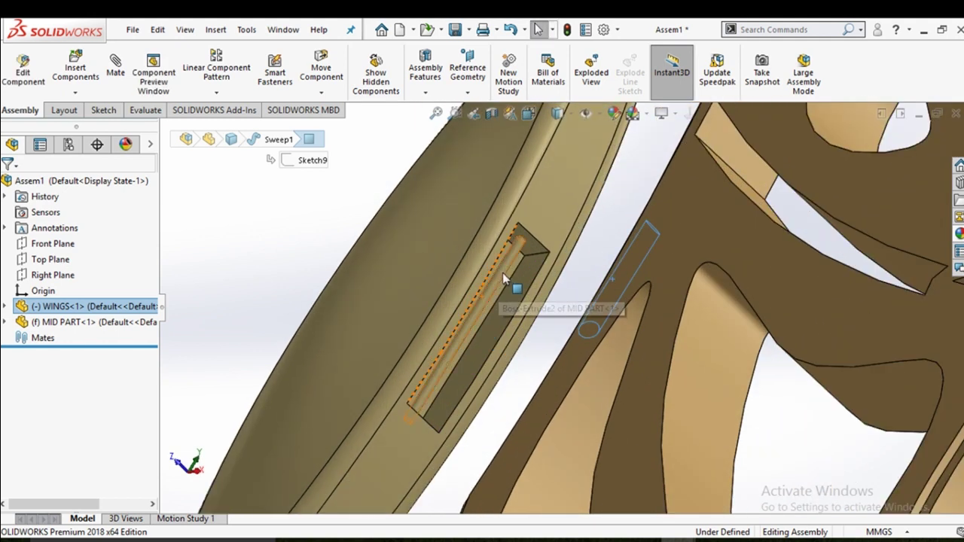
pyautogui.click(503, 272)
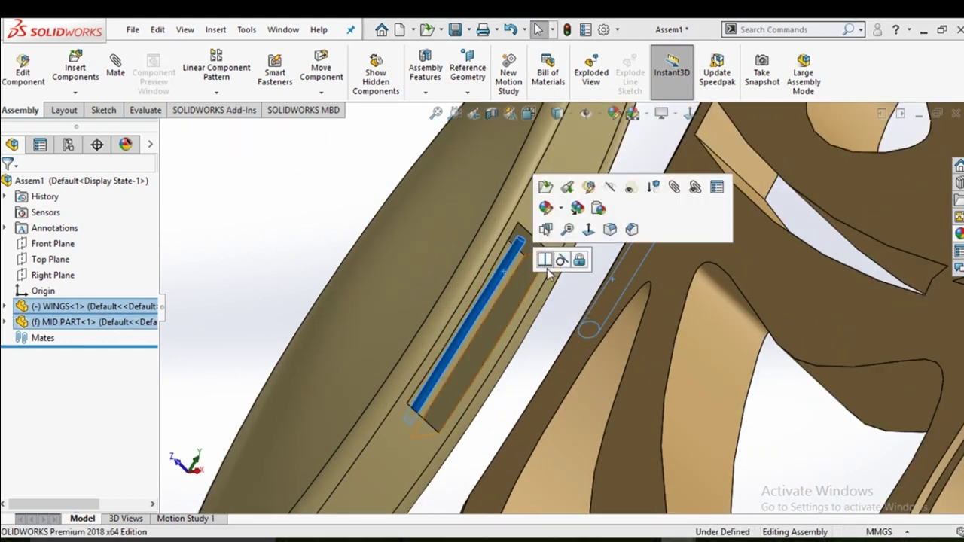
pyautogui.scroll(2, 557, 286)
pyautogui.scroll(2, 554, 299)
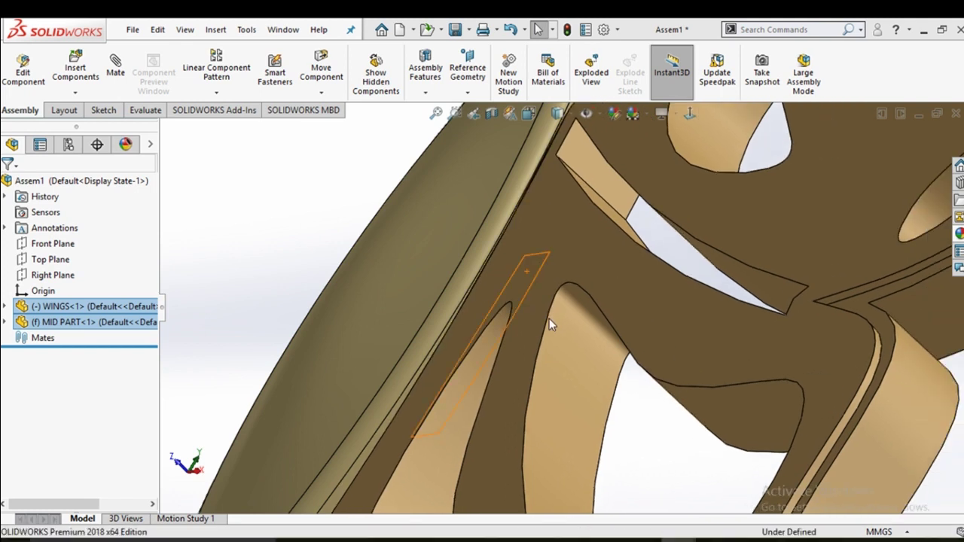
pyautogui.scroll(3, 538, 329)
pyautogui.scroll(3, 538, 329)
# Shift the wings component slightly and orbit the butterfly to a tilted view
pyautogui.moveTo(538, 329); pyautogui.dragTo(643, 315, button='middle')
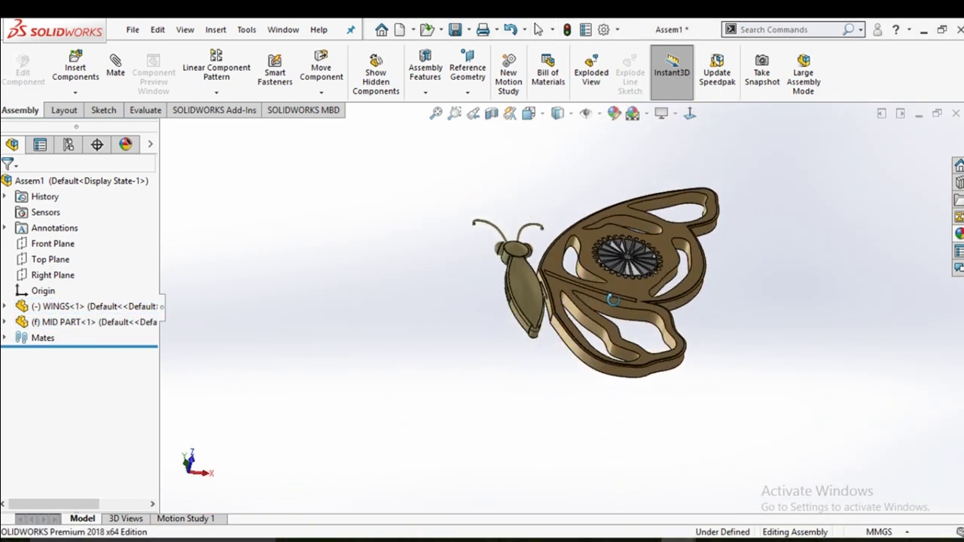
pyautogui.moveTo(644, 315); pyautogui.dragTo(613, 280)
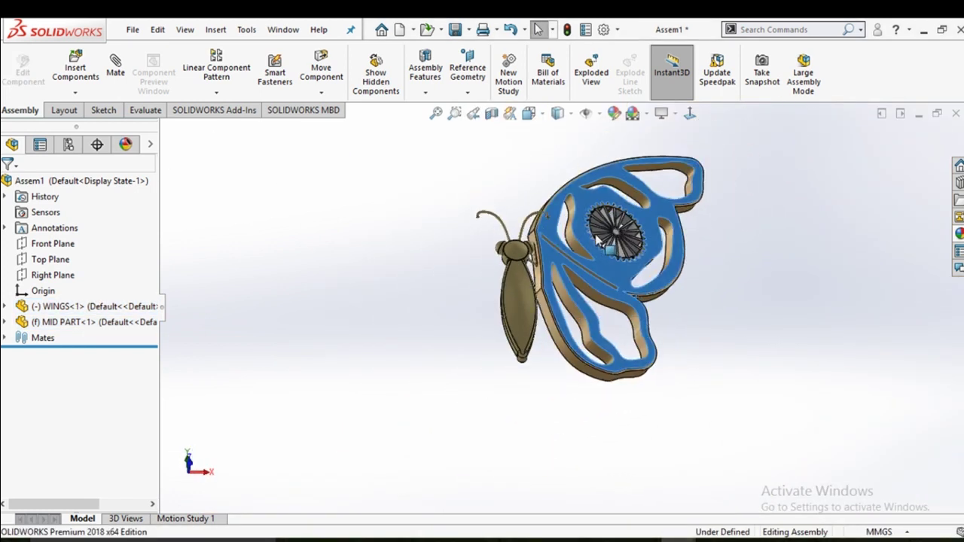
pyautogui.press('Escape')
pyautogui.press('Escape')
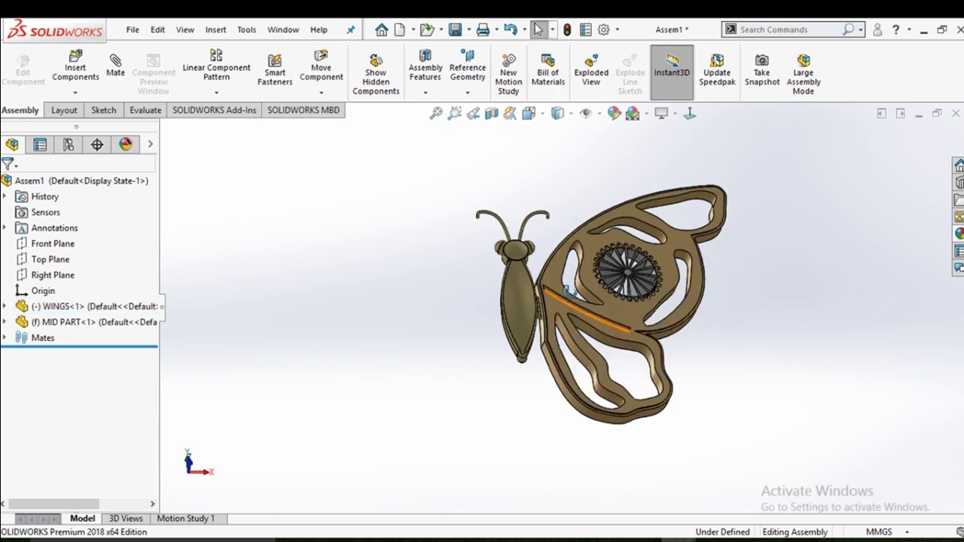
pyautogui.moveTo(613, 280); pyautogui.dragTo(553, 275, button='middle')
pyautogui.scroll(-3, 554, 275)
pyautogui.scroll(-3, 552, 271)
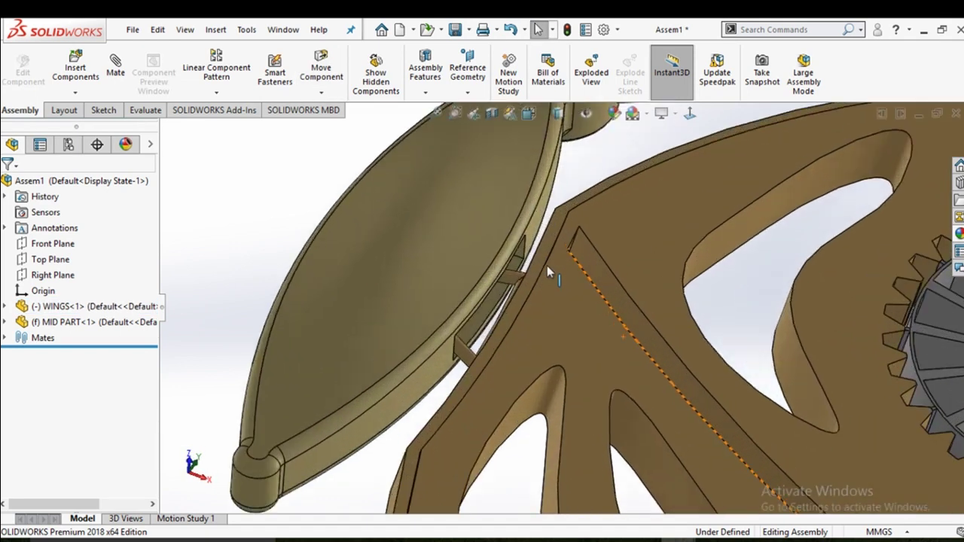
pyautogui.scroll(-2, 551, 263)
pyautogui.scroll(-2, 549, 256)
# Inspect the wing slot edge-on, then open the WINGS part in its own window
pyautogui.moveTo(550, 253); pyautogui.dragTo(527, 279, button='middle')
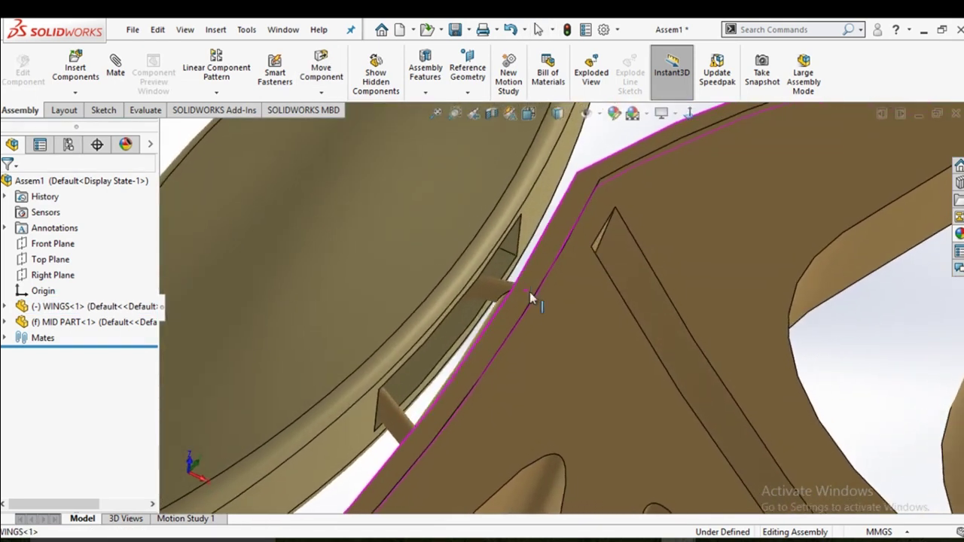
pyautogui.scroll(3, 531, 296)
pyautogui.moveTo(564, 318)
pyautogui.mouseDown(button='middle')
pyautogui.moveTo(569, 366)
pyautogui.moveTo(563, 354)
pyautogui.mouseUp(button='middle')
pyautogui.scroll(3, 561, 352)
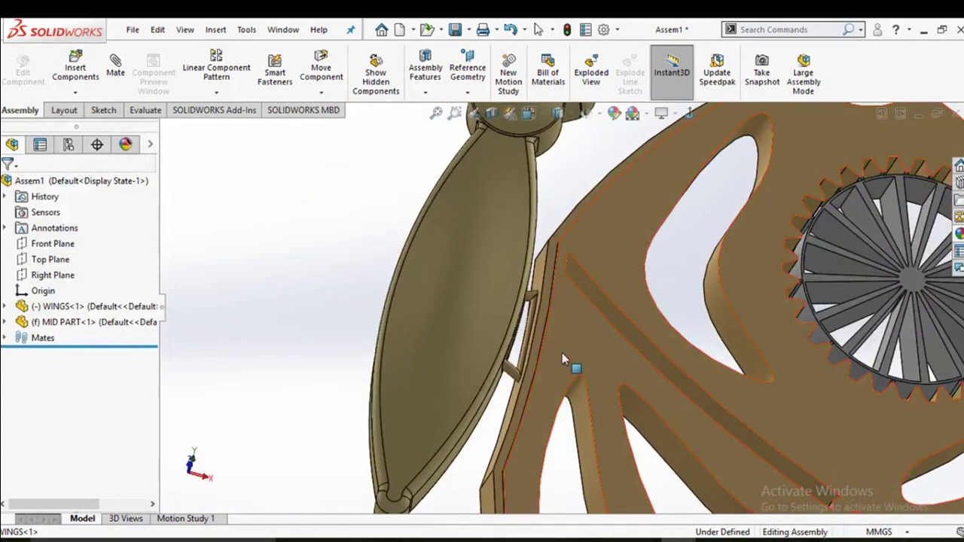
pyautogui.scroll(2, 560, 351)
pyautogui.scroll(2, 570, 343)
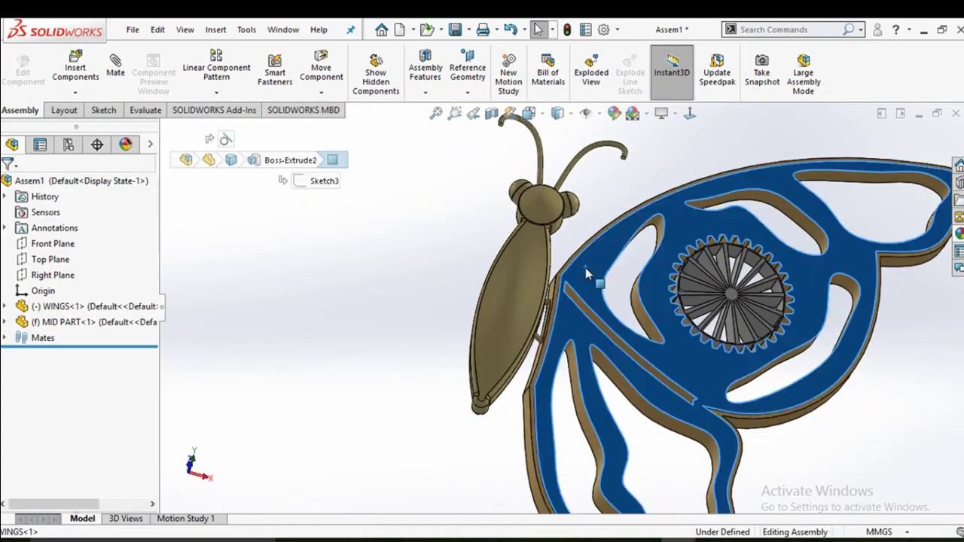
pyautogui.click(585, 269)
pyautogui.click(627, 203)
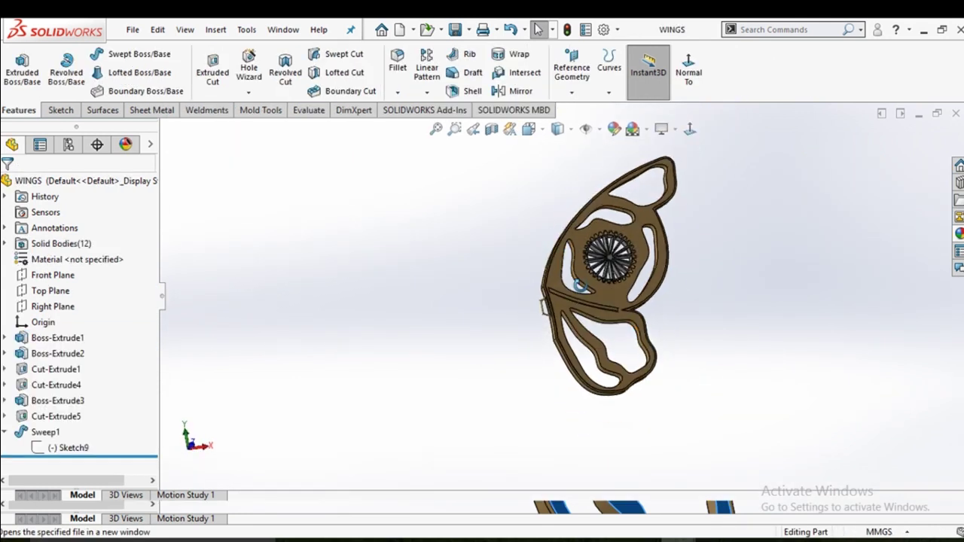
# Edit Sweep1 and change its circular profile diameter from 2mm to 1mm
pyautogui.click(45, 432)
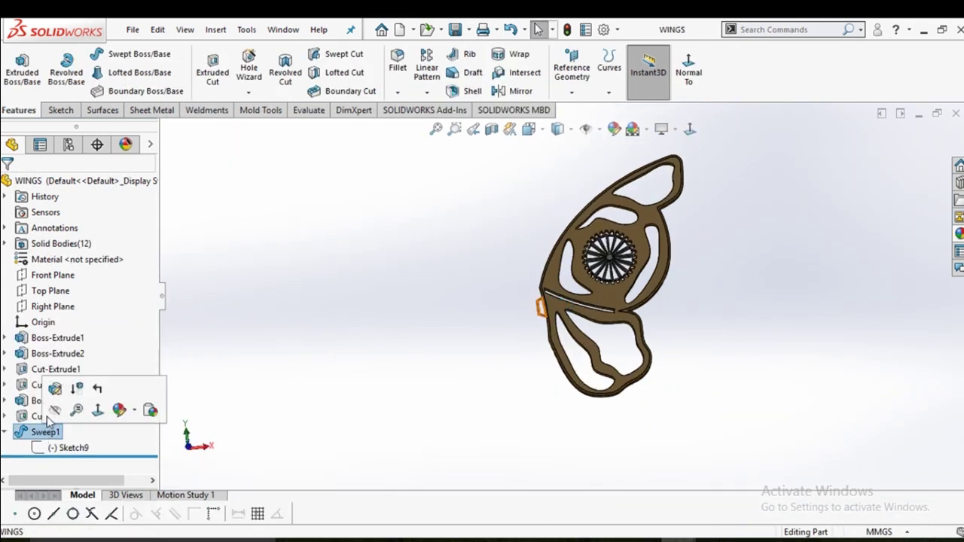
pyautogui.click(54, 390)
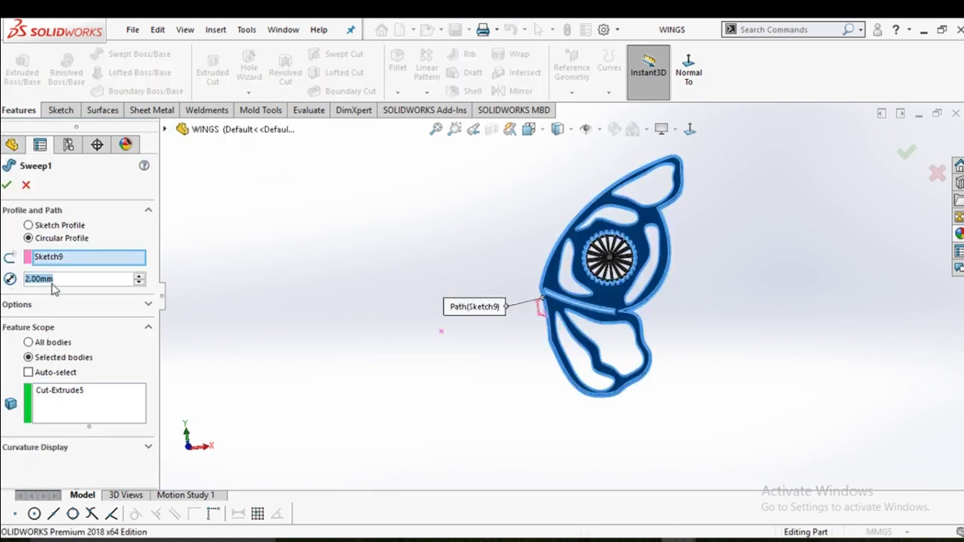
pyautogui.write('1')
pyautogui.click(7, 184)
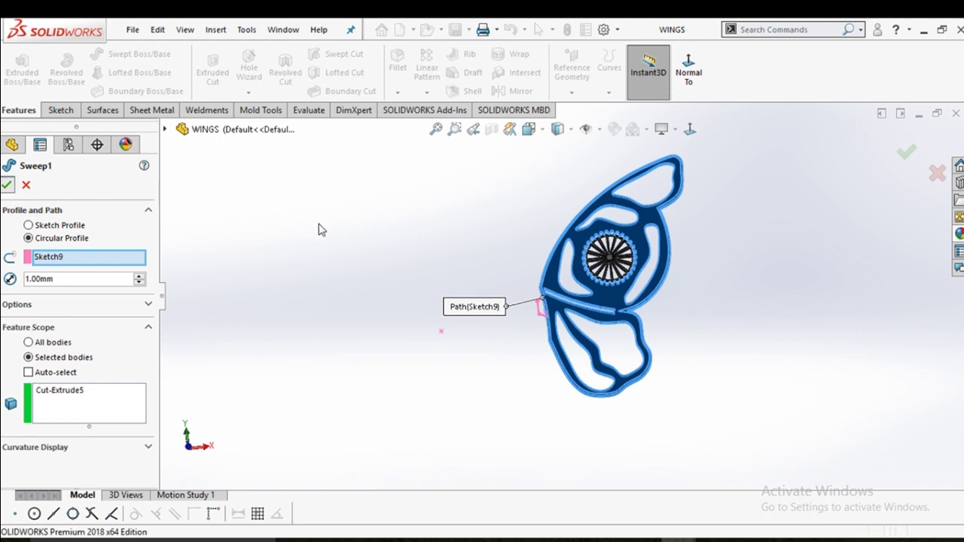
# Reopen Sketch9 of Sweep1 and view it normal to the sketch plane
pyautogui.scroll(-3, 553, 320)
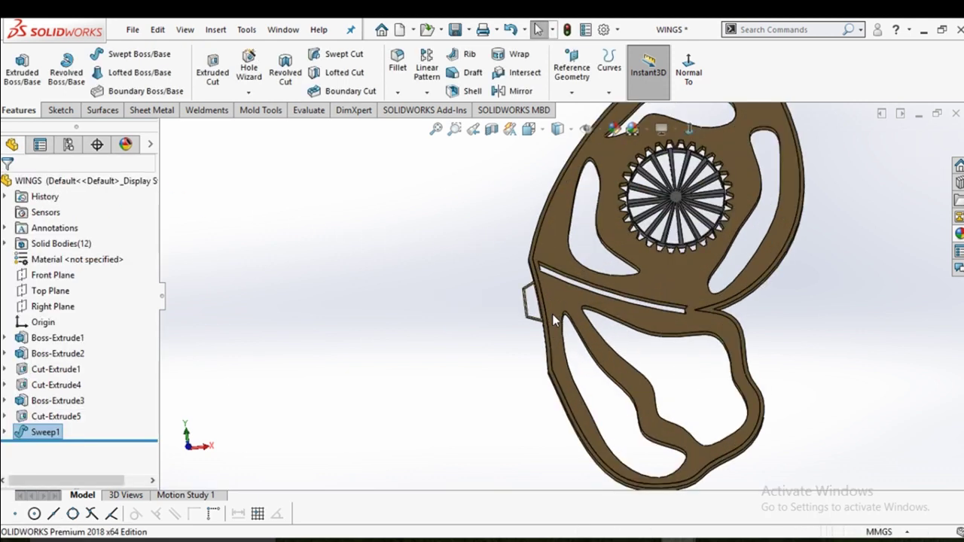
pyautogui.scroll(-2, 553, 320)
pyautogui.click(4, 432)
pyautogui.click(67, 448)
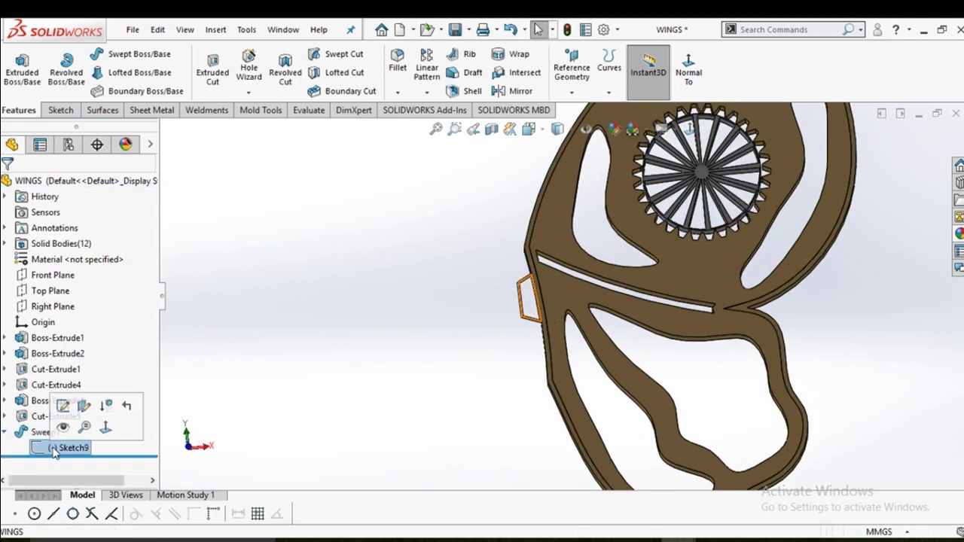
pyautogui.click(71, 407)
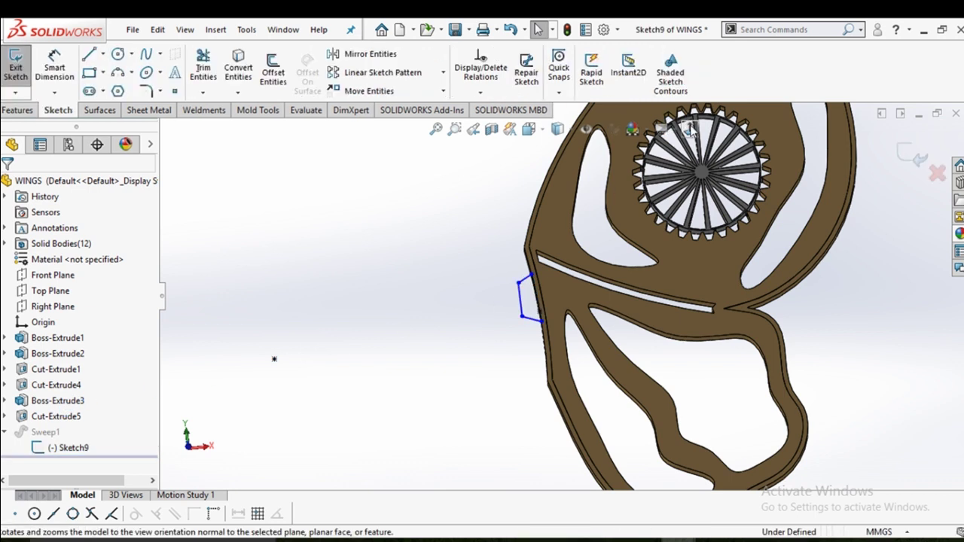
pyautogui.click(690, 128)
pyautogui.scroll(-2, 490, 422)
pyautogui.scroll(-2, 467, 151)
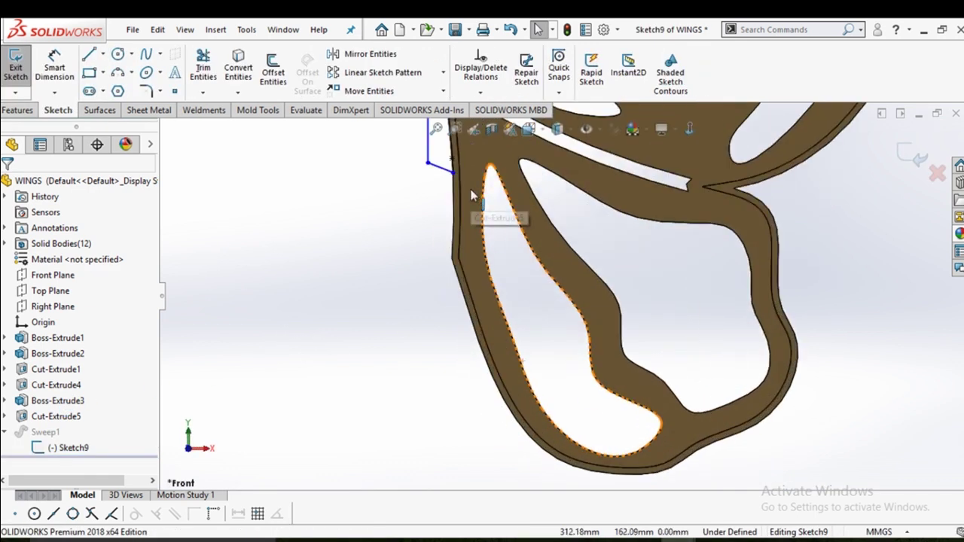
pyautogui.scroll(-2, 495, 226)
pyautogui.scroll(-1, 523, 303)
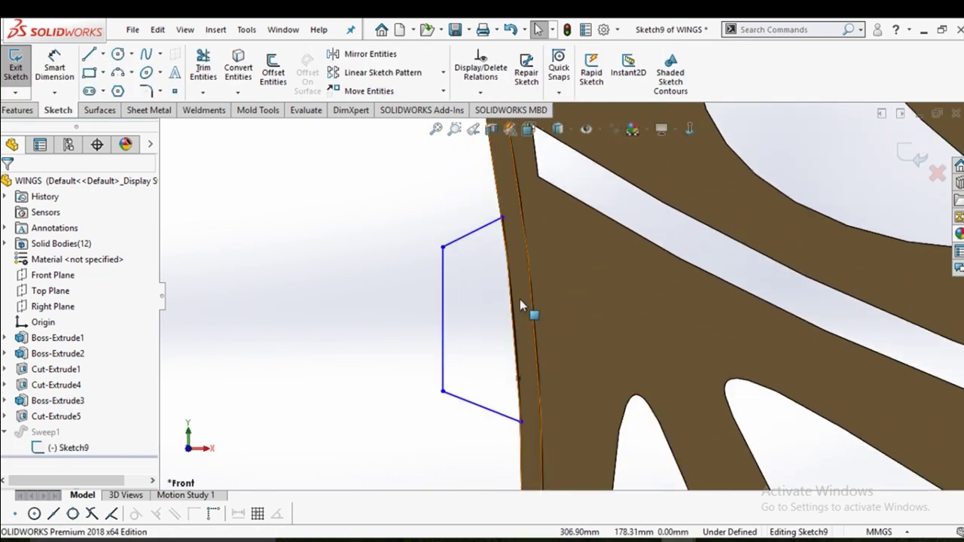
# Replace the slanted top and bottom path lines with horizontal lines to the wing edge
pyautogui.click(480, 235)
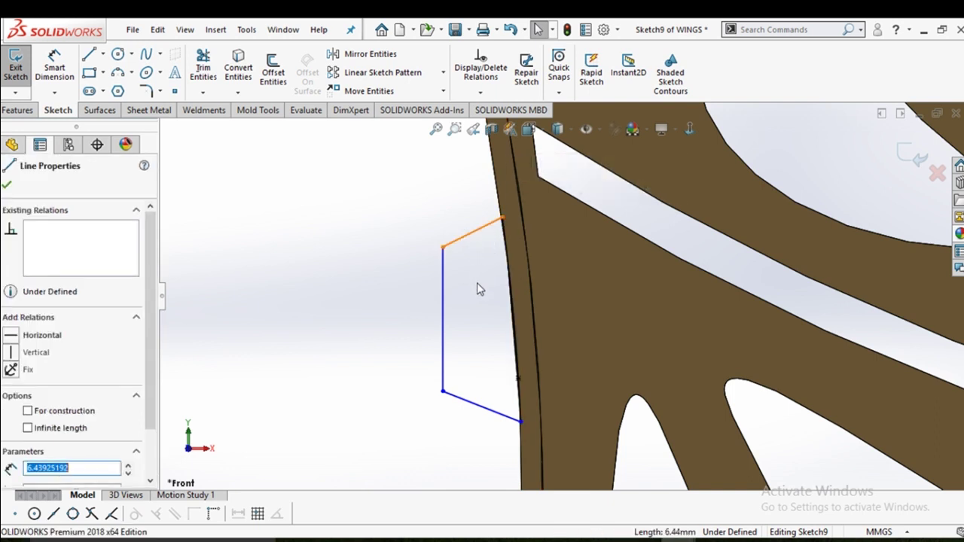
pyautogui.press('Delete')
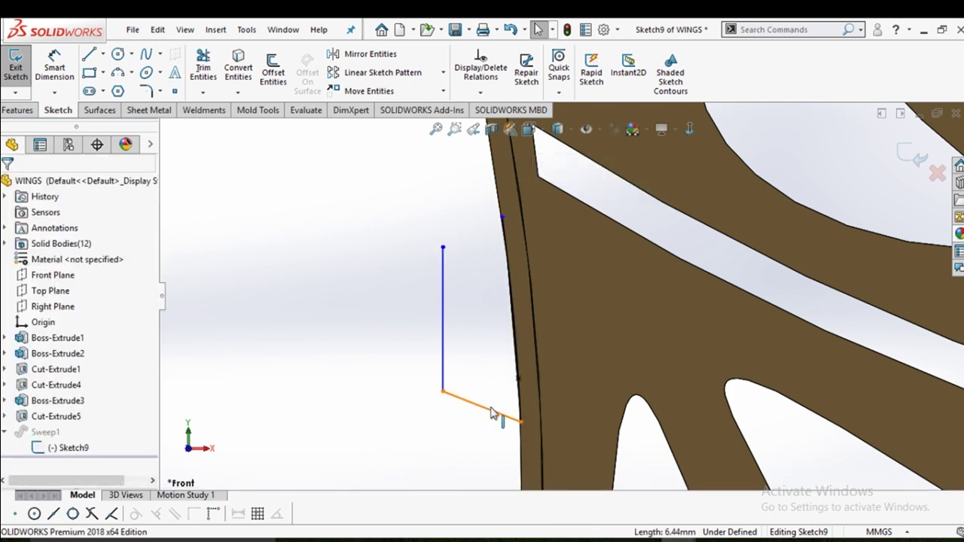
pyautogui.click(492, 413)
pyautogui.press('Delete')
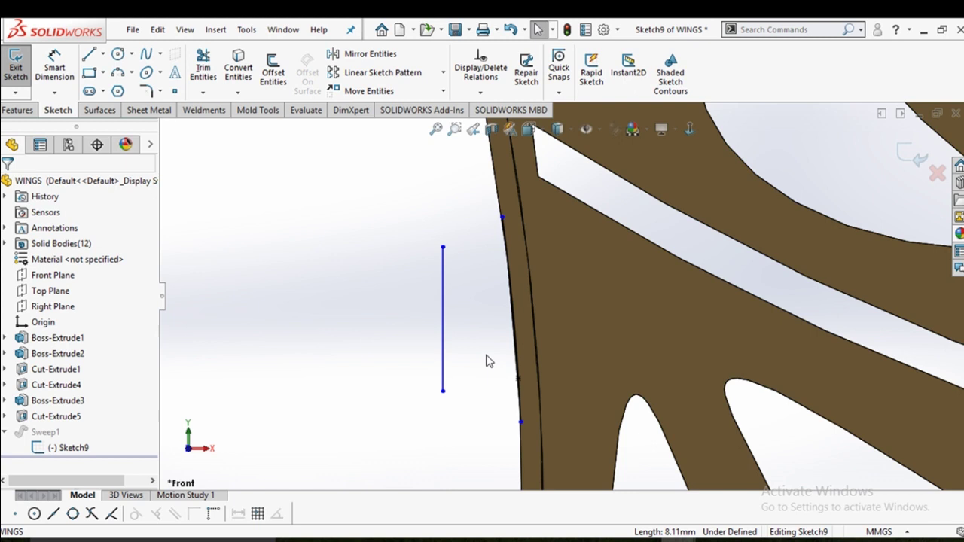
pyautogui.click(89, 57)
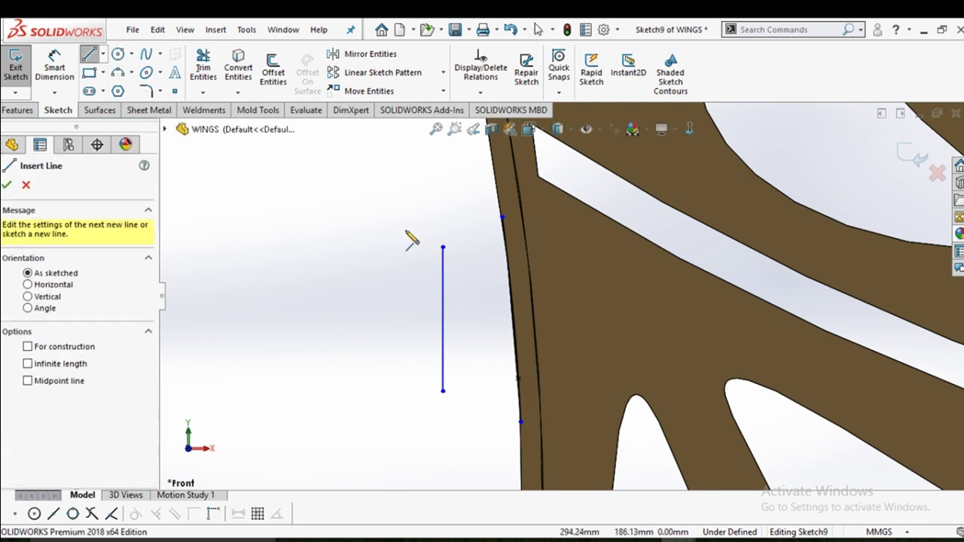
pyautogui.click(442, 247)
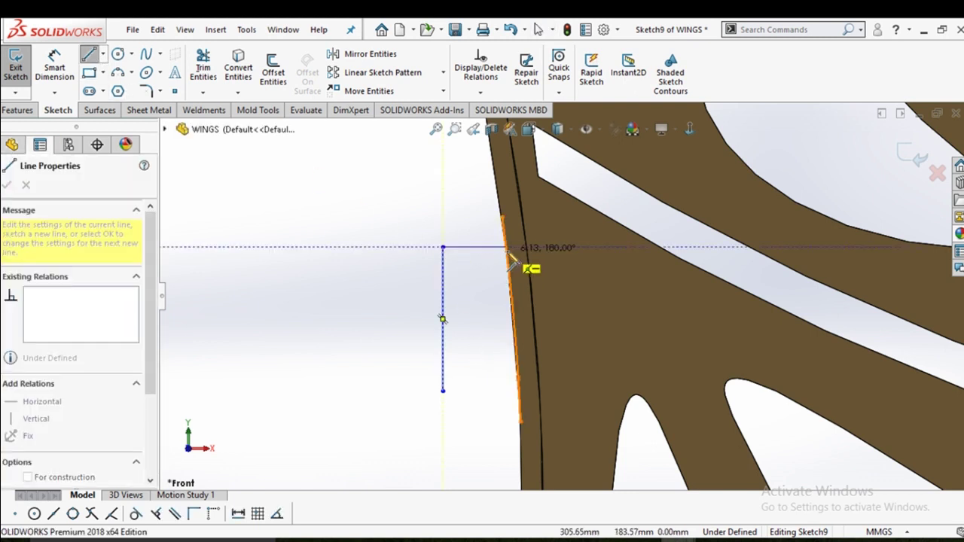
pyautogui.rightClick(518, 249)
pyautogui.click(561, 261)
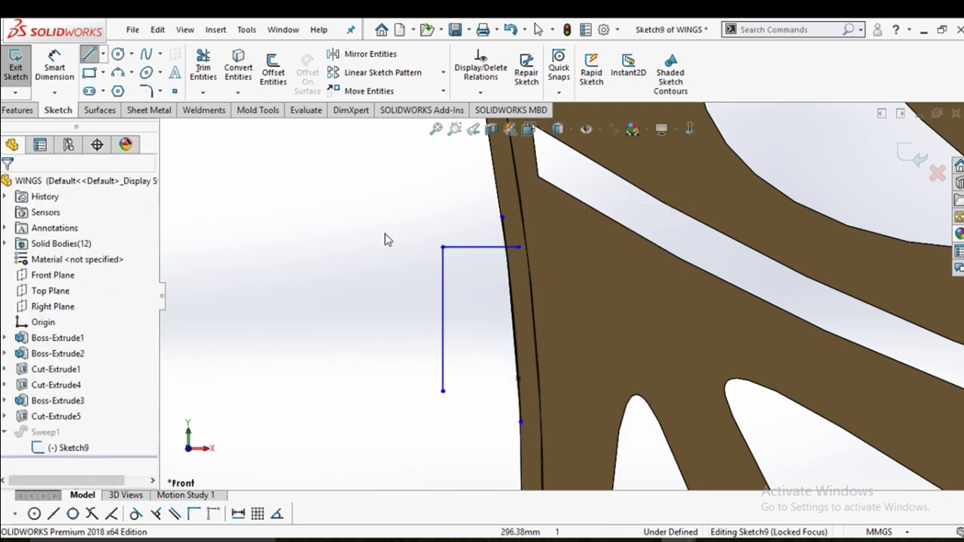
pyautogui.click(91, 61)
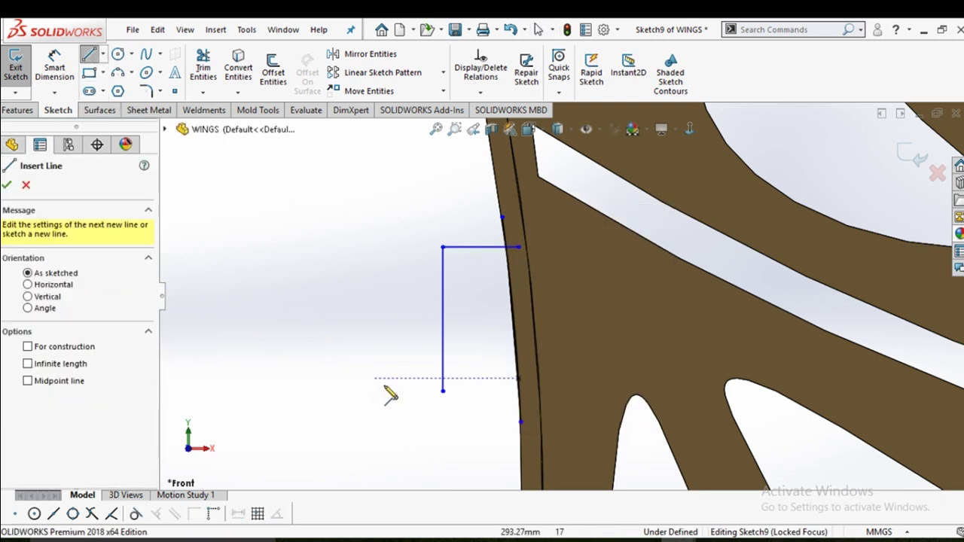
pyautogui.click(442, 391)
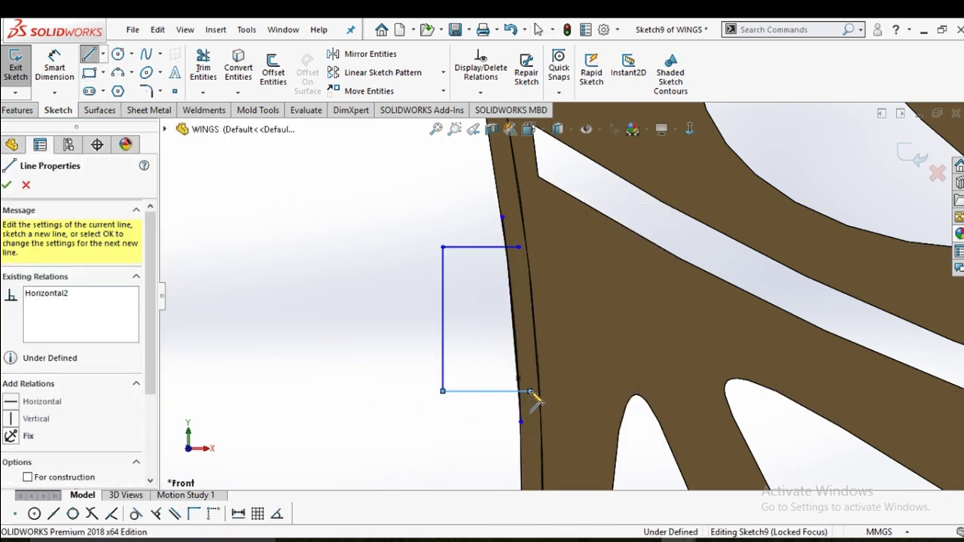
pyautogui.rightClick(530, 392)
pyautogui.click(565, 394)
# Trim the excess sketch lines and exit Sketch9 so Sweep1 rebuilds
pyautogui.click(203, 68)
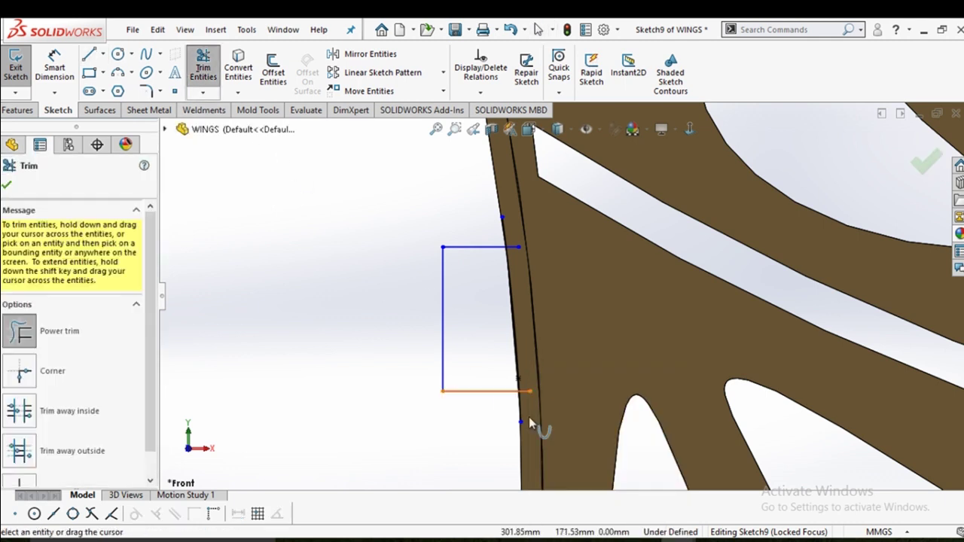
pyautogui.scroll(-5, 529, 416)
pyautogui.scroll(3, 482, 354)
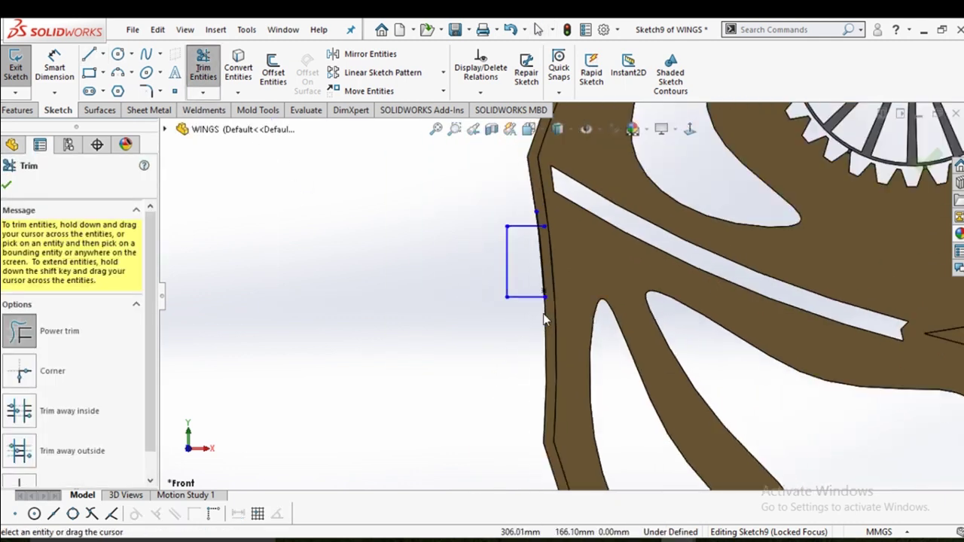
pyautogui.scroll(-3, 559, 259)
pyautogui.scroll(-2, 546, 305)
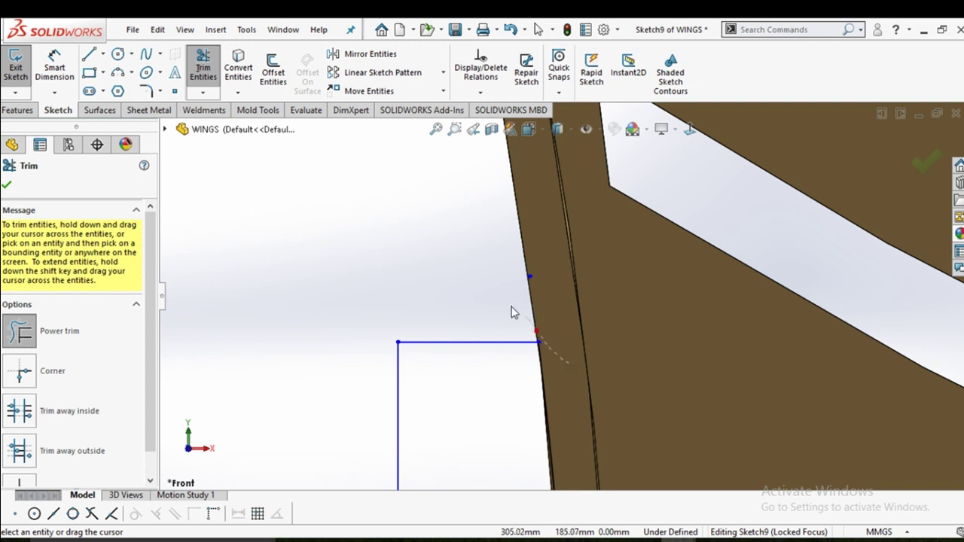
pyautogui.click(6, 186)
pyautogui.scroll(2, 459, 317)
pyautogui.scroll(2, 459, 321)
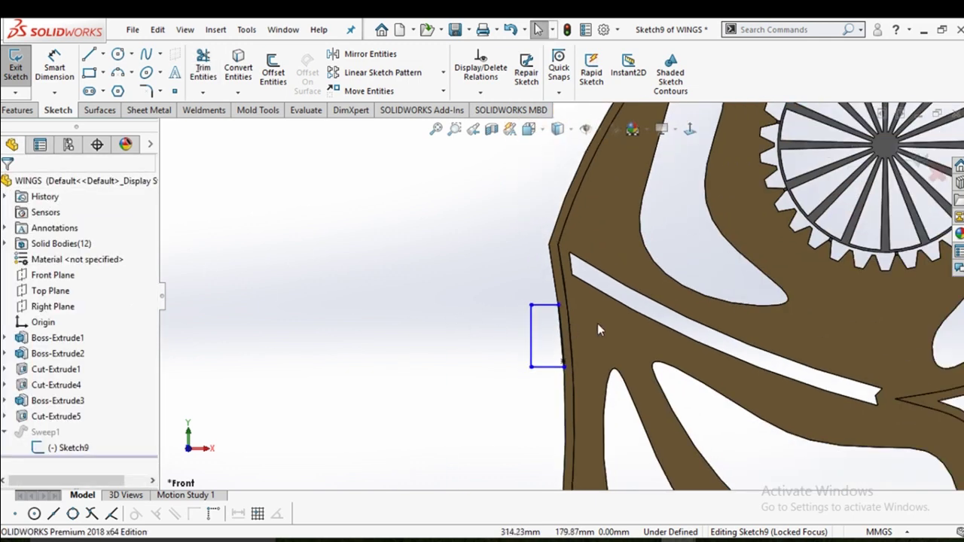
pyautogui.scroll(2, 603, 317)
pyautogui.scroll(-2, 610, 305)
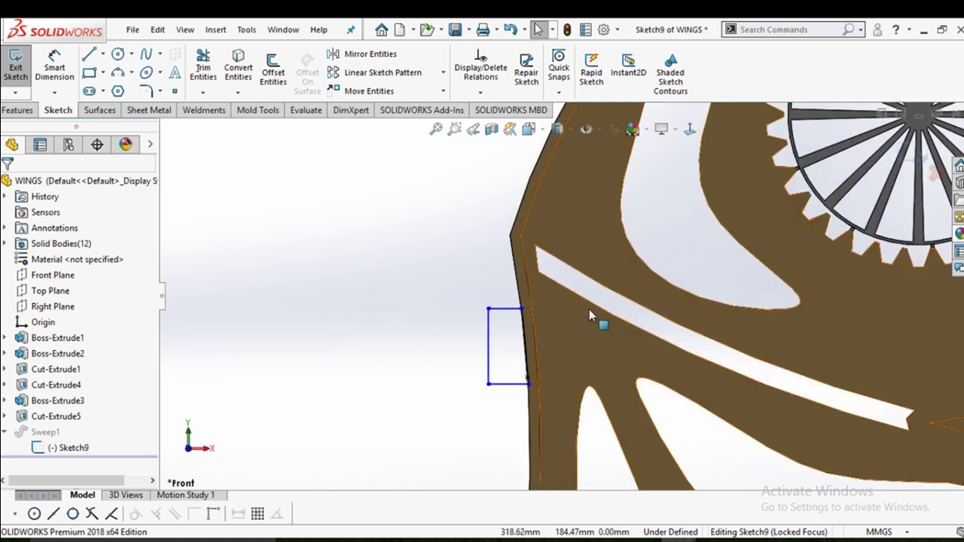
pyautogui.click(18, 110)
pyautogui.scroll(3, 572, 294)
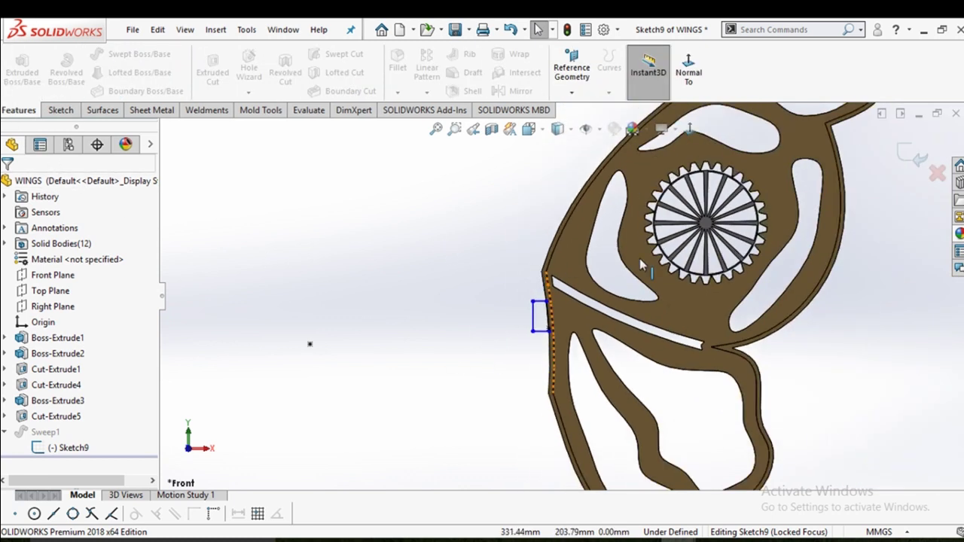
pyautogui.click(913, 158)
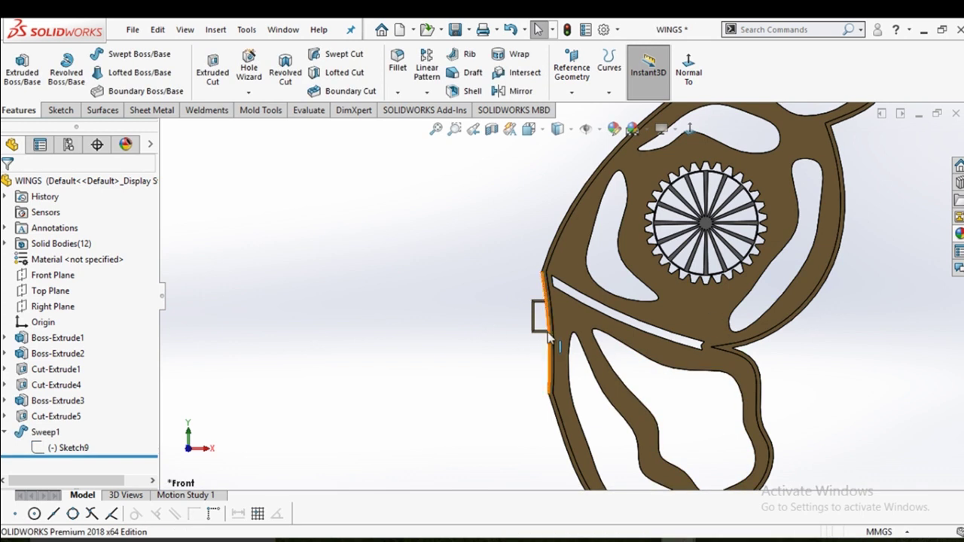
pyautogui.scroll(-3, 549, 340)
pyautogui.scroll(-2, 546, 340)
pyautogui.moveTo(547, 339)
pyautogui.mouseDown(button='middle')
pyautogui.moveTo(544, 274)
pyautogui.moveTo(555, 338)
pyautogui.moveTo(538, 381)
pyautogui.moveTo(535, 324)
pyautogui.mouseUp(button='middle')
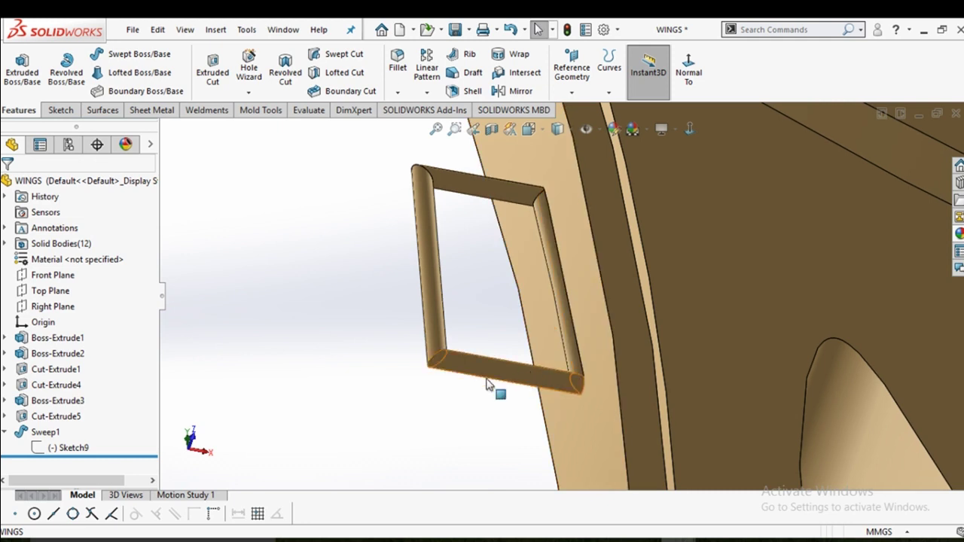
pyautogui.click(36, 296)
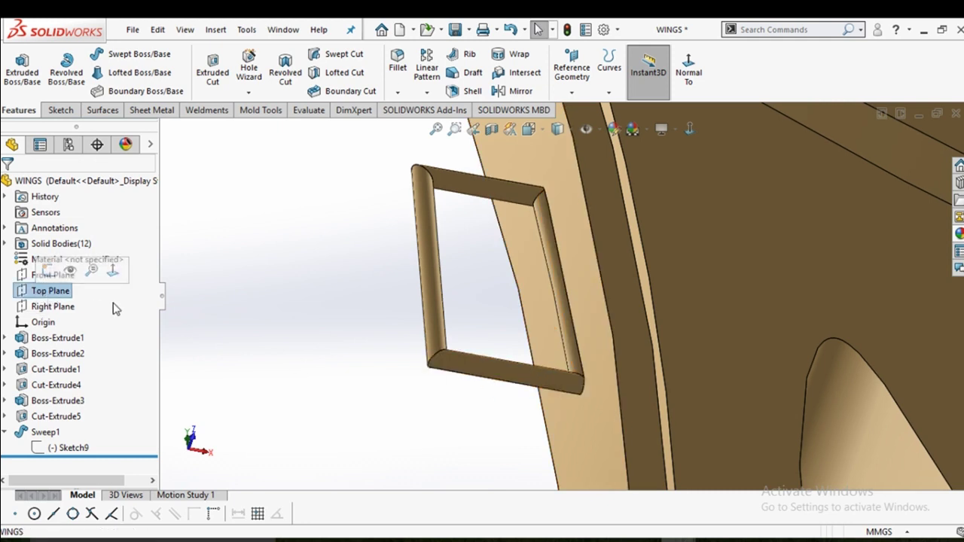
pyautogui.press('f')
pyautogui.scroll(-2, 399, 331)
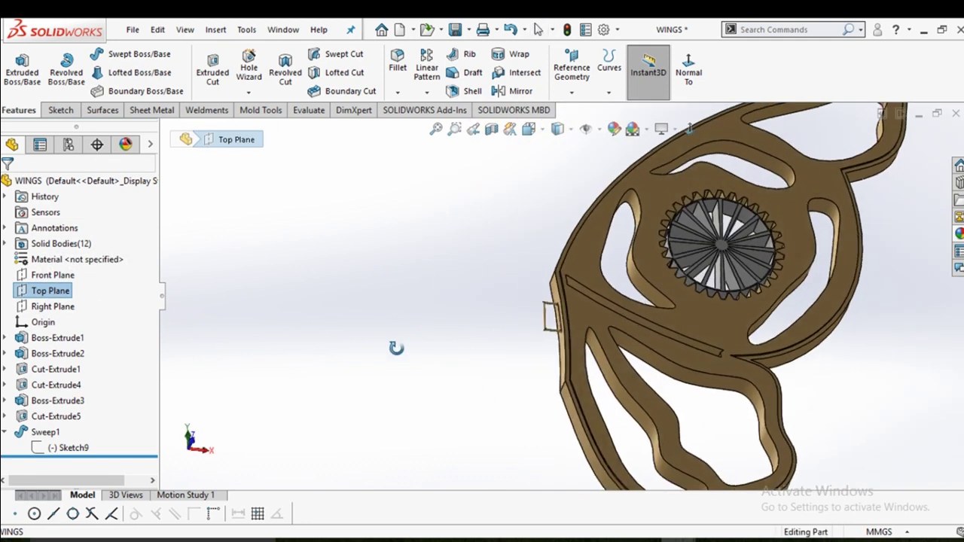
pyautogui.scroll(-2, 565, 327)
pyautogui.scroll(-2, 584, 367)
pyautogui.scroll(-2, 600, 309)
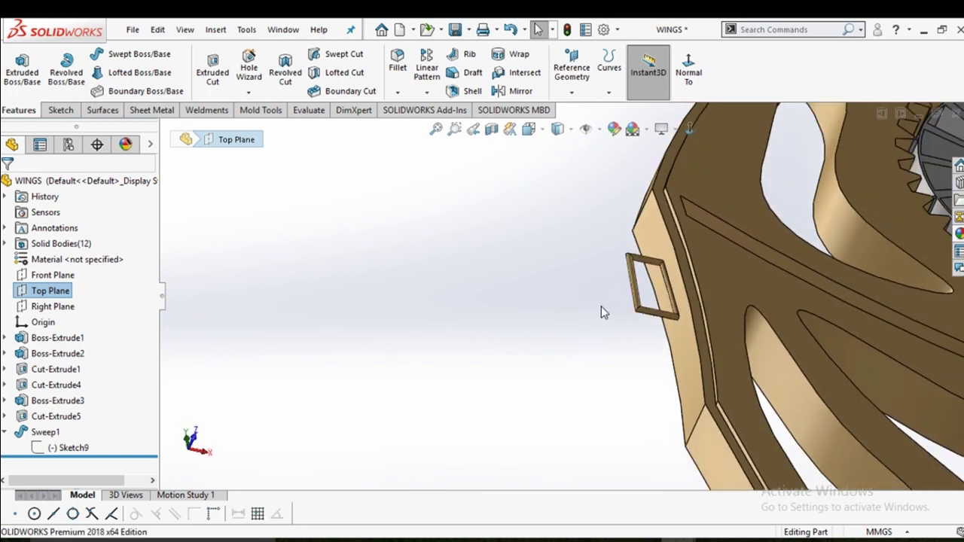
pyautogui.scroll(-1, 595, 317)
pyautogui.click(587, 323)
pyautogui.scroll(-1, 602, 320)
pyautogui.scroll(-1, 634, 312)
pyautogui.scroll(-2, 635, 312)
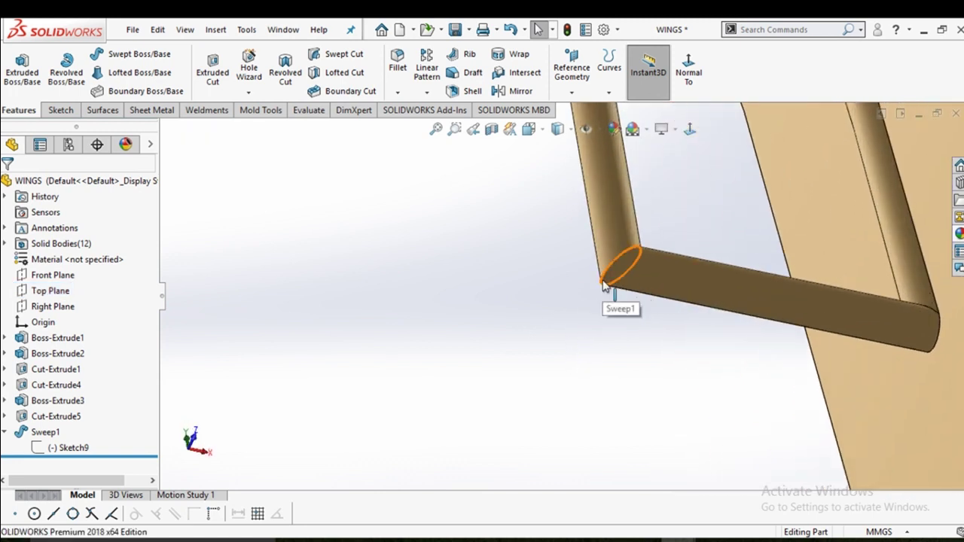
pyautogui.click(50, 290)
pyautogui.scroll(2, 484, 294)
pyautogui.scroll(2, 495, 279)
pyautogui.scroll(2, 498, 268)
pyautogui.moveTo(499, 268); pyautogui.dragTo(478, 277, button='middle')
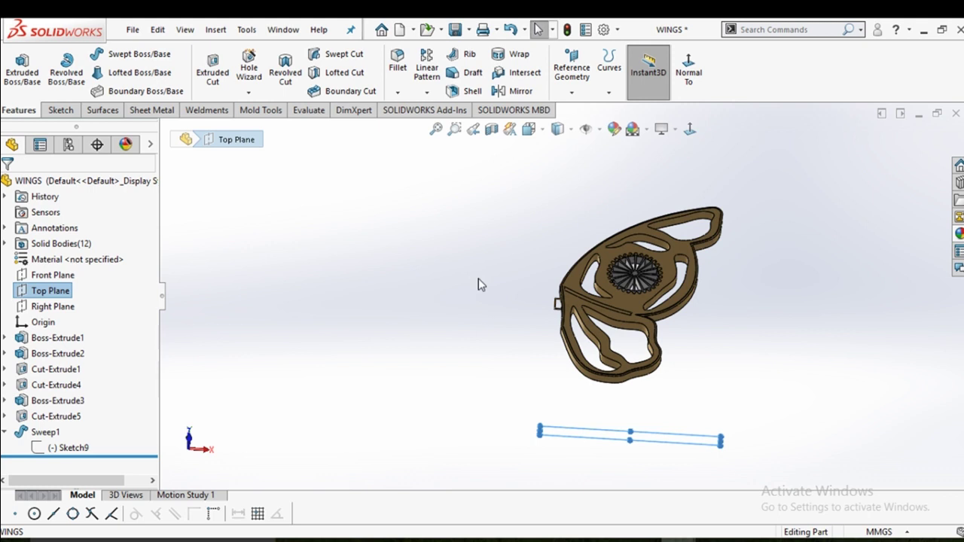
pyautogui.click(45, 293)
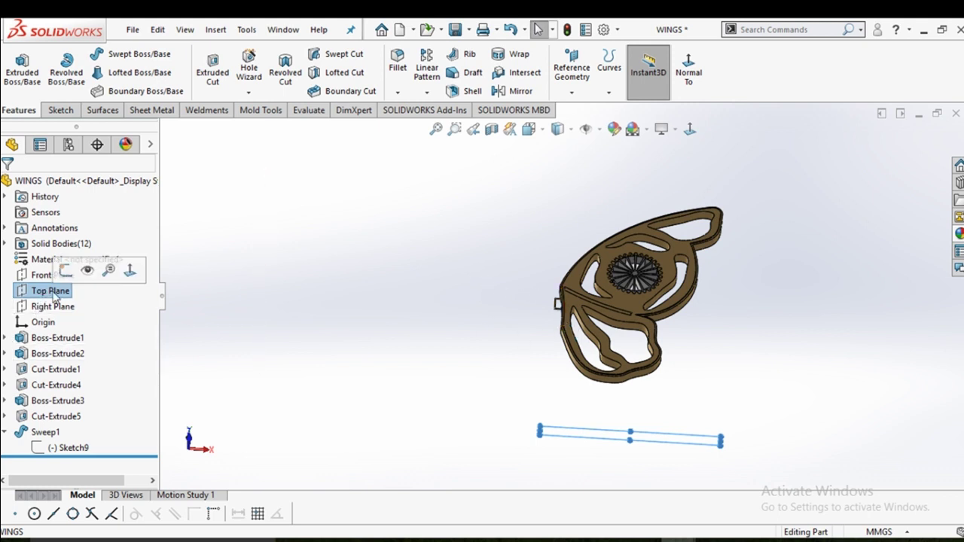
# Start a new sketch on the Top Plane and view it from the bottom
pyautogui.click(21, 293)
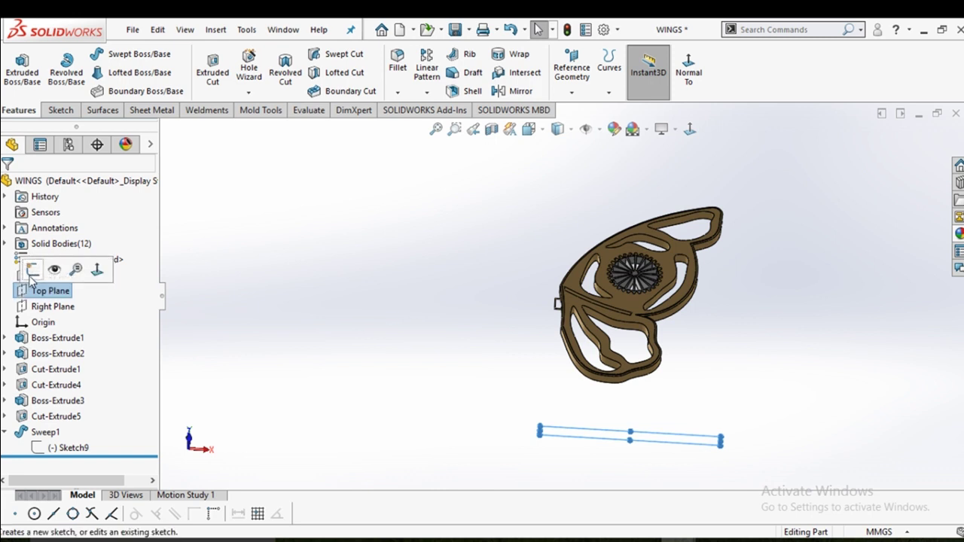
pyautogui.click(31, 271)
pyautogui.moveTo(525, 365); pyautogui.dragTo(545, 406, button='middle')
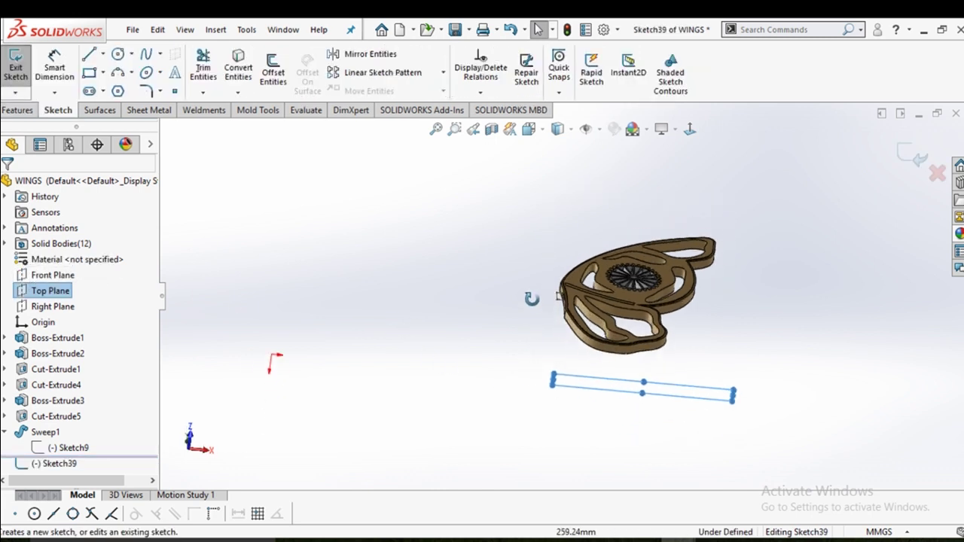
pyautogui.scroll(-2, 517, 441)
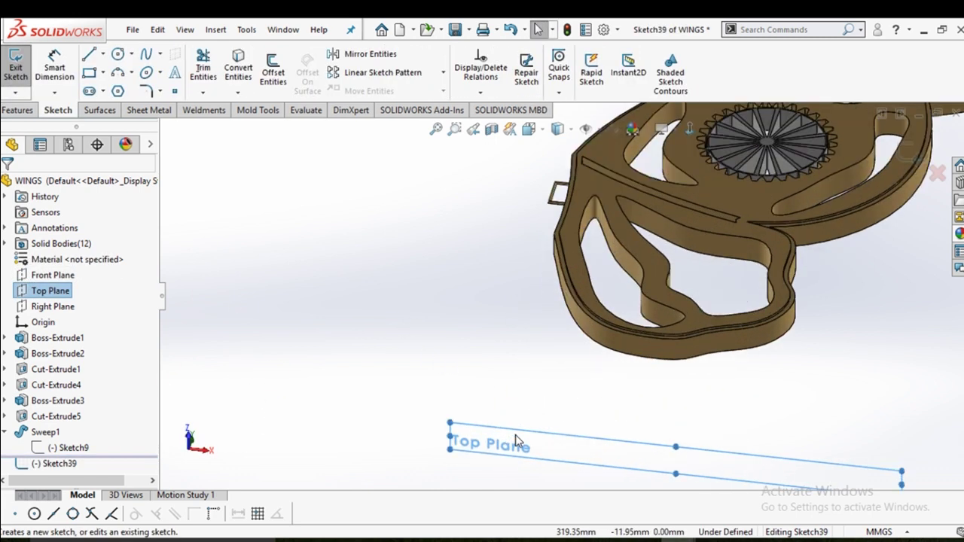
pyautogui.press('space')
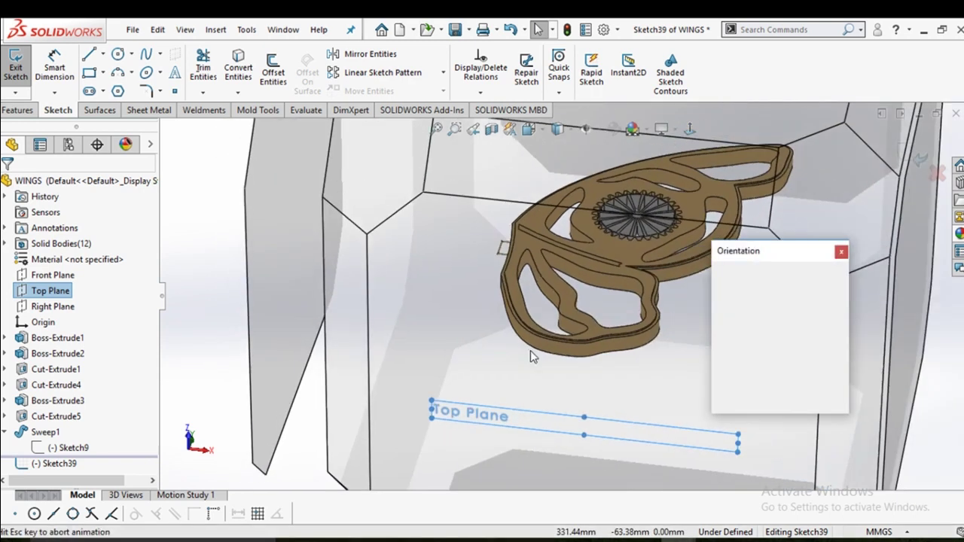
pyautogui.click(436, 351)
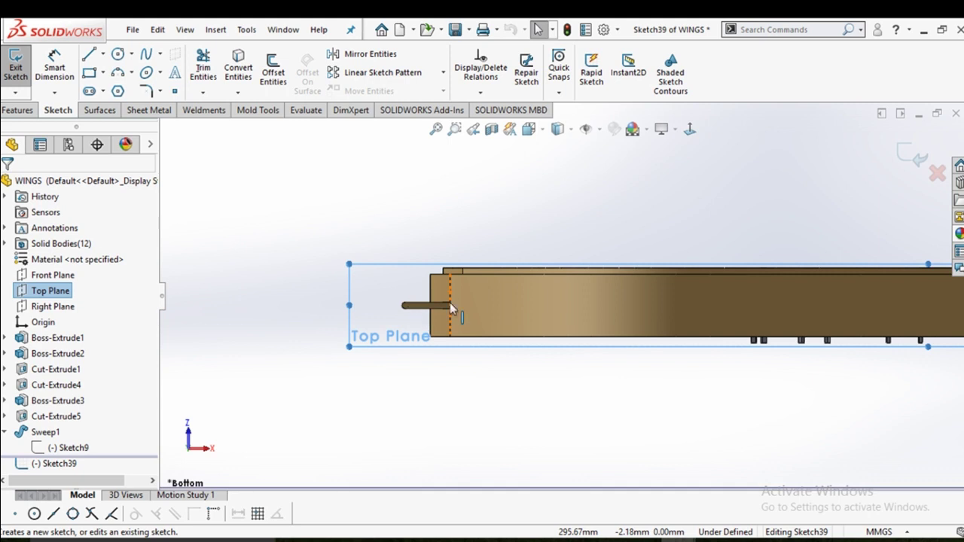
pyautogui.scroll(-4, 452, 305)
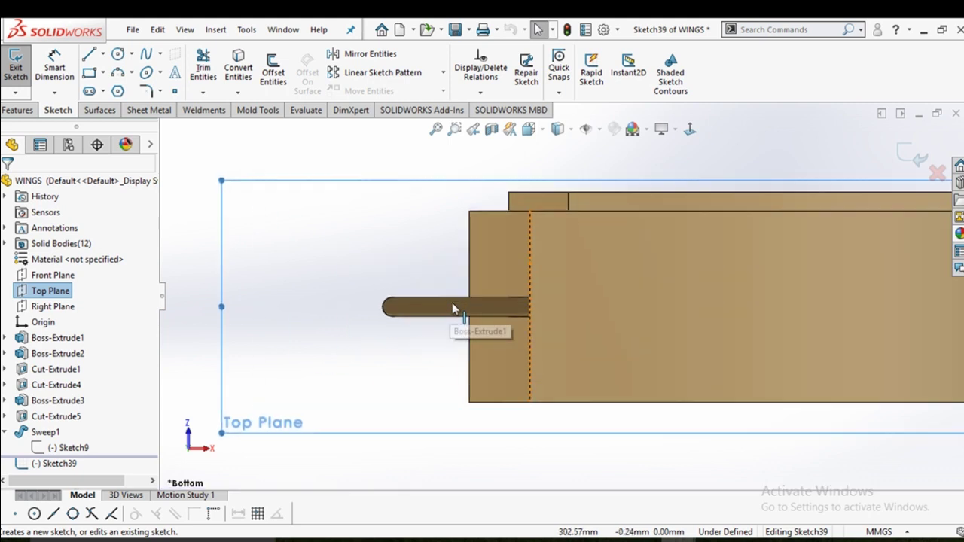
# Draw a small circle at the rod's tip and zoom out to show the rod and block
pyautogui.click(117, 56)
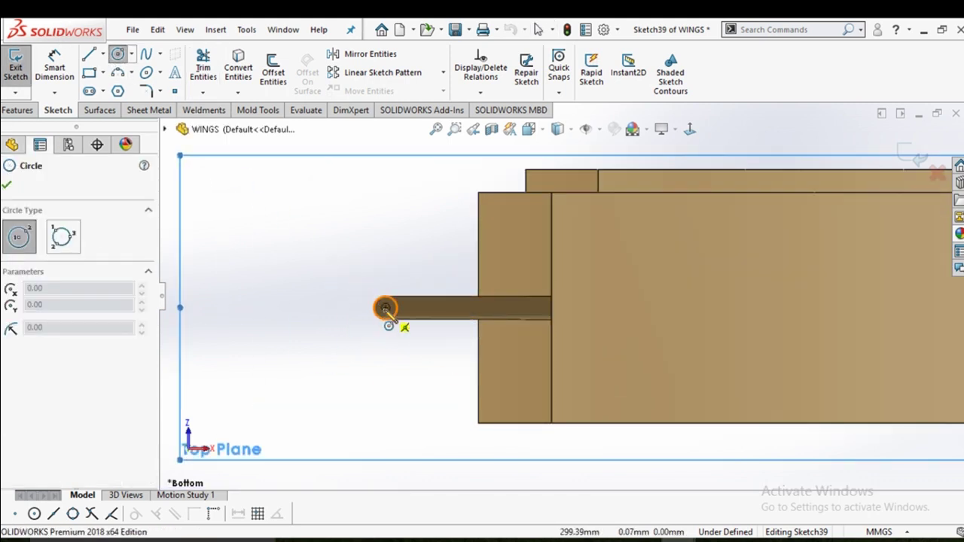
pyautogui.scroll(-2, 392, 313)
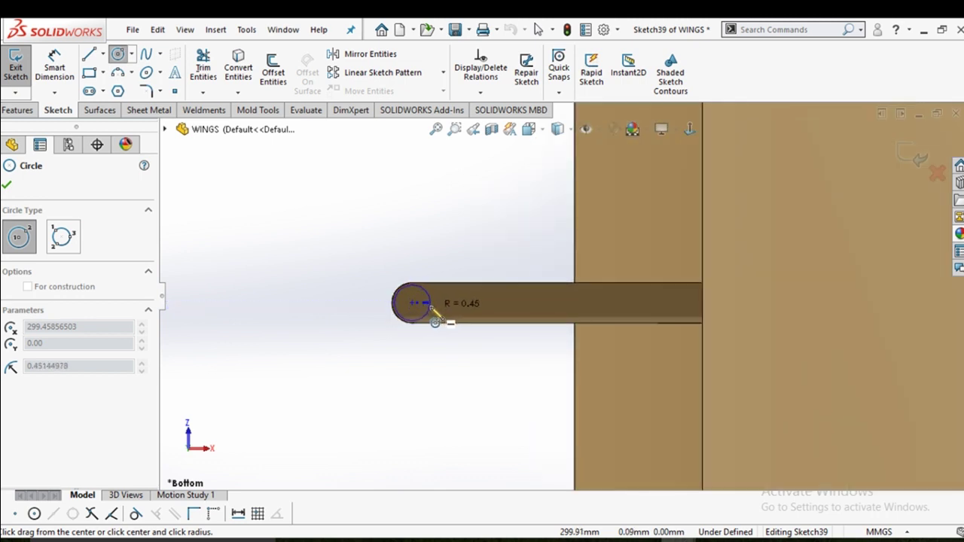
pyautogui.click(434, 318)
pyautogui.rightClick(433, 319)
pyautogui.click(468, 319)
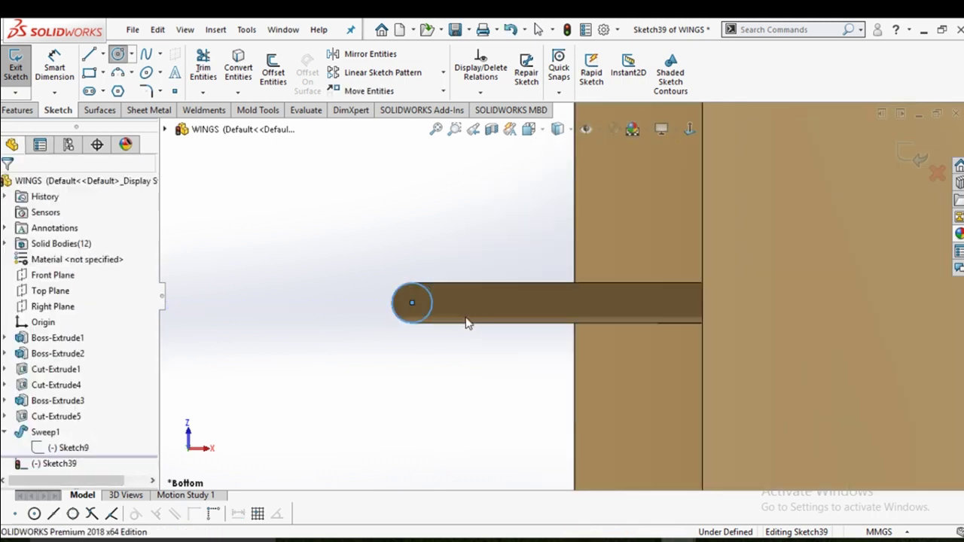
pyautogui.press('z')
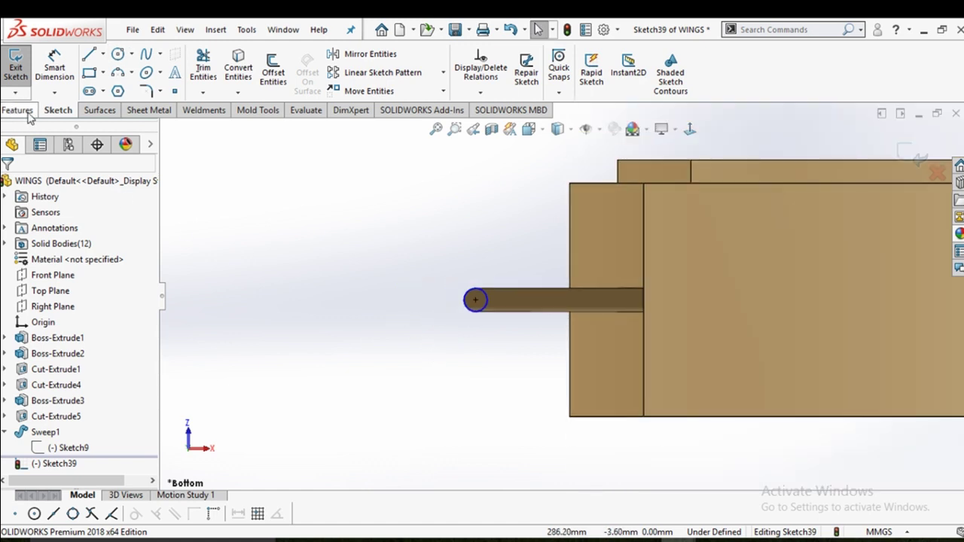
pyautogui.click(21, 110)
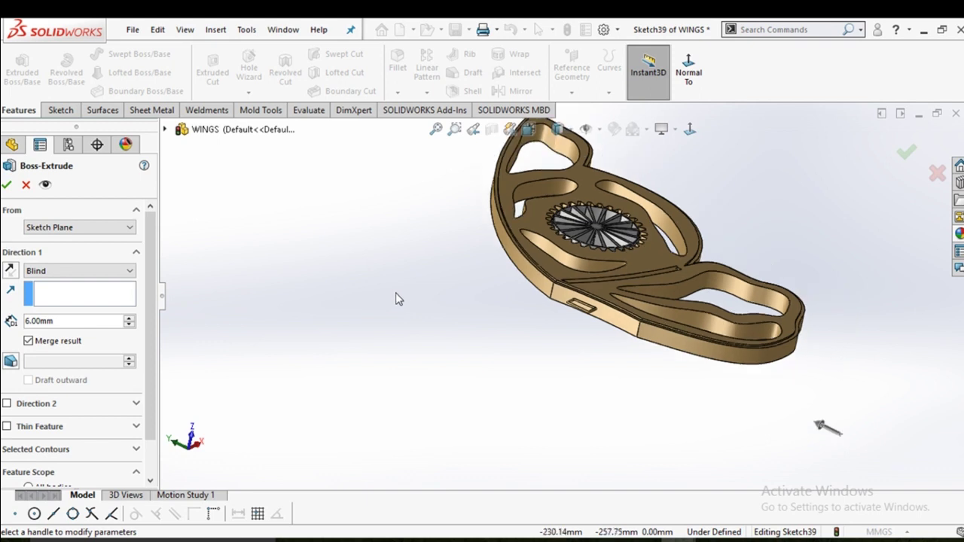
# Make the Boss-Extrude start from an Offset and adjust the offset distance
pyautogui.click(91, 229)
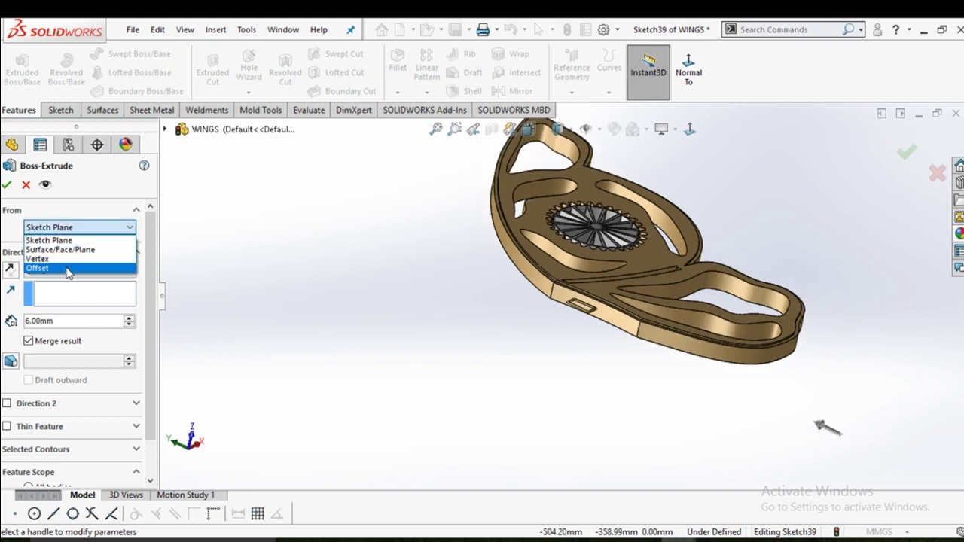
pyautogui.click(67, 269)
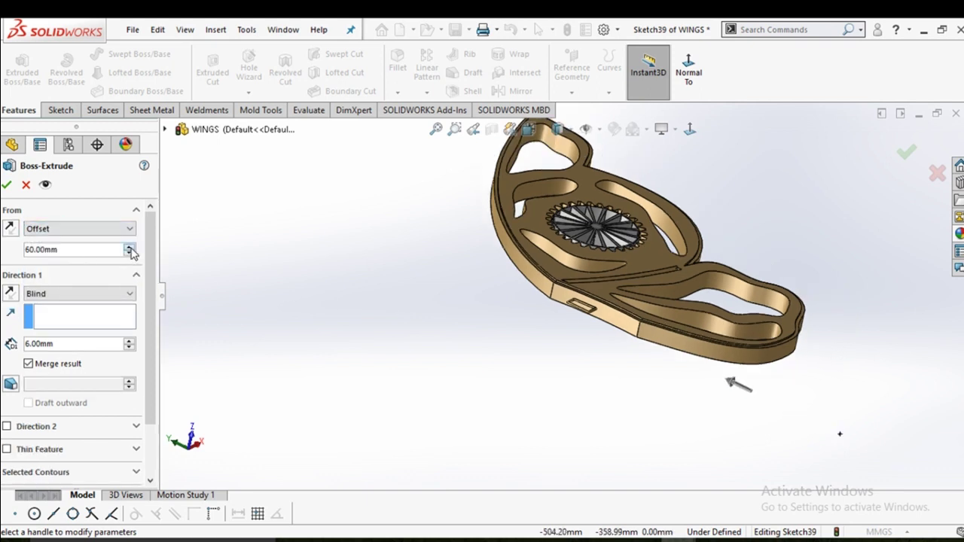
pyautogui.scroll(-3, 565, 332)
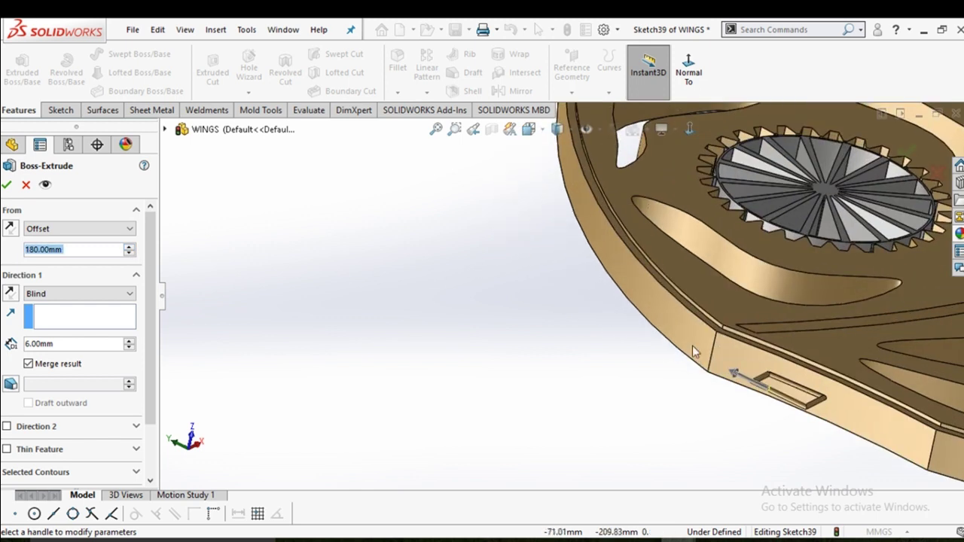
pyautogui.scroll(2, 565, 332)
pyautogui.scroll(-4, 640, 339)
pyautogui.scroll(1, 386, 291)
pyautogui.scroll(-2, 437, 262)
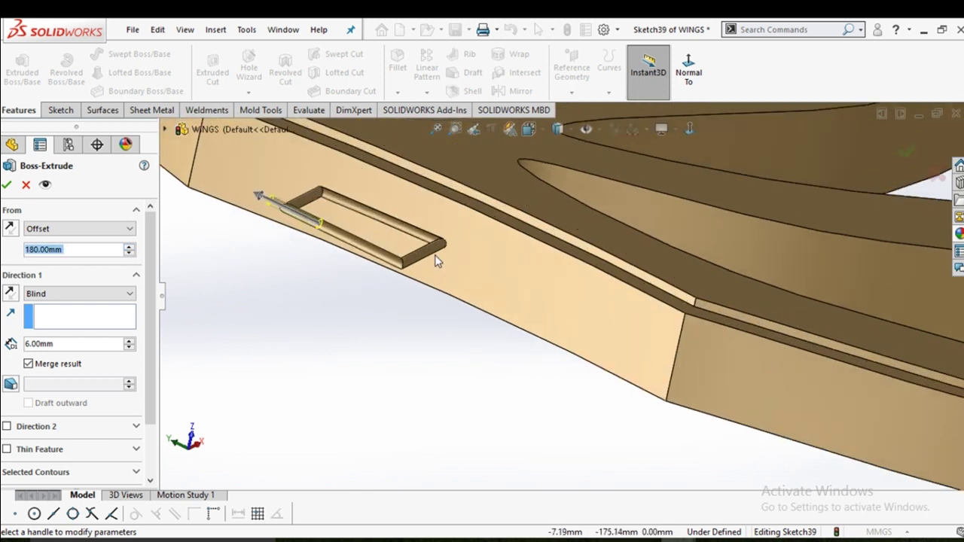
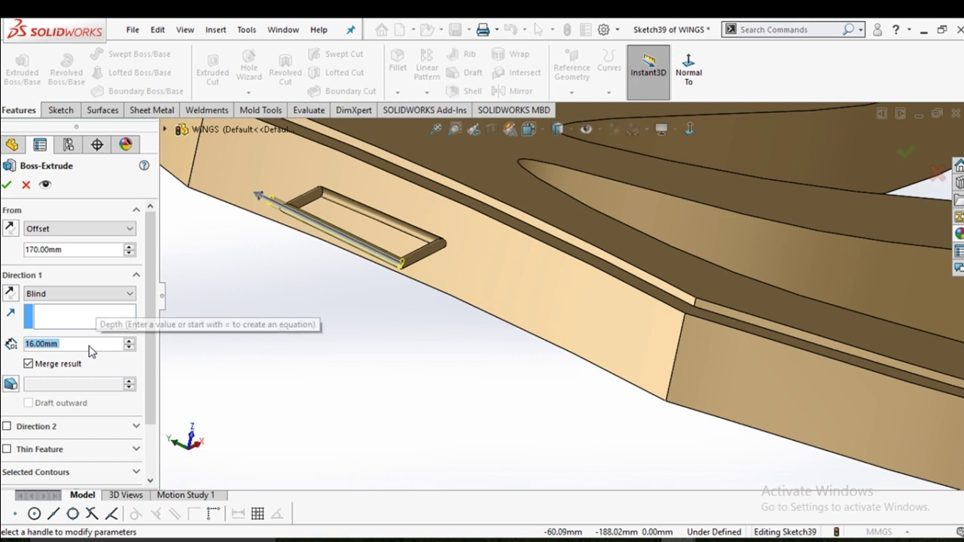
# Give the rod extrusion a 14.5 mm blind depth and a 169 mm start offset, then accept it
pyautogui.write('15')
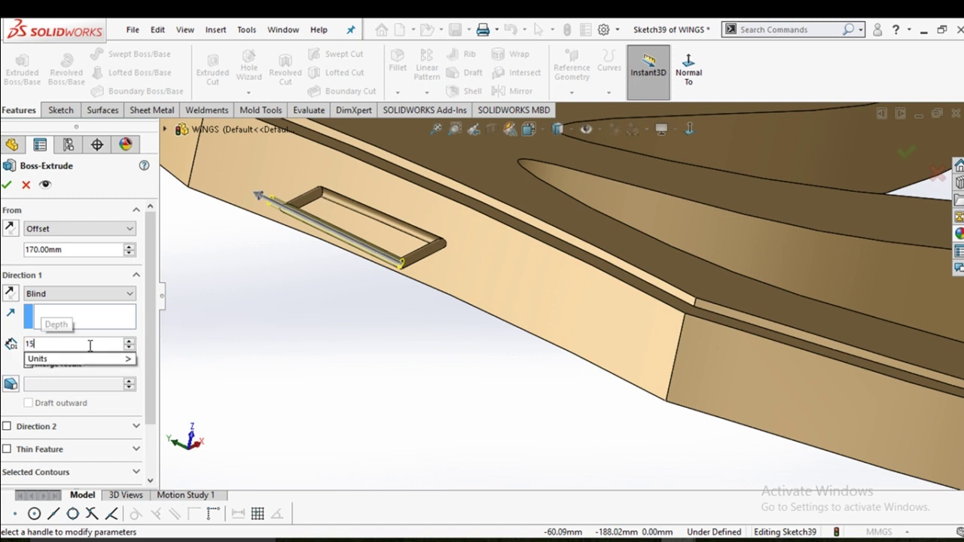
pyautogui.press('Return')
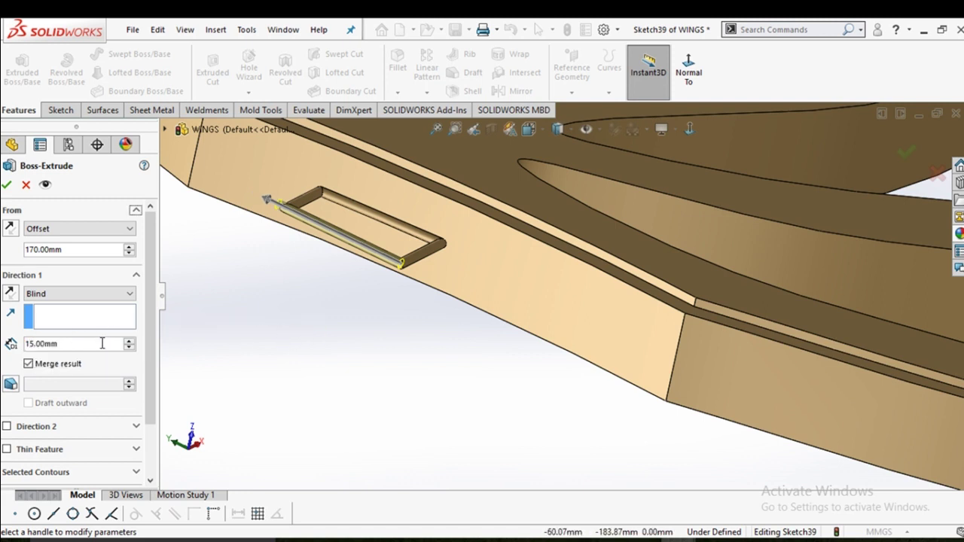
pyautogui.write('1')
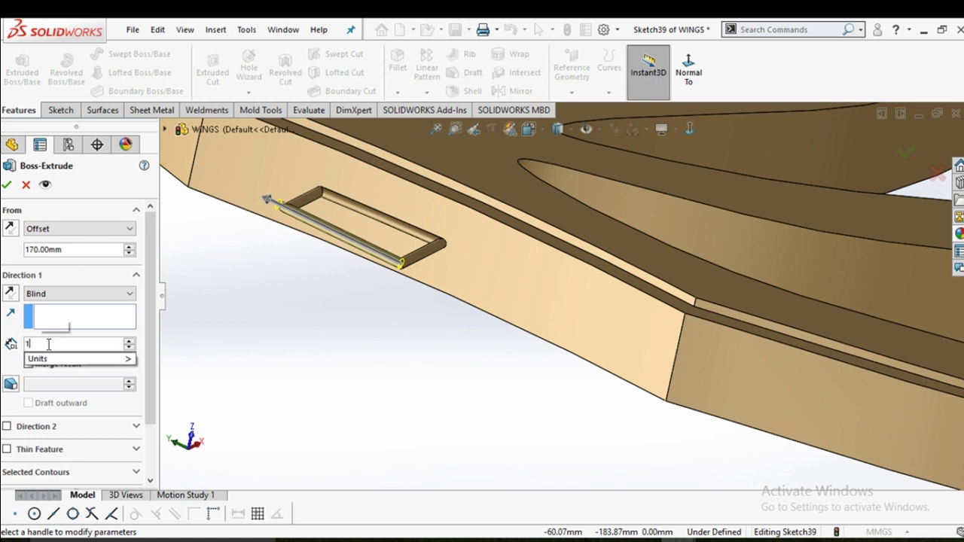
pyautogui.write('4')
pyautogui.press('Return')
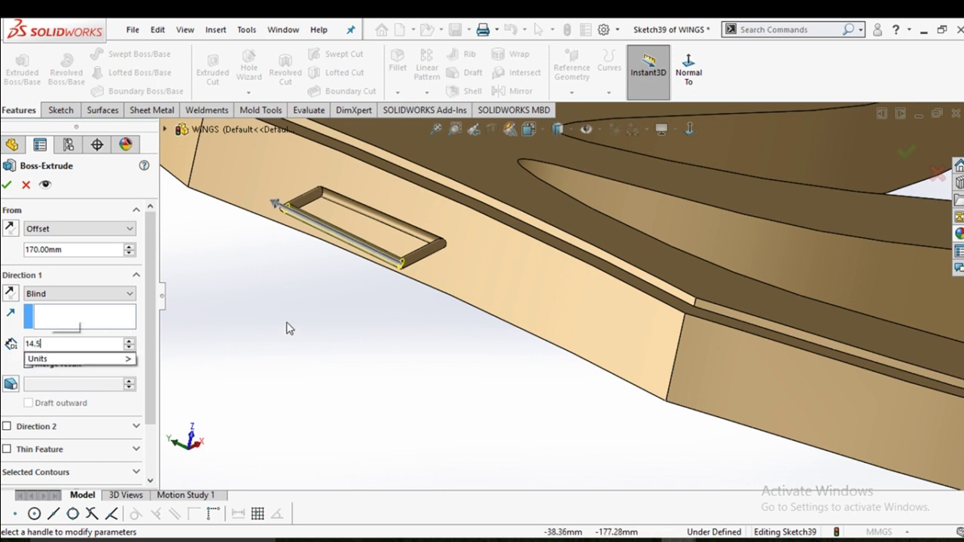
pyautogui.press('Return')
pyautogui.scroll(-2, 361, 309)
pyautogui.scroll(-2, 422, 282)
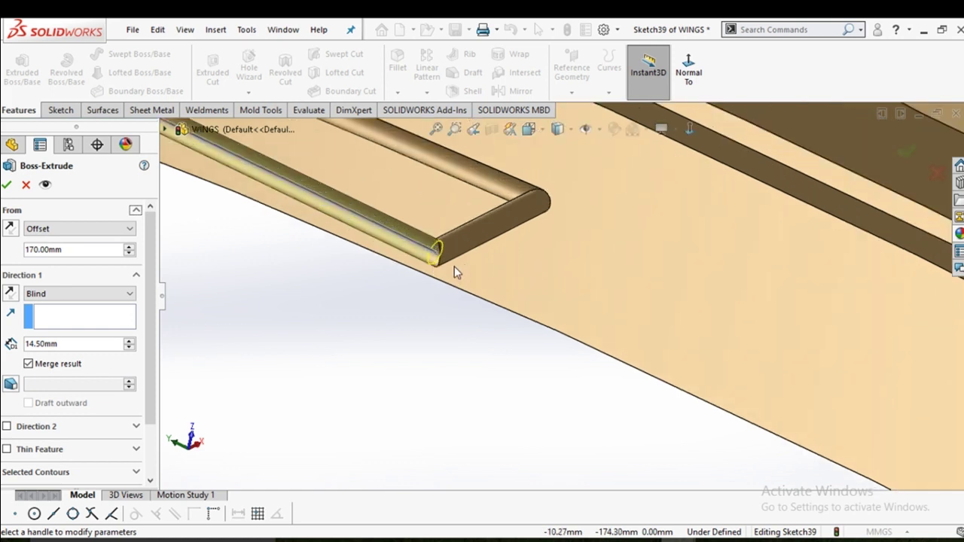
pyautogui.scroll(-1, 454, 268)
pyautogui.scroll(-2, 462, 271)
pyautogui.scroll(-1, 464, 276)
pyautogui.write('1')
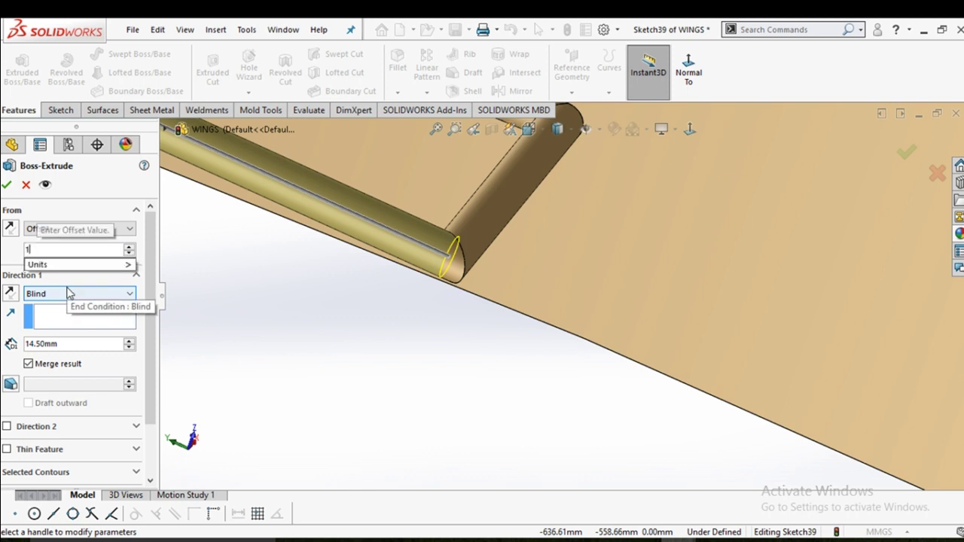
pyautogui.write('69')
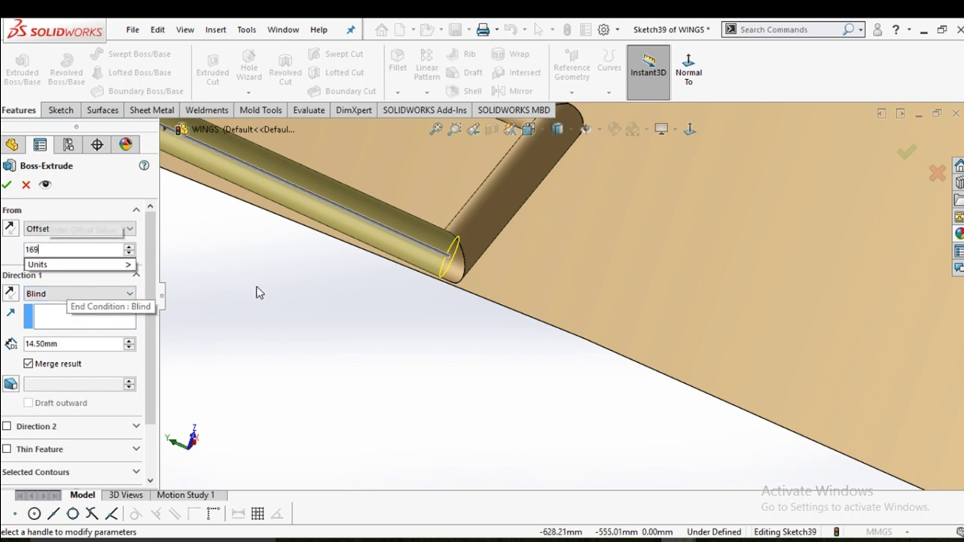
pyautogui.press('Return')
pyautogui.click(8, 183)
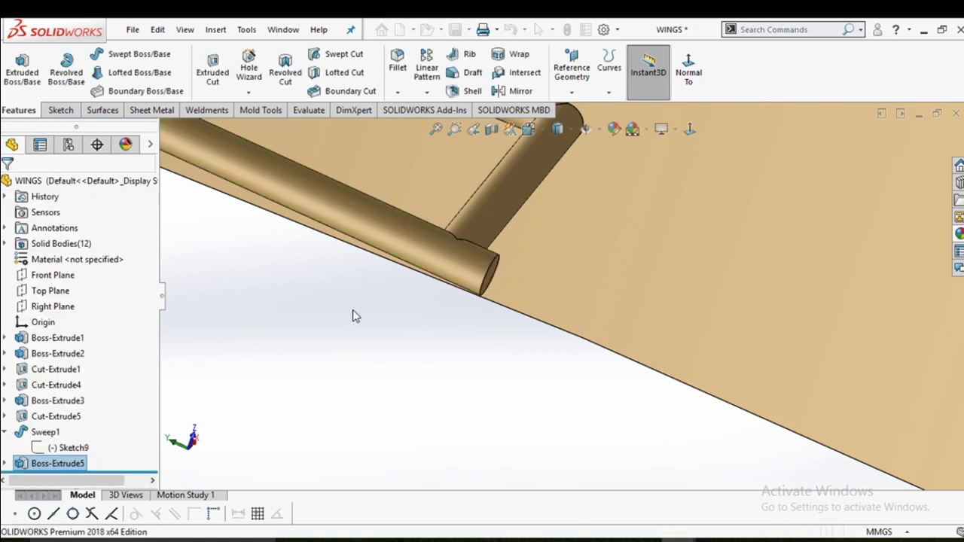
# Inspect the extruded rod and select the Boss-Extrude5 feature for editing
pyautogui.scroll(3, 395, 335)
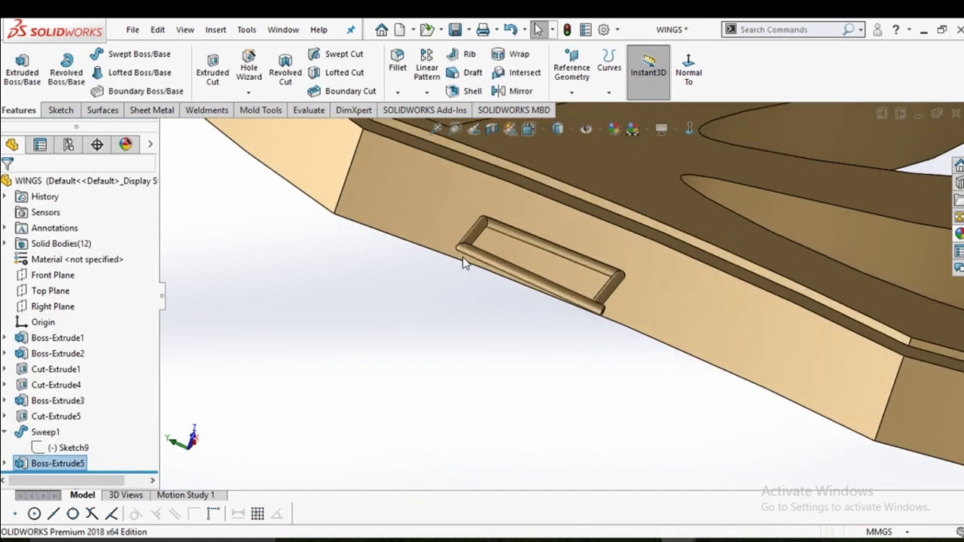
pyautogui.scroll(-5, 463, 261)
pyautogui.moveTo(482, 245); pyautogui.dragTo(527, 271, button='middle')
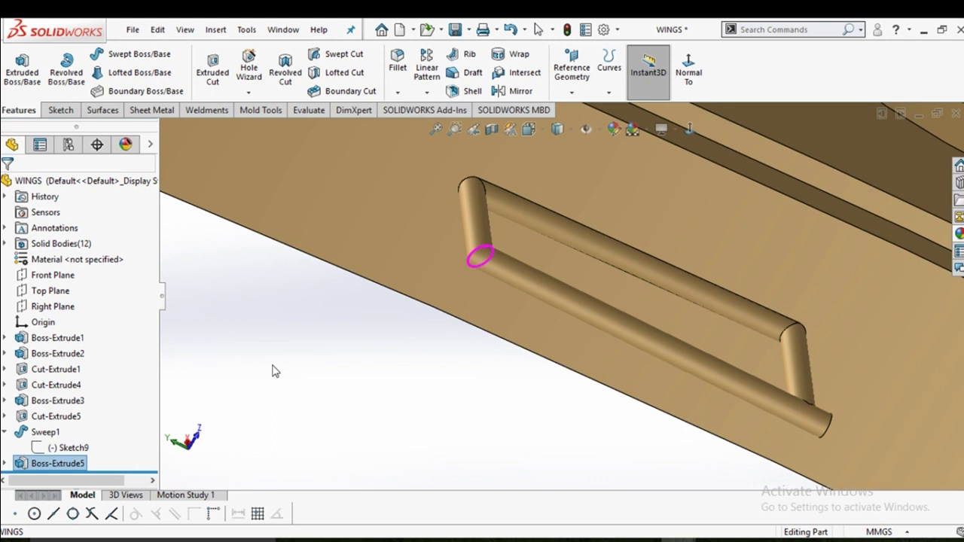
pyautogui.click(6, 463)
pyautogui.click(44, 463)
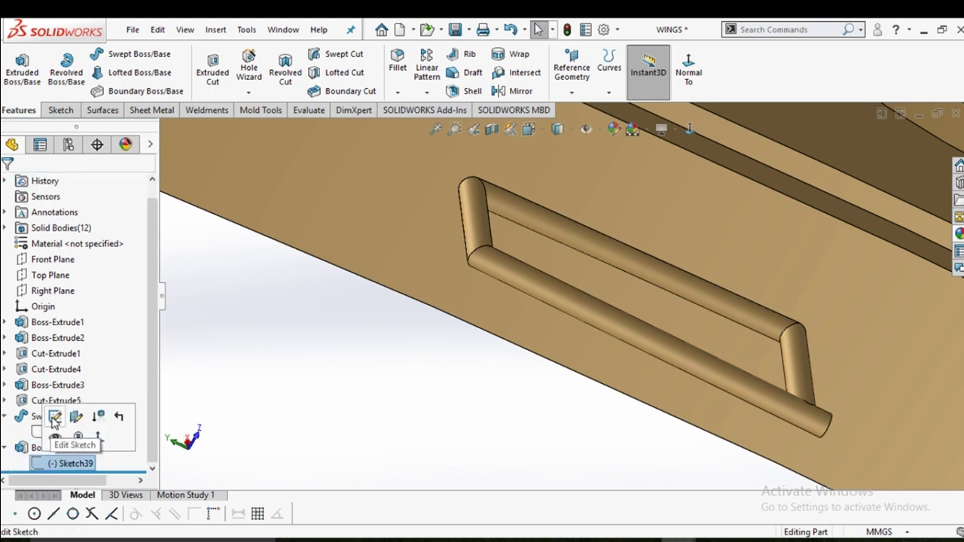
pyautogui.click(53, 418)
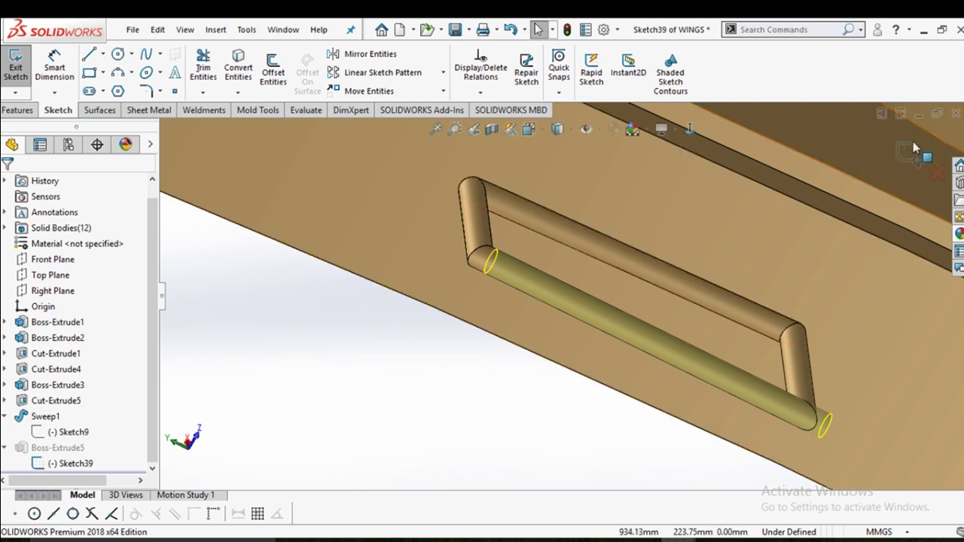
pyautogui.click(64, 445)
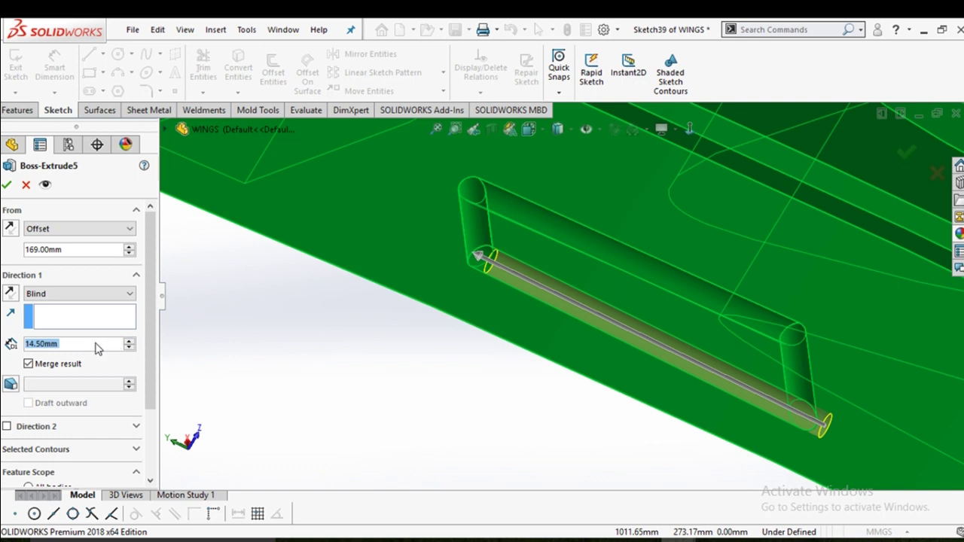
# Change Boss-Extrude5's depth to 15.5 mm and view the wing face-on
pyautogui.write('15')
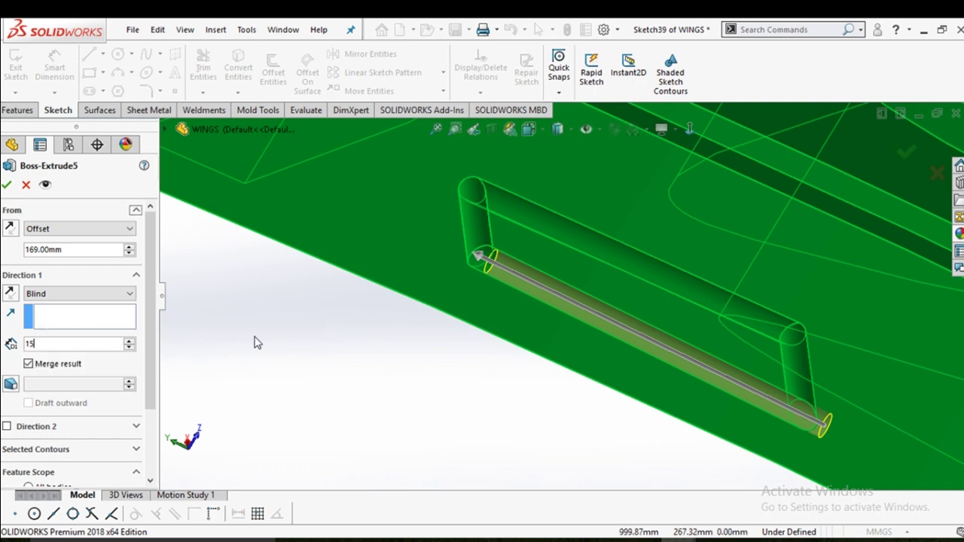
pyautogui.press('Return')
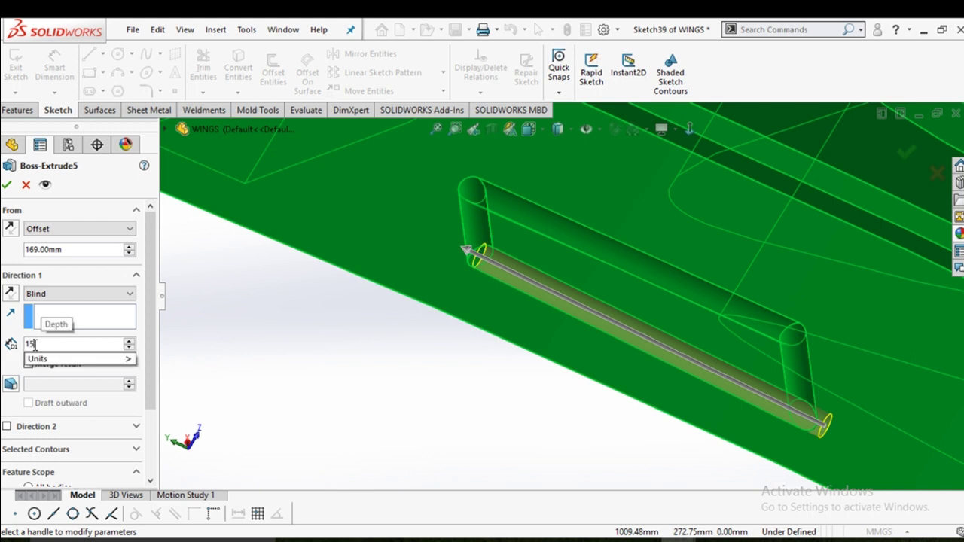
pyautogui.write('.50mm')
pyautogui.press('Return')
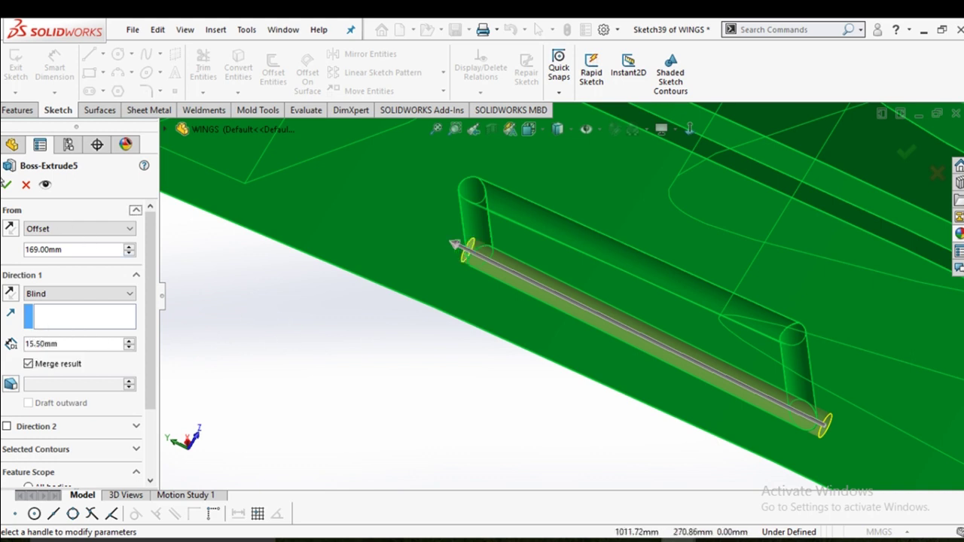
pyautogui.click(7, 185)
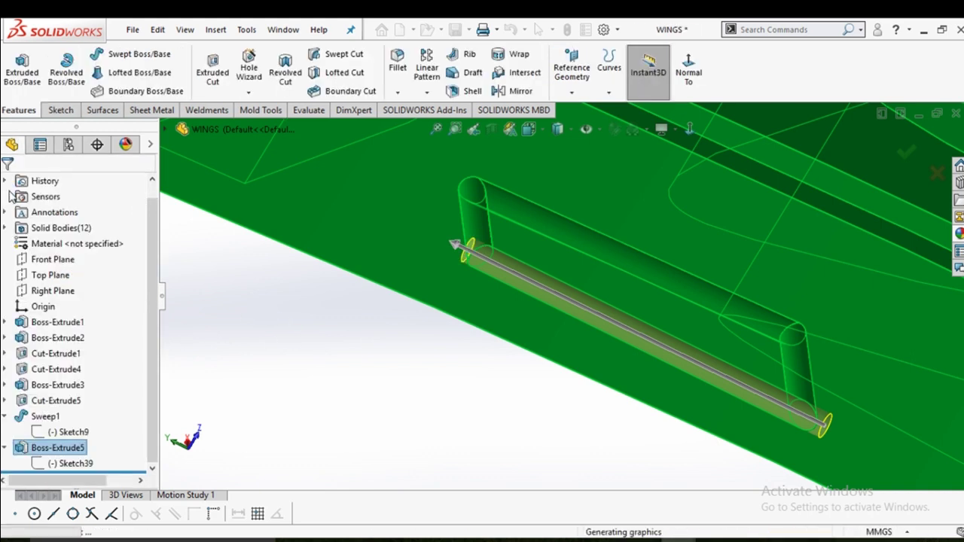
pyautogui.scroll(2, 383, 355)
pyautogui.scroll(3, 404, 344)
pyautogui.moveTo(404, 345)
pyautogui.mouseDown(button='middle')
pyautogui.moveTo(338, 267)
pyautogui.moveTo(314, 342)
pyautogui.moveTo(392, 392)
pyautogui.mouseUp(button='middle')
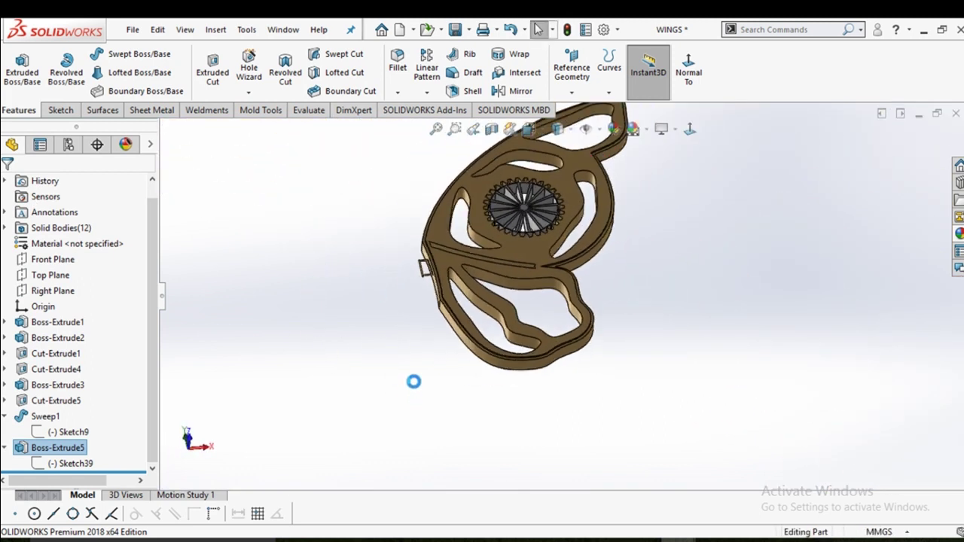
pyautogui.scroll(2, 521, 255)
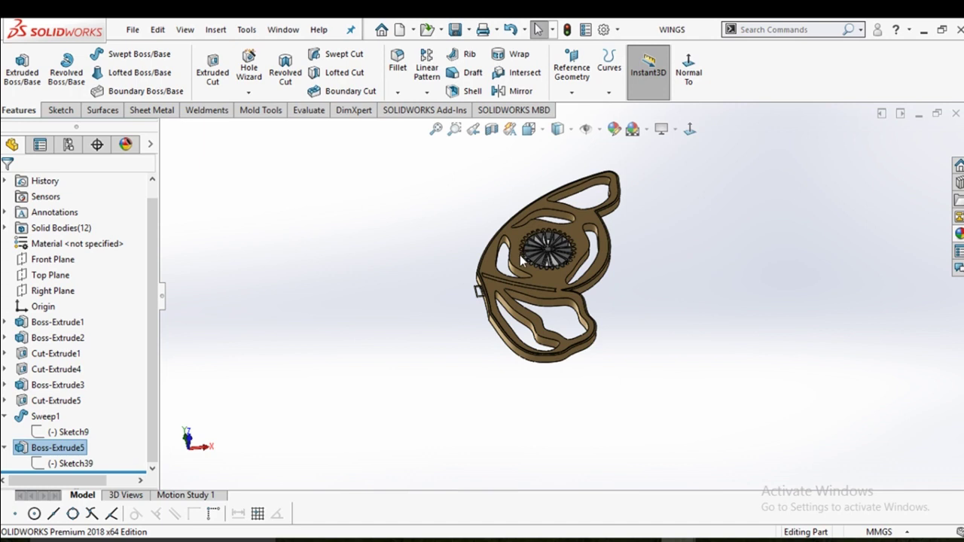
# Switch to Assem1, rebuild it and close the mate error report
pyautogui.hotkey('ctrl', 'Tab')
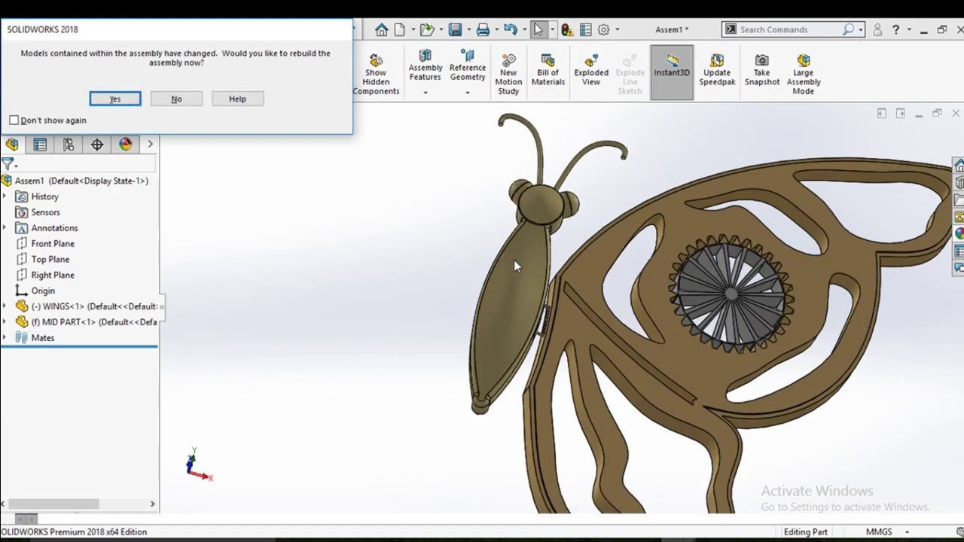
pyautogui.click(101, 99)
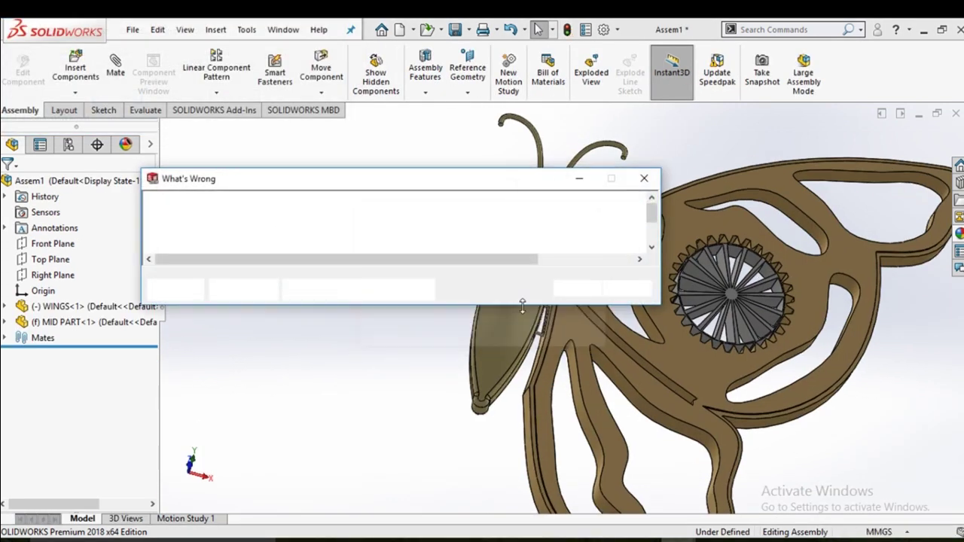
pyautogui.click(644, 179)
# Delete the failing Tangent1 mate from the assembly's Mates folder
pyautogui.click(6, 338)
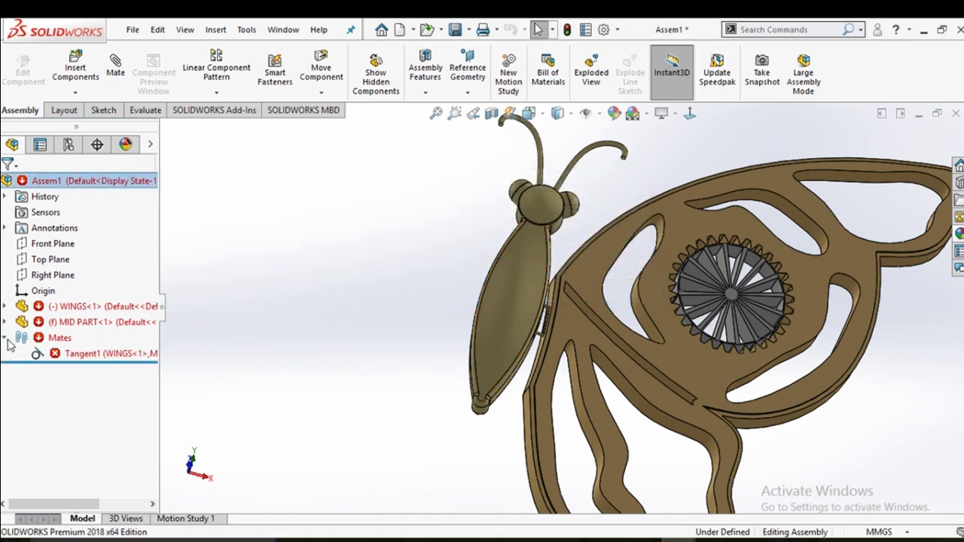
pyautogui.click(82, 356)
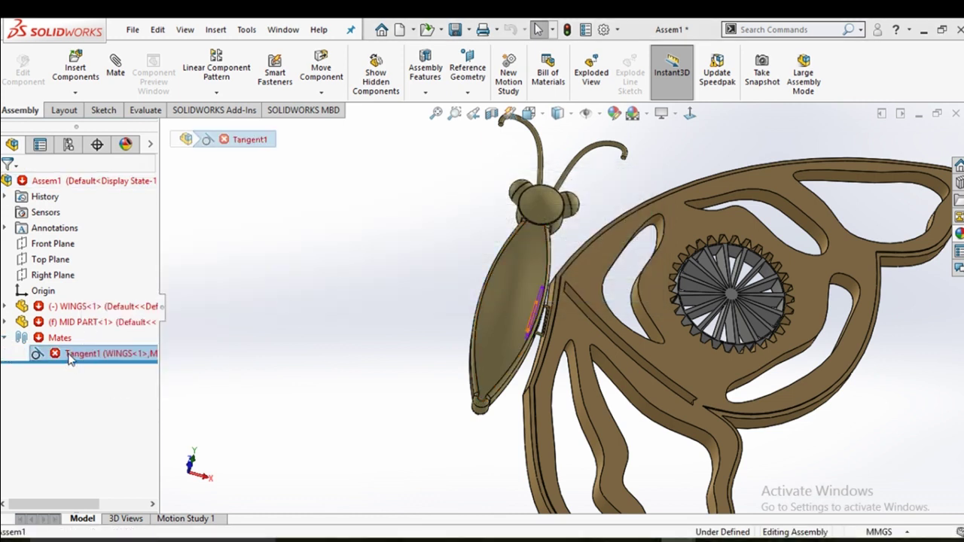
pyautogui.rightClick(69, 356)
pyautogui.click(118, 352)
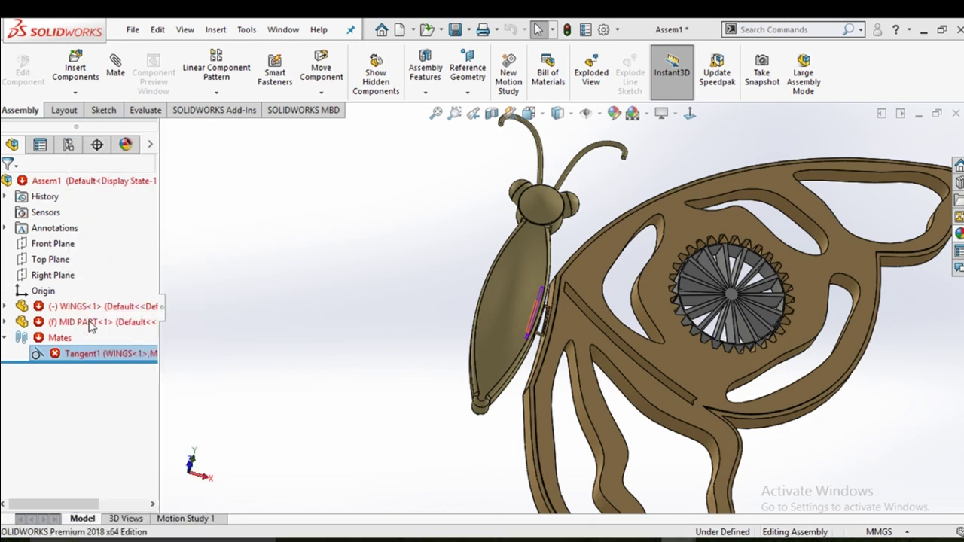
pyautogui.rightClick(117, 354)
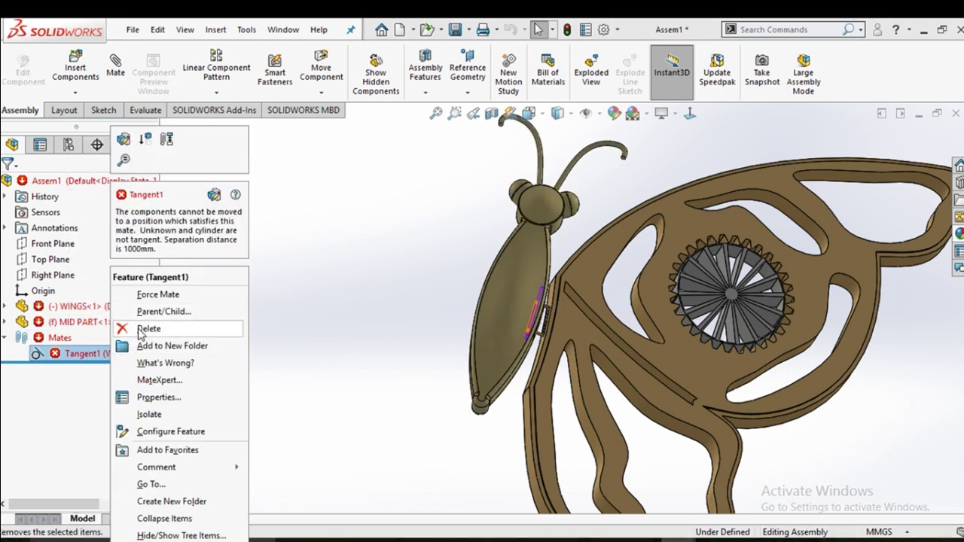
pyautogui.click(143, 329)
pyautogui.click(371, 169)
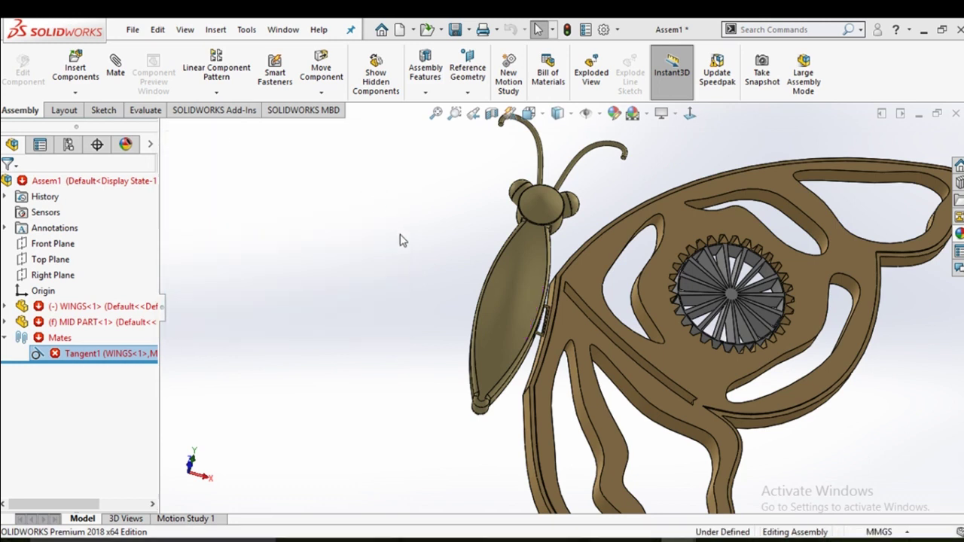
# Orbit toward the rod between the wing and the body, clearing stray selections
pyautogui.rightClick(33, 343)
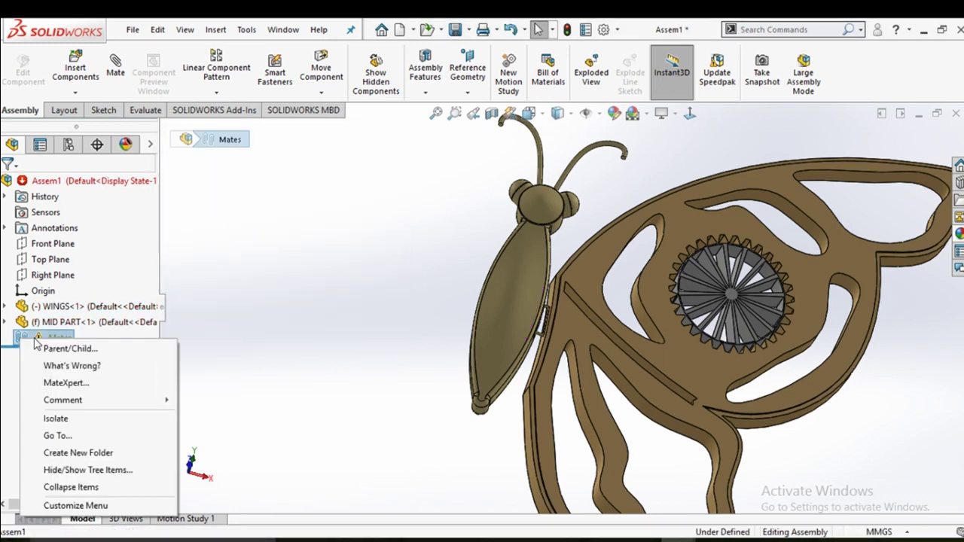
pyautogui.click(290, 345)
pyautogui.scroll(3, 321, 327)
pyautogui.scroll(-4, 658, 332)
pyautogui.scroll(-2, 706, 337)
pyautogui.click(706, 338)
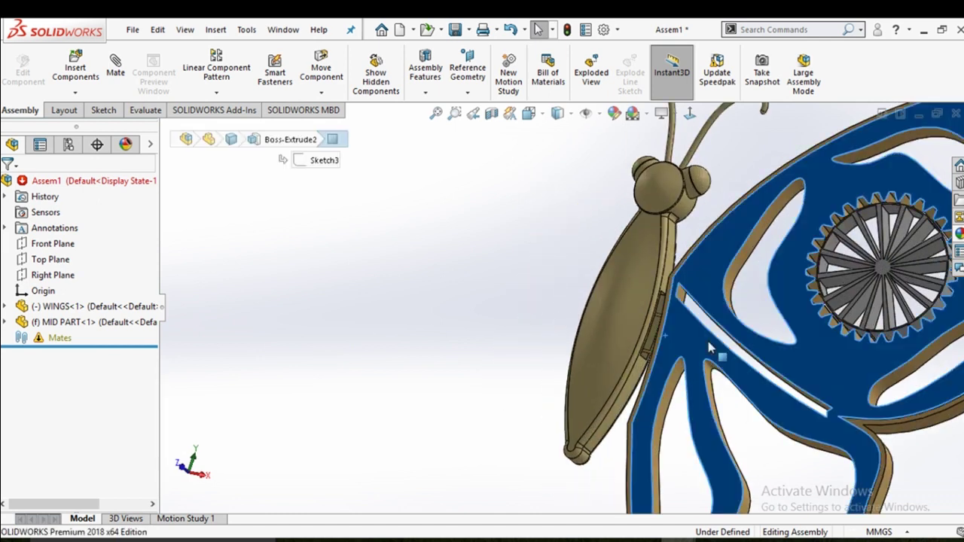
pyautogui.click(509, 294)
pyautogui.scroll(-3, 677, 317)
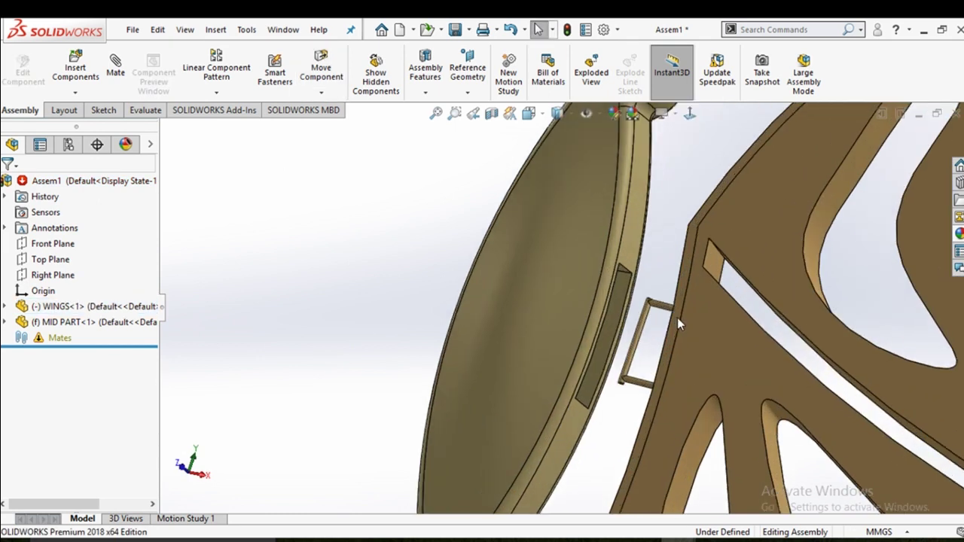
pyautogui.moveTo(677, 318); pyautogui.dragTo(635, 323, button='middle')
pyautogui.scroll(-3, 635, 323)
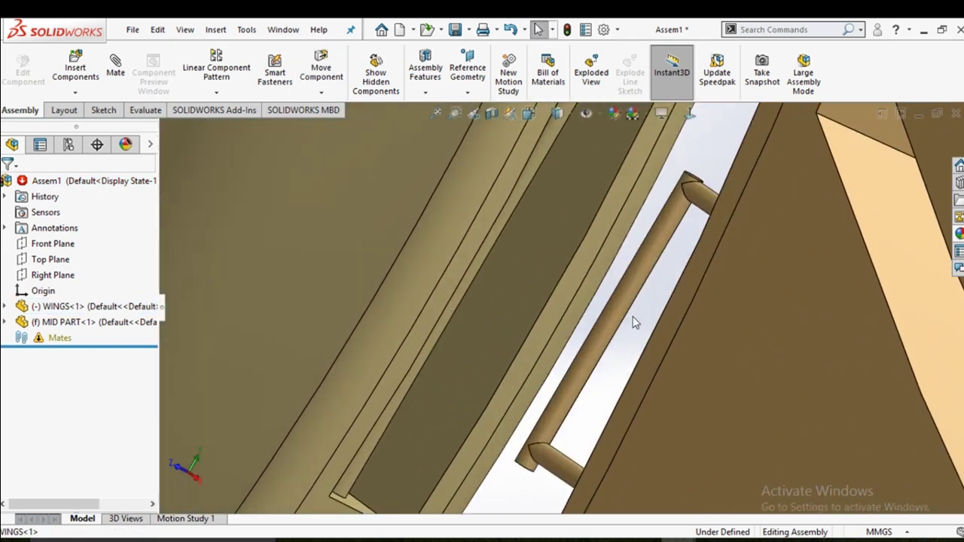
pyautogui.scroll(-2, 523, 427)
# Mate the wing's rod concentric with the MID PART cylinder face
pyautogui.click(518, 435)
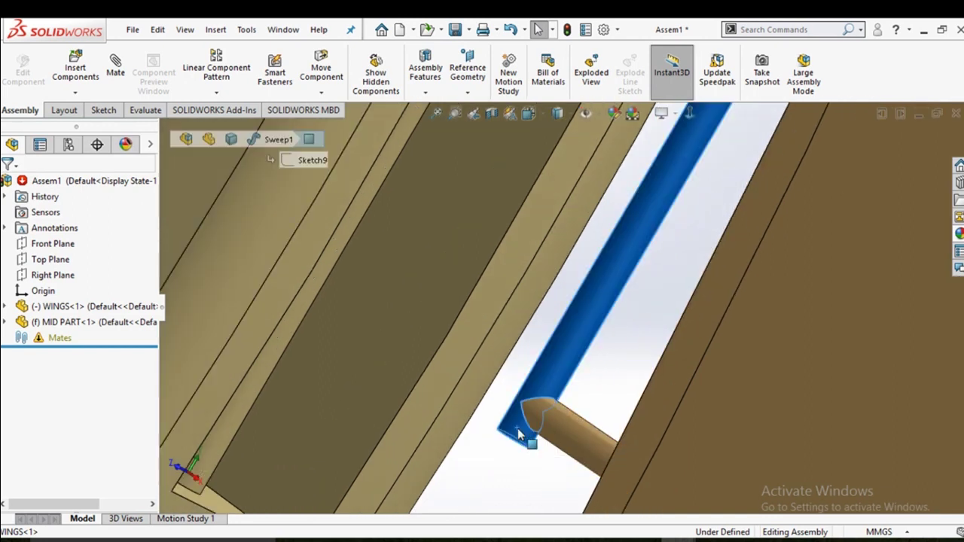
pyautogui.click(518, 434)
pyautogui.moveTo(518, 435); pyautogui.dragTo(474, 301, button='middle')
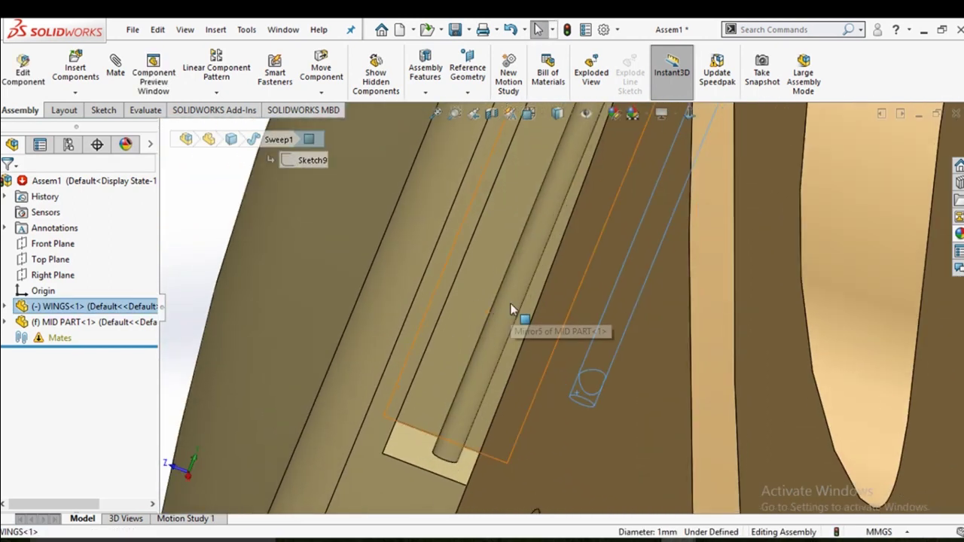
pyautogui.keyDown('ctrl'); pyautogui.click(510, 302); pyautogui.keyUp('ctrl')
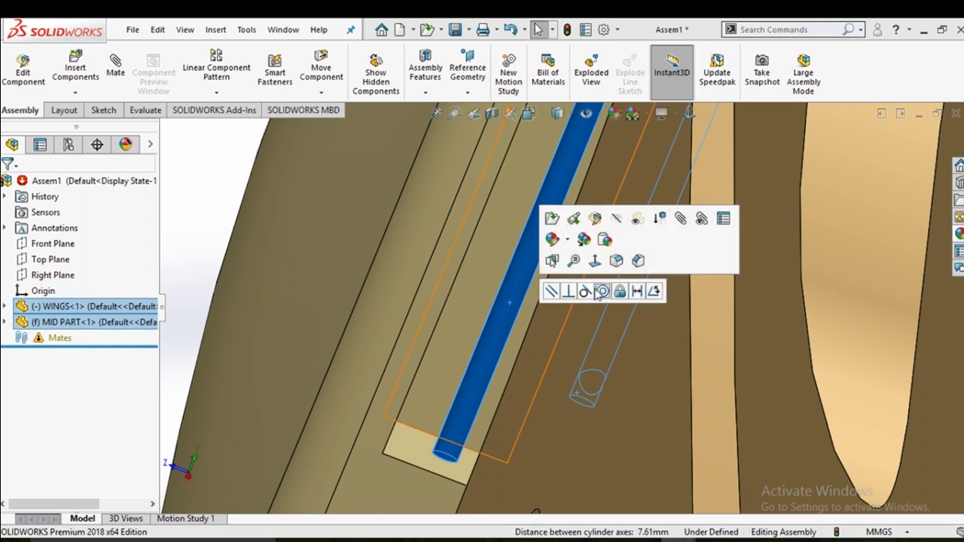
pyautogui.click(600, 293)
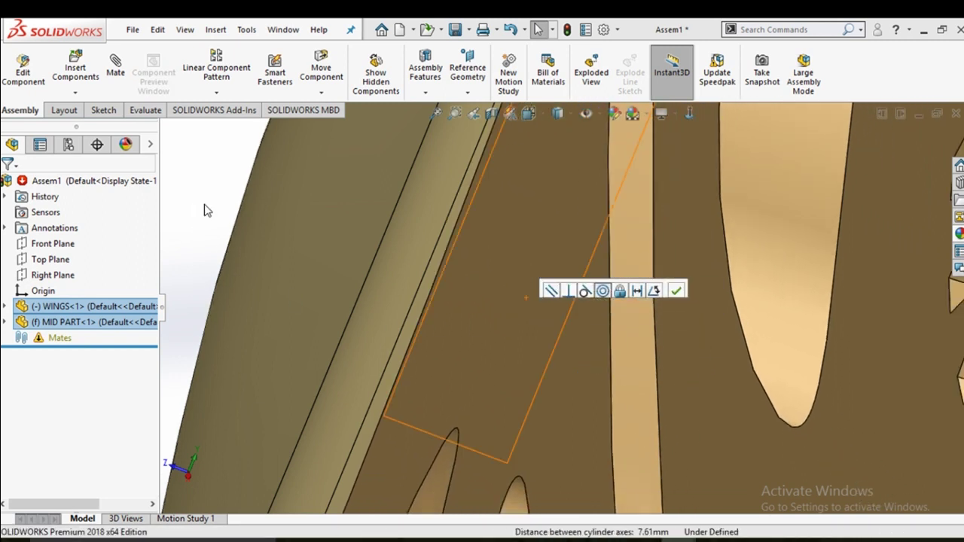
# Drag the wing to test the new Concentric1 mate
pyautogui.moveTo(286, 248)
pyautogui.mouseDown(button='middle')
pyautogui.moveTo(538, 302)
pyautogui.moveTo(598, 268)
pyautogui.mouseUp(button='middle')
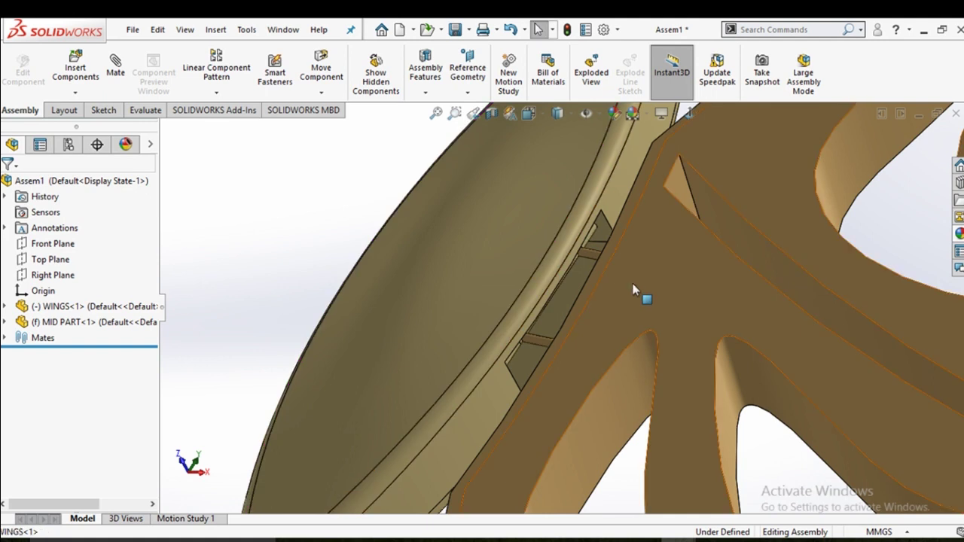
pyautogui.click(632, 290)
pyautogui.moveTo(637, 281); pyautogui.dragTo(640, 288)
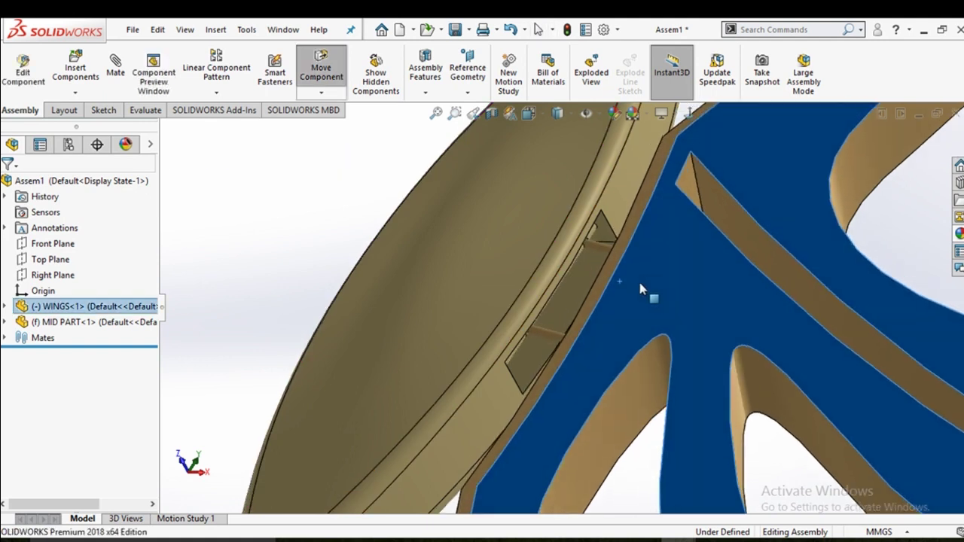
# Delete the Concentric1 mate
pyautogui.click(64, 357)
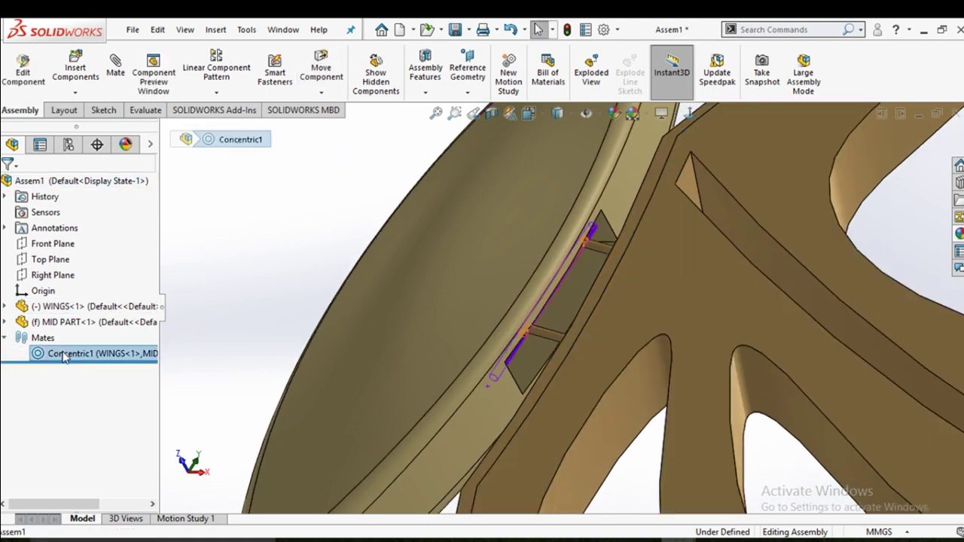
pyautogui.rightClick(65, 357)
pyautogui.click(101, 364)
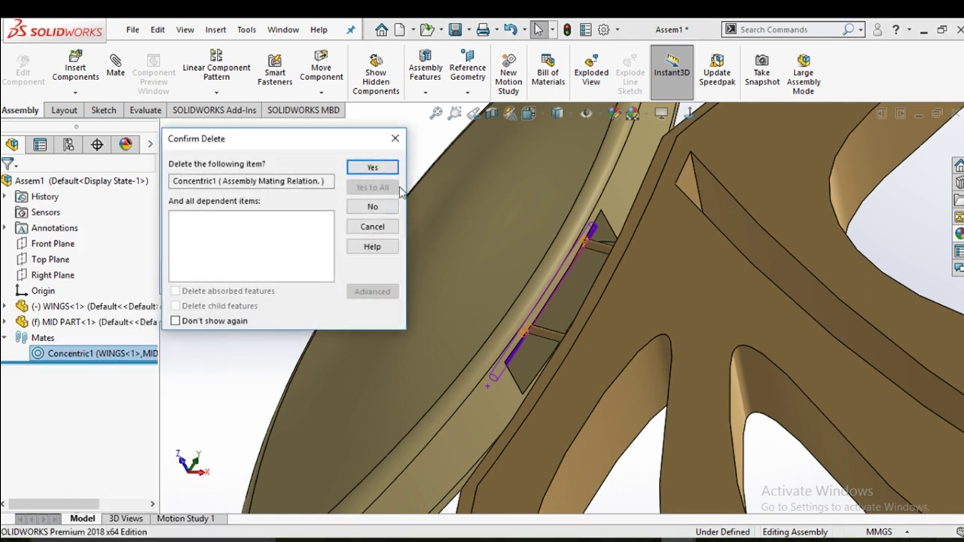
pyautogui.click(372, 167)
# Examine the slot faces under the MID PART body from below
pyautogui.click(760, 312)
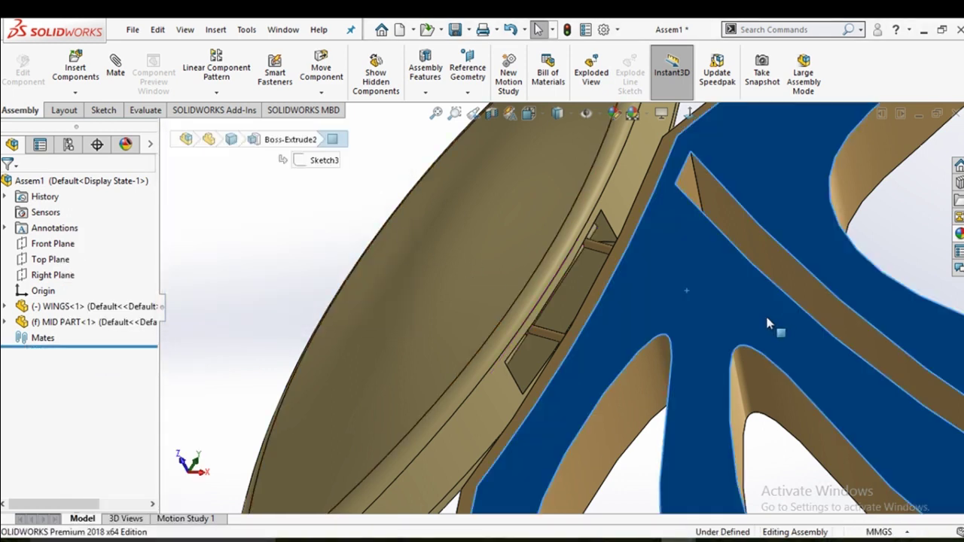
pyautogui.click(654, 226)
pyautogui.scroll(-3, 668, 251)
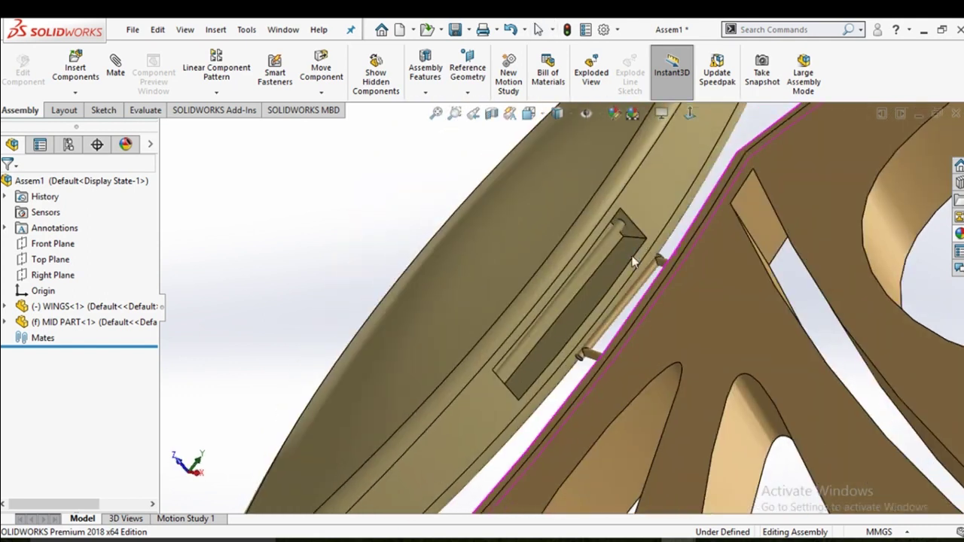
pyautogui.scroll(-3, 630, 231)
pyautogui.click(624, 224)
pyautogui.moveTo(703, 280)
pyautogui.mouseDown(button='middle')
pyautogui.moveTo(694, 395)
pyautogui.moveTo(652, 310)
pyautogui.moveTo(542, 420)
pyautogui.mouseUp(button='middle')
pyautogui.keyDown('ctrl'); pyautogui.click(599, 283); pyautogui.keyUp('ctrl')
pyautogui.scroll(-5, 527, 399)
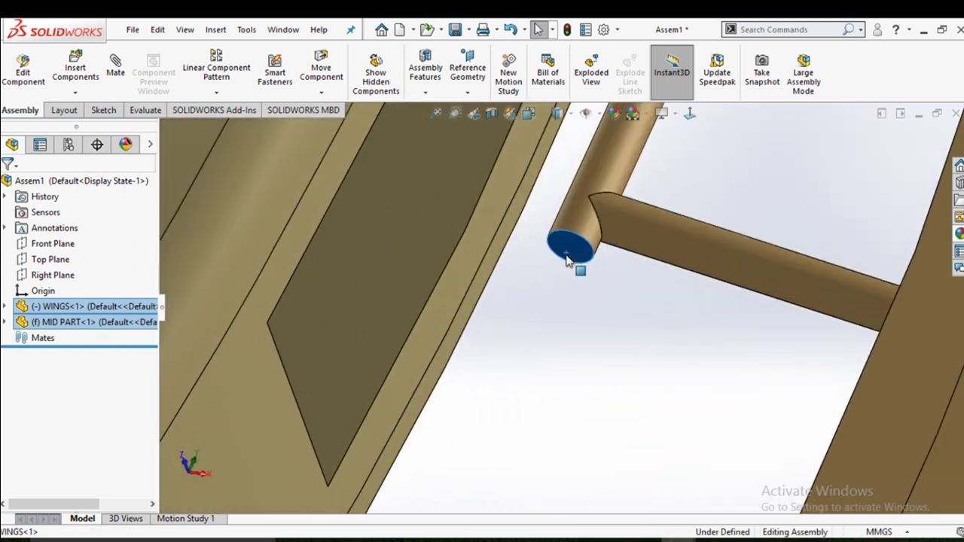
pyautogui.moveTo(577, 351); pyautogui.dragTo(506, 301, button='middle')
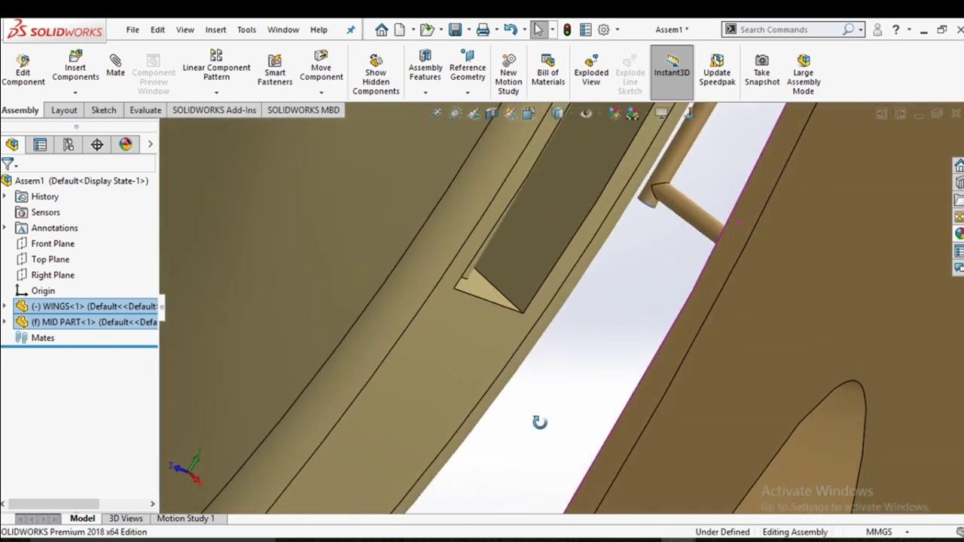
pyautogui.keyDown('ctrl'); pyautogui.click(501, 299); pyautogui.keyUp('ctrl')
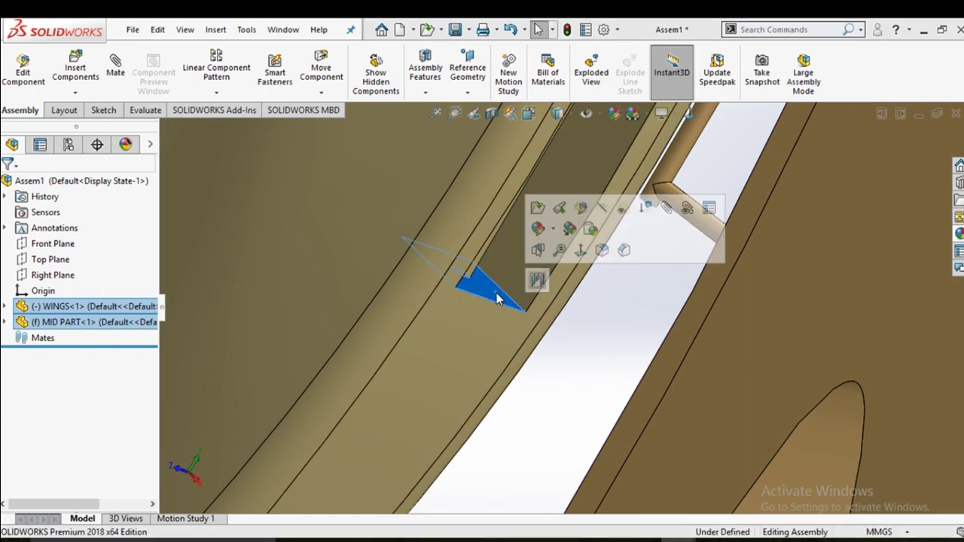
pyautogui.click(536, 280)
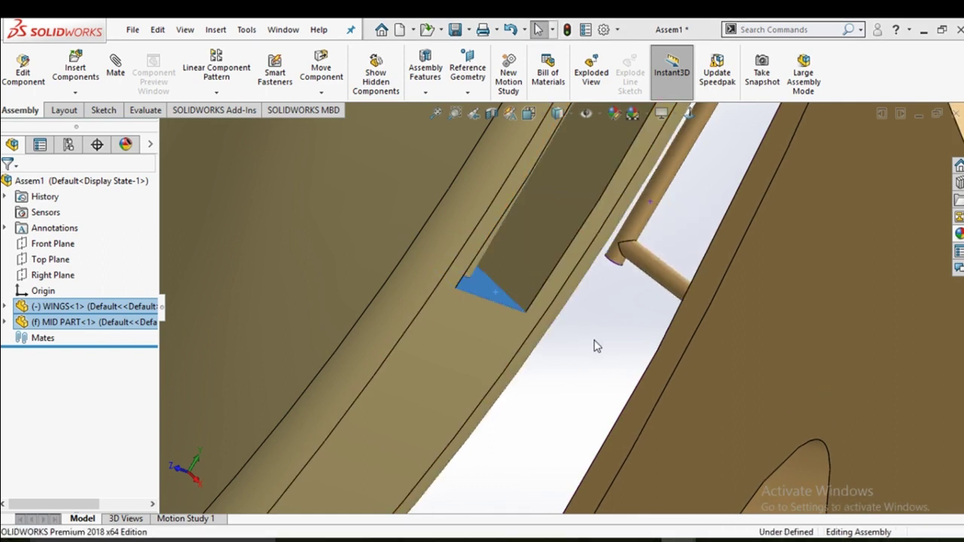
pyautogui.scroll(2, 625, 270)
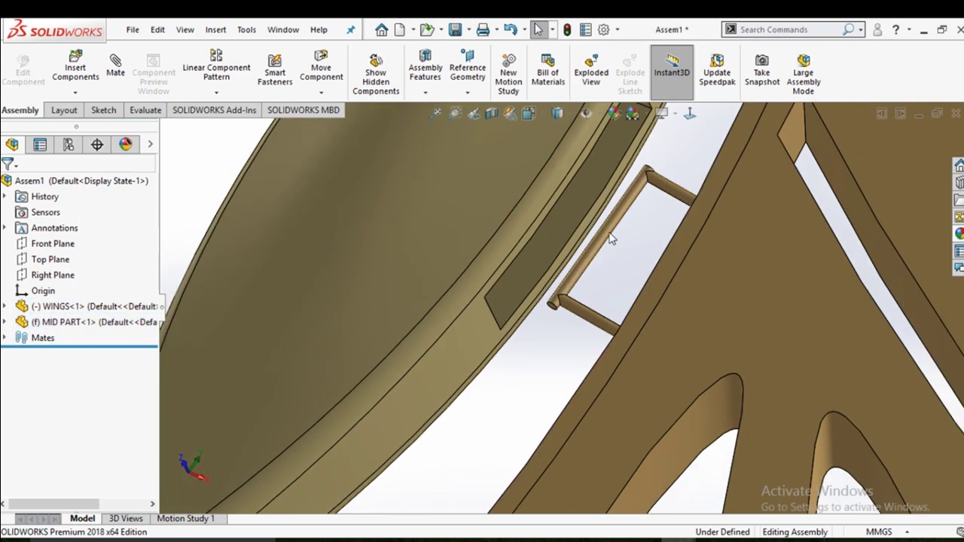
# Mate the wing's rod concentric with the slot cylinder and fit the butterfly in view
pyautogui.click(570, 269)
pyautogui.scroll(-2, 555, 242)
pyautogui.scroll(-3, 555, 244)
pyautogui.scroll(2, 548, 229)
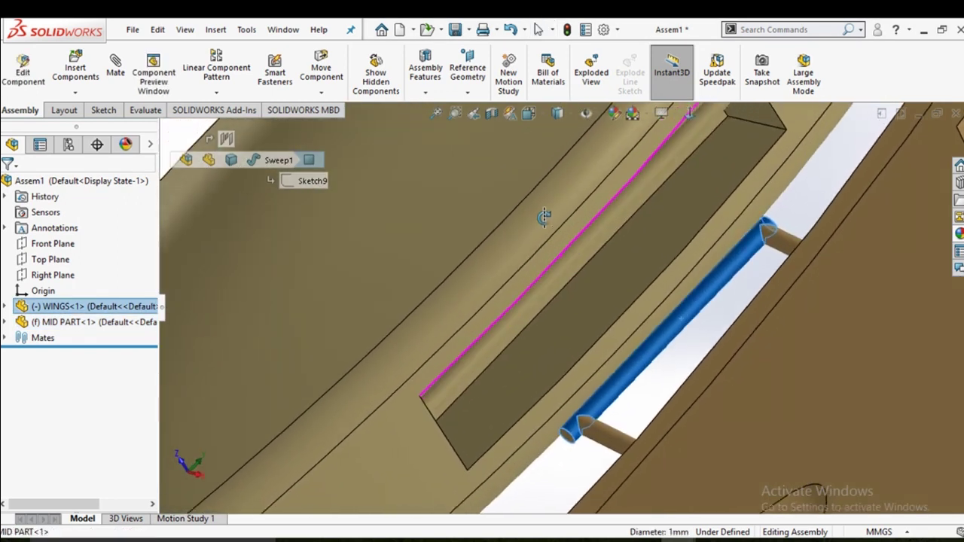
pyautogui.scroll(-5, 610, 294)
pyautogui.keyDown('ctrl'); pyautogui.click(596, 277); pyautogui.keyUp('ctrl')
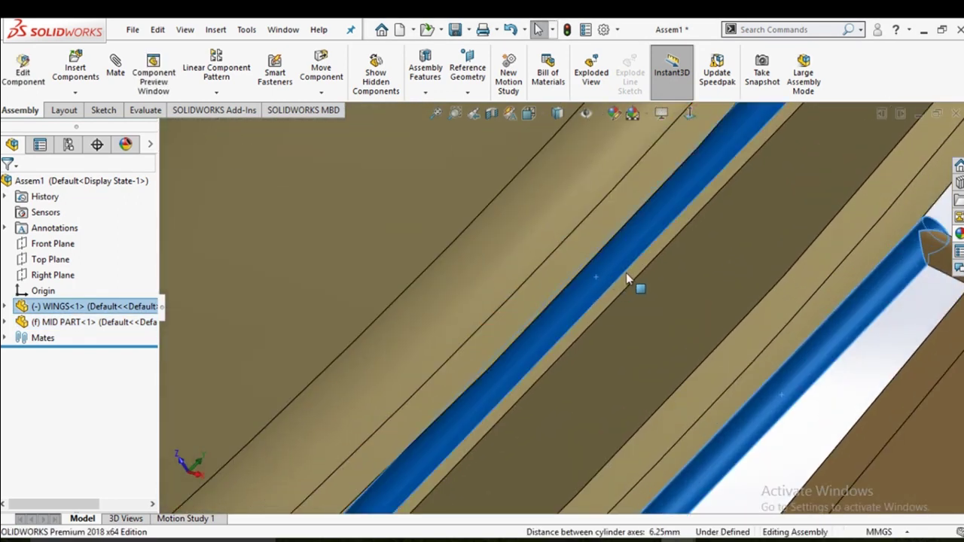
pyautogui.click(688, 265)
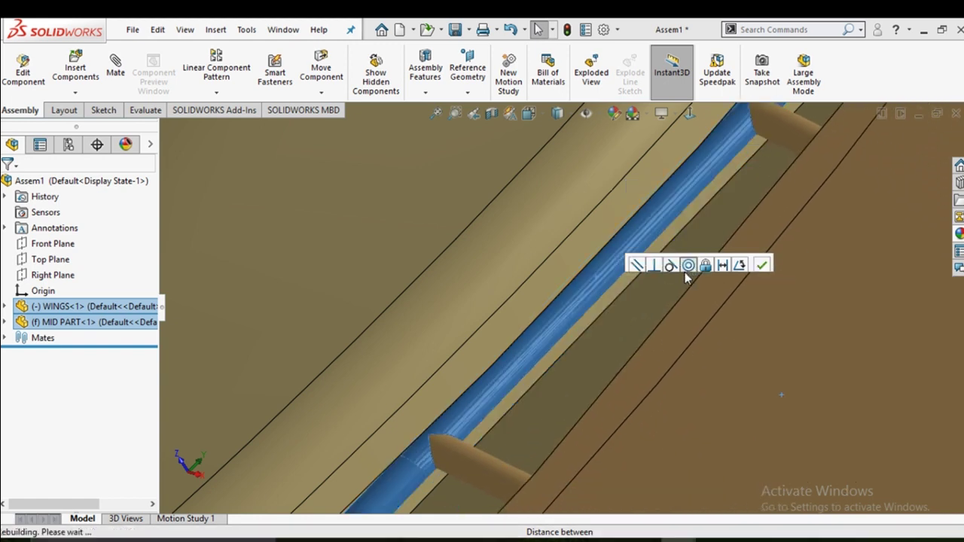
pyautogui.hotkey('ctrl', '1')
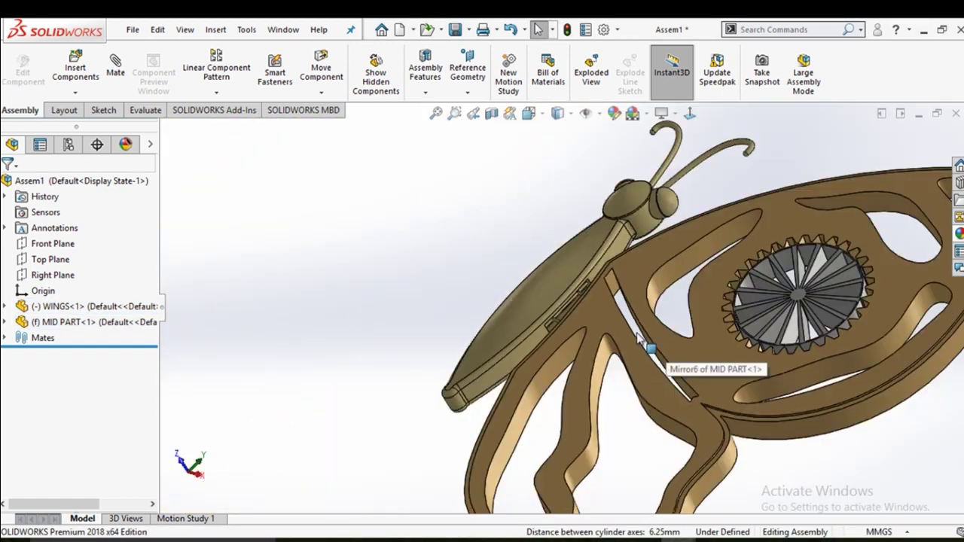
# Swing the mated wing about its rod, then place a WINGS<2> copy left of the body
pyautogui.click(652, 334)
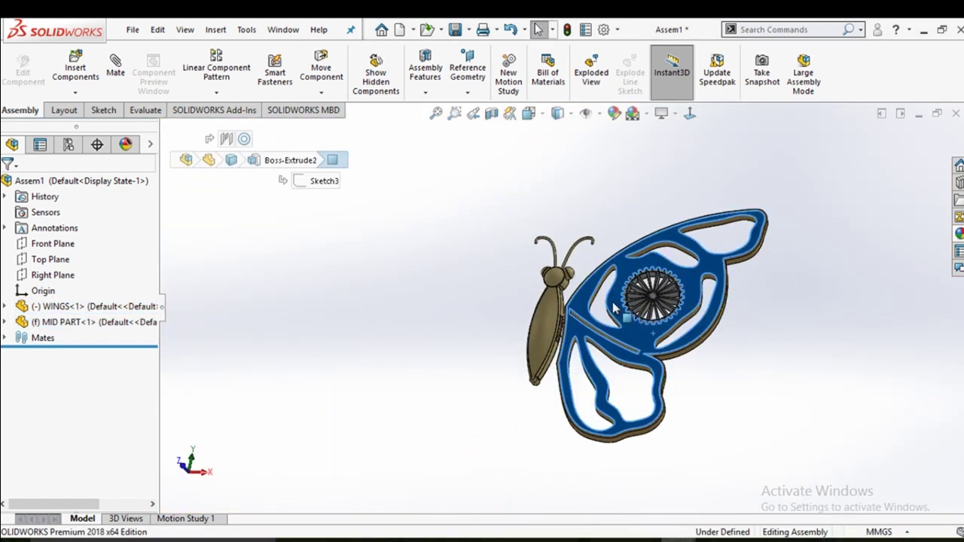
pyautogui.moveTo(653, 334)
pyautogui.mouseDown()
pyautogui.moveTo(615, 284)
pyautogui.moveTo(706, 391)
pyautogui.mouseUp()
pyautogui.click(705, 392)
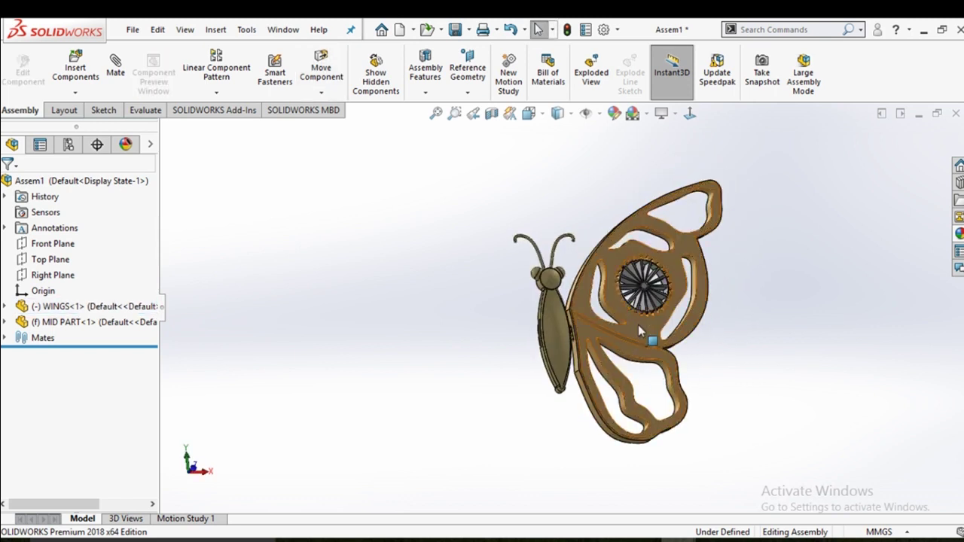
pyautogui.moveTo(637, 324)
pyautogui.mouseDown()
pyautogui.moveTo(374, 329)
pyautogui.moveTo(441, 350)
pyautogui.mouseUp()
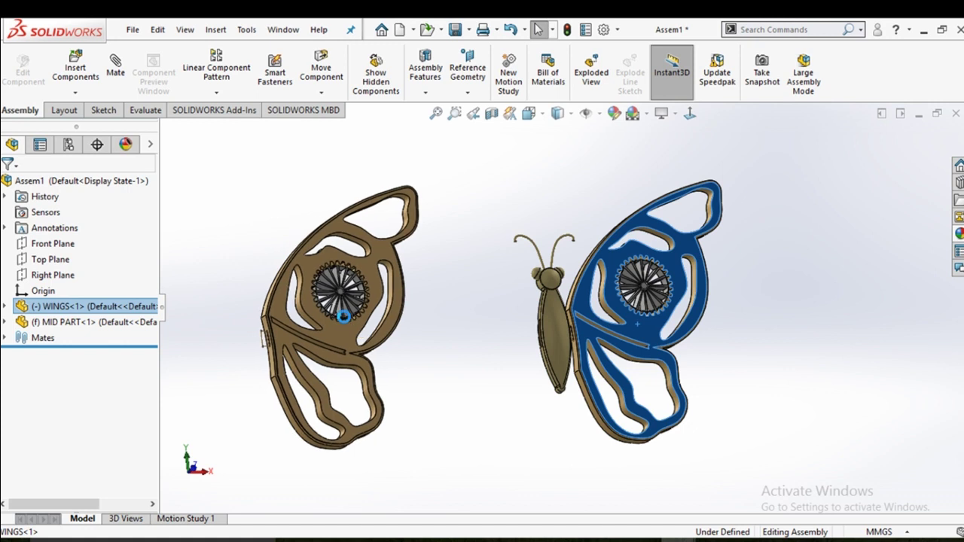
pyautogui.moveTo(291, 323); pyautogui.dragTo(291, 323)
pyautogui.click(321, 92)
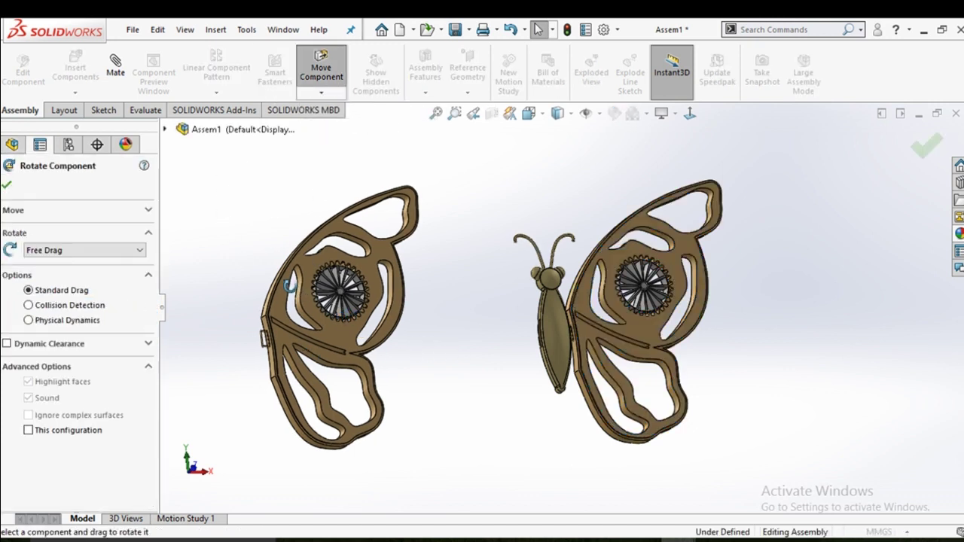
# Flip WINGS<2> to face the opposite way and finish the rotation
pyautogui.moveTo(277, 300); pyautogui.dragTo(437, 242)
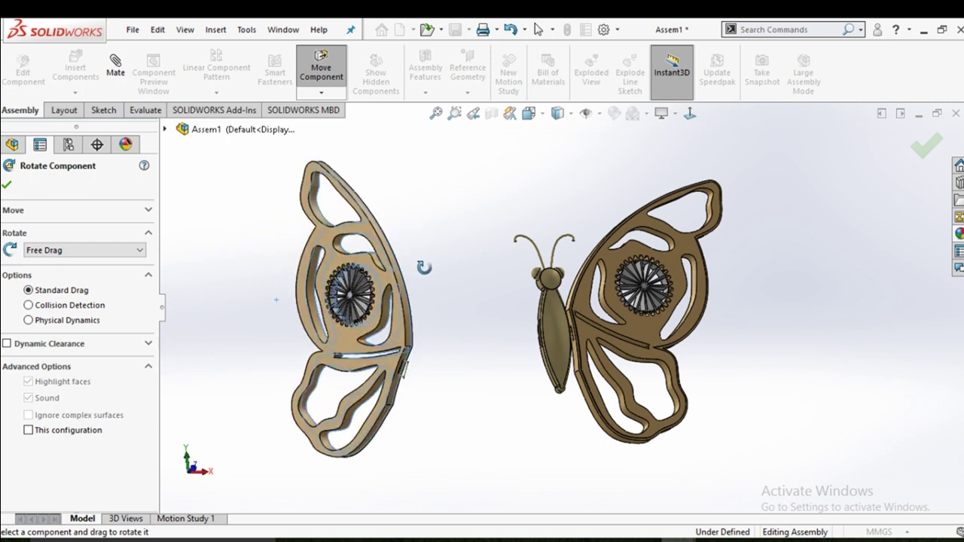
pyautogui.click(7, 185)
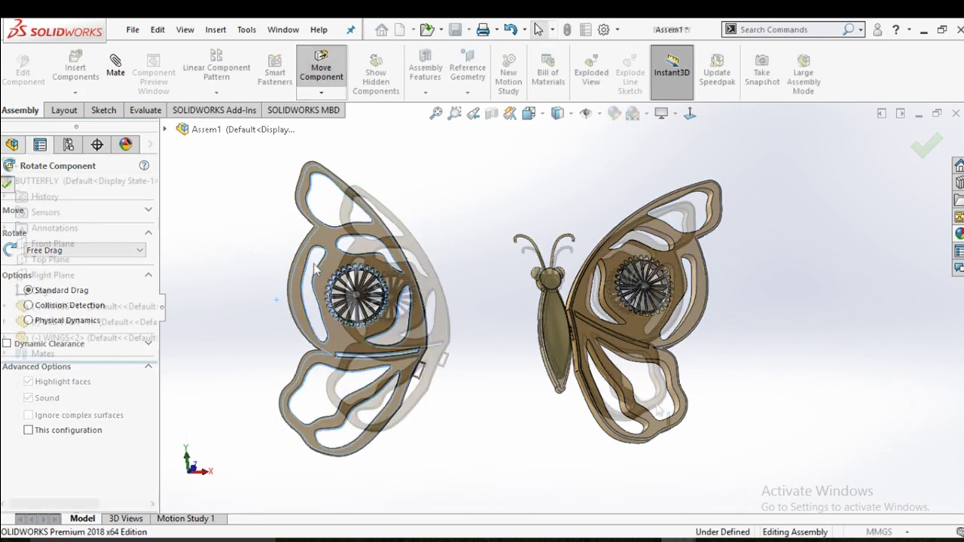
pyautogui.moveTo(550, 399); pyautogui.dragTo(547, 423, button='middle')
pyautogui.scroll(-3, 513, 376)
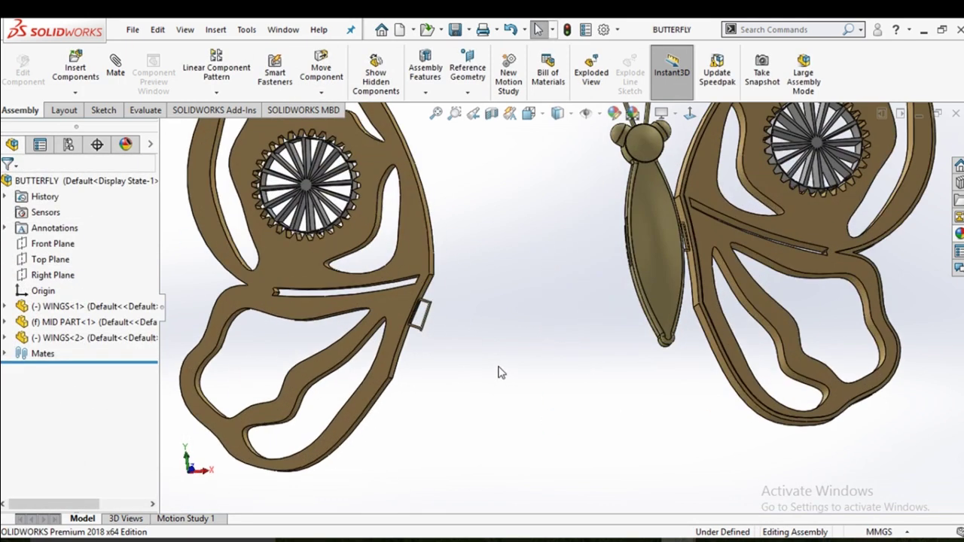
pyautogui.scroll(3, 550, 366)
pyautogui.scroll(2, 572, 354)
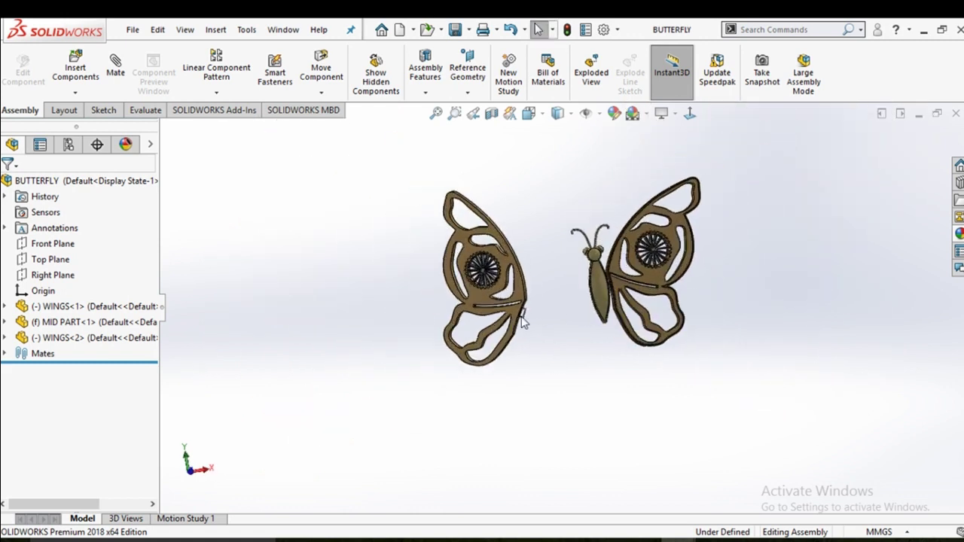
# Move the left wing up next to the butterfly body
pyautogui.click(525, 320)
pyautogui.moveTo(538, 309); pyautogui.dragTo(570, 304)
pyautogui.scroll(-1, 572, 301)
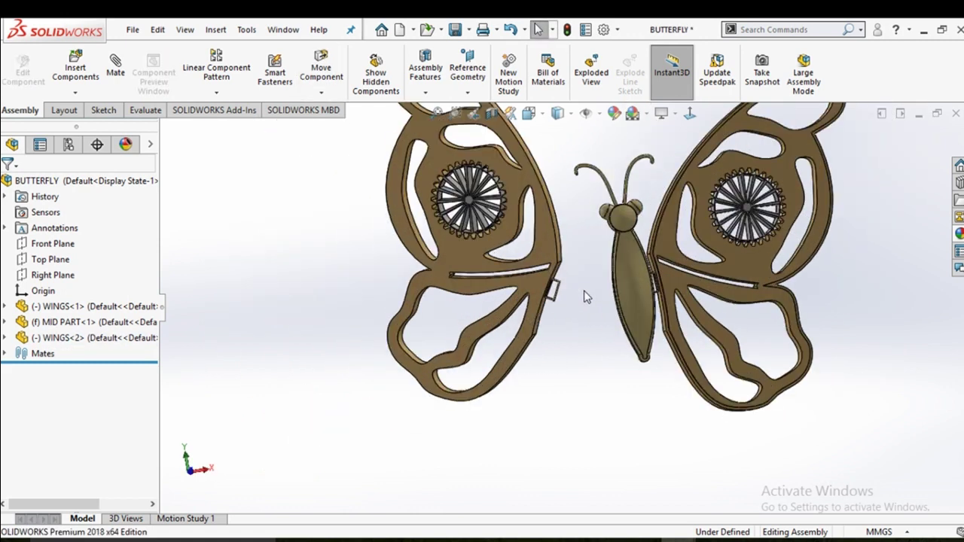
pyautogui.scroll(-2, 583, 295)
pyautogui.scroll(-2, 559, 304)
pyautogui.scroll(-2, 553, 274)
pyautogui.scroll(-3, 534, 301)
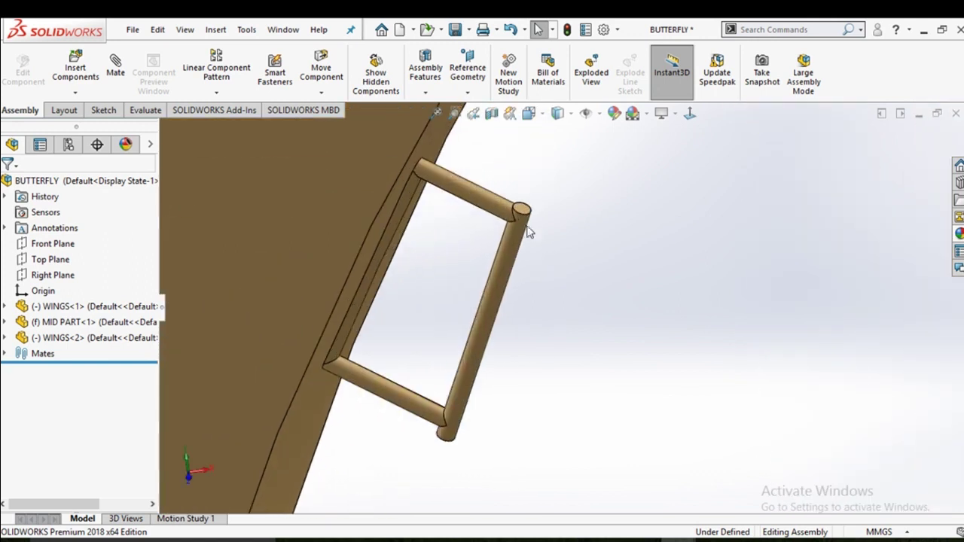
# Select the left wing's rectangular pin connector and view it from another angle
pyautogui.click(524, 213)
pyautogui.scroll(3, 591, 392)
pyautogui.scroll(2, 648, 339)
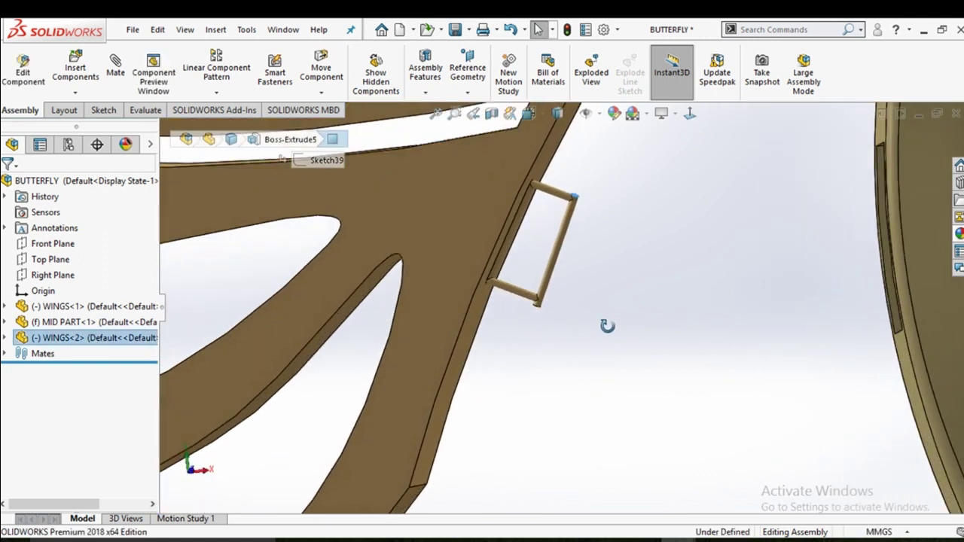
pyautogui.scroll(-2, 714, 292)
pyautogui.moveTo(714, 292); pyautogui.dragTo(290, 131, button='middle')
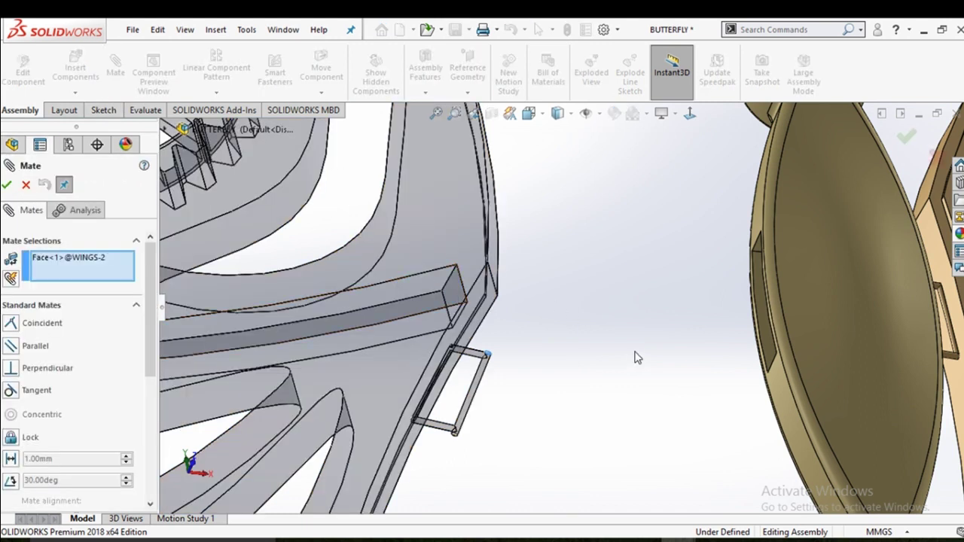
# Pick the body's slot face and the wing's pin connector face for a coincident mate
pyautogui.moveTo(638, 358)
pyautogui.mouseDown(button='middle')
pyautogui.moveTo(625, 306)
pyautogui.moveTo(703, 243)
pyautogui.mouseUp(button='middle')
pyautogui.scroll(-5, 703, 243)
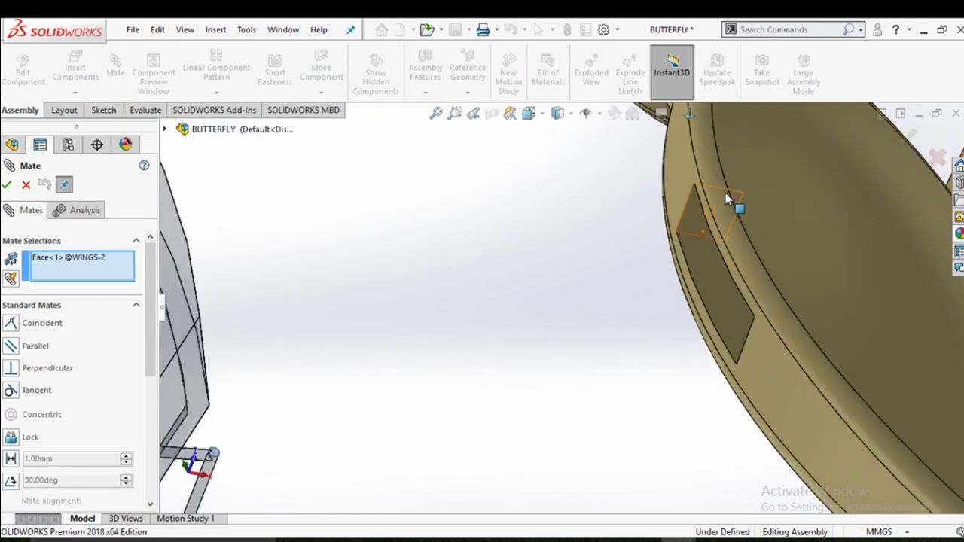
pyautogui.click(676, 243)
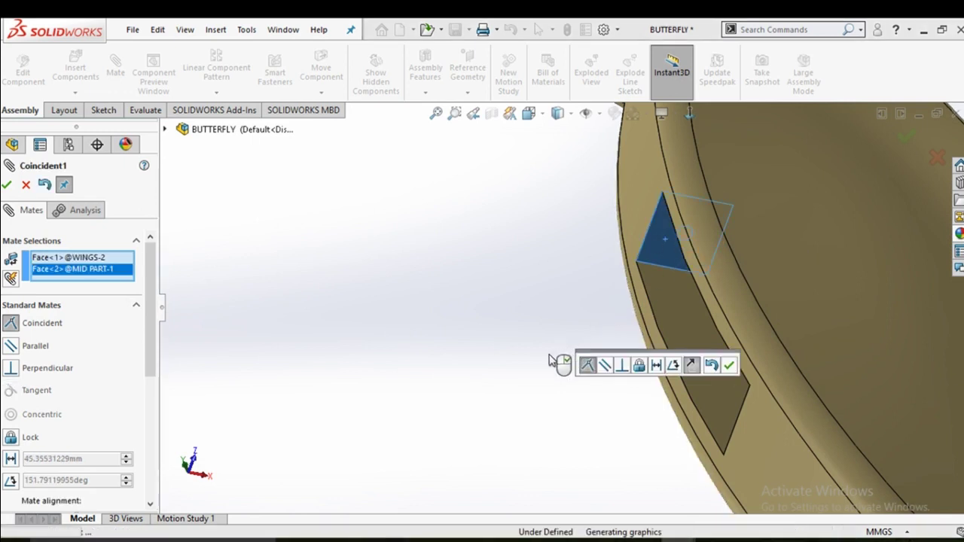
pyautogui.scroll(3, 536, 370)
pyautogui.moveTo(537, 371)
pyautogui.mouseDown(button='middle')
pyautogui.moveTo(484, 402)
pyautogui.moveTo(469, 473)
pyautogui.moveTo(470, 450)
pyautogui.mouseUp(button='middle')
pyautogui.scroll(-5, 469, 450)
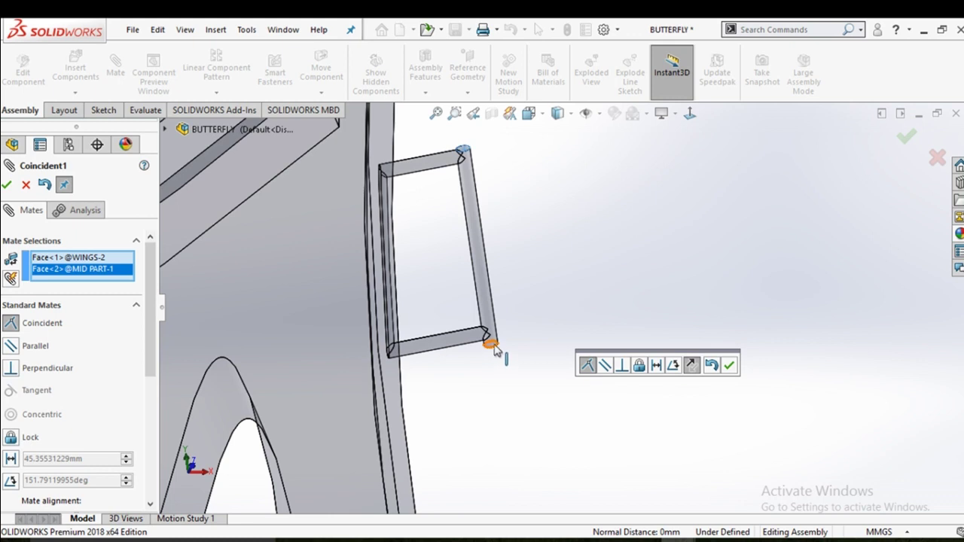
pyautogui.click(491, 345)
# Review the assembly from new angles, then cancel the coincident mate
pyautogui.scroll(-3, 493, 346)
pyautogui.scroll(-2, 487, 316)
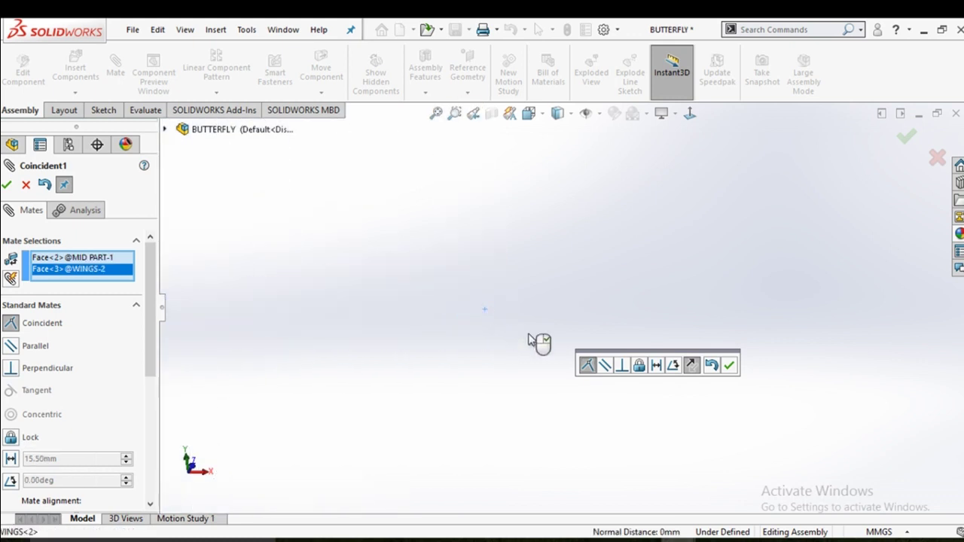
pyautogui.scroll(2, 625, 313)
pyautogui.scroll(3, 636, 305)
pyautogui.scroll(3, 640, 299)
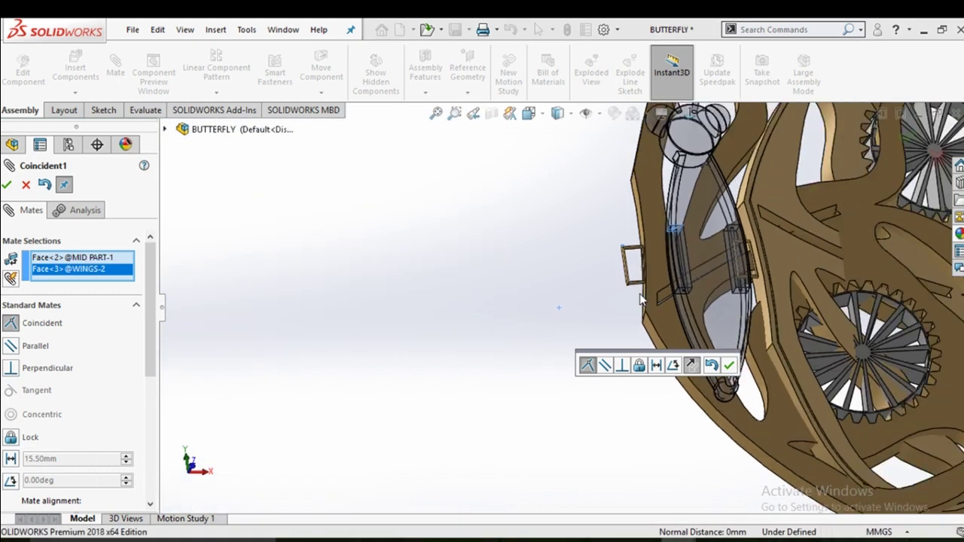
pyautogui.moveTo(719, 305)
pyautogui.mouseDown(button='middle')
pyautogui.moveTo(763, 378)
pyautogui.moveTo(733, 386)
pyautogui.mouseUp(button='middle')
pyautogui.moveTo(725, 364); pyautogui.dragTo(614, 364, button='middle')
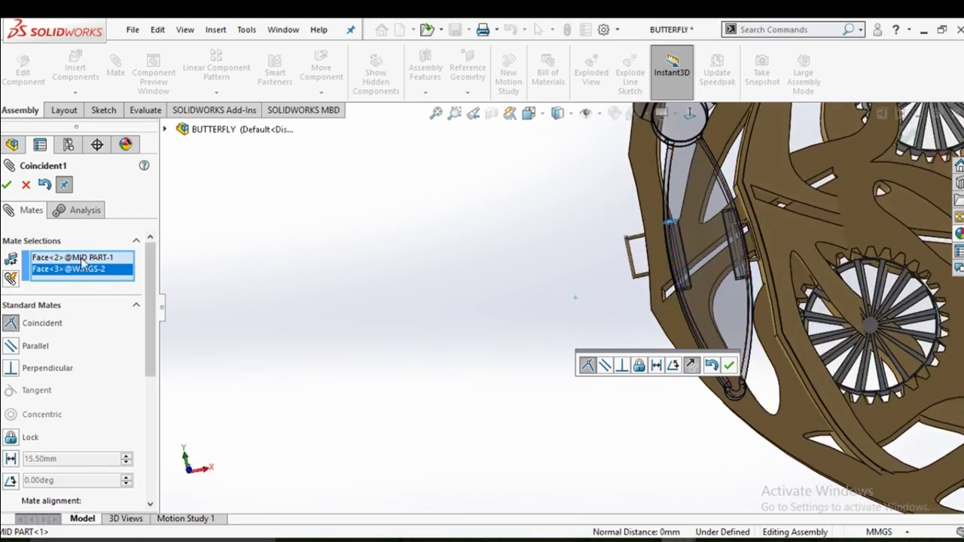
pyautogui.click(27, 186)
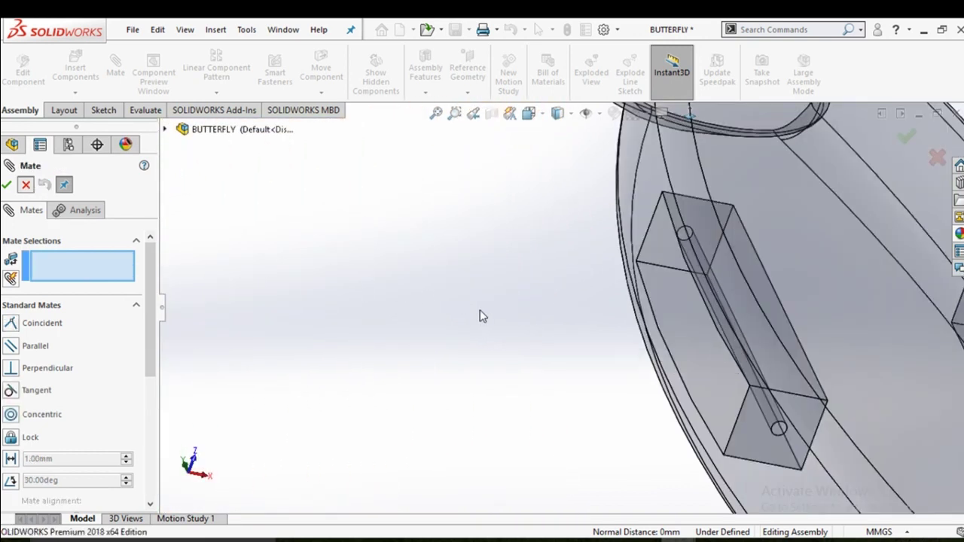
pyautogui.press('Escape')
pyautogui.scroll(5, 483, 322)
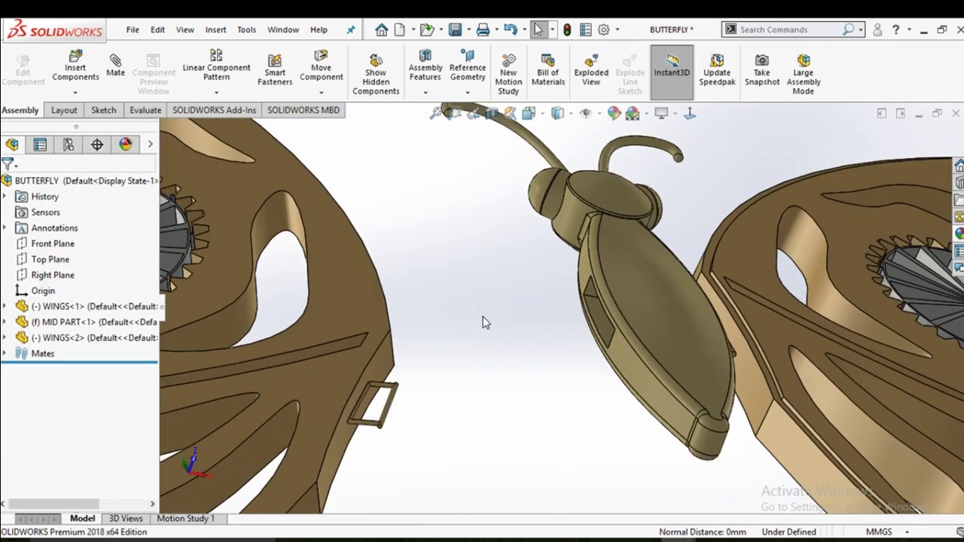
# Start a new mate and choose Width from the Advanced Mates
pyautogui.click(121, 79)
pyautogui.scroll(-2, 533, 351)
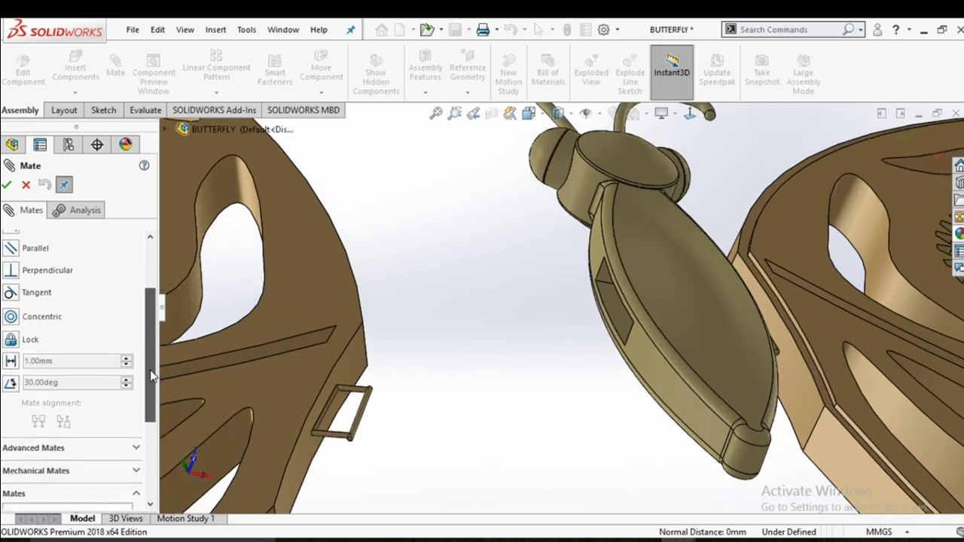
pyautogui.scroll(-5, 148, 324)
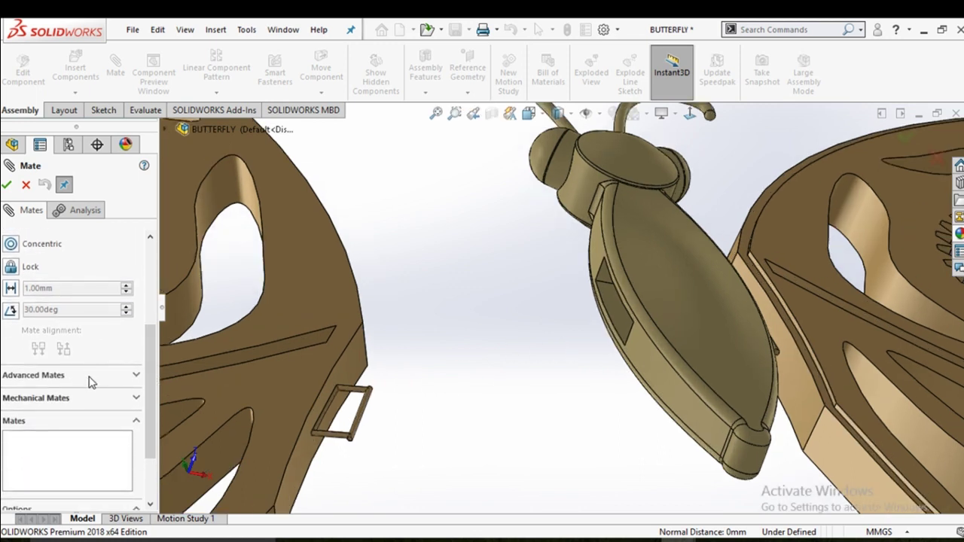
pyautogui.scroll(-2, 89, 382)
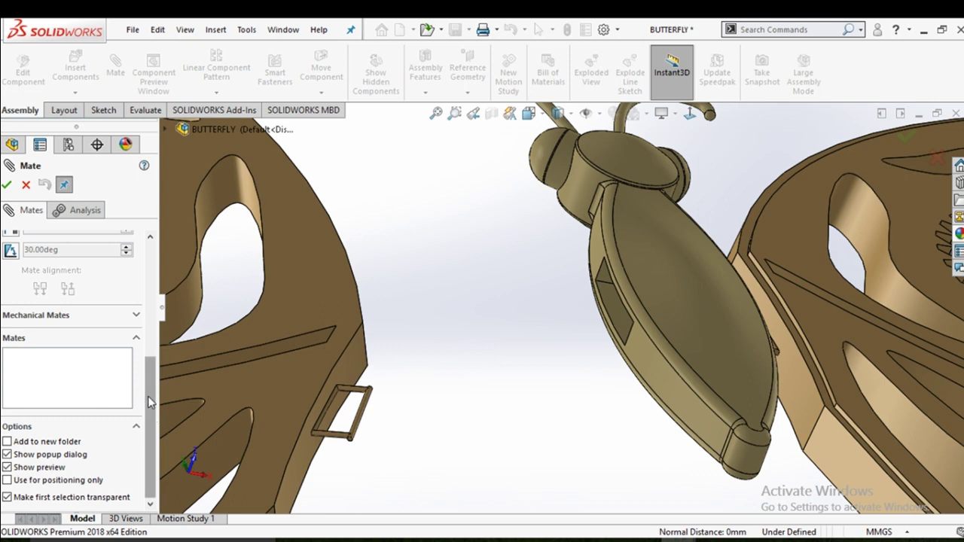
pyautogui.scroll(2, 148, 396)
pyautogui.scroll(1, 91, 369)
pyautogui.scroll(1, 45, 338)
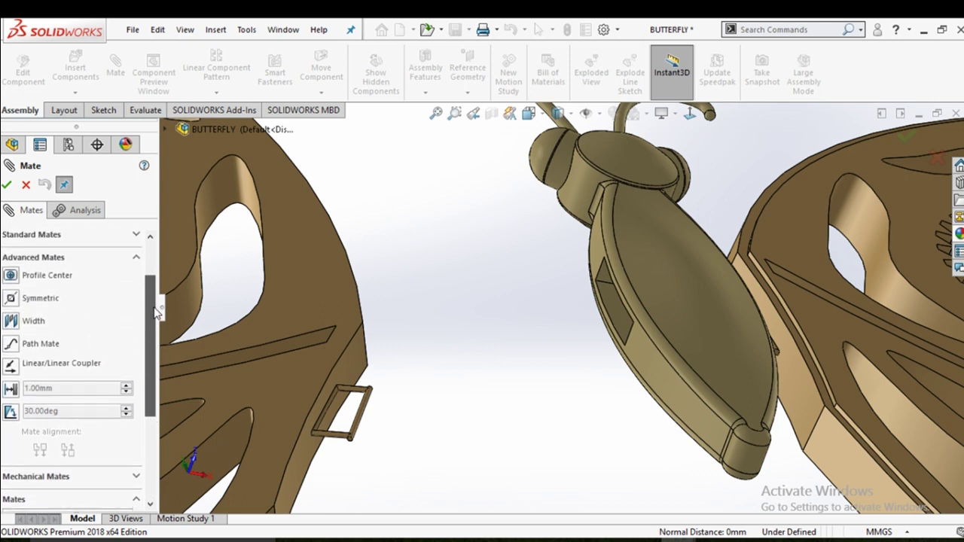
pyautogui.click(11, 331)
pyautogui.scroll(5, 258, 351)
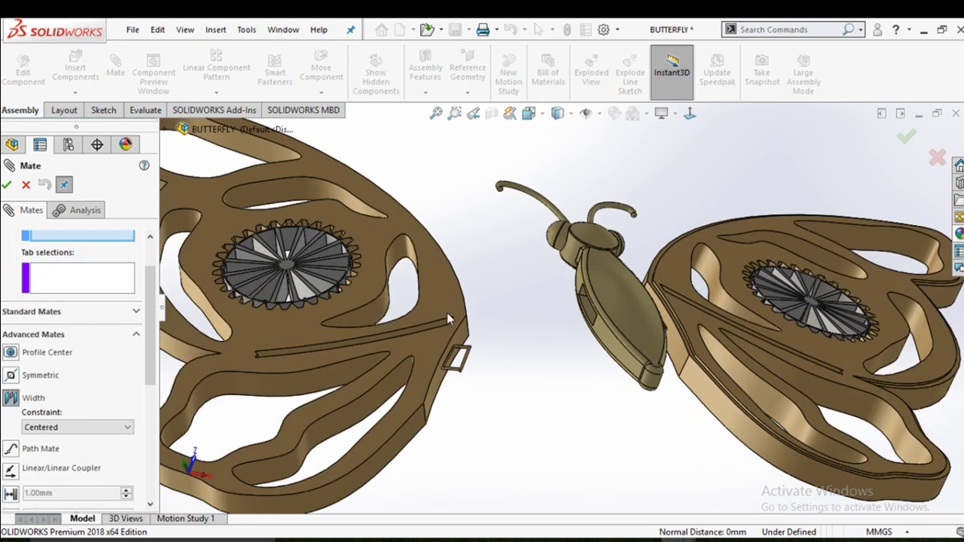
pyautogui.scroll(-8, 460, 362)
pyautogui.scroll(-5, 469, 391)
# Select the pin tab's two width faces and the body slot's two opposite faces
pyautogui.click(487, 407)
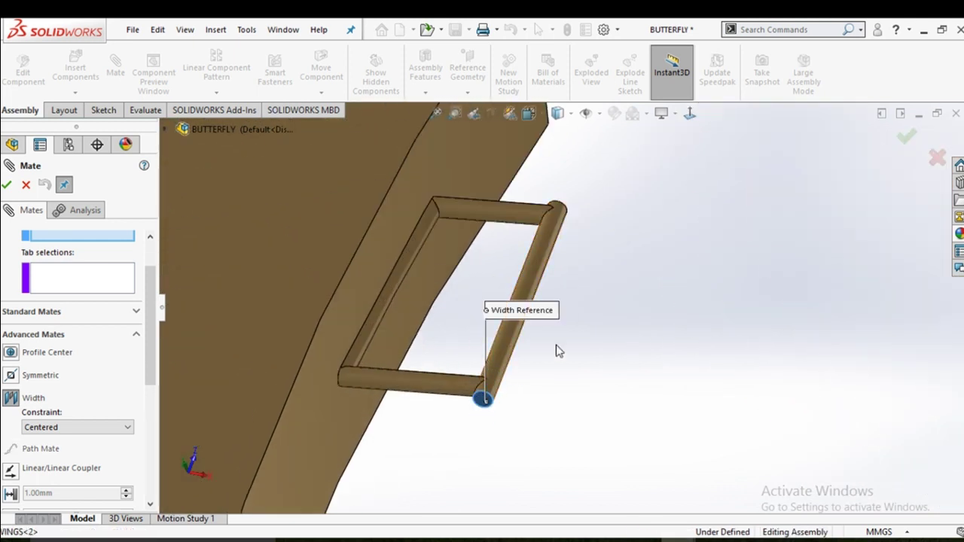
pyautogui.scroll(4, 555, 349)
pyautogui.moveTo(598, 263); pyautogui.dragTo(534, 440, button='middle')
pyautogui.scroll(-5, 534, 312)
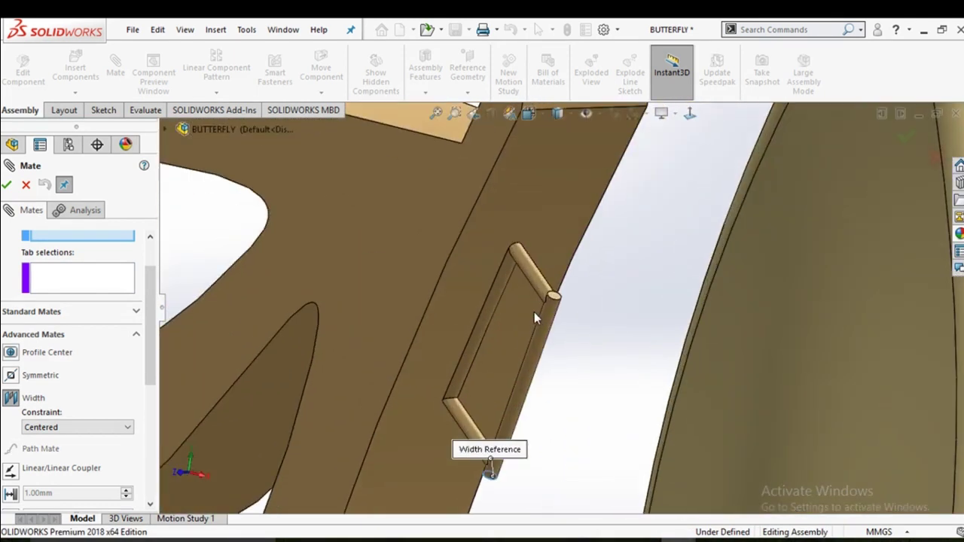
pyautogui.scroll(-3, 542, 301)
pyautogui.click(555, 301)
pyautogui.scroll(2, 624, 348)
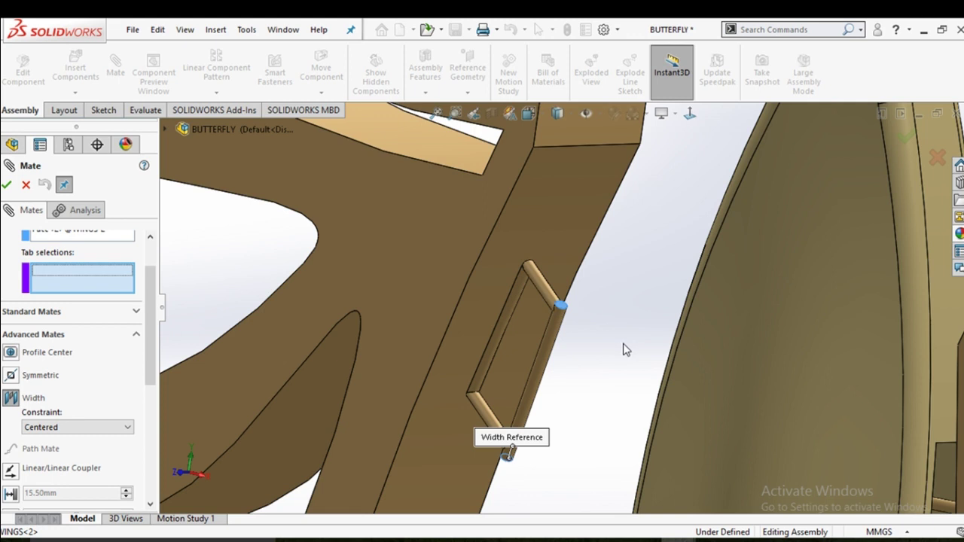
pyautogui.scroll(3, 623, 349)
pyautogui.moveTo(656, 263); pyautogui.dragTo(679, 415, button='middle')
pyautogui.click(675, 338)
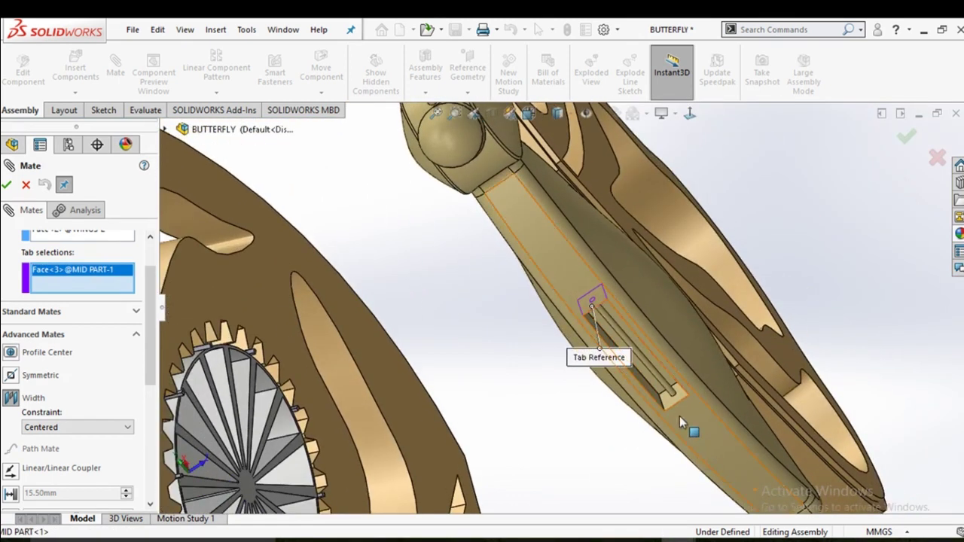
pyautogui.click(678, 396)
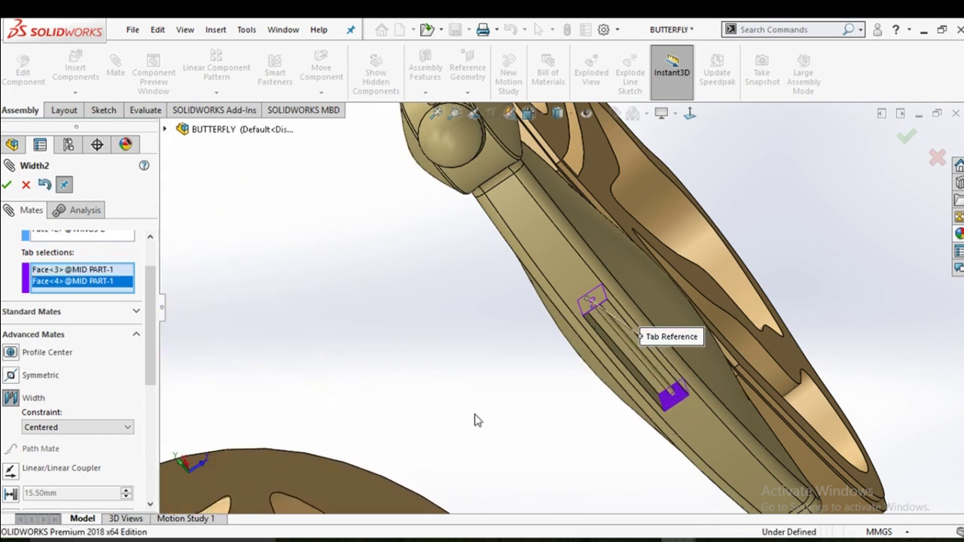
# Accept the centered Width mate between tab and slot
pyautogui.click(7, 184)
pyautogui.scroll(3, 519, 360)
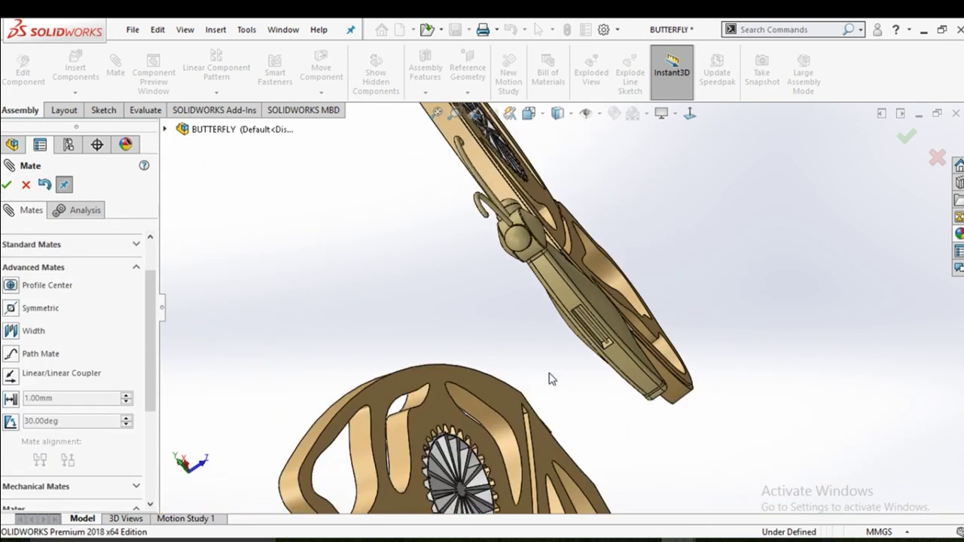
pyautogui.scroll(3, 549, 378)
pyautogui.moveTo(549, 378); pyautogui.dragTo(510, 394, button='middle')
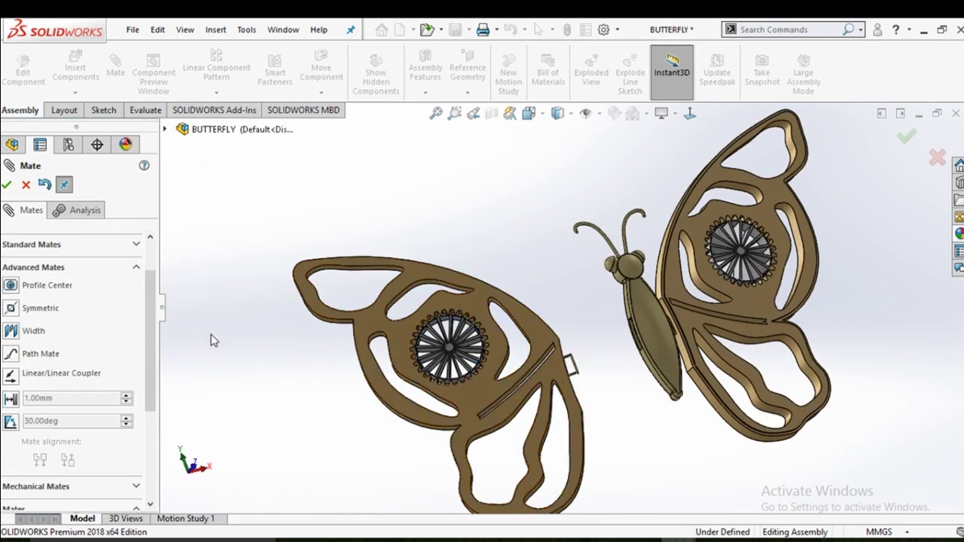
pyautogui.scroll(3, 154, 345)
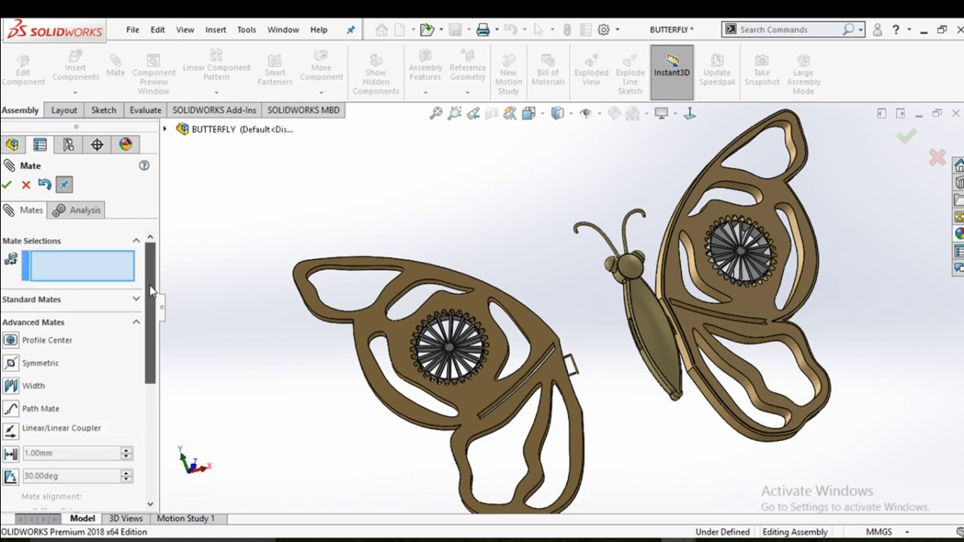
pyautogui.click(25, 184)
# Mate the left wing's pin face concentric to the slot face on MID PART
pyautogui.click(114, 86)
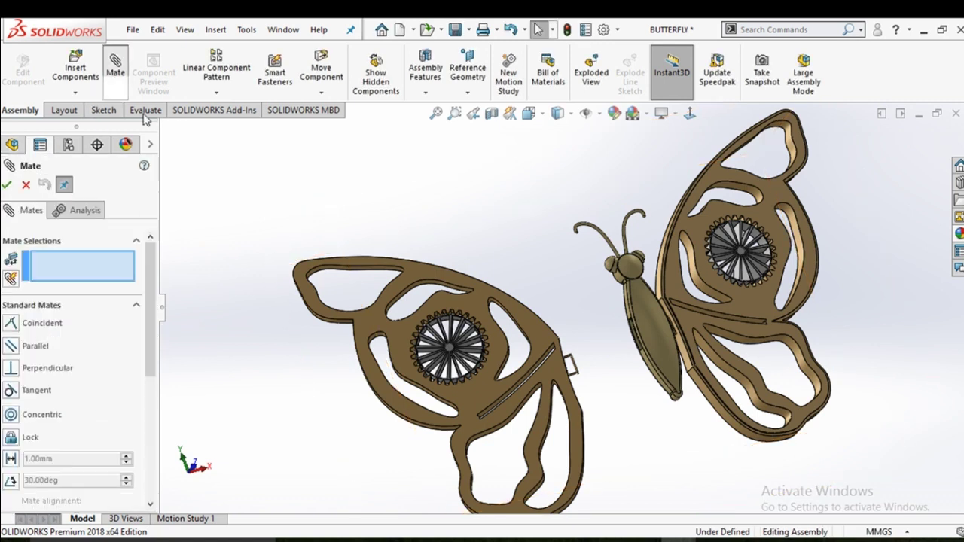
pyautogui.scroll(-5, 586, 343)
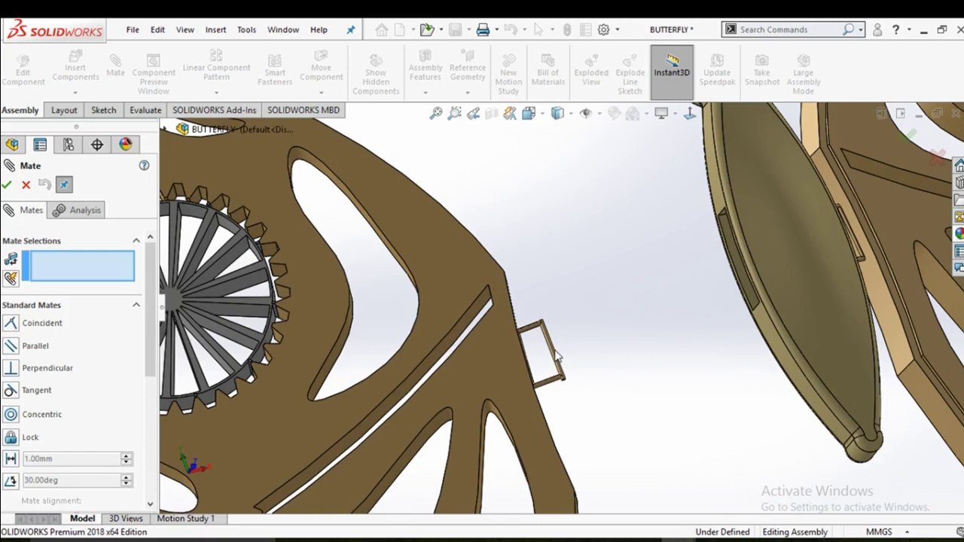
pyautogui.click(555, 354)
pyautogui.moveTo(644, 342); pyautogui.dragTo(708, 265, button='middle')
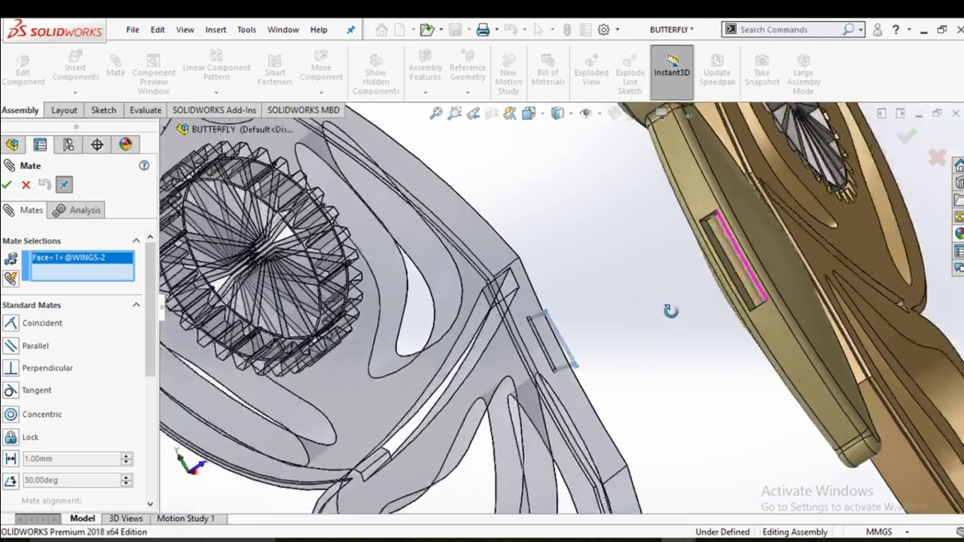
pyautogui.click(707, 263)
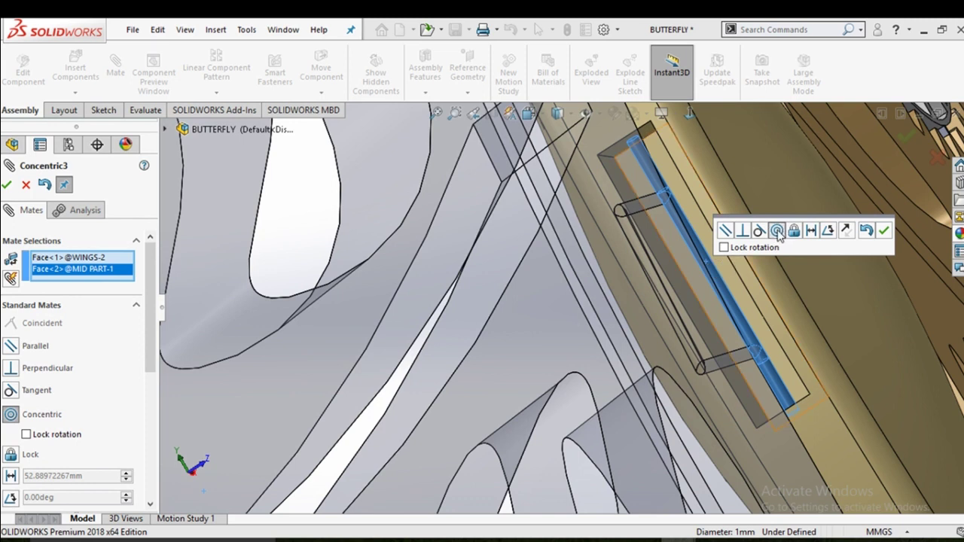
pyautogui.click(883, 231)
# From the front view, drag both wings to confirm they pivot about the body, then close Mate
pyautogui.scroll(3, 753, 313)
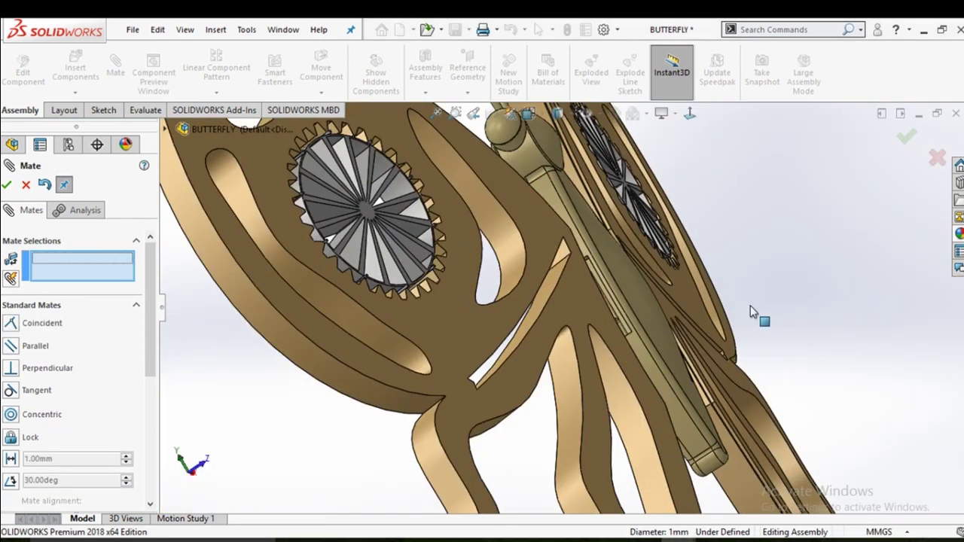
pyautogui.hotkey('ctrl', '1')
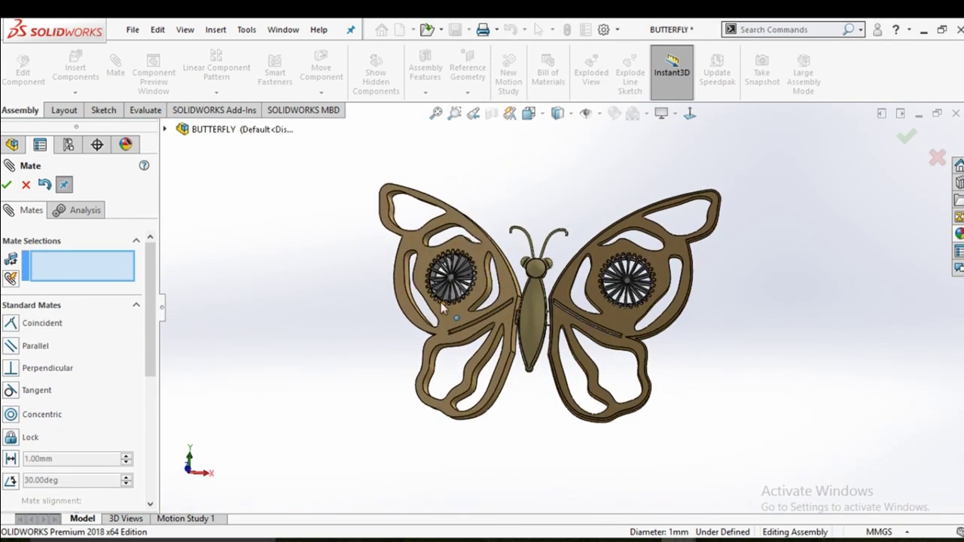
pyautogui.moveTo(443, 307); pyautogui.dragTo(673, 369)
pyautogui.moveTo(673, 369)
pyautogui.mouseDown(button='middle')
pyautogui.moveTo(834, 318)
pyautogui.moveTo(706, 332)
pyautogui.mouseUp(button='middle')
pyautogui.moveTo(643, 322); pyautogui.dragTo(628, 398)
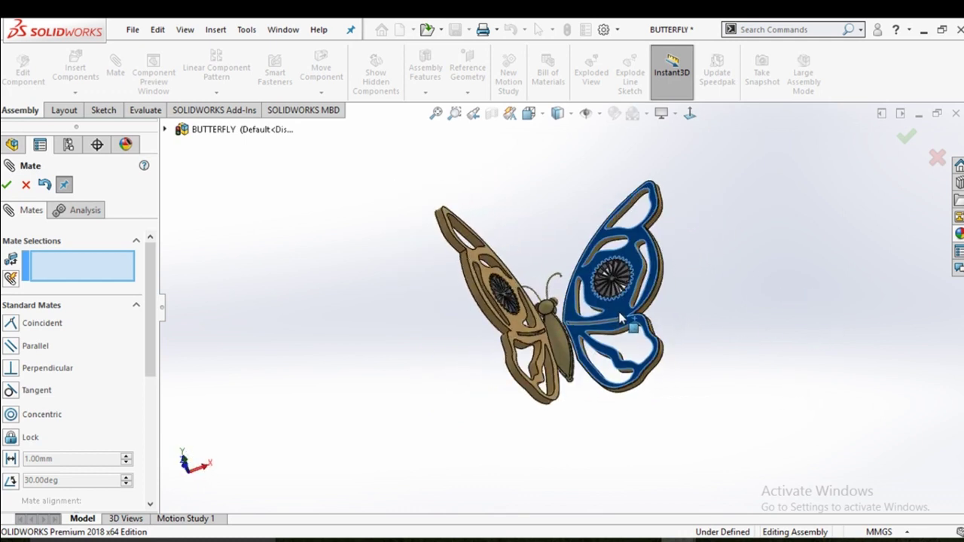
pyautogui.moveTo(628, 397)
pyautogui.mouseDown(button='middle')
pyautogui.moveTo(663, 338)
pyautogui.moveTo(696, 377)
pyautogui.moveTo(628, 415)
pyautogui.mouseUp(button='middle')
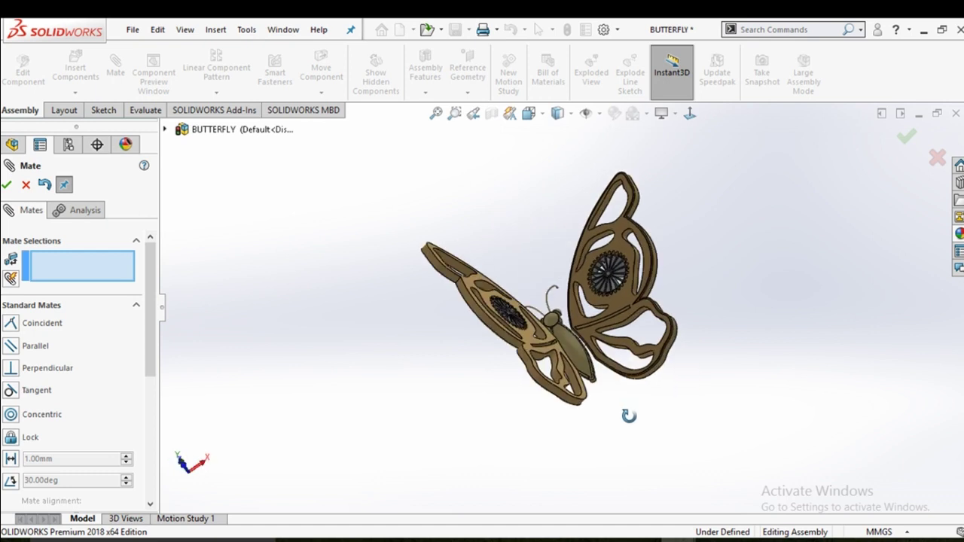
pyautogui.moveTo(525, 334); pyautogui.dragTo(482, 256)
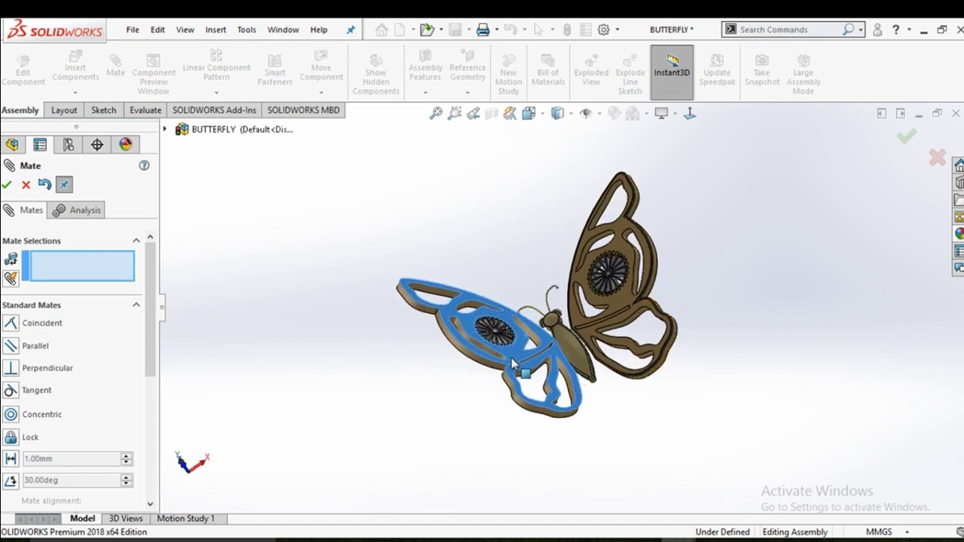
pyautogui.moveTo(482, 256)
pyautogui.mouseDown(button='middle')
pyautogui.moveTo(640, 397)
pyautogui.moveTo(729, 336)
pyautogui.moveTo(786, 439)
pyautogui.moveTo(764, 370)
pyautogui.moveTo(798, 439)
pyautogui.moveTo(743, 403)
pyautogui.moveTo(728, 334)
pyautogui.moveTo(640, 281)
pyautogui.moveTo(656, 427)
pyautogui.moveTo(684, 402)
pyautogui.moveTo(640, 384)
pyautogui.moveTo(603, 387)
pyautogui.moveTo(580, 331)
pyautogui.mouseUp(button='middle')
pyautogui.moveTo(559, 298)
pyautogui.mouseDown(button='middle')
pyautogui.moveTo(619, 249)
pyautogui.moveTo(631, 365)
pyautogui.moveTo(623, 328)
pyautogui.moveTo(594, 308)
pyautogui.moveTo(552, 351)
pyautogui.moveTo(557, 380)
pyautogui.mouseUp(button='middle')
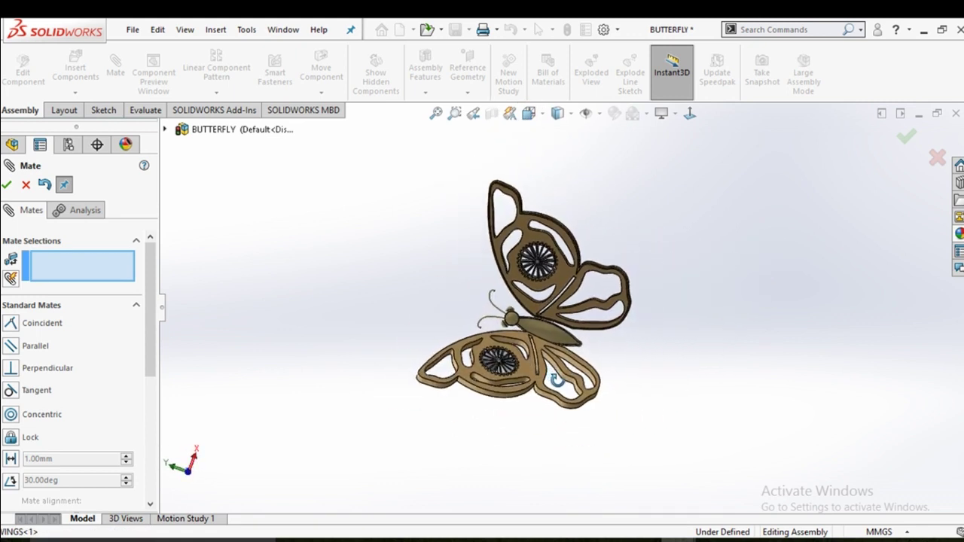
pyautogui.click(6, 187)
# Select the MID PART body component and open it as its own part document
pyautogui.moveTo(372, 316)
pyautogui.mouseDown(button='middle')
pyautogui.moveTo(402, 256)
pyautogui.moveTo(424, 325)
pyautogui.moveTo(420, 277)
pyautogui.moveTo(512, 224)
pyautogui.moveTo(406, 246)
pyautogui.moveTo(510, 295)
pyautogui.moveTo(522, 394)
pyautogui.moveTo(869, 470)
pyautogui.moveTo(695, 375)
pyautogui.mouseUp(button='middle')
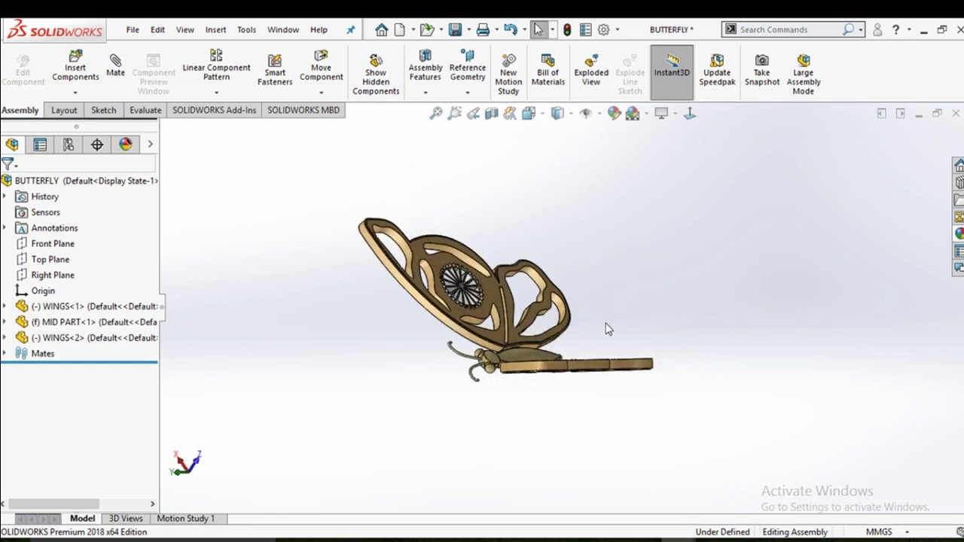
pyautogui.moveTo(594, 316)
pyautogui.mouseDown(button='middle')
pyautogui.moveTo(568, 329)
pyautogui.moveTo(530, 403)
pyautogui.moveTo(594, 338)
pyautogui.moveTo(632, 349)
pyautogui.moveTo(482, 223)
pyautogui.moveTo(488, 348)
pyautogui.mouseUp(button='middle')
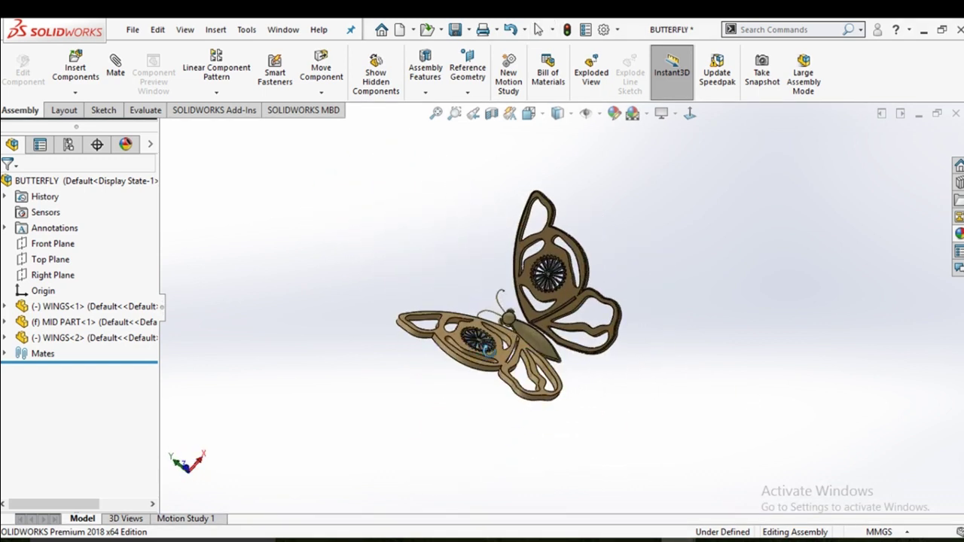
pyautogui.scroll(-3, 488, 348)
pyautogui.scroll(-2, 544, 305)
pyautogui.click(544, 306)
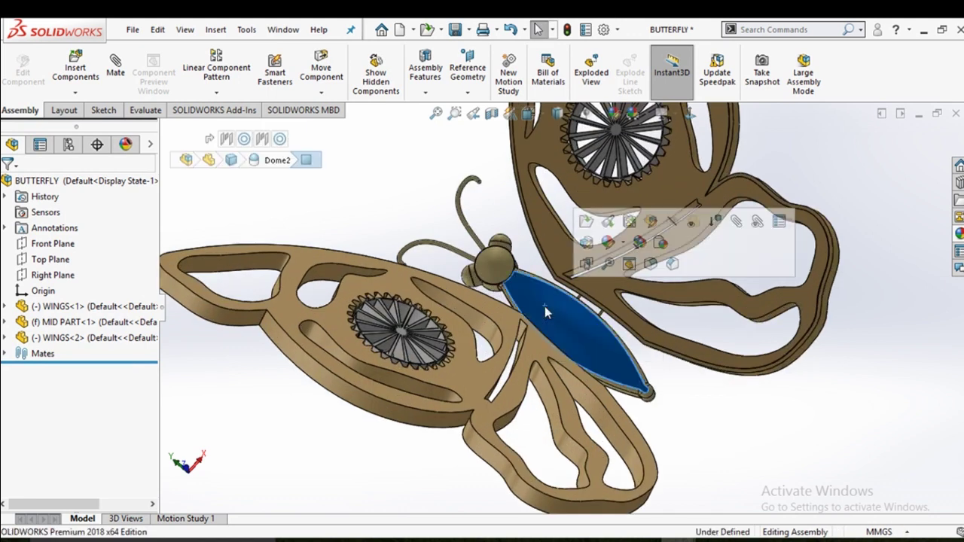
pyautogui.click(590, 223)
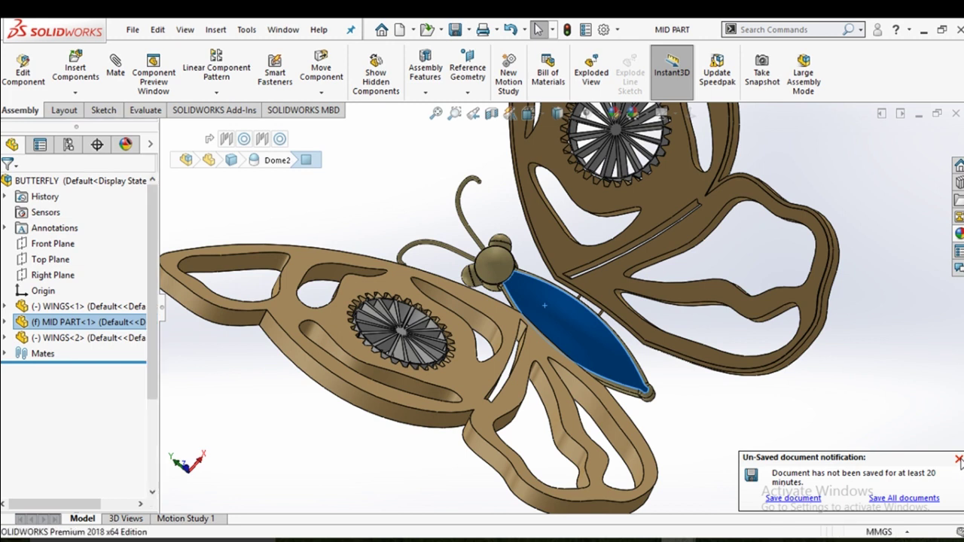
# Dismiss the unsaved-document notice and turn the body to face its Front Plane
pyautogui.moveTo(637, 366)
pyautogui.mouseDown(button='middle')
pyautogui.moveTo(643, 262)
pyautogui.moveTo(655, 273)
pyautogui.mouseUp(button='middle')
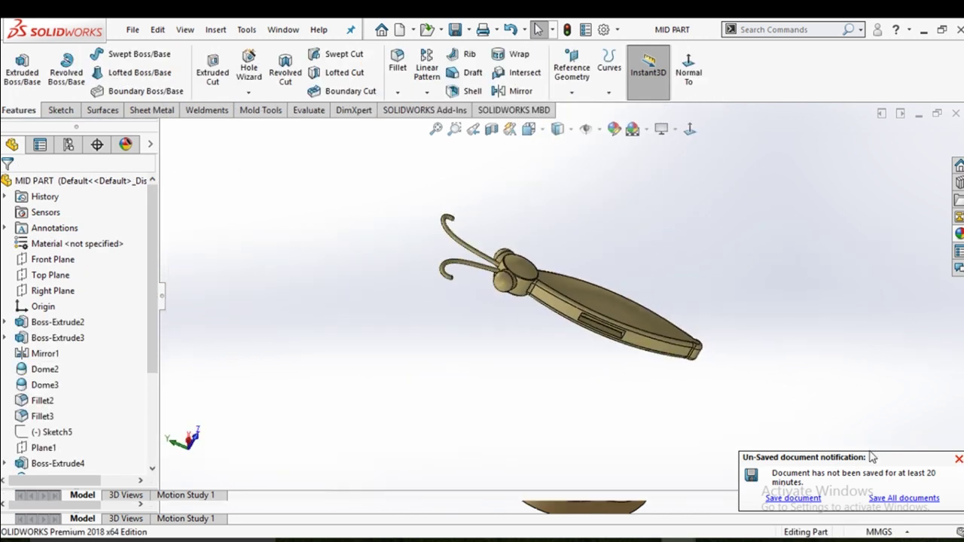
pyautogui.click(958, 458)
pyautogui.moveTo(530, 336)
pyautogui.mouseDown(button='middle')
pyautogui.moveTo(555, 224)
pyautogui.moveTo(568, 329)
pyautogui.moveTo(585, 266)
pyautogui.moveTo(584, 307)
pyautogui.moveTo(548, 428)
pyautogui.moveTo(546, 413)
pyautogui.mouseUp(button='middle')
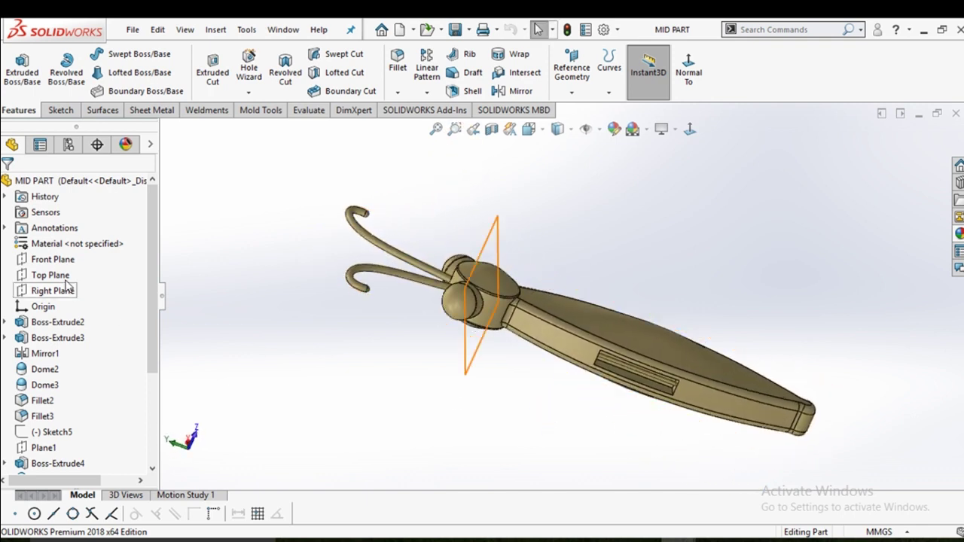
pyautogui.click(52, 259)
pyautogui.hotkey('ctrl', '8')
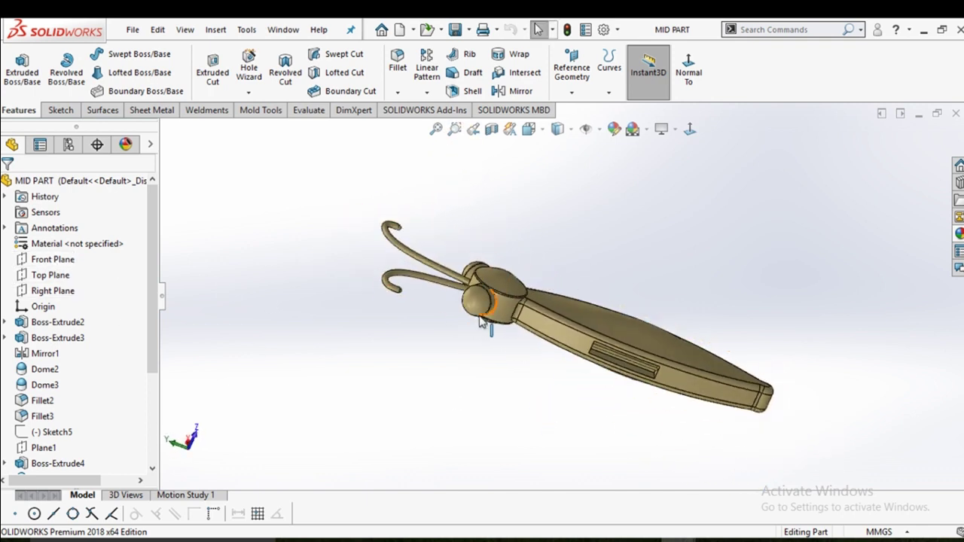
# Start Sketch18 on the Front Plane, viewed normal to and zoomed onto the body
pyautogui.click(47, 261)
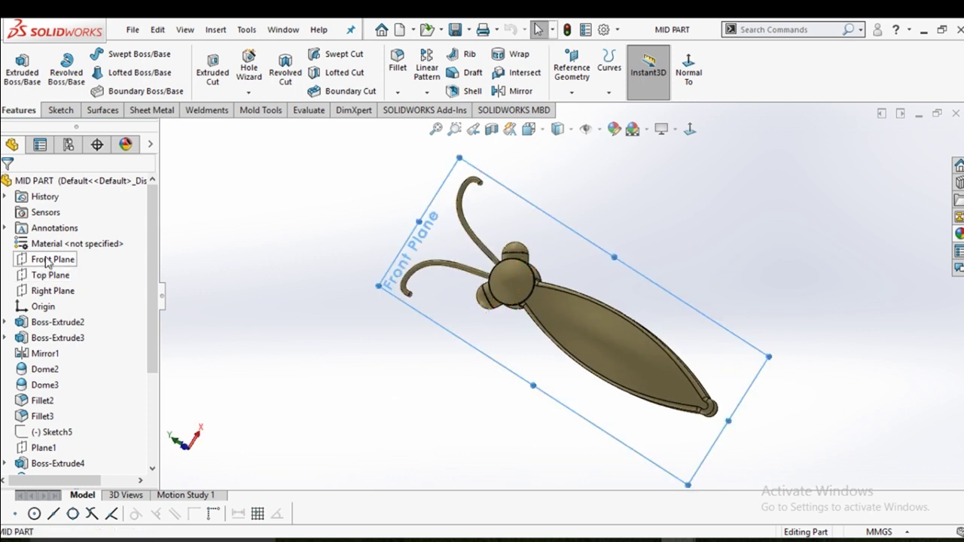
pyautogui.click(58, 238)
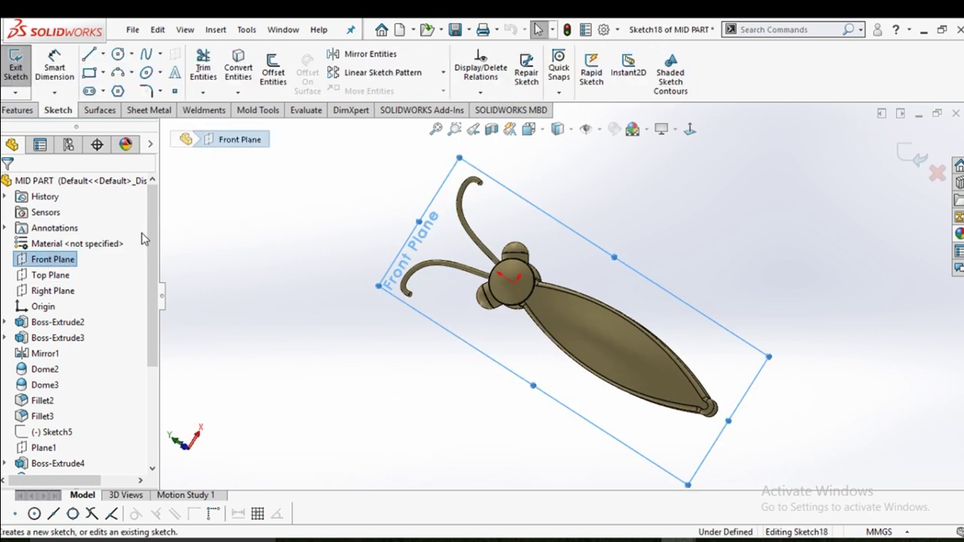
pyautogui.click(691, 129)
pyautogui.scroll(-1, 564, 283)
pyautogui.scroll(-2, 564, 279)
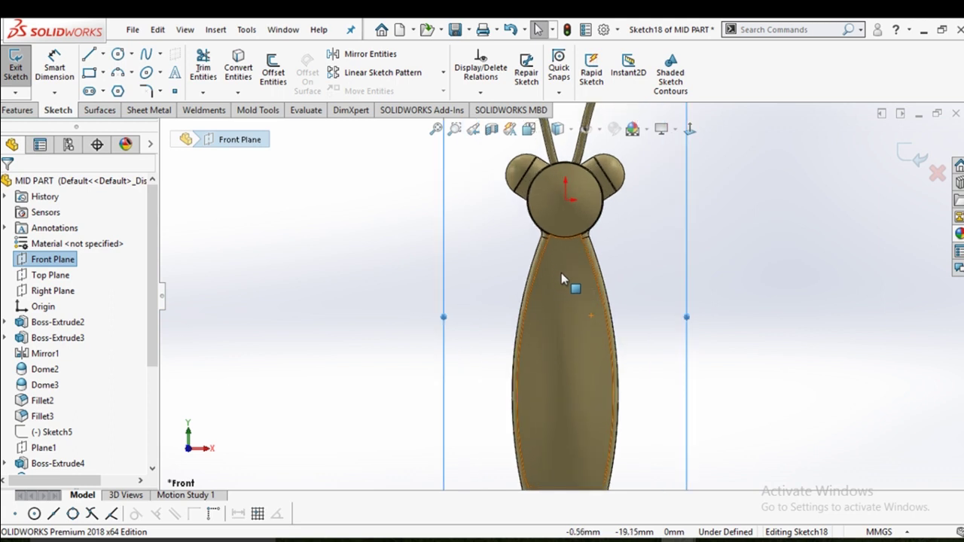
pyautogui.scroll(-1, 554, 270)
pyautogui.scroll(-1, 553, 270)
pyautogui.scroll(-1, 550, 273)
pyautogui.scroll(-1, 550, 273)
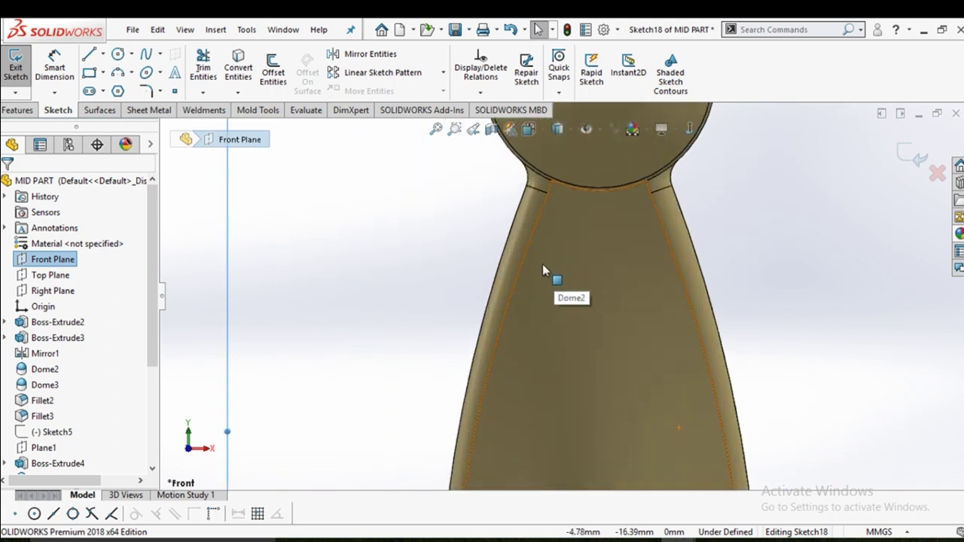
pyautogui.scroll(2, 602, 320)
pyautogui.scroll(-1, 656, 345)
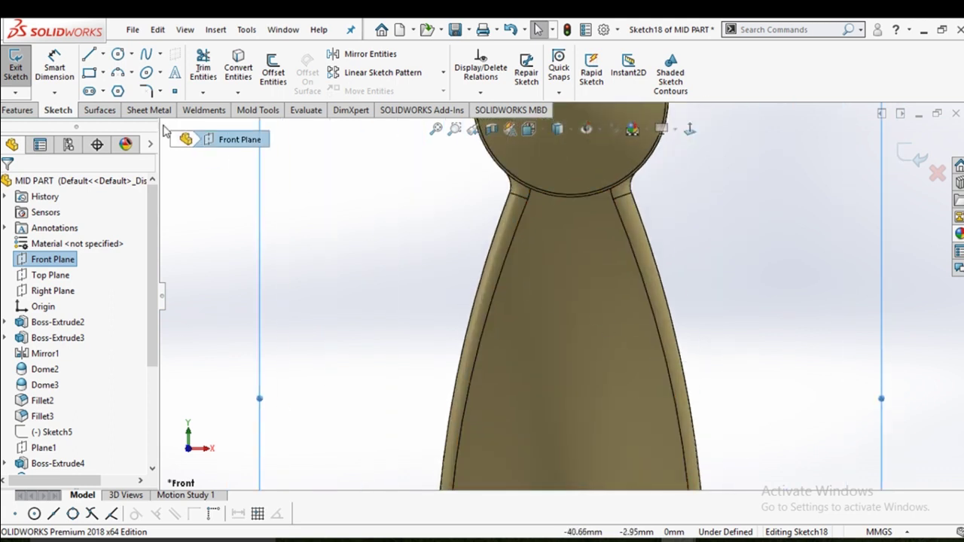
# Draw a construction centerline from the body's left edge outward
pyautogui.click(89, 74)
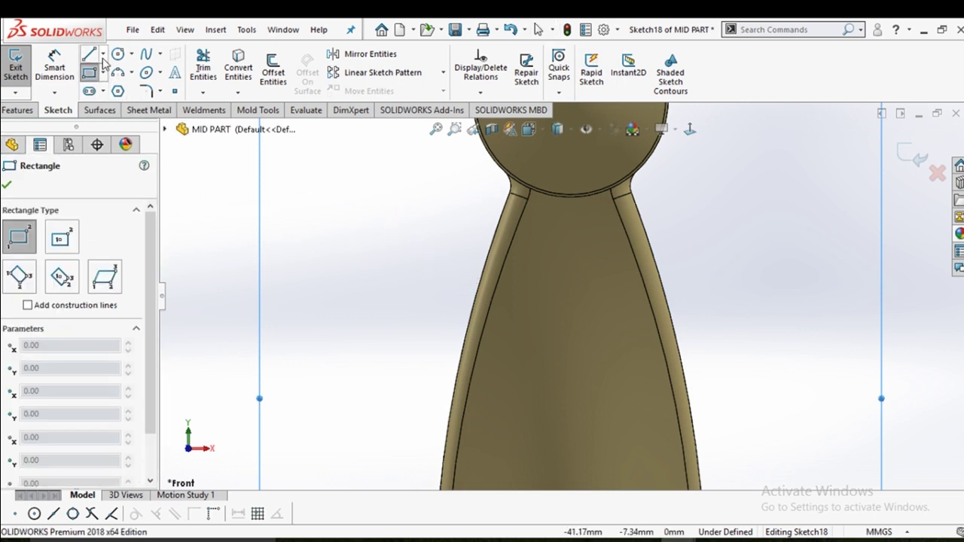
pyautogui.click(104, 54)
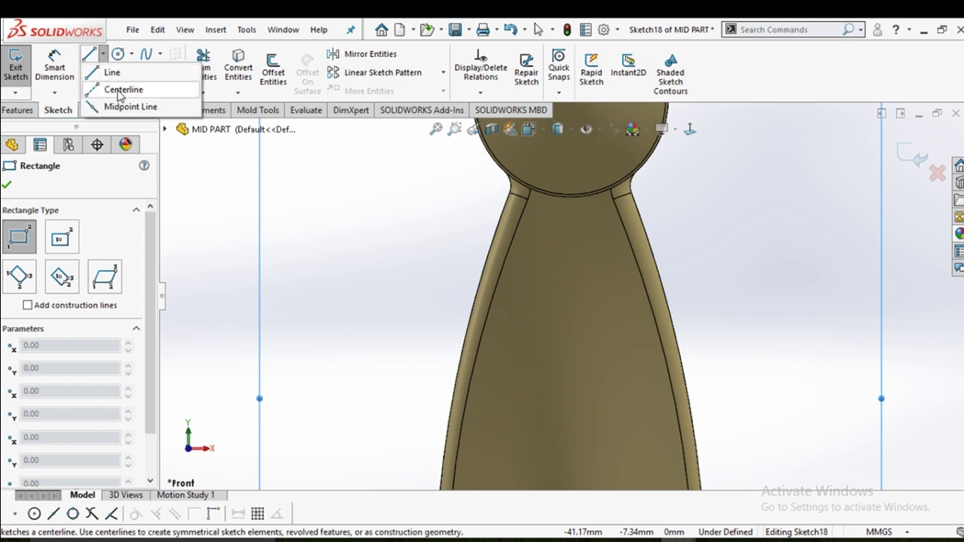
pyautogui.click(121, 86)
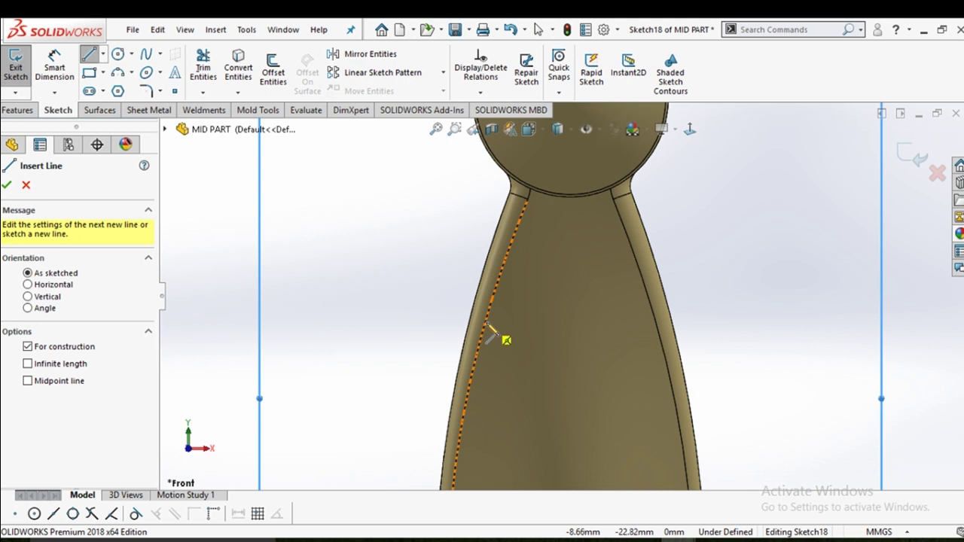
pyautogui.click(485, 328)
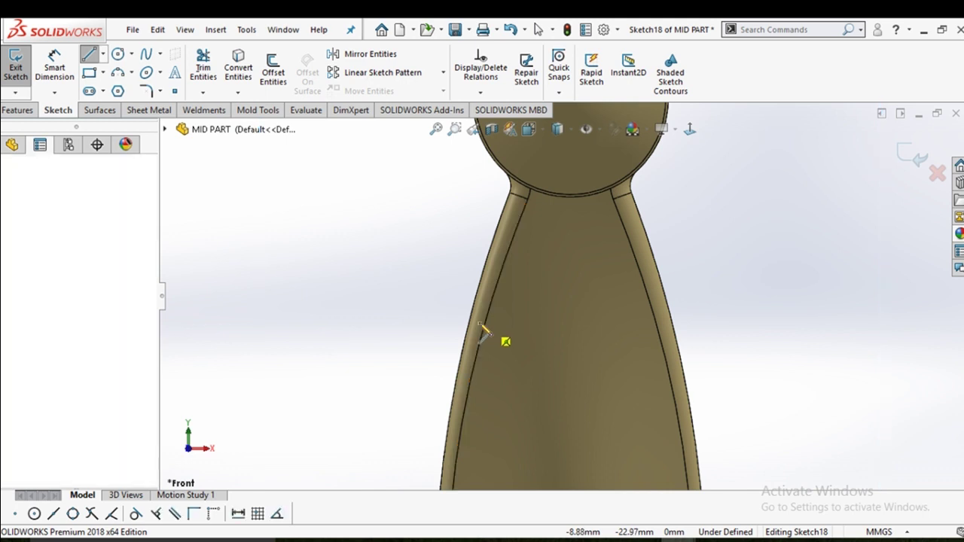
pyautogui.click(442, 301)
pyautogui.rightClick(441, 301)
pyautogui.click(469, 308)
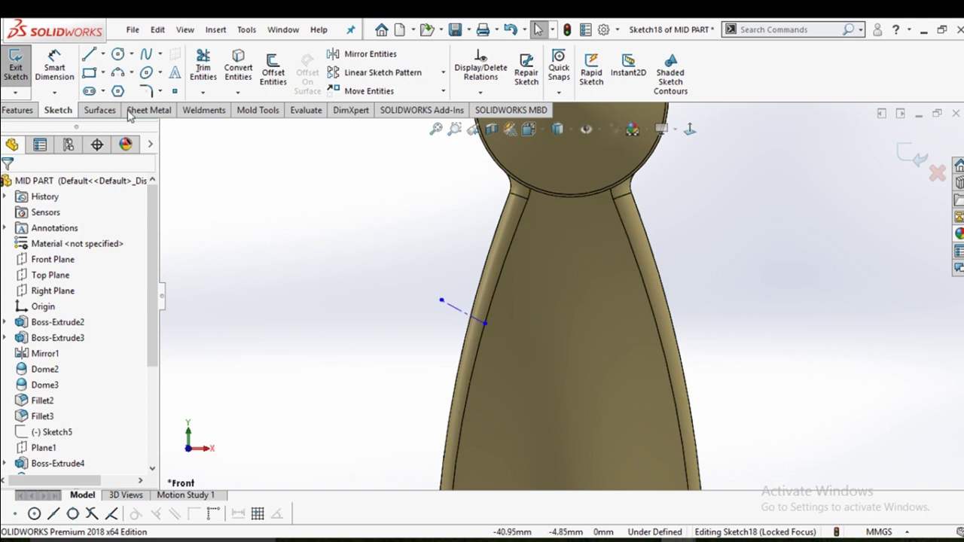
# Switch the rectangle tool to 3 Point Corner Rectangle, discarding a trial rectangle
pyautogui.click(89, 73)
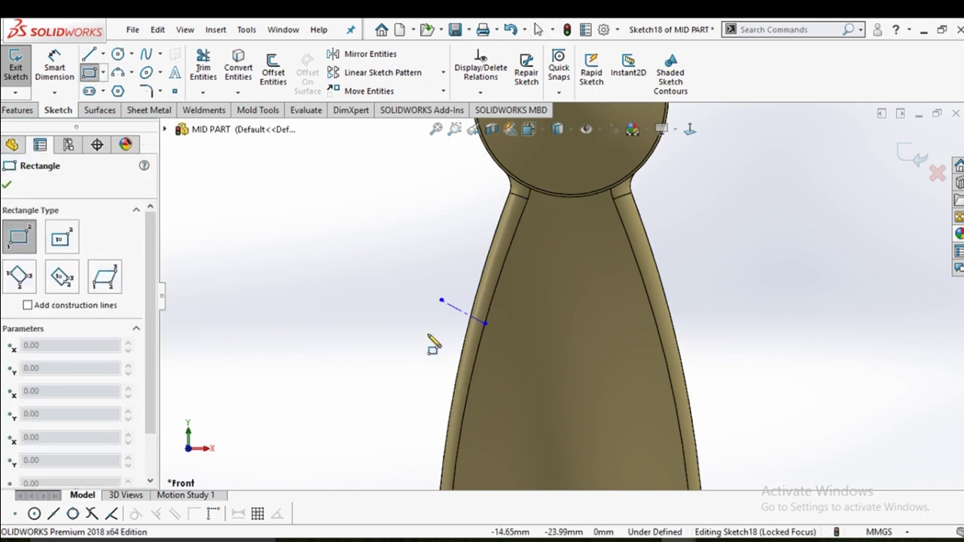
pyautogui.scroll(-3, 433, 343)
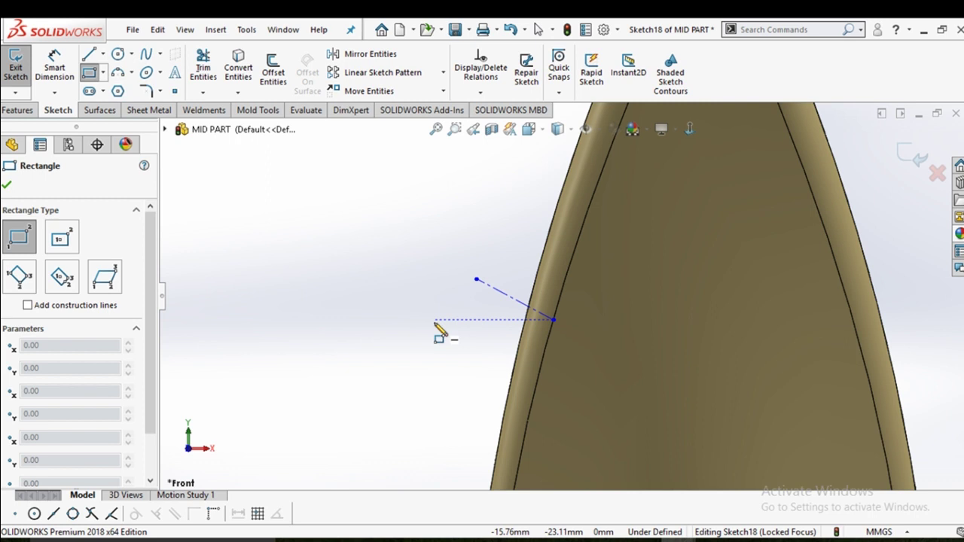
pyautogui.scroll(-1, 585, 333)
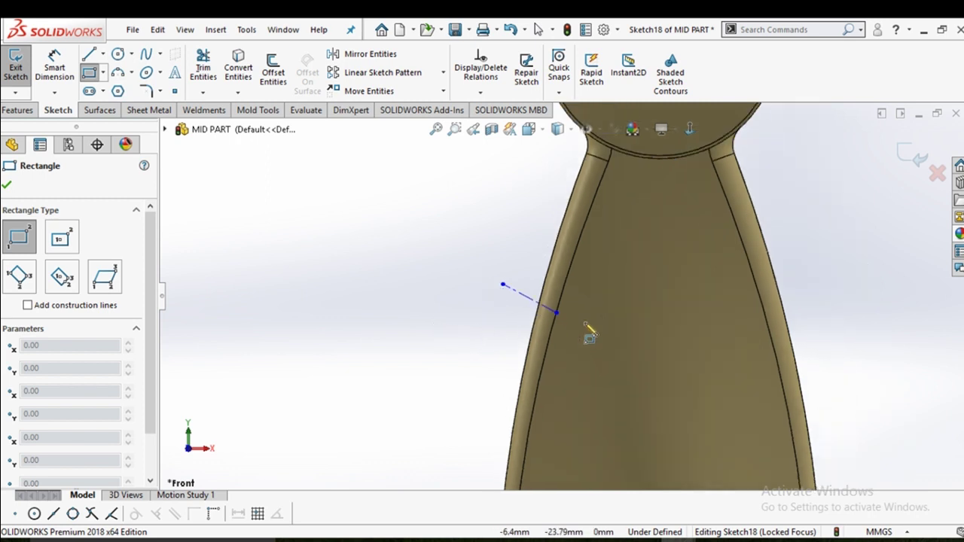
pyautogui.scroll(-1, 585, 334)
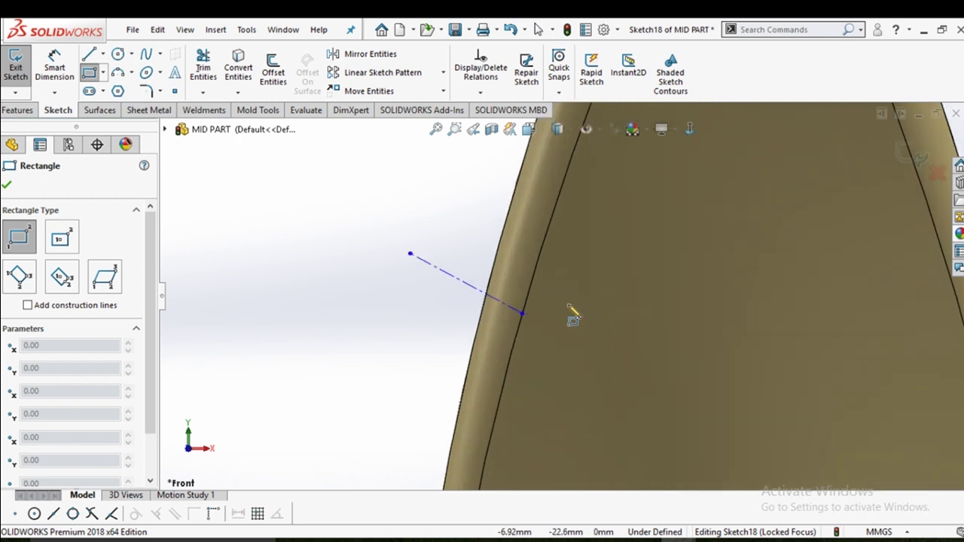
pyautogui.click(102, 75)
pyautogui.click(124, 125)
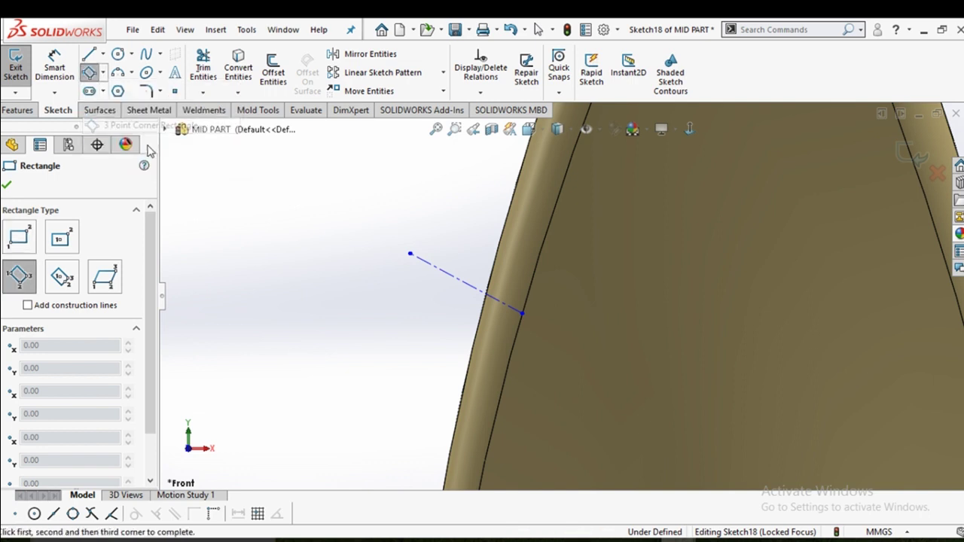
pyautogui.click(522, 310)
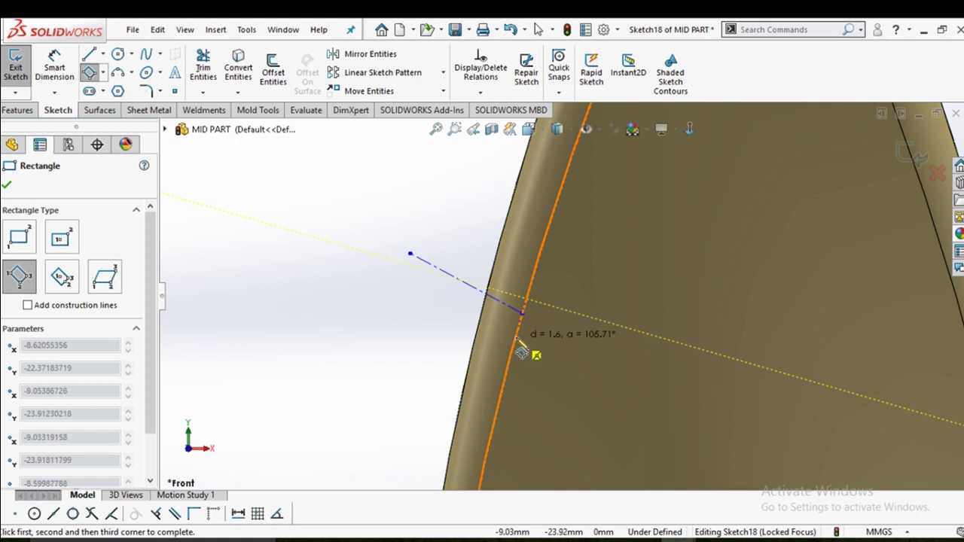
pyautogui.click(518, 341)
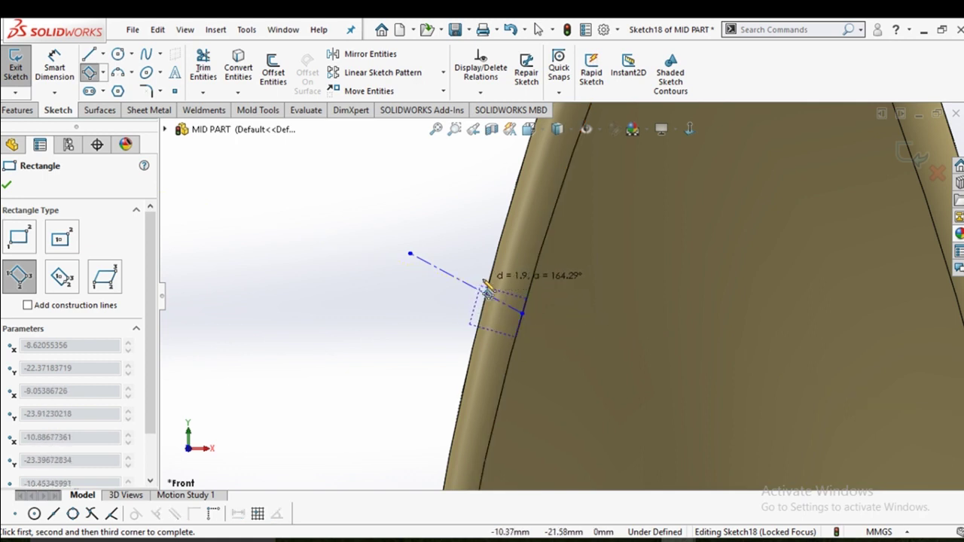
pyautogui.press('Escape')
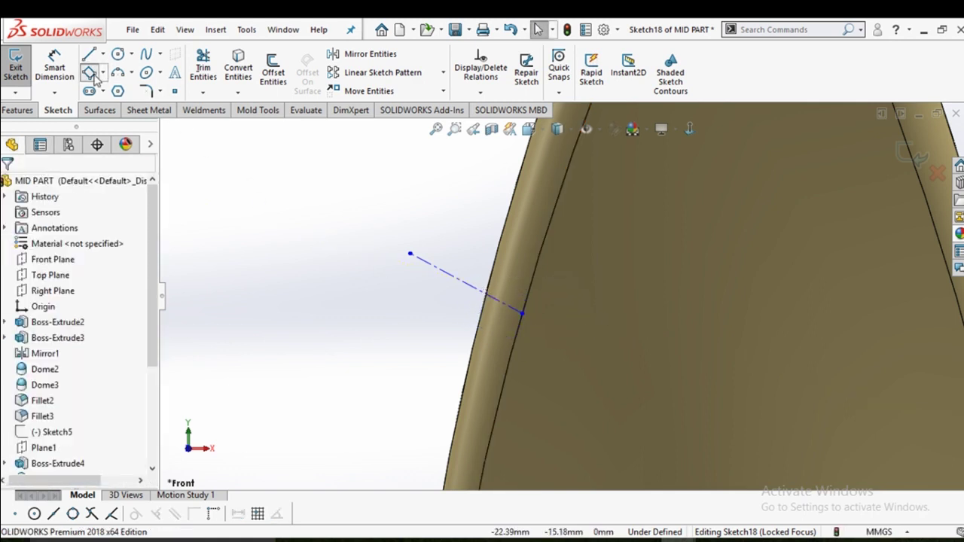
# Draw an angled 3-point rectangle at the upper left edge of the body
pyautogui.click(92, 76)
pyautogui.click(541, 283)
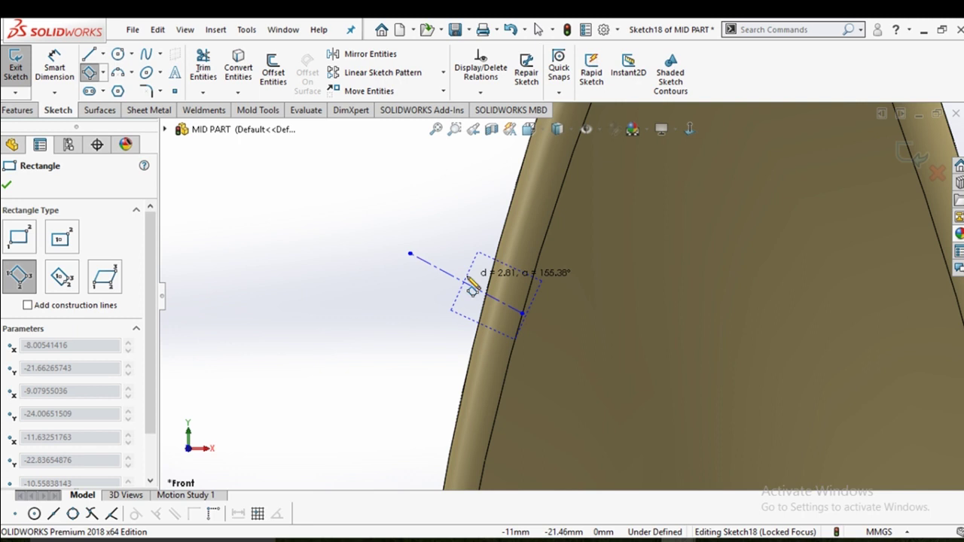
pyautogui.click(470, 284)
pyautogui.rightClick(467, 275)
pyautogui.click(497, 289)
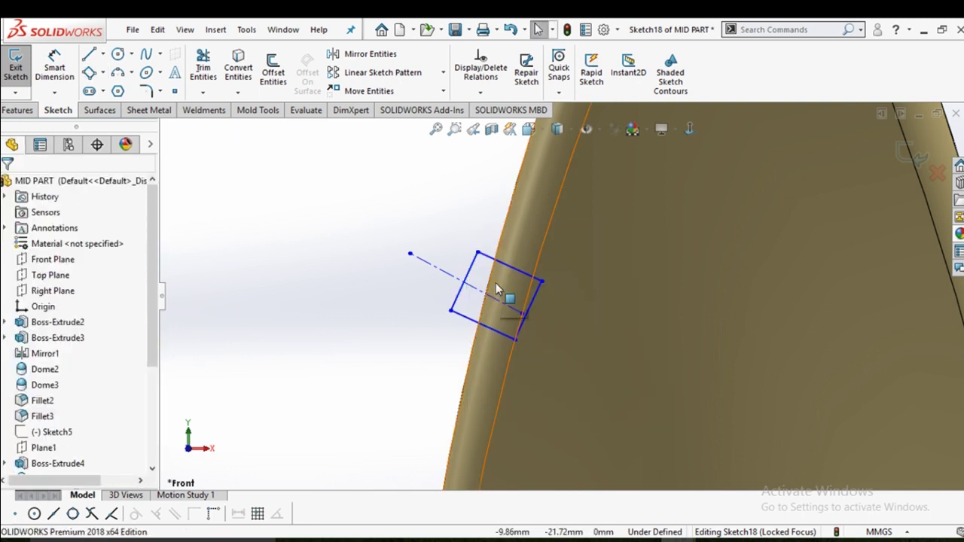
# Draw a second angled 3-point rectangle on the lower left body edge
pyautogui.scroll(3, 506, 299)
pyautogui.scroll(3, 554, 316)
pyautogui.scroll(2, 574, 400)
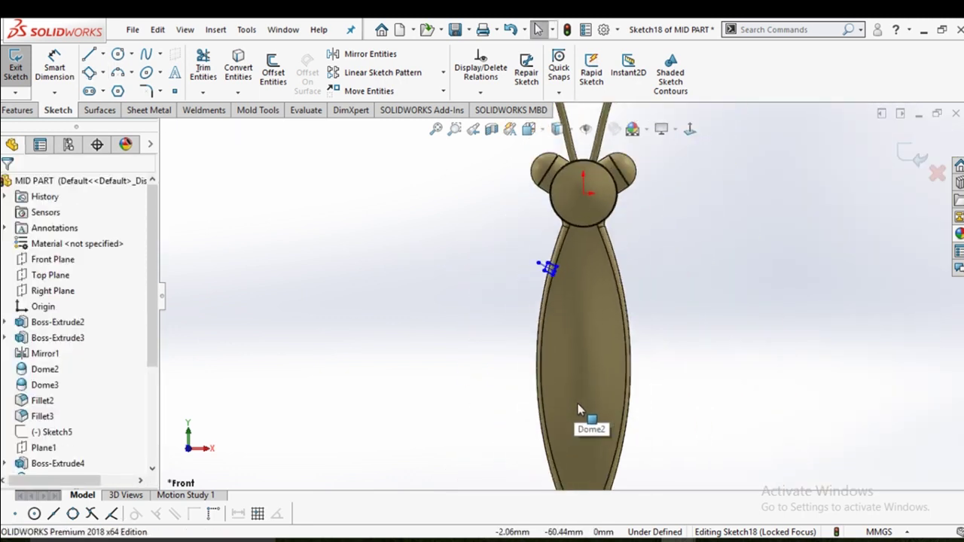
pyautogui.scroll(-2, 578, 411)
pyautogui.scroll(-1, 584, 413)
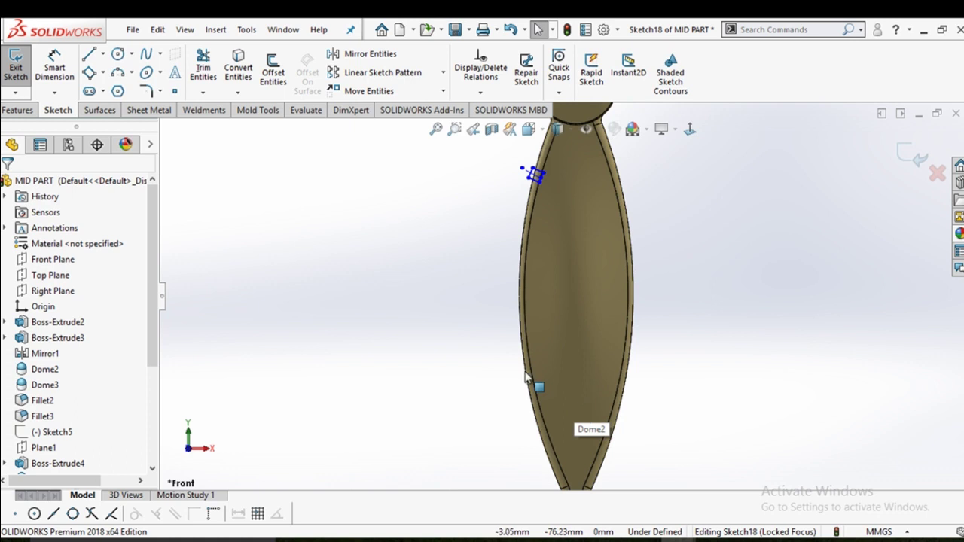
pyautogui.click(91, 76)
pyautogui.scroll(3, 565, 354)
pyautogui.scroll(-3, 579, 376)
pyautogui.scroll(-2, 554, 343)
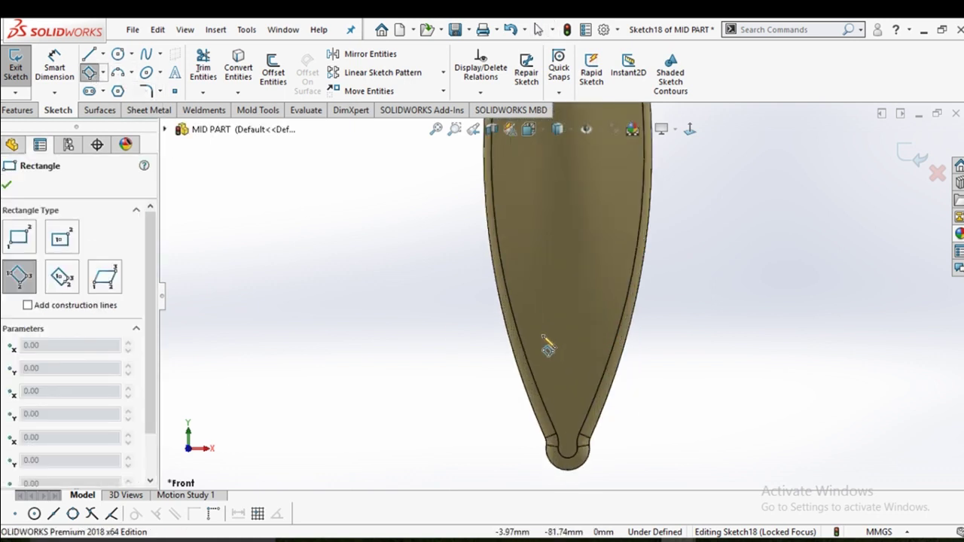
pyautogui.scroll(2, 527, 332)
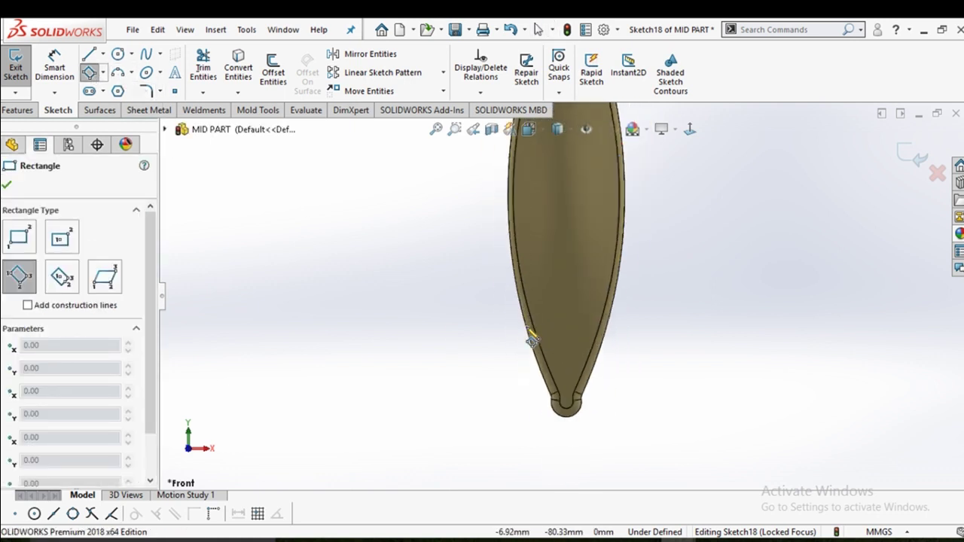
pyautogui.scroll(1, 539, 333)
pyautogui.scroll(-2, 552, 310)
pyautogui.scroll(-2, 542, 310)
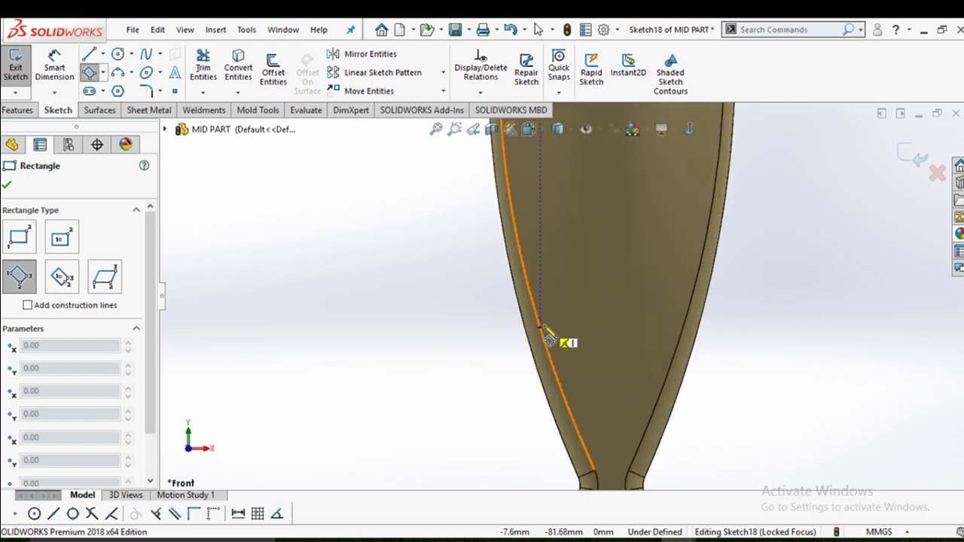
pyautogui.click(543, 330)
pyautogui.scroll(-2, 555, 351)
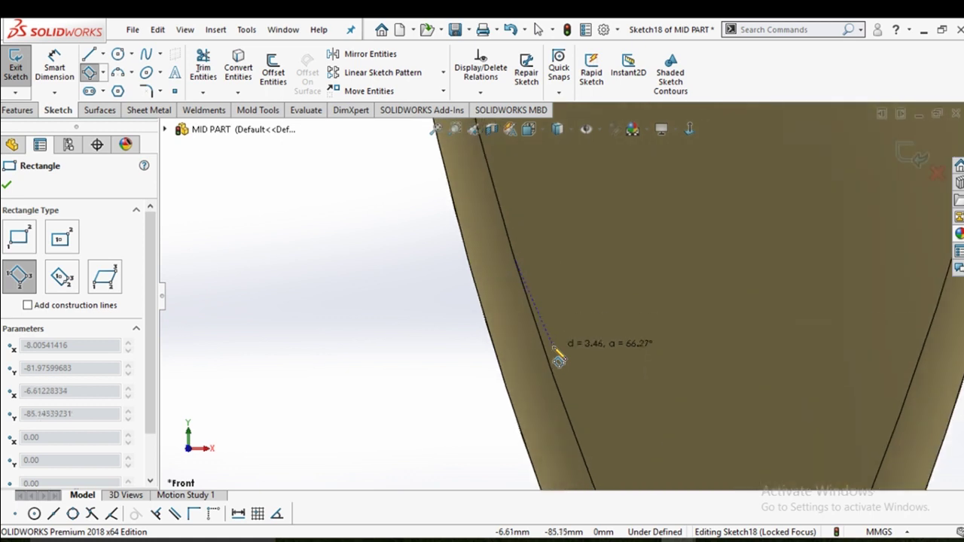
pyautogui.click(557, 343)
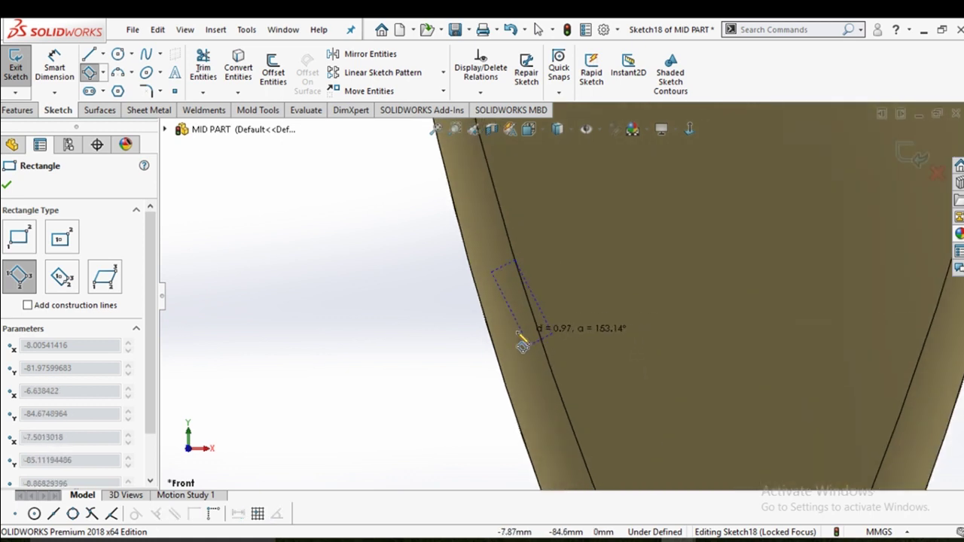
pyautogui.click(467, 351)
pyautogui.rightClick(464, 347)
pyautogui.click(509, 359)
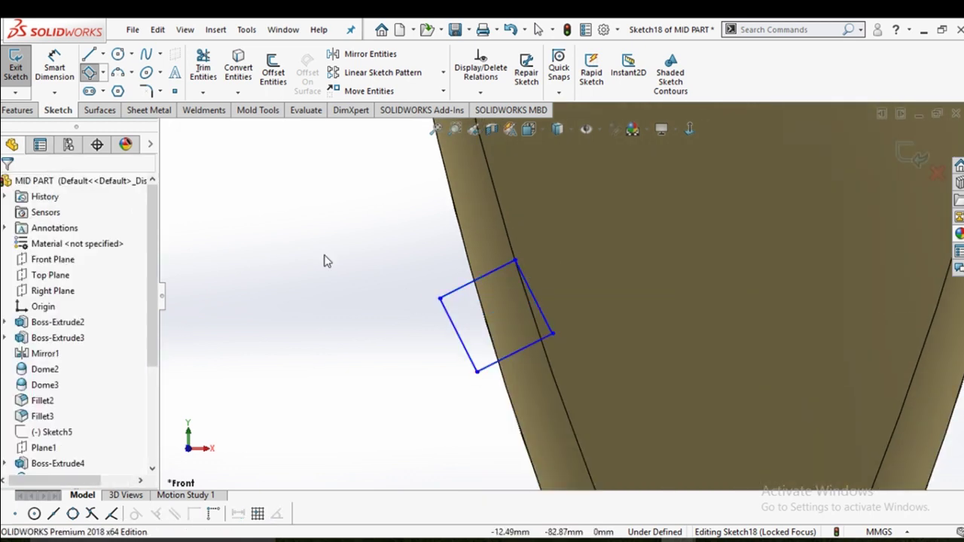
# Add a vertical construction centerline from the head's centre down the body
pyautogui.click(103, 54)
pyautogui.click(122, 88)
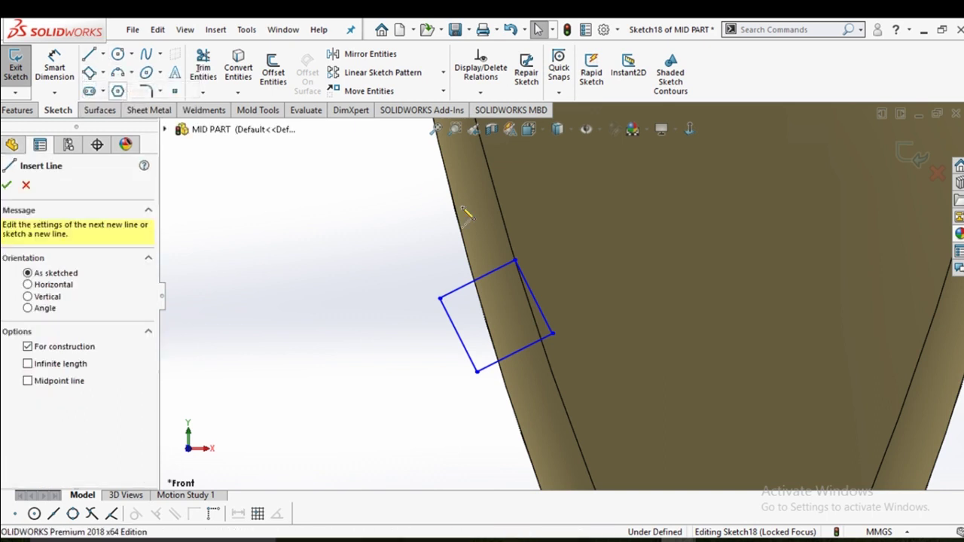
pyautogui.scroll(3, 561, 297)
pyautogui.scroll(3, 625, 269)
pyautogui.scroll(2, 613, 226)
pyautogui.scroll(-2, 497, 269)
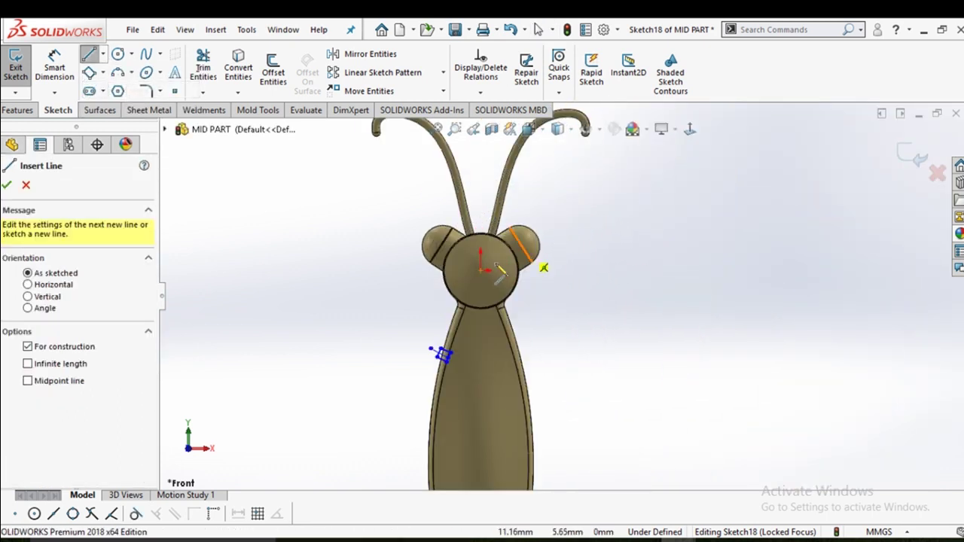
pyautogui.click(481, 270)
pyautogui.click(481, 369)
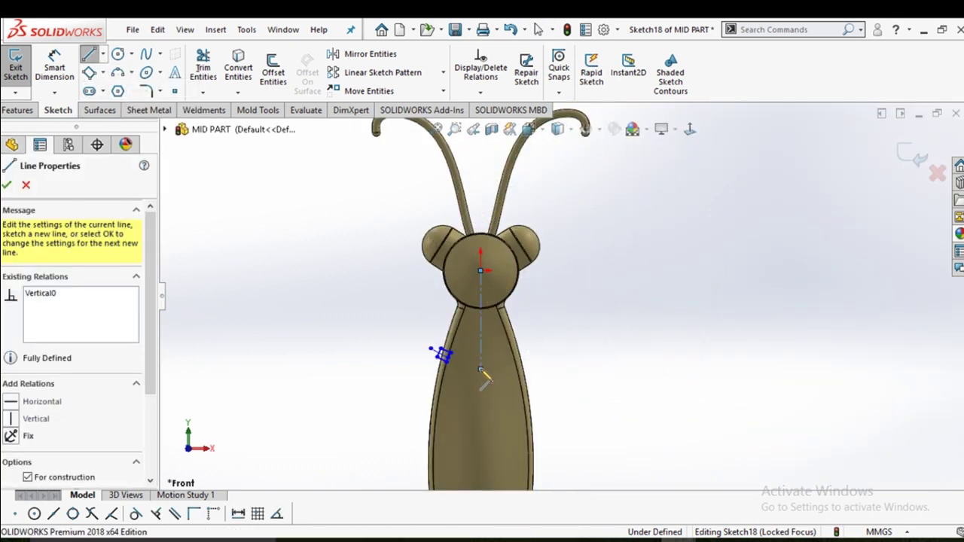
pyautogui.rightClick(488, 378)
pyautogui.click(526, 380)
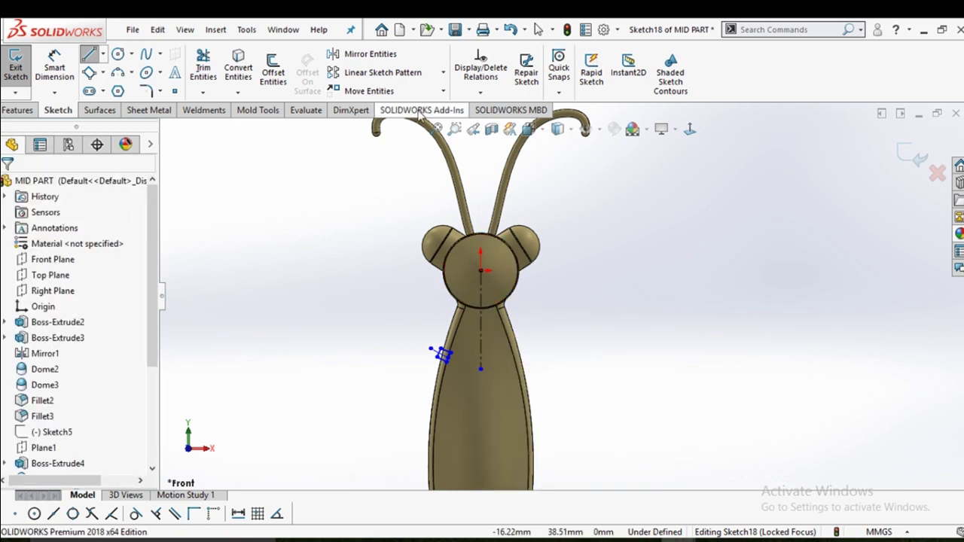
# Mirror both angled rectangles onto the right edge about the vertical centerline
pyautogui.click(395, 57)
pyautogui.scroll(-2, 452, 355)
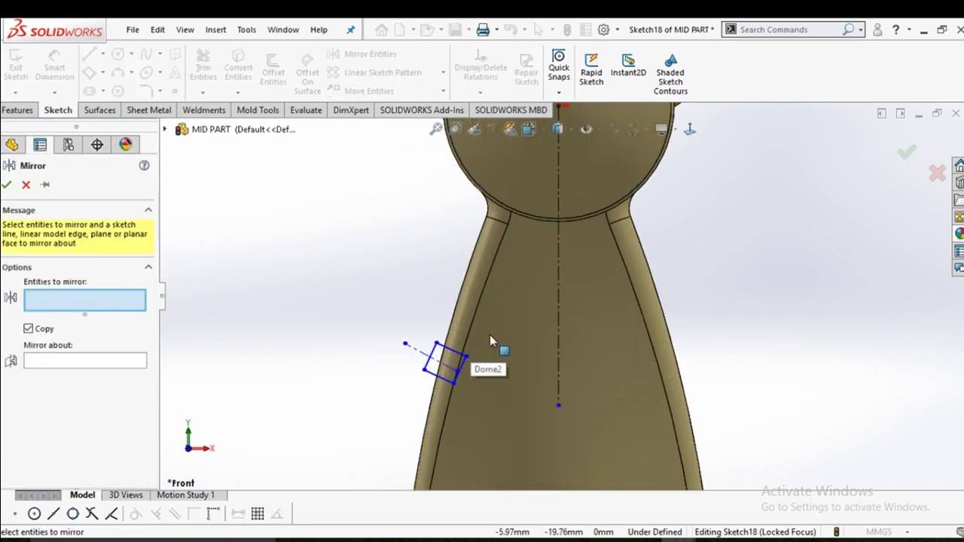
pyautogui.moveTo(505, 425); pyautogui.dragTo(506, 426)
pyautogui.scroll(2, 507, 427)
pyautogui.scroll(3, 507, 426)
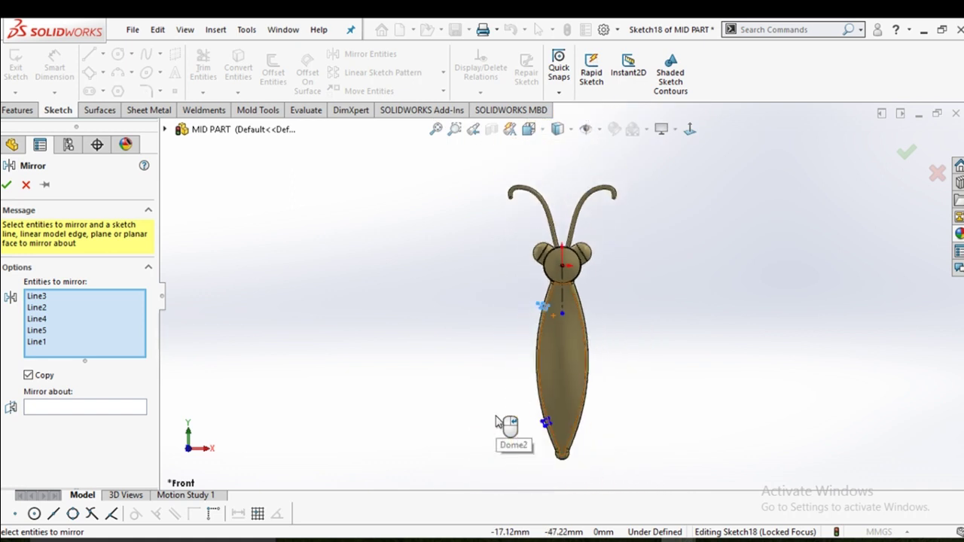
pyautogui.scroll(-3, 553, 376)
pyautogui.scroll(-2, 660, 343)
pyautogui.moveTo(737, 394); pyautogui.dragTo(737, 394)
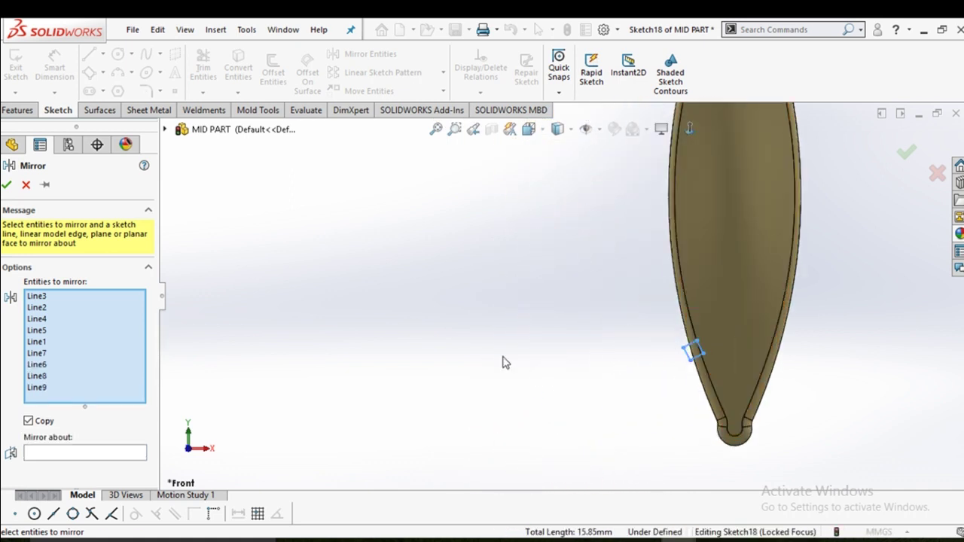
pyautogui.click(107, 452)
pyautogui.scroll(3, 457, 362)
pyautogui.scroll(-2, 492, 322)
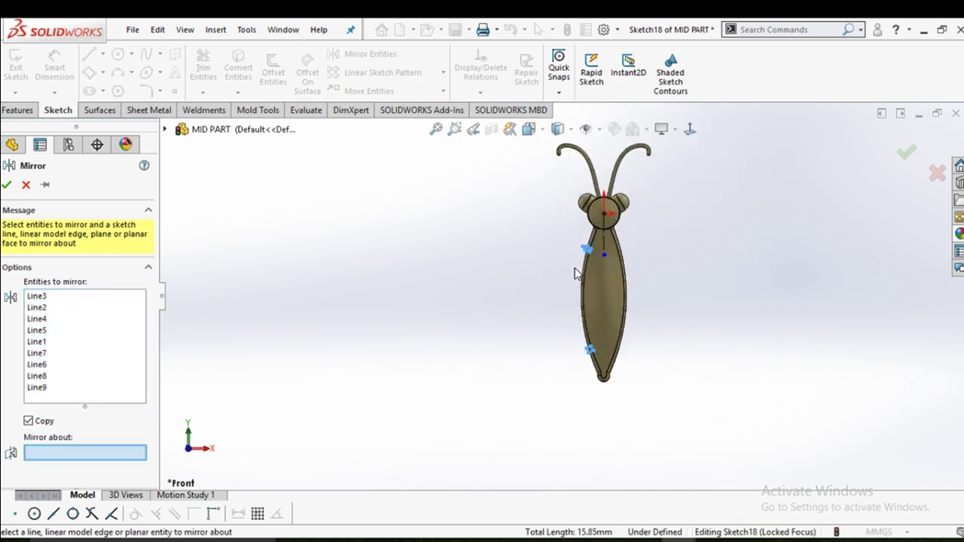
pyautogui.scroll(-3, 610, 256)
pyautogui.scroll(-2, 616, 246)
pyautogui.click(567, 249)
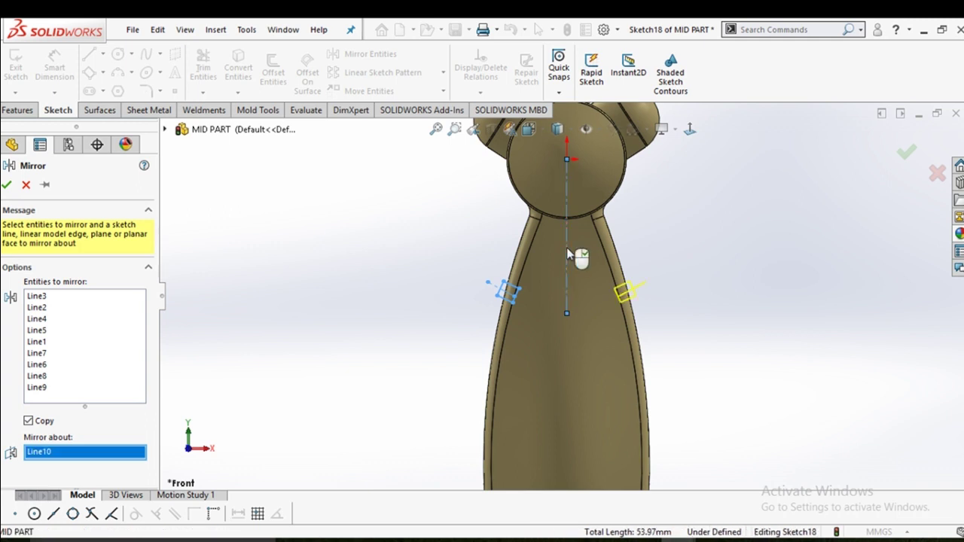
pyautogui.press('Return')
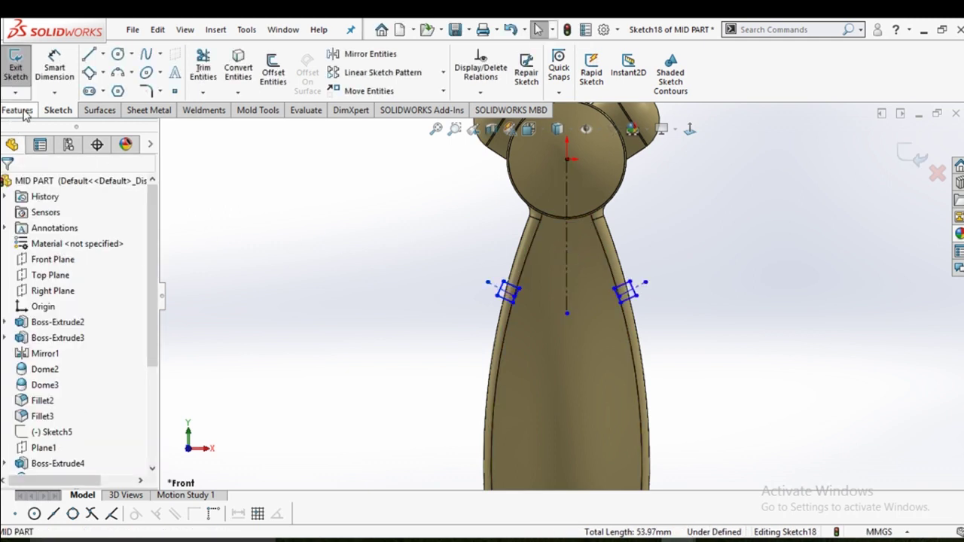
pyautogui.click(22, 111)
# Cut the rectangle sketch into the body as a 4 mm Mid Plane extruded cut
pyautogui.click(202, 71)
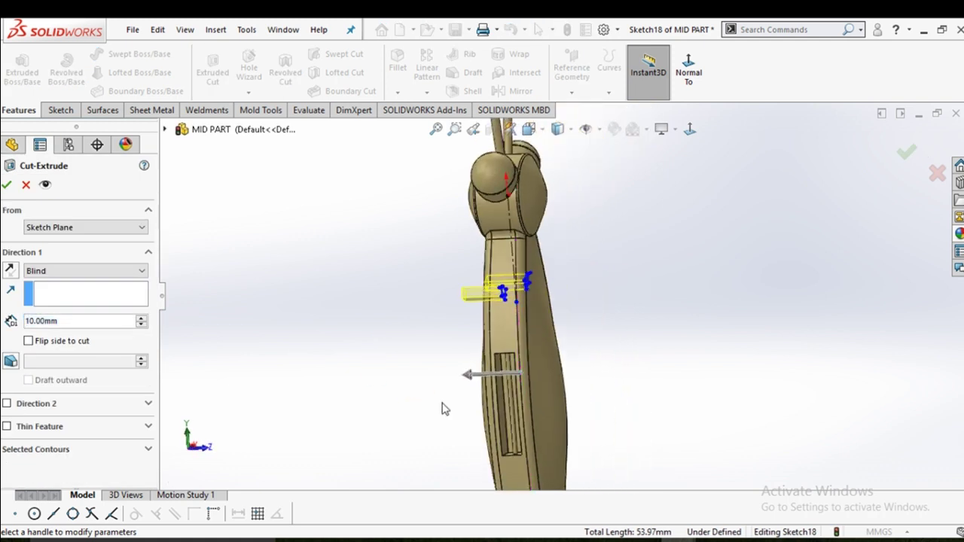
pyautogui.click(83, 272)
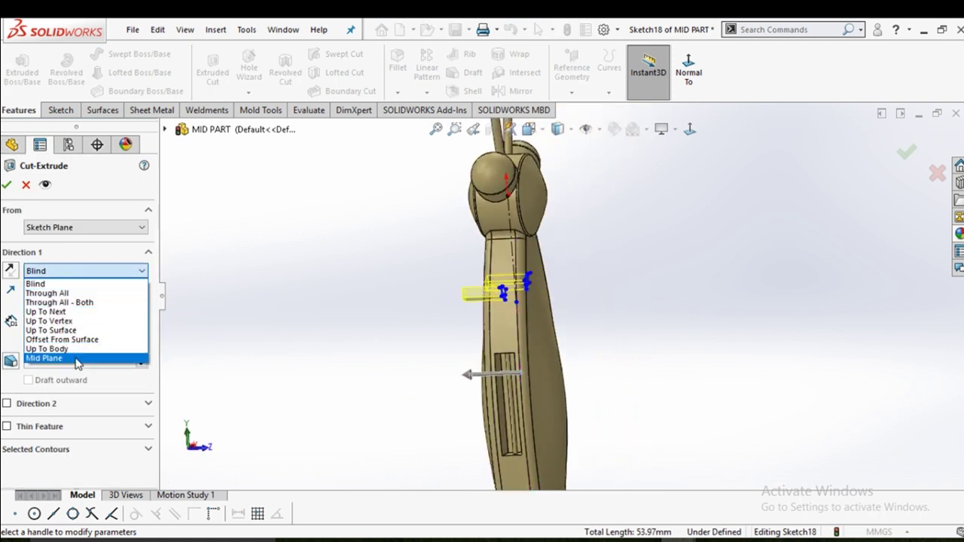
pyautogui.click(76, 360)
pyautogui.scroll(-3, 520, 320)
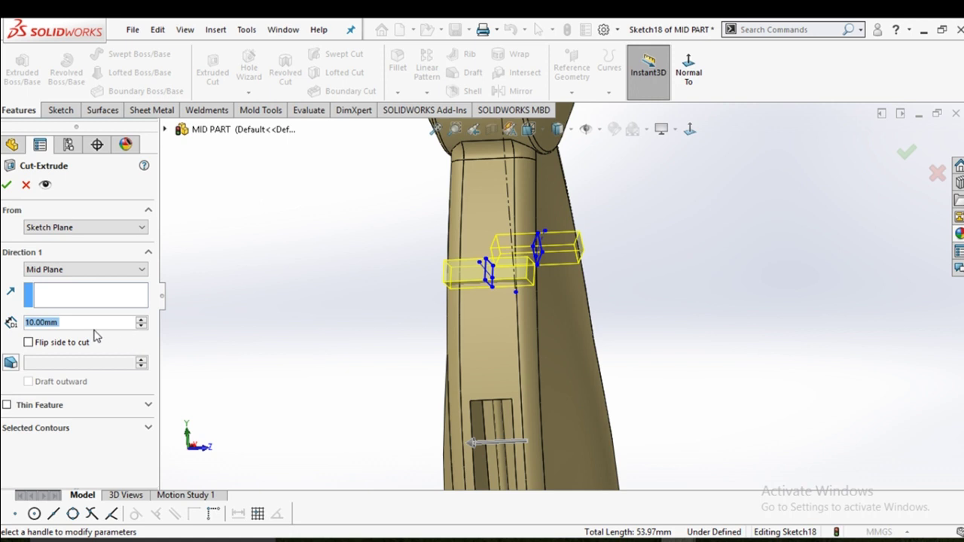
pyautogui.write('4')
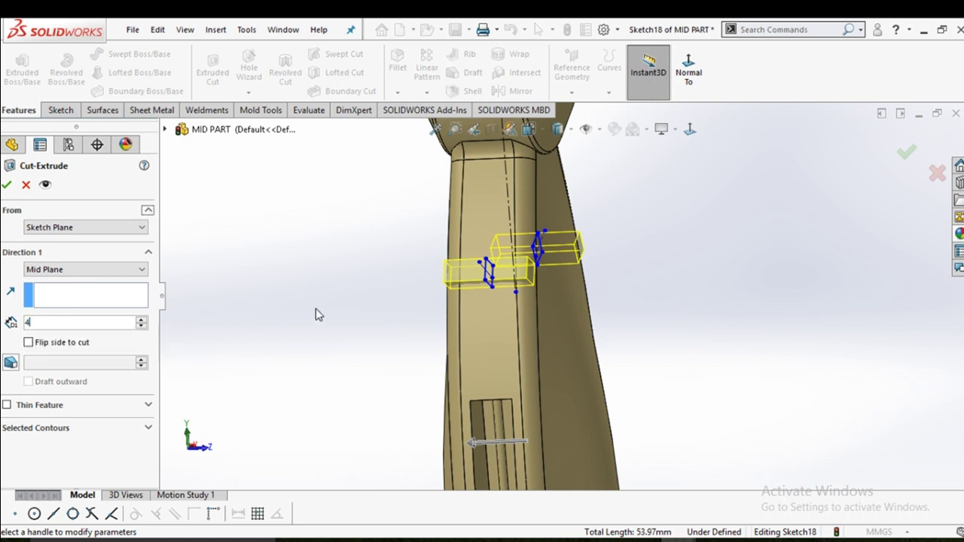
pyautogui.press('Return')
pyautogui.click(7, 186)
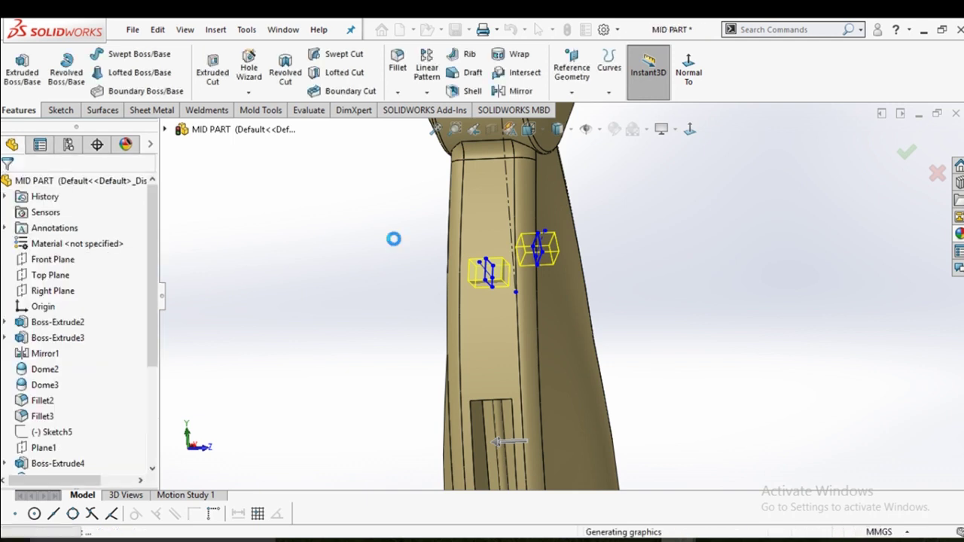
# Inspect the new rectangular slots from several angles, then switch to the LEG part window
pyautogui.moveTo(426, 269)
pyautogui.mouseDown(button='middle')
pyautogui.moveTo(480, 286)
pyautogui.moveTo(483, 305)
pyautogui.mouseUp(button='middle')
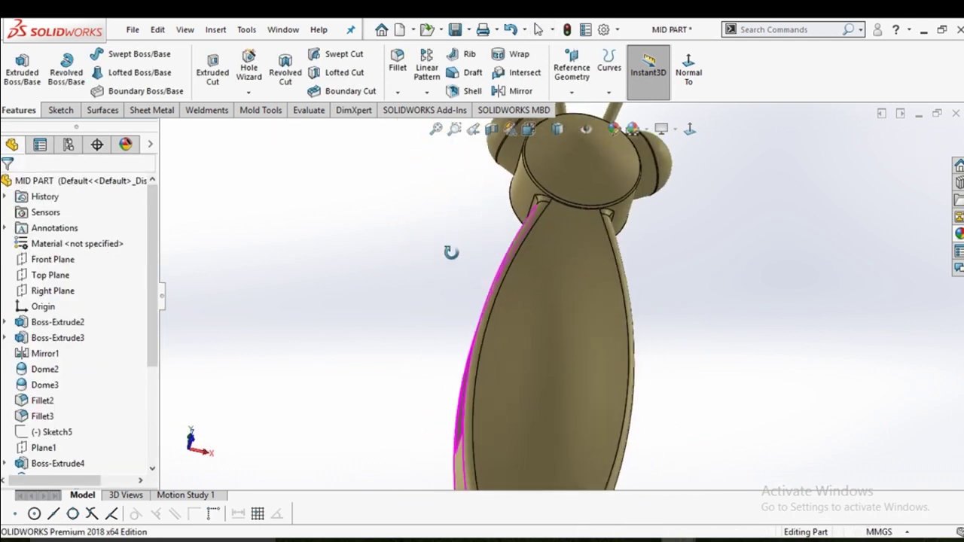
pyautogui.scroll(-2, 483, 305)
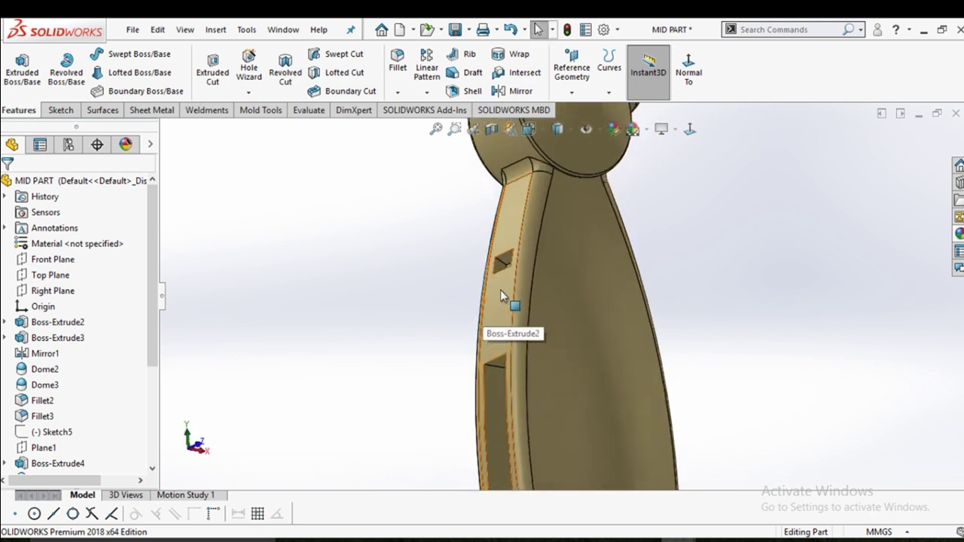
pyautogui.scroll(-3, 500, 289)
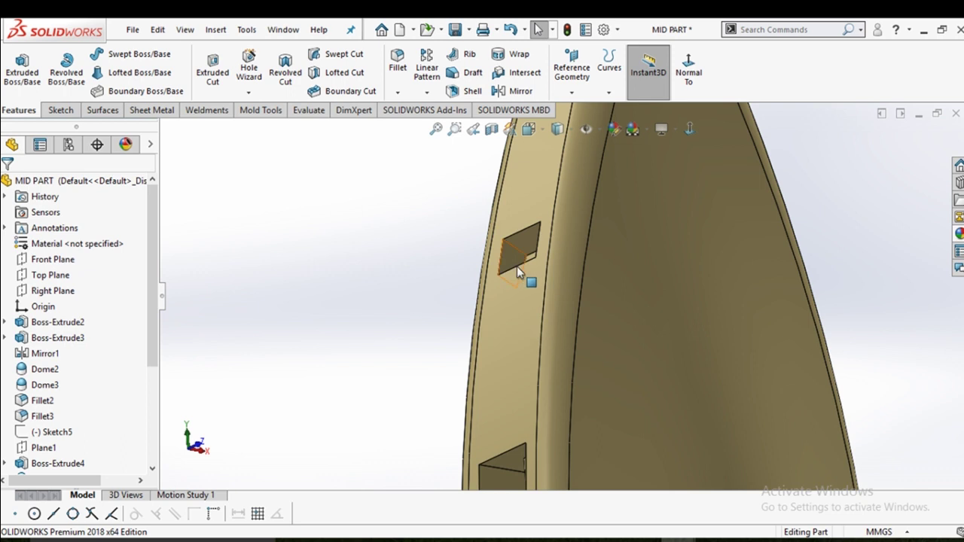
pyautogui.moveTo(517, 265)
pyautogui.mouseDown(button='middle')
pyautogui.moveTo(517, 236)
pyautogui.moveTo(507, 240)
pyautogui.mouseUp(button='middle')
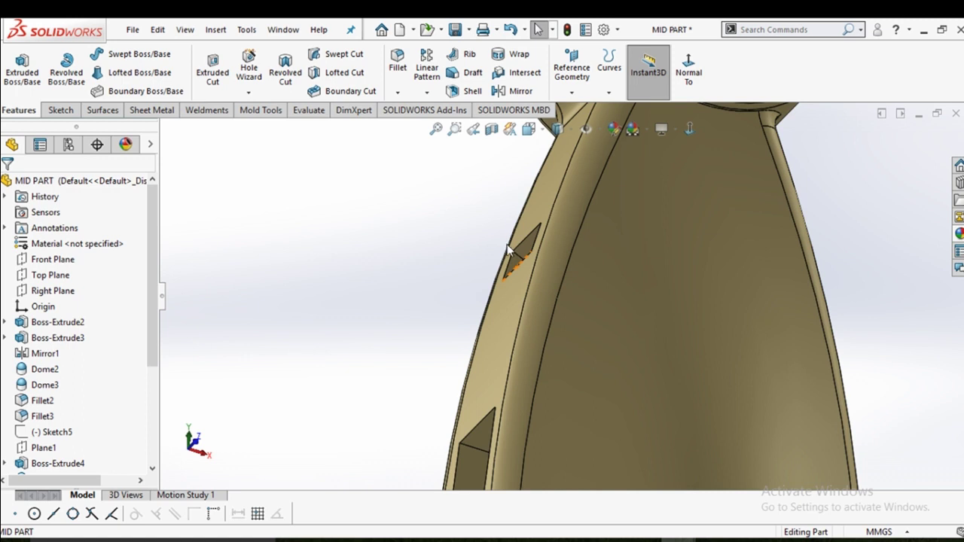
pyautogui.moveTo(508, 251)
pyautogui.mouseDown(button='middle')
pyautogui.moveTo(501, 265)
pyautogui.moveTo(487, 232)
pyautogui.moveTo(507, 200)
pyautogui.moveTo(464, 200)
pyautogui.moveTo(490, 243)
pyautogui.moveTo(560, 279)
pyautogui.moveTo(574, 306)
pyautogui.moveTo(562, 336)
pyautogui.moveTo(537, 294)
pyautogui.moveTo(570, 280)
pyautogui.moveTo(595, 281)
pyautogui.moveTo(611, 314)
pyautogui.moveTo(555, 258)
pyautogui.moveTo(613, 318)
pyautogui.moveTo(570, 295)
pyautogui.moveTo(580, 317)
pyautogui.moveTo(582, 304)
pyautogui.moveTo(564, 317)
pyautogui.moveTo(548, 303)
pyautogui.moveTo(568, 332)
pyautogui.moveTo(572, 320)
pyautogui.moveTo(510, 311)
pyautogui.mouseUp(button='middle')
pyautogui.scroll(-3, 611, 323)
pyautogui.scroll(2, 545, 294)
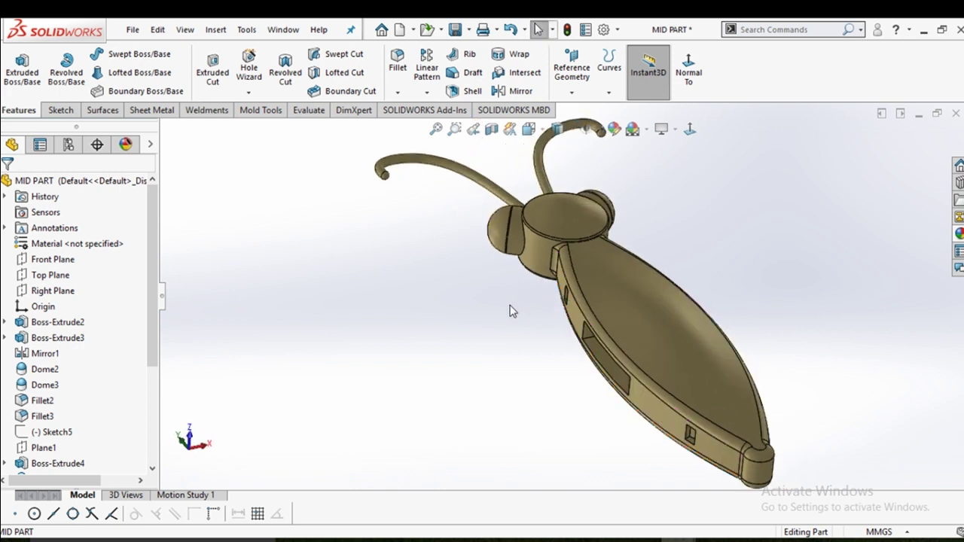
pyautogui.scroll(2, 578, 310)
pyautogui.moveTo(579, 311); pyautogui.dragTo(611, 377, button='middle')
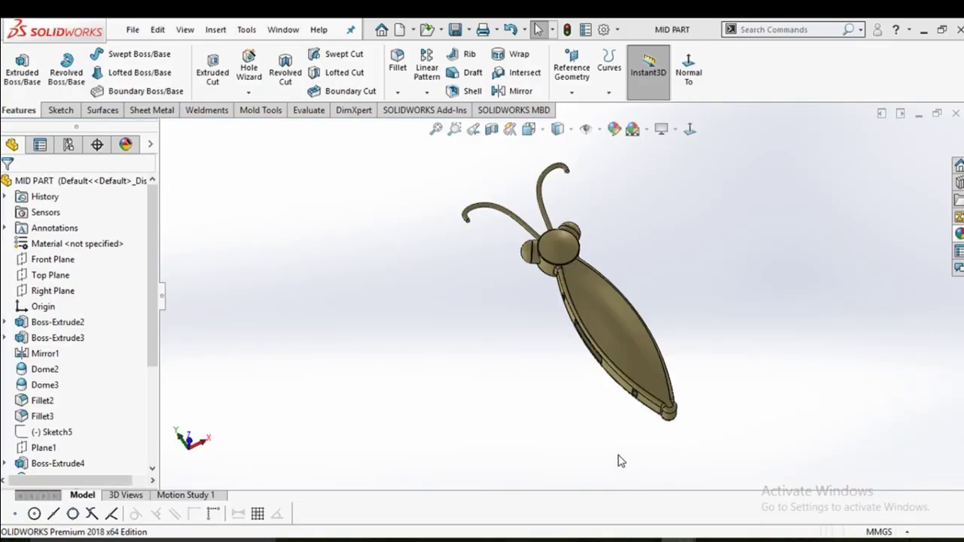
pyautogui.hotkey('ctrl', 'Tab')
# Start a new sketch on the leg's Front Plane, viewed normal to it
pyautogui.moveTo(620, 460); pyautogui.dragTo(600, 345, button='middle')
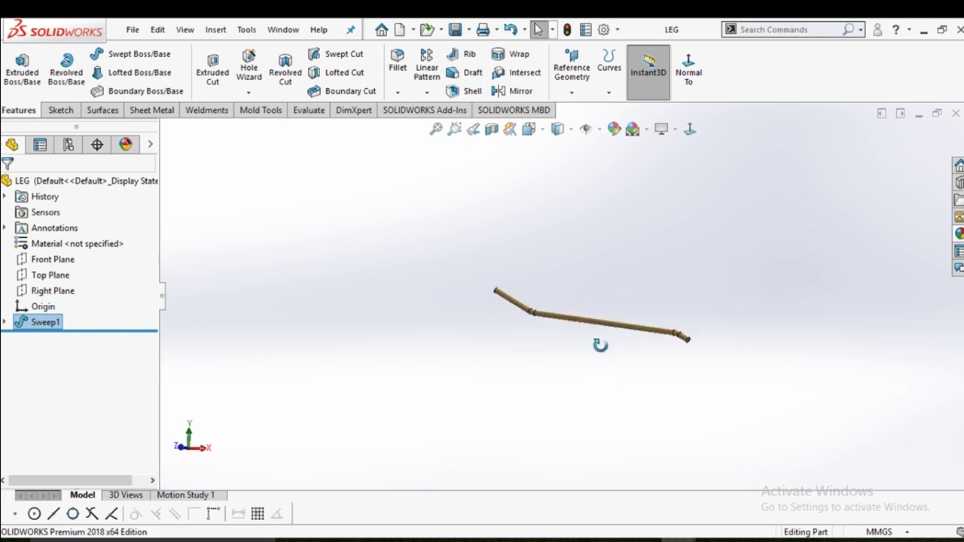
pyautogui.scroll(-2, 538, 305)
pyautogui.moveTo(580, 288)
pyautogui.mouseDown(button='middle')
pyautogui.moveTo(512, 286)
pyautogui.moveTo(400, 311)
pyautogui.moveTo(445, 338)
pyautogui.moveTo(434, 301)
pyautogui.moveTo(413, 284)
pyautogui.mouseUp(button='middle')
pyautogui.scroll(-2, 746, 298)
pyautogui.scroll(-3, 738, 279)
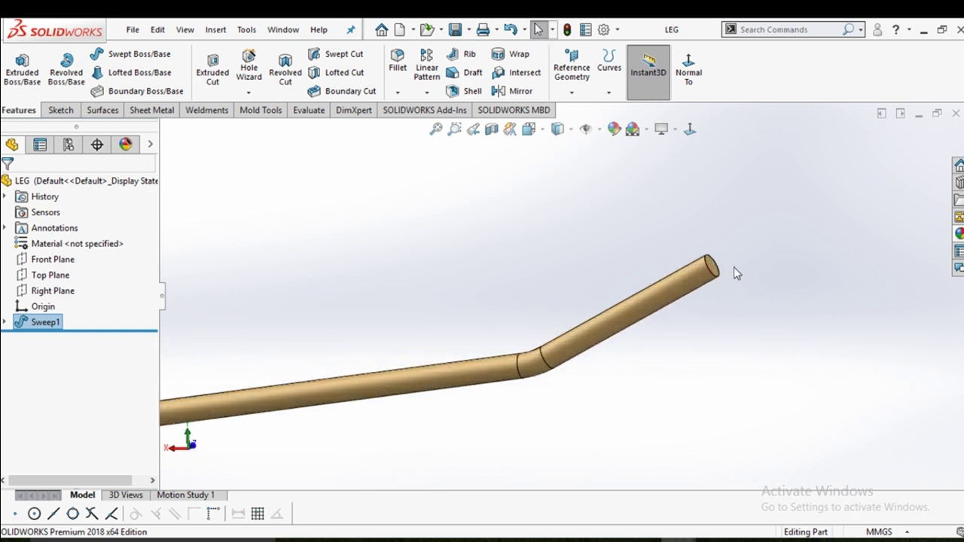
pyautogui.moveTo(734, 274)
pyautogui.mouseDown(button='middle')
pyautogui.moveTo(750, 271)
pyautogui.moveTo(705, 280)
pyautogui.moveTo(716, 281)
pyautogui.mouseUp(button='middle')
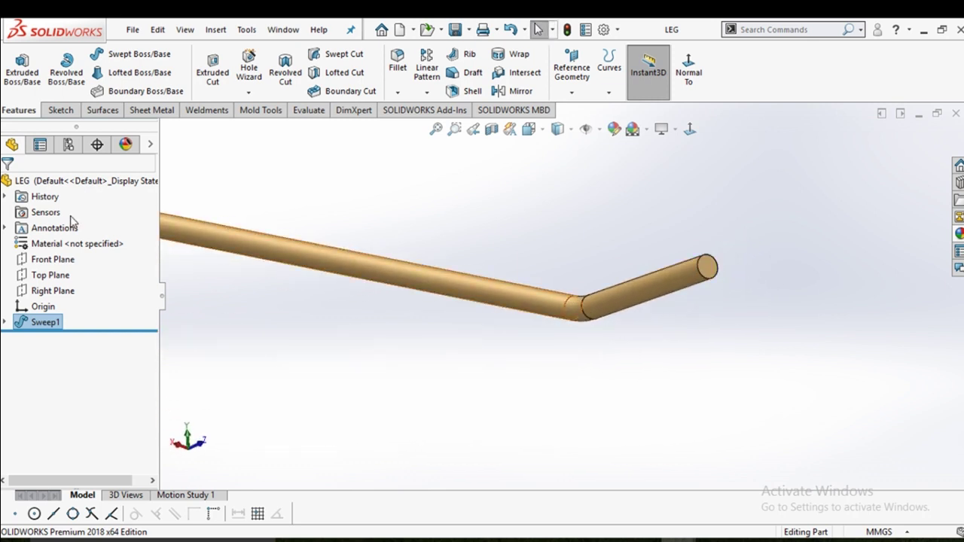
pyautogui.click(42, 260)
pyautogui.click(49, 238)
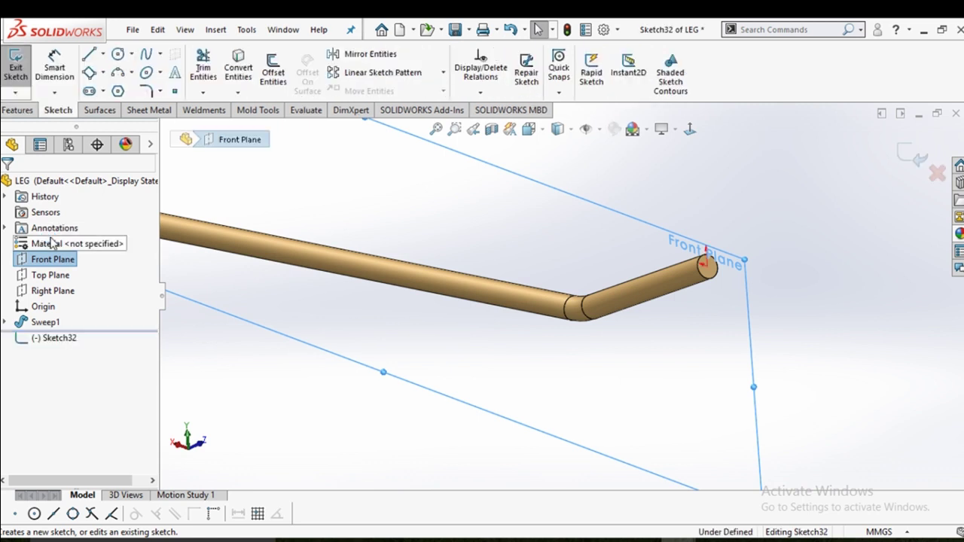
pyautogui.scroll(3, 662, 286)
pyautogui.scroll(-2, 653, 255)
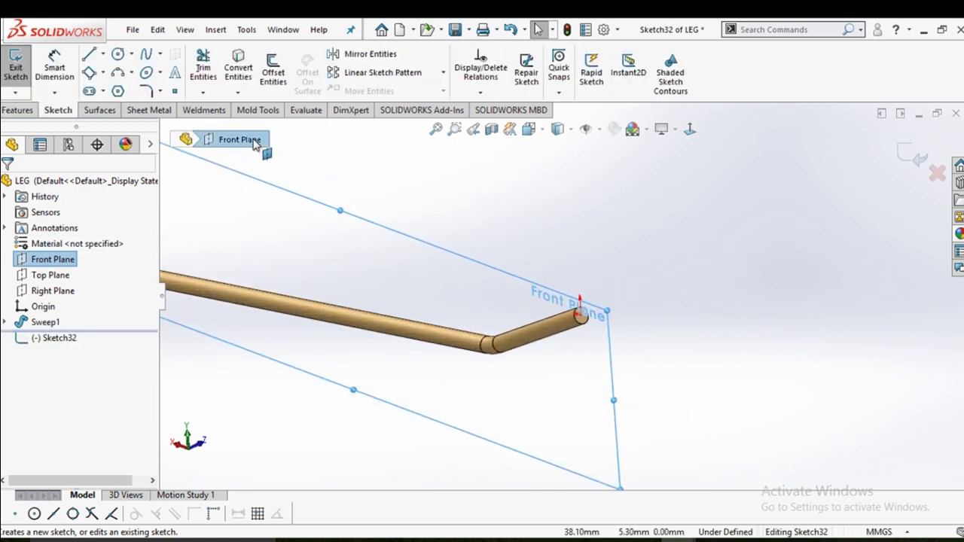
pyautogui.click(689, 129)
pyautogui.scroll(-3, 445, 271)
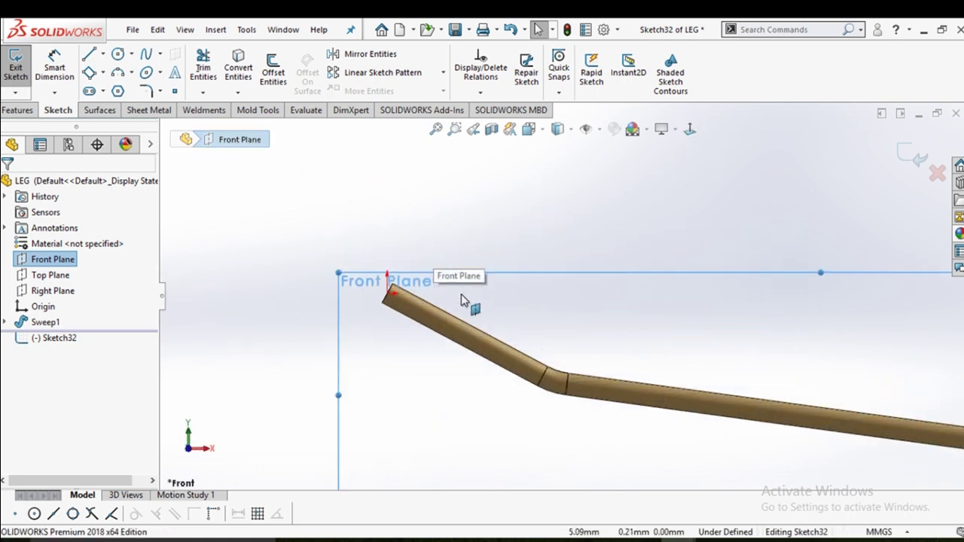
pyautogui.scroll(-2, 461, 292)
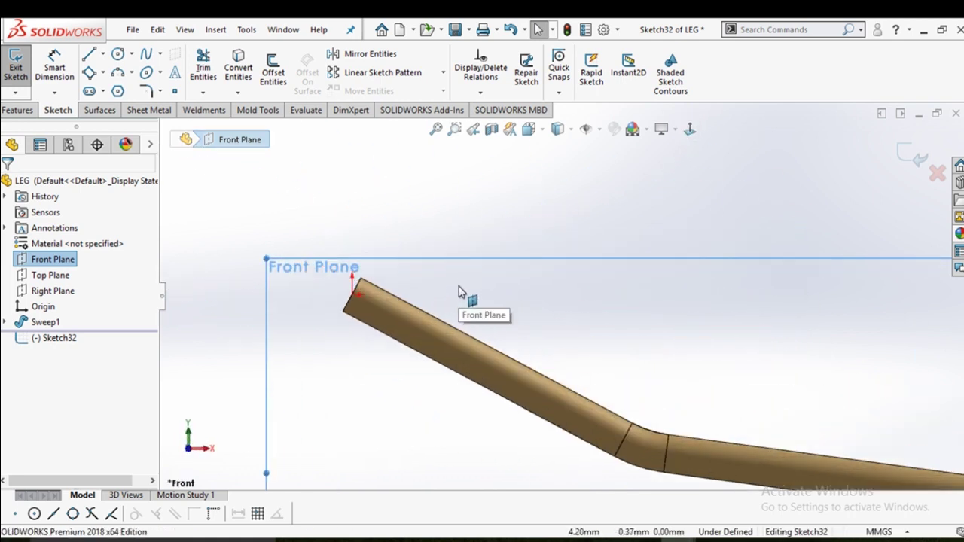
# Draw a tilted 3 Point Rectangle square around the leg's tube end
pyautogui.click(89, 73)
pyautogui.click(509, 314)
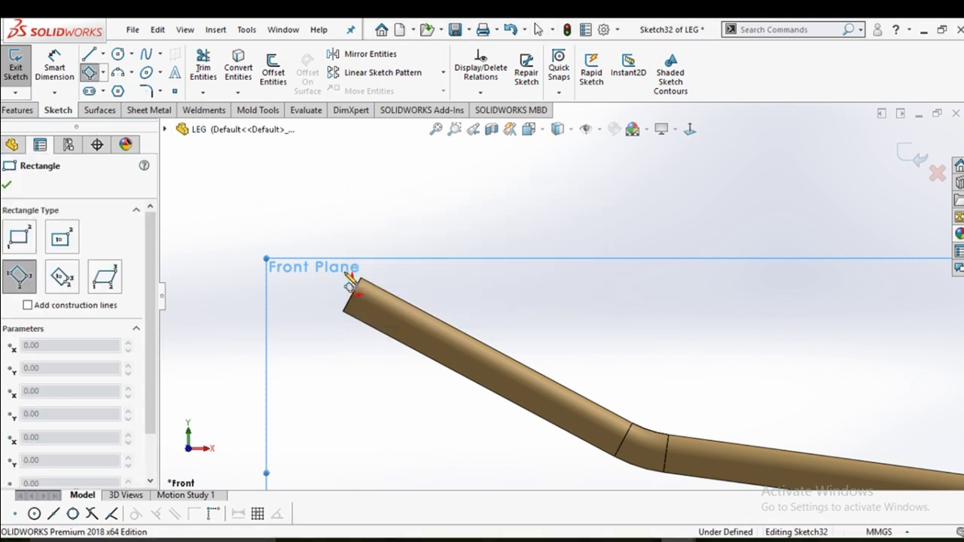
pyautogui.click(338, 262)
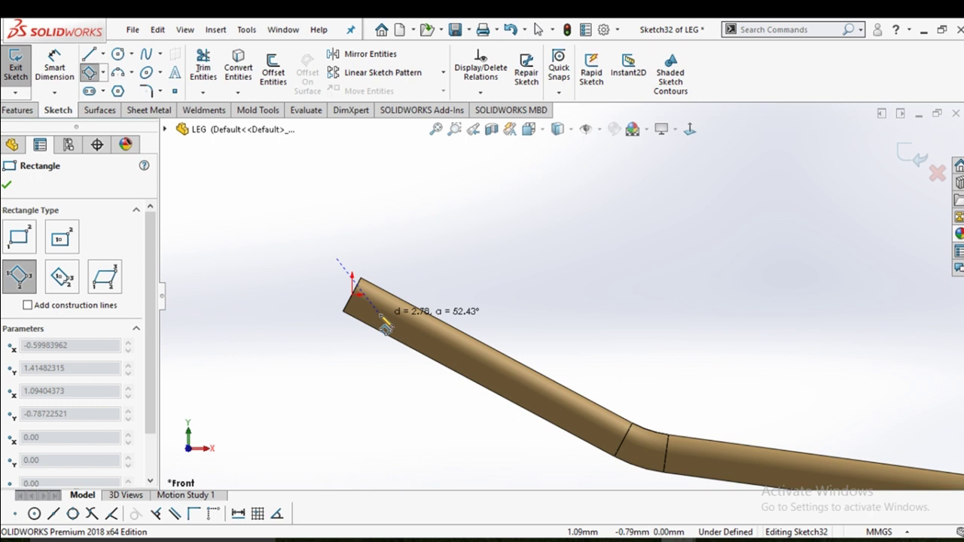
pyautogui.click(380, 276)
pyautogui.click(359, 331)
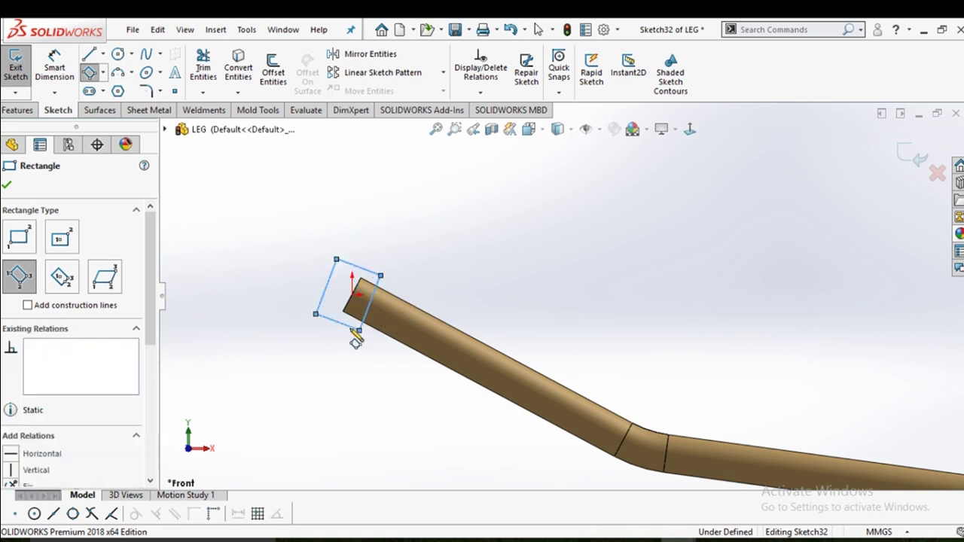
pyautogui.rightClick(356, 336)
pyautogui.click(387, 340)
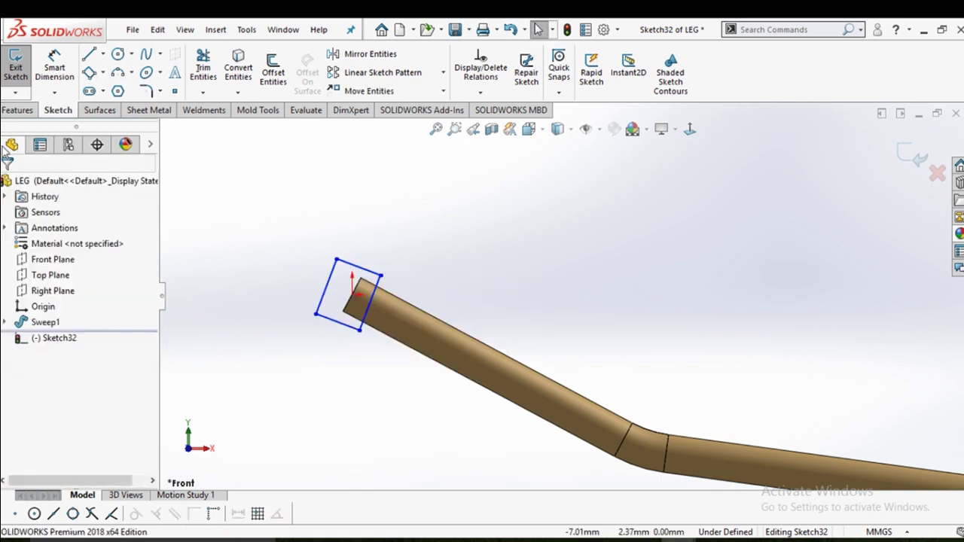
pyautogui.click(17, 110)
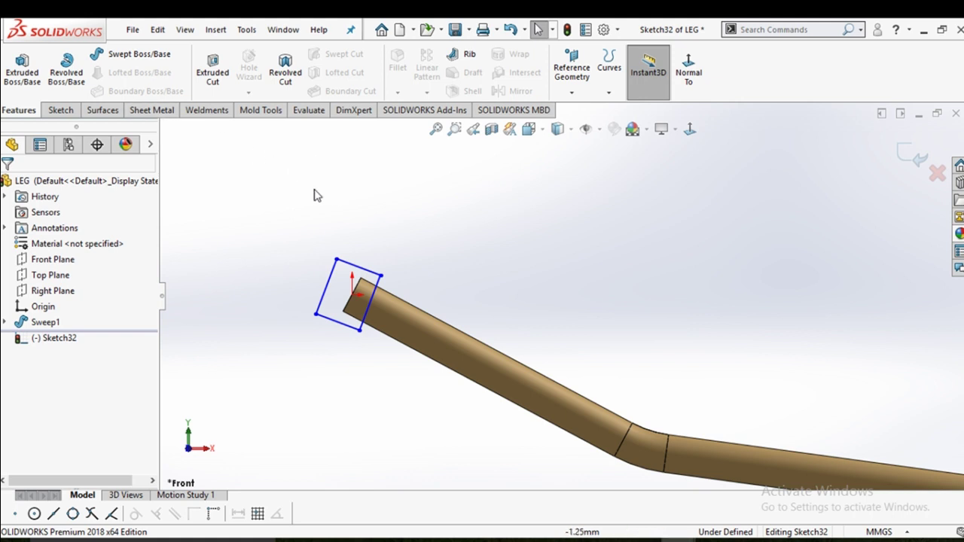
# Start an extruded cut from the square sketch, offset 4 mm from the sketch plane
pyautogui.click(222, 82)
pyautogui.moveTo(297, 211)
pyautogui.mouseDown(button='middle')
pyautogui.moveTo(350, 244)
pyautogui.moveTo(333, 254)
pyautogui.mouseUp(button='middle')
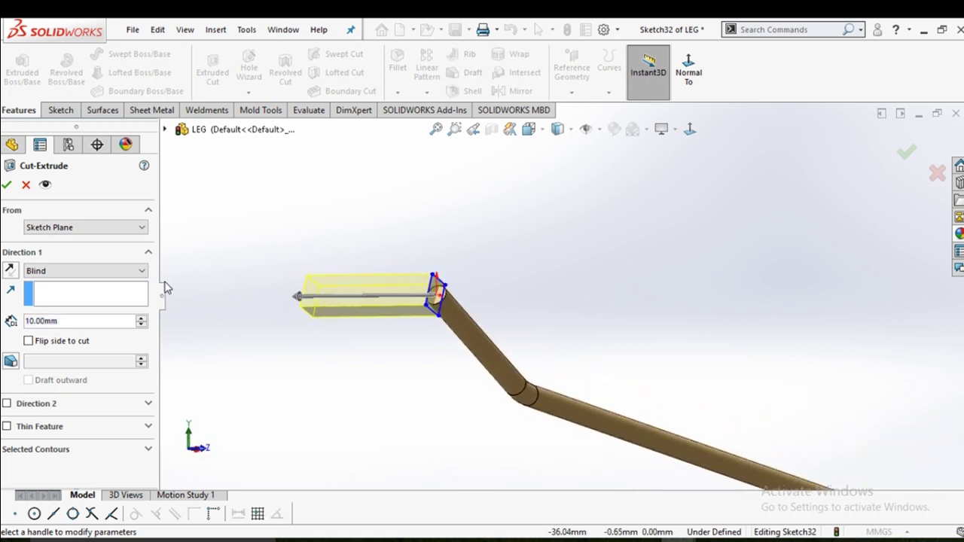
pyautogui.click(117, 272)
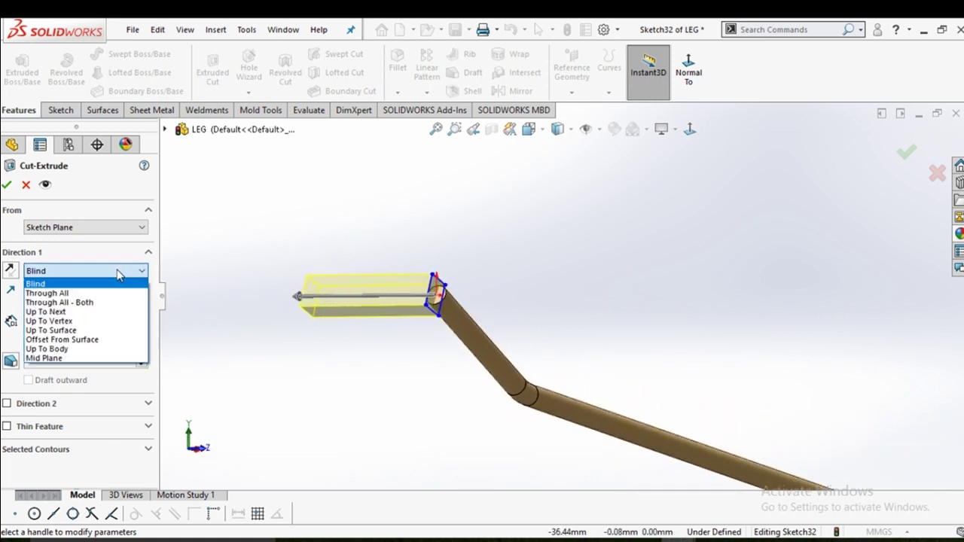
pyautogui.click(93, 357)
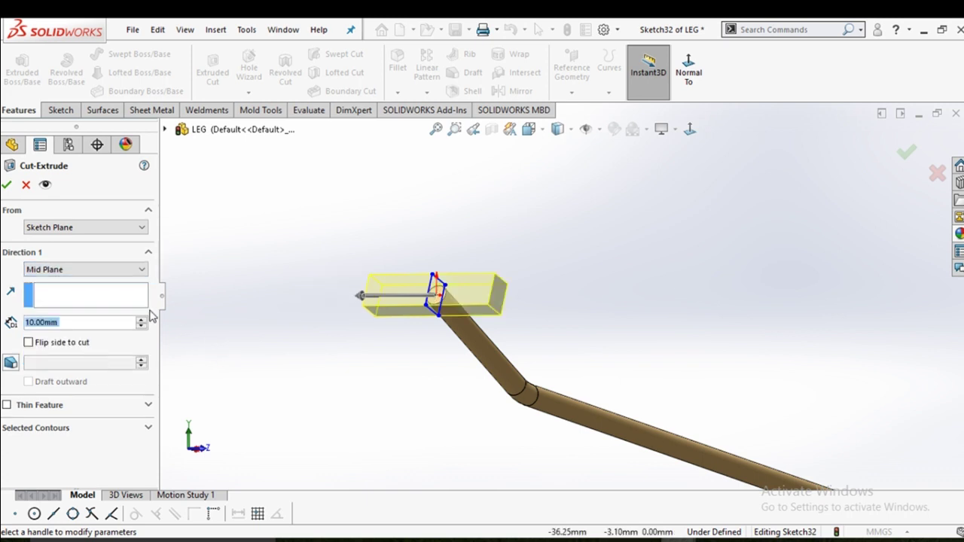
pyautogui.click(96, 235)
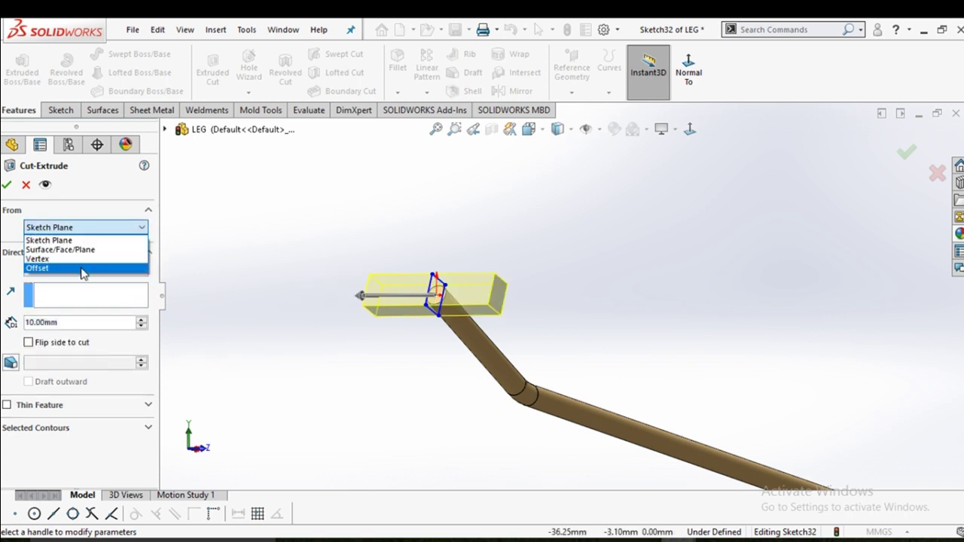
pyautogui.click(86, 268)
pyautogui.click(141, 247)
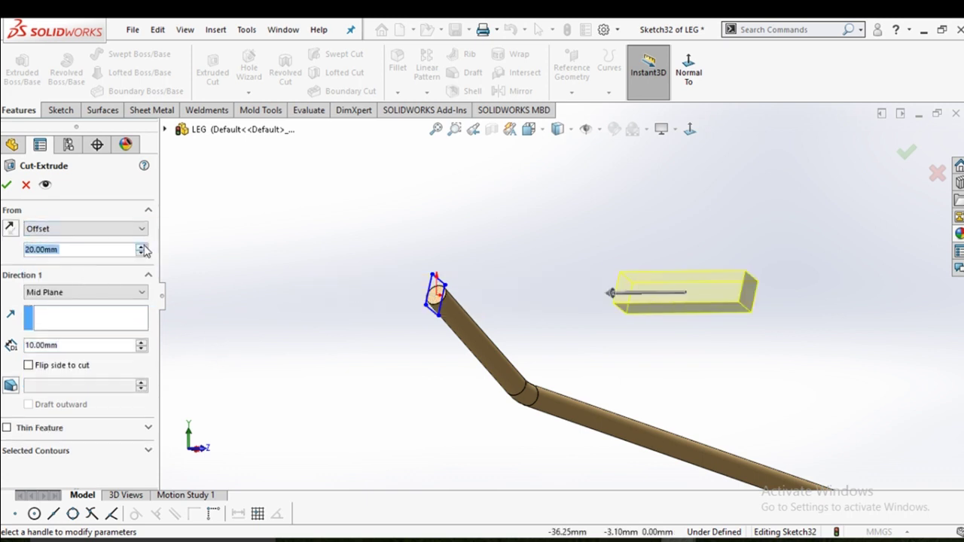
pyautogui.click(141, 253)
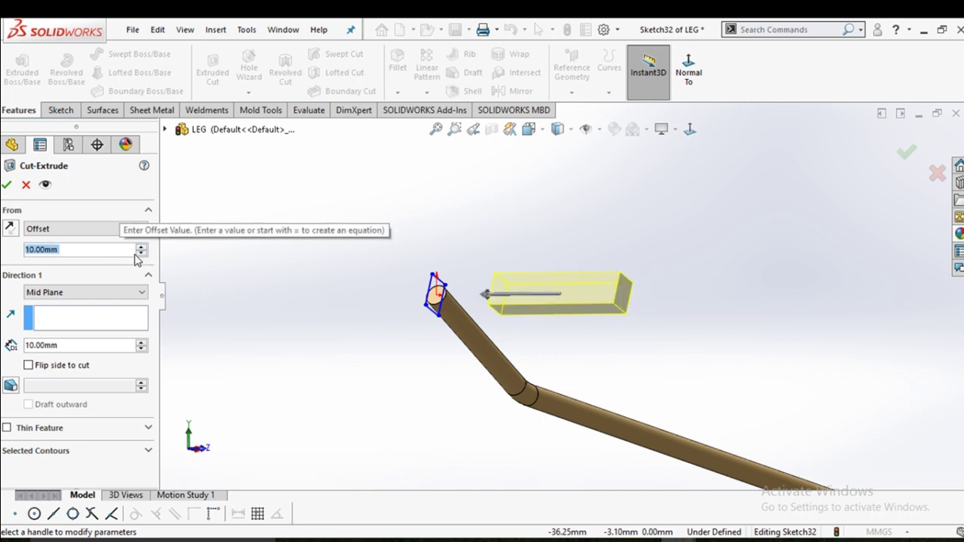
pyautogui.write('4')
pyautogui.press('Return')
pyautogui.moveTo(302, 289); pyautogui.dragTo(314, 296, button='middle')
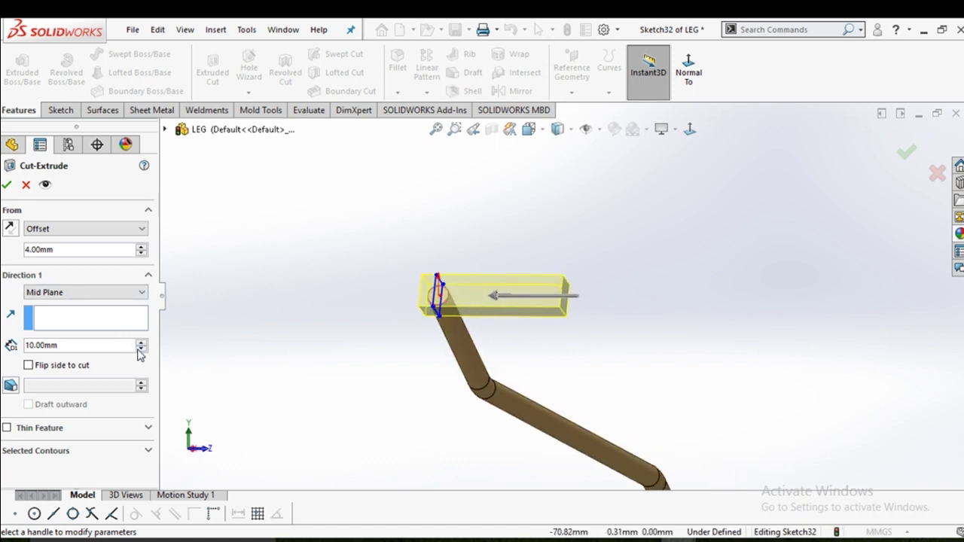
# Make it a 3.5 mm Blind cut and accept it to flatten one side of the leg tip
pyautogui.click(94, 294)
pyautogui.click(76, 303)
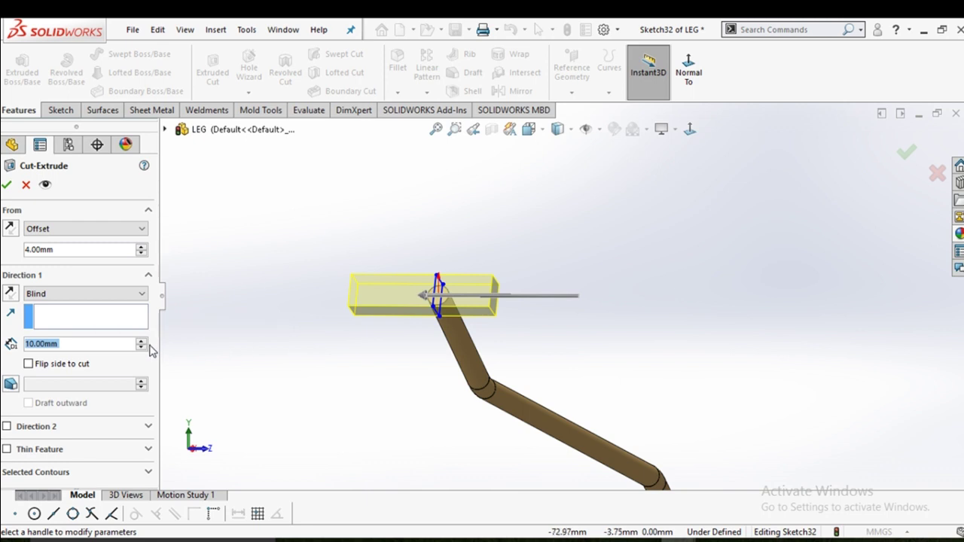
pyautogui.write('1')
pyautogui.press('Return')
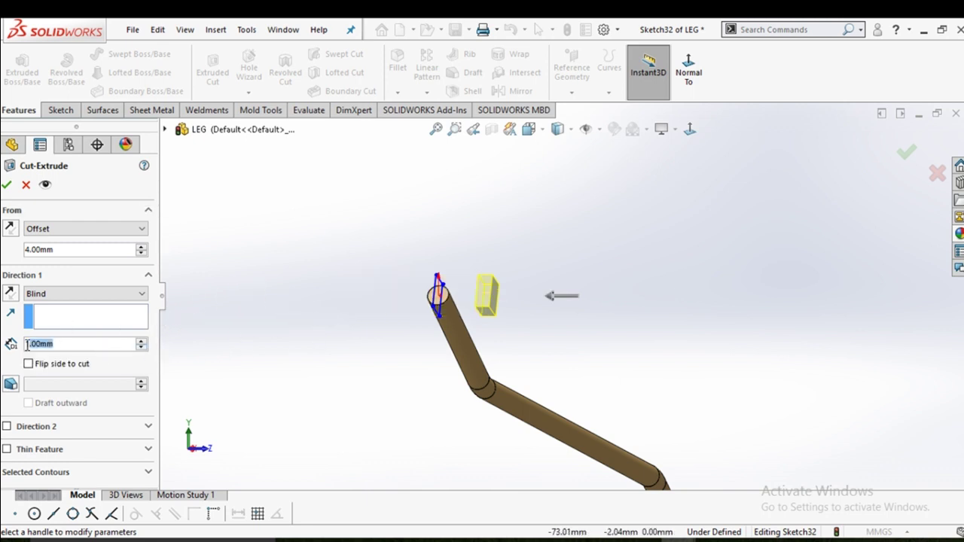
pyautogui.write('2')
pyautogui.press('Return')
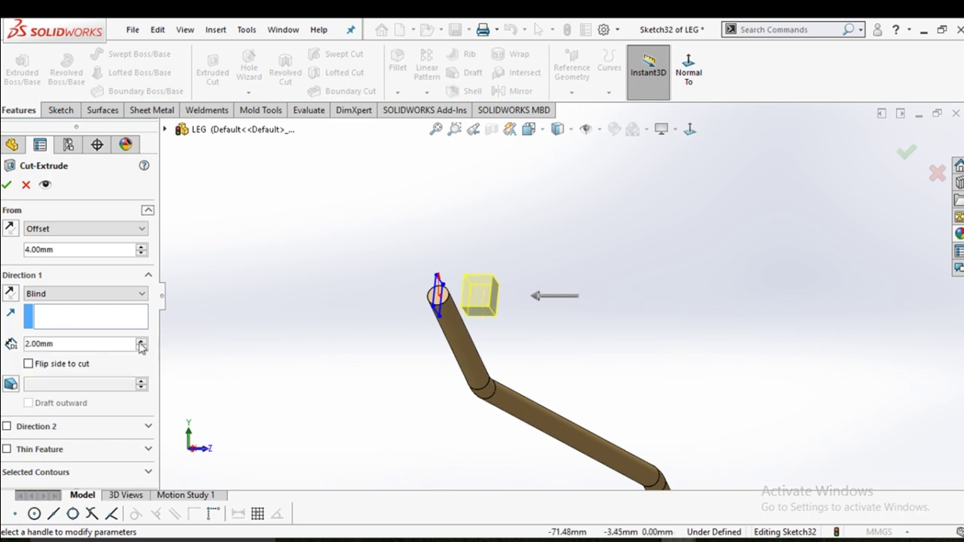
pyautogui.write('4')
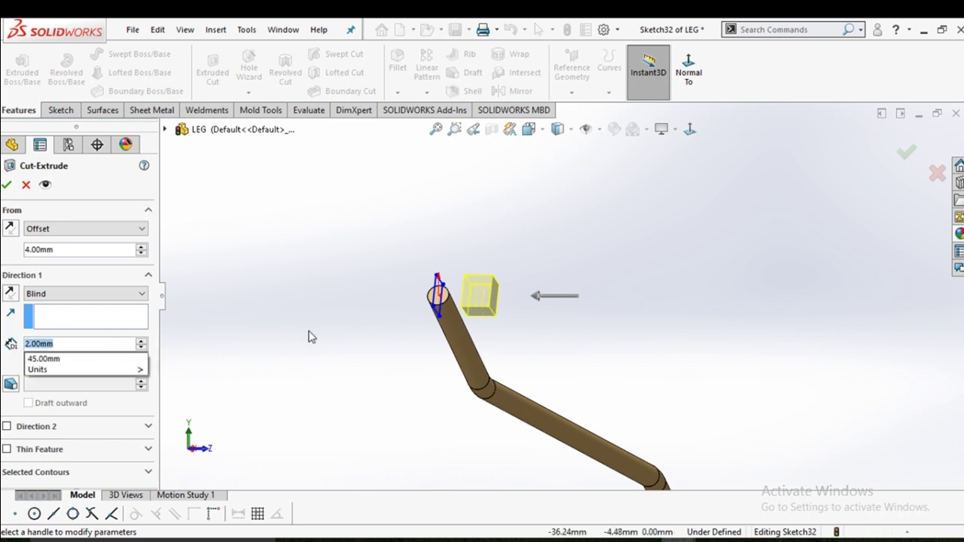
pyautogui.press('Return')
pyautogui.scroll(-2, 362, 324)
pyautogui.scroll(-2, 437, 300)
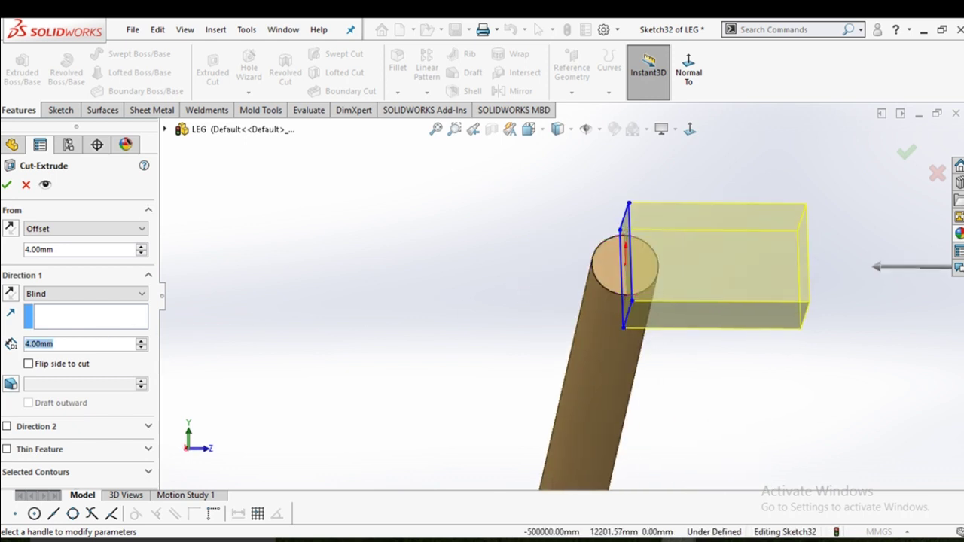
pyautogui.write('3')
pyautogui.press('Return')
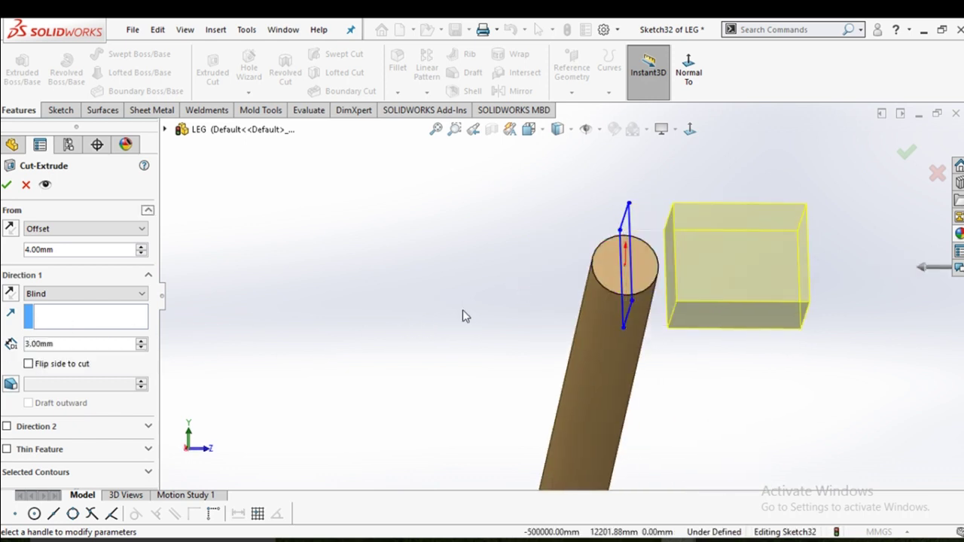
pyautogui.moveTo(463, 310); pyautogui.dragTo(424, 327, button='middle')
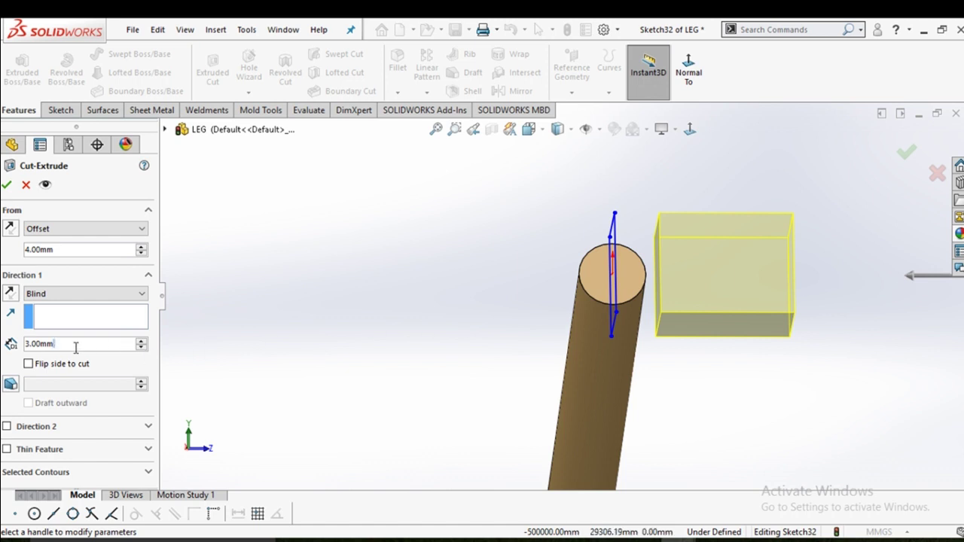
pyautogui.write('3')
pyautogui.write('.5')
pyautogui.press('Return')
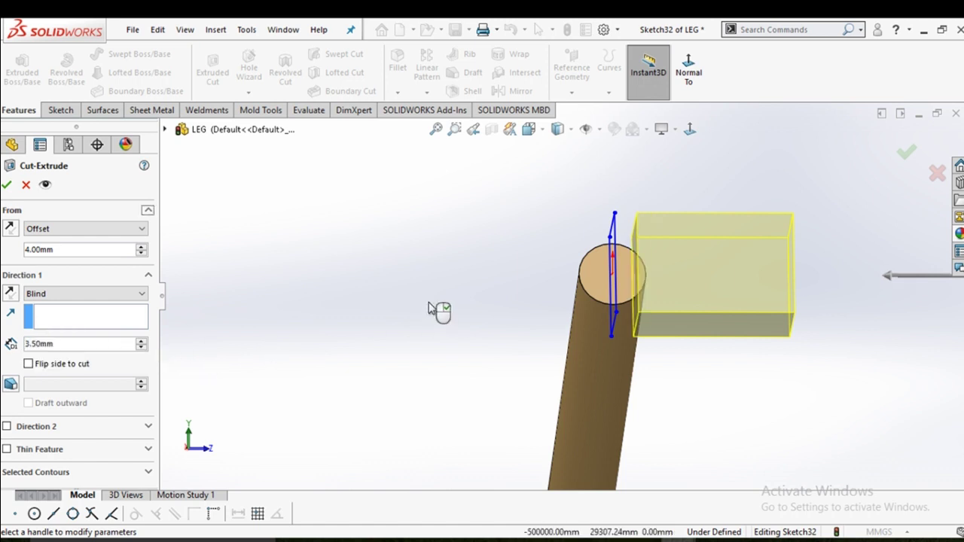
pyautogui.click(7, 185)
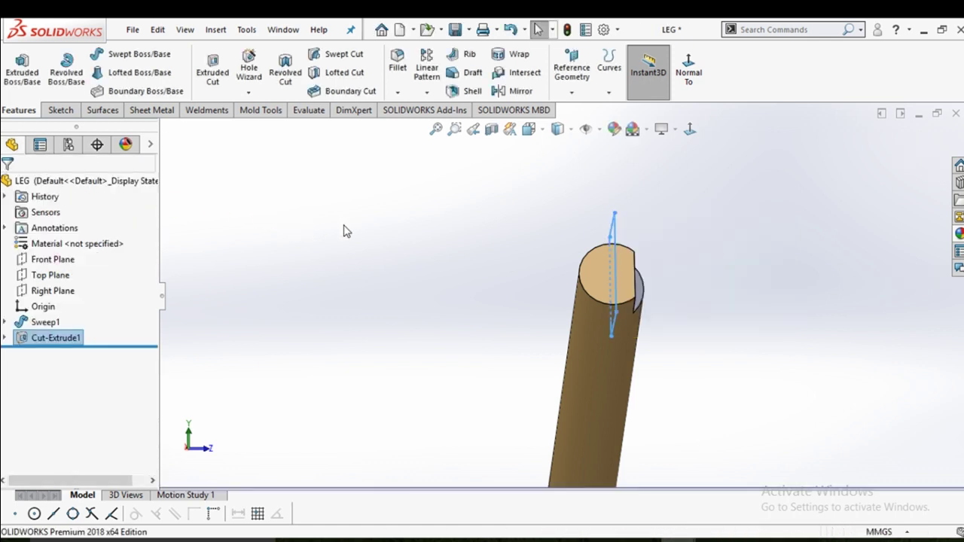
pyautogui.scroll(3, 432, 259)
pyautogui.moveTo(488, 308); pyautogui.dragTo(454, 298, button='middle')
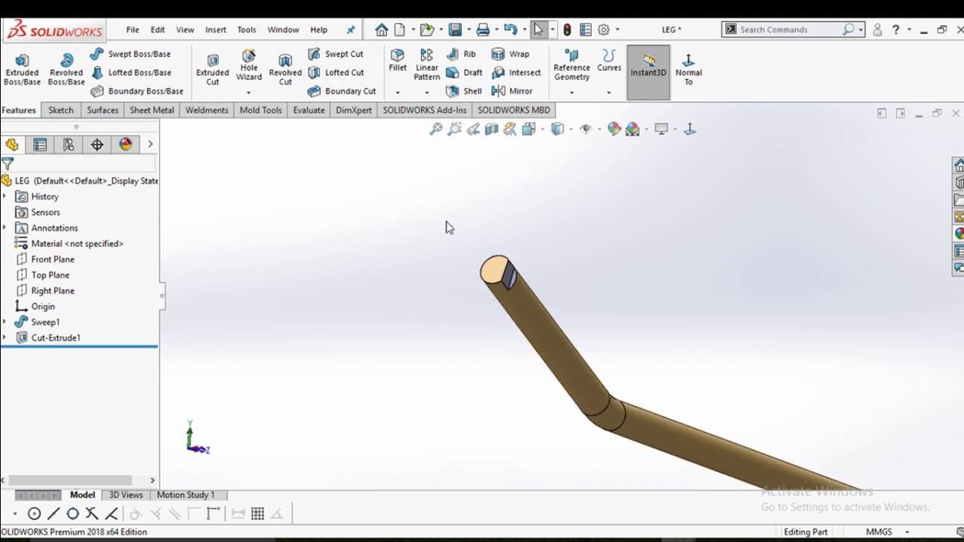
# Start a Circular Pattern using the leg's cylindrical face as the axis
pyautogui.click(427, 92)
pyautogui.click(436, 125)
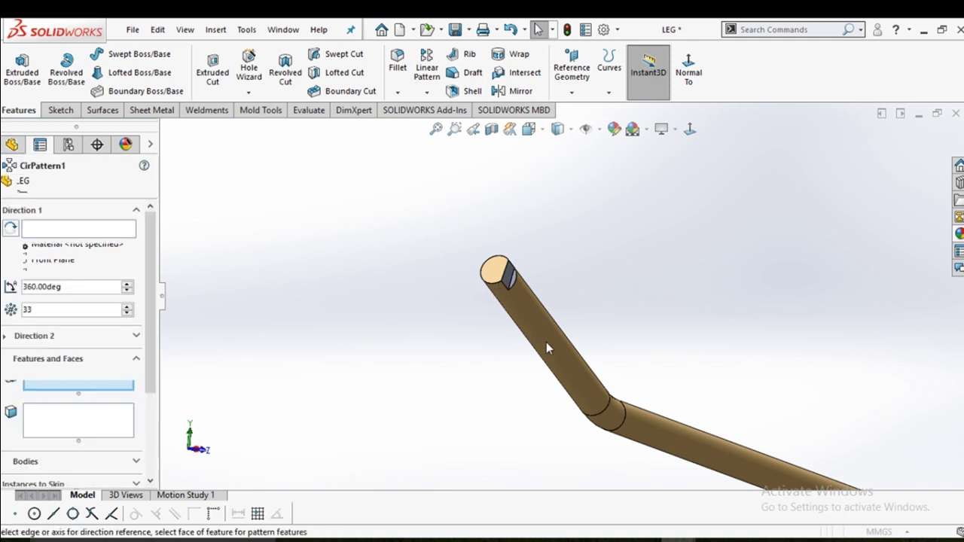
pyautogui.click(534, 314)
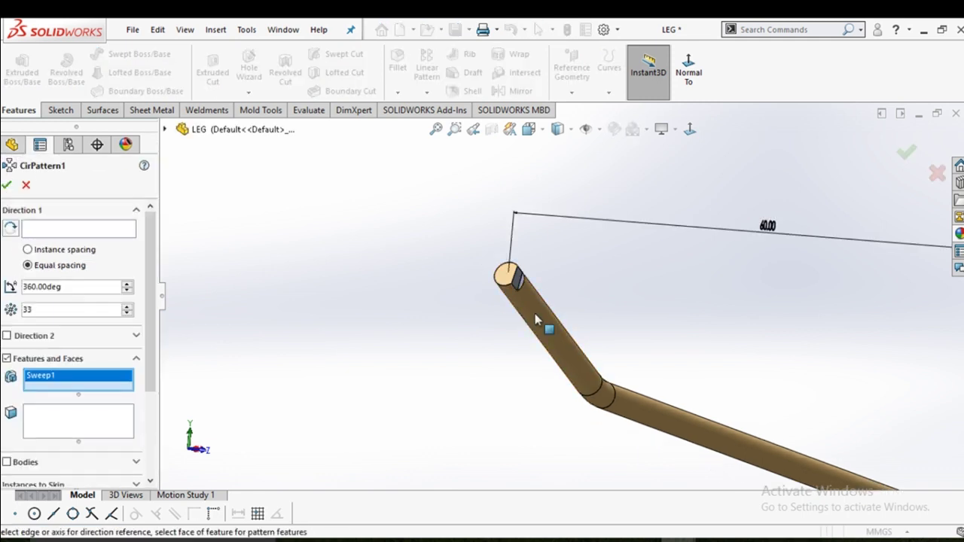
pyautogui.click(98, 230)
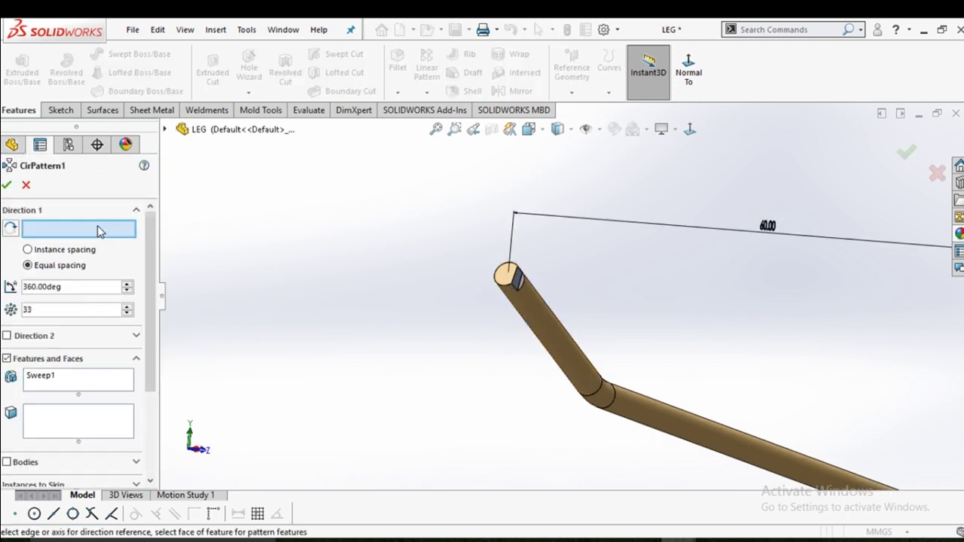
pyautogui.rightClick(85, 378)
pyautogui.click(113, 389)
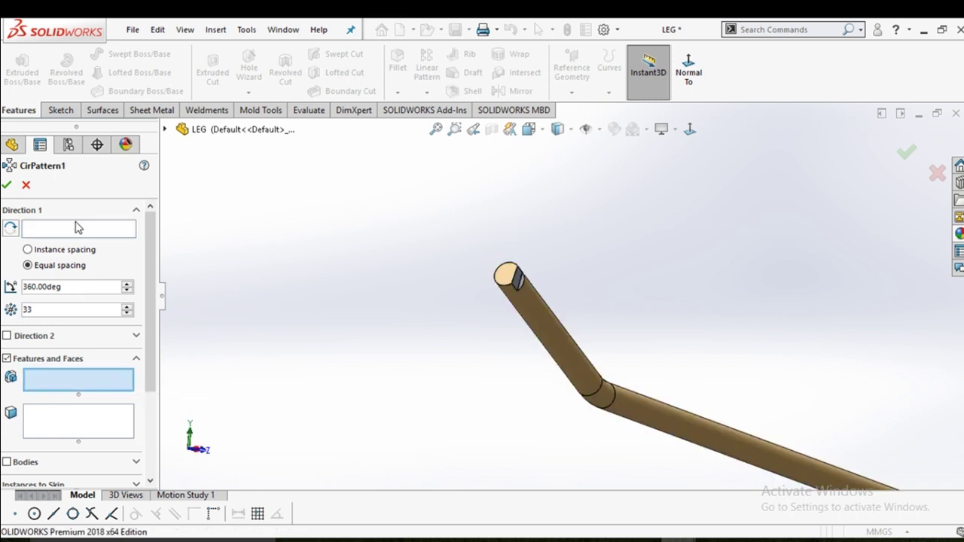
pyautogui.click(549, 317)
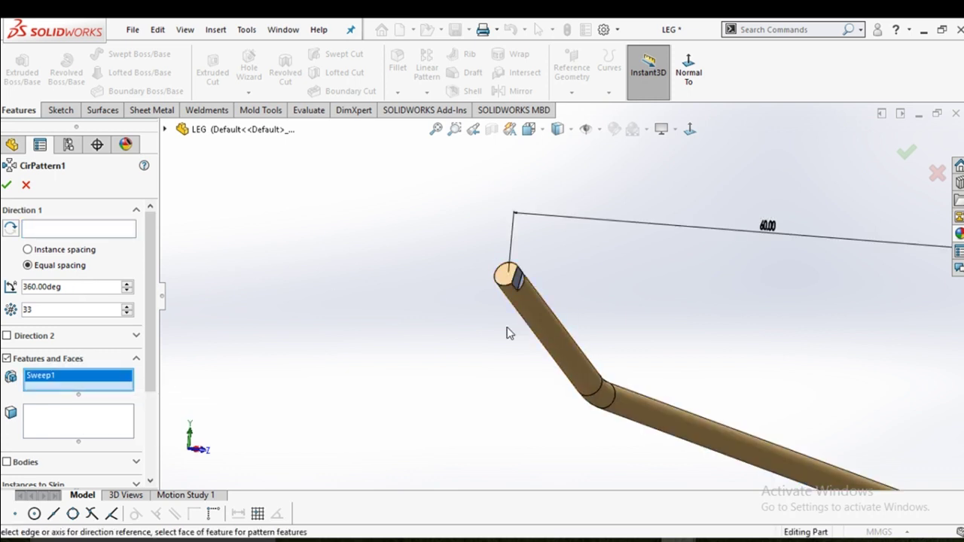
pyautogui.rightClick(83, 379)
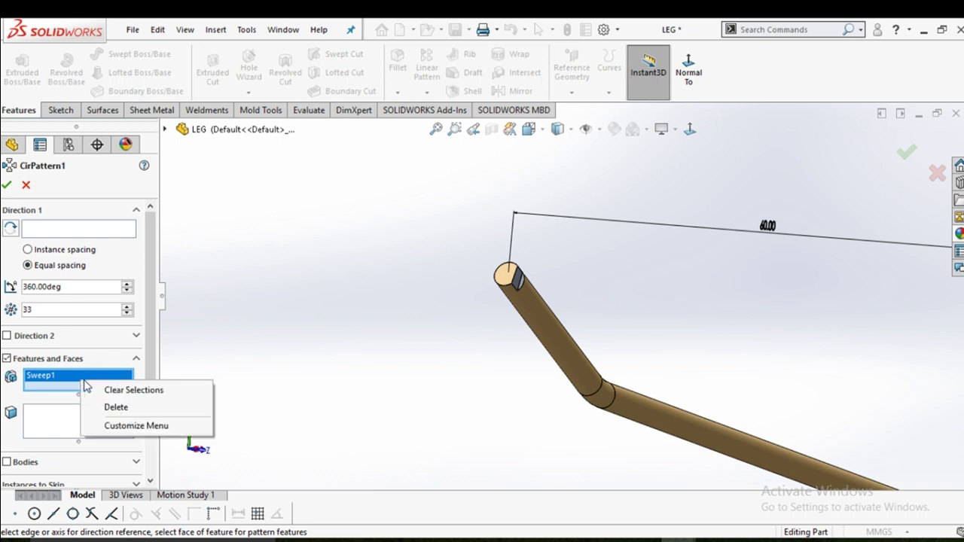
pyautogui.click(113, 389)
pyautogui.click(79, 230)
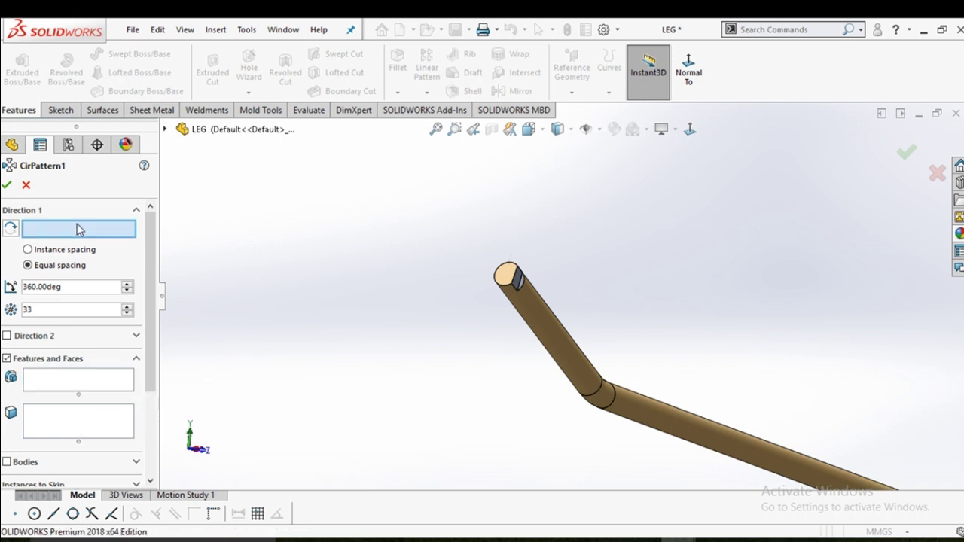
pyautogui.click(519, 302)
# Pattern Cut-Extrude1 as 4 equal instances around the tip, forming the square key
pyautogui.click(97, 386)
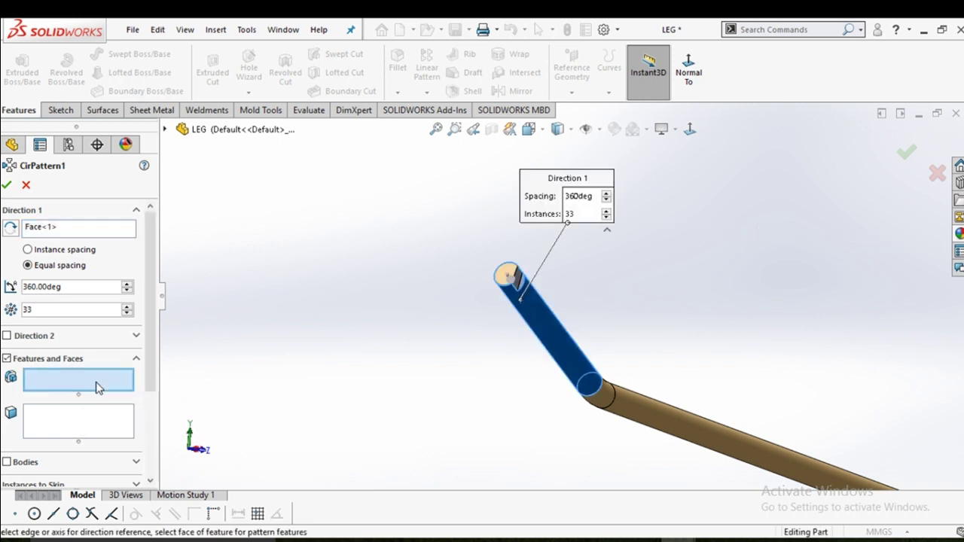
pyautogui.scroll(-3, 525, 315)
pyautogui.click(525, 329)
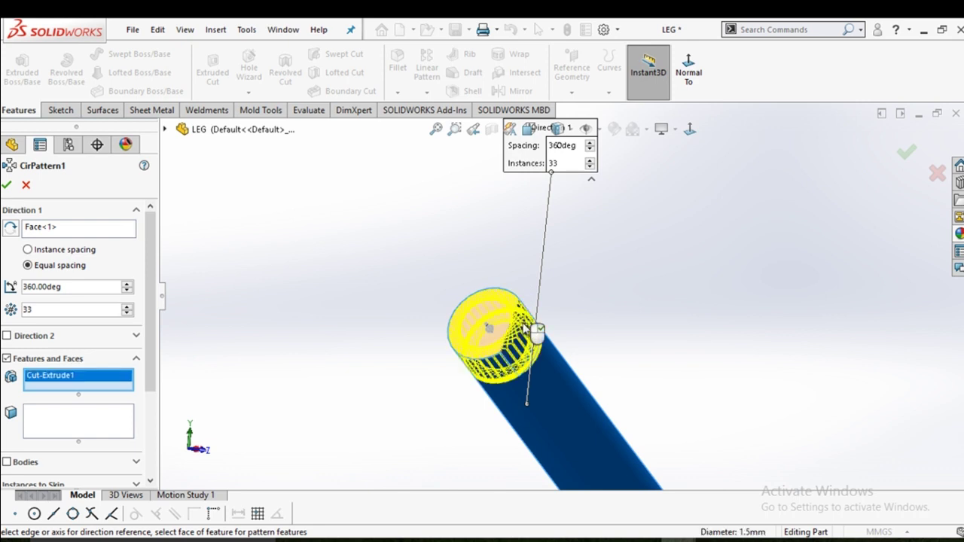
pyautogui.click(61, 306)
pyautogui.write('4')
pyautogui.press('Return')
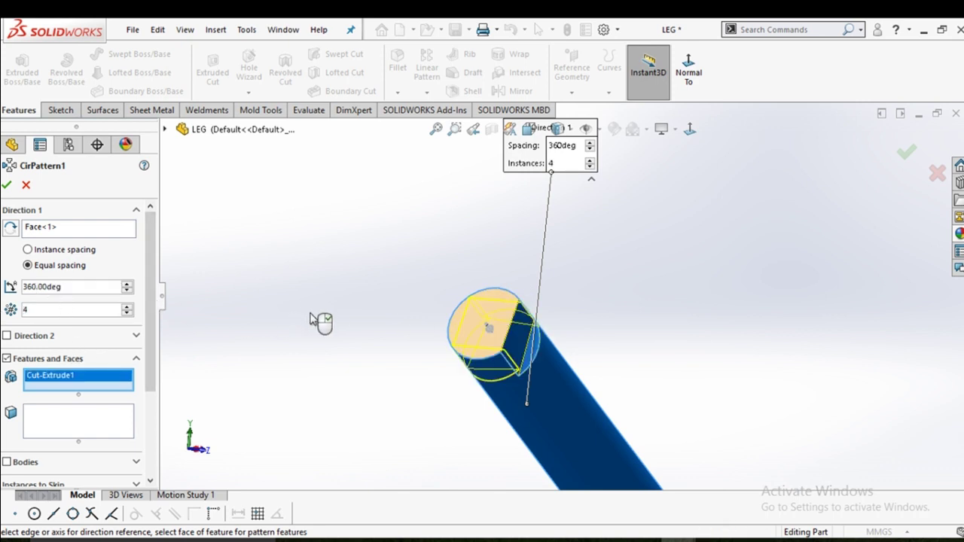
pyautogui.click(7, 185)
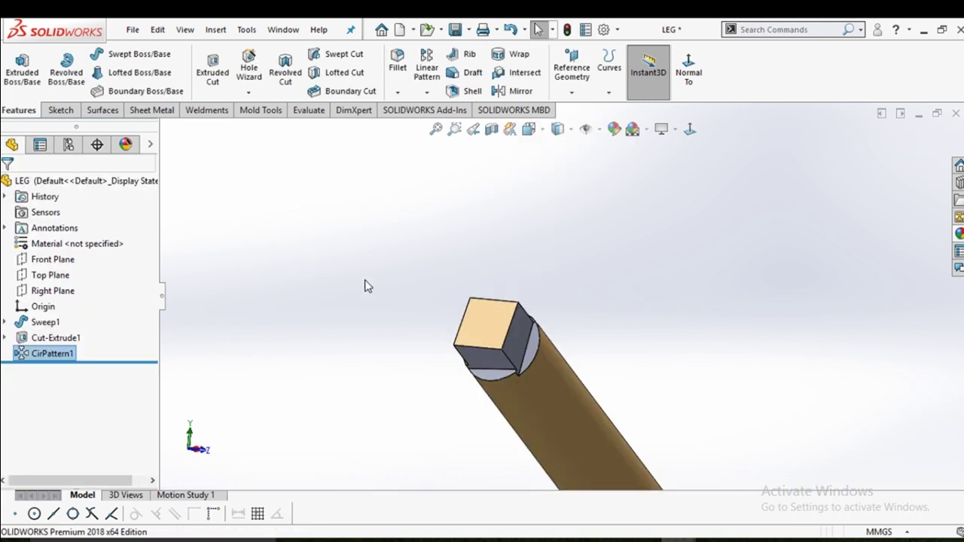
pyautogui.scroll(5, 390, 295)
pyautogui.moveTo(513, 350)
pyautogui.mouseDown(button='middle')
pyautogui.moveTo(614, 267)
pyautogui.moveTo(653, 272)
pyautogui.moveTo(649, 238)
pyautogui.moveTo(665, 314)
pyautogui.moveTo(660, 204)
pyautogui.moveTo(641, 294)
pyautogui.moveTo(670, 397)
pyautogui.mouseUp(button='middle')
pyautogui.scroll(-2, 666, 397)
pyautogui.scroll(3, 675, 369)
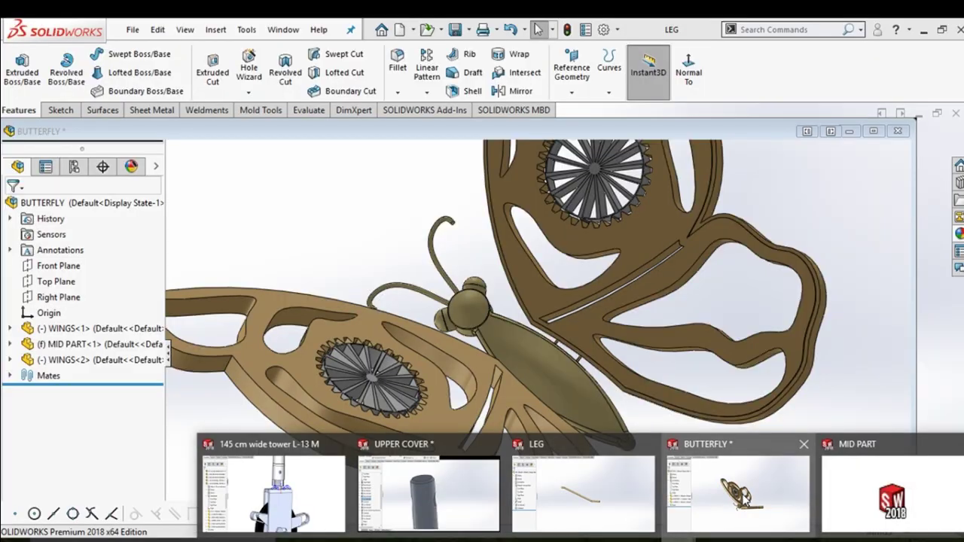
# Switch to the BUTTERFLY assembly and rebuild it with the updated leg
pyautogui.click(744, 497)
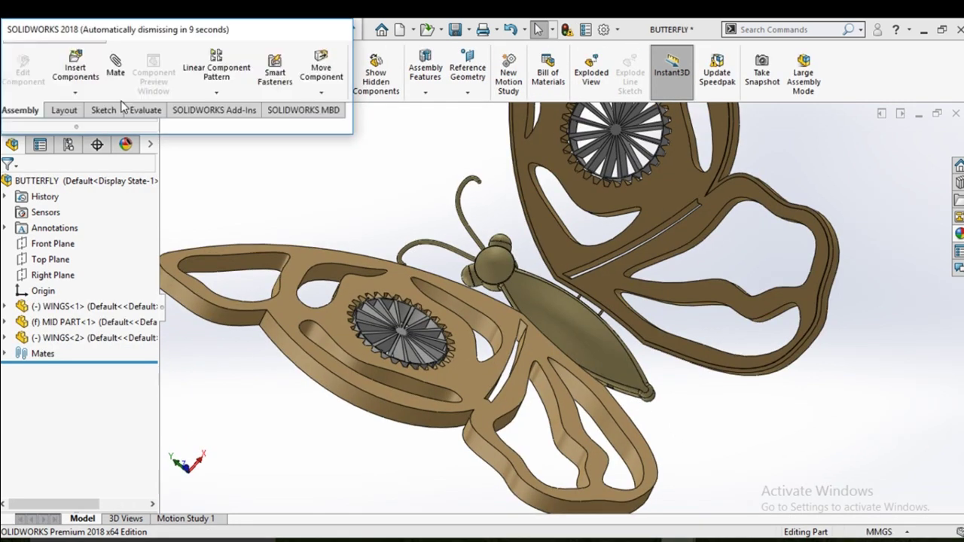
pyautogui.press('Return')
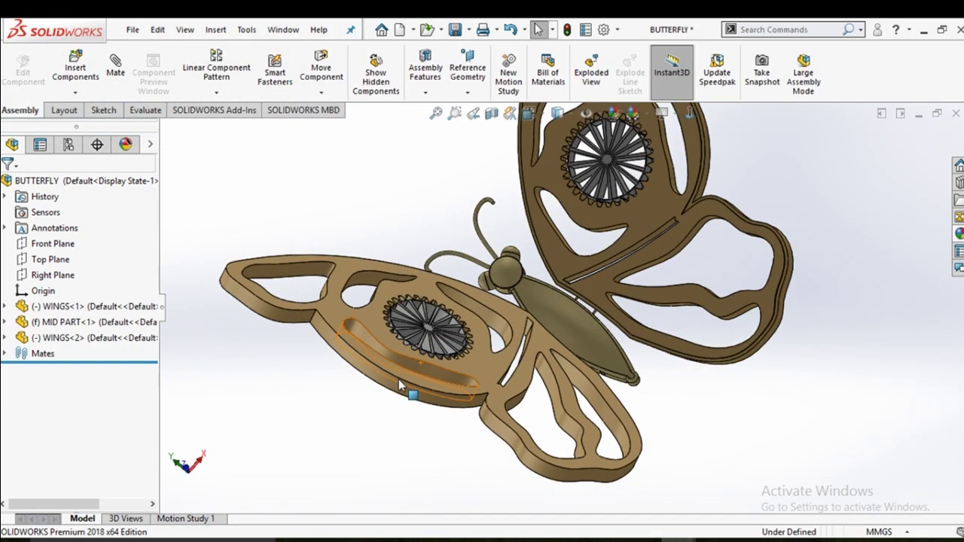
pyautogui.scroll(5, 399, 379)
pyautogui.moveTo(476, 370)
pyautogui.mouseDown(button='middle')
pyautogui.moveTo(530, 219)
pyautogui.moveTo(557, 258)
pyautogui.moveTo(559, 284)
pyautogui.moveTo(577, 275)
pyautogui.moveTo(565, 301)
pyautogui.mouseUp(button='middle')
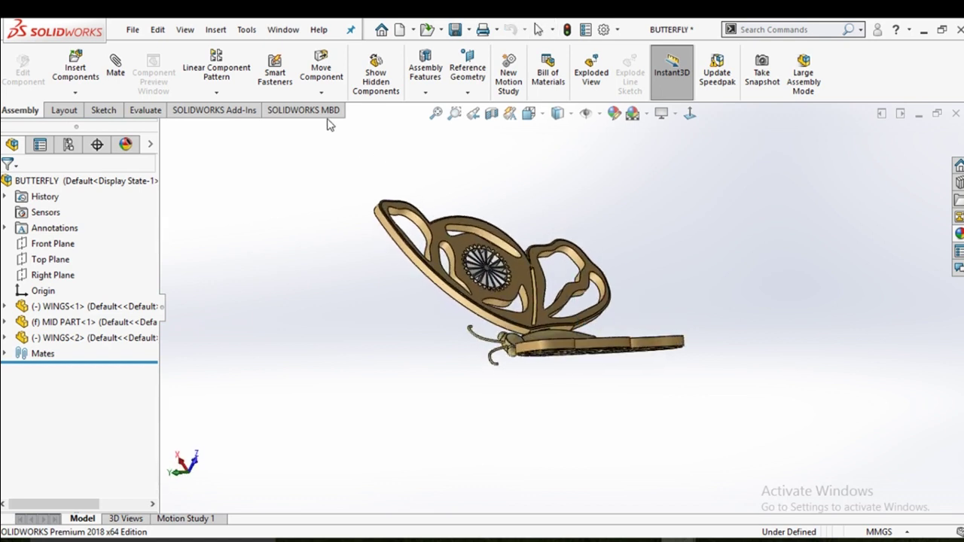
# Insert the LEG part into the assembly and drag it beside the butterfly's head
pyautogui.click(91, 97)
pyautogui.click(94, 108)
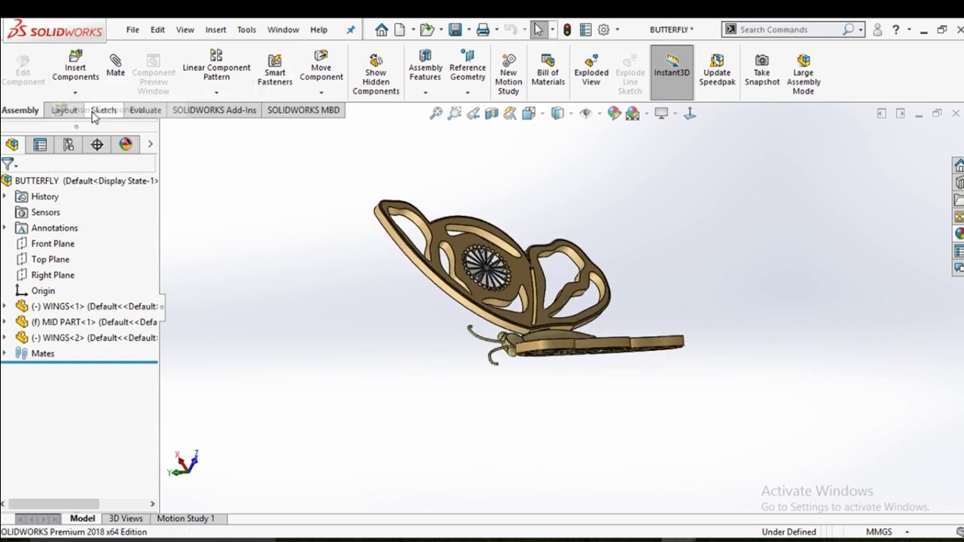
pyautogui.click(34, 359)
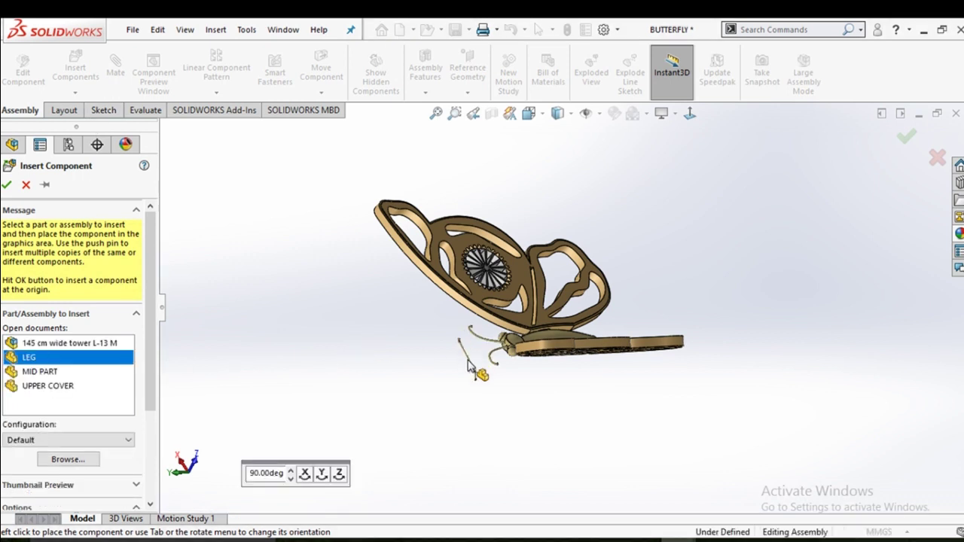
pyautogui.click(467, 360)
pyautogui.scroll(-1, 481, 350)
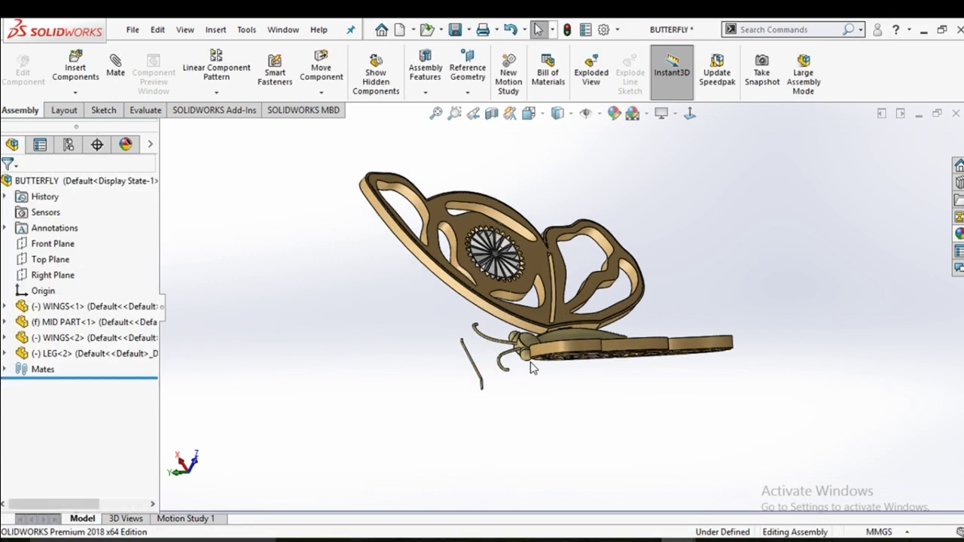
pyautogui.scroll(-1, 531, 369)
pyautogui.moveTo(580, 386); pyautogui.dragTo(577, 286, button='middle')
pyautogui.scroll(-3, 455, 425)
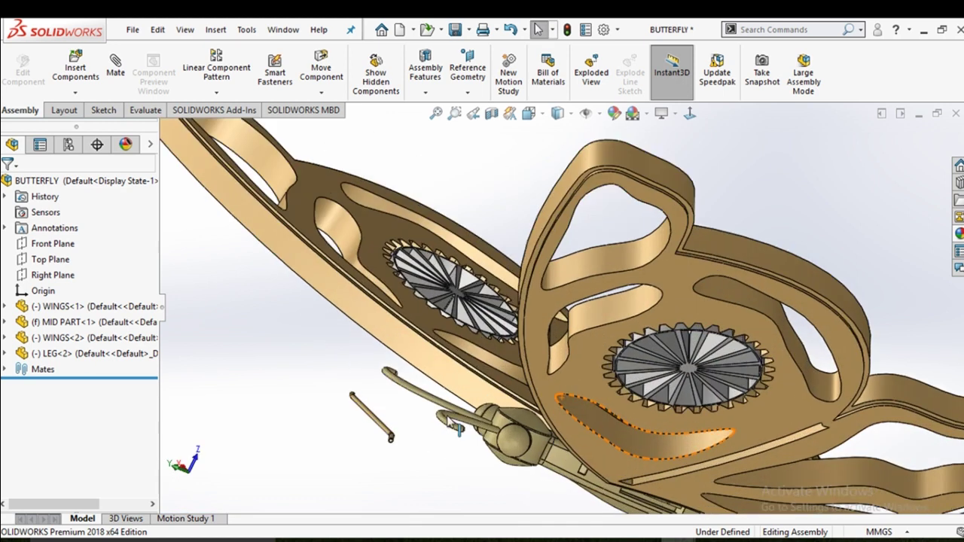
pyautogui.moveTo(397, 444); pyautogui.dragTo(446, 493)
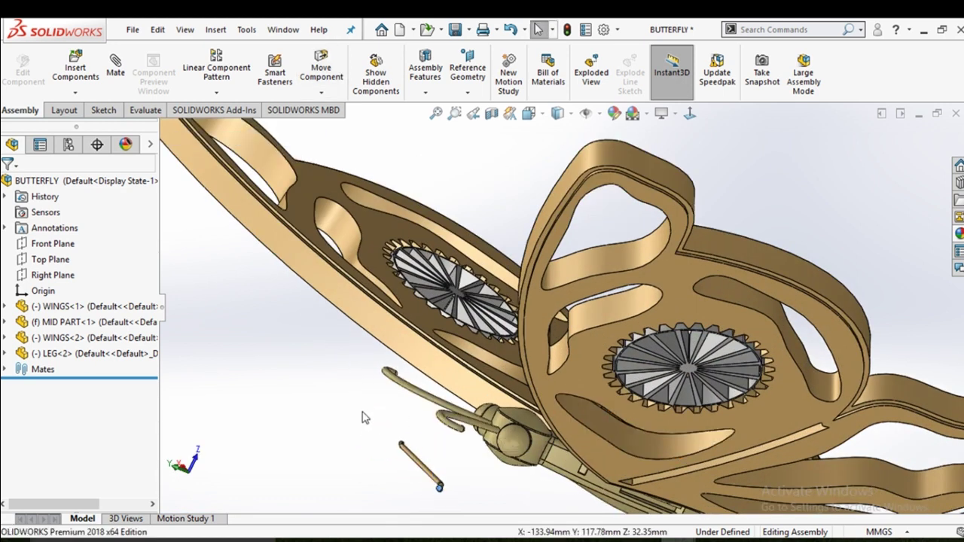
# Make a first Rotate Component attempt on the leg and exit it
pyautogui.click(333, 128)
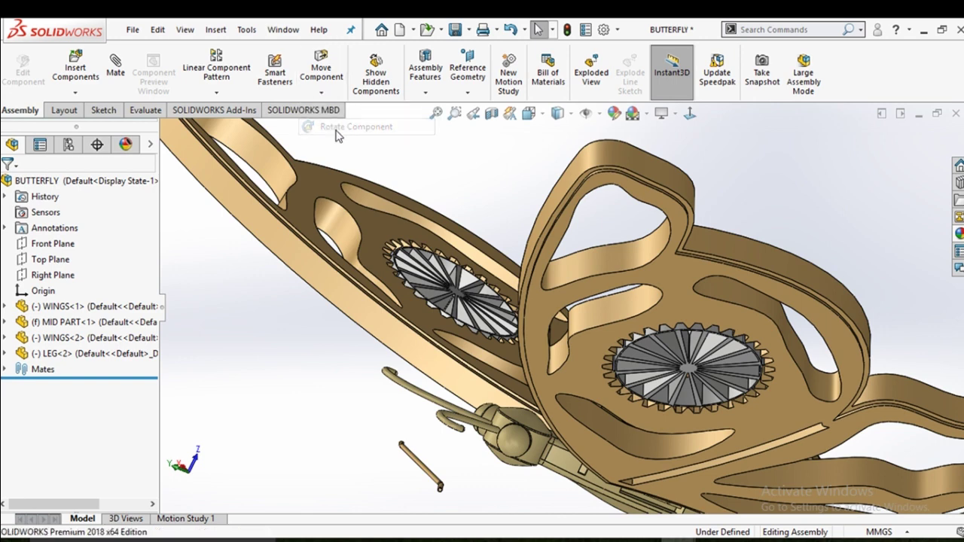
pyautogui.scroll(-2, 480, 463)
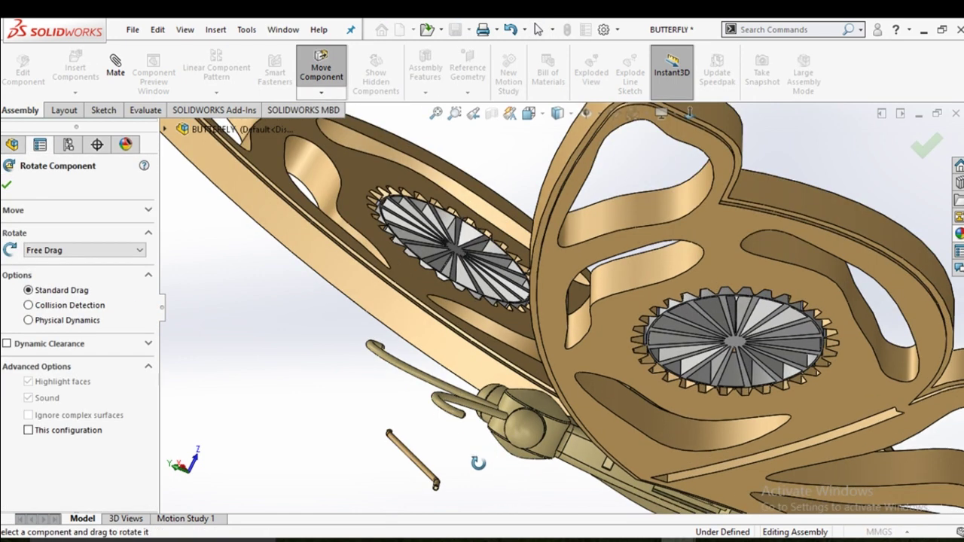
pyautogui.moveTo(478, 463)
pyautogui.mouseDown(button='middle')
pyautogui.moveTo(512, 424)
pyautogui.moveTo(499, 415)
pyautogui.moveTo(530, 453)
pyautogui.mouseUp(button='middle')
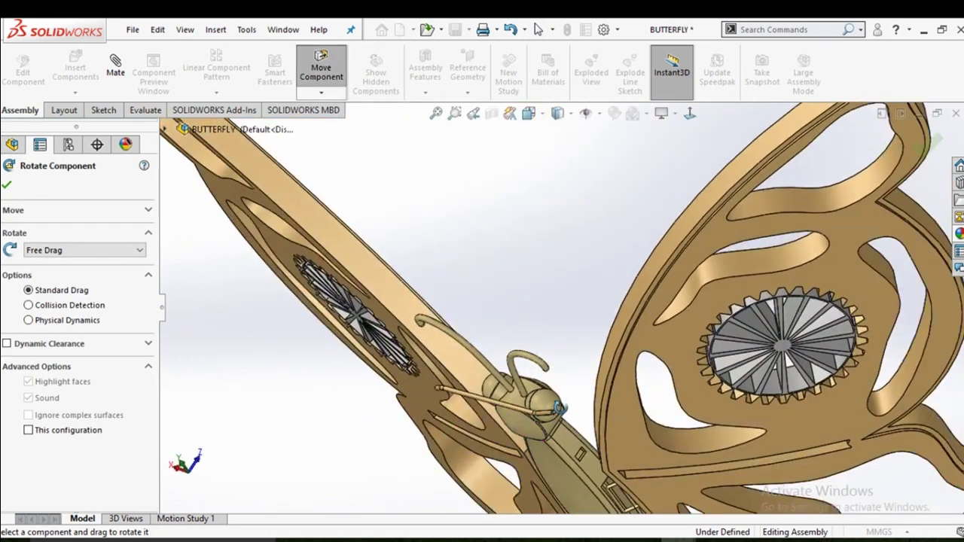
pyautogui.scroll(-3, 558, 407)
pyautogui.scroll(-2, 527, 335)
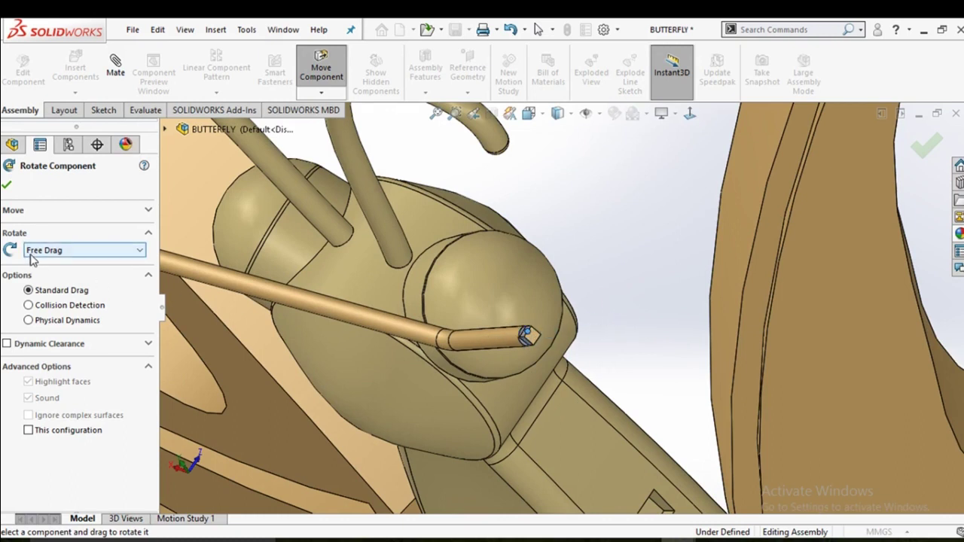
pyautogui.click(7, 188)
pyautogui.click(337, 126)
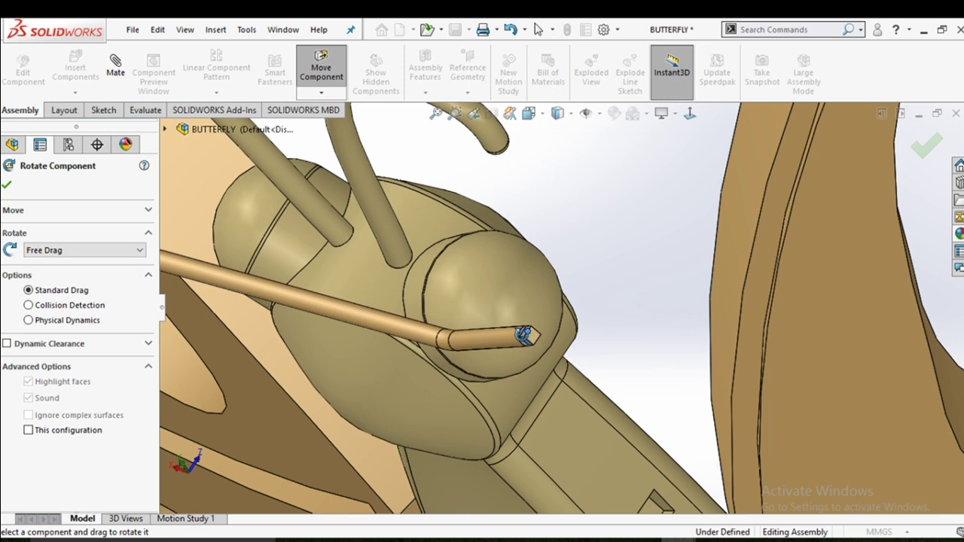
pyautogui.press('Escape')
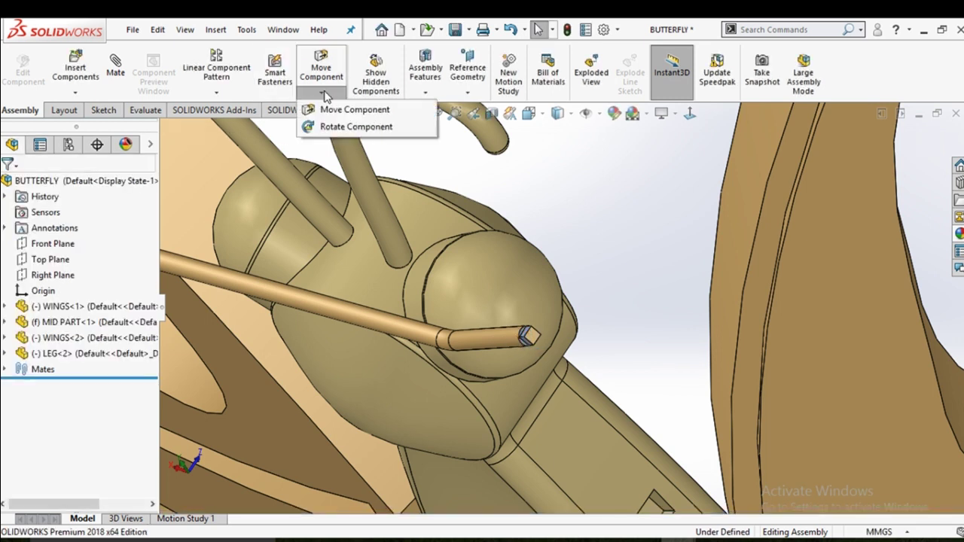
# Rotate LEG<2> so its square-keyed tip points toward the butterfly's head
pyautogui.click(338, 126)
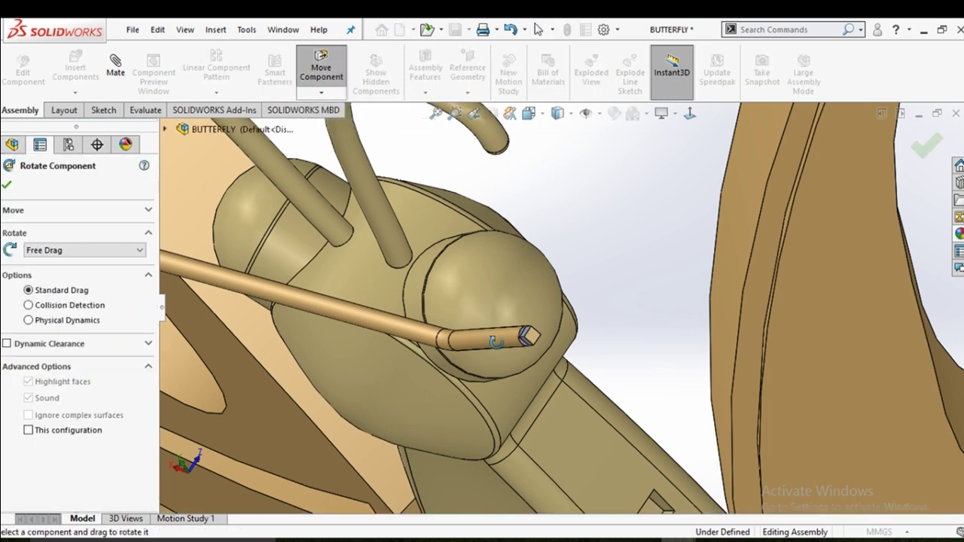
pyautogui.moveTo(494, 343)
pyautogui.mouseDown()
pyautogui.moveTo(648, 317)
pyautogui.moveTo(625, 319)
pyautogui.moveTo(617, 218)
pyautogui.moveTo(660, 260)
pyautogui.moveTo(625, 277)
pyautogui.mouseUp()
pyautogui.scroll(3, 625, 277)
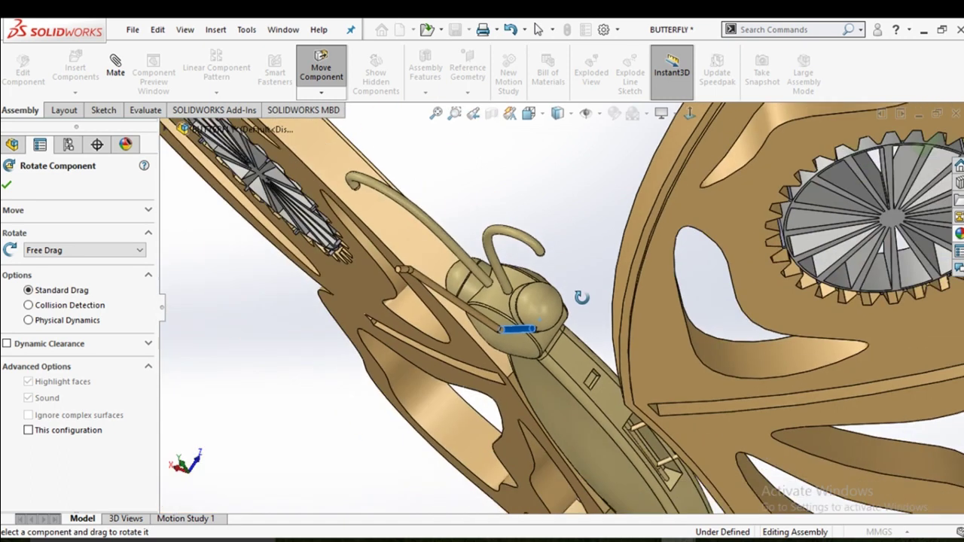
pyautogui.scroll(2, 527, 316)
pyautogui.scroll(2, 512, 305)
pyautogui.scroll(1, 513, 294)
pyautogui.scroll(-3, 514, 293)
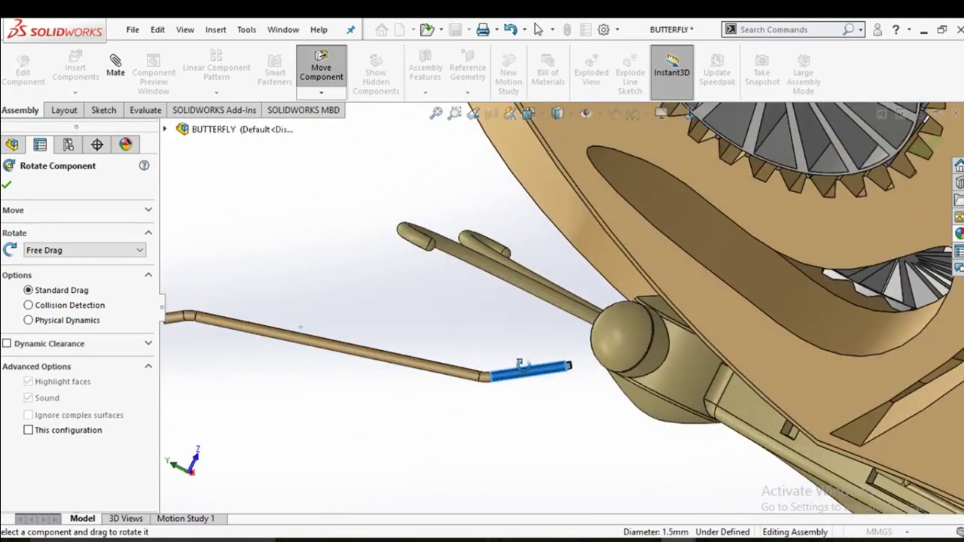
pyautogui.moveTo(519, 363)
pyautogui.mouseDown()
pyautogui.moveTo(564, 377)
pyautogui.moveTo(564, 344)
pyautogui.mouseUp()
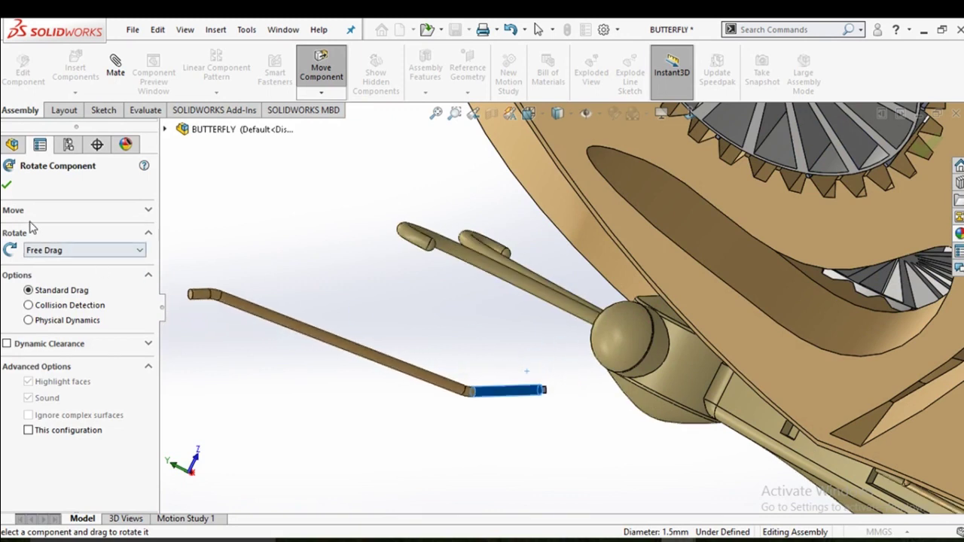
pyautogui.click(7, 185)
pyautogui.moveTo(349, 287); pyautogui.dragTo(602, 400, button='middle')
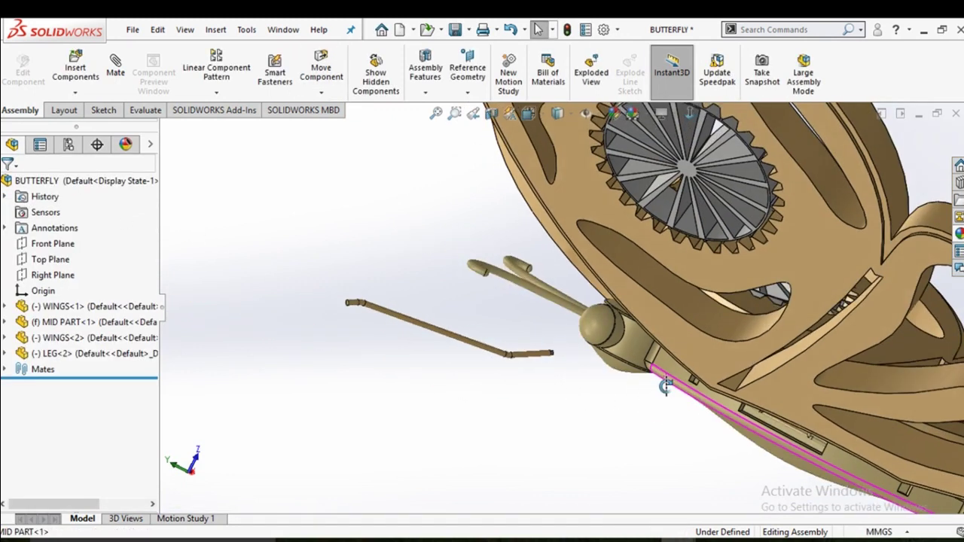
# Drag LEG<2> up to lie just beneath the butterfly body alongside the head
pyautogui.moveTo(660, 387); pyautogui.dragTo(636, 354, button='middle')
pyautogui.scroll(-5, 636, 354)
pyautogui.moveTo(465, 386); pyautogui.dragTo(691, 463)
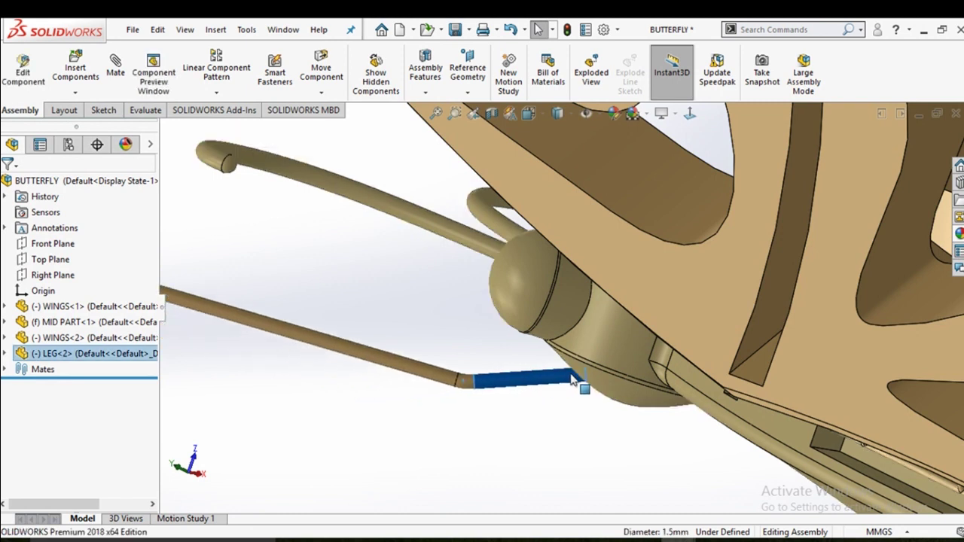
pyautogui.click(691, 463)
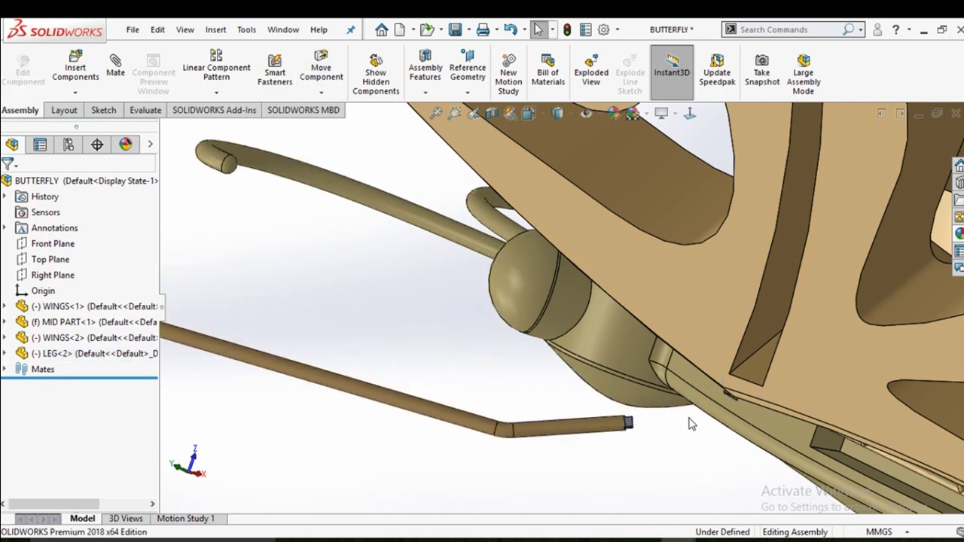
pyautogui.scroll(-5, 692, 422)
pyautogui.scroll(2, 490, 392)
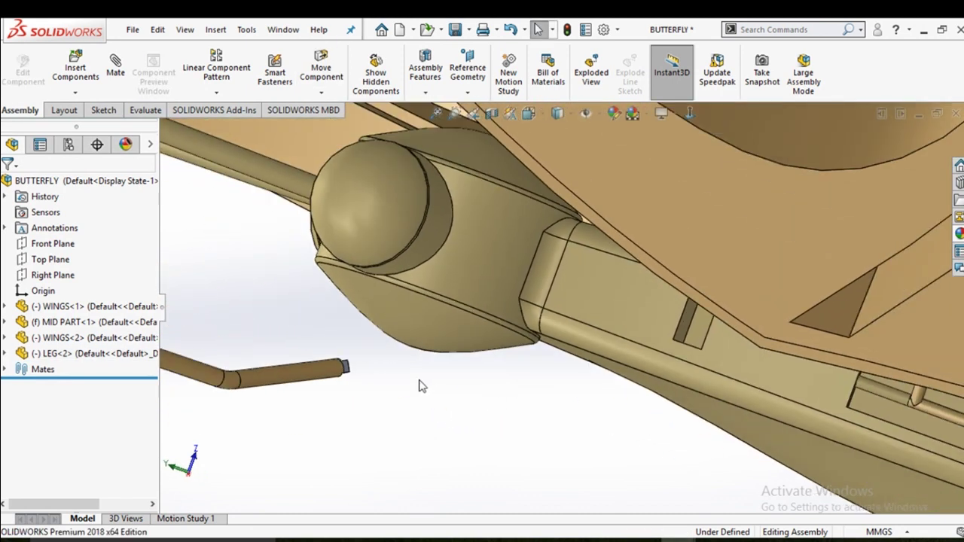
pyautogui.scroll(3, 420, 386)
pyautogui.moveTo(406, 334); pyautogui.dragTo(584, 301)
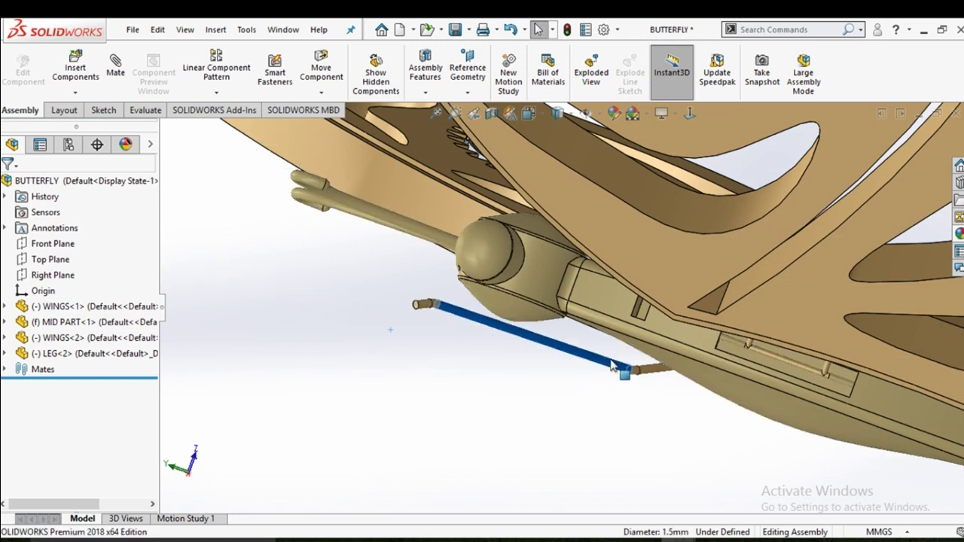
pyautogui.moveTo(621, 326); pyautogui.dragTo(609, 325, button='middle')
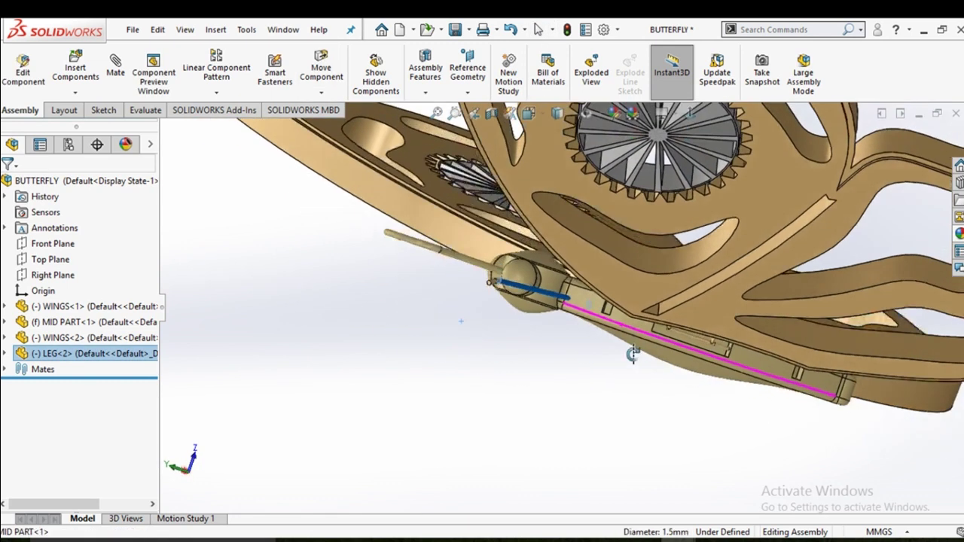
pyautogui.scroll(-4, 608, 326)
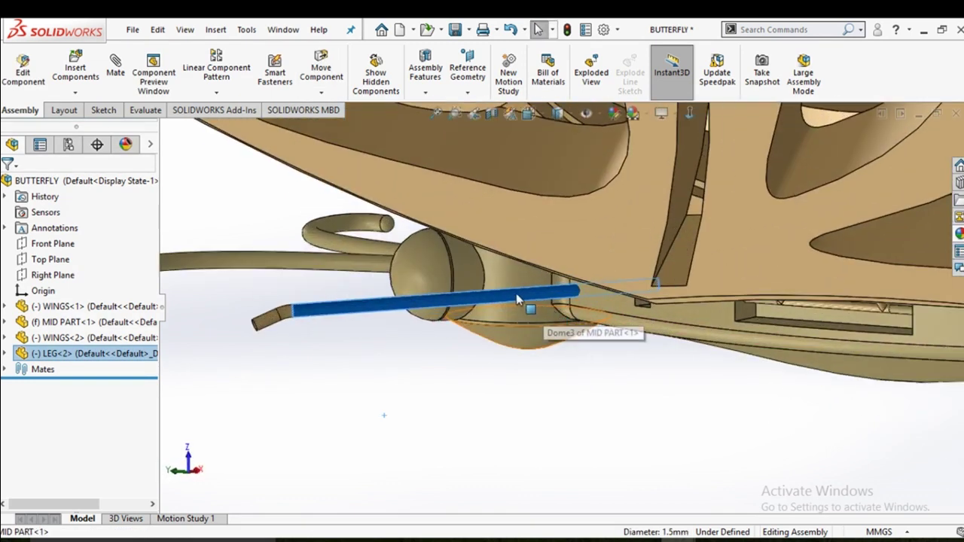
pyautogui.moveTo(516, 293)
pyautogui.mouseDown()
pyautogui.moveTo(471, 407)
pyautogui.moveTo(570, 404)
pyautogui.mouseUp()
# Move LEG<2> down and back under the butterfly body and select its square-keyed tip
pyautogui.moveTo(570, 405)
pyautogui.mouseDown(button='middle')
pyautogui.moveTo(670, 332)
pyautogui.moveTo(654, 386)
pyautogui.mouseUp(button='middle')
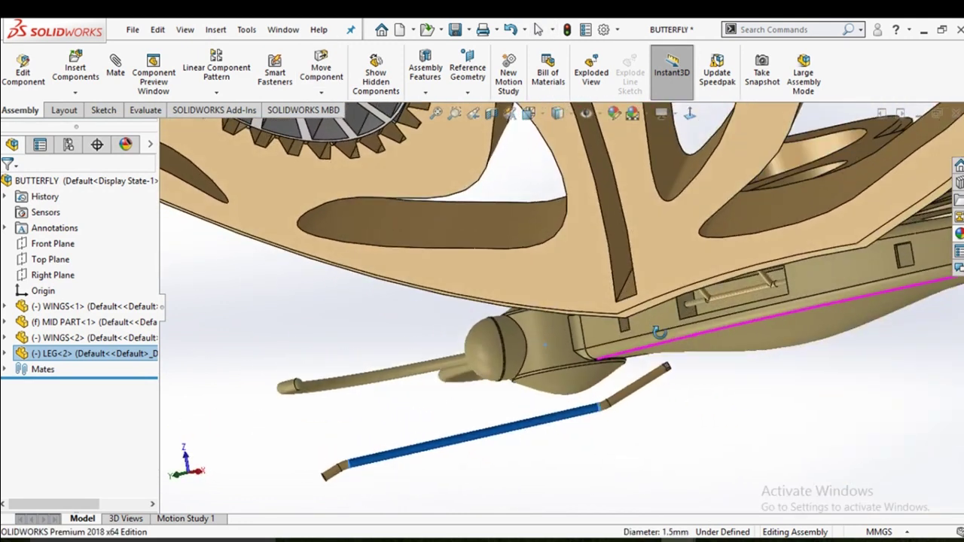
pyautogui.moveTo(616, 384)
pyautogui.mouseDown()
pyautogui.moveTo(580, 366)
pyautogui.moveTo(613, 381)
pyautogui.mouseUp()
pyautogui.scroll(-2, 623, 368)
pyautogui.scroll(-2, 623, 367)
pyautogui.scroll(-2, 620, 369)
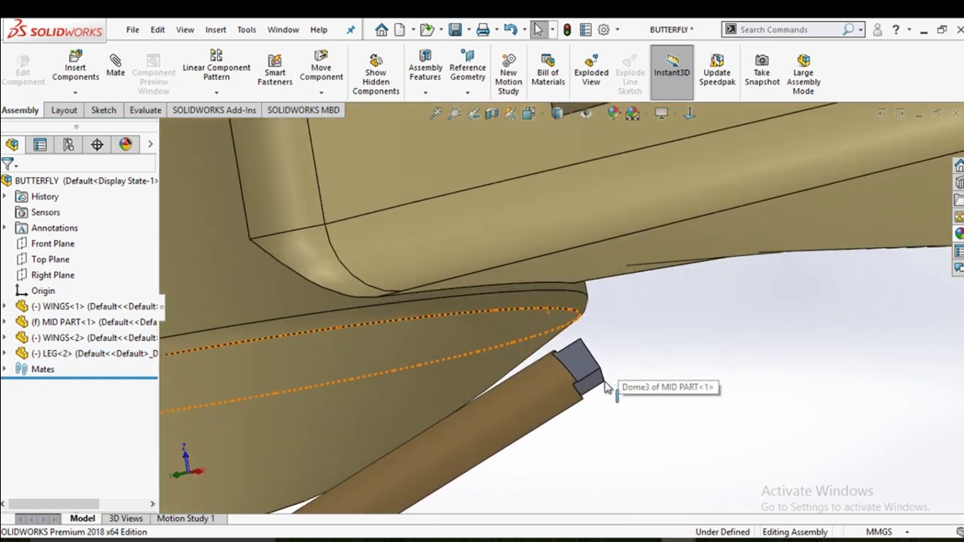
pyautogui.scroll(-1, 602, 377)
pyautogui.click(580, 363)
# Inspect the rectangular slot under the body, viewing its inner face head-on
pyautogui.scroll(3, 598, 376)
pyautogui.moveTo(598, 369)
pyautogui.mouseDown(button='middle')
pyautogui.moveTo(667, 338)
pyautogui.moveTo(597, 350)
pyautogui.mouseUp(button='middle')
pyautogui.scroll(-2, 479, 354)
pyautogui.scroll(-3, 480, 354)
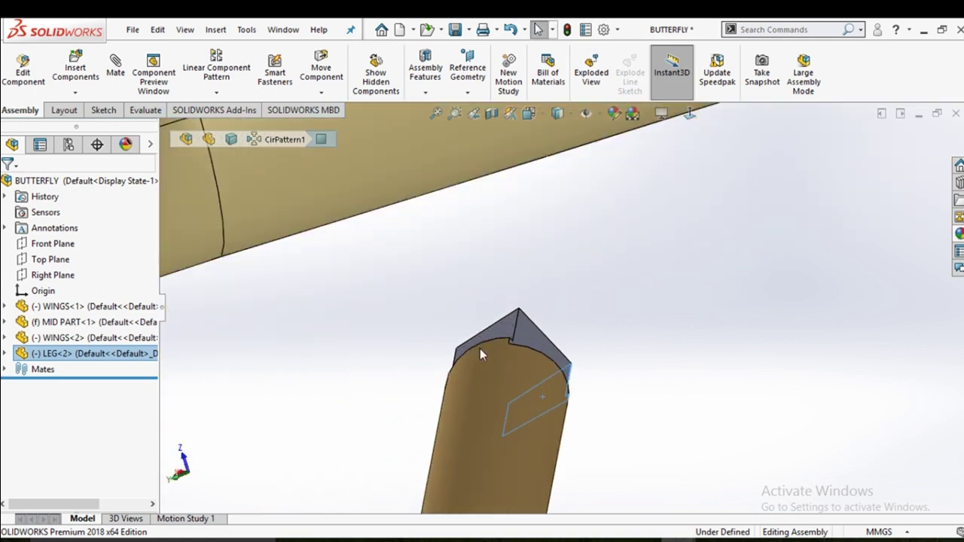
pyautogui.scroll(2, 577, 338)
pyautogui.scroll(2, 603, 301)
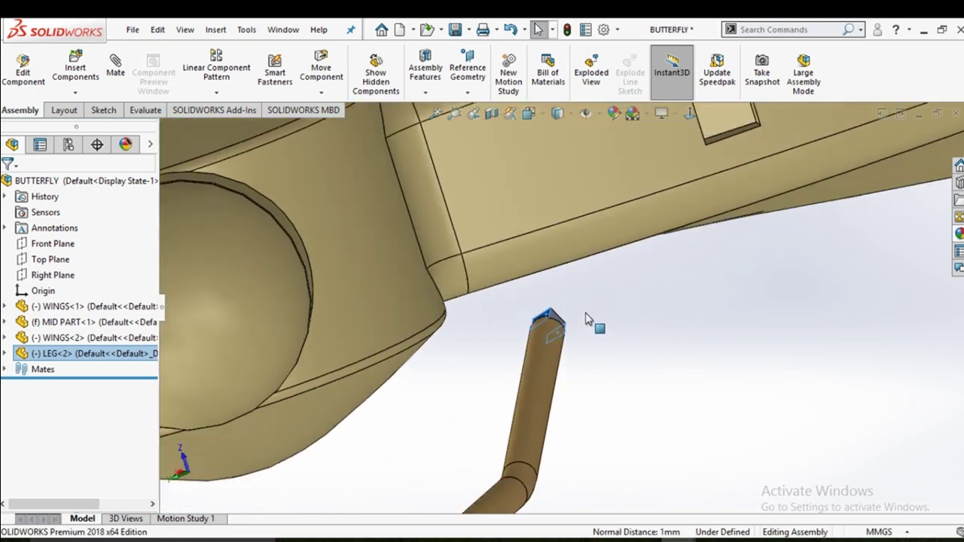
pyautogui.scroll(2, 650, 205)
pyautogui.moveTo(650, 205)
pyautogui.mouseDown(button='middle')
pyautogui.moveTo(635, 192)
pyautogui.moveTo(686, 155)
pyautogui.mouseUp(button='middle')
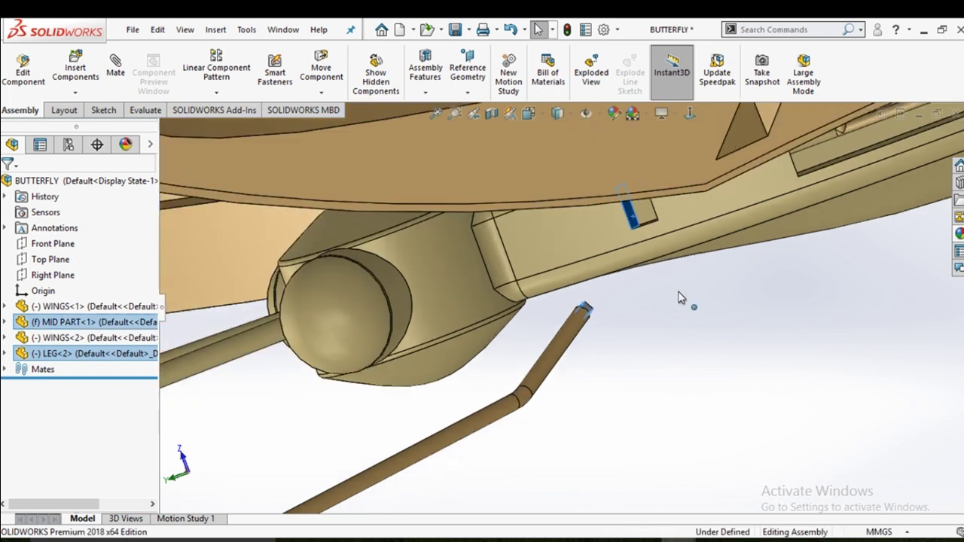
pyautogui.moveTo(680, 299); pyautogui.dragTo(673, 226, button='middle')
pyautogui.scroll(-3, 457, 253)
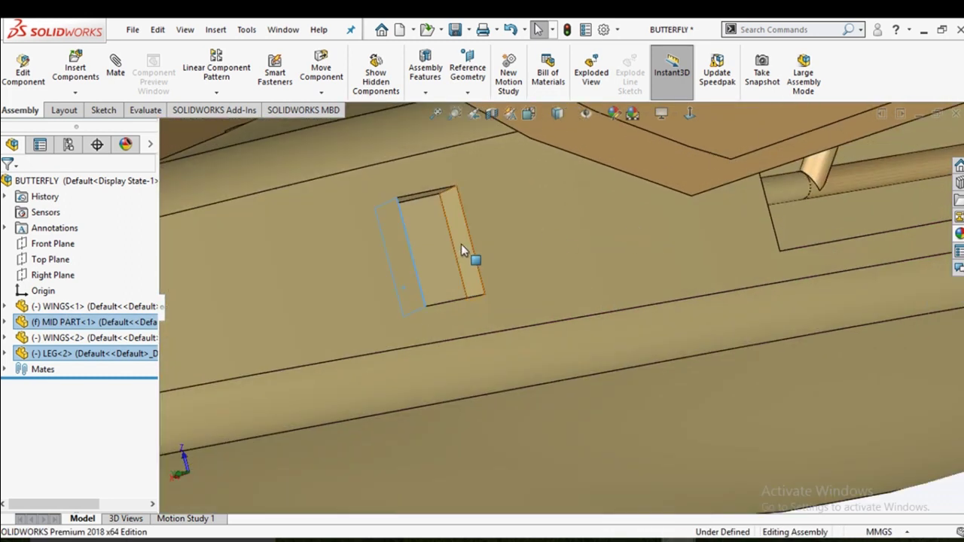
pyautogui.click(461, 244)
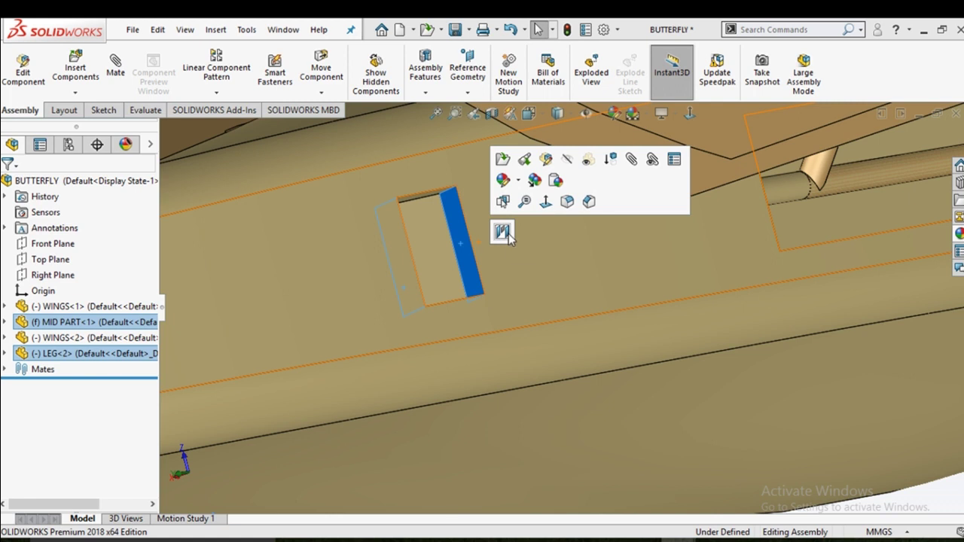
pyautogui.click(503, 232)
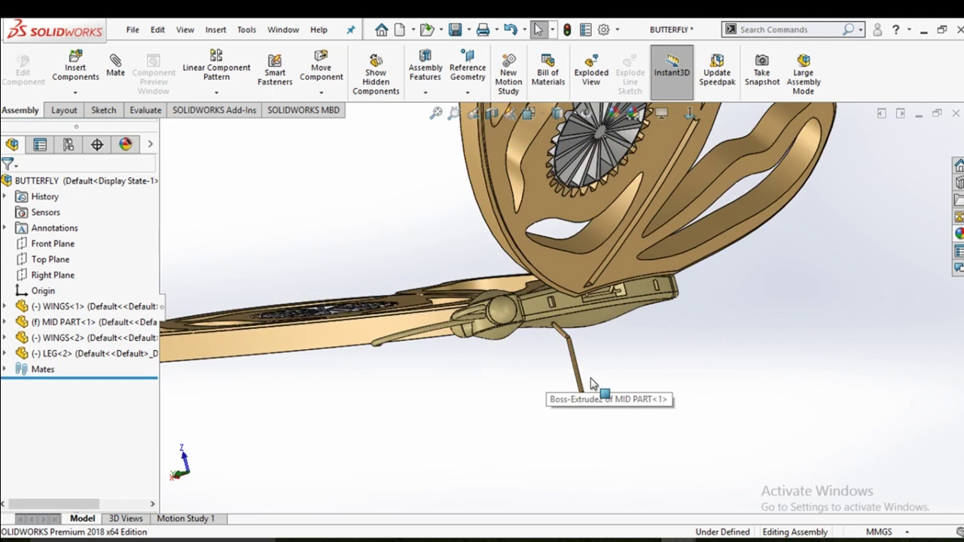
pyautogui.moveTo(542, 382); pyautogui.dragTo(544, 390, button='middle')
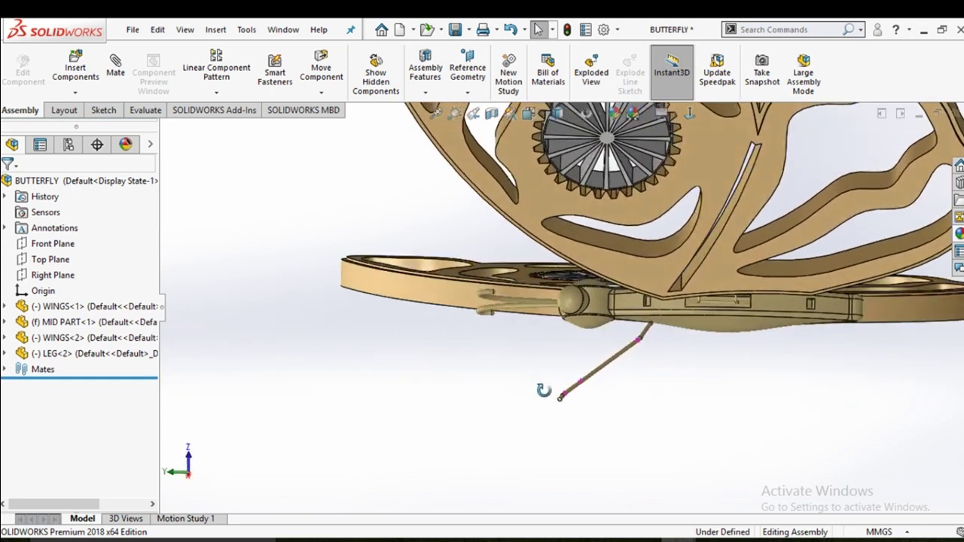
# Raise the leg toward the body and frame the leg-mount slot from an oblique underside view
pyautogui.scroll(-5, 594, 362)
pyautogui.moveTo(503, 301); pyautogui.dragTo(504, 196)
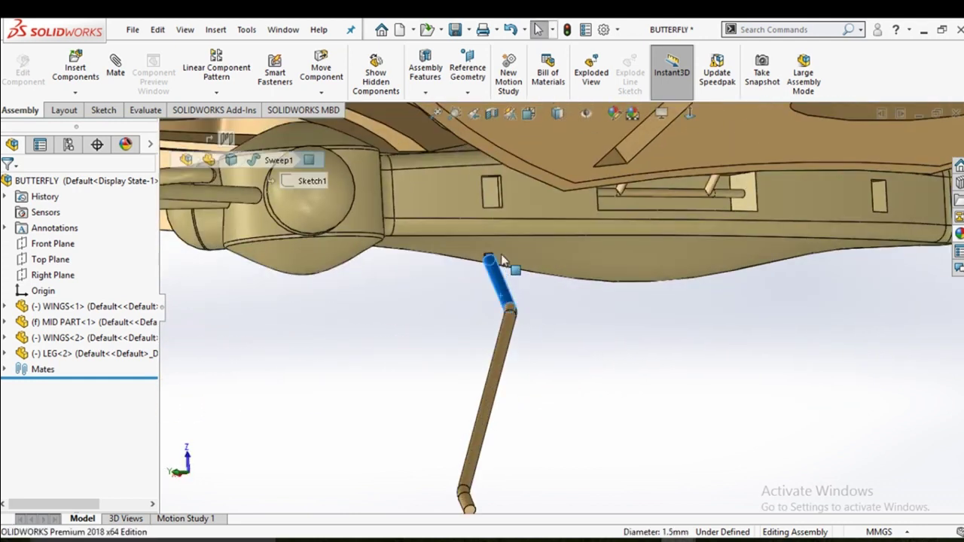
pyautogui.press('Escape')
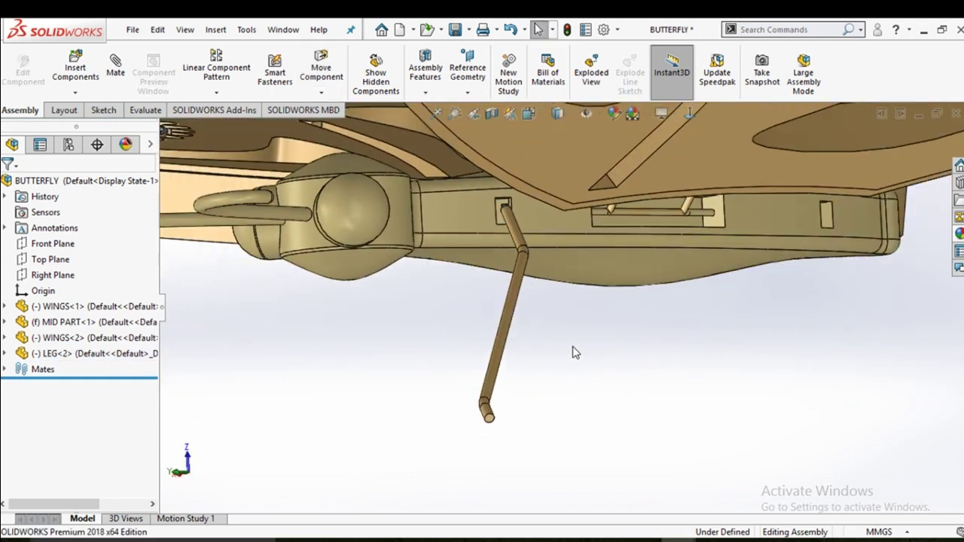
pyautogui.moveTo(574, 351); pyautogui.dragTo(471, 344, button='middle')
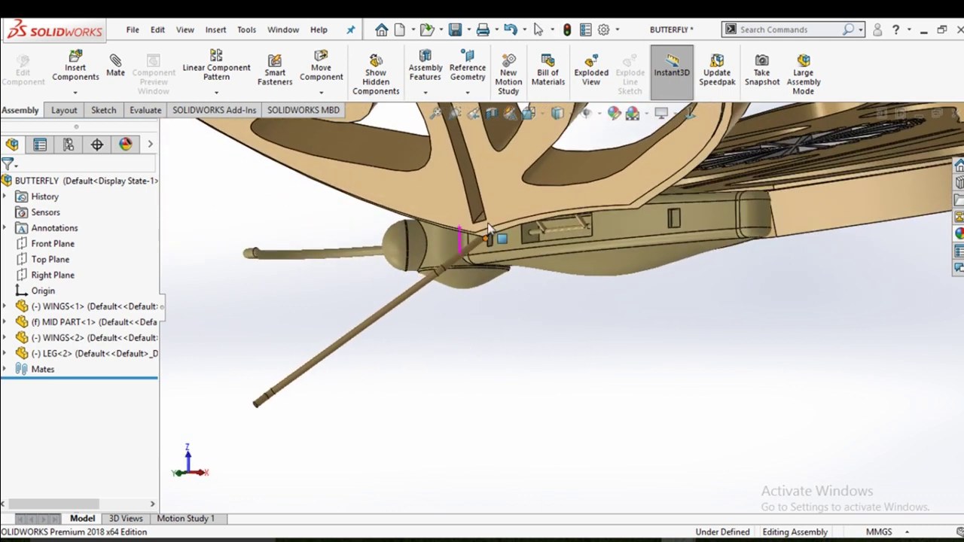
pyautogui.scroll(-3, 507, 269)
pyautogui.scroll(-3, 521, 267)
pyautogui.scroll(-3, 570, 226)
pyautogui.scroll(-3, 570, 226)
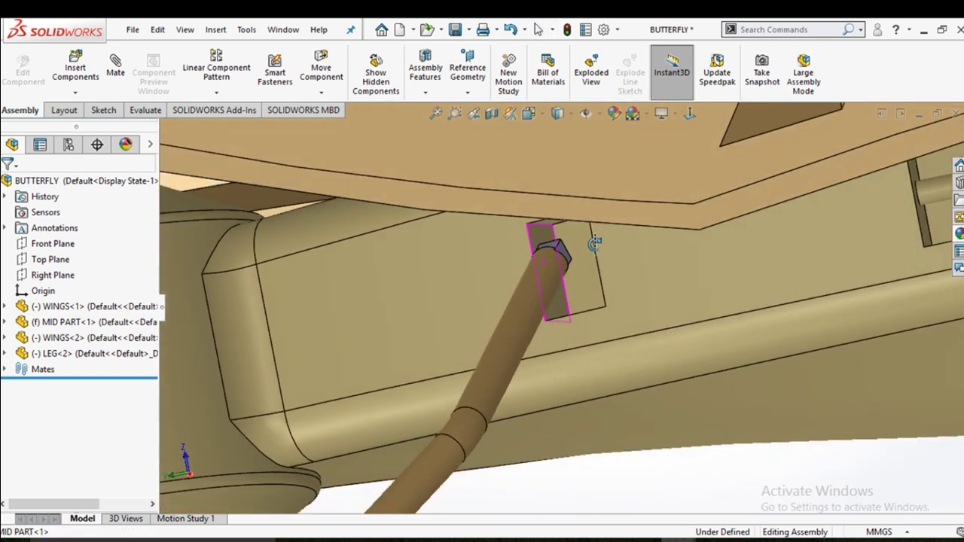
pyautogui.scroll(-2, 570, 267)
pyautogui.scroll(-2, 573, 286)
pyautogui.moveTo(536, 270)
pyautogui.mouseDown(button='middle')
pyautogui.moveTo(508, 294)
pyautogui.moveTo(544, 340)
pyautogui.moveTo(522, 307)
pyautogui.moveTo(484, 294)
pyautogui.moveTo(543, 336)
pyautogui.moveTo(646, 338)
pyautogui.mouseUp(button='middle')
# Mate the end of the leg's square key to the slot face on MID PART
pyautogui.click(486, 295)
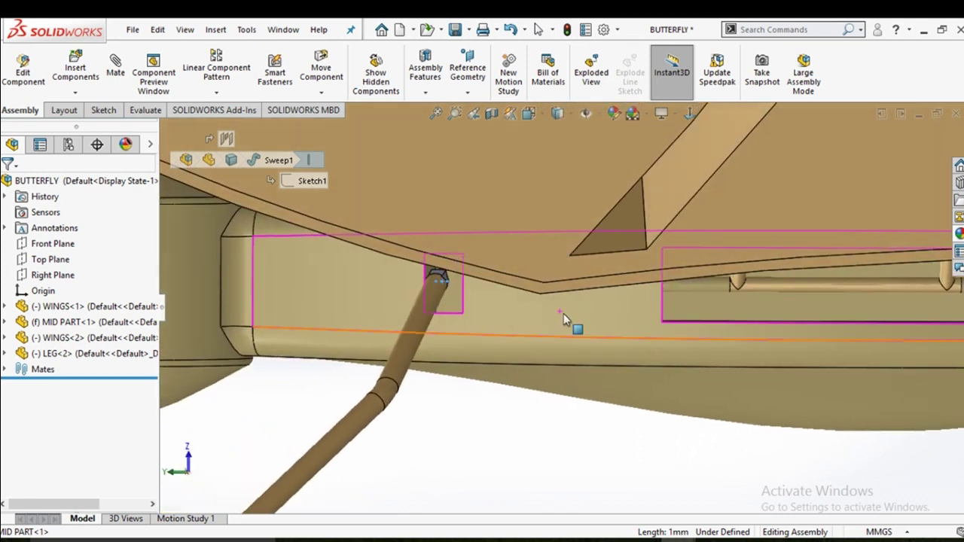
pyautogui.scroll(3, 452, 317)
pyautogui.click(401, 316)
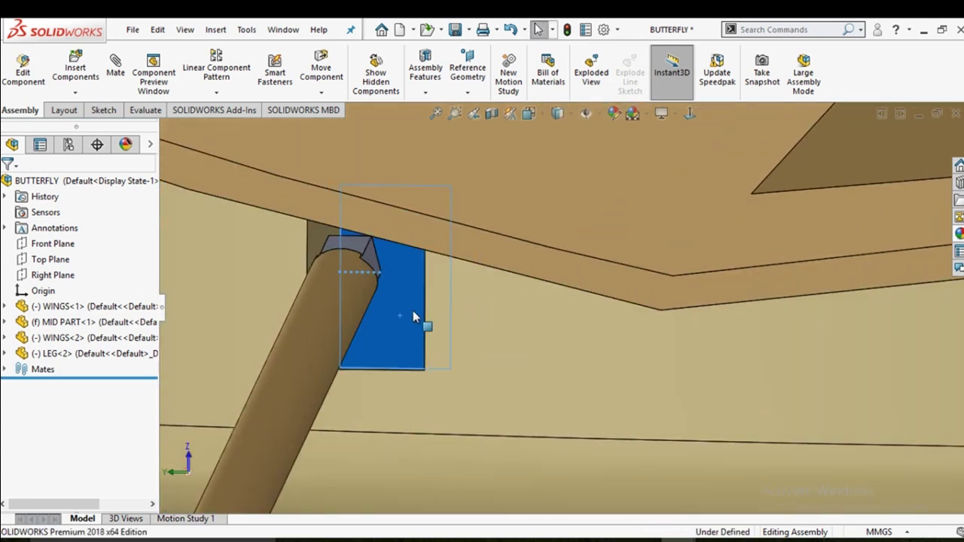
pyautogui.keyDown('ctrl'); pyautogui.click(413, 316); pyautogui.keyUp('ctrl')
pyautogui.click(440, 303)
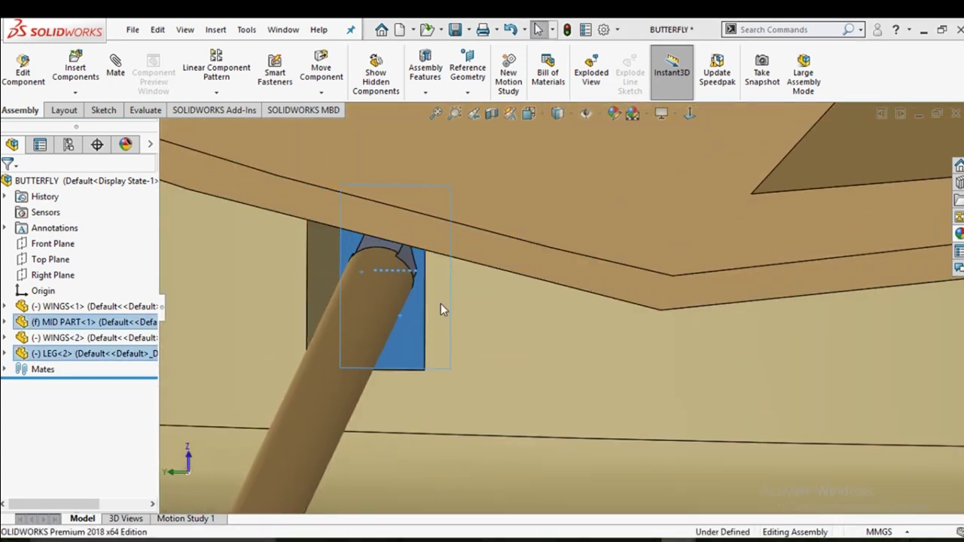
pyautogui.scroll(-2, 441, 308)
pyautogui.scroll(-3, 451, 311)
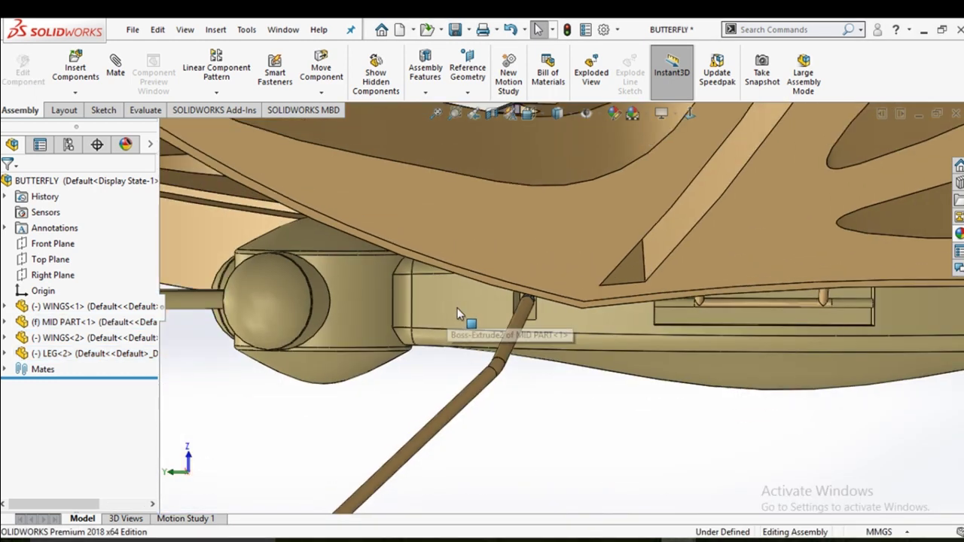
pyautogui.scroll(-2, 457, 312)
pyautogui.scroll(-2, 577, 362)
pyautogui.moveTo(576, 361)
pyautogui.mouseDown(button='middle')
pyautogui.moveTo(613, 394)
pyautogui.moveTo(653, 392)
pyautogui.moveTo(592, 372)
pyautogui.moveTo(592, 389)
pyautogui.moveTo(626, 366)
pyautogui.moveTo(555, 362)
pyautogui.mouseUp(button='middle')
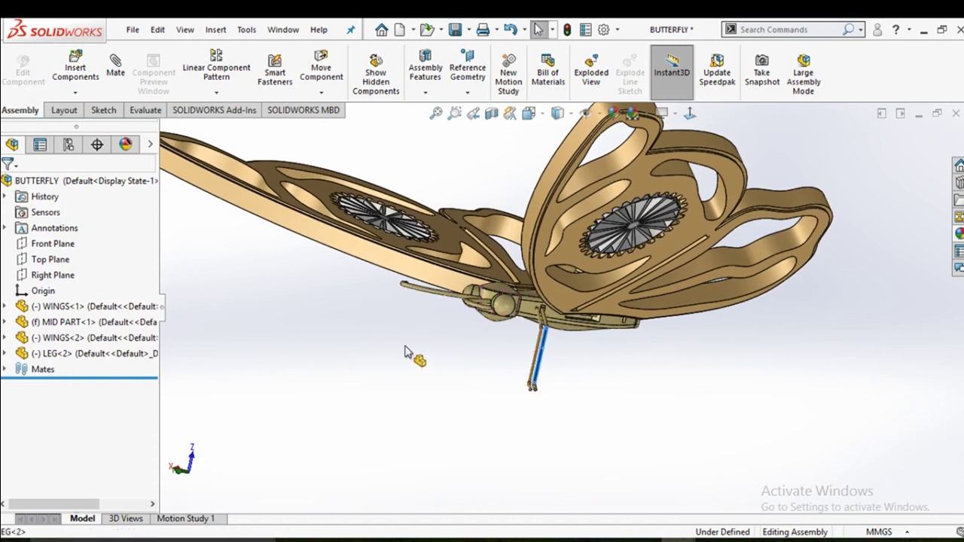
# Ctrl-drag LEG<2> to add a copy, LEG<3>, and move it down away from the body
pyautogui.keyDown('ctrl'); pyautogui.moveTo(404, 353); pyautogui.dragTo(460, 359); pyautogui.keyUp('ctrl')
pyautogui.scroll(-2, 482, 354)
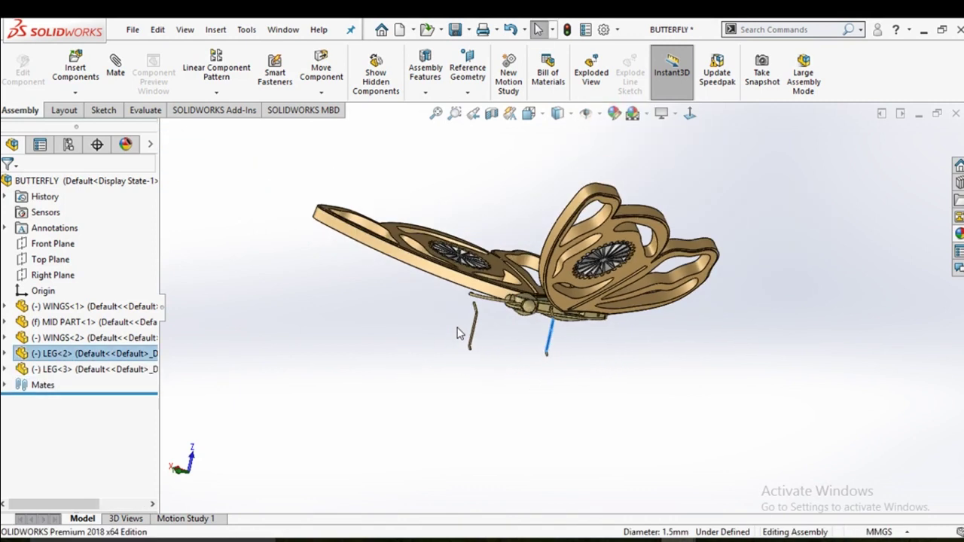
pyautogui.scroll(-2, 527, 351)
pyautogui.moveTo(527, 350)
pyautogui.mouseDown(button='middle')
pyautogui.moveTo(610, 348)
pyautogui.moveTo(572, 345)
pyautogui.mouseUp(button='middle')
pyautogui.scroll(3, 560, 344)
pyautogui.scroll(4, 555, 343)
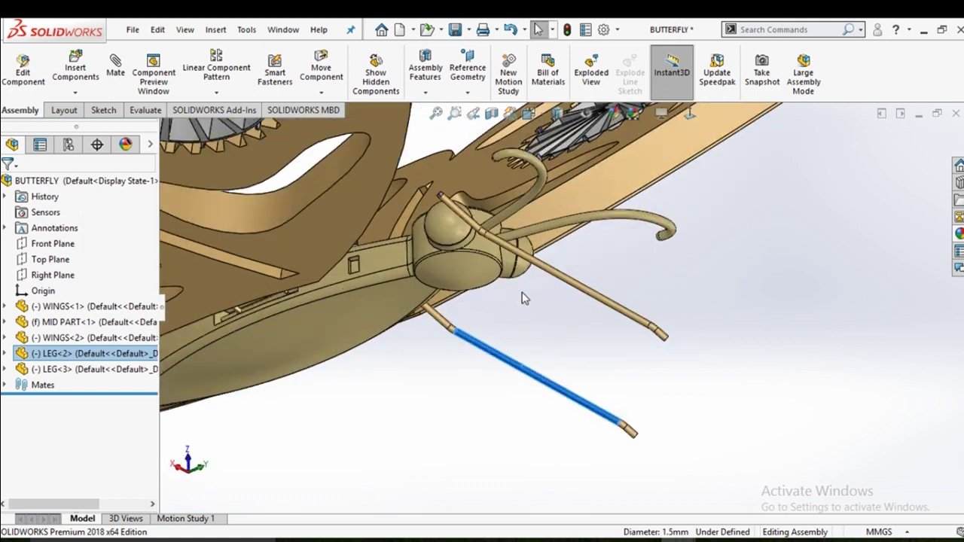
pyautogui.moveTo(559, 280); pyautogui.dragTo(413, 419)
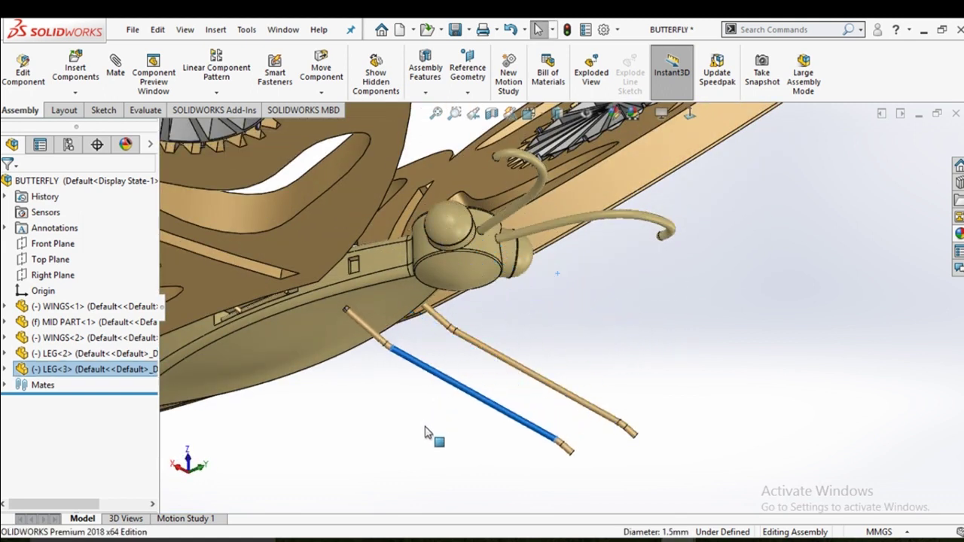
# Rotate LEG<3> to a steeper angle with Rotate Component
pyautogui.click(319, 92)
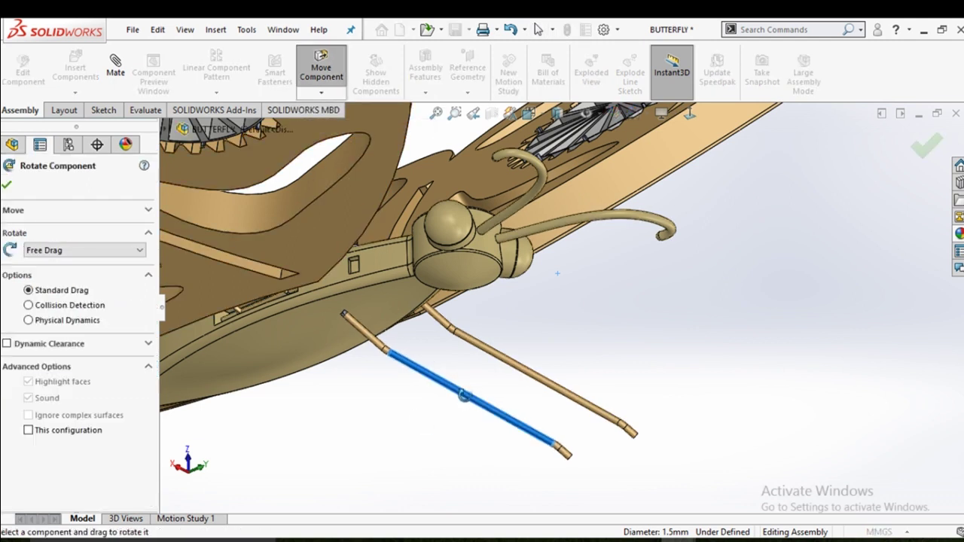
pyautogui.moveTo(464, 403); pyautogui.dragTo(415, 390)
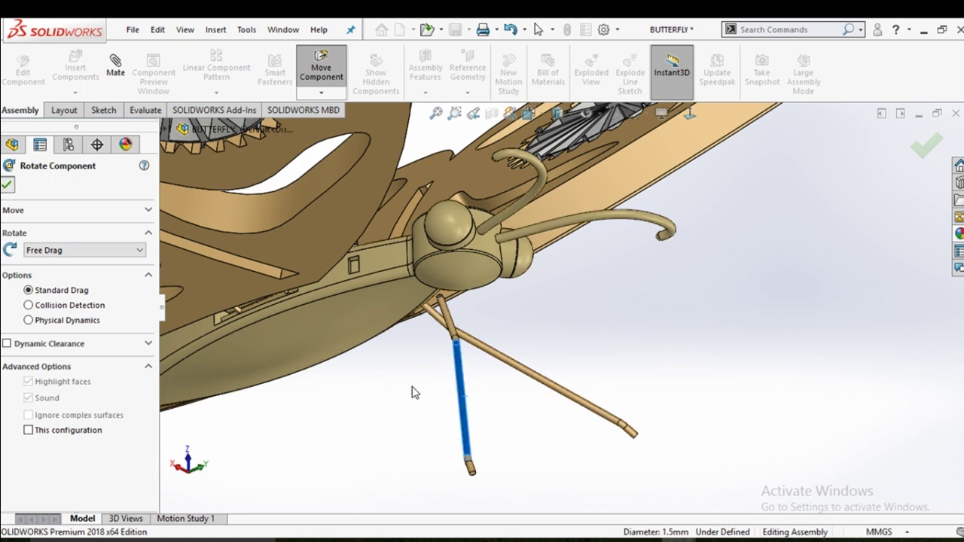
pyautogui.press('Escape')
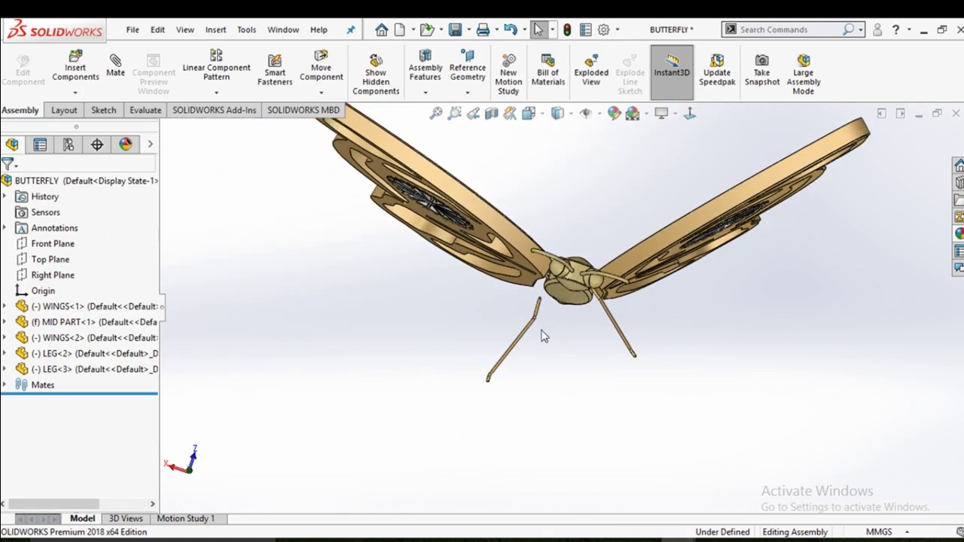
# Select LEG<3> and its square tip end face
pyautogui.moveTo(543, 334); pyautogui.dragTo(543, 305, button='middle')
pyautogui.scroll(-5, 577, 263)
pyautogui.moveTo(578, 264); pyautogui.dragTo(632, 233, button='middle')
pyautogui.scroll(-3, 602, 249)
pyautogui.scroll(-2, 780, 326)
pyautogui.scroll(-1, 776, 330)
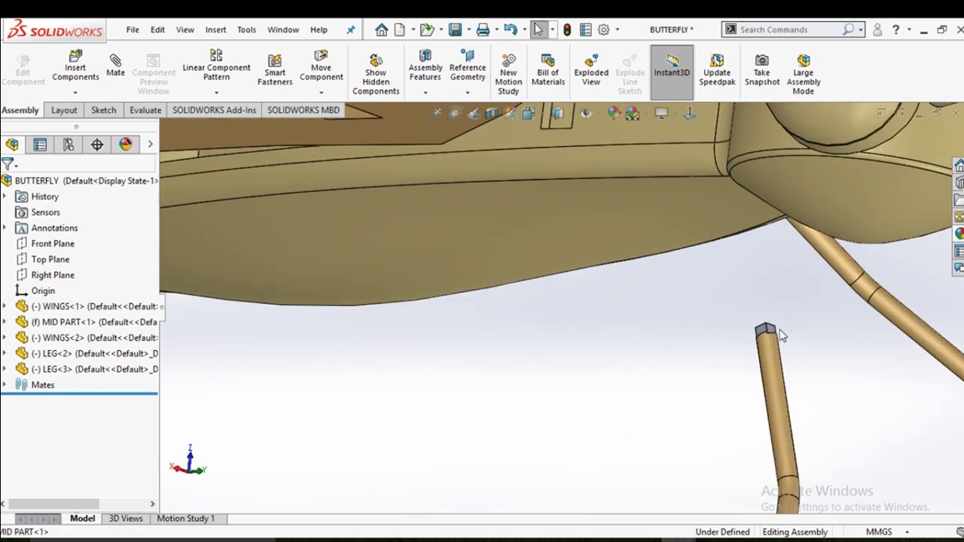
pyautogui.scroll(-2, 767, 336)
pyautogui.click(719, 325)
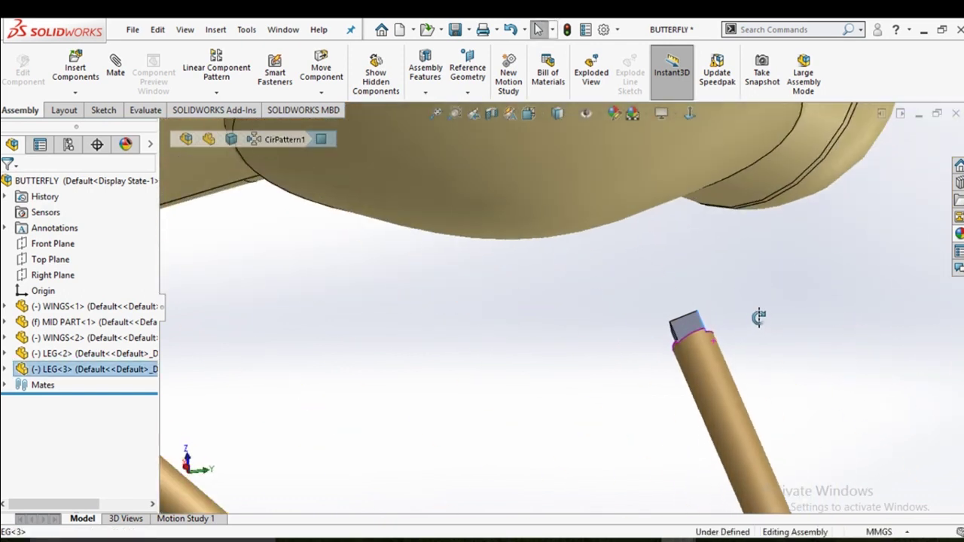
pyautogui.moveTo(714, 342); pyautogui.dragTo(746, 323, button='middle')
pyautogui.scroll(-3, 746, 323)
pyautogui.click(474, 344)
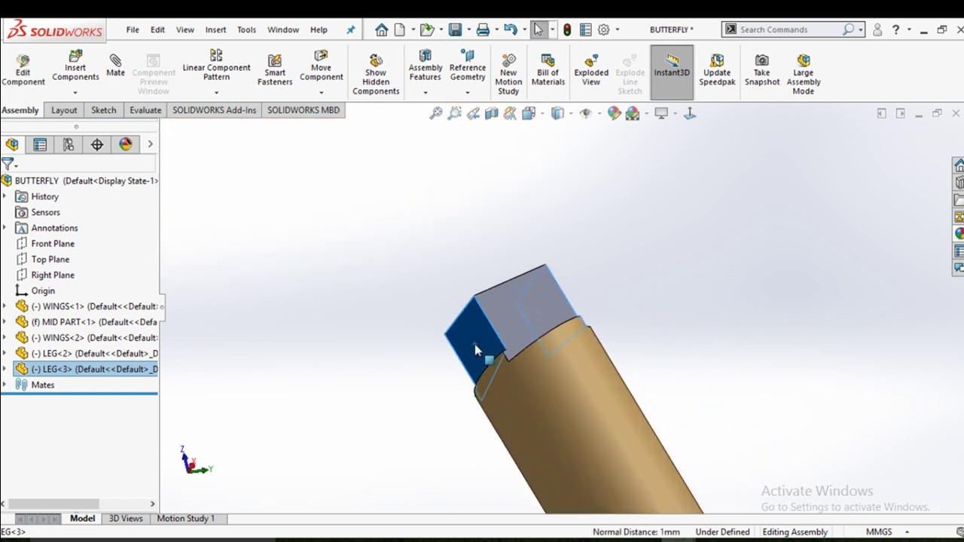
# Pick the slot faces under the butterfly body, then clear the picked faces
pyautogui.scroll(2, 519, 339)
pyautogui.scroll(3, 582, 303)
pyautogui.scroll(1, 582, 303)
pyautogui.moveTo(582, 303); pyautogui.dragTo(512, 226, button='middle')
pyautogui.scroll(-4, 491, 238)
pyautogui.scroll(-3, 588, 235)
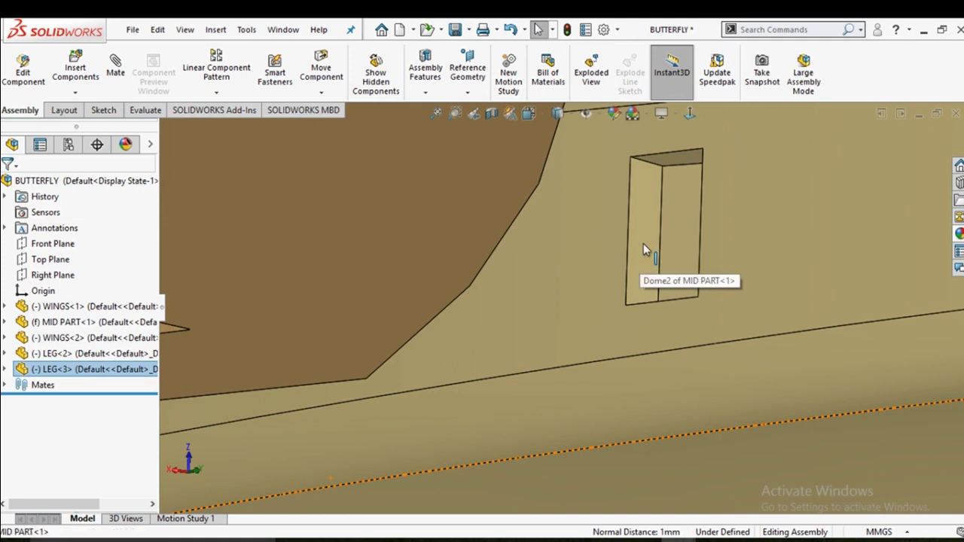
pyautogui.click(643, 243)
pyautogui.scroll(2, 646, 250)
pyautogui.moveTo(643, 260); pyautogui.dragTo(603, 301, button='middle')
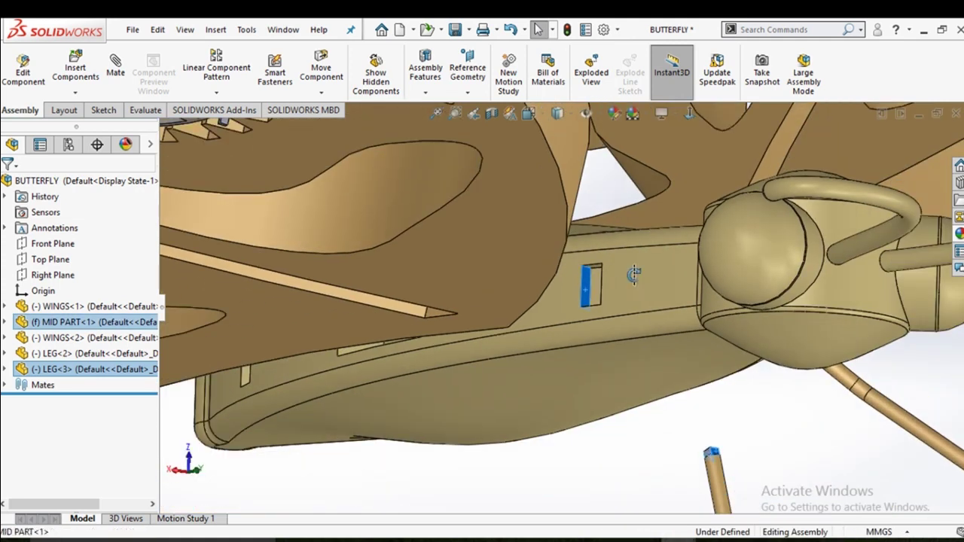
pyautogui.scroll(-2, 602, 301)
pyautogui.scroll(-3, 602, 301)
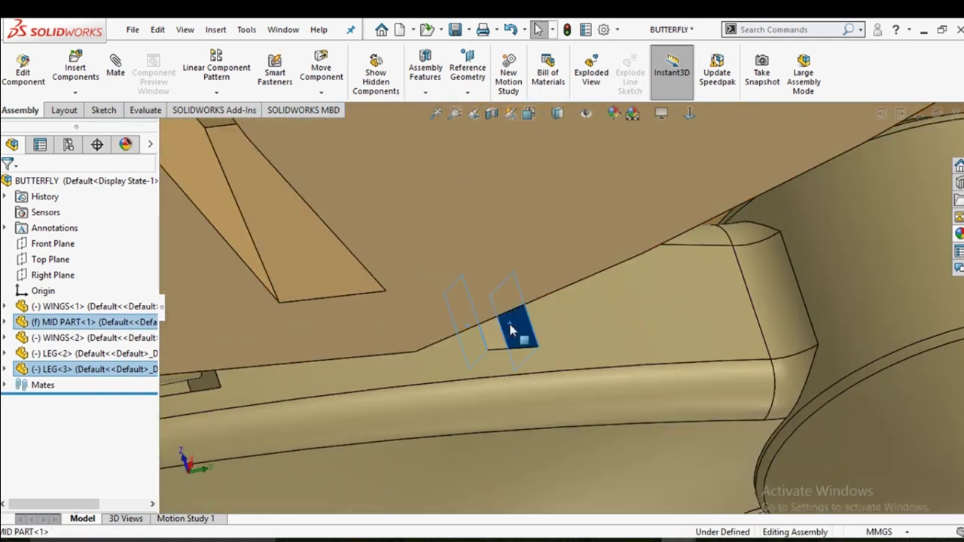
pyautogui.click(540, 329)
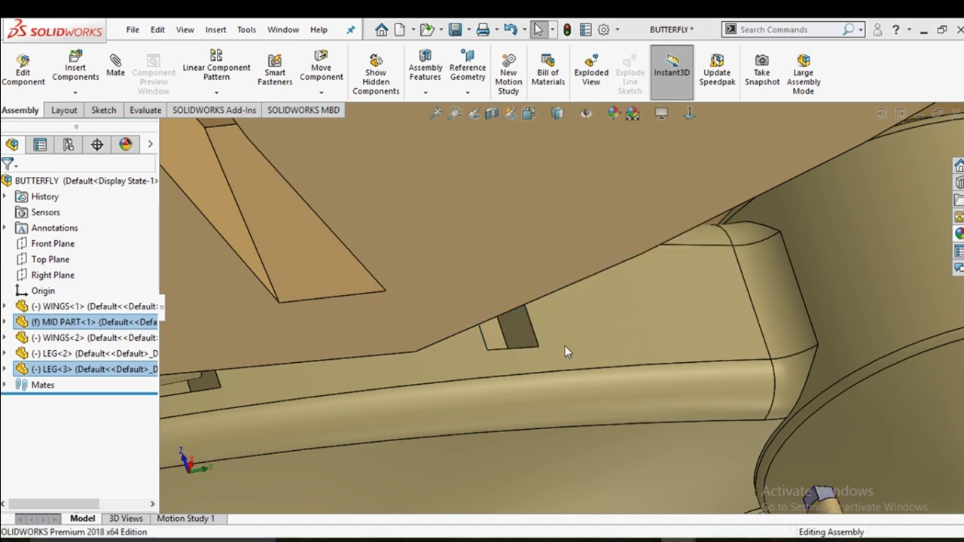
pyautogui.press('Escape')
# Drag LEG<3> up so its square tip sits just below the slot in MID PART
pyautogui.scroll(2, 566, 345)
pyautogui.scroll(-2, 570, 347)
pyautogui.moveTo(573, 348); pyautogui.dragTo(579, 400, button='middle')
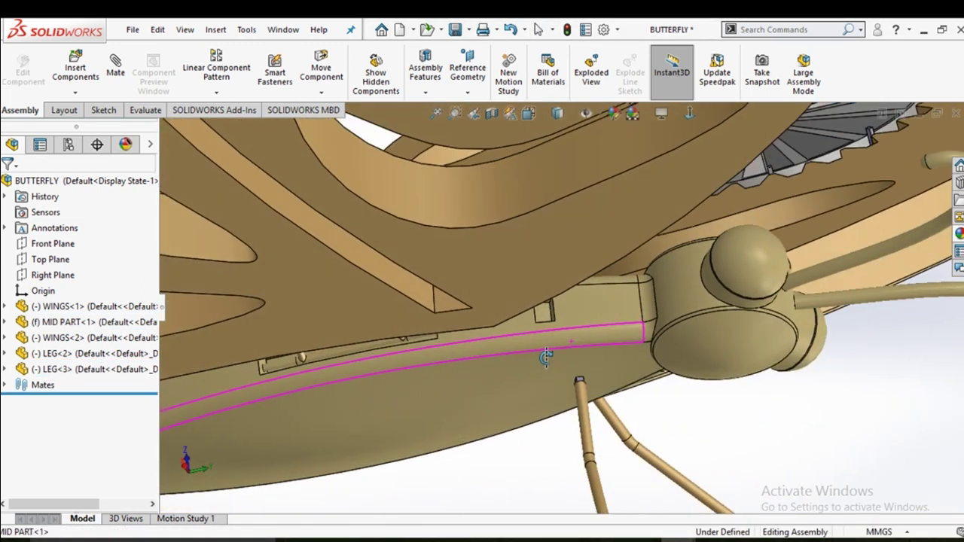
pyautogui.moveTo(580, 403); pyautogui.dragTo(533, 288)
pyautogui.press('Escape')
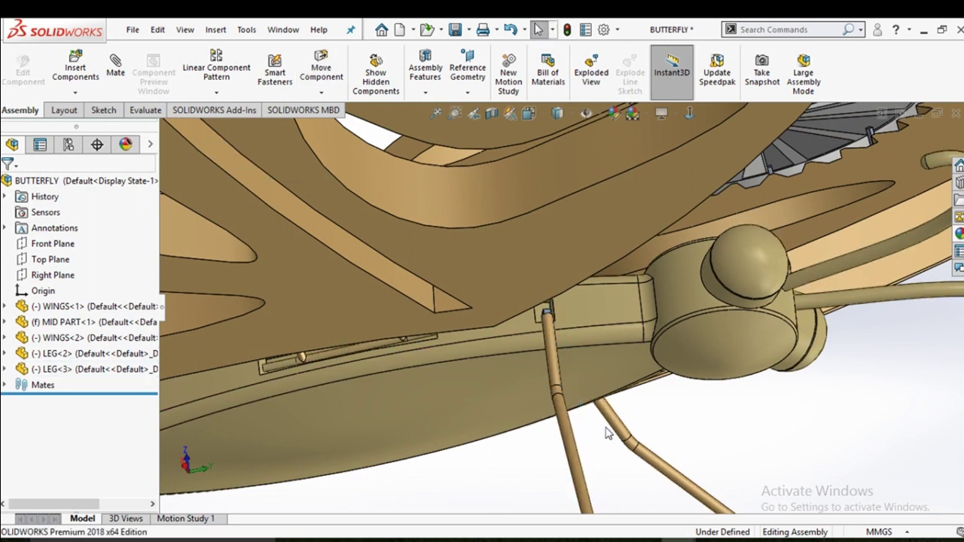
pyautogui.moveTo(609, 428)
pyautogui.mouseDown(button='middle')
pyautogui.moveTo(505, 399)
pyautogui.moveTo(699, 358)
pyautogui.moveTo(685, 315)
pyautogui.mouseUp(button='middle')
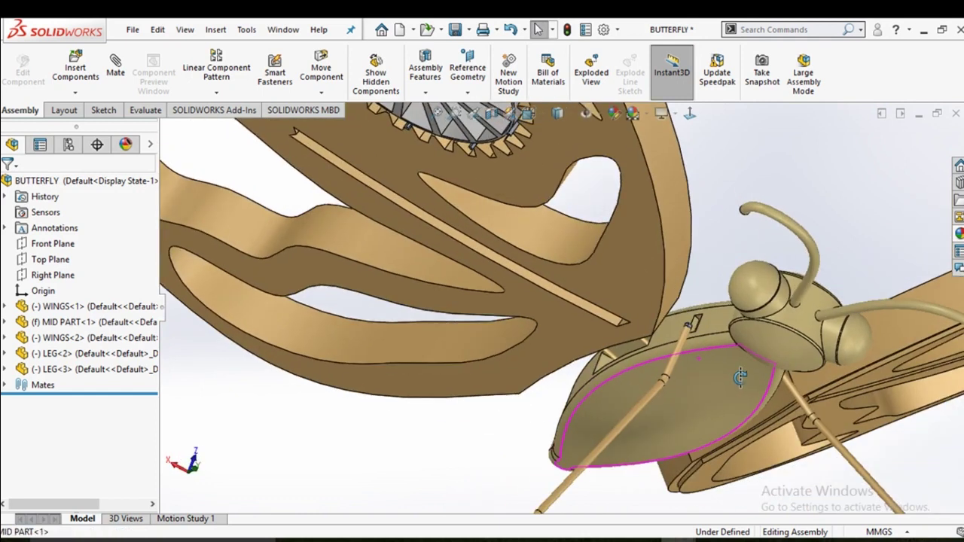
# Mate an edge of LEG<3>'s square key to the body slot's side face
pyautogui.scroll(-3, 685, 315)
pyautogui.scroll(-3, 538, 323)
pyautogui.moveTo(538, 321)
pyautogui.mouseDown(button='middle')
pyautogui.moveTo(475, 331)
pyautogui.moveTo(474, 366)
pyautogui.moveTo(483, 350)
pyautogui.moveTo(441, 369)
pyautogui.mouseUp(button='middle')
pyautogui.moveTo(400, 383); pyautogui.dragTo(455, 347)
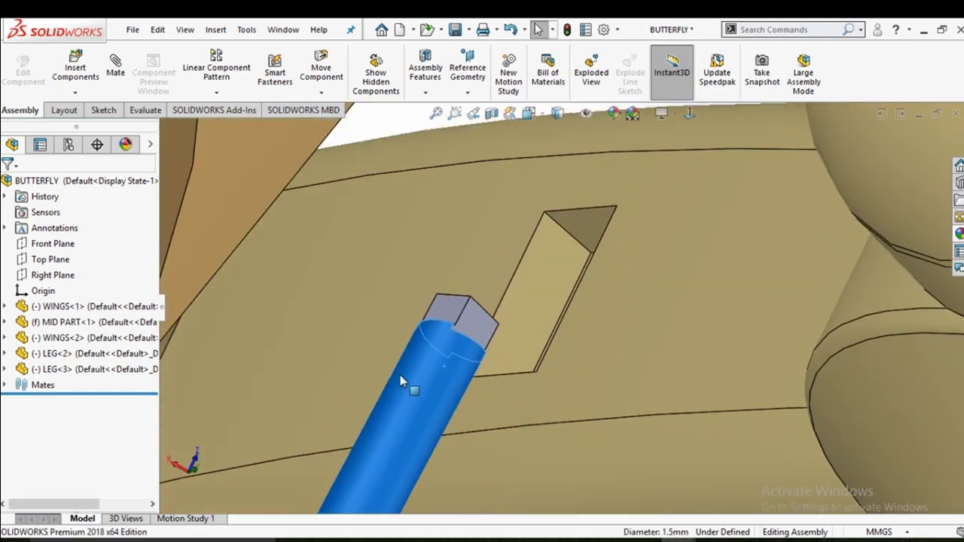
pyautogui.moveTo(491, 343)
pyautogui.mouseDown(button='middle')
pyautogui.moveTo(465, 378)
pyautogui.moveTo(454, 421)
pyautogui.moveTo(414, 387)
pyautogui.mouseUp(button='middle')
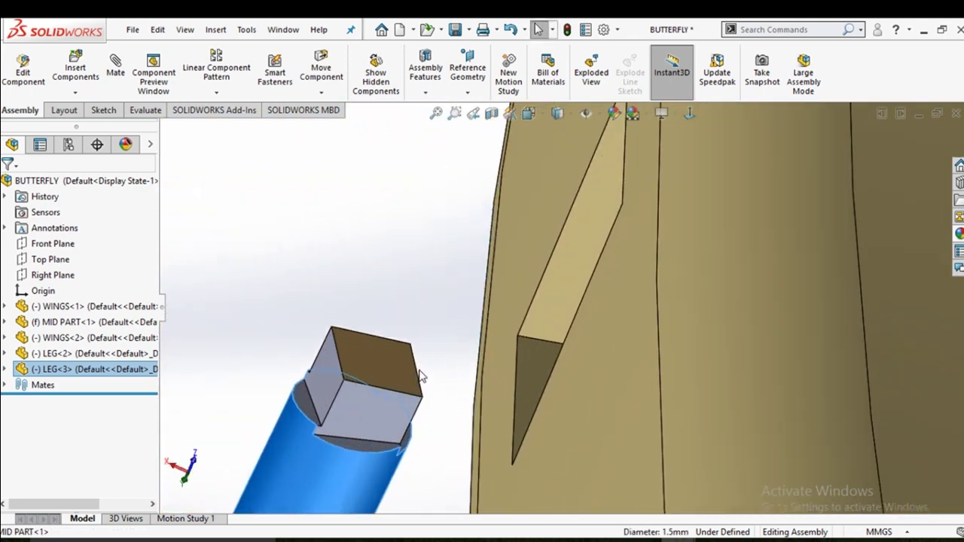
pyautogui.click(420, 377)
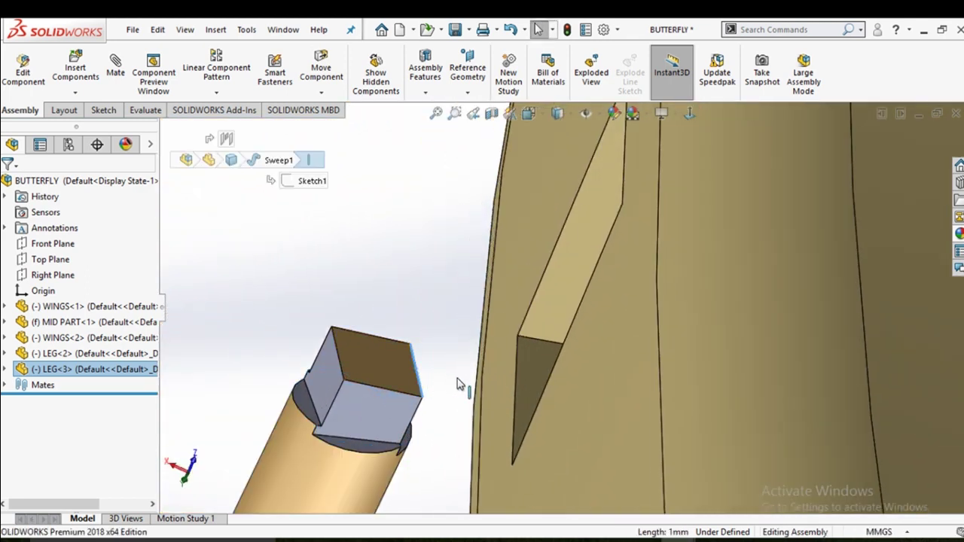
pyautogui.moveTo(463, 389); pyautogui.dragTo(580, 377, button='middle')
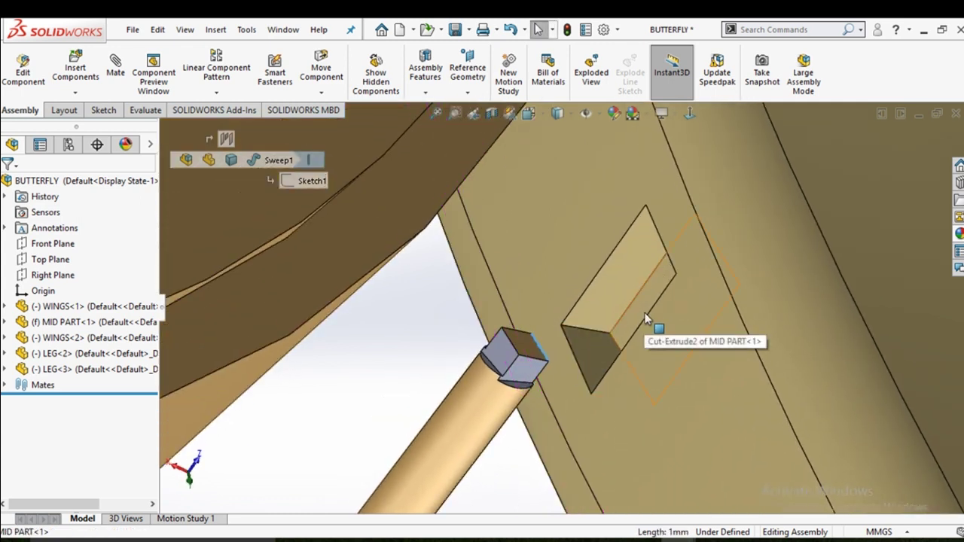
pyautogui.keyDown('ctrl'); pyautogui.click(644, 313); pyautogui.keyUp('ctrl')
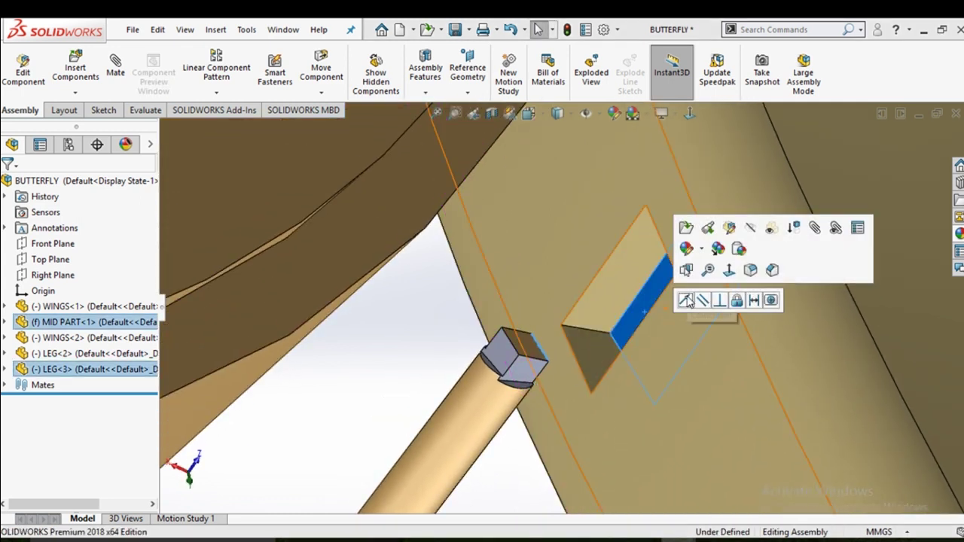
pyautogui.click(686, 299)
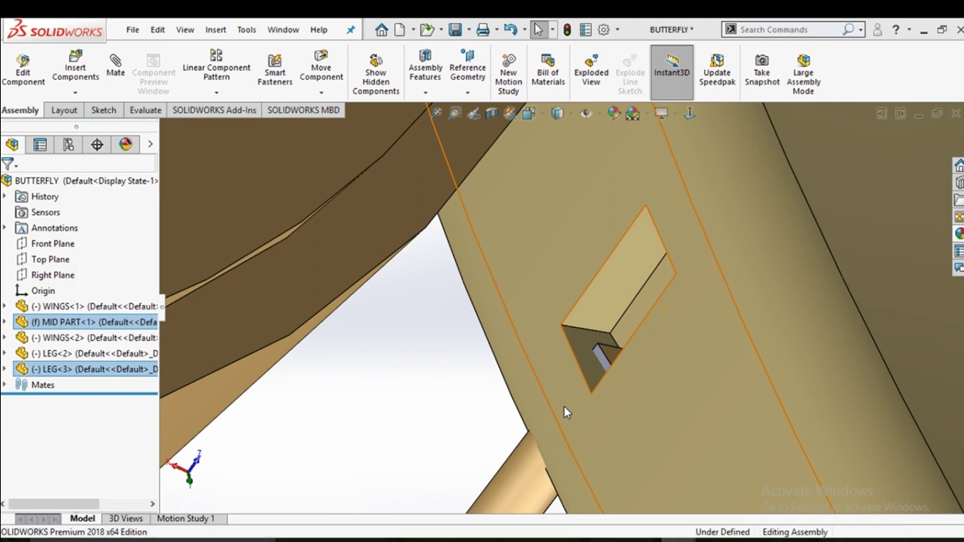
# Switch to Rotate Component mode
pyautogui.scroll(5, 564, 413)
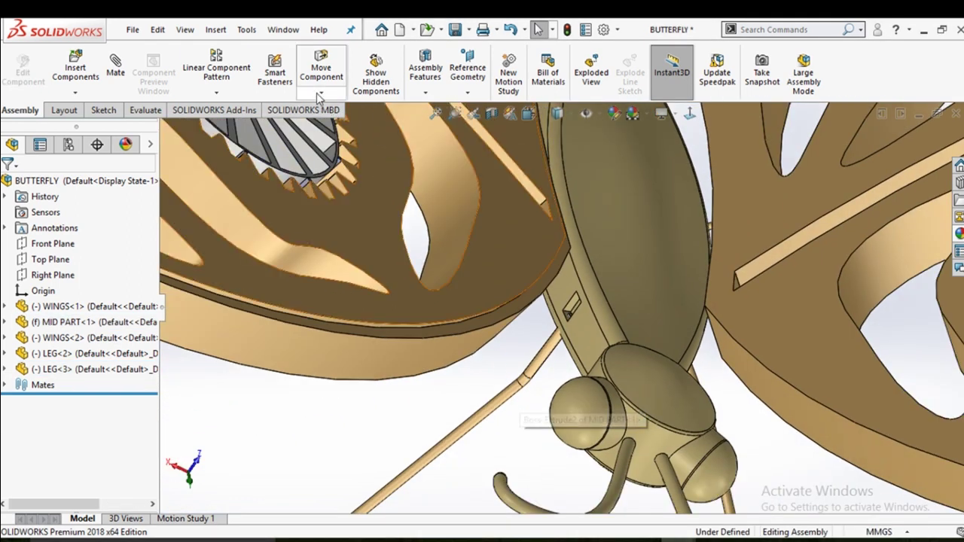
pyautogui.click(320, 95)
pyautogui.click(337, 130)
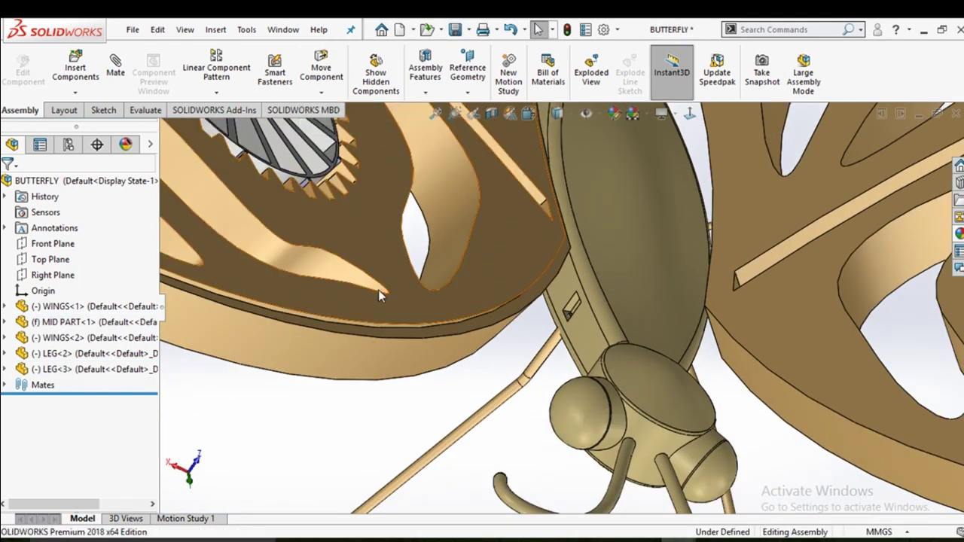
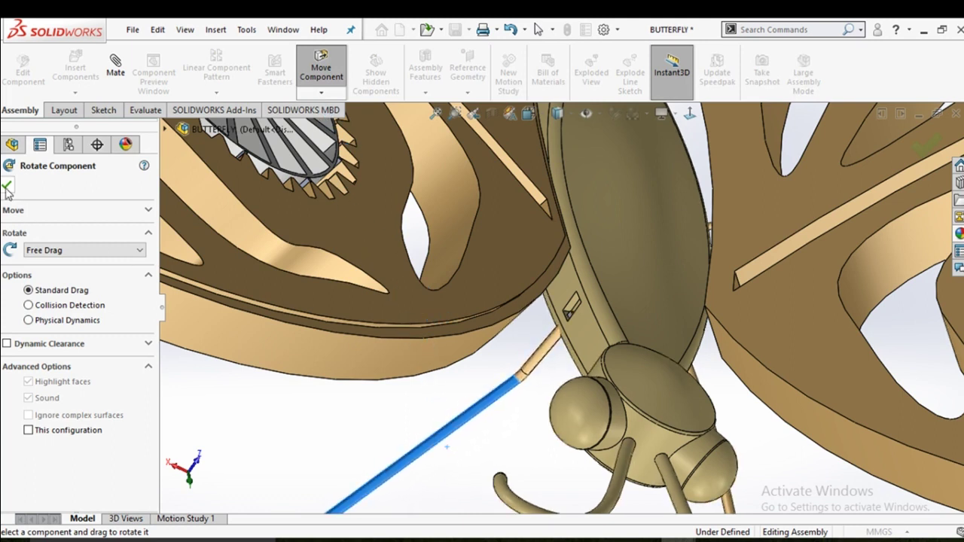
# Delete the Coincident2 mate from the butterfly assembly's Mates list
pyautogui.press('Escape')
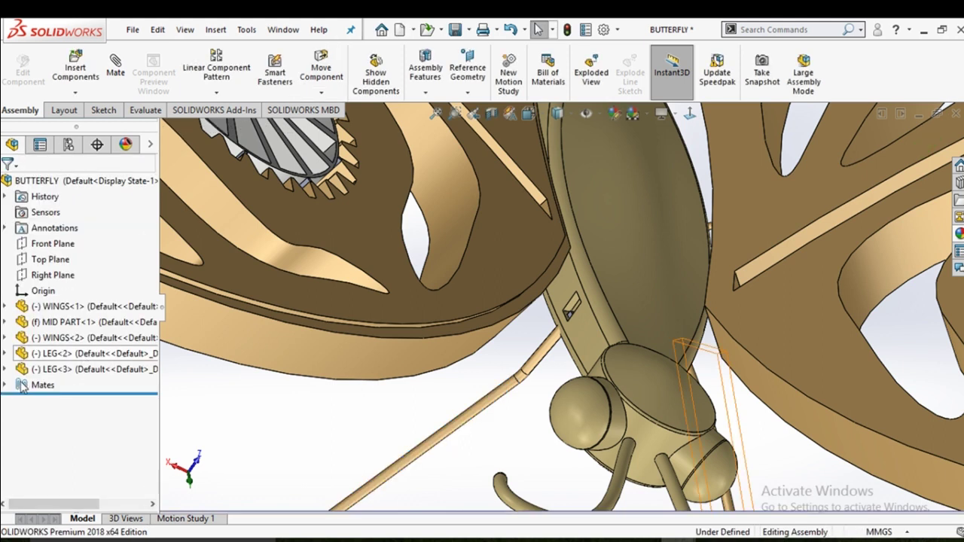
pyautogui.click(5, 385)
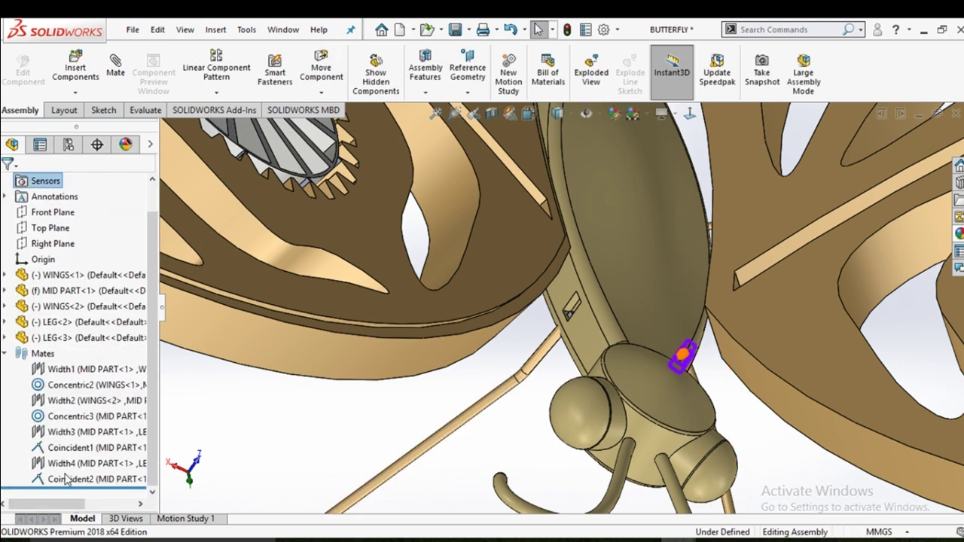
pyautogui.rightClick(68, 480)
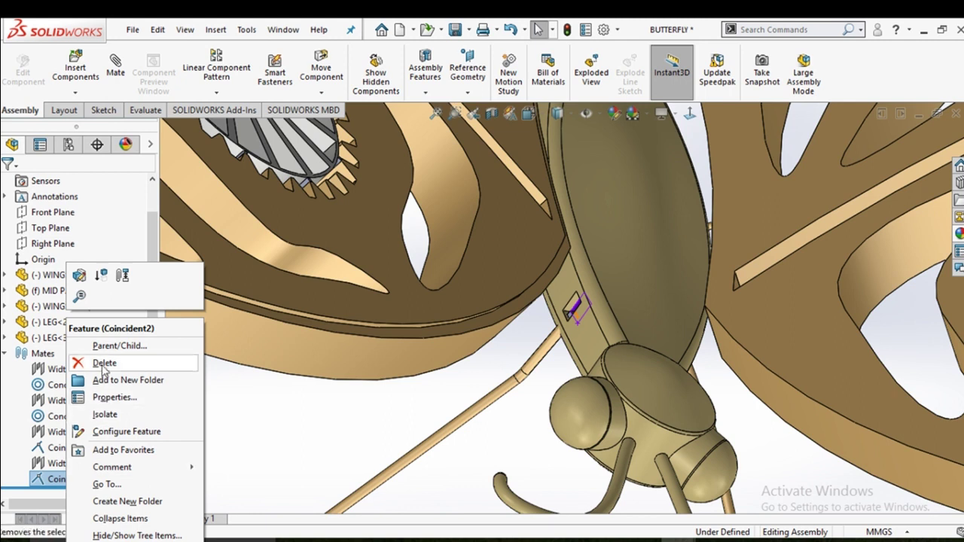
pyautogui.click(104, 364)
pyautogui.click(379, 167)
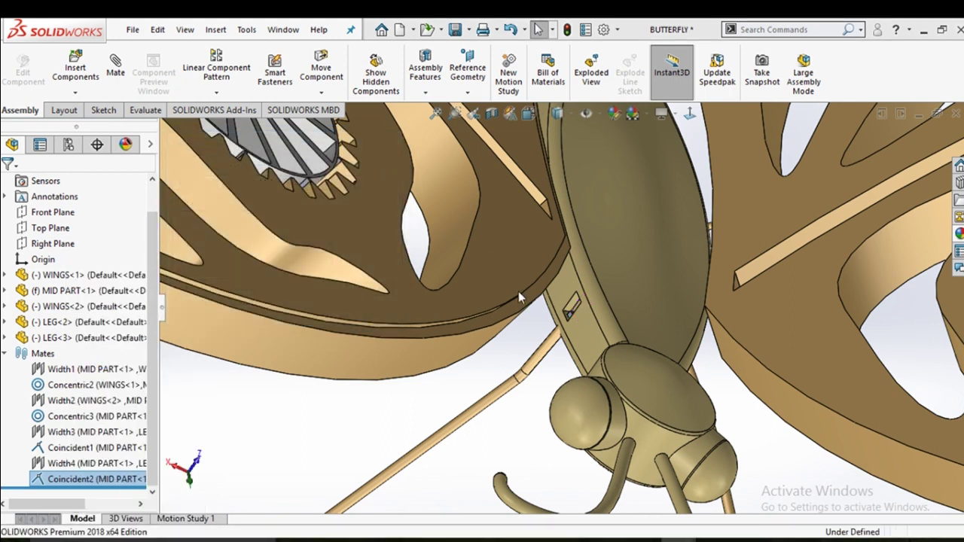
# Check that the leg now moves, then delete the Width4 mate
pyautogui.scroll(3, 559, 362)
pyautogui.scroll(3, 547, 336)
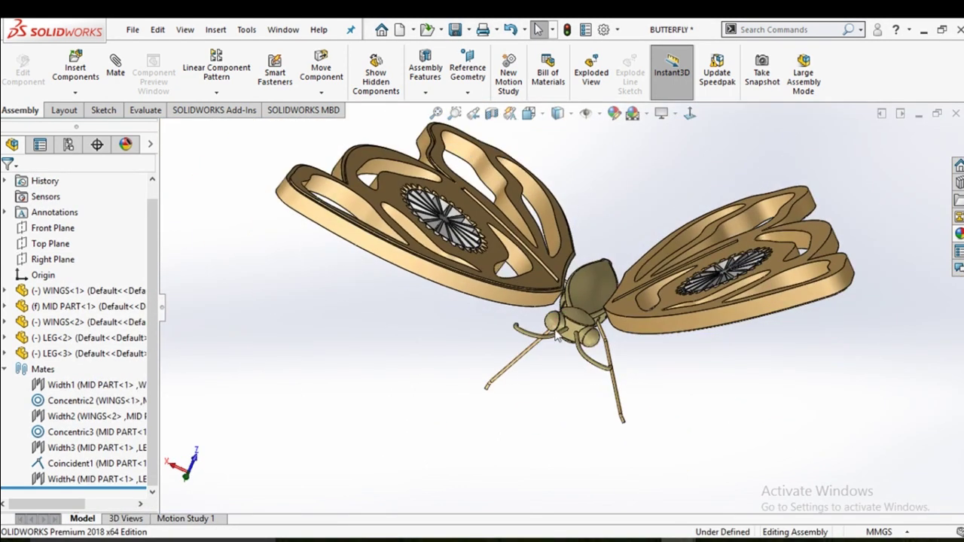
pyautogui.moveTo(547, 337)
pyautogui.mouseDown(button='middle')
pyautogui.moveTo(570, 338)
pyautogui.moveTo(571, 347)
pyautogui.mouseUp(button='middle')
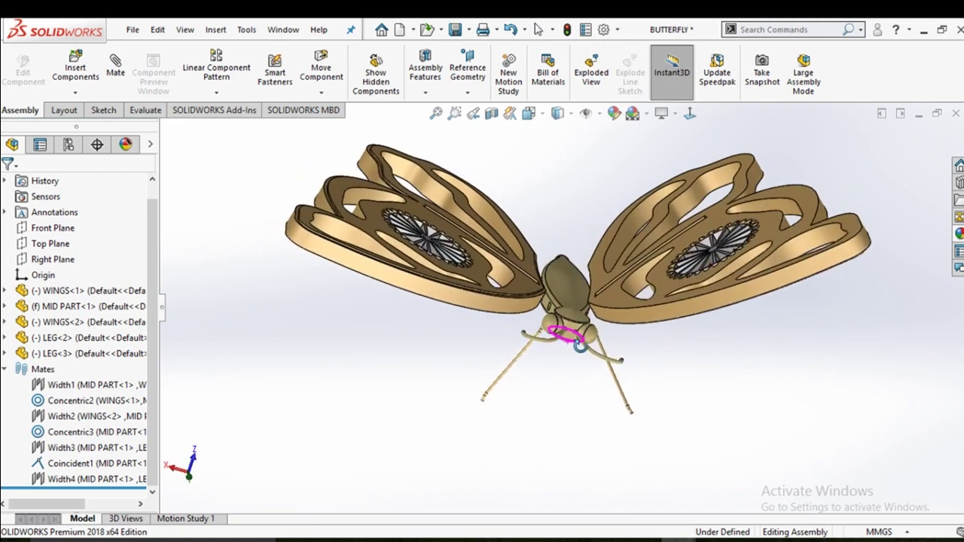
pyautogui.scroll(-4, 572, 347)
pyautogui.moveTo(474, 343); pyautogui.dragTo(429, 339)
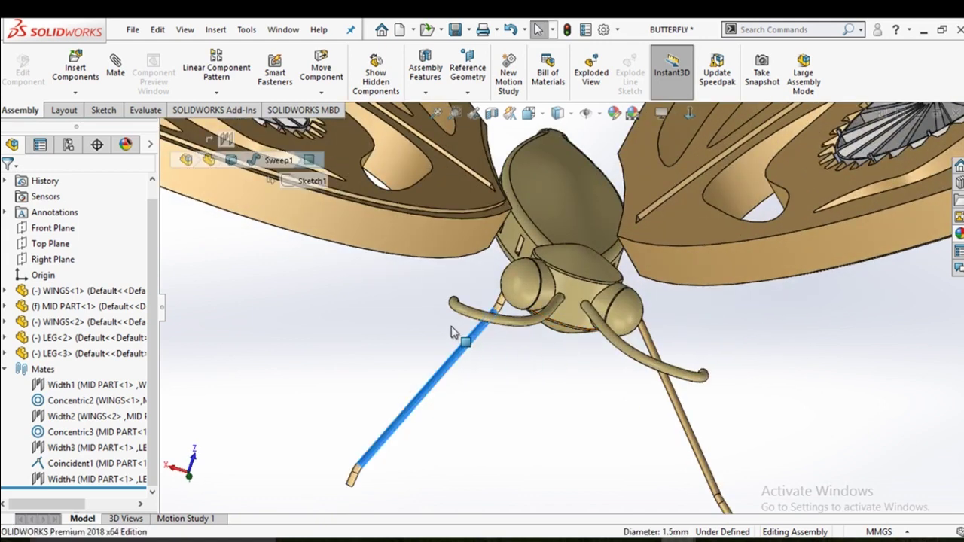
pyautogui.click(423, 327)
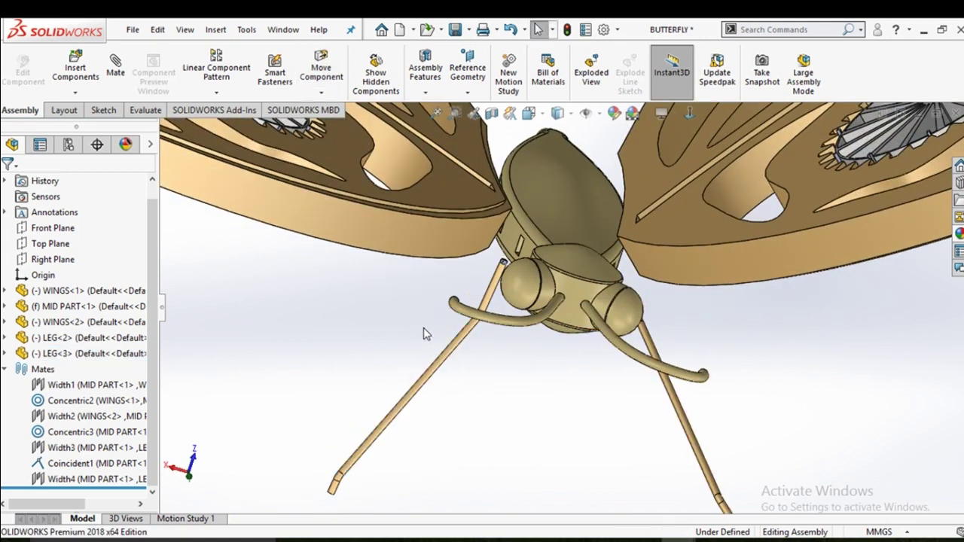
pyautogui.rightClick(93, 484)
pyautogui.click(129, 363)
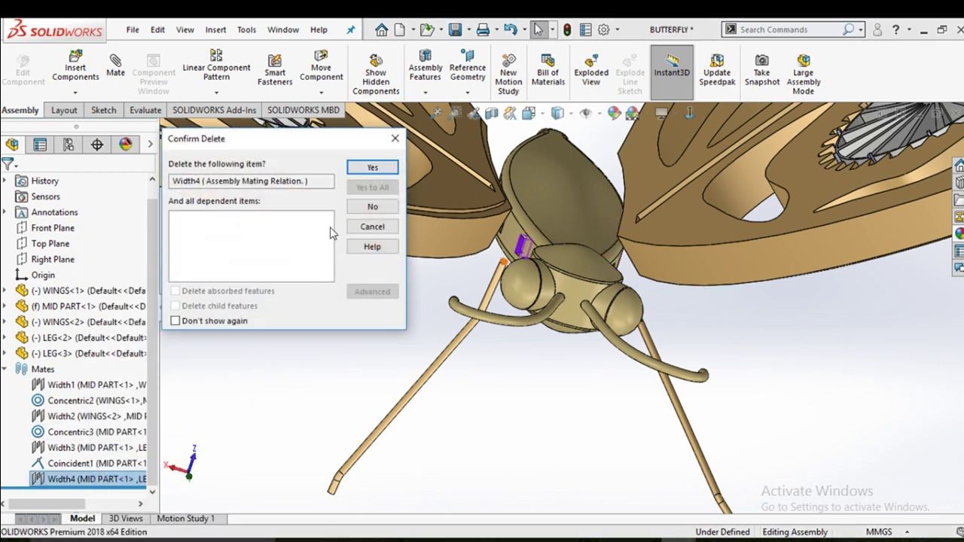
pyautogui.click(372, 168)
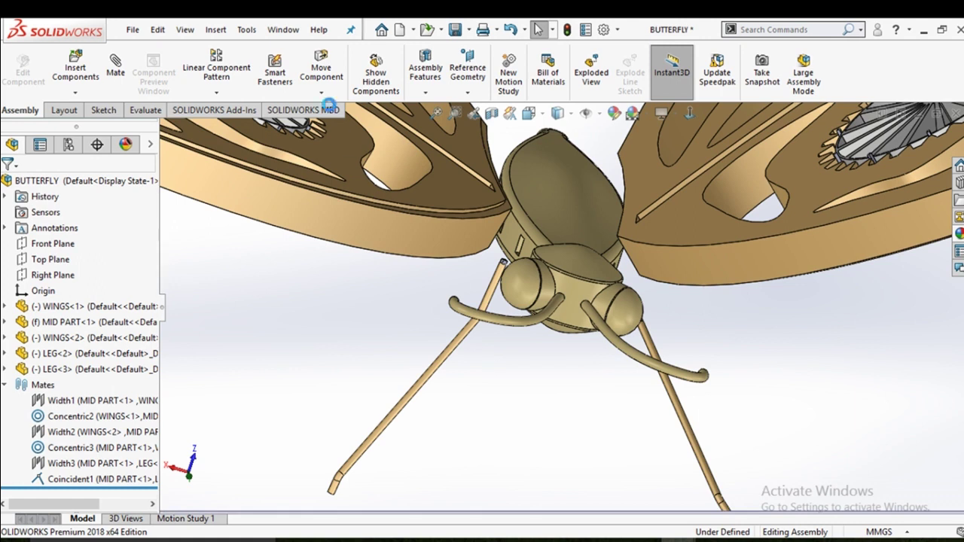
pyautogui.click(338, 127)
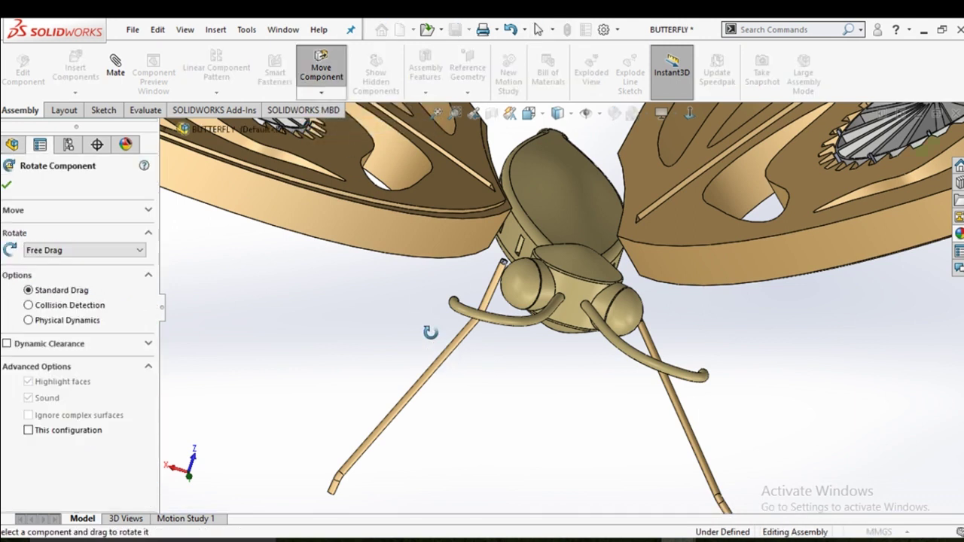
# Swing the freed leg about its top end to a new angle under the body
pyautogui.moveTo(445, 355); pyautogui.dragTo(406, 330)
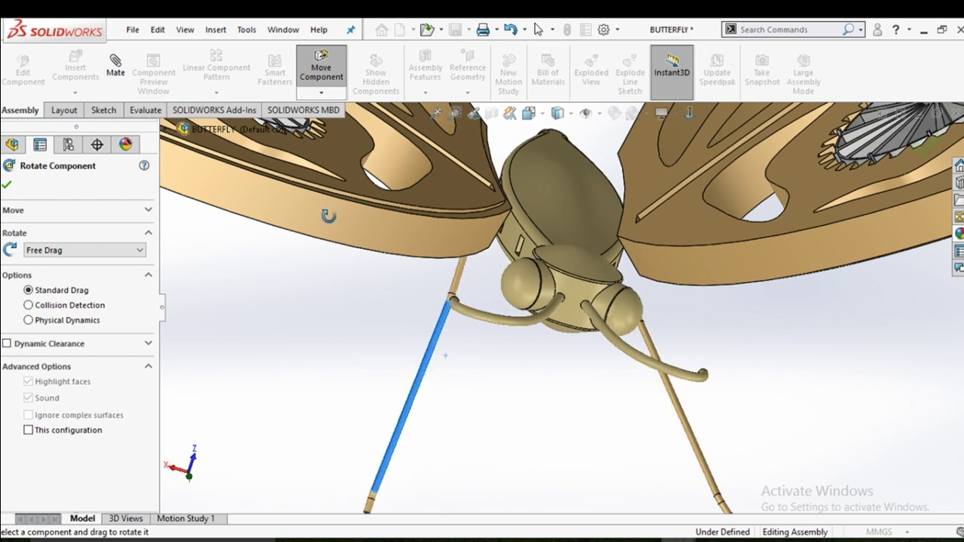
pyautogui.moveTo(328, 217); pyautogui.dragTo(287, 221)
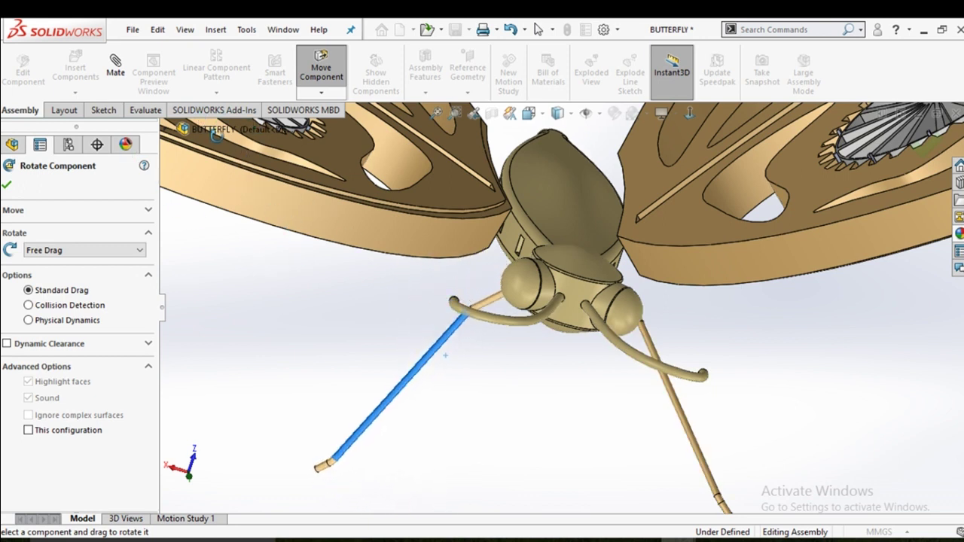
pyautogui.click(6, 184)
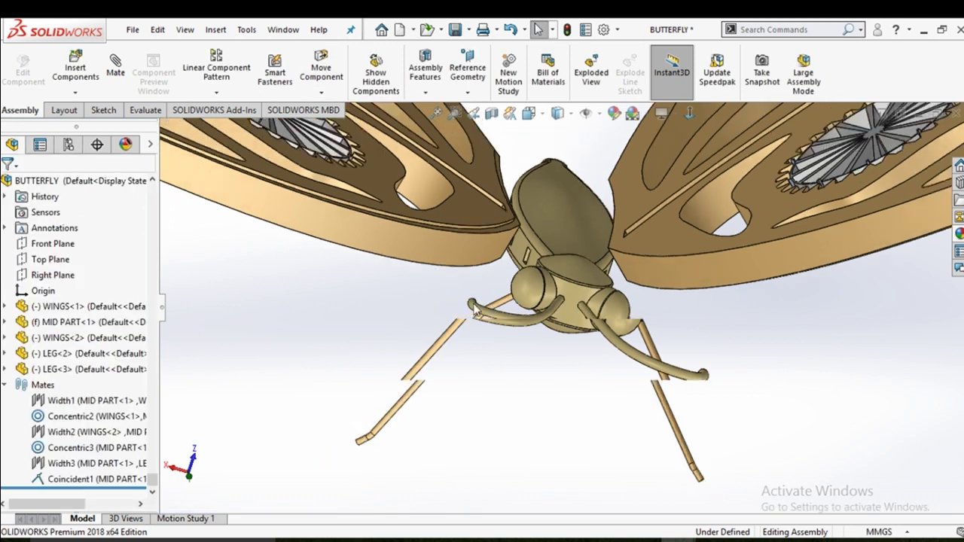
pyautogui.moveTo(482, 316)
pyautogui.mouseDown(button='middle')
pyautogui.moveTo(551, 245)
pyautogui.moveTo(519, 240)
pyautogui.moveTo(556, 239)
pyautogui.moveTo(411, 289)
pyautogui.mouseUp(button='middle')
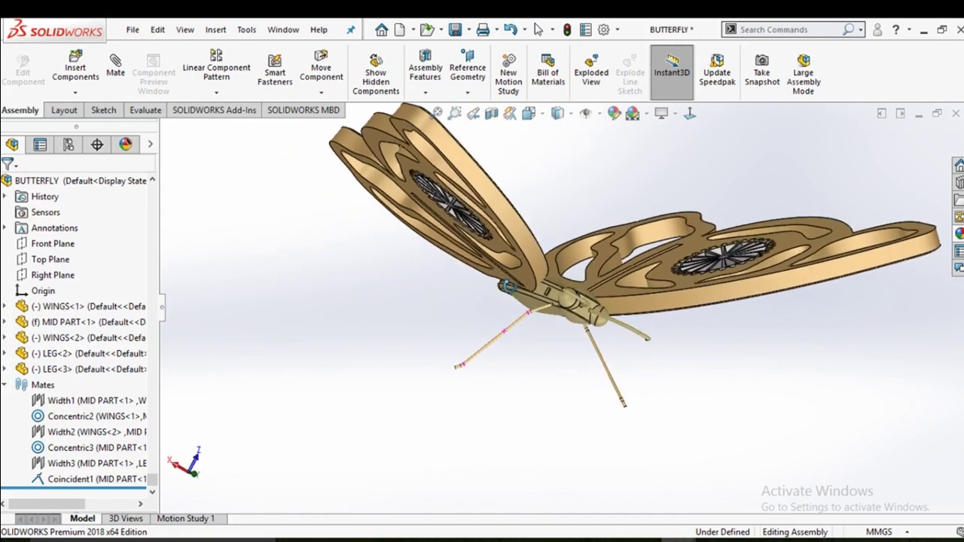
pyautogui.scroll(-3, 411, 289)
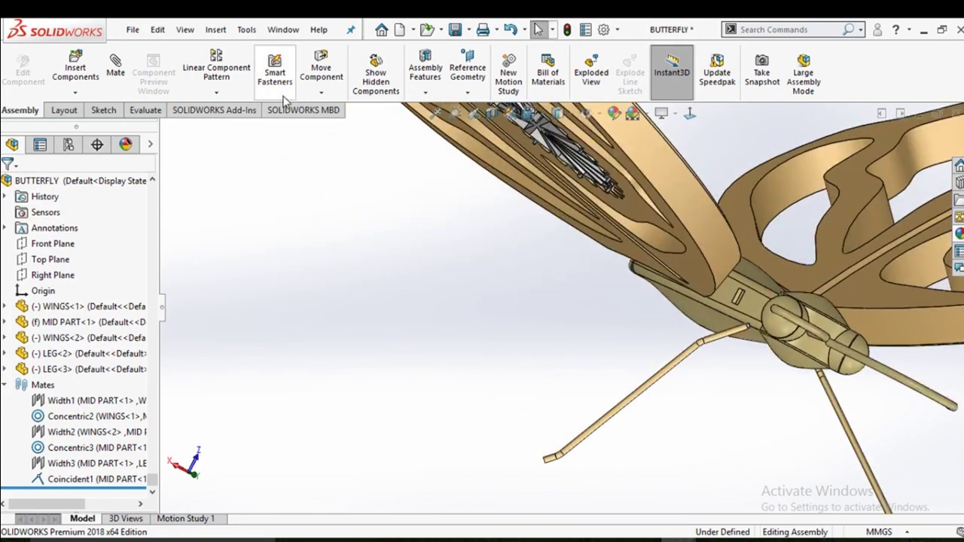
pyautogui.click(339, 128)
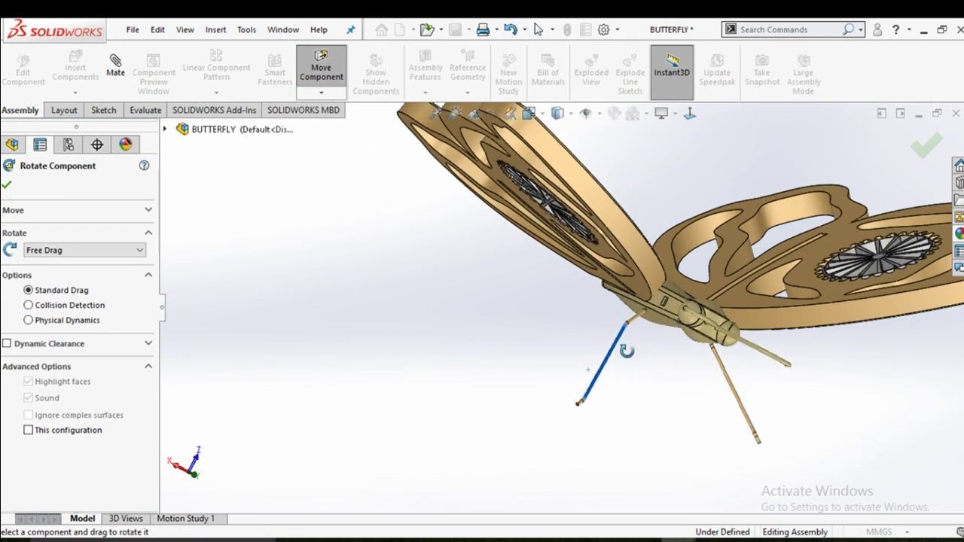
# Finish rotating LEG<3> and pull it lower beneath the body
pyautogui.click(7, 185)
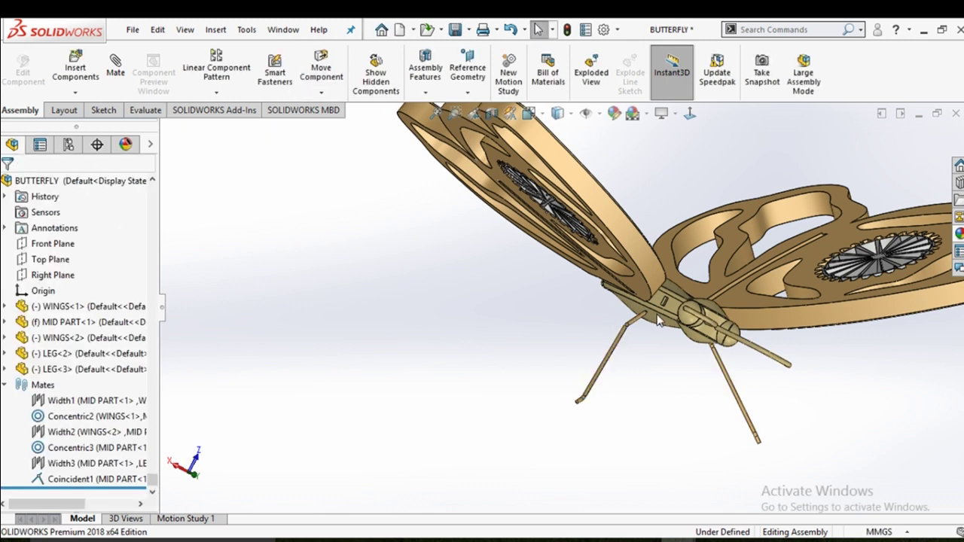
pyautogui.scroll(-3, 603, 316)
pyautogui.scroll(3, 612, 311)
pyautogui.scroll(4, 528, 318)
pyautogui.scroll(-3, 528, 318)
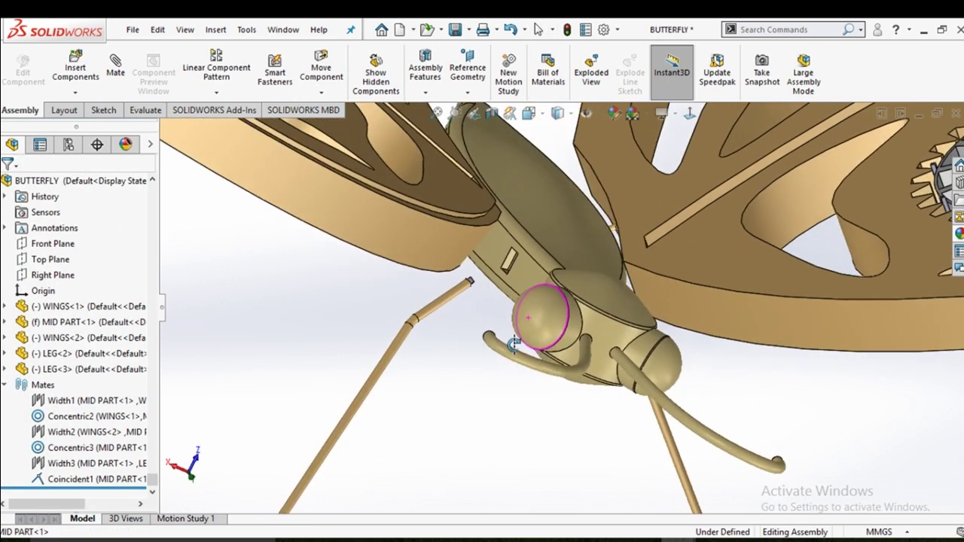
pyautogui.scroll(-4, 512, 302)
pyautogui.scroll(3, 527, 293)
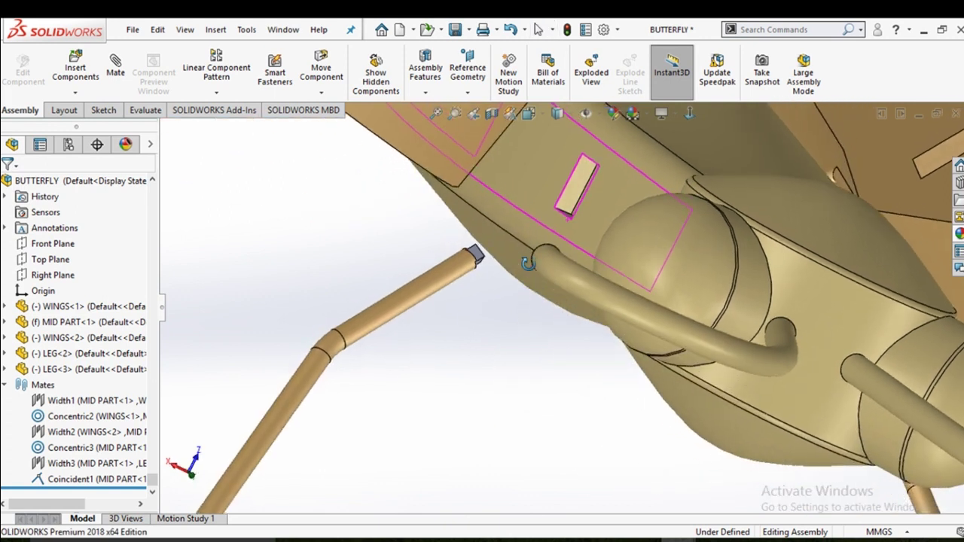
pyautogui.scroll(-3, 527, 295)
pyautogui.moveTo(473, 280); pyautogui.dragTo(484, 329)
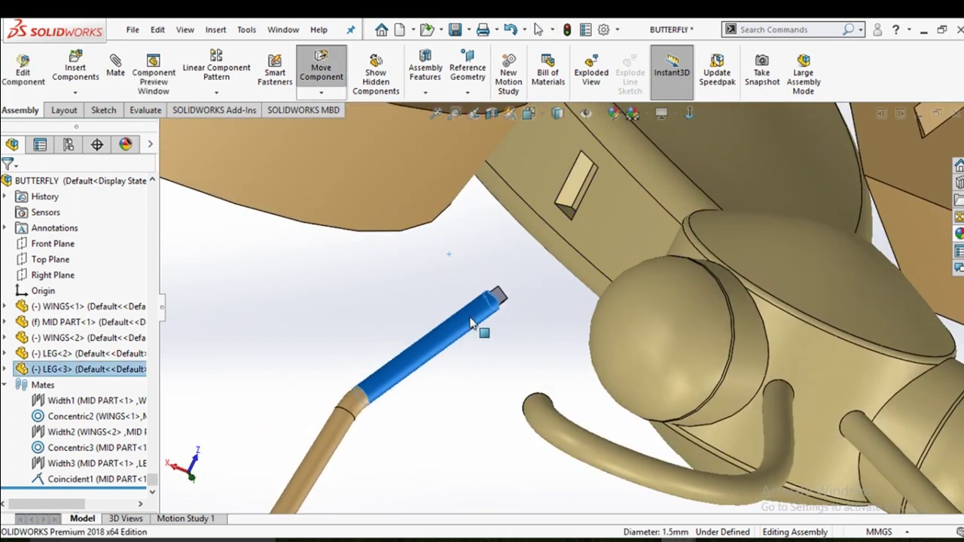
pyautogui.scroll(-3, 510, 338)
pyautogui.scroll(-3, 526, 347)
pyautogui.scroll(-3, 527, 346)
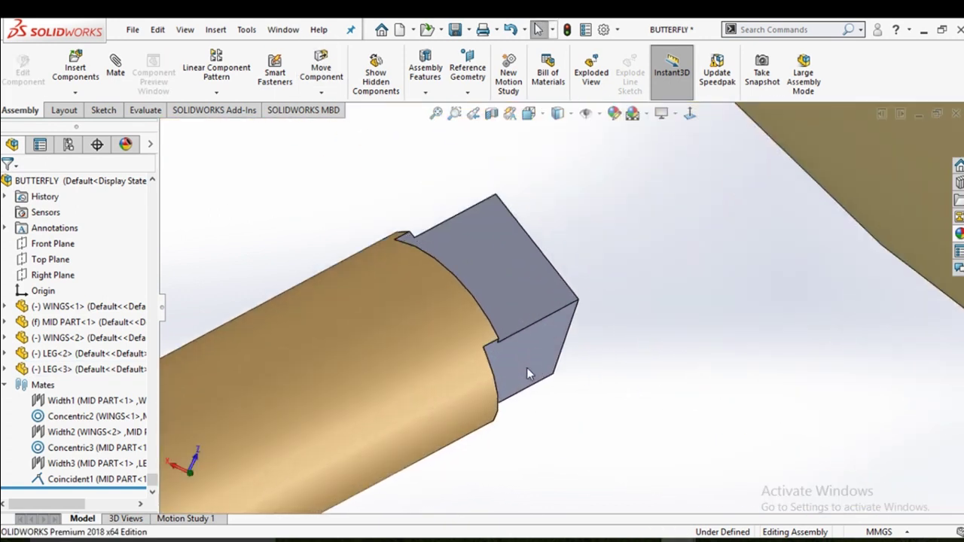
# Select the leg's tip face and the body slot faces, then clear the selection
pyautogui.click(525, 367)
pyautogui.scroll(3, 525, 367)
pyautogui.scroll(1, 527, 317)
pyautogui.moveTo(528, 318)
pyautogui.mouseDown(button='middle')
pyautogui.moveTo(557, 344)
pyautogui.moveTo(510, 273)
pyautogui.mouseUp(button='middle')
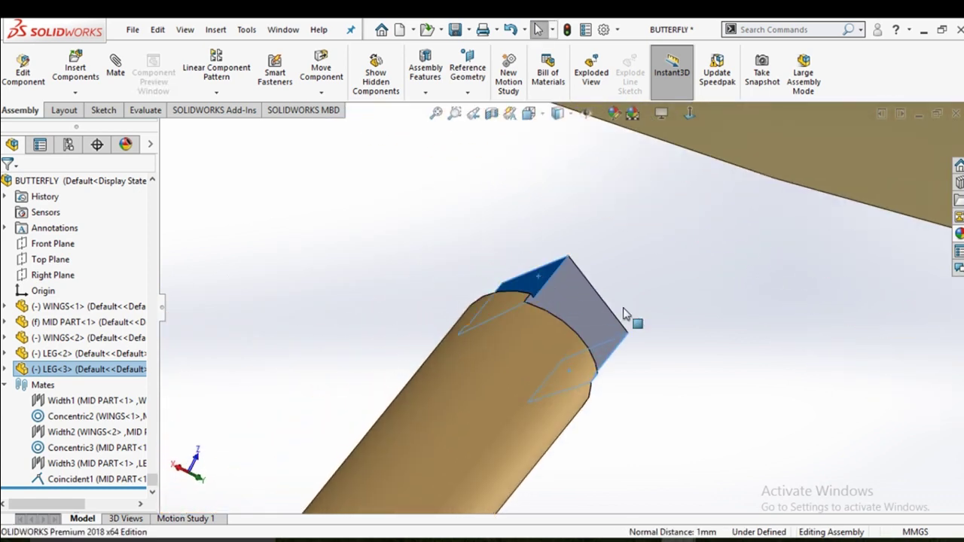
pyautogui.scroll(3, 624, 314)
pyautogui.scroll(3, 625, 286)
pyautogui.scroll(3, 634, 267)
pyautogui.scroll(2, 574, 242)
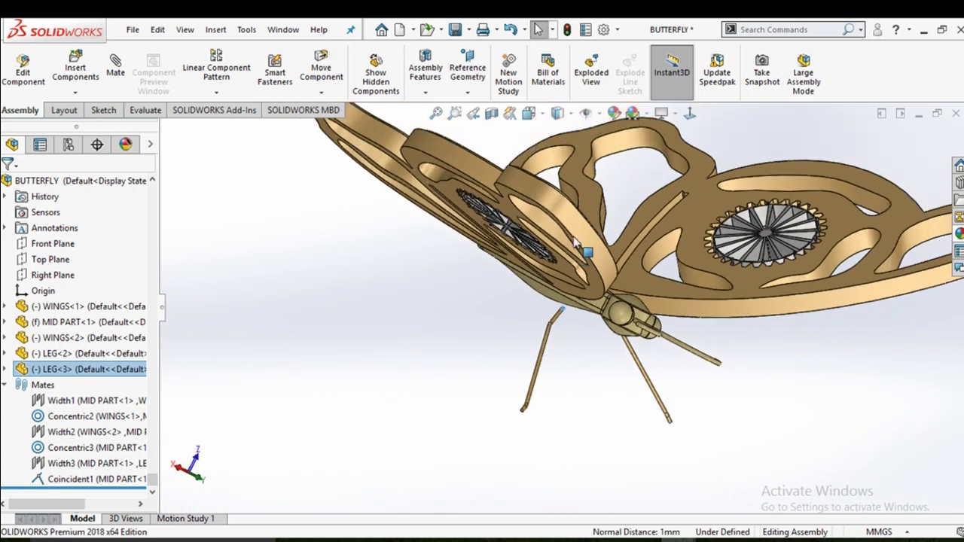
pyautogui.moveTo(574, 240)
pyautogui.mouseDown(button='middle')
pyautogui.moveTo(555, 269)
pyautogui.moveTo(678, 256)
pyautogui.moveTo(693, 269)
pyautogui.mouseUp(button='middle')
pyautogui.scroll(-3, 693, 269)
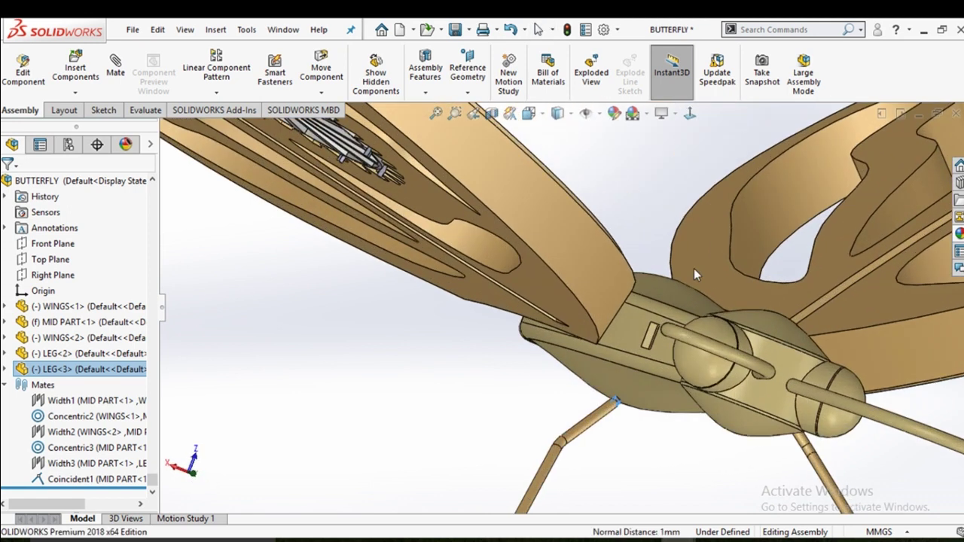
pyautogui.scroll(-3, 618, 343)
pyautogui.scroll(-3, 608, 335)
pyautogui.moveTo(608, 335); pyautogui.dragTo(579, 315, button='middle')
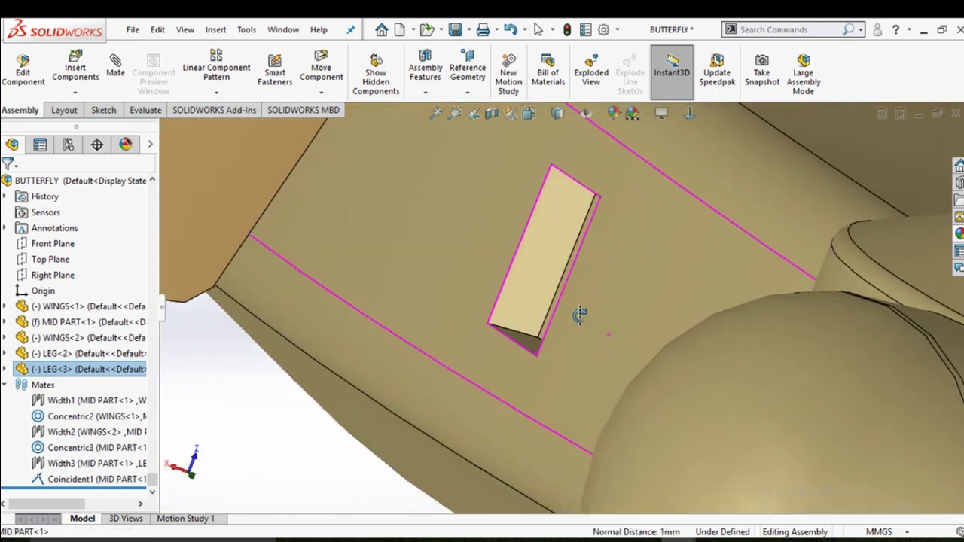
pyautogui.click(549, 250)
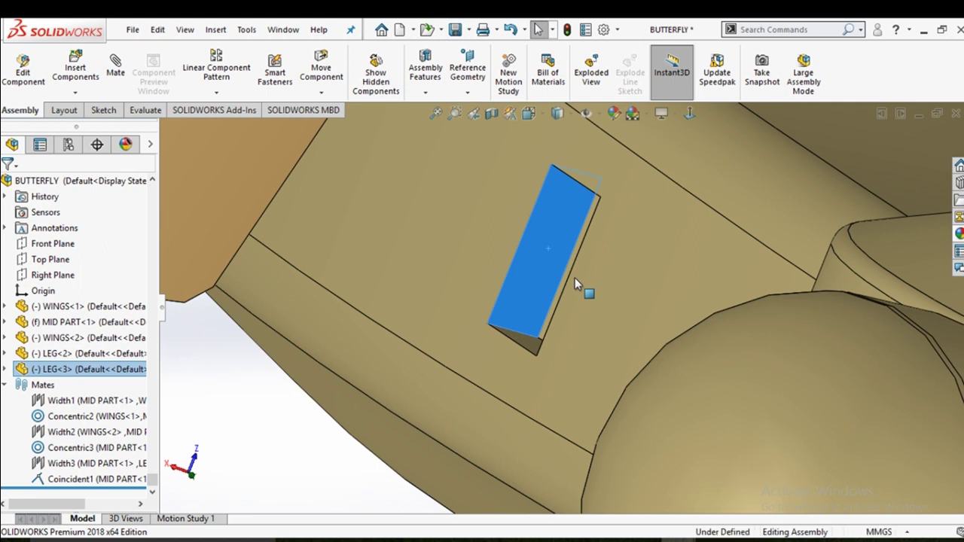
pyautogui.moveTo(574, 280)
pyautogui.mouseDown(button='middle')
pyautogui.moveTo(639, 270)
pyautogui.moveTo(554, 317)
pyautogui.mouseUp(button='middle')
pyautogui.click(545, 306)
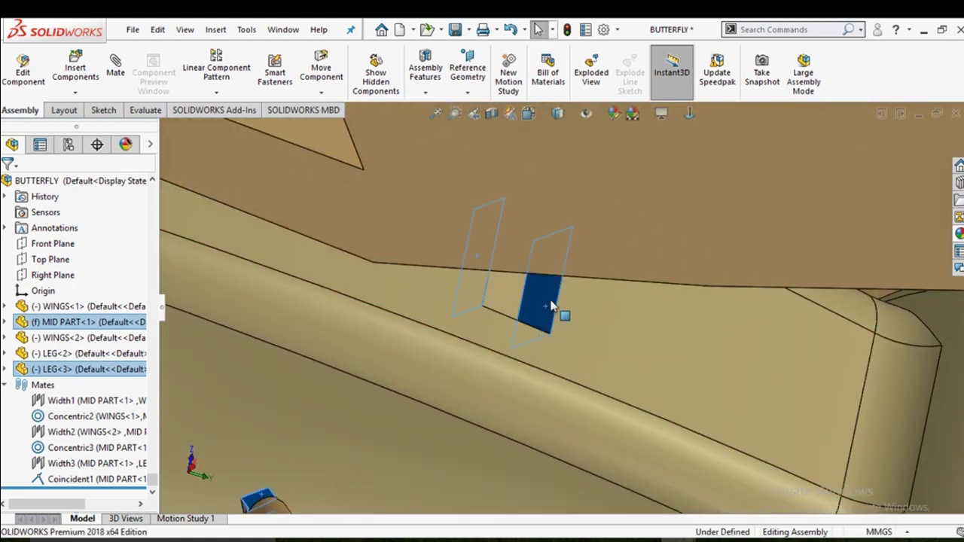
pyautogui.hotkey('ctrl', '8')
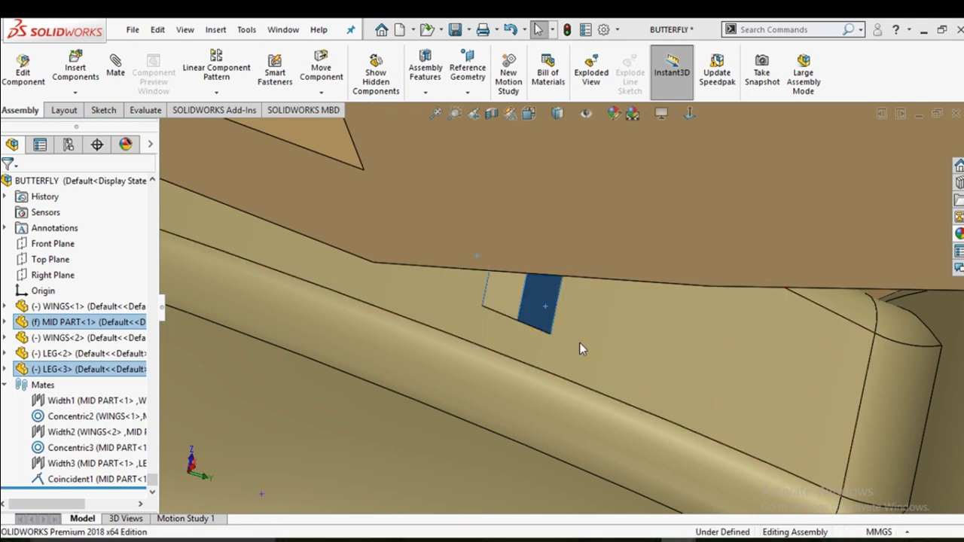
pyautogui.press('Escape')
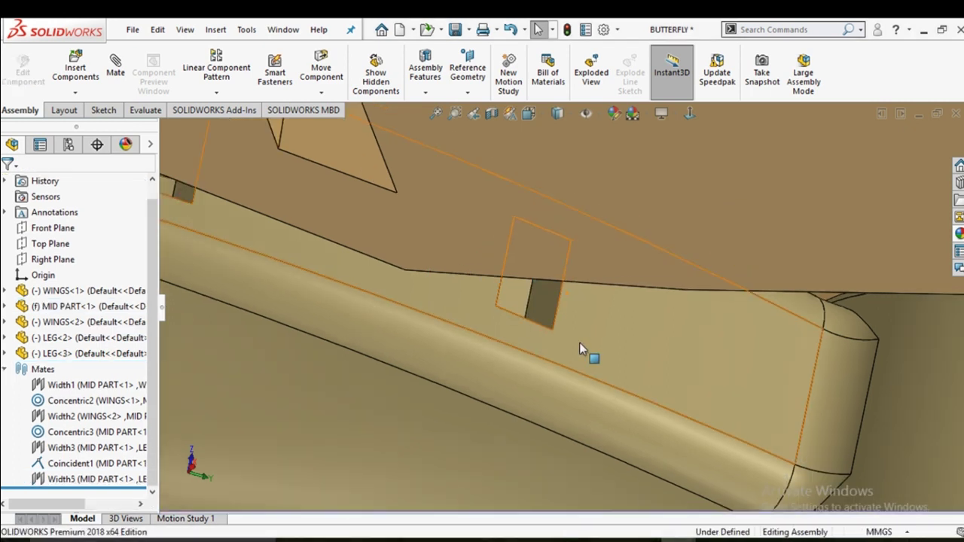
# Swing the left leg upward about its joint
pyautogui.scroll(3, 579, 342)
pyautogui.scroll(3, 580, 353)
pyautogui.scroll(3, 570, 352)
pyautogui.scroll(2, 500, 334)
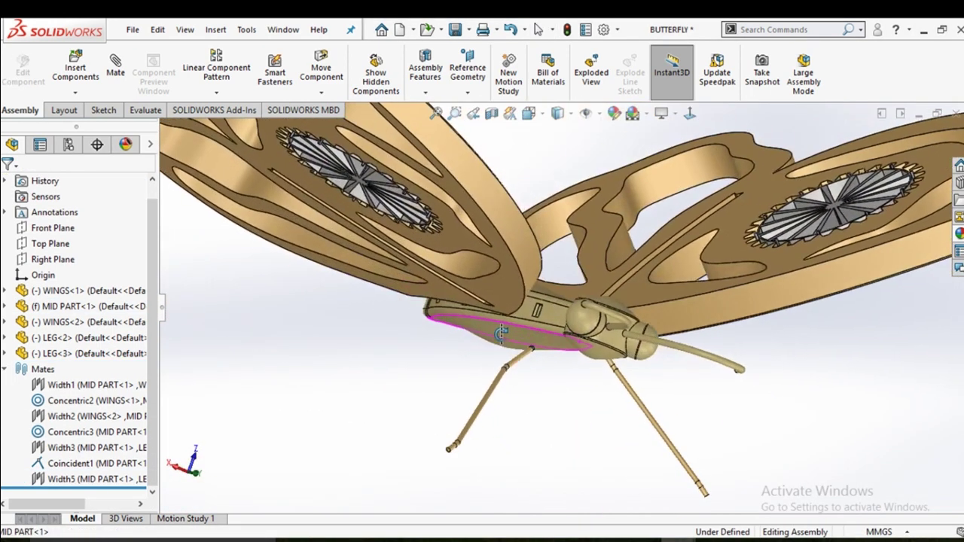
pyautogui.moveTo(501, 333); pyautogui.dragTo(512, 375, button='middle')
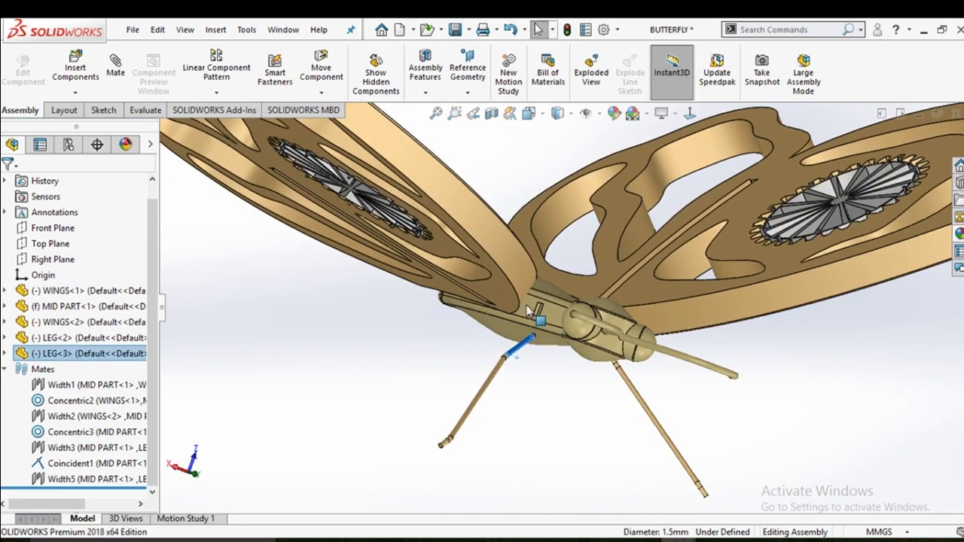
pyautogui.moveTo(525, 348); pyautogui.dragTo(531, 282)
pyautogui.click(544, 371)
# Mate the leg's end-block edge coincident with the body slot face as Coincident3
pyautogui.moveTo(544, 372); pyautogui.dragTo(552, 324, button='middle')
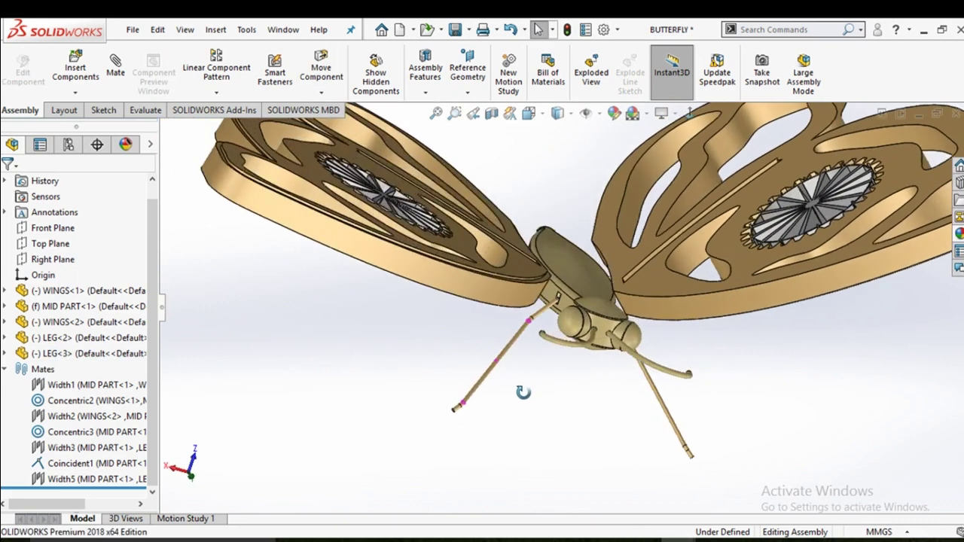
pyautogui.scroll(-2, 552, 324)
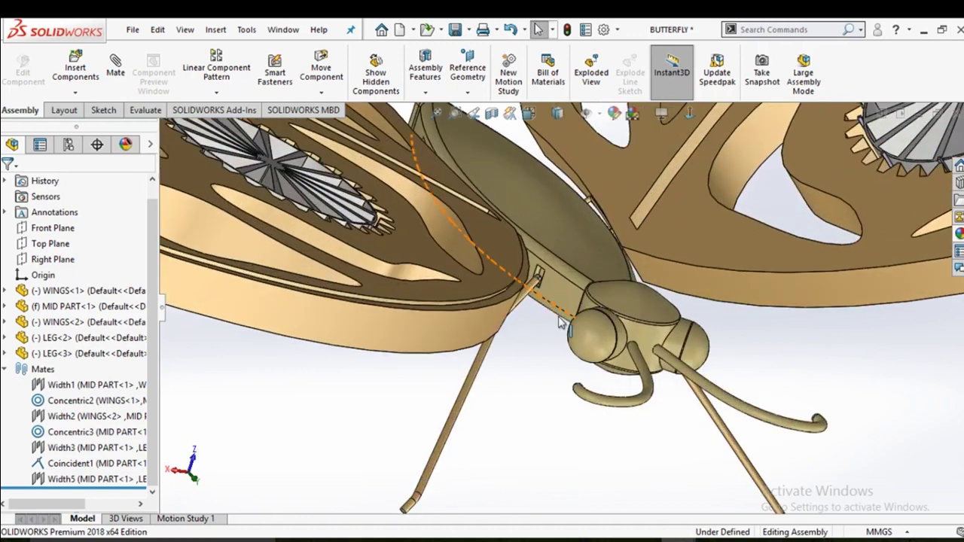
pyautogui.scroll(-4, 557, 316)
pyautogui.scroll(-3, 516, 226)
pyautogui.scroll(-1, 525, 194)
pyautogui.moveTo(525, 194); pyautogui.dragTo(515, 189, button='middle')
pyautogui.scroll(-3, 515, 189)
pyautogui.scroll(-2, 562, 186)
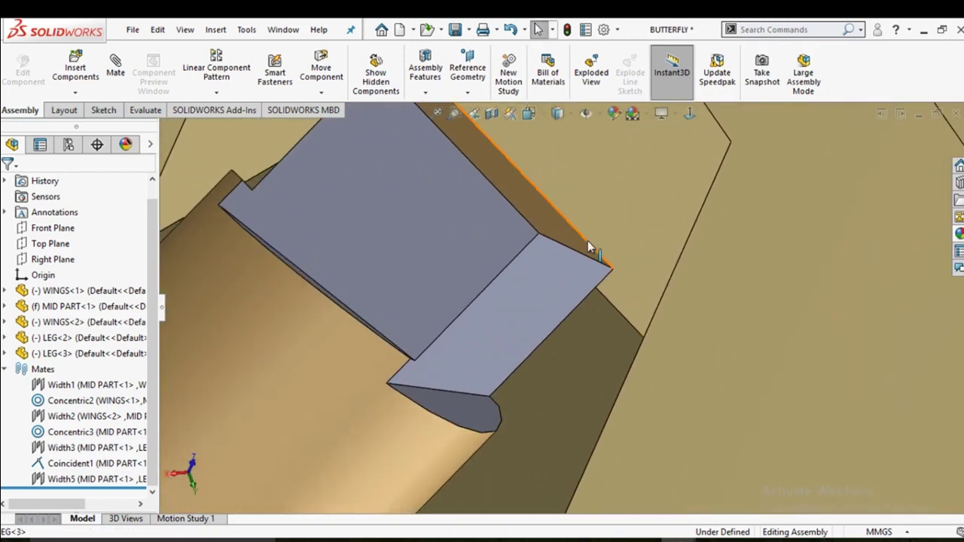
pyautogui.click(590, 246)
pyautogui.keyDown('ctrl'); pyautogui.click(603, 212); pyautogui.keyUp('ctrl')
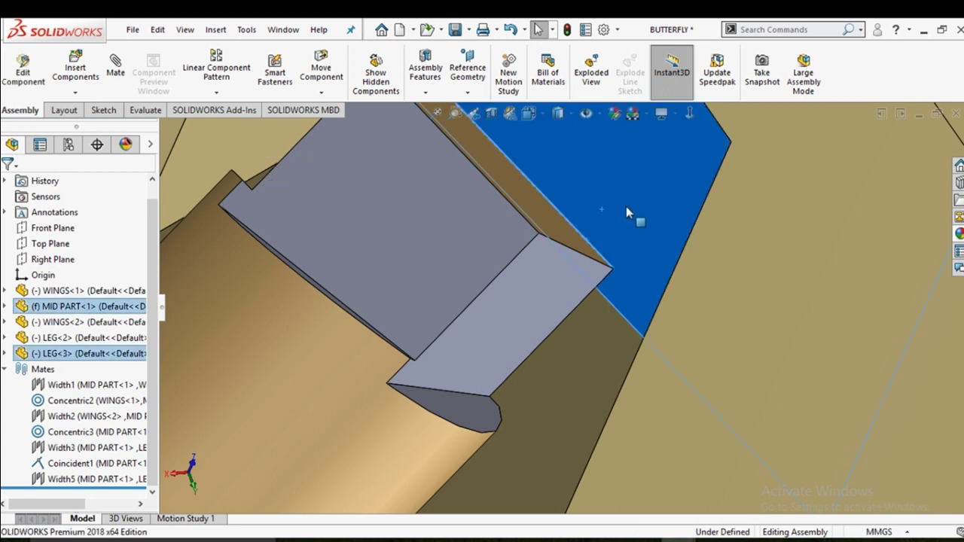
# Paste another copy of the leg into the assembly as LEG<4>
pyautogui.moveTo(646, 193); pyautogui.dragTo(634, 231, button='middle')
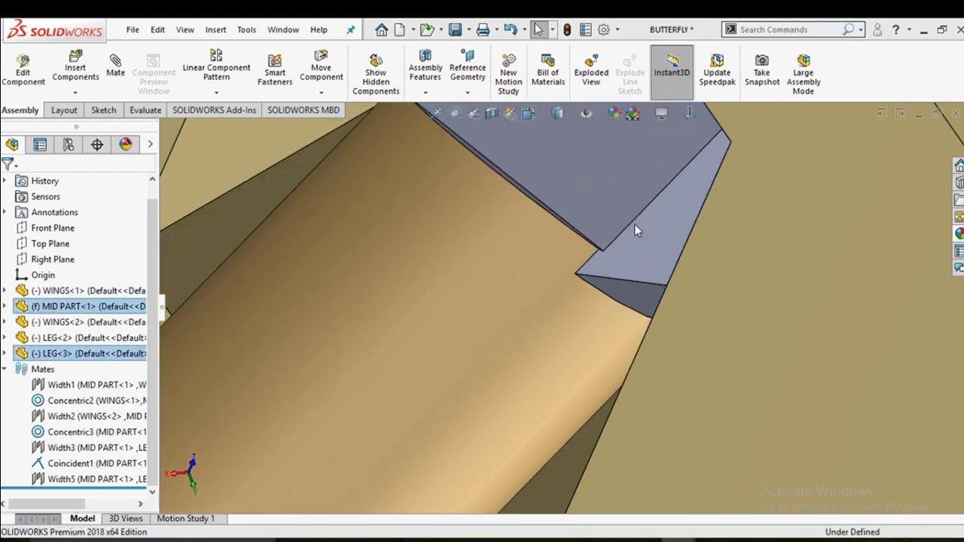
pyautogui.scroll(2, 613, 263)
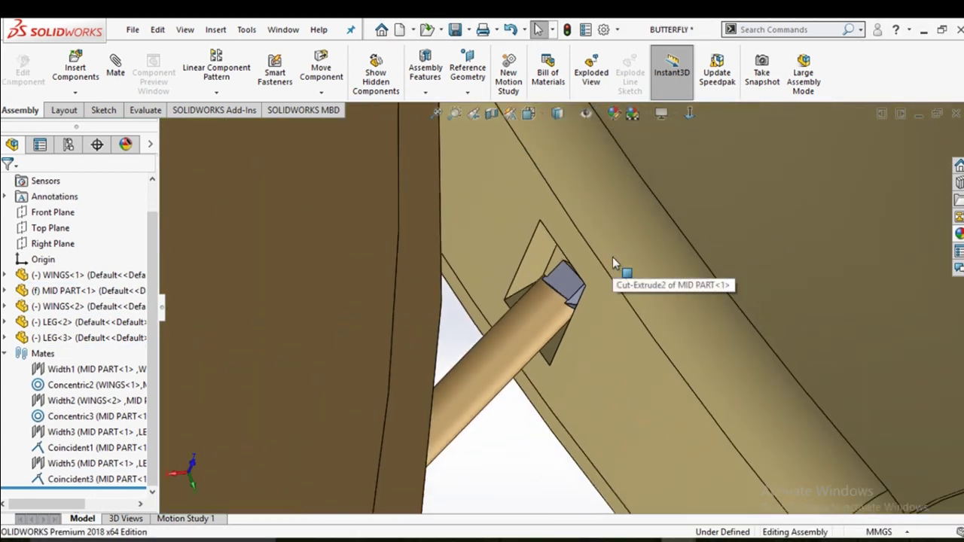
pyautogui.scroll(5, 612, 257)
pyautogui.scroll(3, 612, 257)
pyautogui.moveTo(613, 257)
pyautogui.mouseDown(button='middle')
pyautogui.moveTo(646, 296)
pyautogui.moveTo(615, 309)
pyautogui.moveTo(617, 321)
pyautogui.mouseUp(button='middle')
pyautogui.scroll(-1, 593, 336)
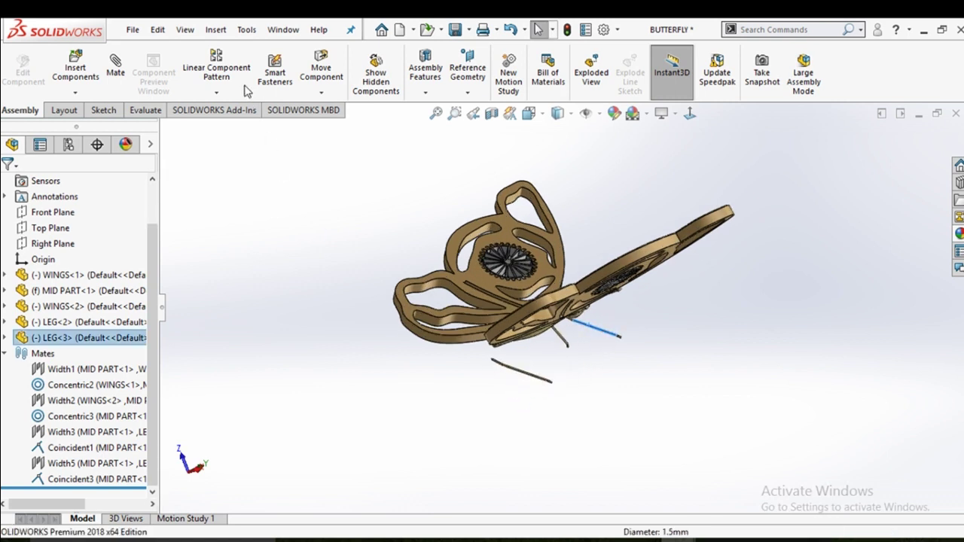
pyautogui.hotkey('ctrl', 'v')
# Rotate the new LEG<4> to hang vertically under the body
pyautogui.click(325, 95)
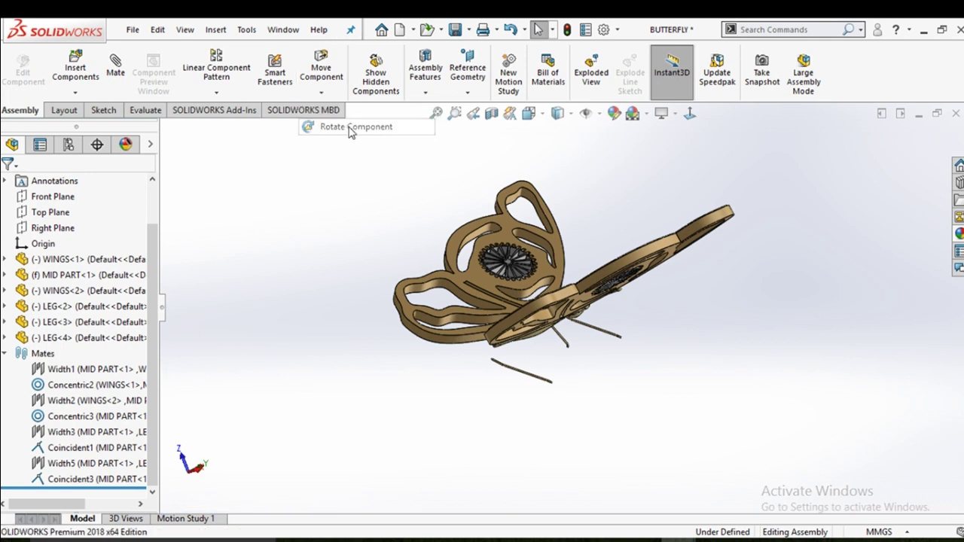
pyautogui.scroll(-5, 530, 376)
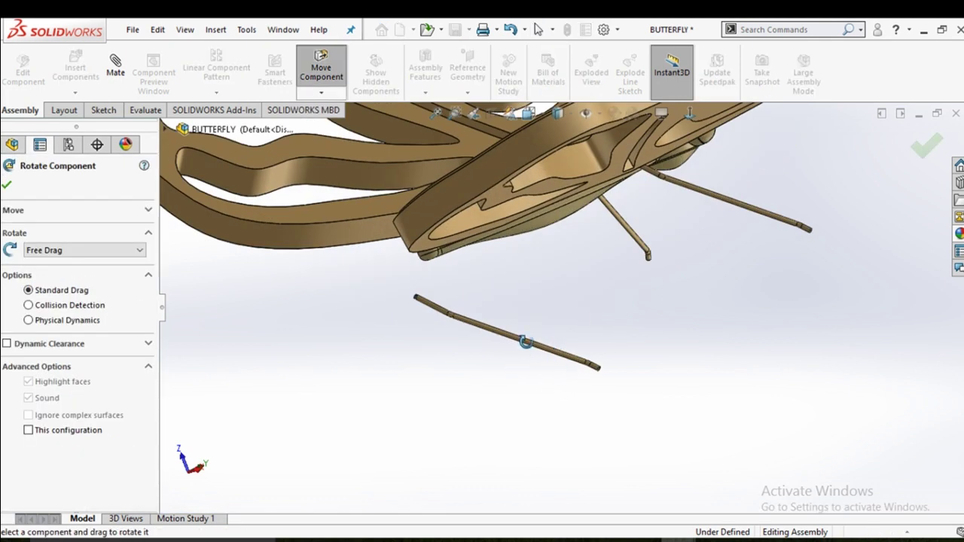
pyautogui.moveTo(523, 264)
pyautogui.mouseDown()
pyautogui.moveTo(458, 307)
pyautogui.moveTo(523, 273)
pyautogui.moveTo(458, 307)
pyautogui.moveTo(560, 270)
pyautogui.moveTo(508, 281)
pyautogui.mouseUp()
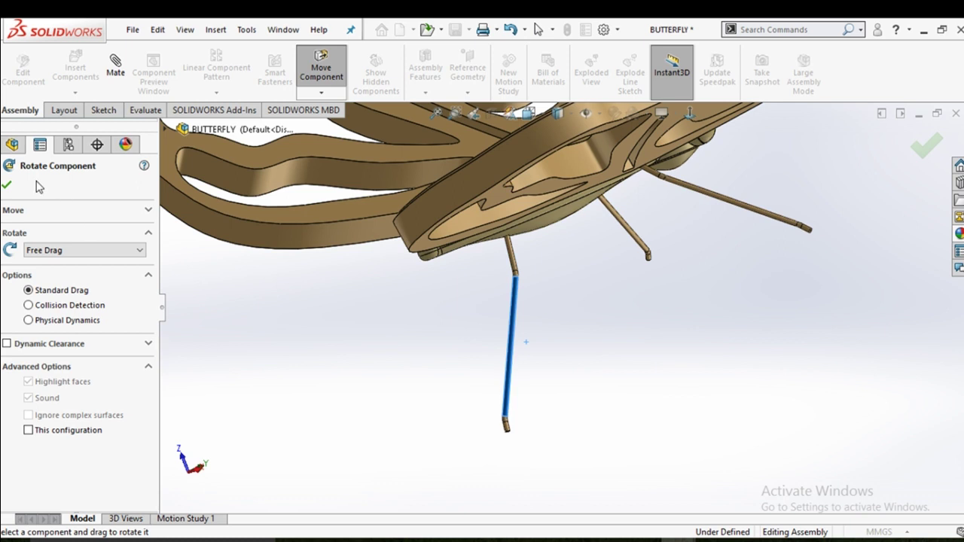
pyautogui.press('Escape')
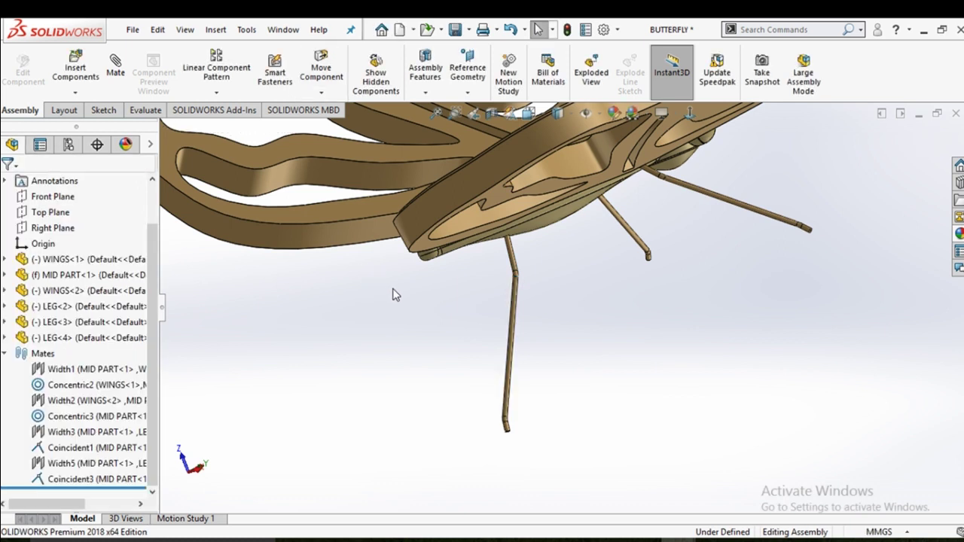
pyautogui.moveTo(420, 298)
pyautogui.mouseDown(button='middle')
pyautogui.moveTo(452, 293)
pyautogui.moveTo(424, 319)
pyautogui.moveTo(463, 308)
pyautogui.mouseUp(button='middle')
pyautogui.scroll(5, 475, 287)
pyautogui.scroll(-3, 463, 309)
pyautogui.scroll(-2, 560, 331)
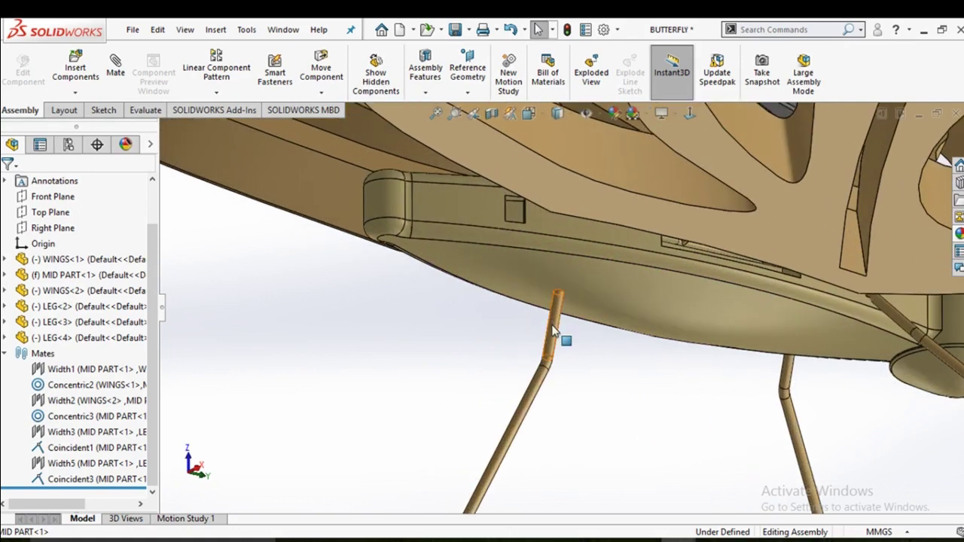
# Drag LEG<4> up close to its slot in the butterfly body
pyautogui.moveTo(553, 331); pyautogui.dragTo(471, 414)
pyautogui.moveTo(470, 414)
pyautogui.mouseDown(button='middle')
pyautogui.moveTo(490, 361)
pyautogui.moveTo(592, 338)
pyautogui.moveTo(585, 406)
pyautogui.moveTo(532, 366)
pyautogui.mouseUp(button='middle')
pyautogui.scroll(3, 503, 359)
pyautogui.scroll(-2, 497, 294)
pyautogui.moveTo(478, 271); pyautogui.dragTo(523, 161)
pyautogui.click(516, 194)
pyautogui.moveTo(517, 193)
pyautogui.mouseDown(button='middle')
pyautogui.moveTo(494, 160)
pyautogui.moveTo(497, 189)
pyautogui.mouseUp(button='middle')
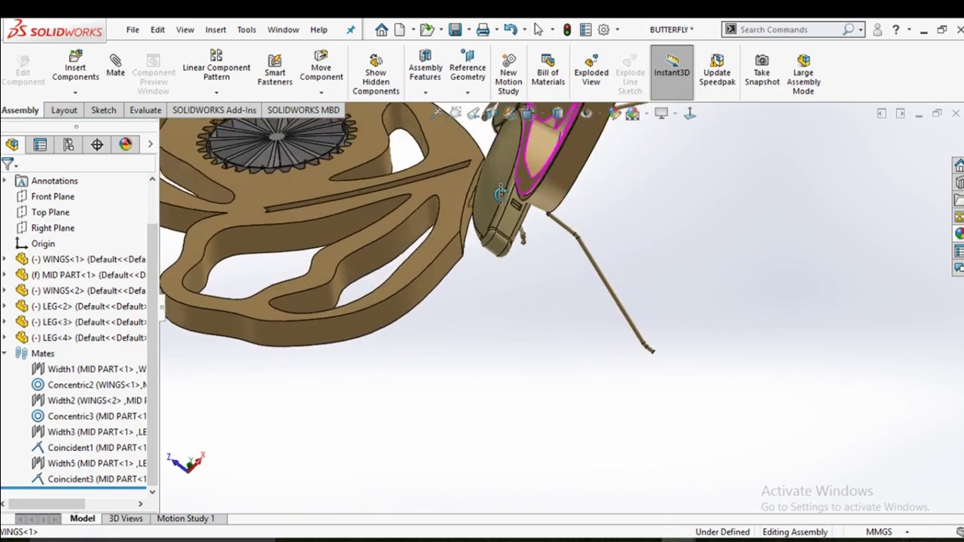
pyautogui.scroll(-3, 532, 220)
pyautogui.scroll(-3, 613, 298)
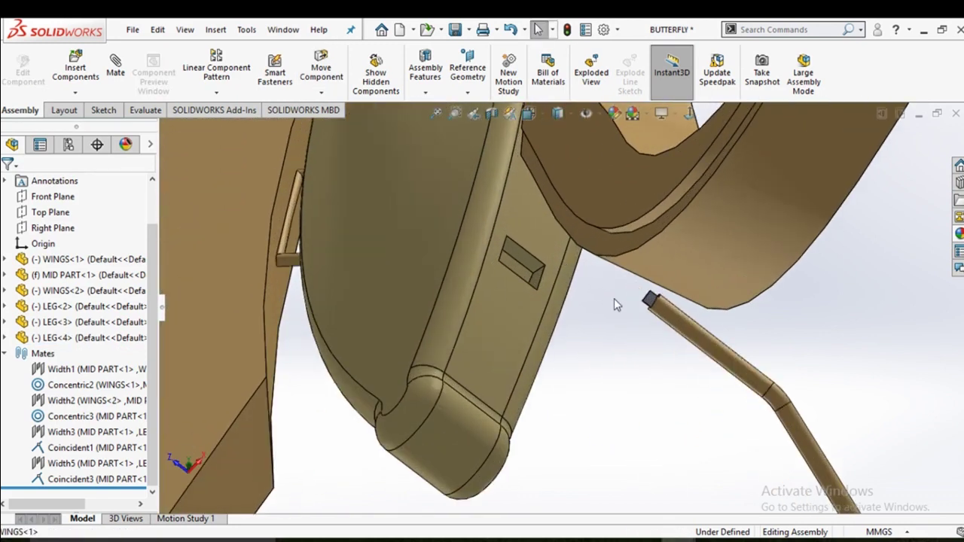
pyautogui.moveTo(684, 315); pyautogui.dragTo(674, 333)
pyautogui.click(674, 337)
pyautogui.moveTo(676, 335)
pyautogui.mouseDown(button='middle')
pyautogui.moveTo(670, 286)
pyautogui.moveTo(643, 353)
pyautogui.moveTo(577, 217)
pyautogui.moveTo(566, 279)
pyautogui.moveTo(584, 284)
pyautogui.moveTo(602, 316)
pyautogui.mouseUp(button='middle')
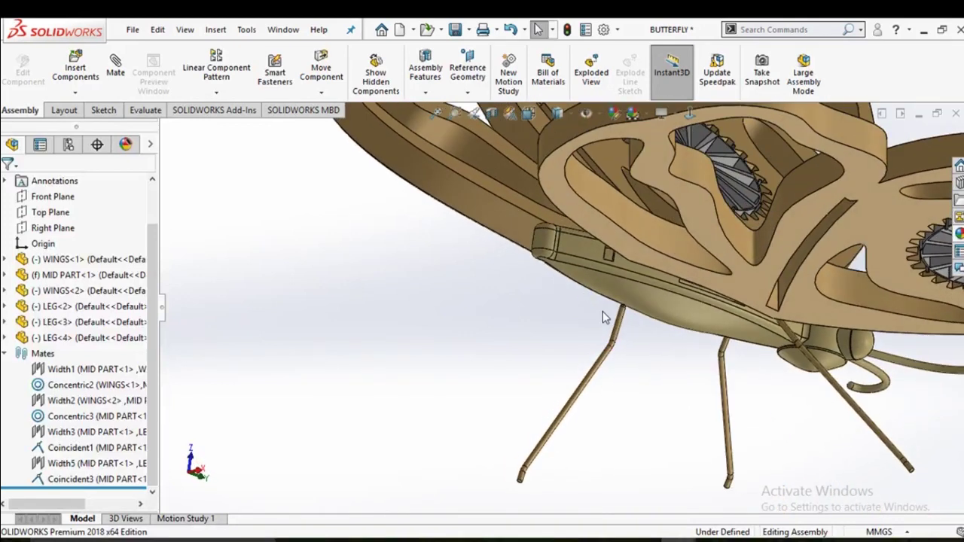
pyautogui.scroll(-3, 612, 313)
pyautogui.scroll(-2, 612, 313)
pyautogui.scroll(-2, 612, 313)
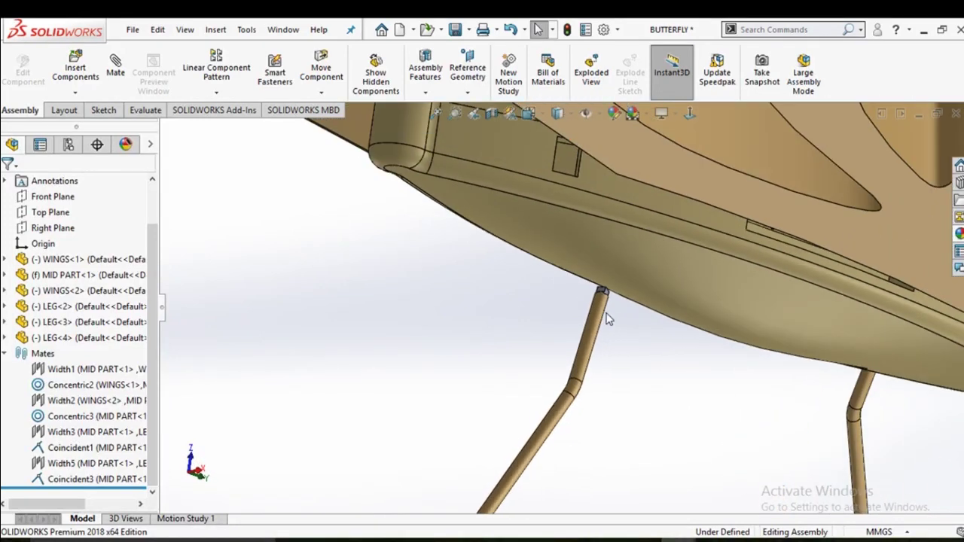
pyautogui.scroll(-2, 600, 299)
pyautogui.scroll(-2, 600, 299)
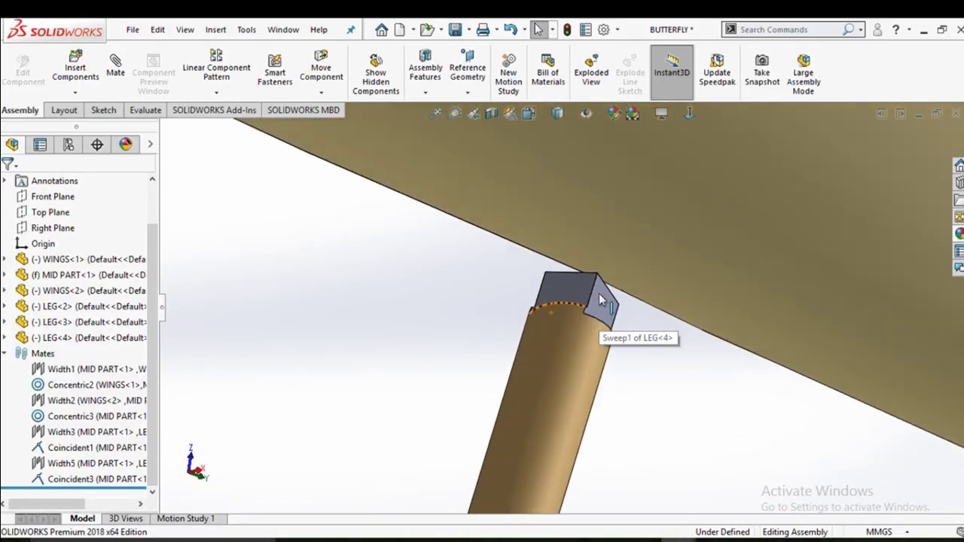
# Add a Width6 mate centring LEG<4>'s end block between the body slot faces
pyautogui.click(599, 299)
pyautogui.moveTo(598, 299); pyautogui.dragTo(624, 299, button='middle')
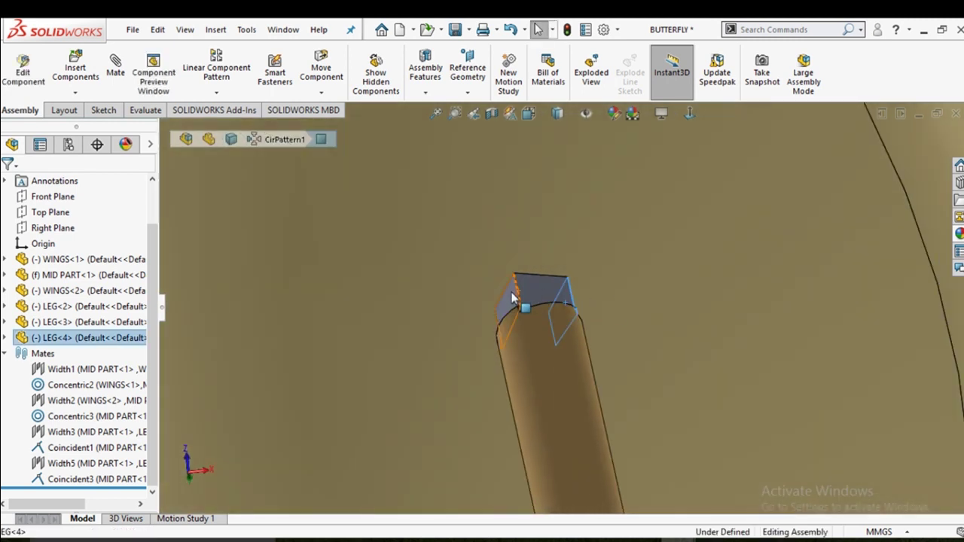
pyautogui.click(511, 298)
pyautogui.scroll(5, 527, 303)
pyautogui.scroll(3, 540, 288)
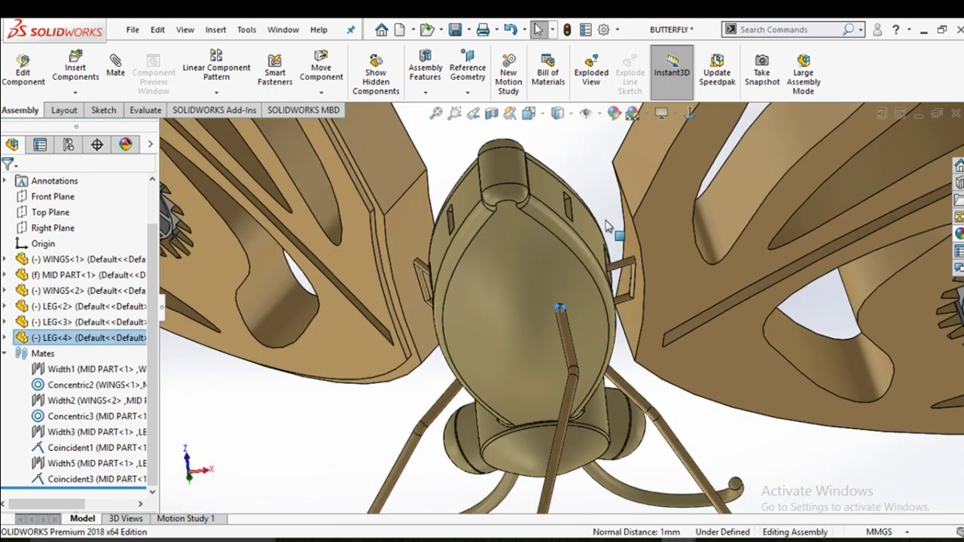
pyautogui.scroll(-4, 540, 279)
pyautogui.scroll(-3, 543, 253)
pyautogui.scroll(-3, 542, 253)
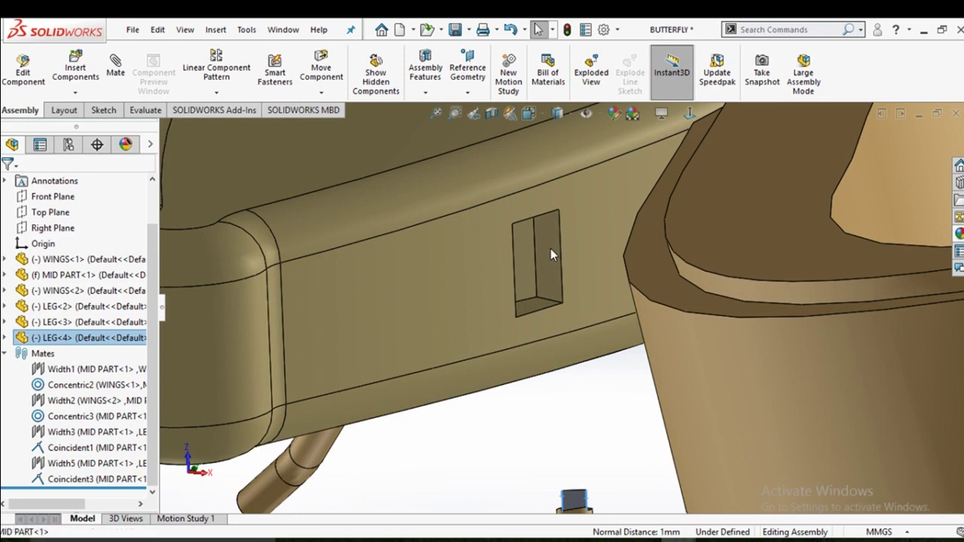
pyautogui.click(551, 249)
pyautogui.moveTo(551, 249); pyautogui.dragTo(454, 216, button='middle')
pyautogui.scroll(-3, 566, 313)
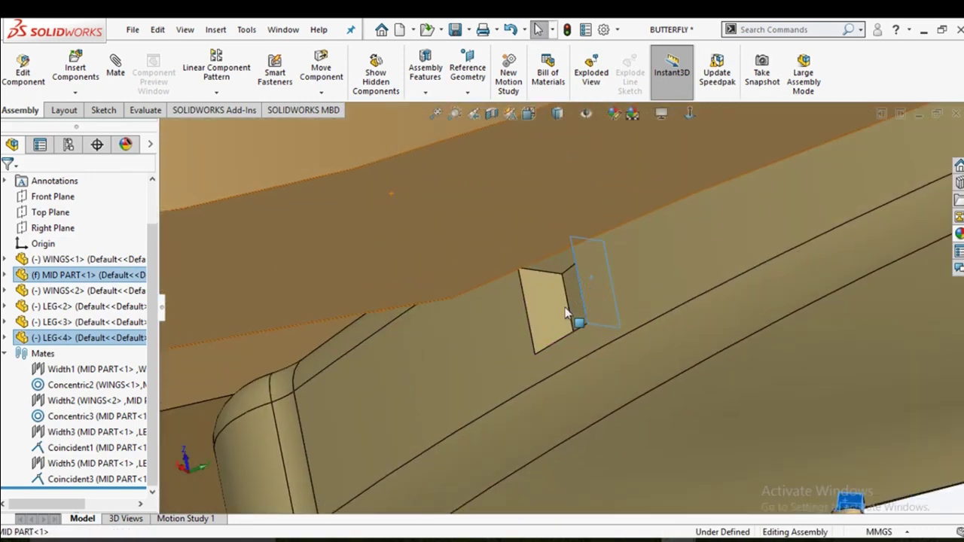
pyautogui.click(552, 311)
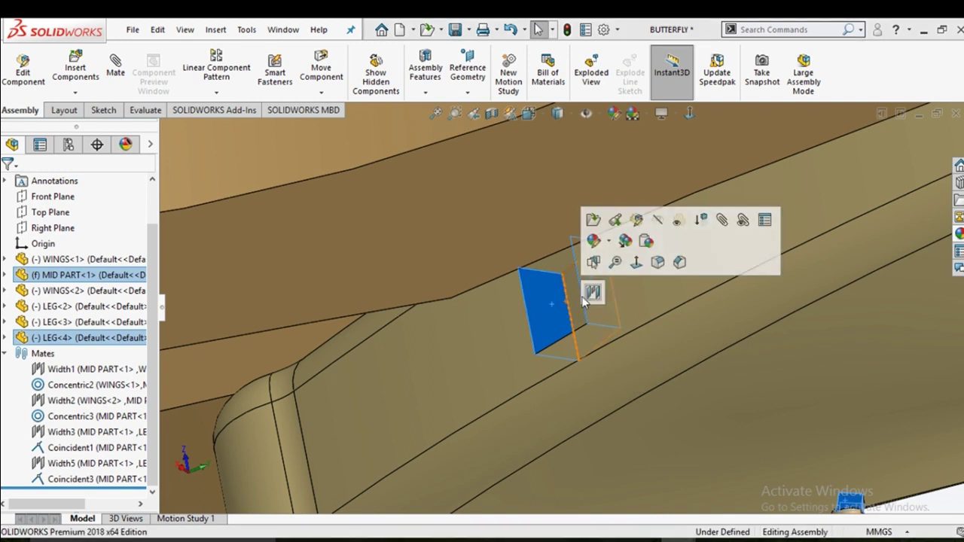
pyautogui.click(588, 293)
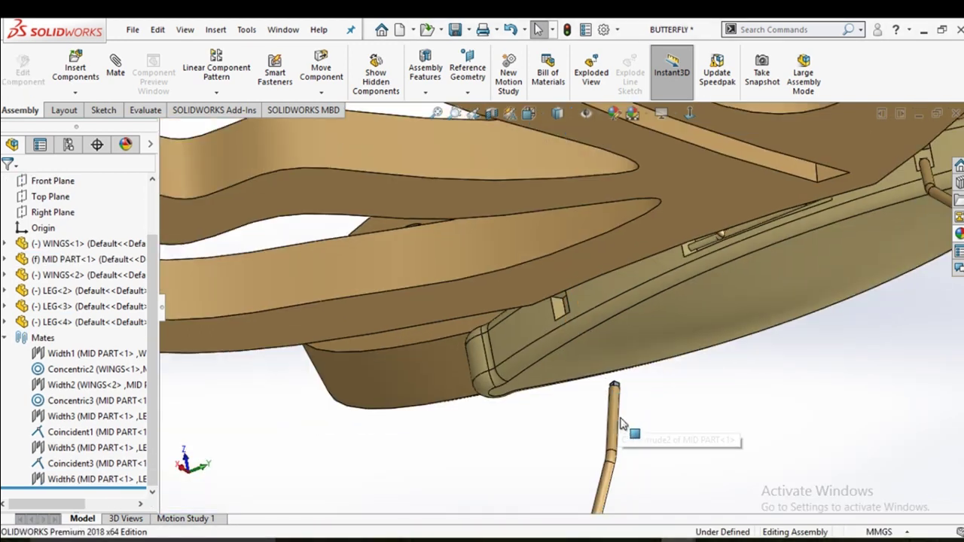
pyautogui.click(617, 426)
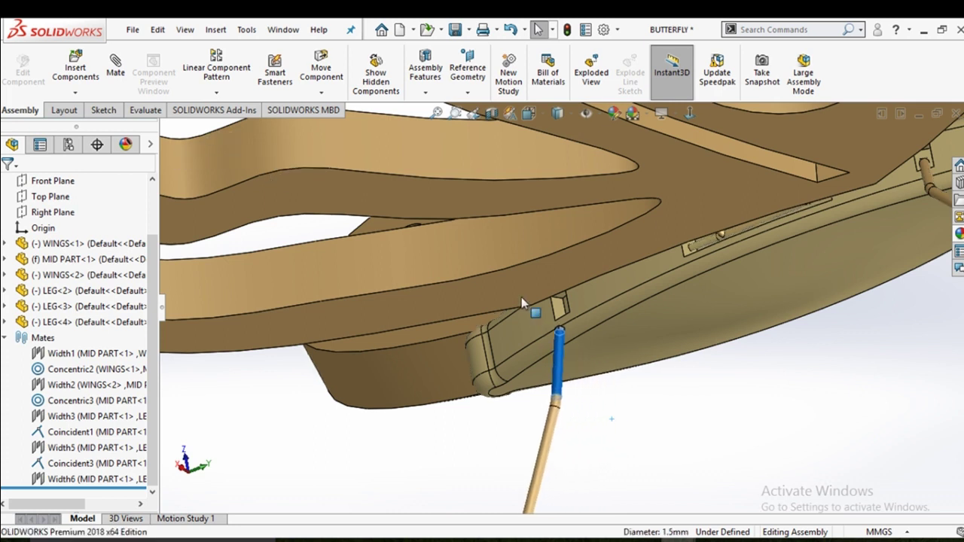
# Push LEG<4> up into the body slot and inspect where its tip sits
pyautogui.moveTo(554, 328); pyautogui.dragTo(524, 275)
pyautogui.scroll(5, 643, 396)
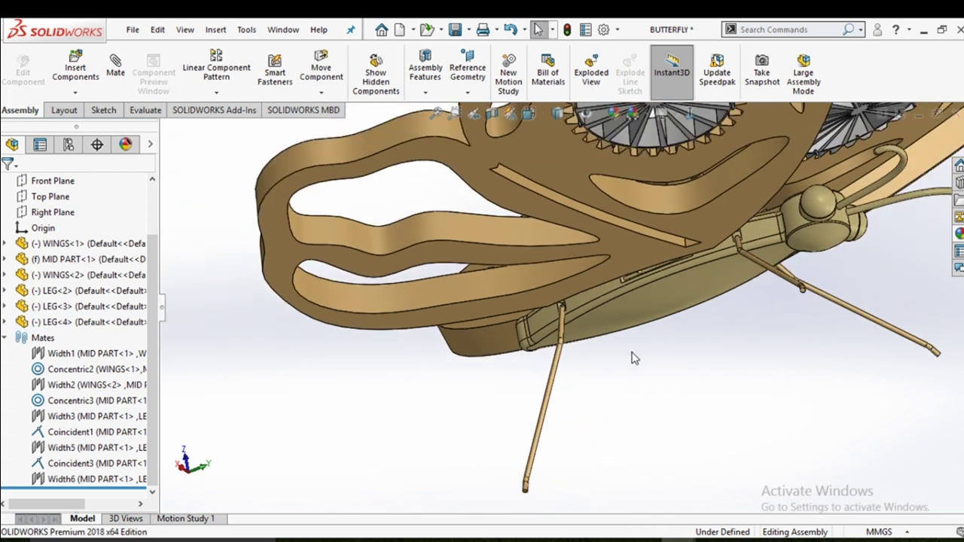
pyautogui.moveTo(630, 359); pyautogui.dragTo(587, 305, button='middle')
pyautogui.scroll(-5, 586, 304)
pyautogui.scroll(-3, 564, 283)
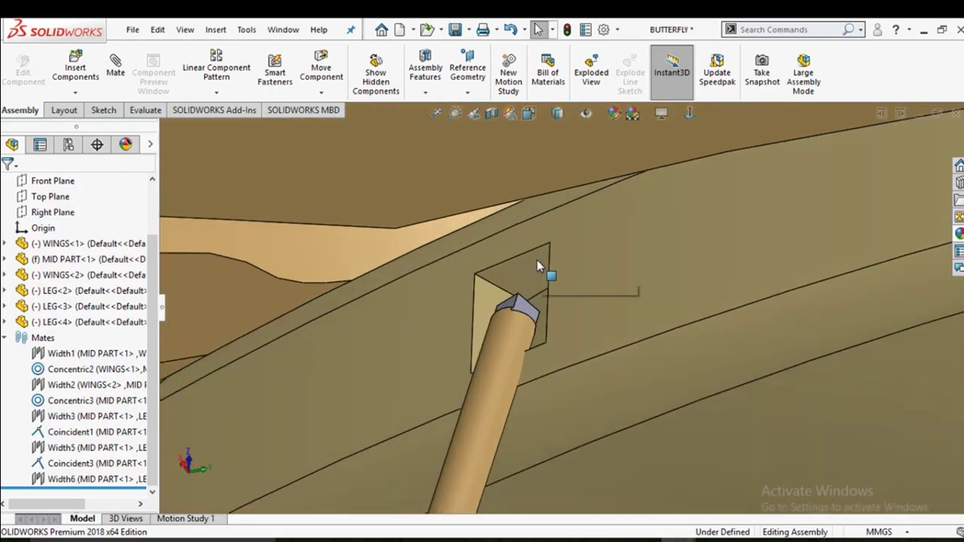
pyautogui.scroll(-2, 549, 274)
pyautogui.scroll(-2, 555, 336)
pyautogui.scroll(-2, 555, 317)
pyautogui.scroll(3, 540, 363)
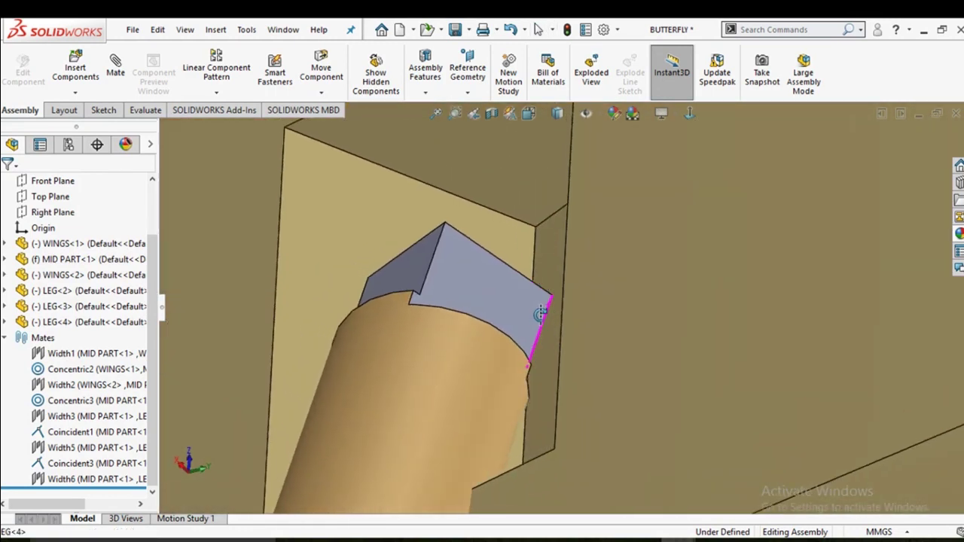
pyautogui.moveTo(540, 353); pyautogui.dragTo(545, 286, button='middle')
pyautogui.scroll(-4, 541, 302)
pyautogui.scroll(2, 541, 324)
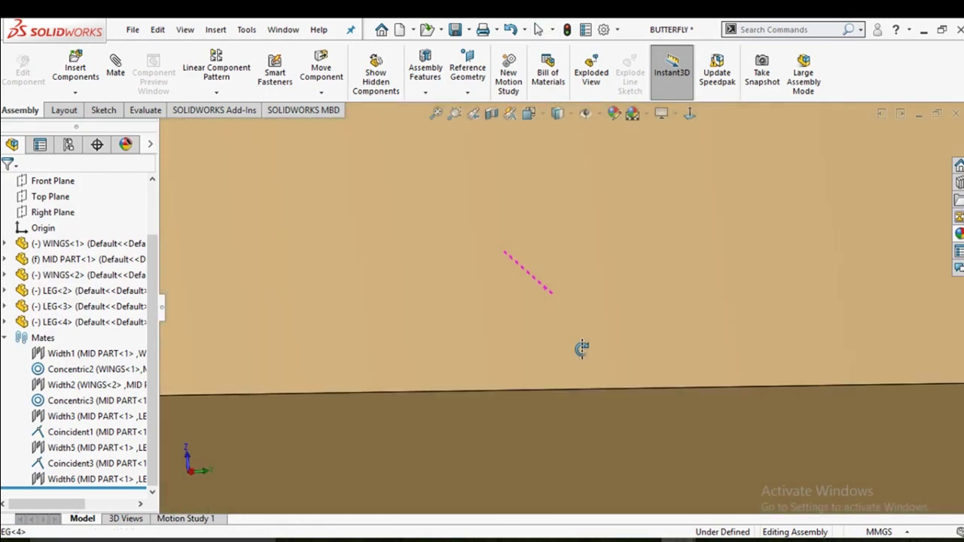
pyautogui.scroll(3, 591, 350)
pyautogui.scroll(2, 569, 327)
pyautogui.moveTo(577, 322); pyautogui.dragTo(611, 327, button='middle')
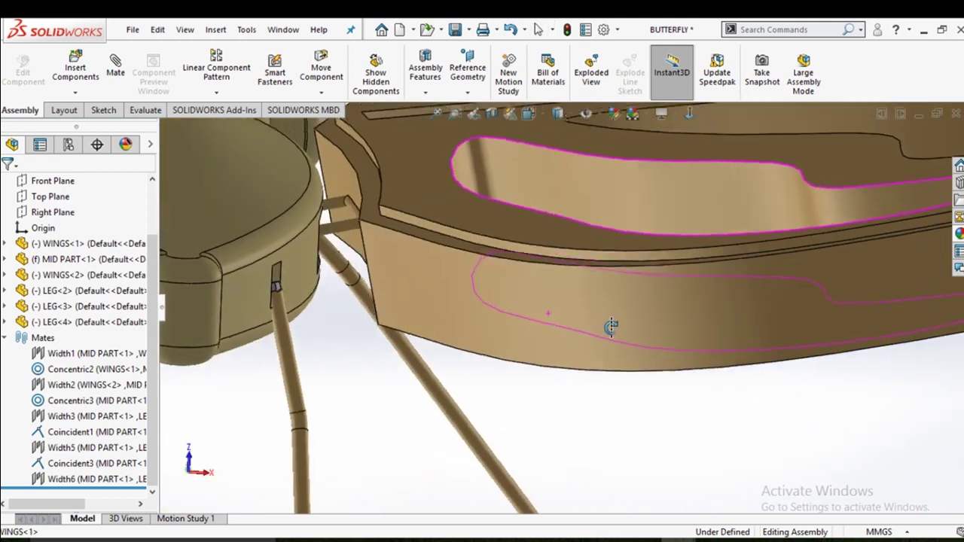
pyautogui.scroll(-3, 293, 282)
pyautogui.scroll(-2, 302, 305)
pyautogui.scroll(-2, 302, 305)
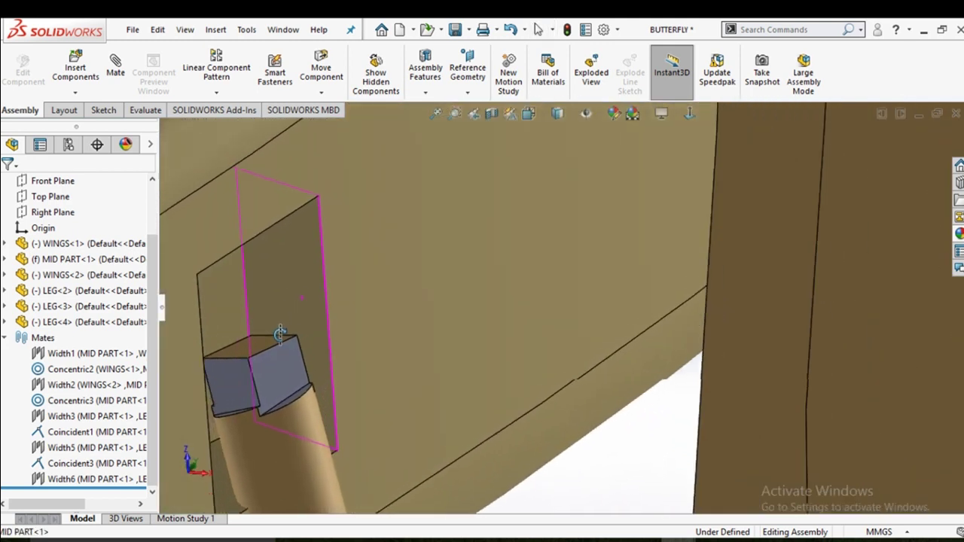
pyautogui.scroll(-3, 264, 347)
# Make the leg tip's top edge coincident with the MID PART slot face (Coincident4)
pyautogui.click(273, 347)
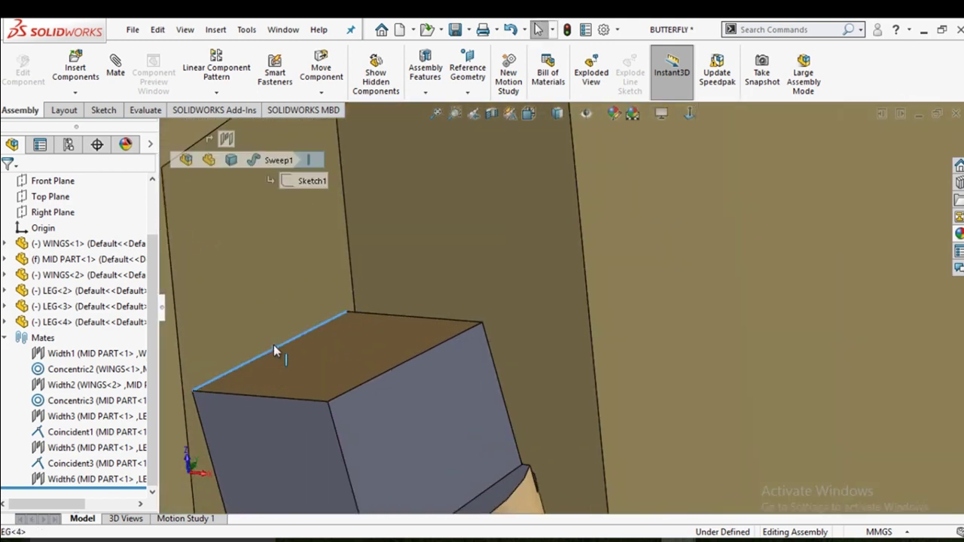
pyautogui.keyDown('ctrl'); pyautogui.click(254, 299); pyautogui.keyUp('ctrl')
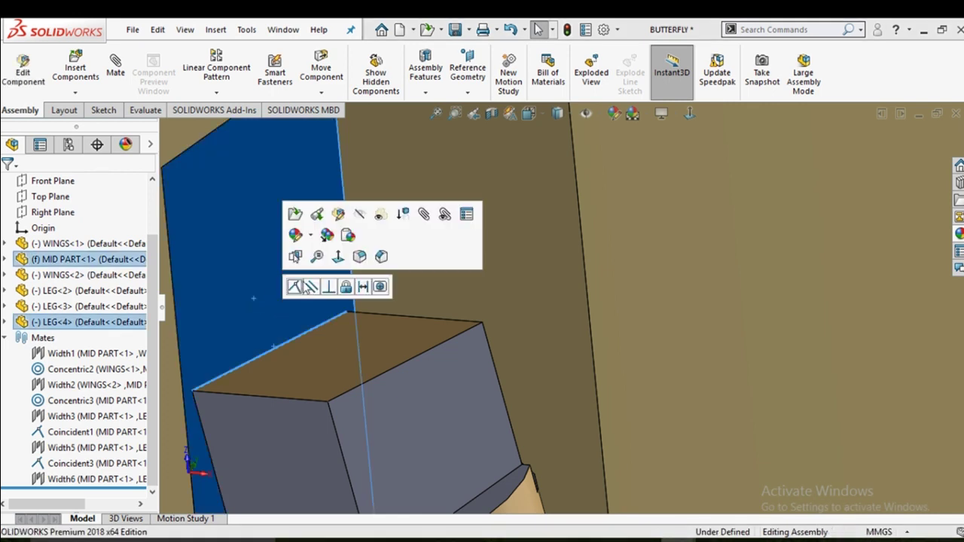
pyautogui.click(297, 285)
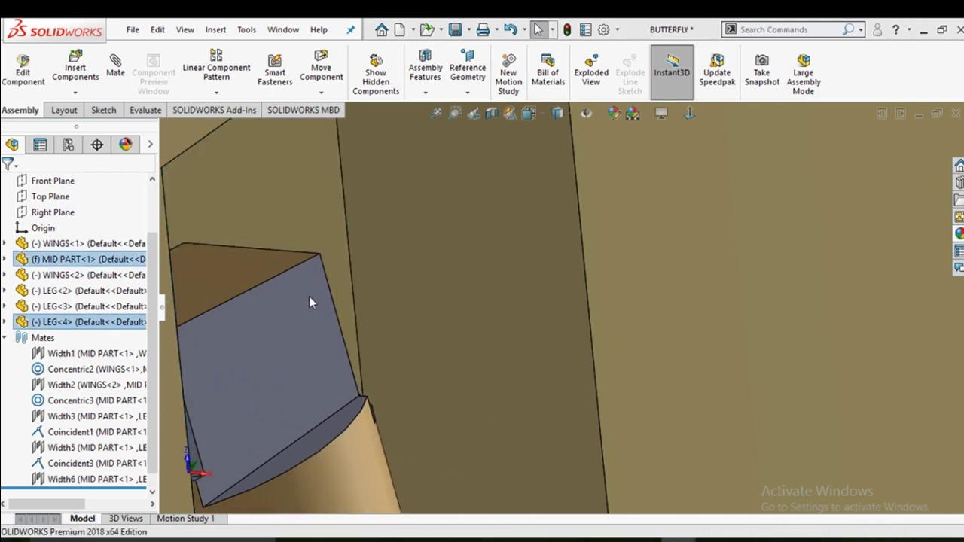
pyautogui.scroll(3, 349, 304)
pyautogui.scroll(3, 366, 308)
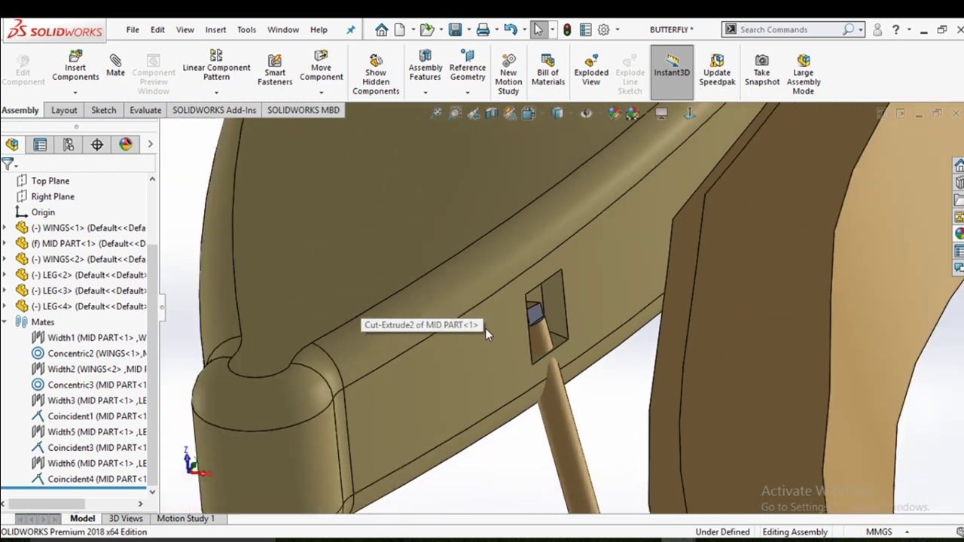
pyautogui.scroll(3, 377, 323)
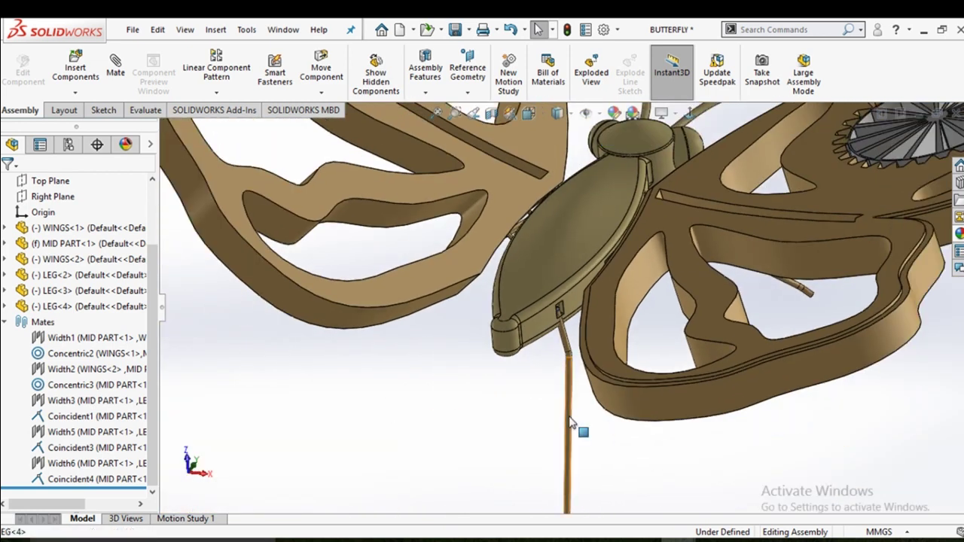
# Ctrl-drag a copy of LEG<4> off to the left to create LEG<5>
pyautogui.moveTo(570, 423); pyautogui.dragTo(588, 399)
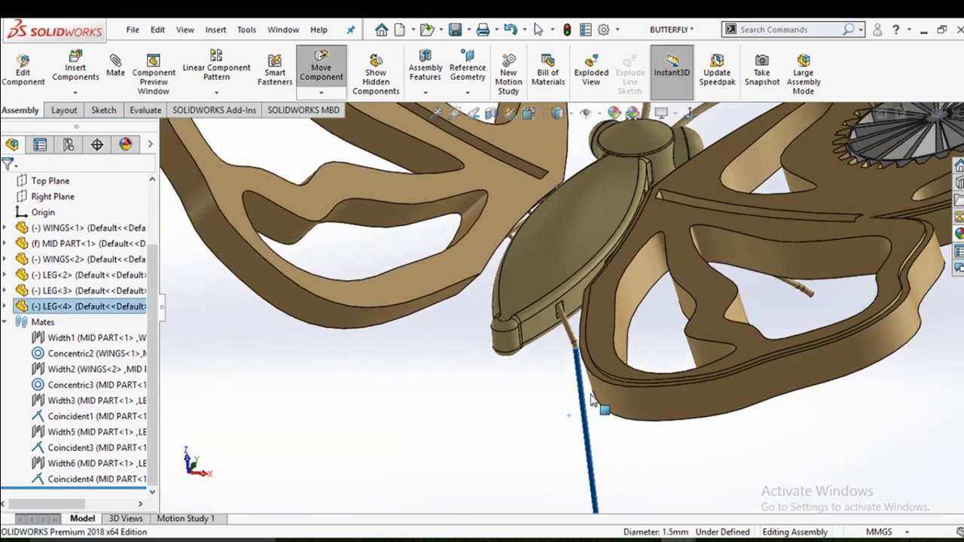
pyautogui.press('Escape')
pyautogui.scroll(5, 544, 413)
pyautogui.moveTo(544, 413)
pyautogui.mouseDown(button='middle')
pyautogui.moveTo(626, 341)
pyautogui.moveTo(595, 330)
pyautogui.mouseUp(button='middle')
pyautogui.scroll(-3, 591, 327)
pyautogui.scroll(-3, 555, 309)
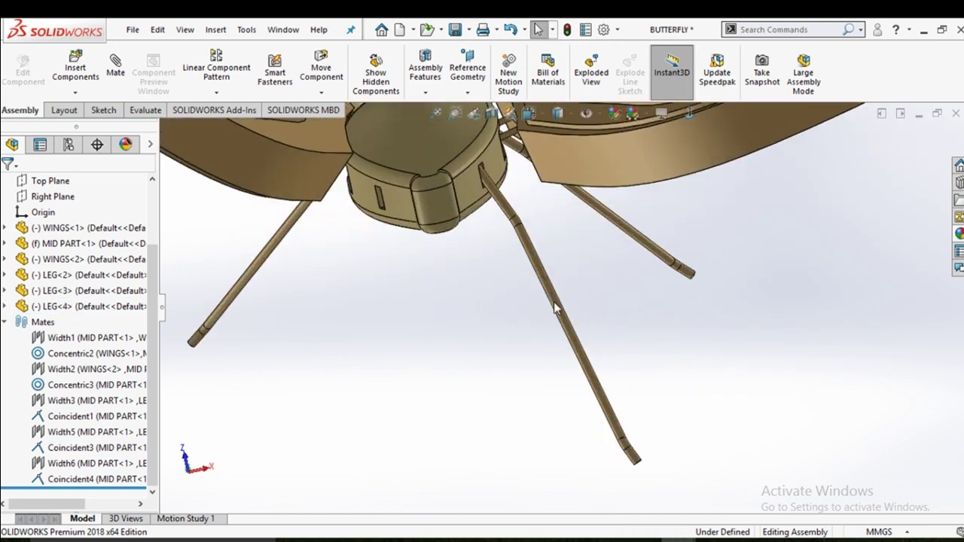
pyautogui.moveTo(547, 294); pyautogui.dragTo(461, 311)
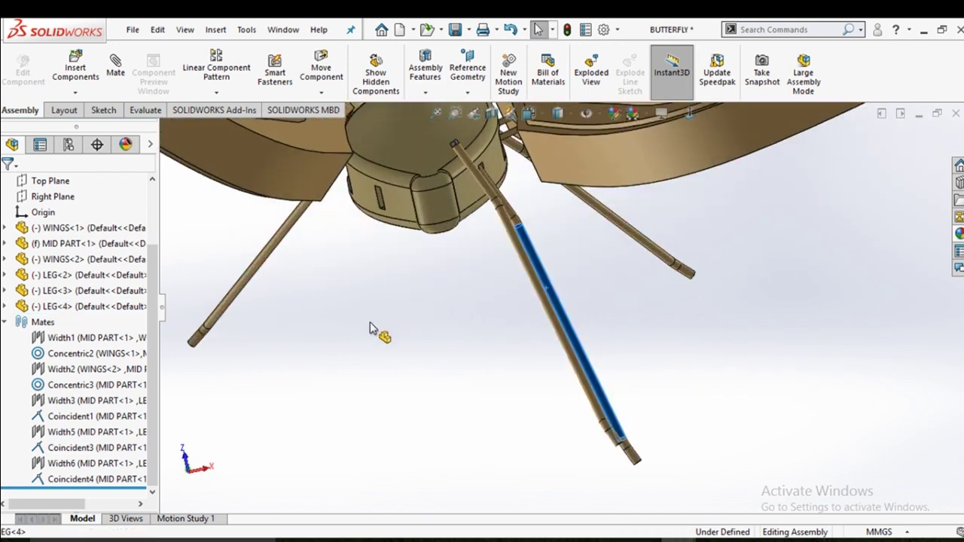
pyautogui.moveTo(369, 329)
pyautogui.mouseDown()
pyautogui.moveTo(339, 337)
pyautogui.moveTo(362, 339)
pyautogui.mouseUp()
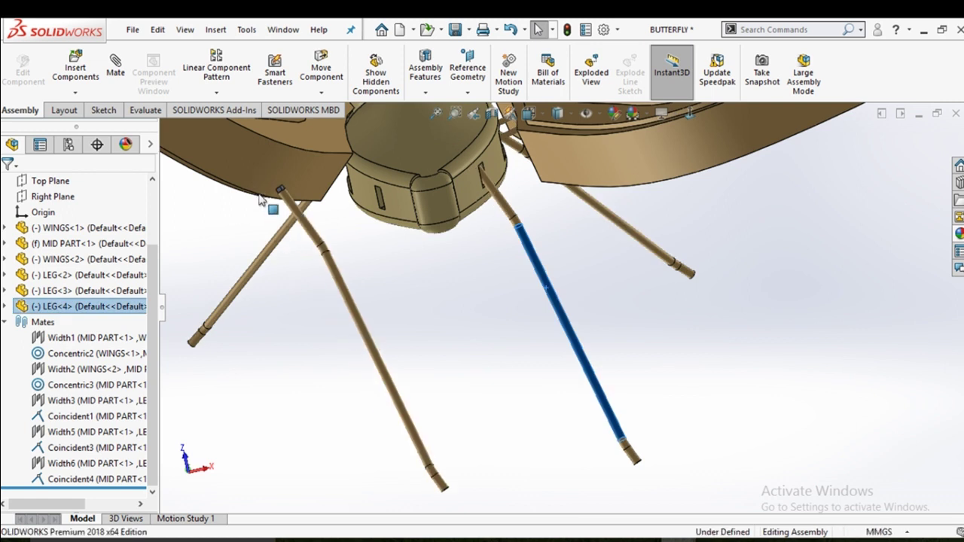
pyautogui.click(260, 200)
# Use Rotate Component to swing LEG<5> down-left beneath the butterfly body
pyautogui.click(321, 95)
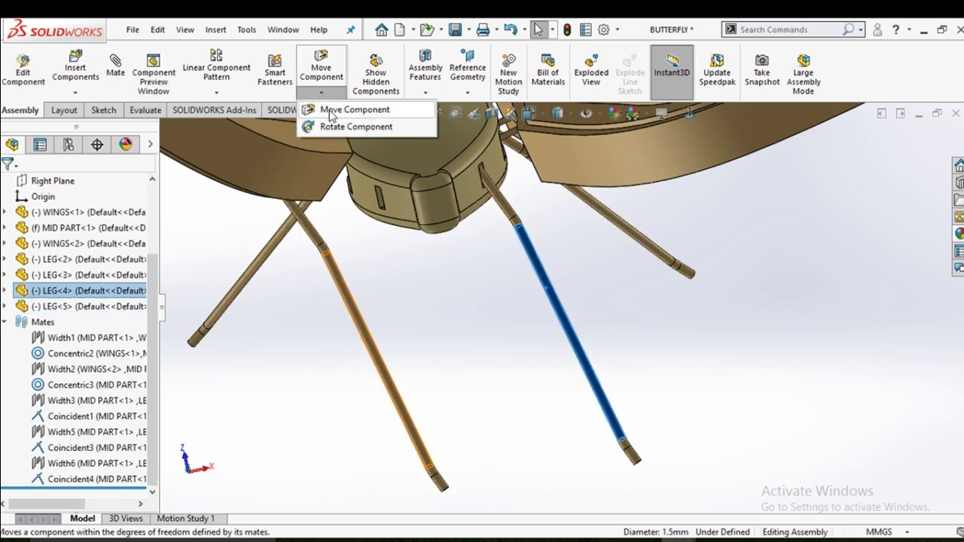
pyautogui.click(343, 292)
pyautogui.moveTo(342, 292)
pyautogui.mouseDown()
pyautogui.moveTo(221, 259)
pyautogui.moveTo(140, 164)
pyautogui.mouseUp()
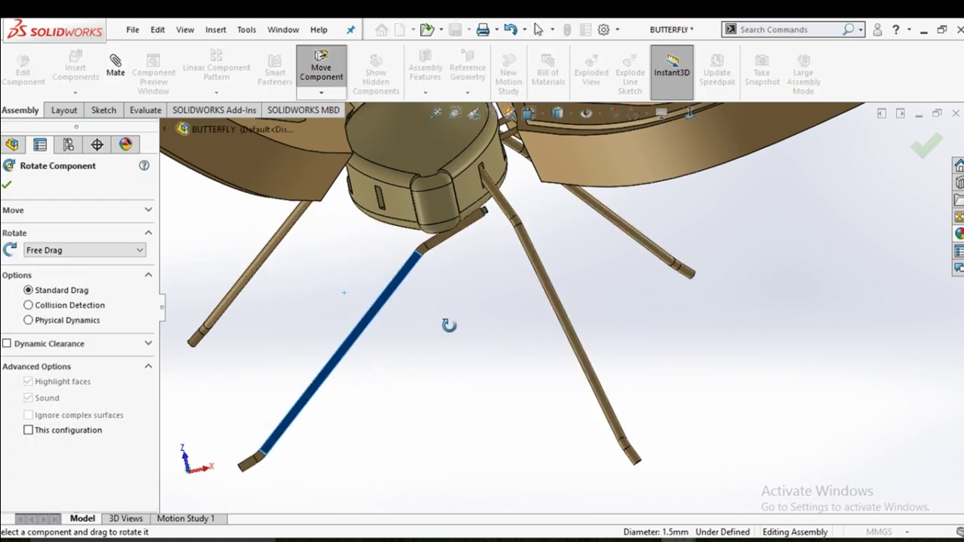
pyautogui.scroll(3, 448, 324)
pyautogui.moveTo(447, 325); pyautogui.dragTo(394, 331, button='middle')
pyautogui.scroll(-5, 595, 264)
pyautogui.moveTo(595, 264); pyautogui.dragTo(511, 372, button='middle')
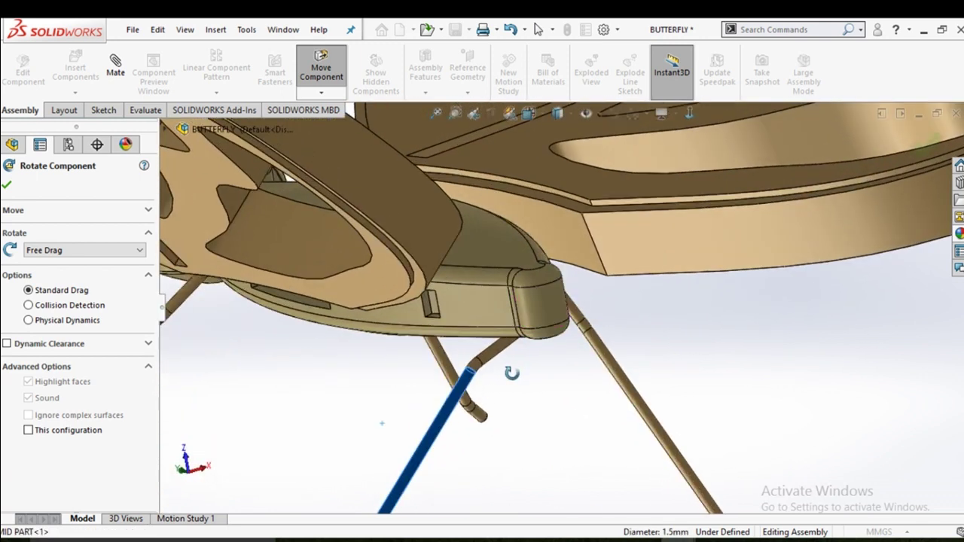
pyautogui.moveTo(488, 350); pyautogui.dragTo(486, 311)
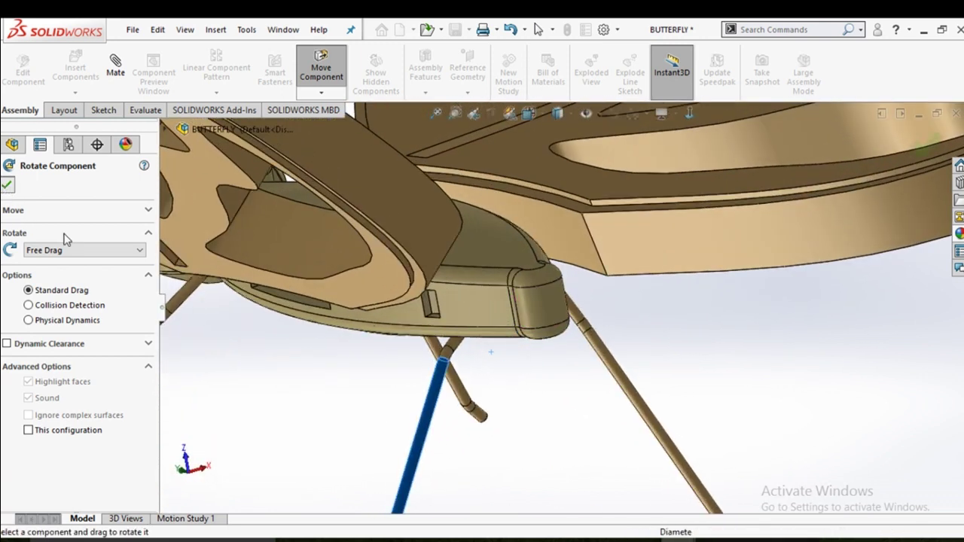
pyautogui.press('Escape')
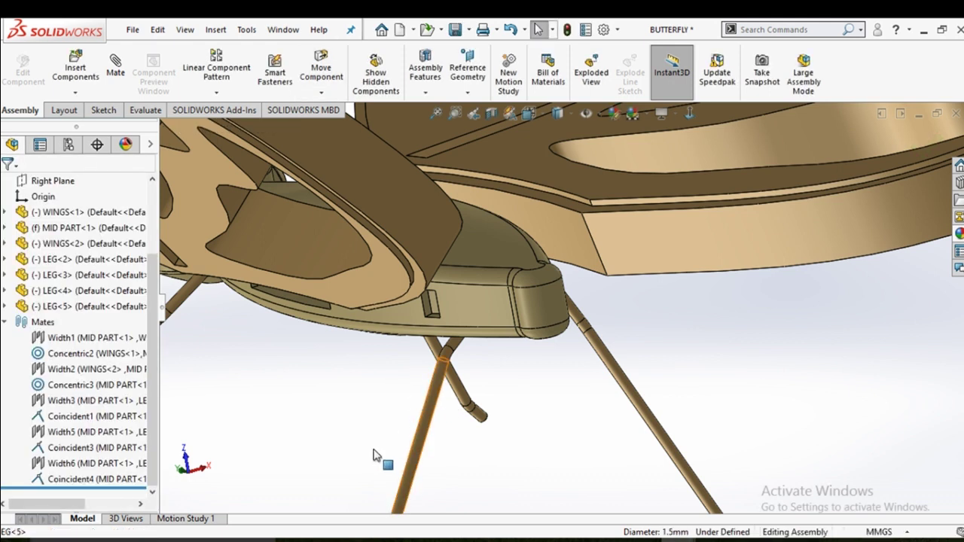
# Move LEG<5> toward the body and select its end face
pyautogui.moveTo(374, 455); pyautogui.dragTo(452, 377)
pyautogui.scroll(-5, 469, 371)
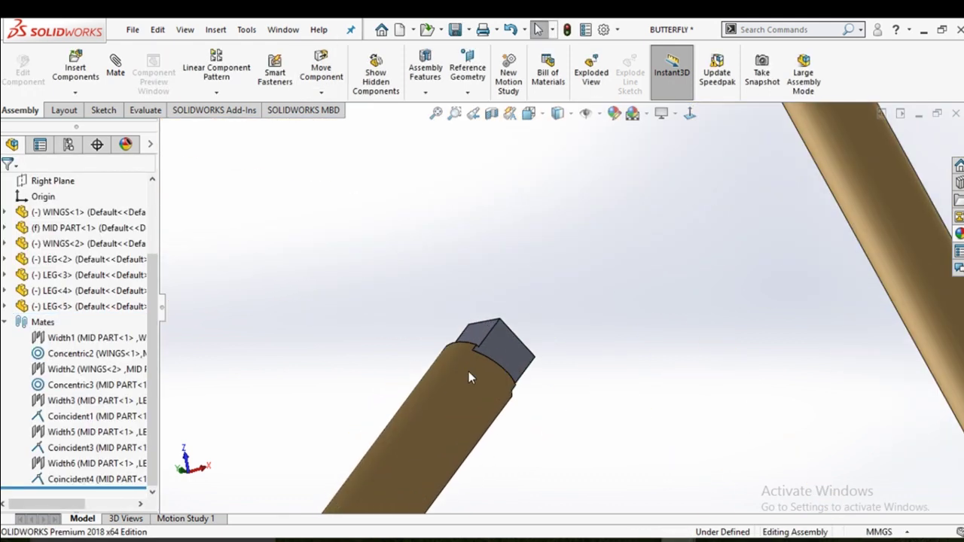
pyautogui.click(497, 356)
pyautogui.moveTo(497, 357)
pyautogui.mouseDown(button='middle')
pyautogui.moveTo(605, 351)
pyautogui.moveTo(452, 343)
pyautogui.mouseUp(button='middle')
pyautogui.scroll(3, 555, 353)
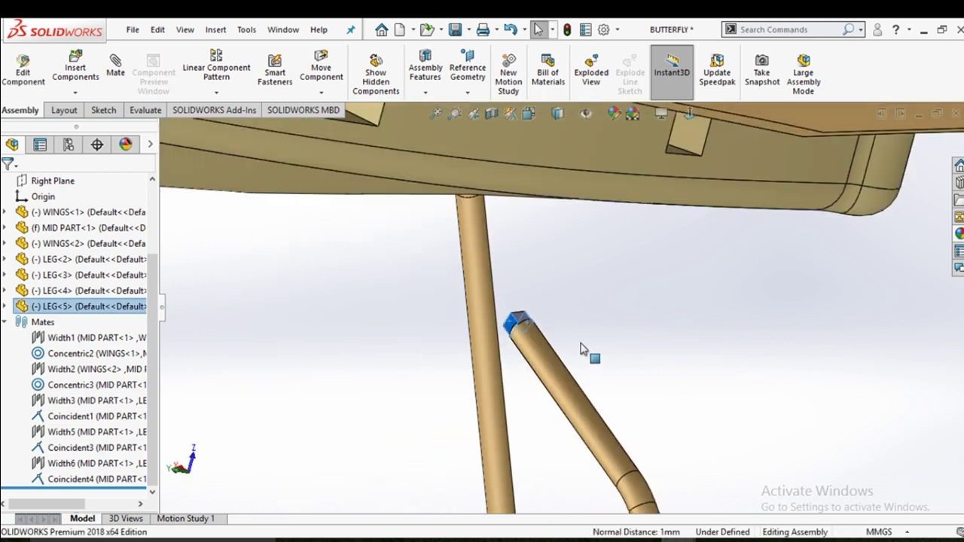
pyautogui.scroll(3, 581, 344)
pyautogui.moveTo(663, 338)
pyautogui.mouseDown(button='middle')
pyautogui.moveTo(547, 312)
pyautogui.moveTo(598, 244)
pyautogui.mouseUp(button='middle')
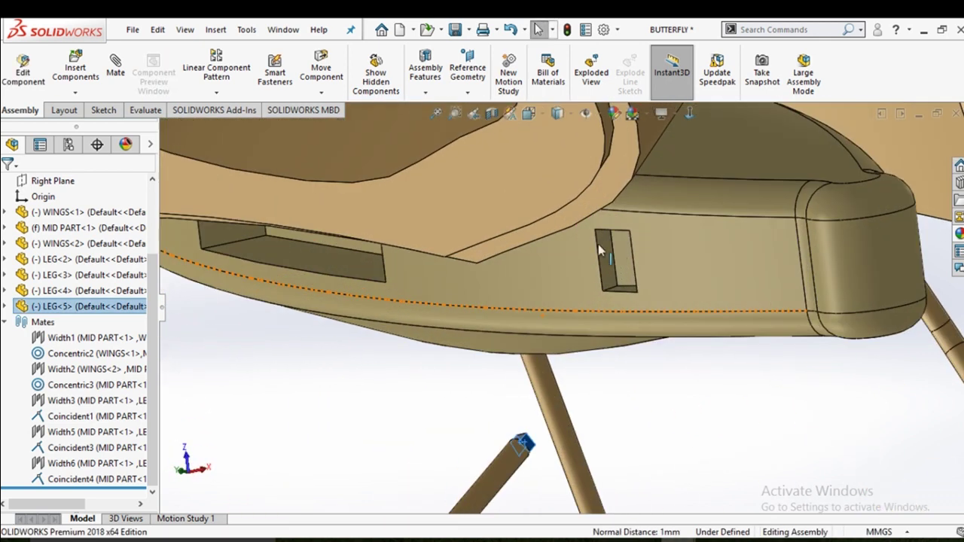
pyautogui.scroll(-5, 595, 263)
# Select both side faces of MID PART's slot and apply the Width7 mate
pyautogui.click(576, 290)
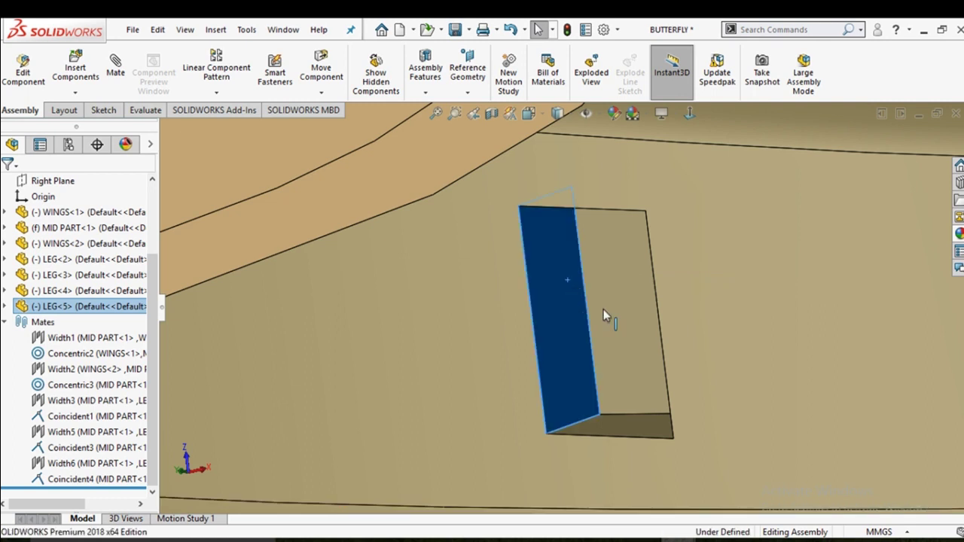
pyautogui.scroll(3, 603, 315)
pyautogui.moveTo(603, 315); pyautogui.dragTo(627, 311, button='middle')
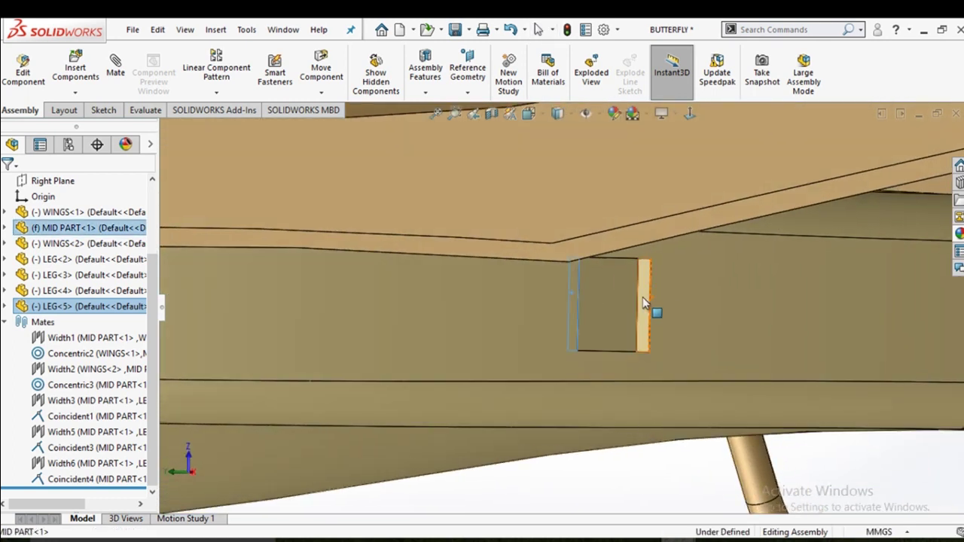
pyautogui.click(643, 300)
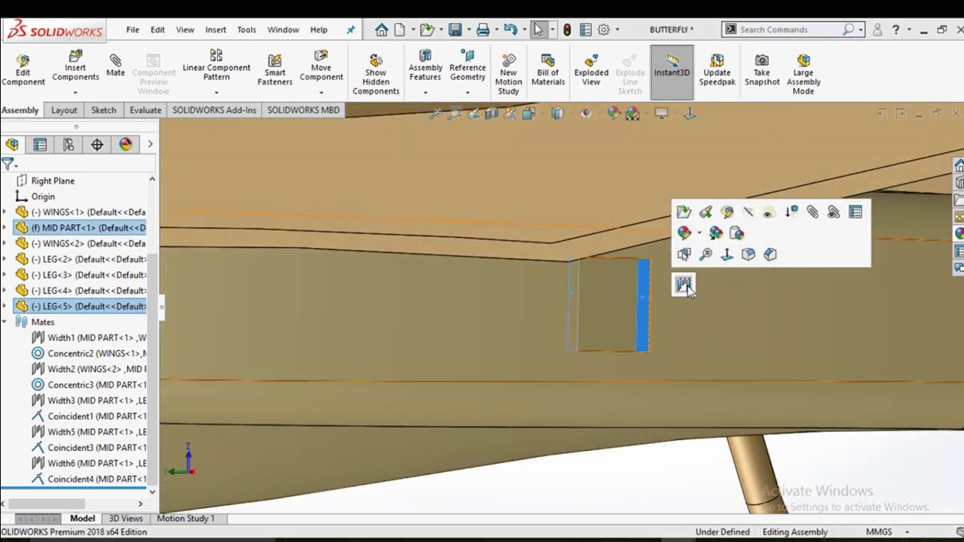
pyautogui.press('Escape')
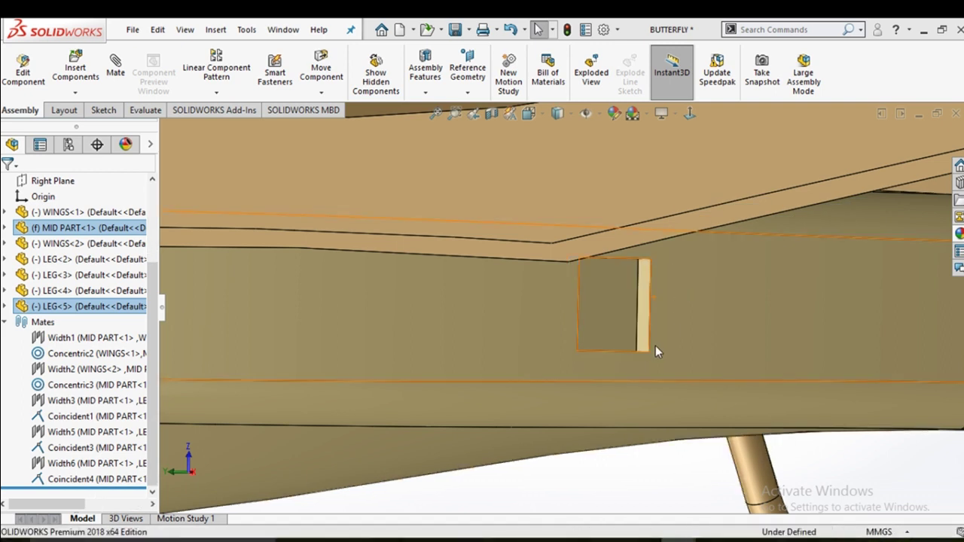
pyautogui.scroll(3, 652, 331)
pyautogui.scroll(2, 649, 327)
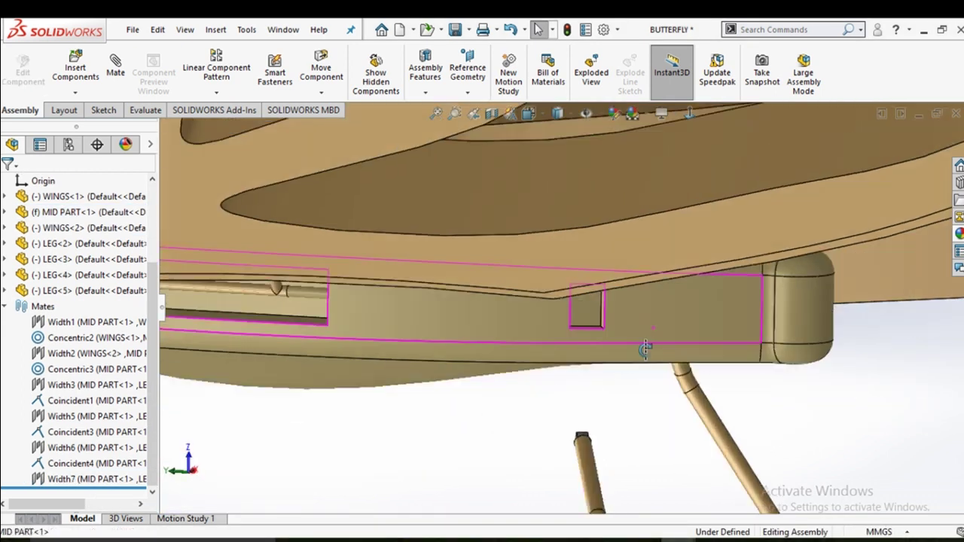
pyautogui.moveTo(650, 327); pyautogui.dragTo(588, 369, button='middle')
# Drag LEG<5>'s end up into the mid part's slot
pyautogui.click(616, 399)
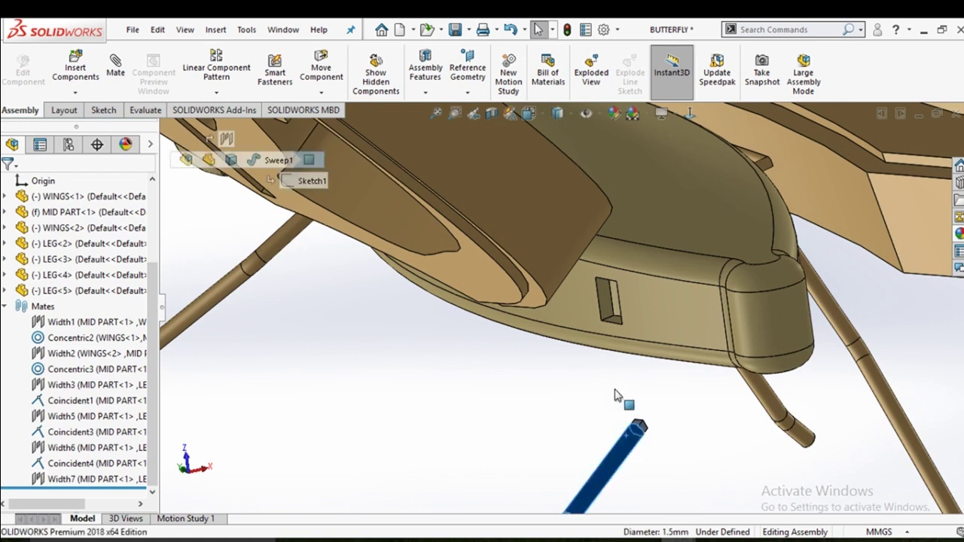
pyautogui.moveTo(598, 317); pyautogui.dragTo(617, 344)
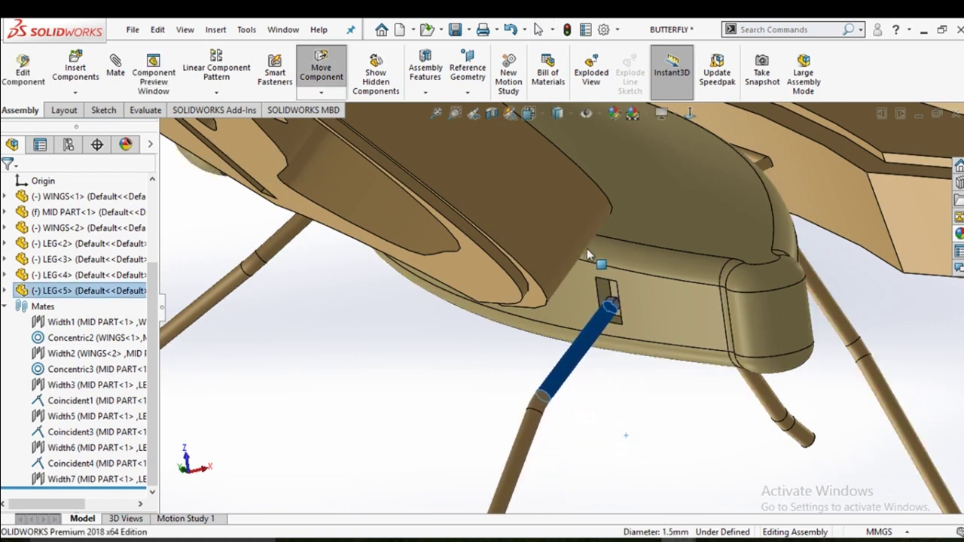
pyautogui.scroll(-3, 615, 324)
pyautogui.scroll(-3, 603, 308)
pyautogui.scroll(-3, 596, 314)
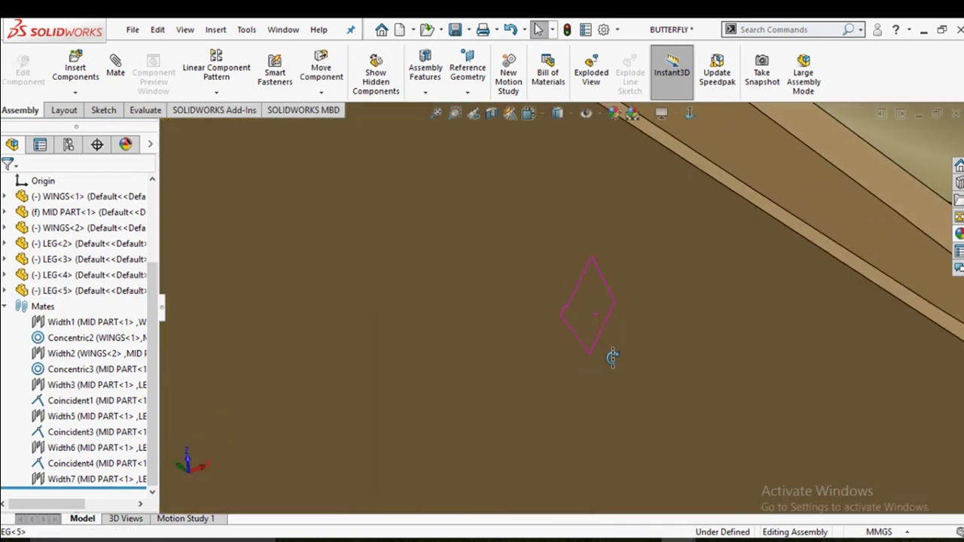
pyautogui.scroll(-2, 613, 347)
pyautogui.scroll(3, 615, 353)
pyautogui.scroll(3, 616, 350)
pyautogui.moveTo(615, 350)
pyautogui.mouseDown(button='middle')
pyautogui.moveTo(630, 331)
pyautogui.moveTo(682, 325)
pyautogui.mouseUp(button='middle')
pyautogui.scroll(-3, 362, 355)
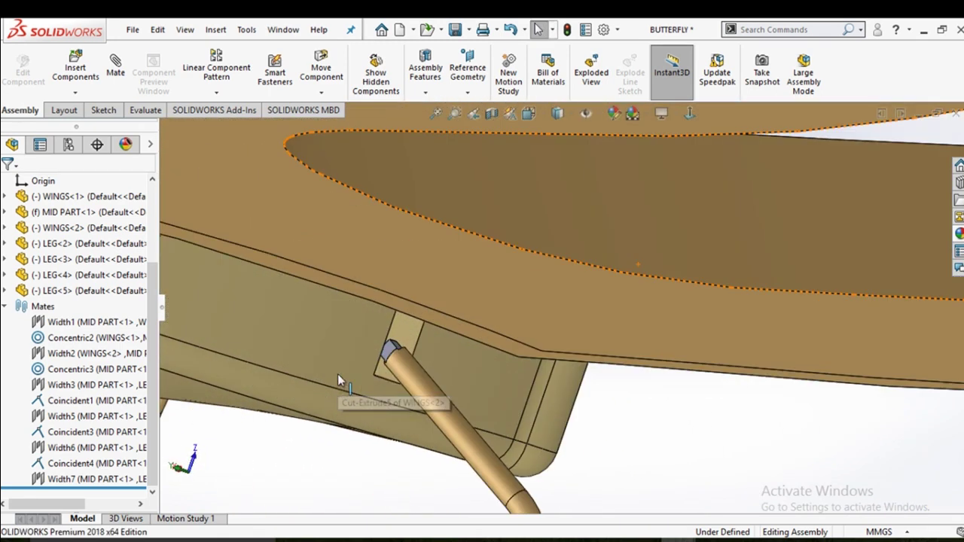
pyautogui.scroll(-3, 337, 374)
pyautogui.moveTo(404, 362)
pyautogui.mouseDown(button='middle')
pyautogui.moveTo(444, 338)
pyautogui.moveTo(387, 336)
pyautogui.mouseUp(button='middle')
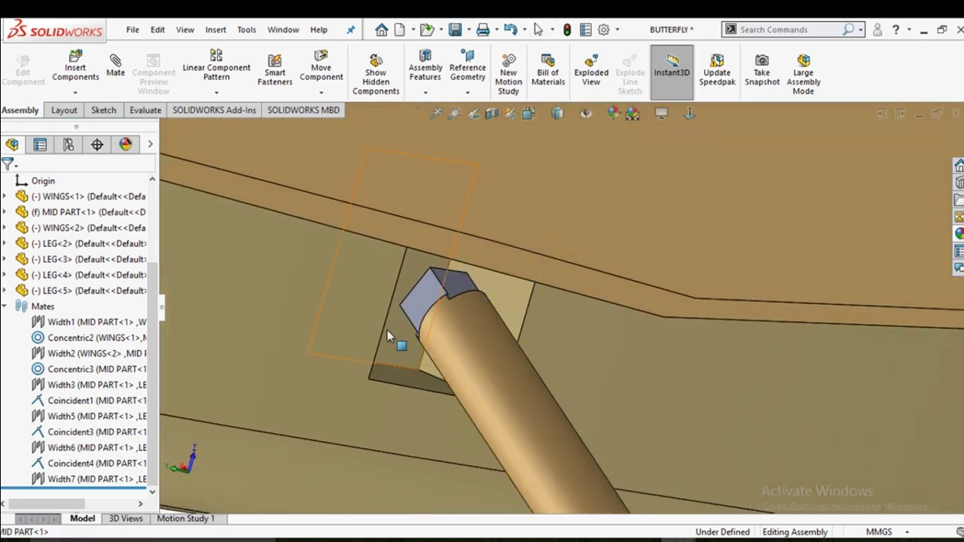
# Seat LEG<5>'s tip in the slot with a Coincident5 mate and reorient the view
pyautogui.click(395, 315)
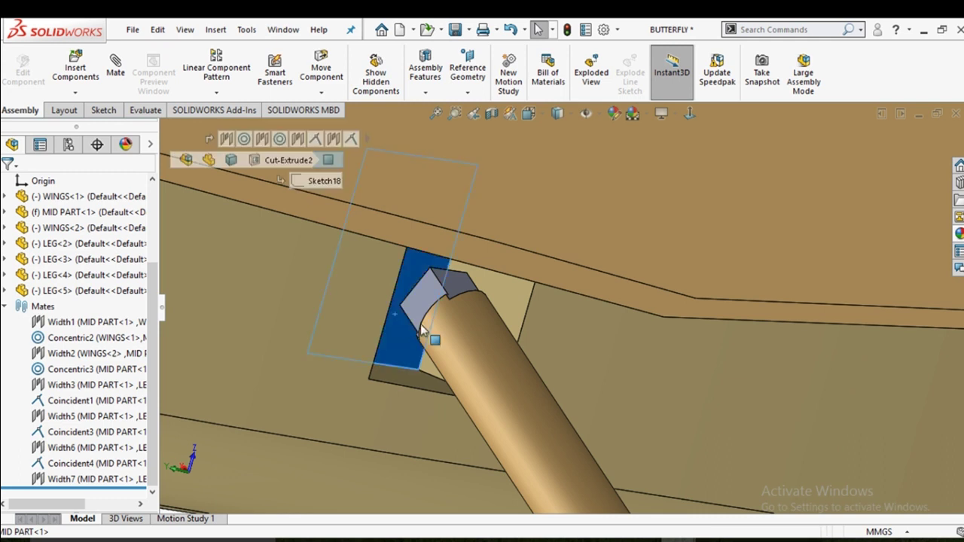
pyautogui.scroll(5, 422, 315)
pyautogui.moveTo(454, 313)
pyautogui.mouseDown(button='middle')
pyautogui.moveTo(466, 355)
pyautogui.moveTo(565, 293)
pyautogui.mouseUp(button='middle')
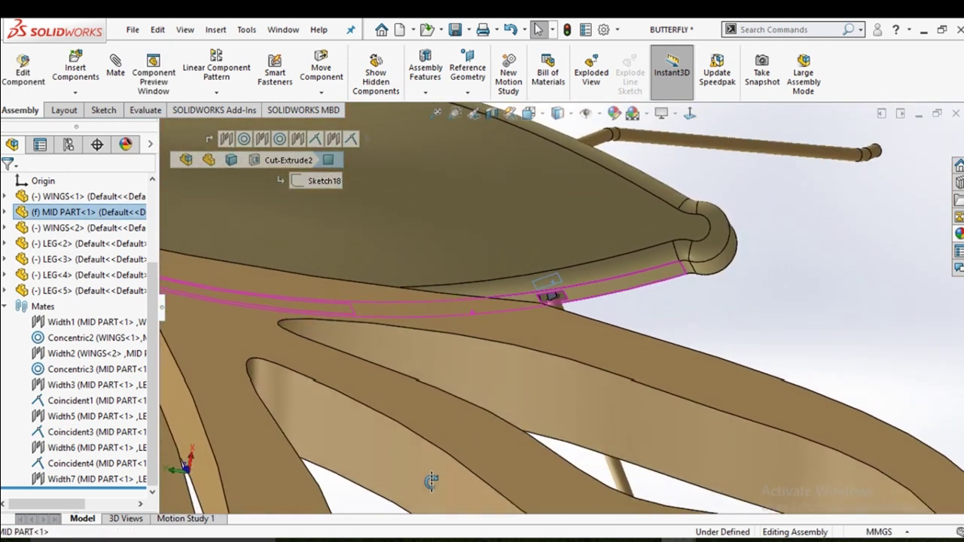
pyautogui.scroll(-3, 565, 292)
pyautogui.scroll(-3, 525, 321)
pyautogui.moveTo(525, 320); pyautogui.dragTo(516, 255, button='middle')
pyautogui.scroll(-2, 517, 255)
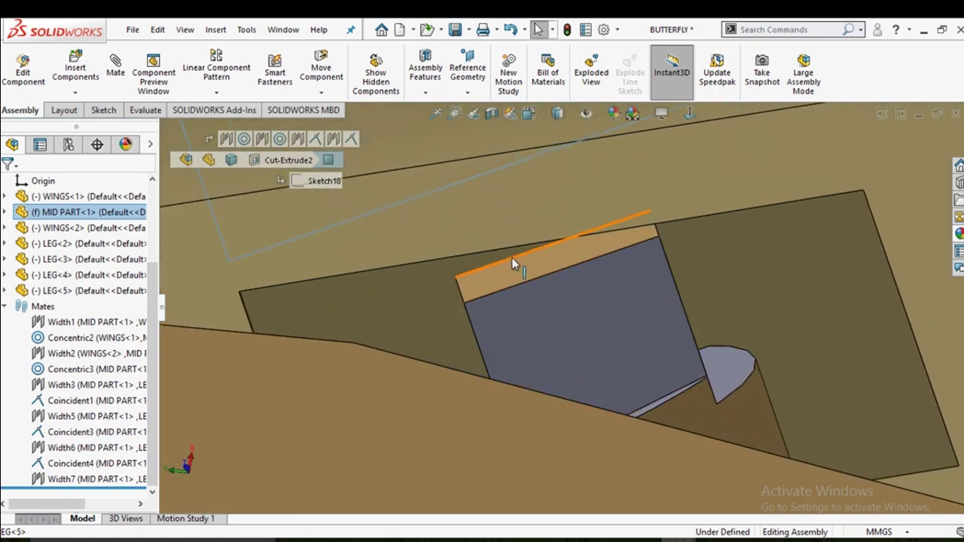
pyautogui.click(512, 258)
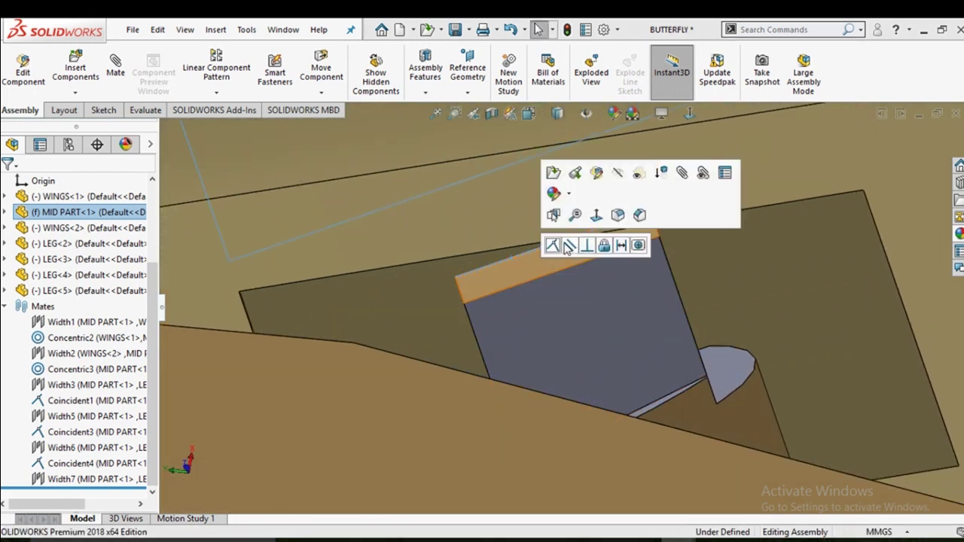
pyautogui.click(555, 243)
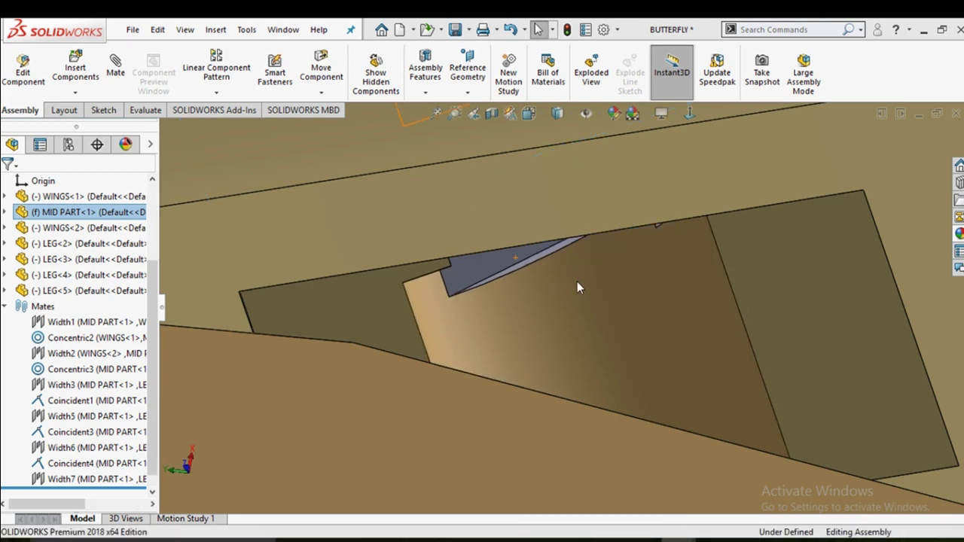
pyautogui.moveTo(593, 294)
pyautogui.mouseDown(button='middle')
pyautogui.moveTo(633, 281)
pyautogui.moveTo(566, 266)
pyautogui.moveTo(527, 279)
pyautogui.moveTo(605, 316)
pyautogui.moveTo(629, 254)
pyautogui.moveTo(656, 301)
pyautogui.moveTo(639, 339)
pyautogui.moveTo(689, 207)
pyautogui.moveTo(673, 320)
pyautogui.moveTo(699, 318)
pyautogui.moveTo(683, 332)
pyautogui.moveTo(703, 249)
pyautogui.moveTo(631, 298)
pyautogui.moveTo(653, 362)
pyautogui.moveTo(680, 303)
pyautogui.moveTo(713, 329)
pyautogui.moveTo(634, 290)
pyautogui.moveTo(589, 380)
pyautogui.moveTo(606, 347)
pyautogui.moveTo(597, 421)
pyautogui.moveTo(427, 301)
pyautogui.moveTo(490, 379)
pyautogui.moveTo(517, 254)
pyautogui.moveTo(581, 279)
pyautogui.moveTo(550, 319)
pyautogui.moveTo(501, 253)
pyautogui.moveTo(490, 399)
pyautogui.moveTo(430, 266)
pyautogui.moveTo(433, 359)
pyautogui.mouseUp(button='middle')
# Swing the right wing up and stand the left wing upright, then orbit to a tilted top view
pyautogui.scroll(-2, 576, 275)
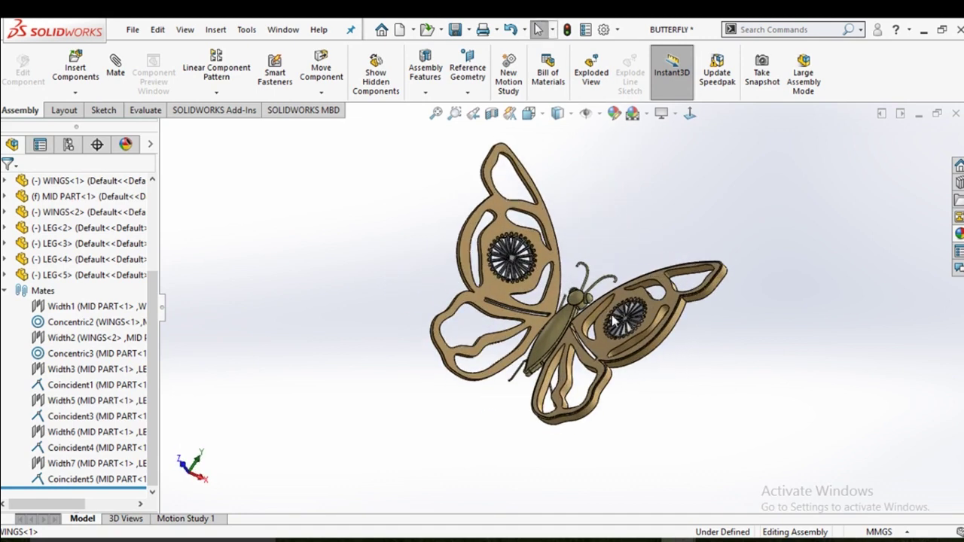
pyautogui.moveTo(706, 383)
pyautogui.mouseDown()
pyautogui.moveTo(645, 301)
pyautogui.moveTo(693, 355)
pyautogui.moveTo(670, 309)
pyautogui.moveTo(723, 358)
pyautogui.mouseUp()
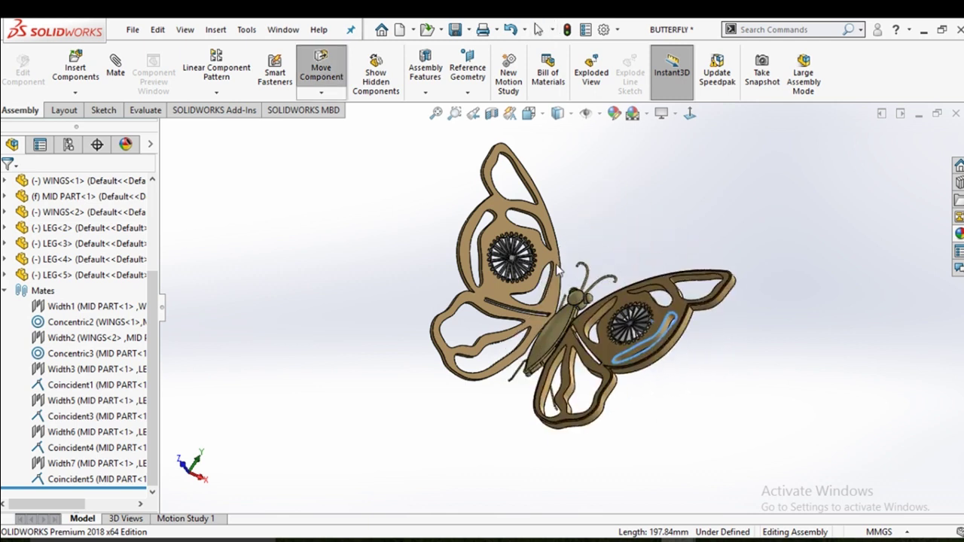
pyautogui.moveTo(509, 236)
pyautogui.mouseDown()
pyautogui.moveTo(558, 253)
pyautogui.moveTo(486, 223)
pyautogui.mouseUp()
pyautogui.press('Escape')
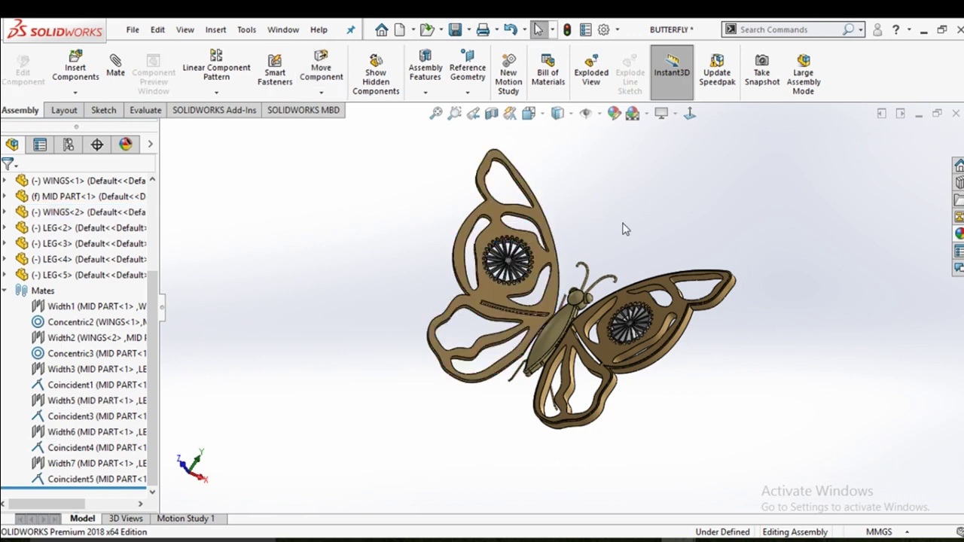
pyautogui.moveTo(624, 225)
pyautogui.mouseDown(button='middle')
pyautogui.moveTo(725, 179)
pyautogui.moveTo(746, 319)
pyautogui.moveTo(820, 316)
pyautogui.moveTo(841, 234)
pyautogui.moveTo(867, 223)
pyautogui.moveTo(774, 314)
pyautogui.moveTo(614, 312)
pyautogui.moveTo(597, 329)
pyautogui.moveTo(613, 356)
pyautogui.moveTo(609, 304)
pyautogui.mouseUp(button='middle')
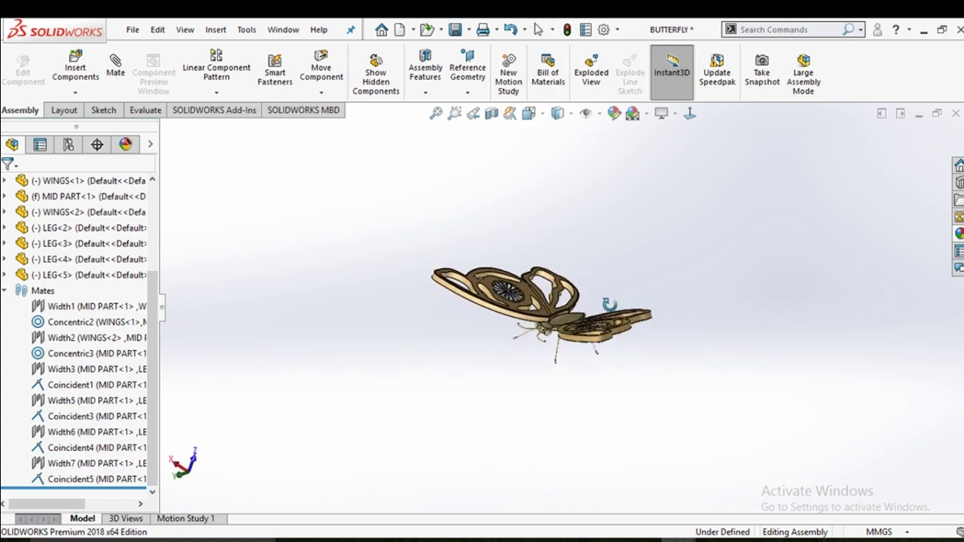
pyautogui.moveTo(537, 300); pyautogui.dragTo(530, 343, button='middle')
pyautogui.scroll(-3, 531, 343)
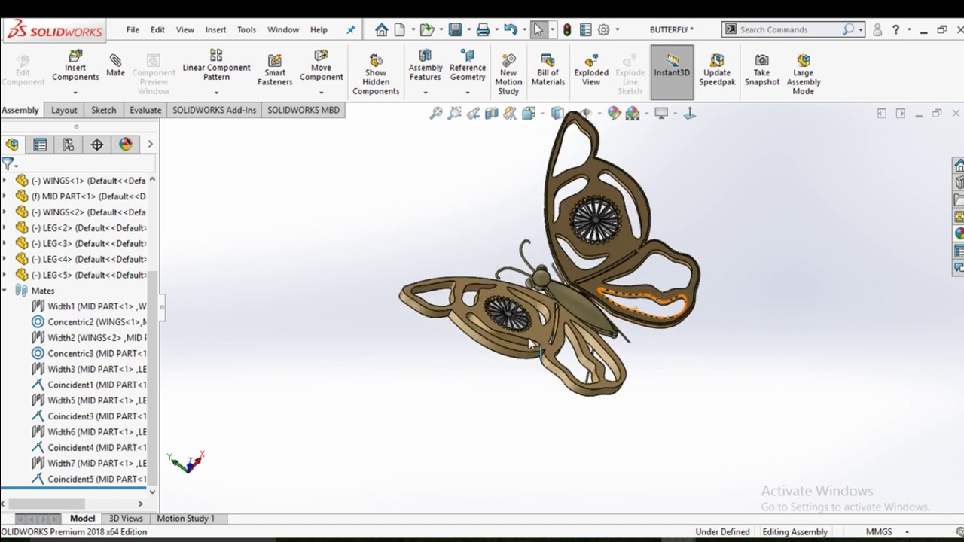
pyautogui.scroll(-2, 552, 301)
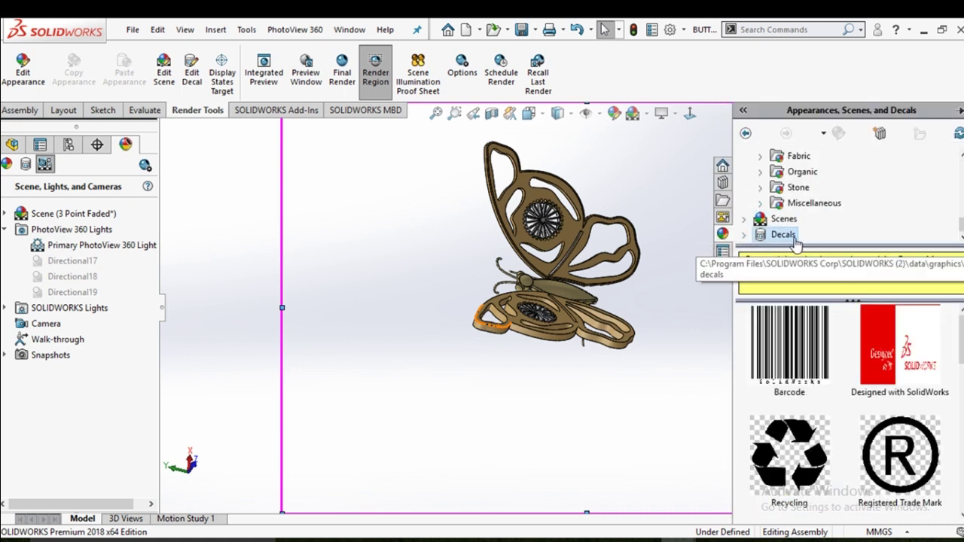
# Start a decal from the Barcode sample using the gradient image in Desktop > New folder
pyautogui.click(788, 344)
pyautogui.doubleClick(788, 344)
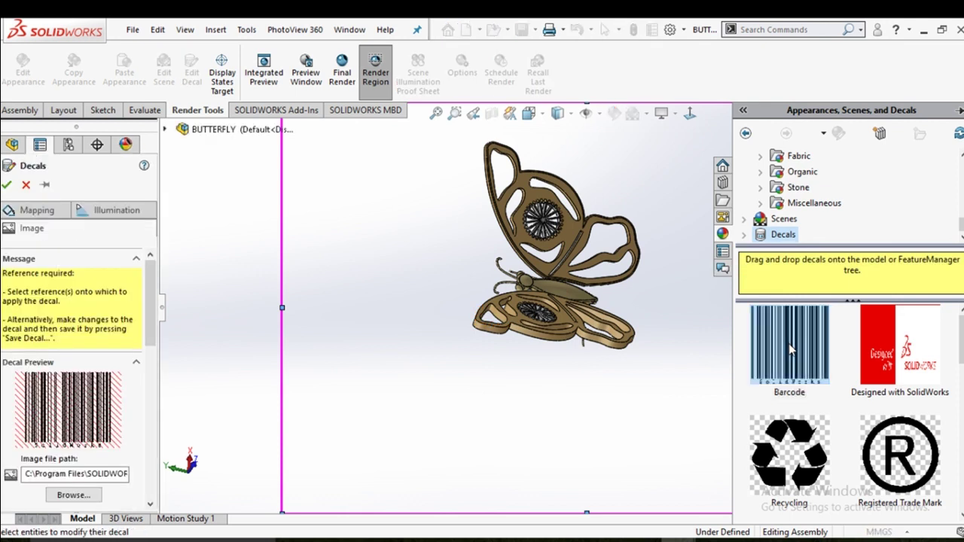
pyautogui.moveTo(154, 325); pyautogui.dragTo(157, 365)
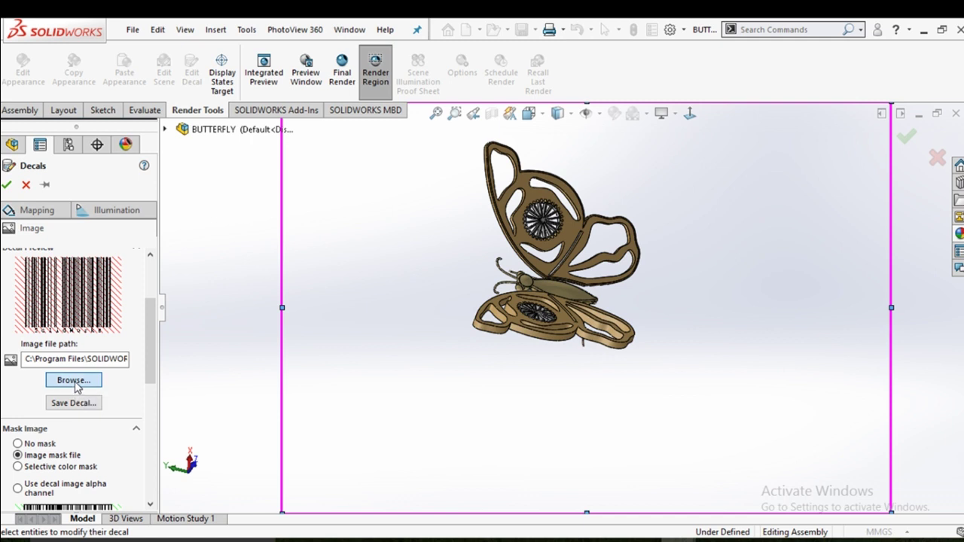
pyautogui.click(74, 381)
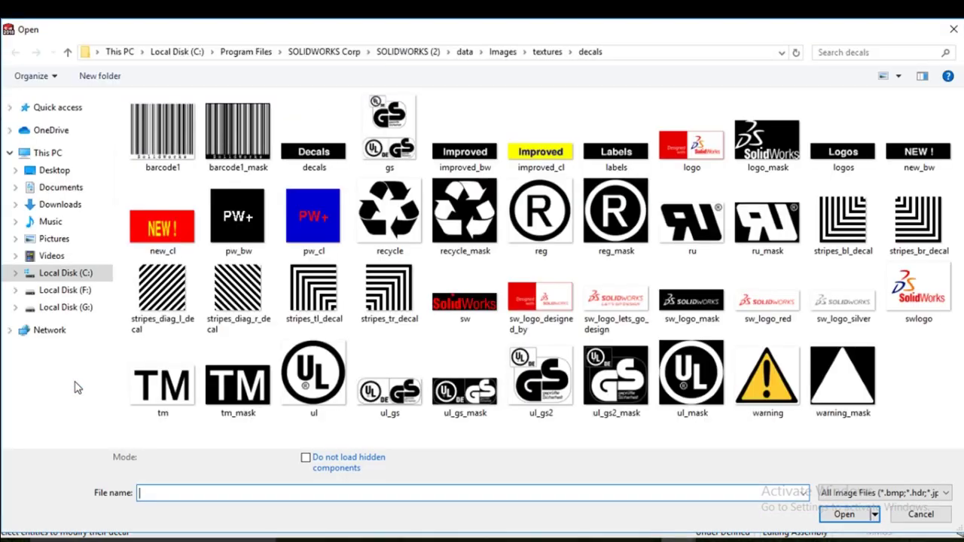
pyautogui.click(56, 171)
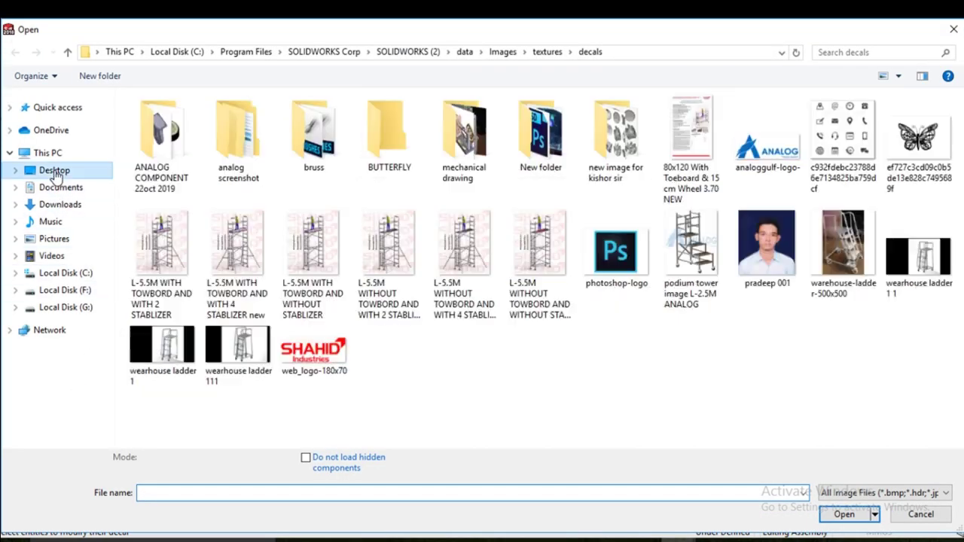
pyautogui.doubleClick(556, 140)
pyautogui.scroll(-10, 424, 291)
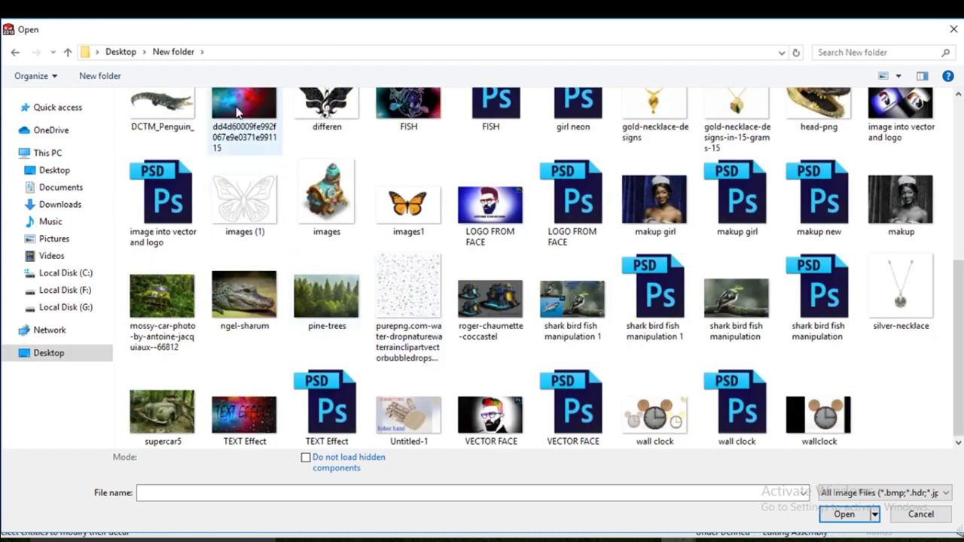
pyautogui.click(237, 111)
pyautogui.click(843, 515)
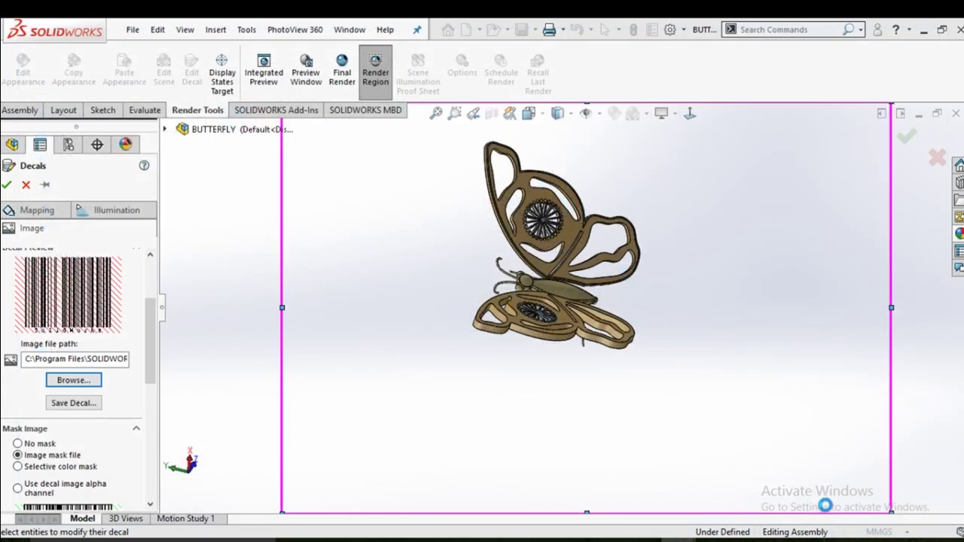
# Apply the unmasked gradient decal to the upright wing, rotated and stretched to cover it
pyautogui.click(570, 252)
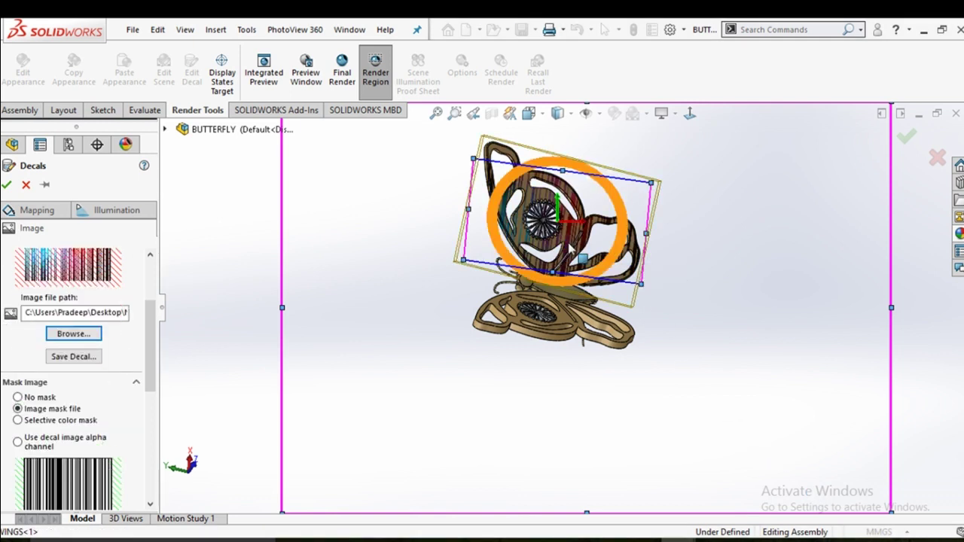
pyautogui.click(18, 398)
pyautogui.moveTo(645, 249); pyautogui.dragTo(565, 197, button='middle')
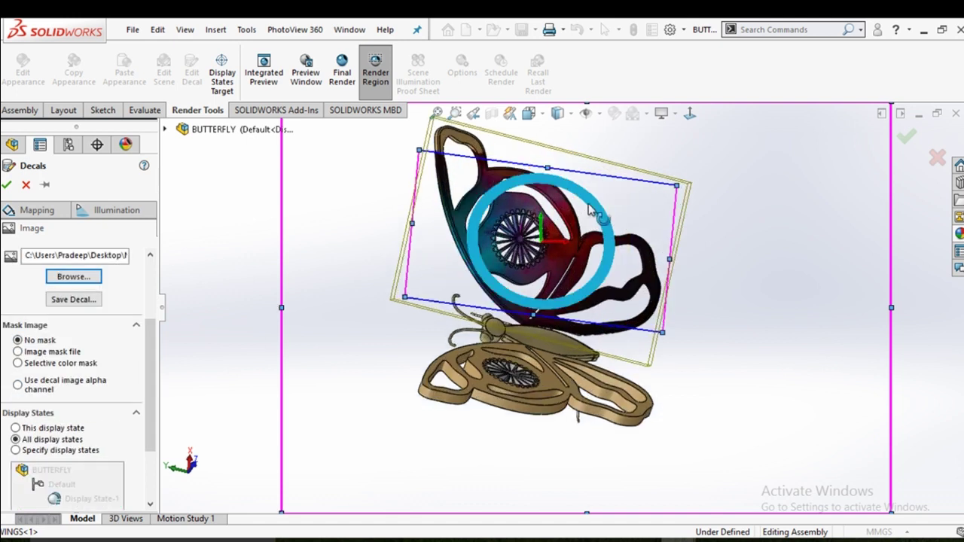
pyautogui.moveTo(552, 197); pyautogui.dragTo(531, 154)
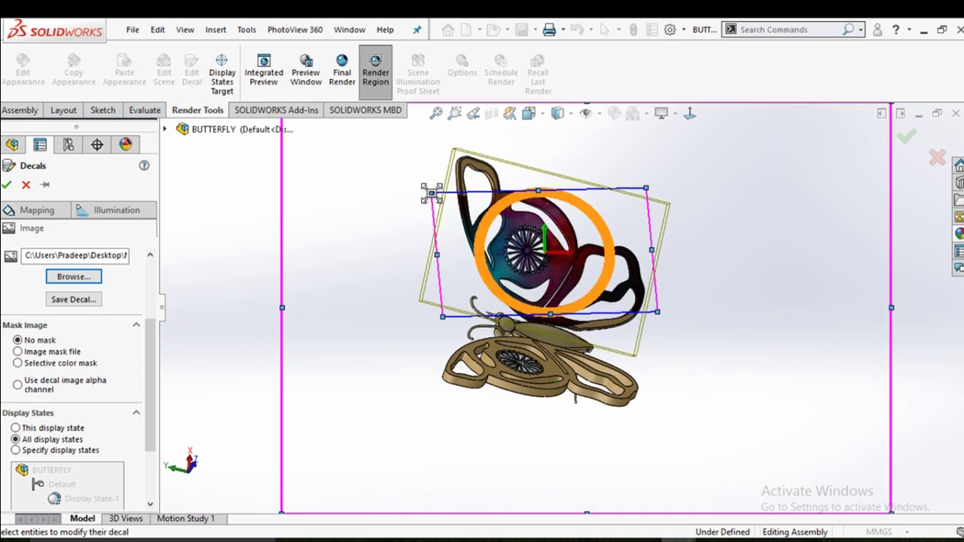
pyautogui.moveTo(430, 193); pyautogui.dragTo(339, 143)
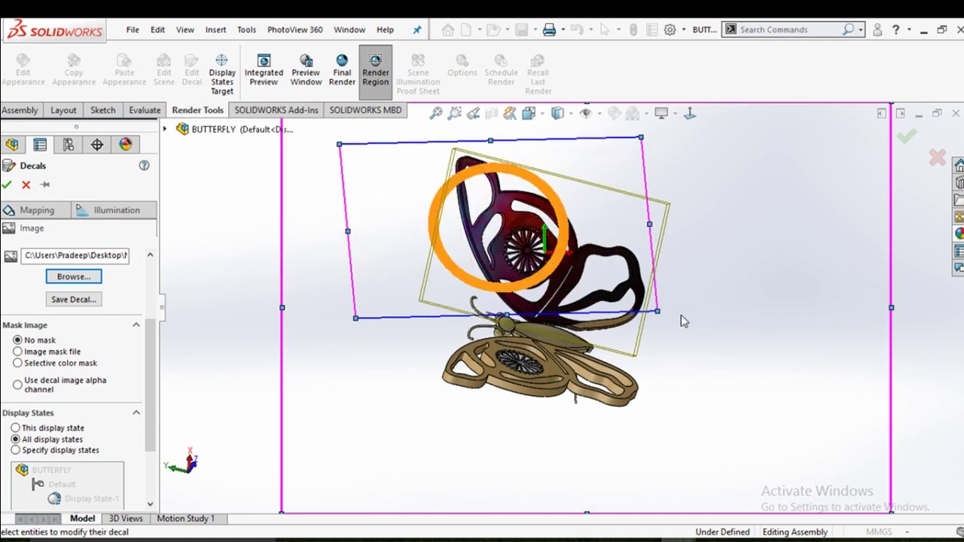
pyautogui.moveTo(657, 310); pyautogui.dragTo(701, 334)
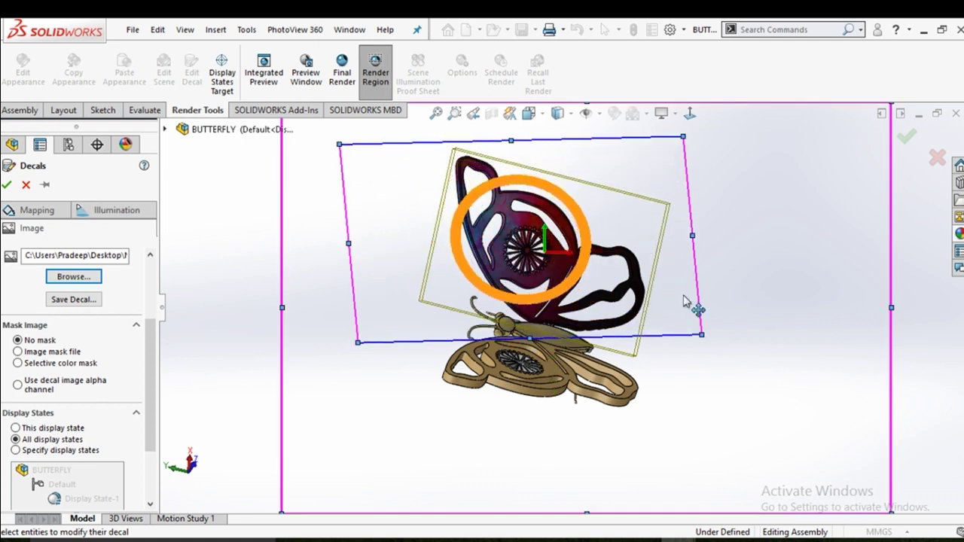
pyautogui.moveTo(682, 136); pyautogui.dragTo(698, 137)
pyautogui.moveTo(597, 227); pyautogui.dragTo(603, 245)
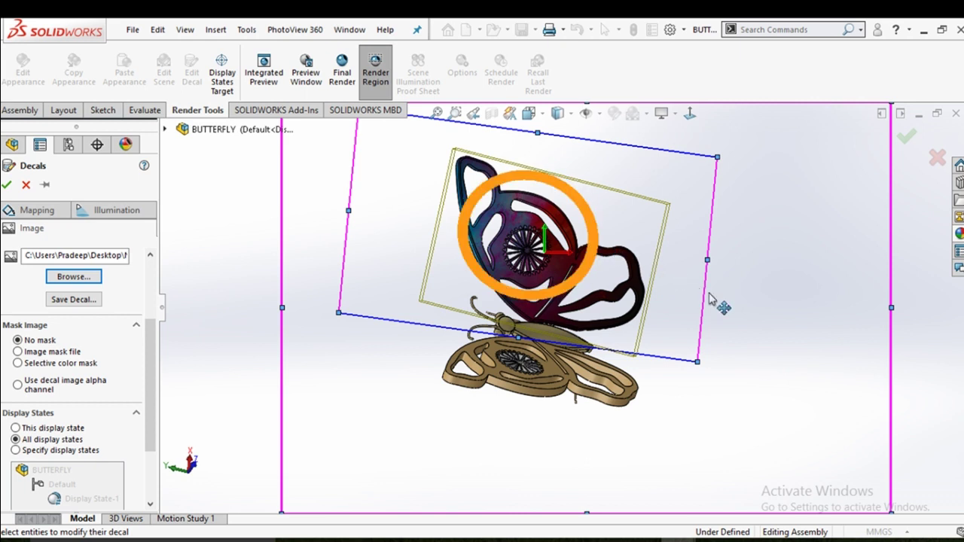
pyautogui.click(907, 137)
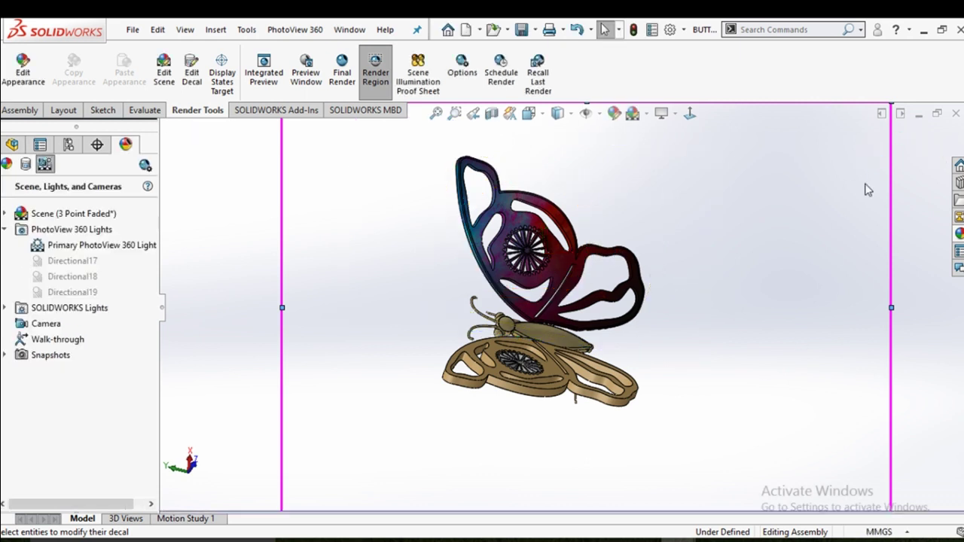
# Drag a Barcode decal from the library onto the flat wing
pyautogui.moveTo(685, 358); pyautogui.dragTo(555, 371, button='middle')
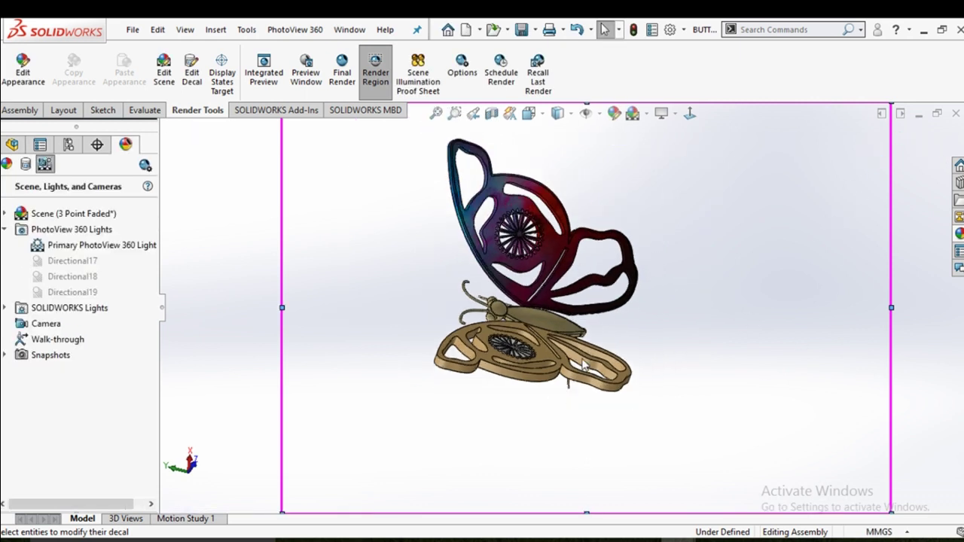
pyautogui.scroll(-2, 555, 371)
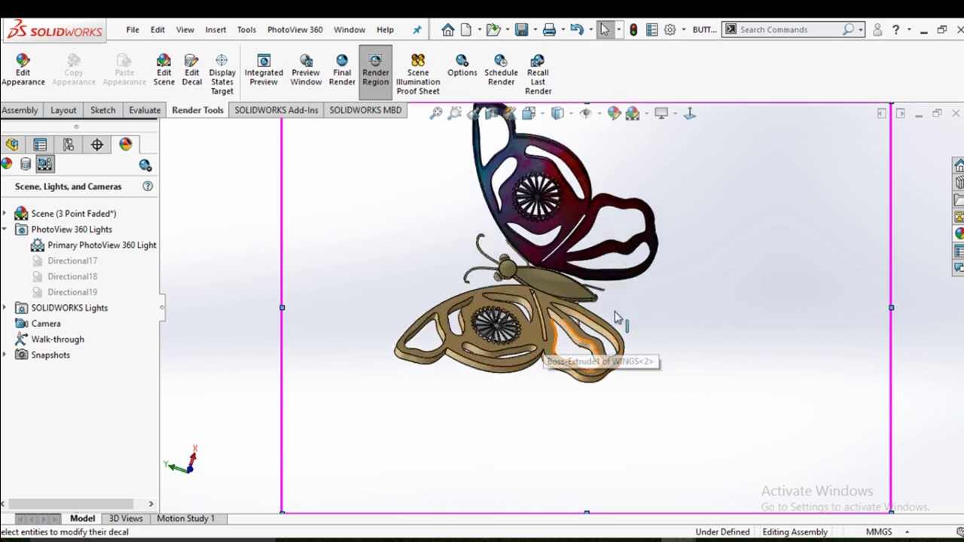
pyautogui.click(958, 233)
pyautogui.moveTo(789, 346); pyautogui.dragTo(546, 392)
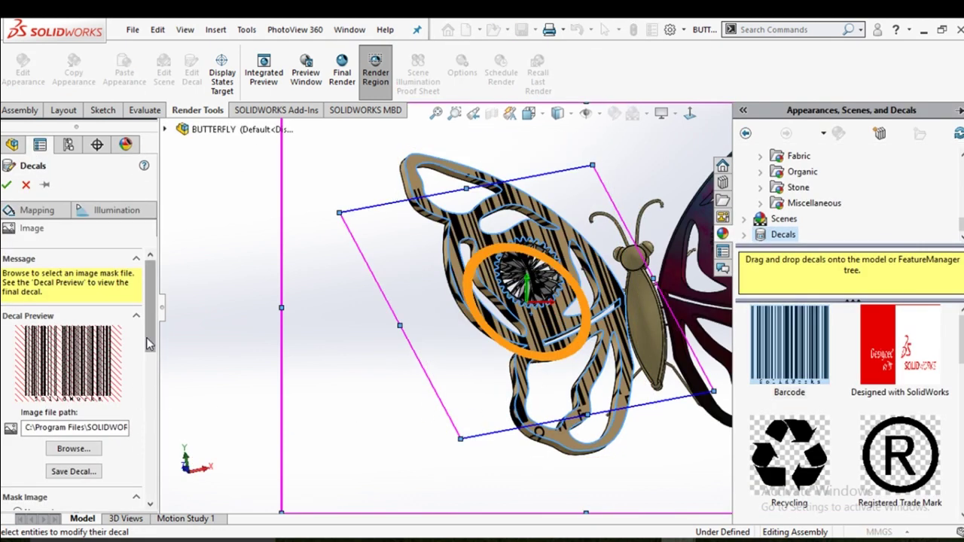
# Load the same gradient image from Desktop > New folder into the flat wing's decal
pyautogui.scroll(-3, 148, 344)
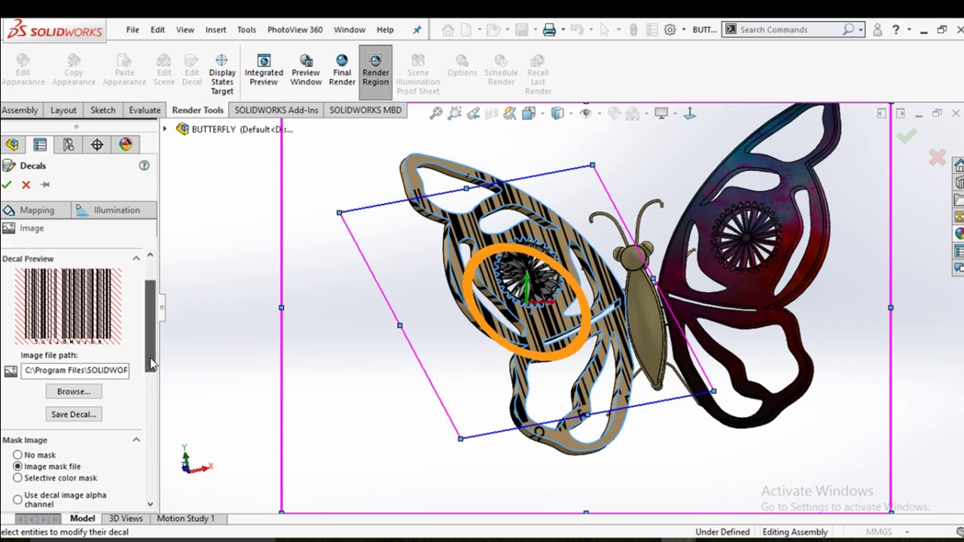
pyautogui.click(72, 390)
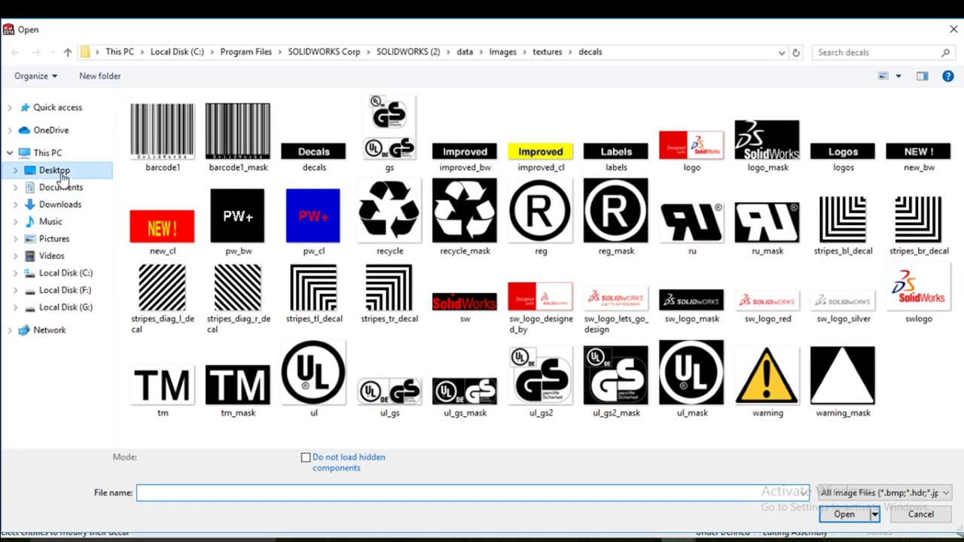
pyautogui.click(63, 177)
pyautogui.doubleClick(549, 142)
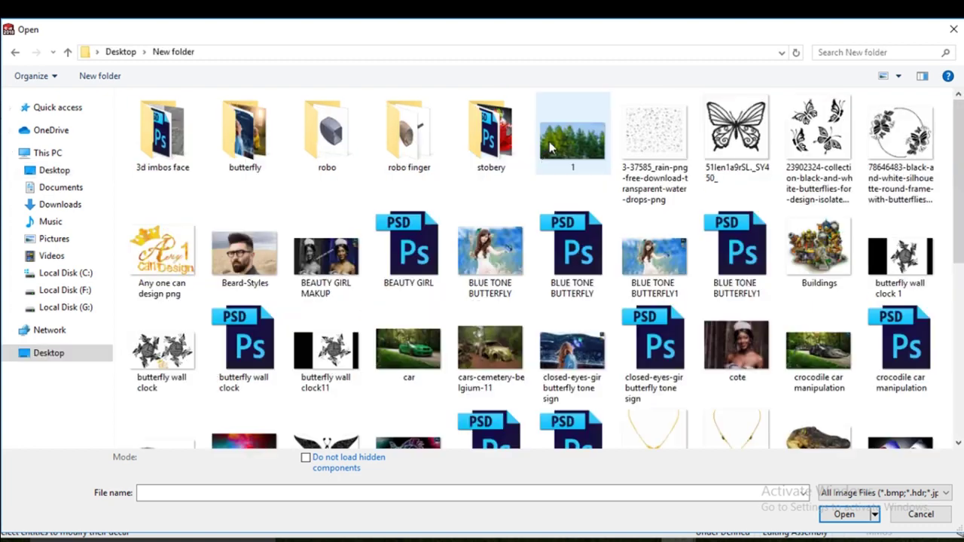
pyautogui.click(244, 437)
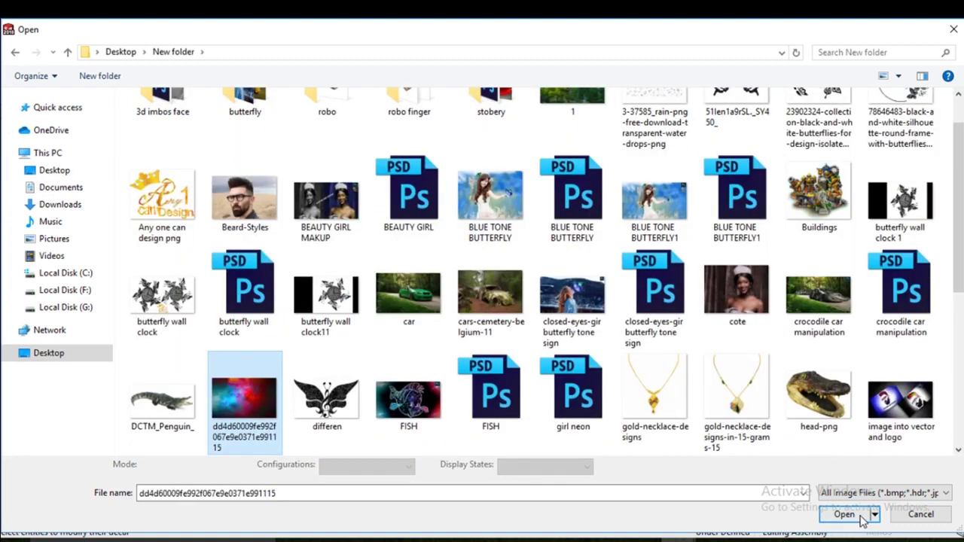
pyautogui.click(861, 518)
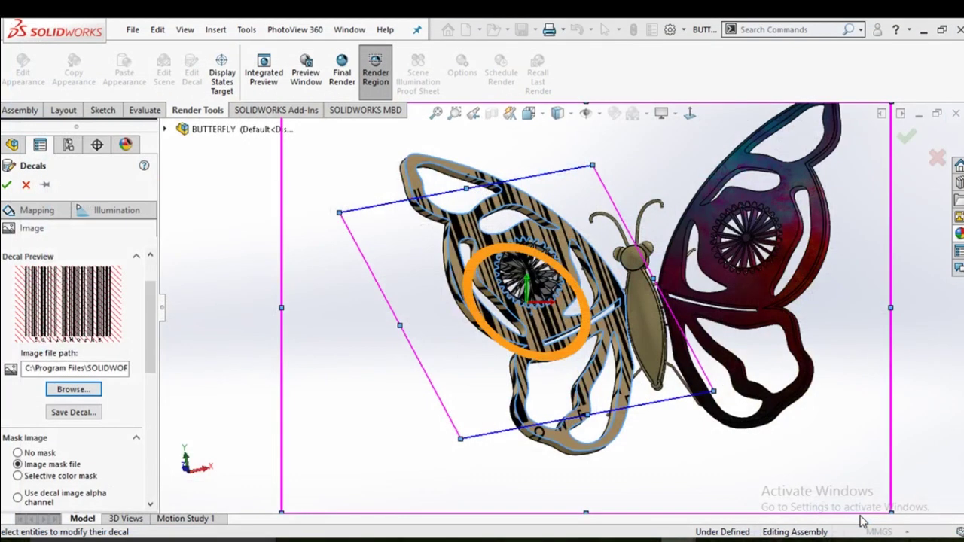
# Remove the decal mask, then enlarge and rotate the decal frame around the butterfly
pyautogui.click(18, 453)
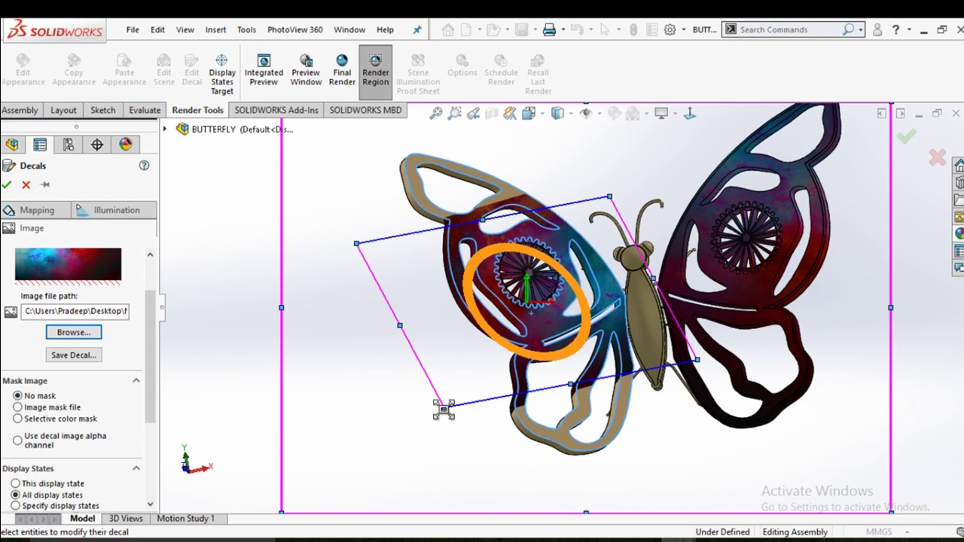
pyautogui.moveTo(451, 420)
pyautogui.mouseDown()
pyautogui.moveTo(451, 439)
pyautogui.moveTo(526, 482)
pyautogui.mouseUp()
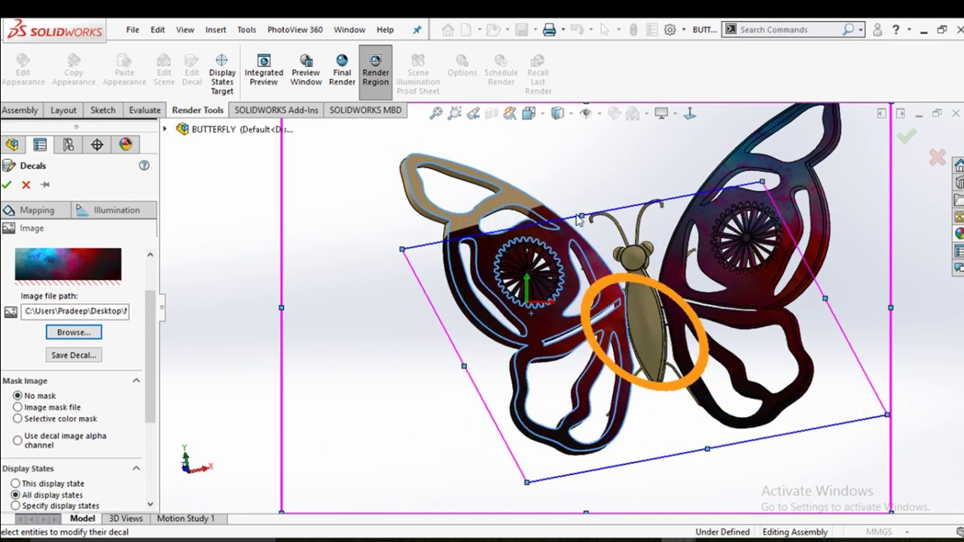
pyautogui.moveTo(612, 286); pyautogui.dragTo(567, 264)
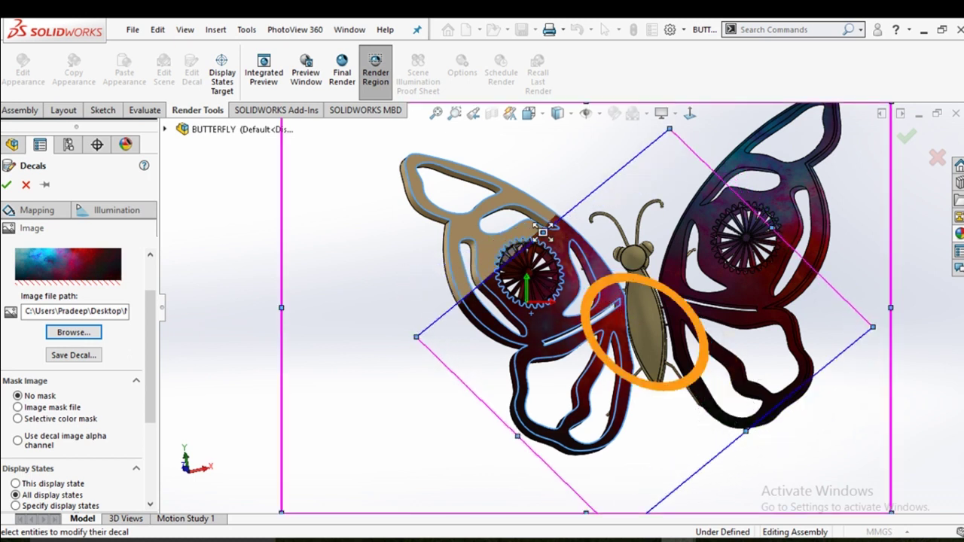
pyautogui.moveTo(542, 231); pyautogui.dragTo(673, 305, button='middle')
pyautogui.scroll(3, 672, 304)
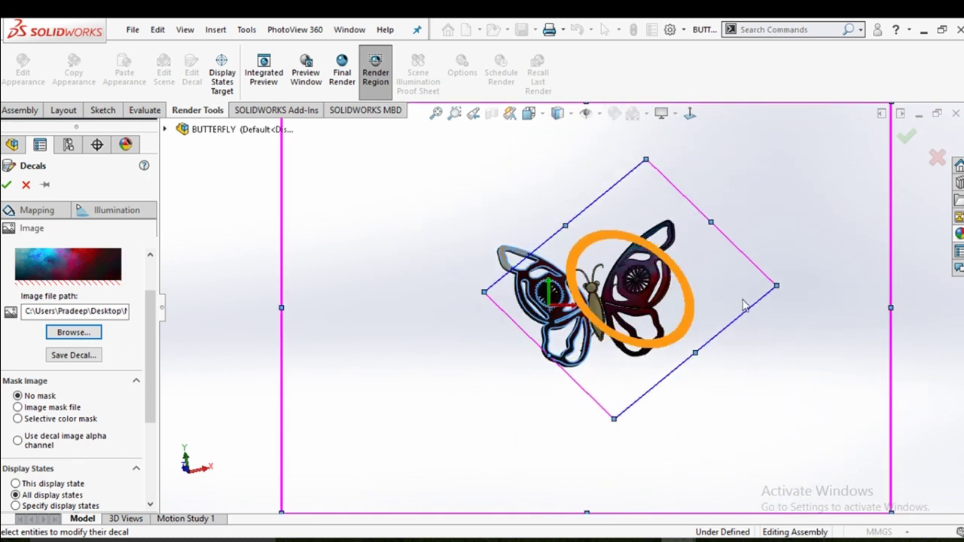
pyautogui.scroll(-2, 708, 250)
pyautogui.moveTo(674, 197); pyautogui.dragTo(870, 222)
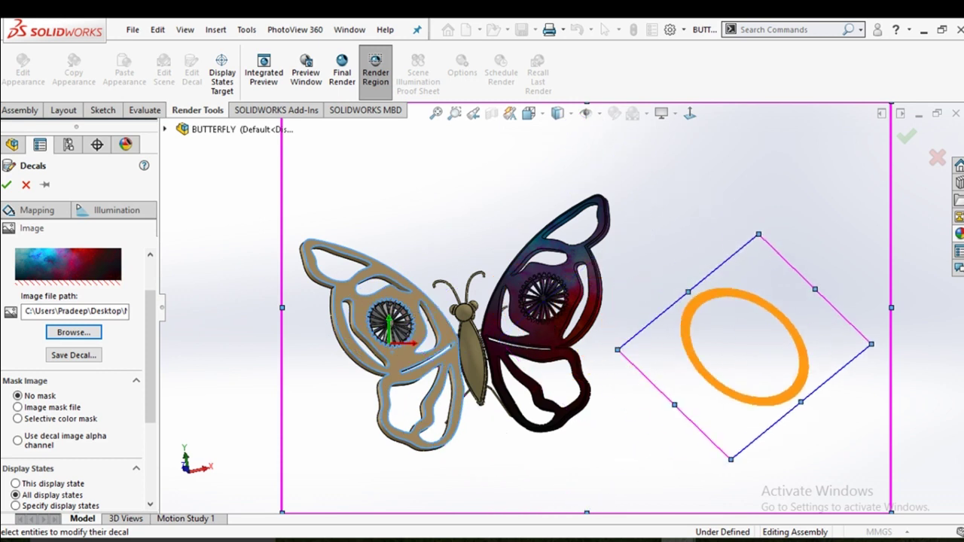
pyautogui.moveTo(793, 339)
pyautogui.mouseDown()
pyautogui.moveTo(768, 343)
pyautogui.moveTo(842, 357)
pyautogui.moveTo(904, 410)
pyautogui.mouseUp()
# Resize and shift the decal across the left wings, rotated about 24 degrees
pyautogui.scroll(-2, 817, 393)
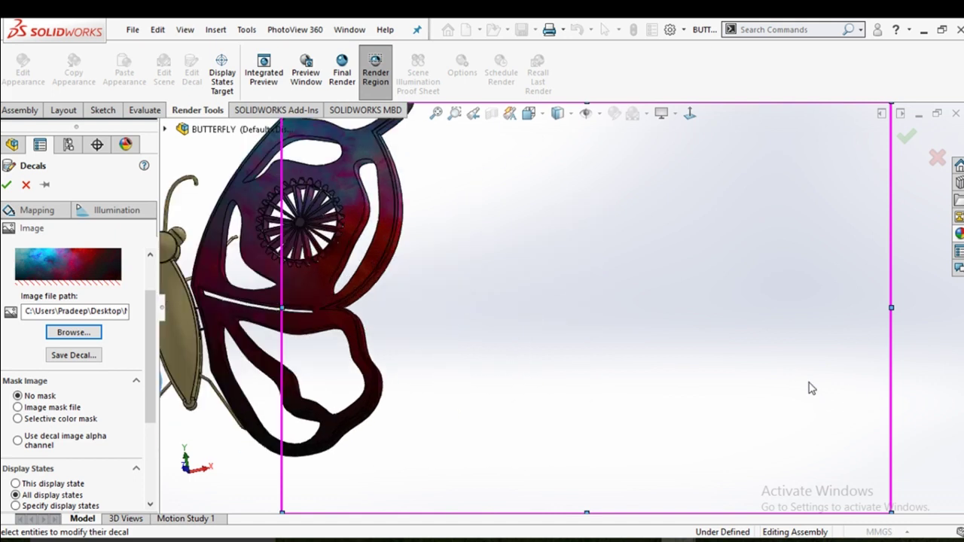
pyautogui.scroll(2, 807, 384)
pyautogui.scroll(5, 794, 386)
pyautogui.scroll(-3, 708, 378)
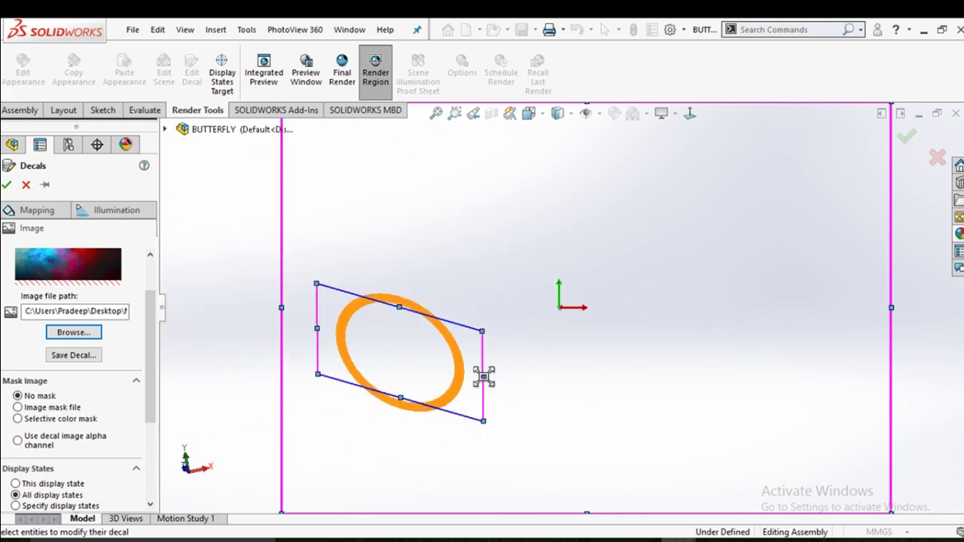
pyautogui.moveTo(473, 375)
pyautogui.mouseDown()
pyautogui.moveTo(454, 369)
pyautogui.moveTo(507, 342)
pyautogui.mouseUp()
pyautogui.moveTo(555, 314)
pyautogui.mouseDown()
pyautogui.moveTo(561, 306)
pyautogui.moveTo(585, 333)
pyautogui.moveTo(555, 342)
pyautogui.mouseUp()
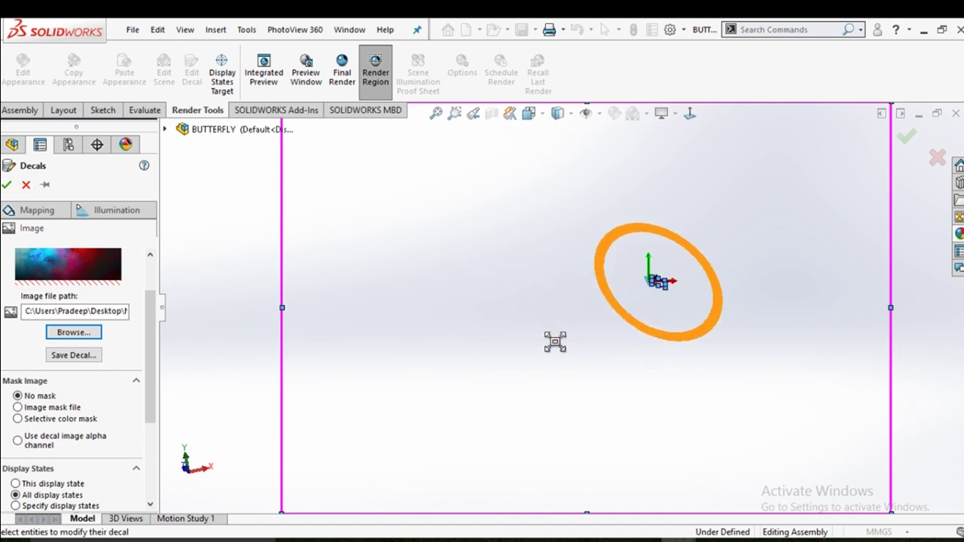
pyautogui.moveTo(721, 295); pyautogui.dragTo(663, 342)
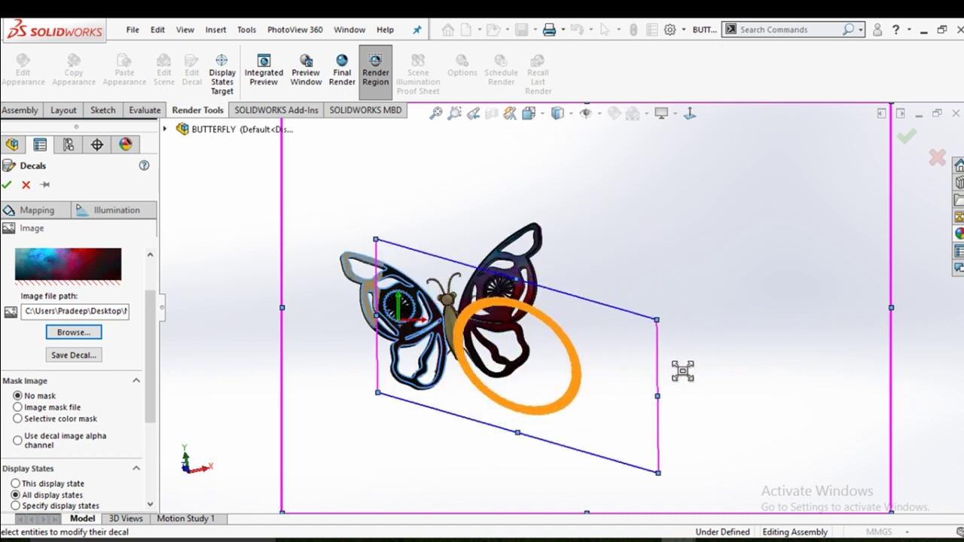
pyautogui.moveTo(671, 371); pyautogui.dragTo(494, 418)
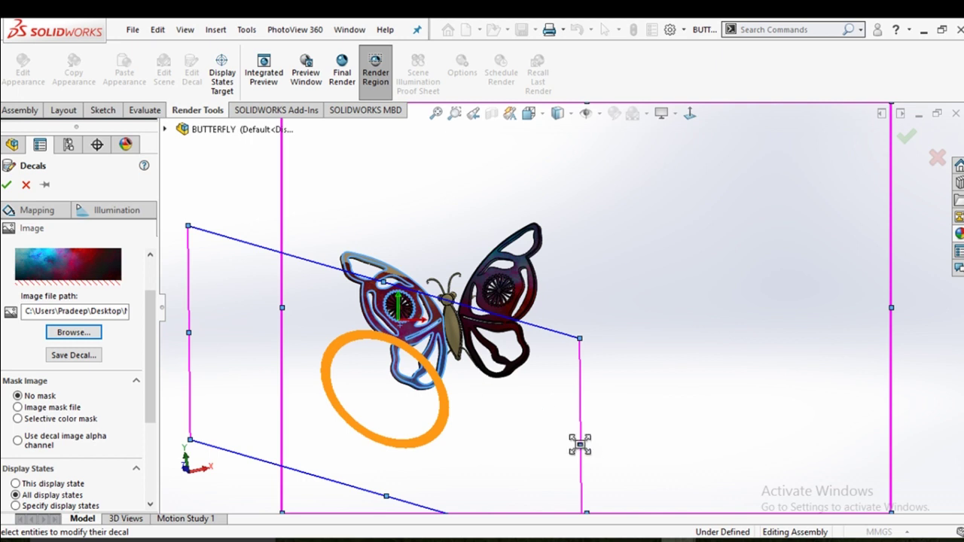
pyautogui.moveTo(579, 444); pyautogui.dragTo(582, 439)
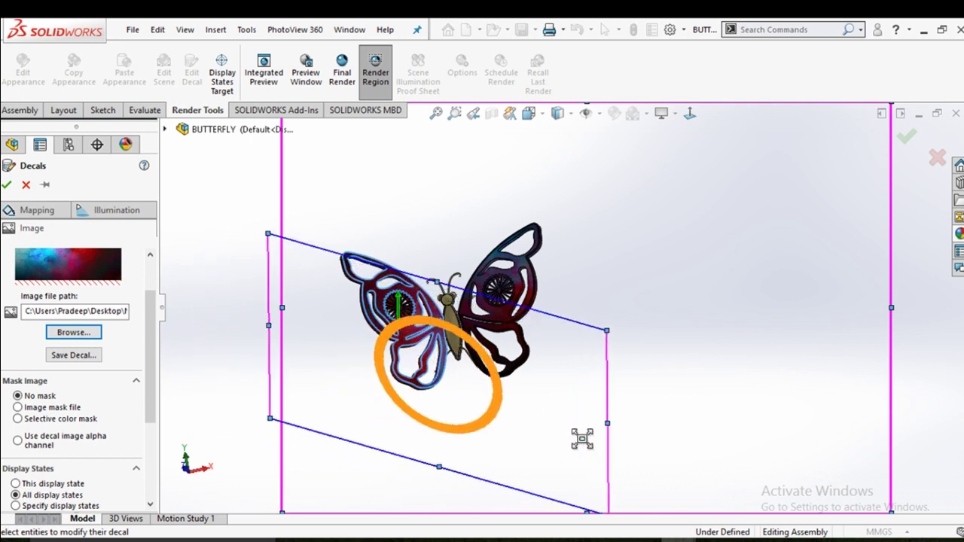
pyautogui.scroll(-3, 525, 406)
pyautogui.scroll(1, 538, 321)
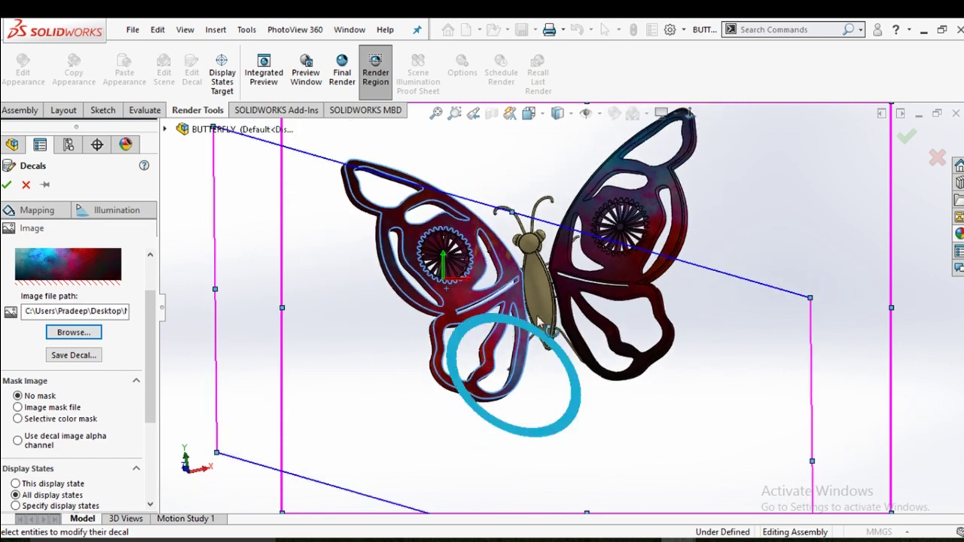
pyautogui.moveTo(570, 362); pyautogui.dragTo(585, 358)
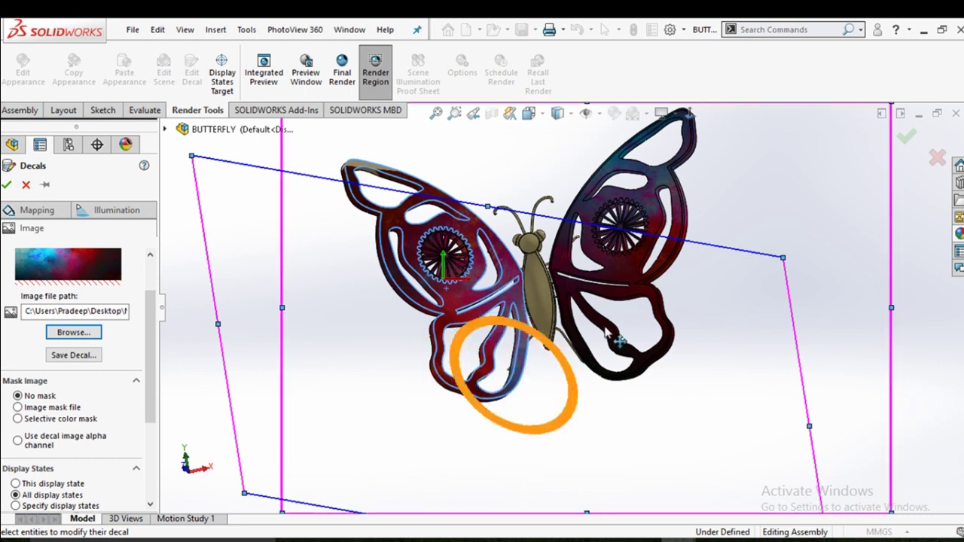
pyautogui.moveTo(781, 256); pyautogui.dragTo(786, 255)
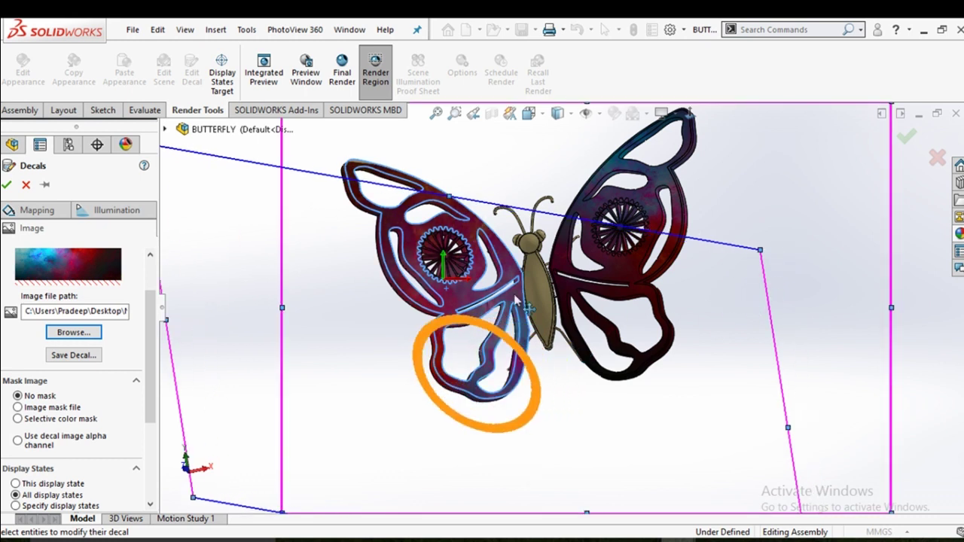
# Accept the finished decal and orbit to a tilted top view of the wings
pyautogui.press('Return')
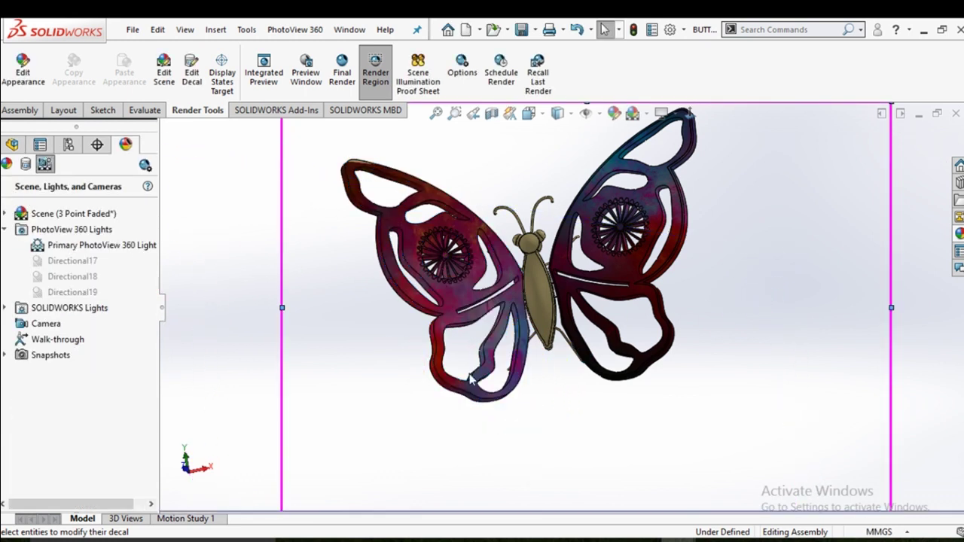
pyautogui.scroll(5, 559, 404)
pyautogui.moveTo(560, 404); pyautogui.dragTo(686, 293, button='middle')
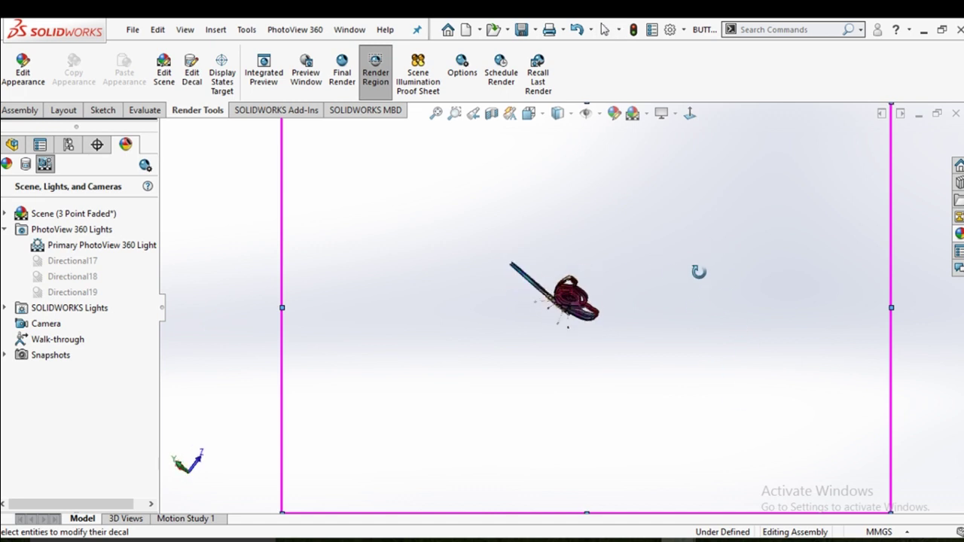
pyautogui.scroll(-3, 654, 395)
pyautogui.scroll(-2, 654, 395)
pyautogui.moveTo(653, 395)
pyautogui.mouseDown(button='middle')
pyautogui.moveTo(577, 376)
pyautogui.moveTo(589, 313)
pyautogui.moveTo(602, 326)
pyautogui.moveTo(576, 321)
pyautogui.moveTo(584, 359)
pyautogui.mouseUp(button='middle')
pyautogui.scroll(-2, 602, 326)
pyautogui.scroll(2, 602, 326)
pyautogui.scroll(-2, 570, 320)
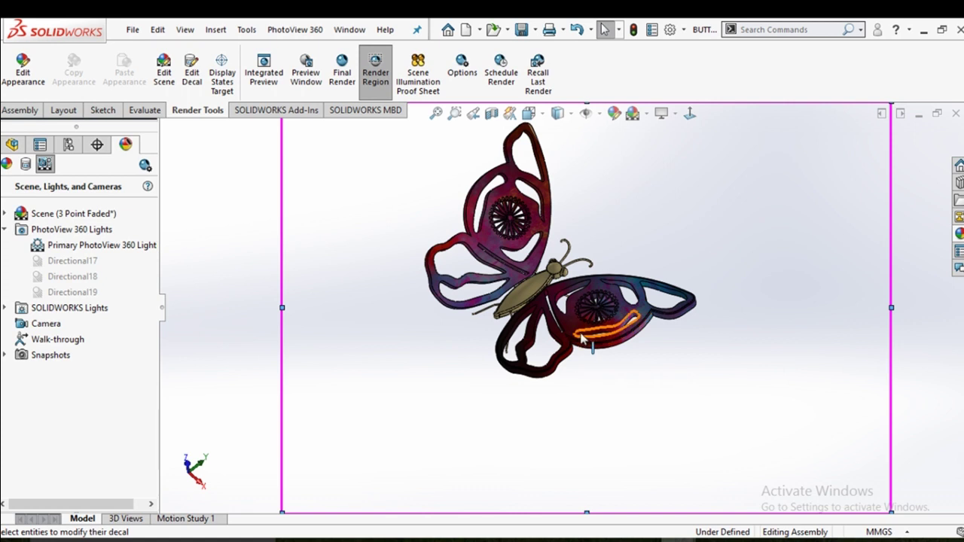
pyautogui.scroll(3, 582, 339)
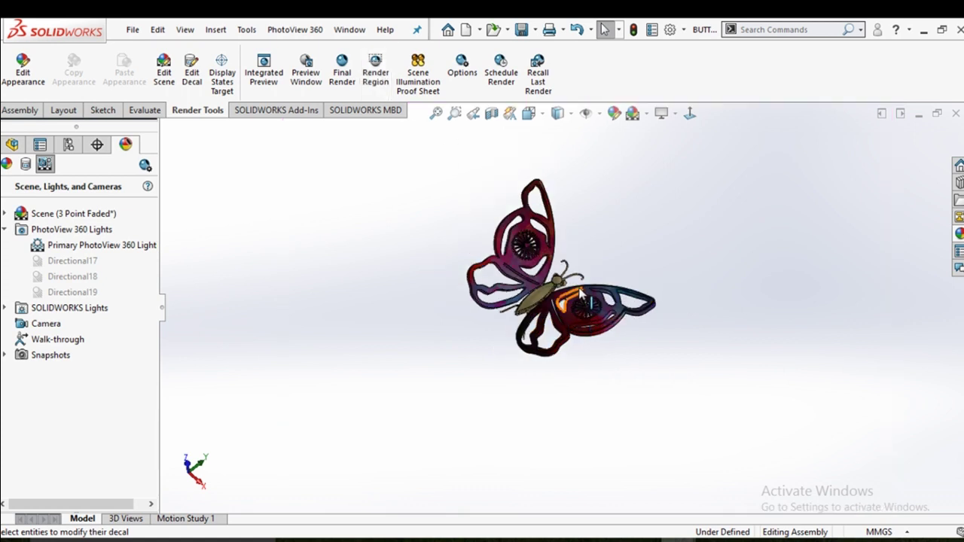
pyautogui.scroll(-3, 580, 295)
# Flap the wings about their hinges, swinging the right wing upward
pyautogui.moveTo(554, 316); pyautogui.dragTo(543, 290)
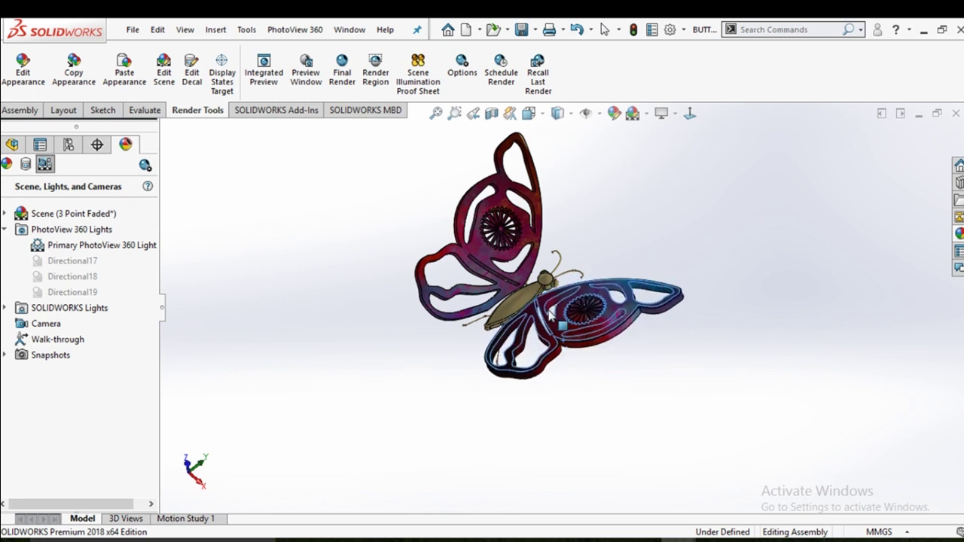
pyautogui.moveTo(486, 265); pyautogui.dragTo(497, 264)
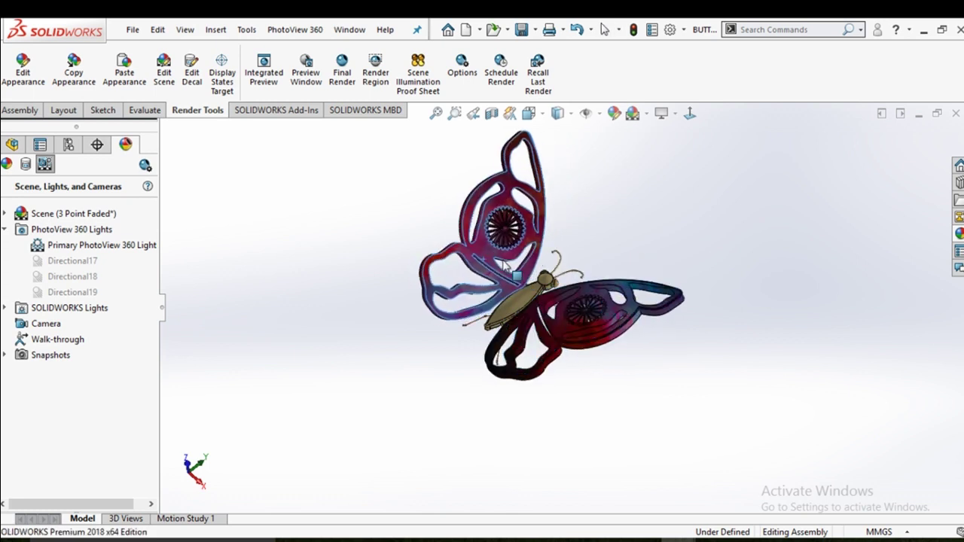
pyautogui.scroll(3, 603, 320)
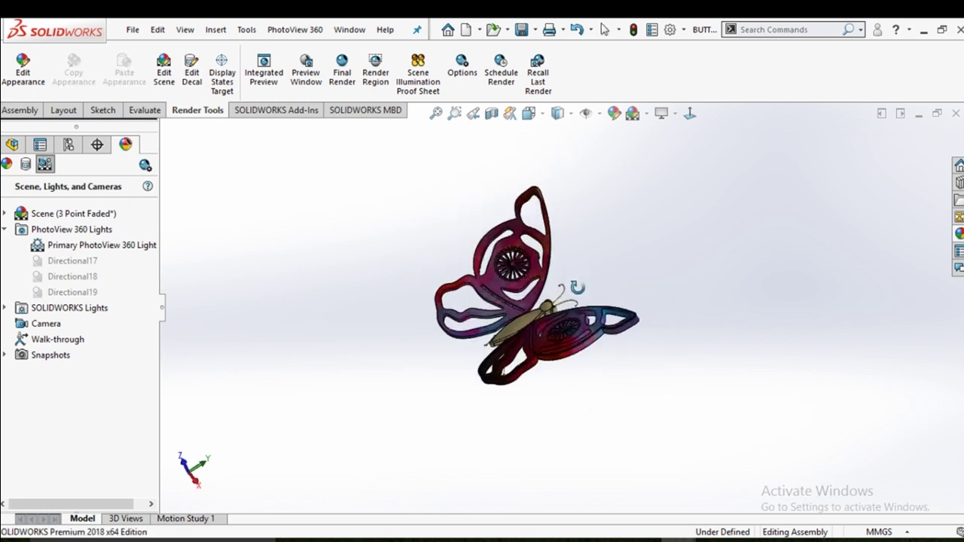
pyautogui.scroll(-3, 577, 292)
pyautogui.moveTo(713, 385); pyautogui.dragTo(702, 410)
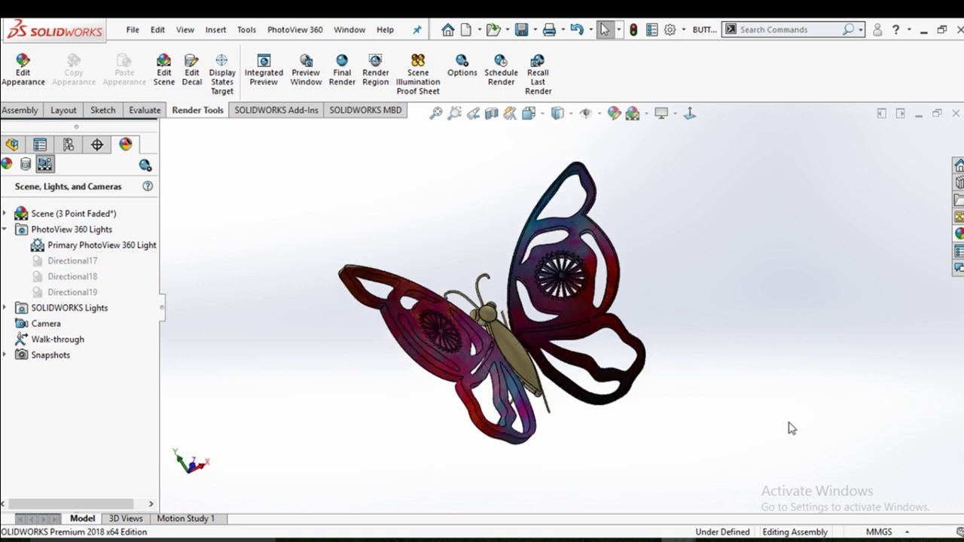
# Swing the left wing down and back up, viewing the butterfly side-on and from the front
pyautogui.click(441, 374)
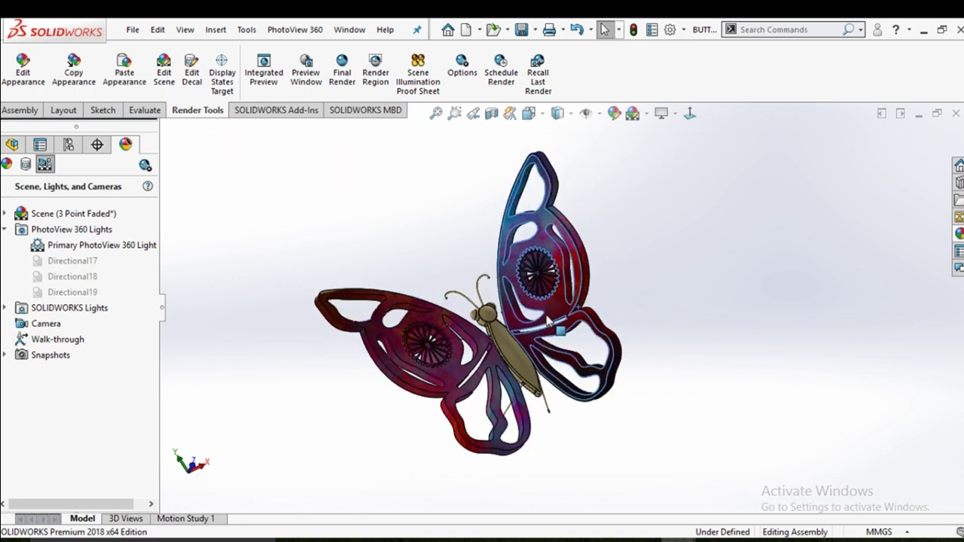
pyautogui.moveTo(594, 417)
pyautogui.mouseDown(button='middle')
pyautogui.moveTo(698, 194)
pyautogui.moveTo(670, 249)
pyautogui.mouseUp(button='middle')
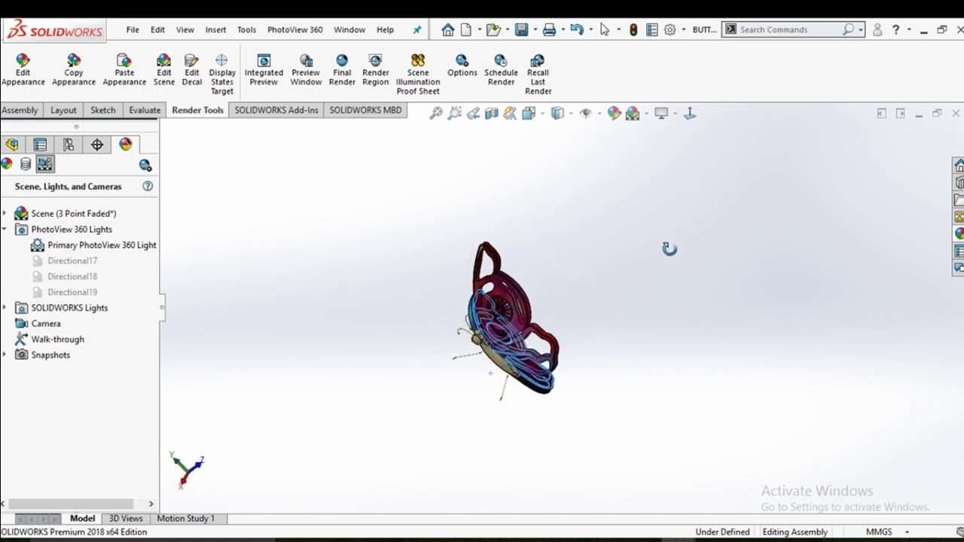
pyautogui.scroll(-2, 610, 363)
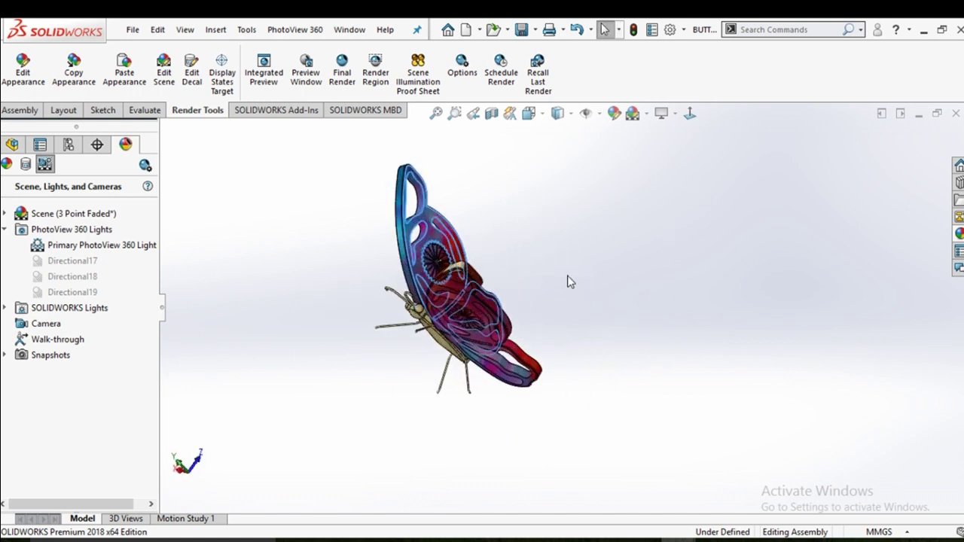
pyautogui.moveTo(568, 281); pyautogui.dragTo(431, 320, button='middle')
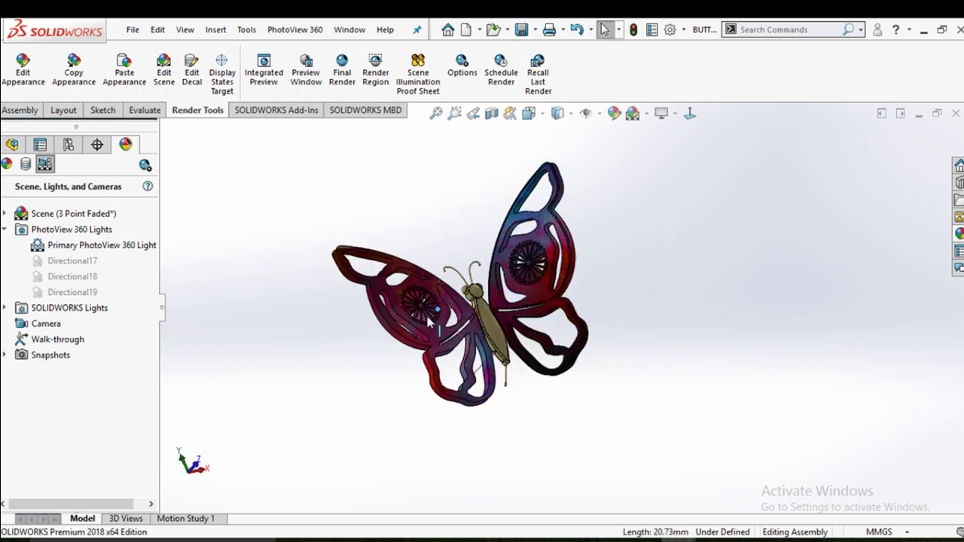
pyautogui.moveTo(430, 323); pyautogui.dragTo(423, 327)
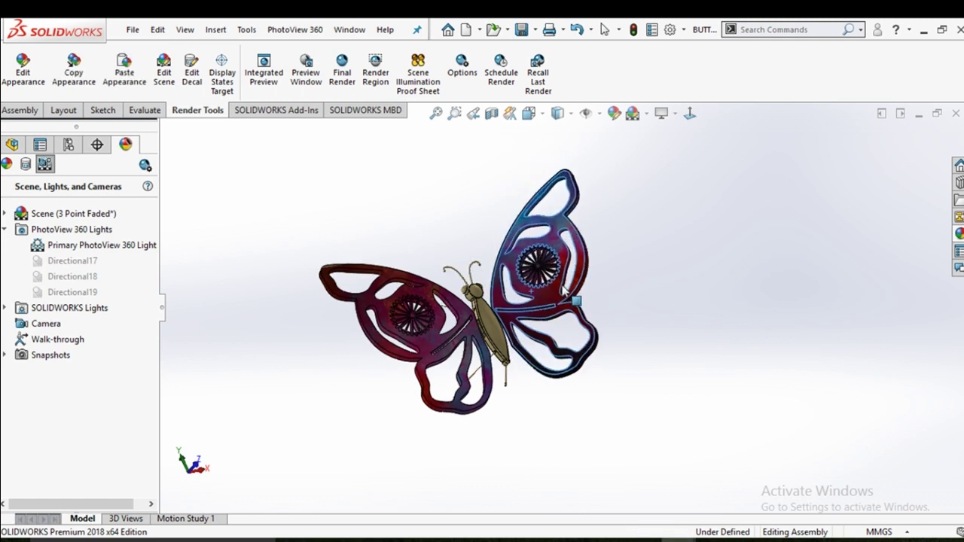
pyautogui.moveTo(602, 351)
pyautogui.mouseDown(button='middle')
pyautogui.moveTo(608, 400)
pyautogui.moveTo(630, 366)
pyautogui.mouseUp(button='middle')
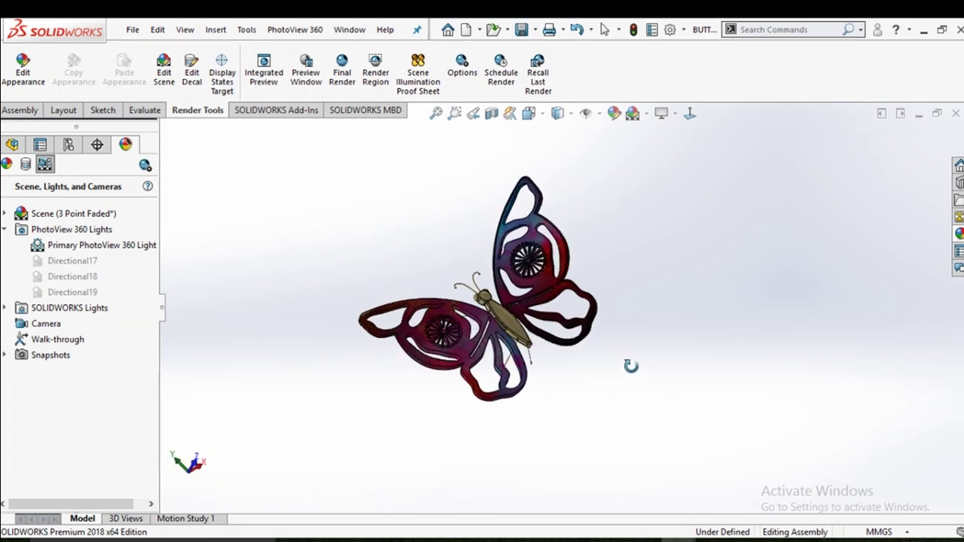
pyautogui.moveTo(462, 359); pyautogui.dragTo(471, 348)
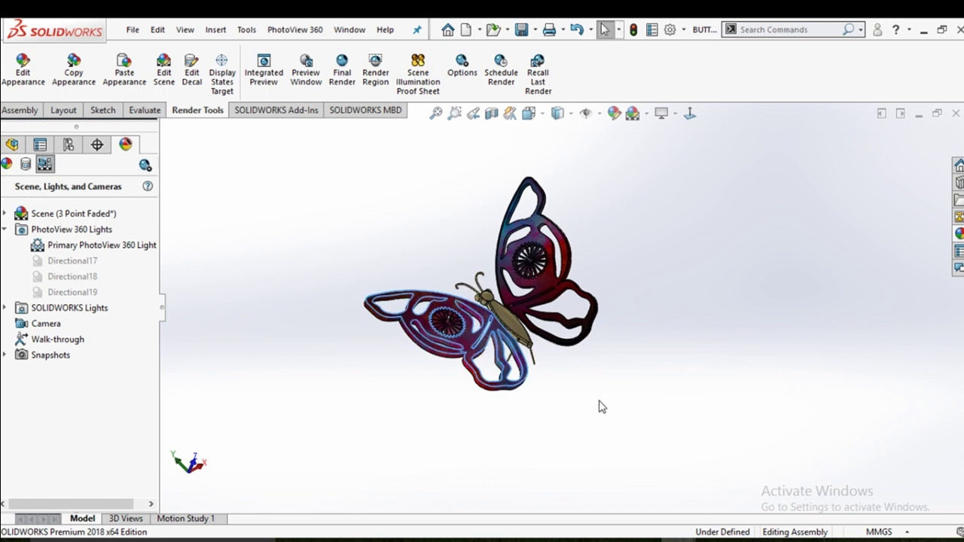
pyautogui.scroll(3, 607, 368)
pyautogui.scroll(-3, 459, 224)
pyautogui.scroll(2, 702, 408)
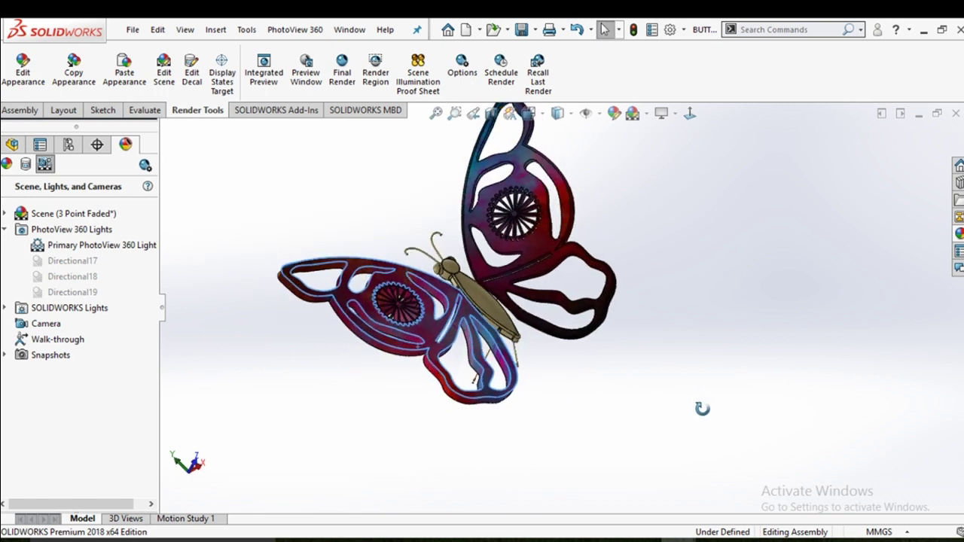